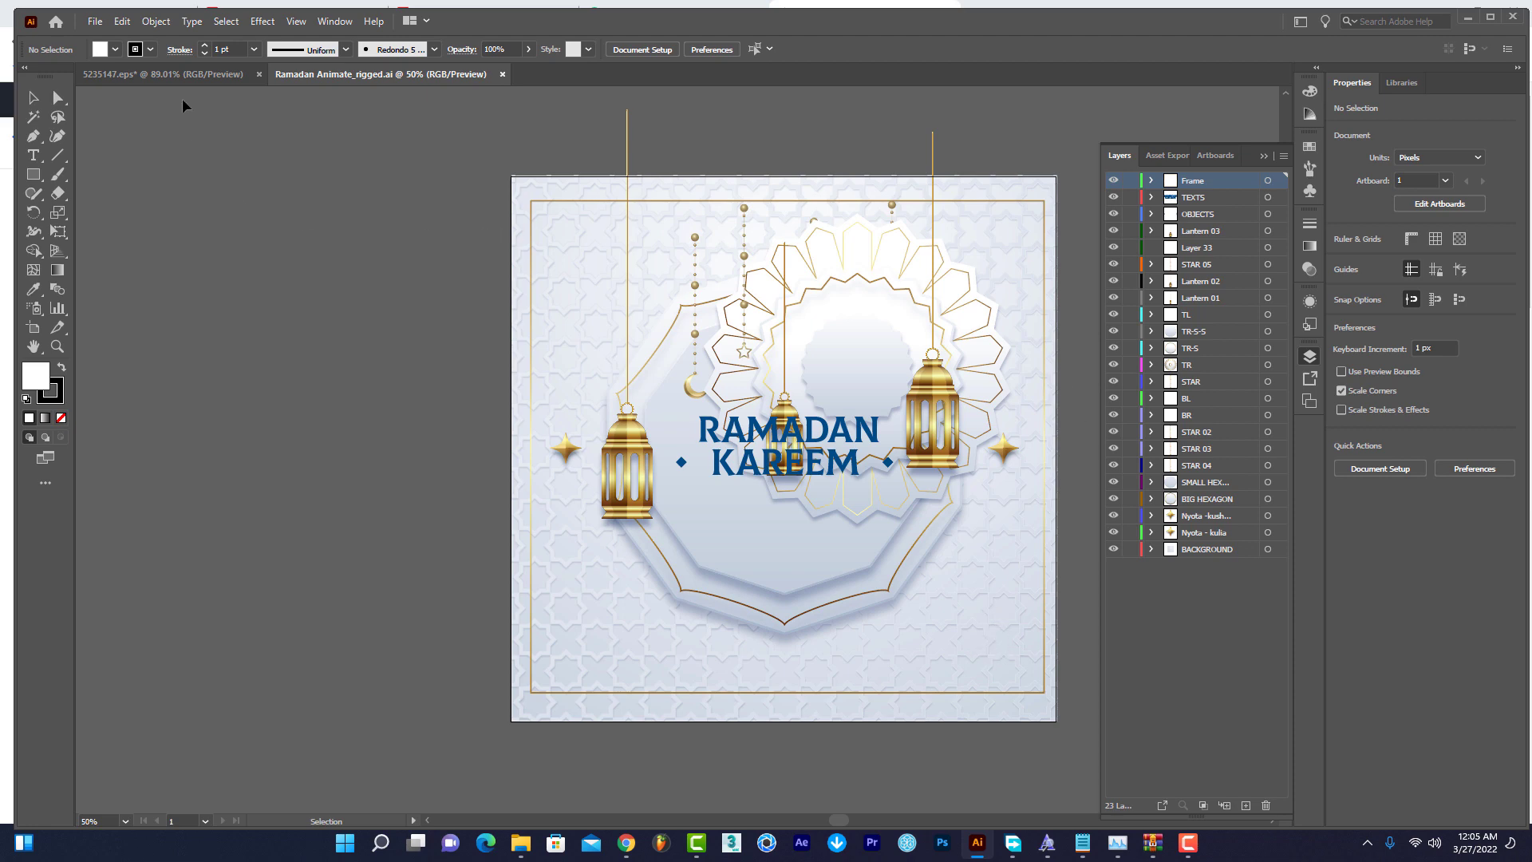
# Switch to the 5235147.eps Eid Mubarak artwork and briefly check its Freepik source page.
pyautogui.click(163, 74)
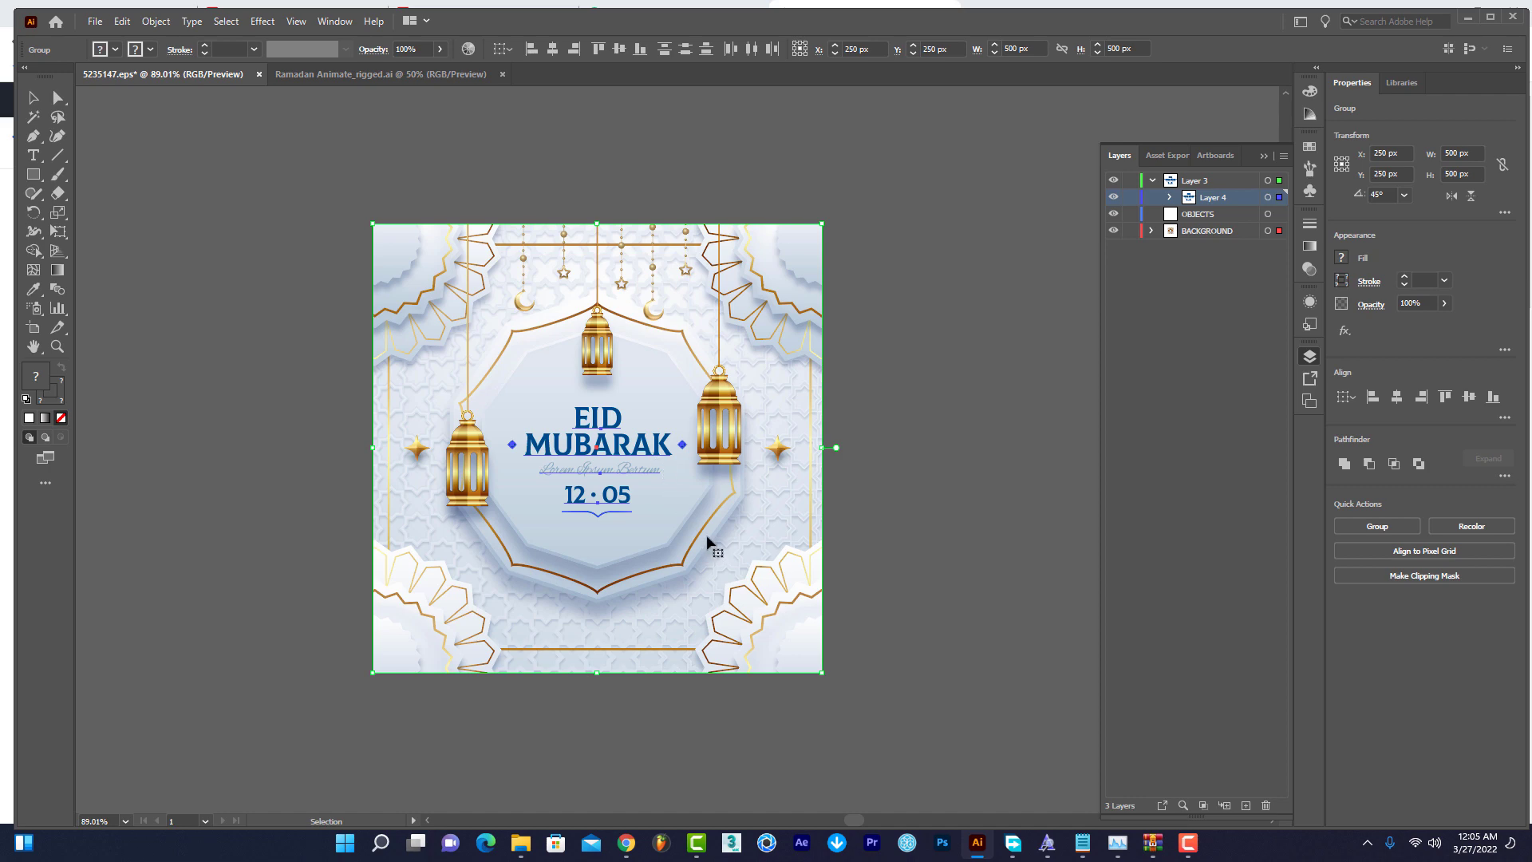
pyautogui.click(626, 849)
pyautogui.scroll(-3, 614, 531)
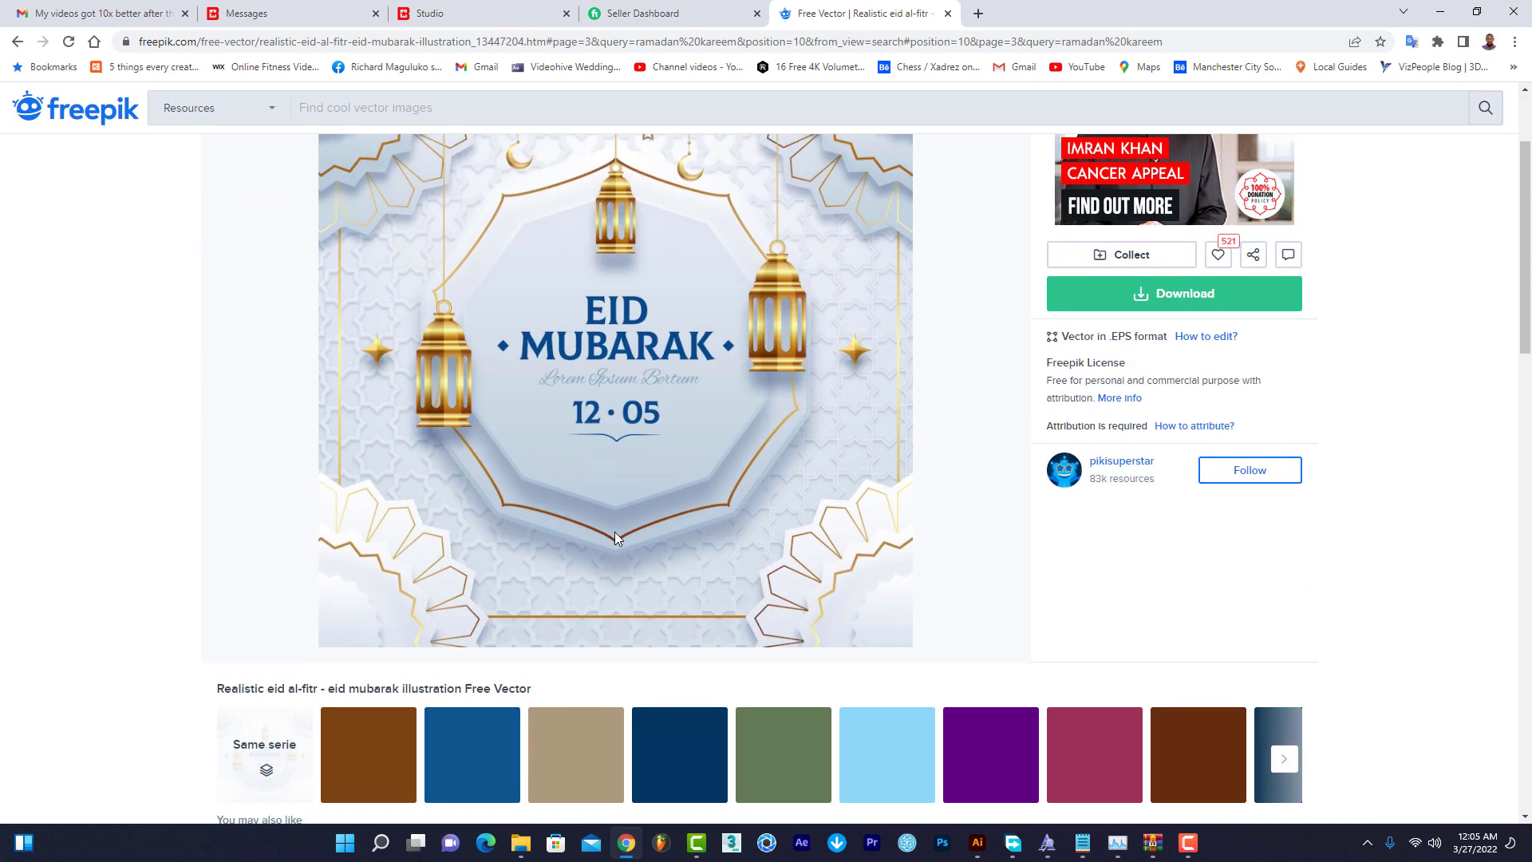
pyautogui.scroll(3, 614, 531)
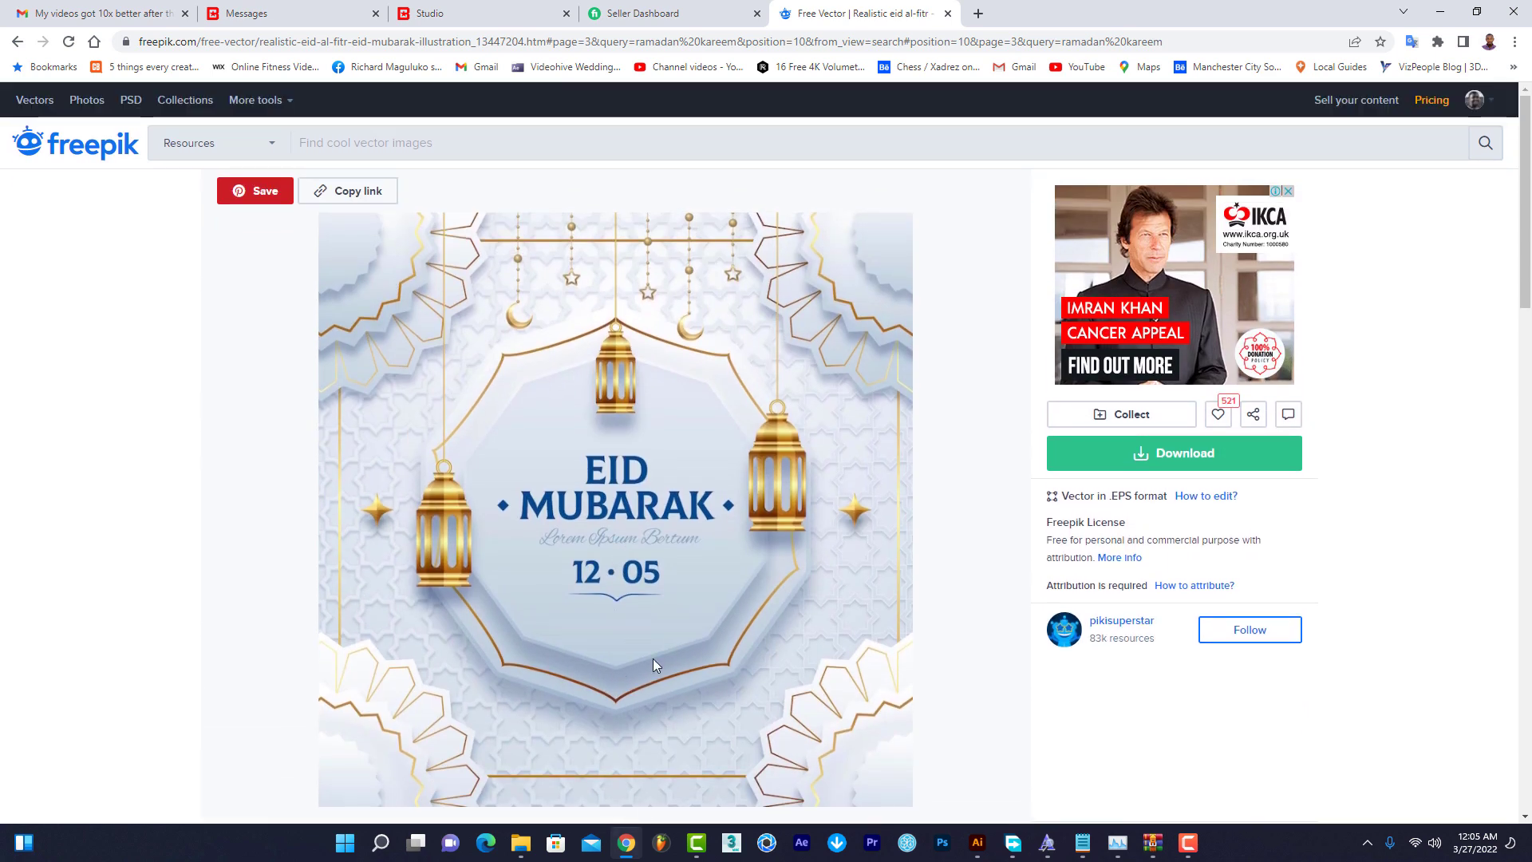
pyautogui.click(629, 850)
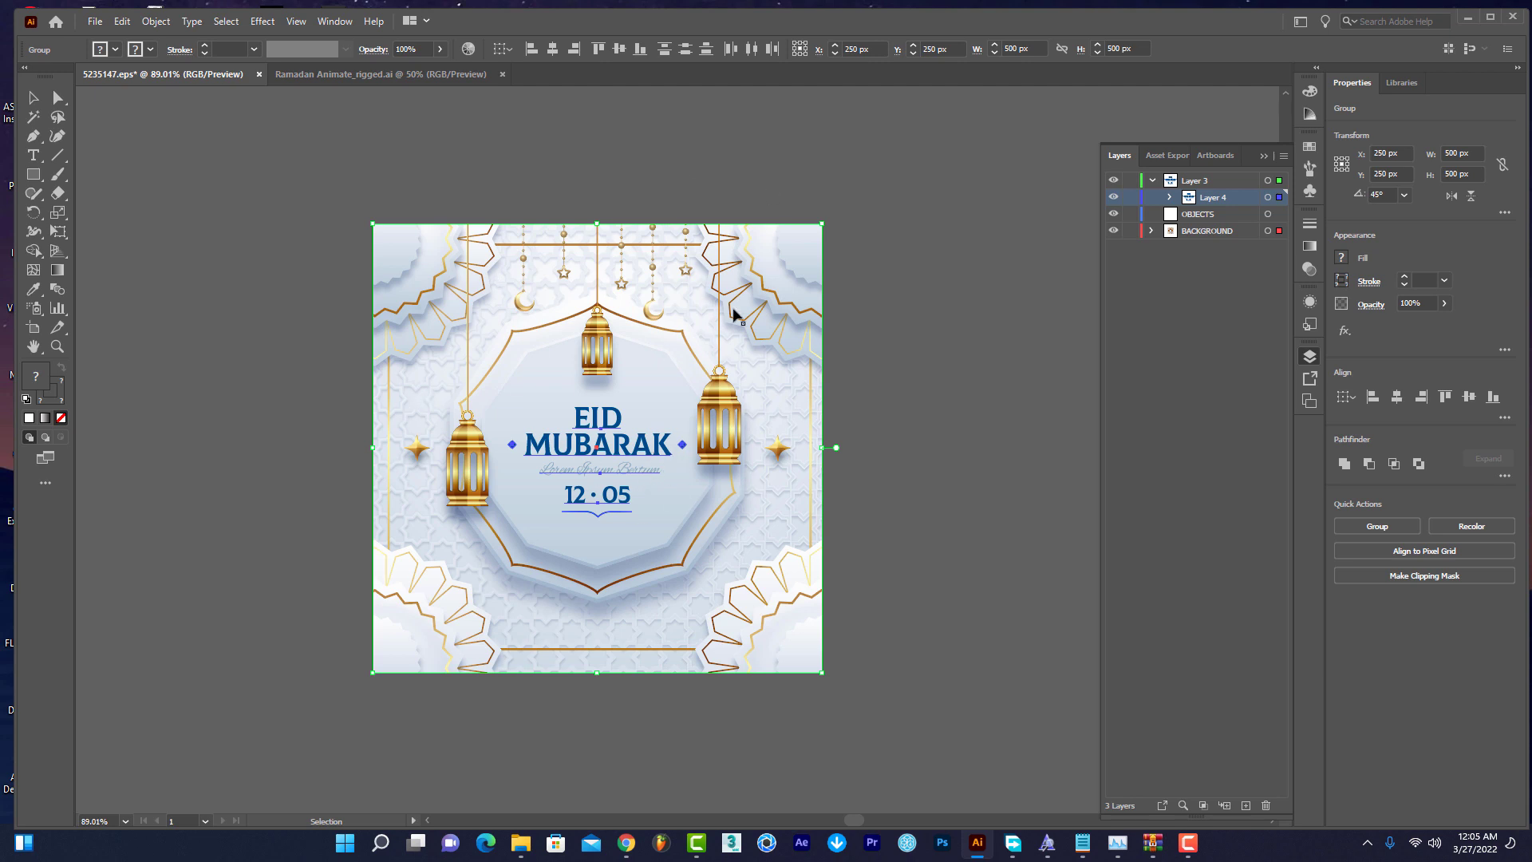
pyautogui.click(366, 84)
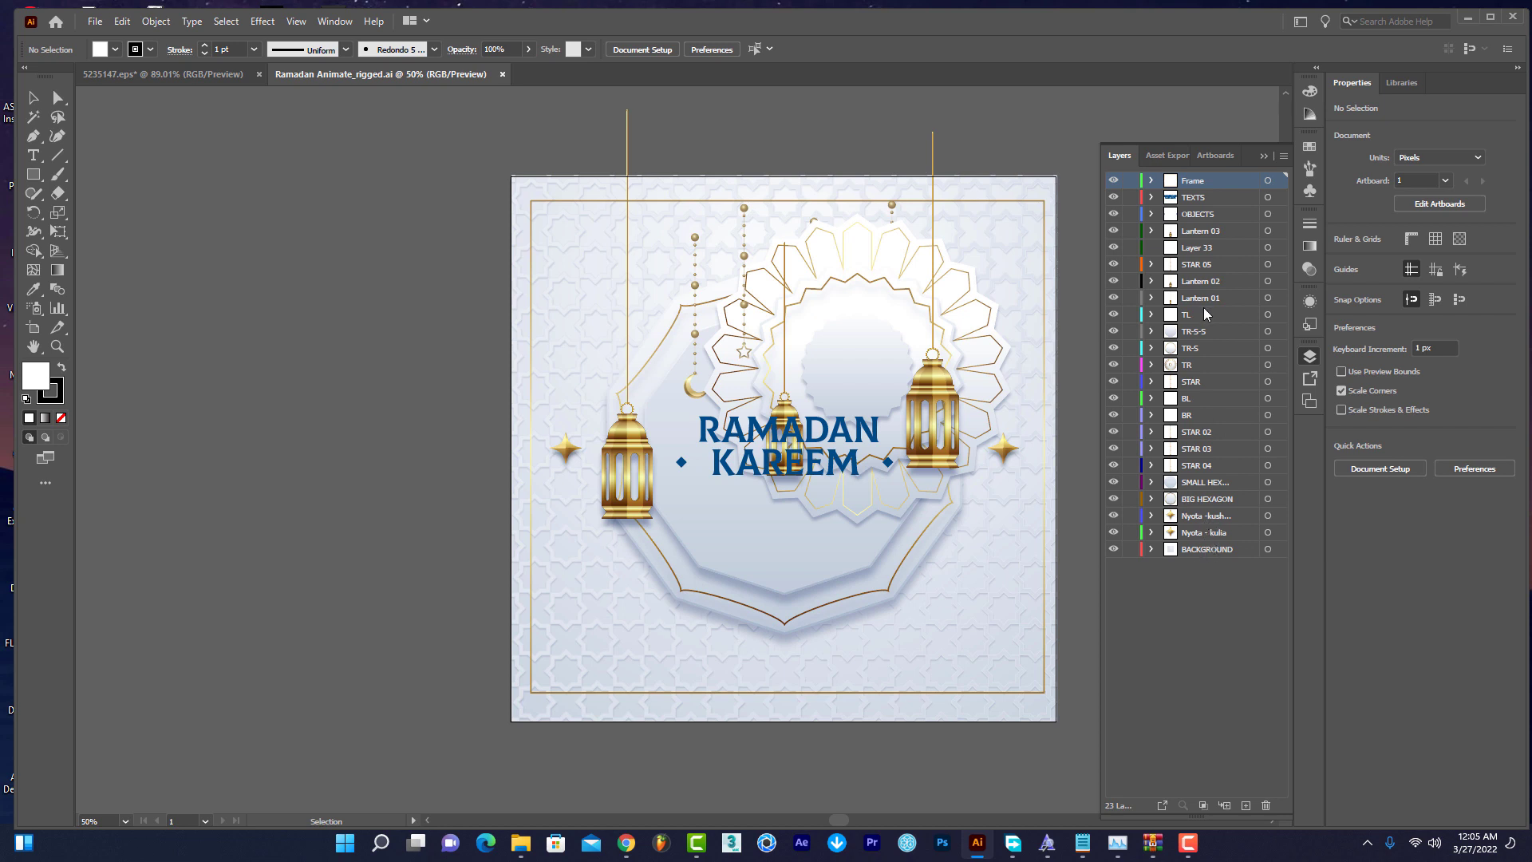
pyautogui.click(228, 77)
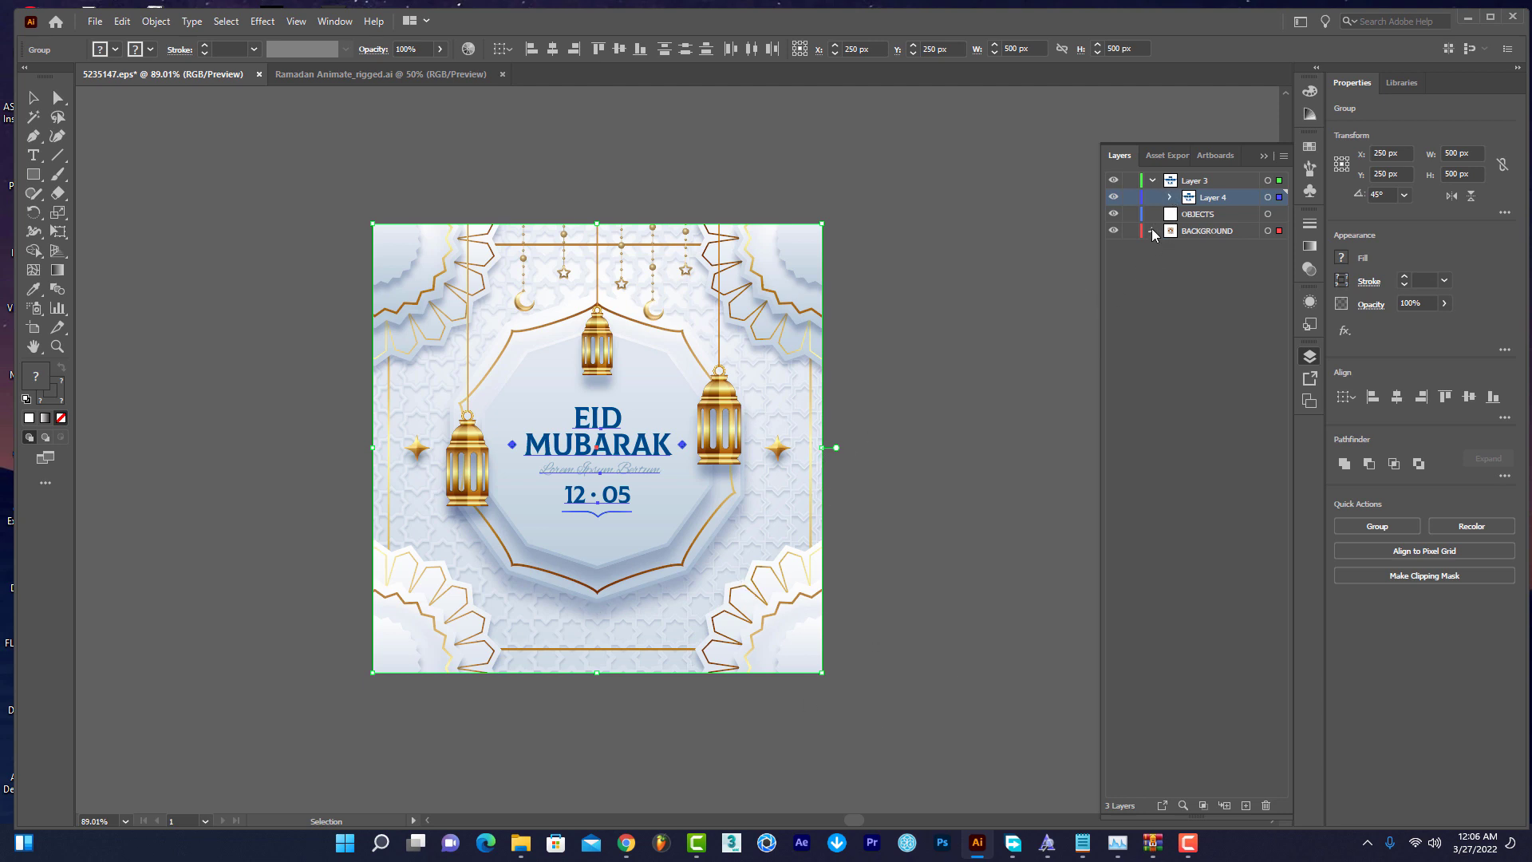
# Collapse Layer 3, deselect the artwork and make Layer 3 the active layer.
pyautogui.click(1151, 180)
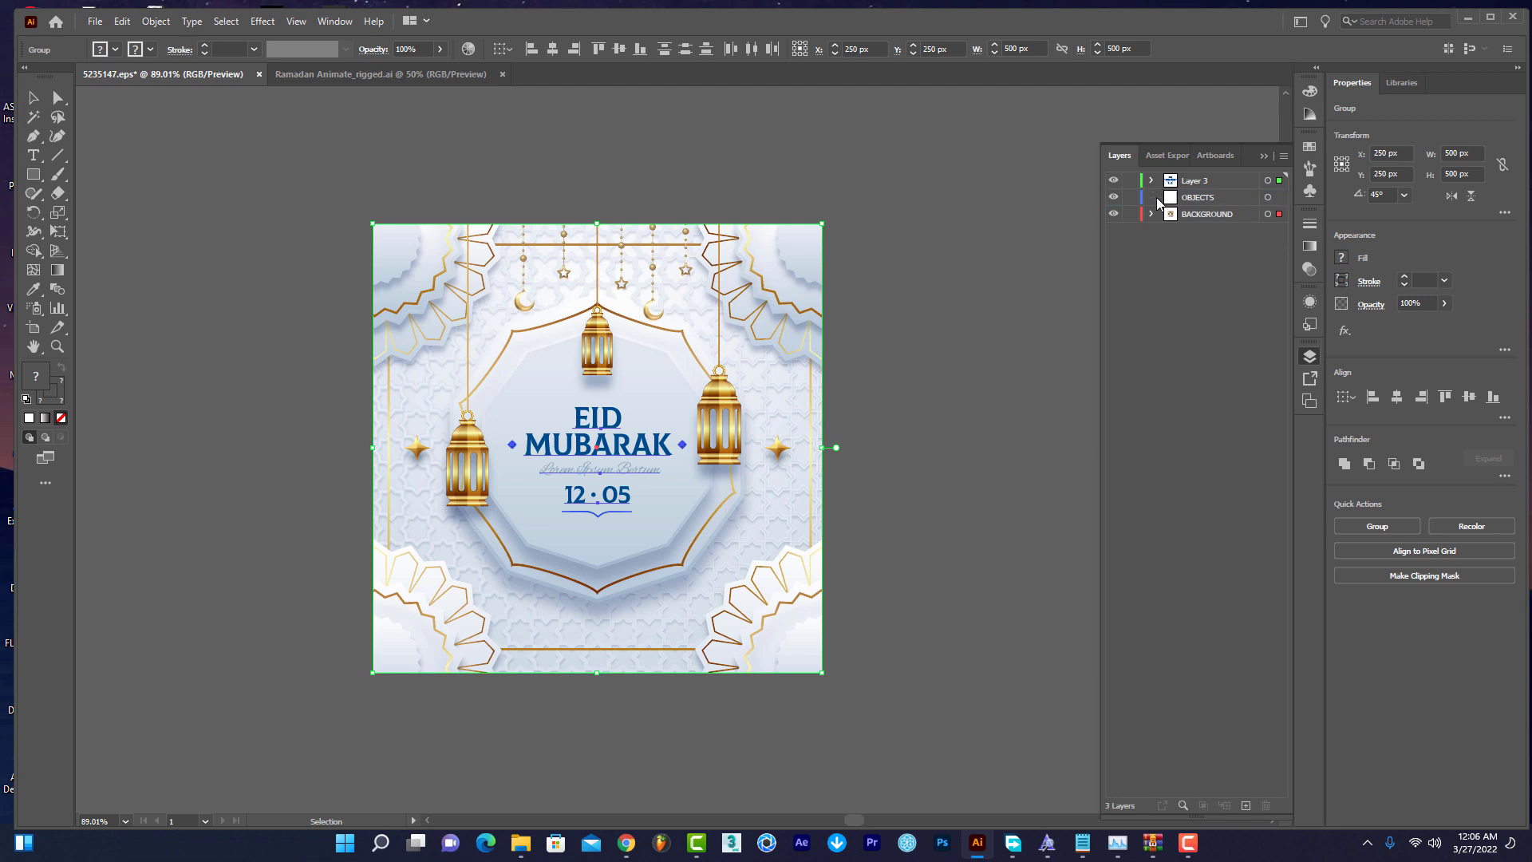
pyautogui.click(1195, 201)
pyautogui.click(1268, 197)
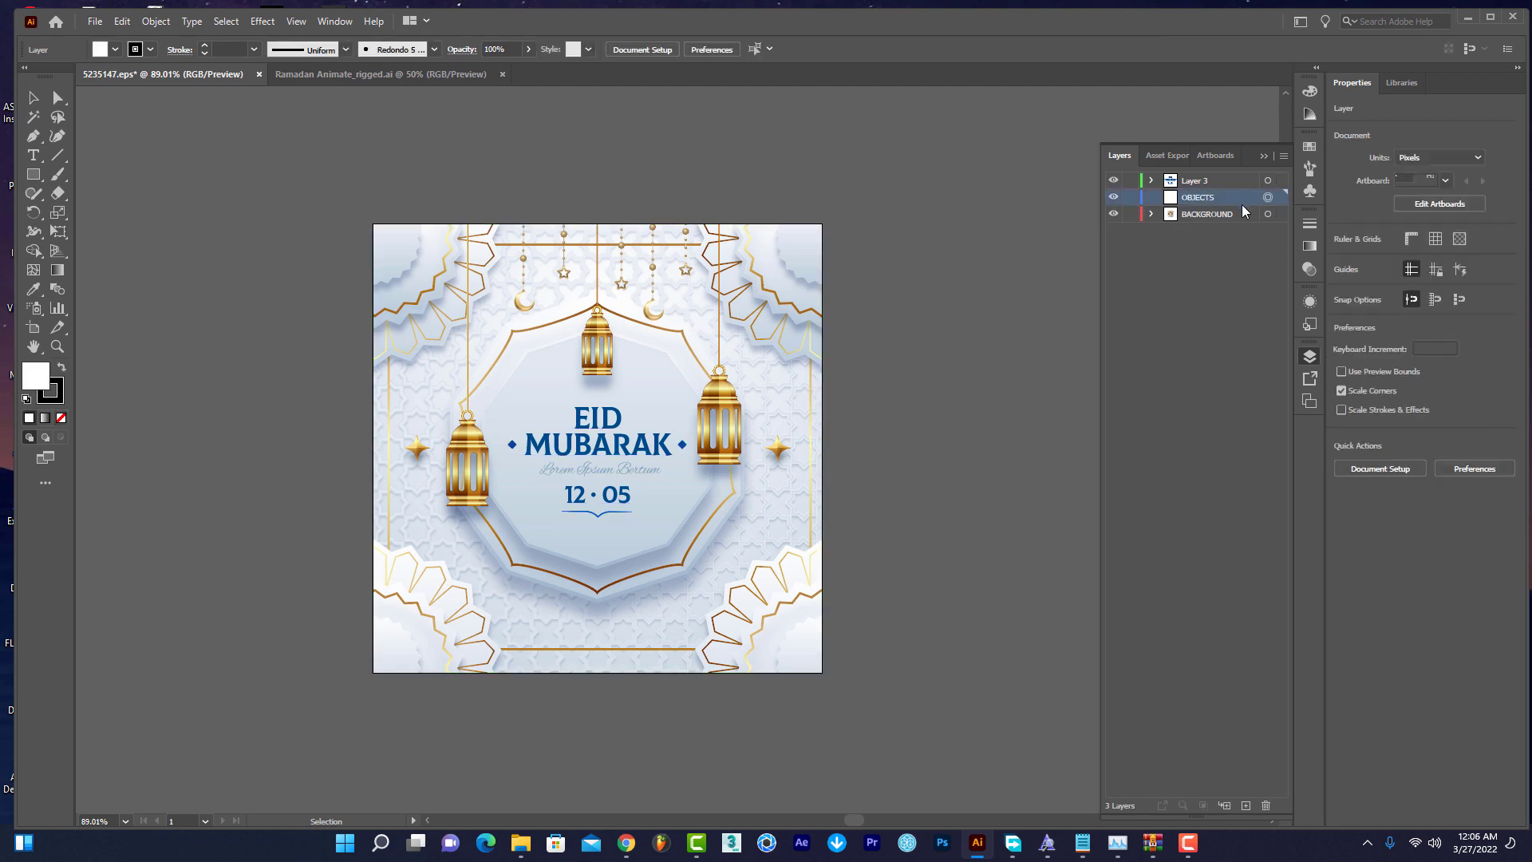
pyautogui.click(1212, 185)
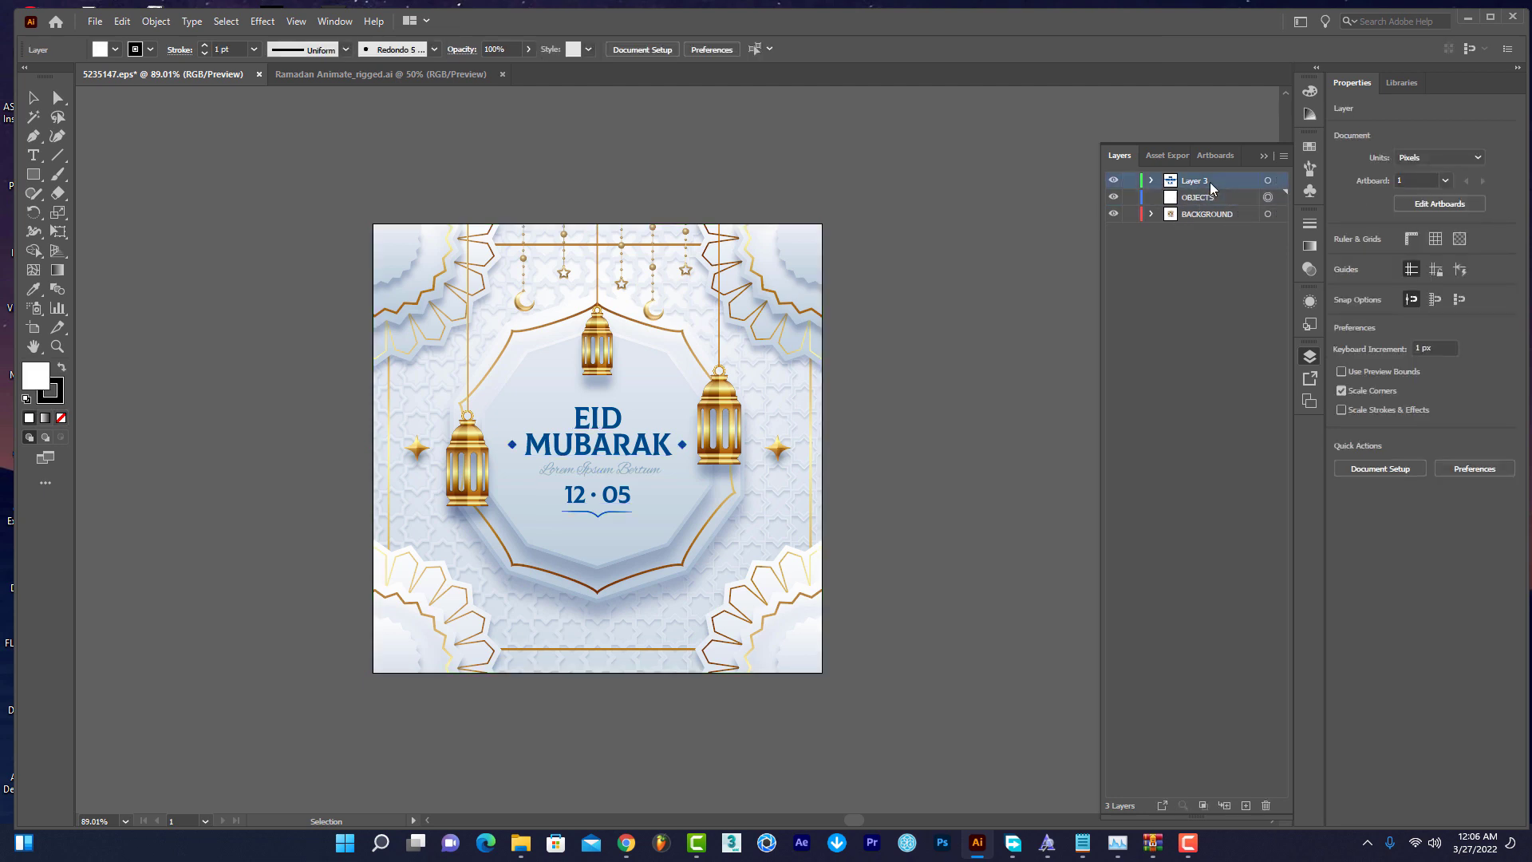
# Add ten empty layers, Layer 5 through Layer 14, above Layer 3.
pyautogui.click(1246, 805)
pyautogui.click(1247, 807)
pyautogui.click(1246, 806)
pyautogui.doubleClick(1246, 805)
pyautogui.doubleClick(1246, 805)
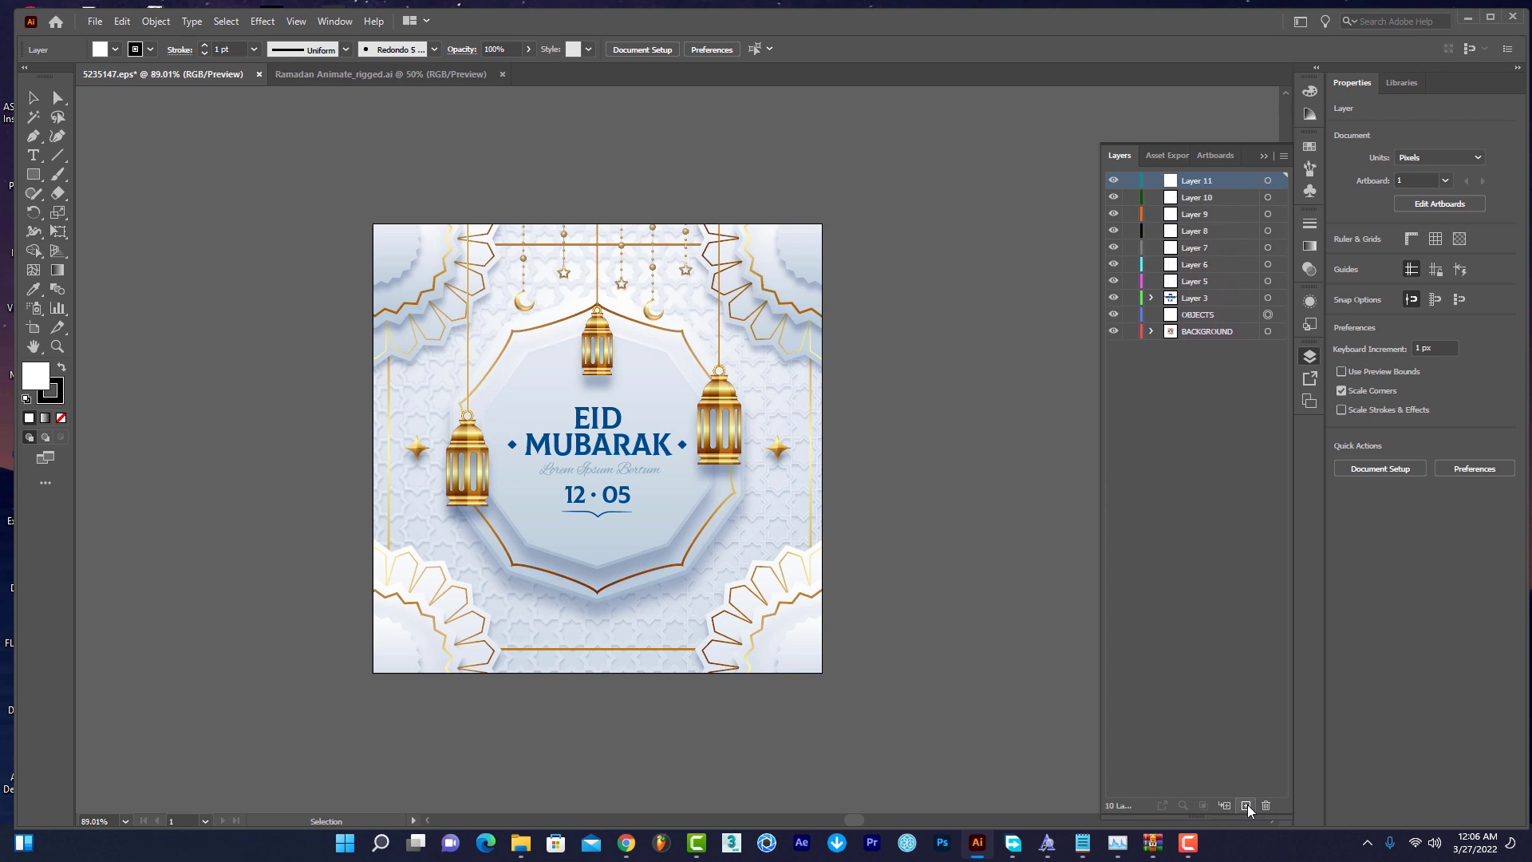
pyautogui.click(1246, 806)
pyautogui.click(1246, 806)
pyautogui.click(1246, 806)
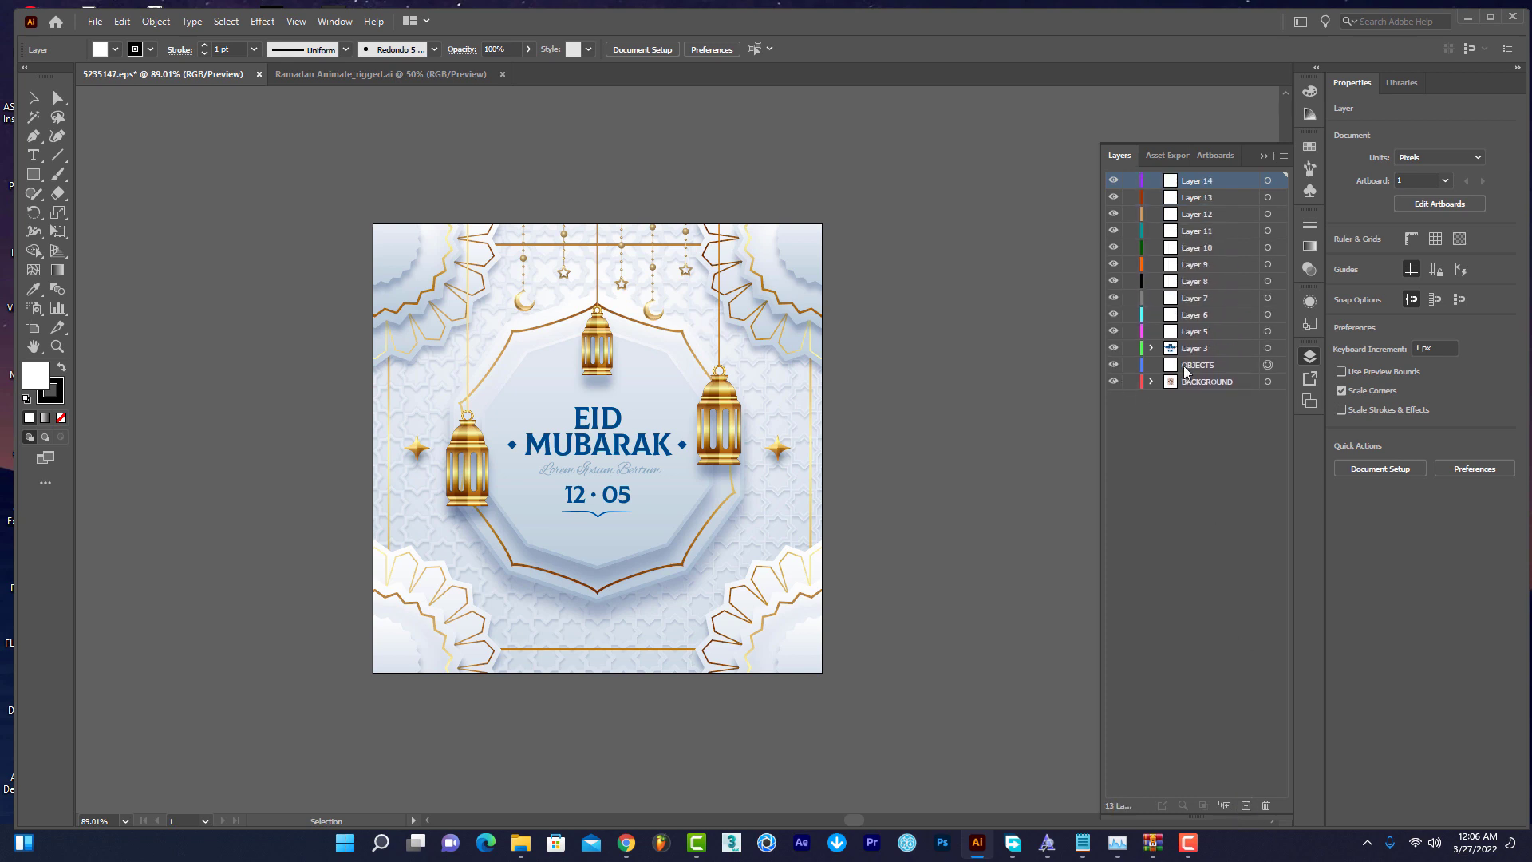
pyautogui.click(1151, 347)
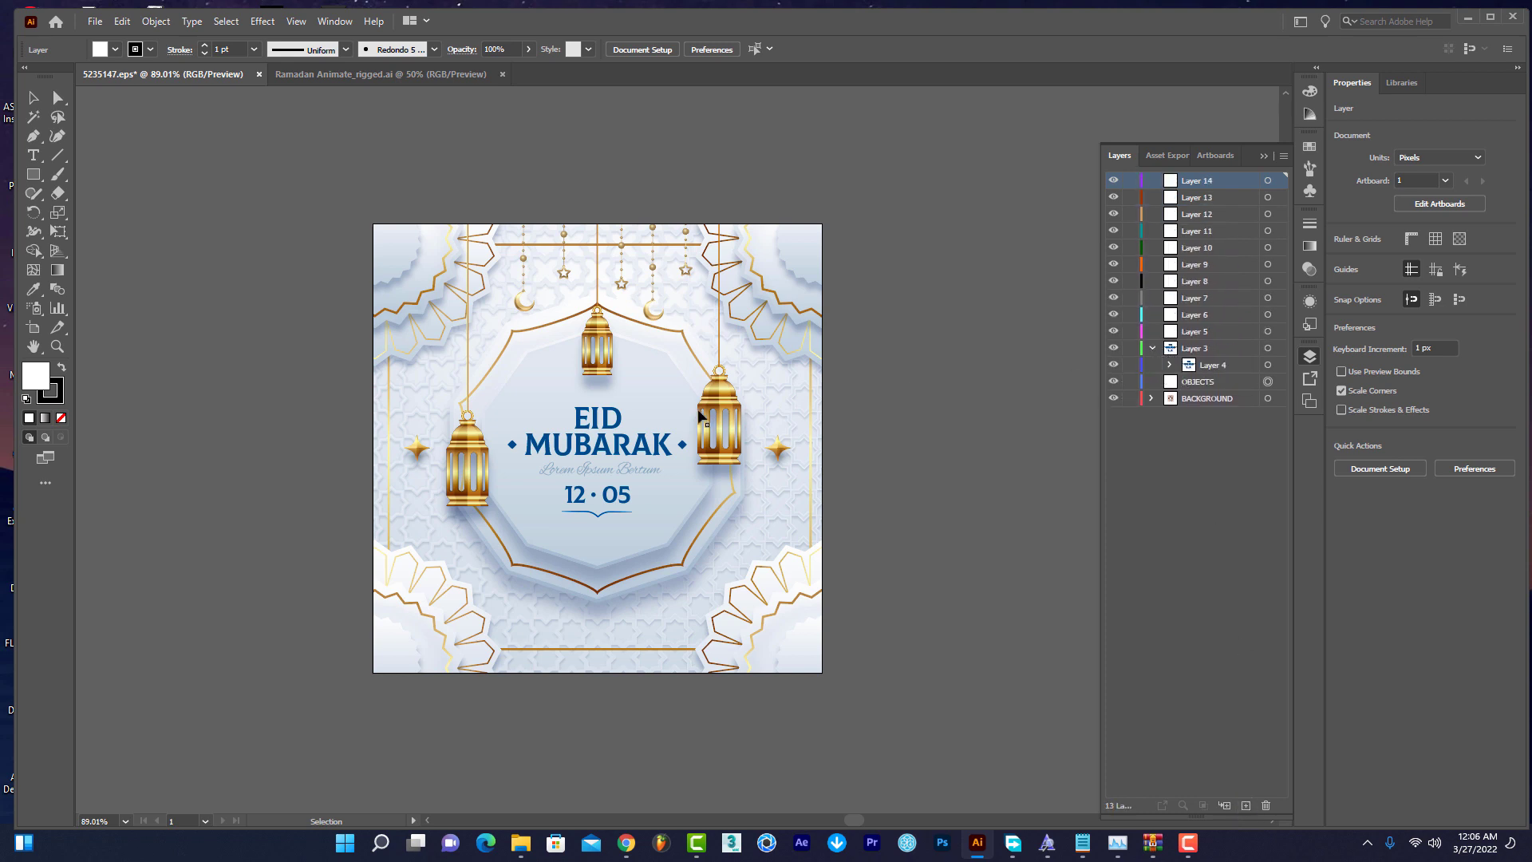
pyautogui.click(717, 402)
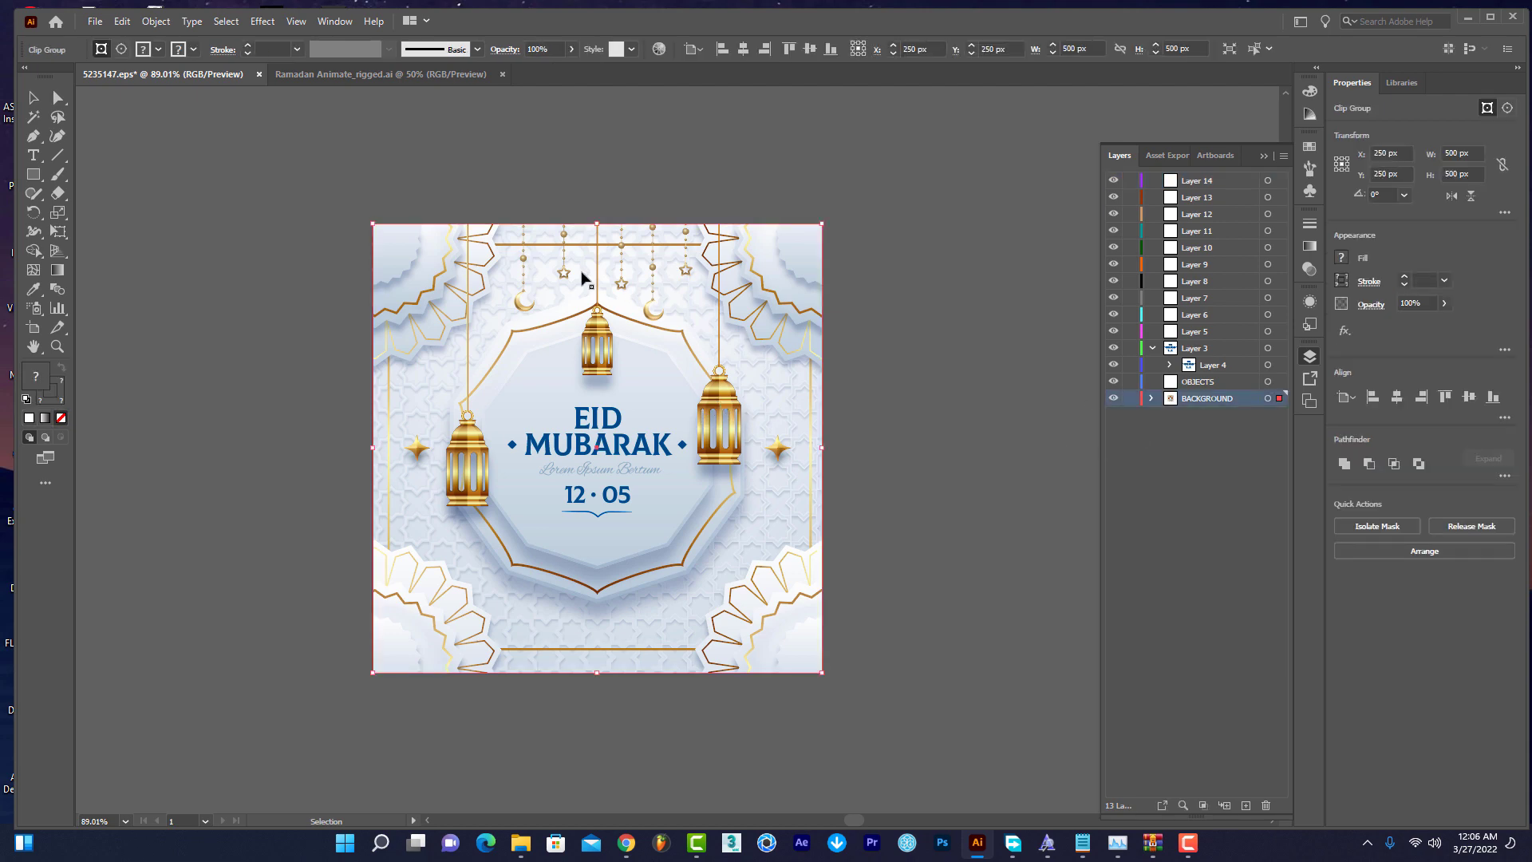
# Release the background group's clipping mask and inspect the star-lattice pattern in BACKGROUND.
pyautogui.rightClick(583, 278)
pyautogui.click(659, 411)
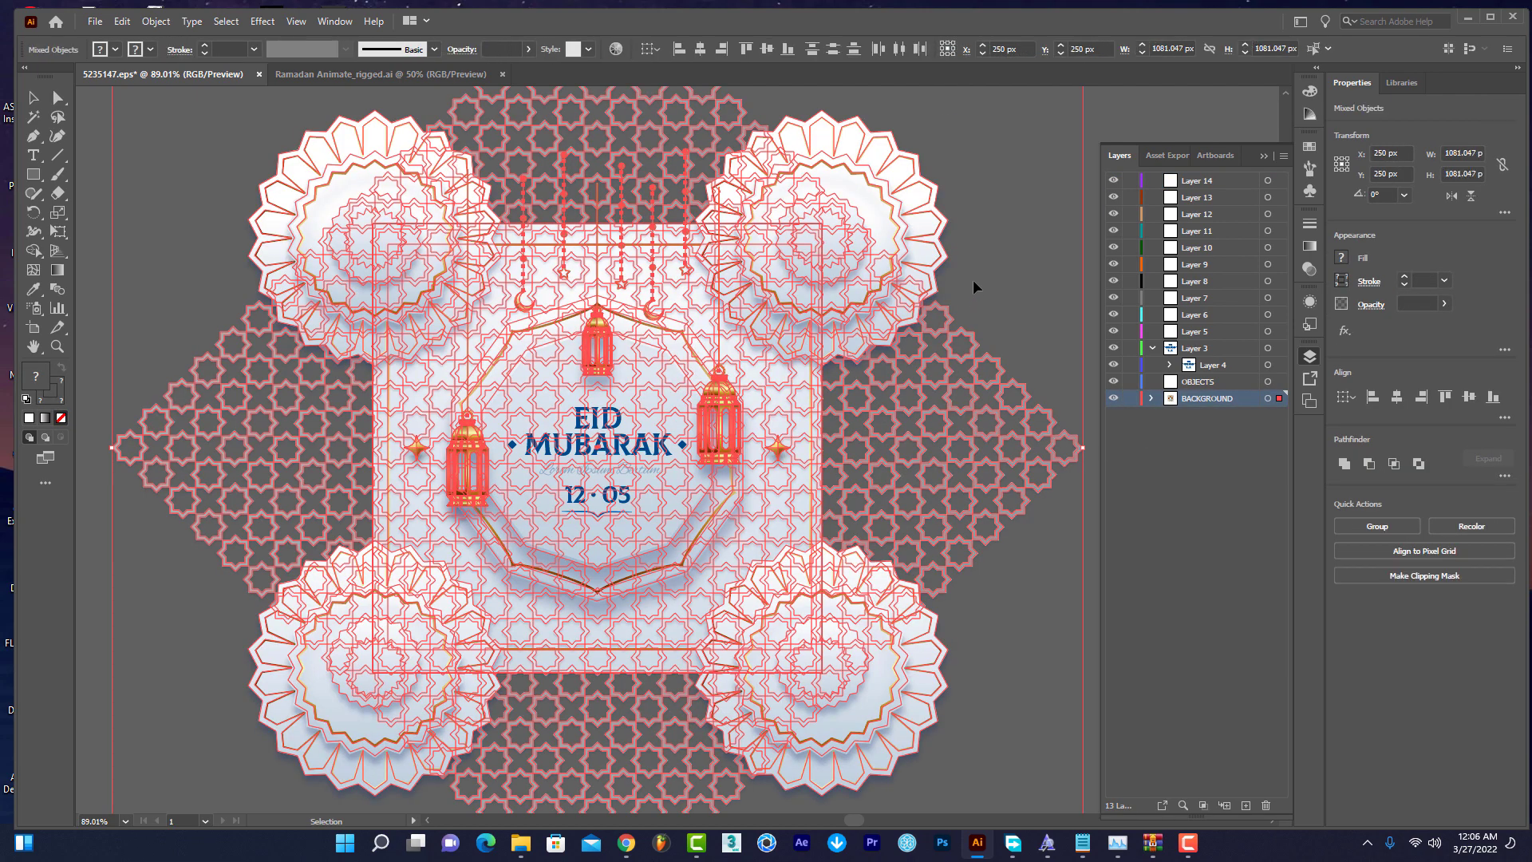
pyautogui.click(1032, 247)
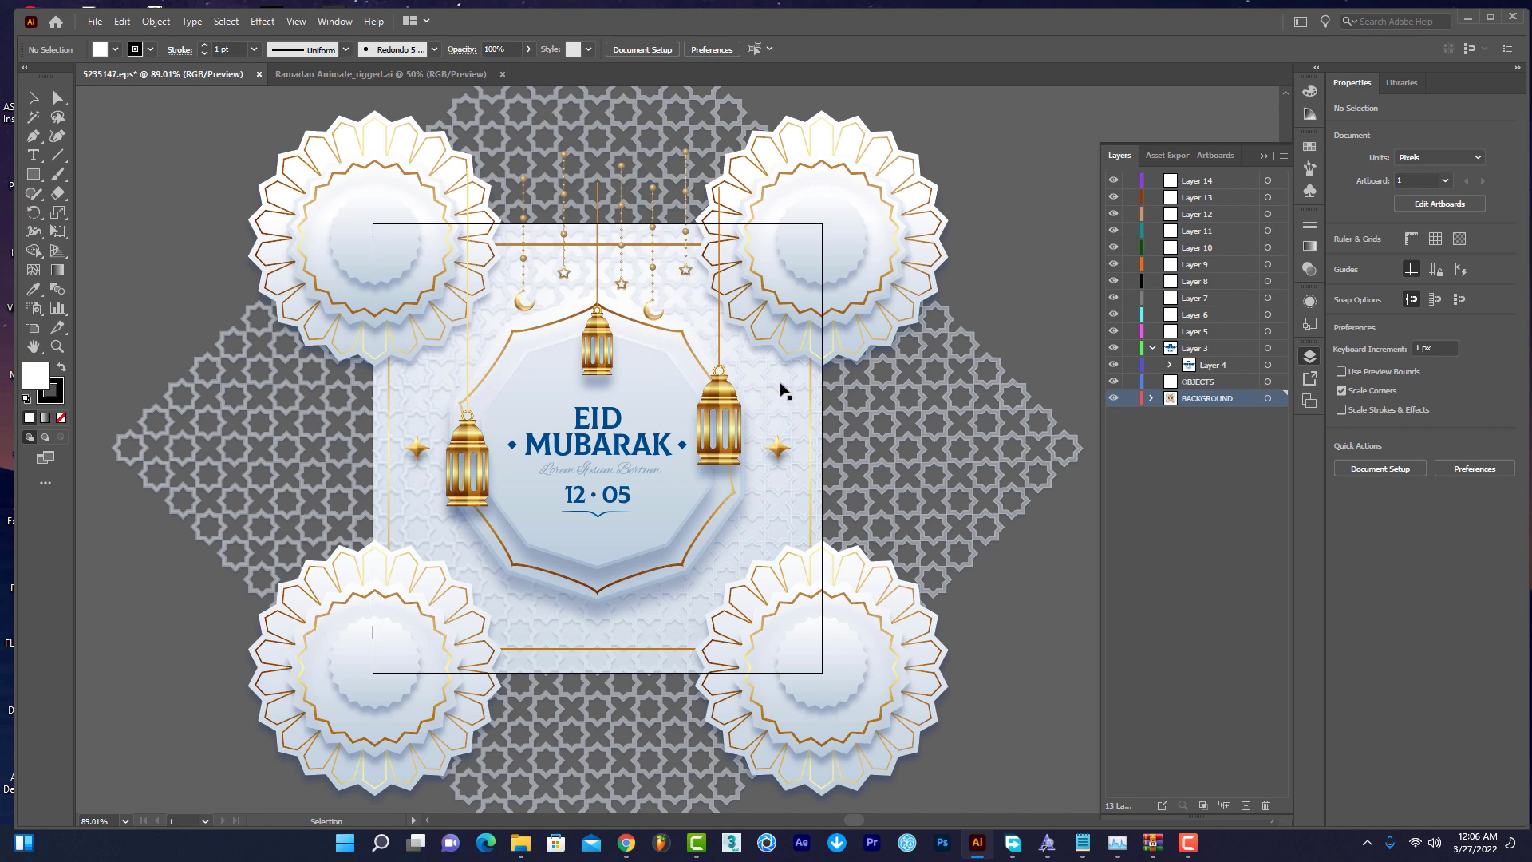
pyautogui.click(781, 389)
pyautogui.click(1152, 399)
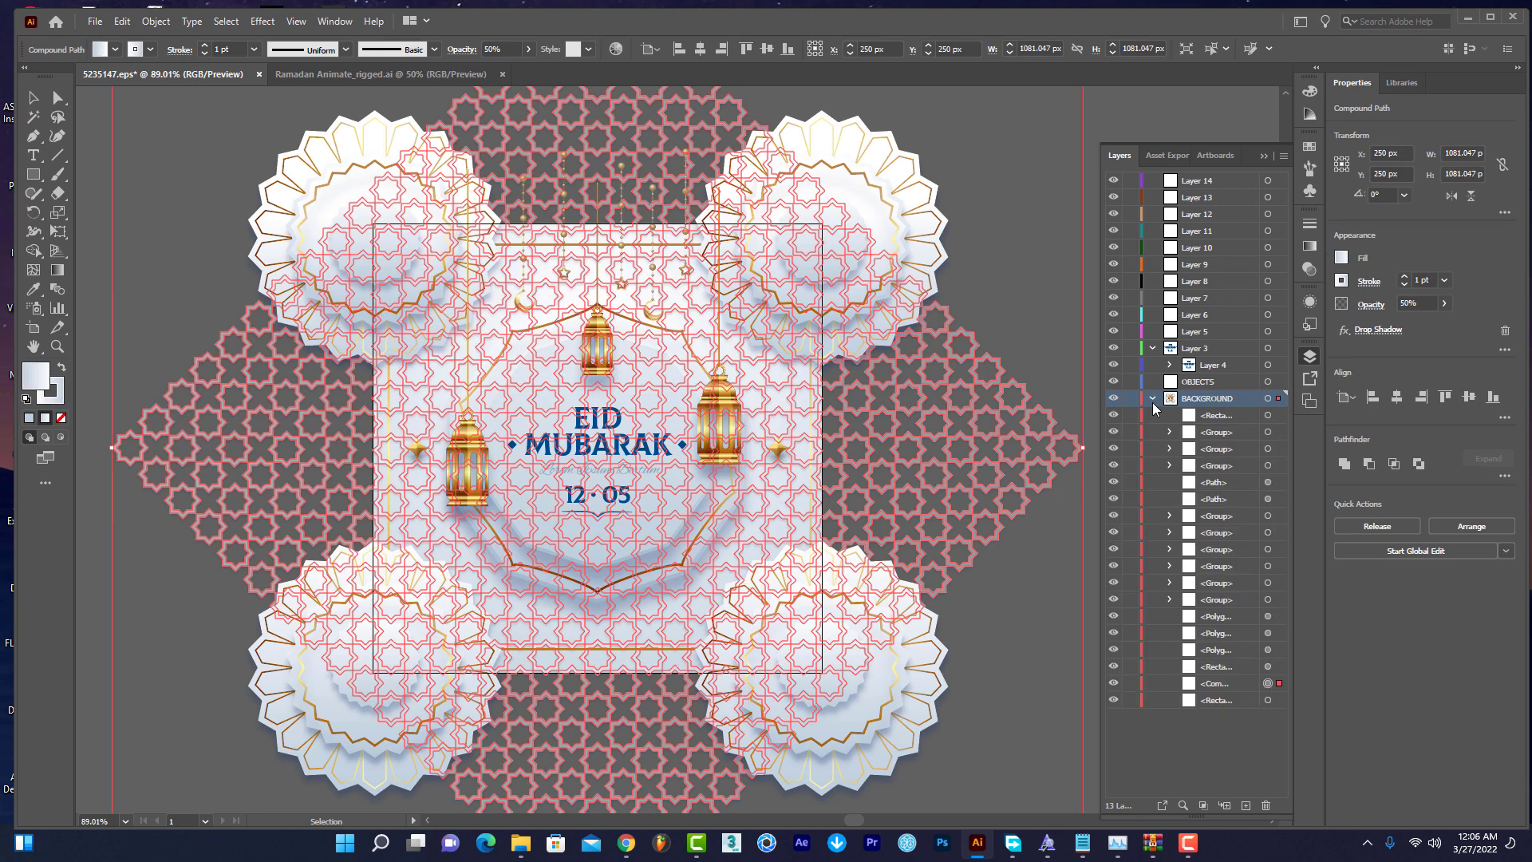
pyautogui.click(1153, 400)
pyautogui.click(1034, 307)
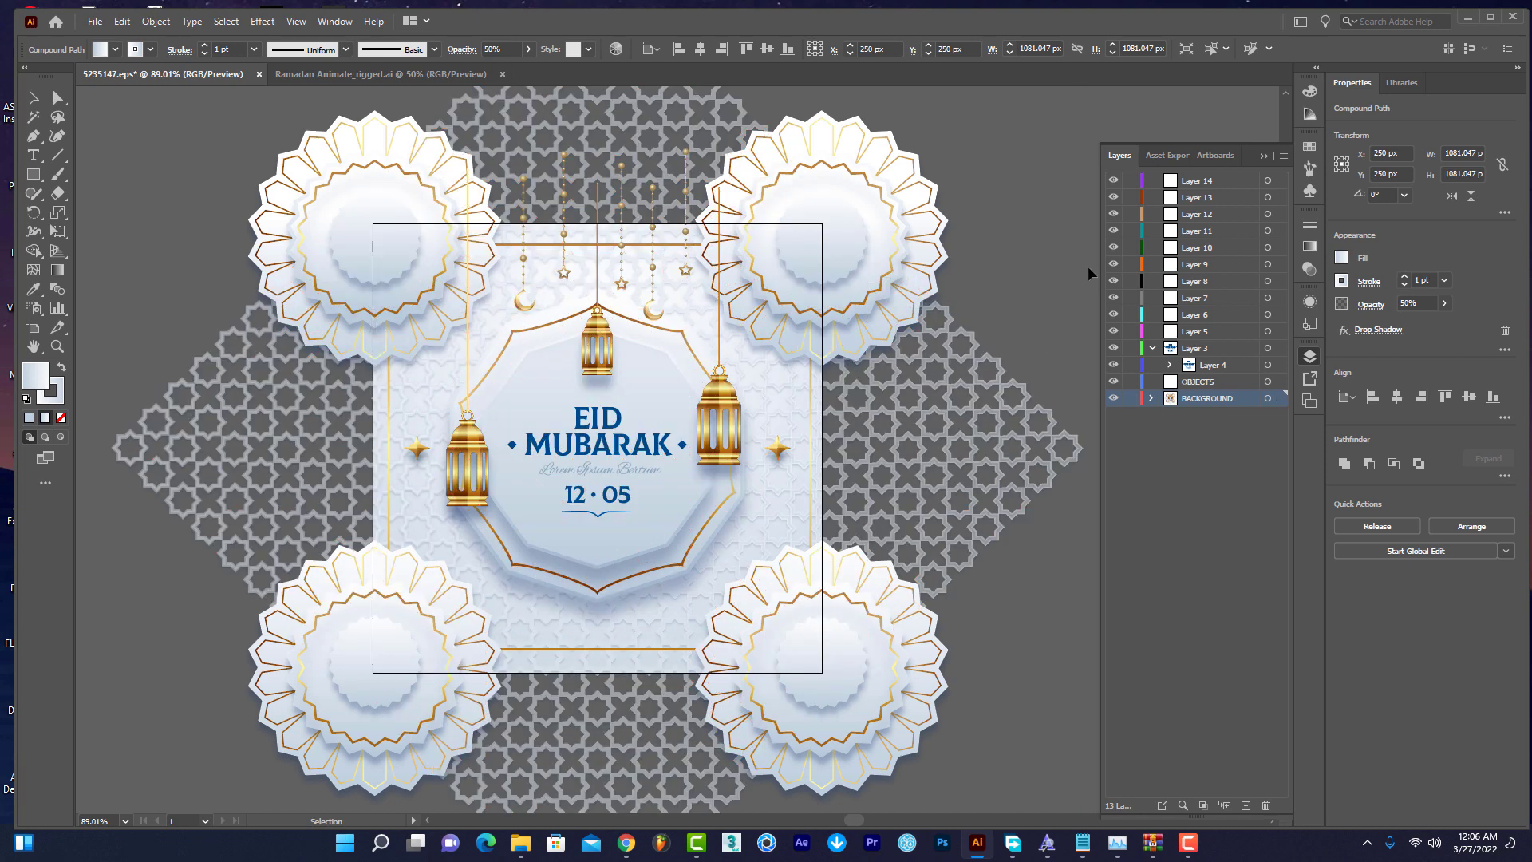
# Move the top-right rosette flower out of BACKGROUND into Layer 5.
pyautogui.click(902, 216)
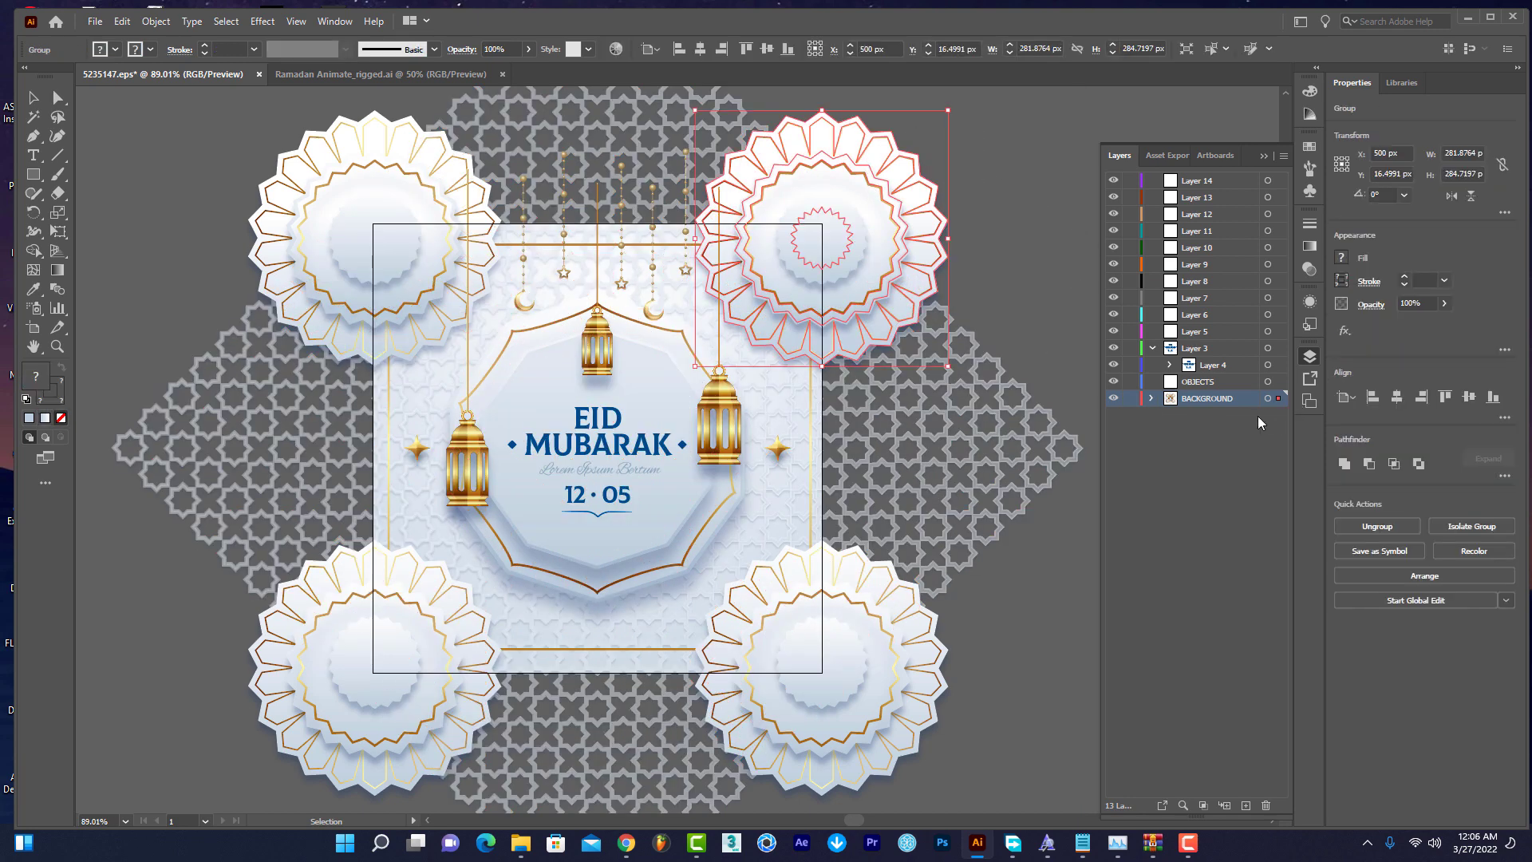
pyautogui.click(1152, 399)
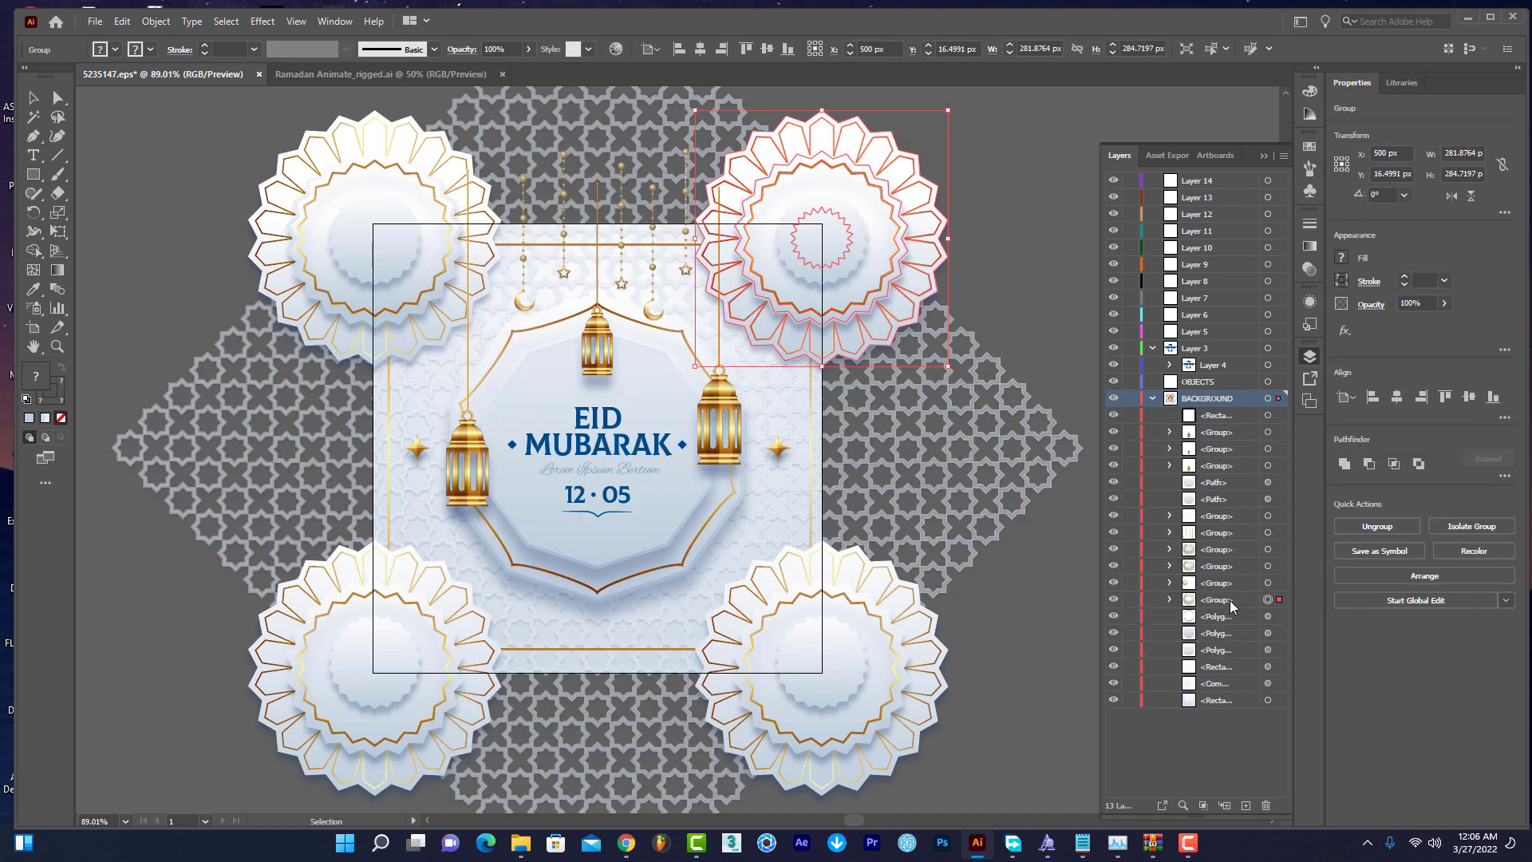
pyautogui.moveTo(1232, 599); pyautogui.dragTo(1213, 335)
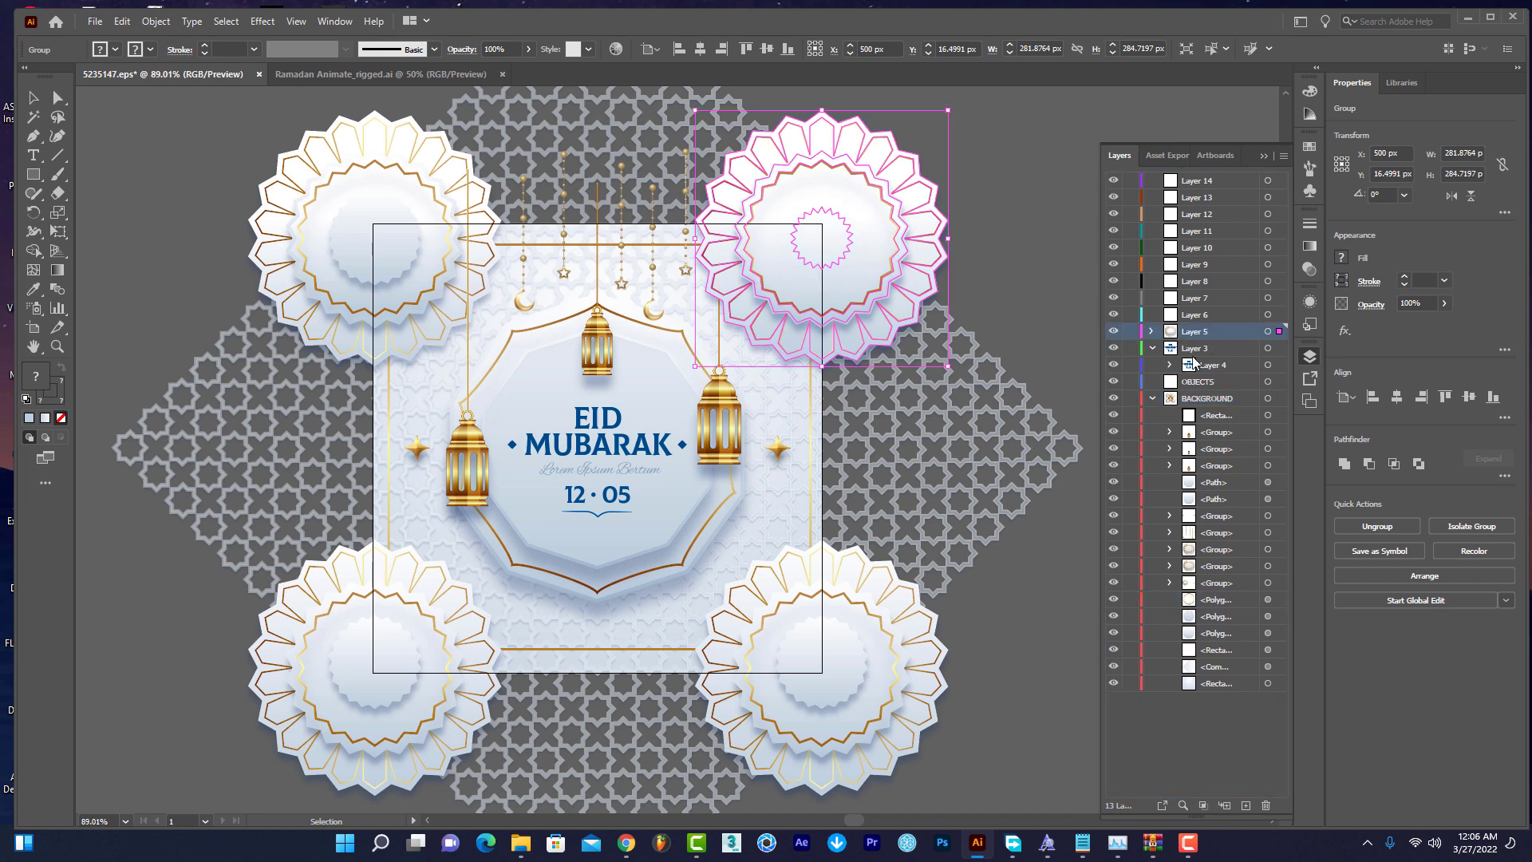
pyautogui.click(973, 253)
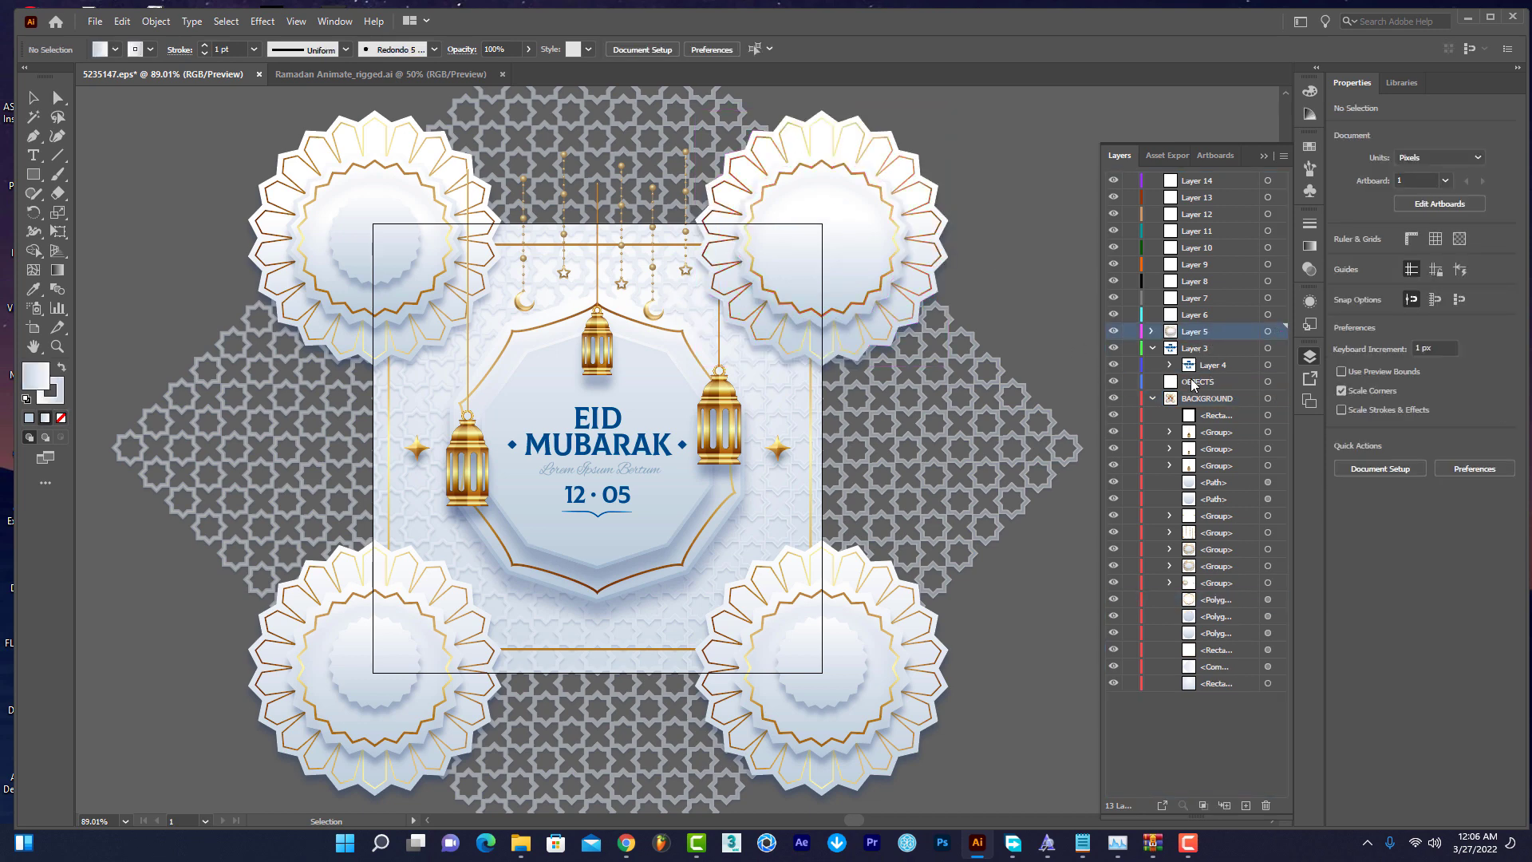
# Move the right, middle and left lanterns into Layers 14, 13 and 12 respectively.
pyautogui.click(1213, 232)
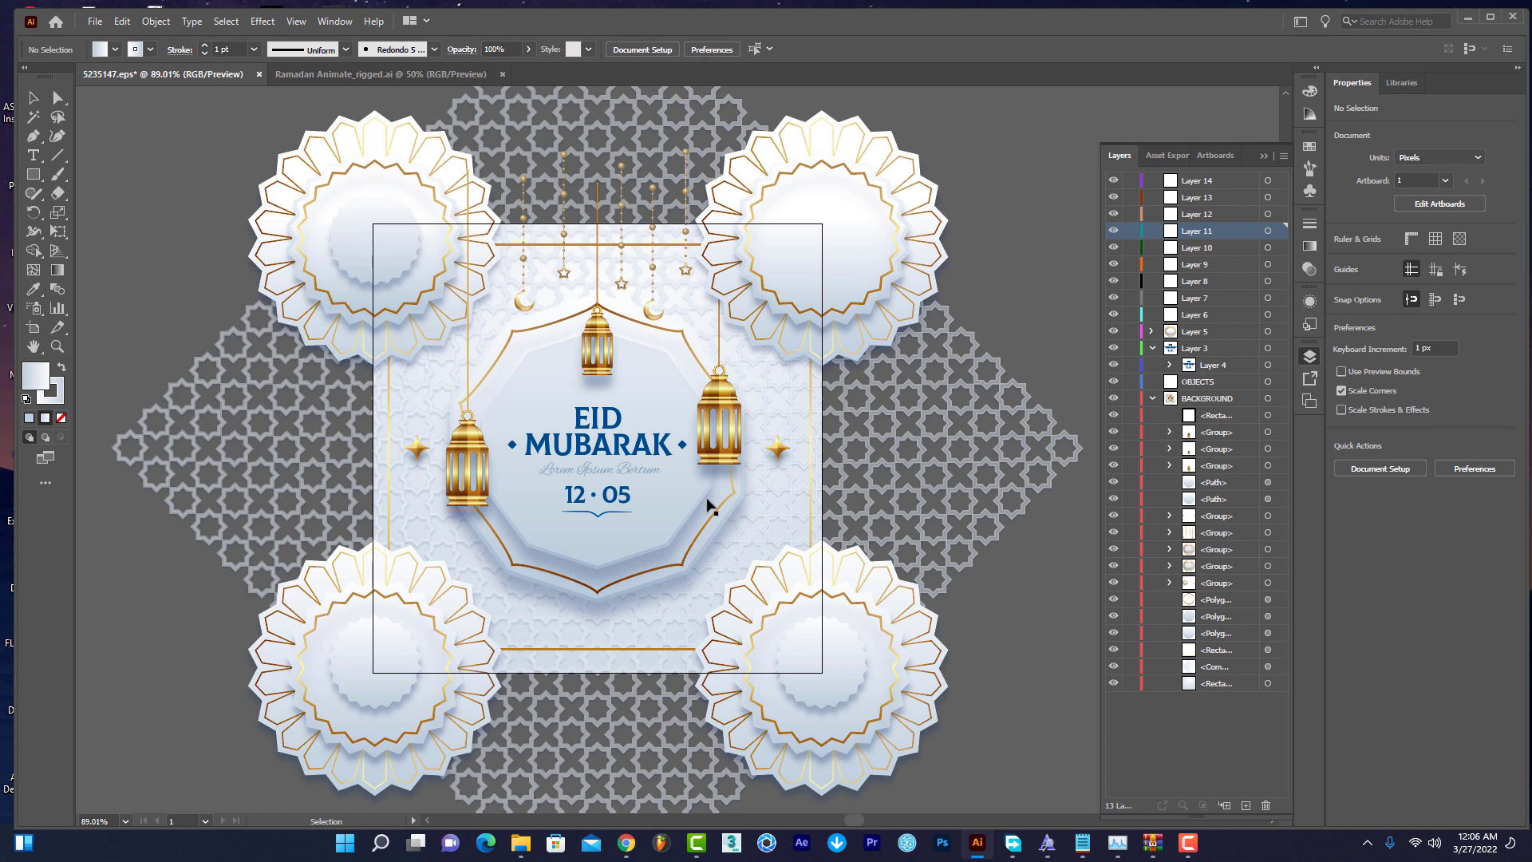
pyautogui.click(714, 431)
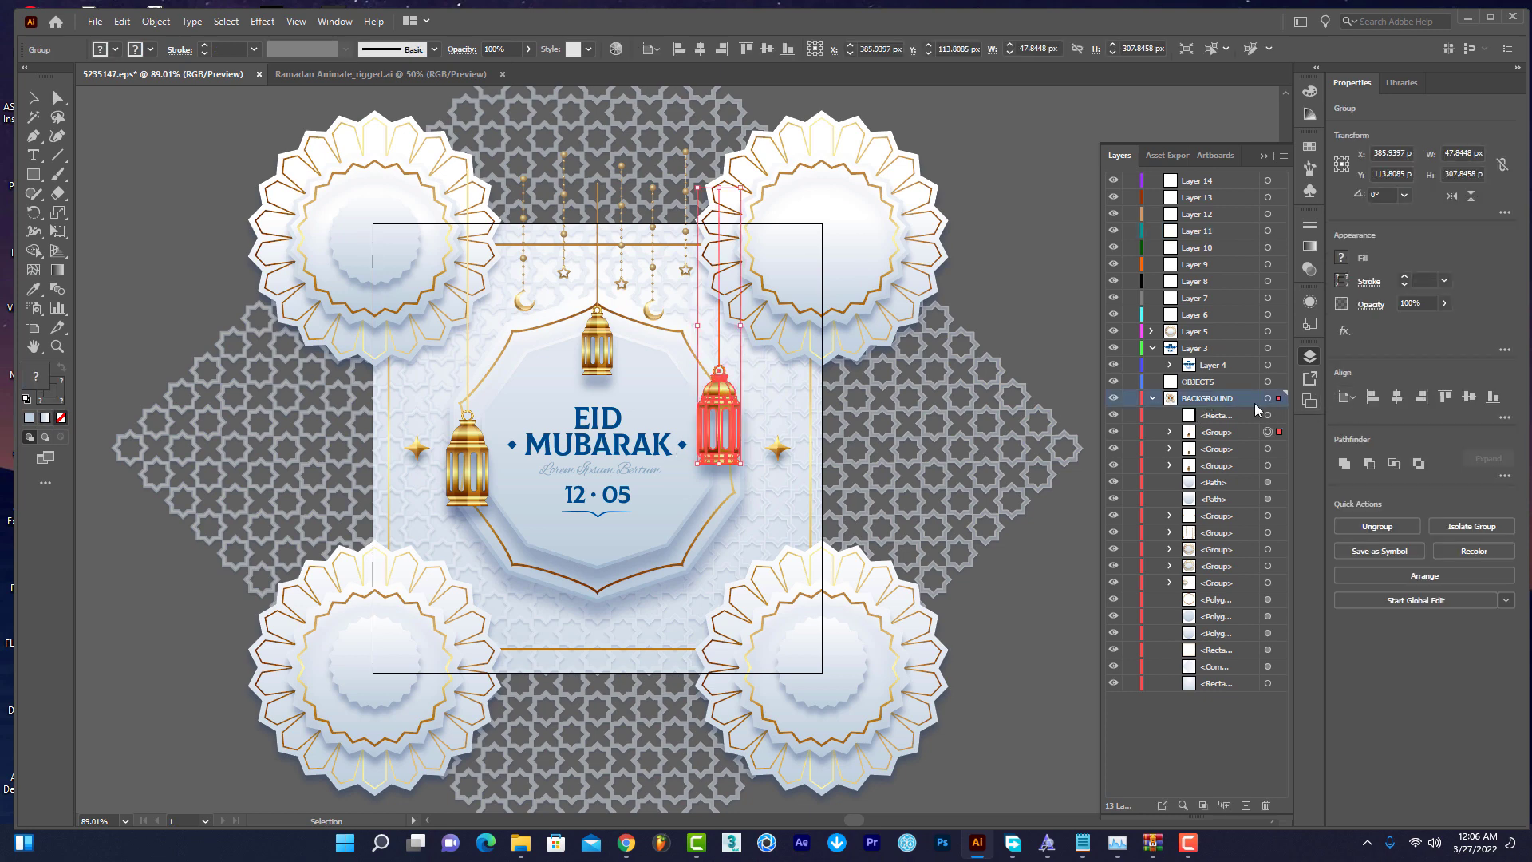
pyautogui.click(1225, 434)
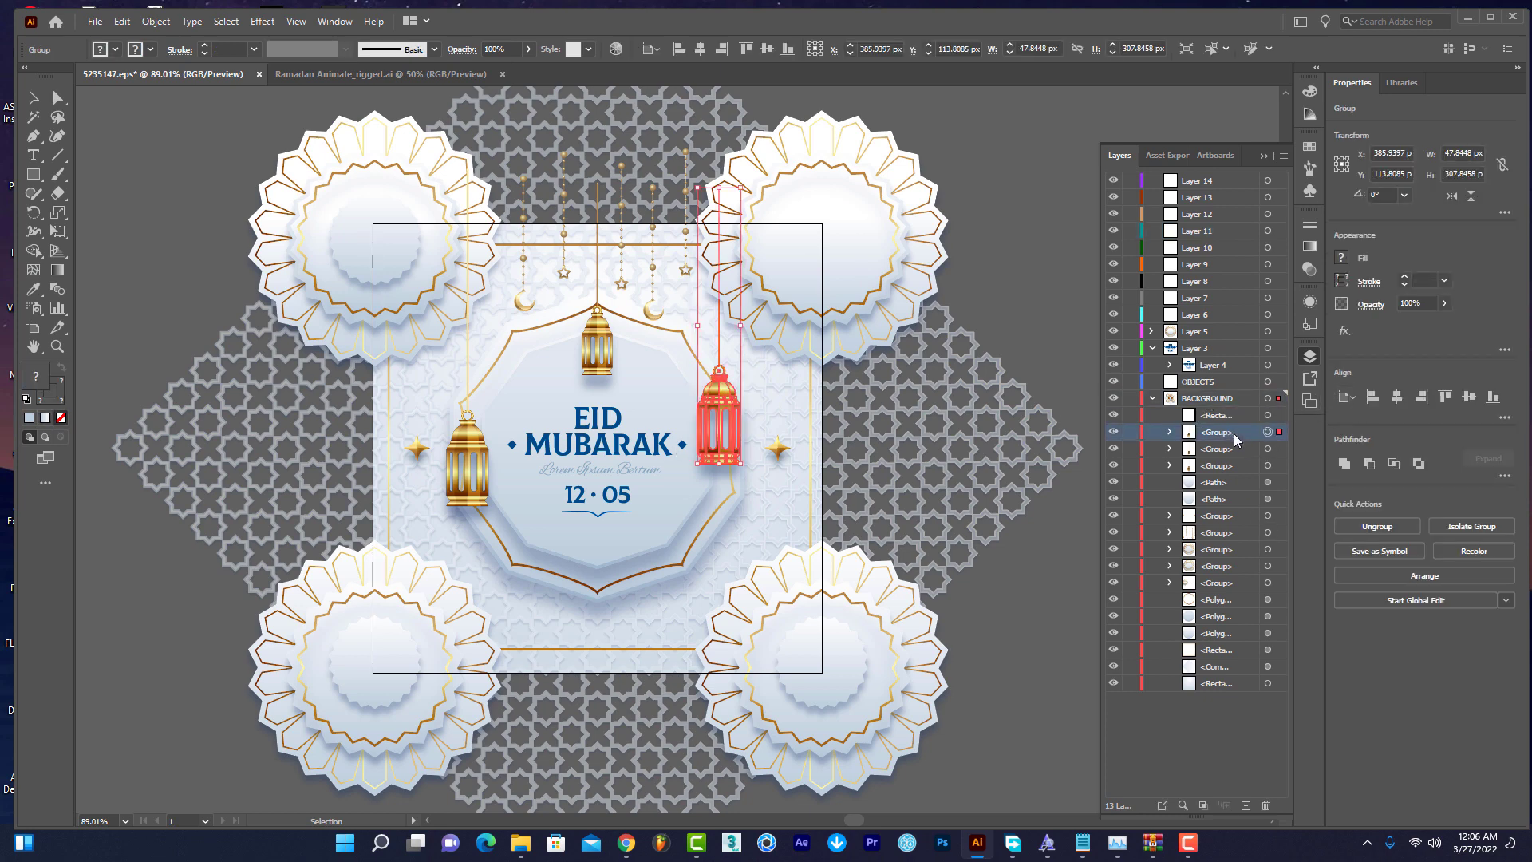
pyautogui.moveTo(1235, 440); pyautogui.dragTo(1197, 181)
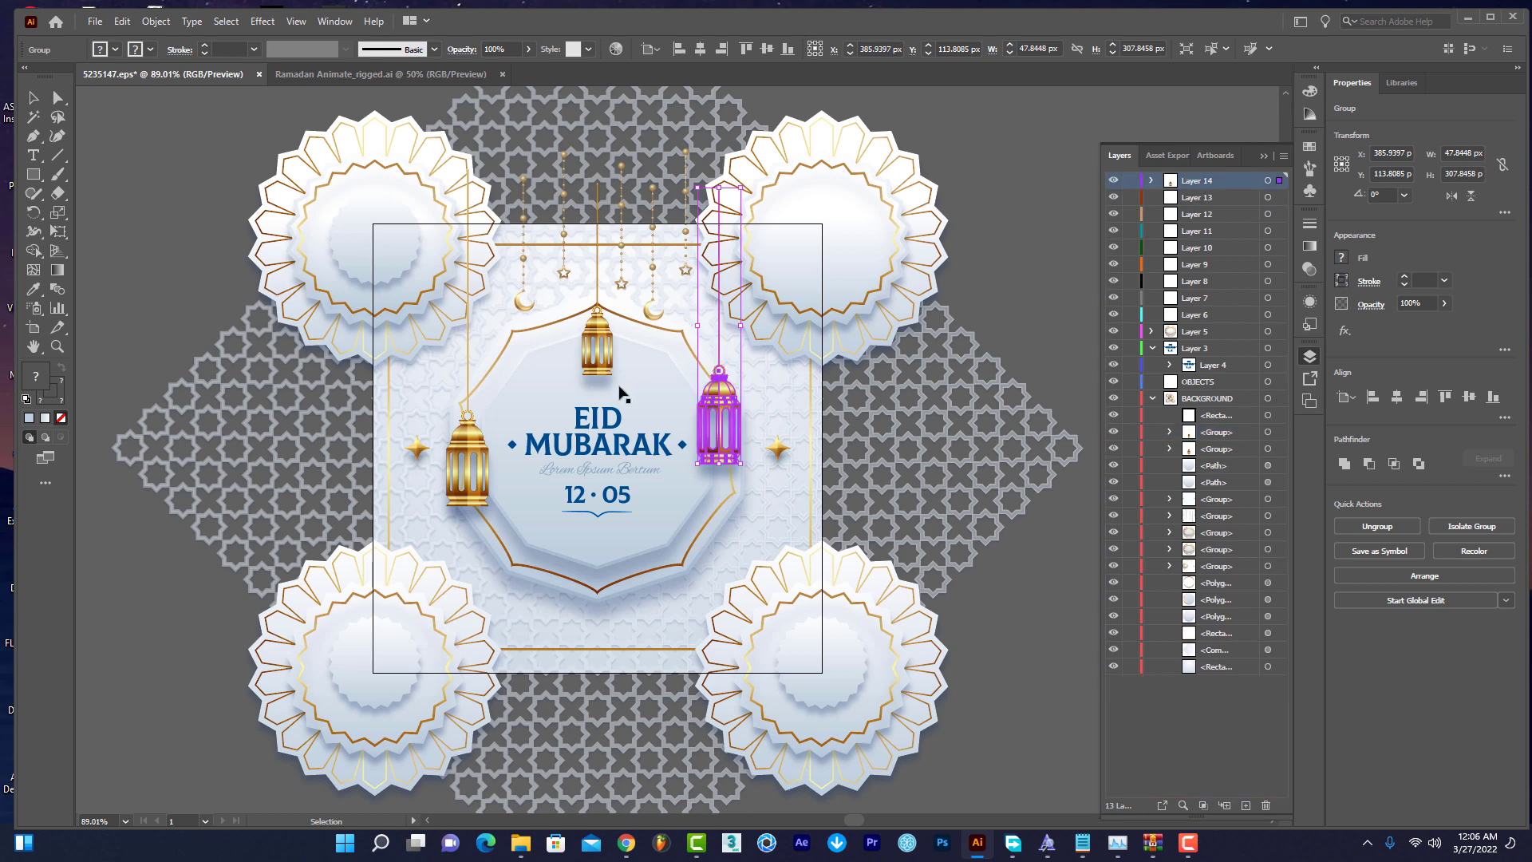
pyautogui.click(594, 342)
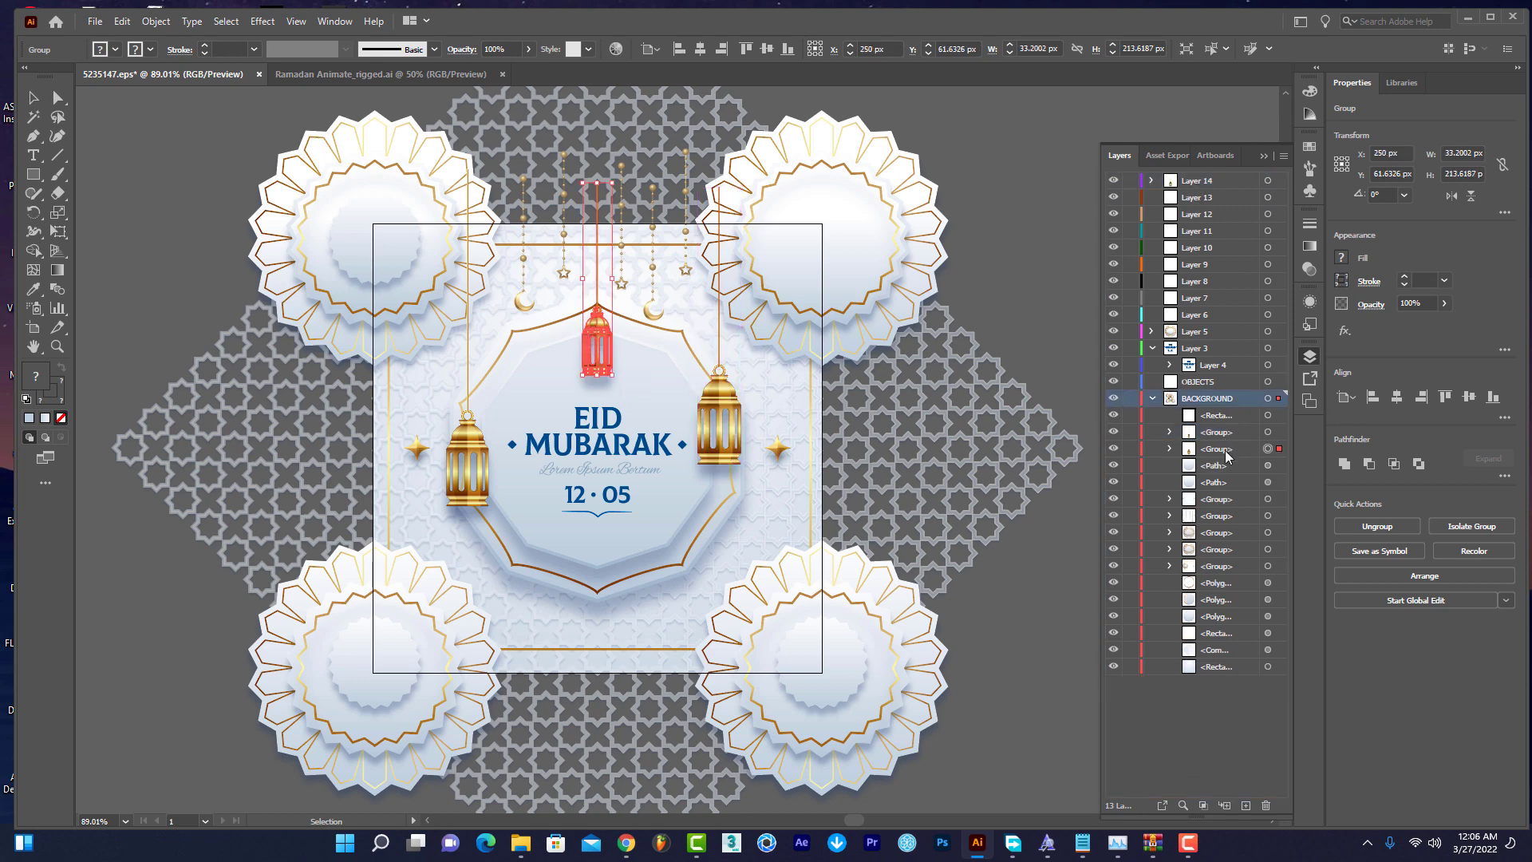
pyautogui.moveTo(1229, 450); pyautogui.dragTo(1197, 197)
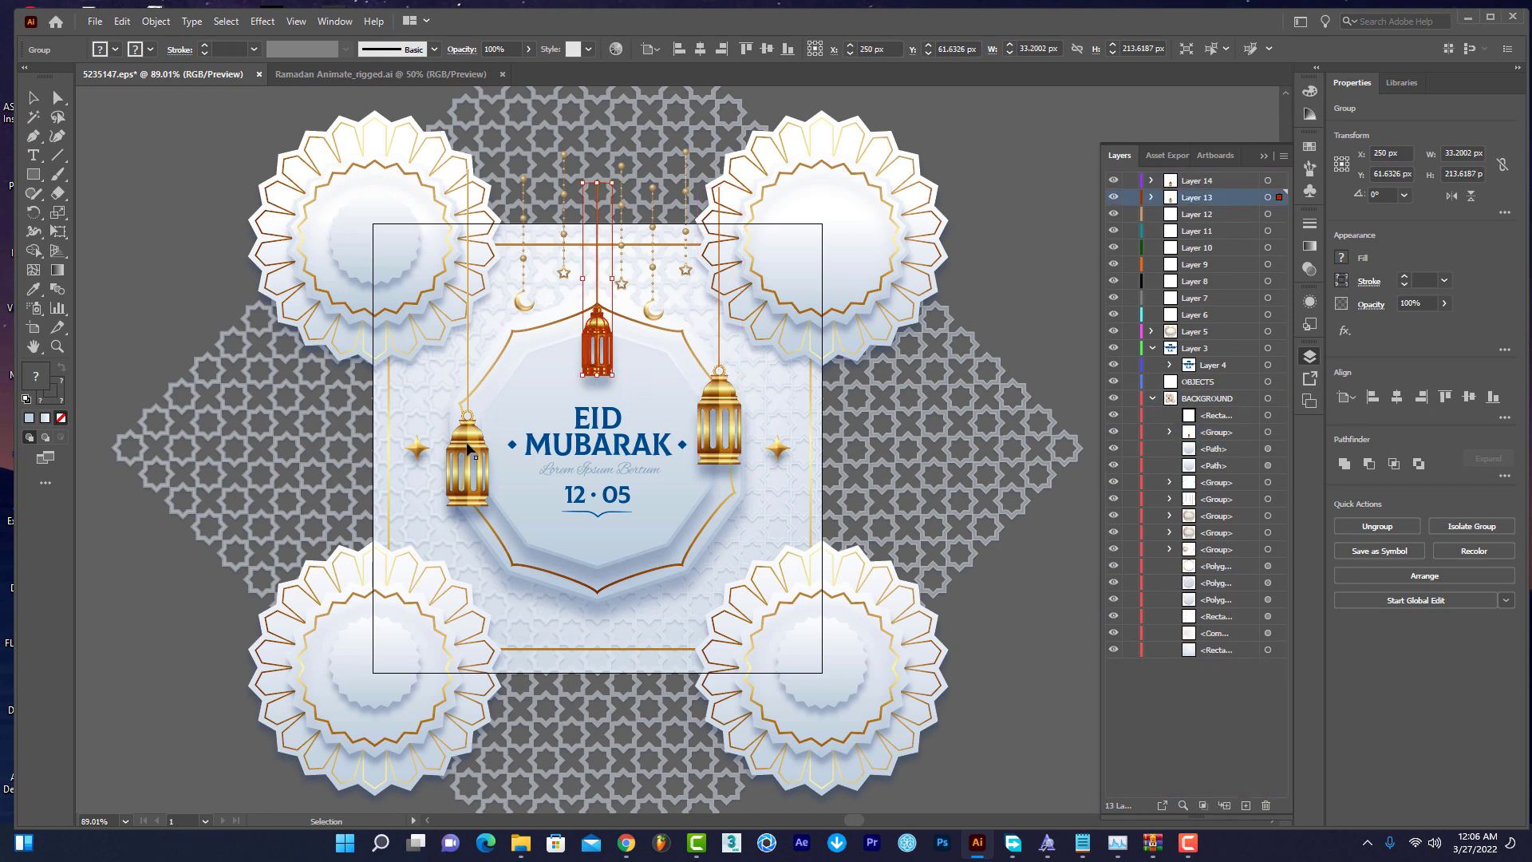
pyautogui.click(467, 463)
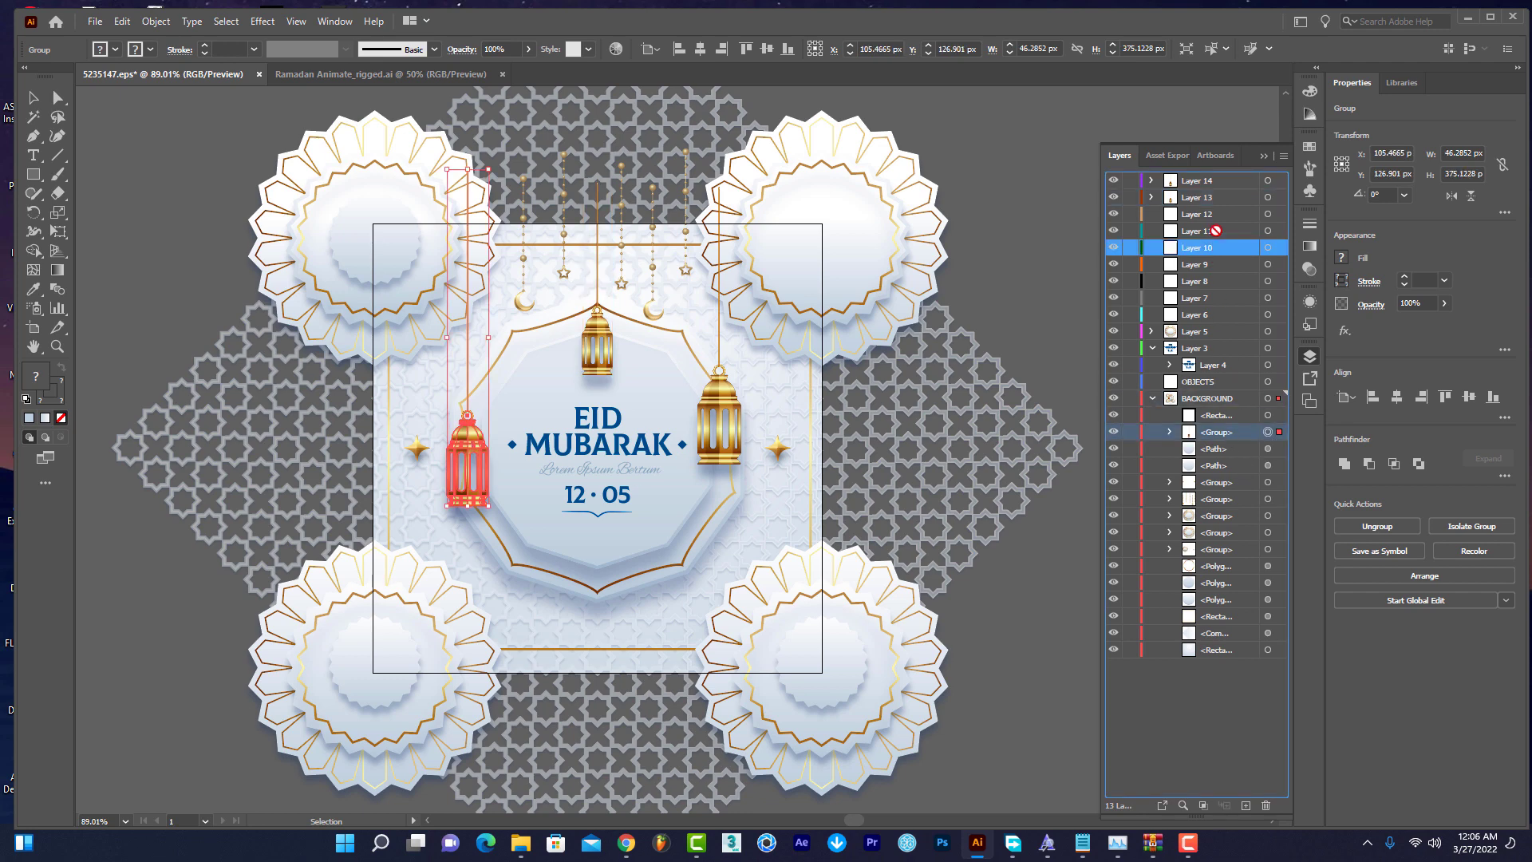
pyautogui.moveTo(1227, 437); pyautogui.dragTo(1197, 214)
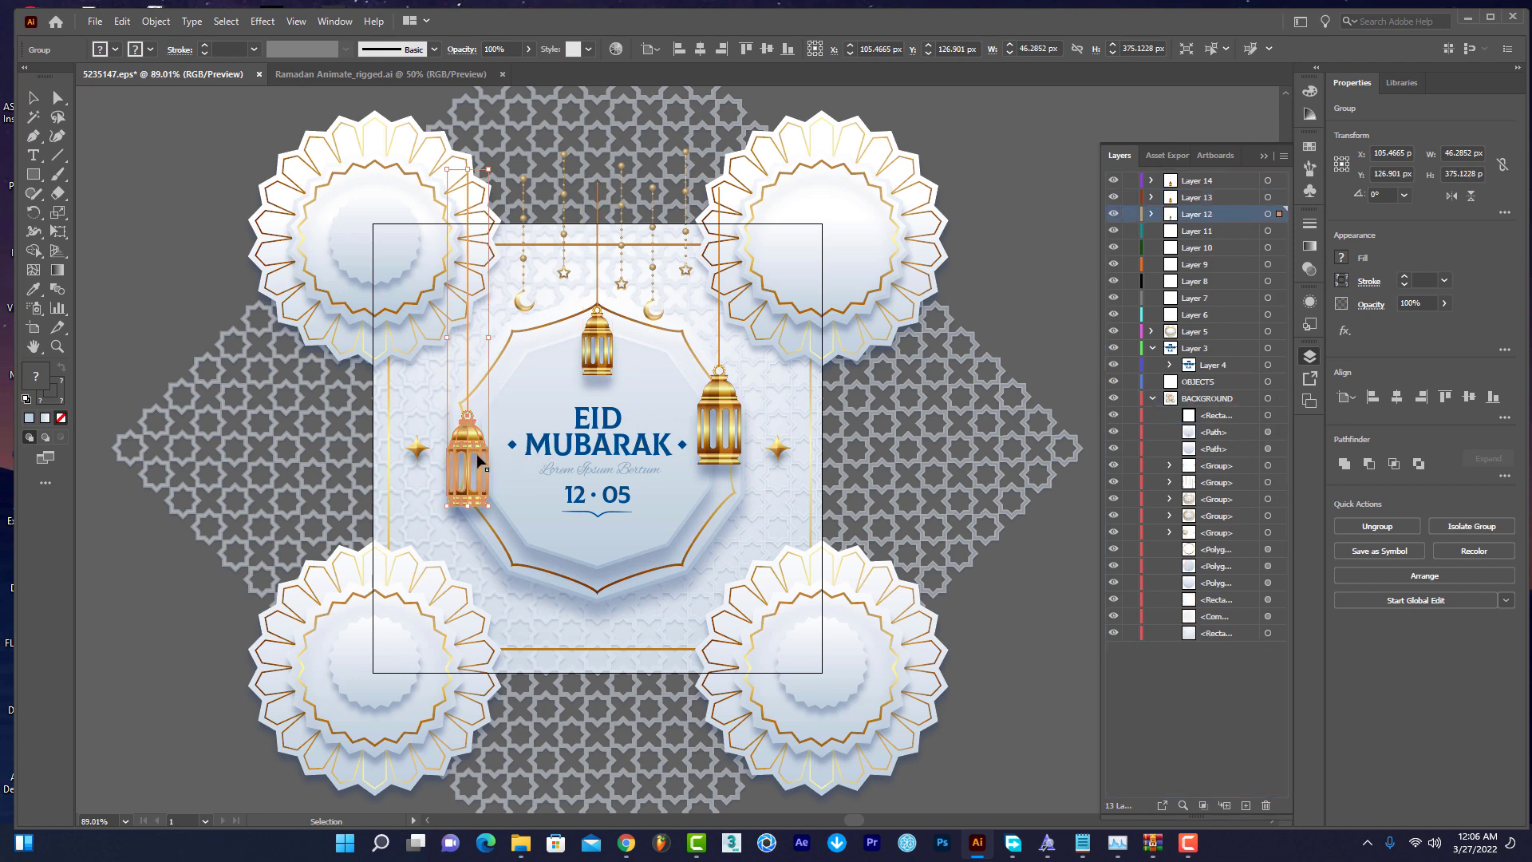
pyautogui.click(416, 449)
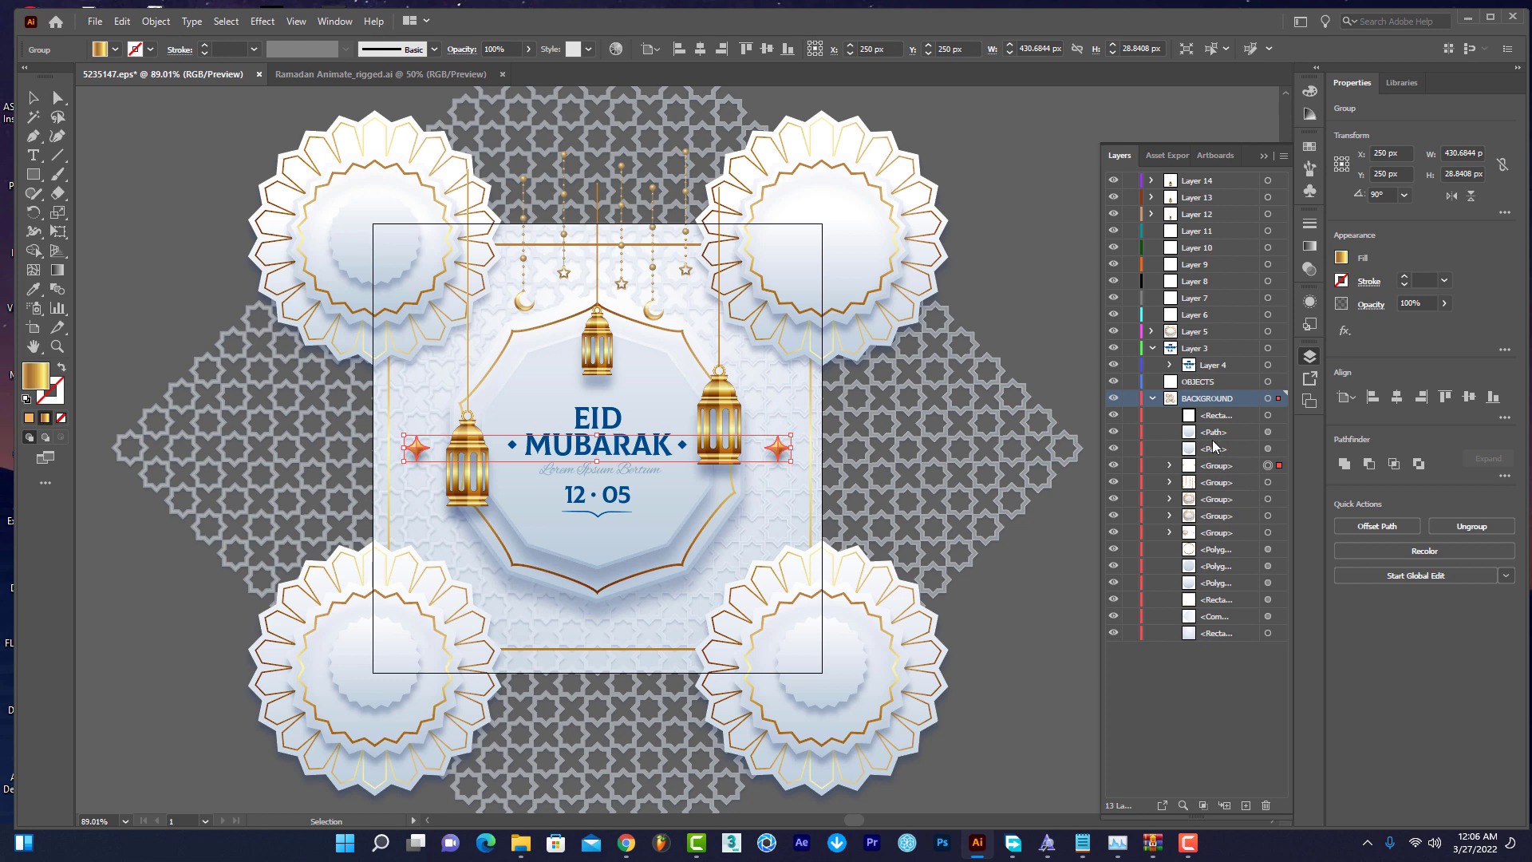
# Move the pair of centre stars out of BACKGROUND into their own layer.
pyautogui.moveTo(1218, 476)
pyautogui.mouseDown()
pyautogui.moveTo(1210, 234)
pyautogui.moveTo(1197, 231)
pyautogui.mouseUp()
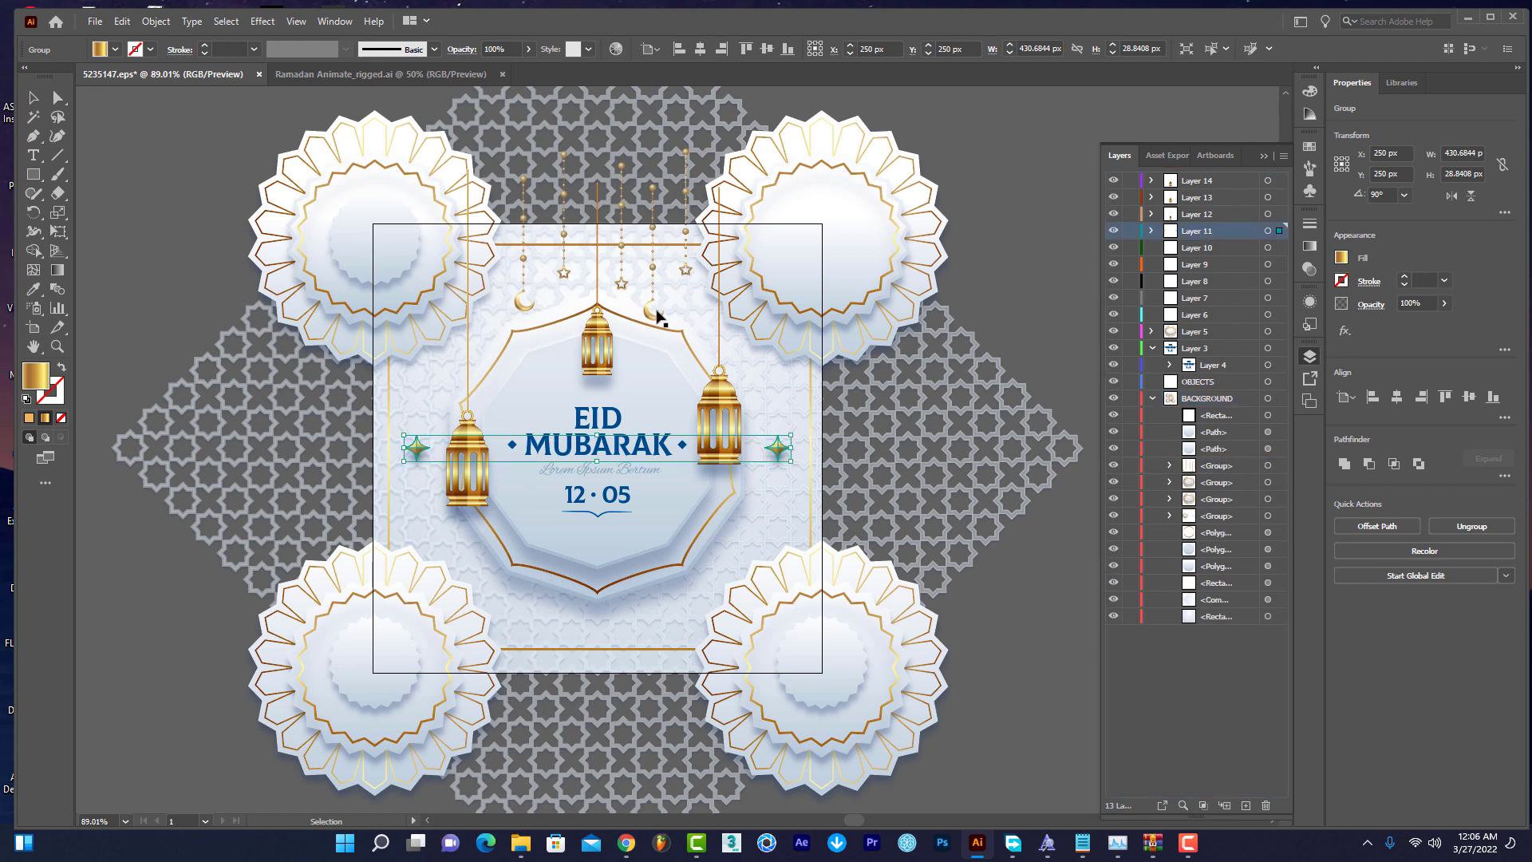
pyautogui.click(652, 313)
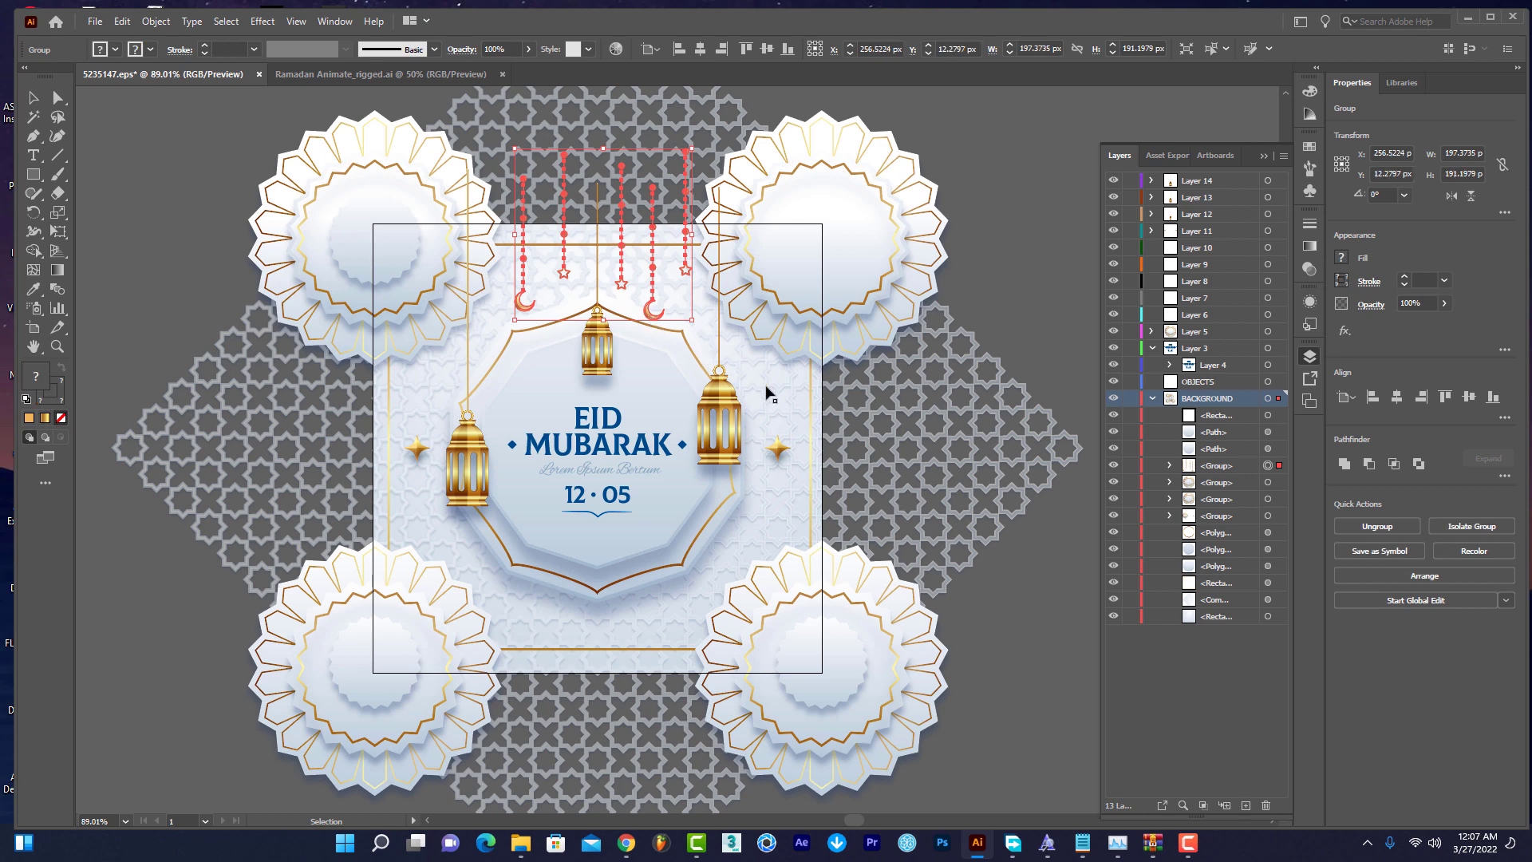
pyautogui.click(396, 313)
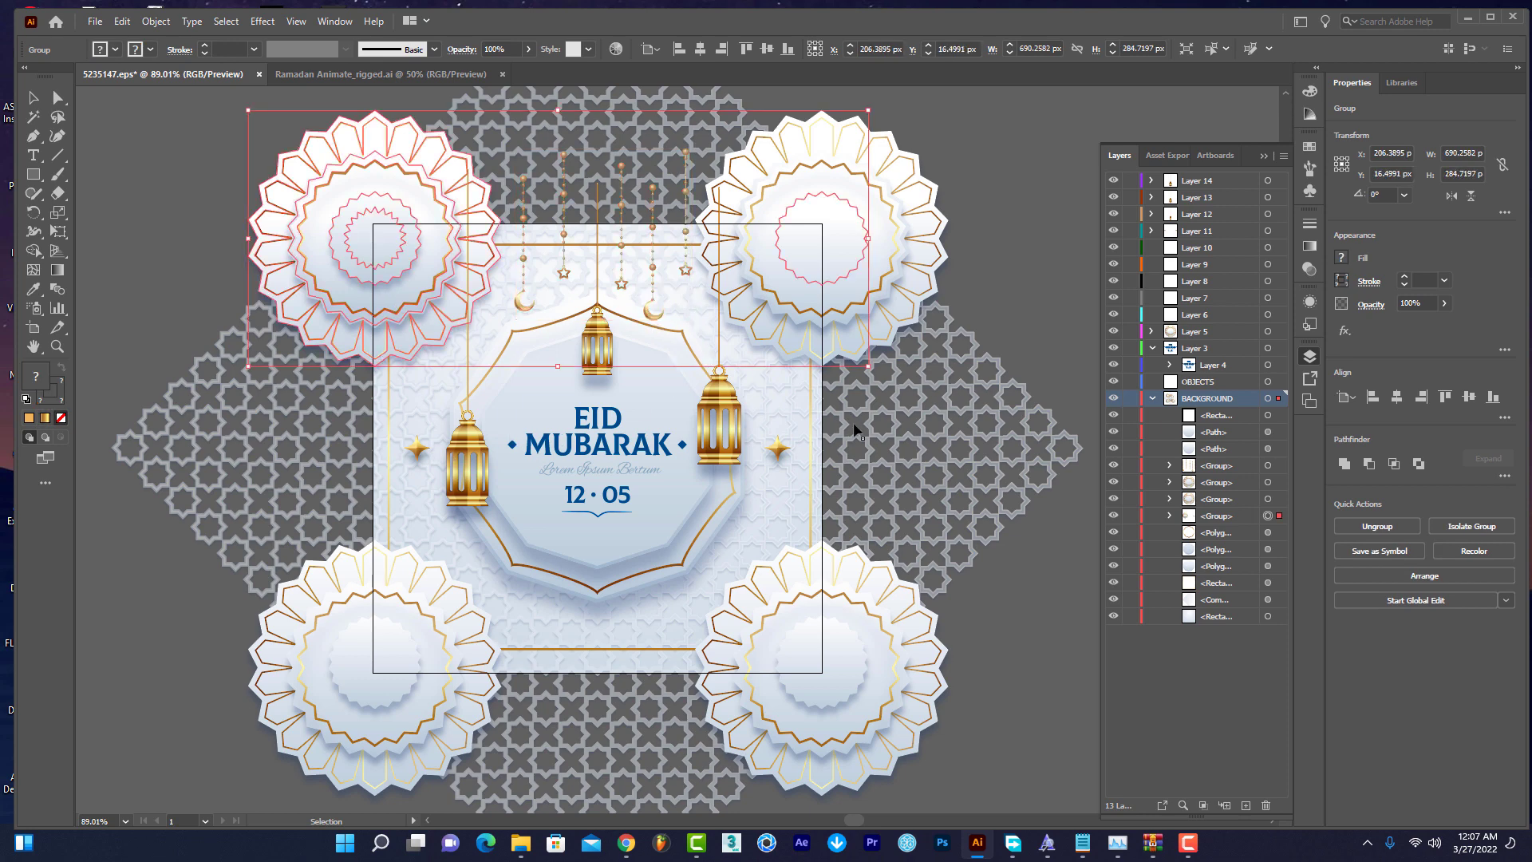
# Move the bottom-left flower group into Layer 9, then switch to Ramadan Animate_rigged.ai.
pyautogui.click(377, 734)
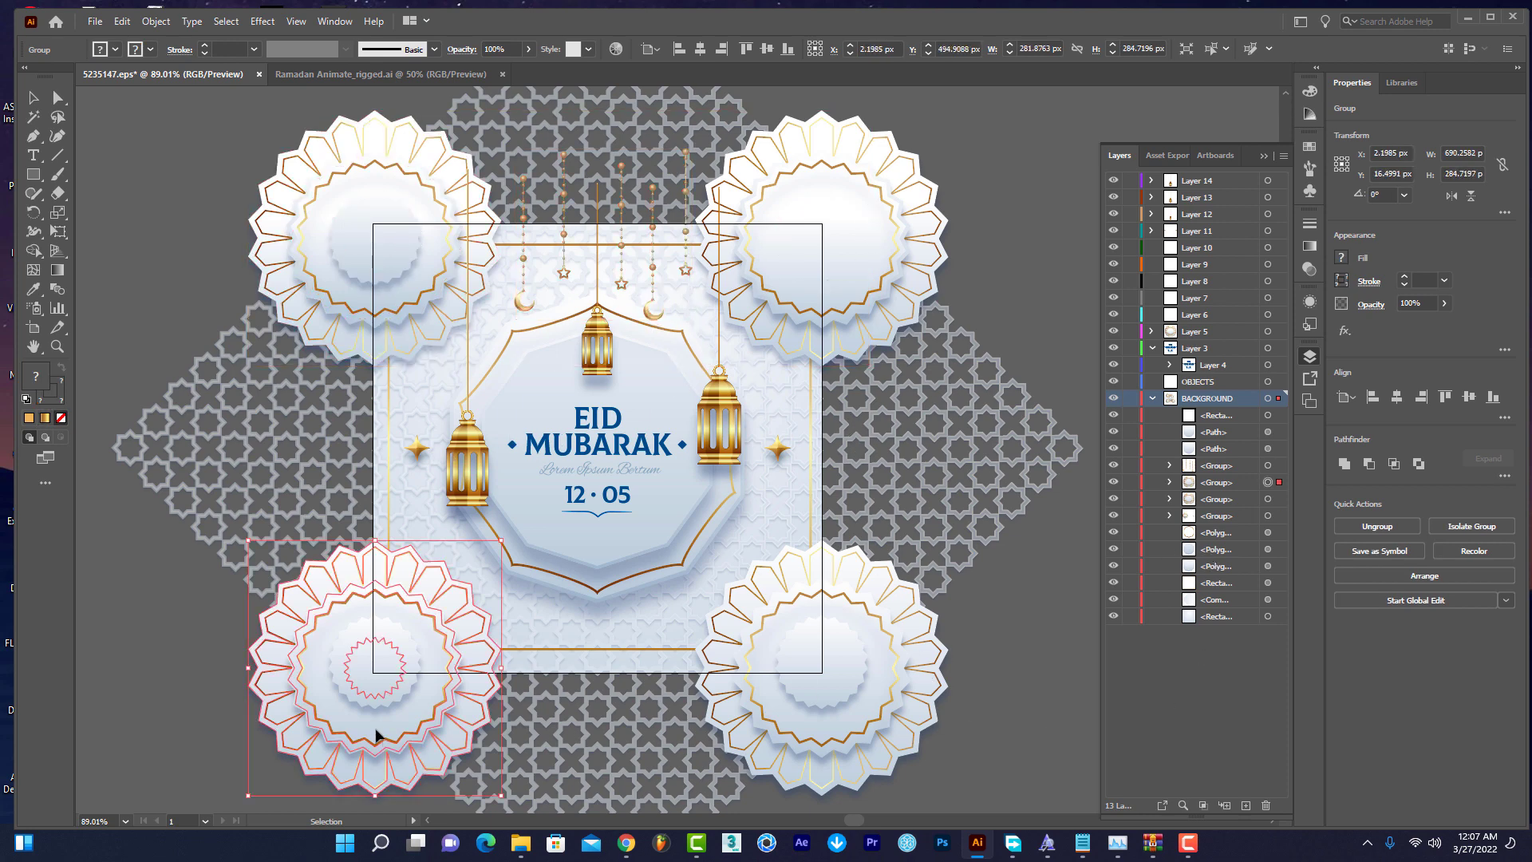
pyautogui.click(1247, 483)
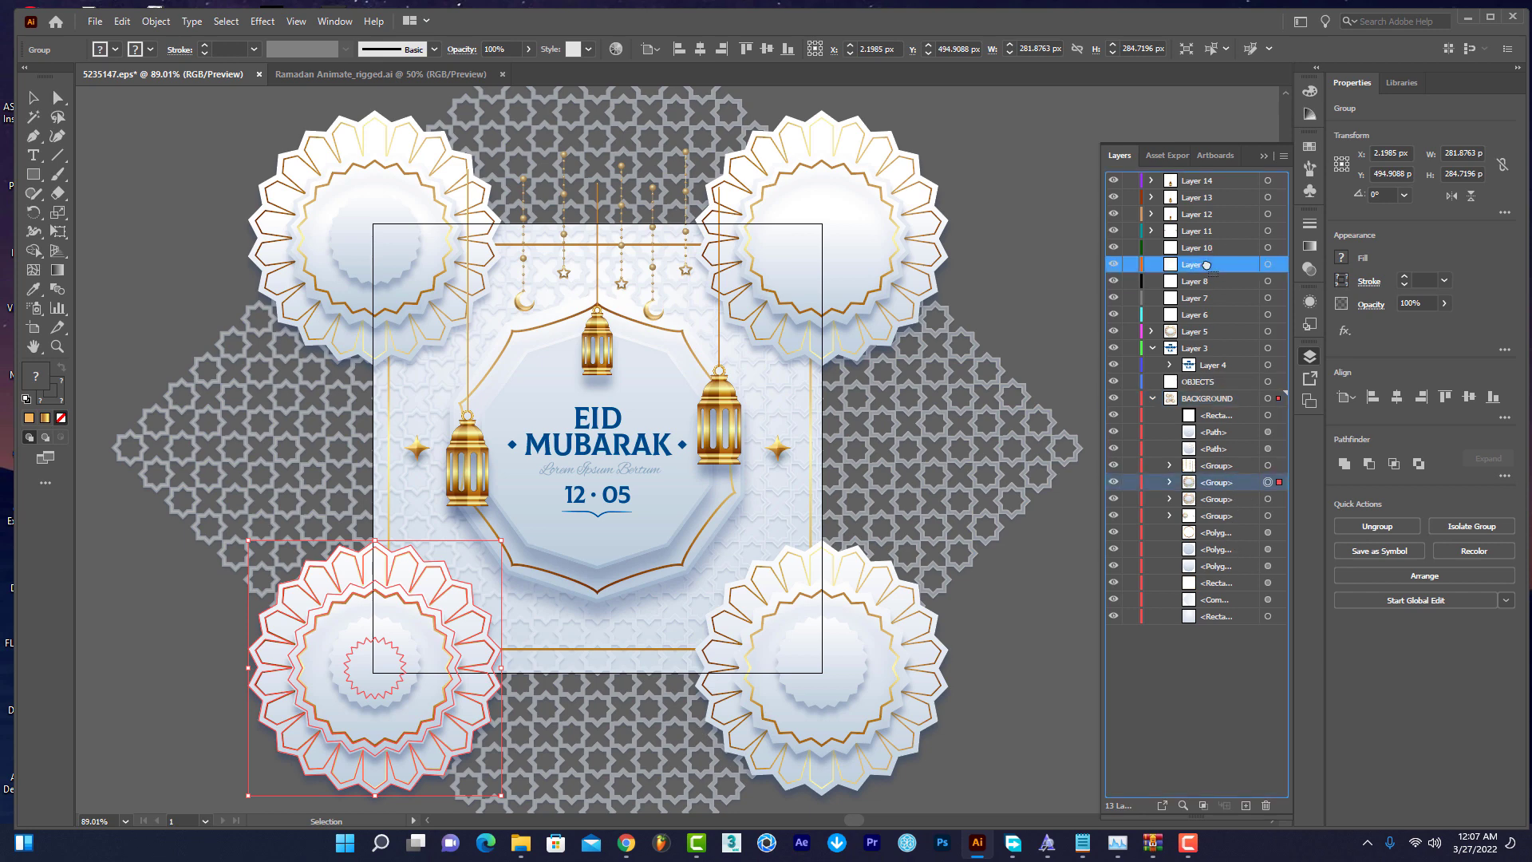
pyautogui.moveTo(1223, 465); pyautogui.dragTo(1211, 264)
pyautogui.click(1067, 288)
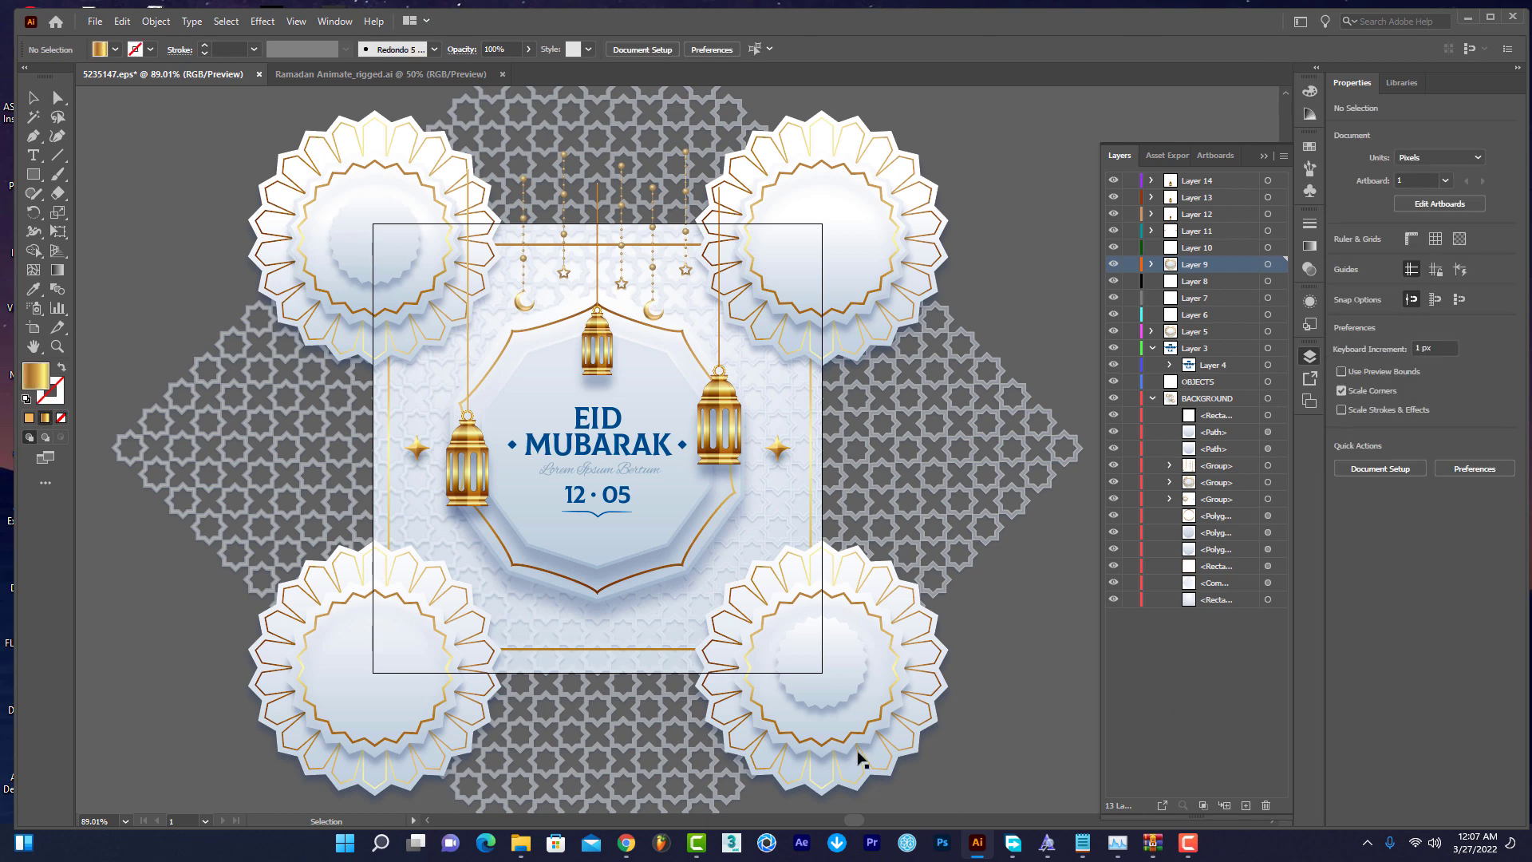
pyautogui.click(320, 76)
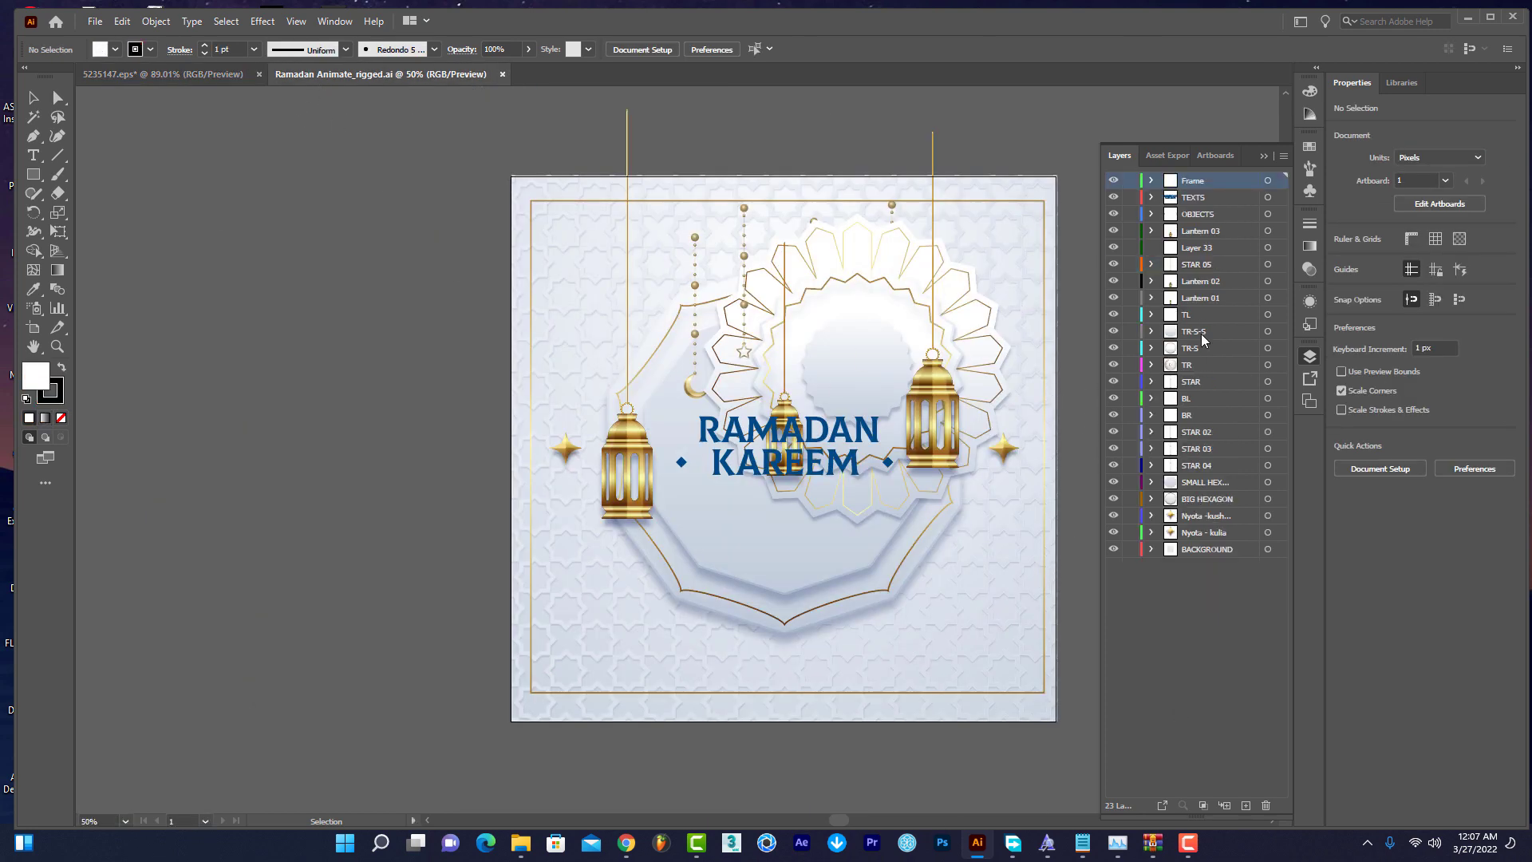
pyautogui.click(1267, 533)
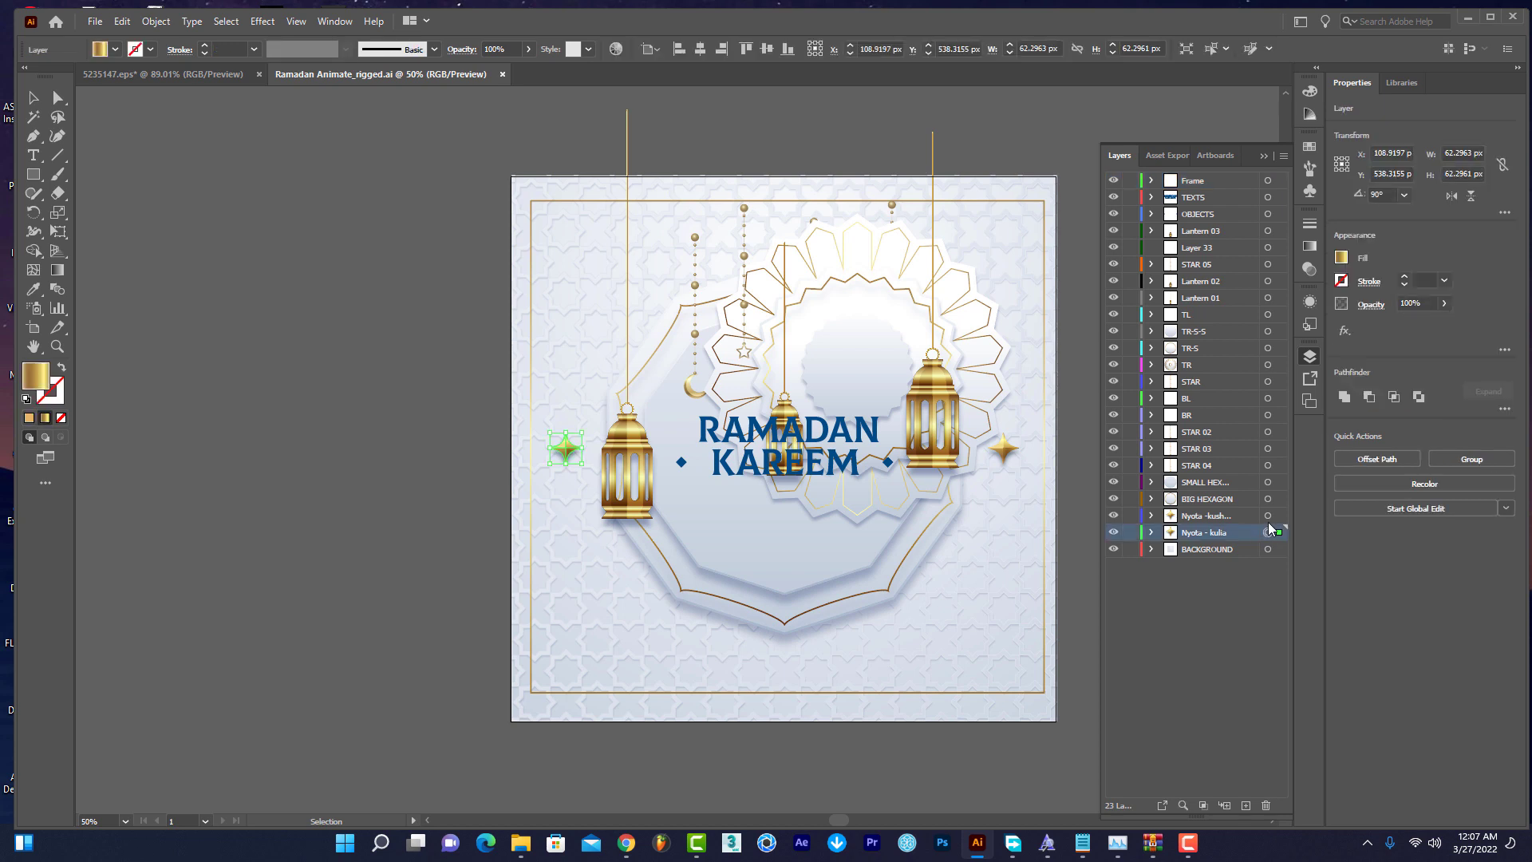
pyautogui.click(1268, 516)
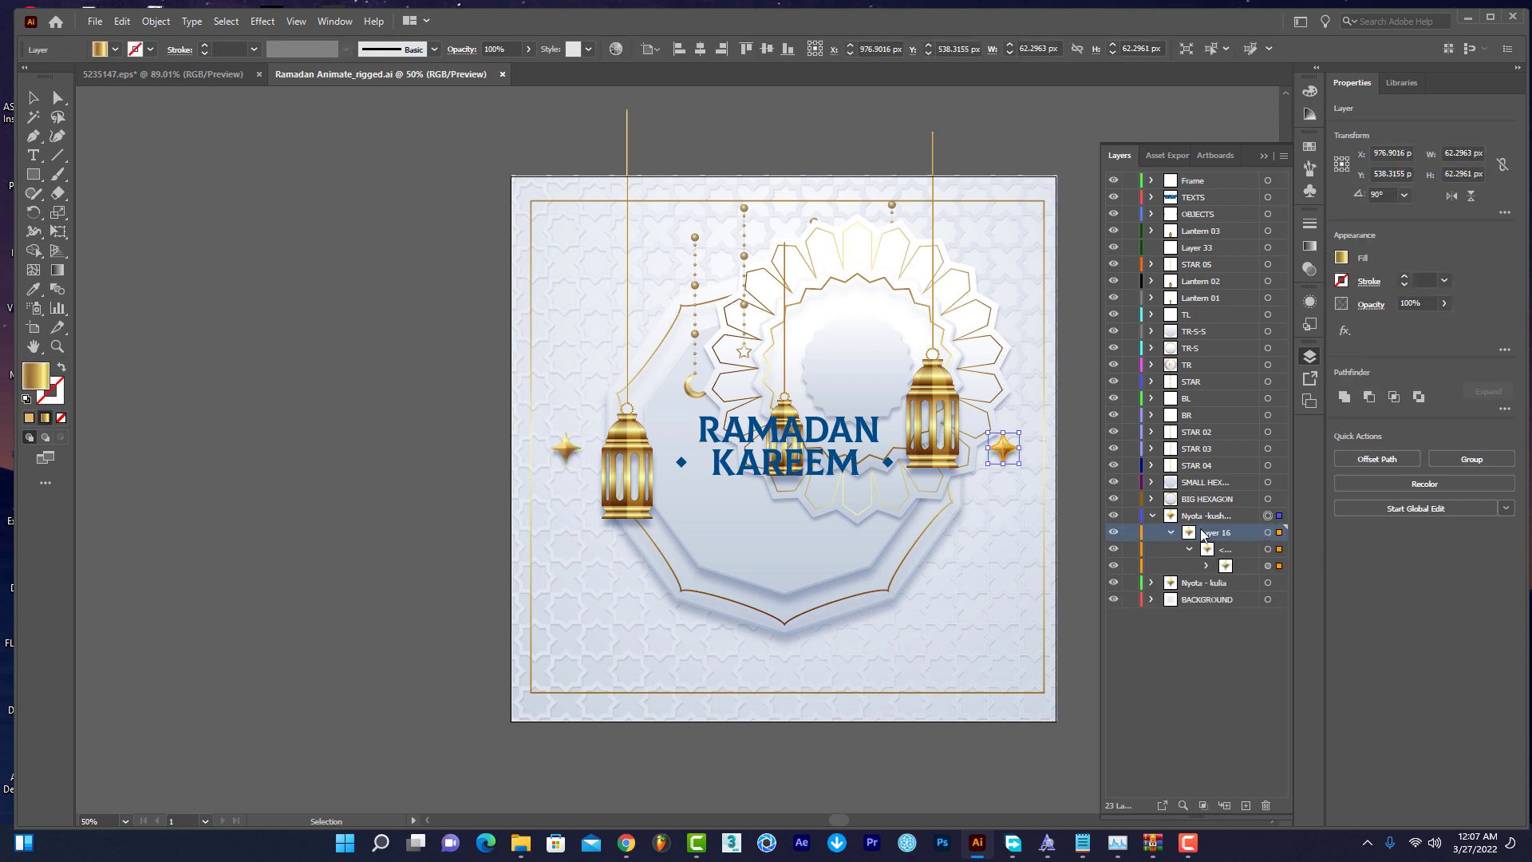
pyautogui.click(94, 22)
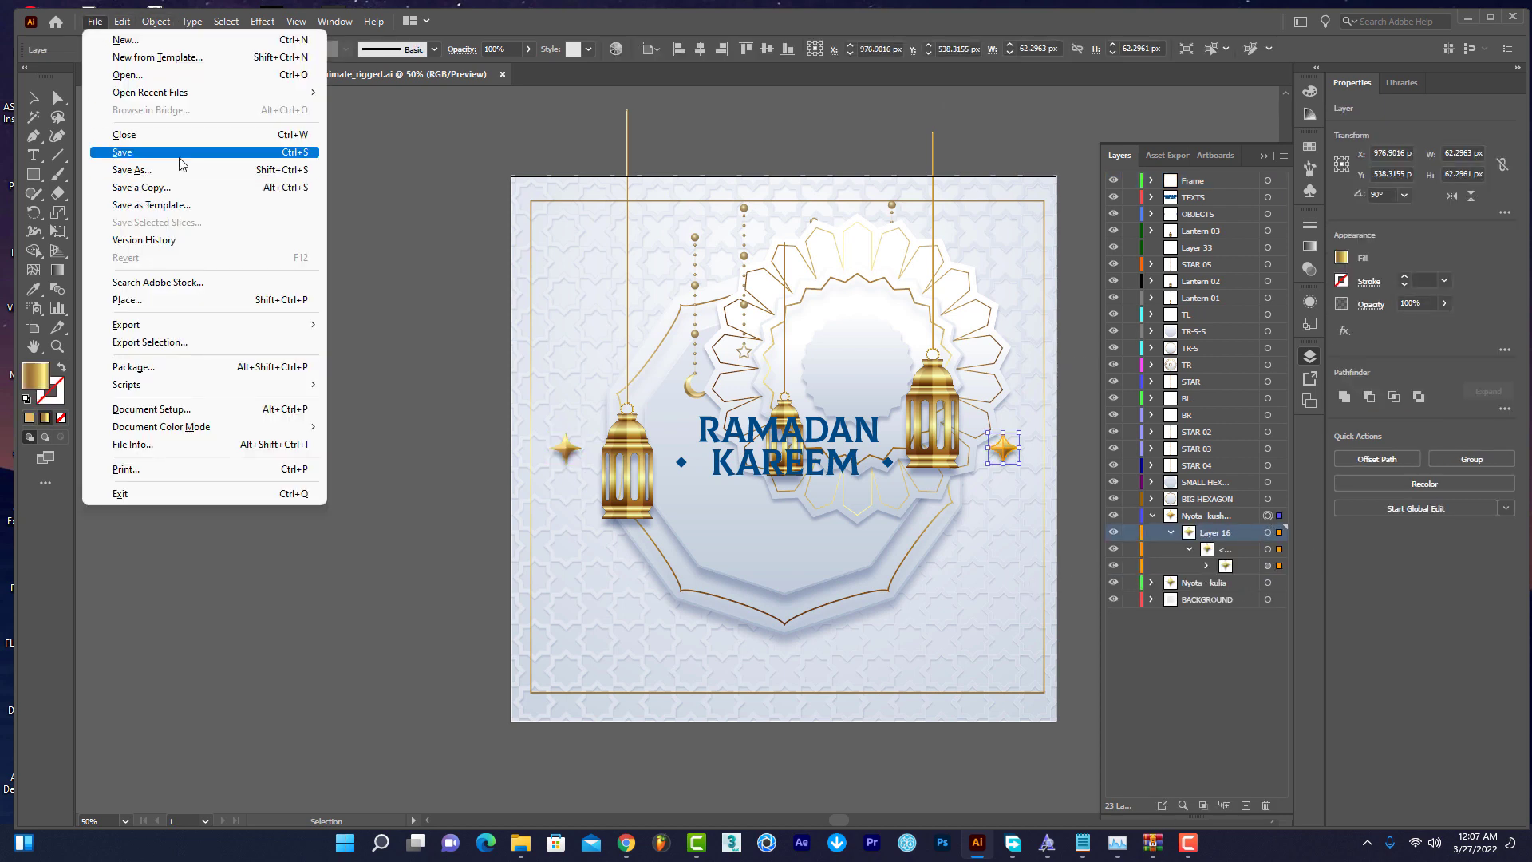
pyautogui.click(388, 571)
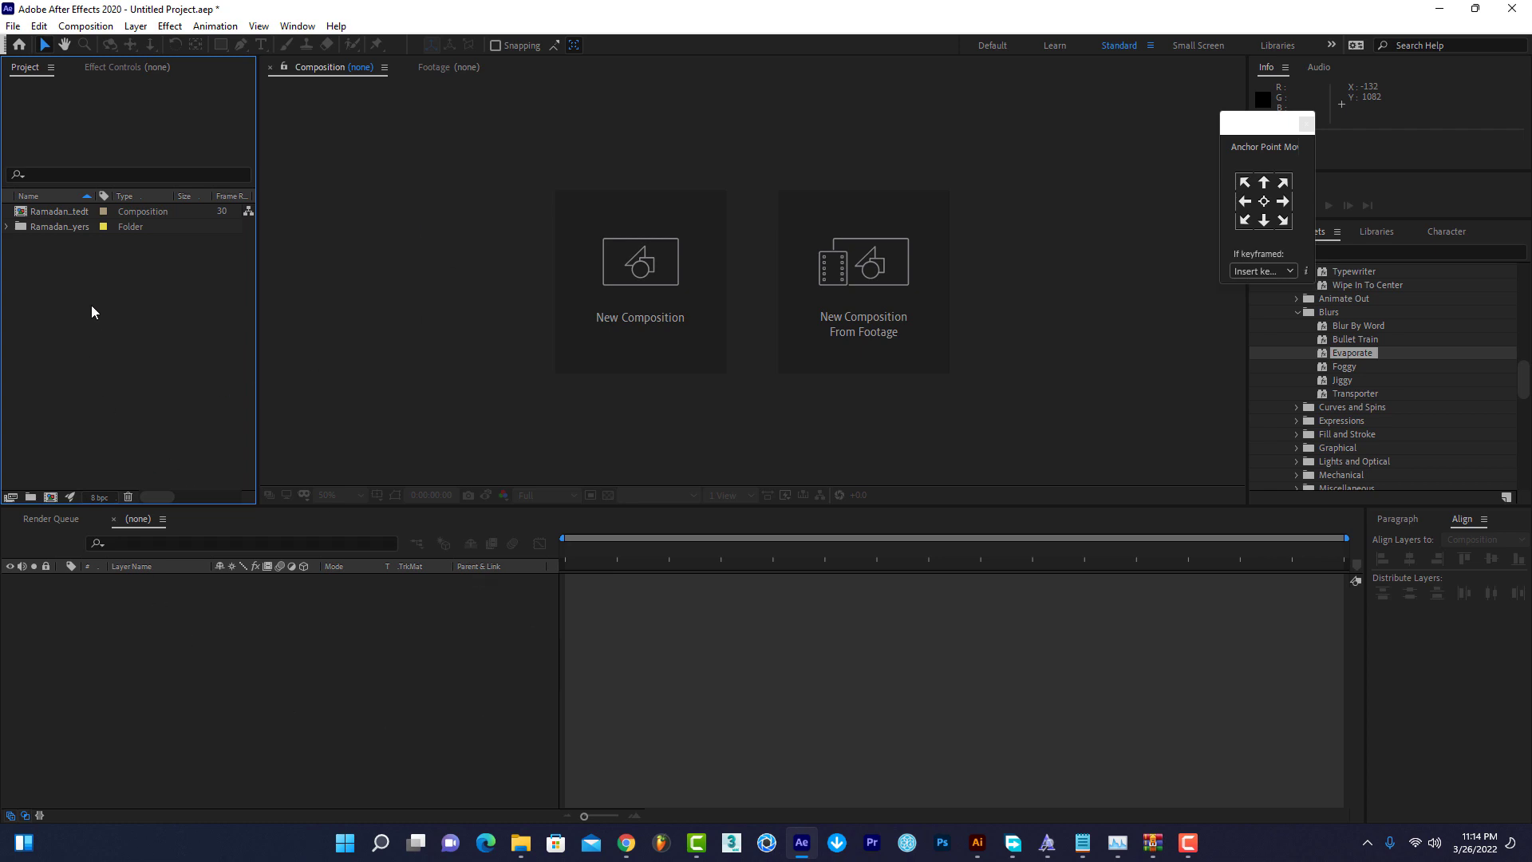
# Open the Ramadan Animatedt comp and delete Layer 33, TL, TR, BL and BR.
pyautogui.doubleClick(70, 209)
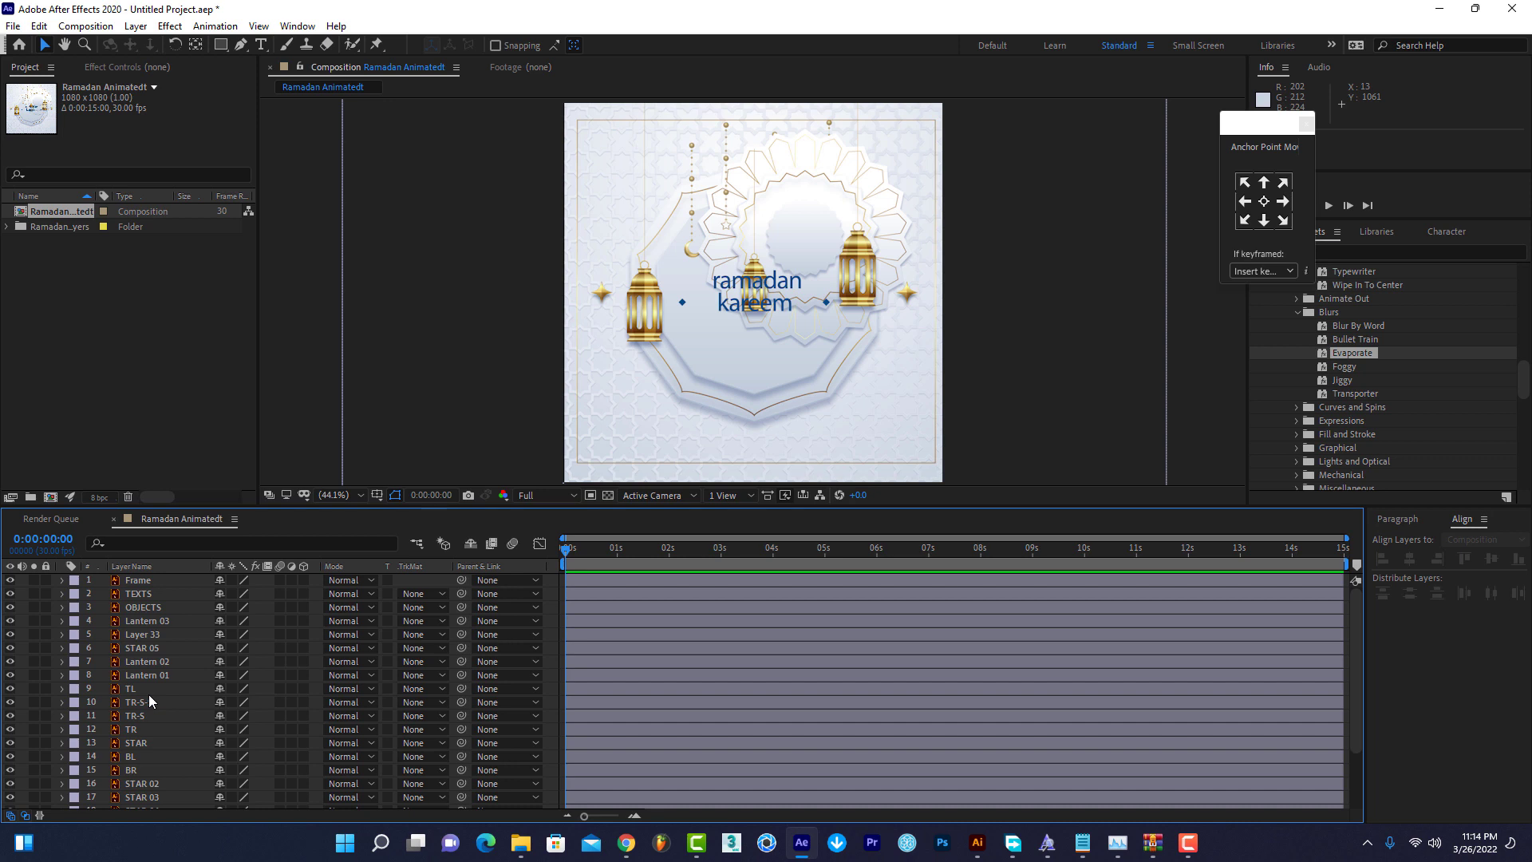
pyautogui.click(161, 637)
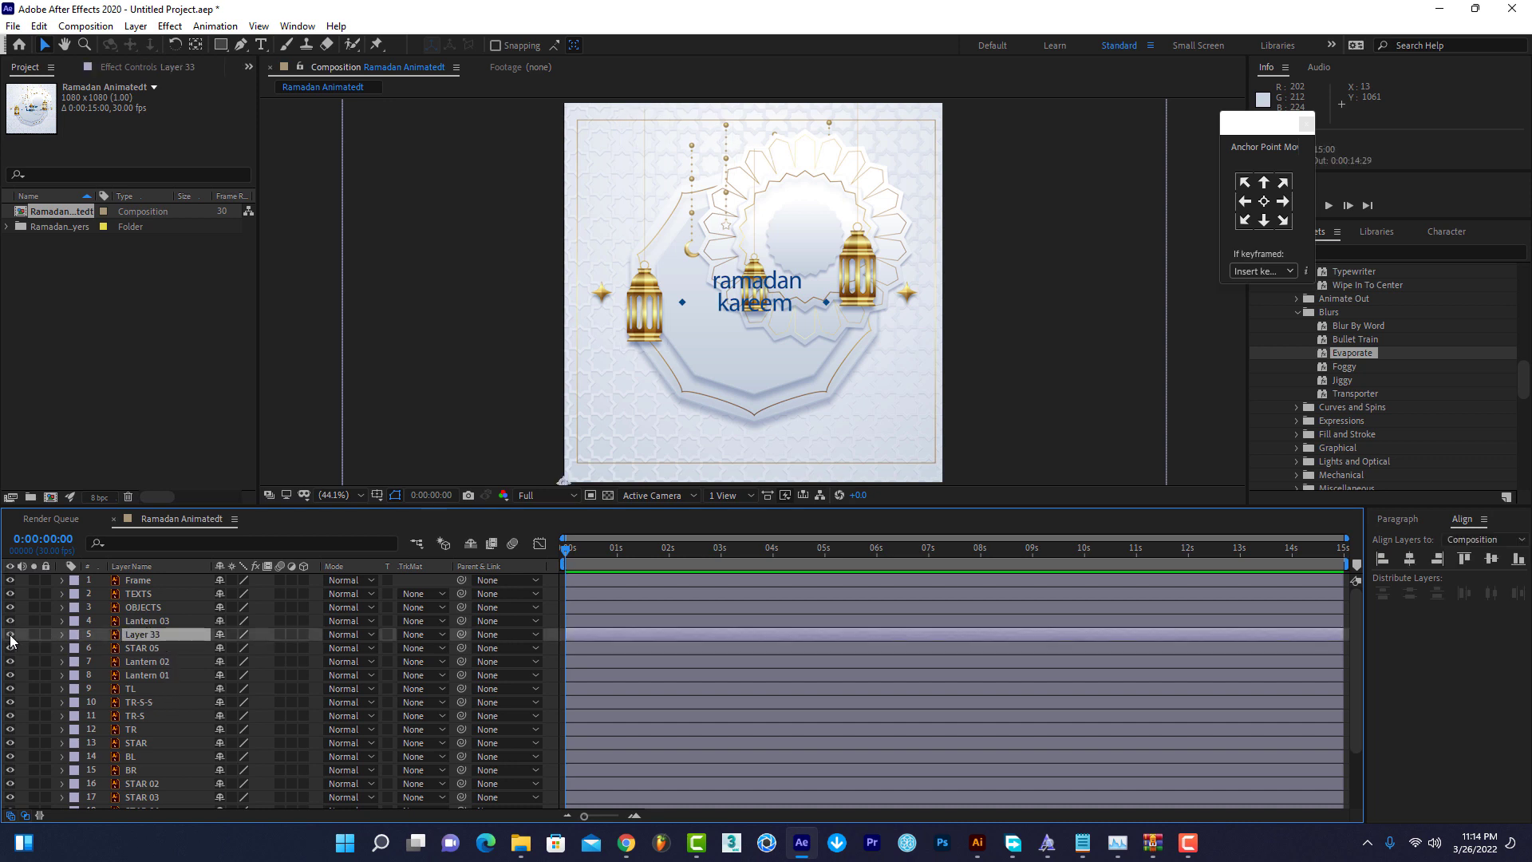
pyautogui.press('Delete')
pyautogui.click(136, 677)
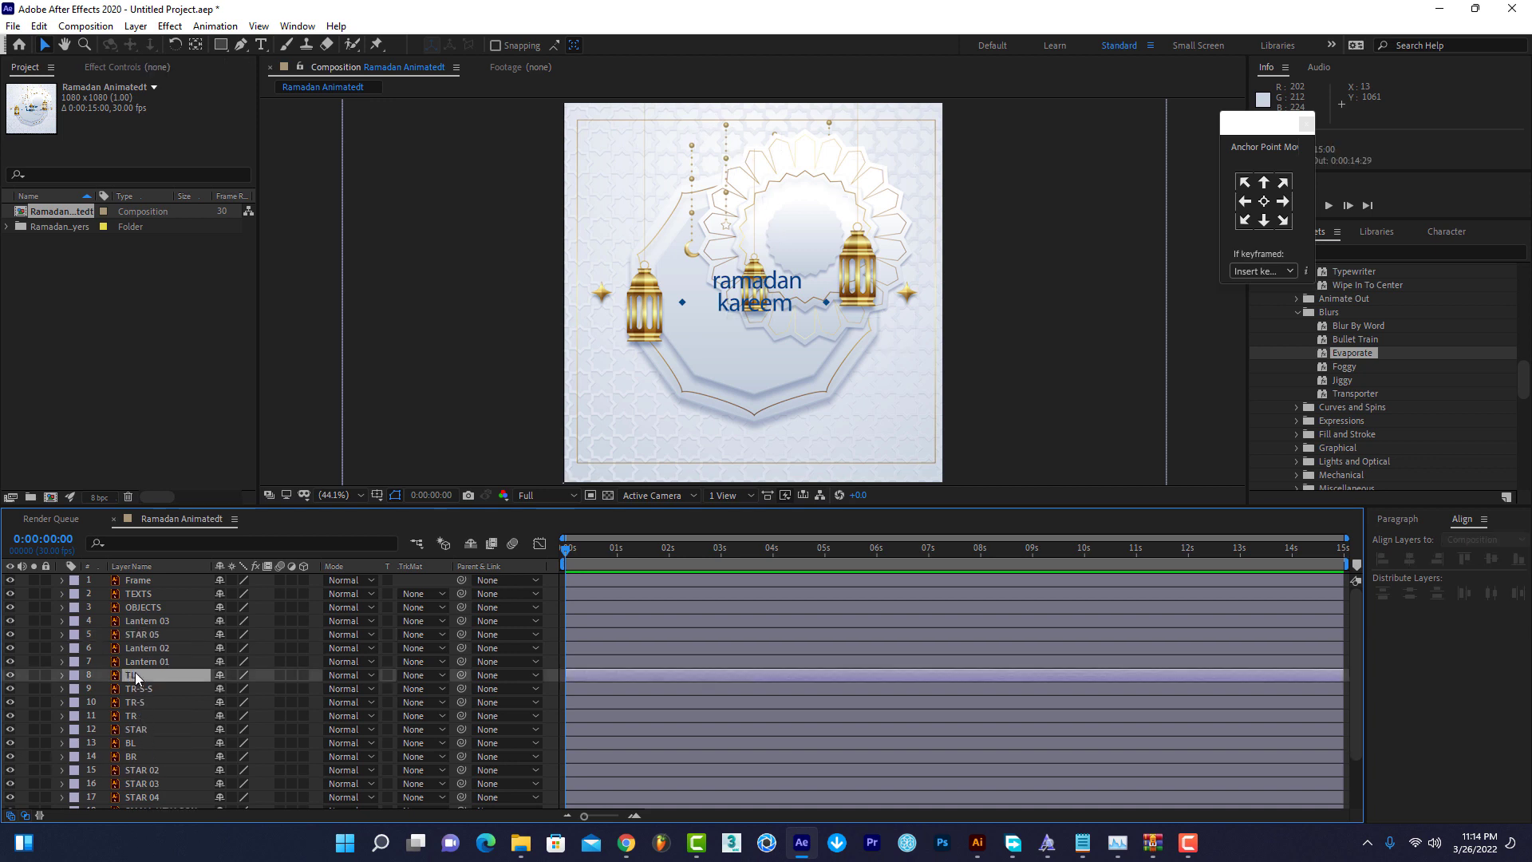
pyautogui.press('Delete')
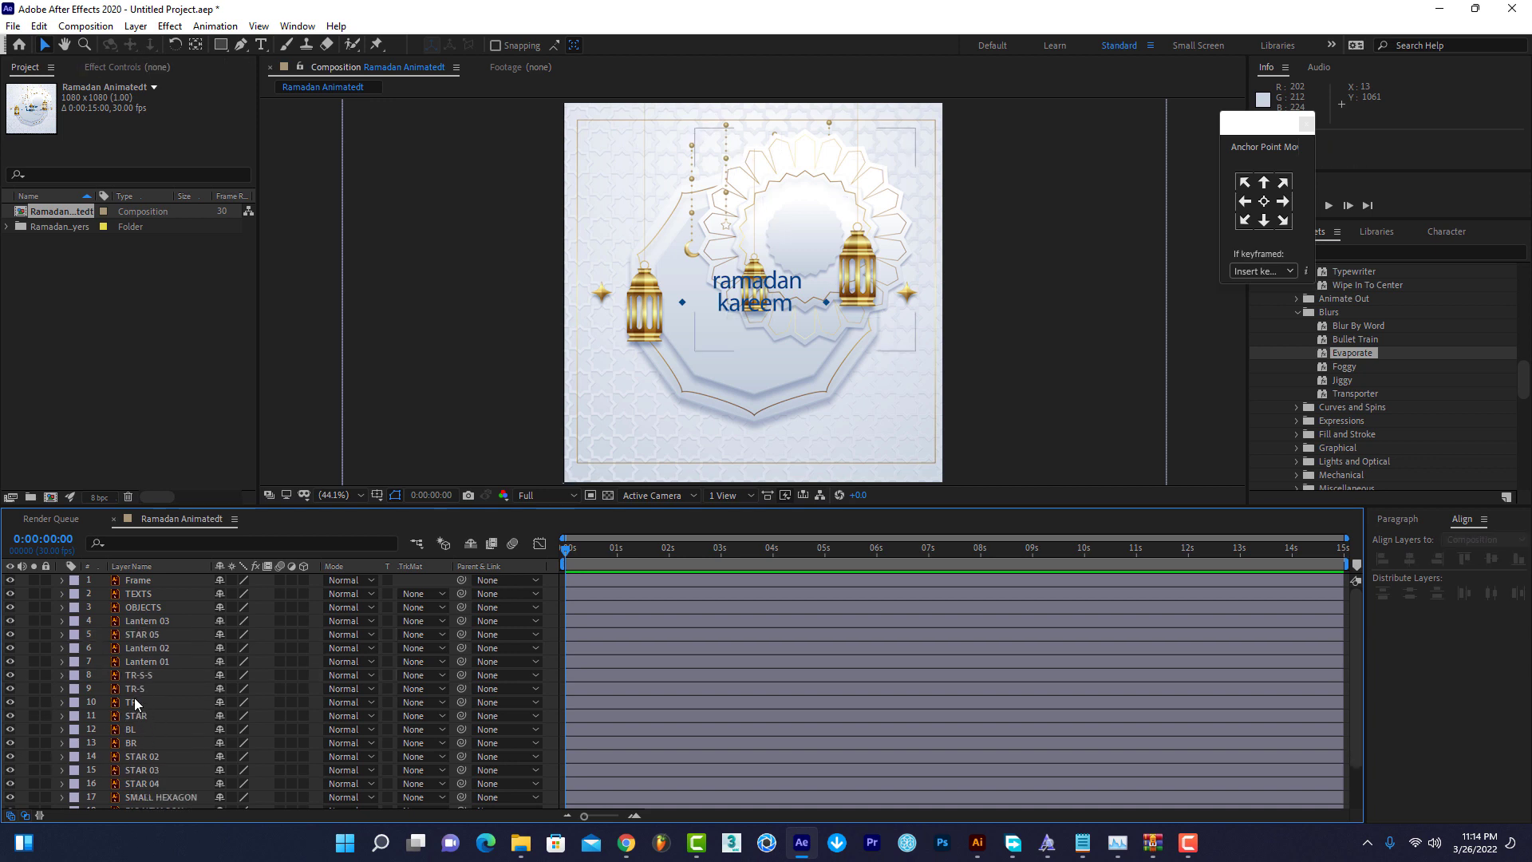
pyautogui.click(134, 701)
pyautogui.press('Delete')
pyautogui.click(141, 718)
pyautogui.press('Delete')
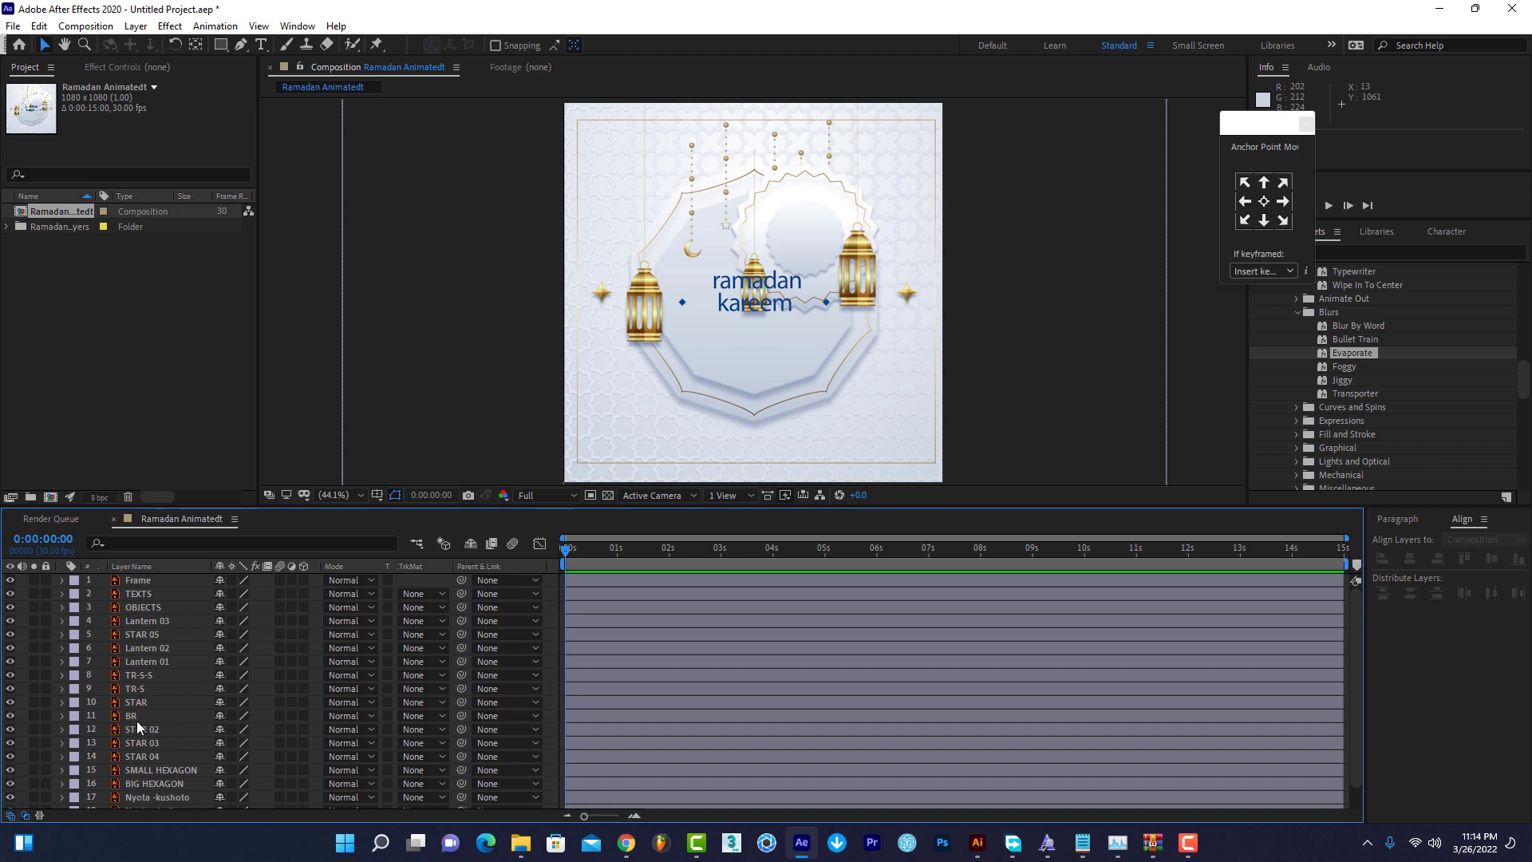
pyautogui.click(137, 720)
pyautogui.press('Delete')
# Solo the BACKGROUND layer so only the patterned backdrop shows in the preview.
pyautogui.scroll(-1, 164, 735)
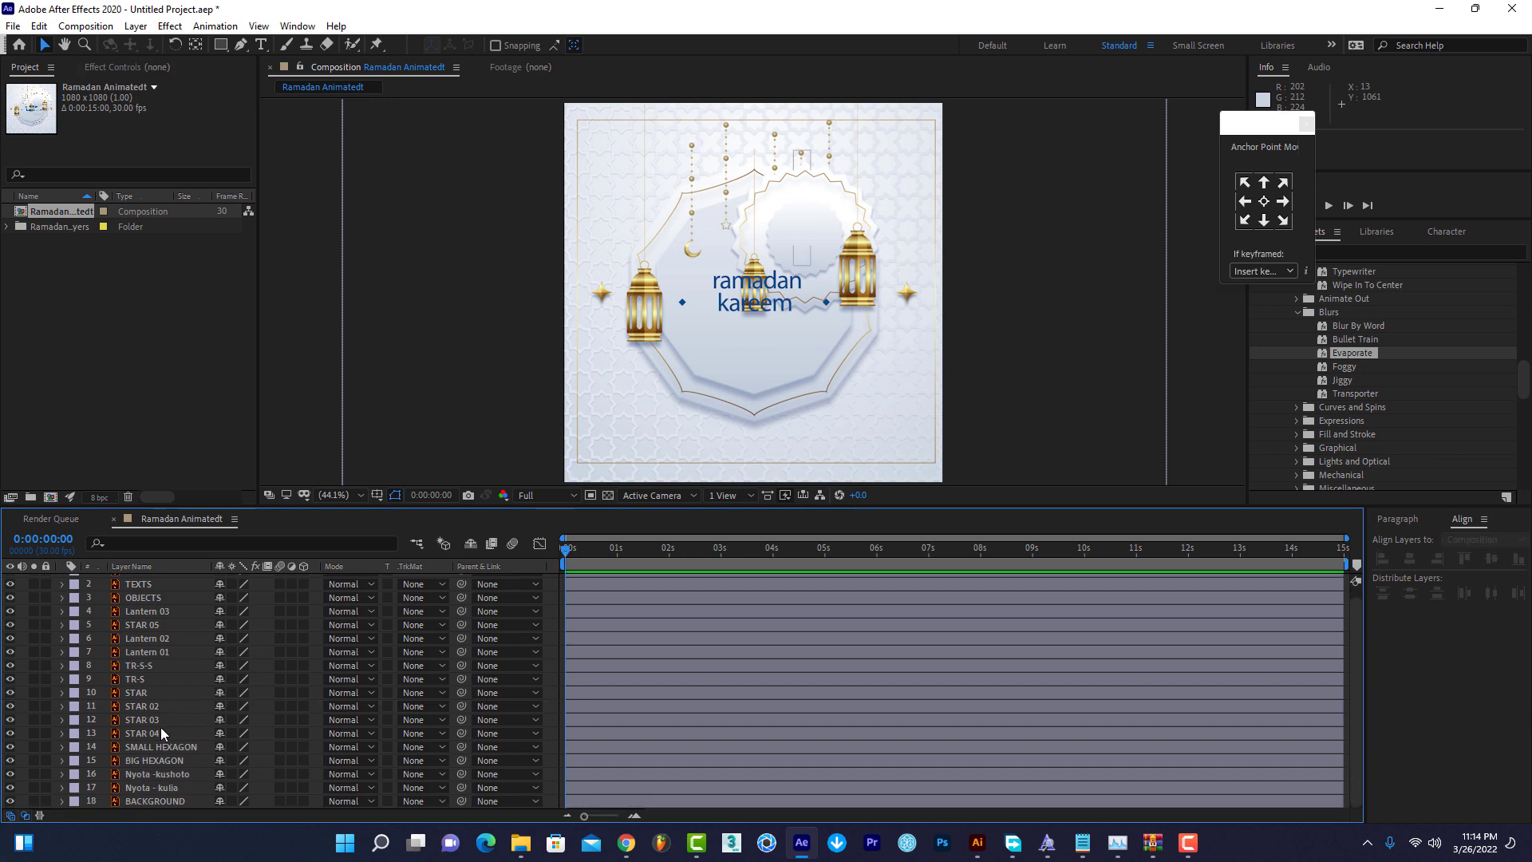
pyautogui.click(161, 787)
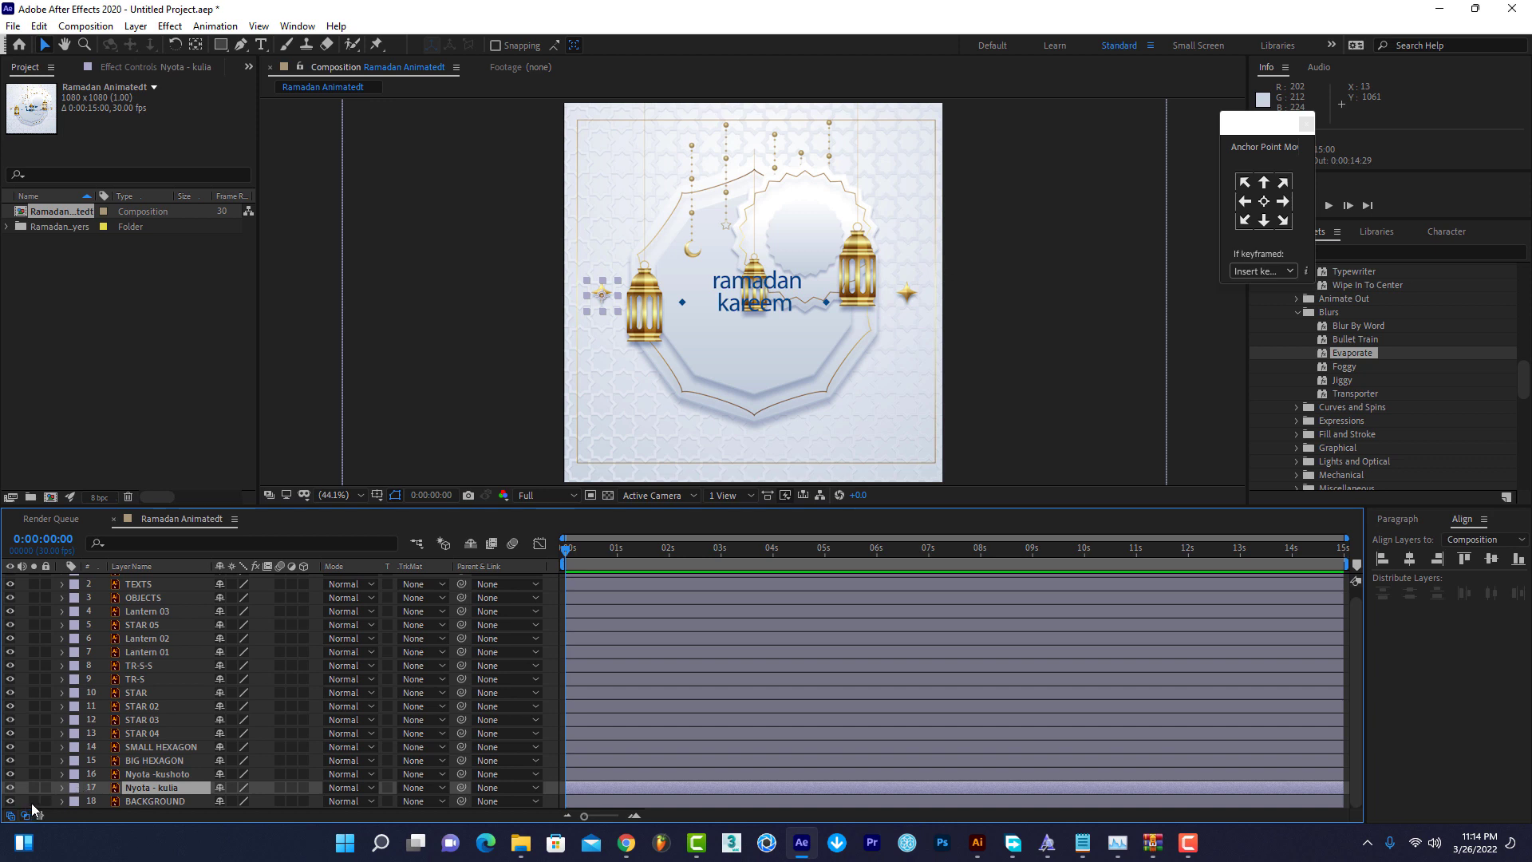
pyautogui.click(32, 801)
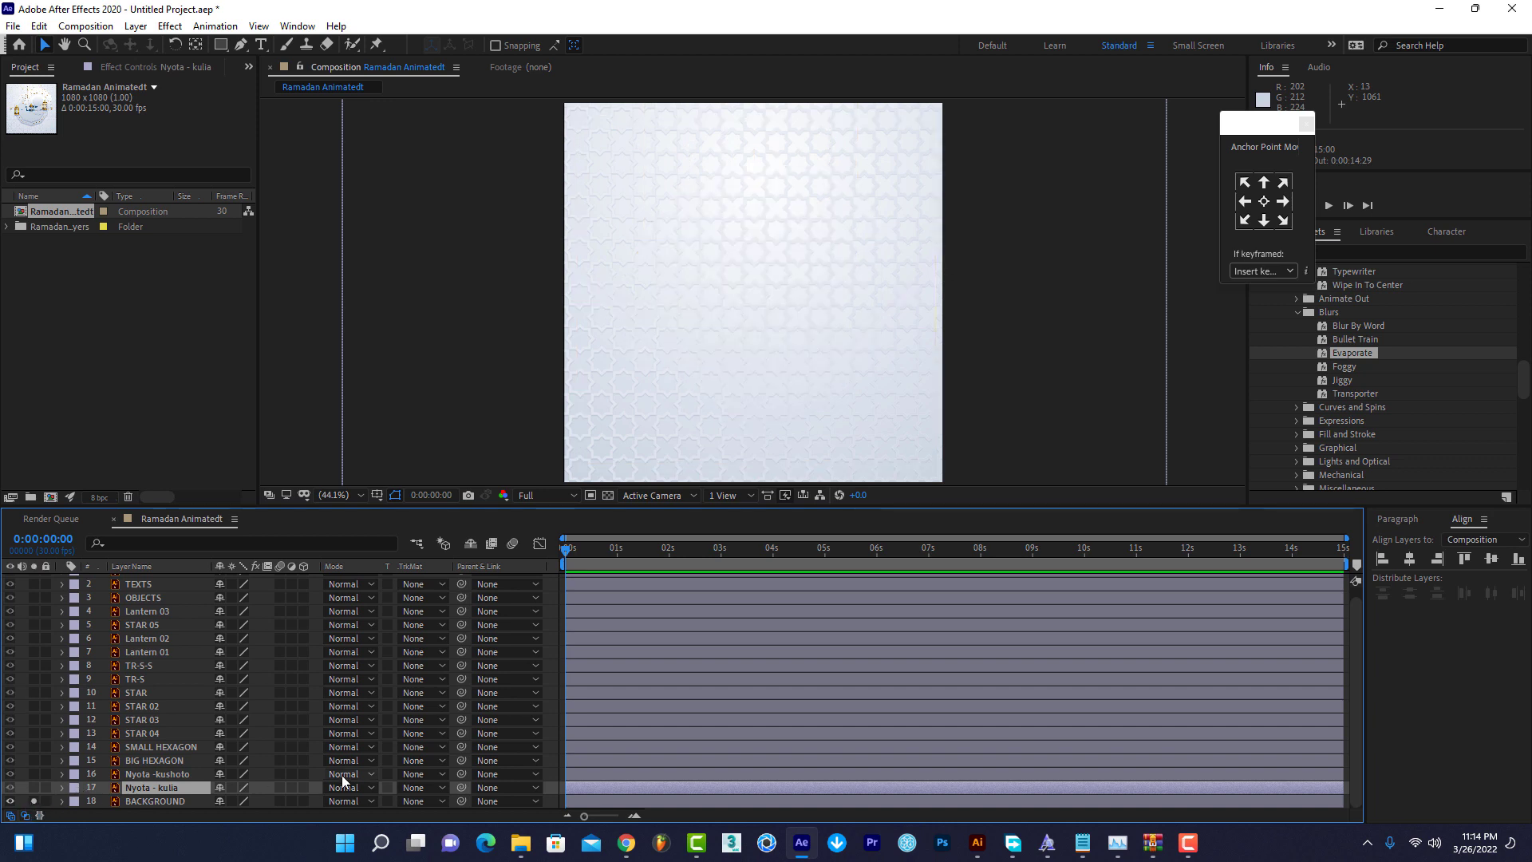
pyautogui.click(132, 799)
pyautogui.click(152, 748)
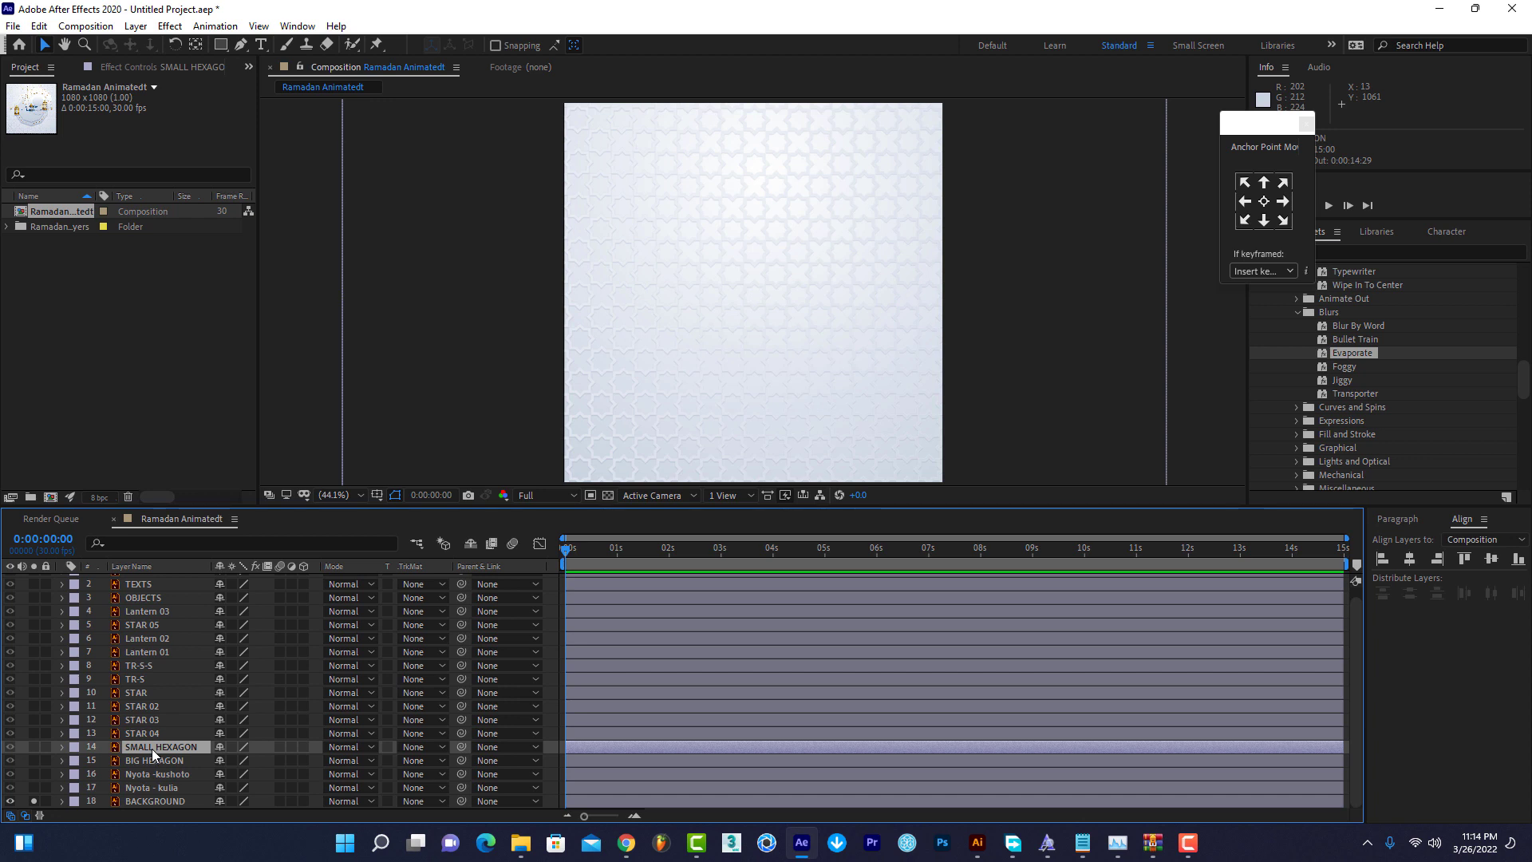
pyautogui.click(136, 761)
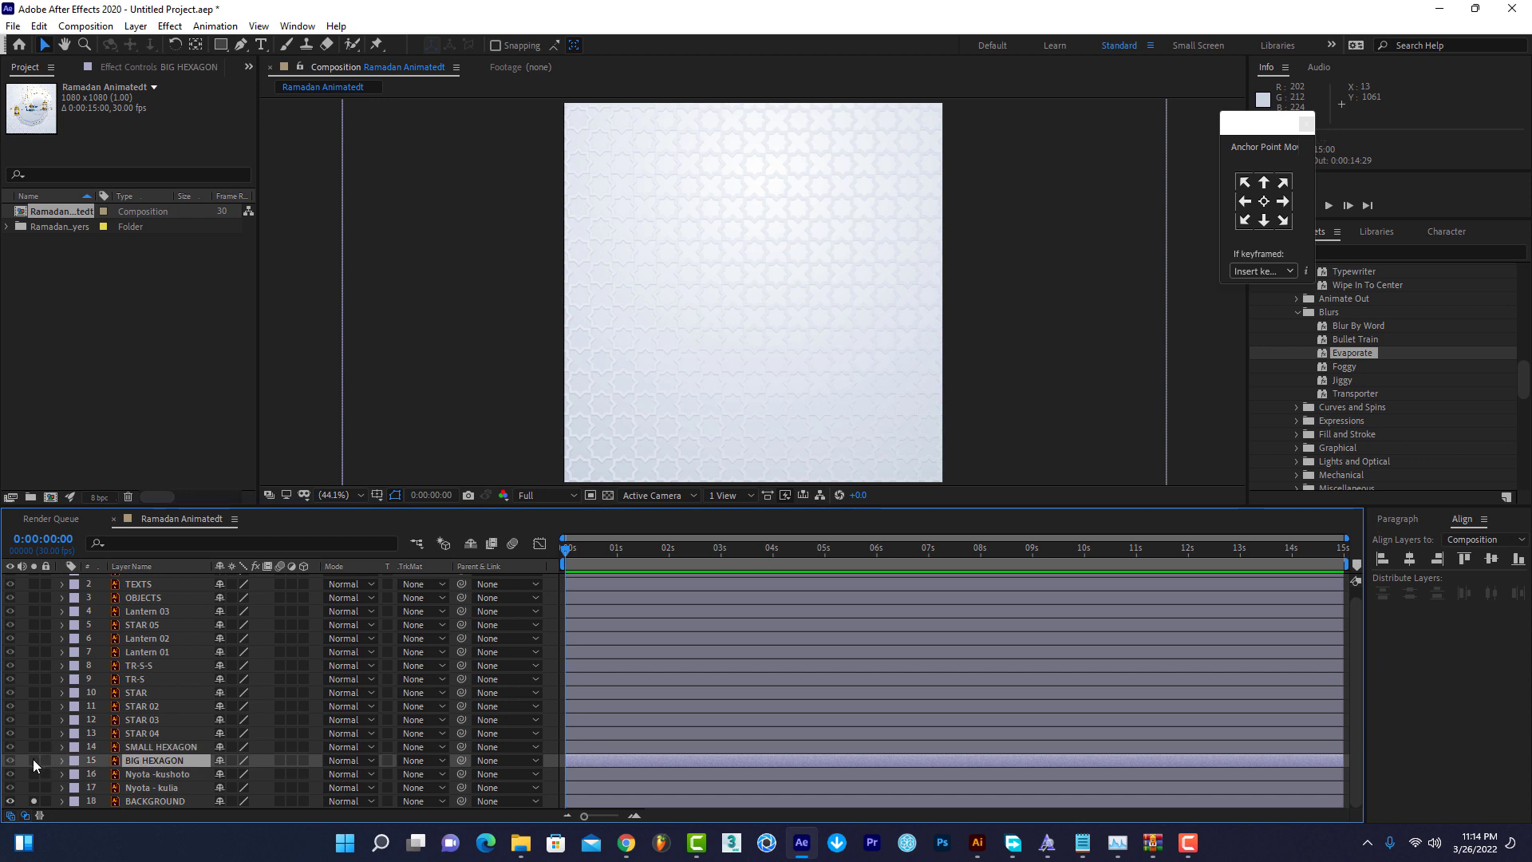
# Solo BIG HEXAGON and keyframe its Scale from 0% at frame 0 to 100% at frame 10.
pyautogui.click(33, 760)
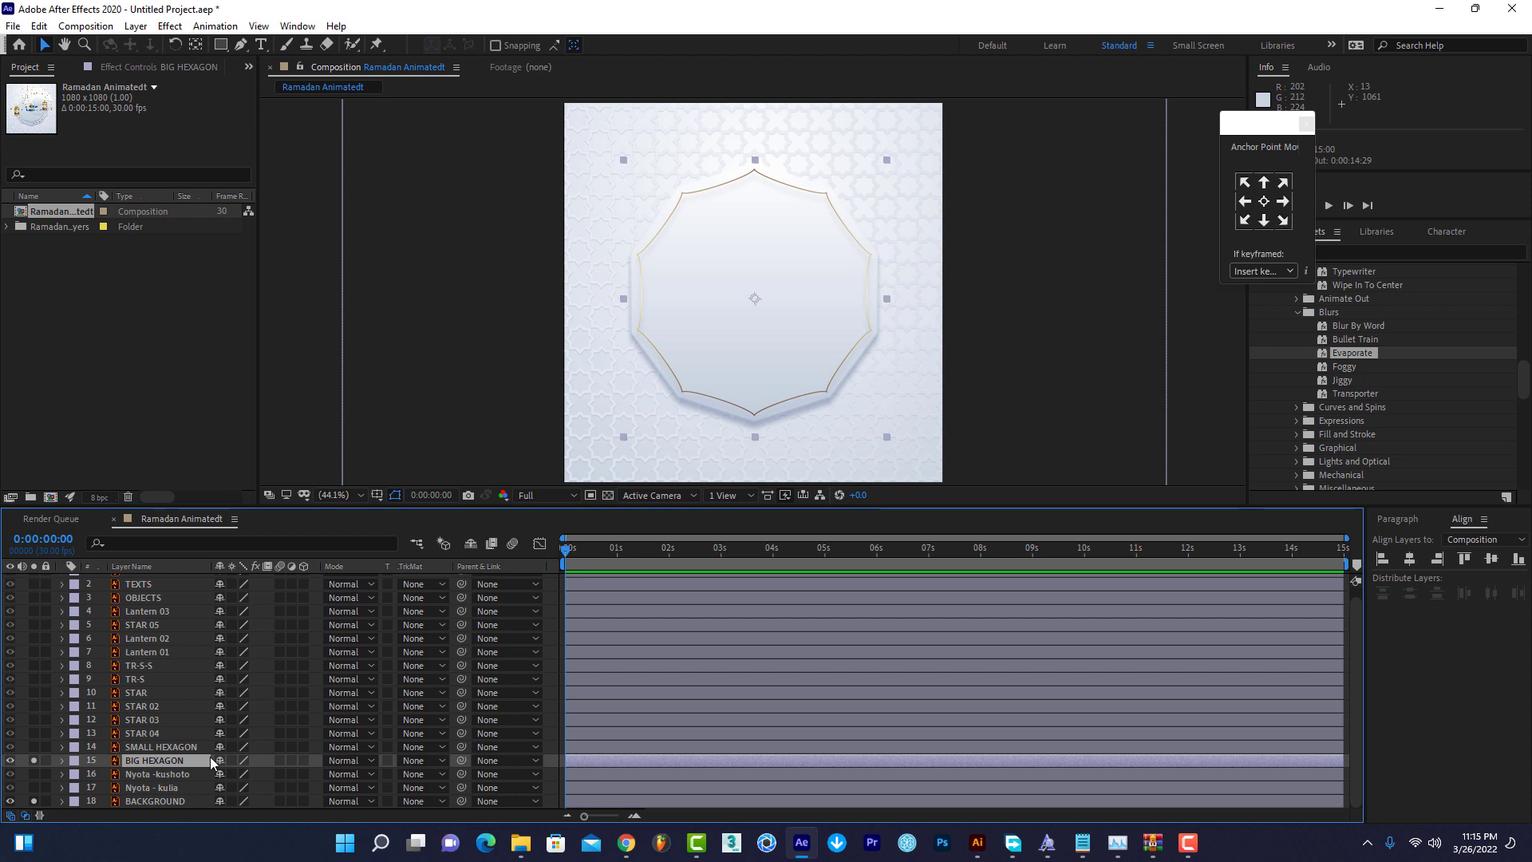
pyautogui.press('s')
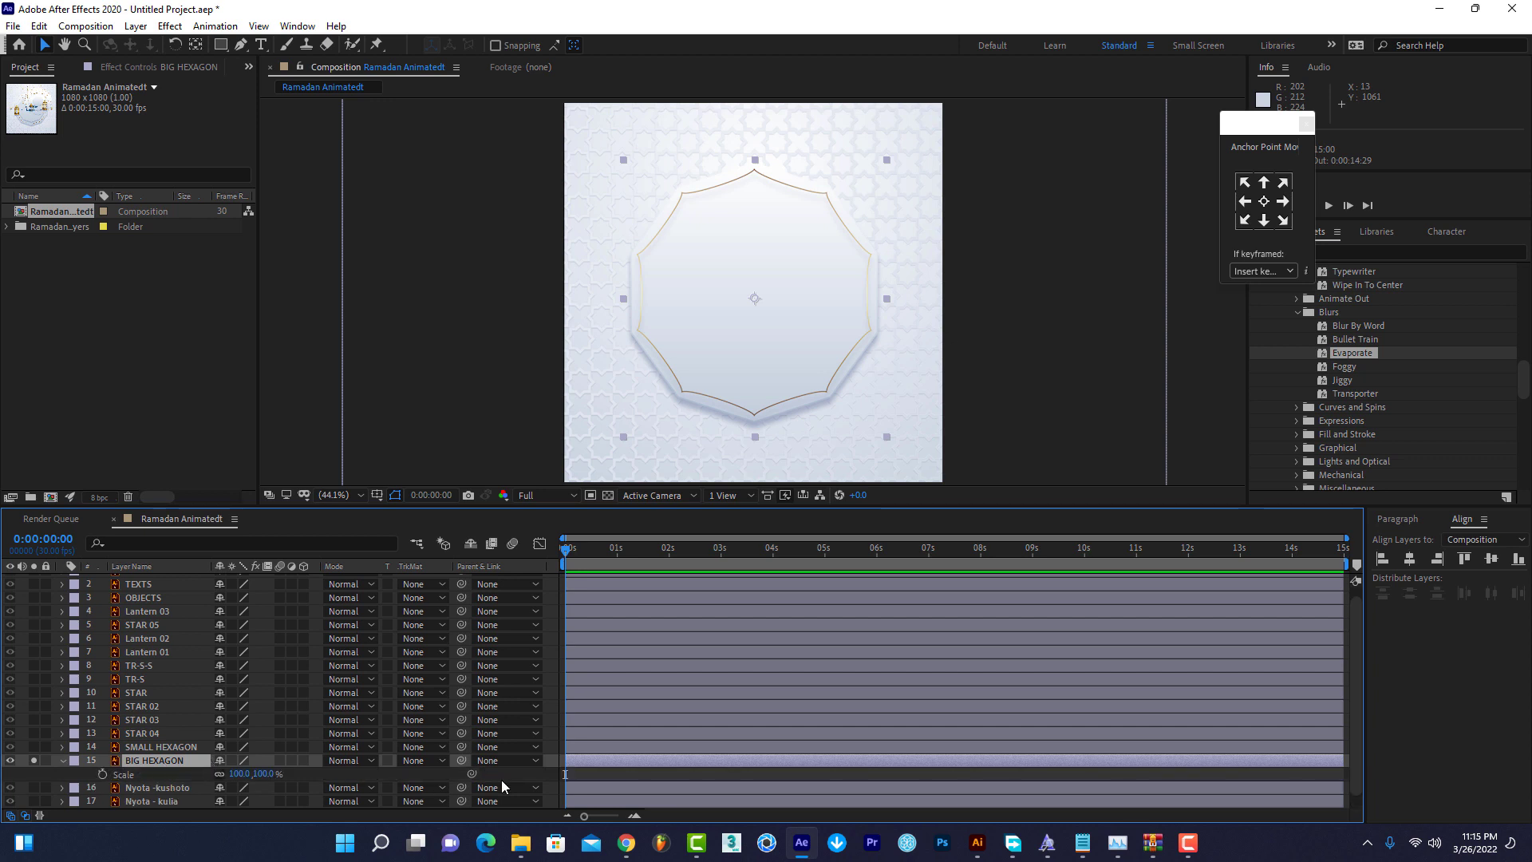
pyautogui.moveTo(585, 815); pyautogui.dragTo(609, 815)
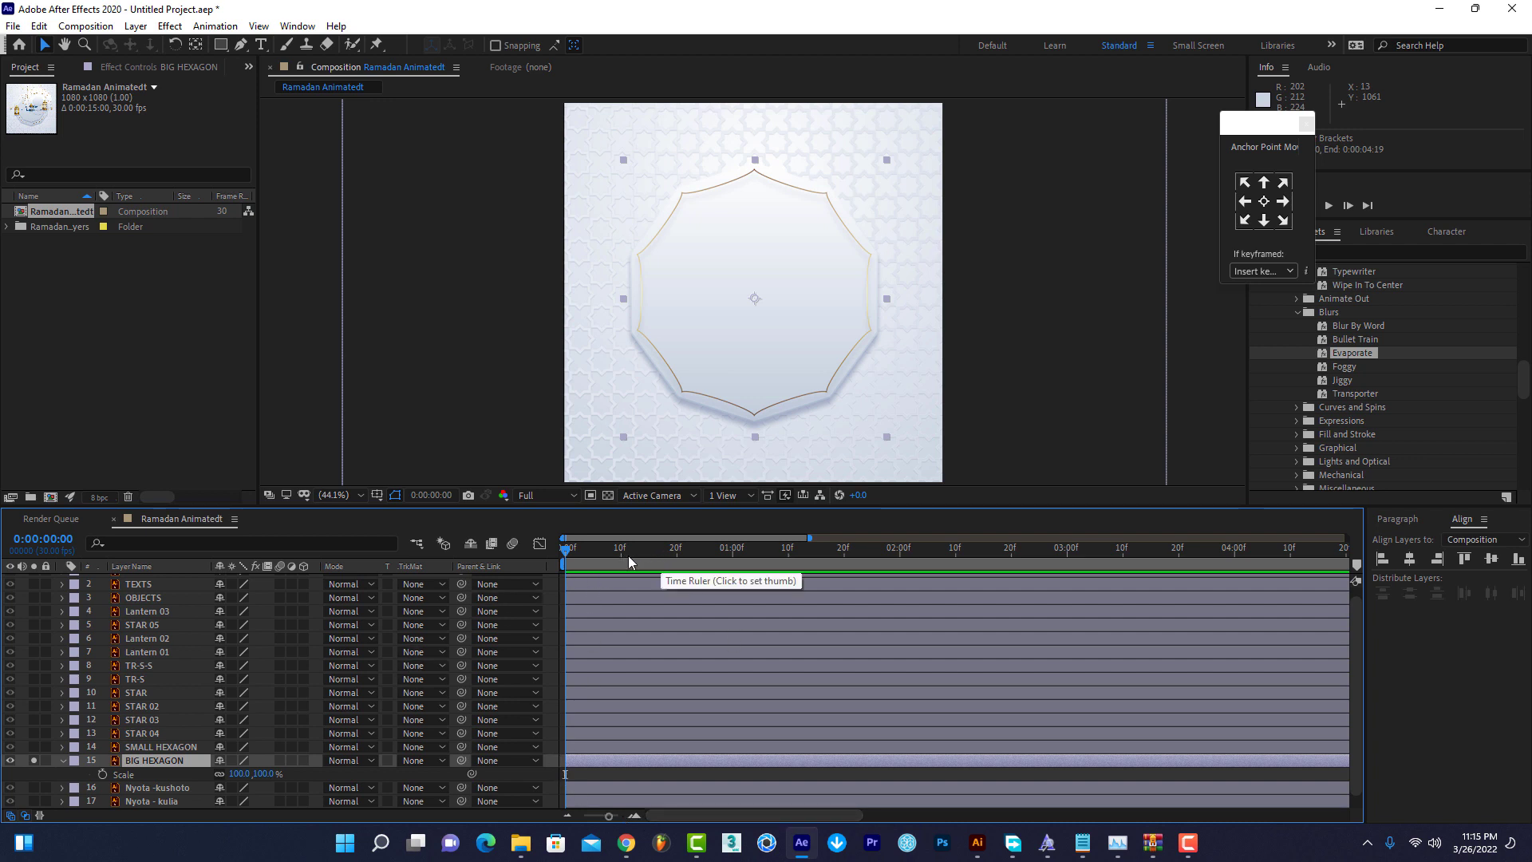
pyautogui.click(620, 554)
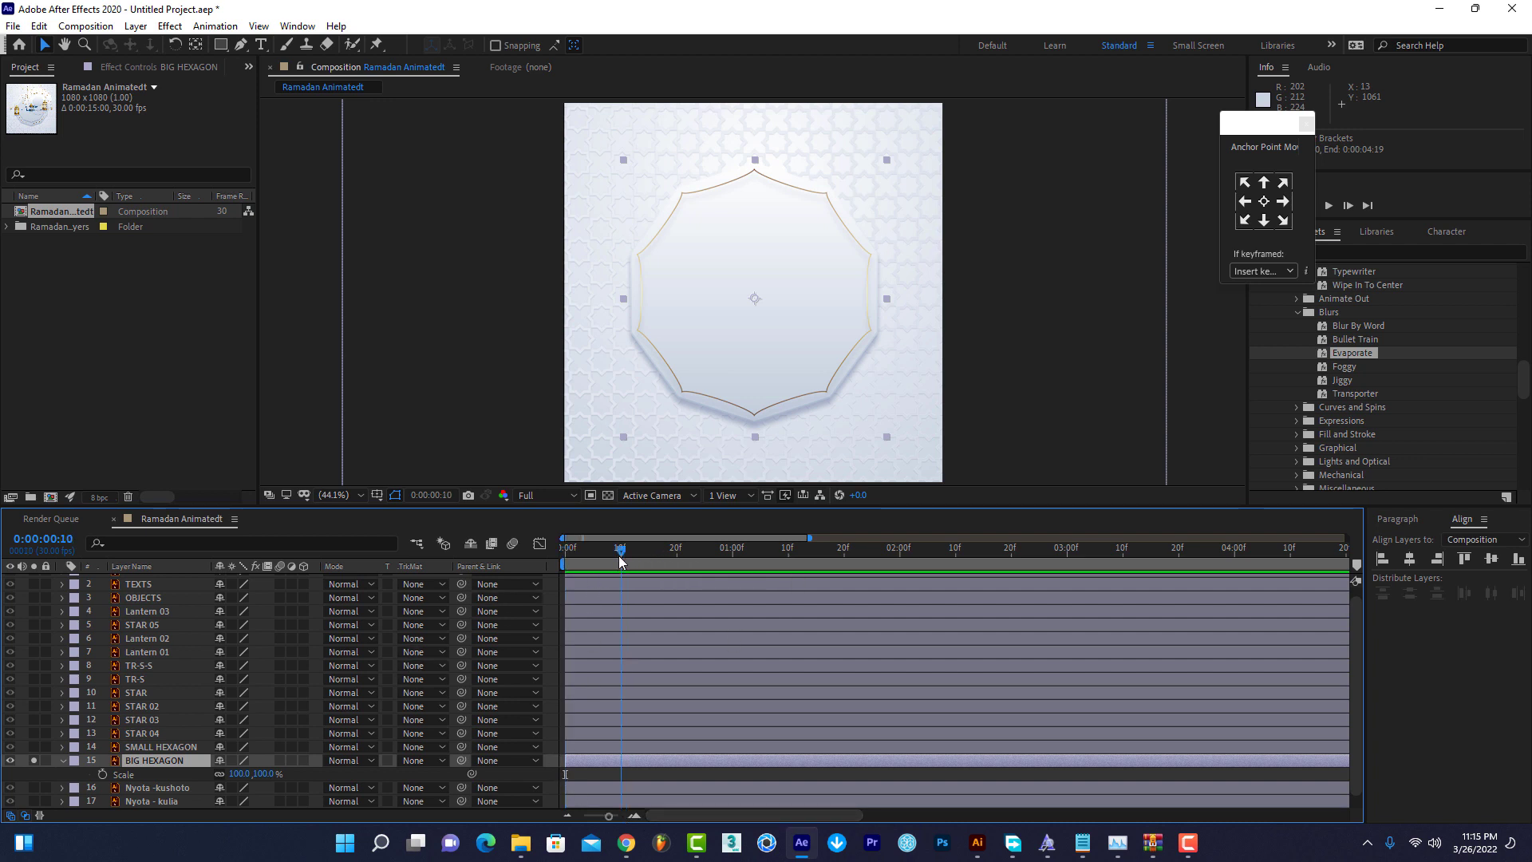
pyautogui.click(102, 774)
pyautogui.moveTo(588, 551); pyautogui.dragTo(564, 550)
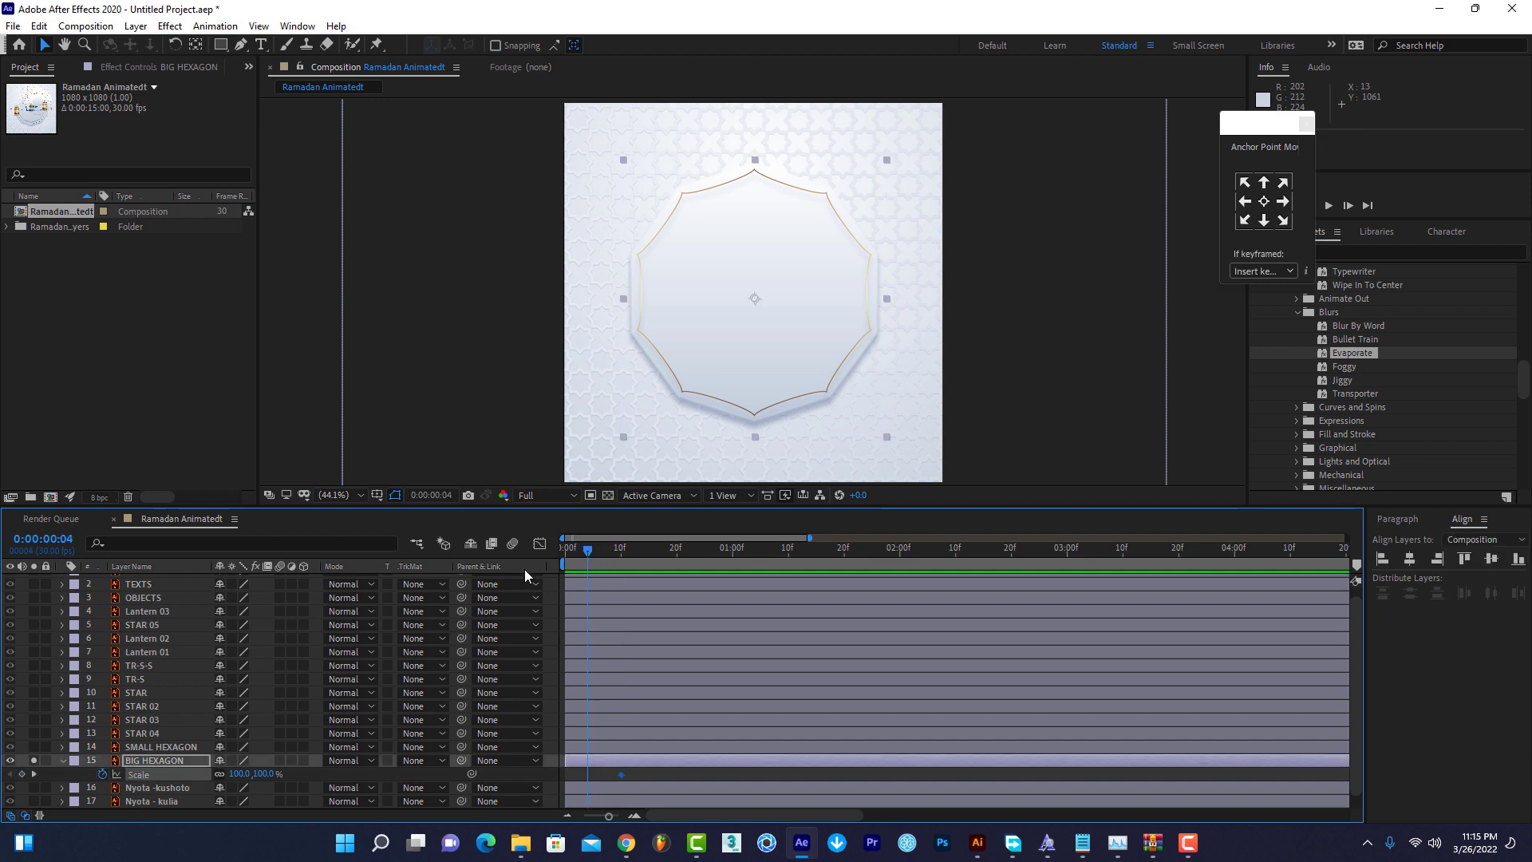
pyautogui.click(268, 774)
pyautogui.write('0')
pyautogui.press('Return')
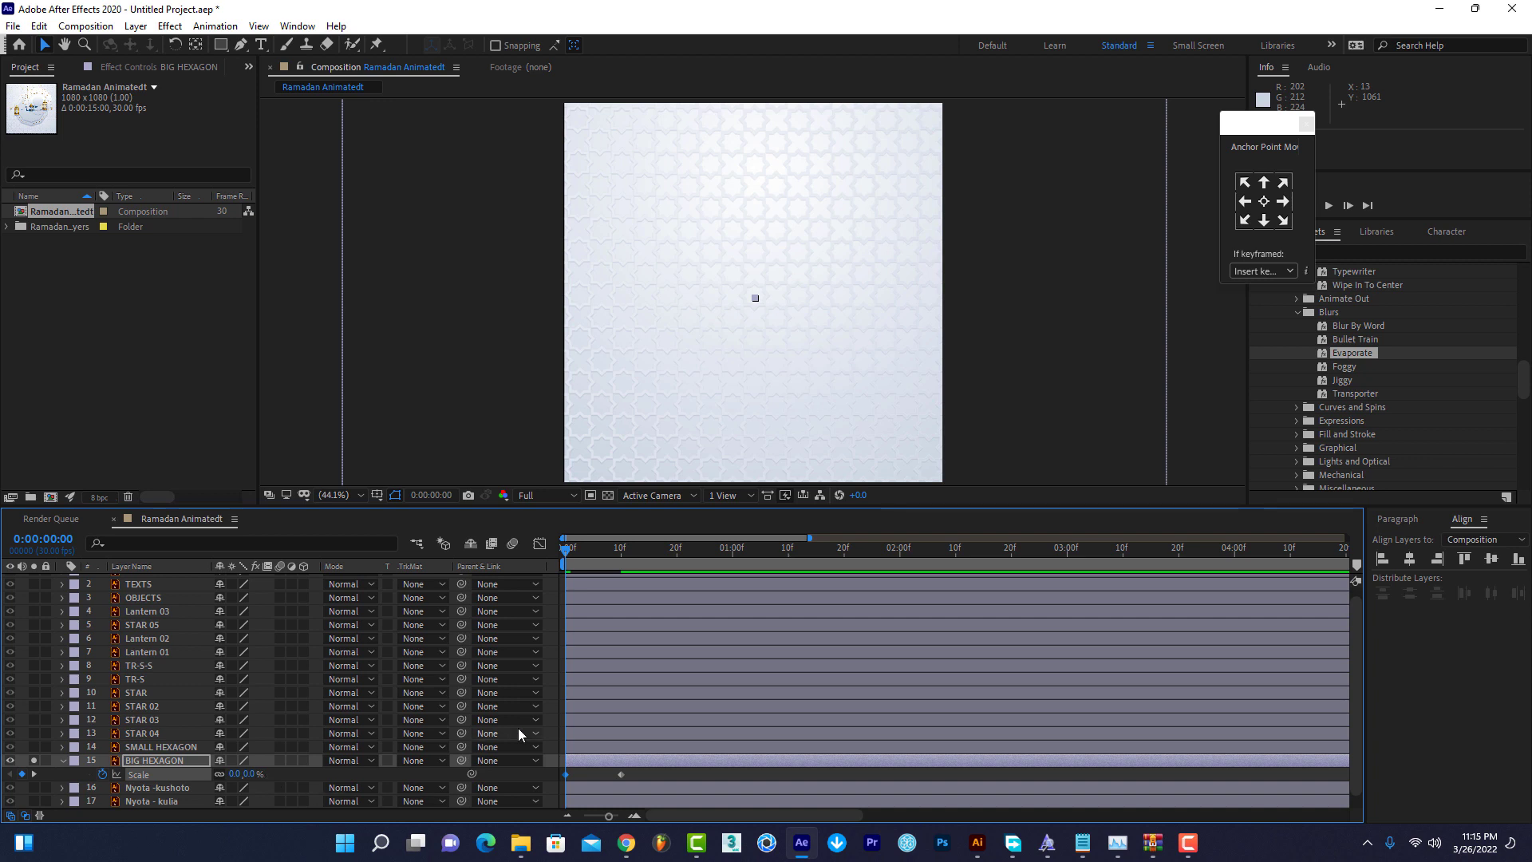
pyautogui.press('space')
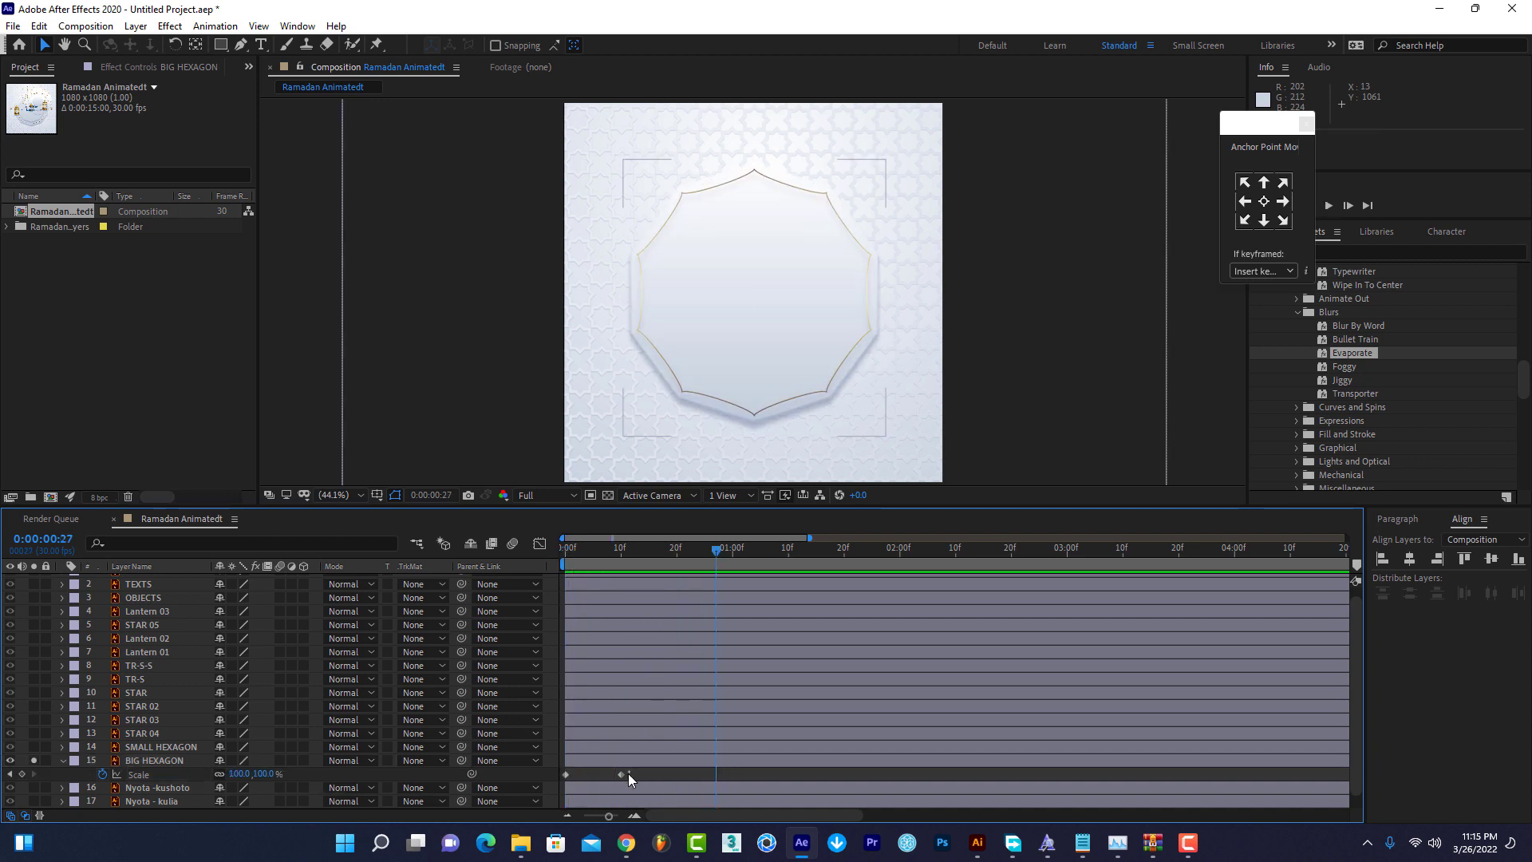
# Apply Easy Ease to the Scale keyframes and steepen the speed curve in the Graph Editor.
pyautogui.rightClick(566, 774)
pyautogui.moveTo(703, 765)
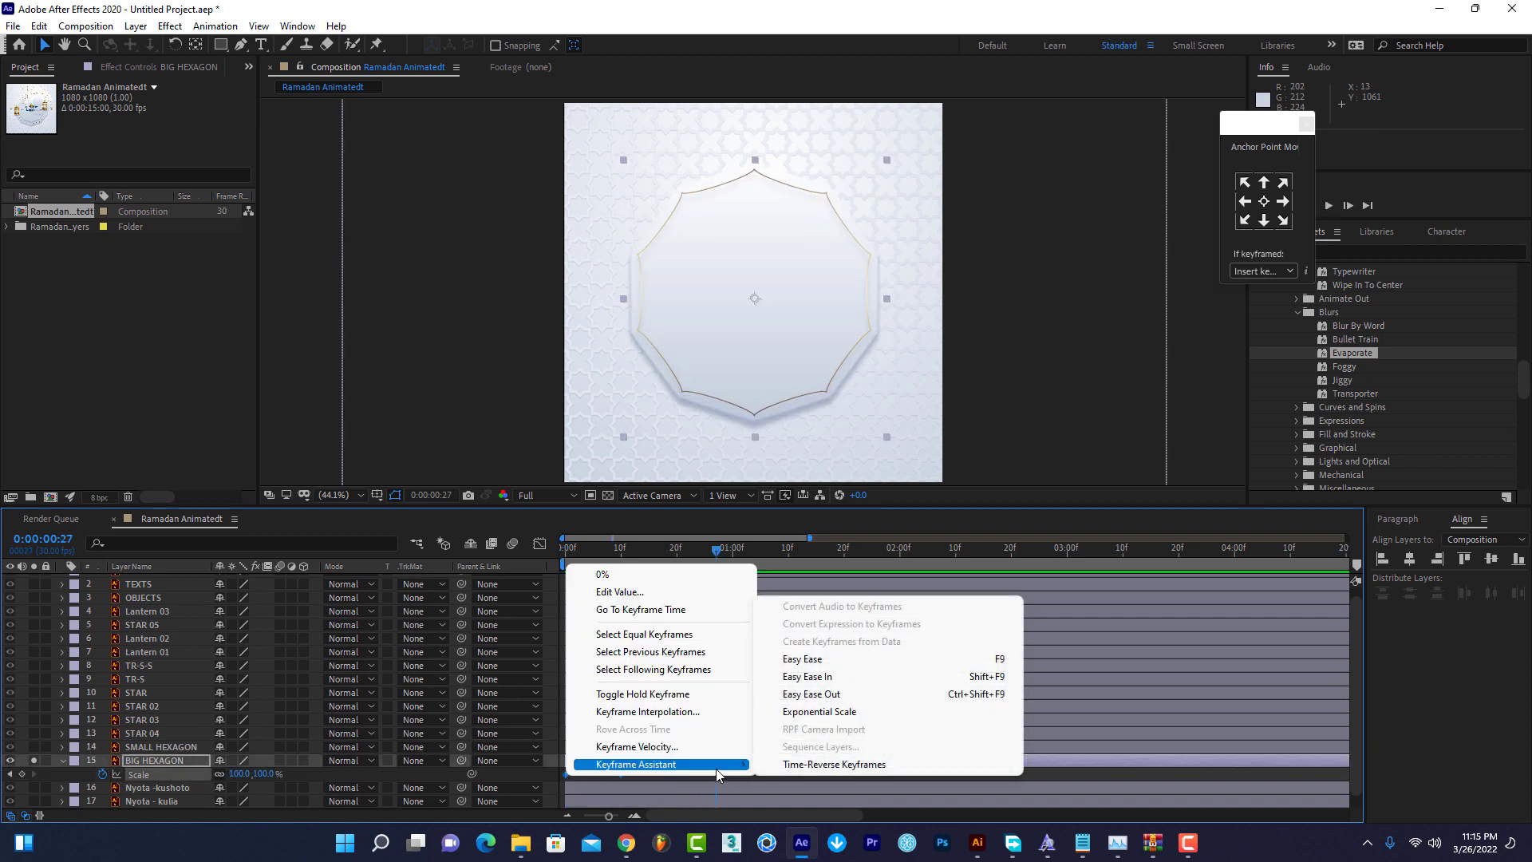
pyautogui.click(850, 667)
pyautogui.click(539, 543)
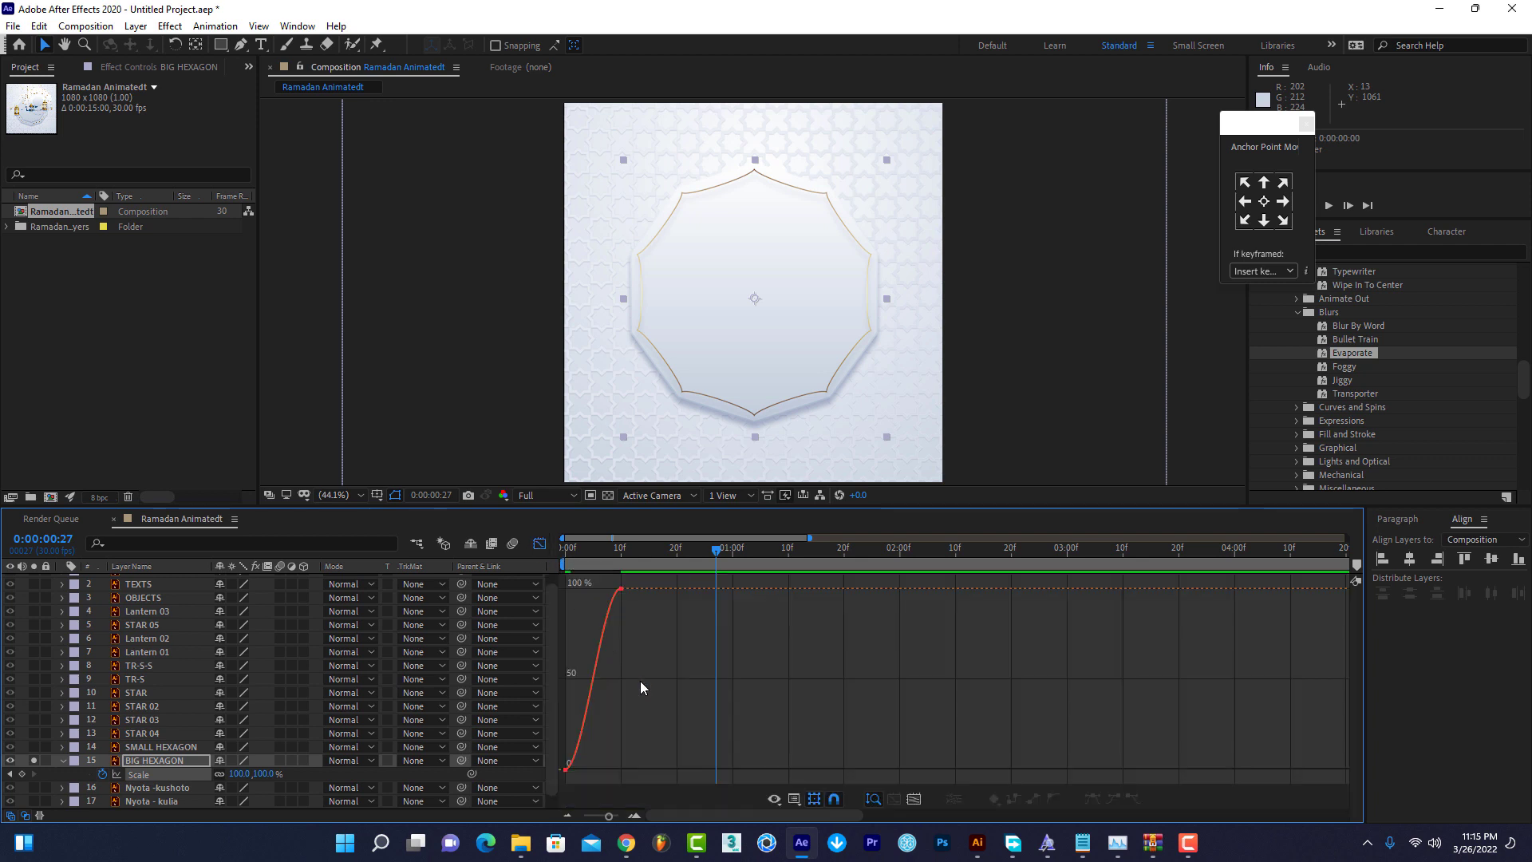
pyautogui.click(616, 600)
pyautogui.moveTo(590, 589); pyautogui.dragTo(571, 590)
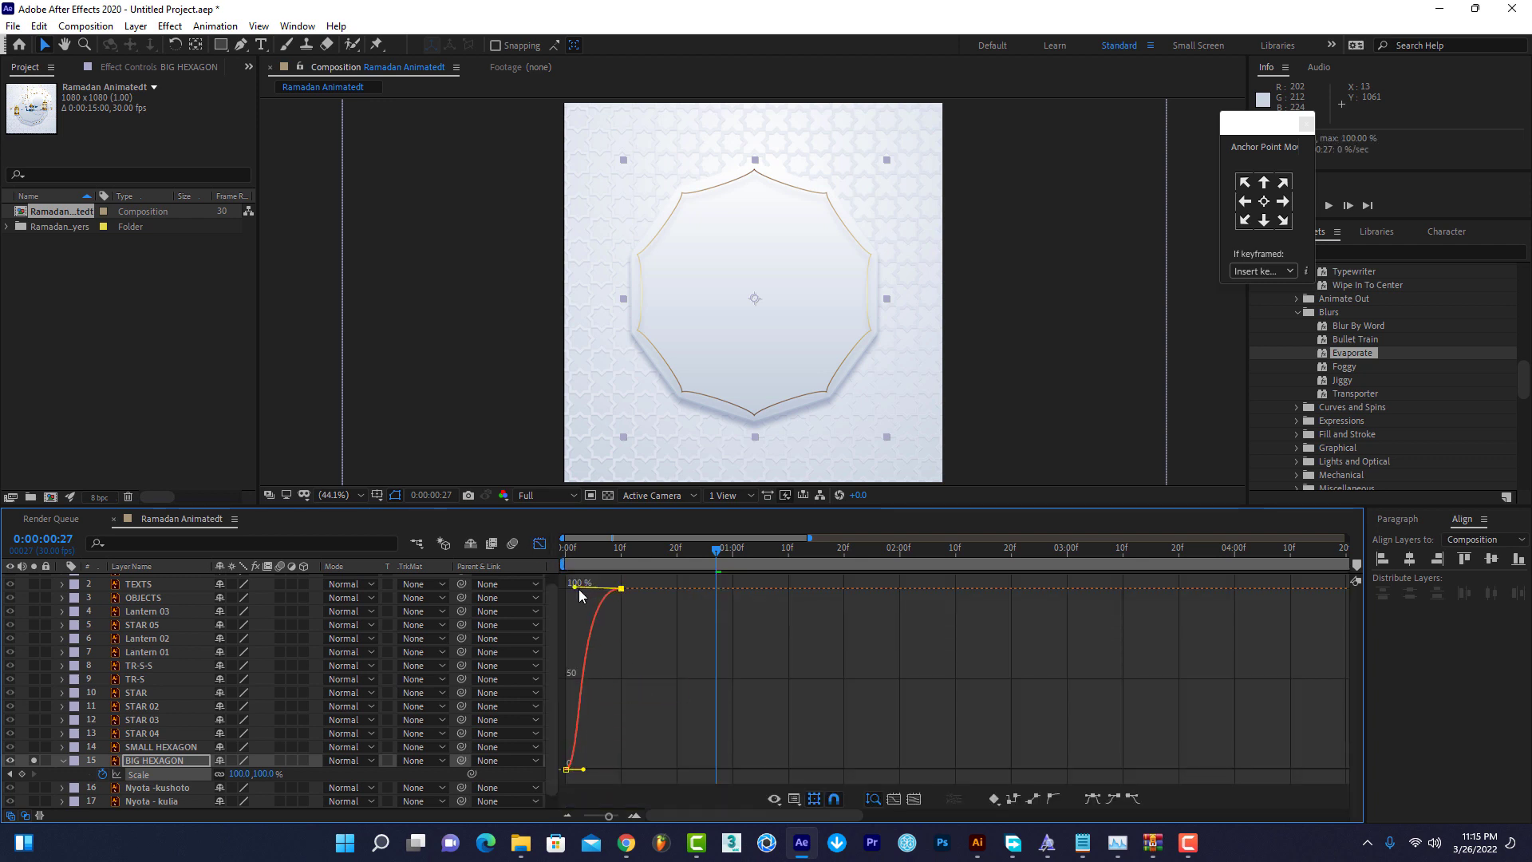
pyautogui.press('space')
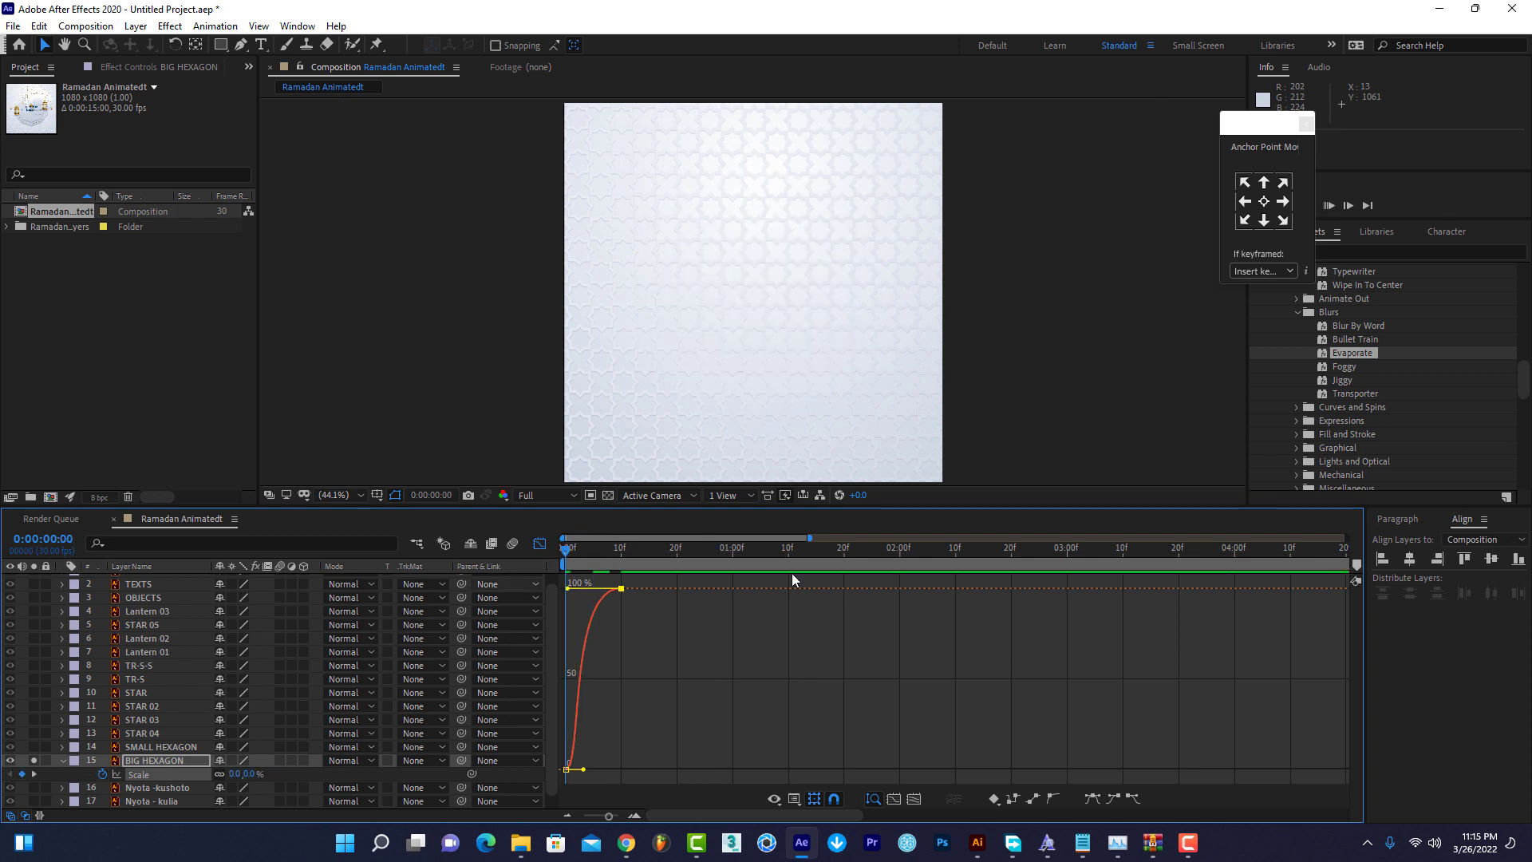
# Reselect both BIG HEXAGON scale keyframes, return to frame 0, and solo SMALL HEXAGON.
pyautogui.click(540, 544)
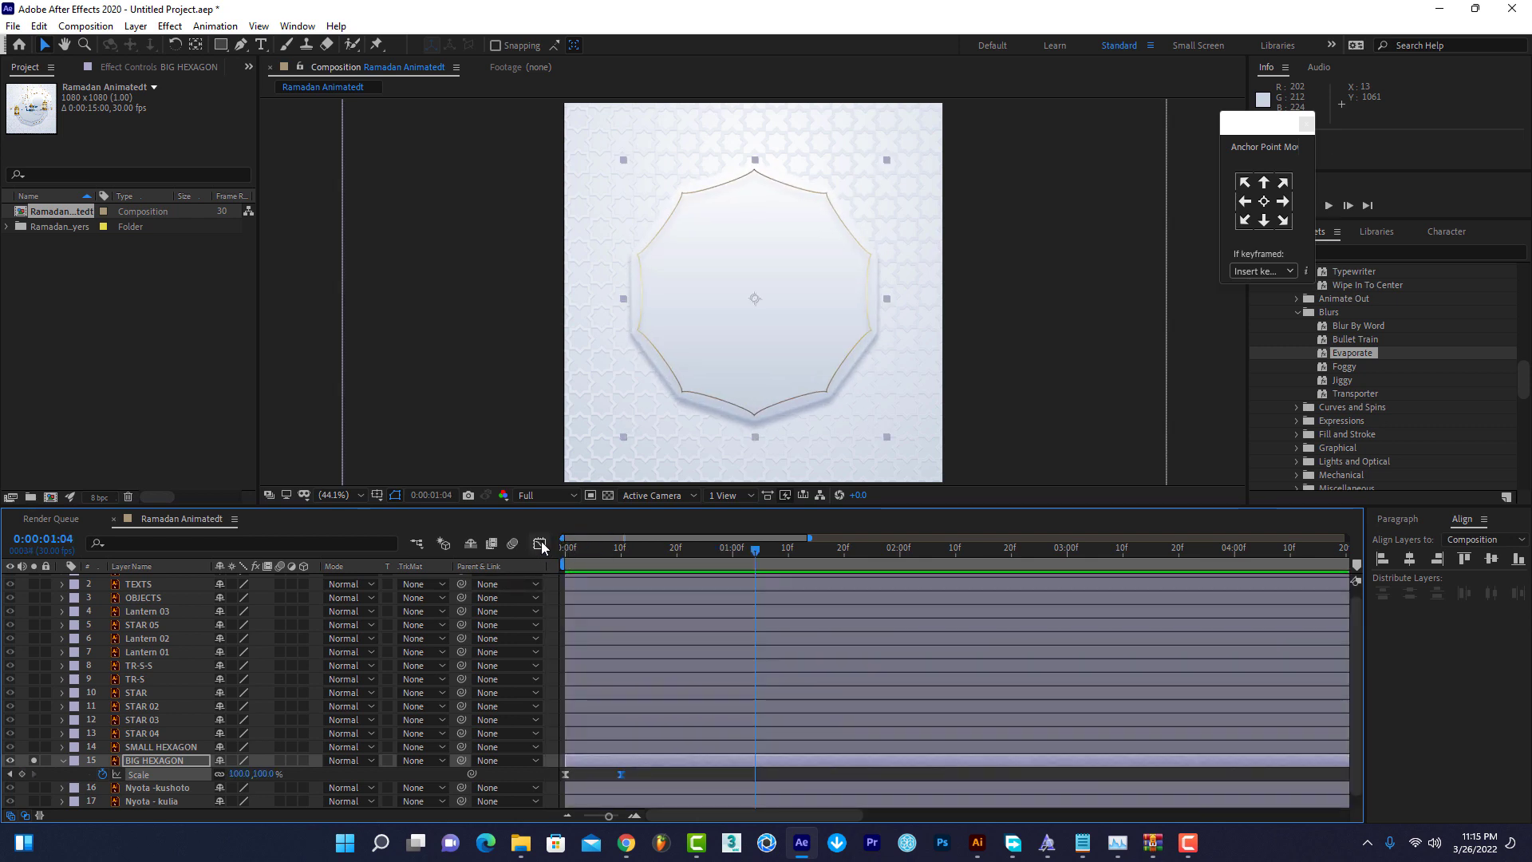
pyautogui.click(637, 772)
pyautogui.click(625, 761)
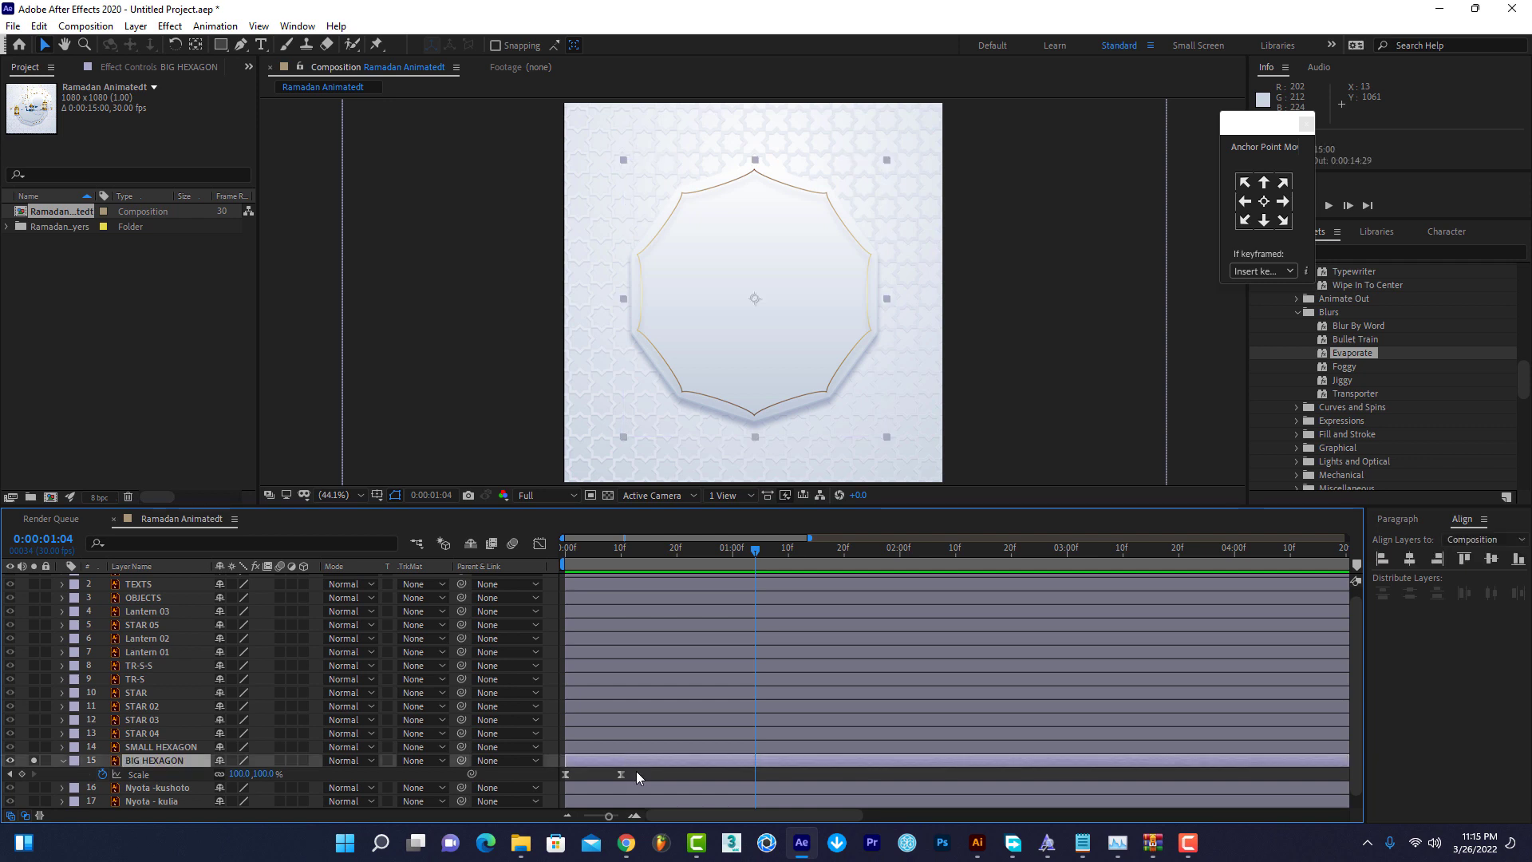
pyautogui.moveTo(635, 770); pyautogui.dragTo(552, 787)
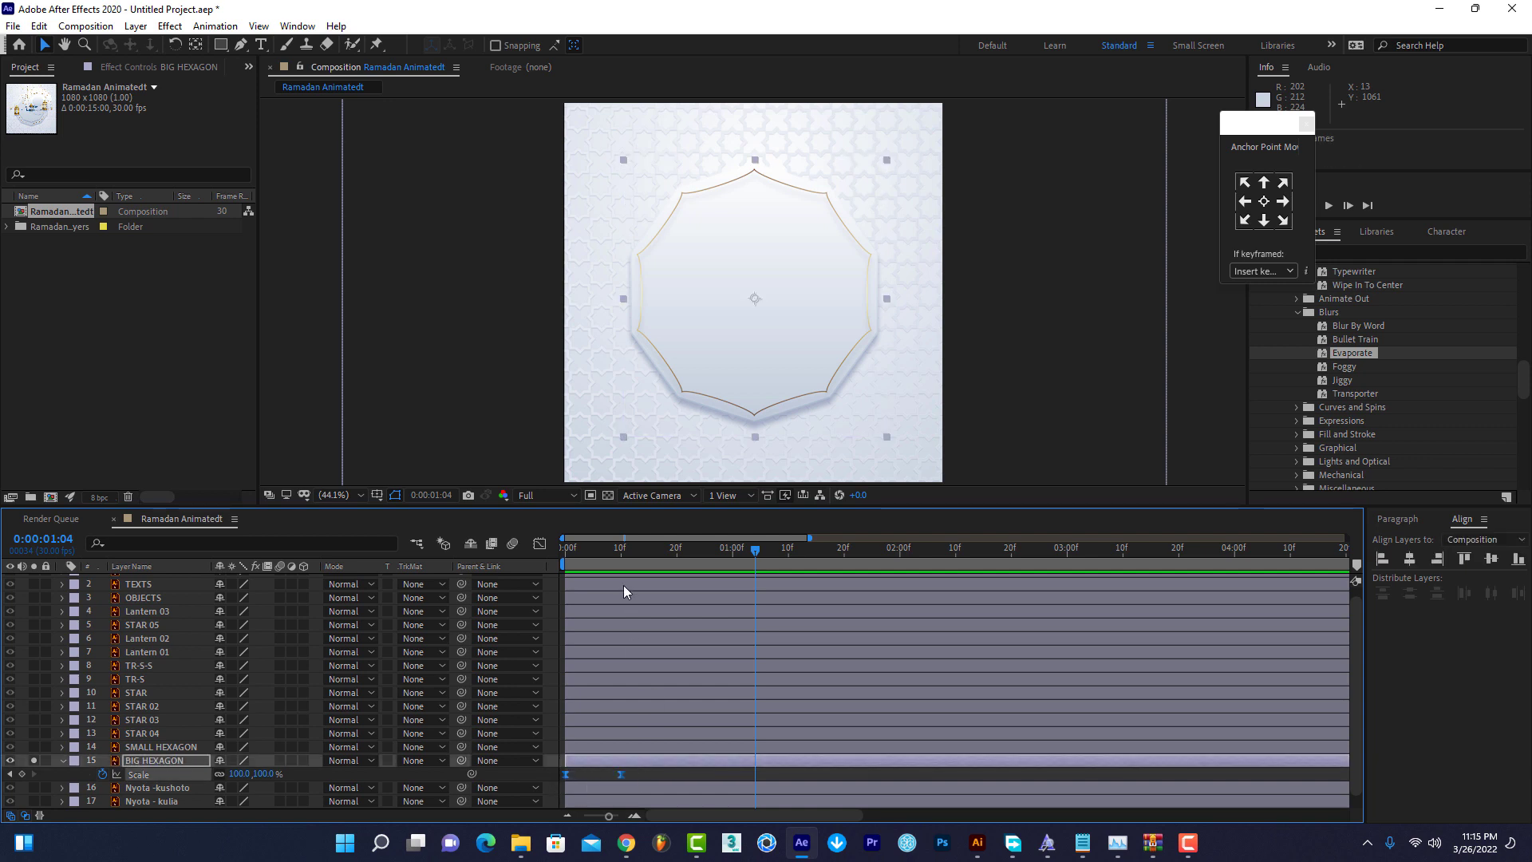
pyautogui.click(568, 548)
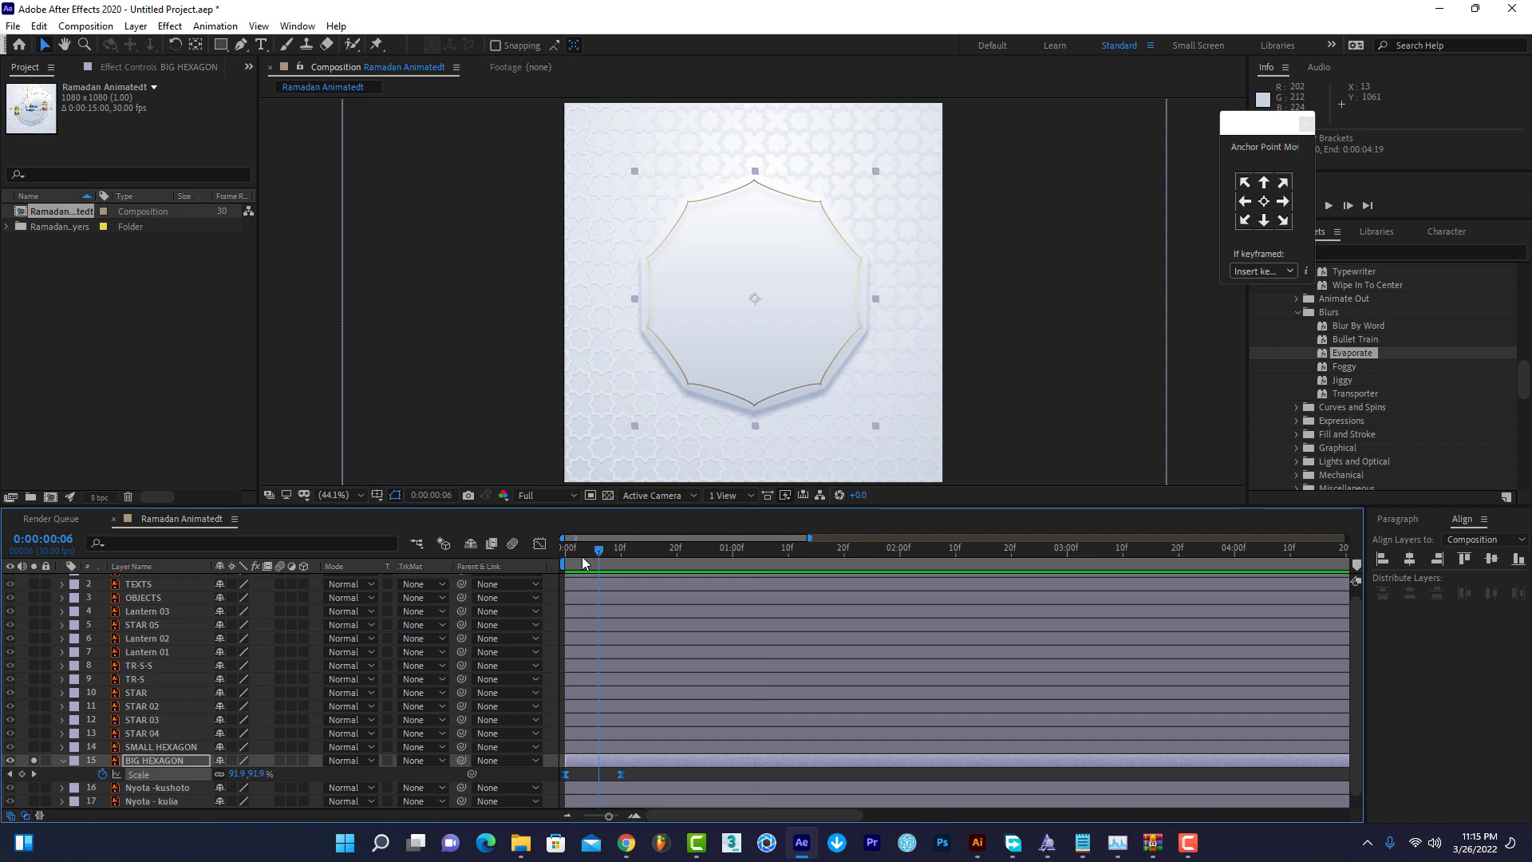
pyautogui.click(179, 746)
pyautogui.click(33, 747)
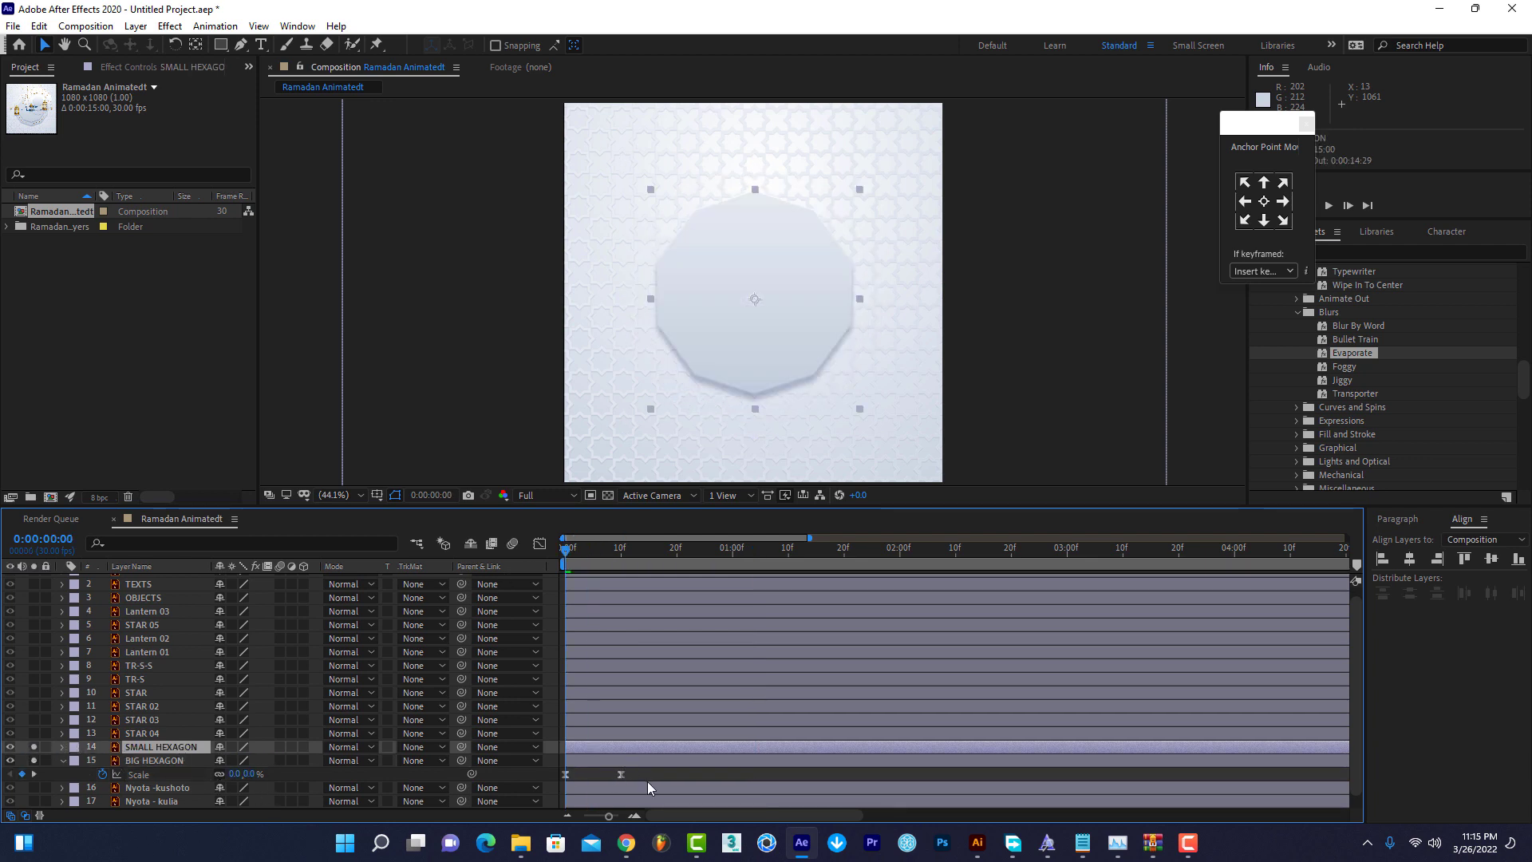
# Paste BIG HEXAGON's scale keyframes onto SMALL HEXAGON, starting it two frames later.
pyautogui.moveTo(649, 768); pyautogui.dragTo(543, 788)
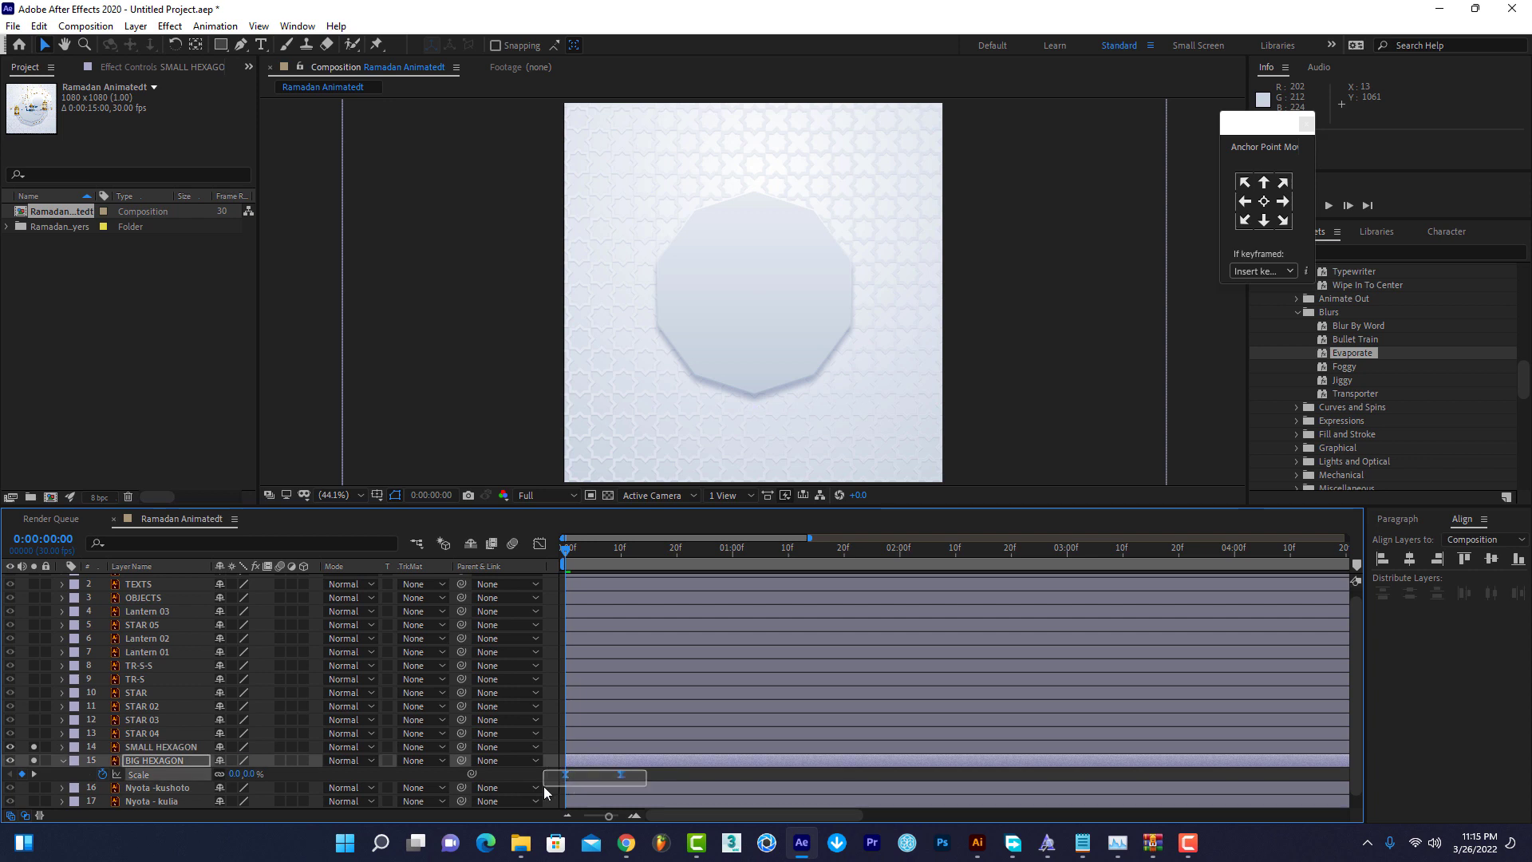
pyautogui.click(597, 750)
pyautogui.hotkey('ctrl', 'v')
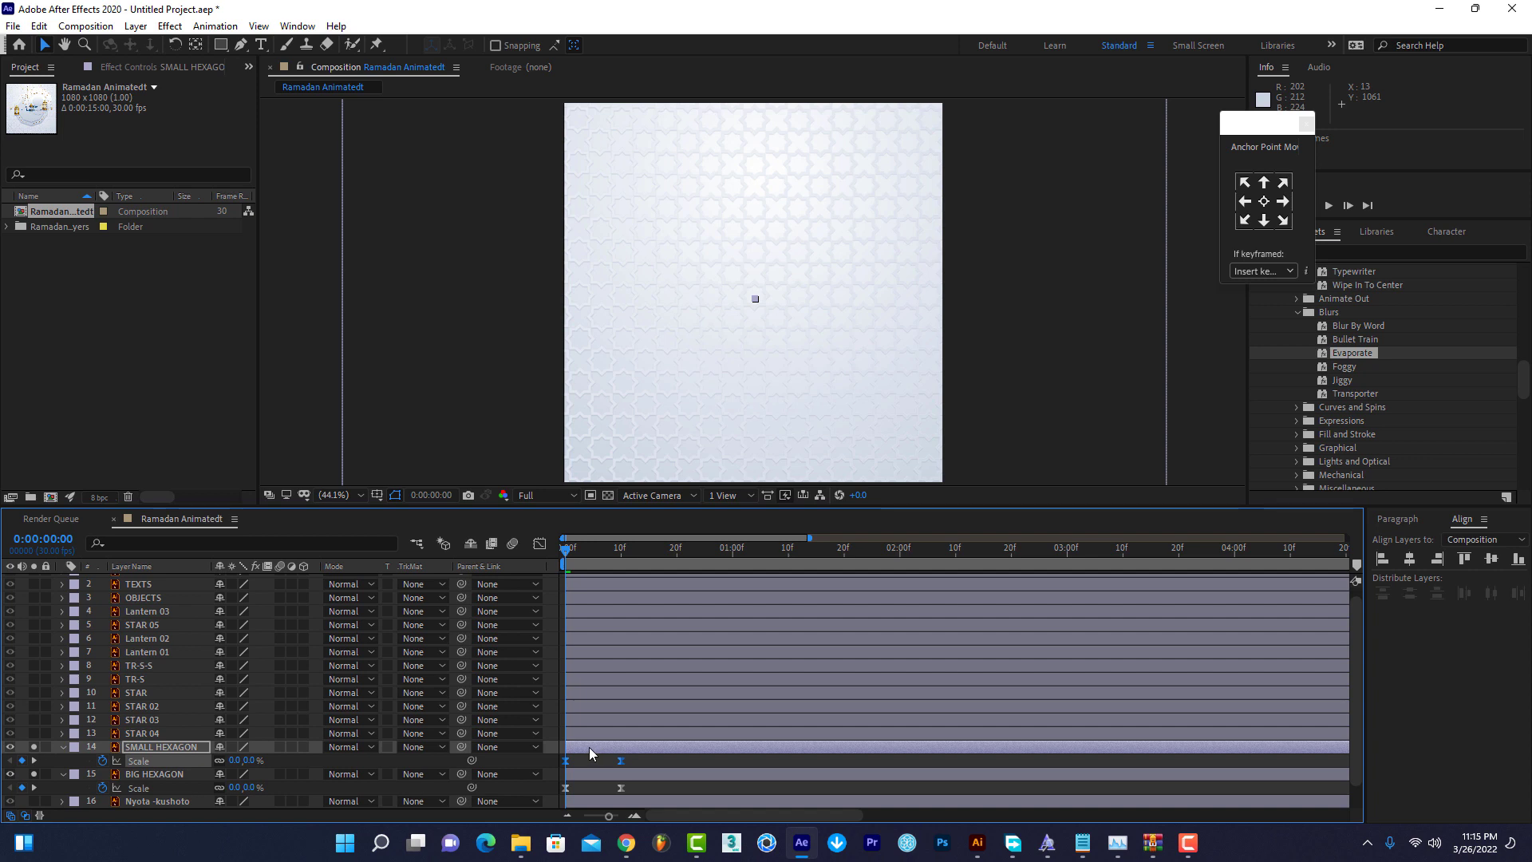
pyautogui.moveTo(590, 748); pyautogui.dragTo(623, 753)
pyautogui.press('space')
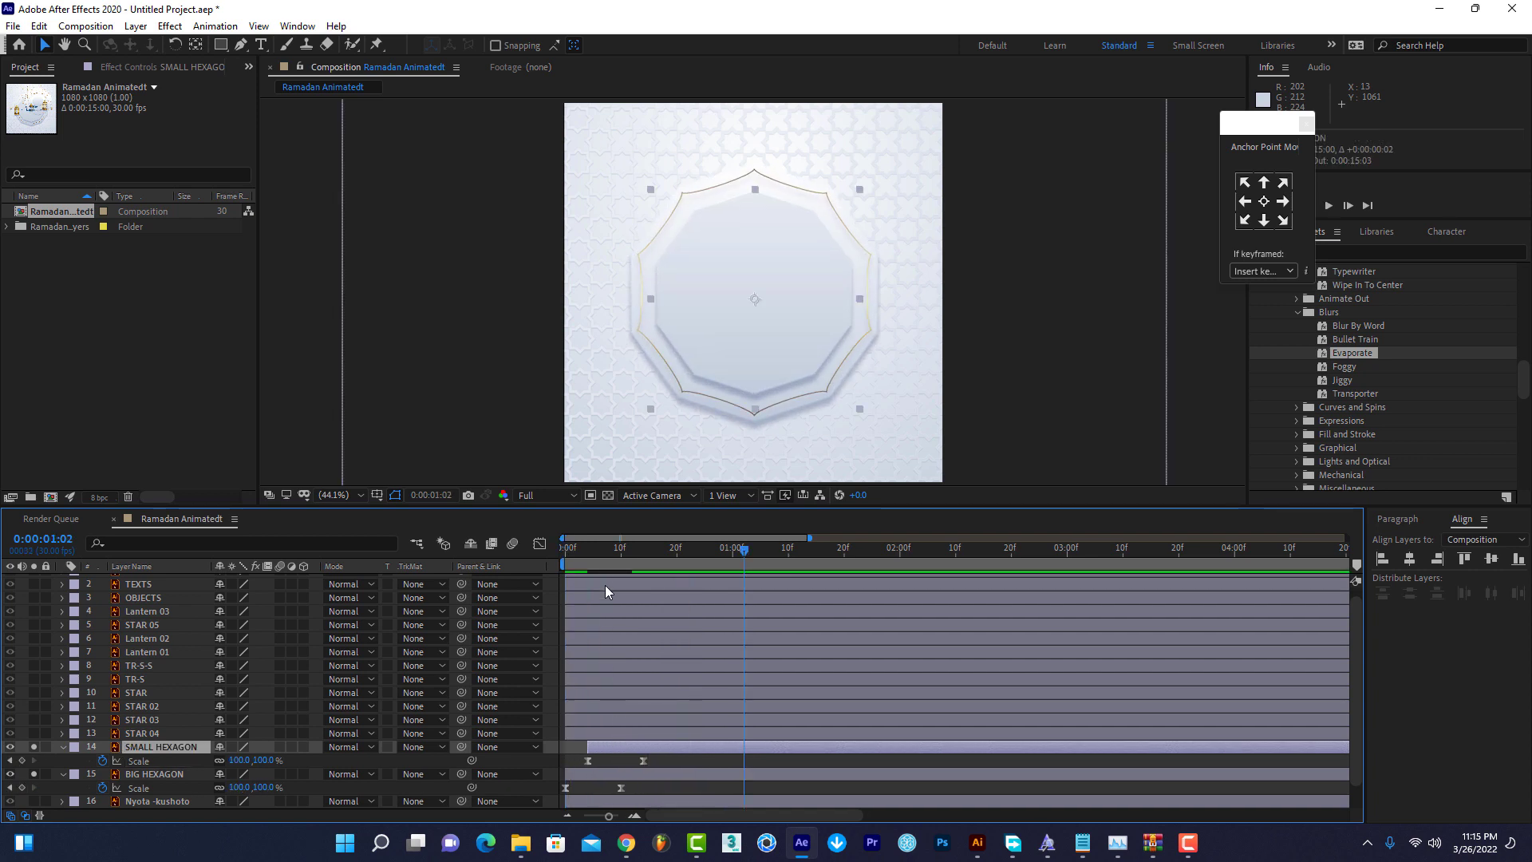
pyautogui.press('space')
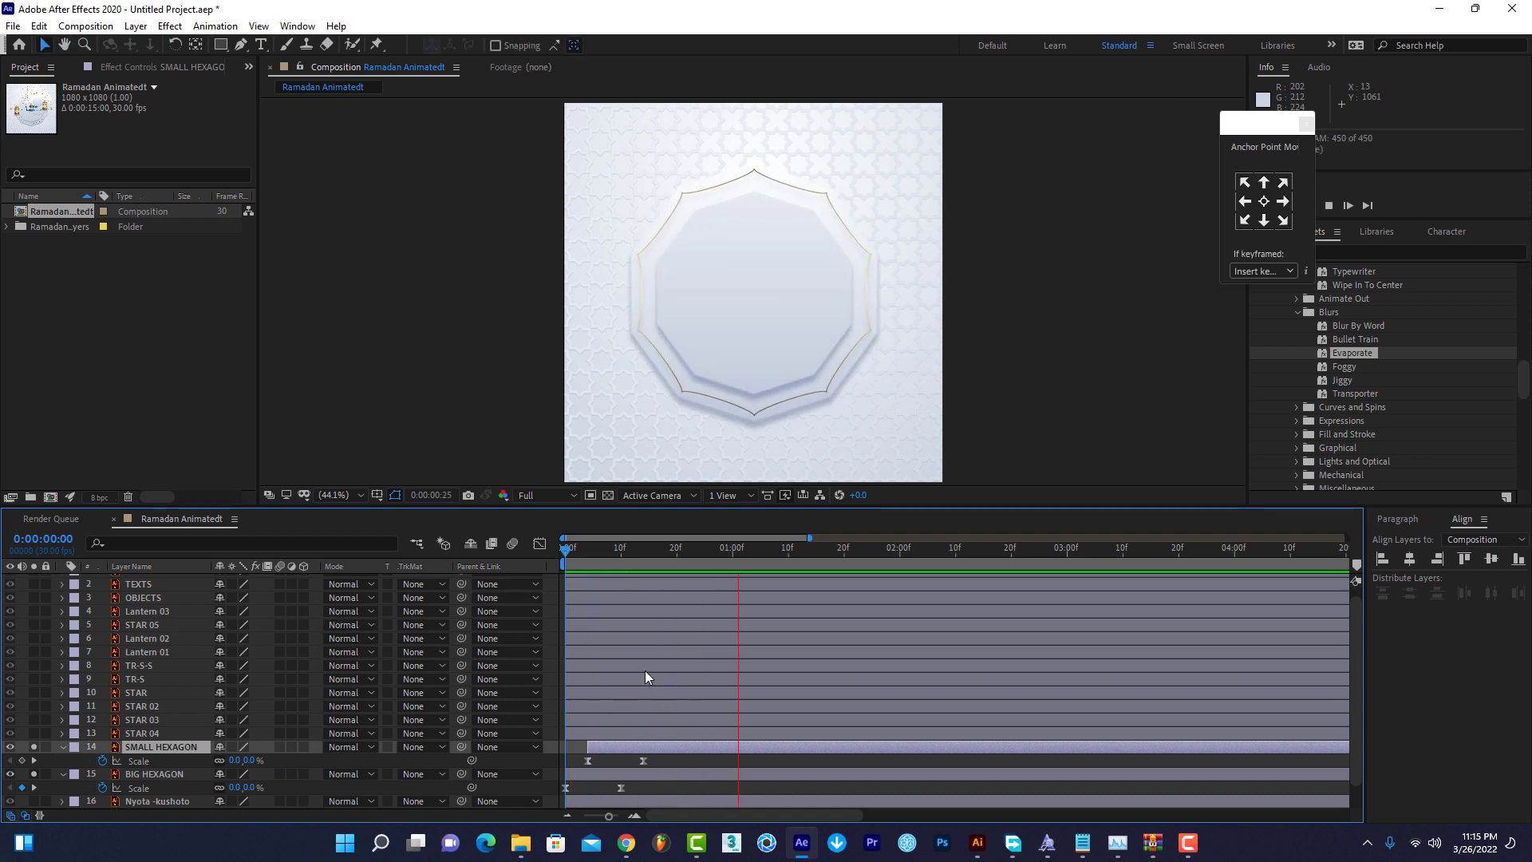
pyautogui.press('space')
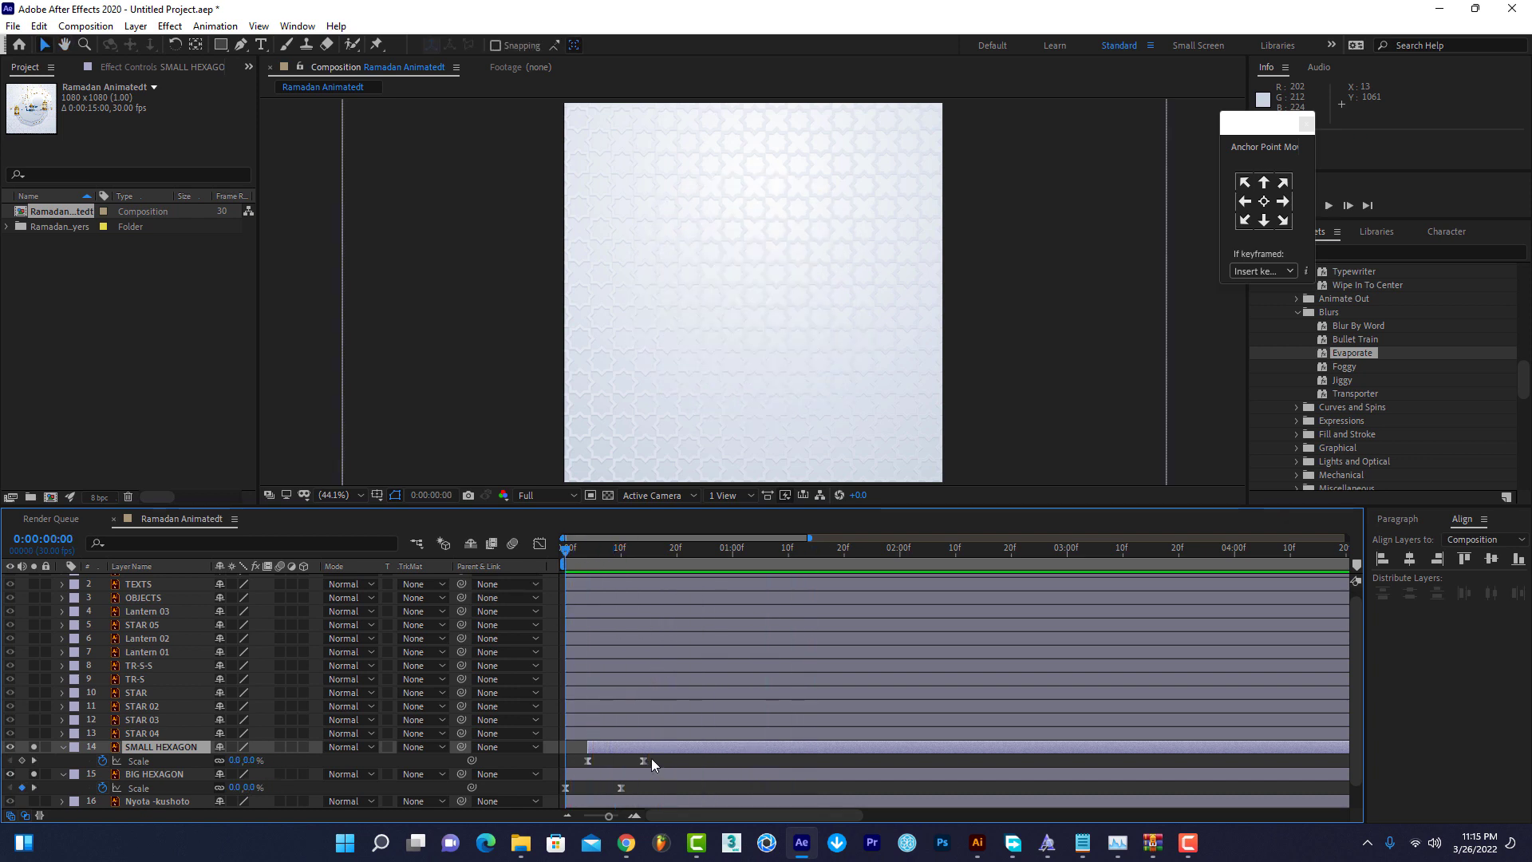
# Shift both hexagons' end scale keyframes so the scale-in finishes around frame 20.
pyautogui.moveTo(651, 758)
pyautogui.mouseDown()
pyautogui.moveTo(616, 802)
pyautogui.moveTo(639, 788)
pyautogui.mouseUp()
pyautogui.press('space')
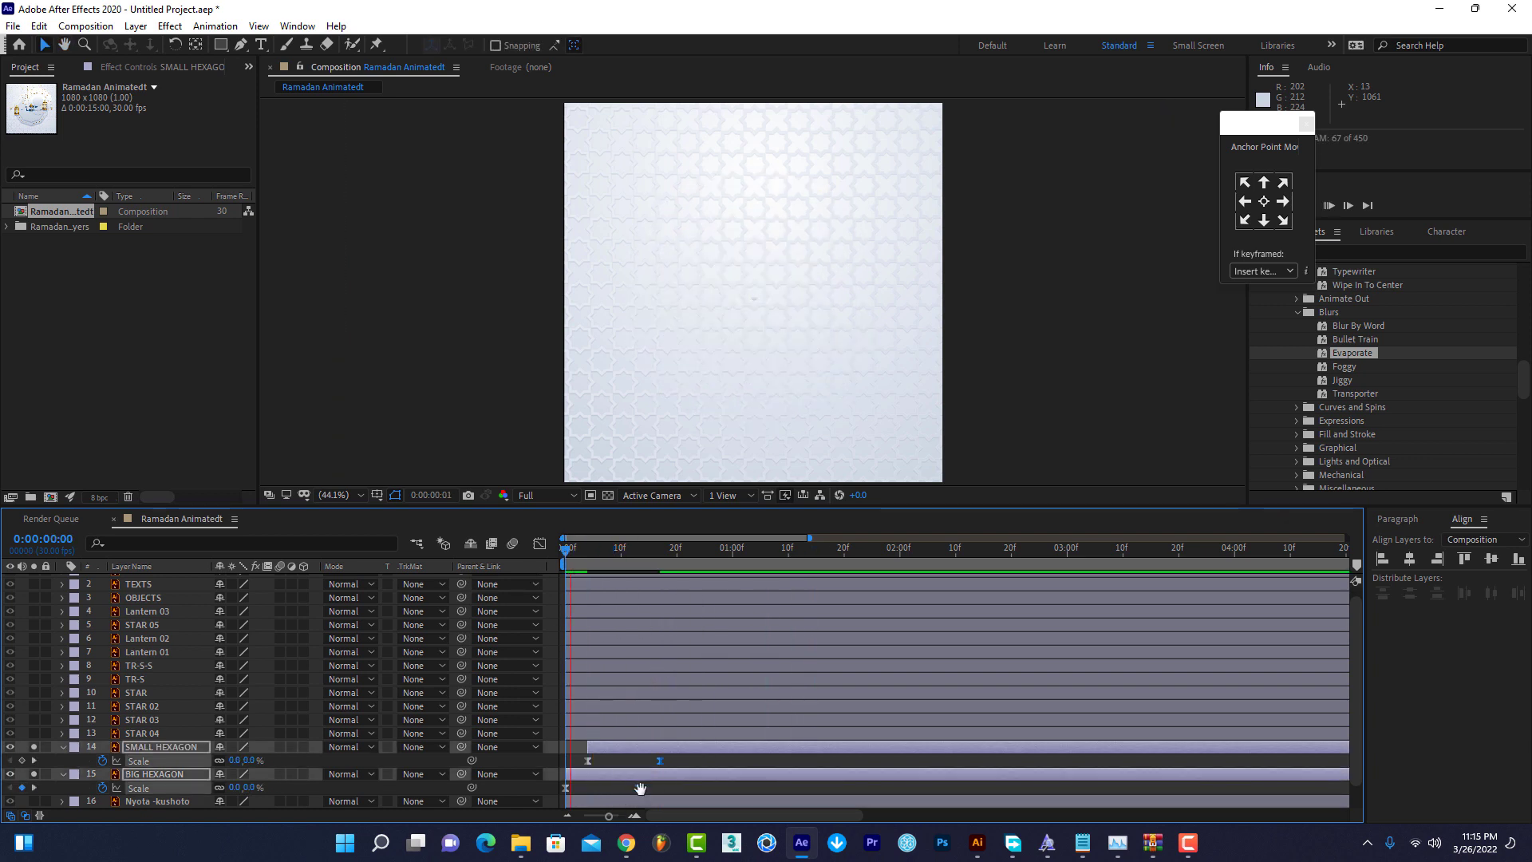
pyautogui.click(676, 549)
pyautogui.moveTo(643, 788); pyautogui.dragTo(660, 788)
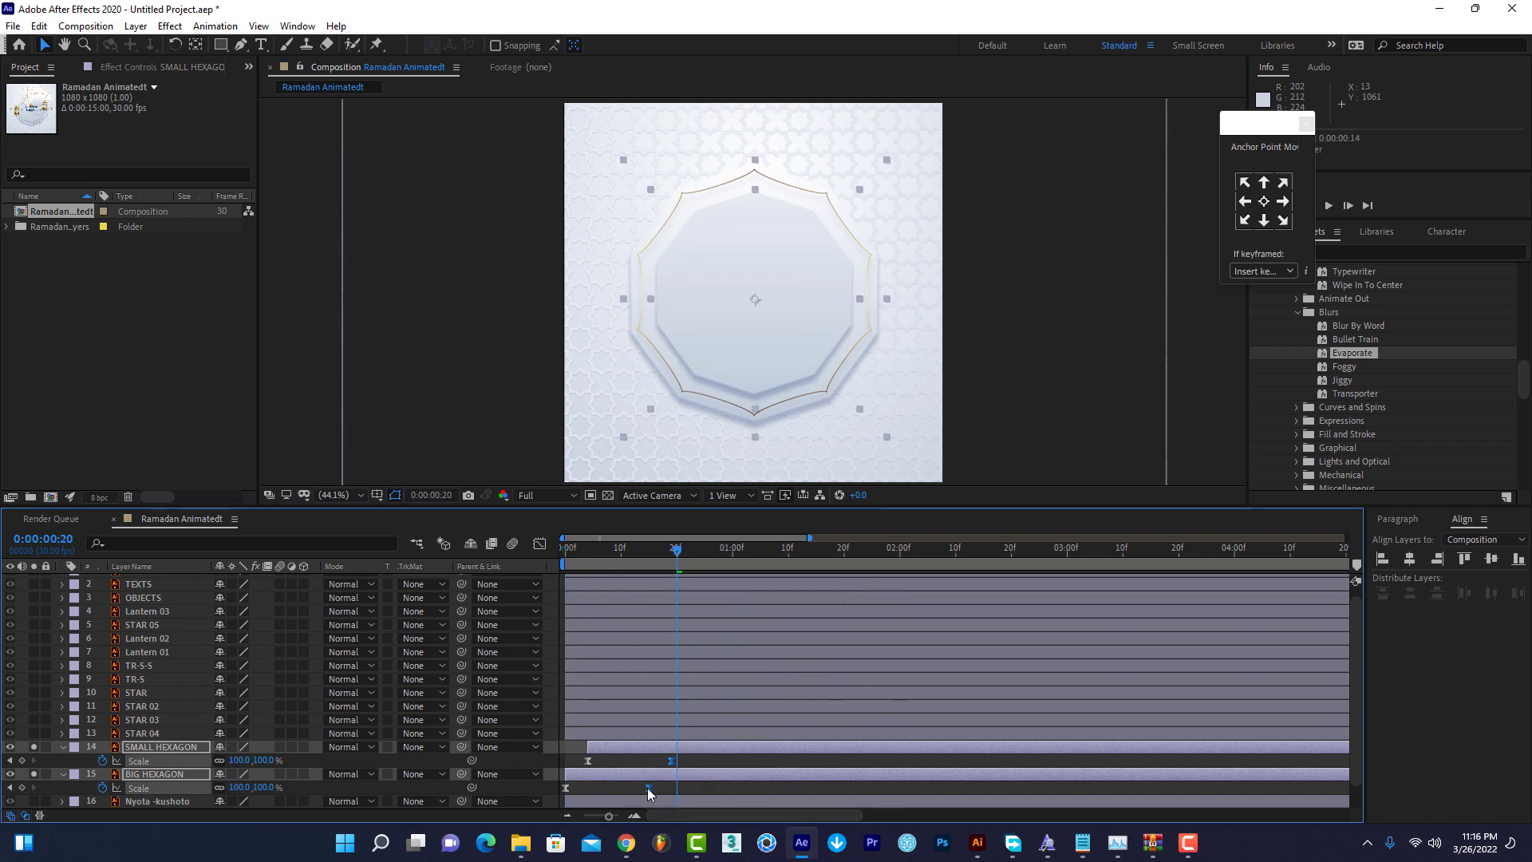
pyautogui.click(615, 550)
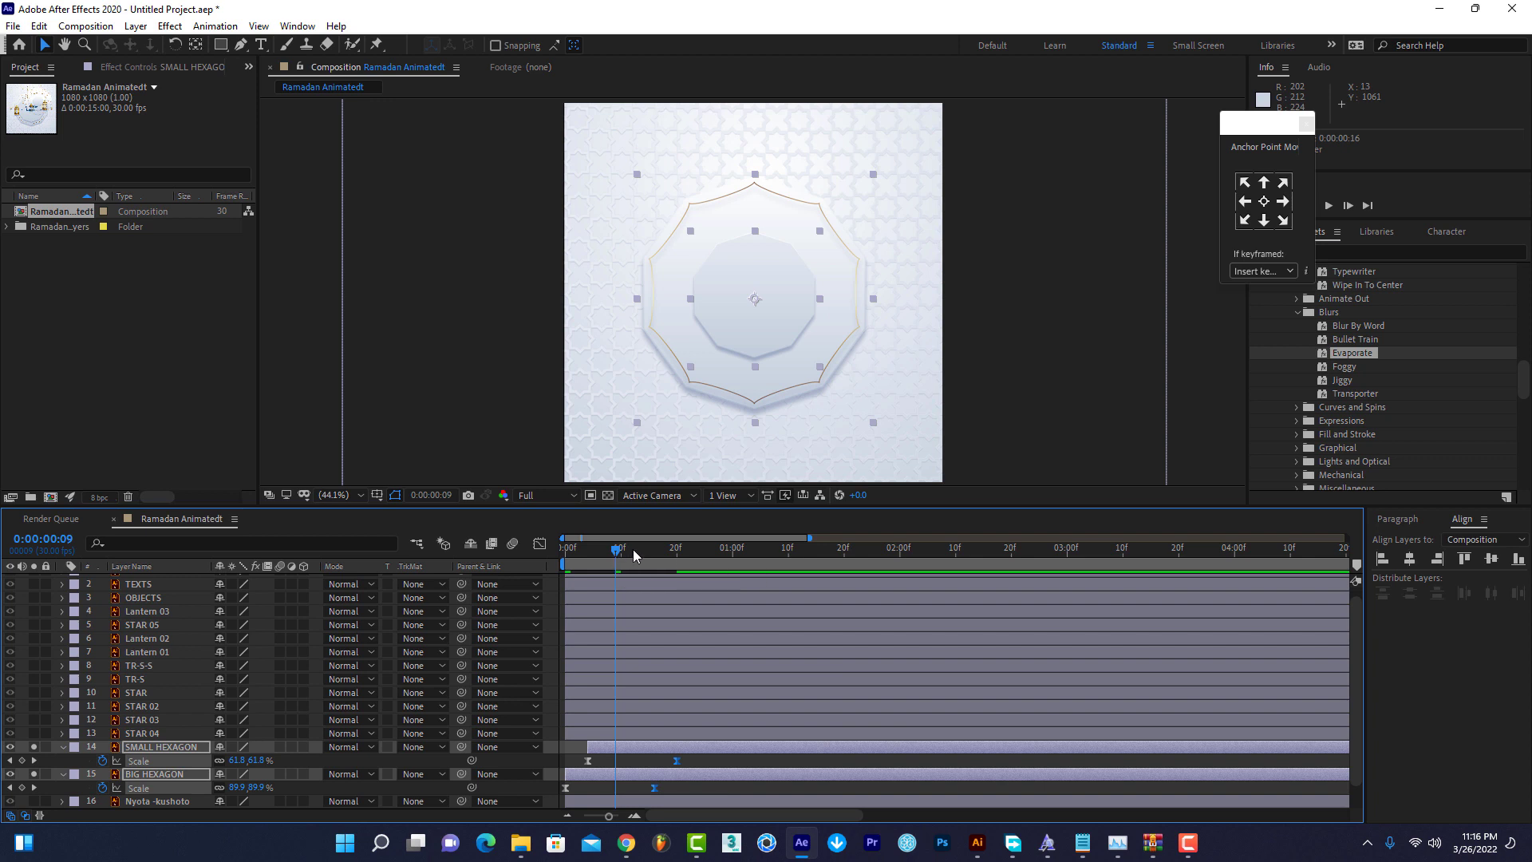
pyautogui.moveTo(633, 549); pyautogui.dragTo(571, 601)
pyautogui.press('space')
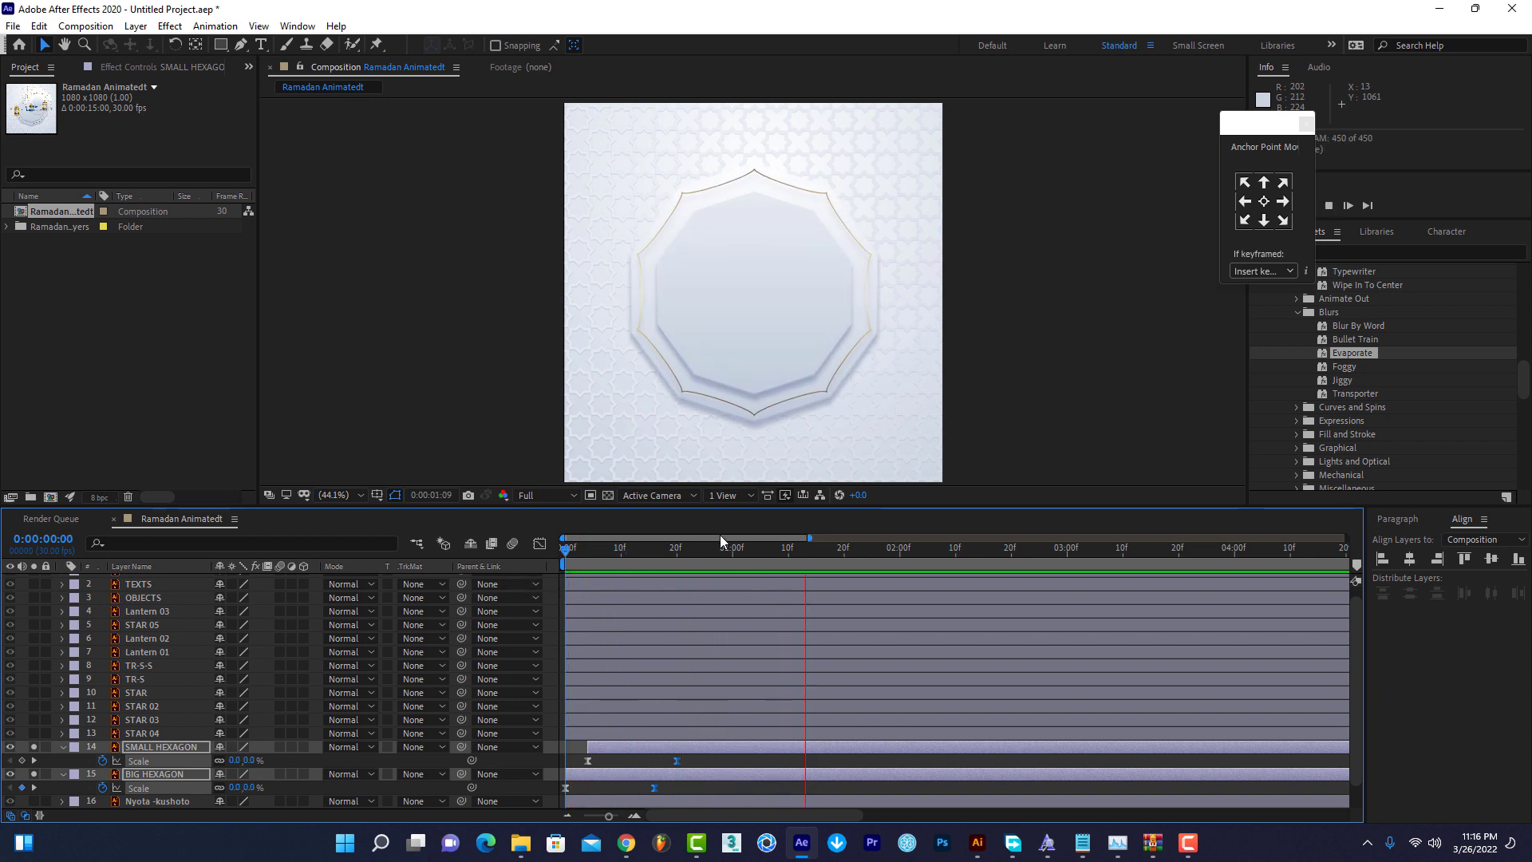
pyautogui.click(676, 550)
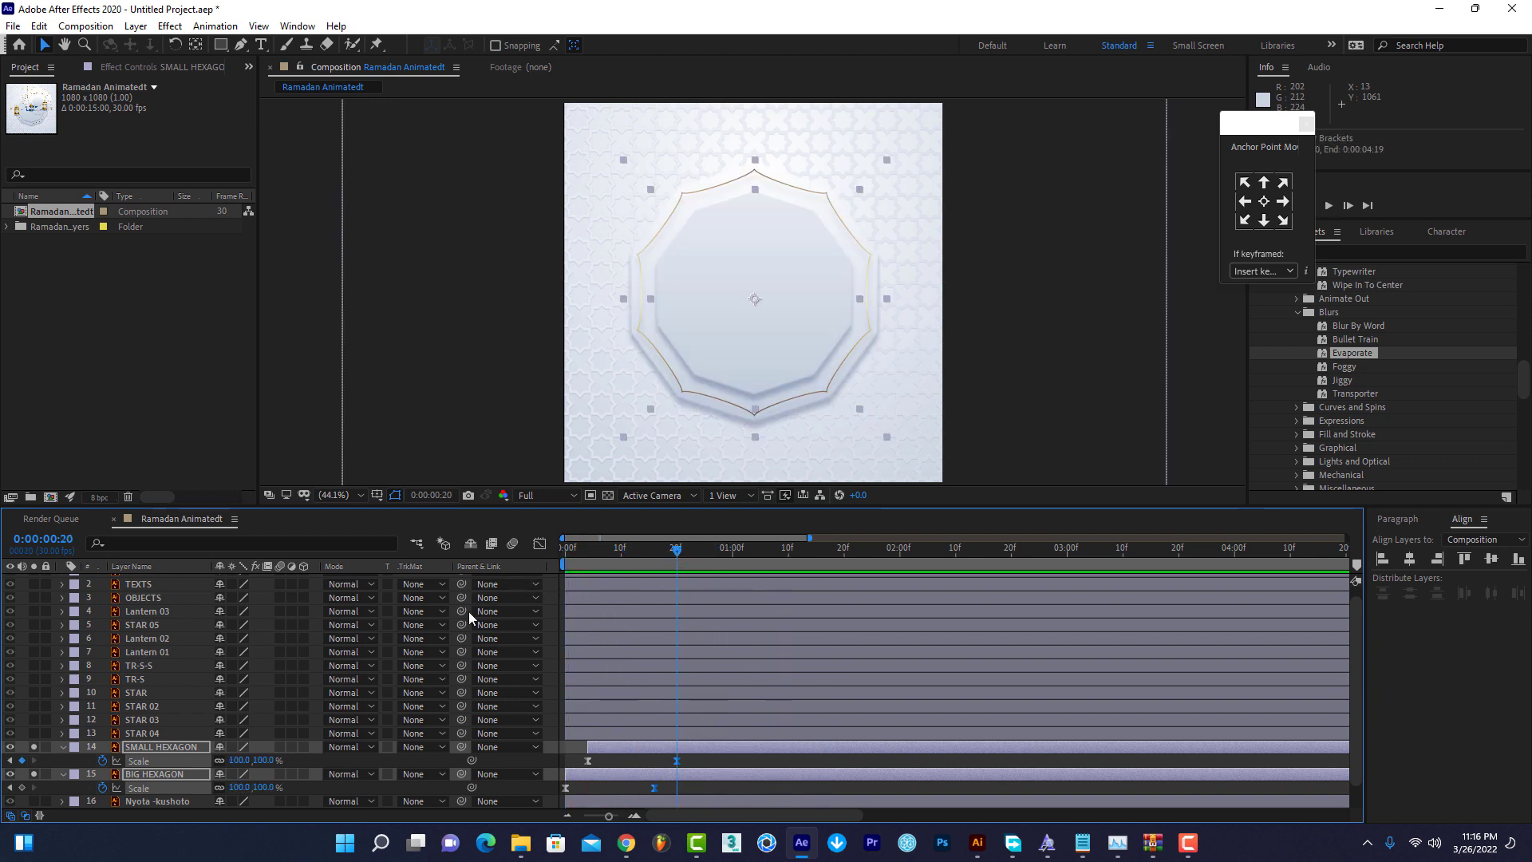
pyautogui.click(63, 746)
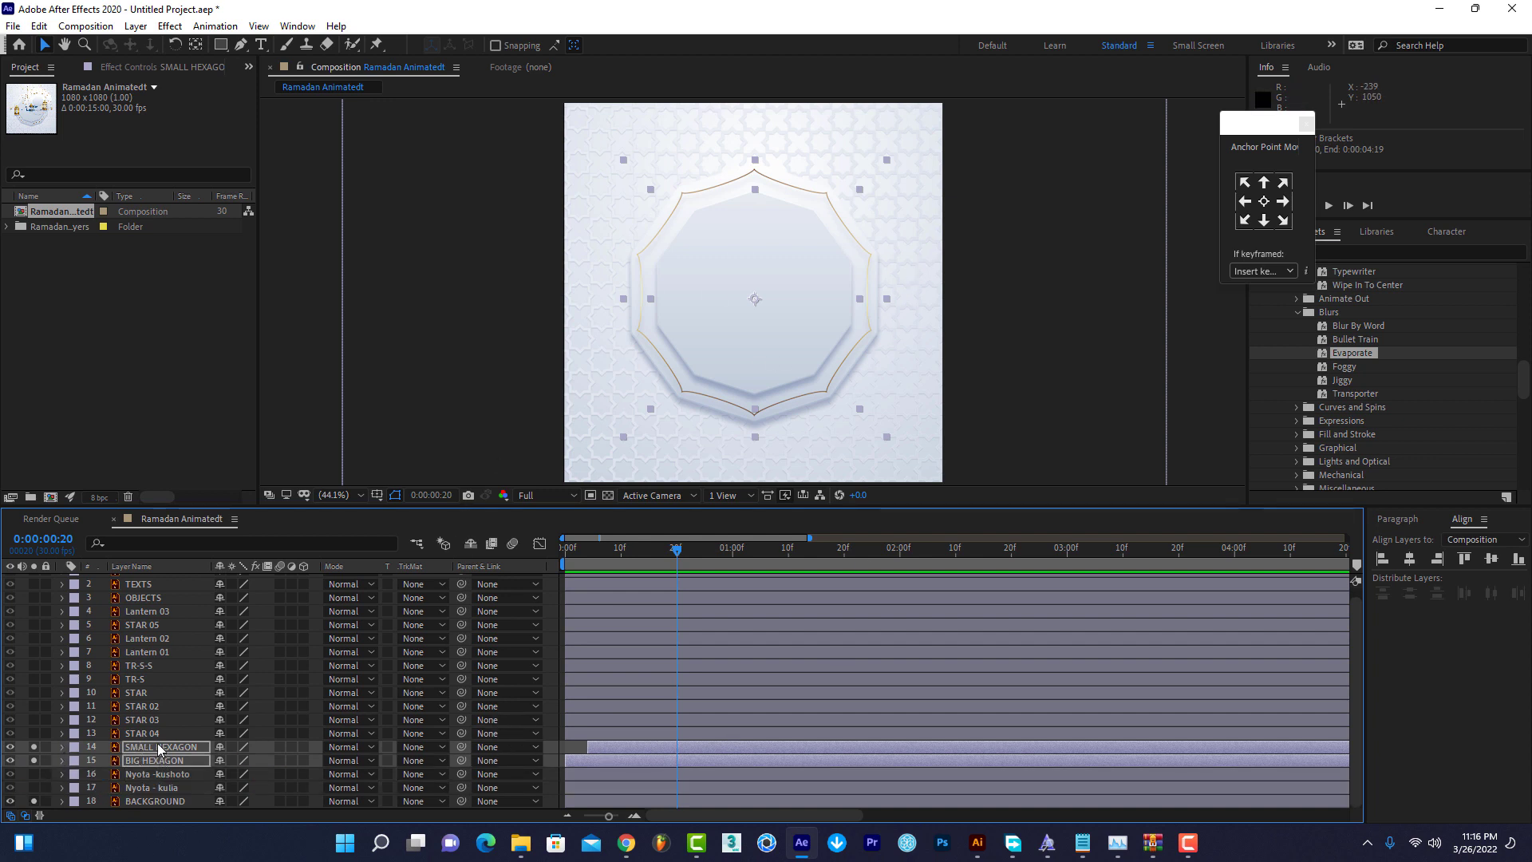
# Solo TR-S-S and TR-S, add the TR flower artwork below TR-S, and select all three.
pyautogui.click(147, 680)
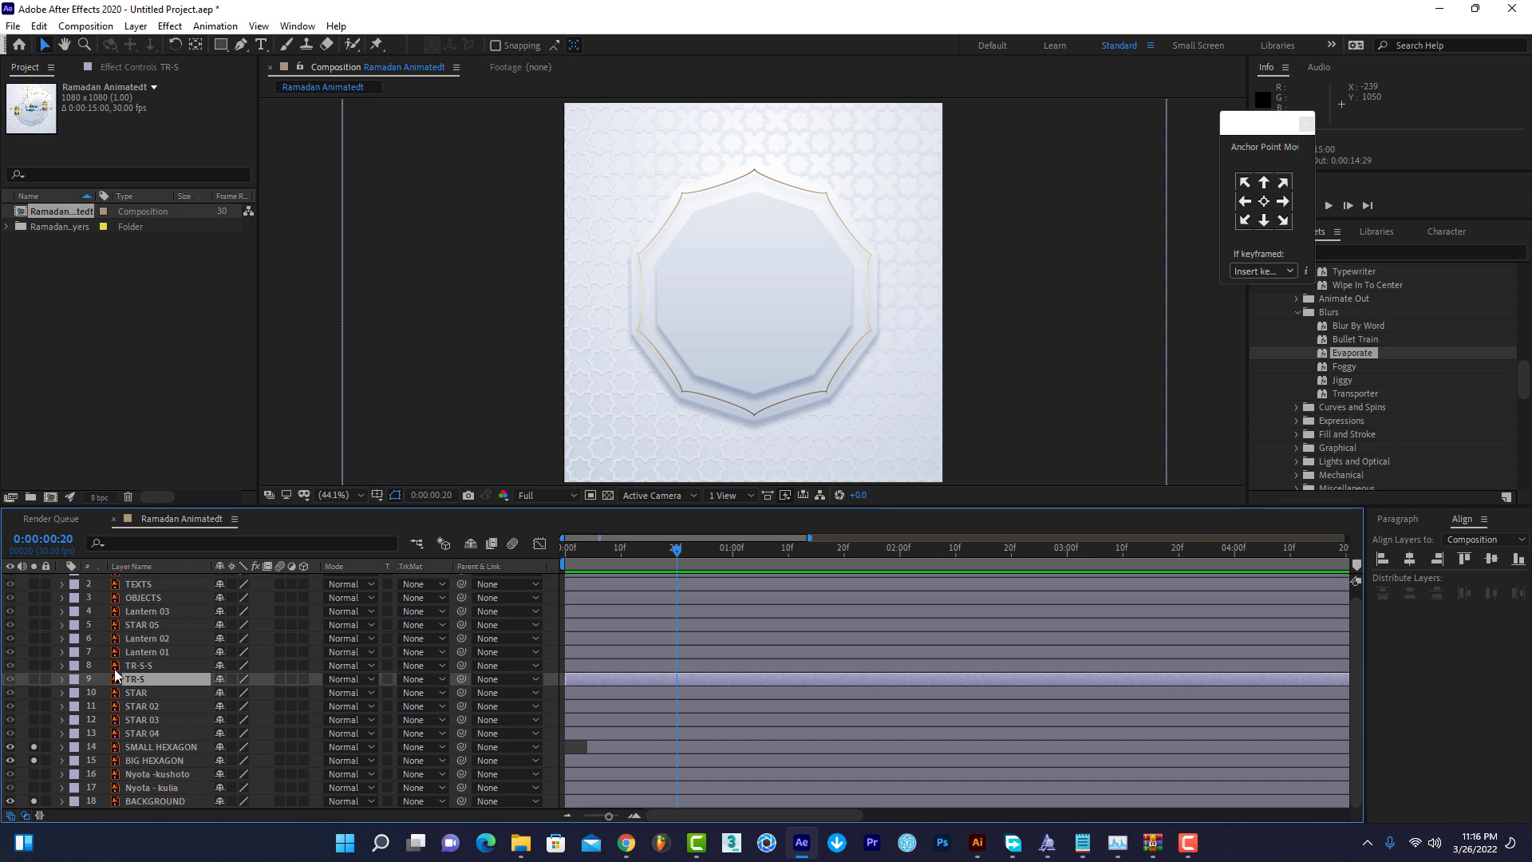
pyautogui.click(34, 665)
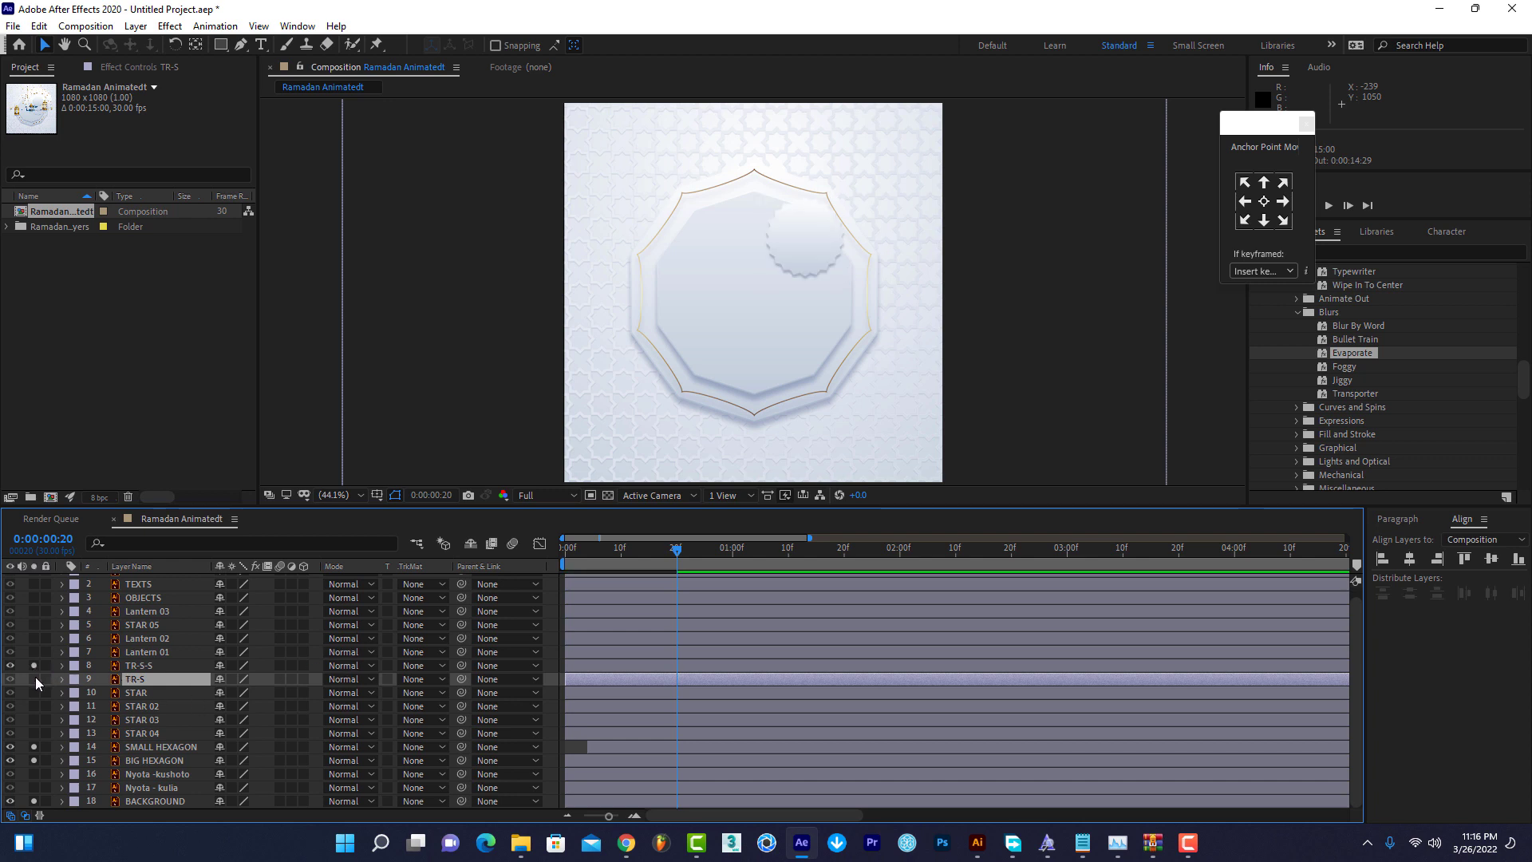
pyautogui.click(33, 679)
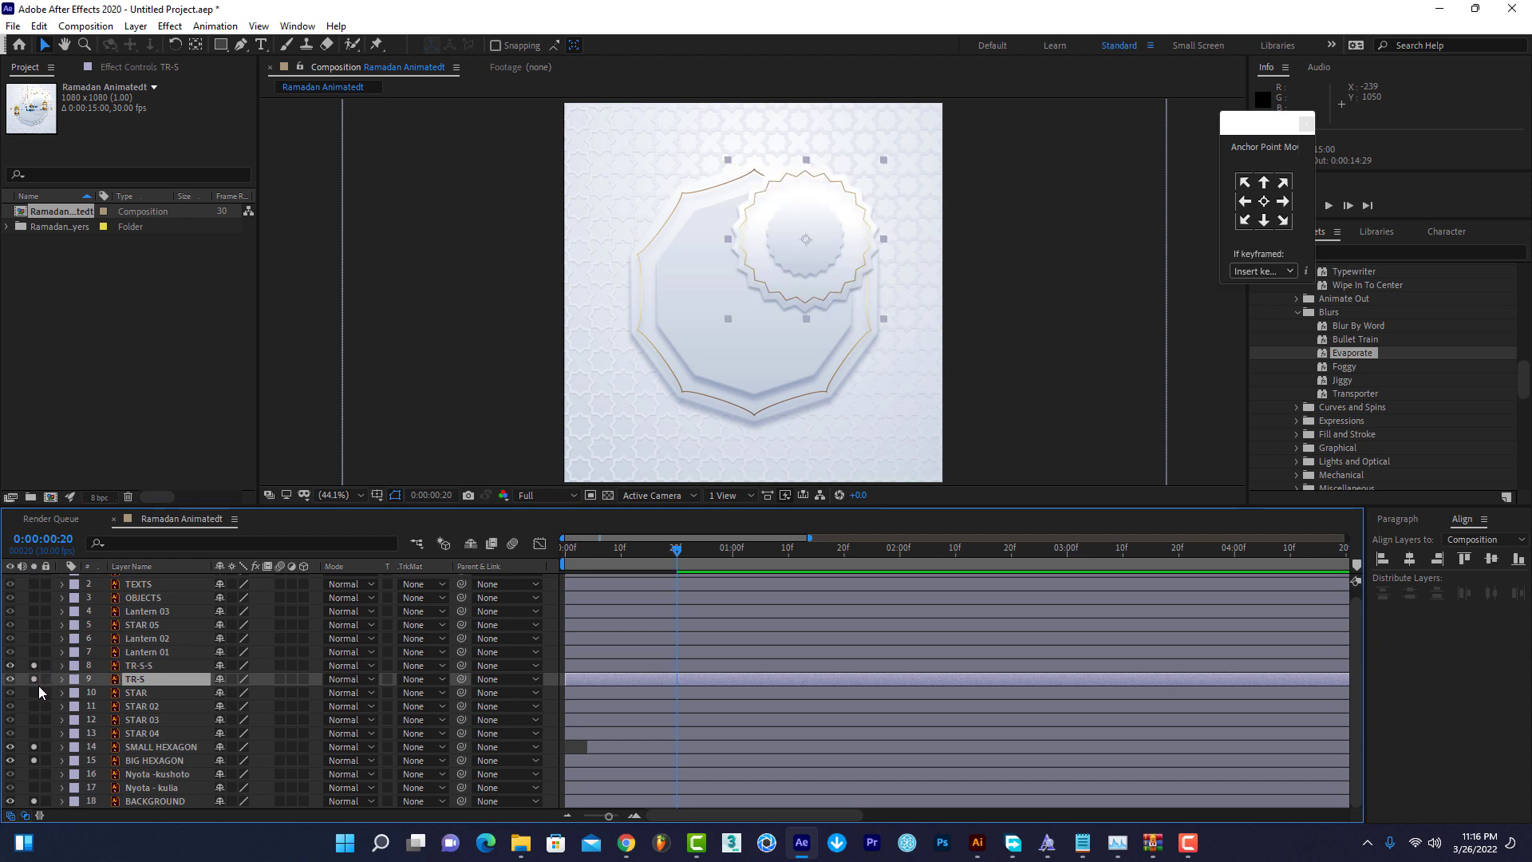
pyautogui.scroll(1, 125, 706)
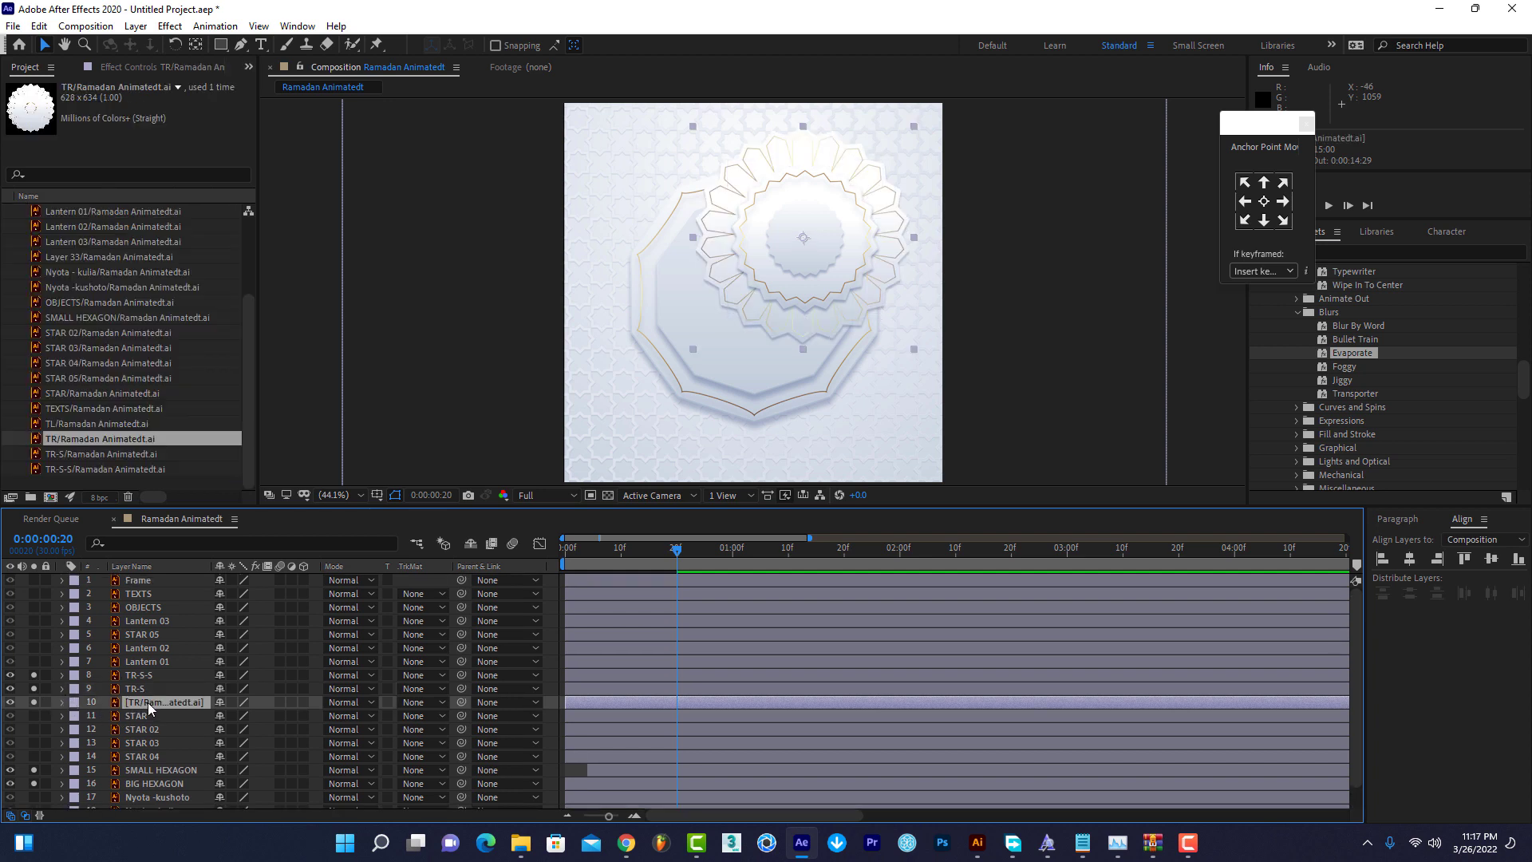
pyautogui.moveTo(148, 708); pyautogui.dragTo(153, 707)
pyautogui.keyDown('ctrl'); pyautogui.click(146, 686); pyautogui.keyUp('ctrl')
pyautogui.keyDown('ctrl'); pyautogui.click(147, 676); pyautogui.keyUp('ctrl')
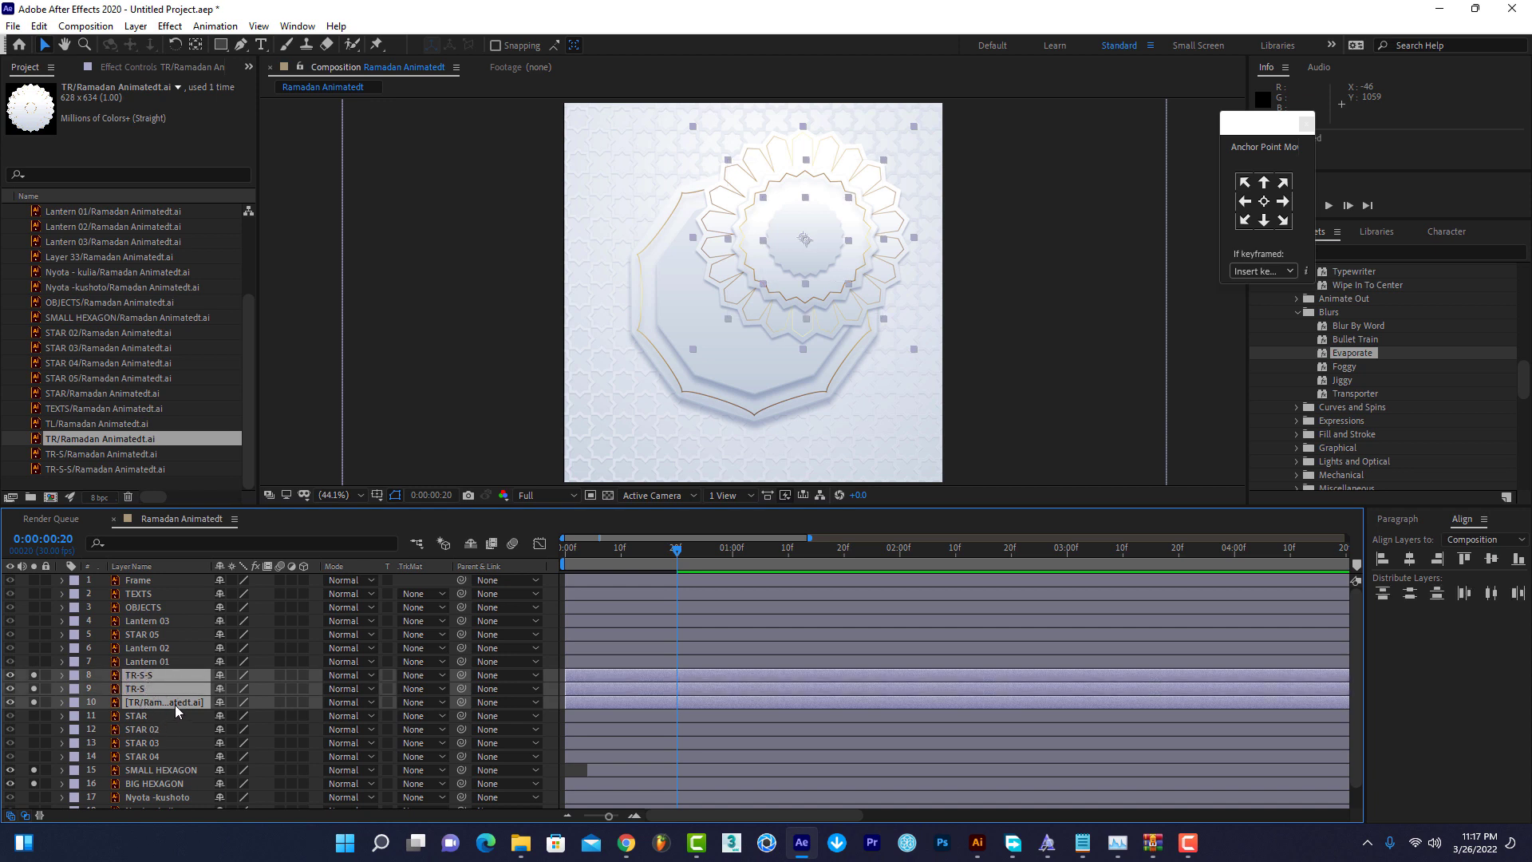
# Pre-compose TR-S-S, TR-S and TR into Duara-TR, open it, and re-enable viewer refresh.
pyautogui.rightClick(174, 703)
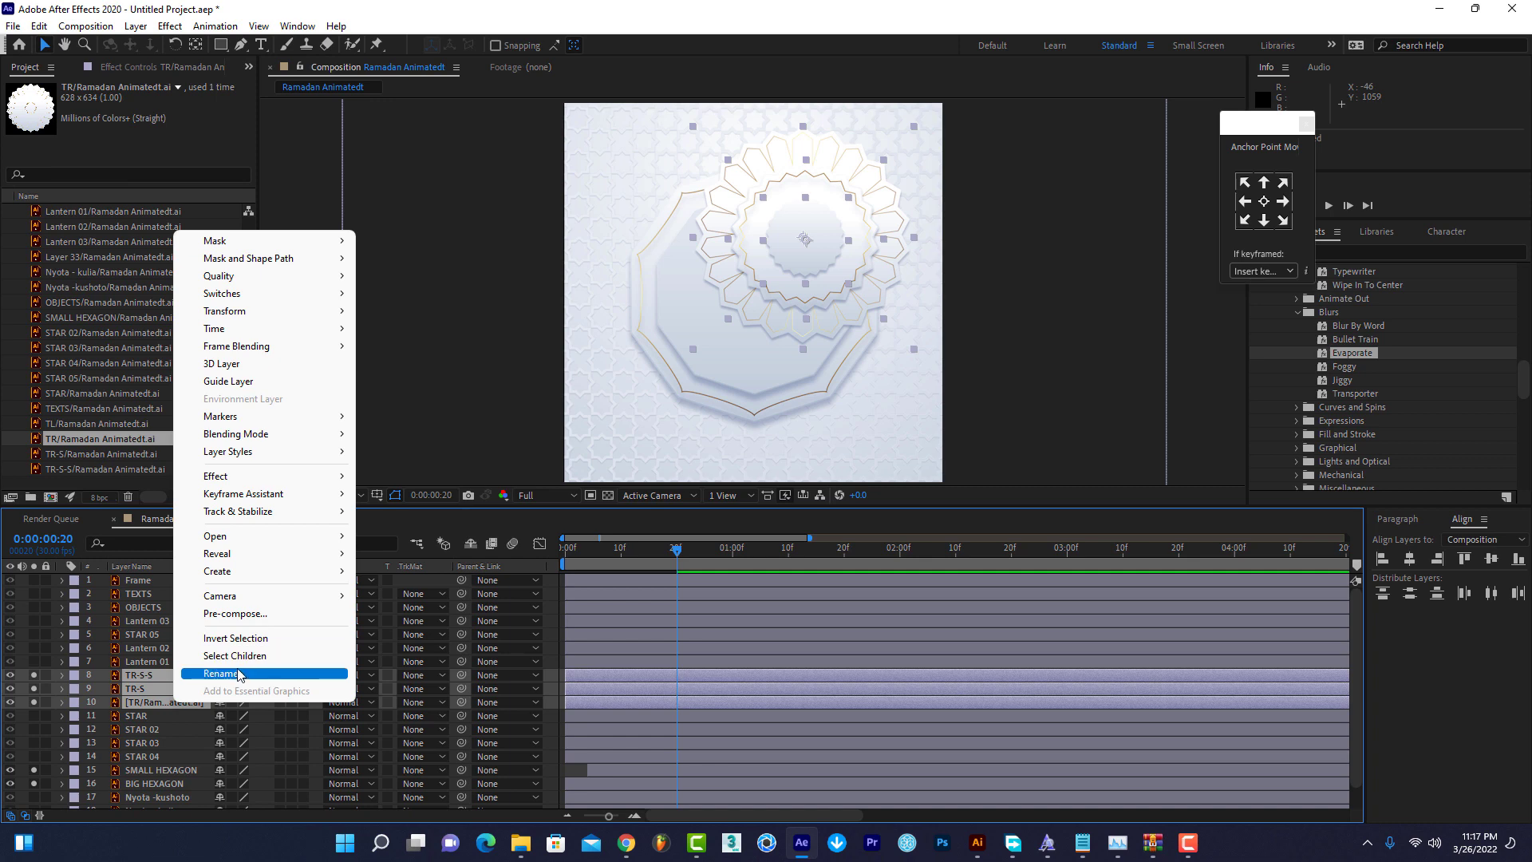
pyautogui.click(239, 613)
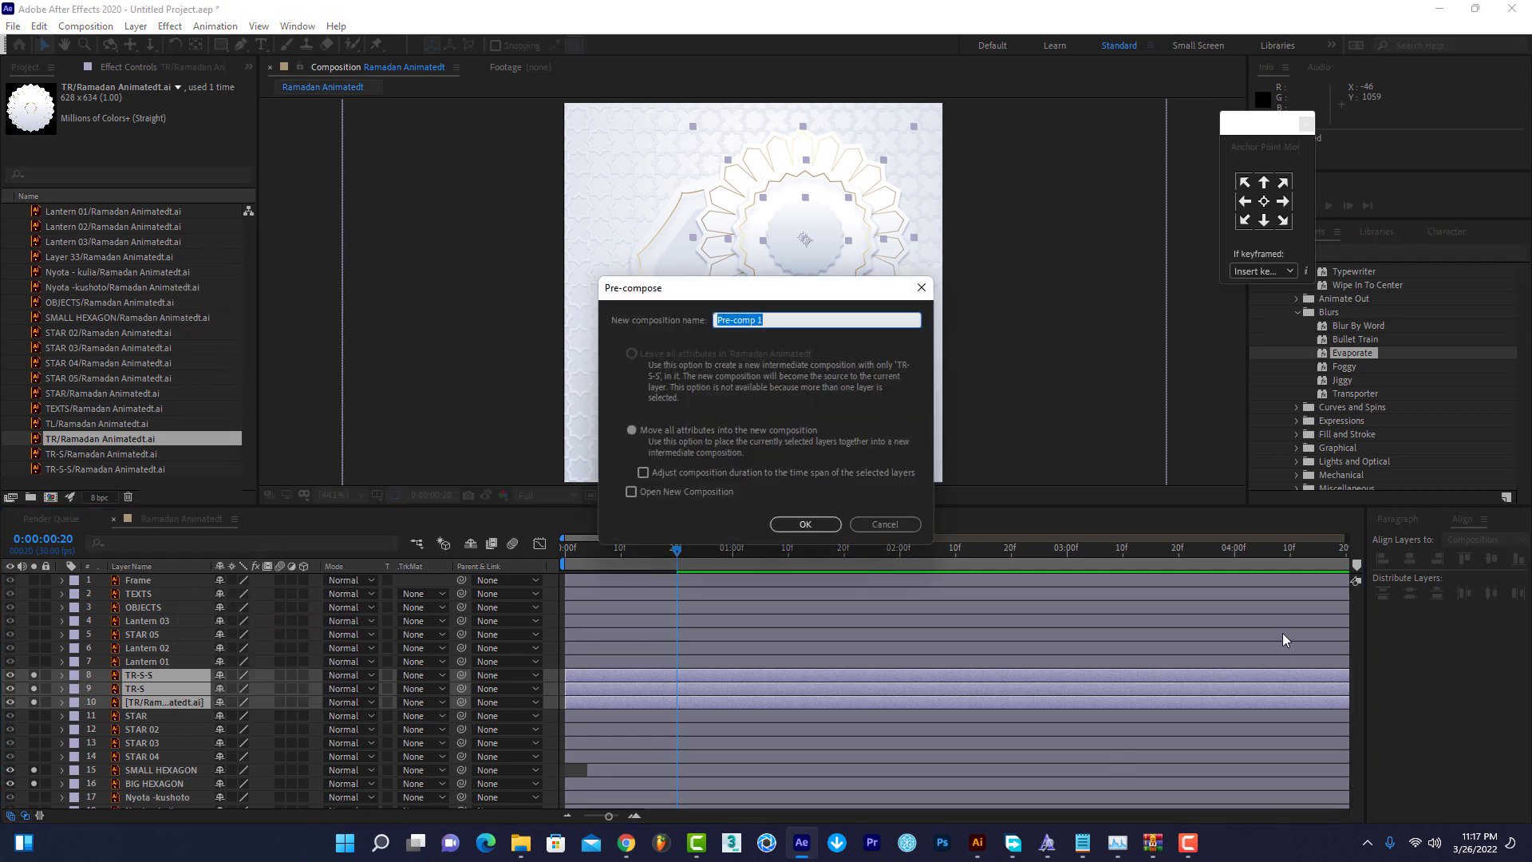
pyautogui.write('Duara-TR')
pyautogui.click(806, 524)
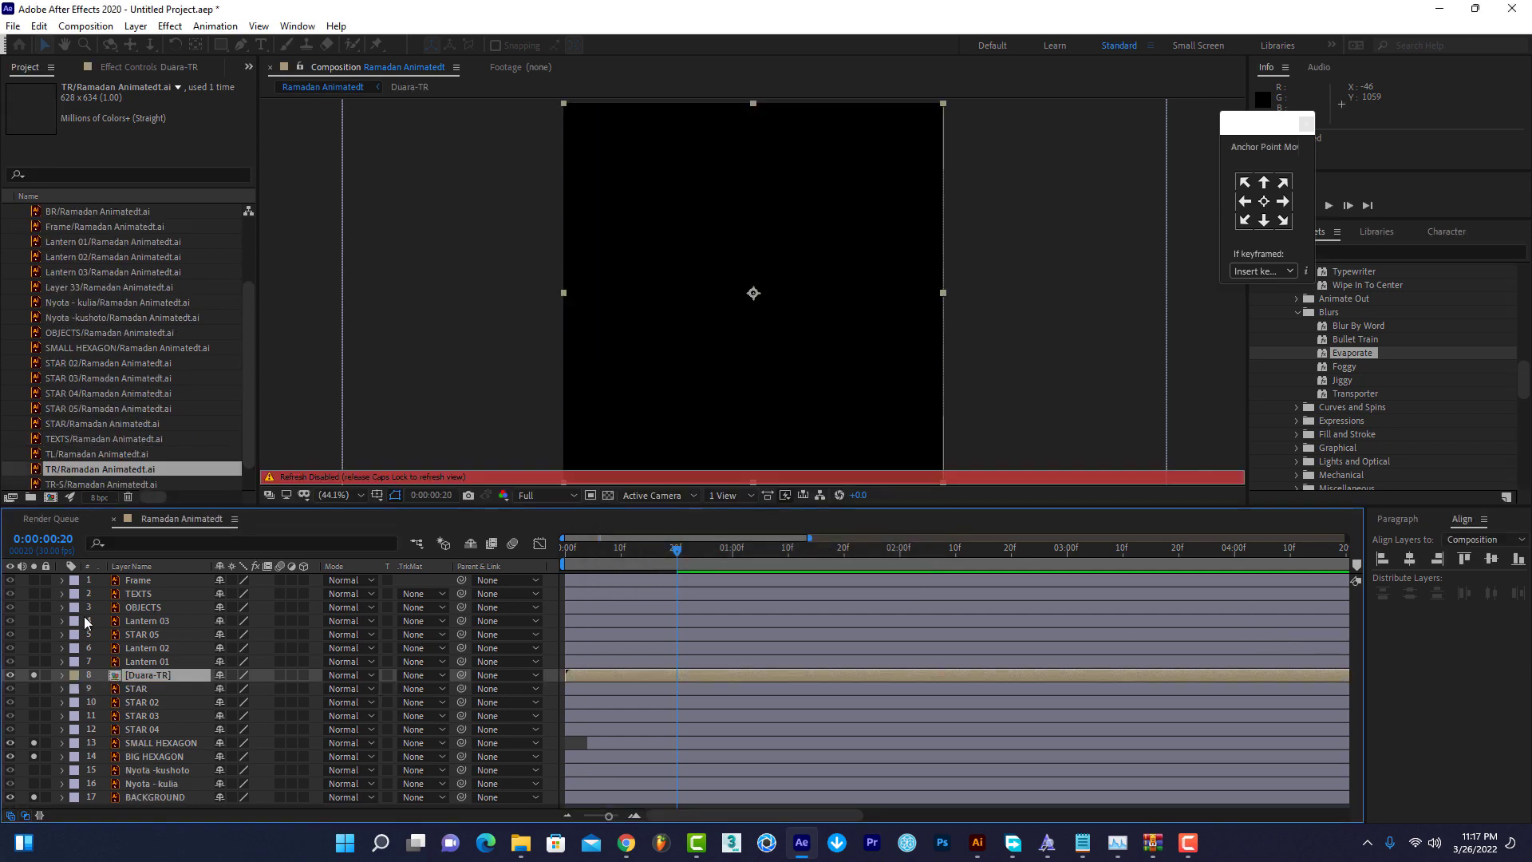
pyautogui.doubleClick(145, 678)
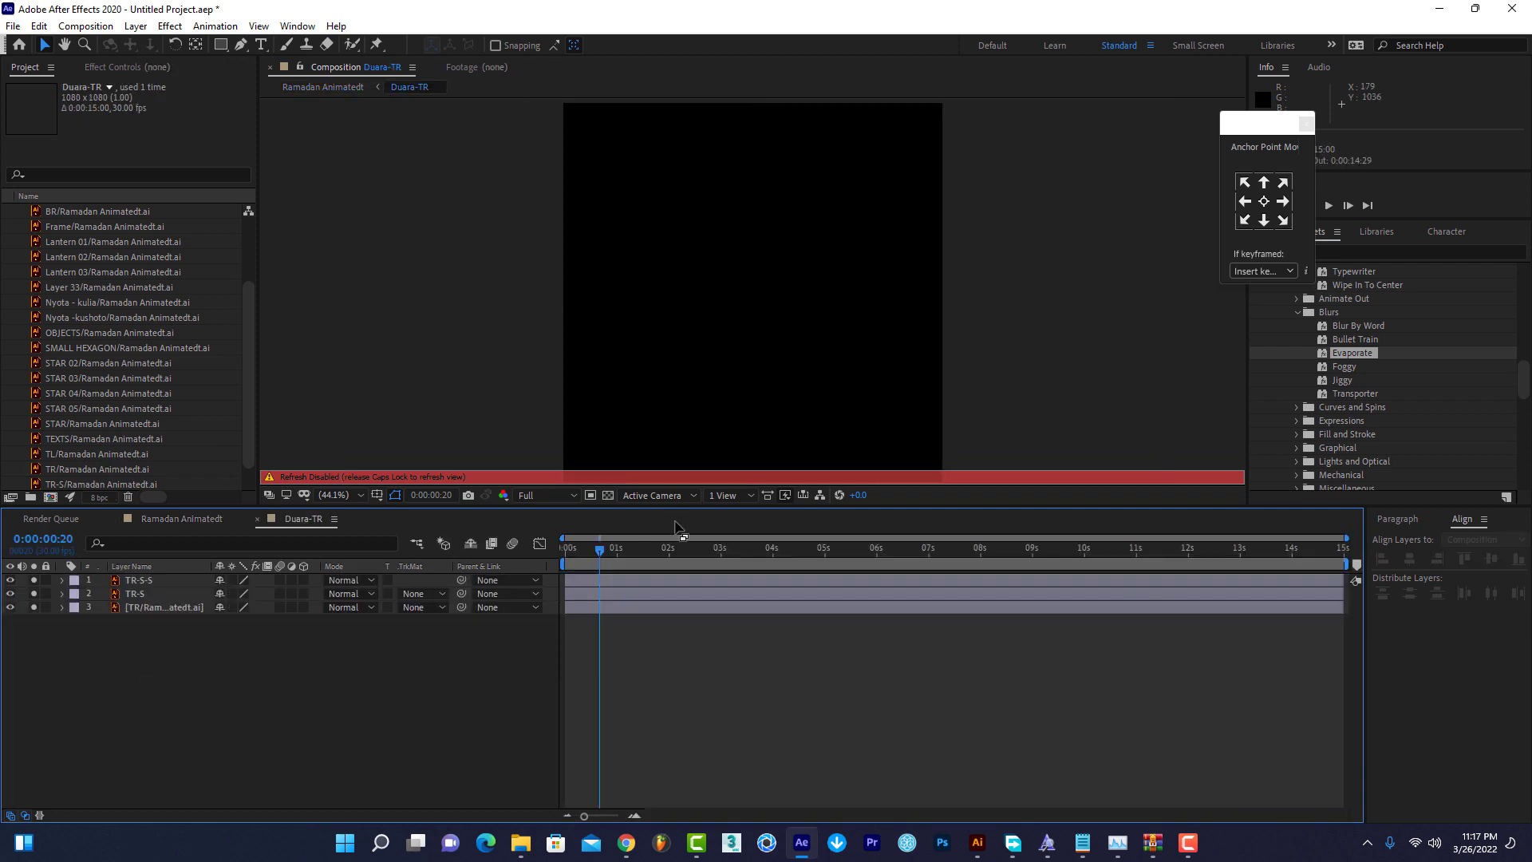
pyautogui.press('capslock')
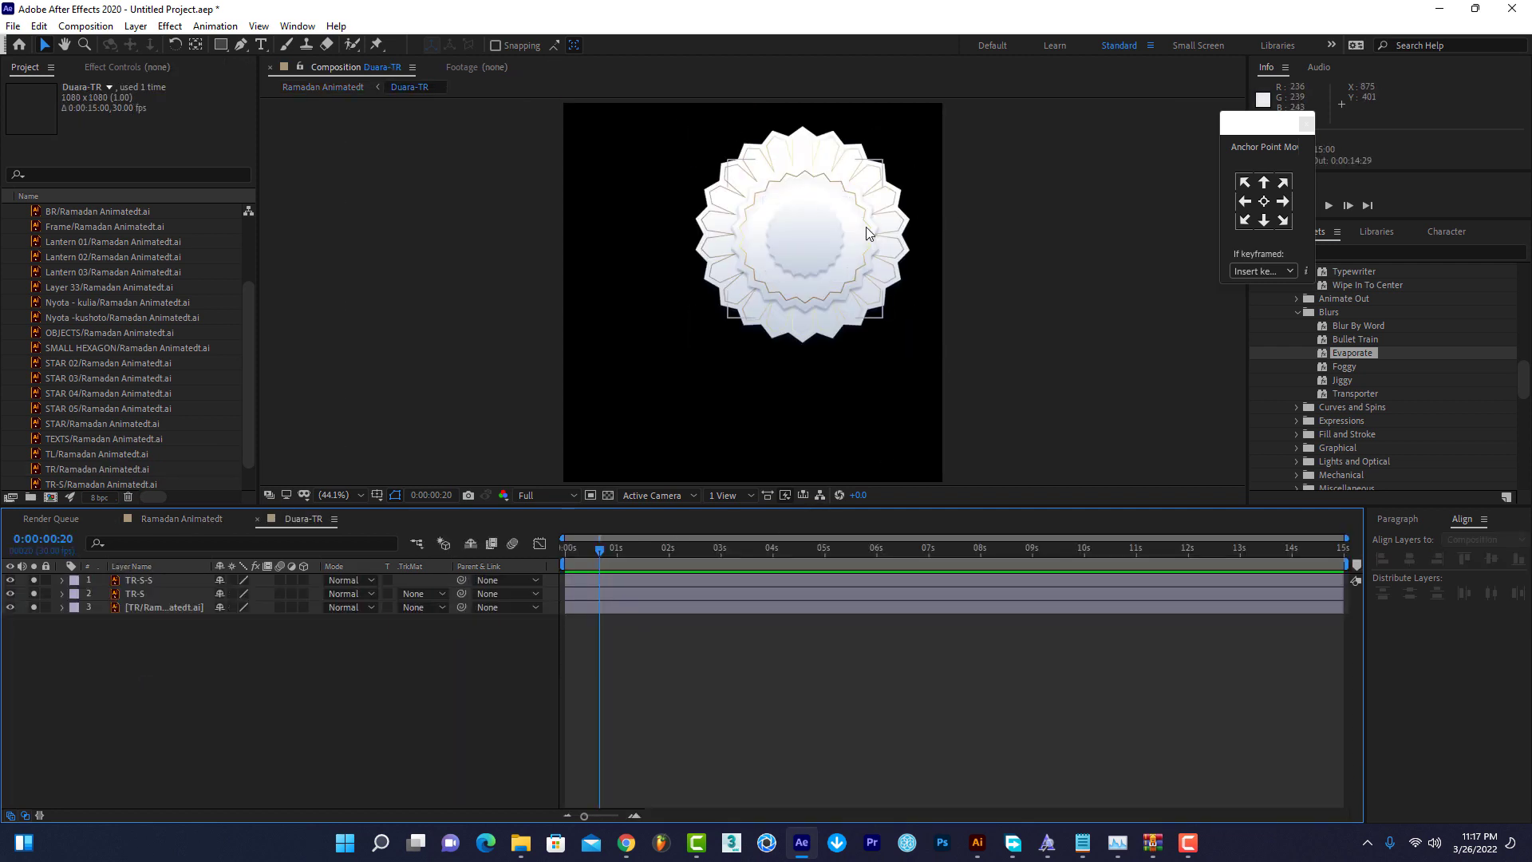
# Centre all three mandala layers horizontally and vertically in Duara-TR with the Align panel.
pyautogui.moveTo(194, 665); pyautogui.dragTo(145, 578)
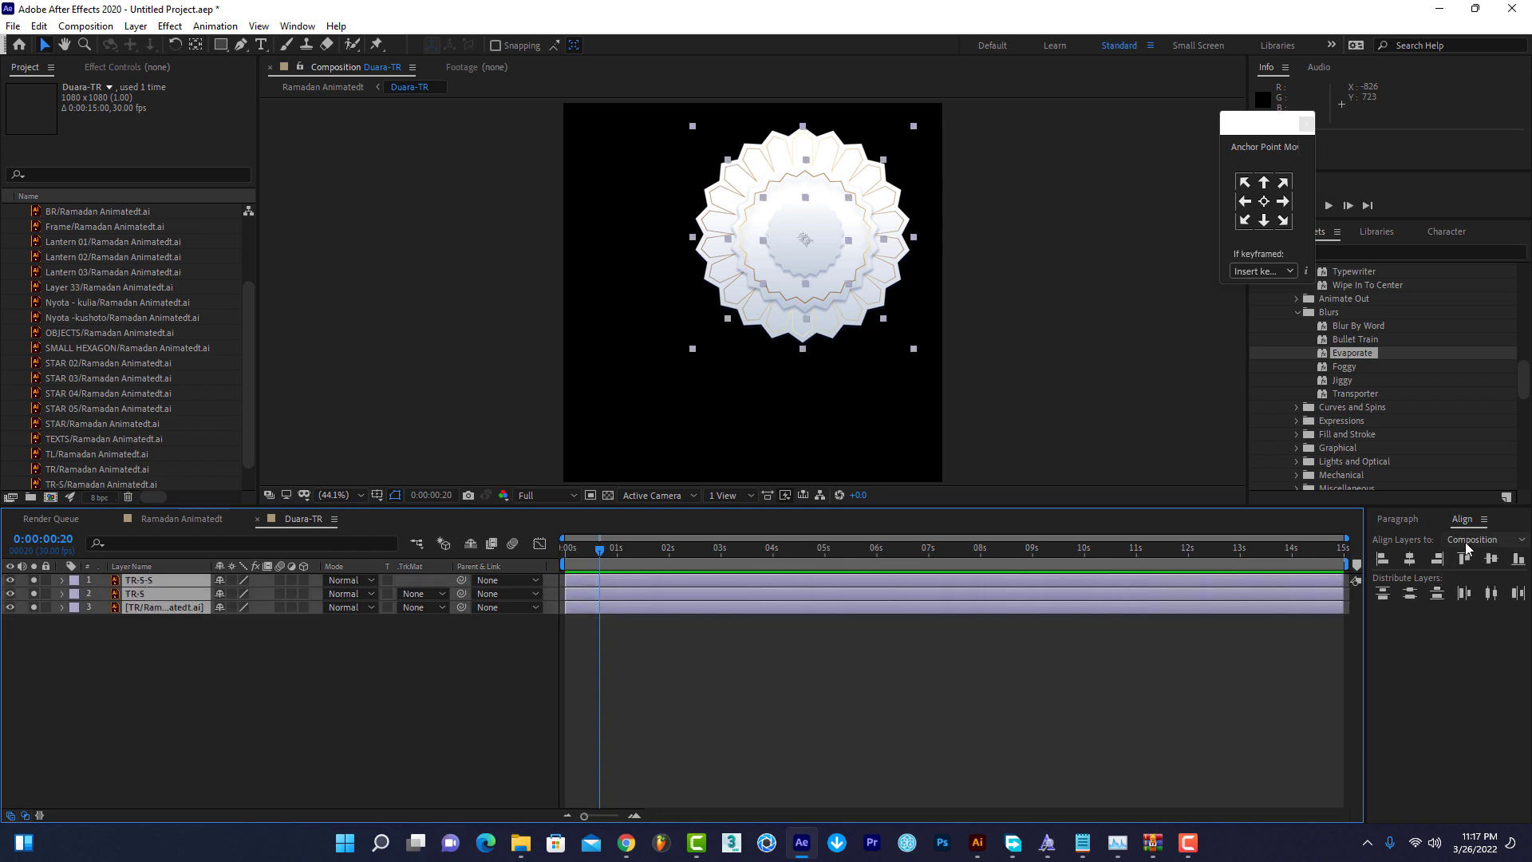
pyautogui.click(295, 28)
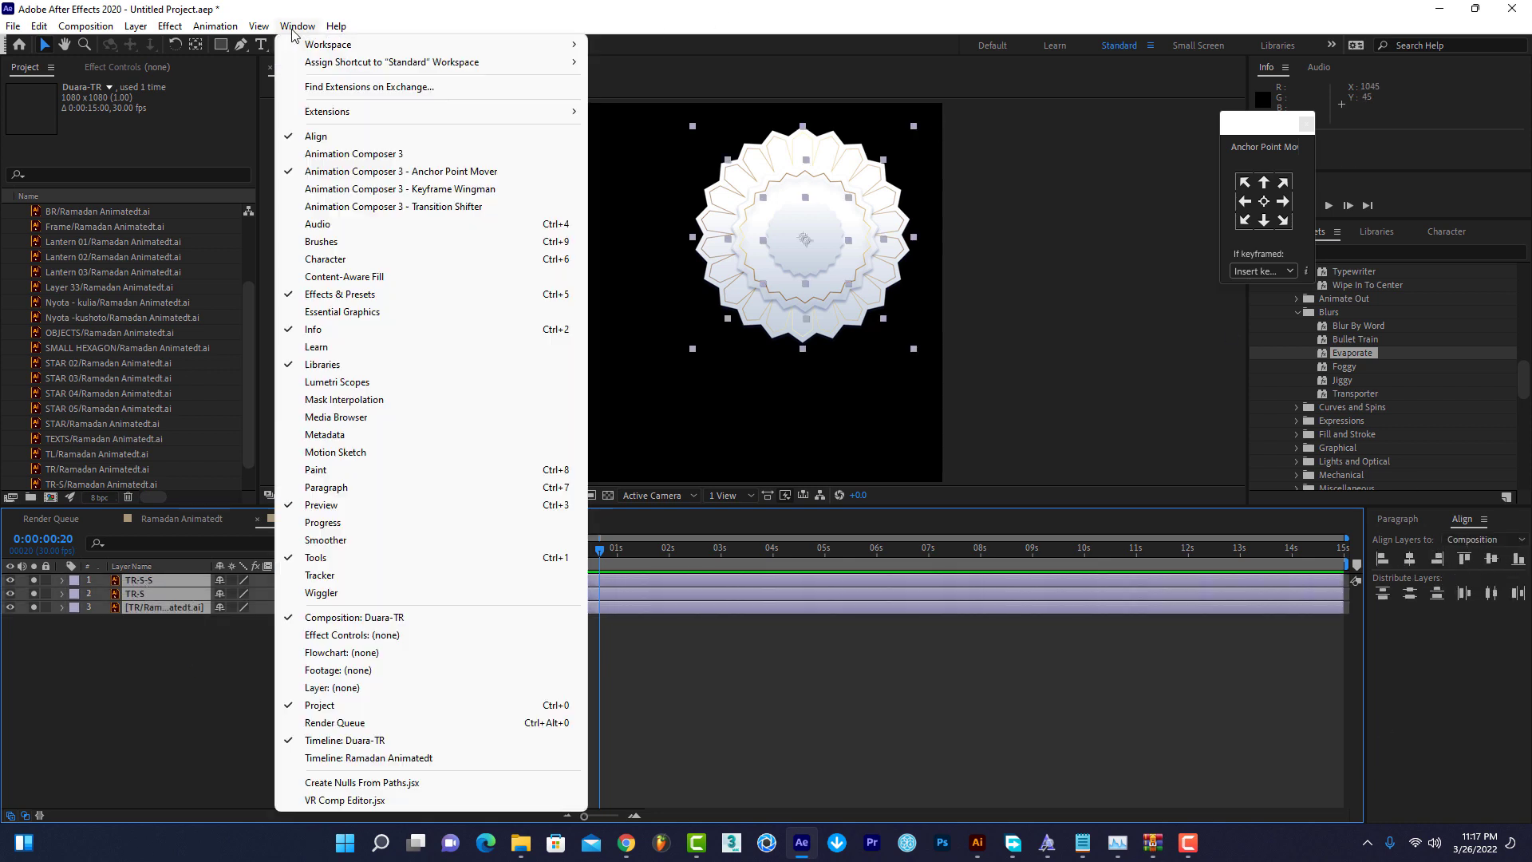
pyautogui.click(1431, 583)
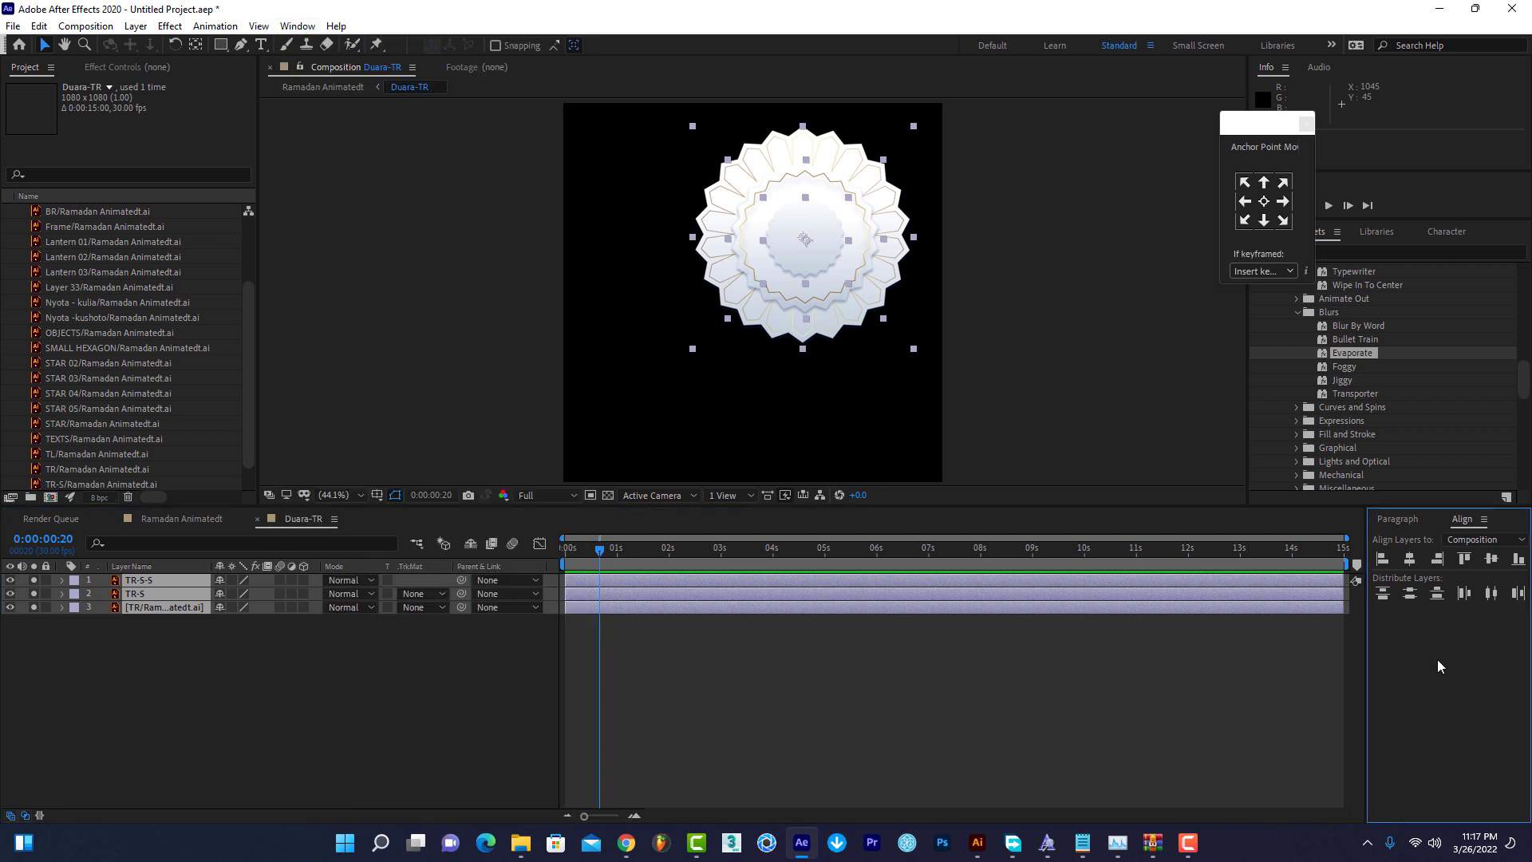
pyautogui.click(1418, 561)
pyautogui.click(1491, 559)
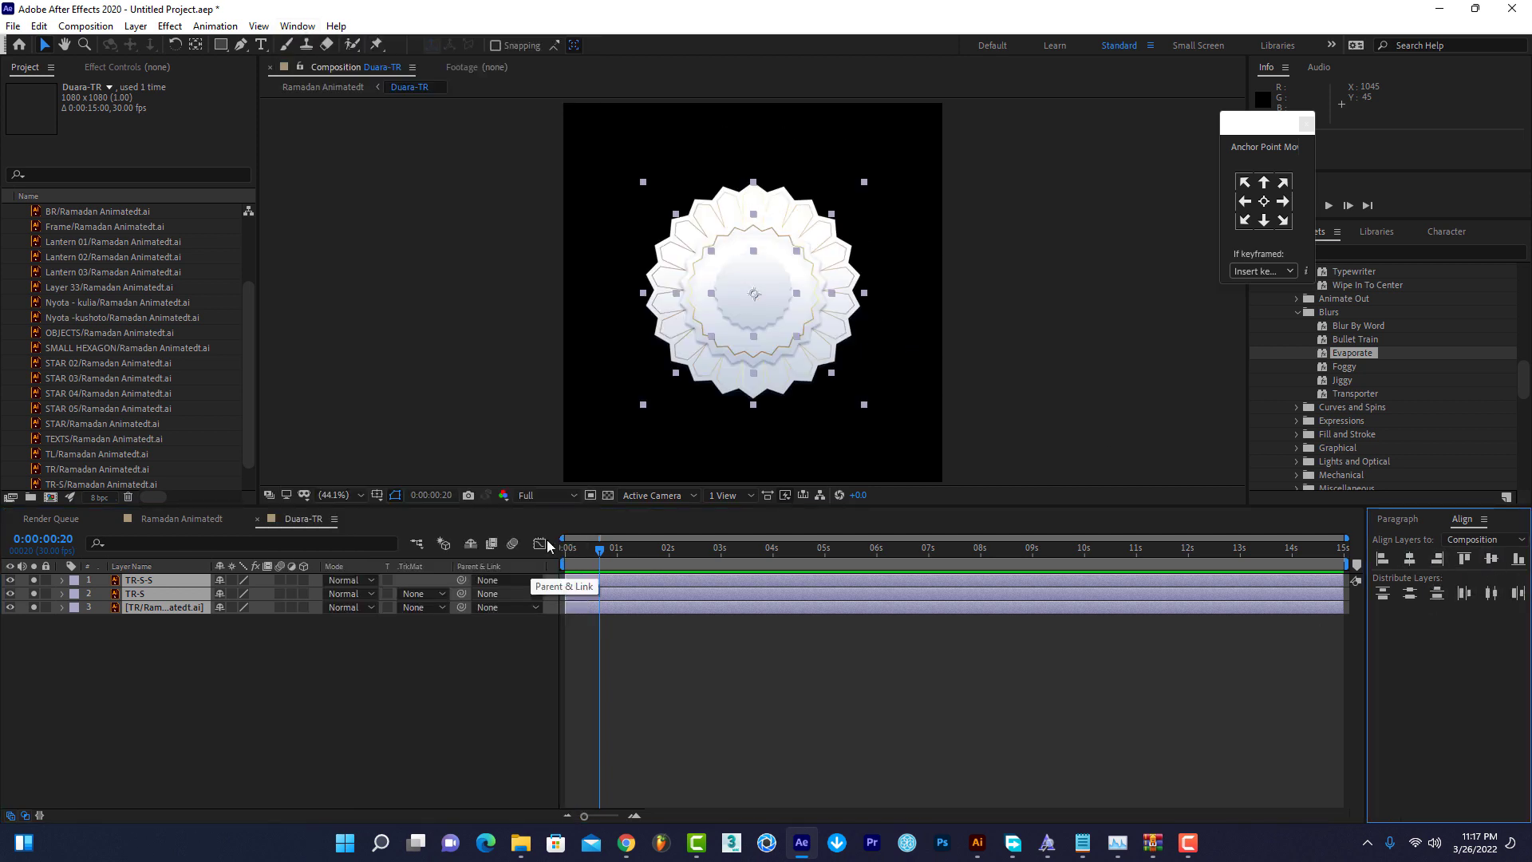
pyautogui.click(1269, 202)
pyautogui.click(388, 690)
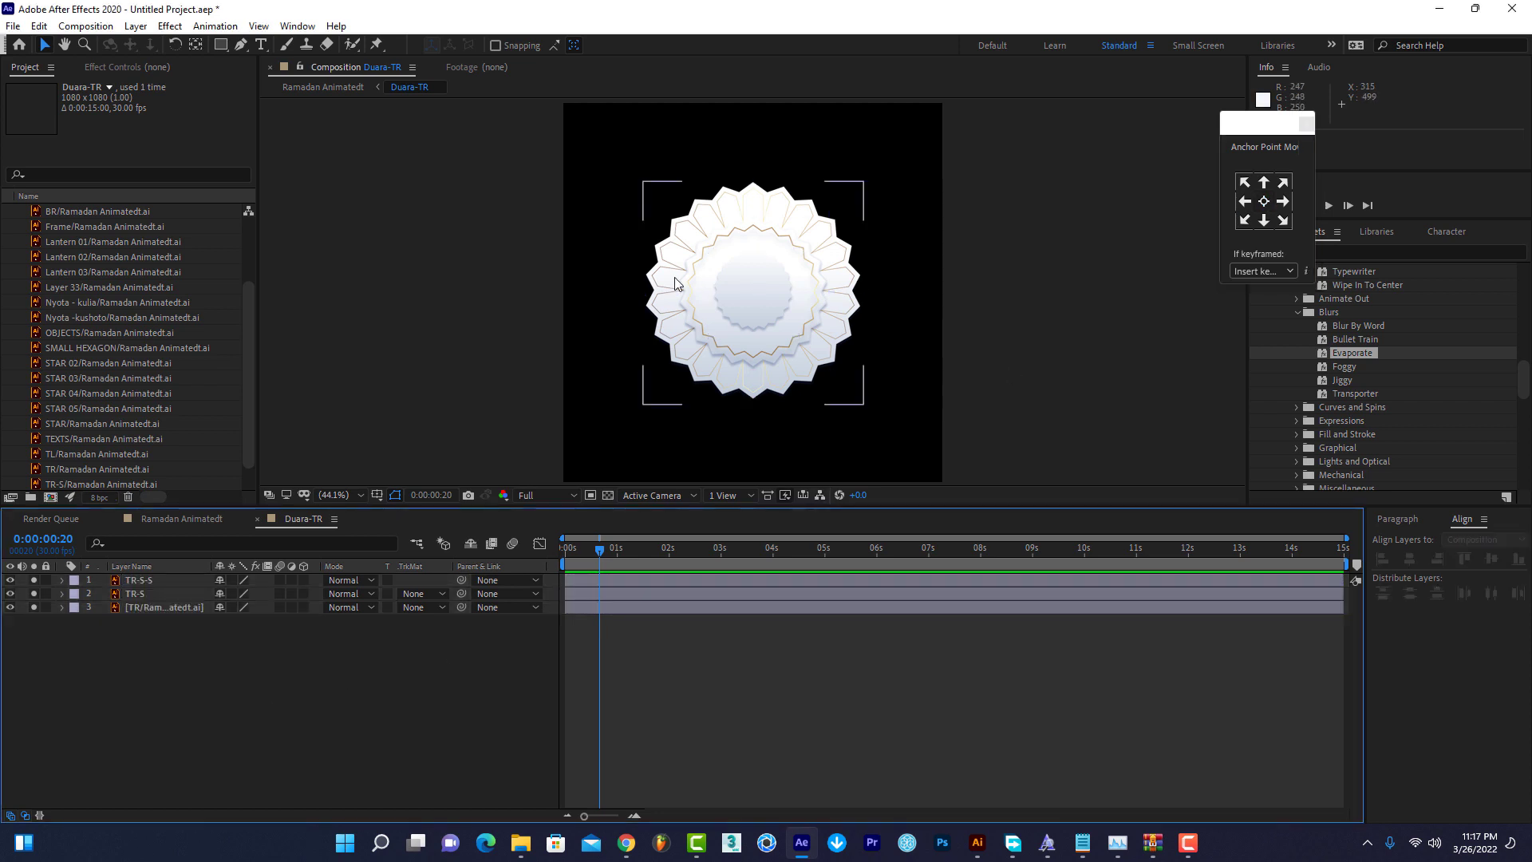
pyautogui.click(156, 611)
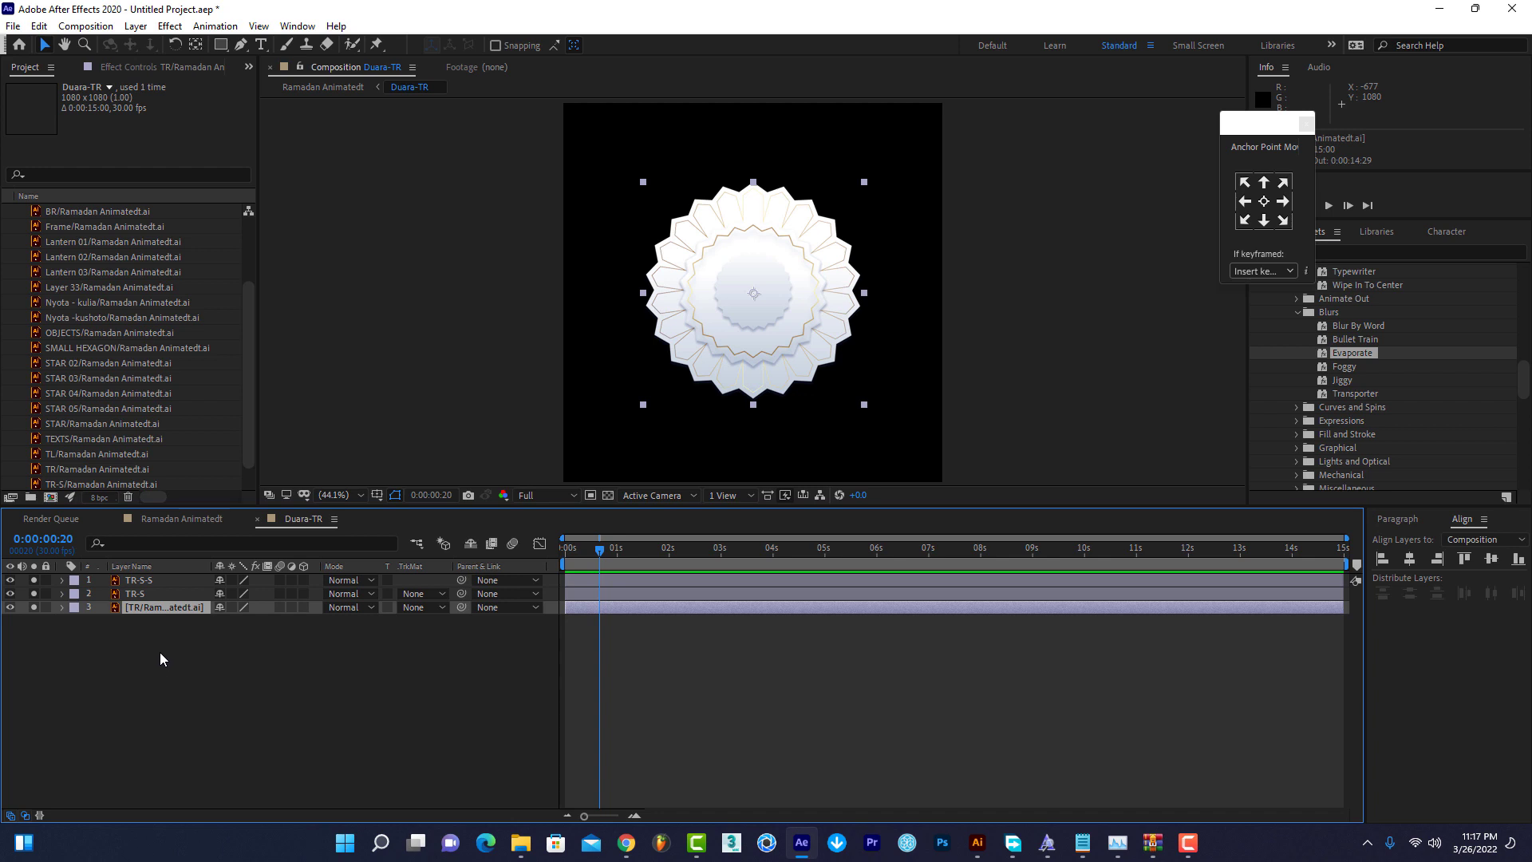
# Reveal the bottom mandala's Rotation, test-rotate it to about 102°, and undo back to zero.
pyautogui.press('r')
pyautogui.moveTo(232, 621)
pyautogui.mouseDown()
pyautogui.moveTo(320, 617)
pyautogui.moveTo(296, 615)
pyautogui.mouseUp()
pyautogui.hotkey('ctrl', 'z')
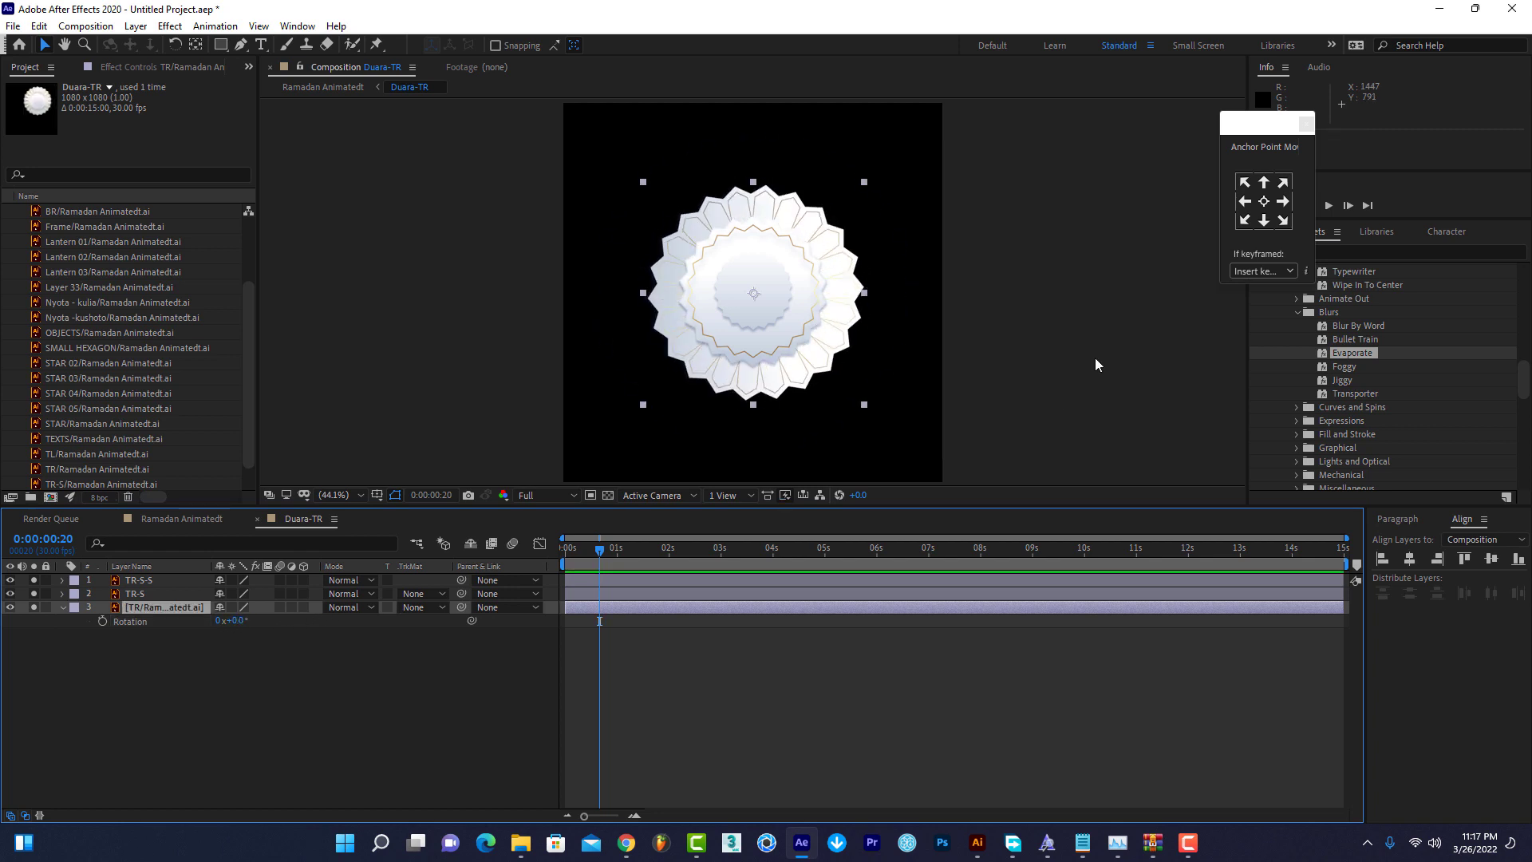
# Give the bottom mandala's Rotation the expression time*20, then show TR-S's Rotation property.
pyautogui.keyDown('alt'); pyautogui.click(103, 621); pyautogui.keyUp('alt')
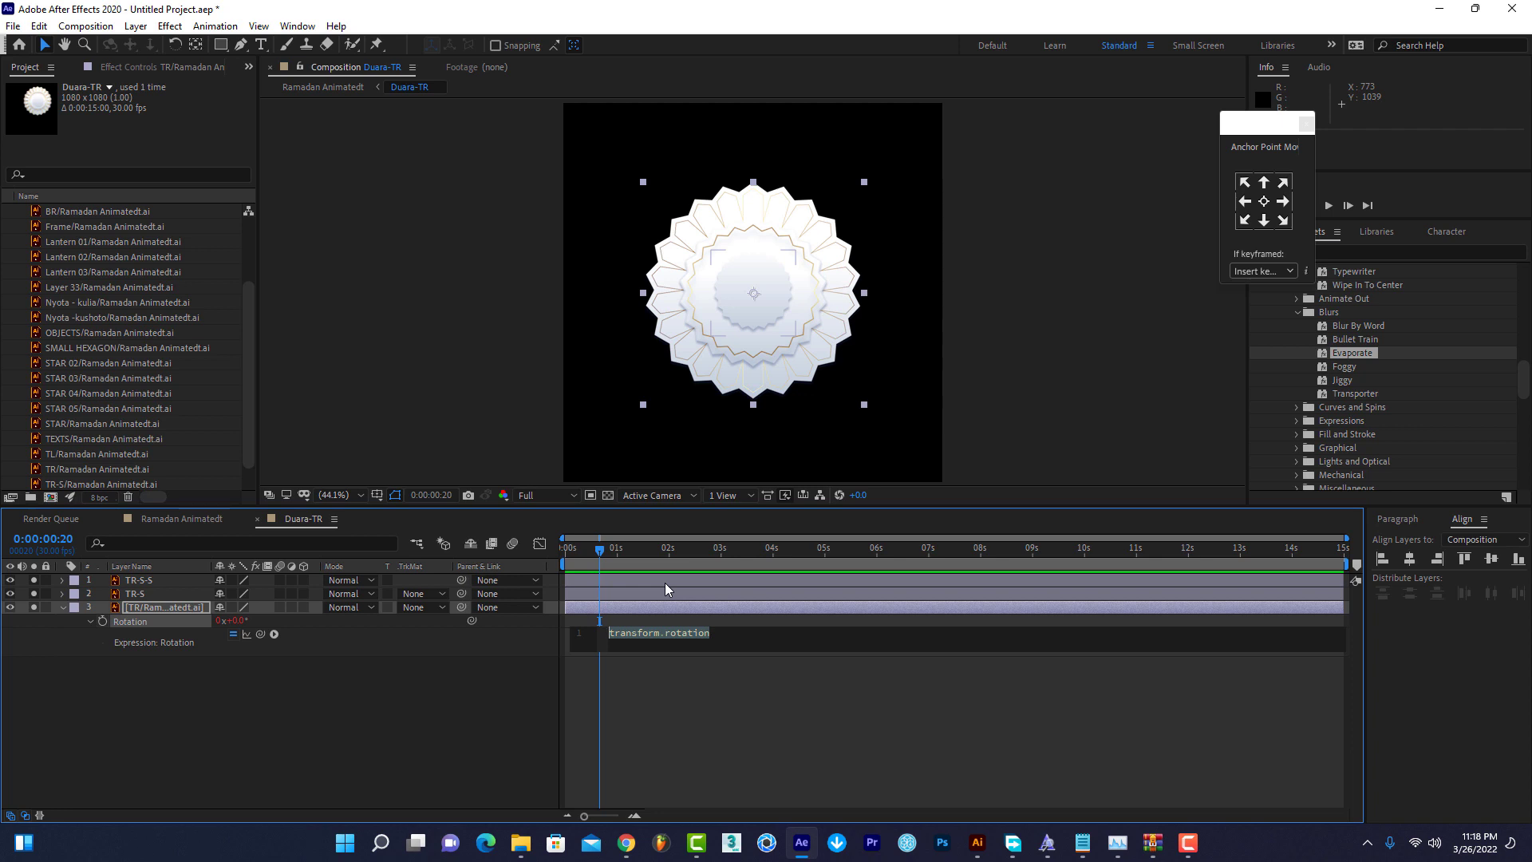
pyautogui.write('time')
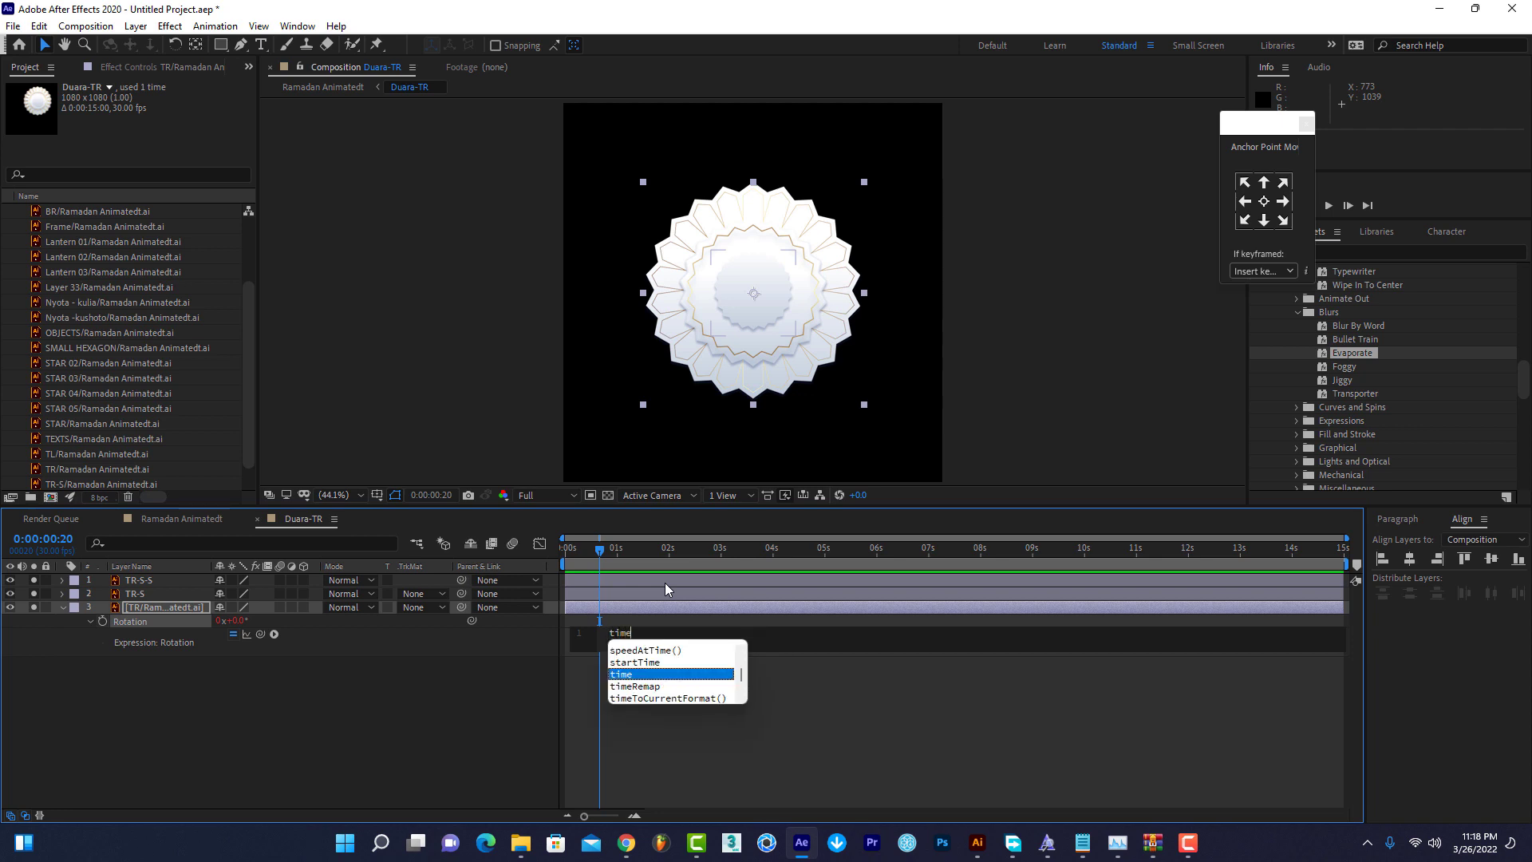
pyautogui.write('*')
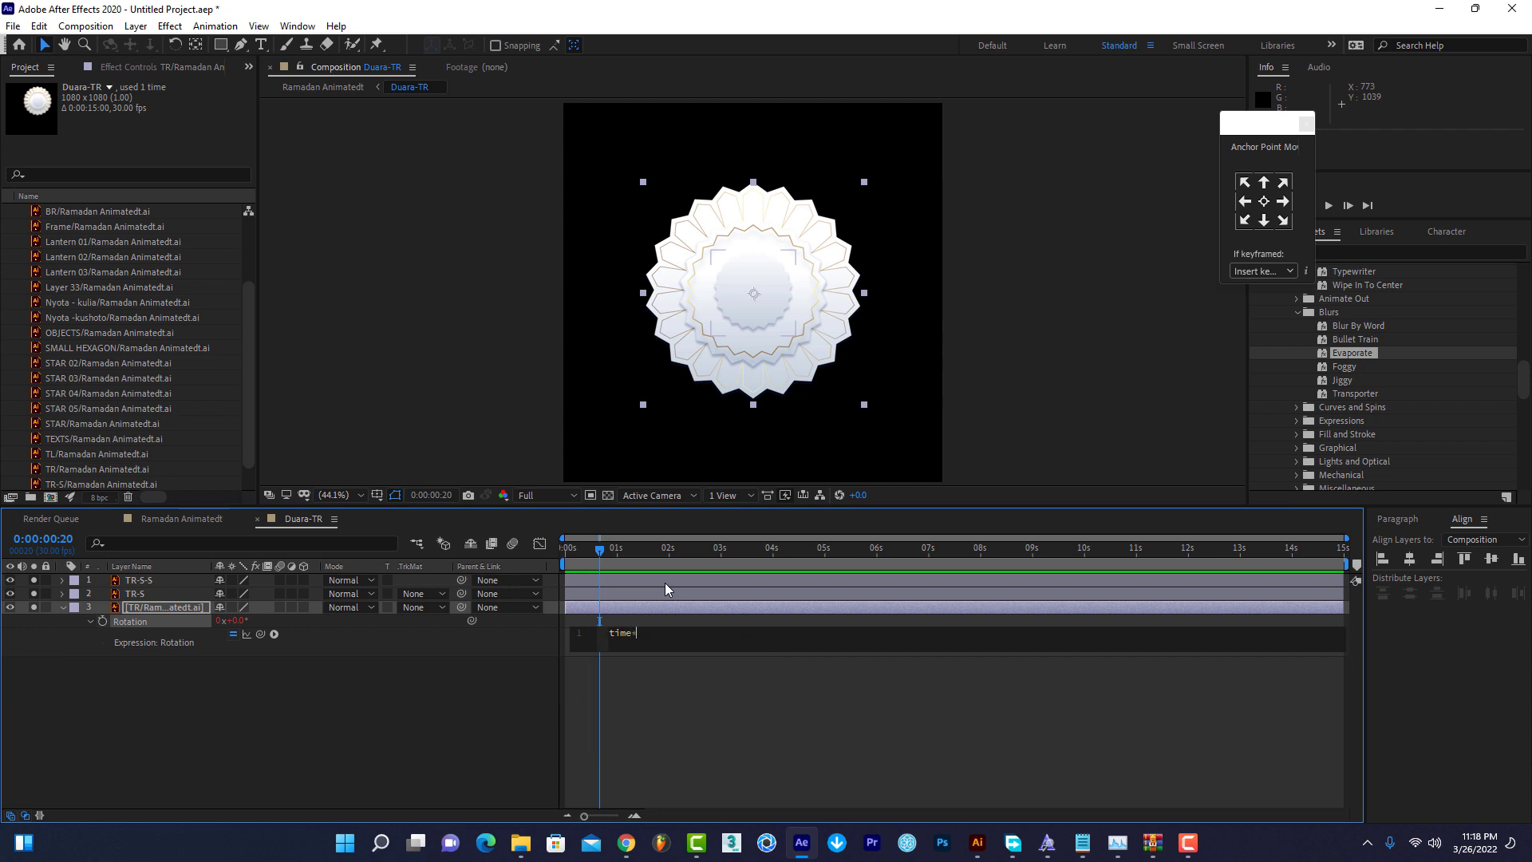
pyautogui.click(648, 686)
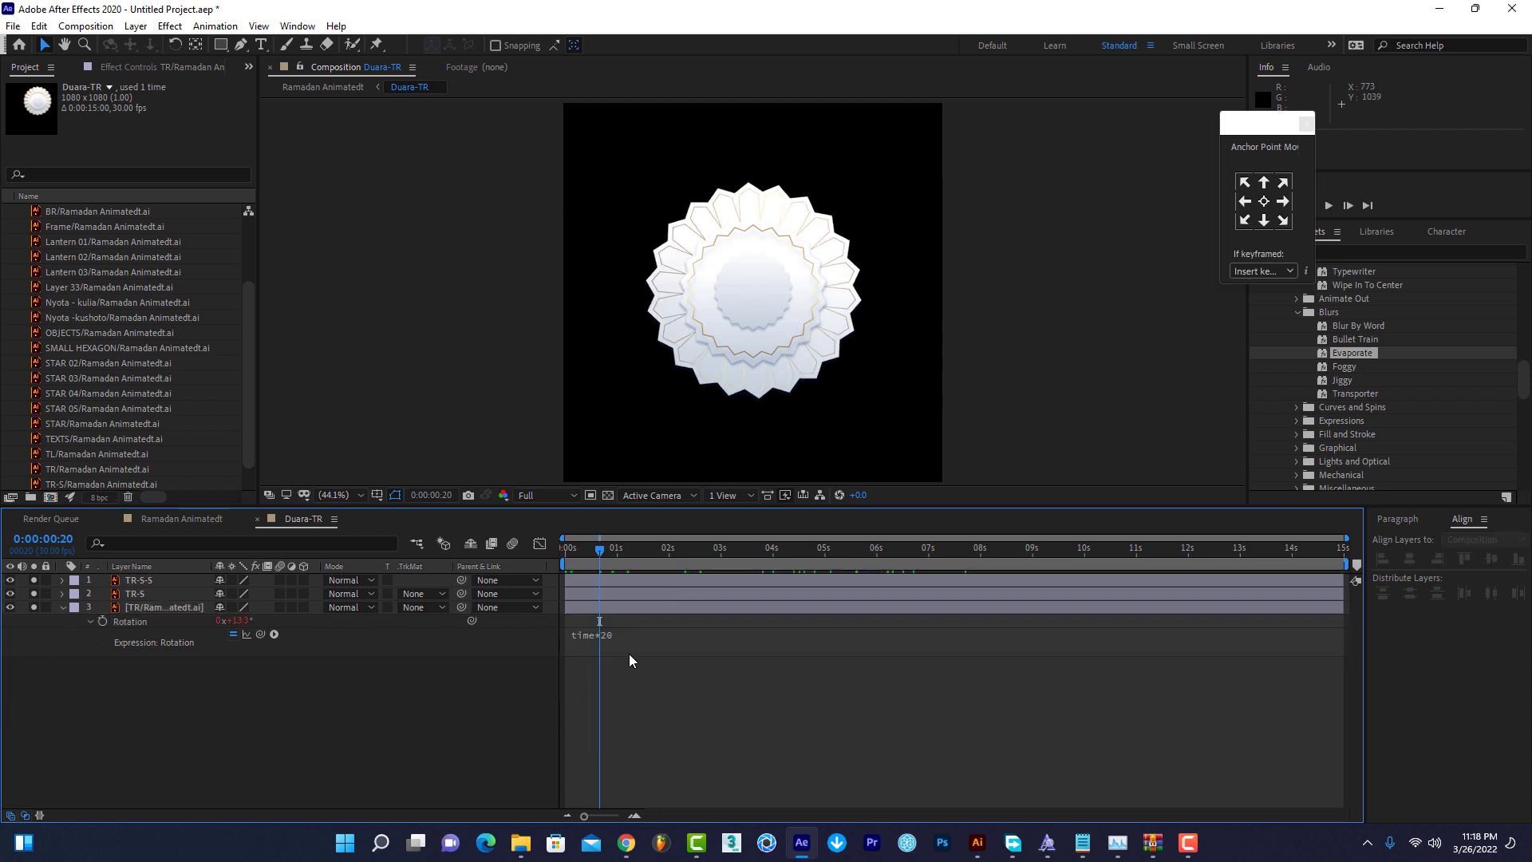
pyautogui.moveTo(605, 551); pyautogui.dragTo(566, 551)
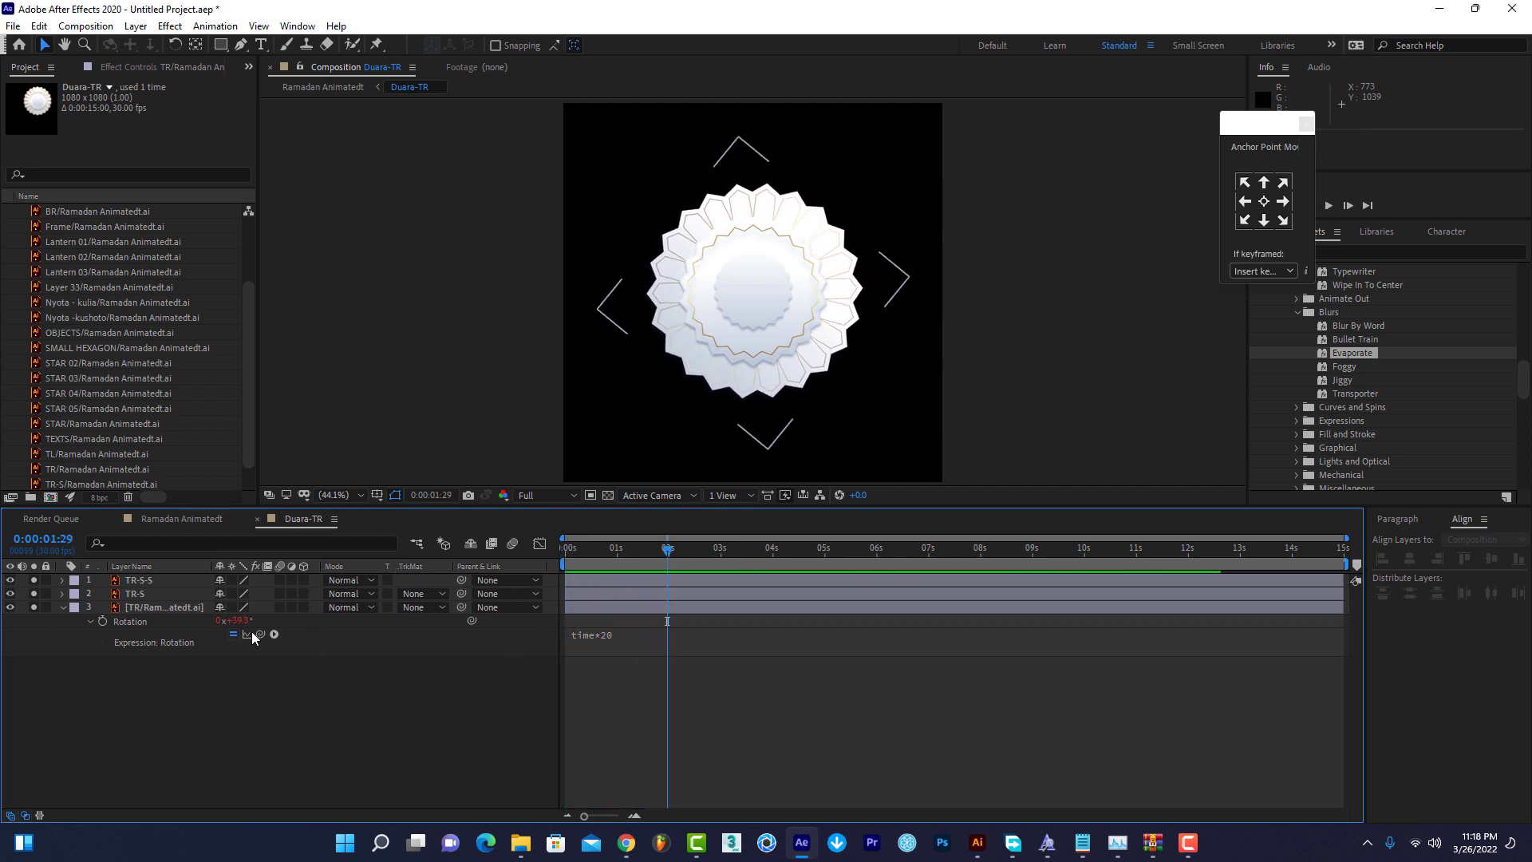
pyautogui.click(155, 596)
pyautogui.press('r')
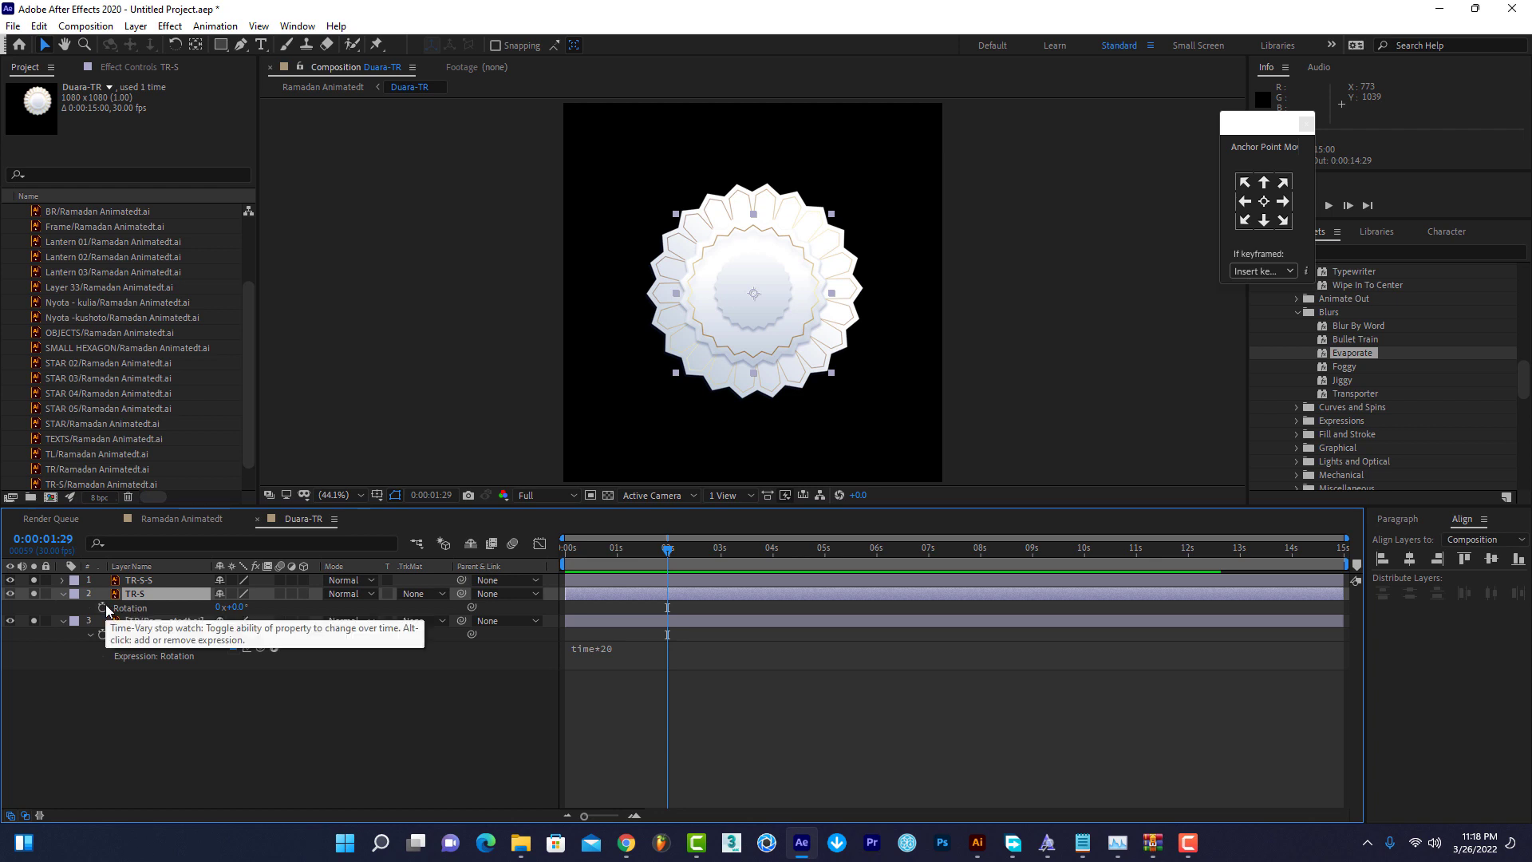
# Add a time*-20 expression to TR-S's Rotation and preview the spin from the start.
pyautogui.keyDown('alt'); pyautogui.click(106, 604); pyautogui.keyUp('alt')
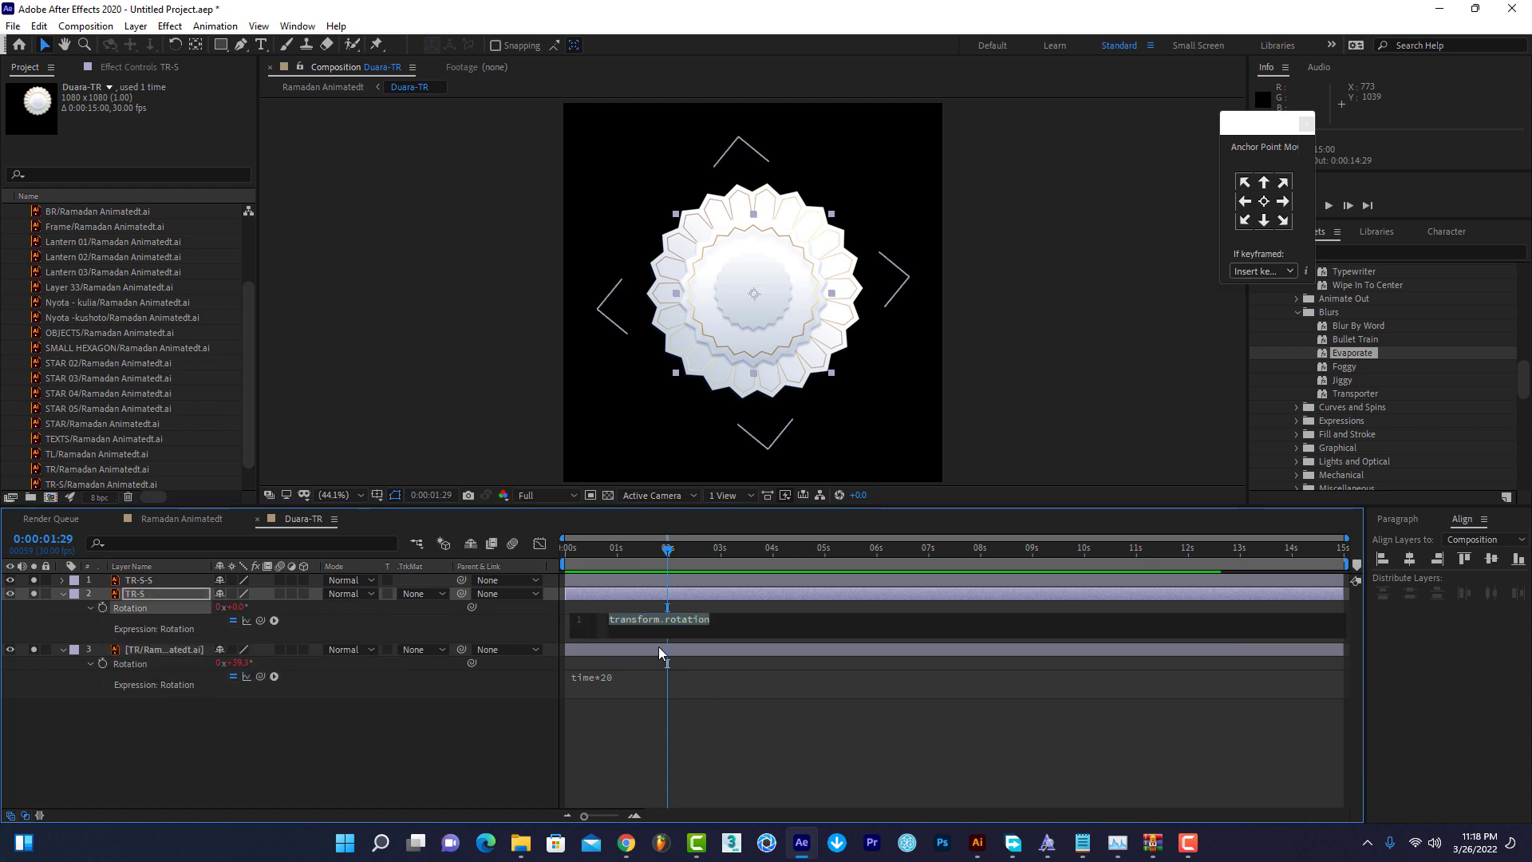
pyautogui.write('tim')
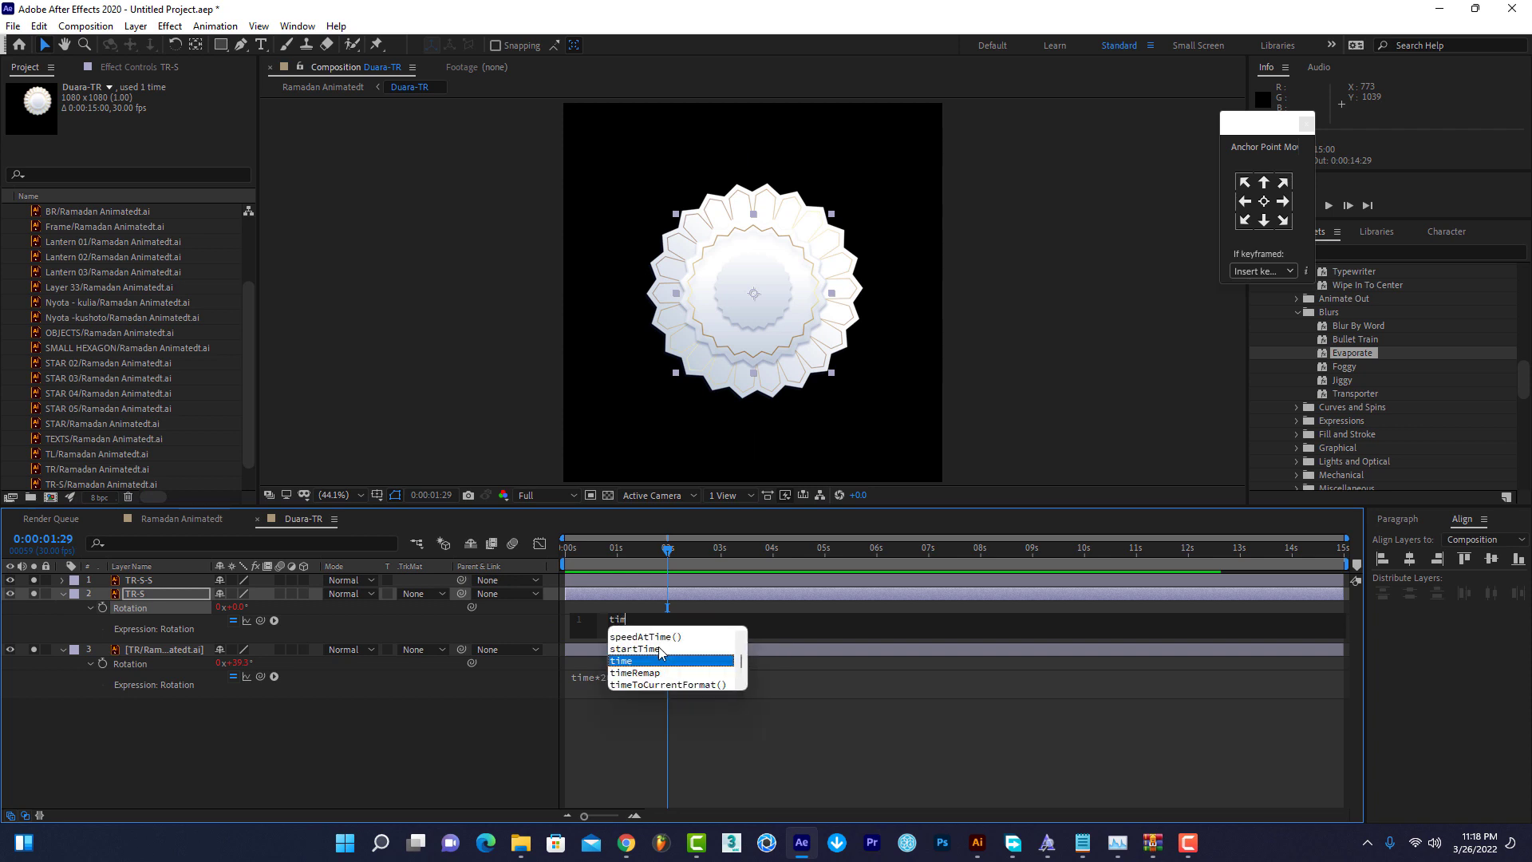
pyautogui.write('e*')
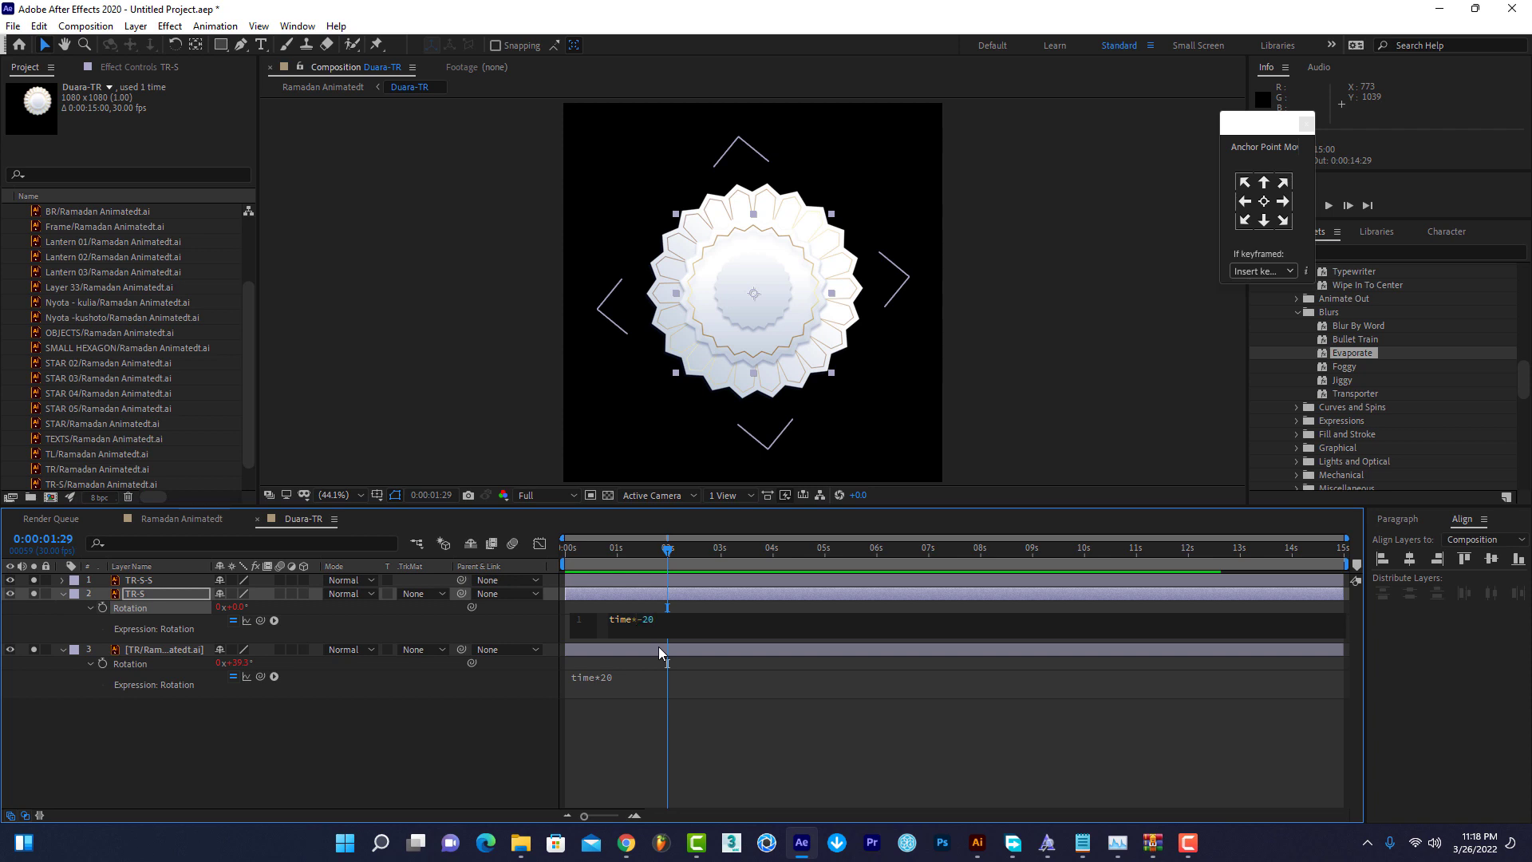
pyautogui.click(697, 726)
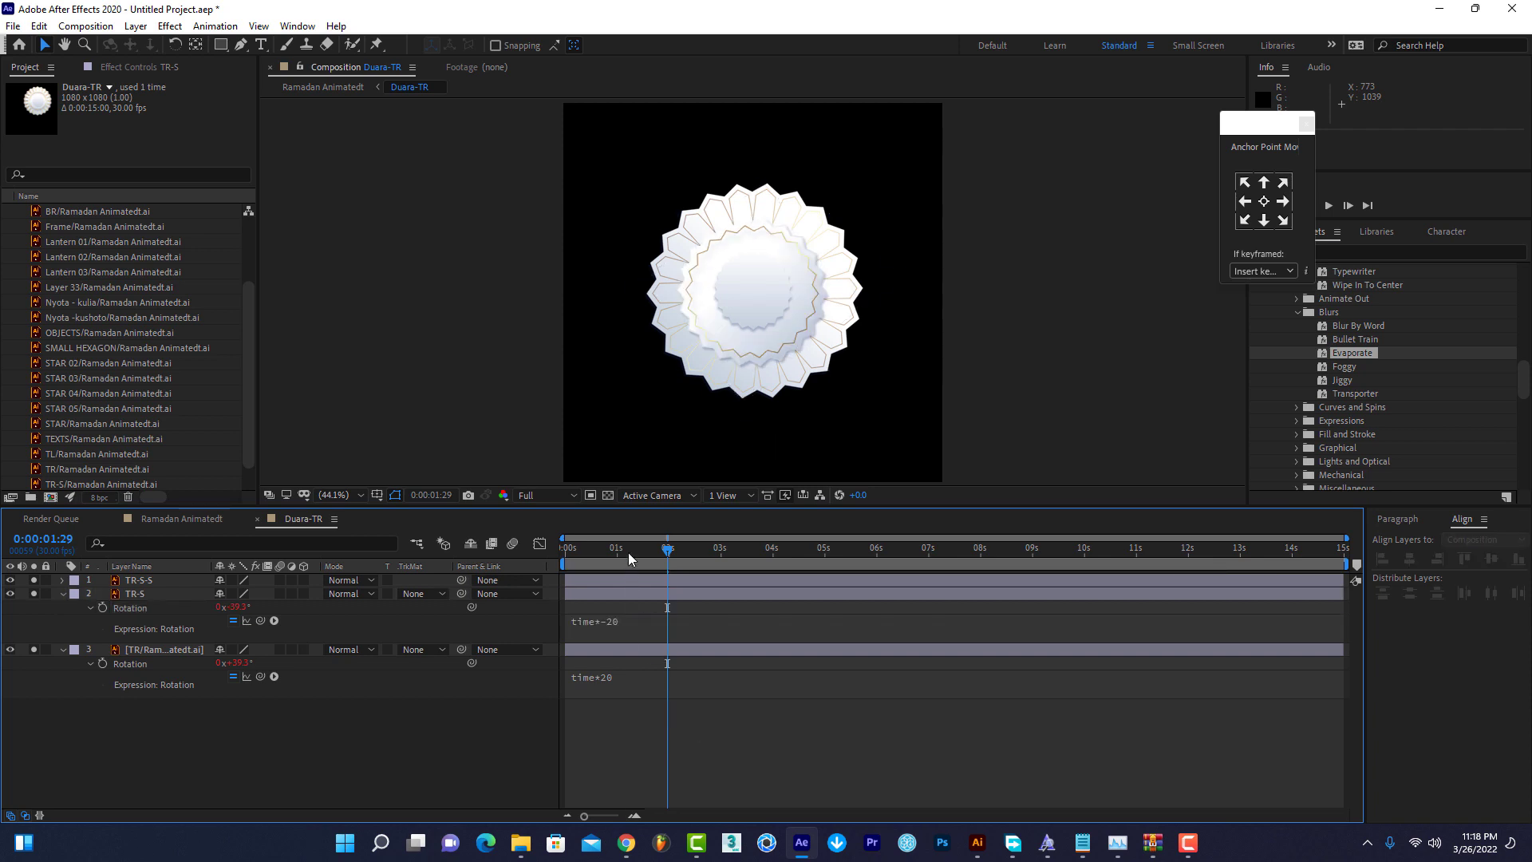
pyautogui.press('Home')
pyautogui.press('space')
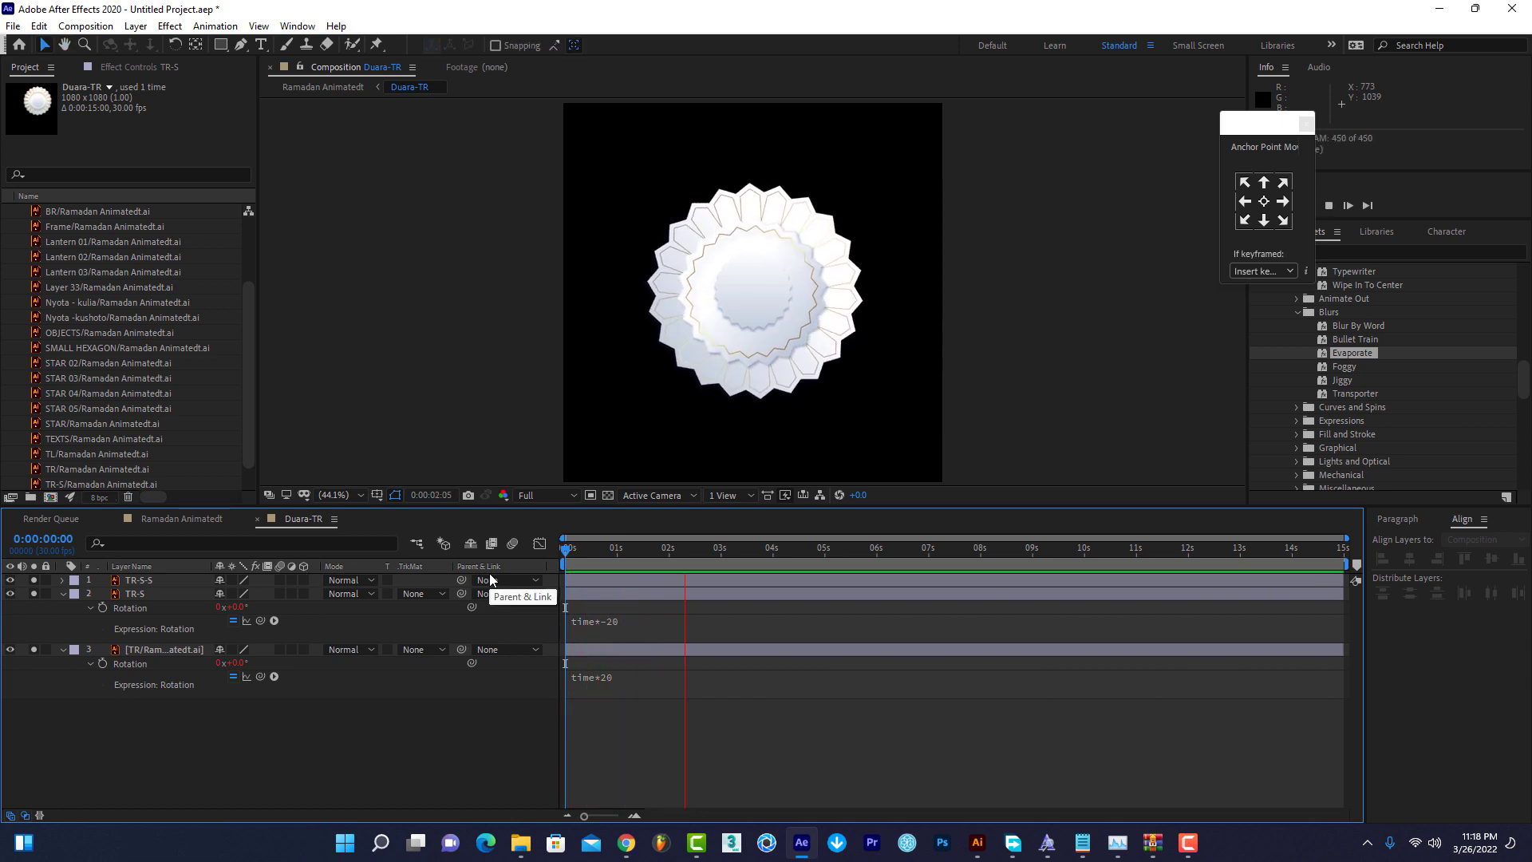
# Give TR-S-S's Rotation the expression time*25.
pyautogui.click(592, 580)
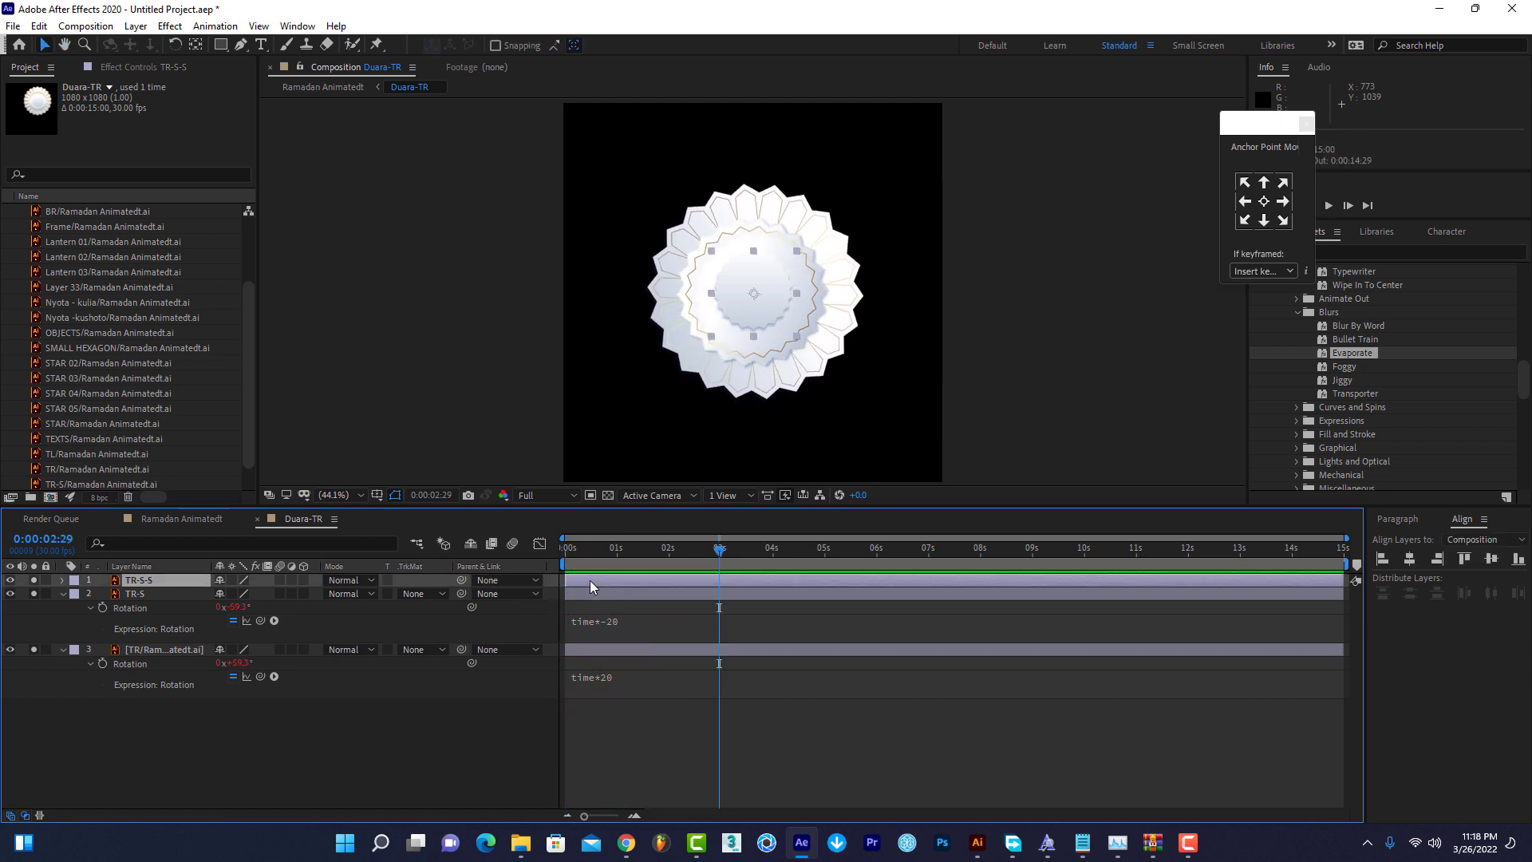
pyautogui.press('r')
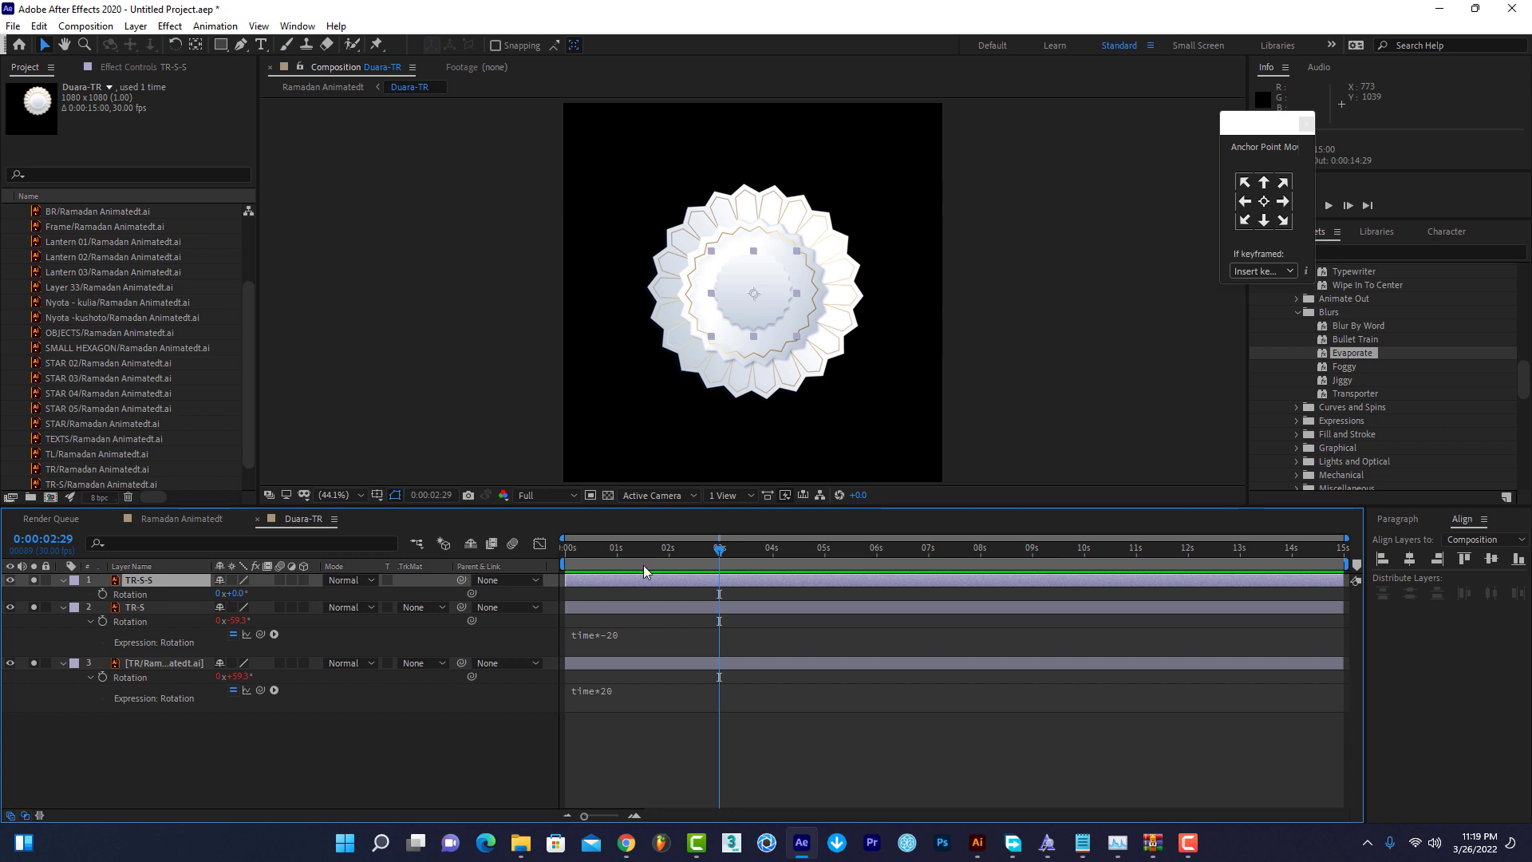
pyautogui.press('Home')
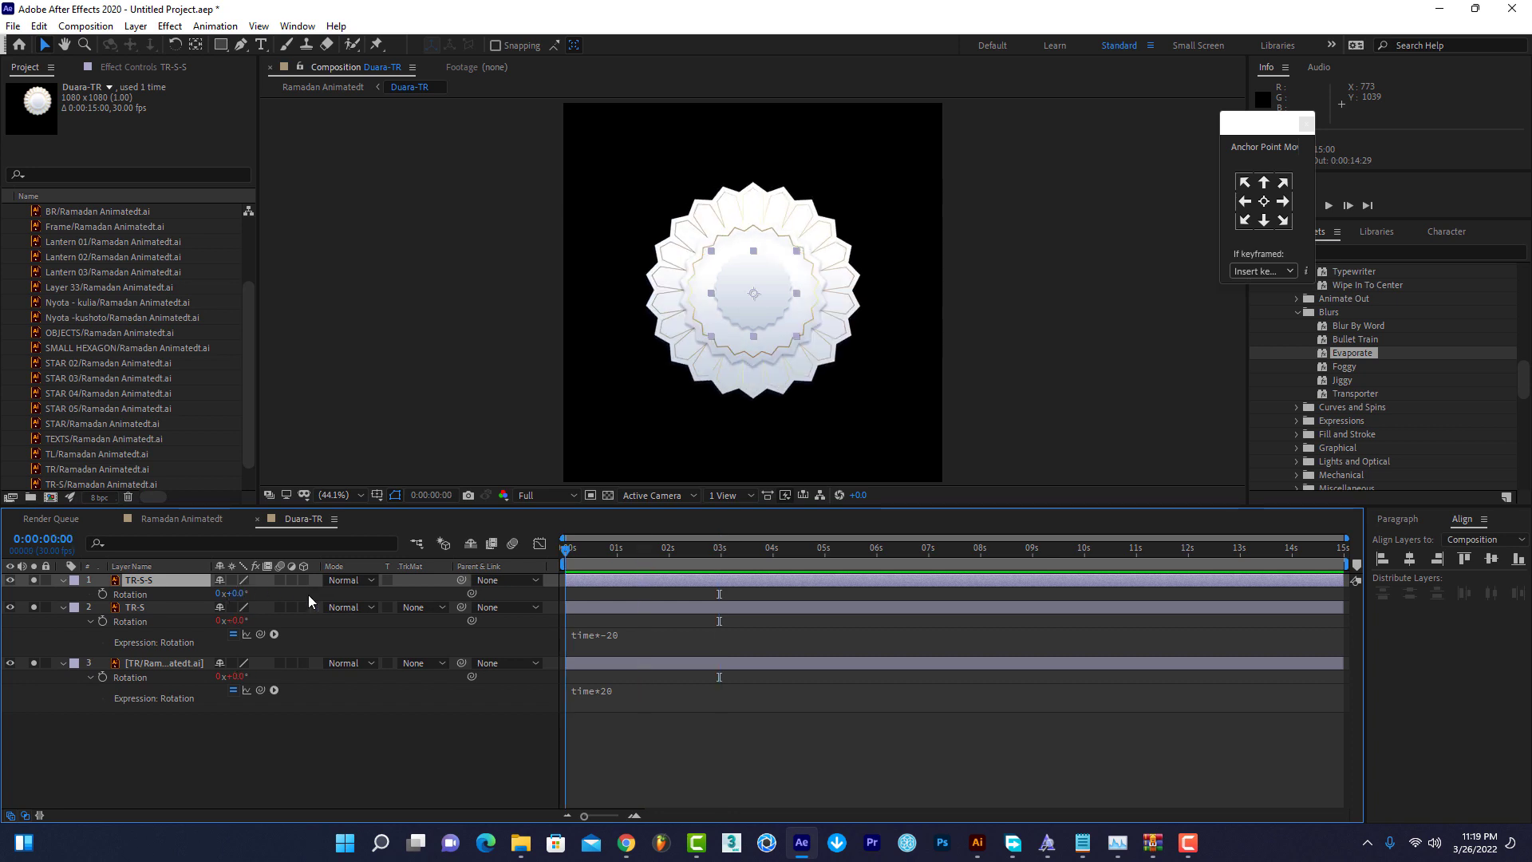
pyautogui.keyDown('alt'); pyautogui.click(103, 595); pyautogui.keyUp('alt')
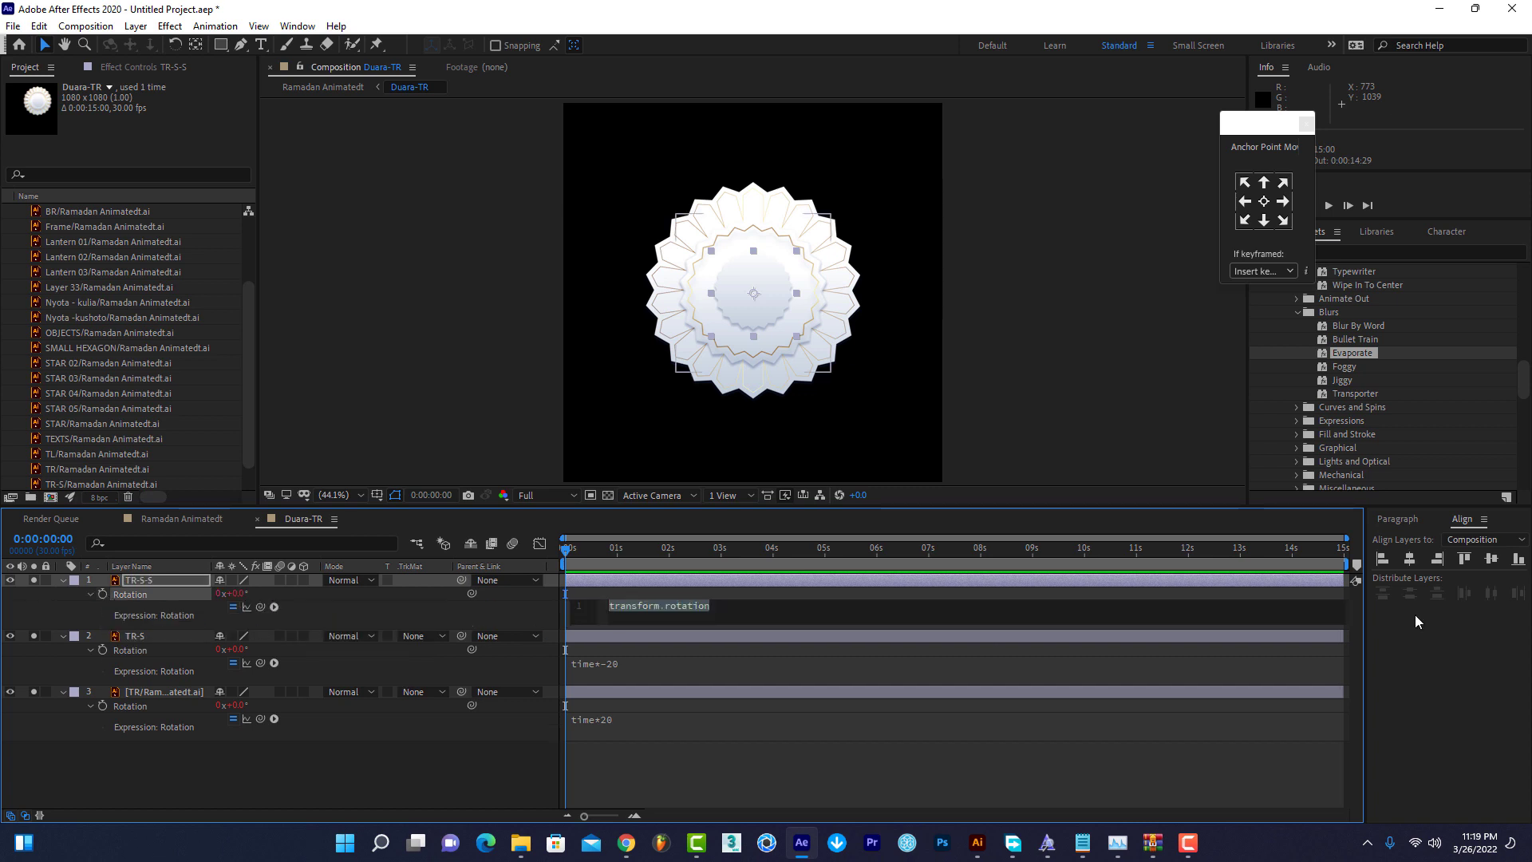
pyautogui.write('time')
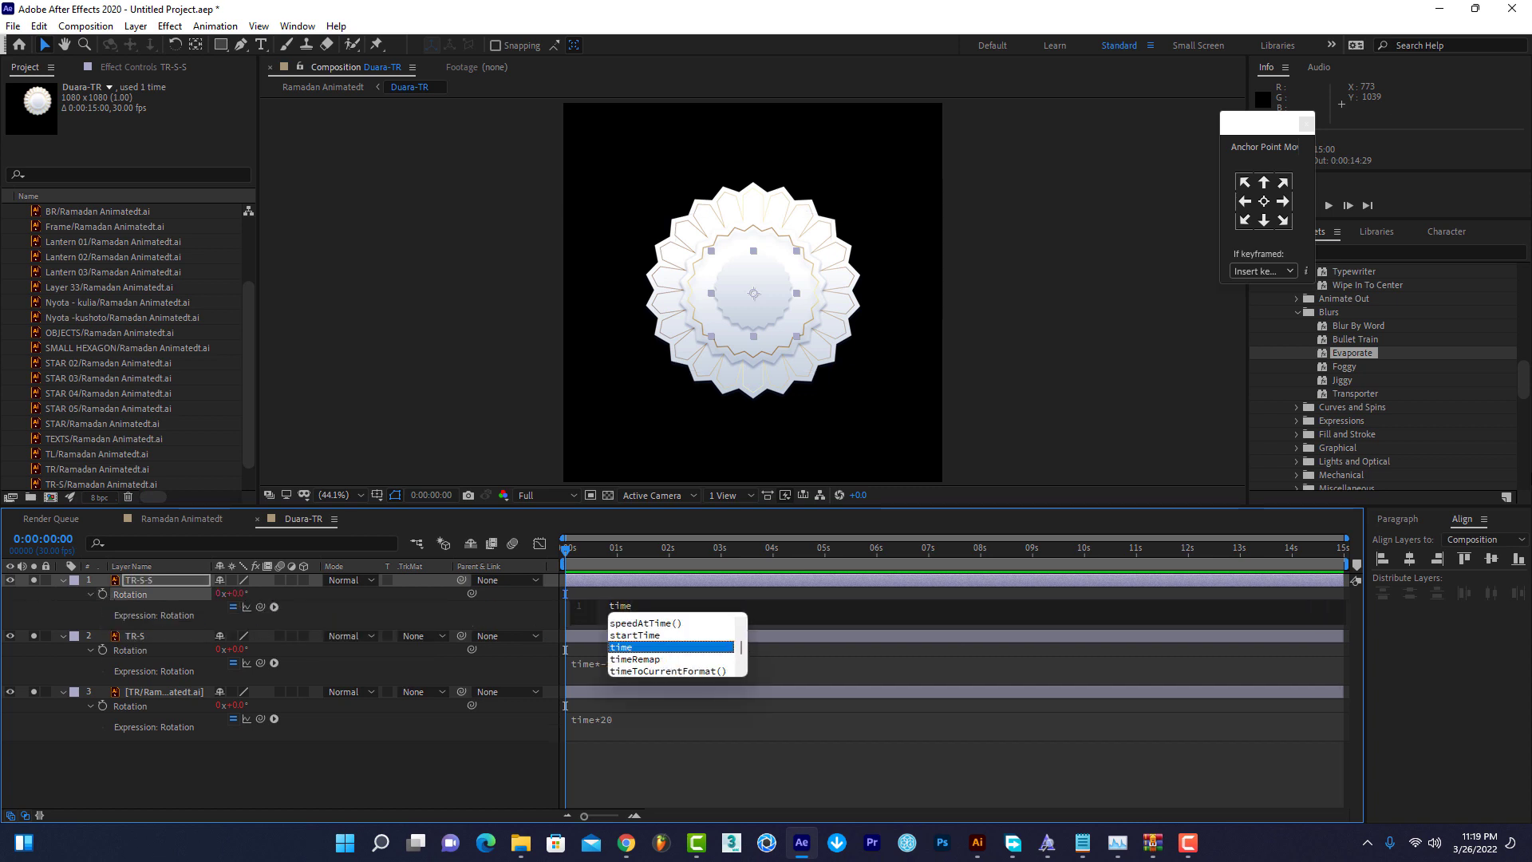
pyautogui.write('*')
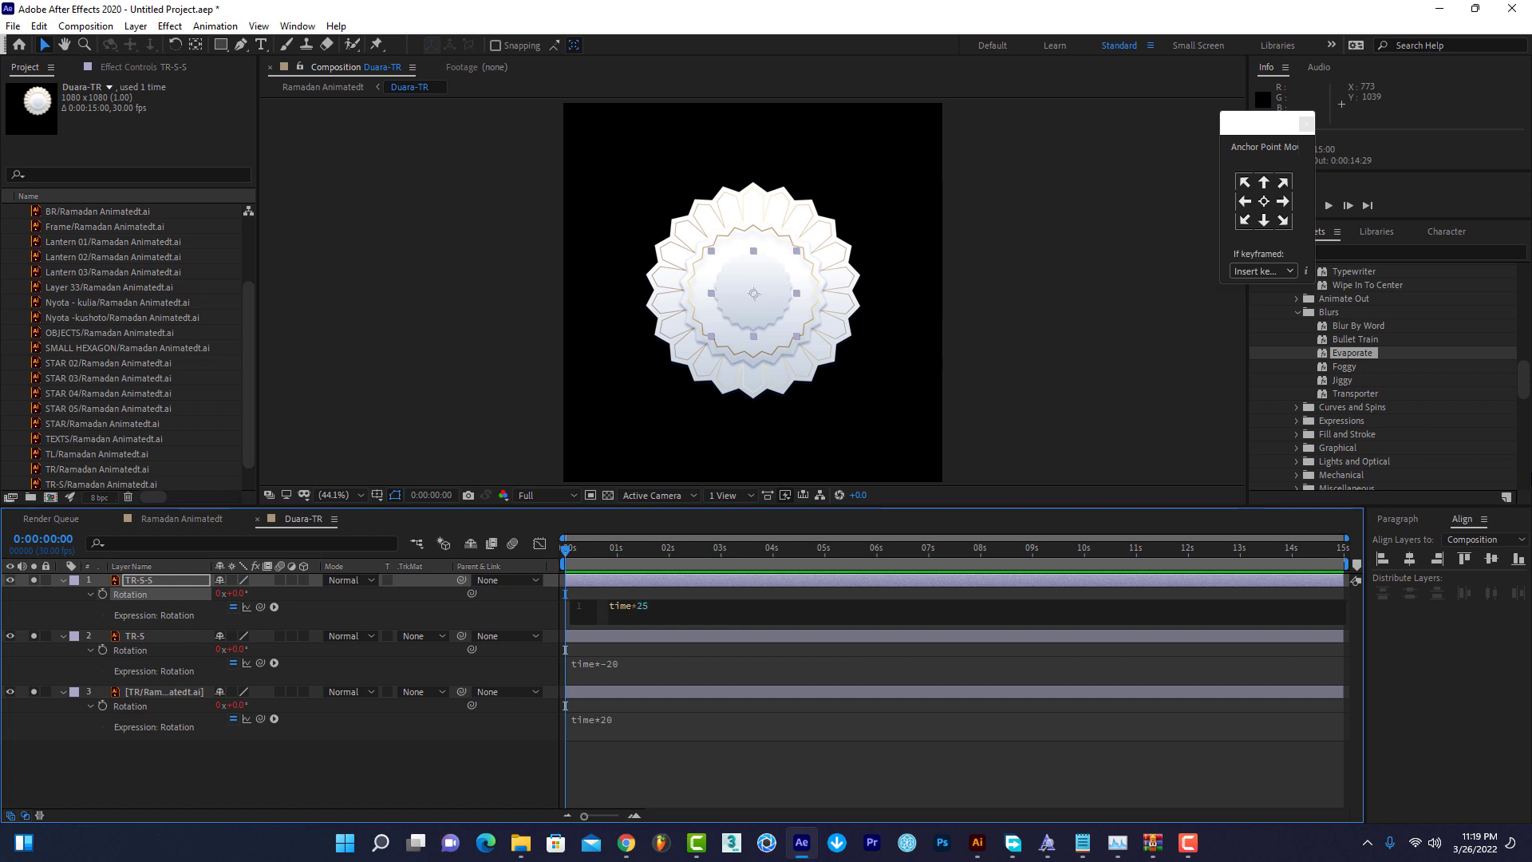
pyautogui.click(769, 772)
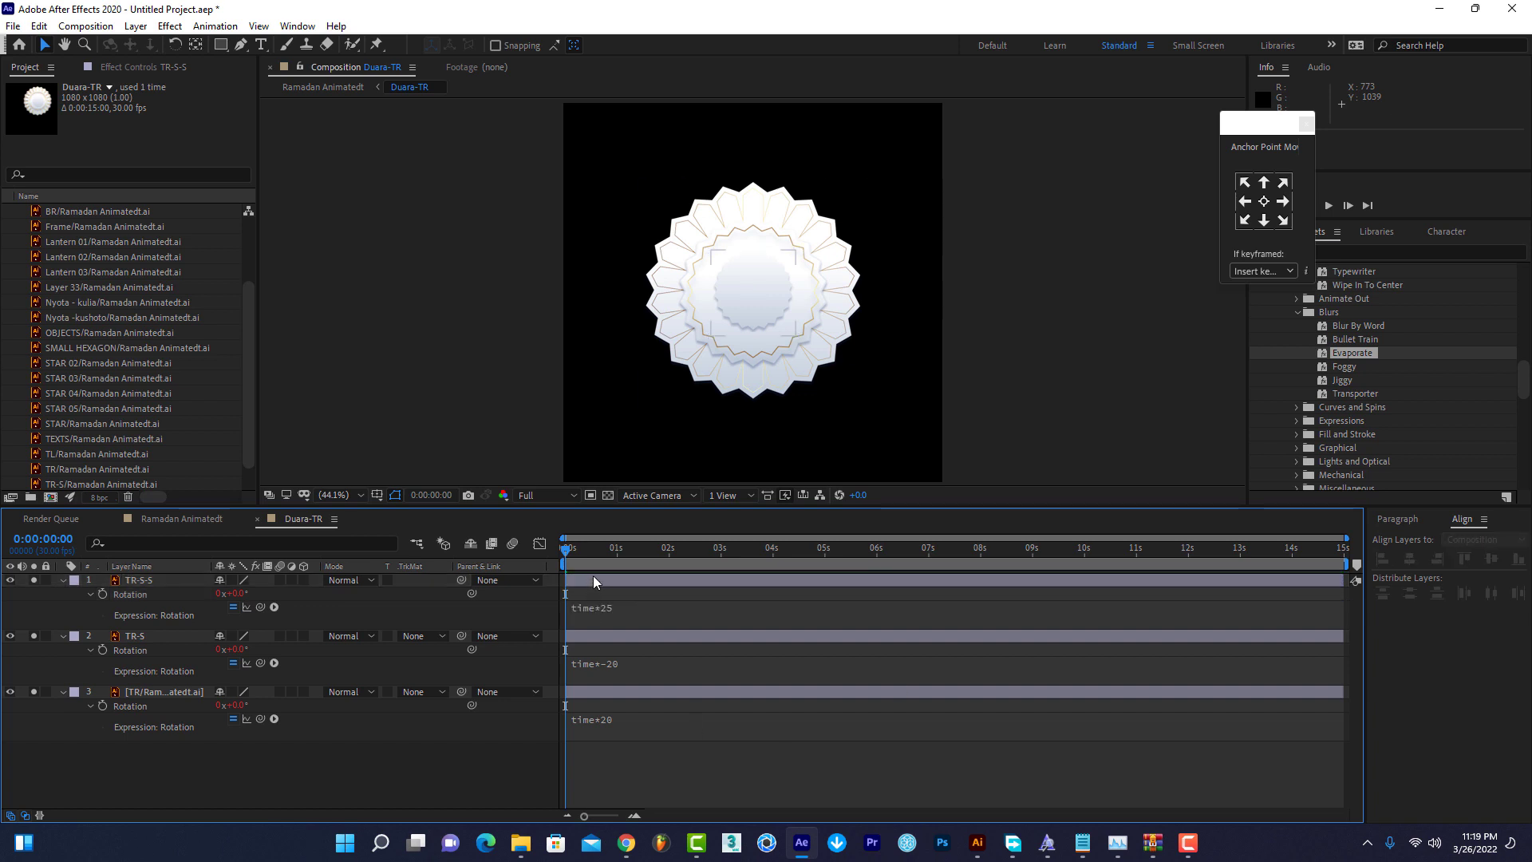
# Collapse the three mandala layers, preview the rotation, and return to Ramadan Animatedt.
pyautogui.click(611, 635)
pyautogui.click(63, 581)
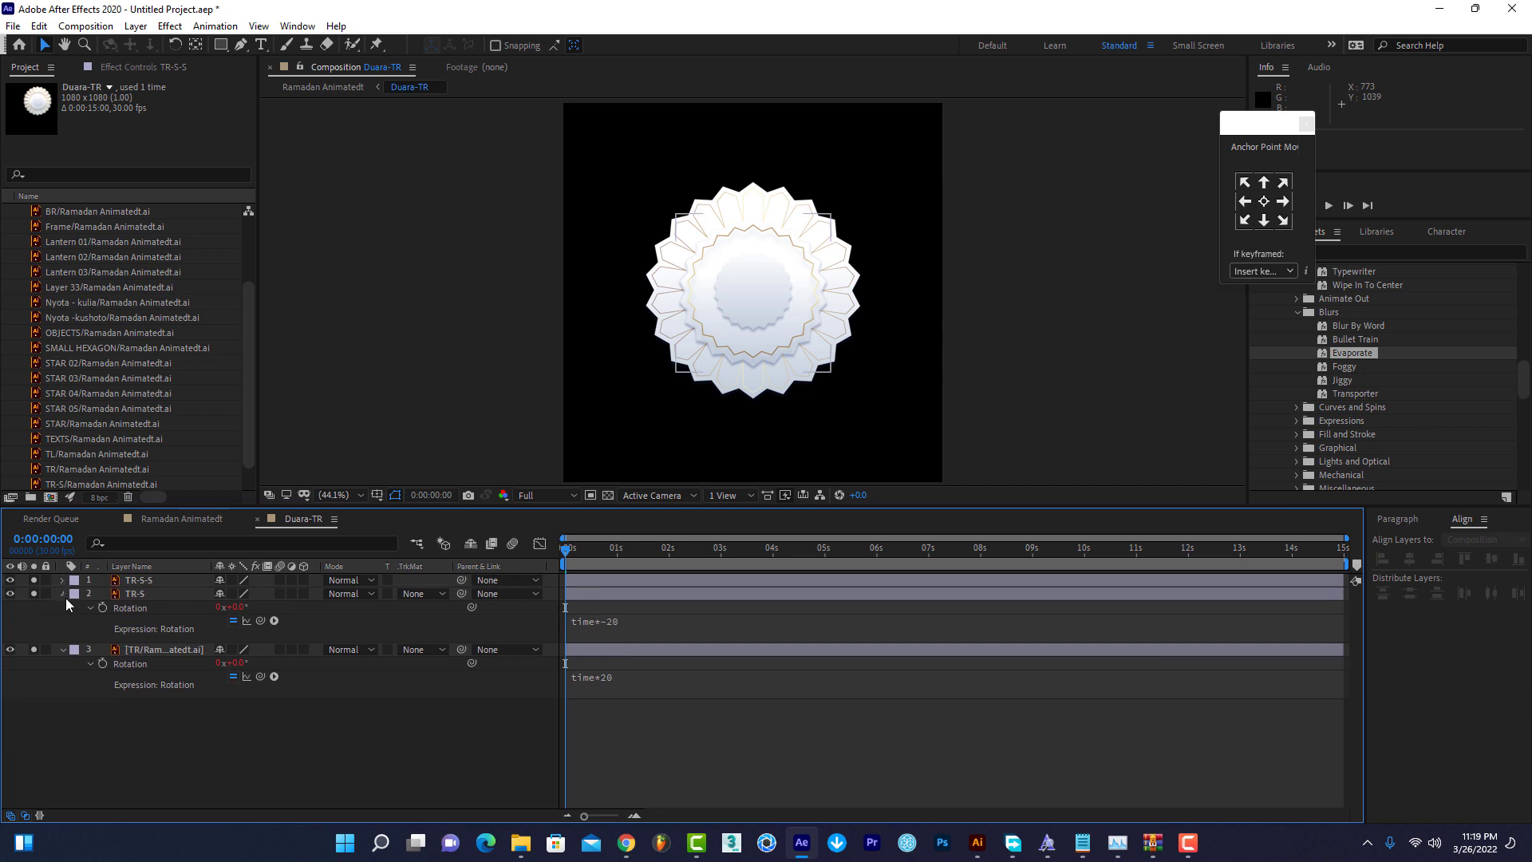
pyautogui.click(64, 595)
pyautogui.click(64, 607)
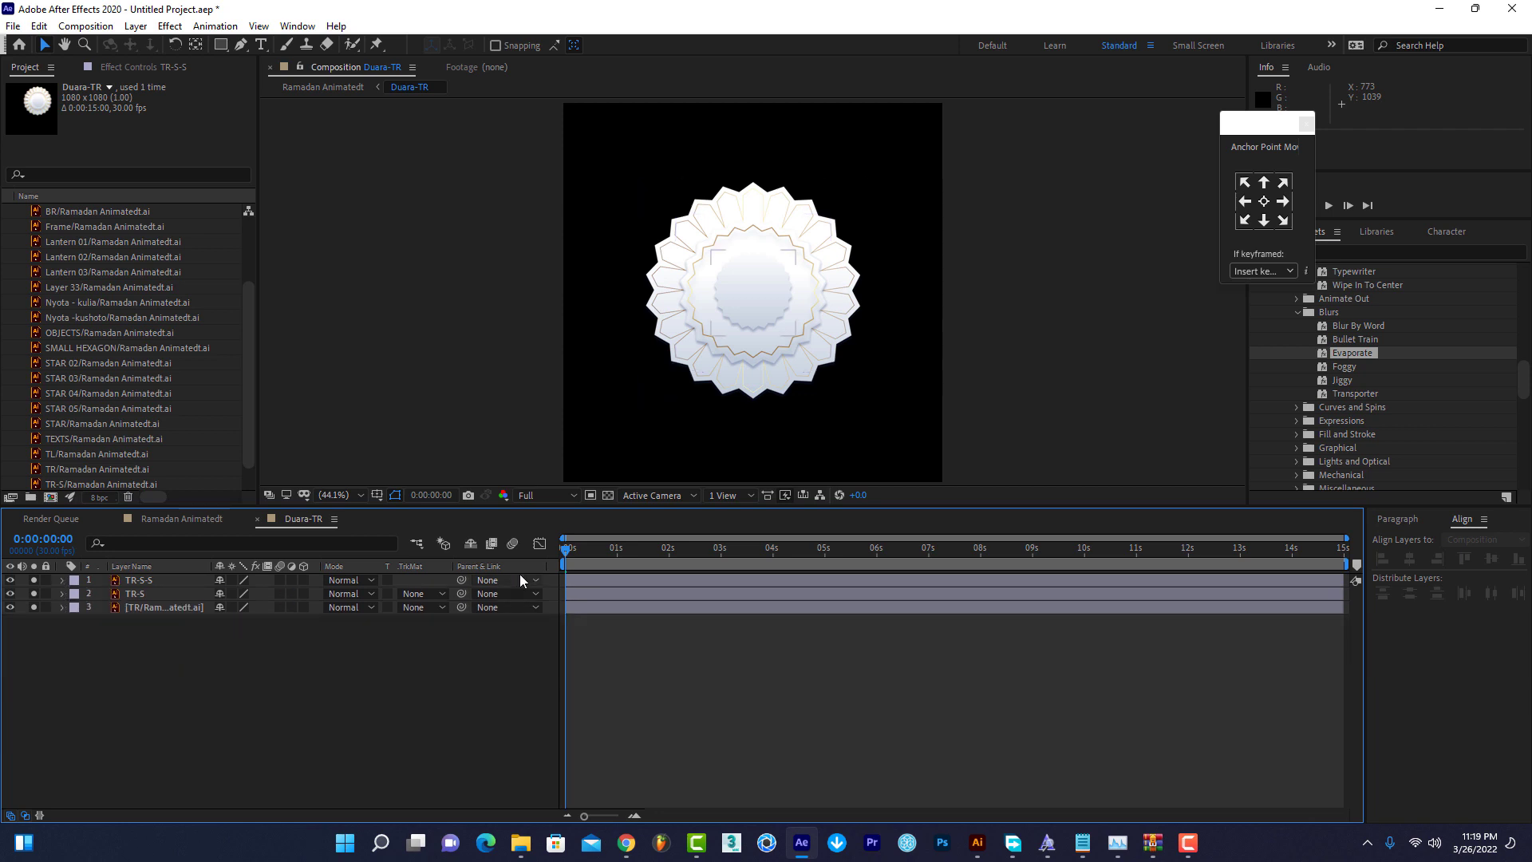
pyautogui.press('space')
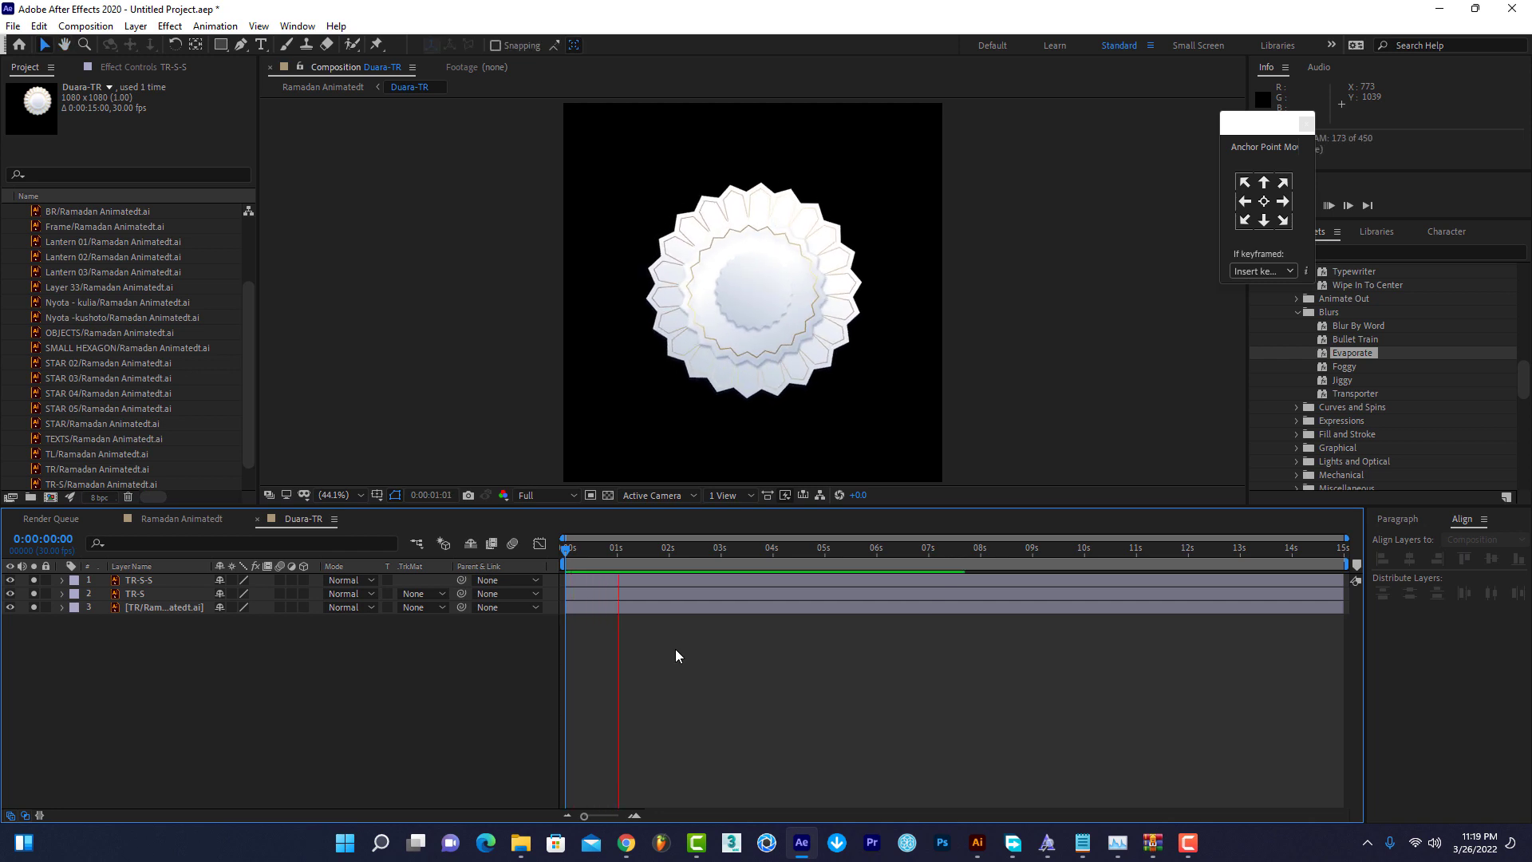
pyautogui.press('space')
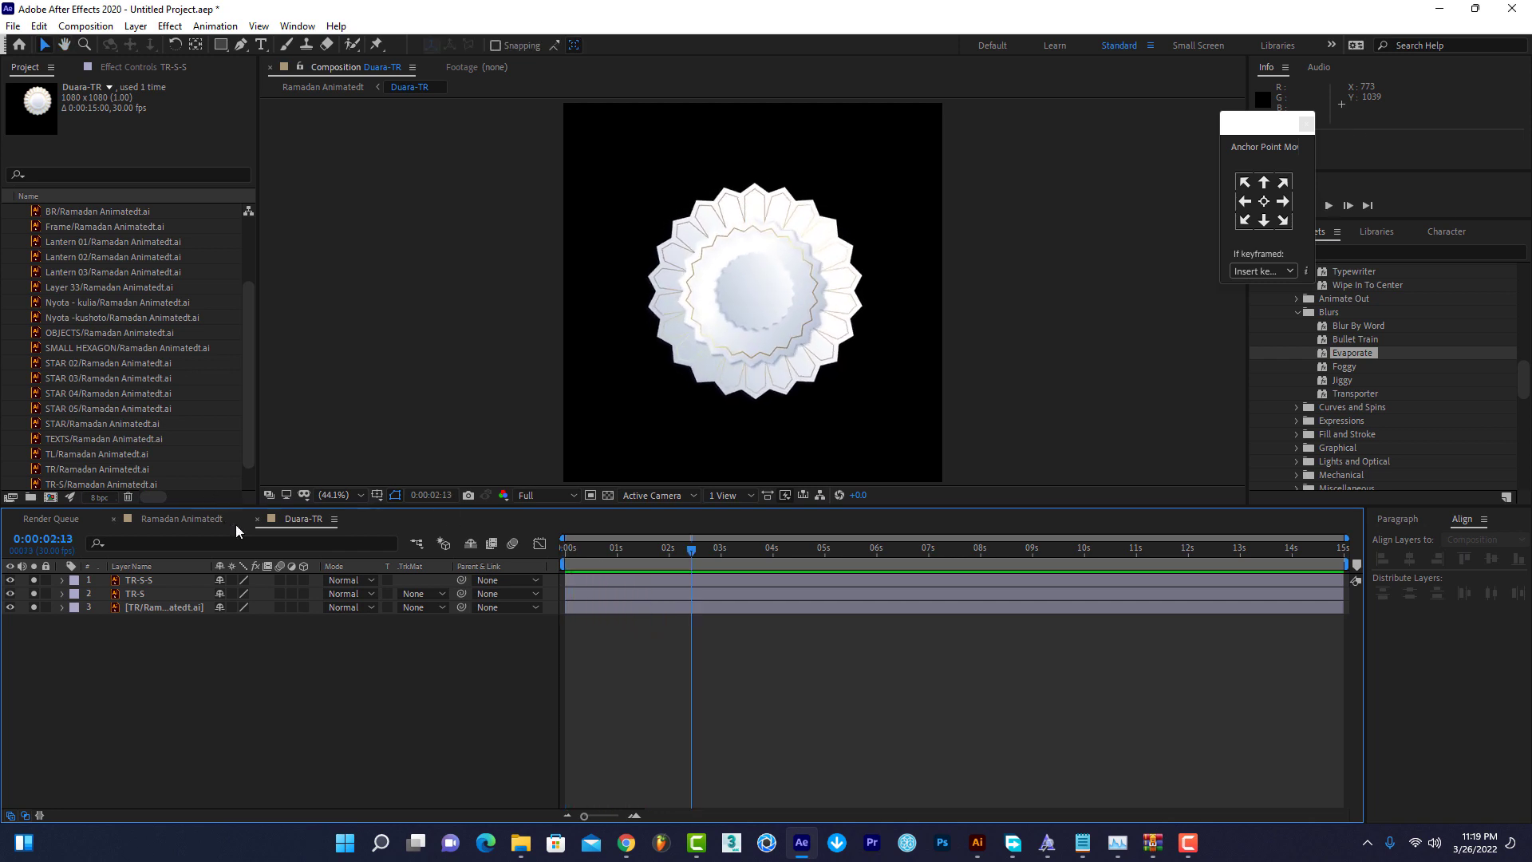
pyautogui.click(257, 519)
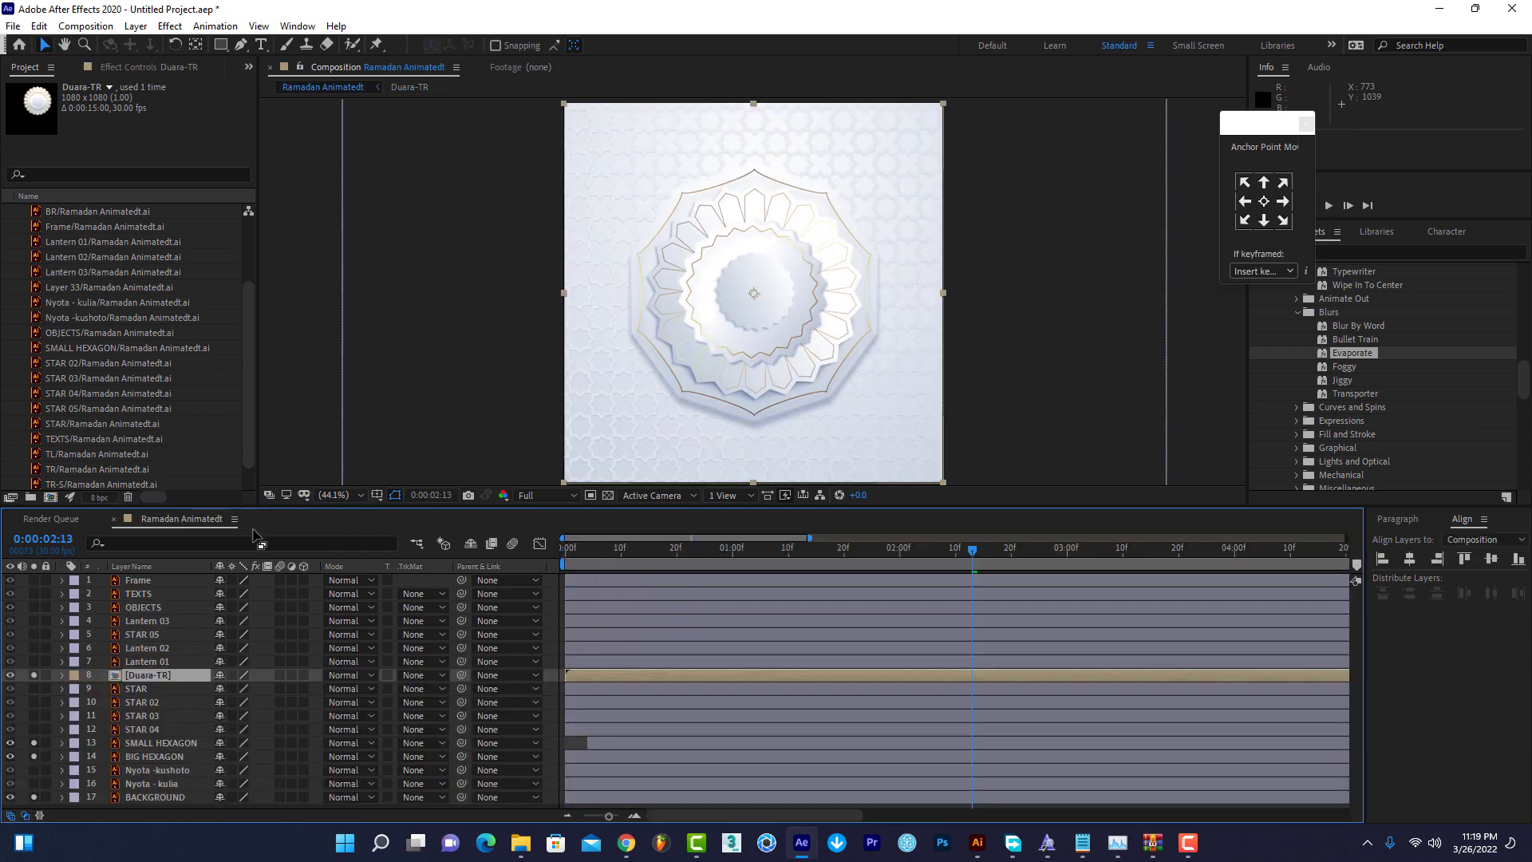
# Preview the animation, then drag the Duara-TR flower into the card's top-right corner.
pyautogui.press('space')
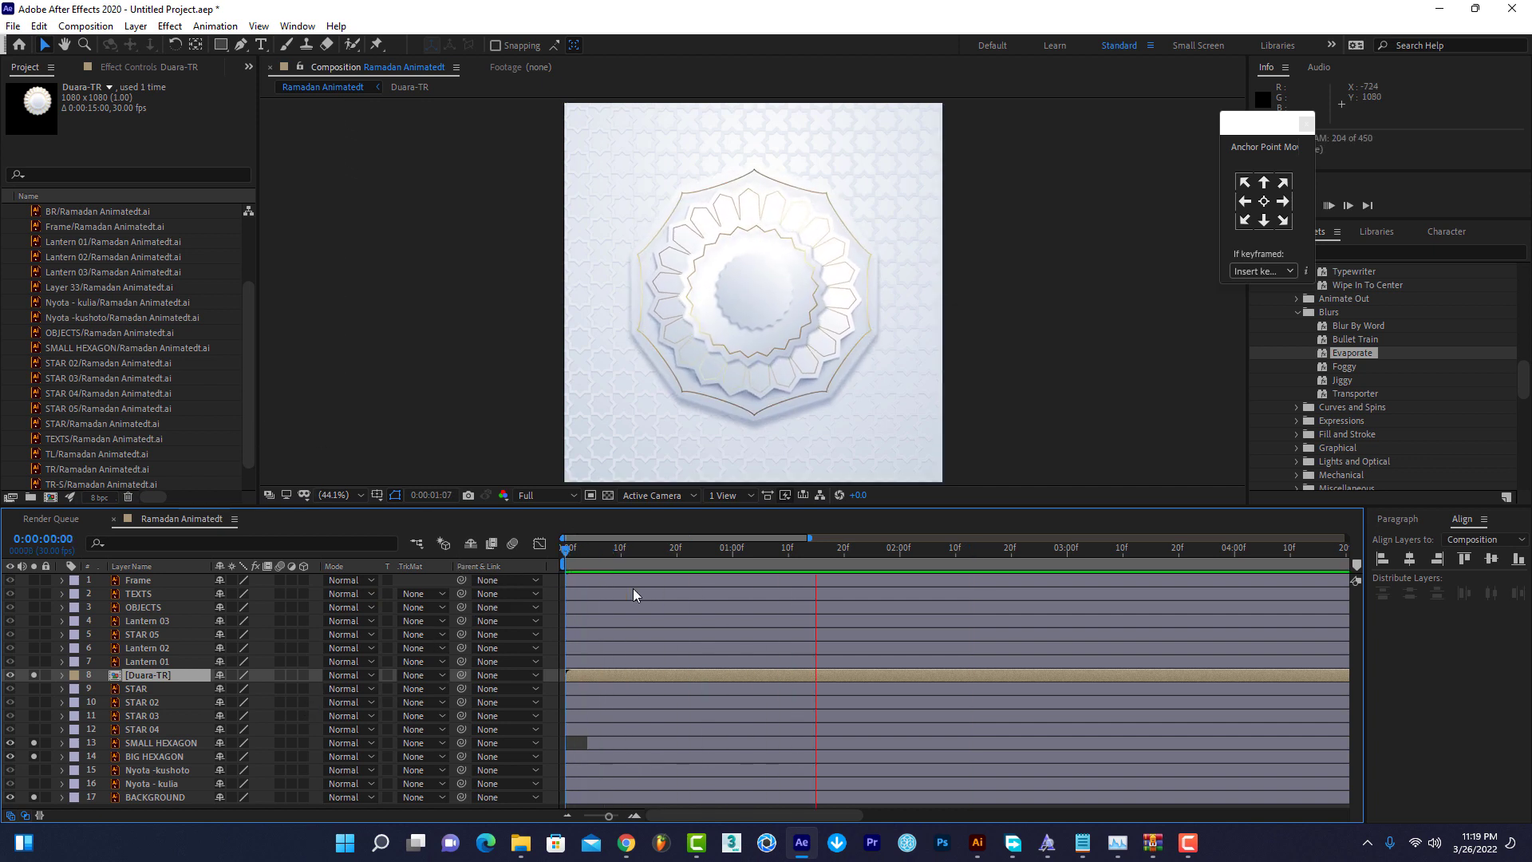
pyautogui.press('space')
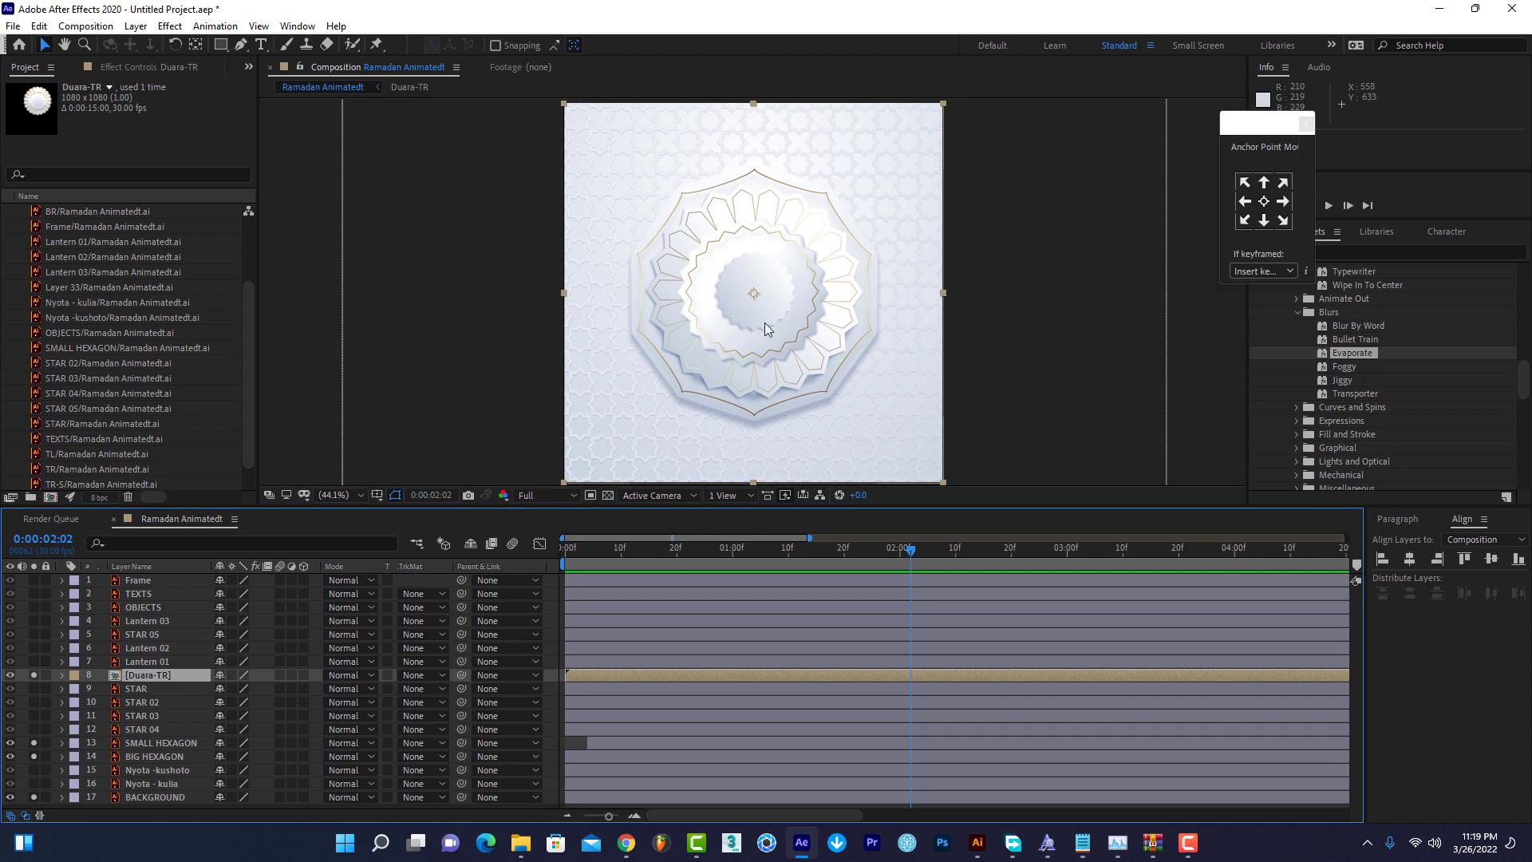
pyautogui.moveTo(785, 278)
pyautogui.mouseDown()
pyautogui.moveTo(923, 181)
pyautogui.moveTo(958, 115)
pyautogui.mouseUp()
pyautogui.press('Return')
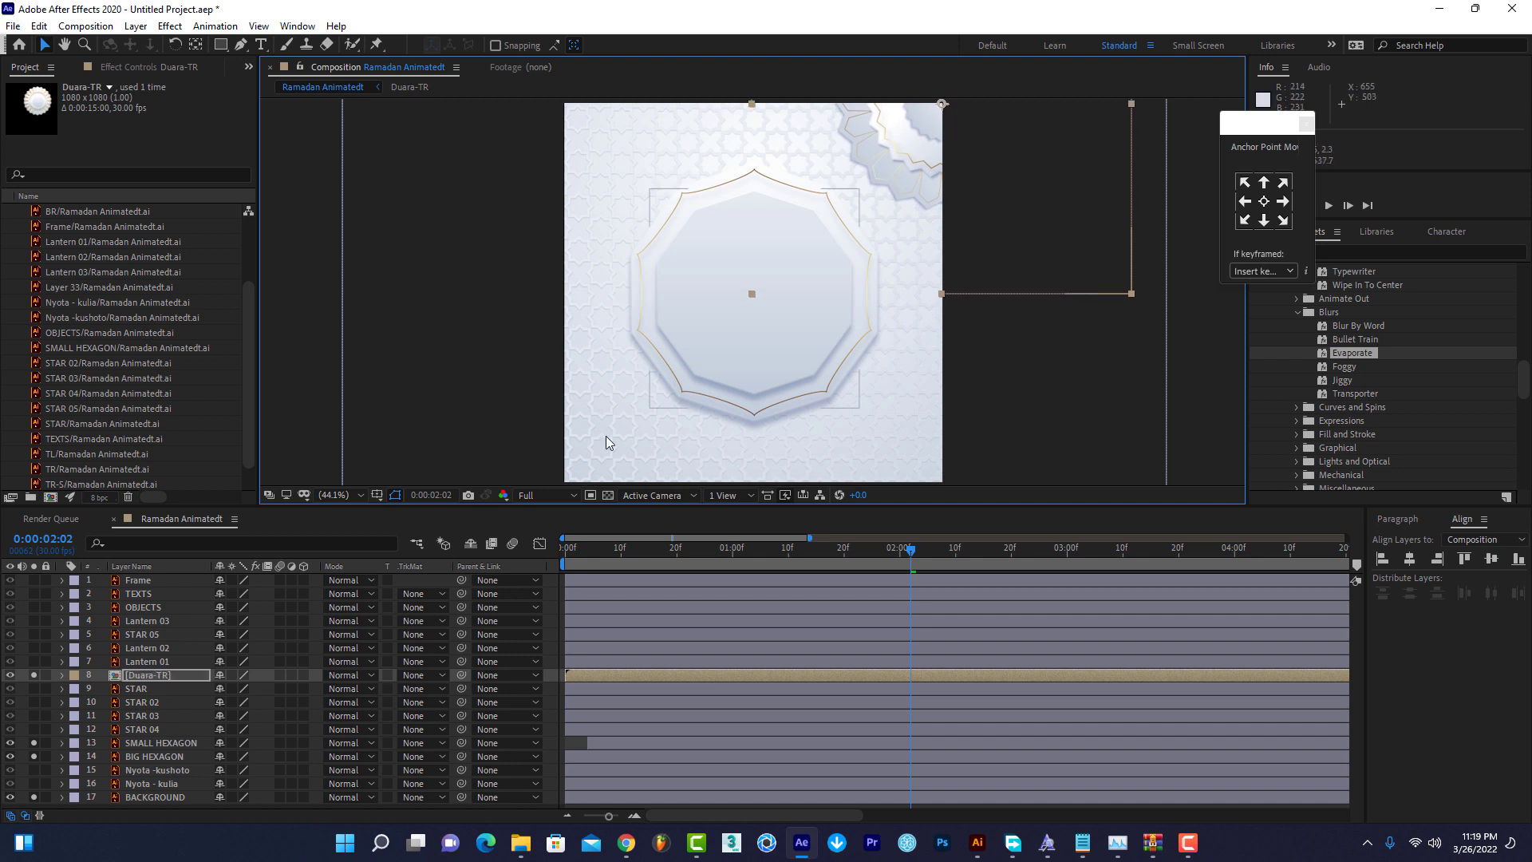
pyautogui.press('Return')
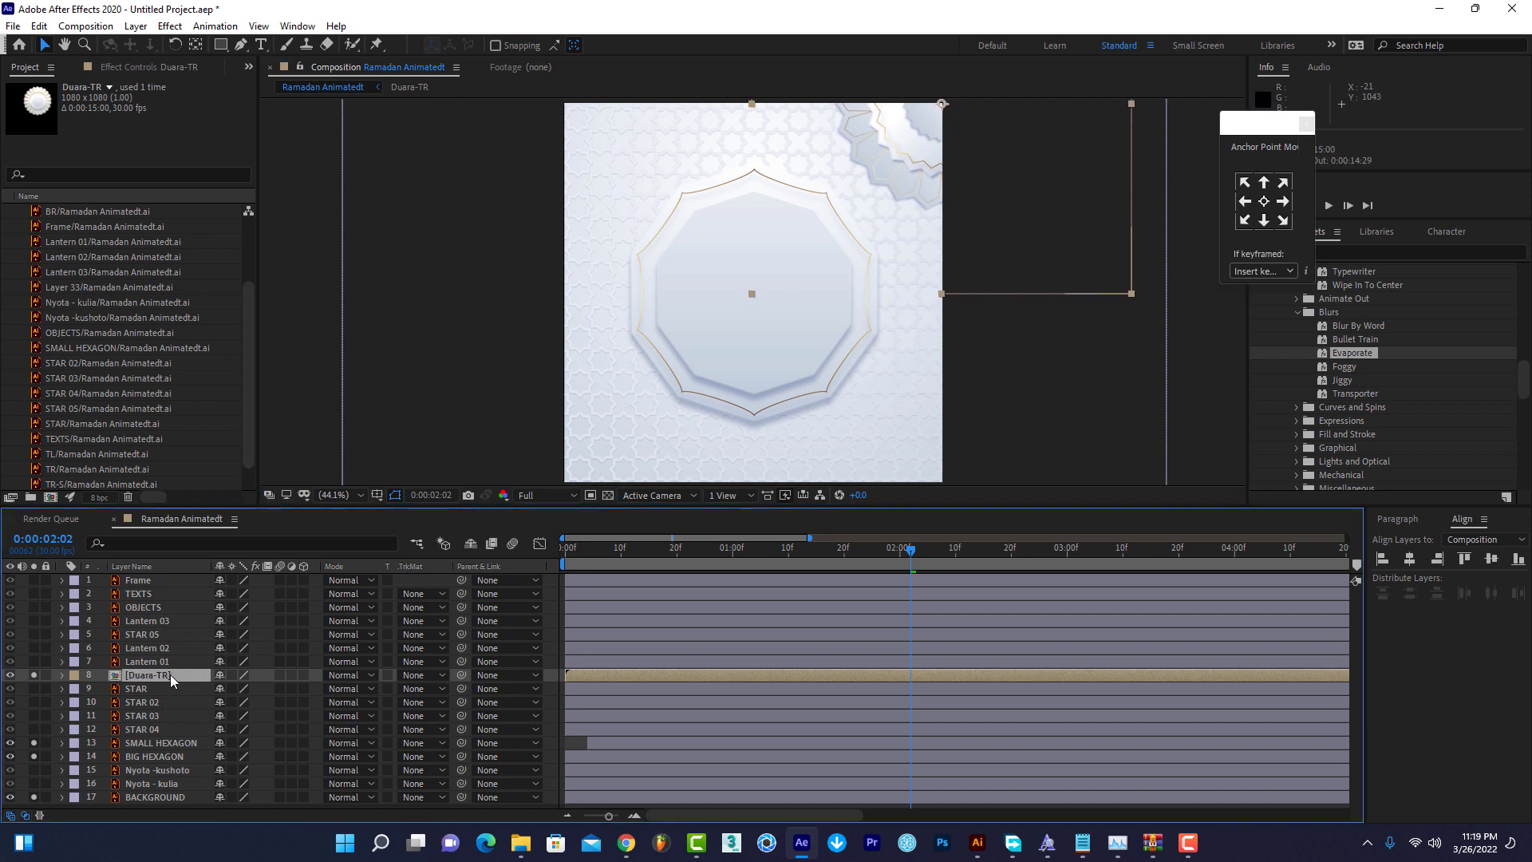
# Duplicate Duara-TR, rename the copy Duara-BR, and move it to the bottom-right corner.
pyautogui.hotkey('ctrl', 'd')
pyautogui.rightClick(171, 679)
pyautogui.click(200, 649)
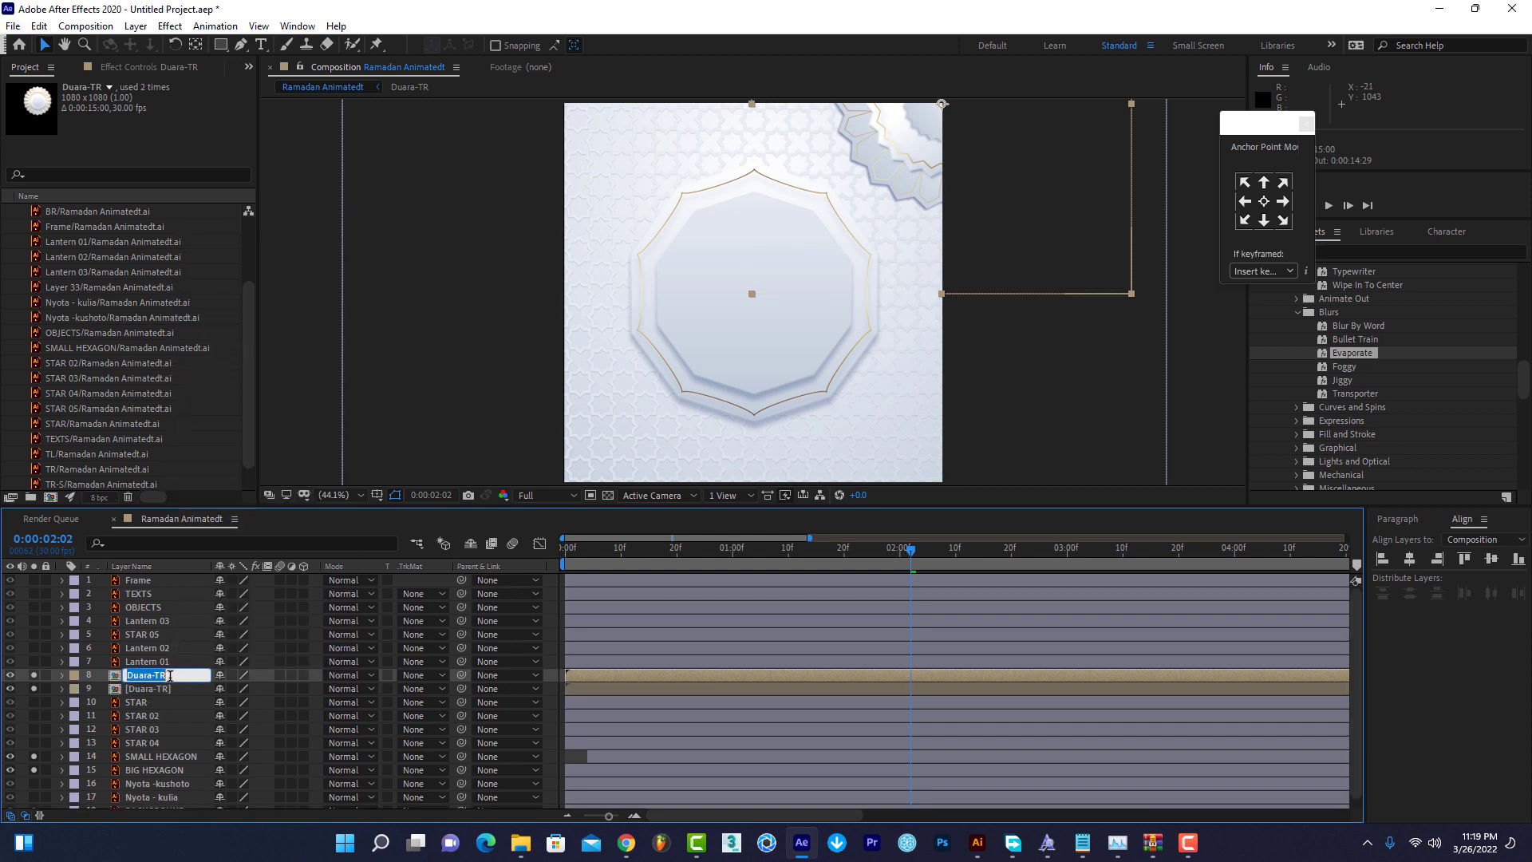
pyautogui.click(159, 676)
pyautogui.press('Return')
pyautogui.write('B')
pyautogui.press('Return')
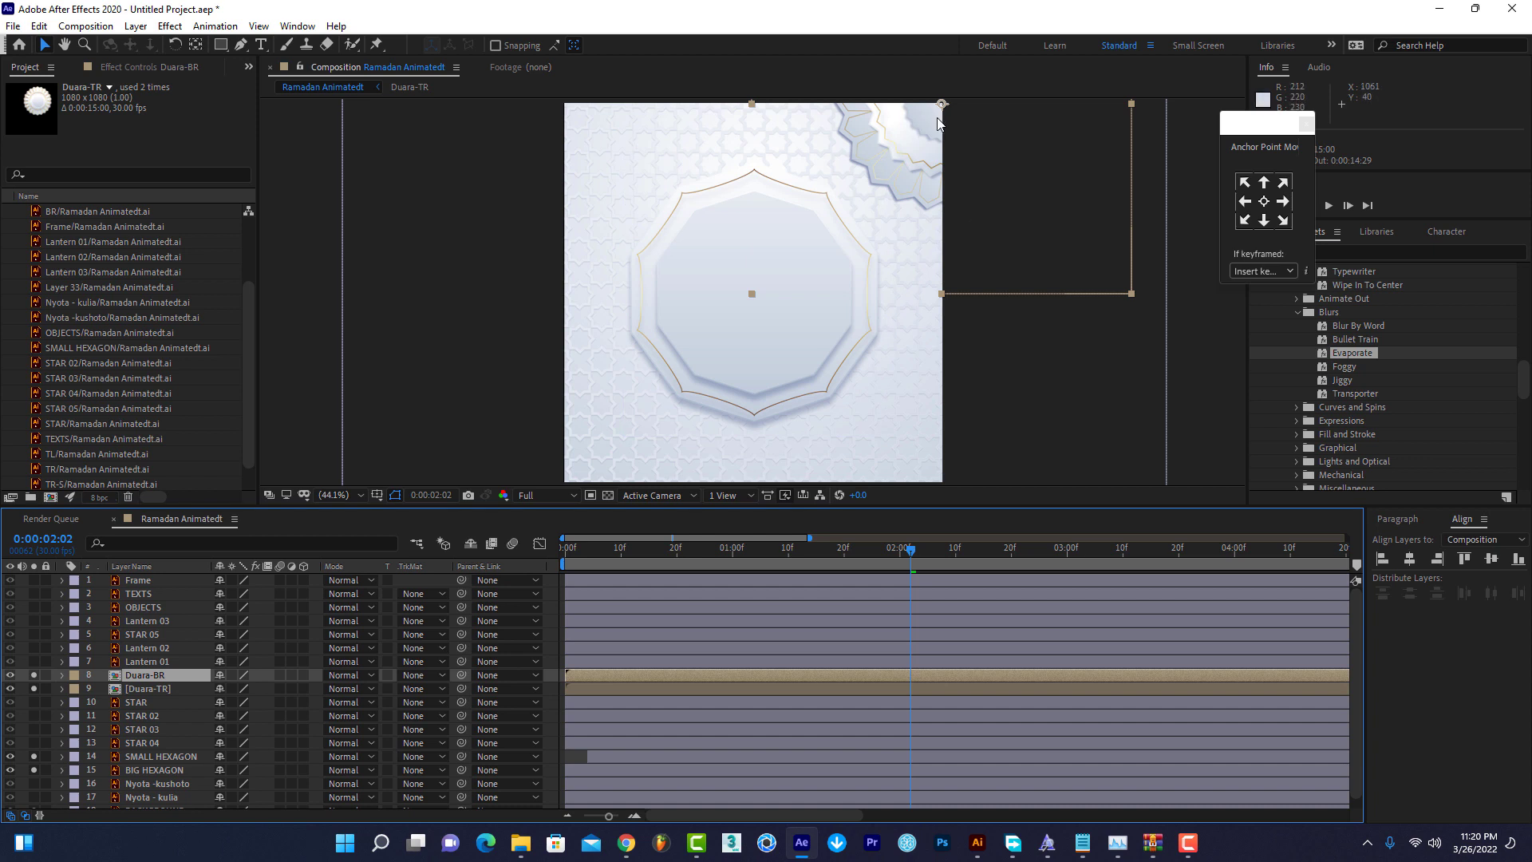
pyautogui.moveTo(939, 120); pyautogui.dragTo(940, 495)
pyautogui.press('Return')
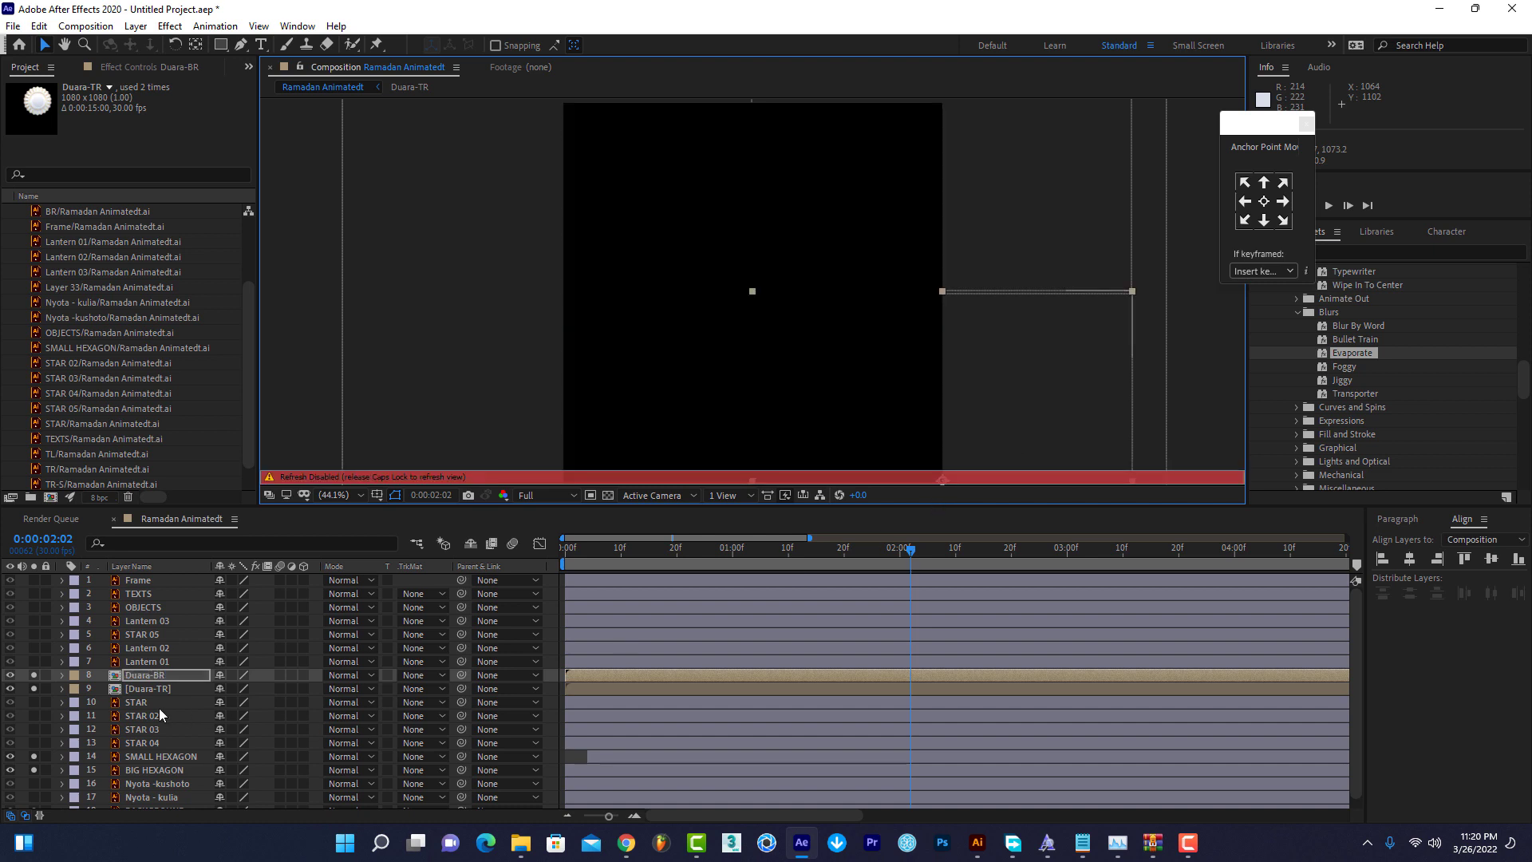
pyautogui.press('Return')
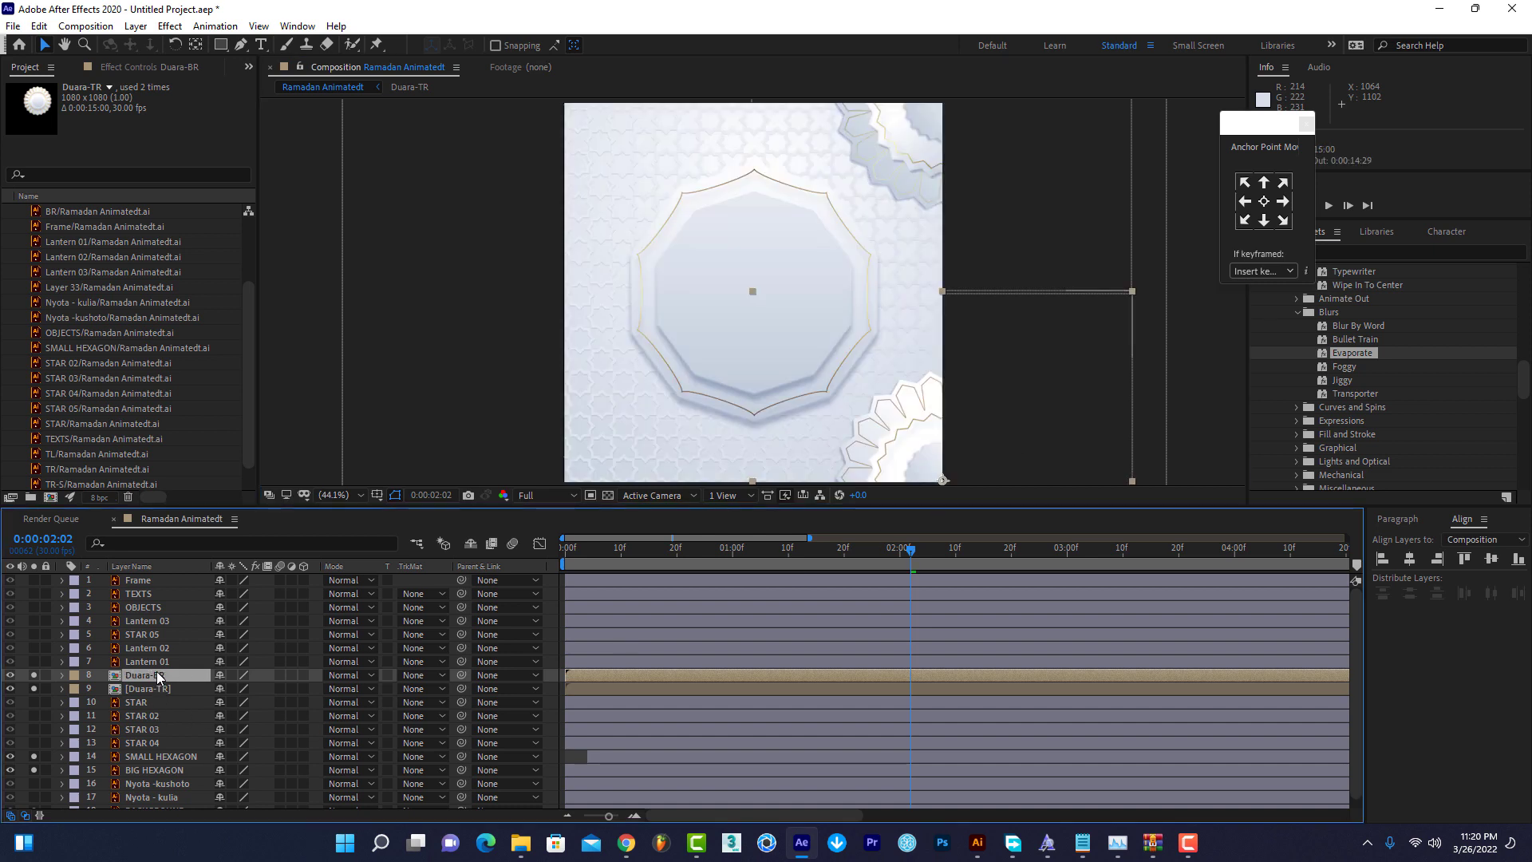
# Duplicate Duara-BR, move the copy to the bottom-left corner, and rename it Duara-bl.
pyautogui.hotkey('ctrl', 'd')
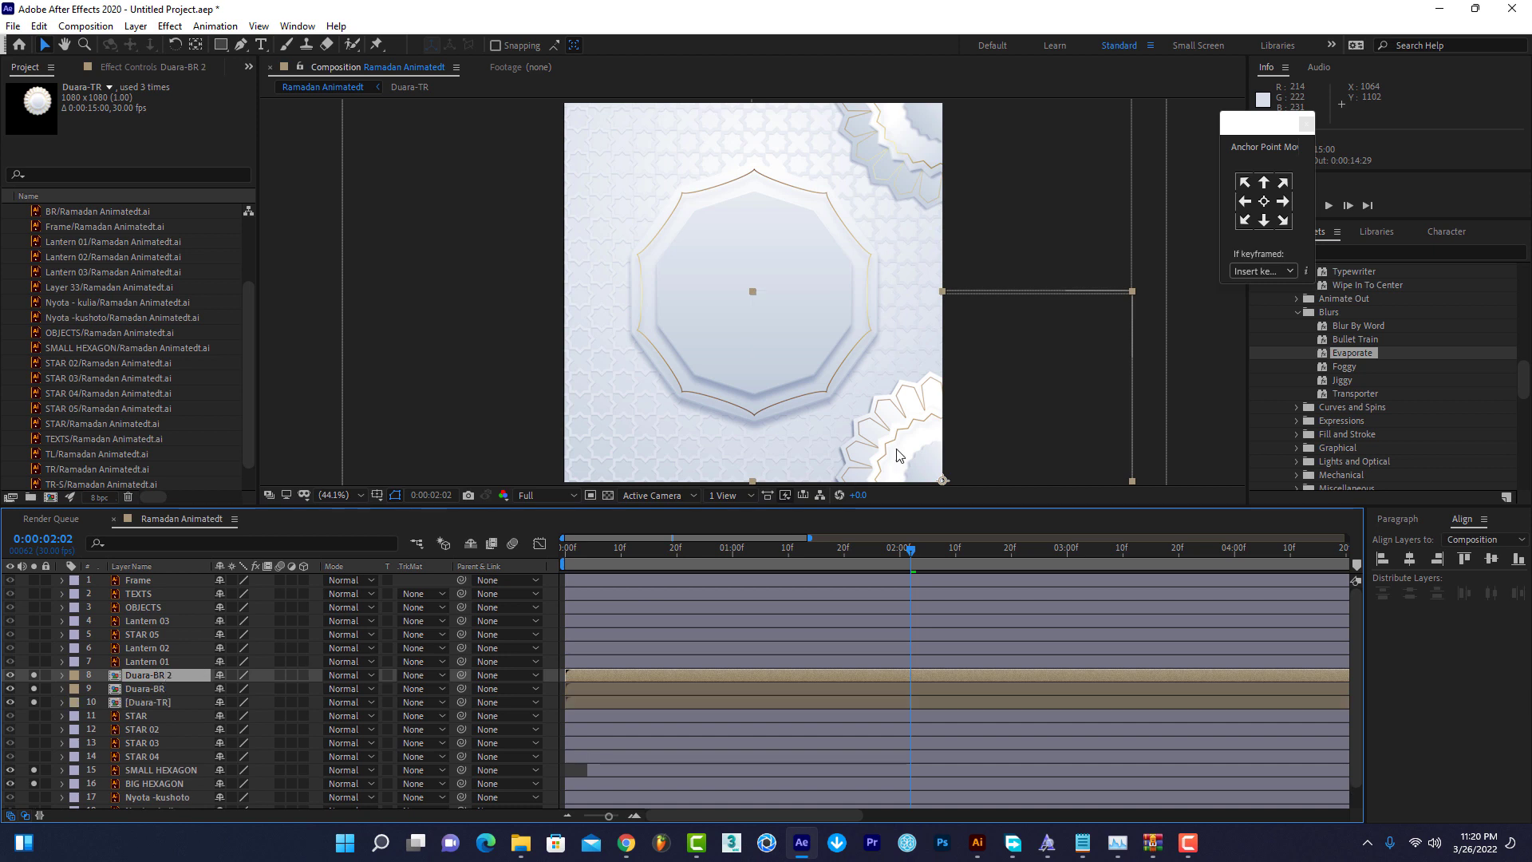
pyautogui.moveTo(938, 462)
pyautogui.mouseDown()
pyautogui.moveTo(706, 445)
pyautogui.moveTo(556, 461)
pyautogui.mouseUp()
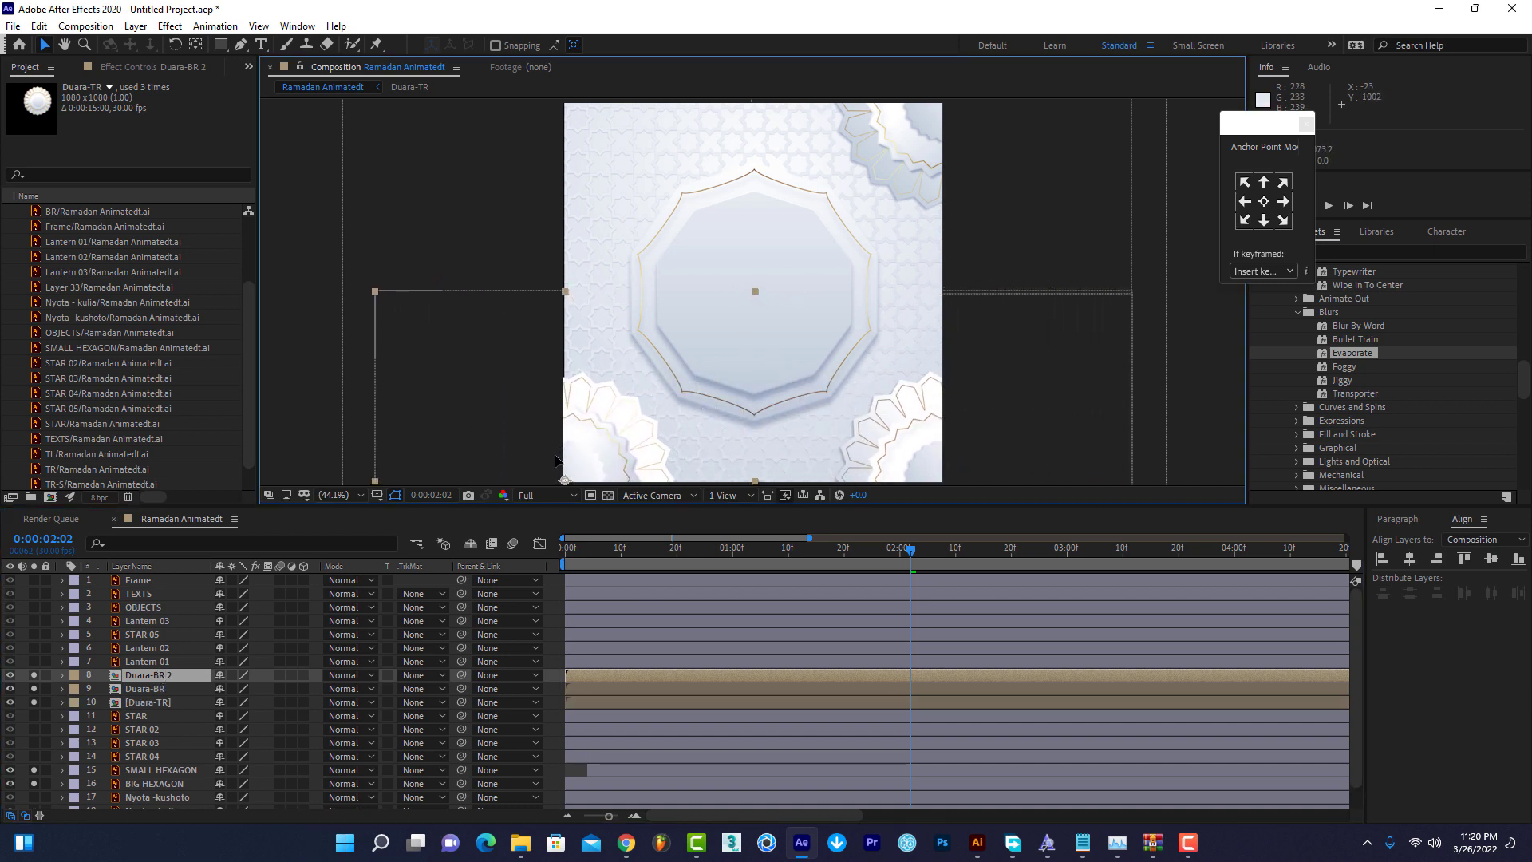
pyautogui.moveTo(556, 461); pyautogui.dragTo(555, 461)
pyautogui.press('Return')
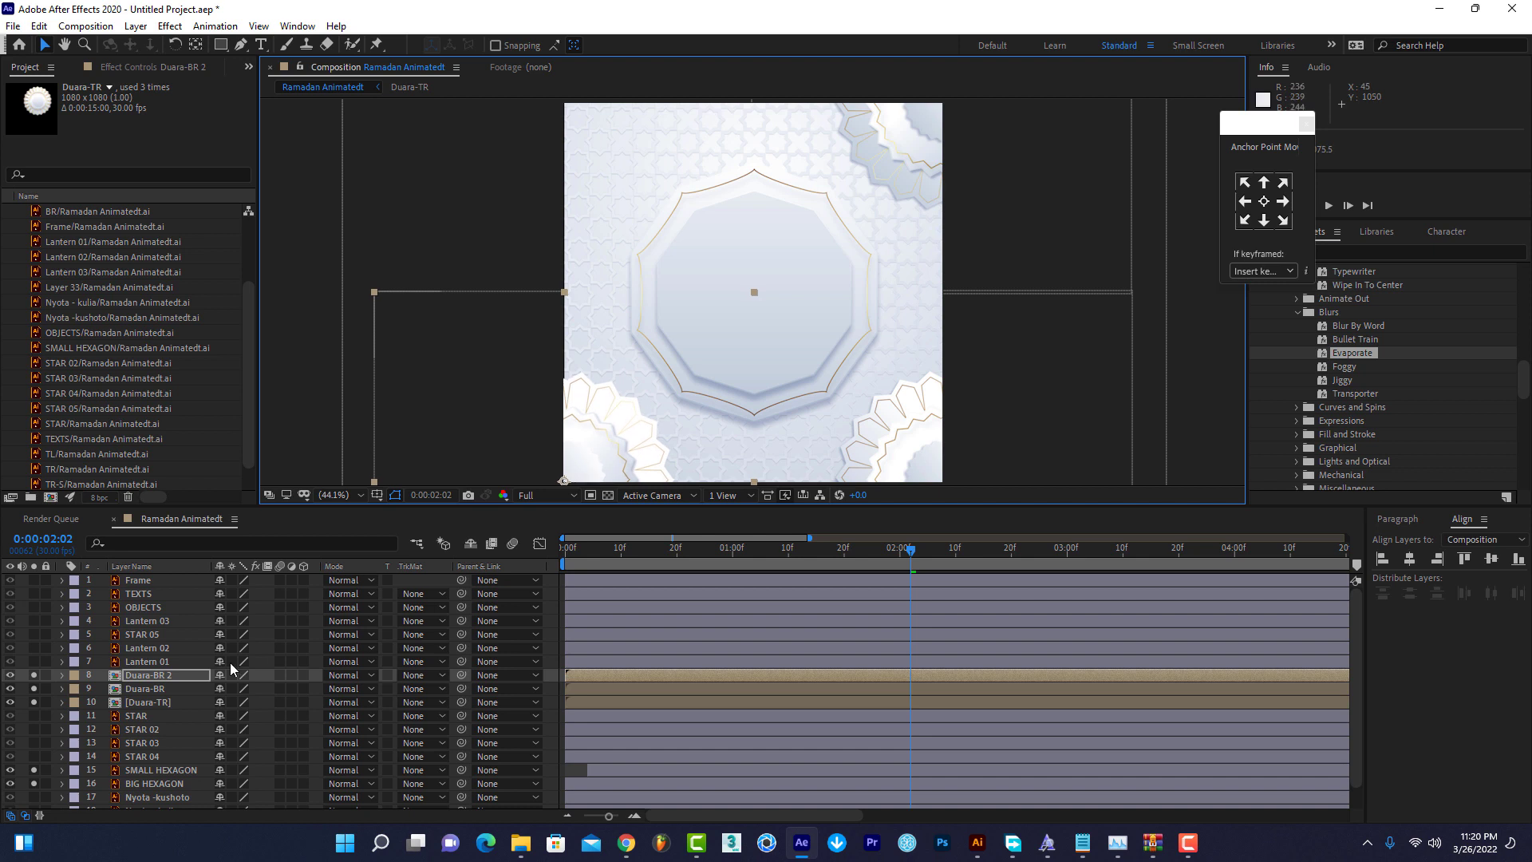
pyautogui.rightClick(177, 676)
pyautogui.click(222, 648)
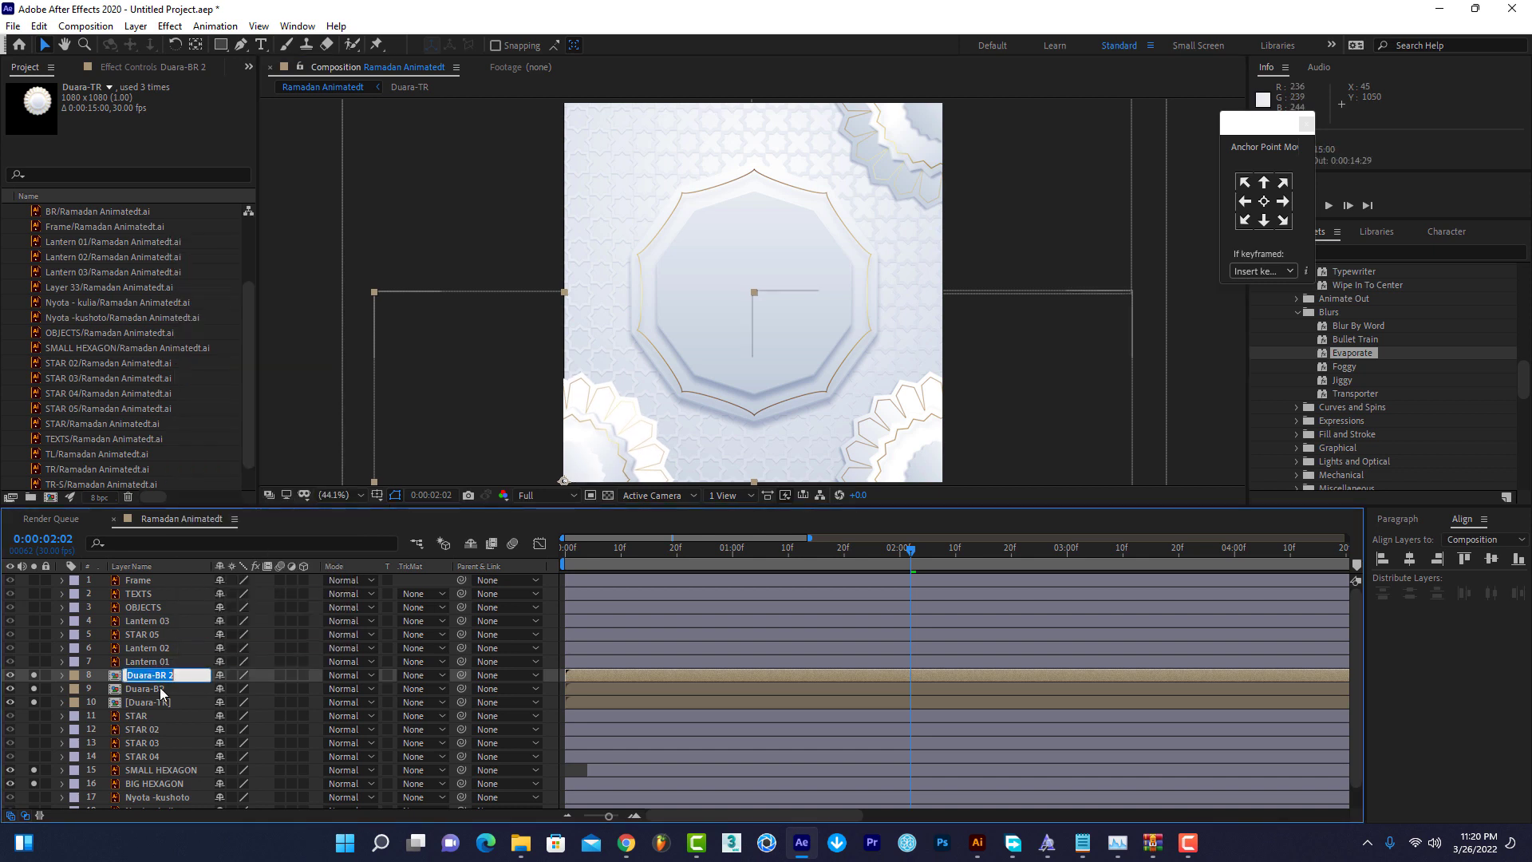
pyautogui.moveTo(156, 676); pyautogui.dragTo(188, 676)
pyautogui.write('bl')
pyautogui.press('Return')
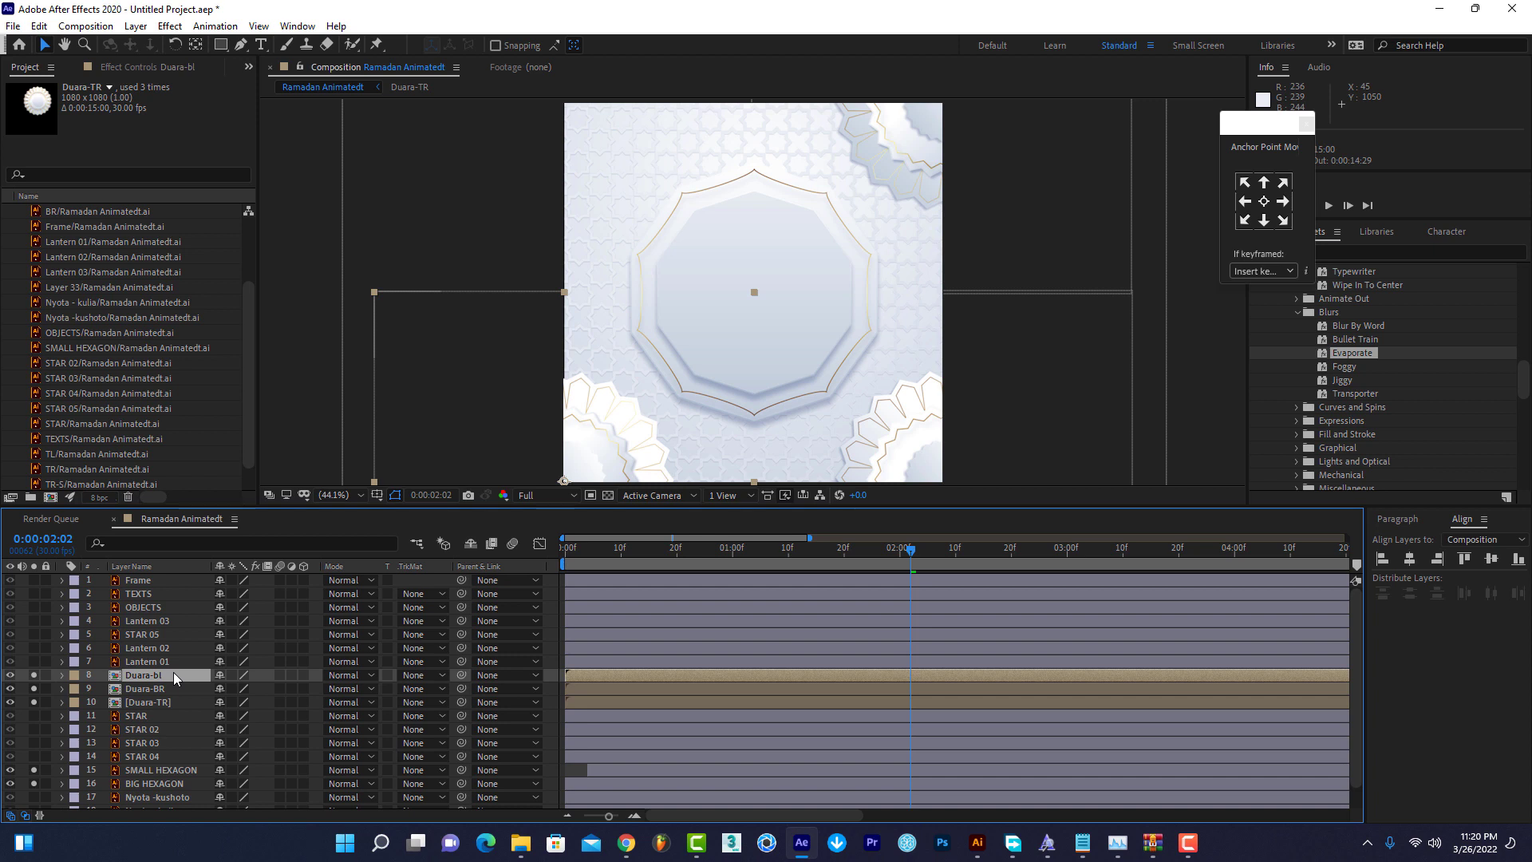
# Duplicate Duara-bl, move the copy to the top-left corner, and rename it Duara-tl.
pyautogui.hotkey('ctrl', 'd')
pyautogui.moveTo(594, 244); pyautogui.dragTo(594, 91)
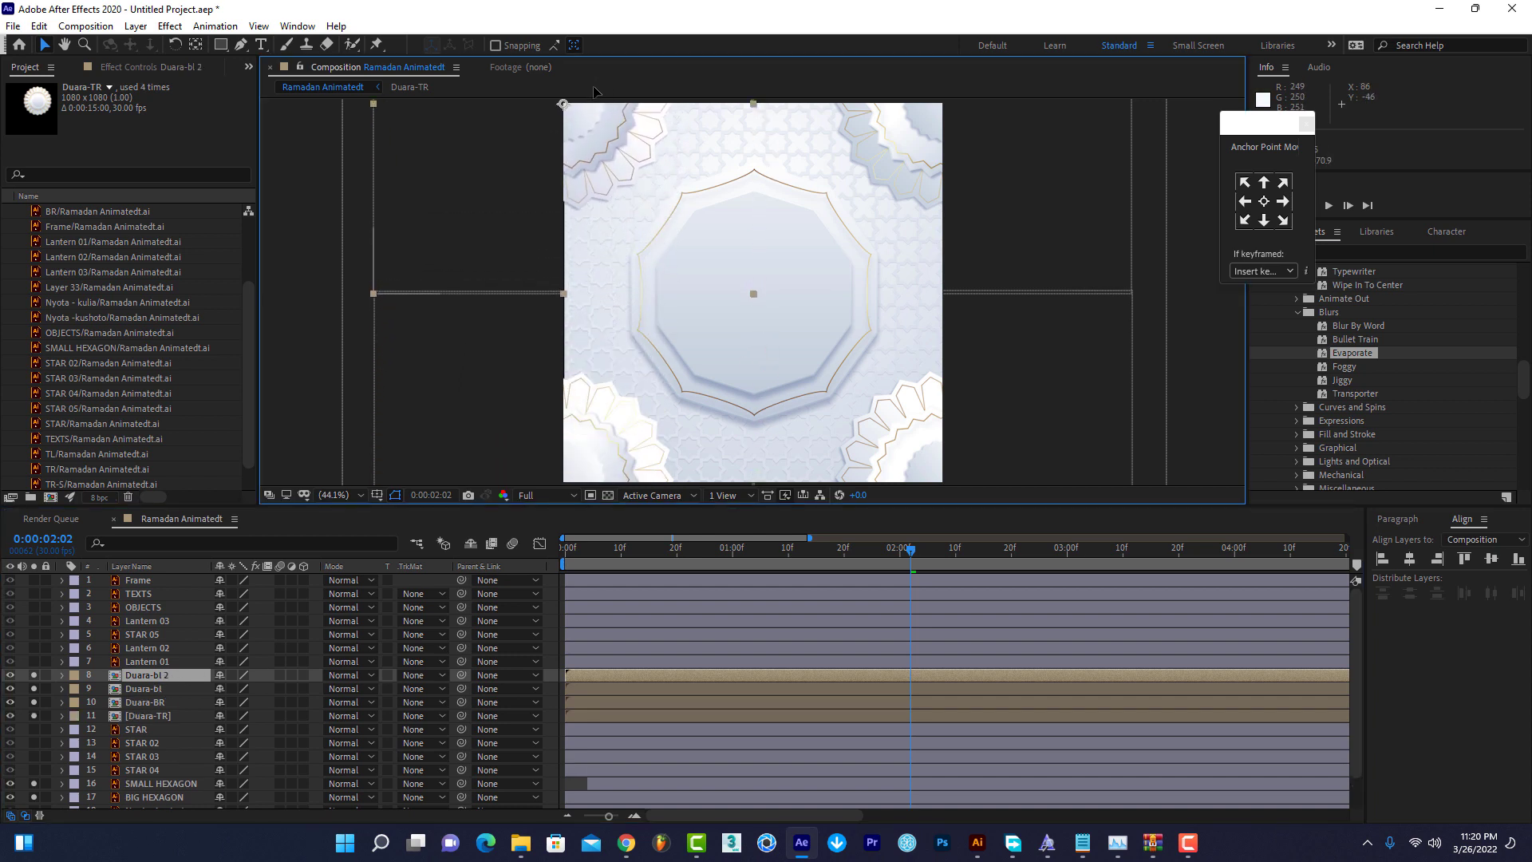
pyautogui.rightClick(157, 680)
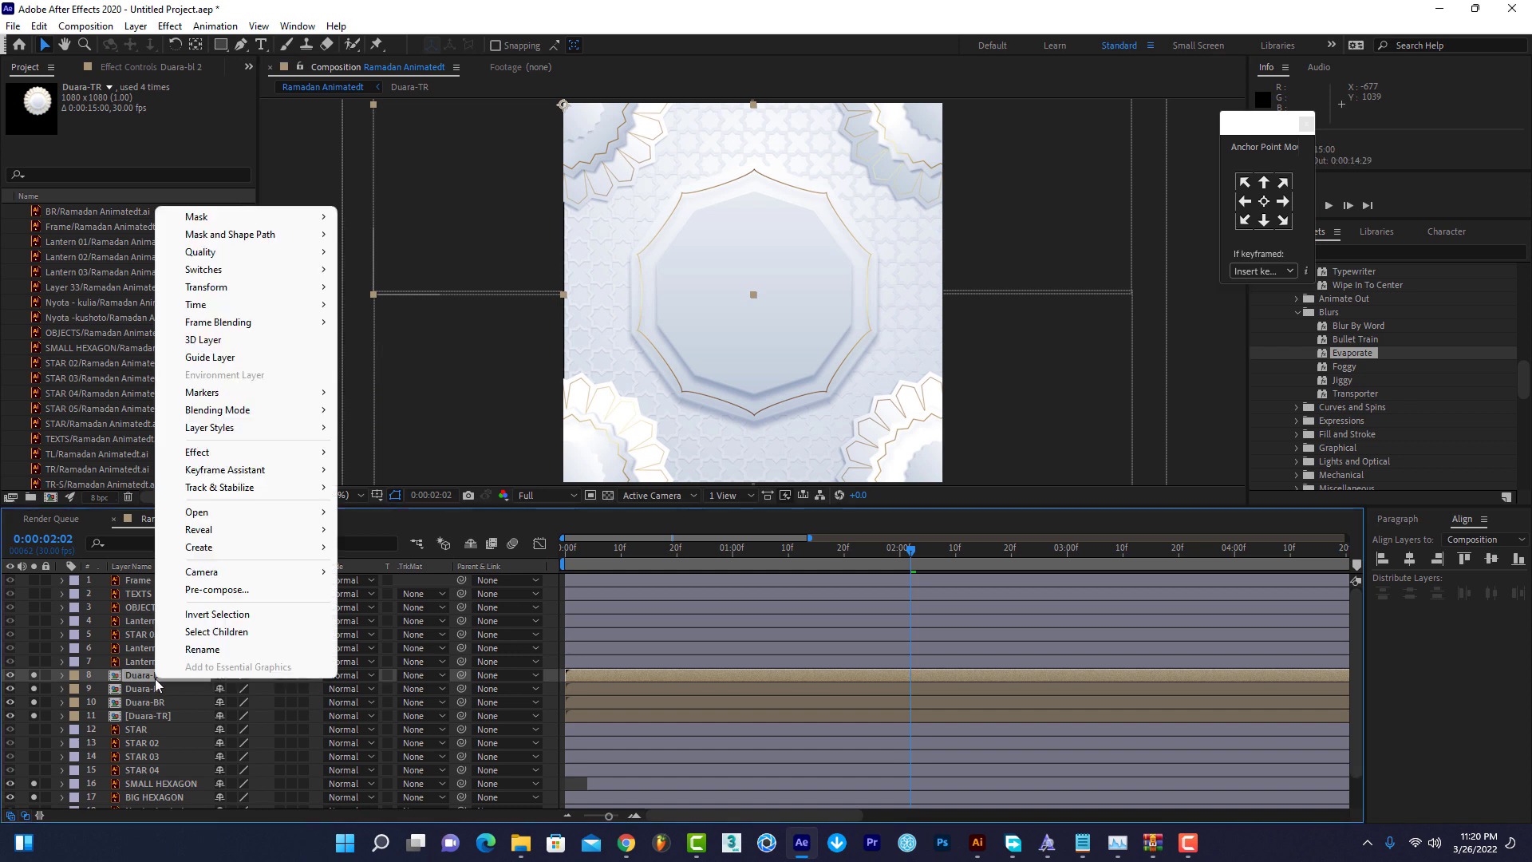
pyautogui.click(202, 649)
pyautogui.write('tl')
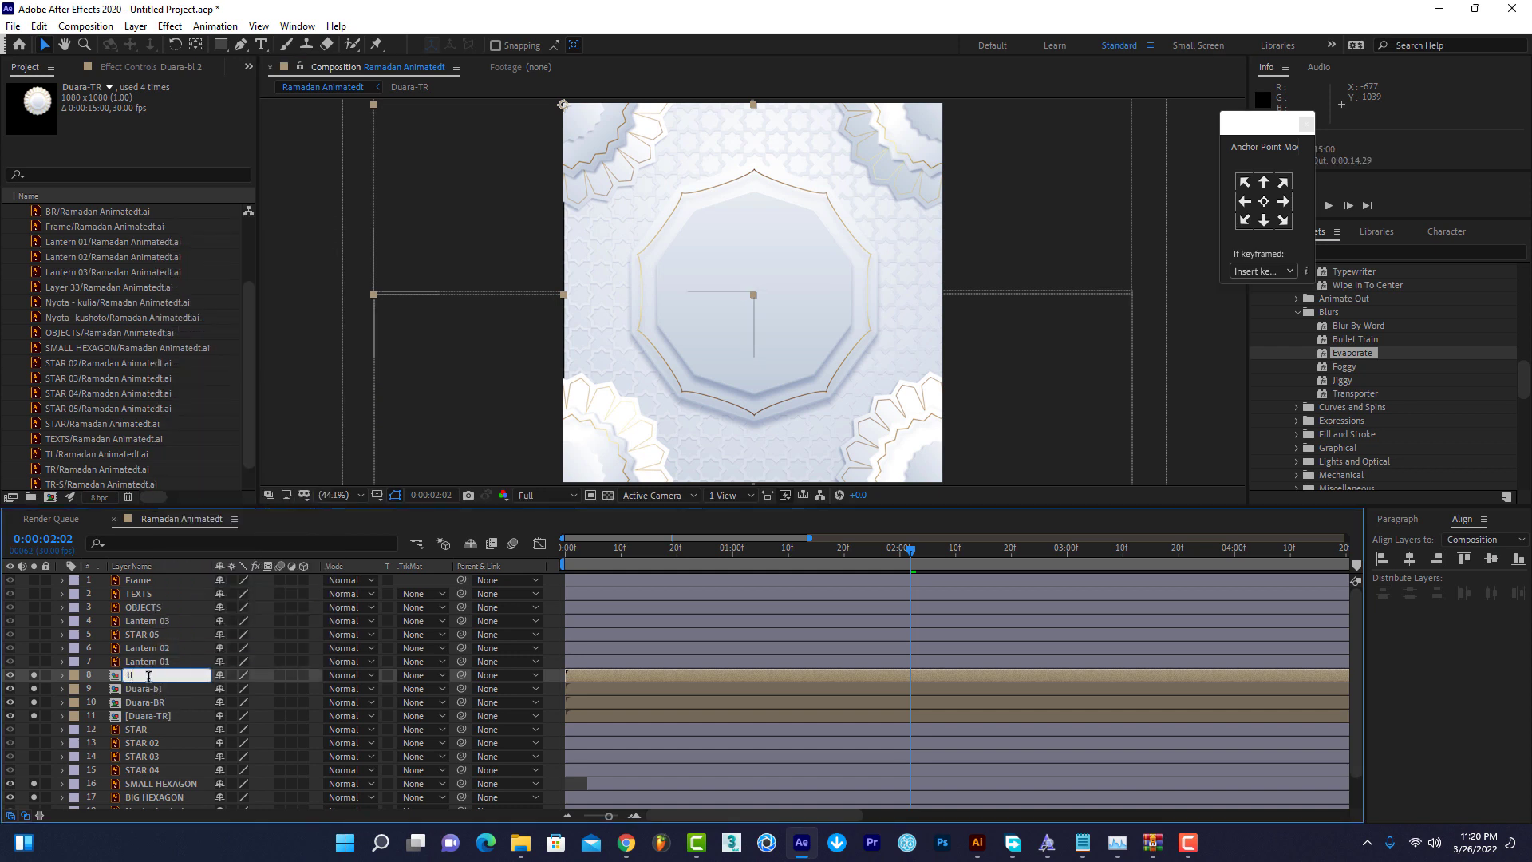
pyautogui.click(150, 701)
pyautogui.click(149, 679)
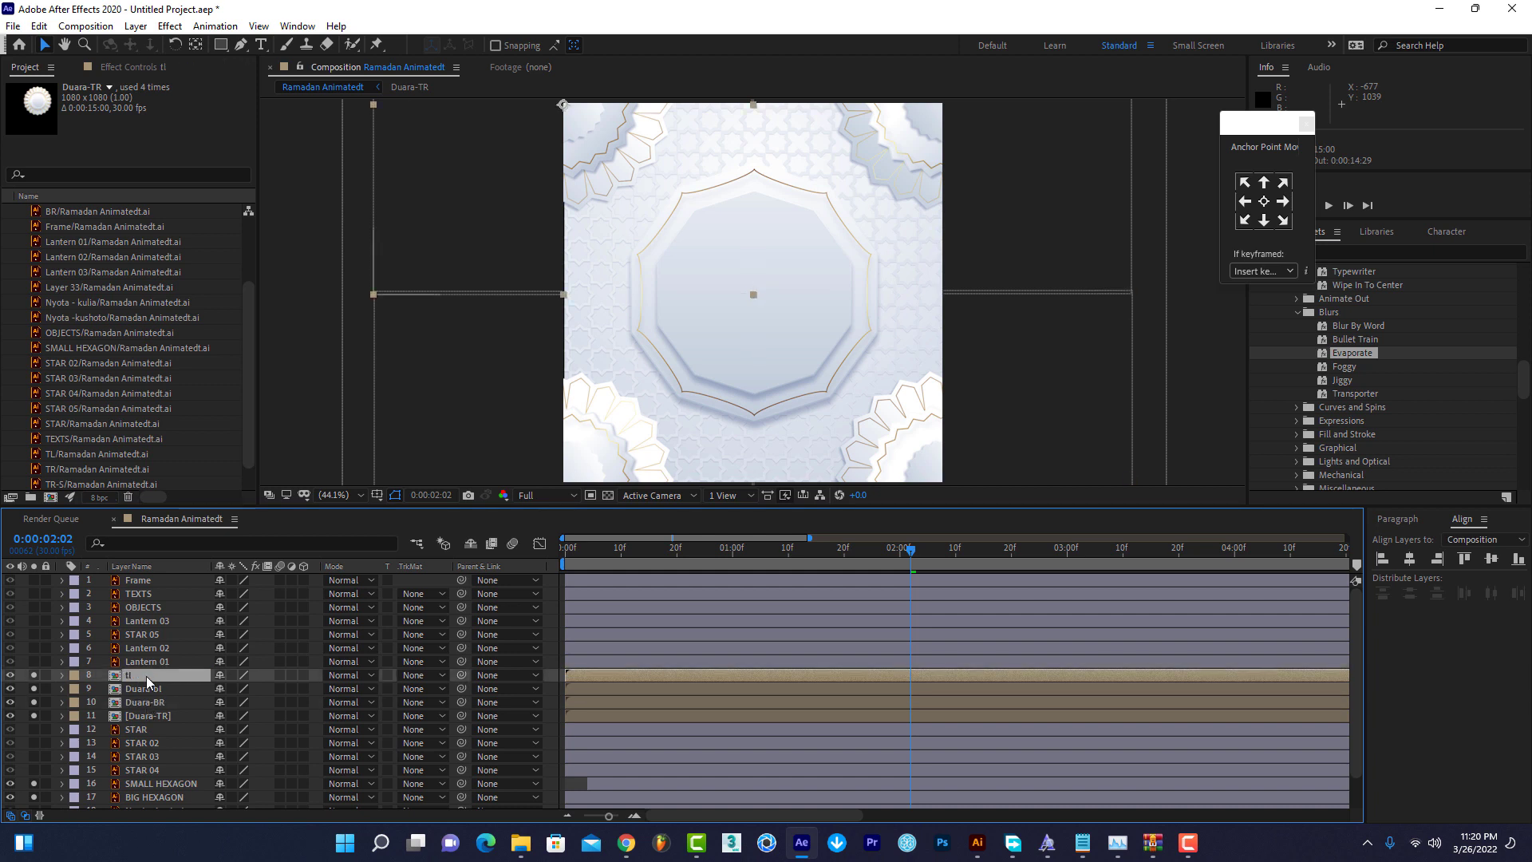
pyautogui.rightClick(149, 683)
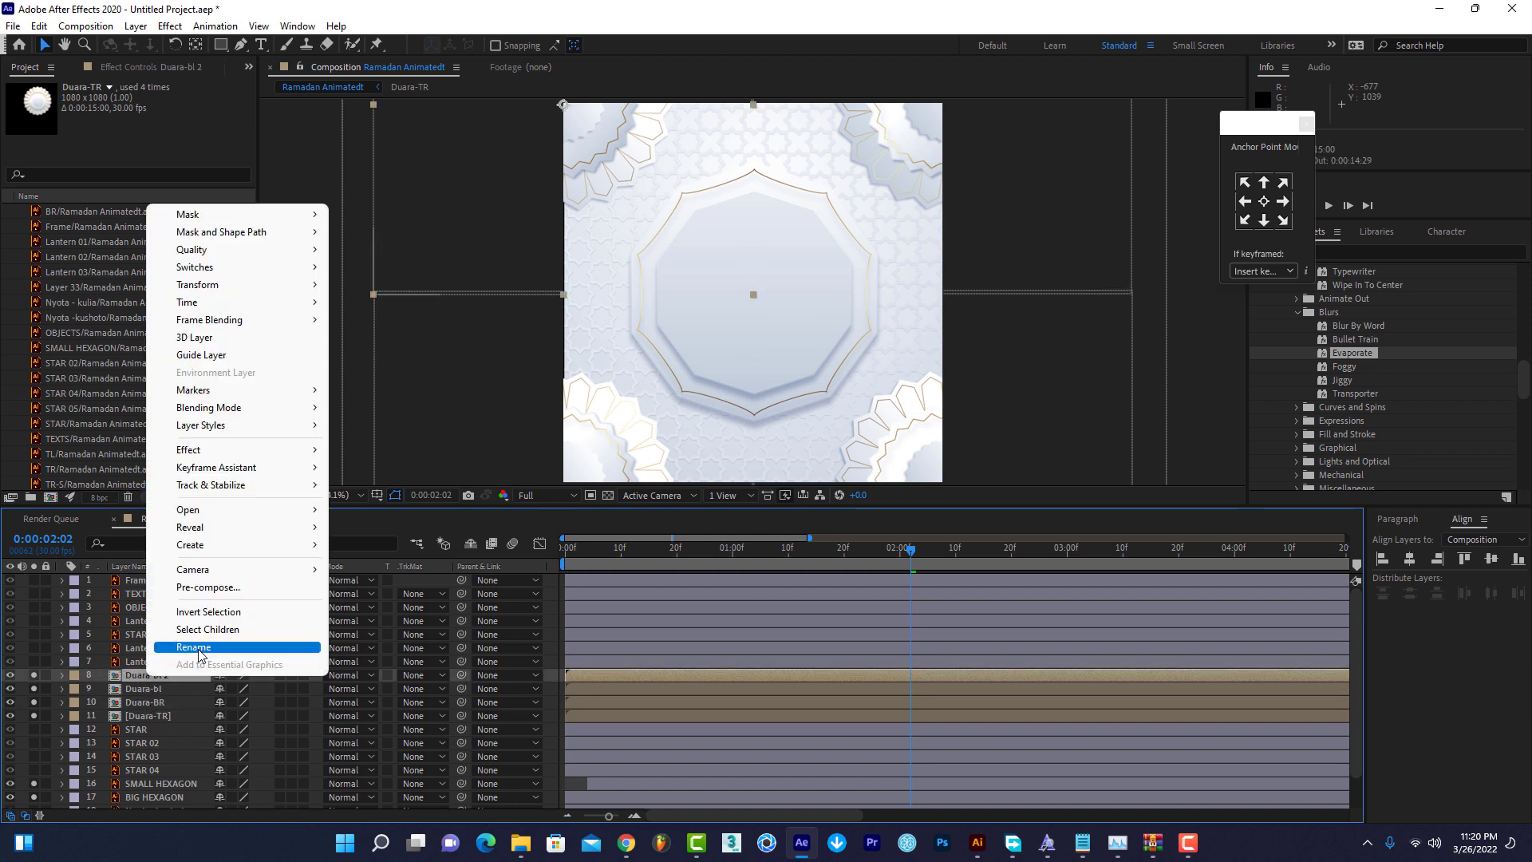
pyautogui.click(239, 653)
pyautogui.moveTo(154, 675); pyautogui.dragTo(188, 675)
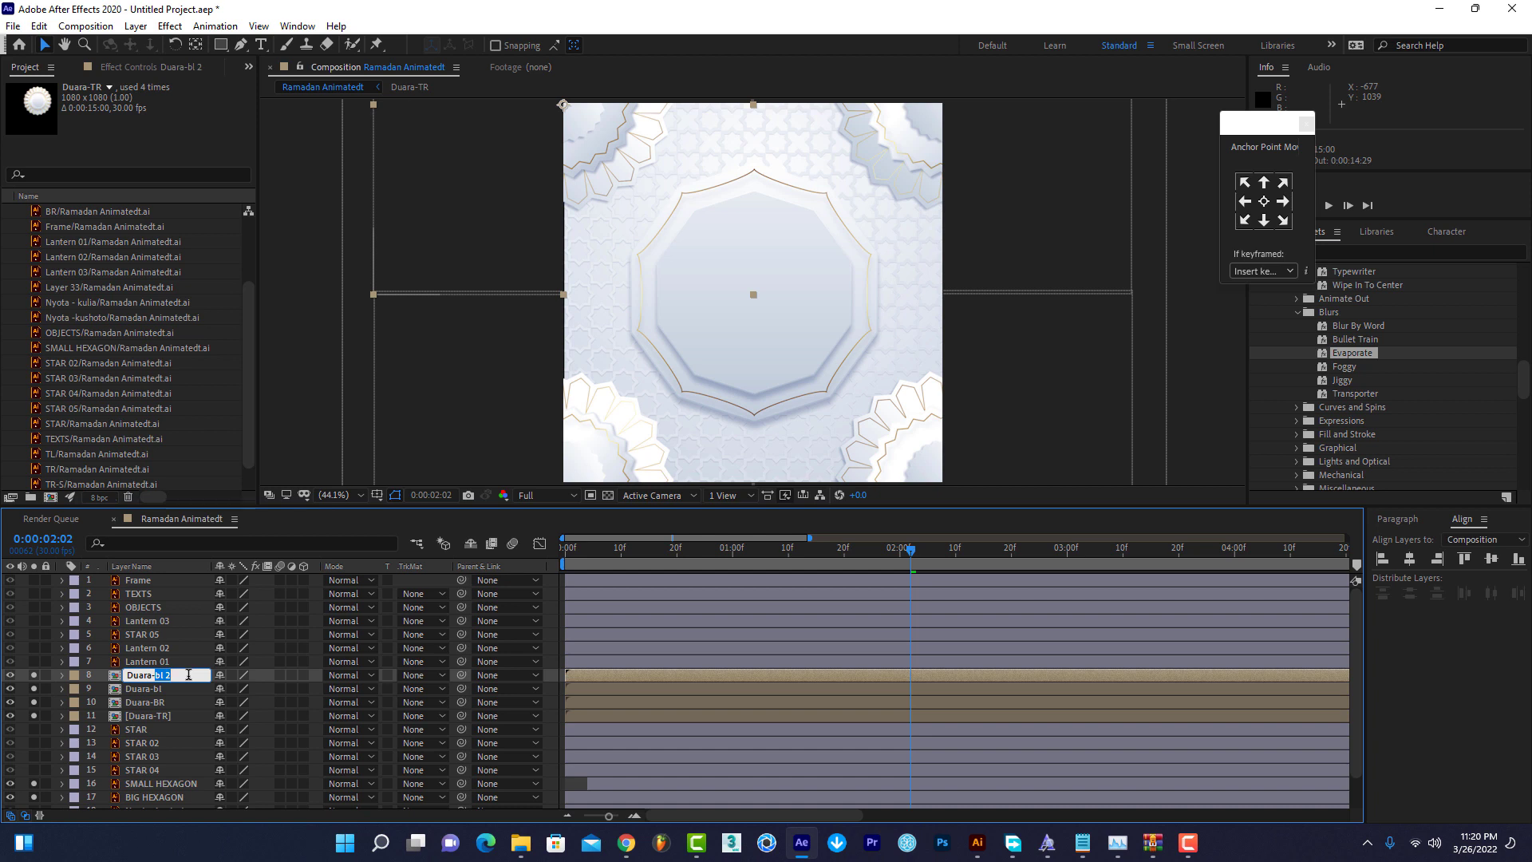
pyautogui.write('tl')
pyautogui.click(192, 689)
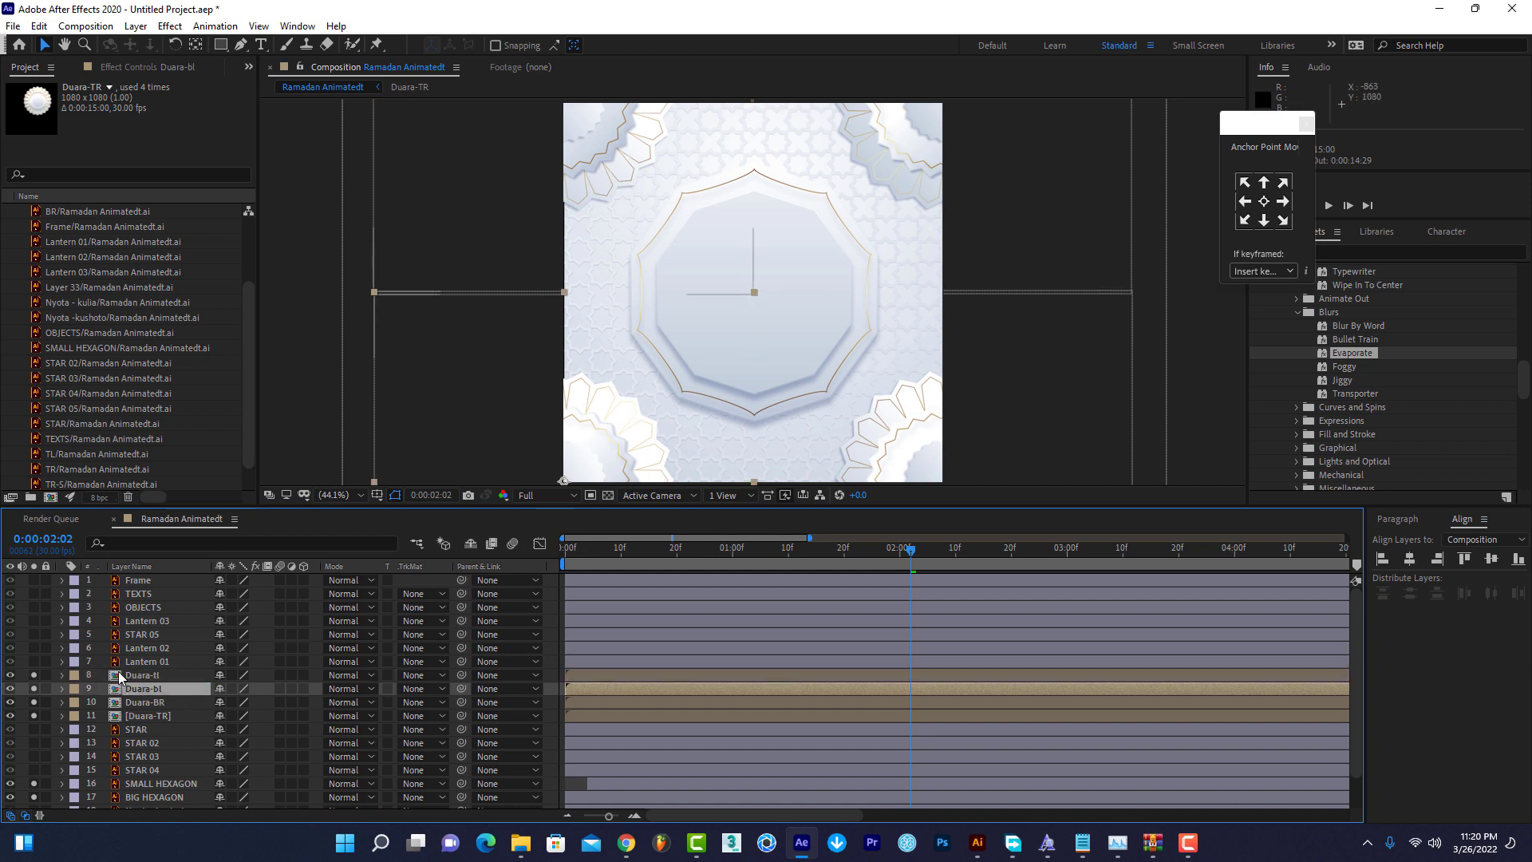
# Preview the card with flowers in all four corners and select Duara-TR.
pyautogui.press('space')
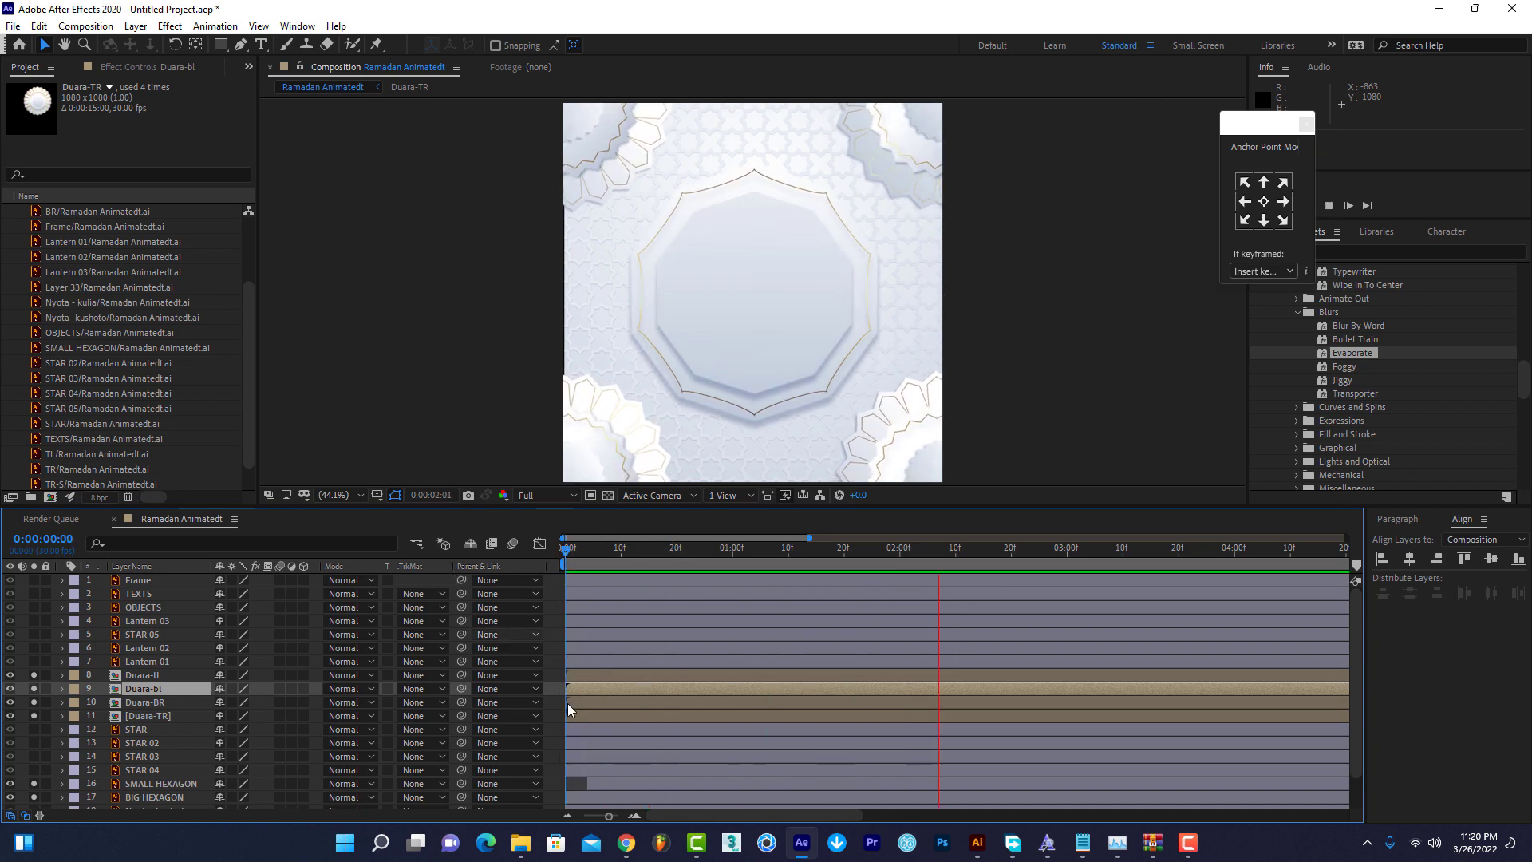
pyautogui.press('space')
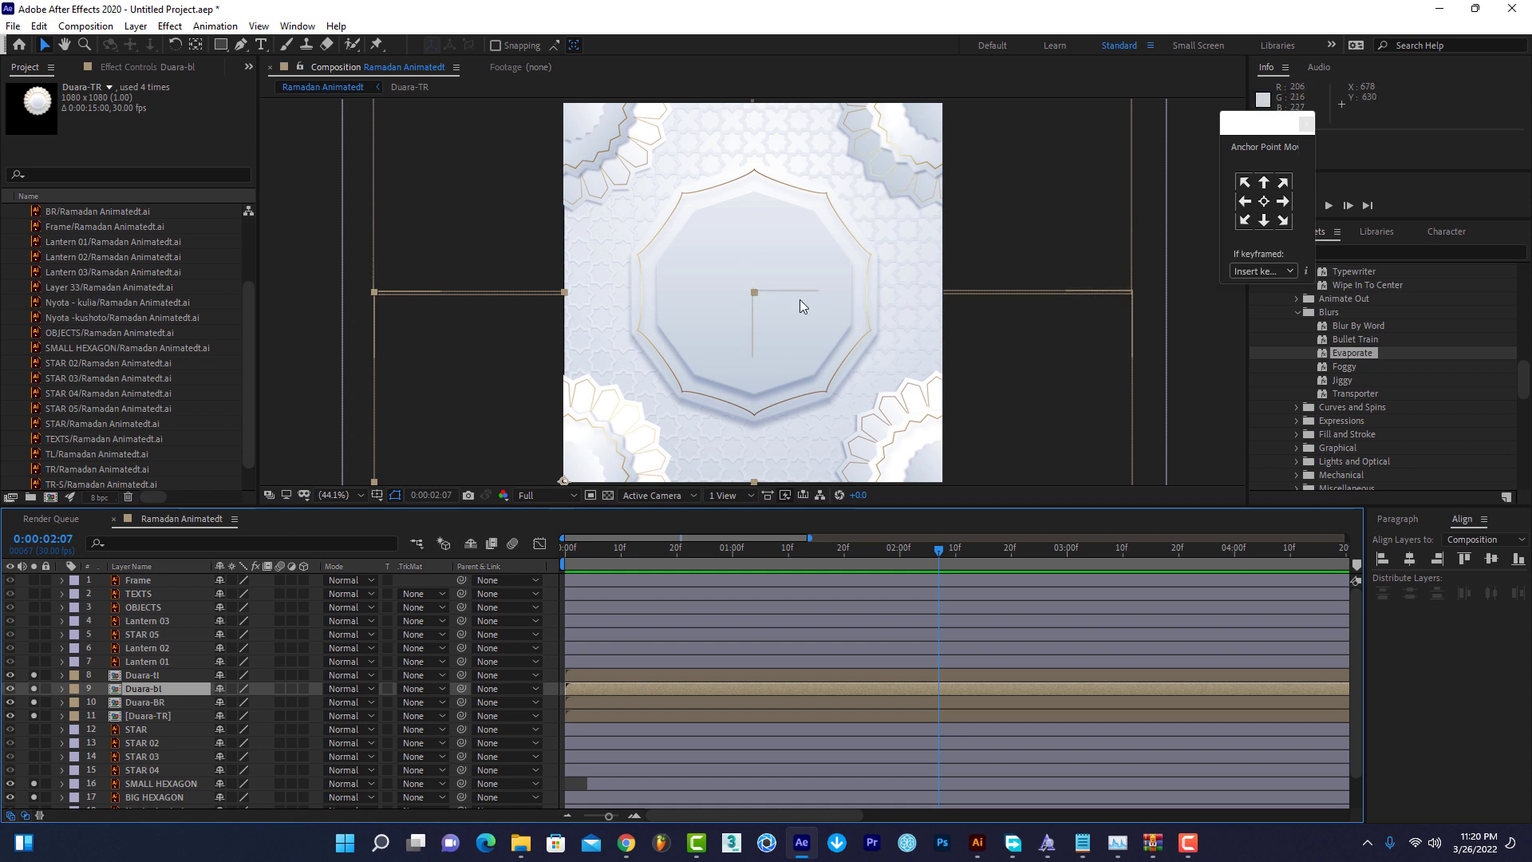
pyautogui.click(581, 715)
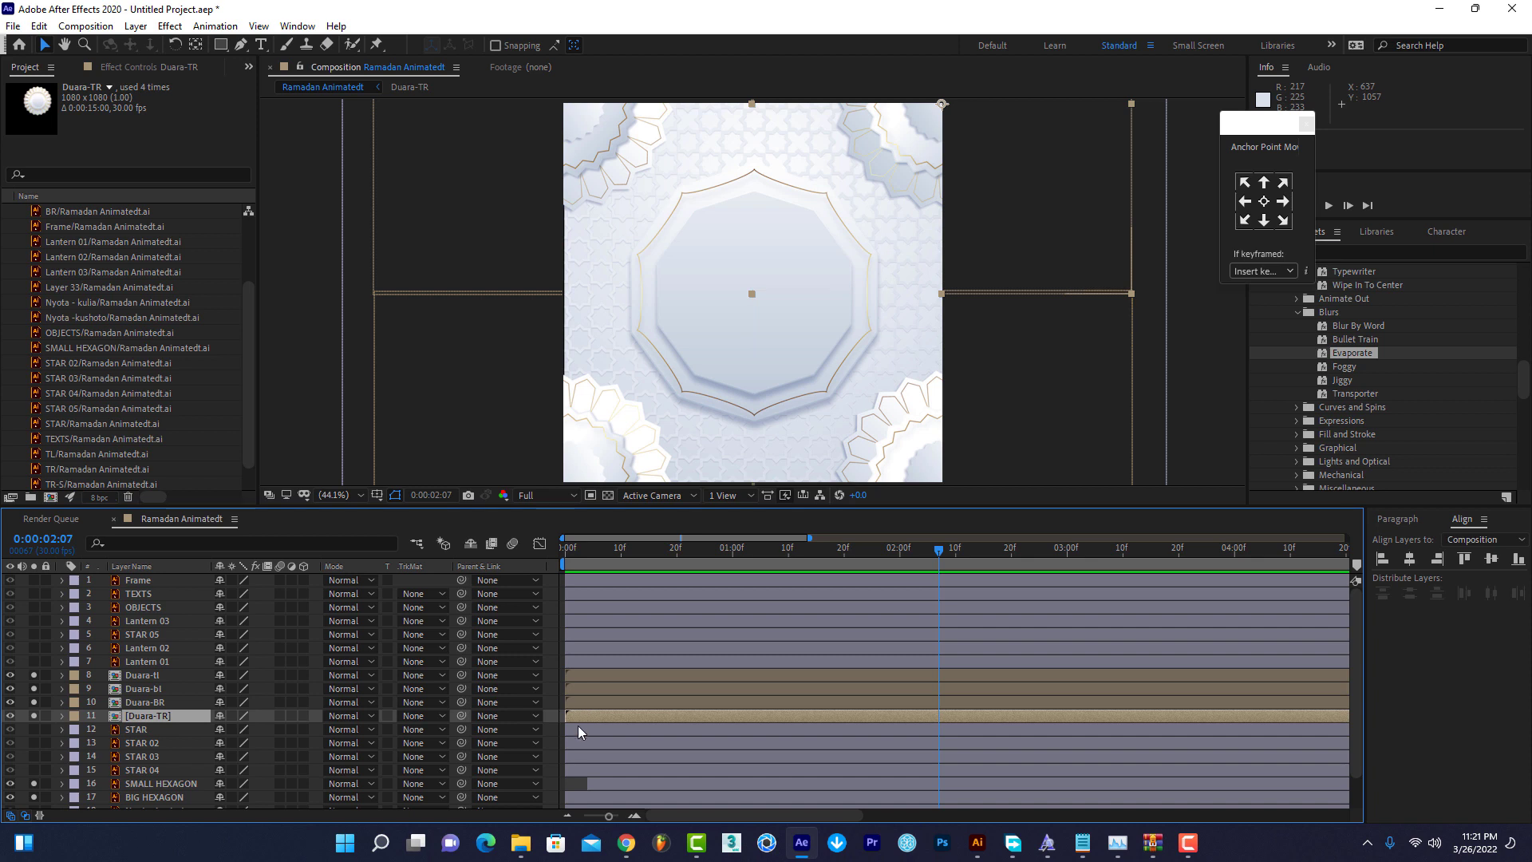
# Keyframe Scale on all four corner flowers: 100% at frame 20, 0% at frame 0.
pyautogui.click(577, 725)
pyautogui.click(579, 707)
pyautogui.keyDown('shift'); pyautogui.click(577, 715); pyautogui.keyUp('shift')
pyautogui.keyDown('shift'); pyautogui.click(577, 678); pyautogui.keyUp('shift')
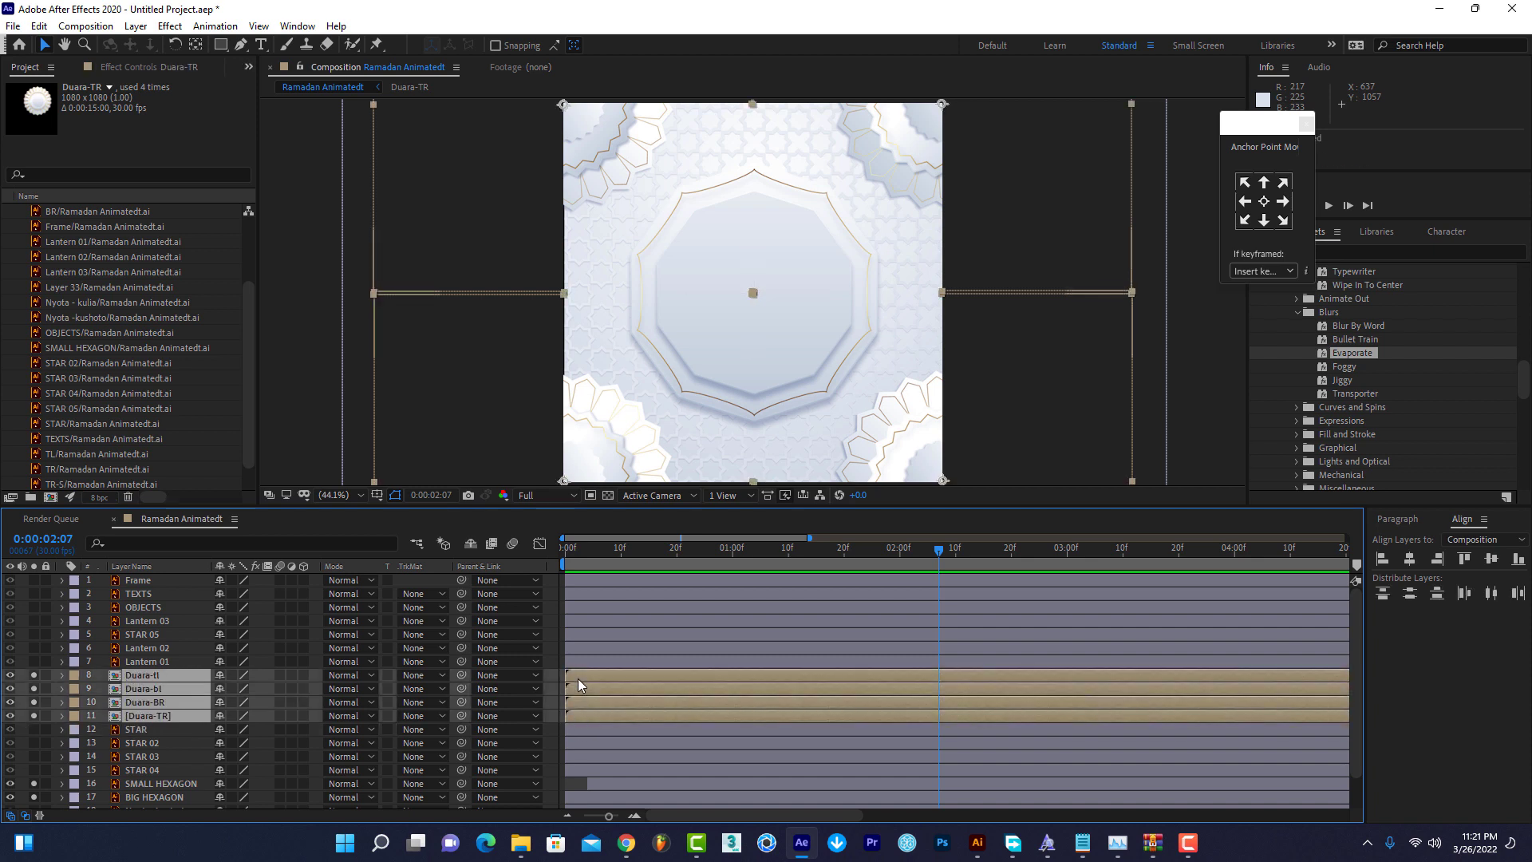
pyautogui.press('s')
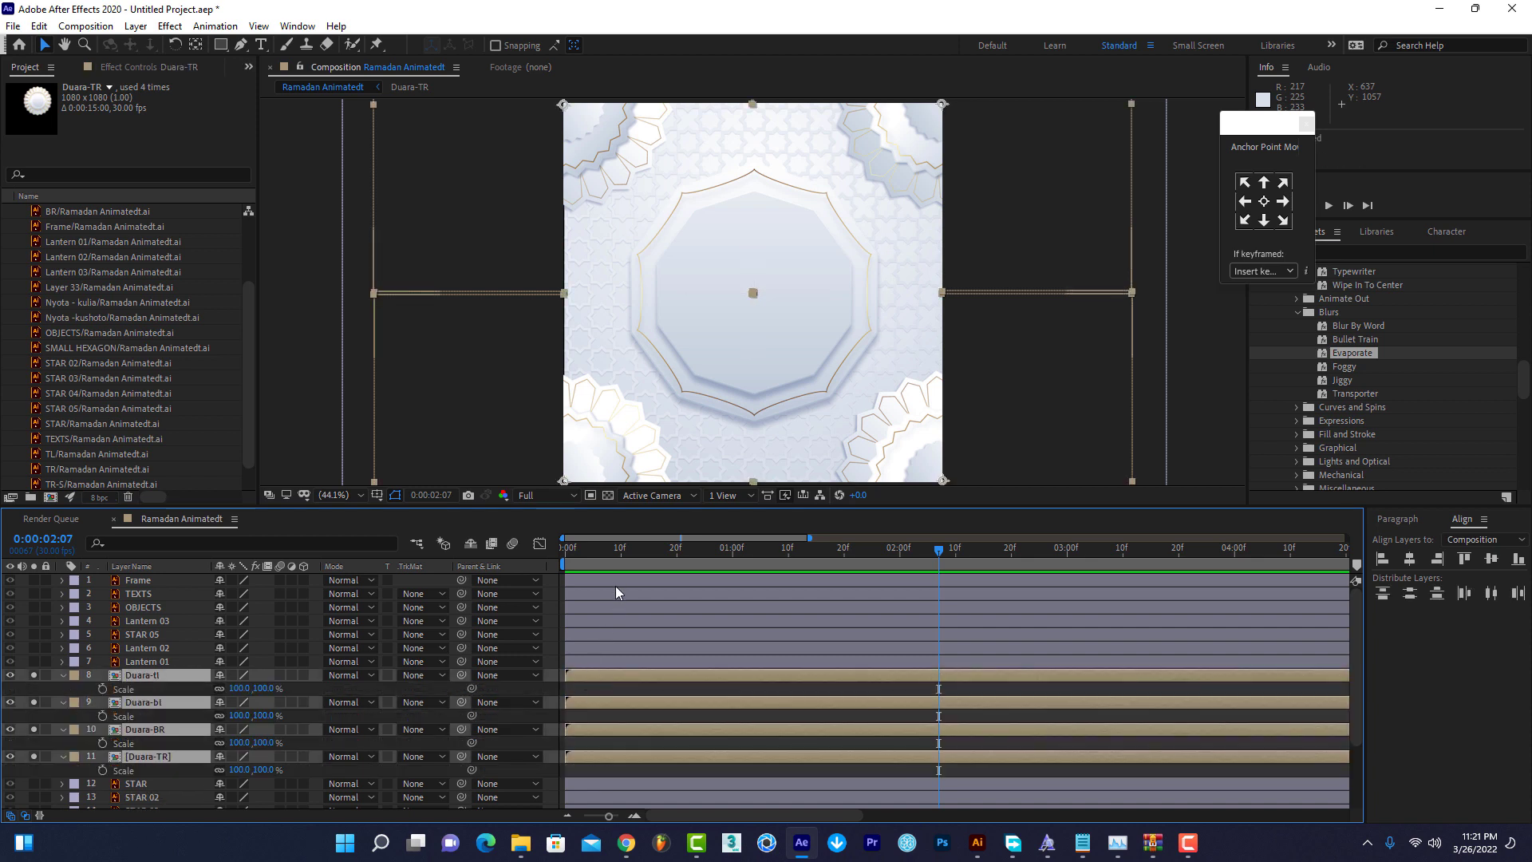
pyautogui.click(676, 556)
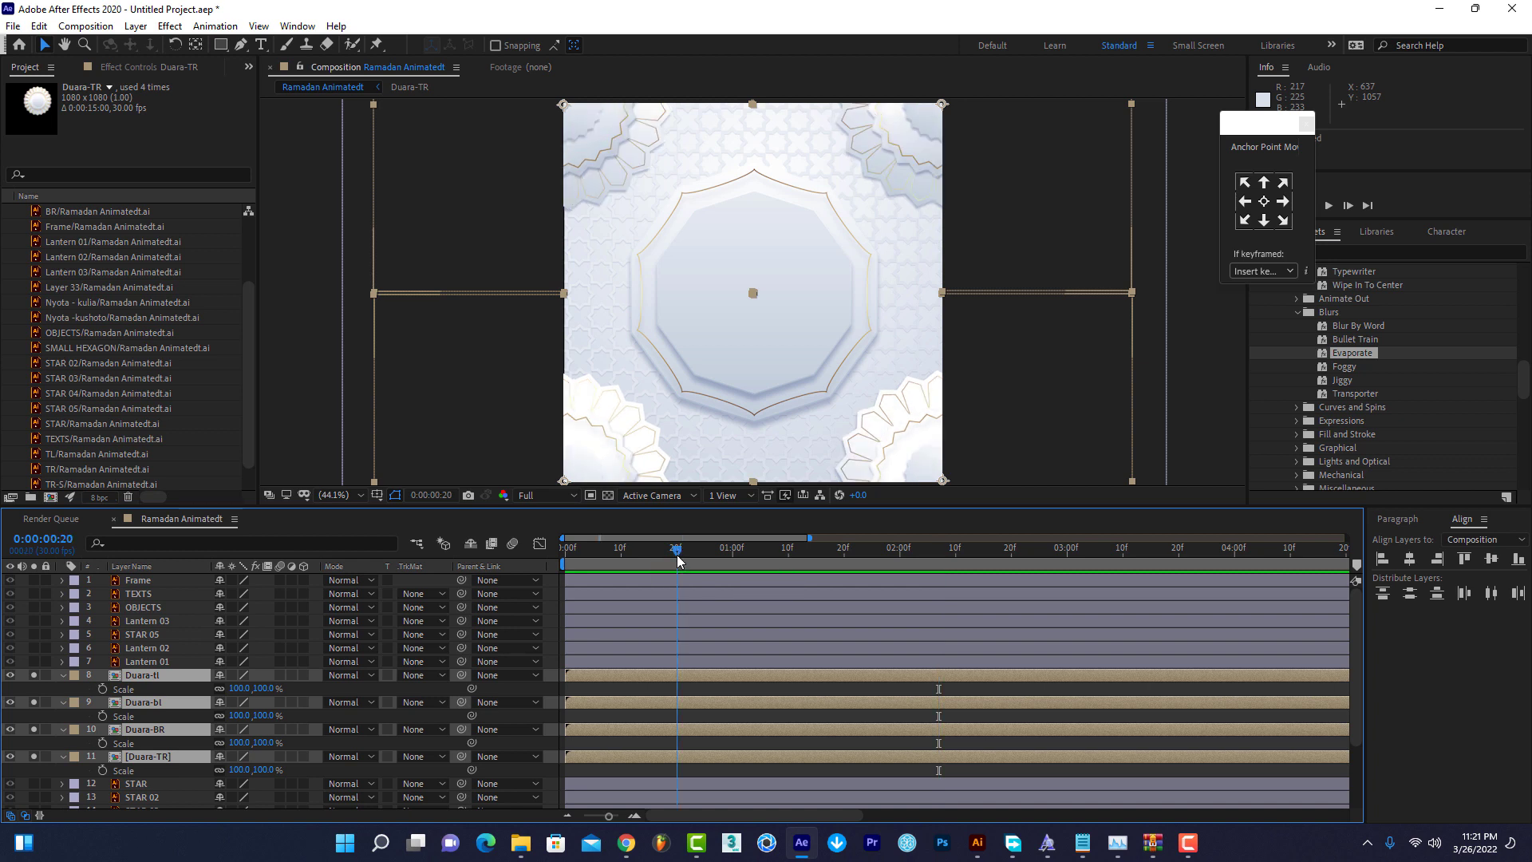
pyautogui.click(102, 688)
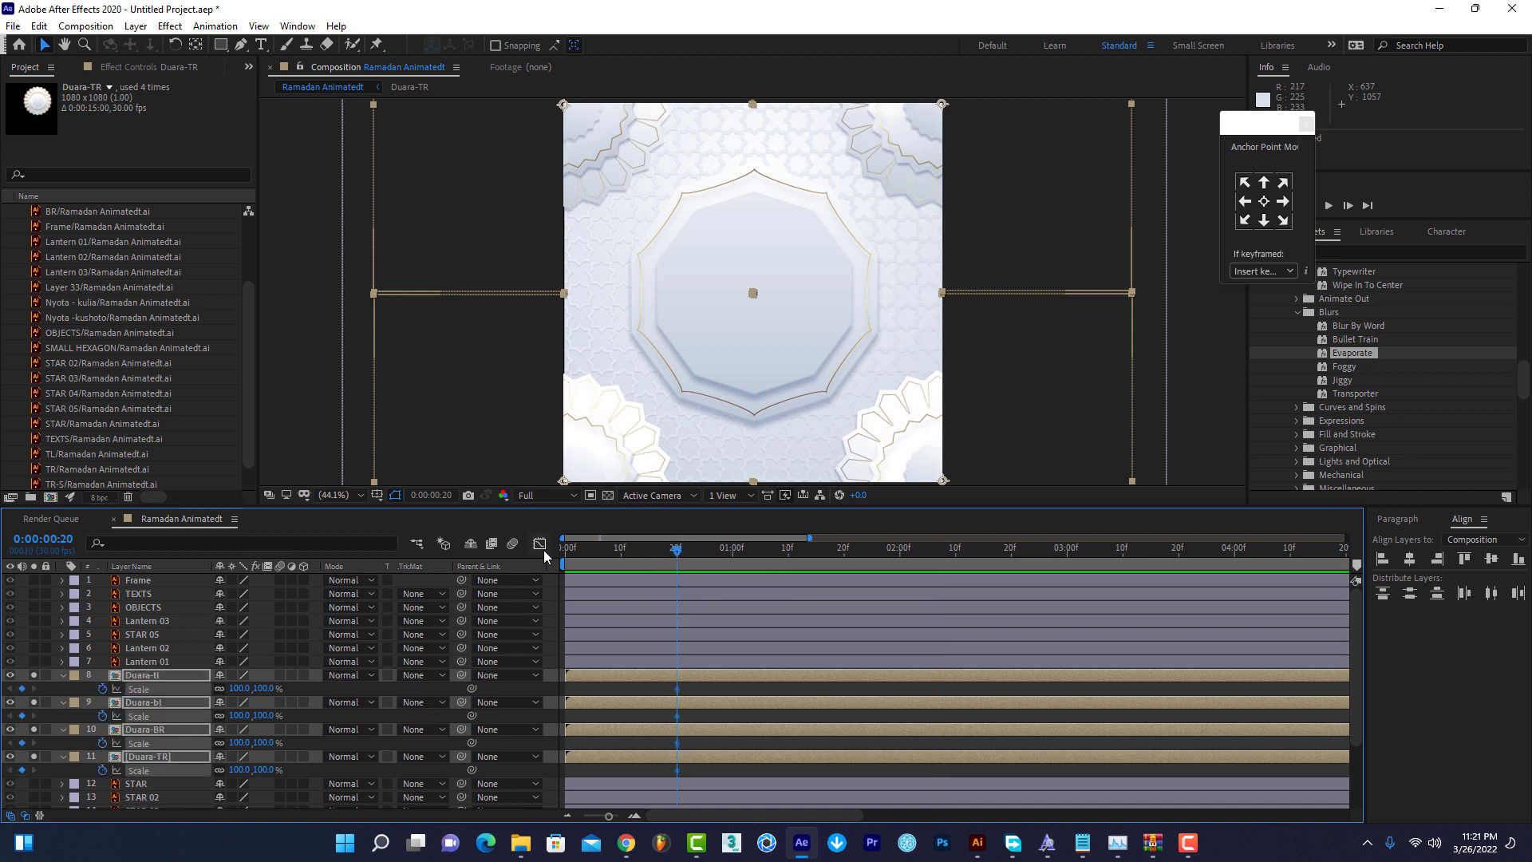
pyautogui.click(568, 550)
pyautogui.click(266, 688)
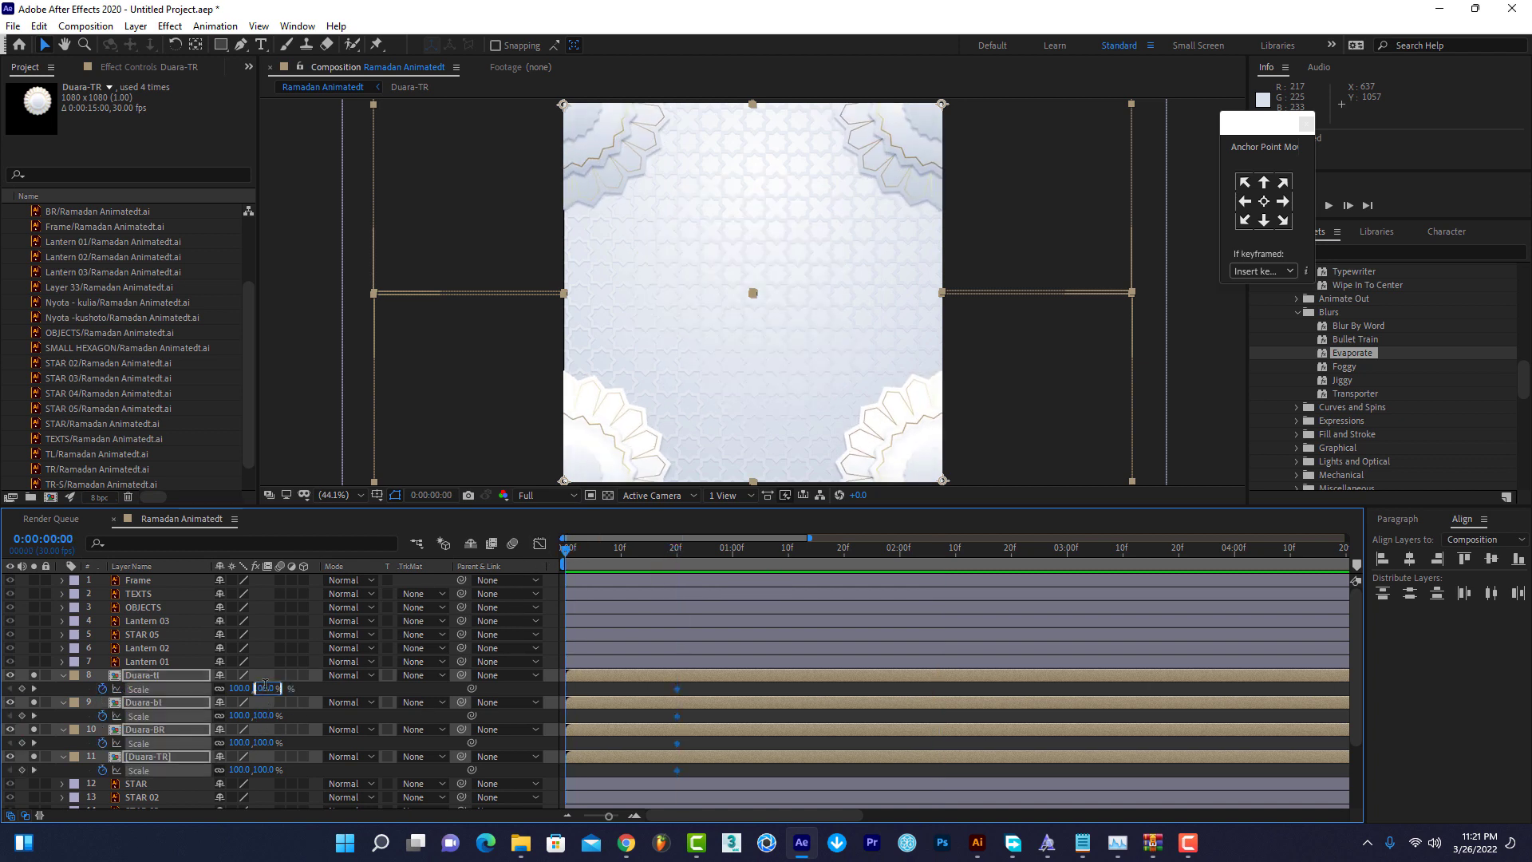
pyautogui.write('0')
pyautogui.press('Return')
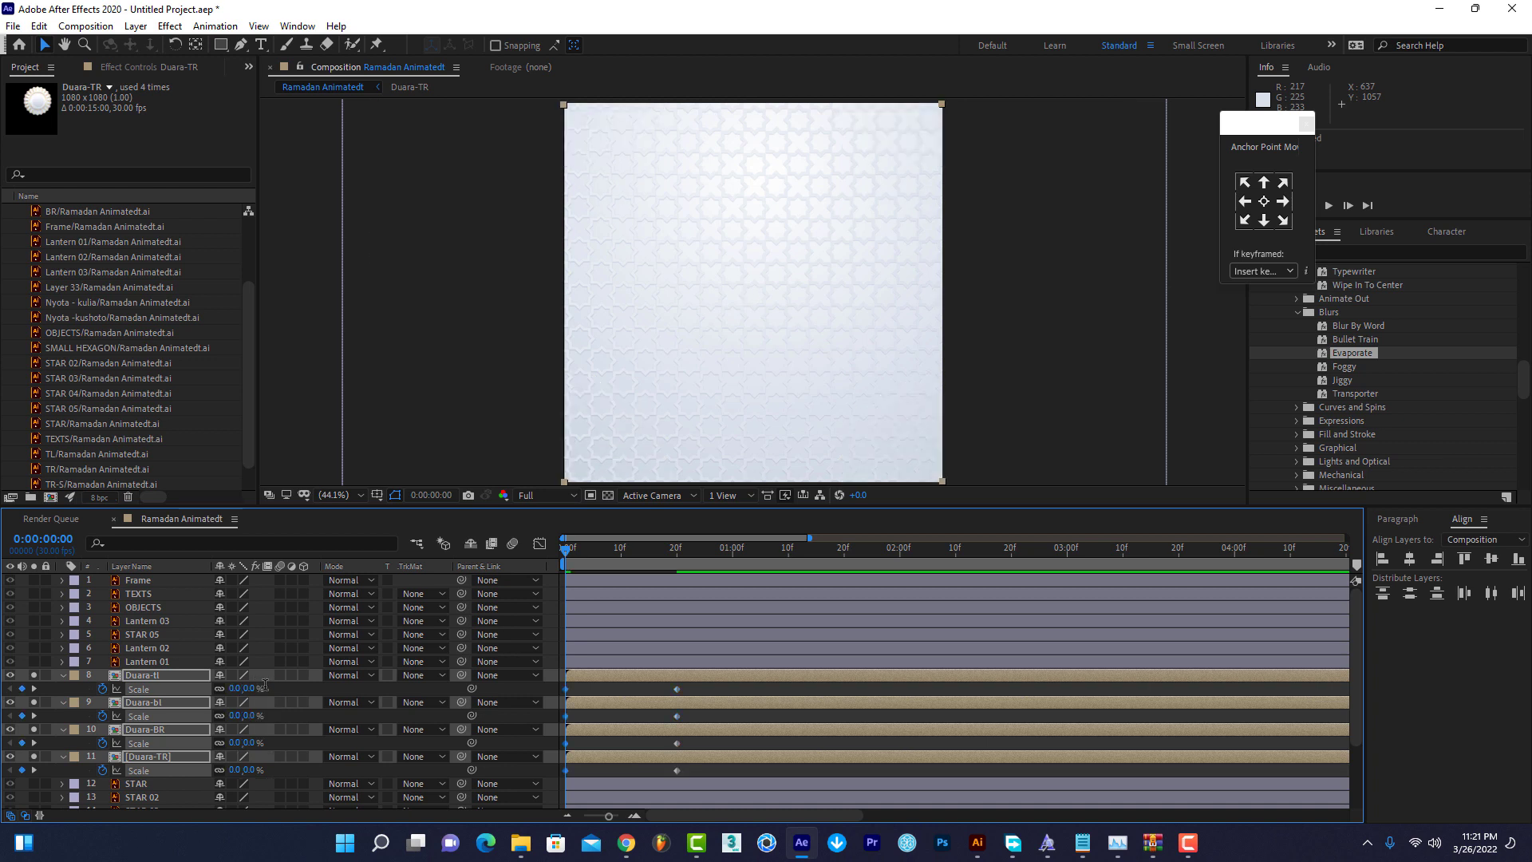
# Preview the corner flowers growing in and marquee-select their Scale keyframes.
pyautogui.press('space')
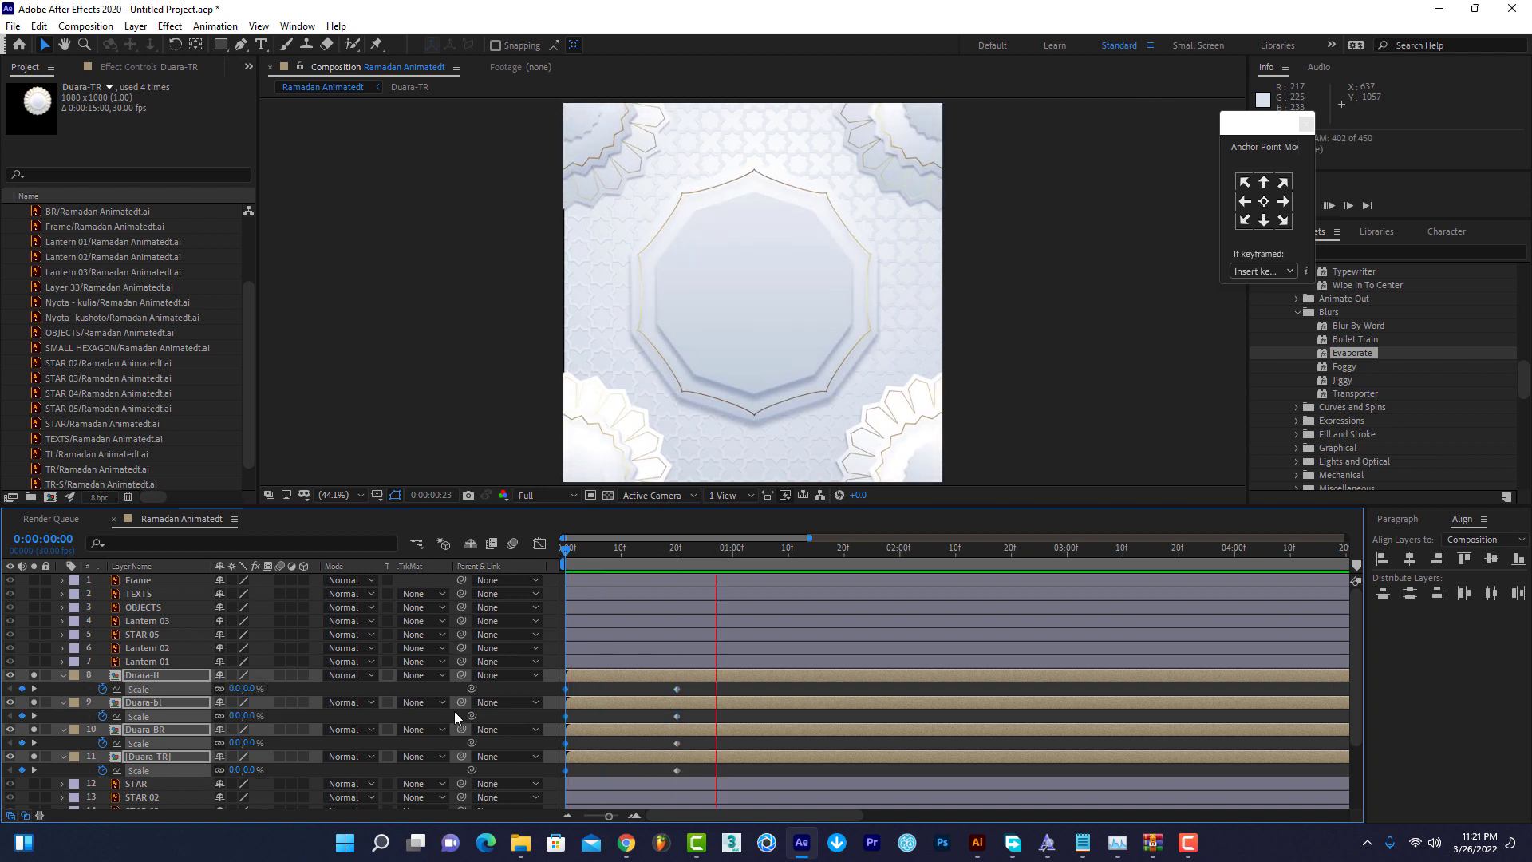
pyautogui.moveTo(693, 684); pyautogui.dragTo(558, 778)
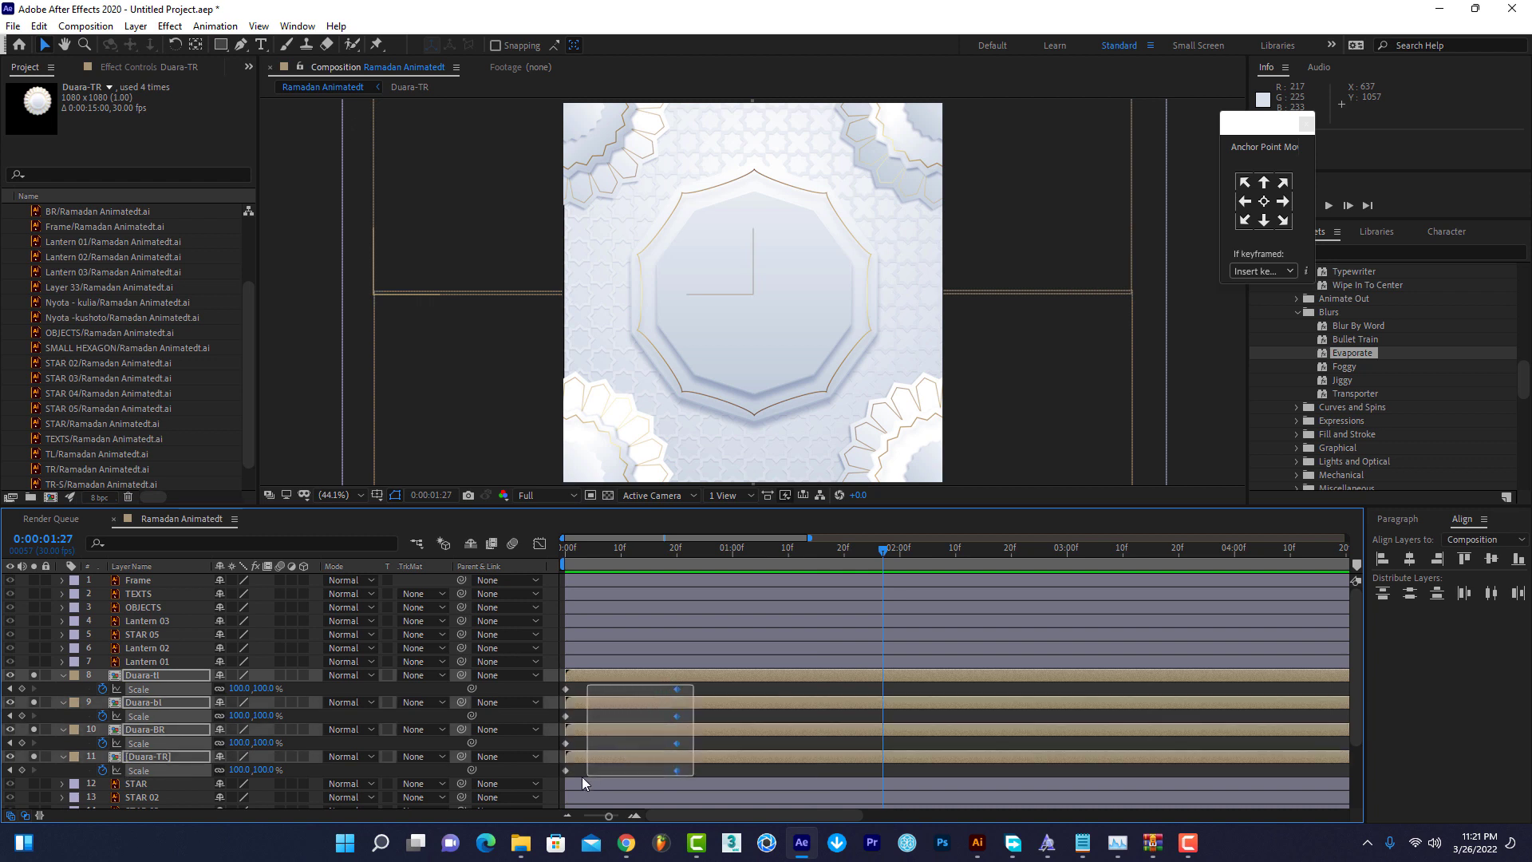
pyautogui.click(710, 714)
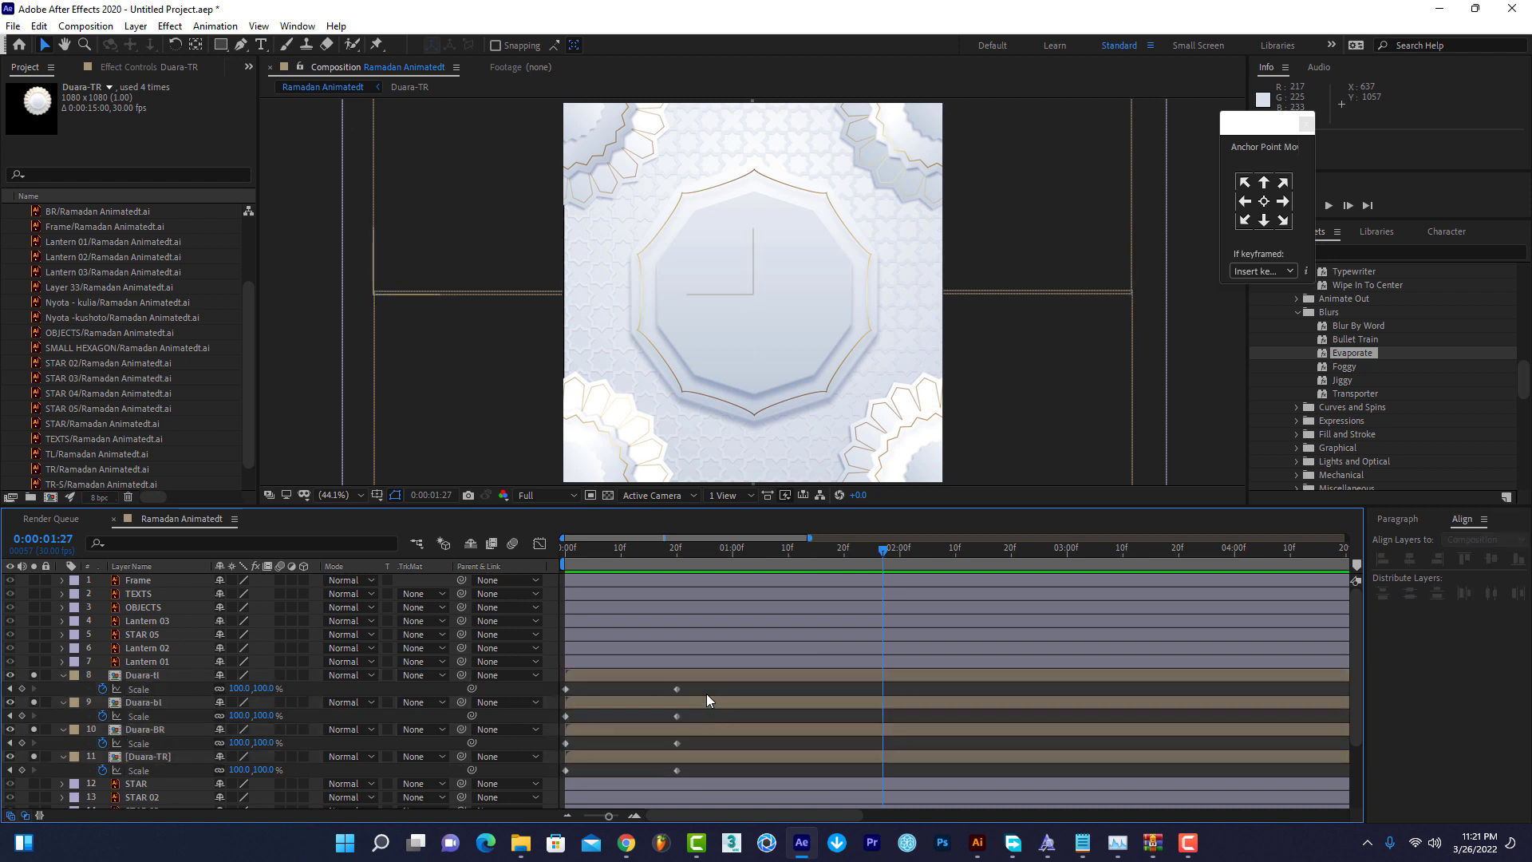
pyautogui.moveTo(702, 683); pyautogui.dragTo(566, 753)
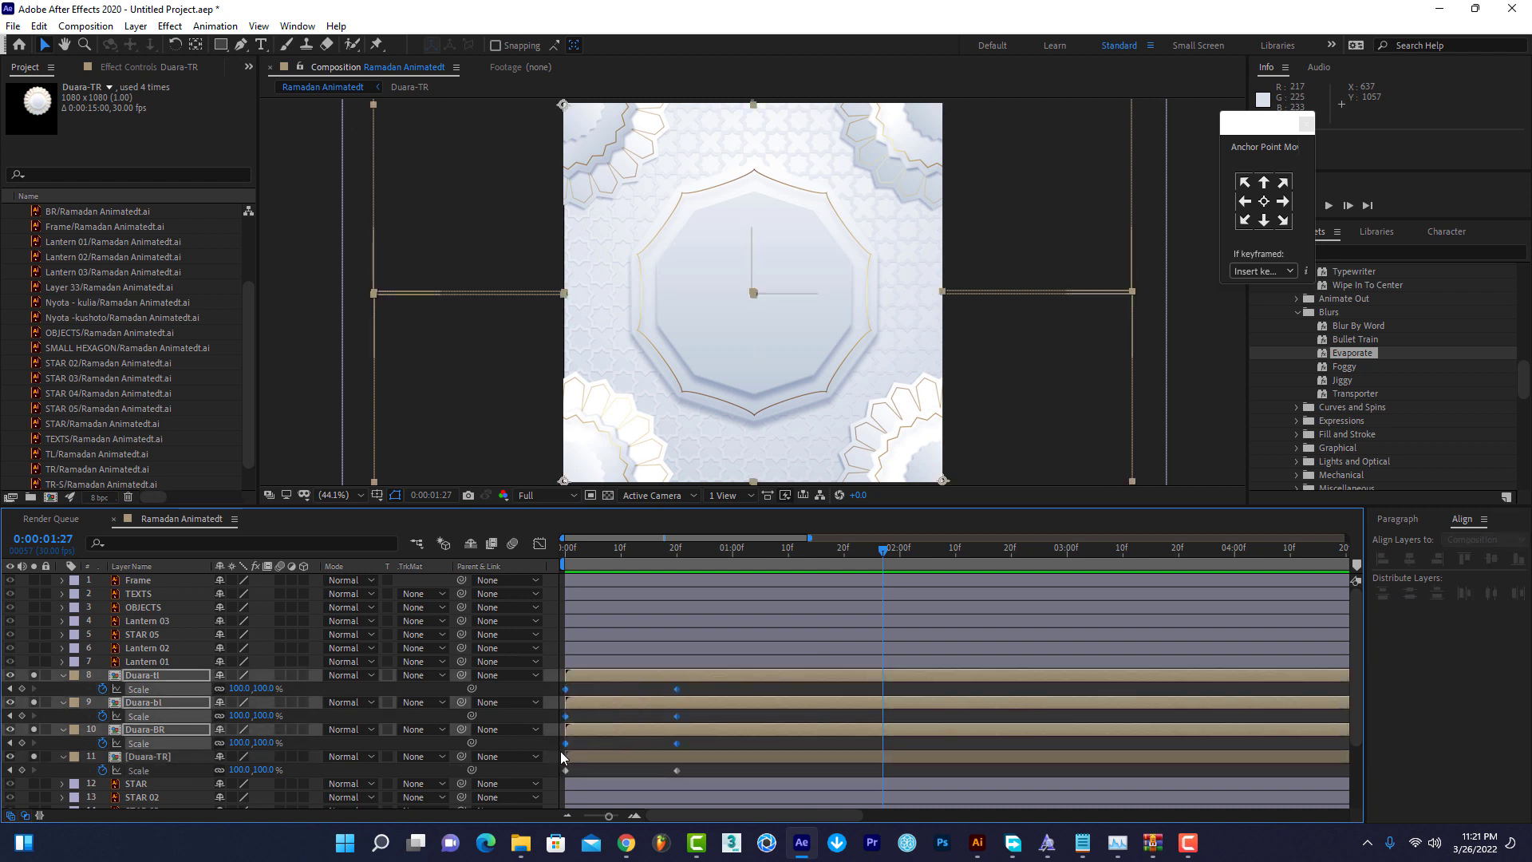
pyautogui.press('space')
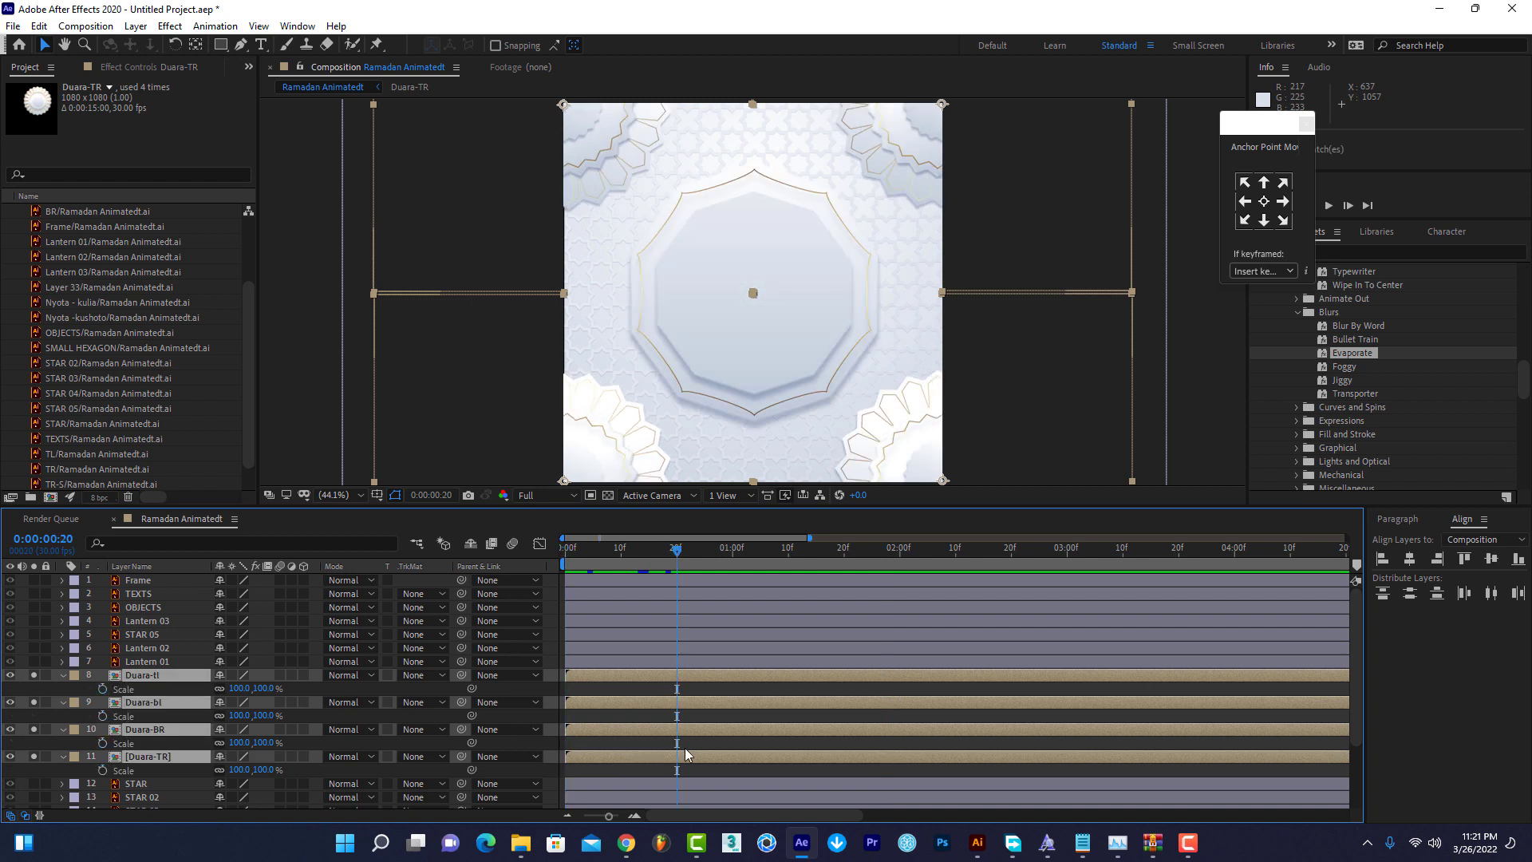
# Keyframe Duara-TR's Scale from 0% at the first frame to 100% at 20 frames, selecting both keyframes.
pyautogui.click(683, 762)
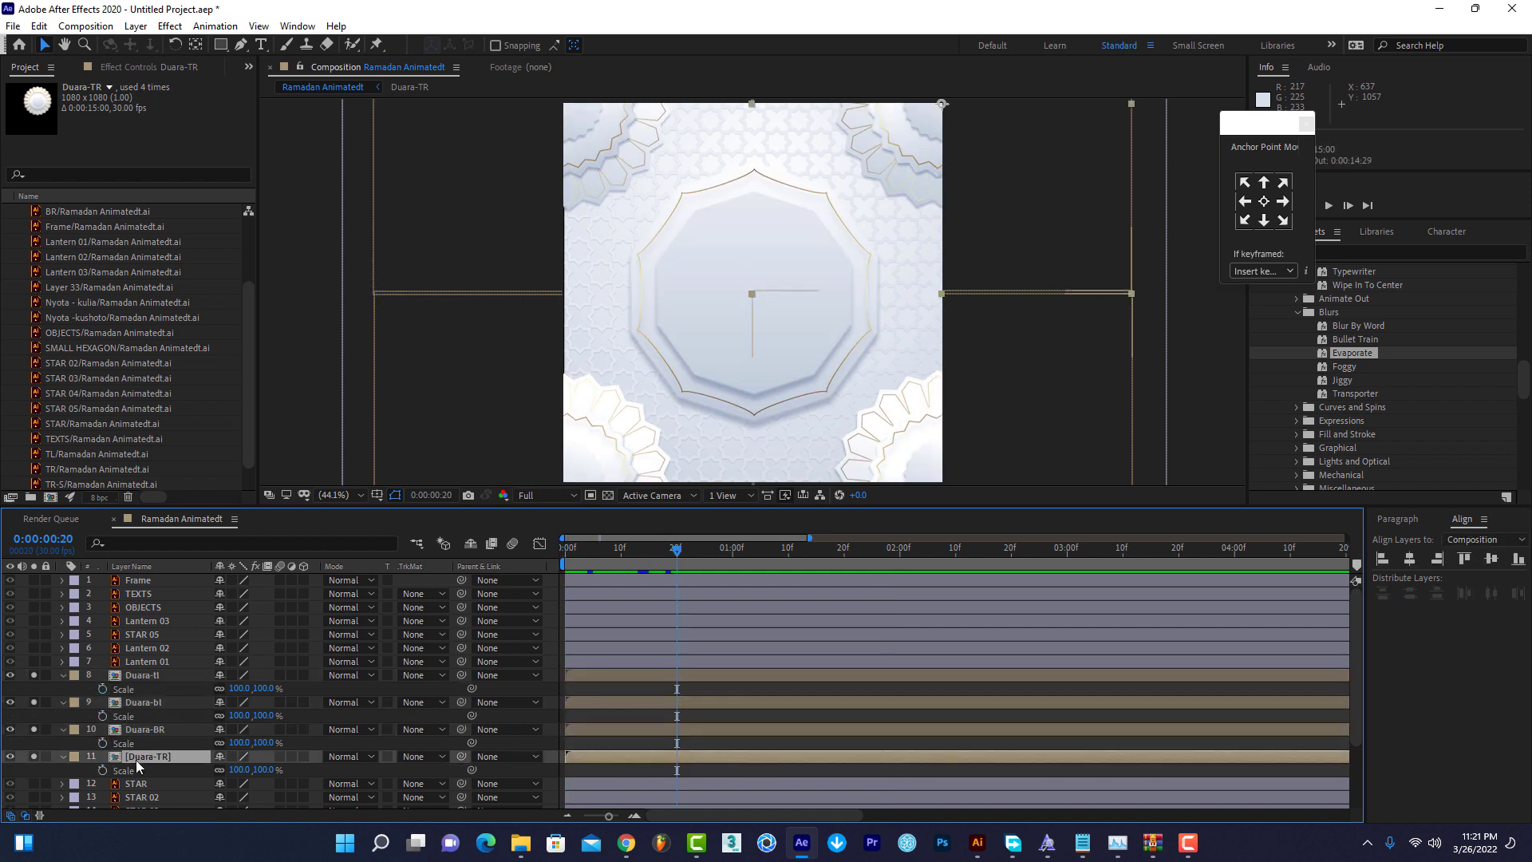
pyautogui.click(102, 770)
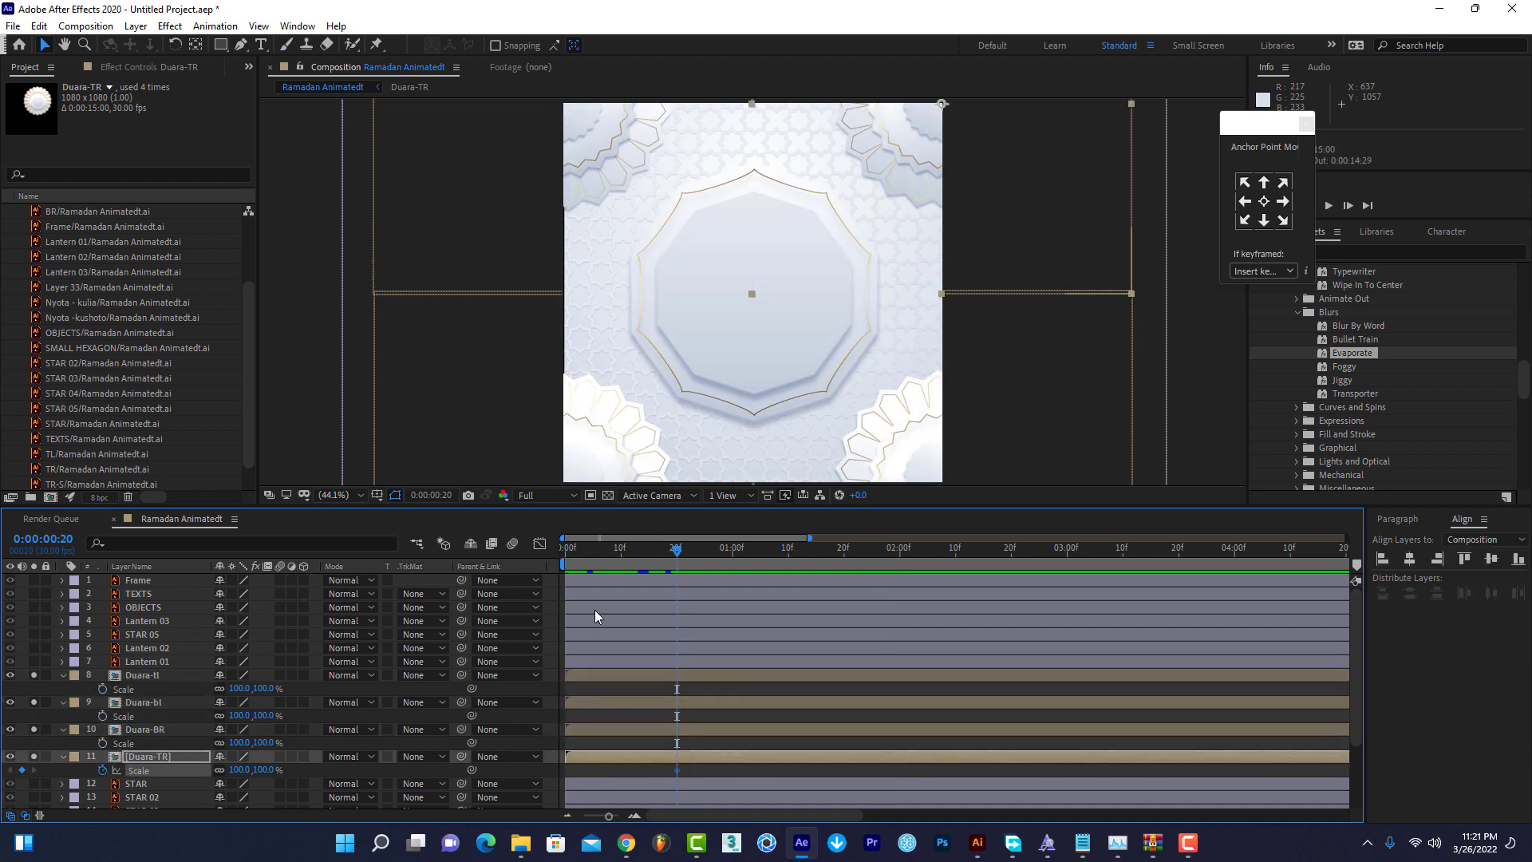
pyautogui.press('Home')
pyautogui.click(264, 769)
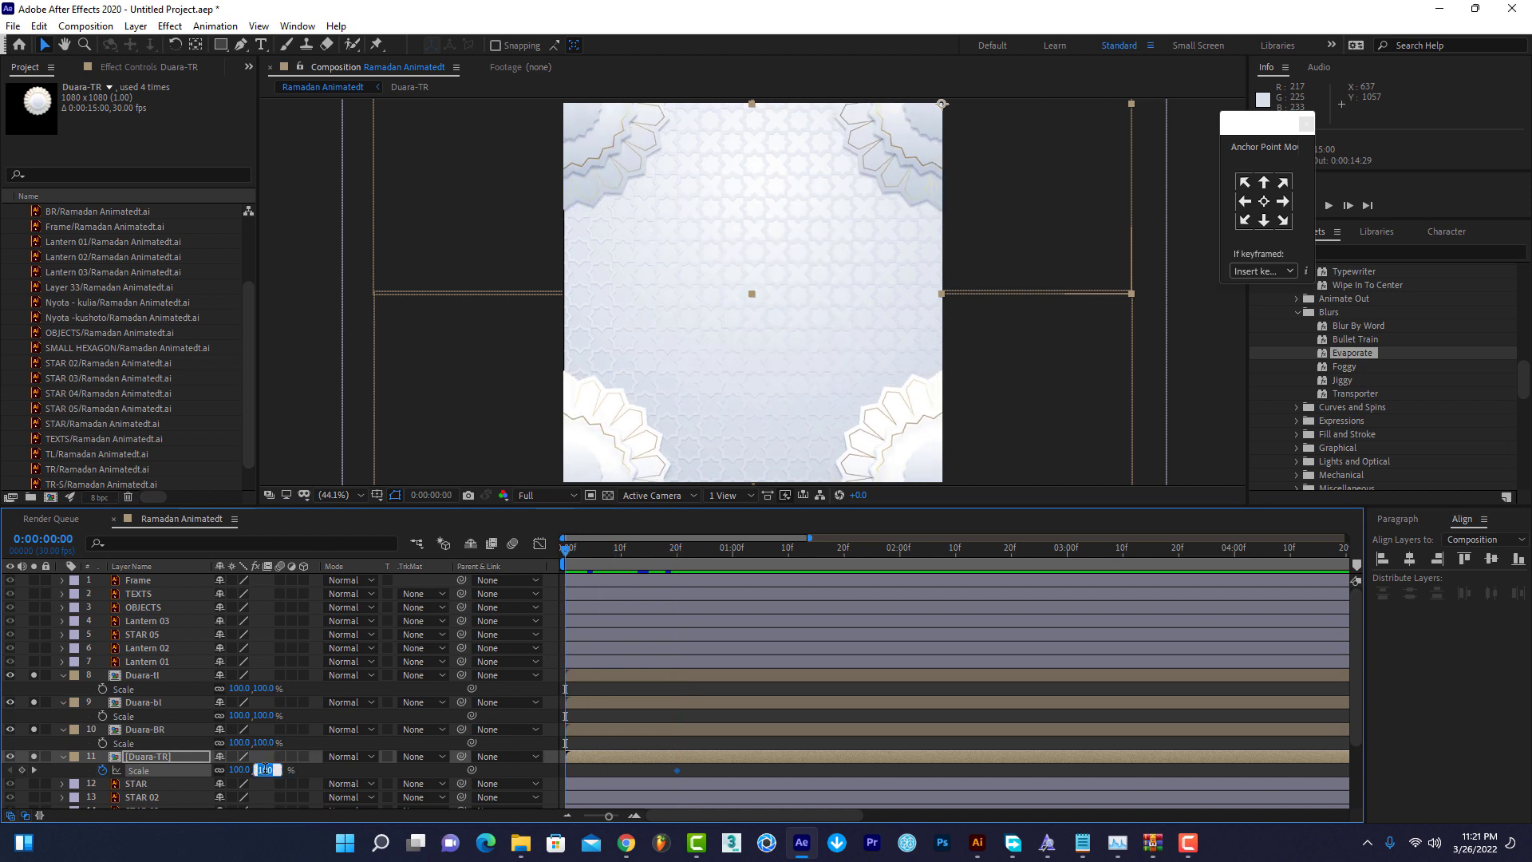
pyautogui.write('0')
pyautogui.press('Return')
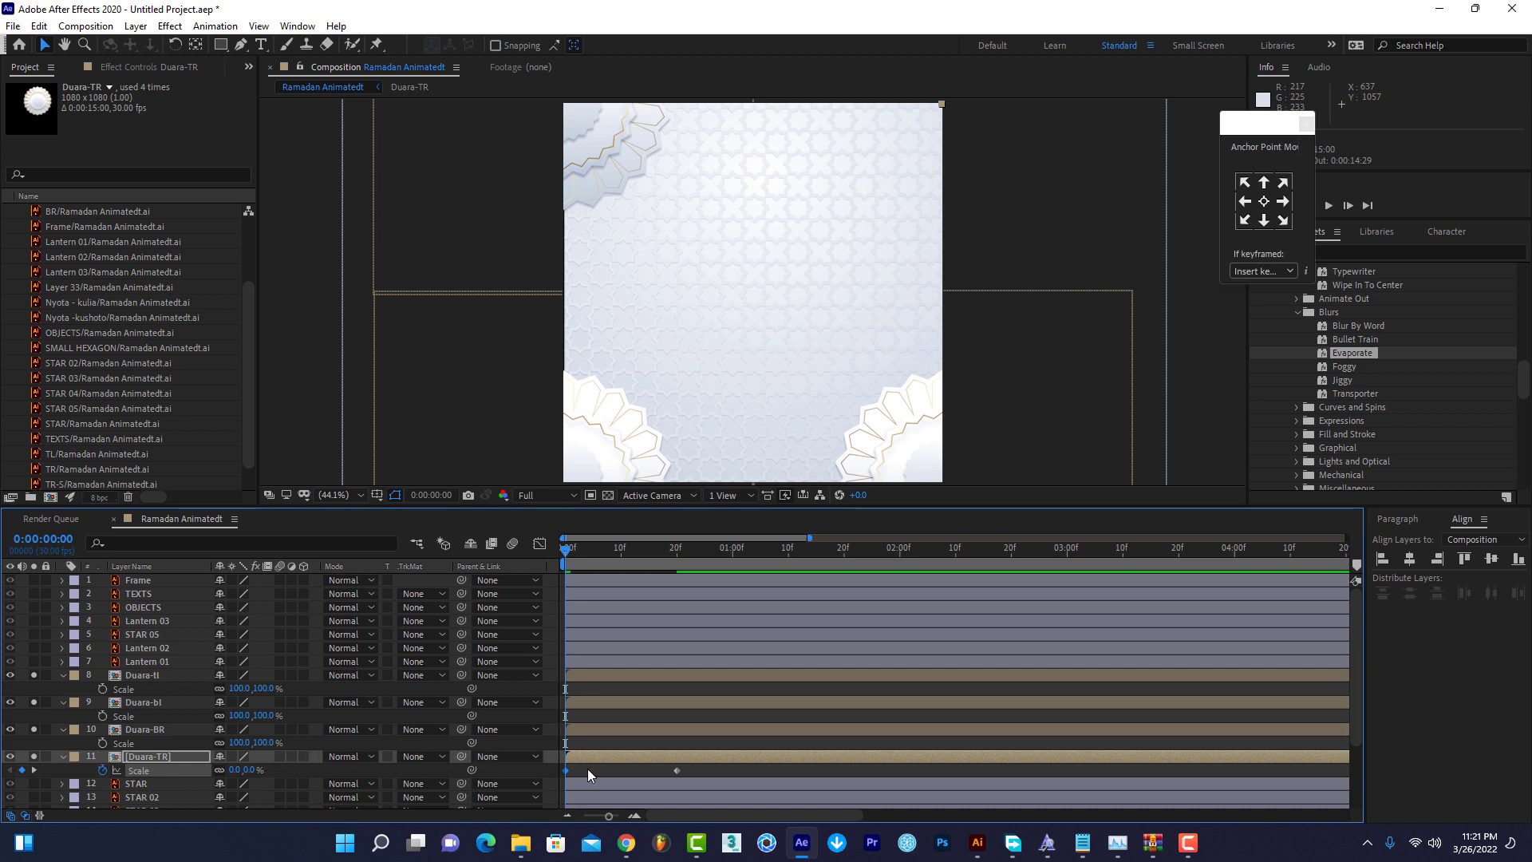
pyautogui.moveTo(688, 792); pyautogui.dragTo(556, 768)
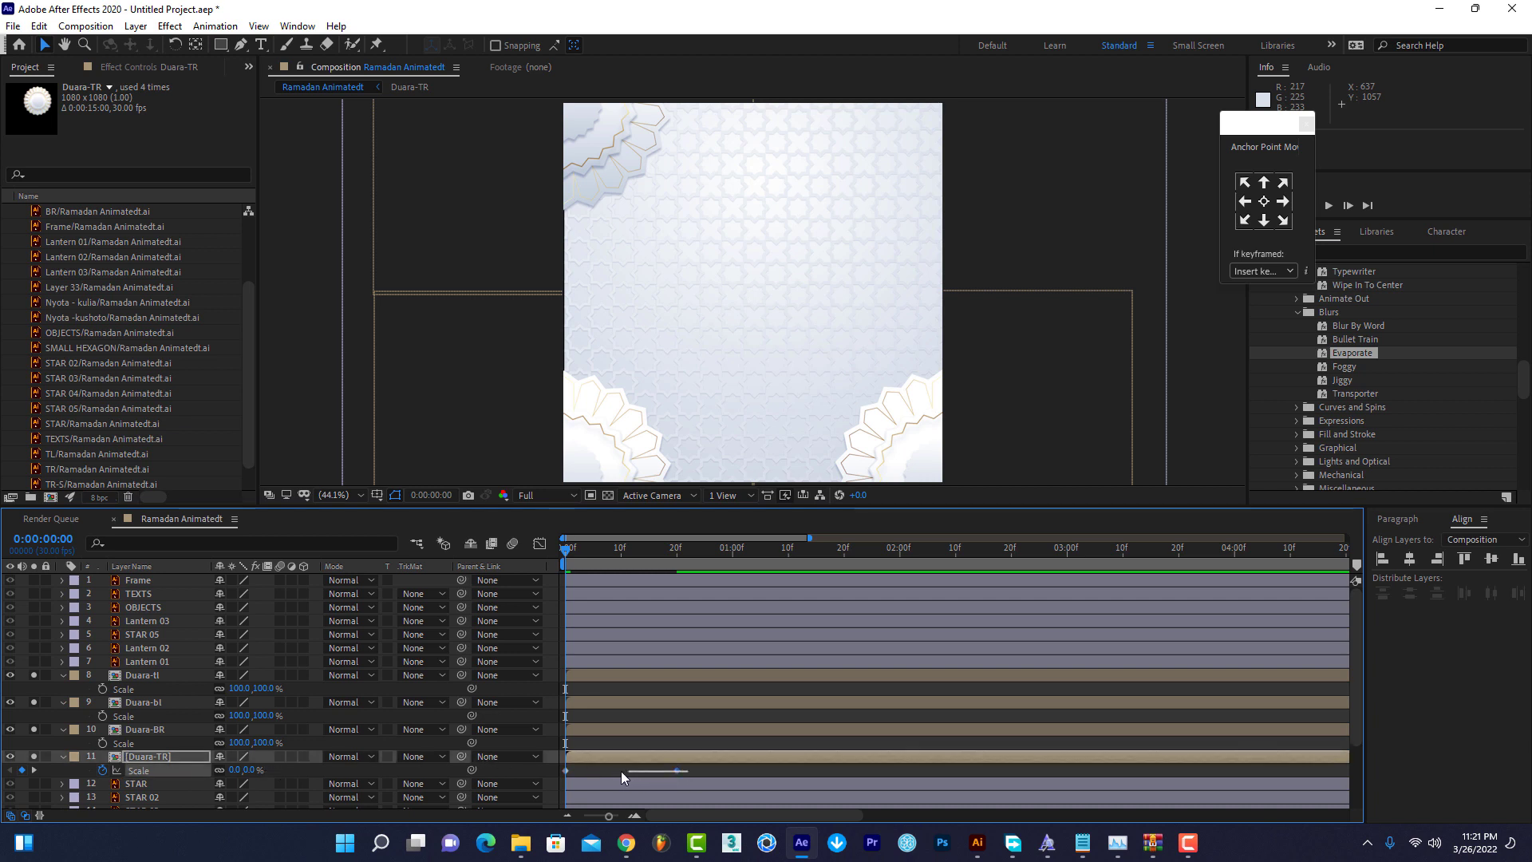
# Apply Keyframe Assistant > Easy Ease to Duara-TR's Scale keyframes.
pyautogui.rightClick(567, 771)
pyautogui.moveTo(662, 757)
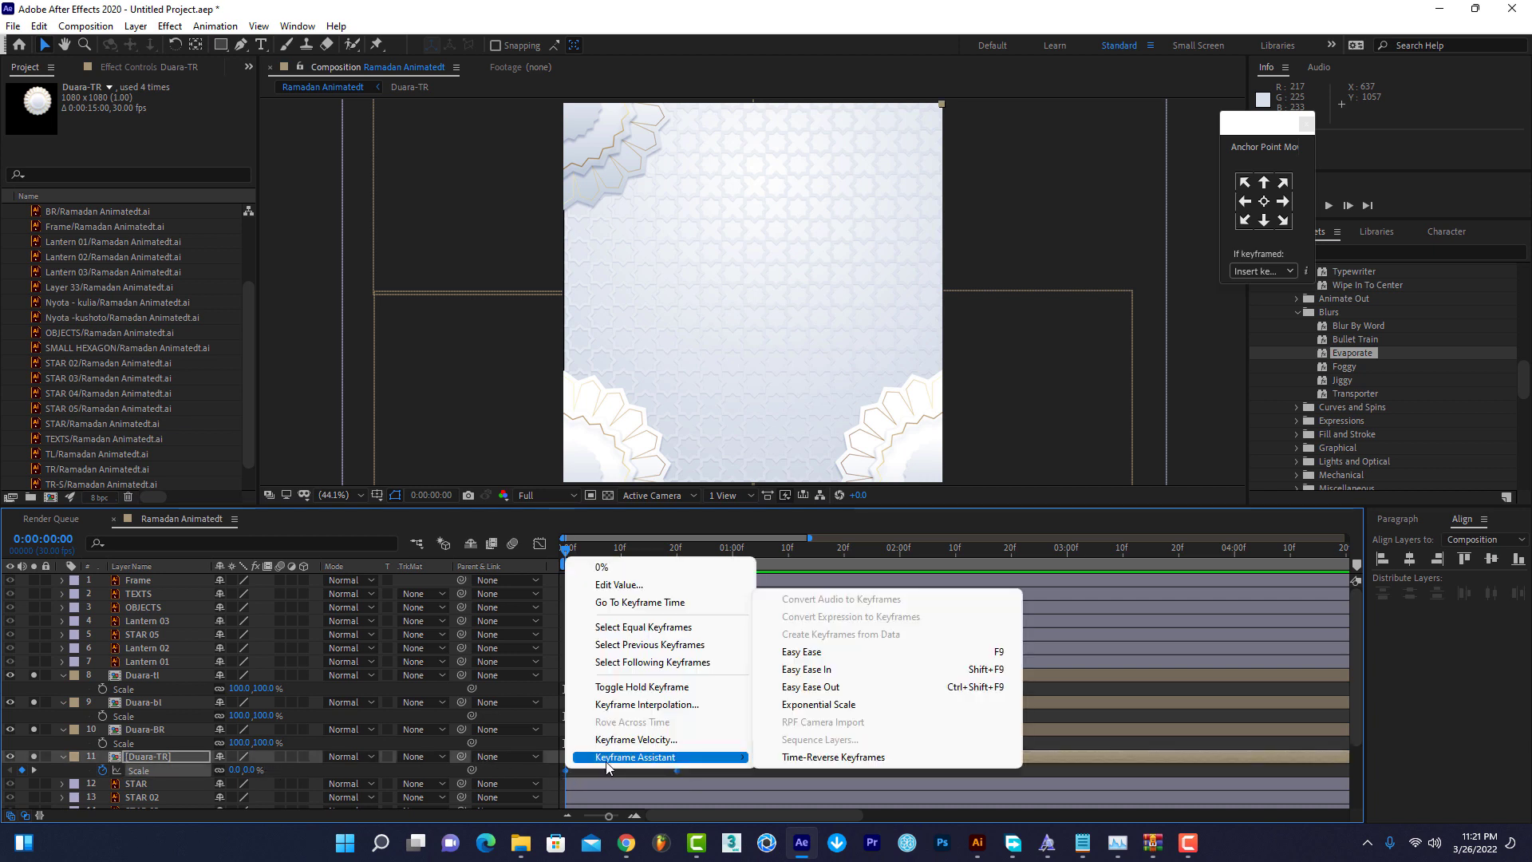
pyautogui.click(838, 655)
# In the Graph Editor, drag the Bezier handle left for a steeper scale rise, preview, then close it.
pyautogui.click(540, 543)
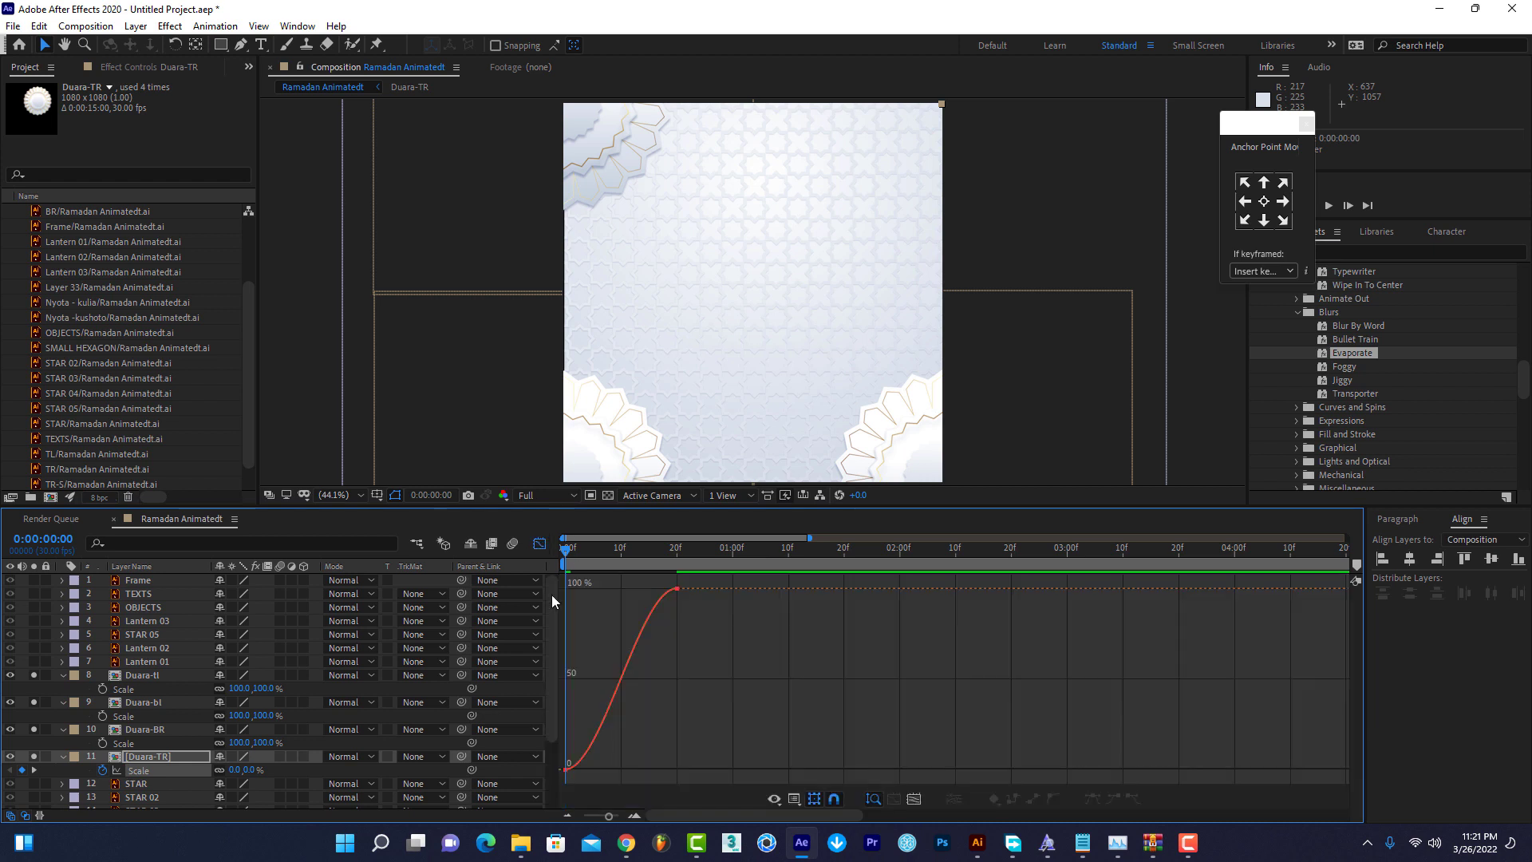
pyautogui.moveTo(677, 590)
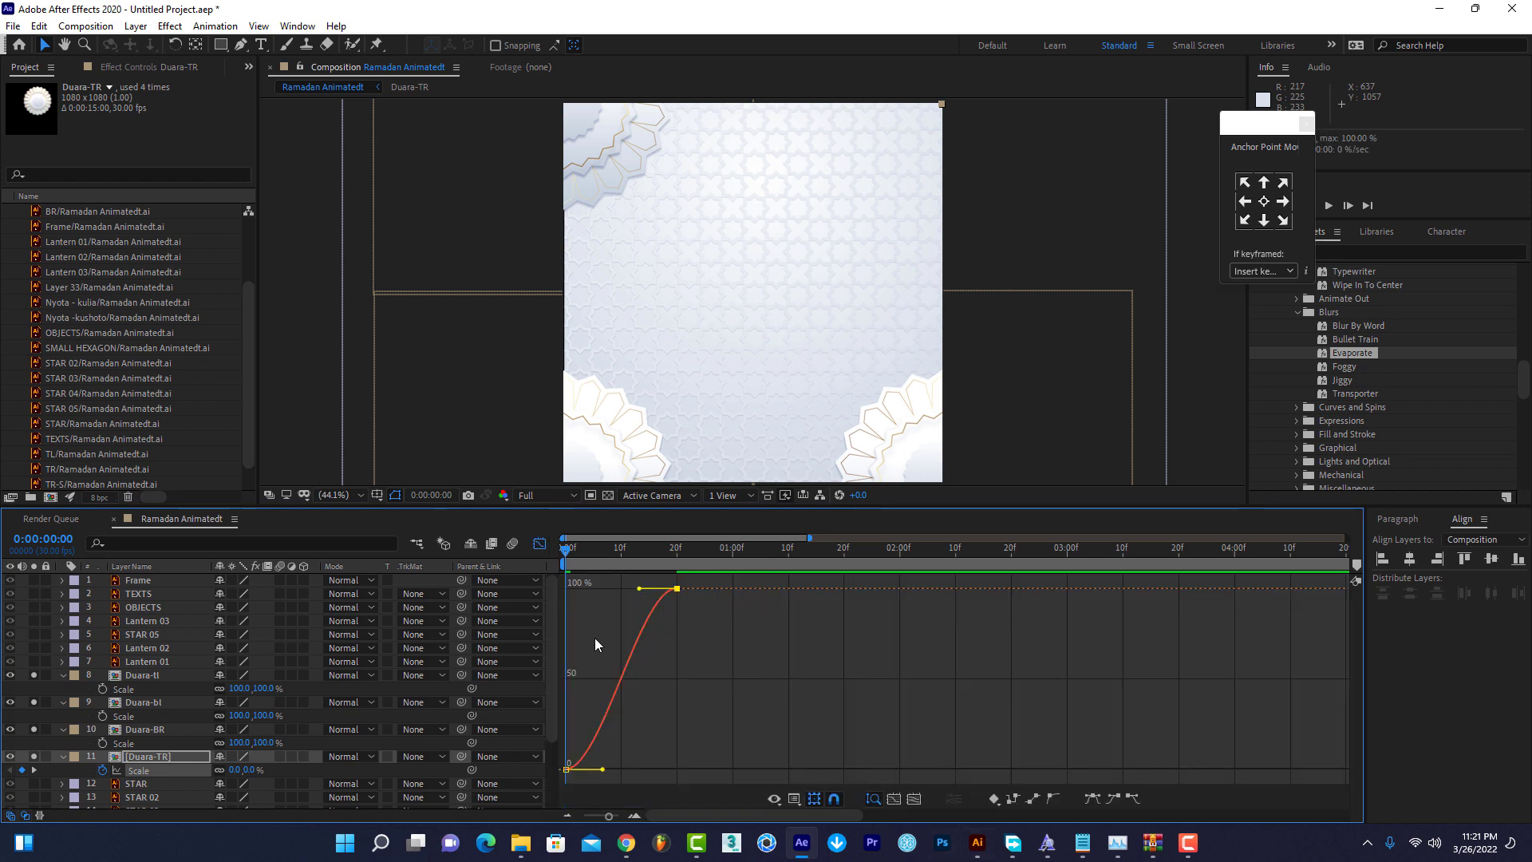
pyautogui.click(800, 802)
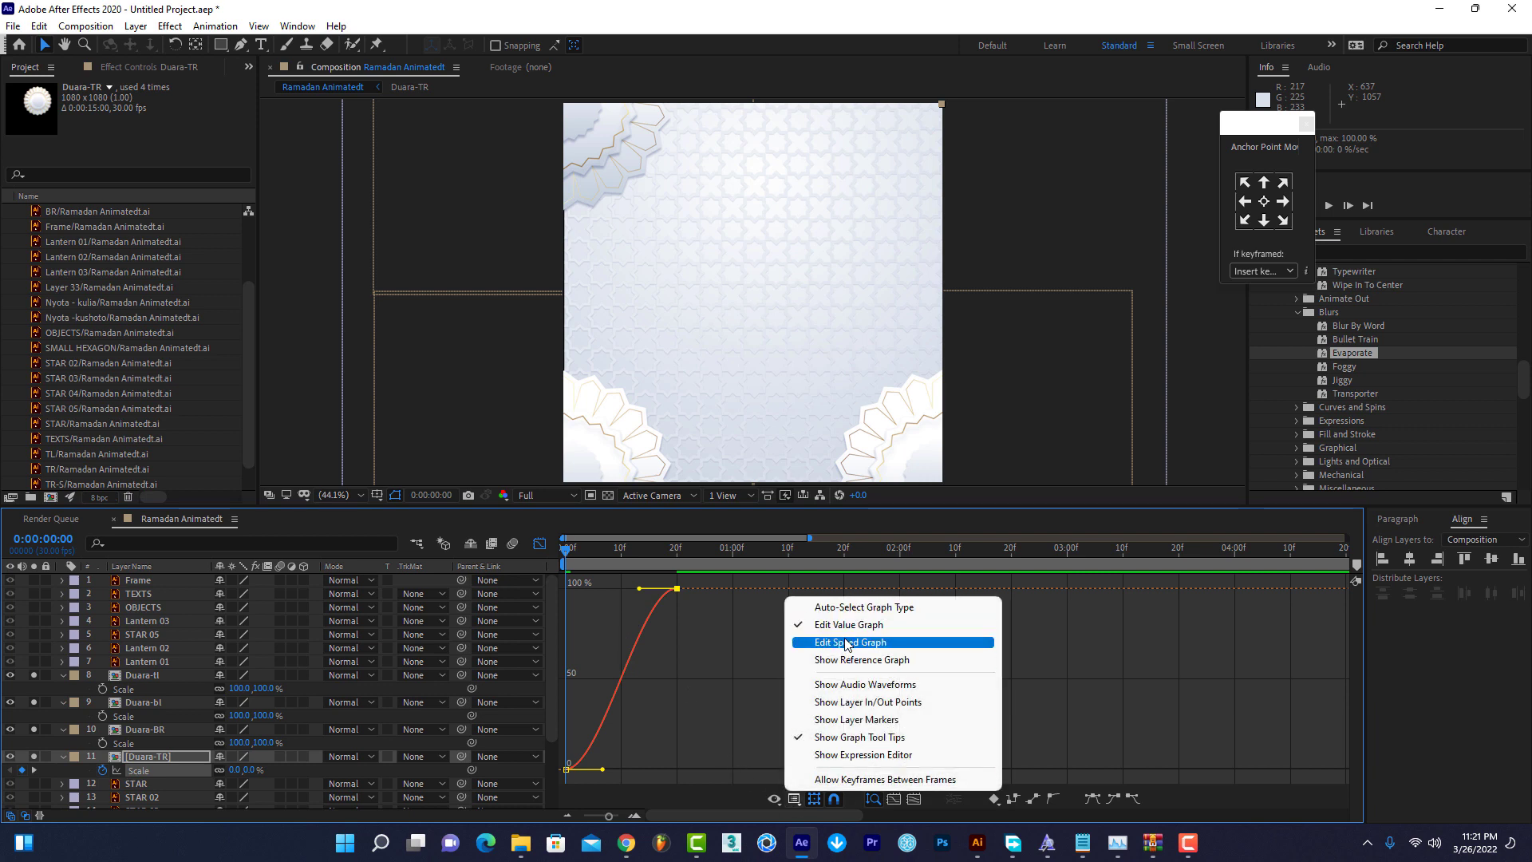
pyautogui.click(675, 598)
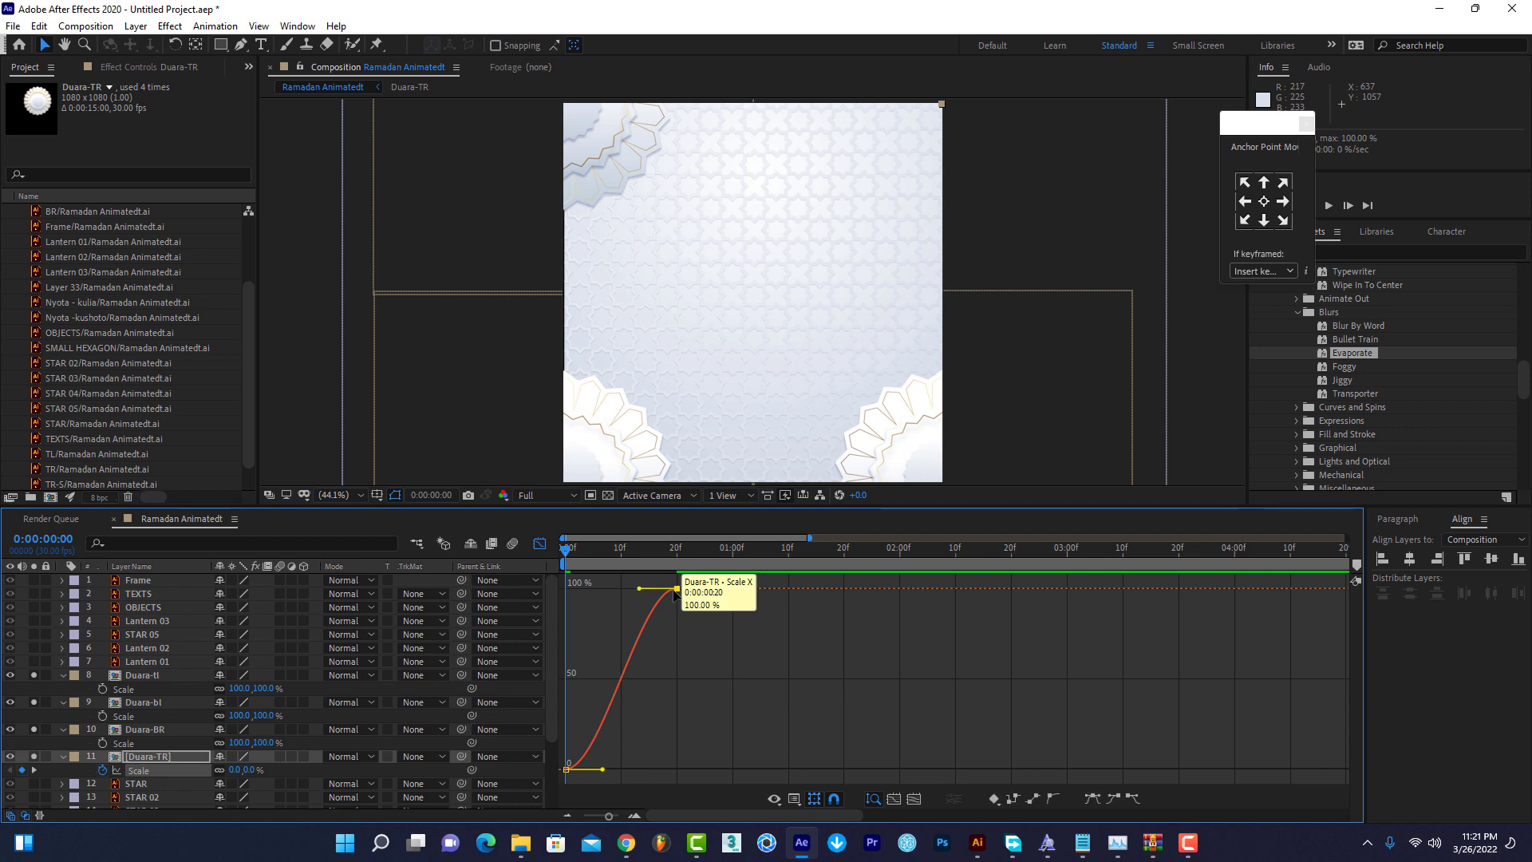
pyautogui.click(664, 595)
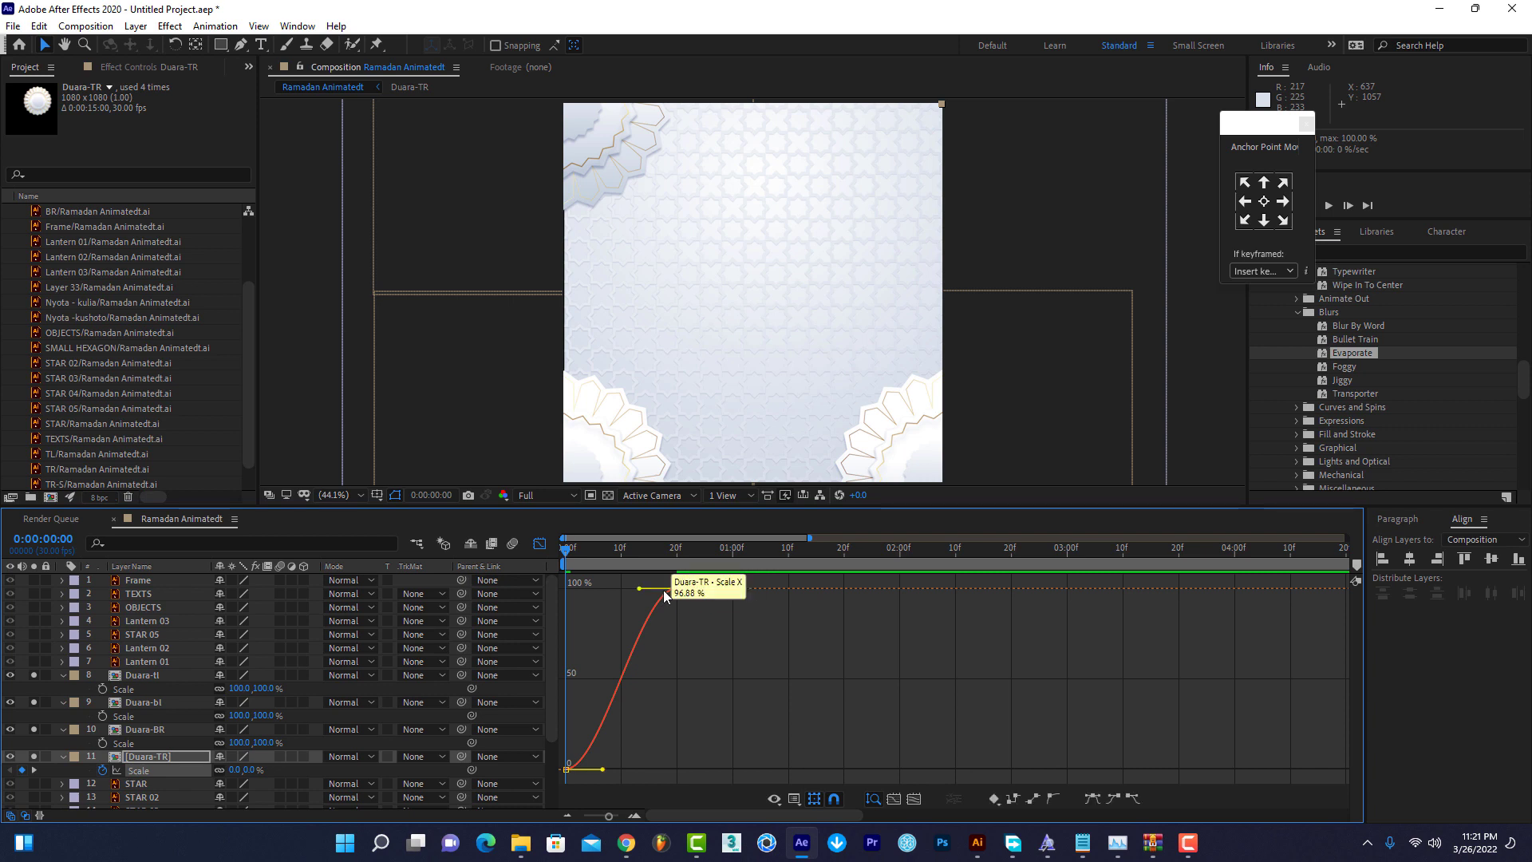
pyautogui.moveTo(640, 589)
pyautogui.mouseDown()
pyautogui.moveTo(568, 589)
pyautogui.moveTo(582, 587)
pyautogui.mouseUp()
pyautogui.press('space')
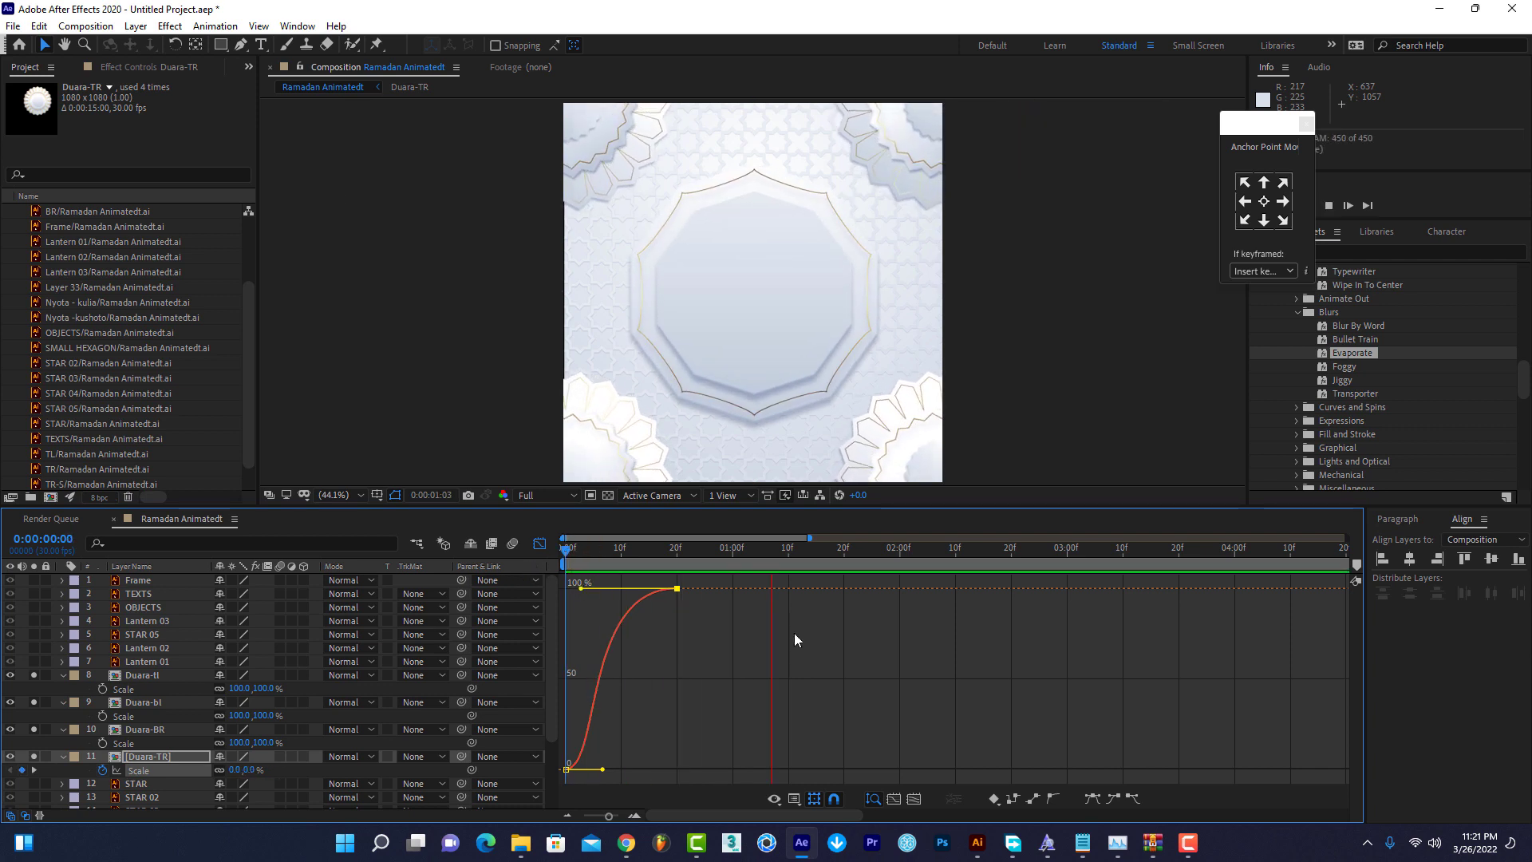
pyautogui.press('space')
pyautogui.press('space')
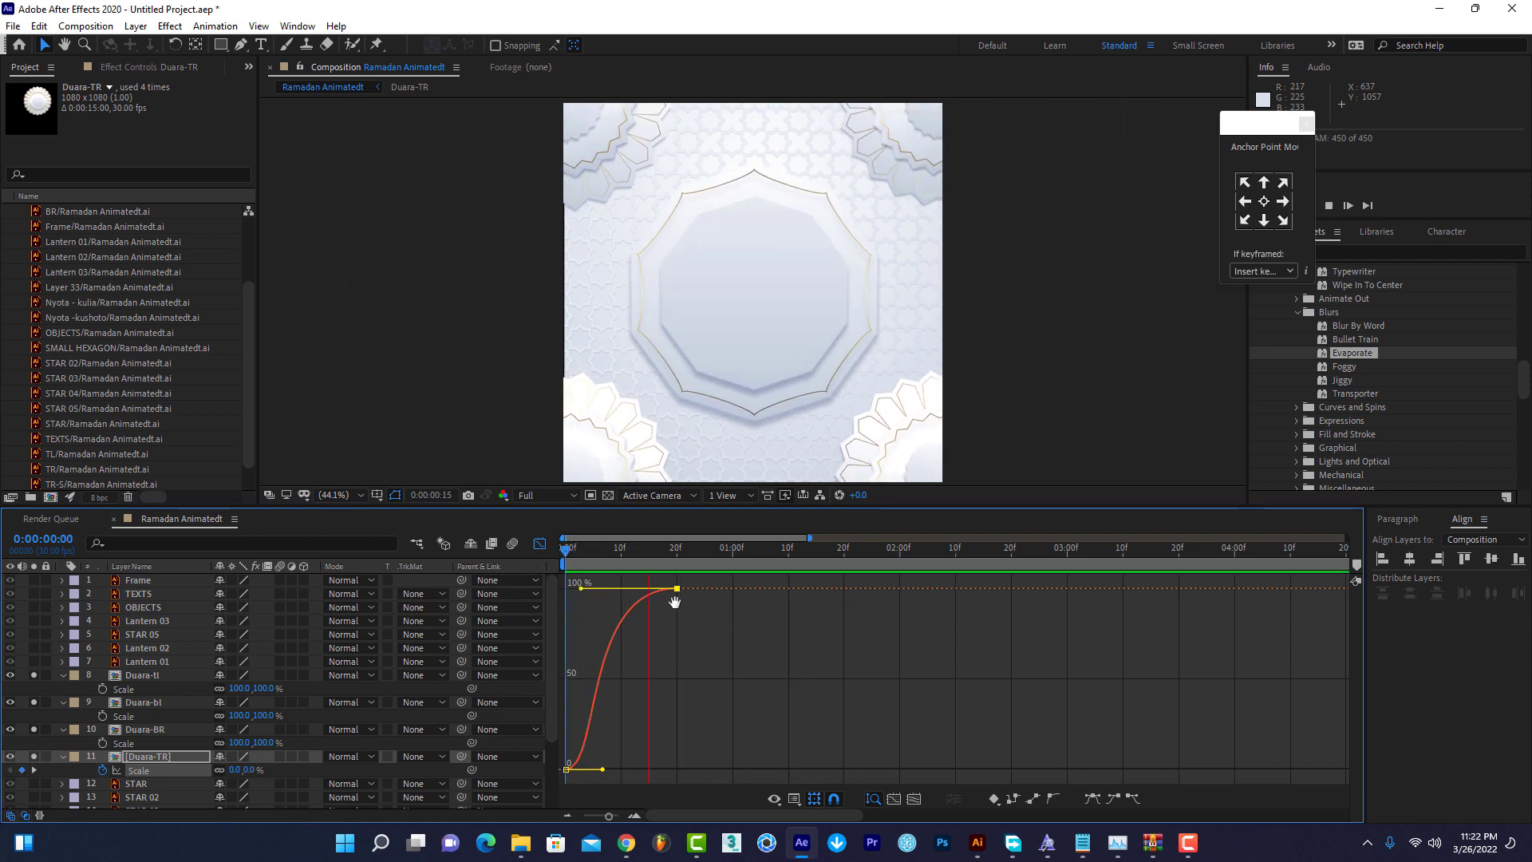
pyautogui.click(543, 543)
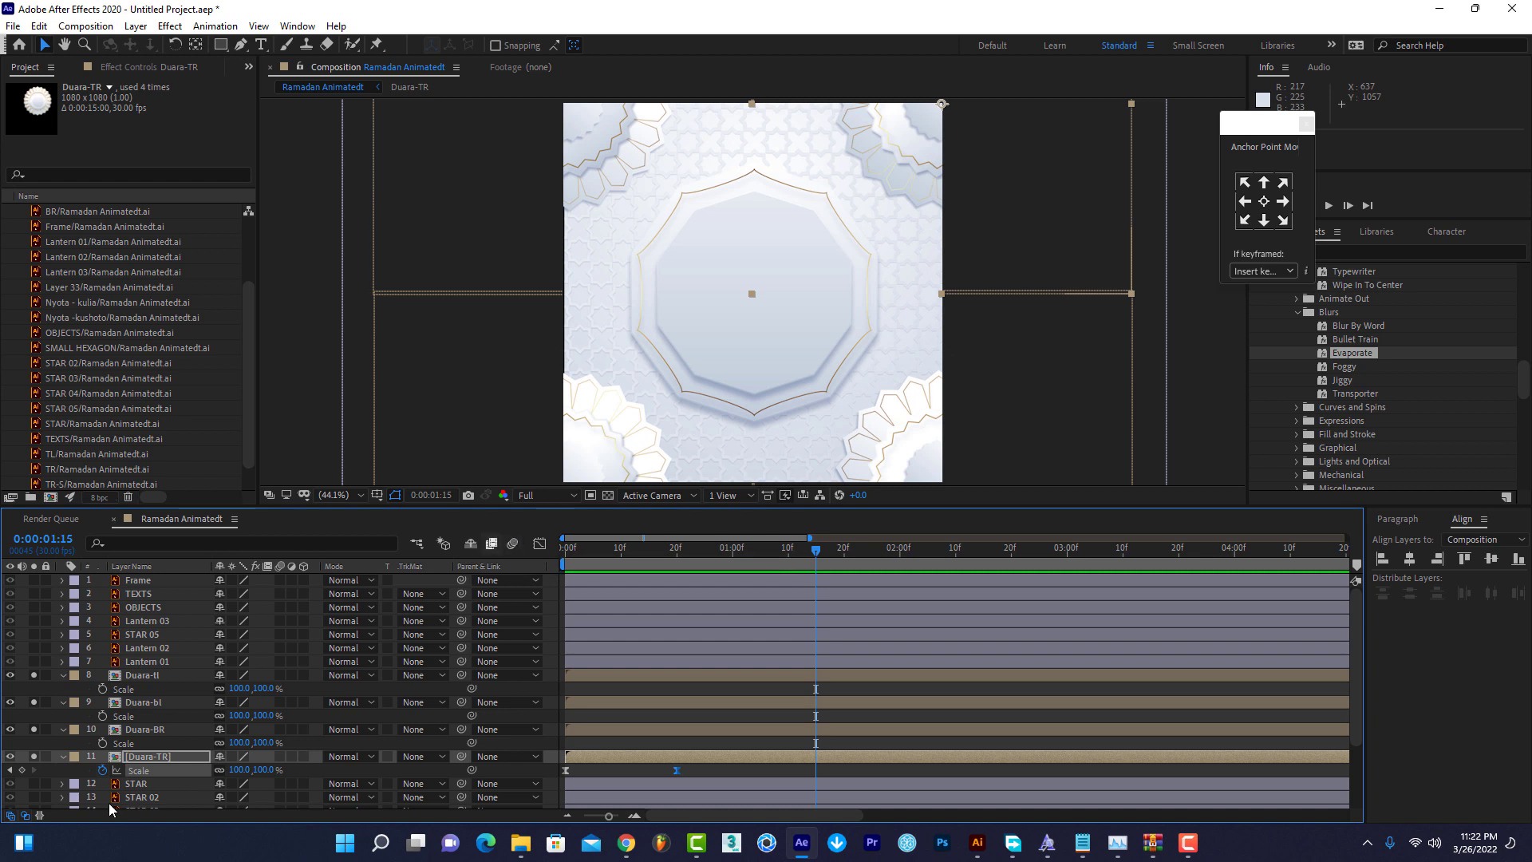
# Return to the first frame and select both of Duara-TR's Scale keyframes.
pyautogui.click(154, 757)
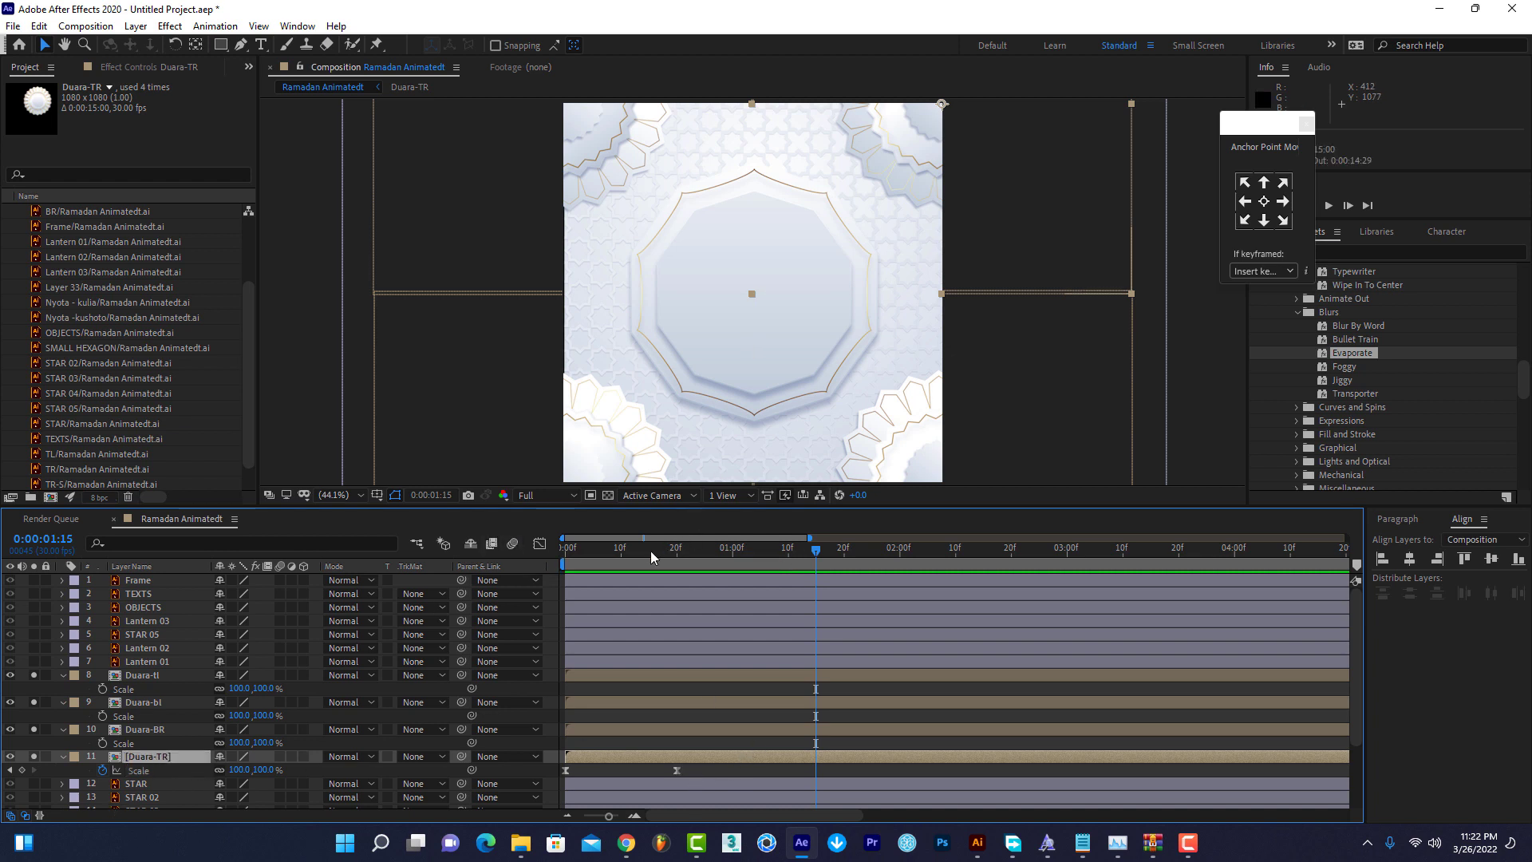
pyautogui.moveTo(649, 551); pyautogui.dragTo(566, 549)
pyautogui.click(682, 768)
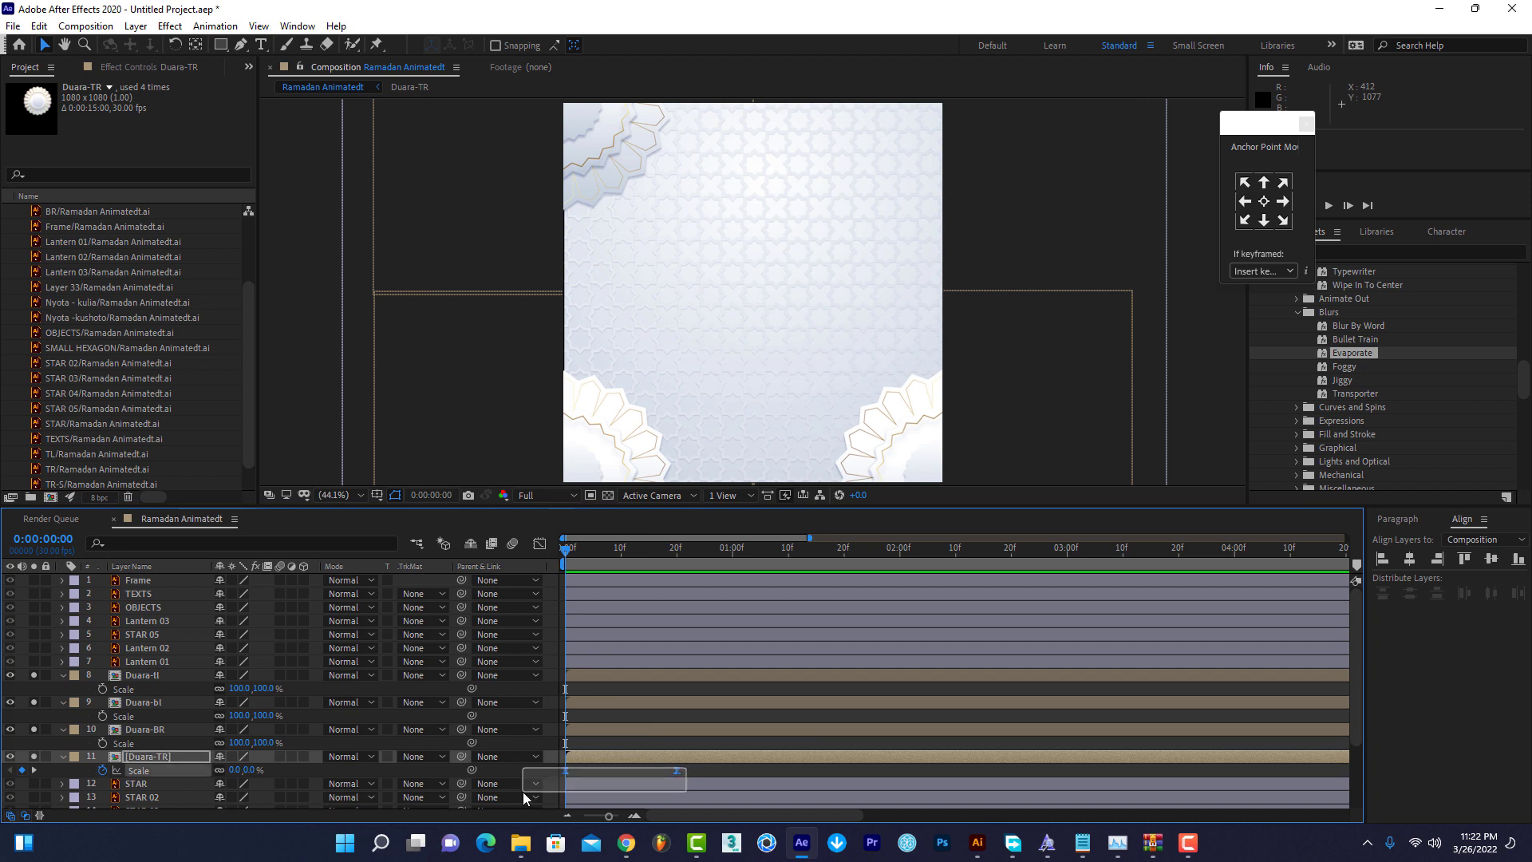
pyautogui.click(600, 728)
pyautogui.click(600, 725)
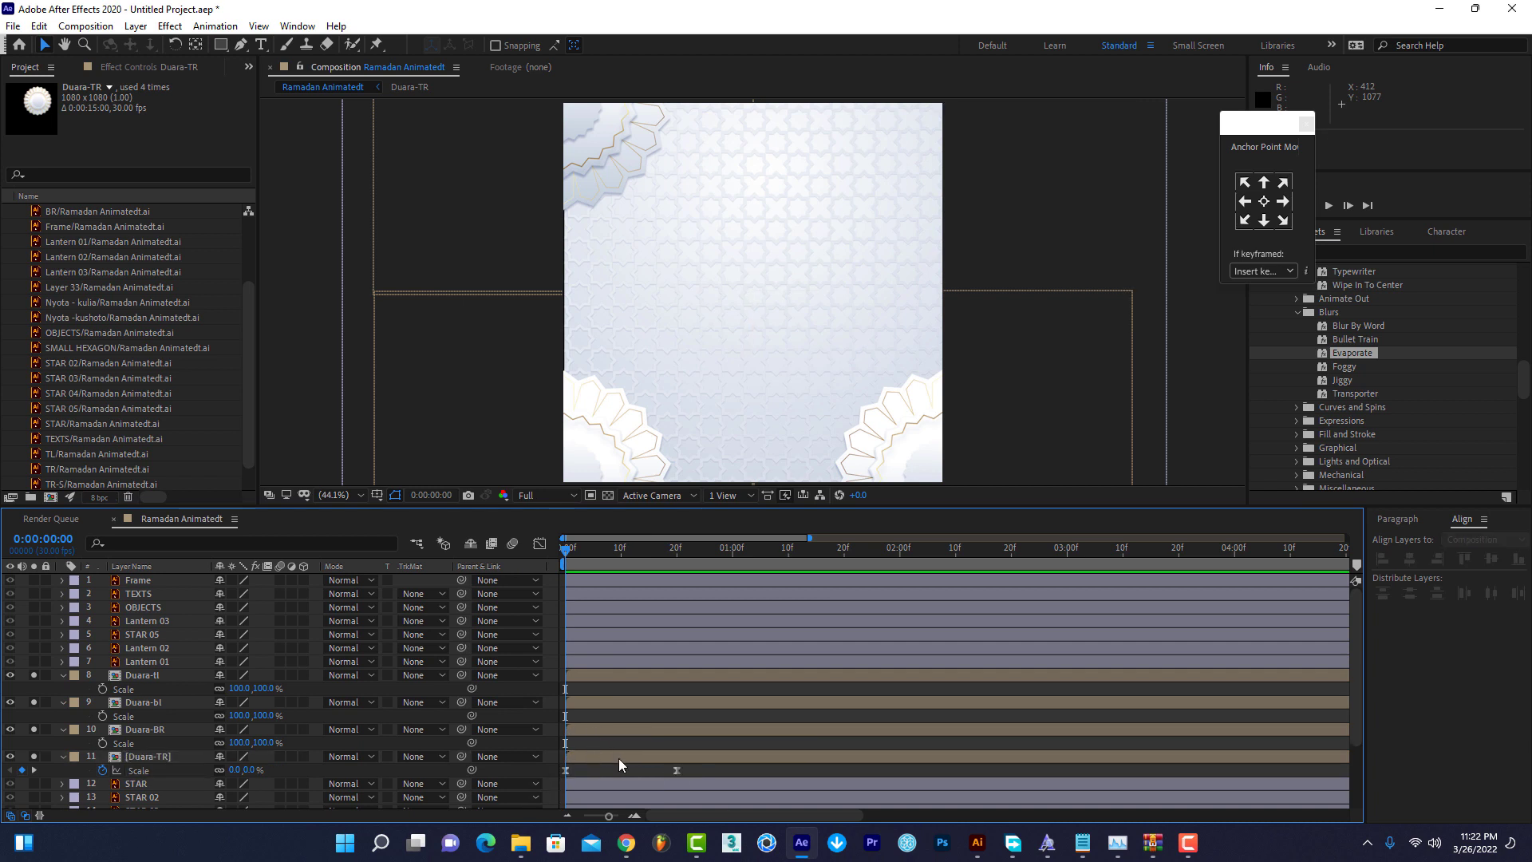
pyautogui.click(665, 758)
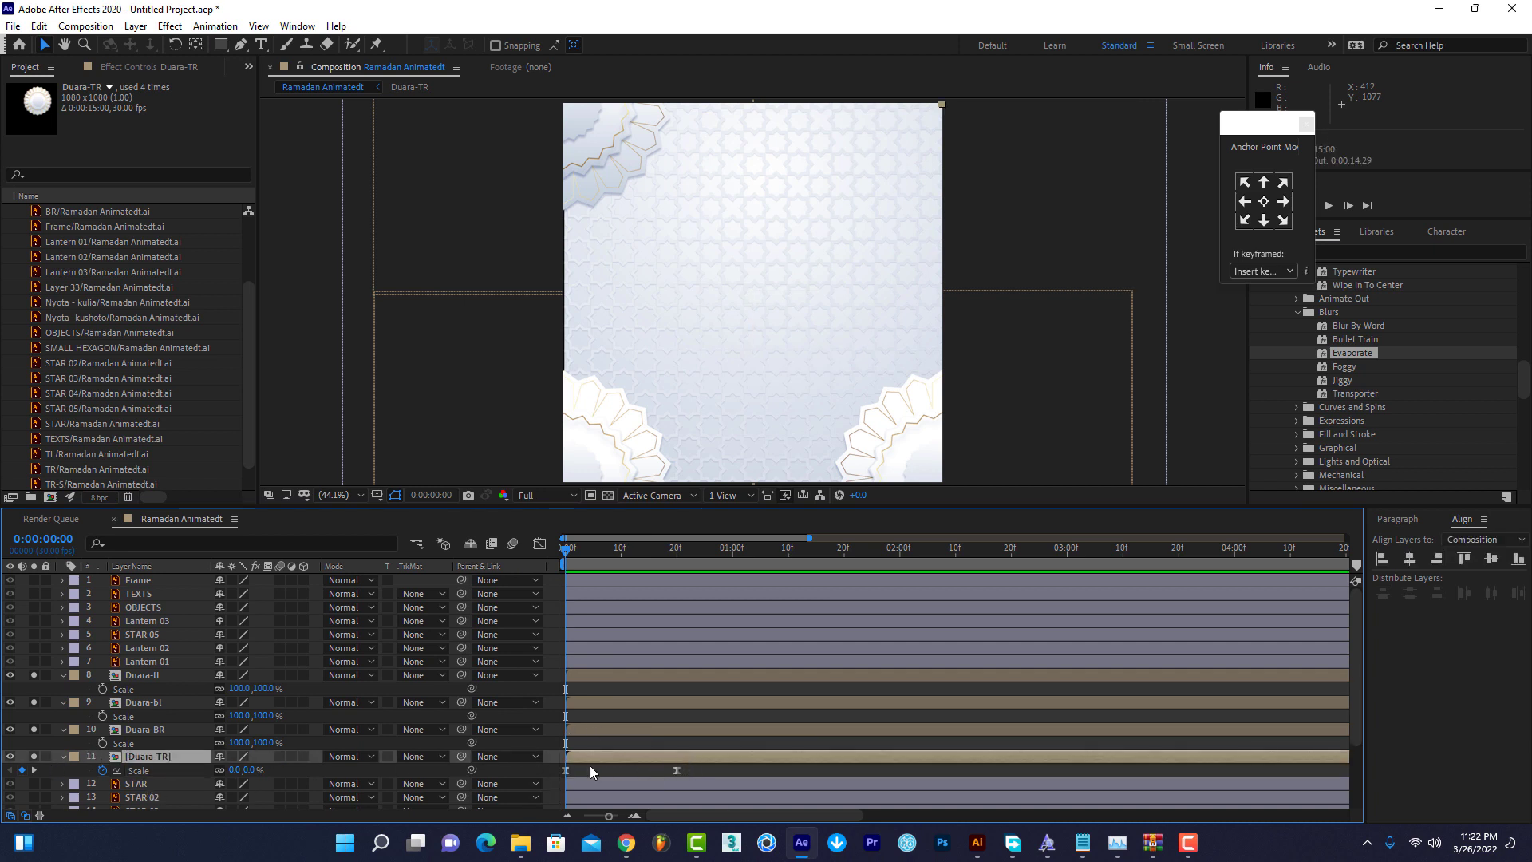
pyautogui.moveTo(689, 772); pyautogui.dragTo(512, 781)
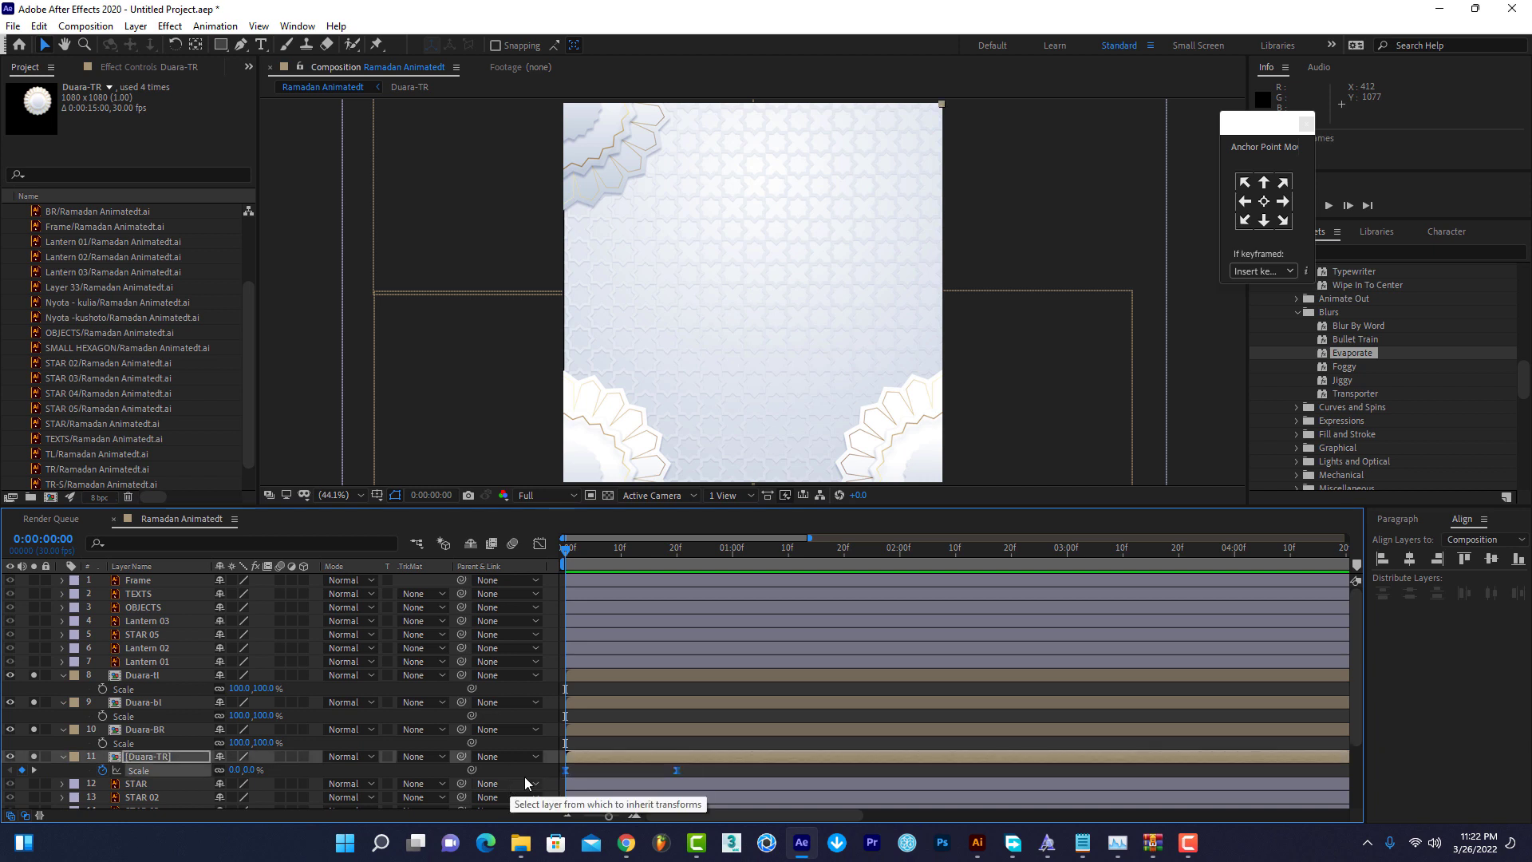
# Paste the Scale keyframes onto Duara-BR, Duara-bl and Duara-tl, then preview them scaling in.
pyautogui.click(594, 730)
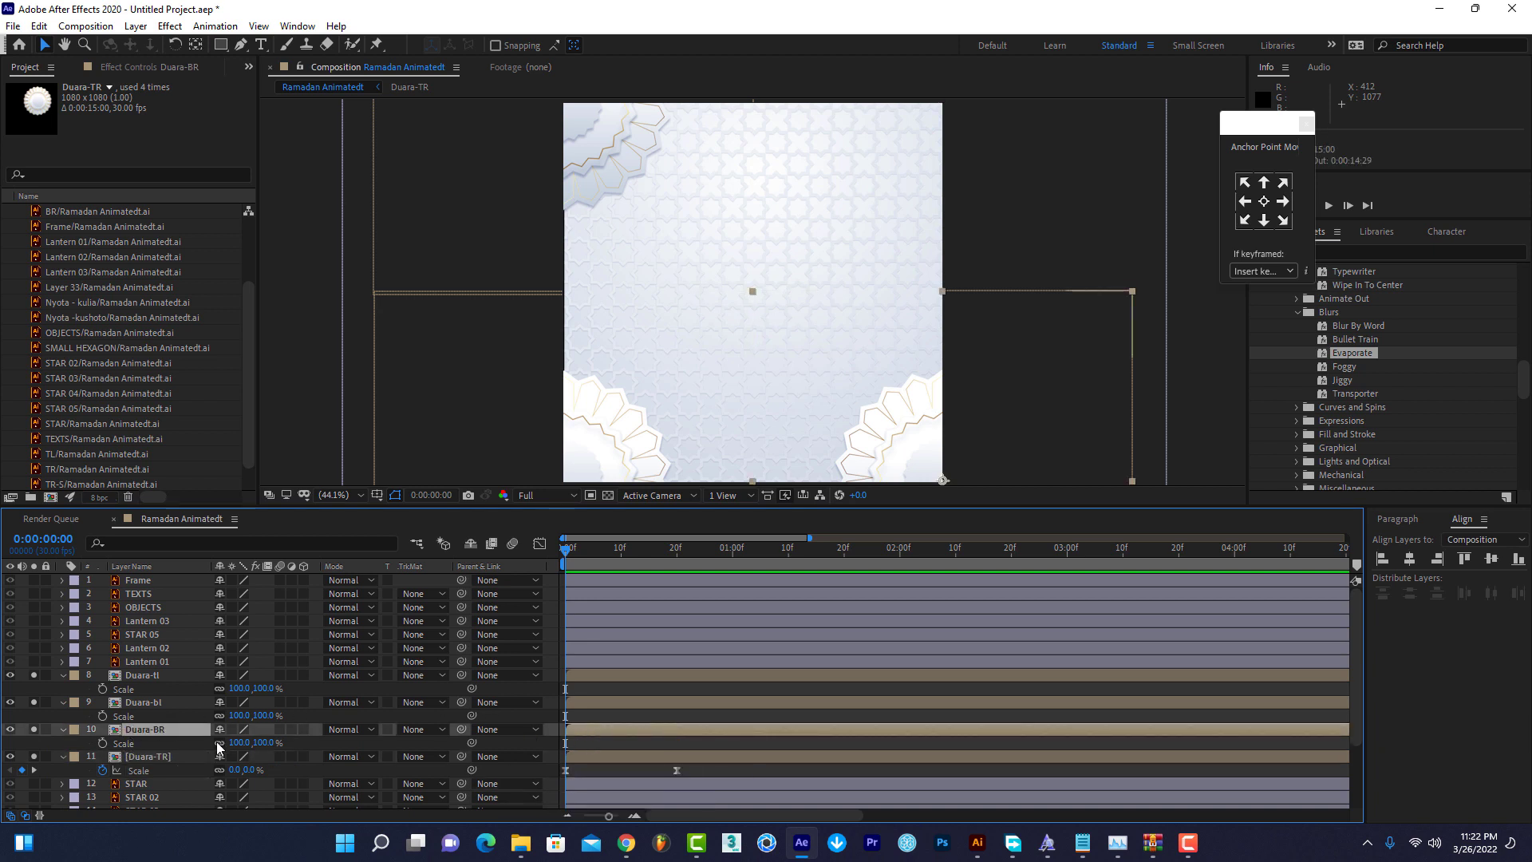
pyautogui.hotkey('ctrl', 'v')
pyautogui.click(582, 704)
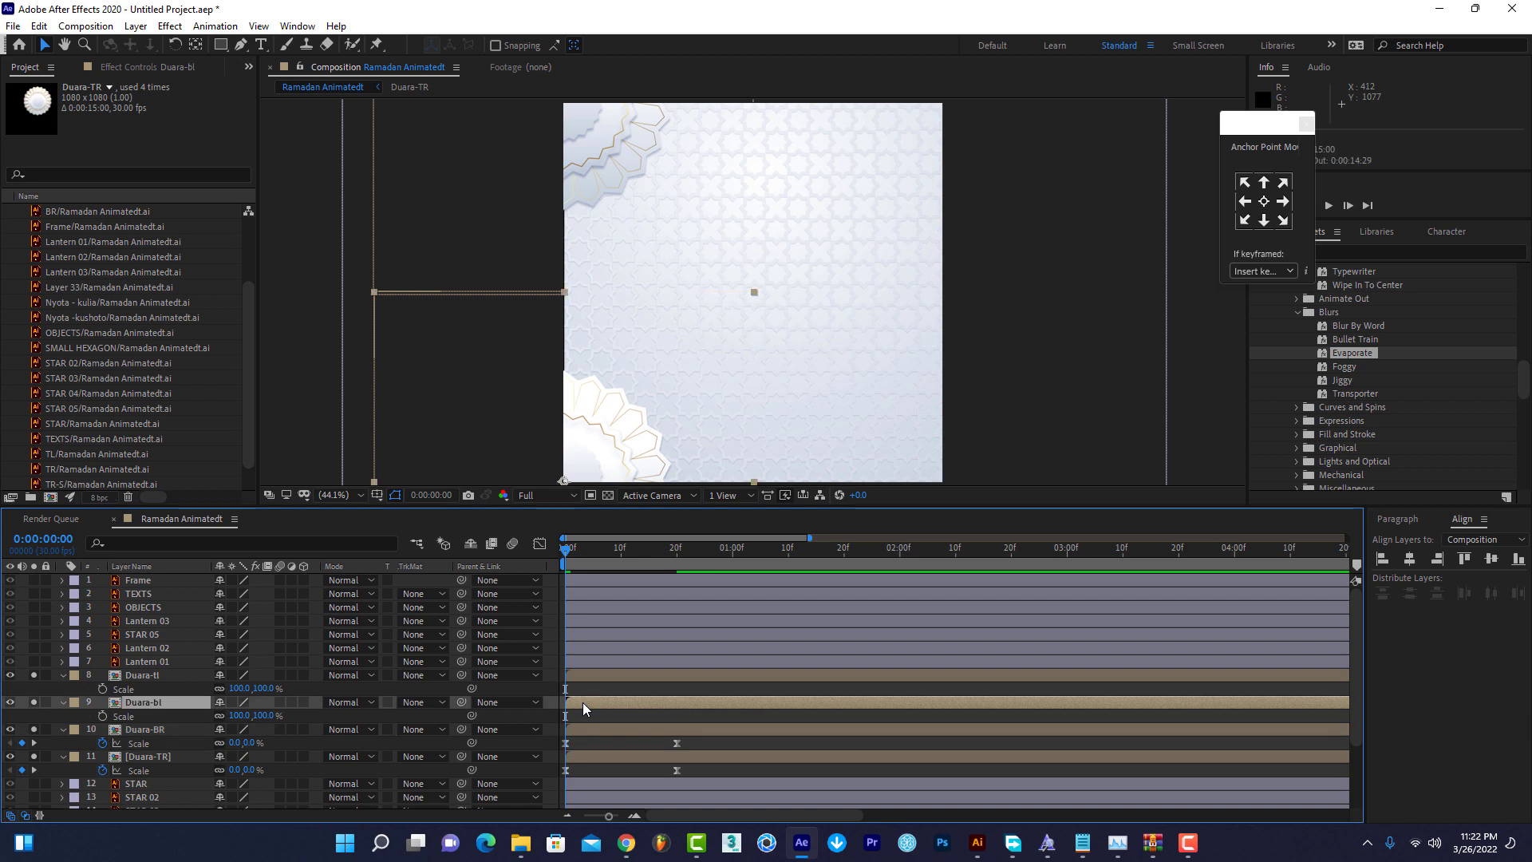
pyautogui.hotkey('ctrl', 'v')
pyautogui.click(595, 674)
pyautogui.hotkey('ctrl', 'v')
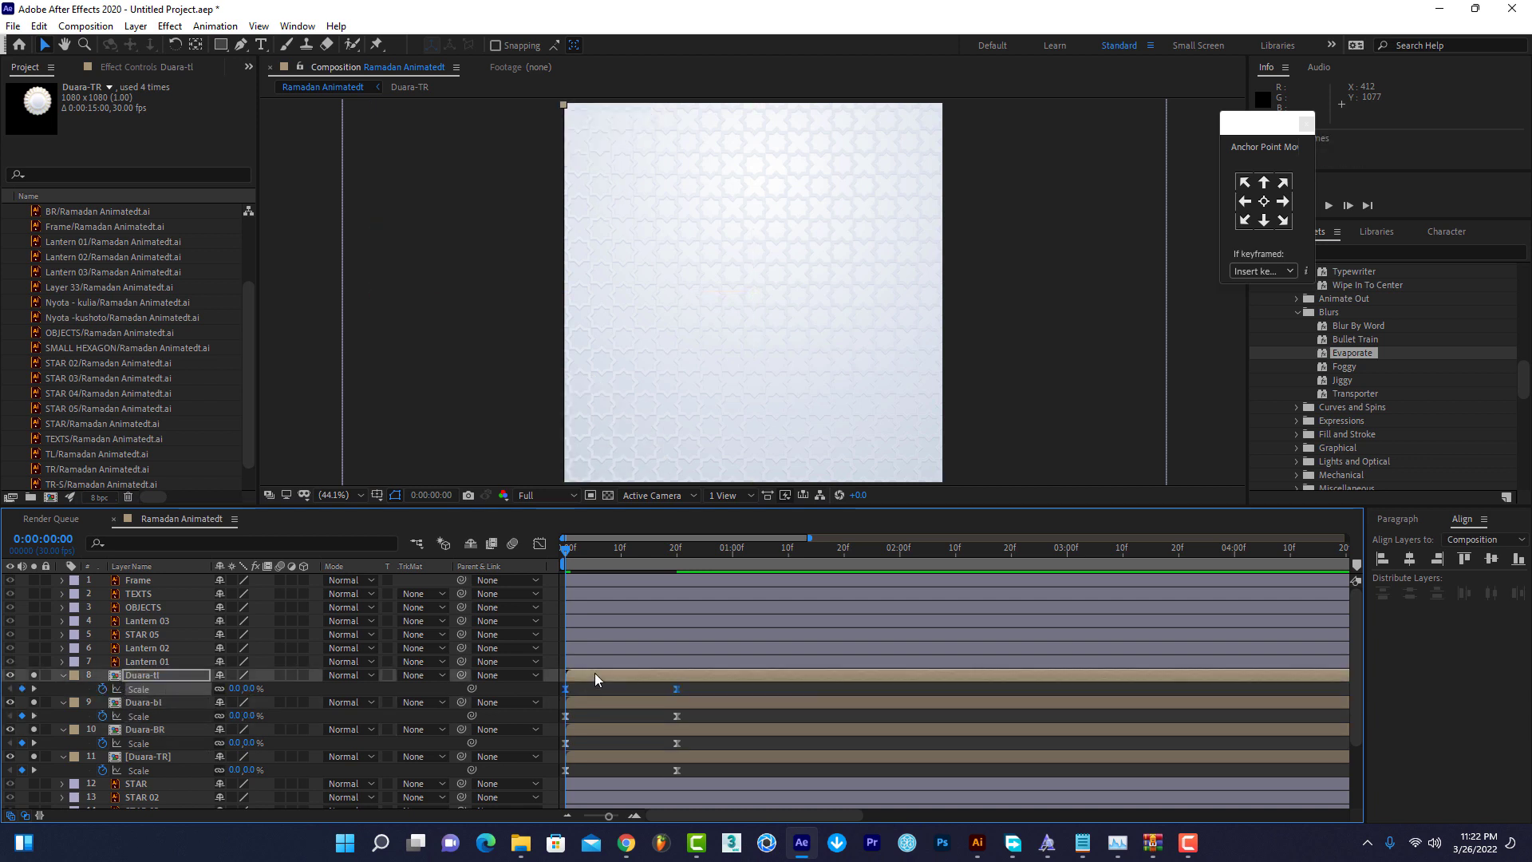
pyautogui.press('space')
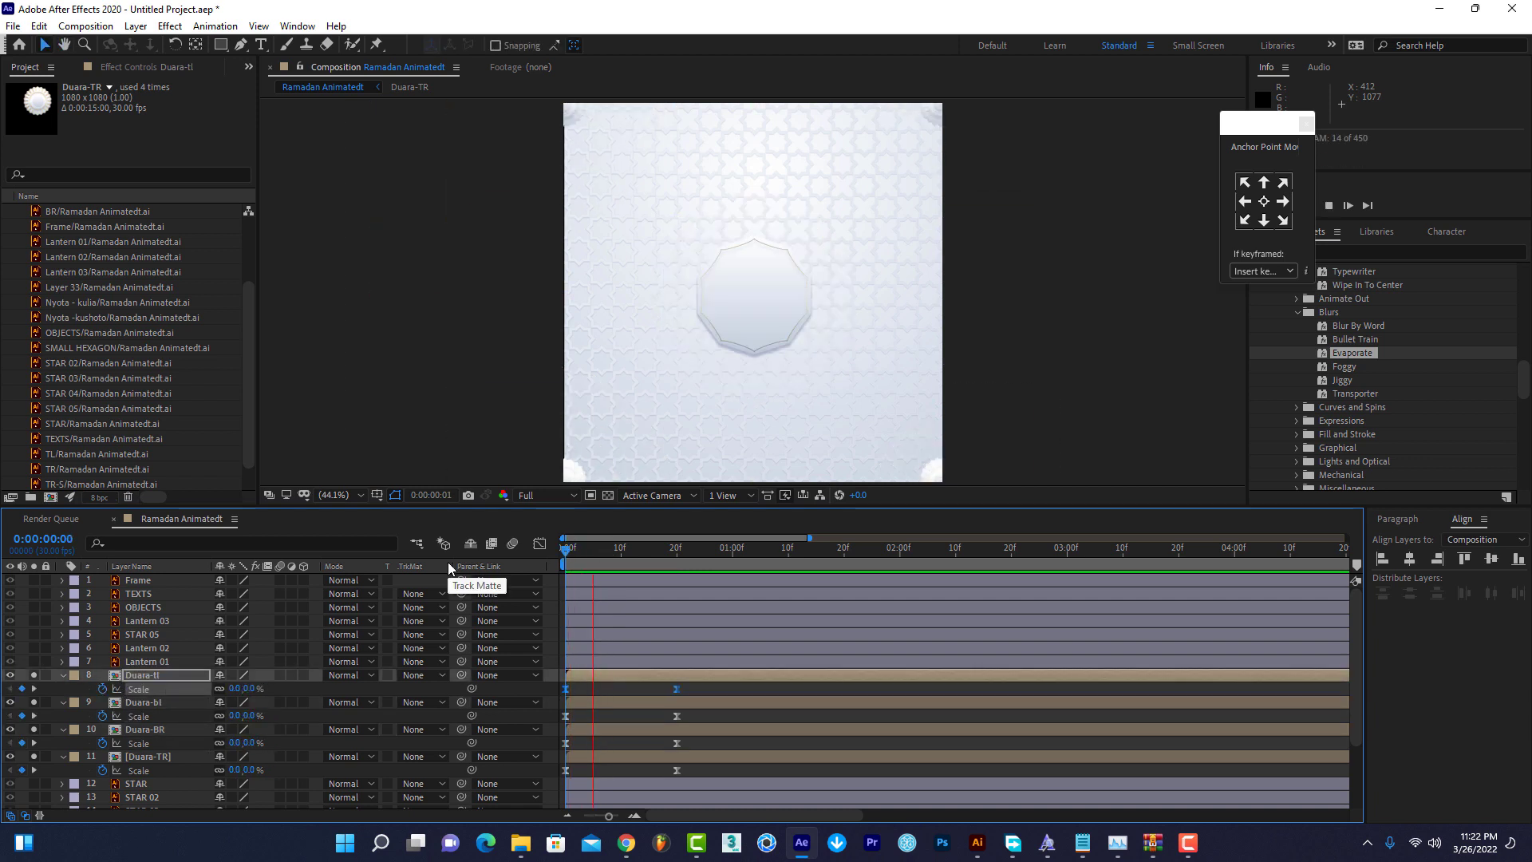
pyautogui.press('space')
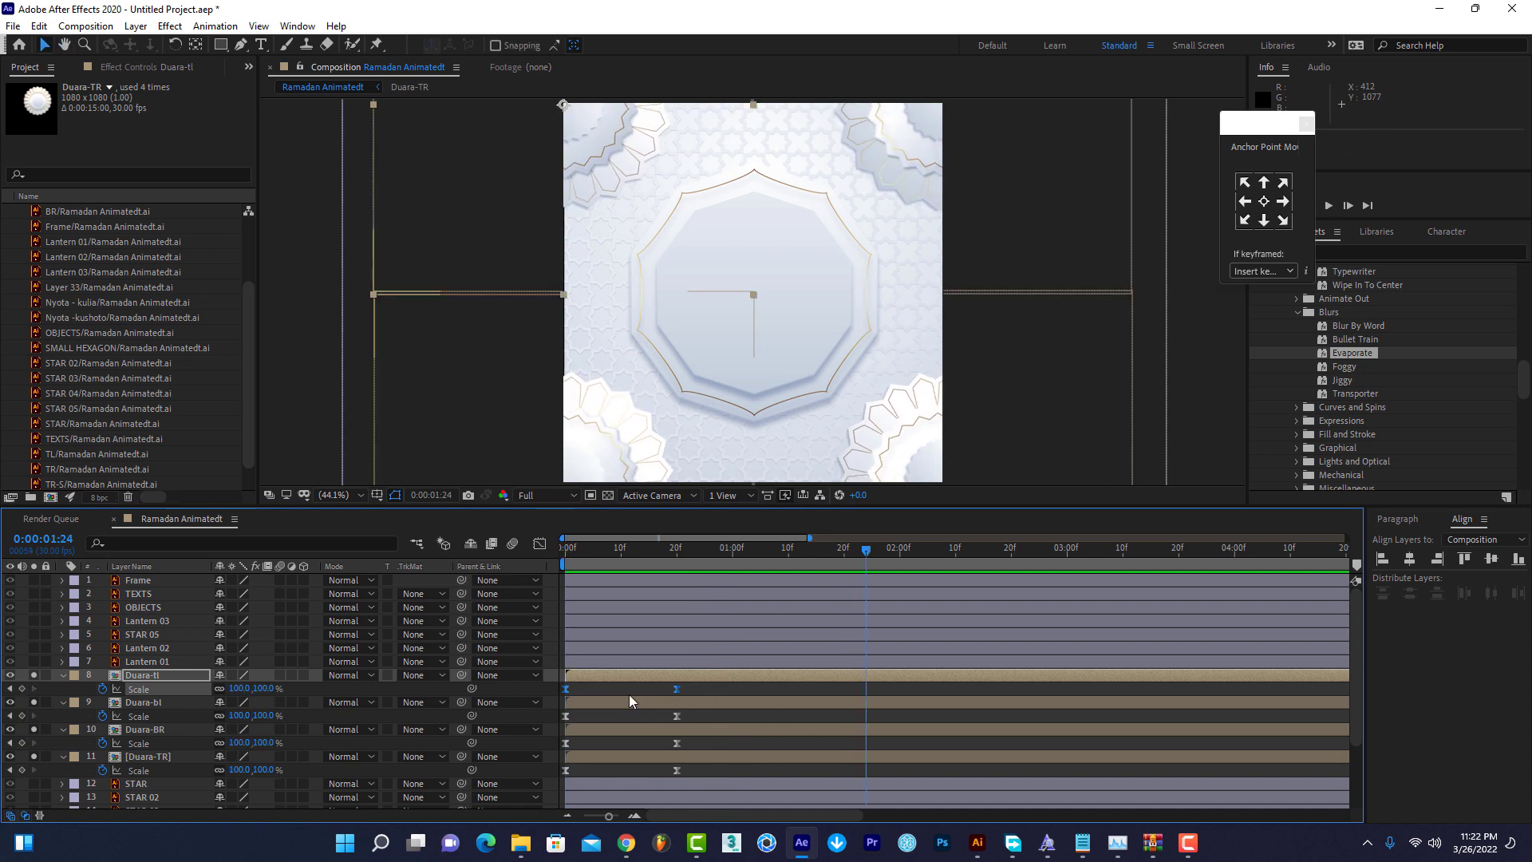
# Shift the four corner flower layers several frames later, previewing, then collapse and deselect them.
pyautogui.click(622, 758)
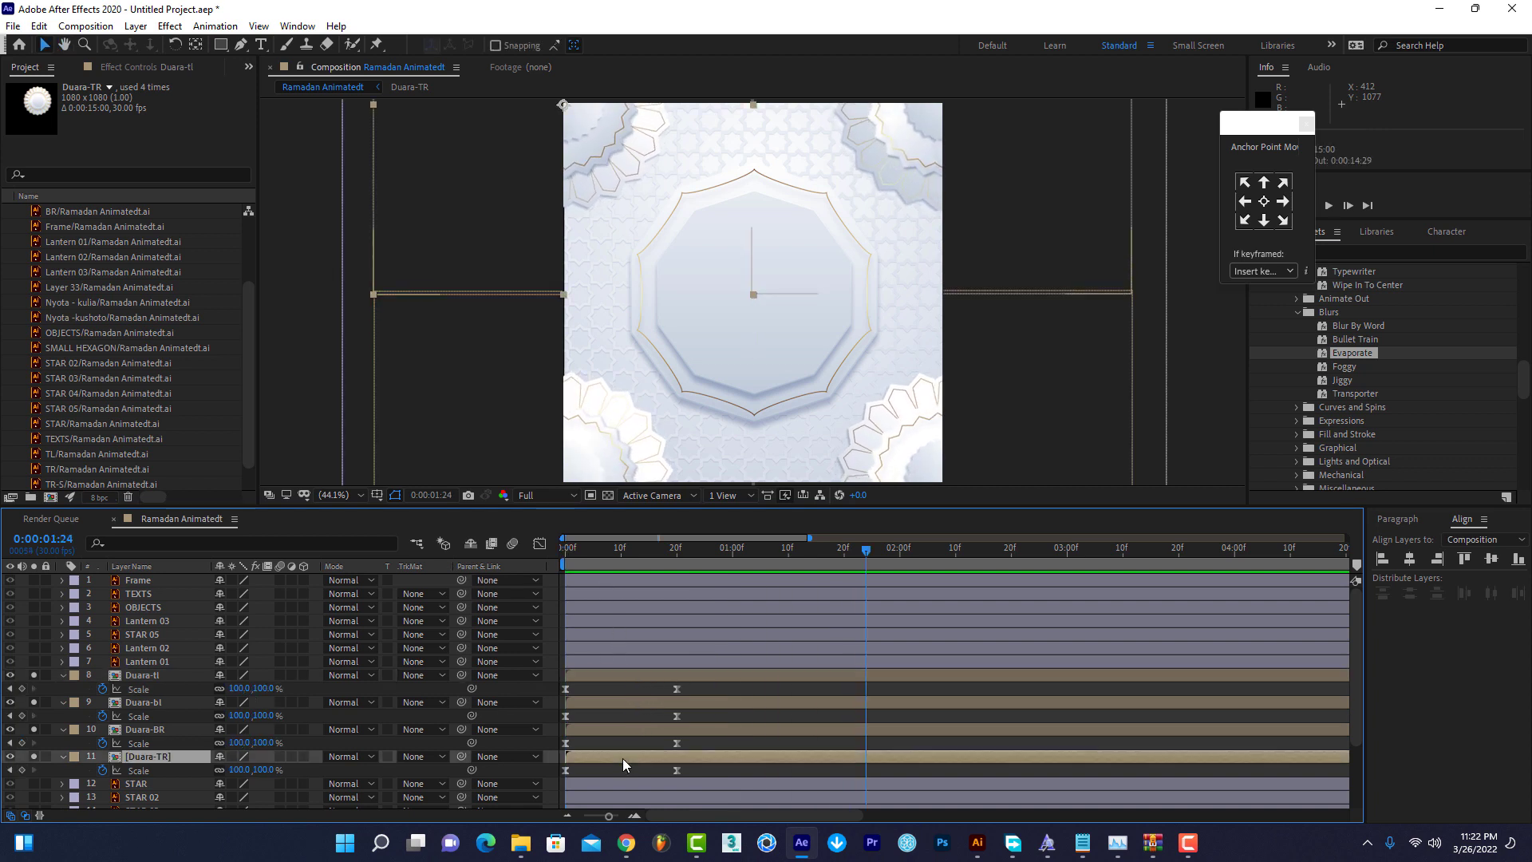
pyautogui.keyDown('shift'); pyautogui.click(613, 678); pyautogui.keyUp('shift')
pyautogui.moveTo(590, 675); pyautogui.dragTo(619, 675)
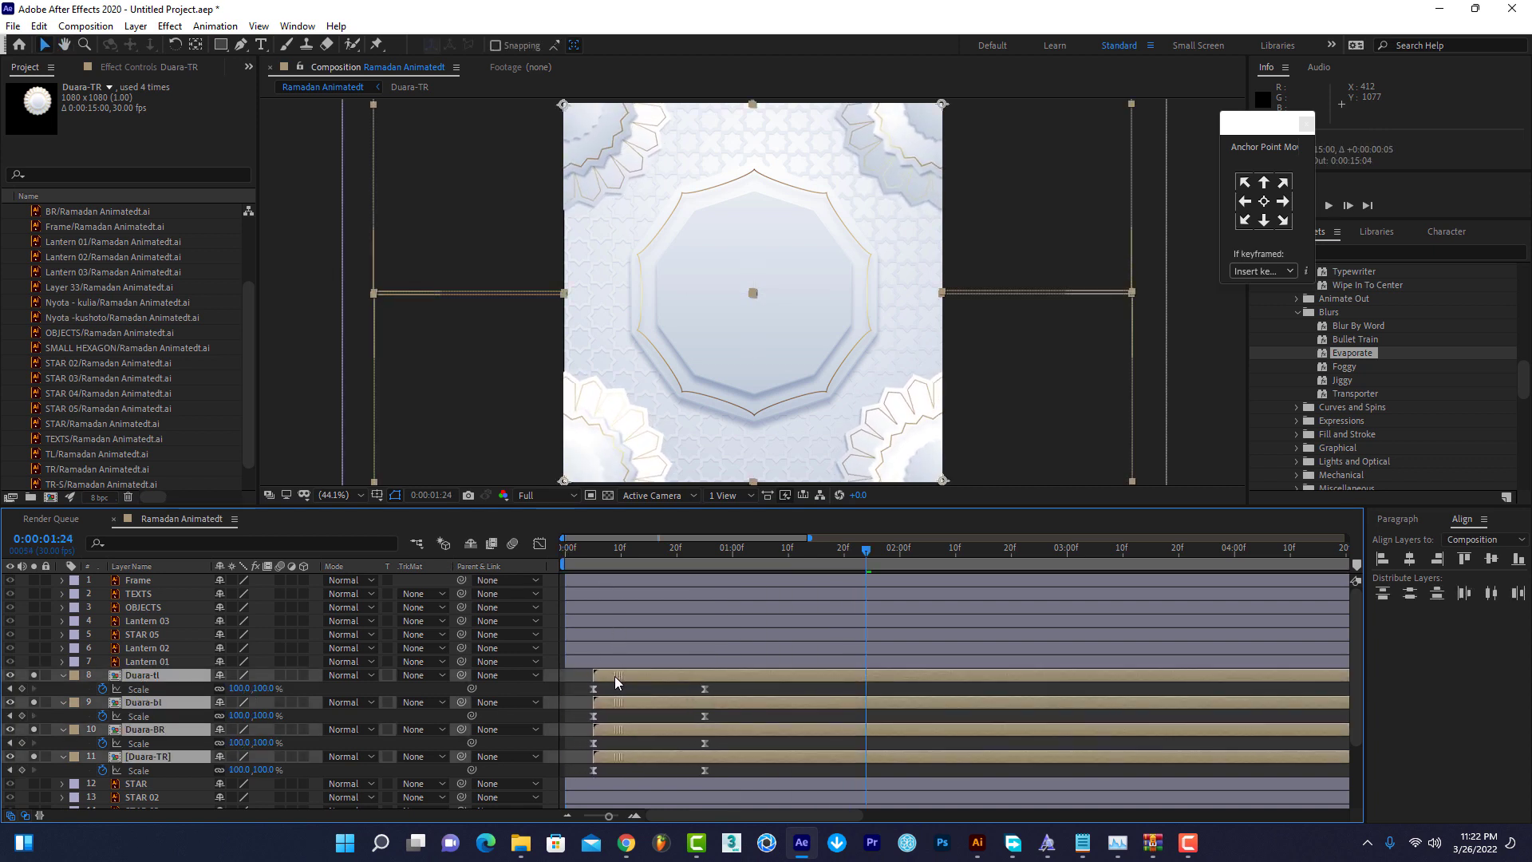
pyautogui.press('Home')
pyautogui.press('space')
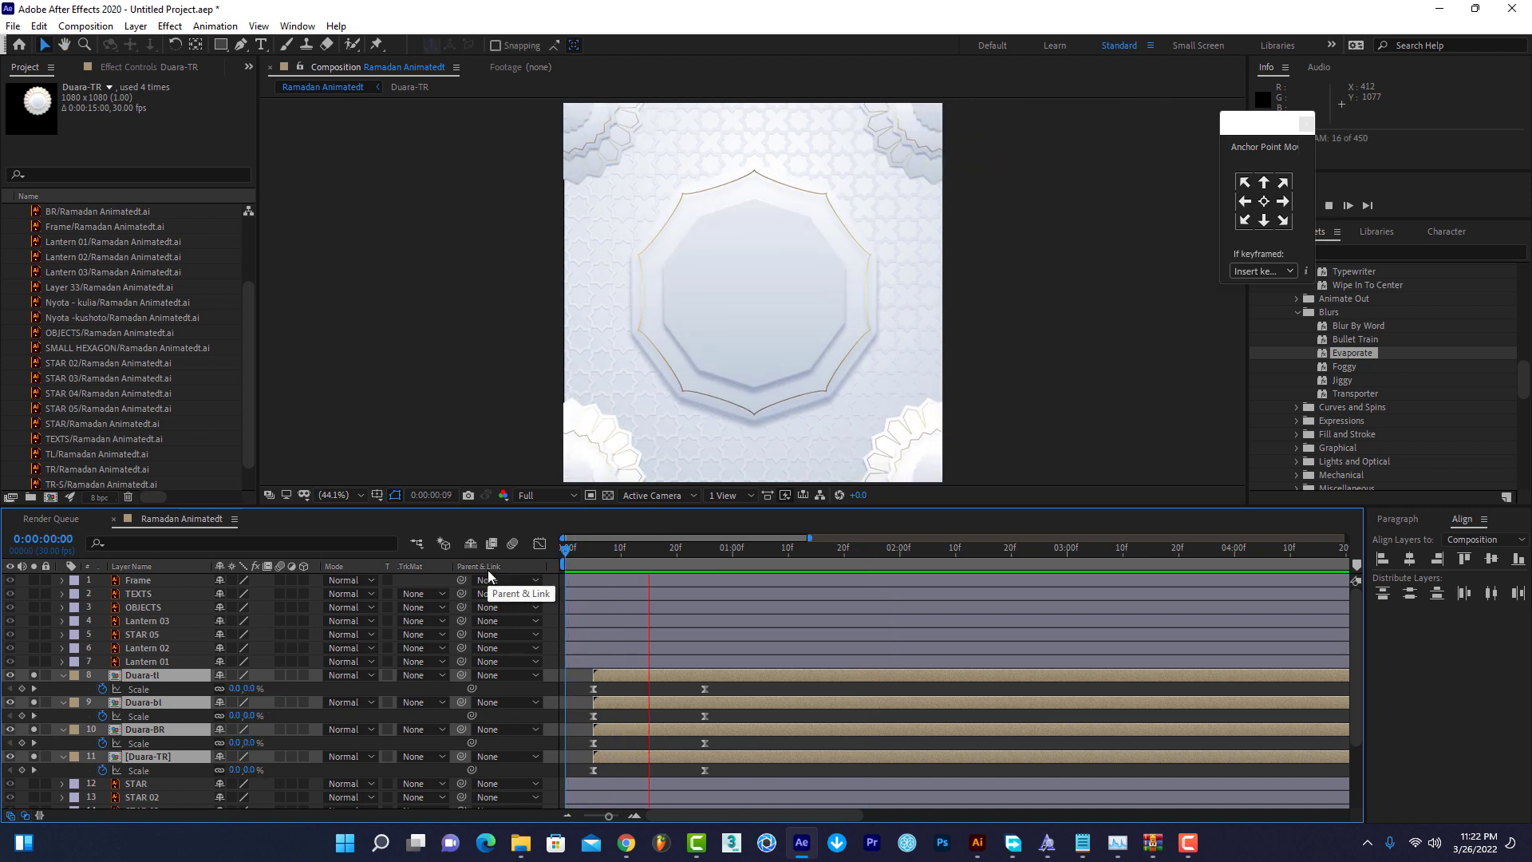
pyautogui.press('space')
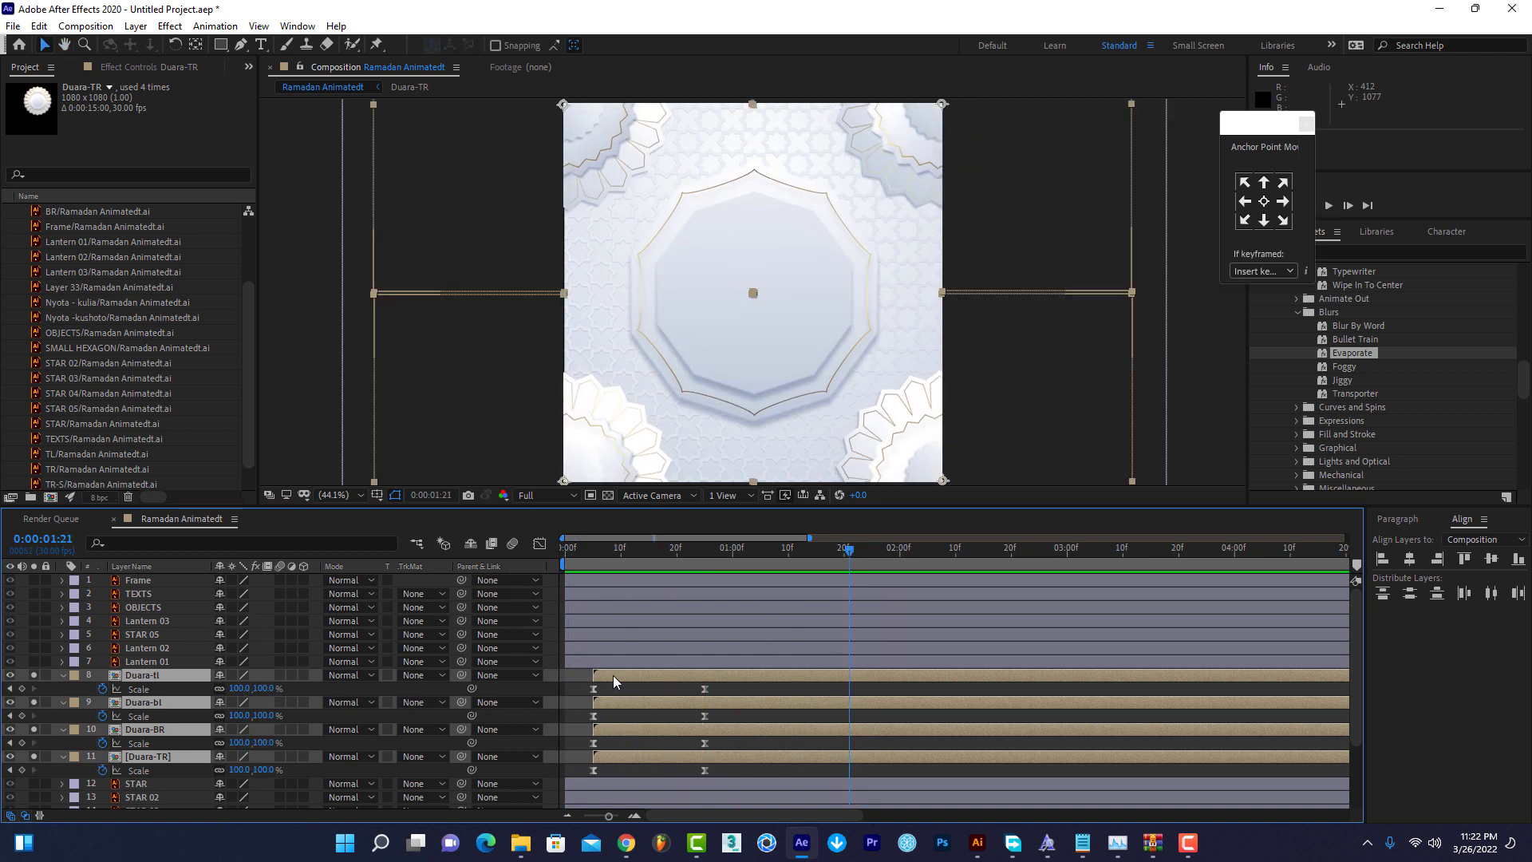
pyautogui.moveTo(613, 675); pyautogui.dragTo(621, 675)
pyautogui.press('Home')
pyautogui.press('space')
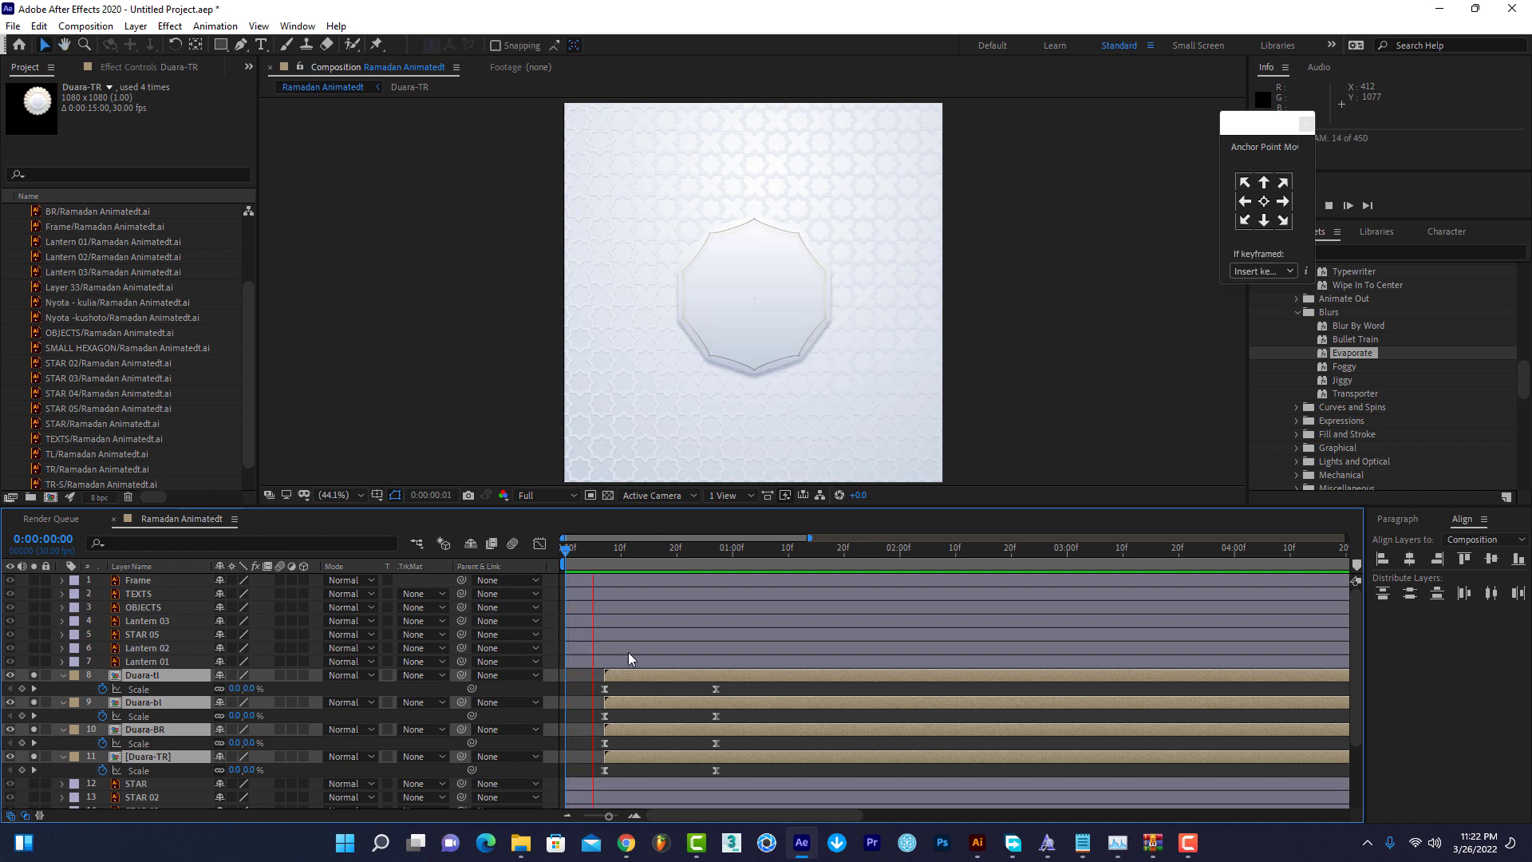
pyautogui.press('space')
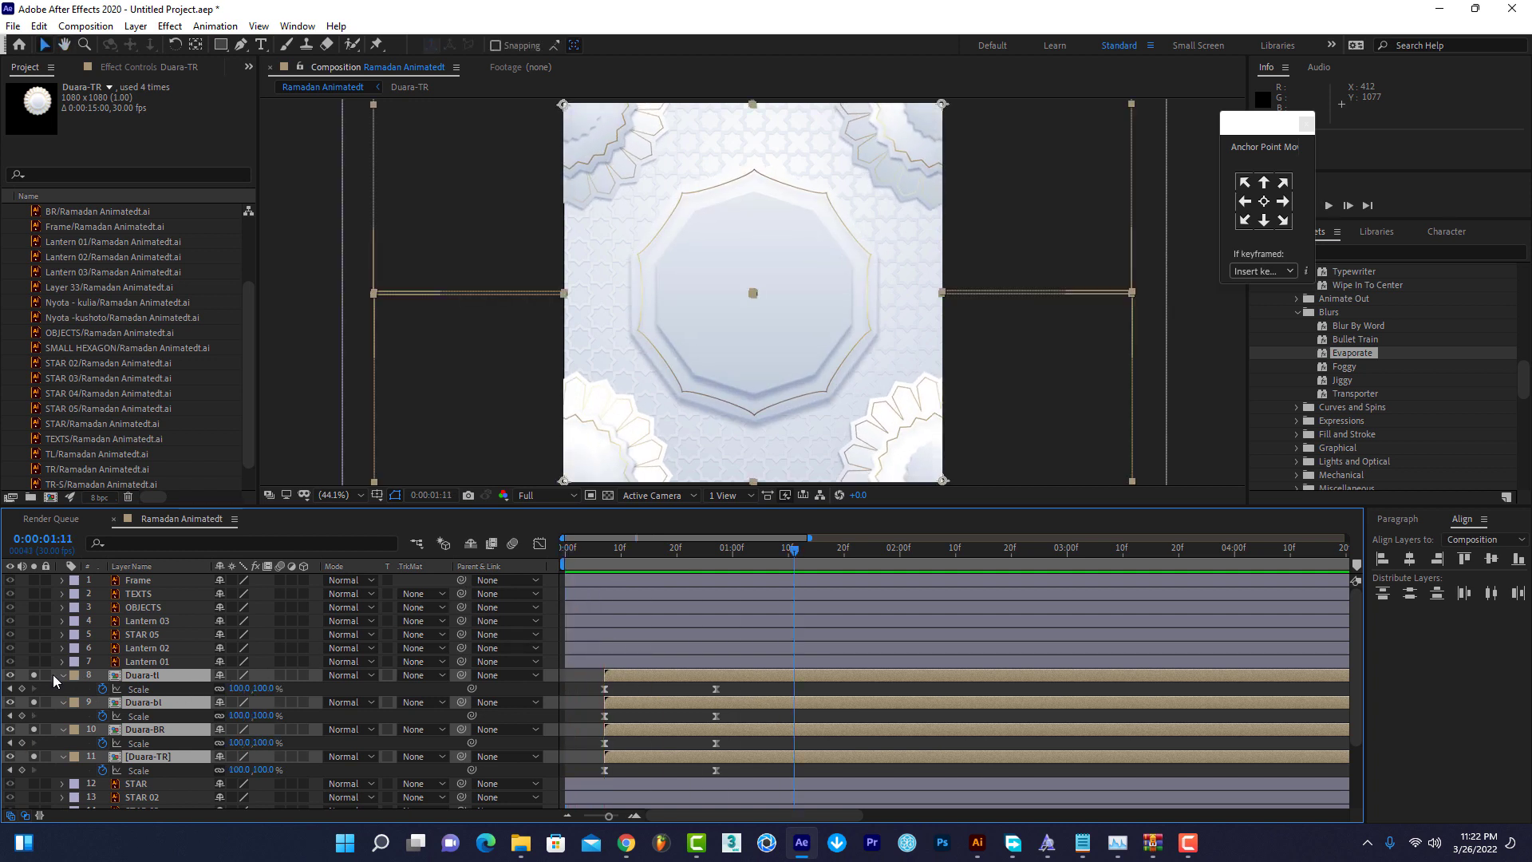
pyautogui.click(61, 676)
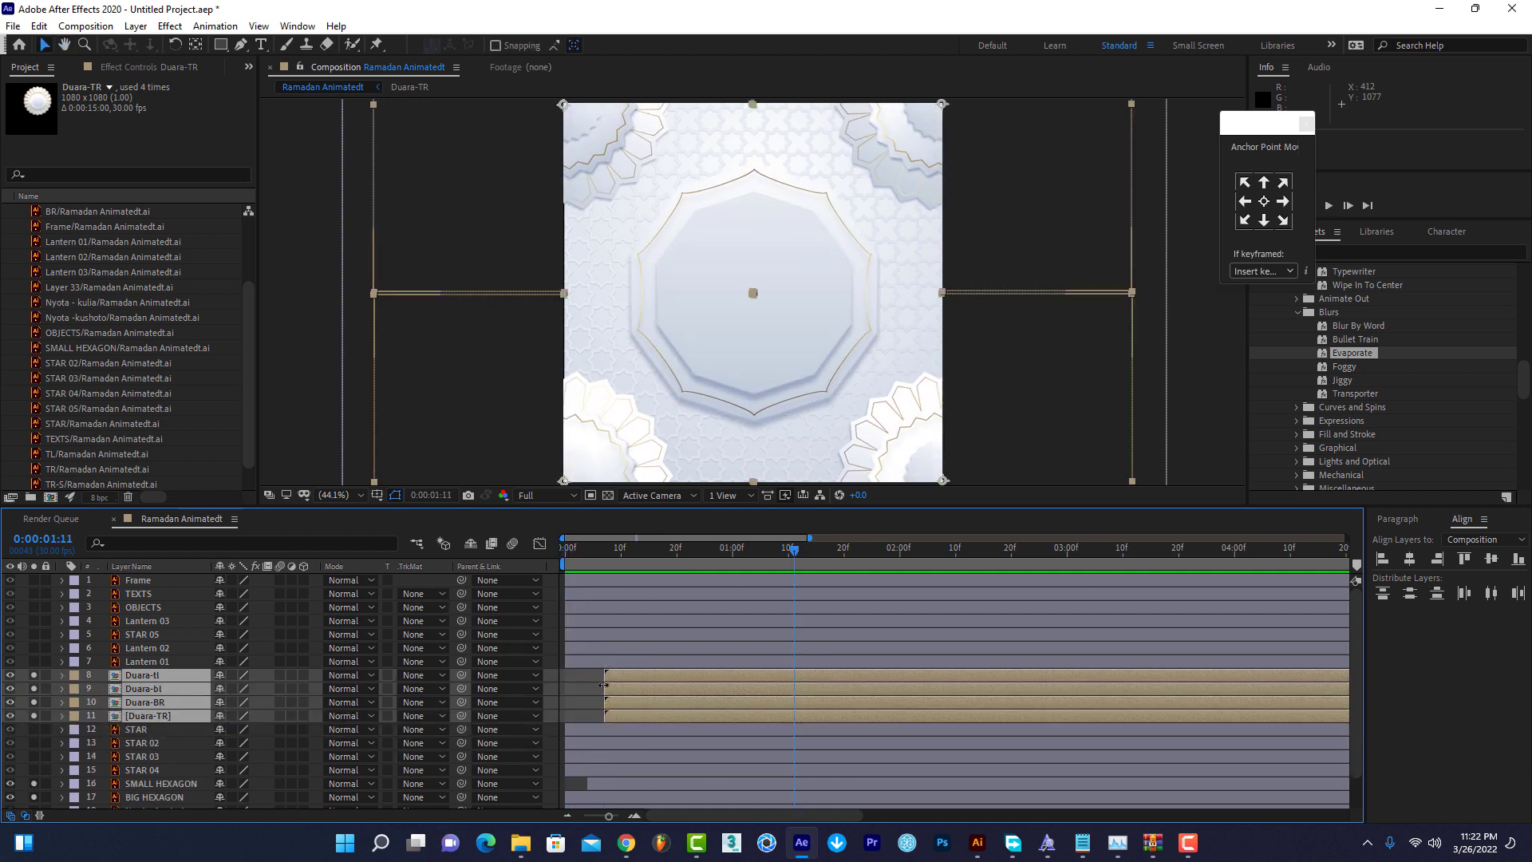
pyautogui.click(594, 699)
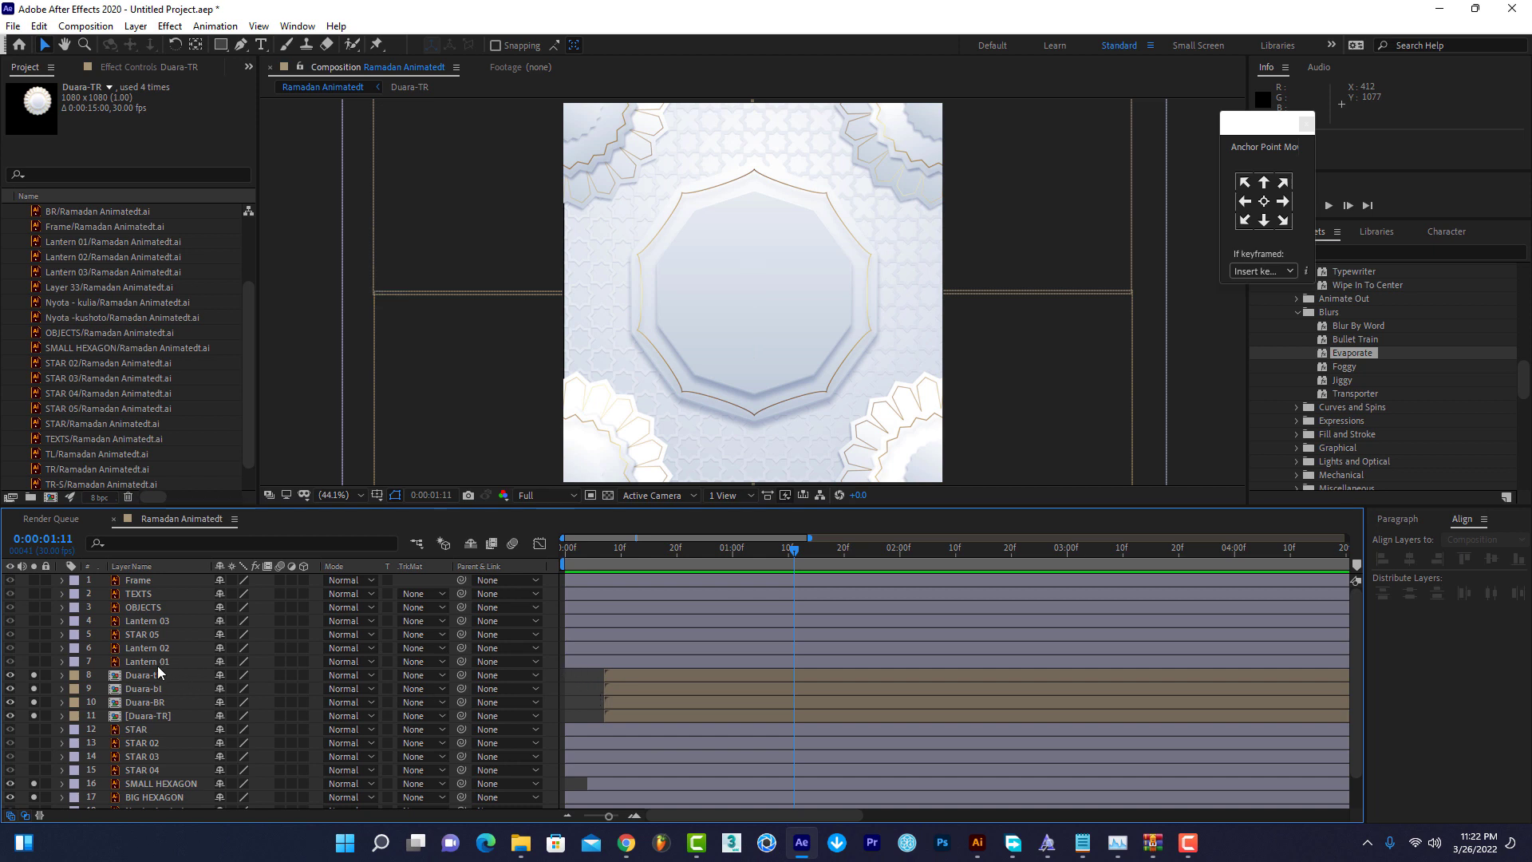
# Solo Lantern 01, move its anchor point up to the top of its cord, and show its Scale.
pyautogui.click(32, 662)
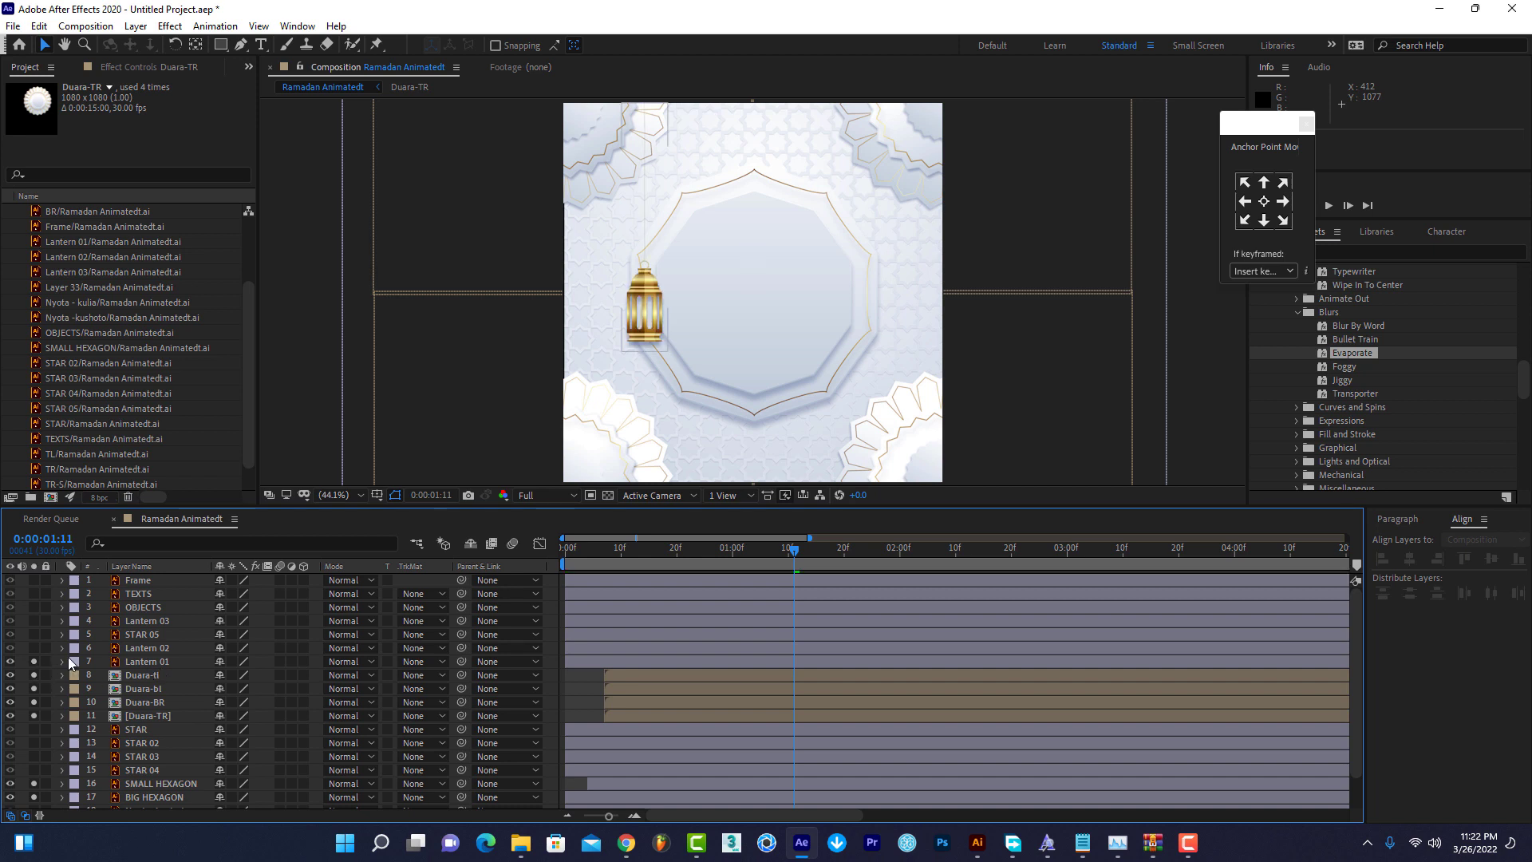
pyautogui.click(158, 665)
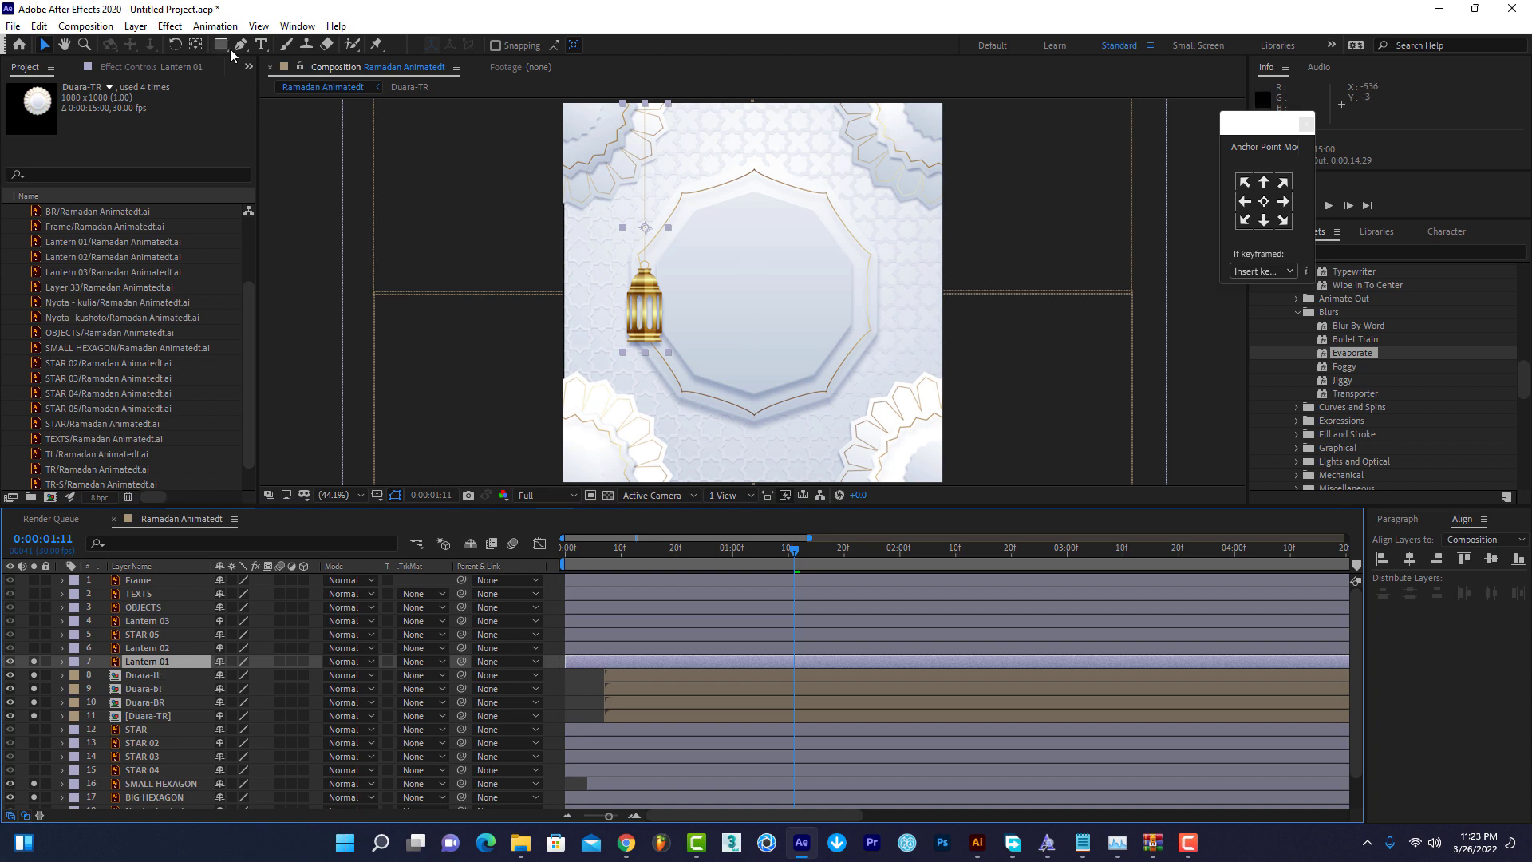
pyautogui.click(195, 45)
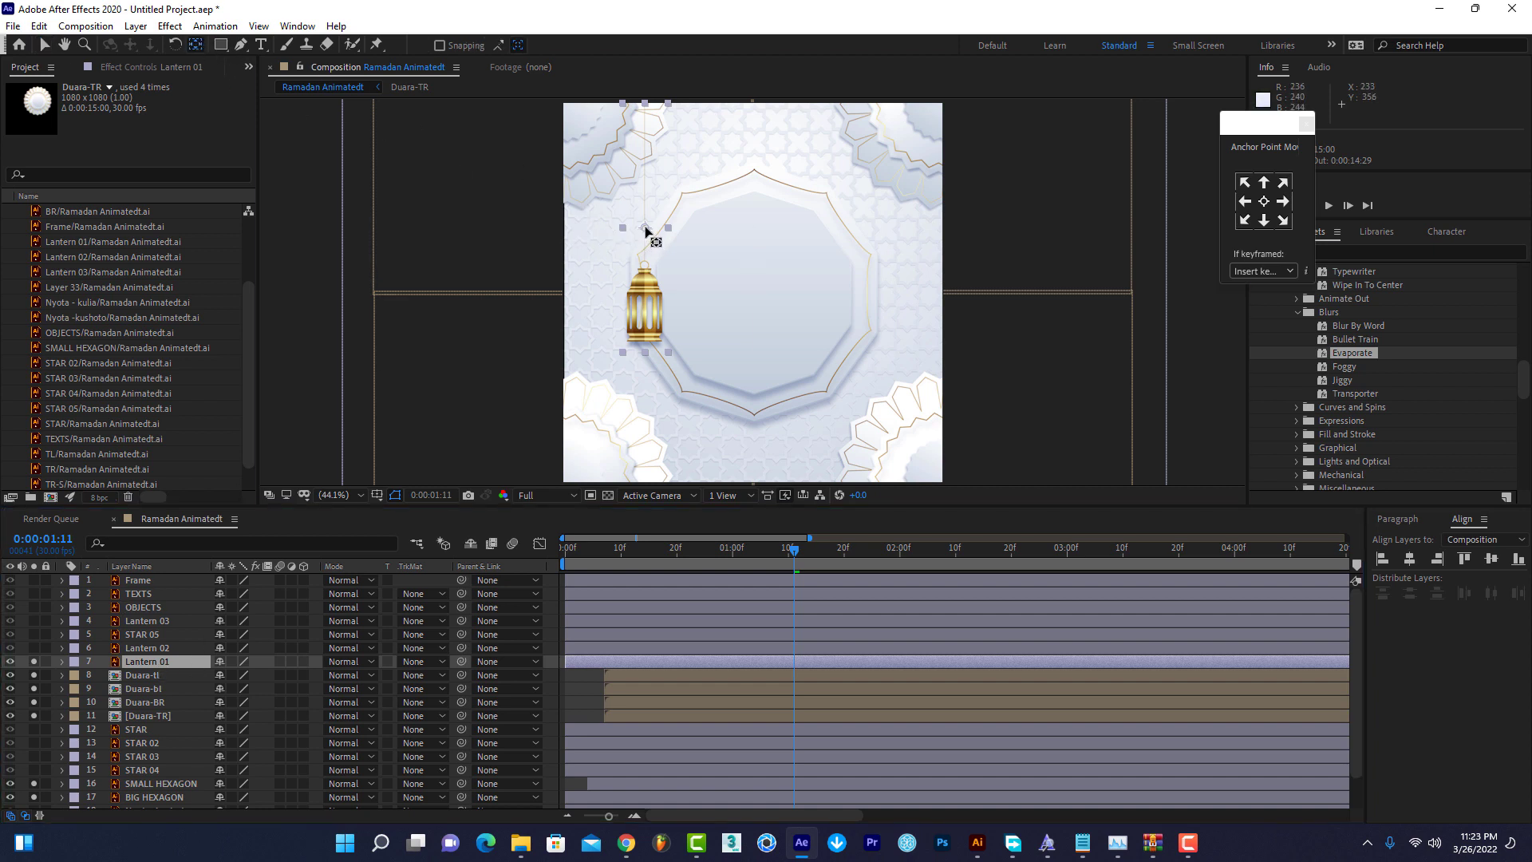
pyautogui.moveTo(645, 228); pyautogui.dragTo(646, 105)
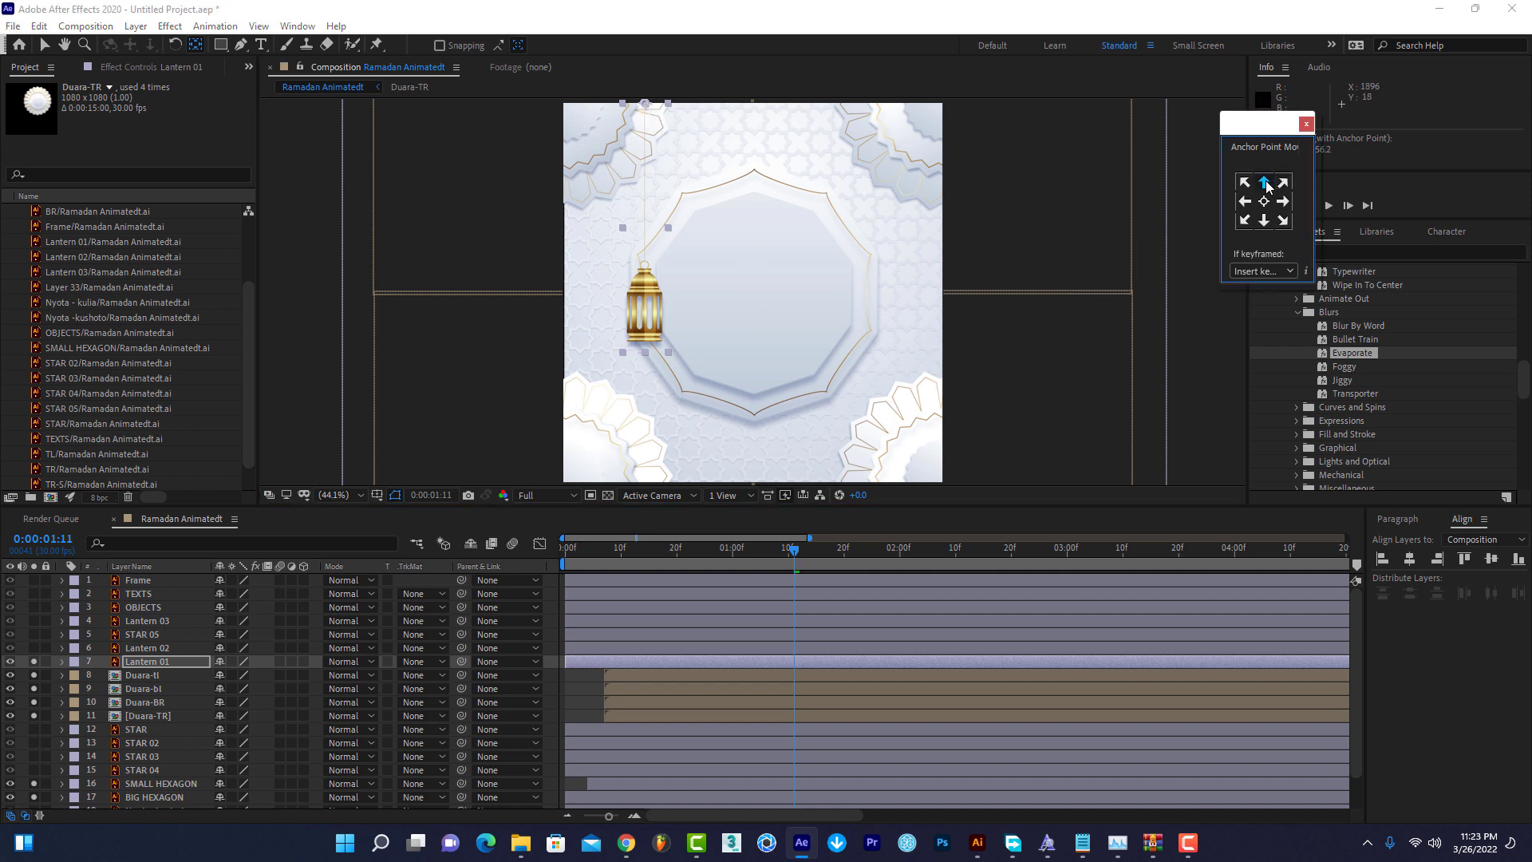
pyautogui.click(158, 663)
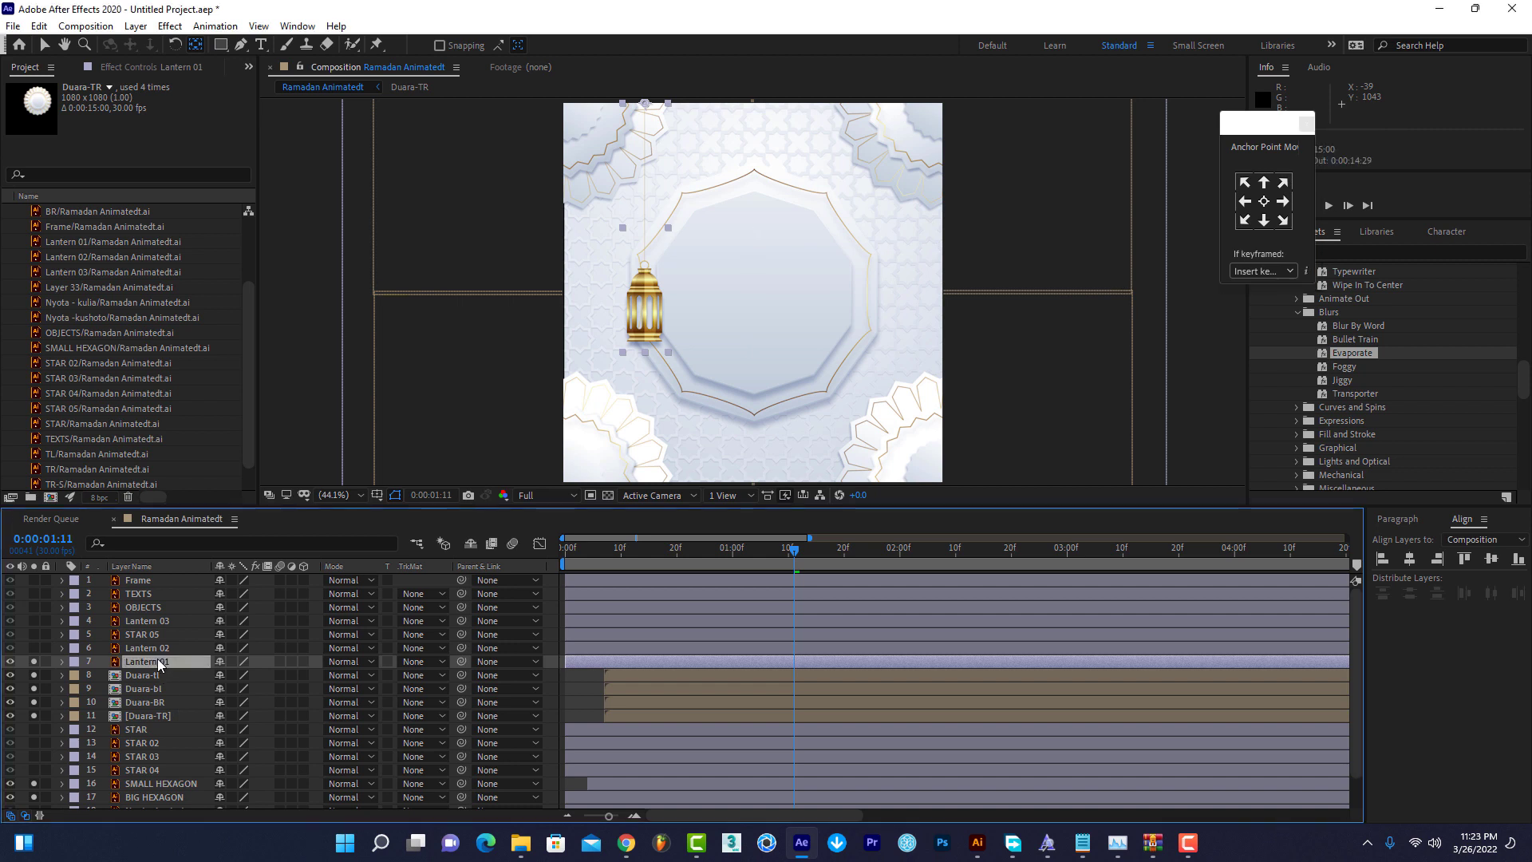
pyautogui.press('s')
pyautogui.moveTo(681, 559)
pyautogui.mouseDown()
pyautogui.moveTo(639, 559)
pyautogui.moveTo(677, 558)
pyautogui.mouseUp()
# Keyframe Lantern 01's Scale from 0% at frame 0 to 100% at frame 20, preview, and select both keys.
pyautogui.click(102, 675)
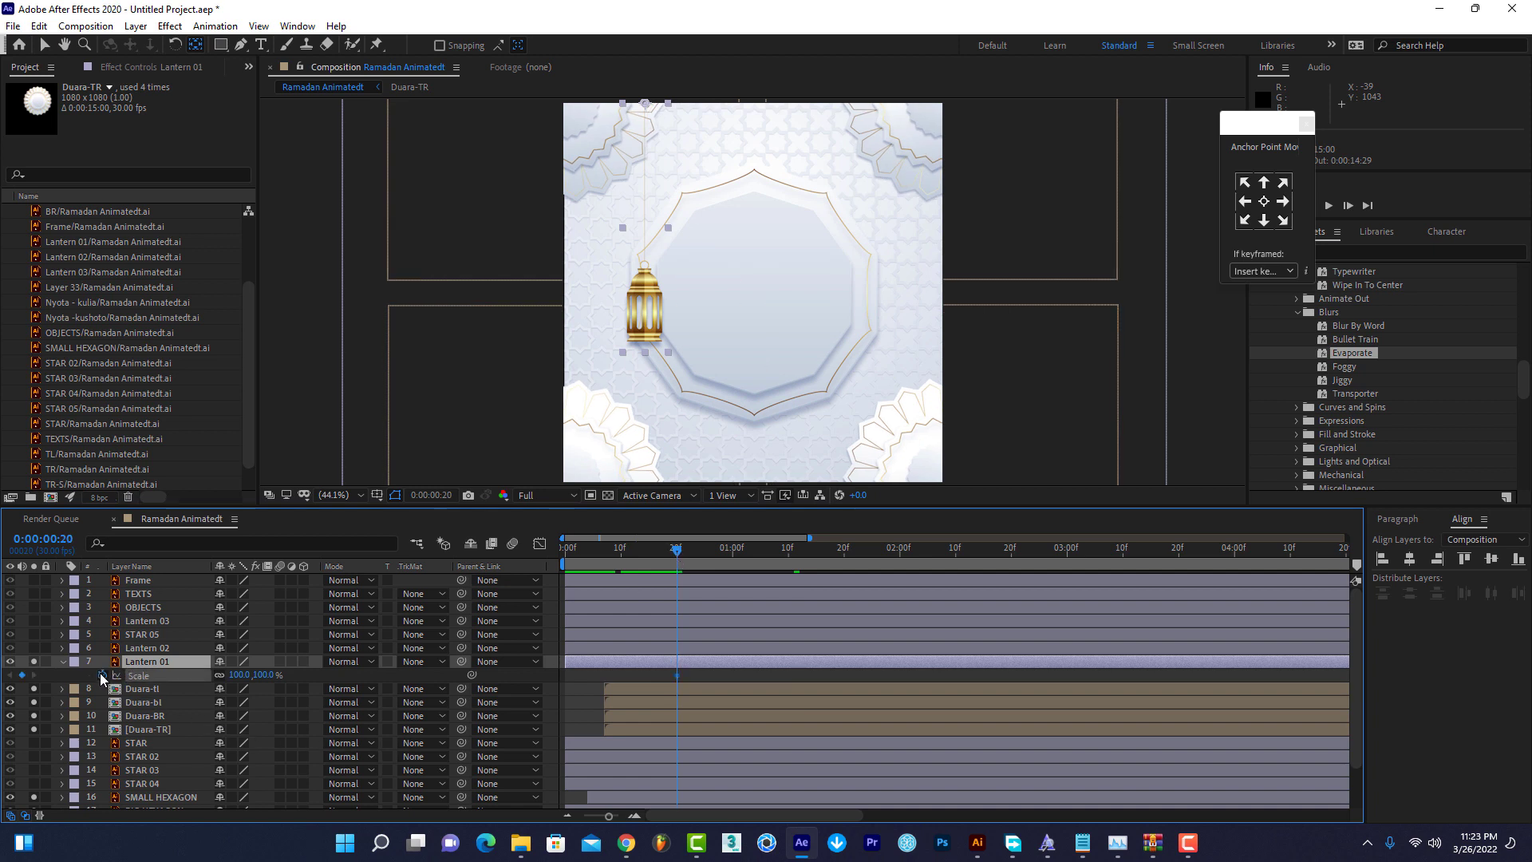
pyautogui.moveTo(577, 561); pyautogui.dragTo(469, 585)
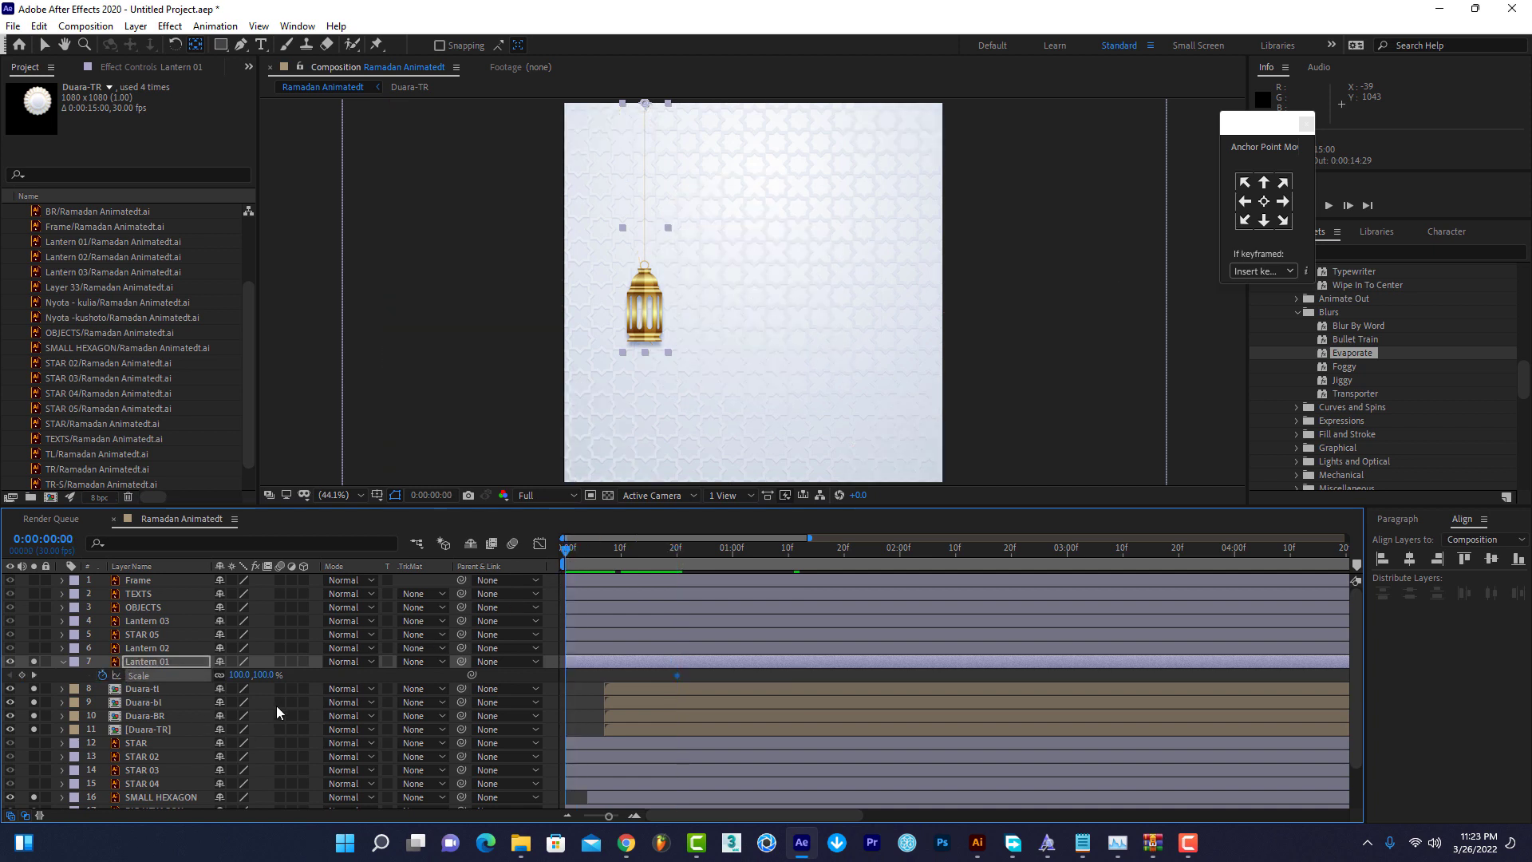
pyautogui.click(270, 674)
pyautogui.write('0')
pyautogui.press('Return')
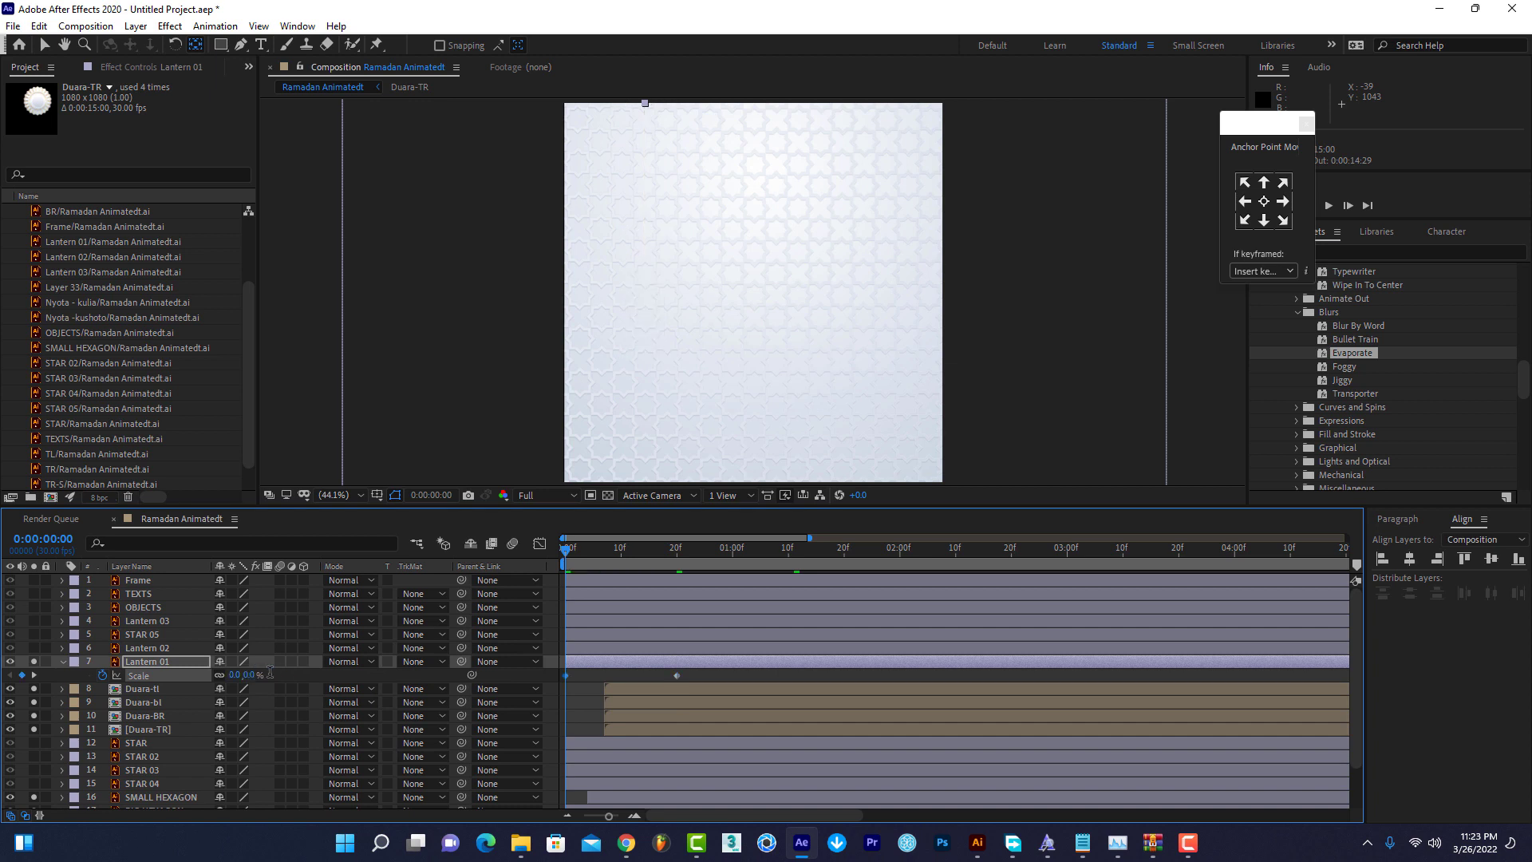
pyautogui.press('space')
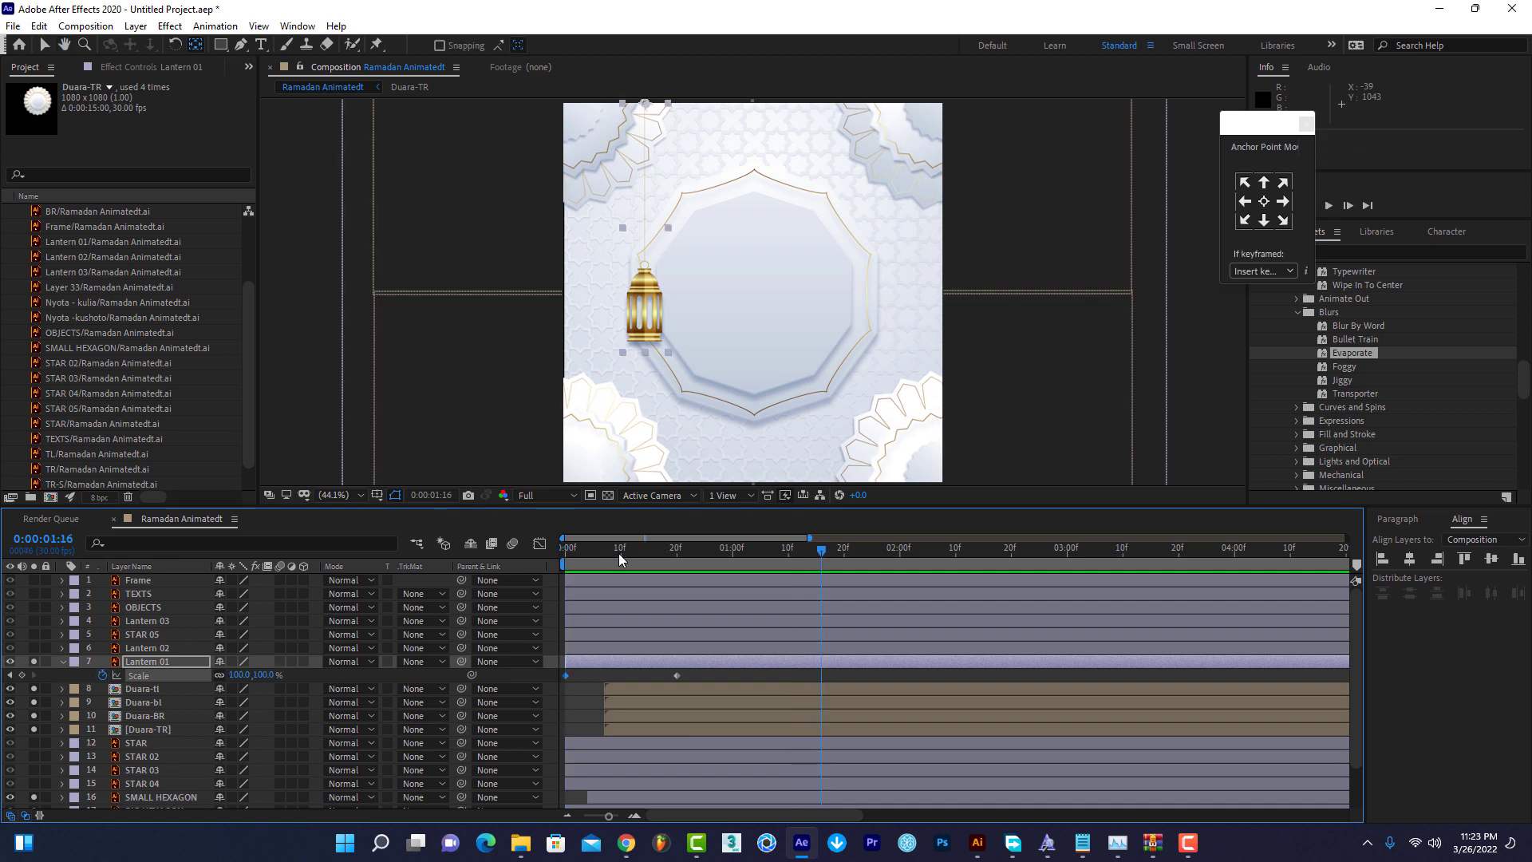
pyautogui.click(620, 548)
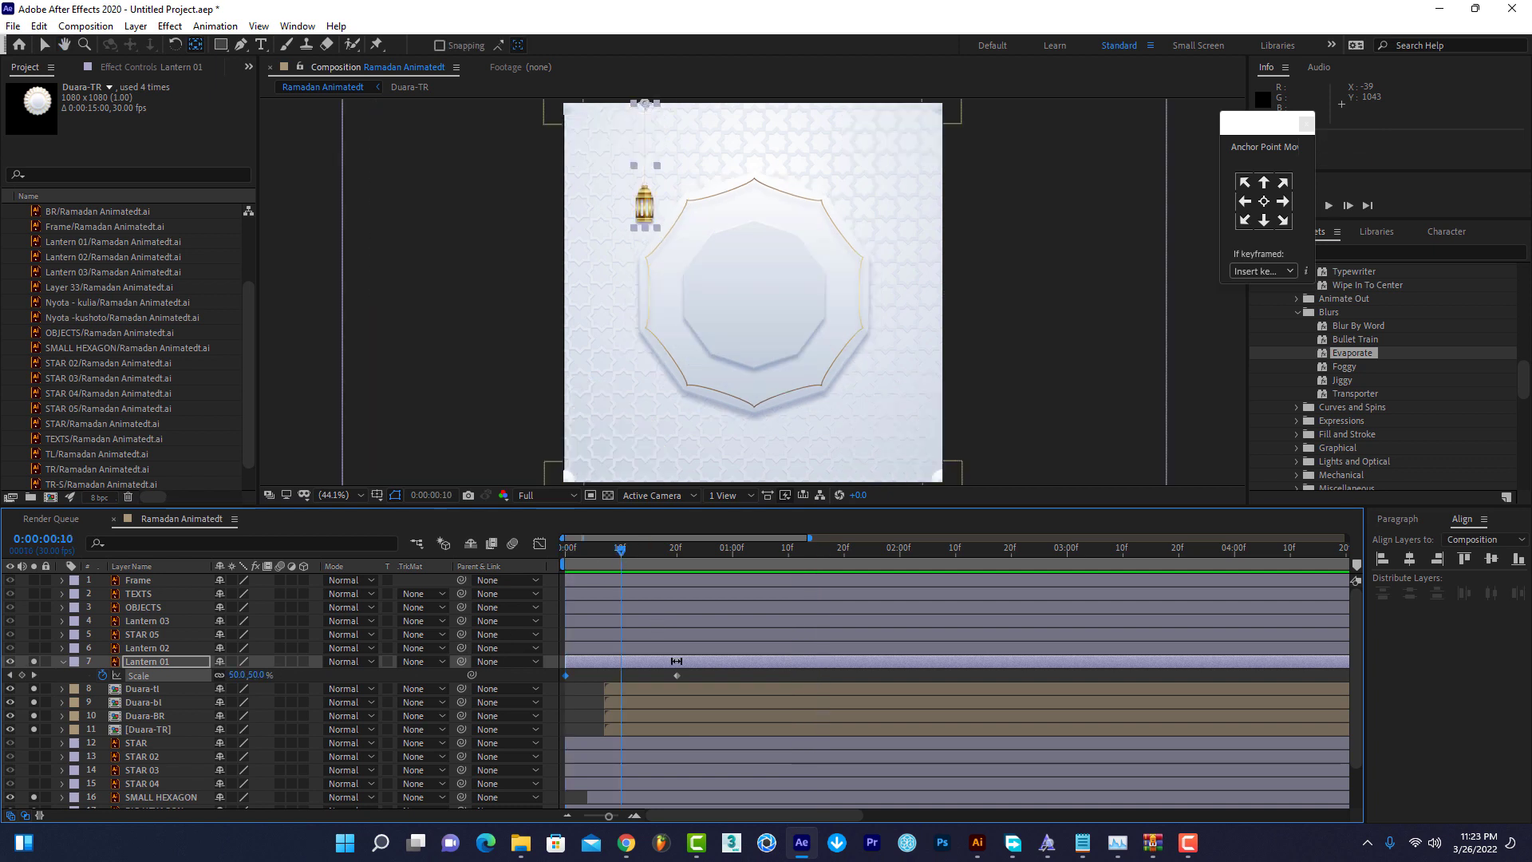
pyautogui.moveTo(688, 672); pyautogui.dragTo(557, 686)
# Apply Easy Ease to both Scale keyframes and lengthen the end ease in the graph editor.
pyautogui.rightClick(567, 677)
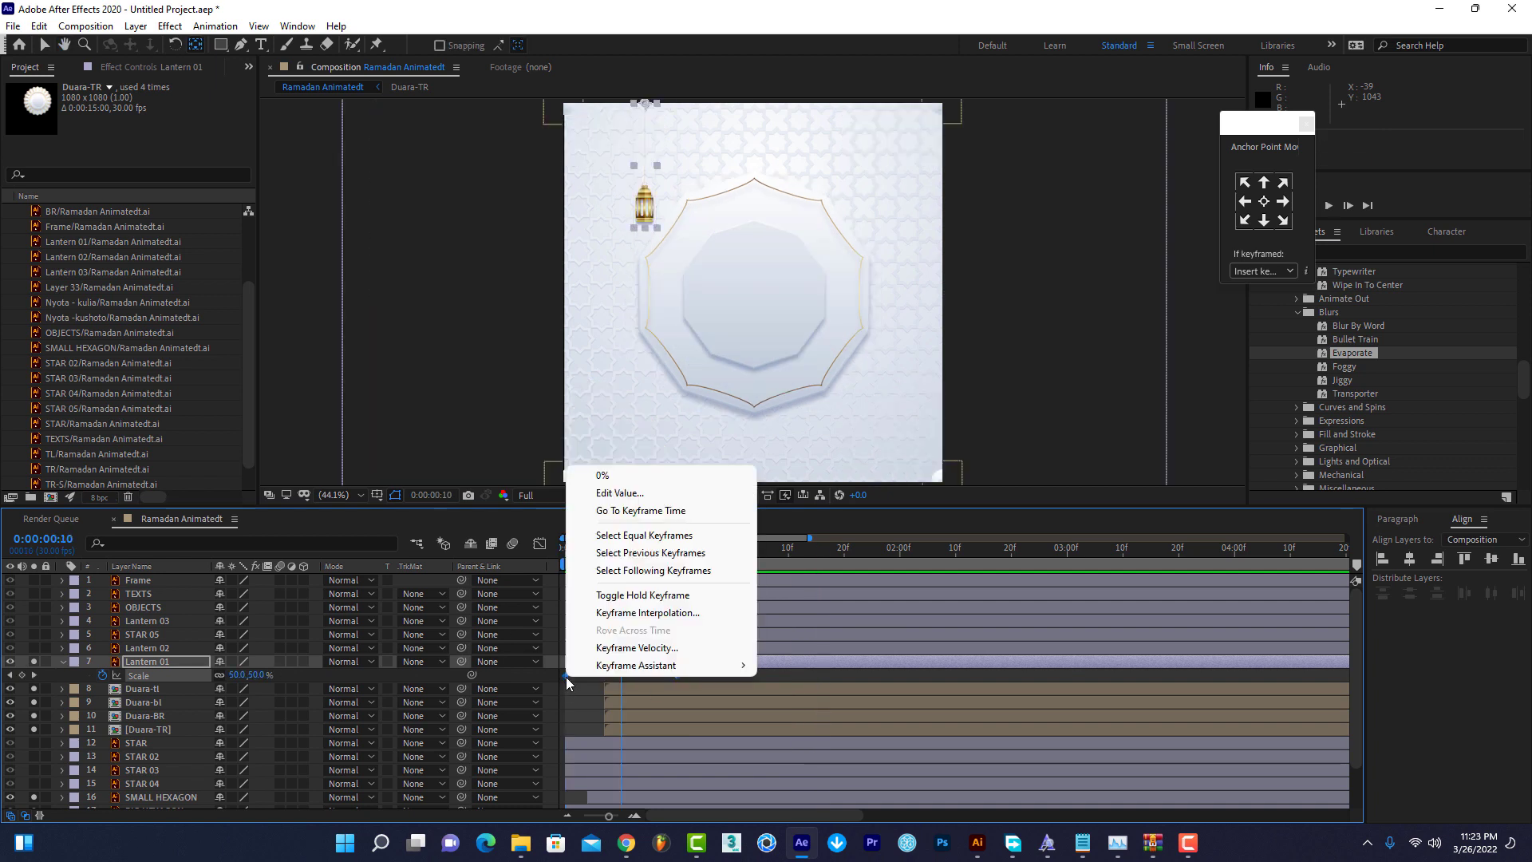
pyautogui.moveTo(679, 666)
pyautogui.click(820, 719)
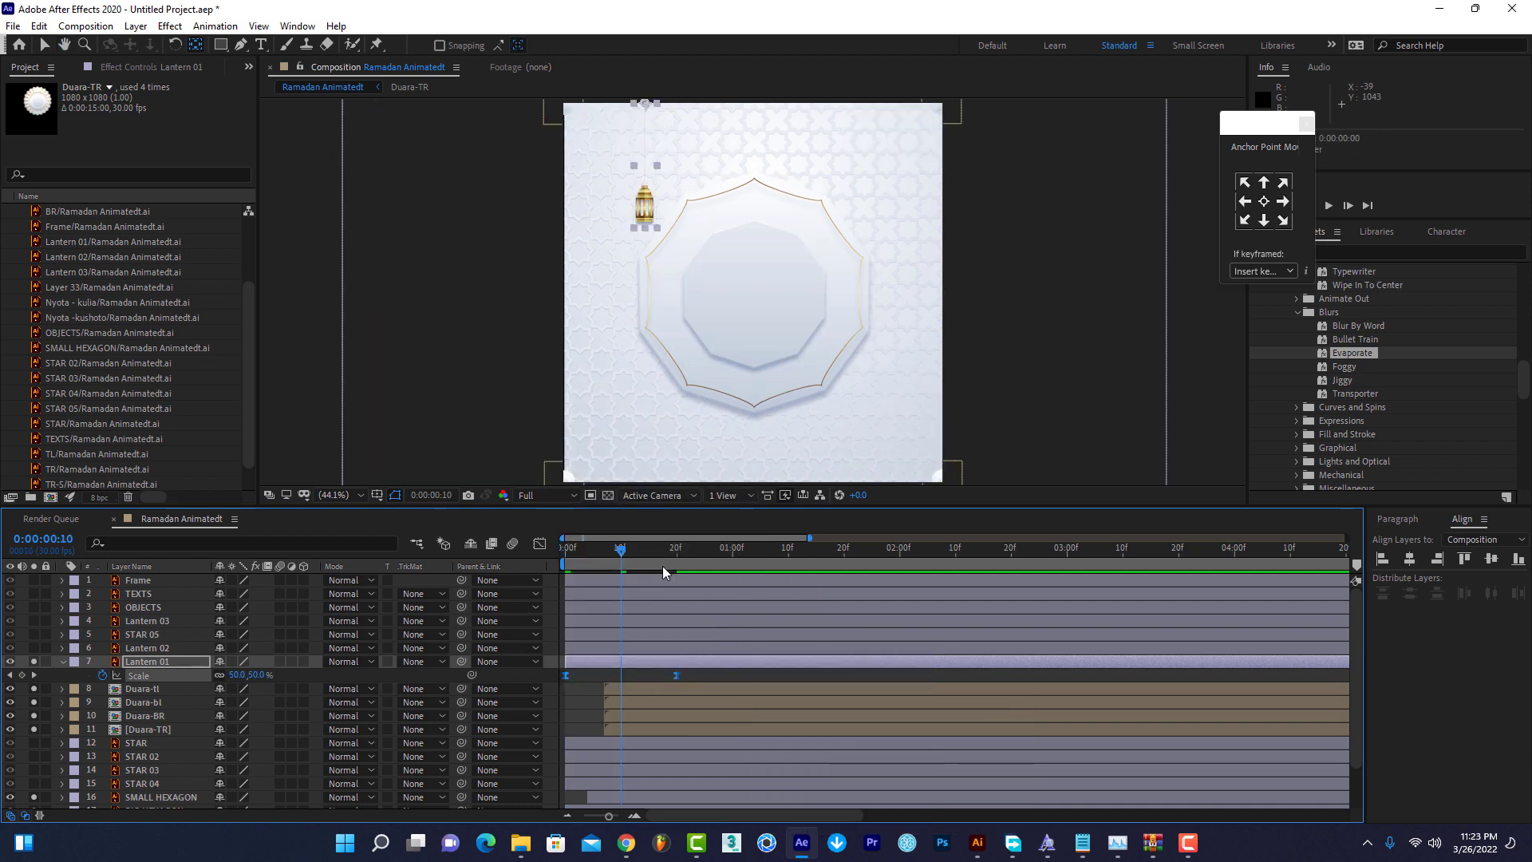
pyautogui.click(539, 543)
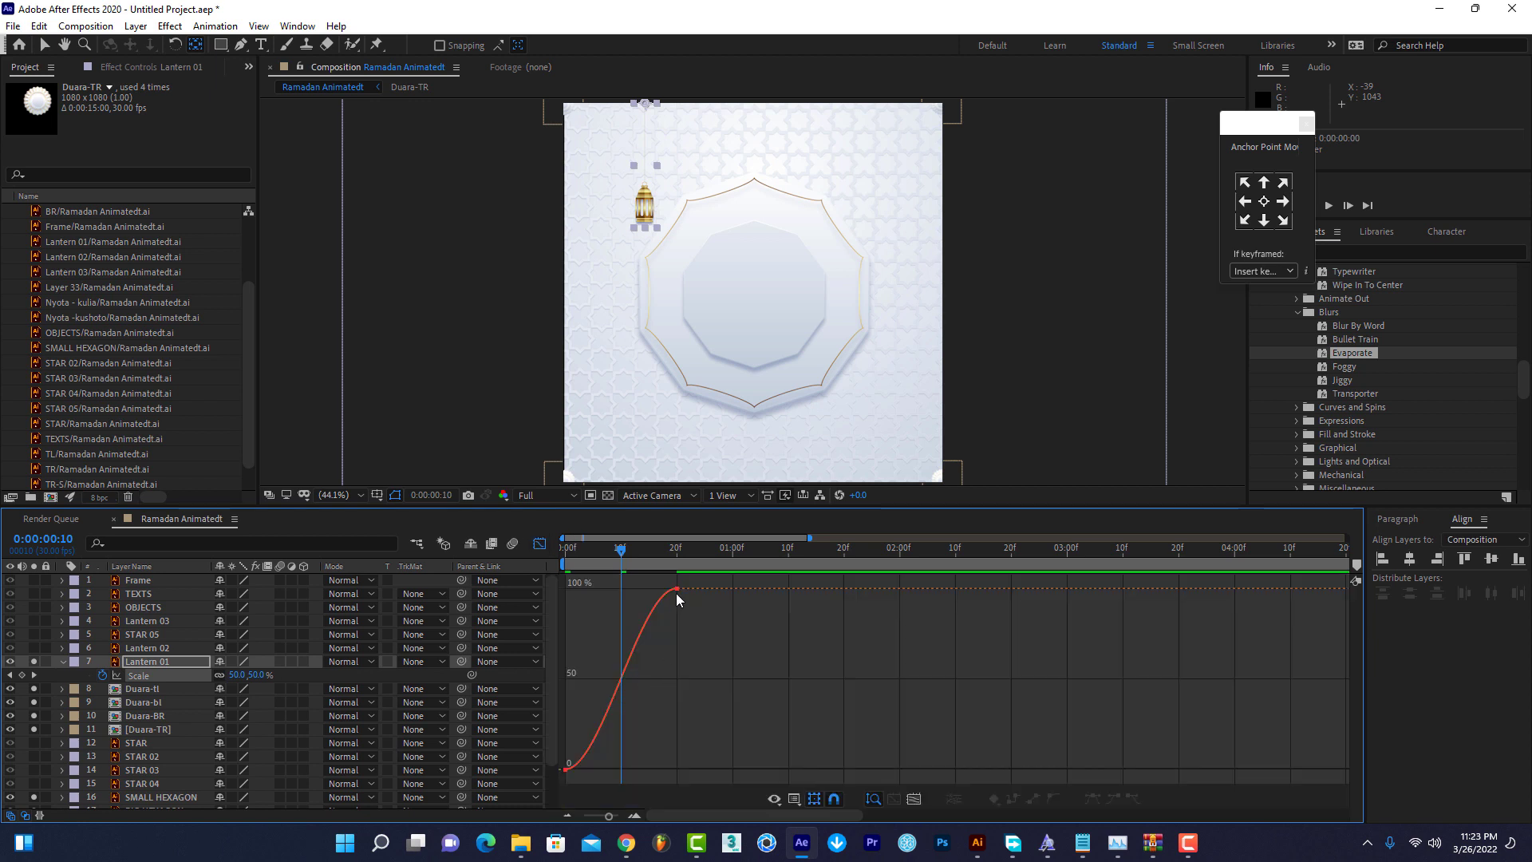
pyautogui.click(640, 617)
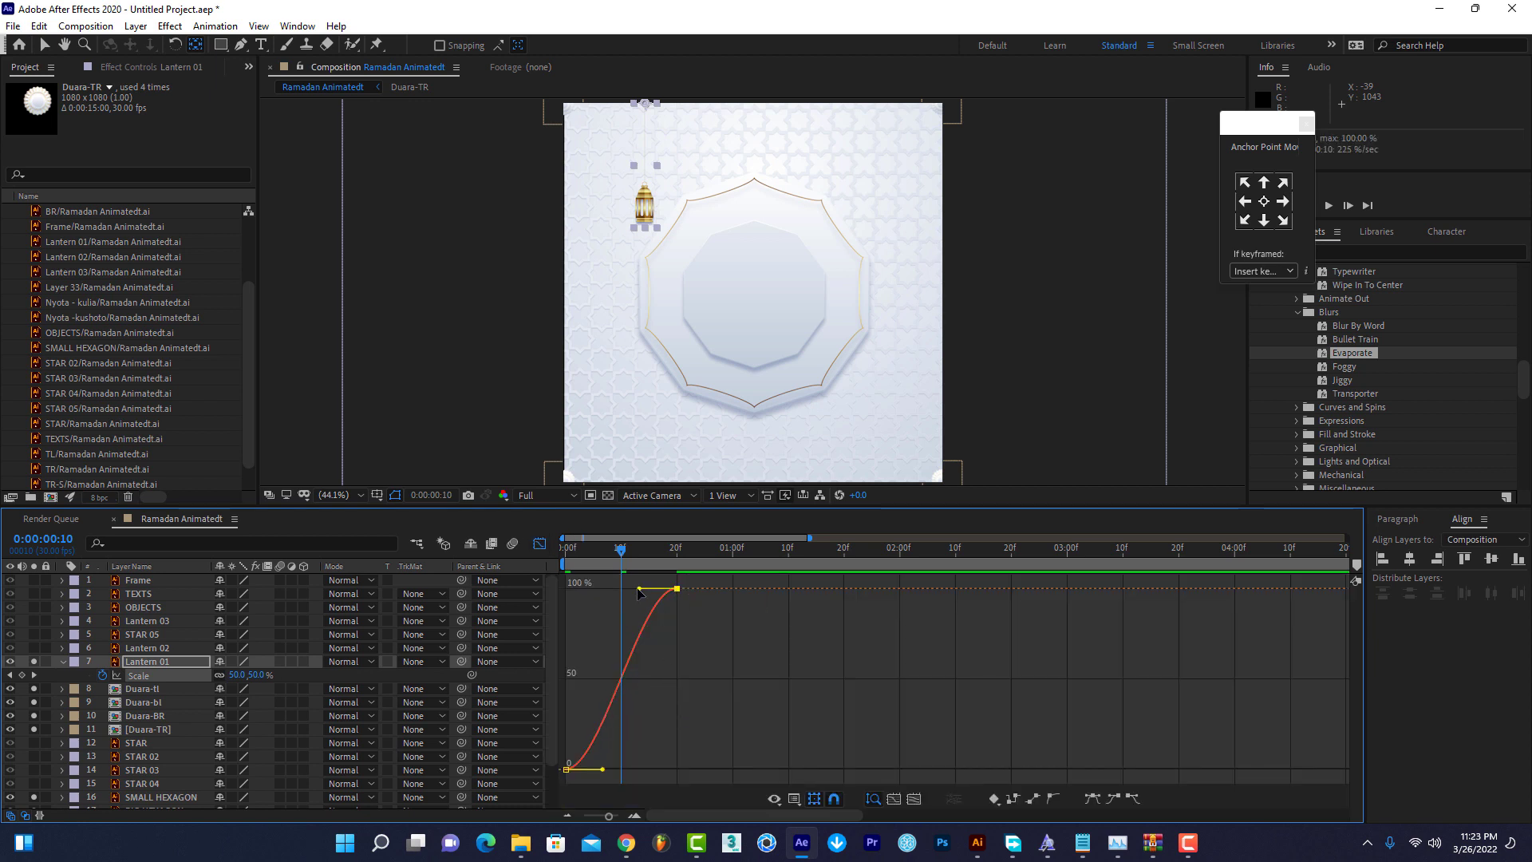
pyautogui.moveTo(639, 589); pyautogui.dragTo(568, 591)
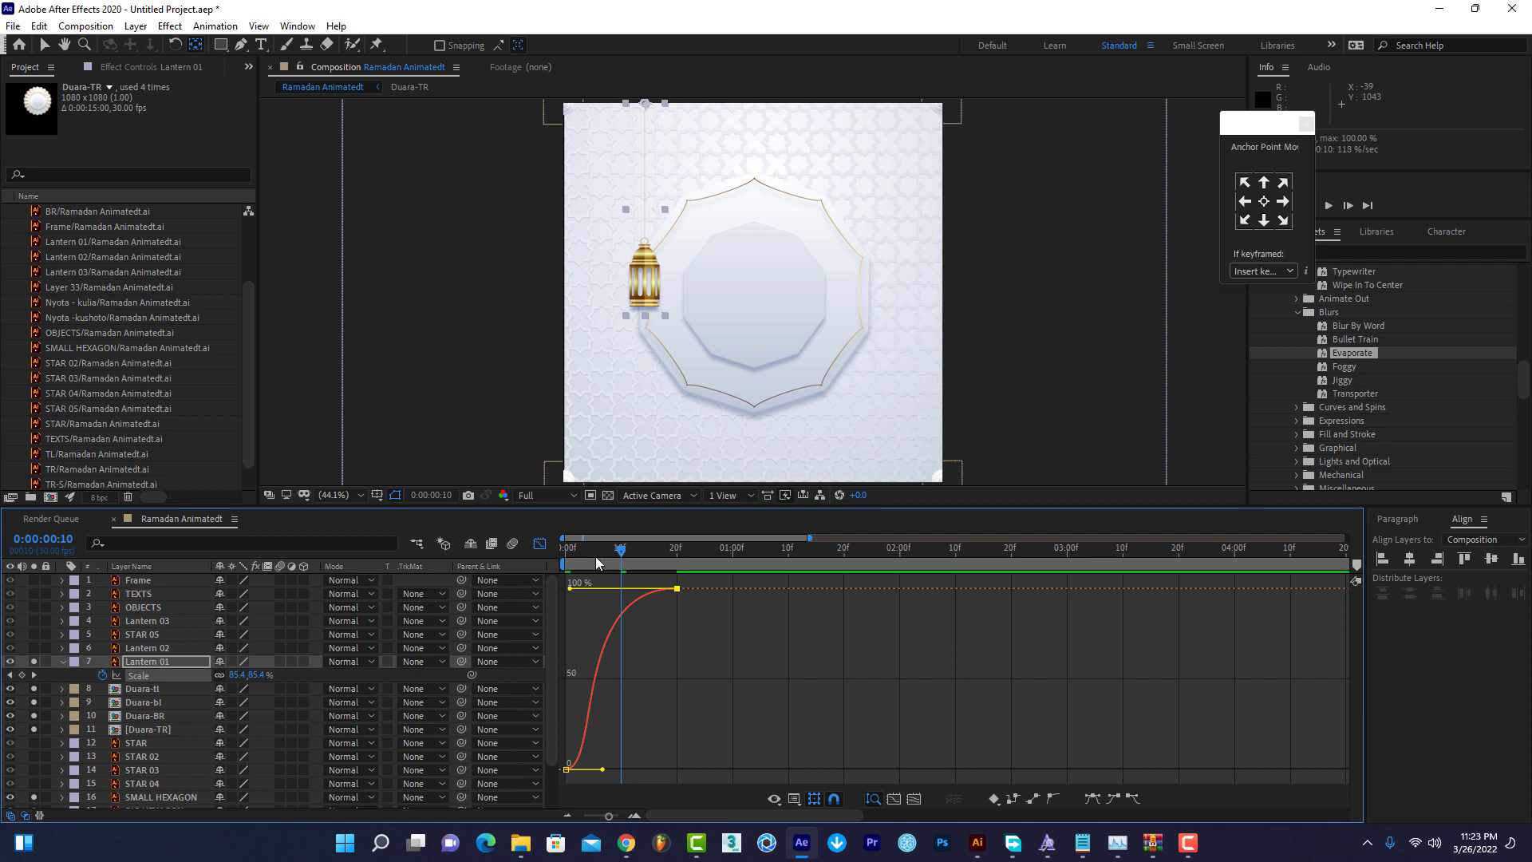
pyautogui.press('space')
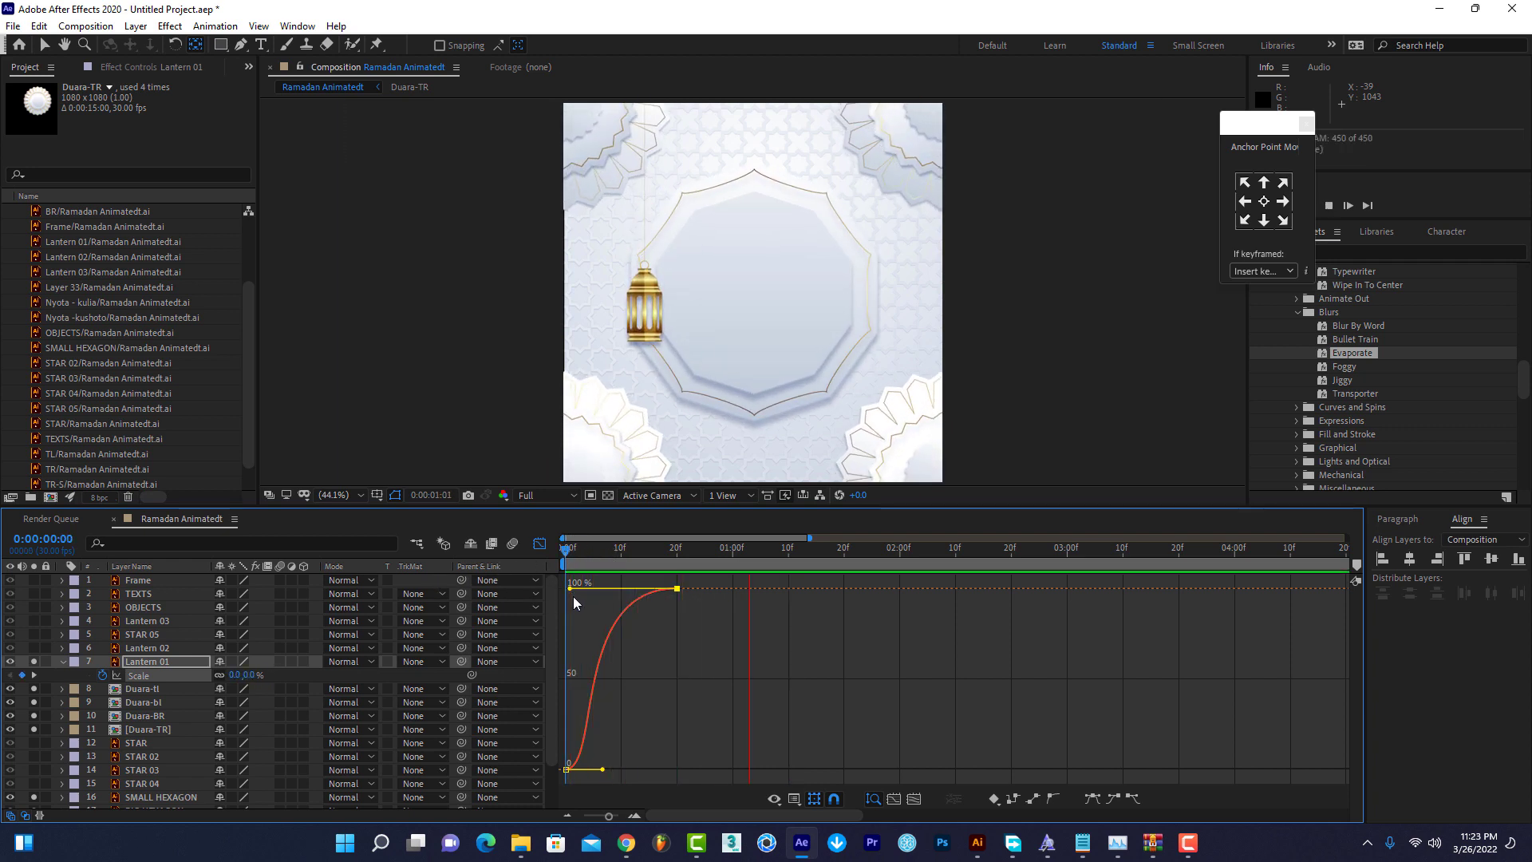
pyautogui.click(539, 544)
# Move the ending Scale keyframe to frame 15 so the lantern reaches 100% sooner.
pyautogui.click(651, 556)
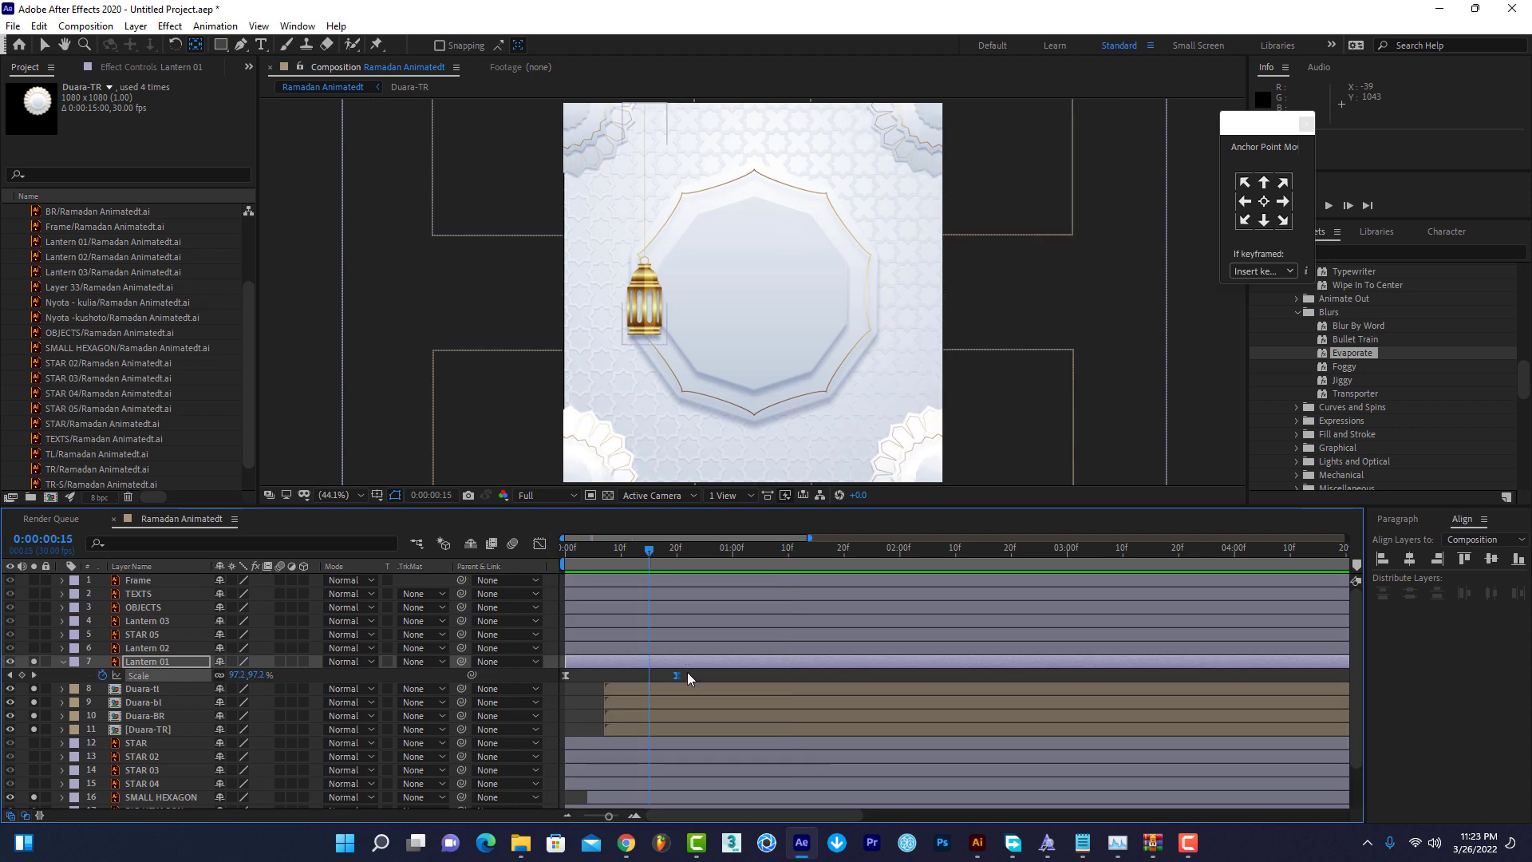
pyautogui.moveTo(672, 676); pyautogui.dragTo(651, 675)
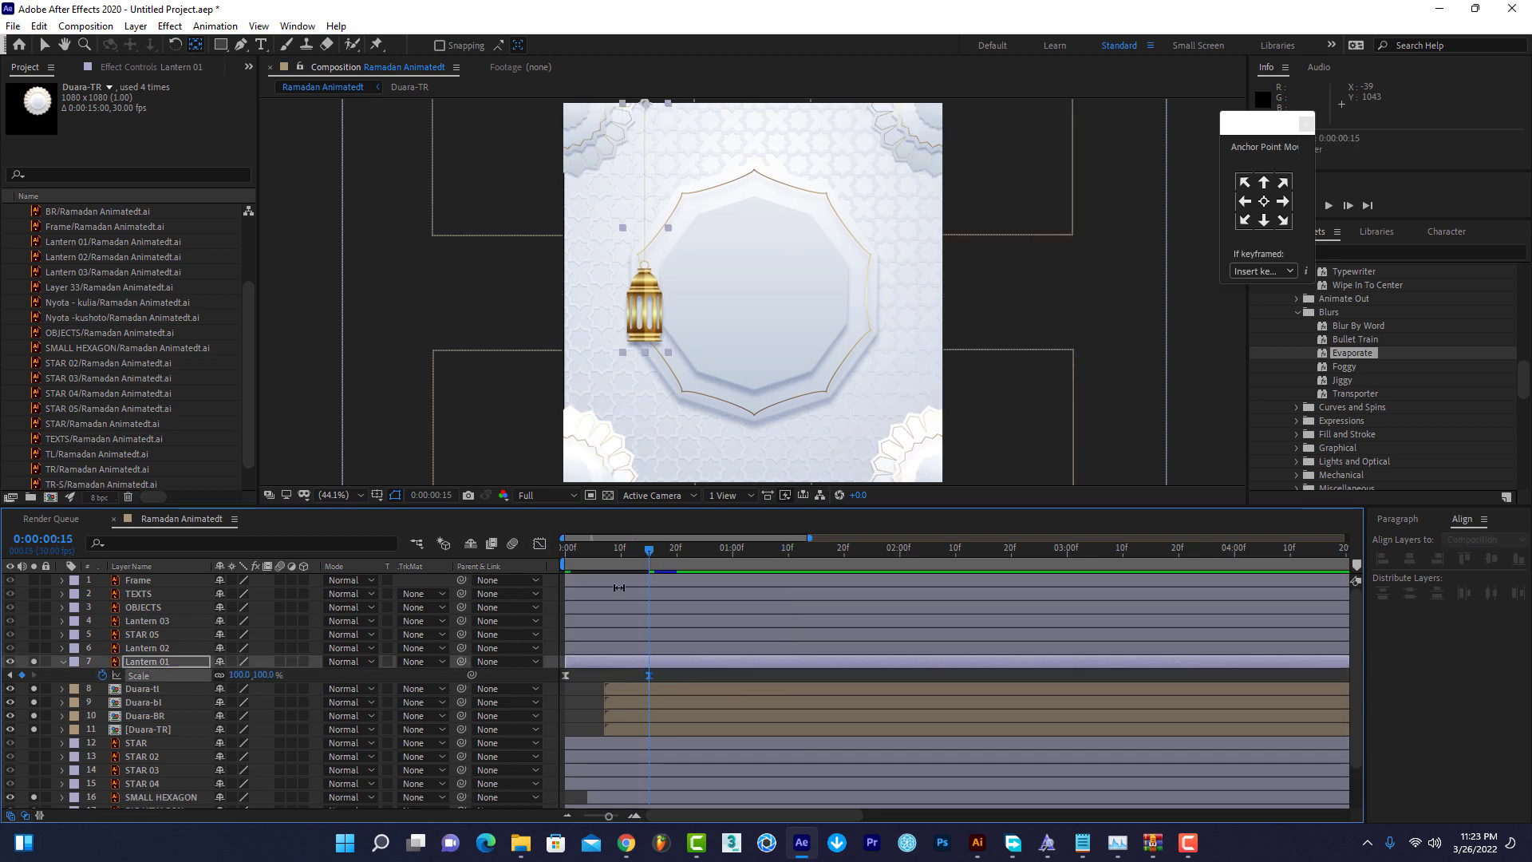
pyautogui.moveTo(650, 550); pyautogui.dragTo(566, 551)
pyautogui.press('space')
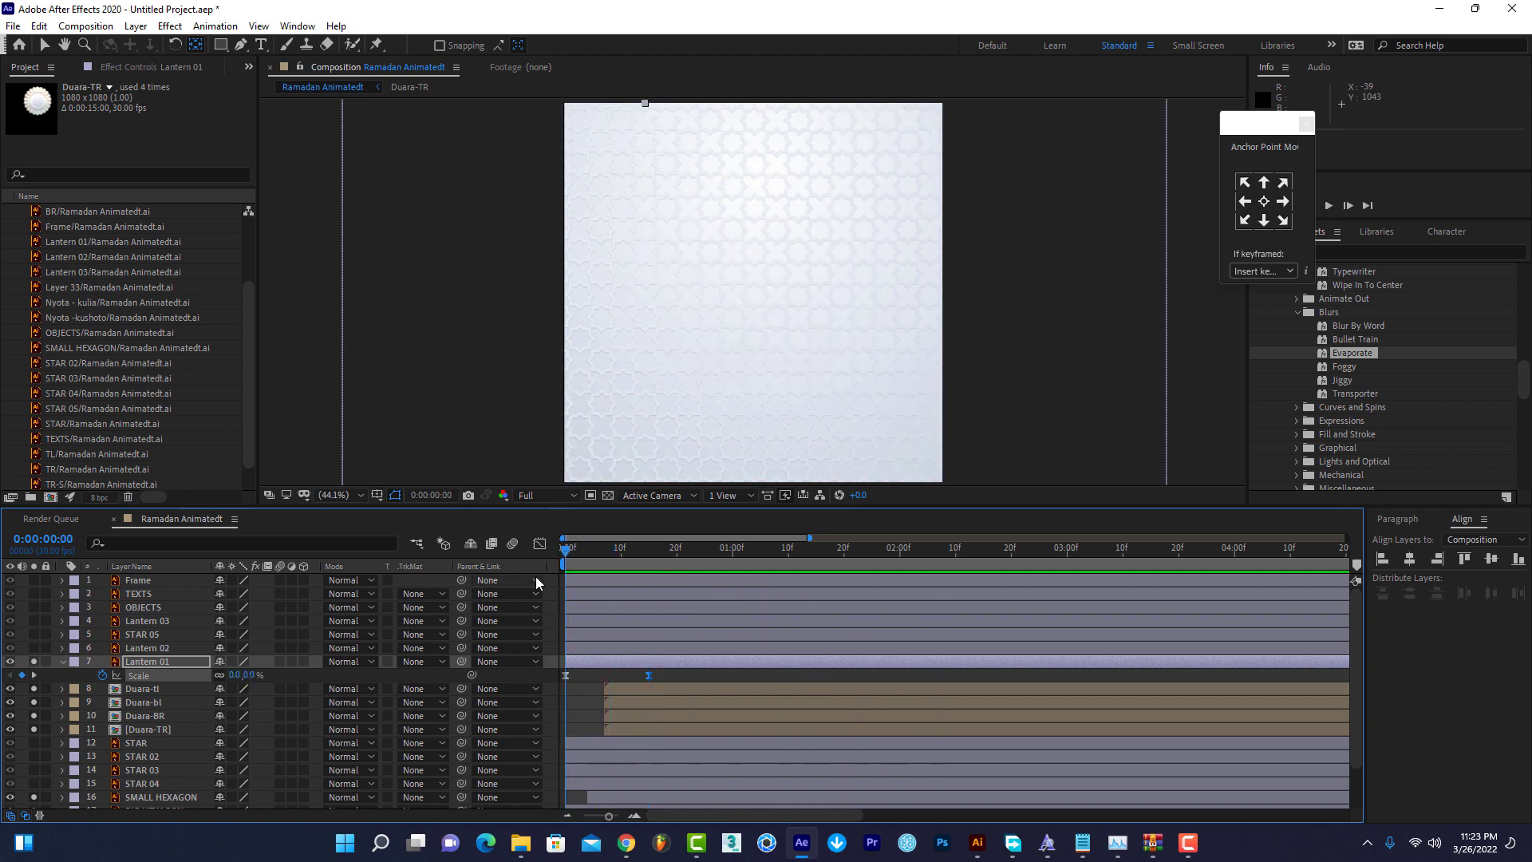
pyautogui.moveTo(626, 550); pyautogui.dragTo(650, 551)
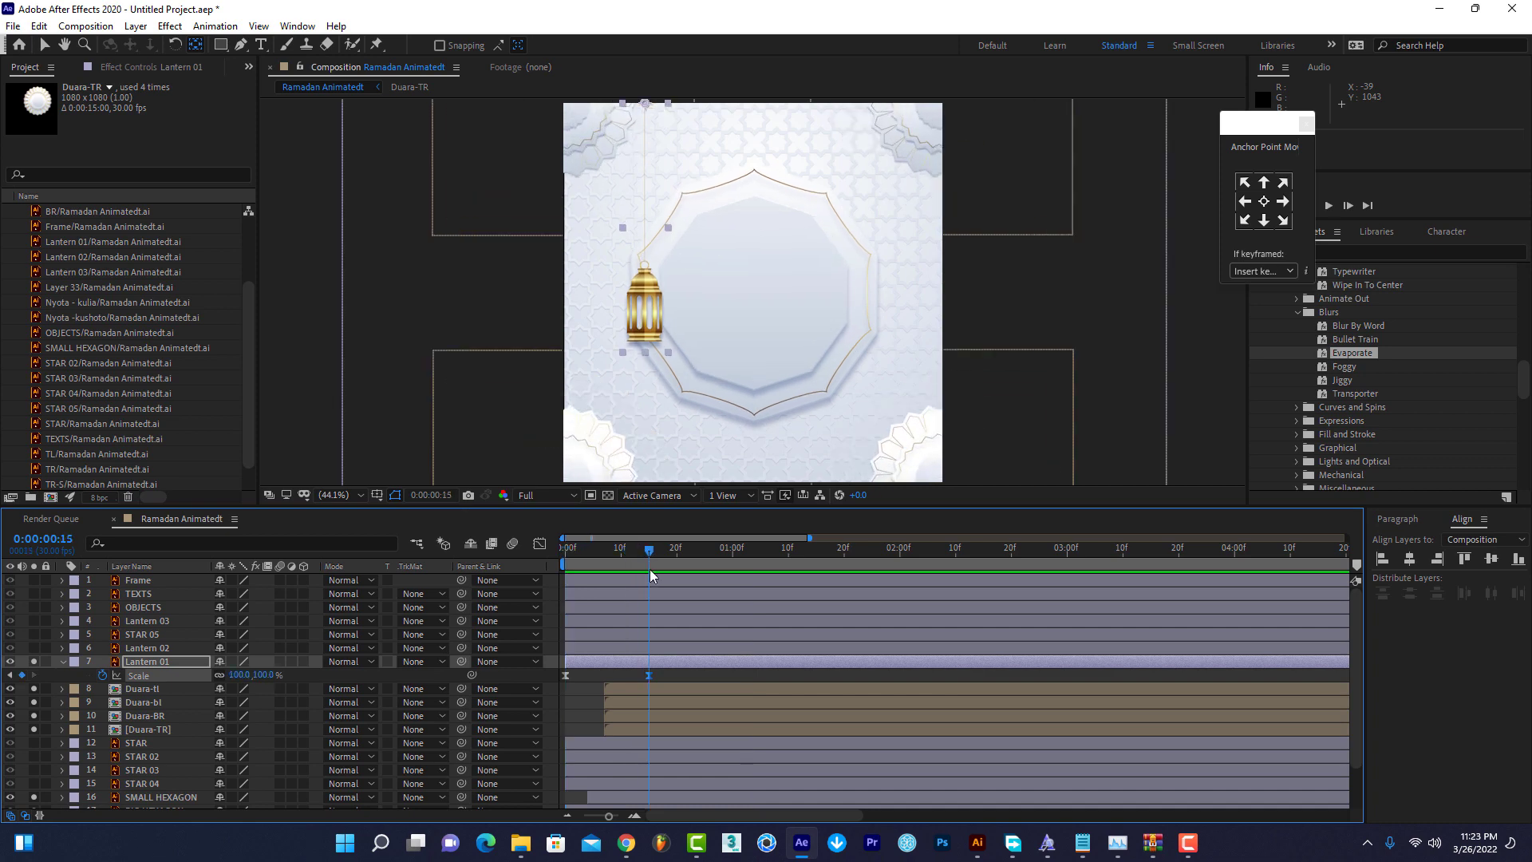
pyautogui.click(154, 665)
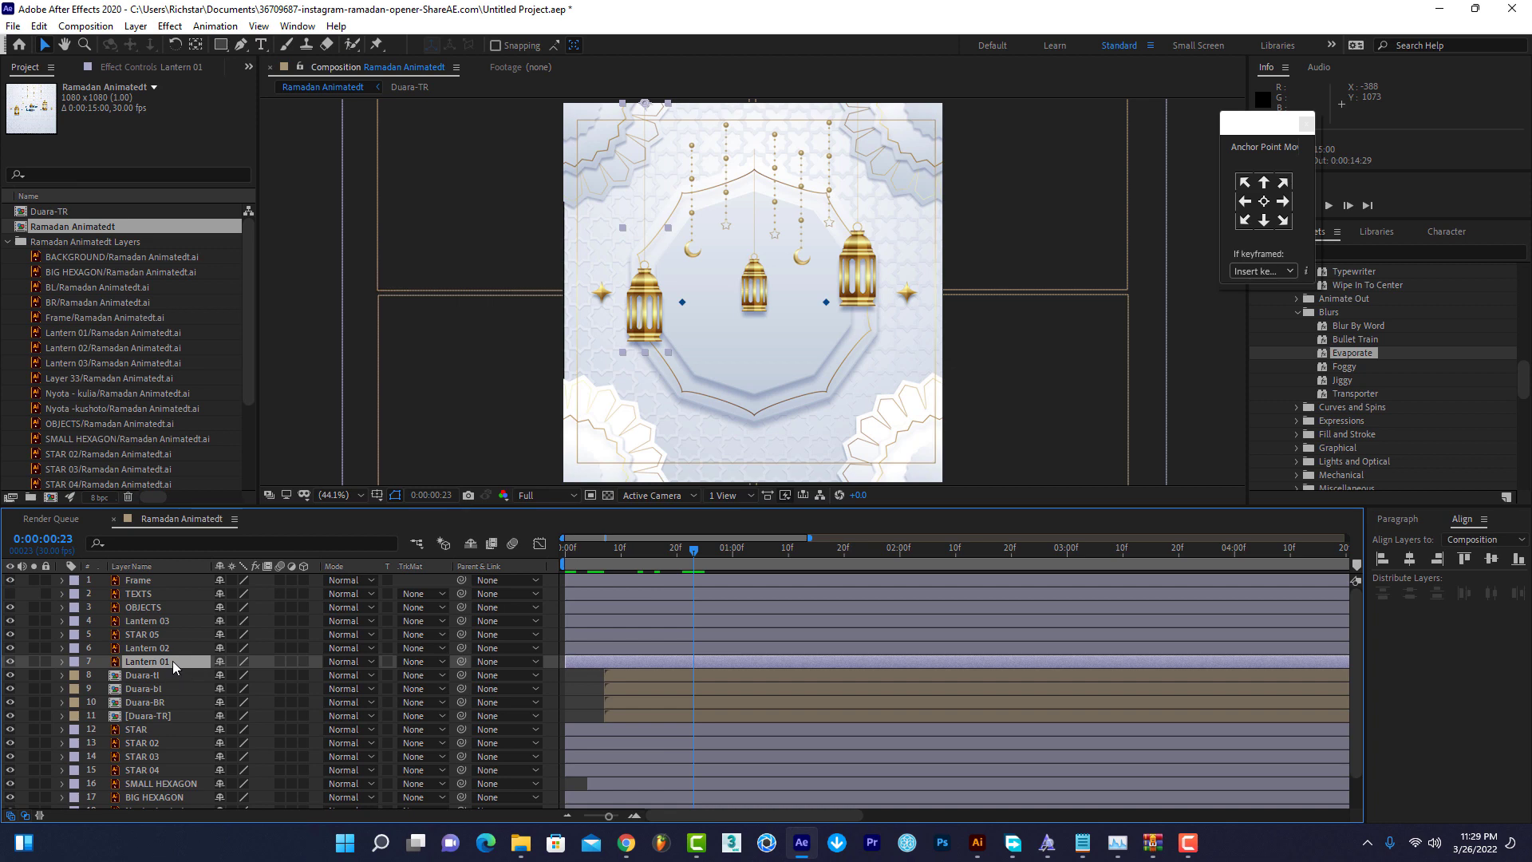
# Pre-compose the Lantern 01 layer into a new composition named Lantern 01 Comp 1.
pyautogui.rightClick(174, 663)
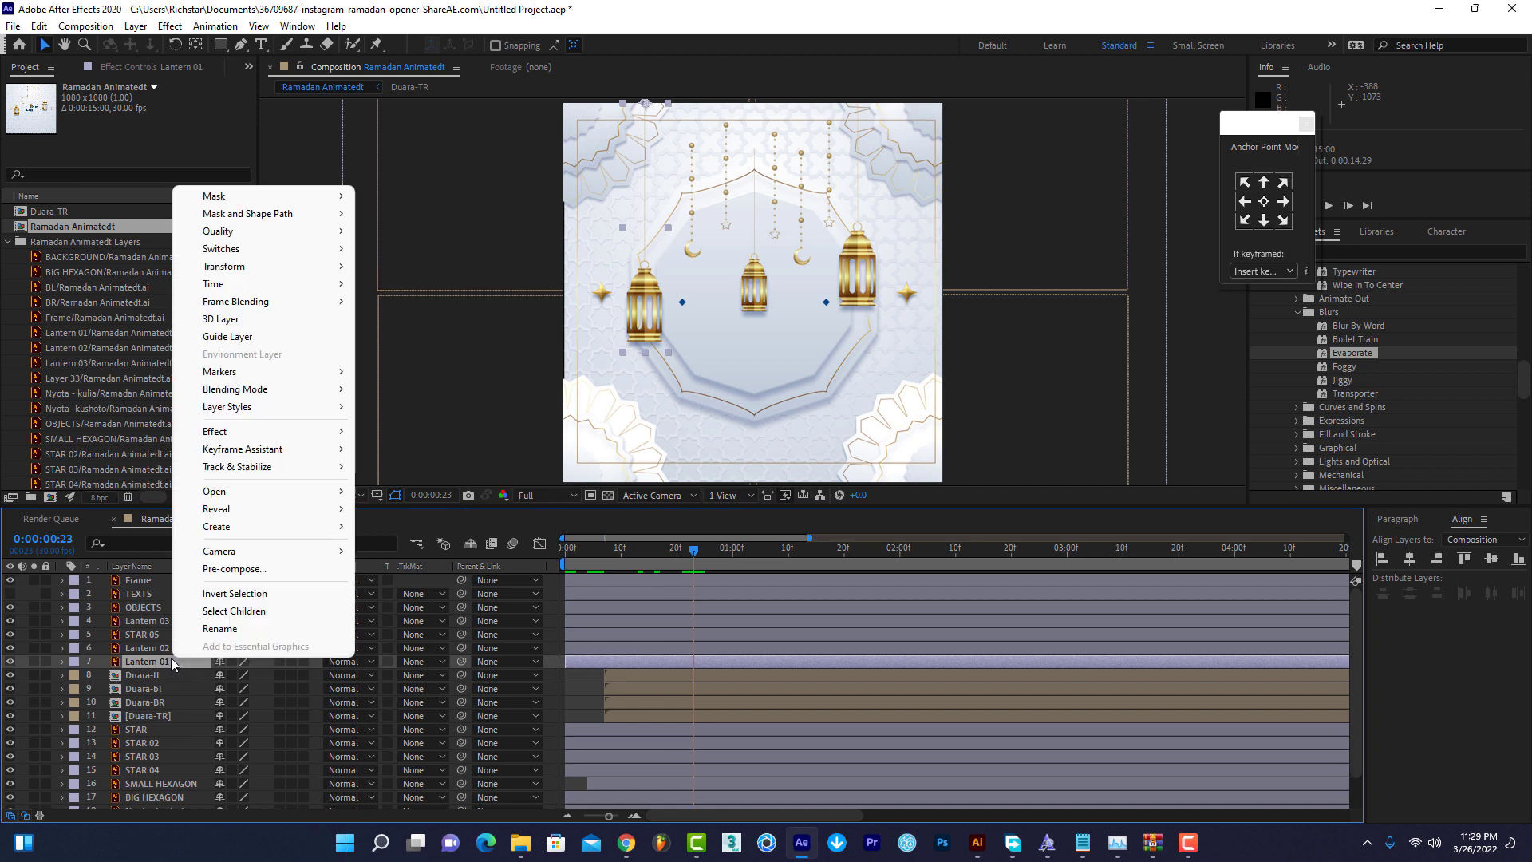
pyautogui.click(235, 569)
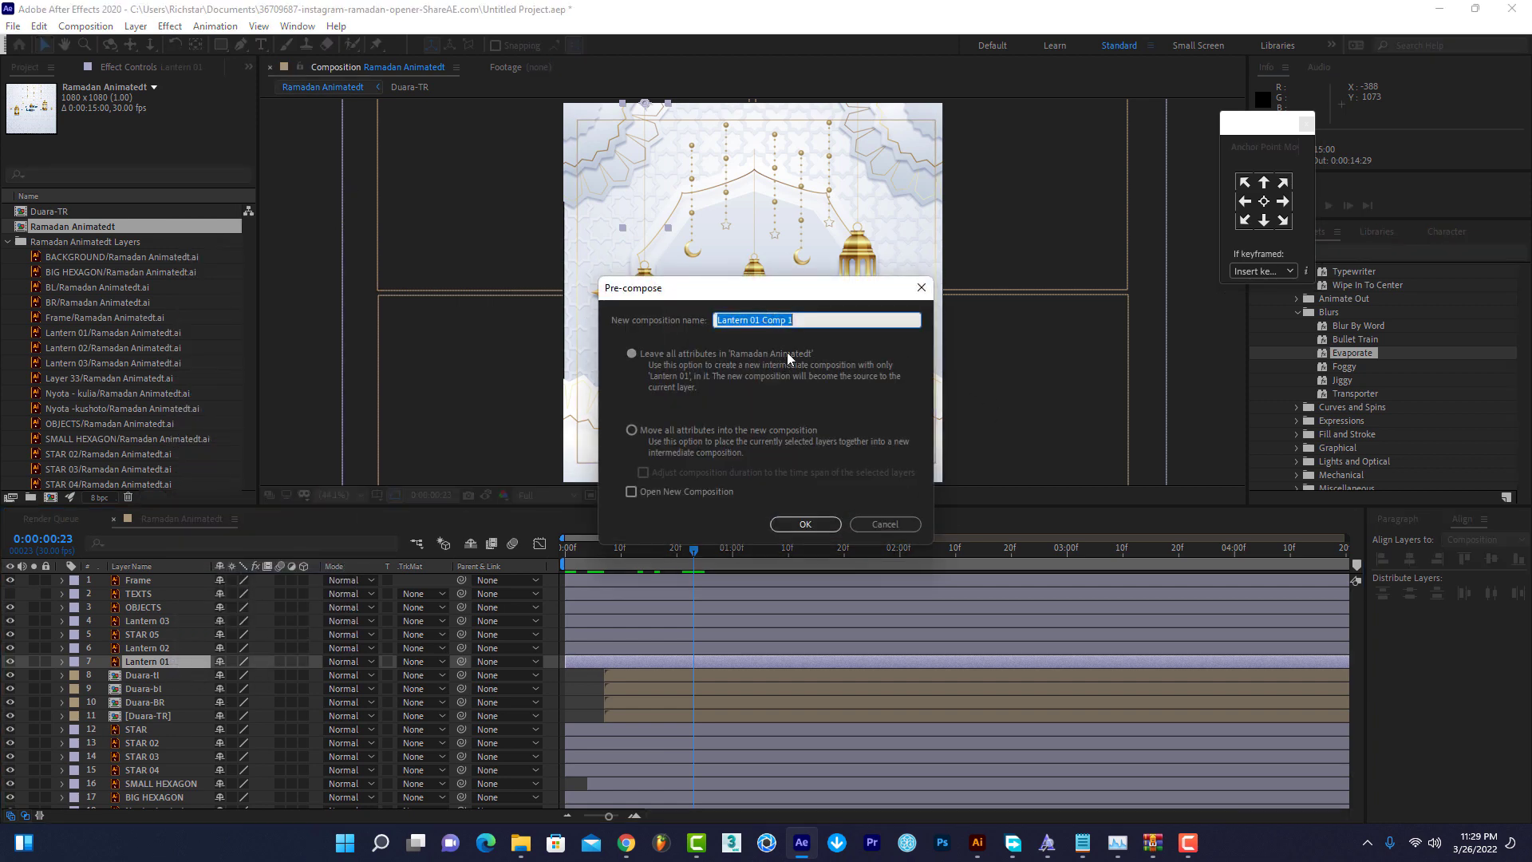
pyautogui.click(805, 524)
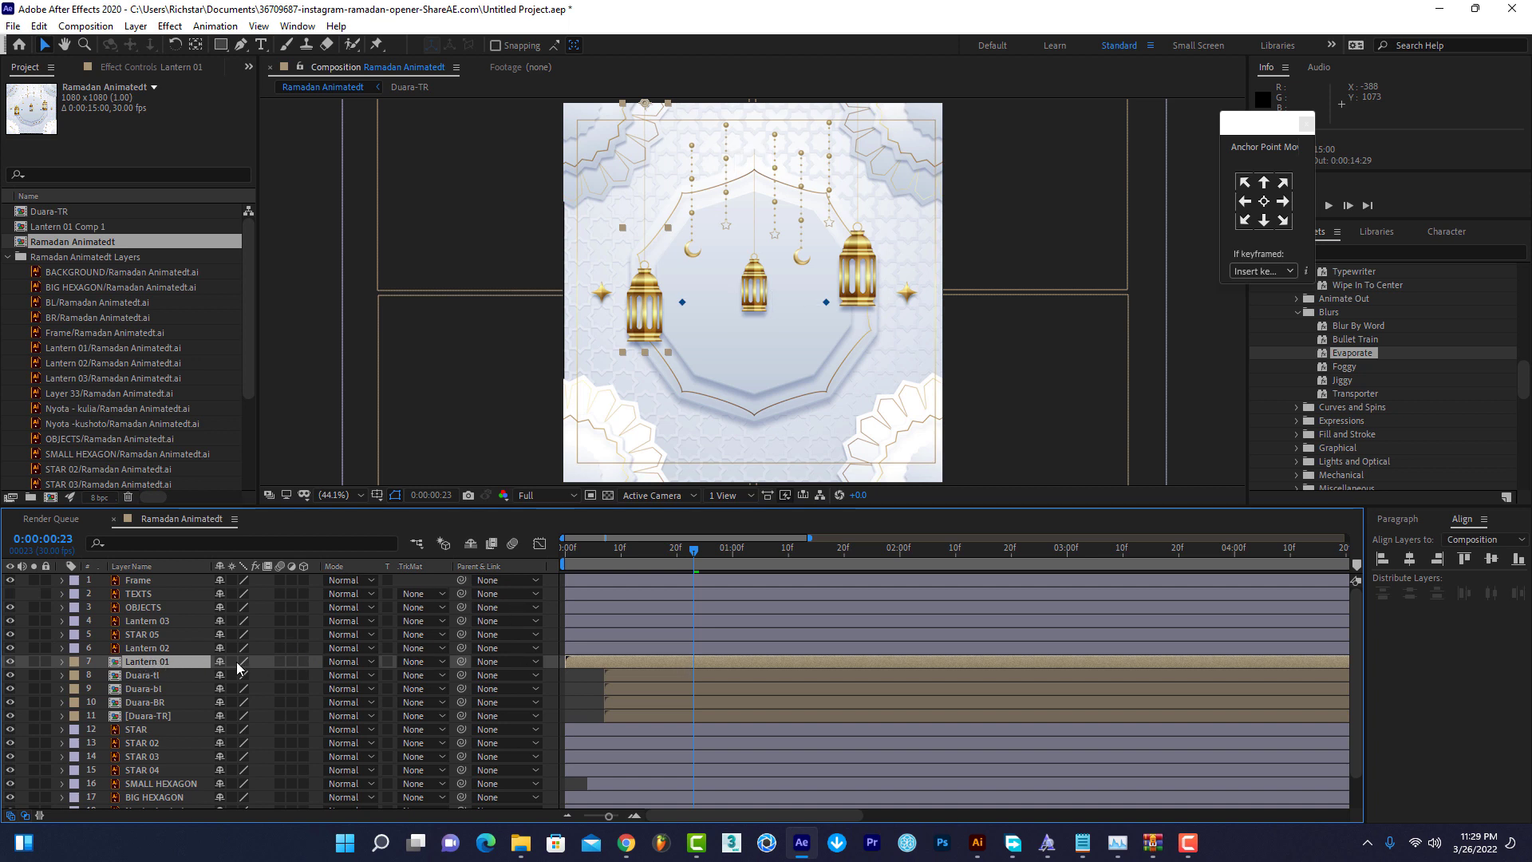
# Keyframe the nested Lantern 01's Scale from 0% at frame 0 to 100% at frame 10, then preview.
pyautogui.click(621, 556)
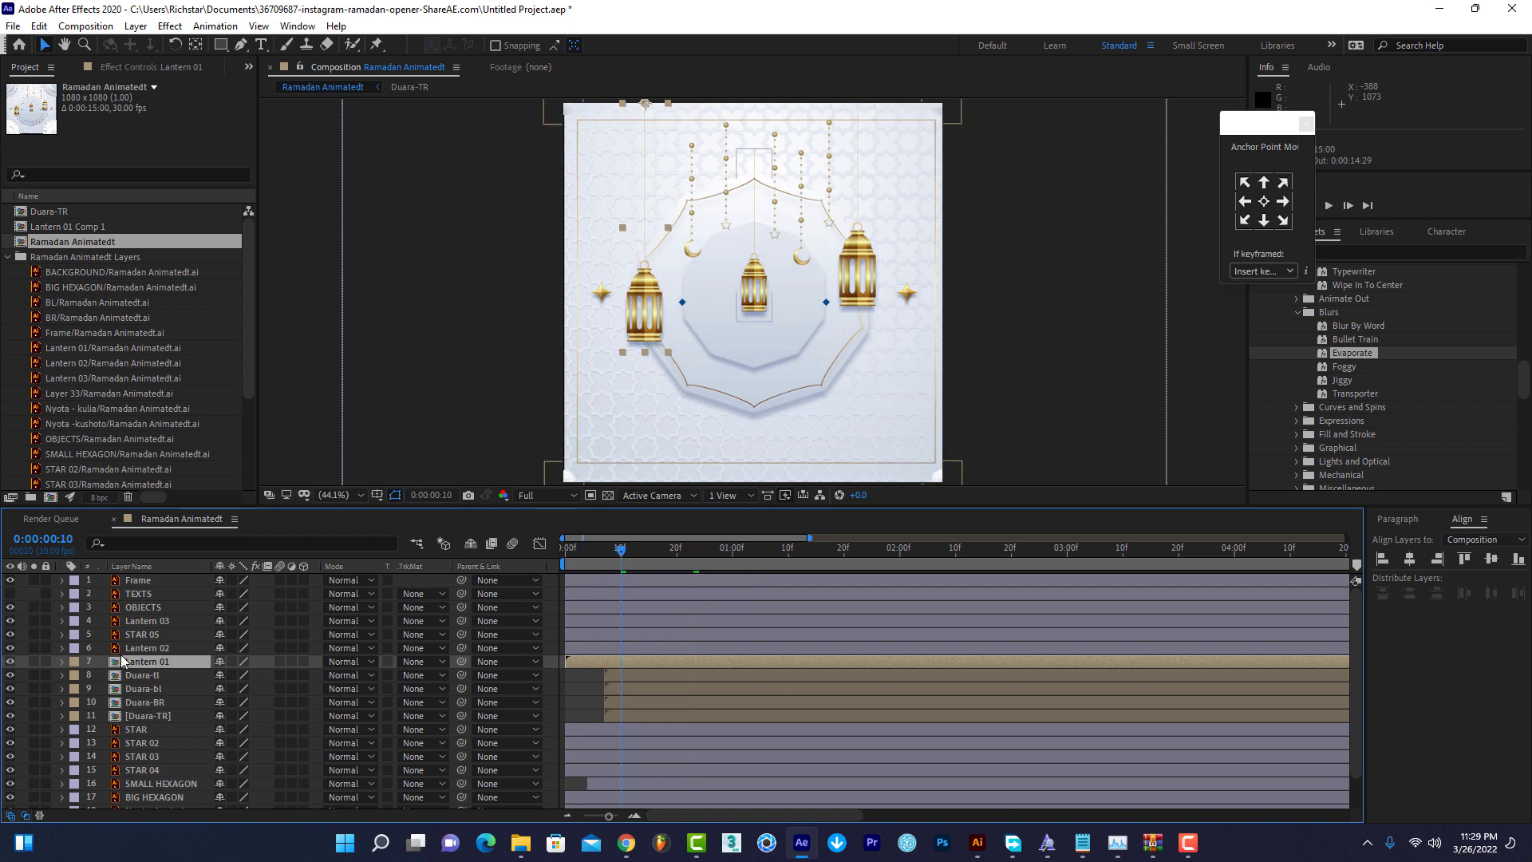
pyautogui.press('s')
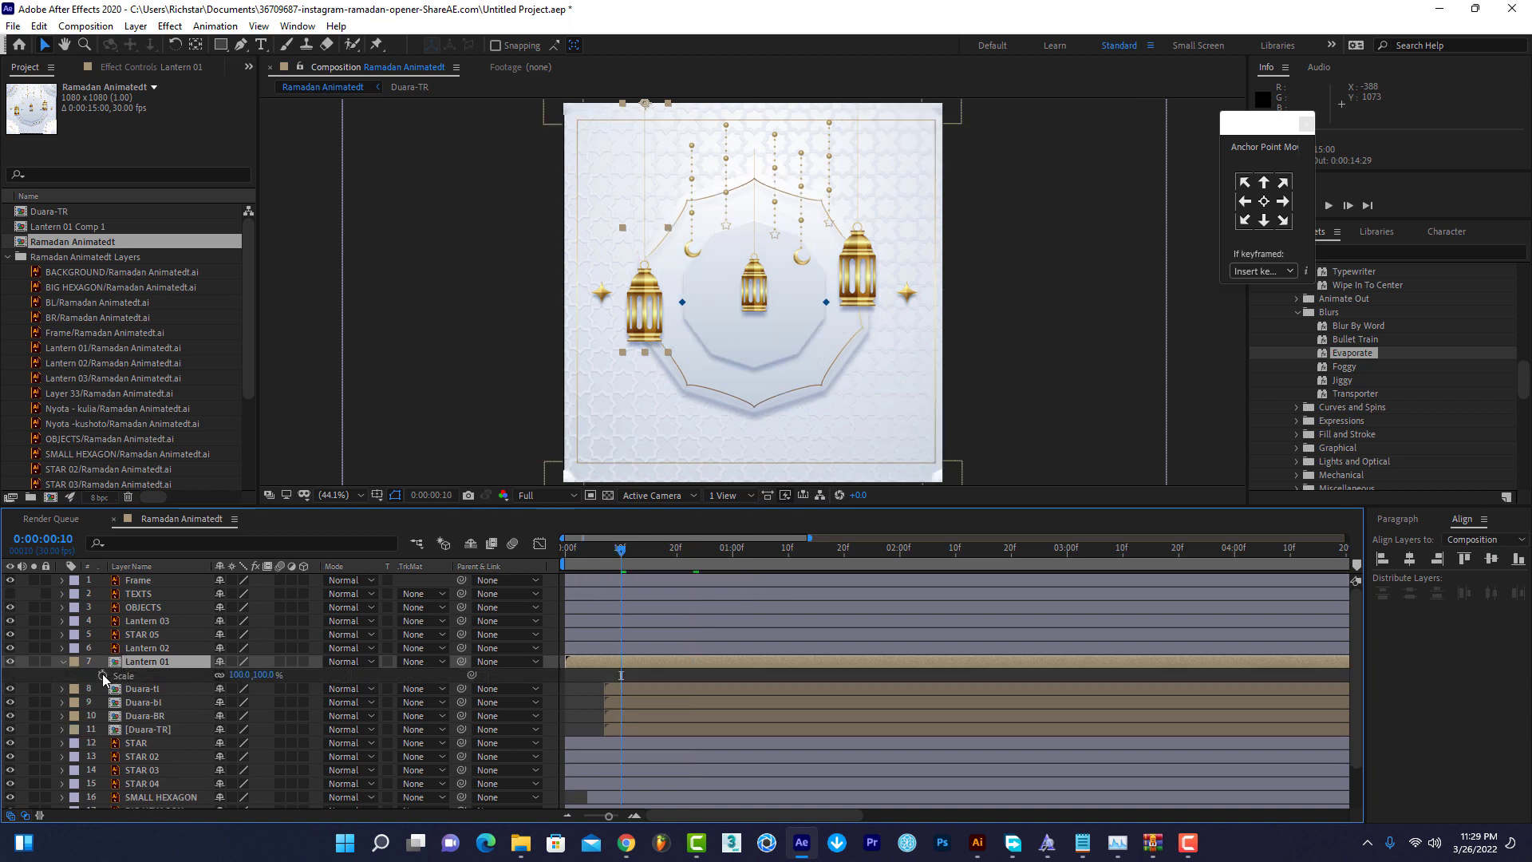
pyautogui.click(103, 675)
pyautogui.press('Home')
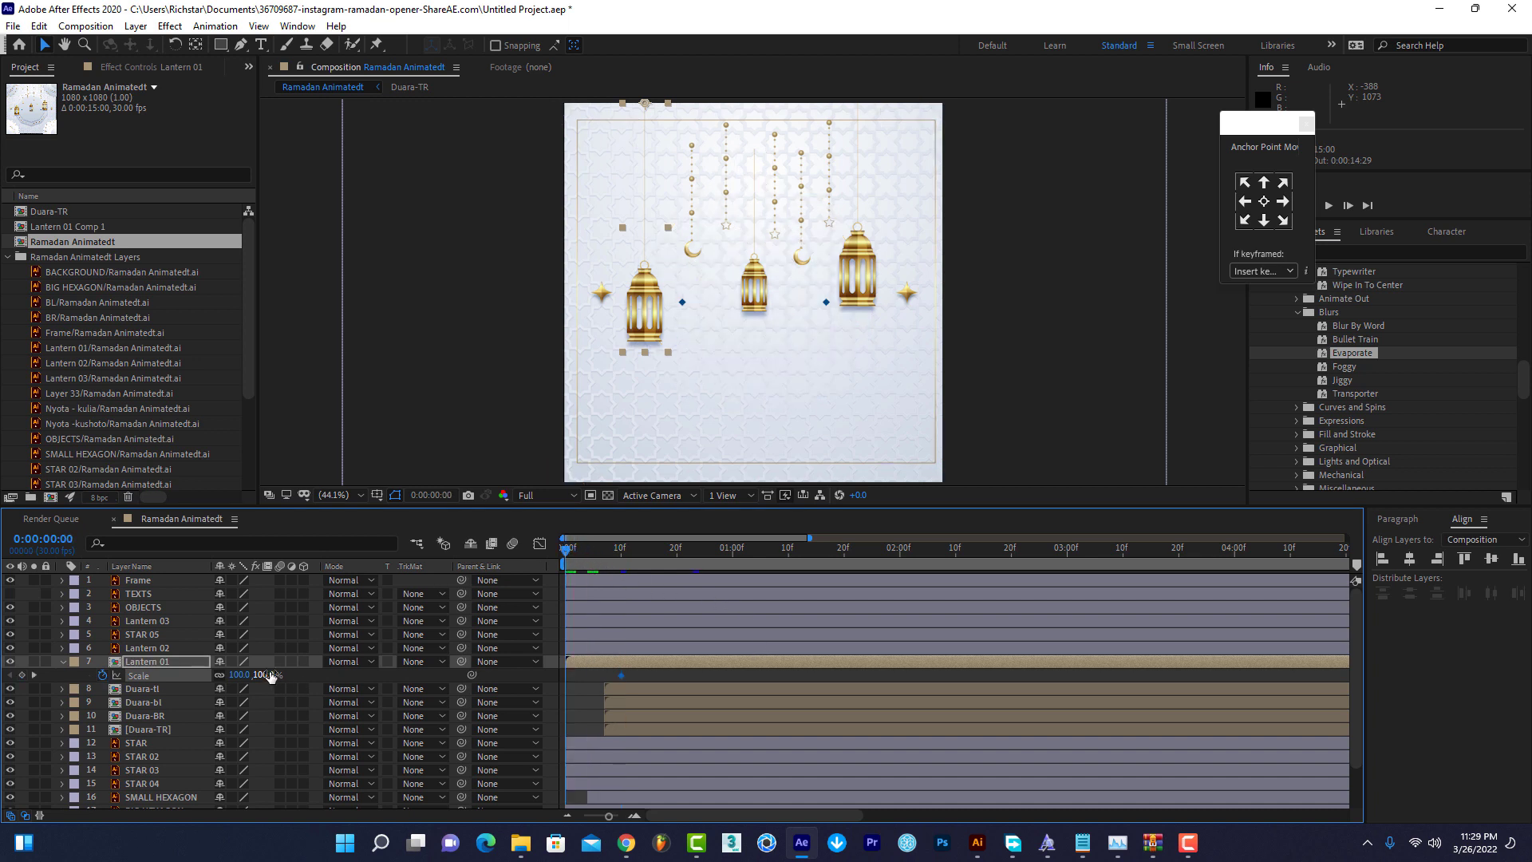
pyautogui.click(266, 675)
pyautogui.write('0')
pyautogui.press('Return')
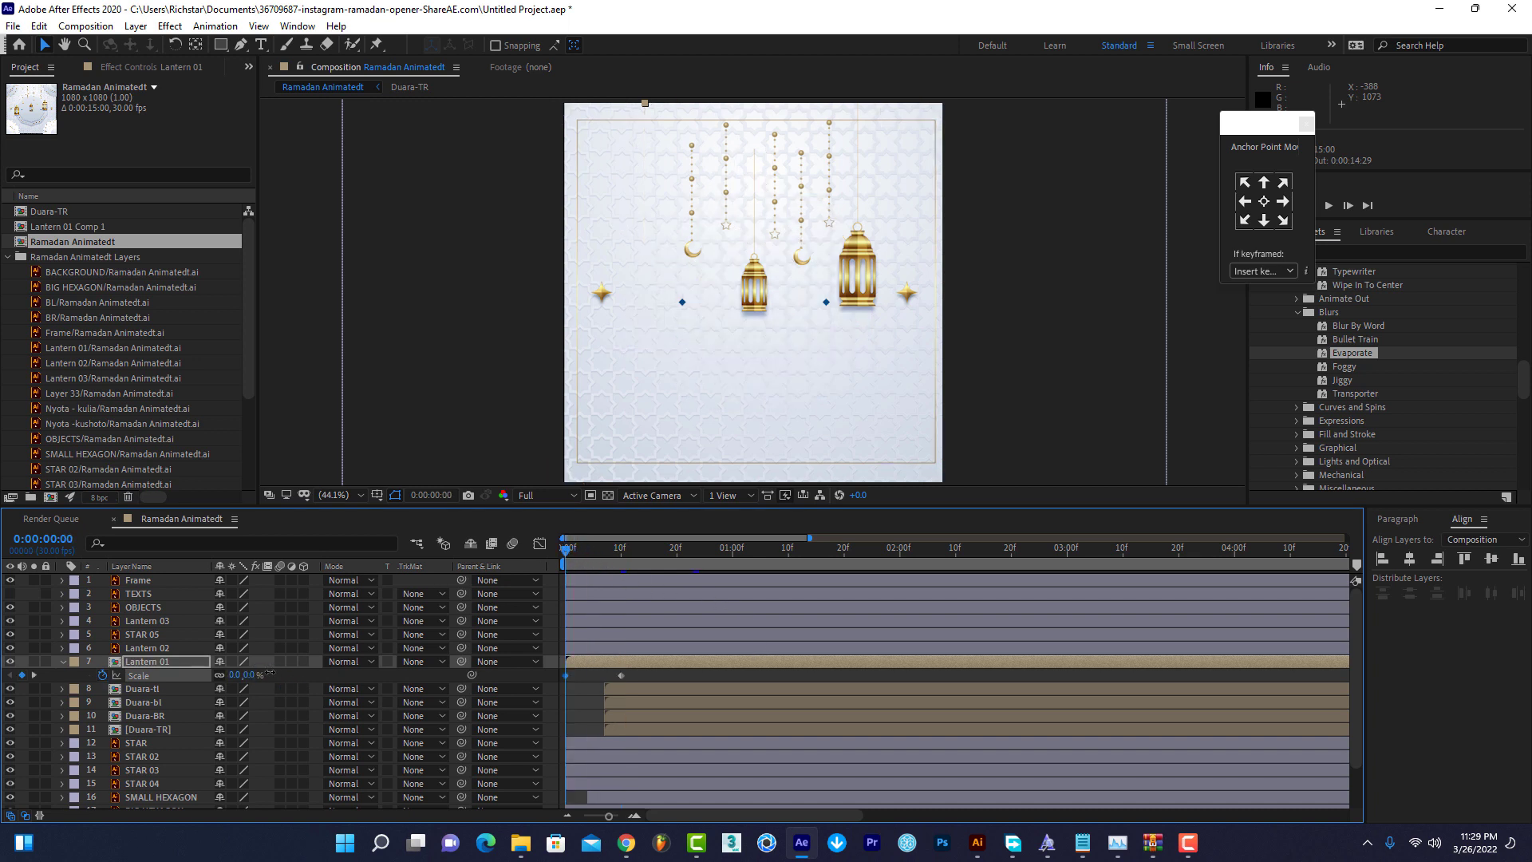
pyautogui.press('space')
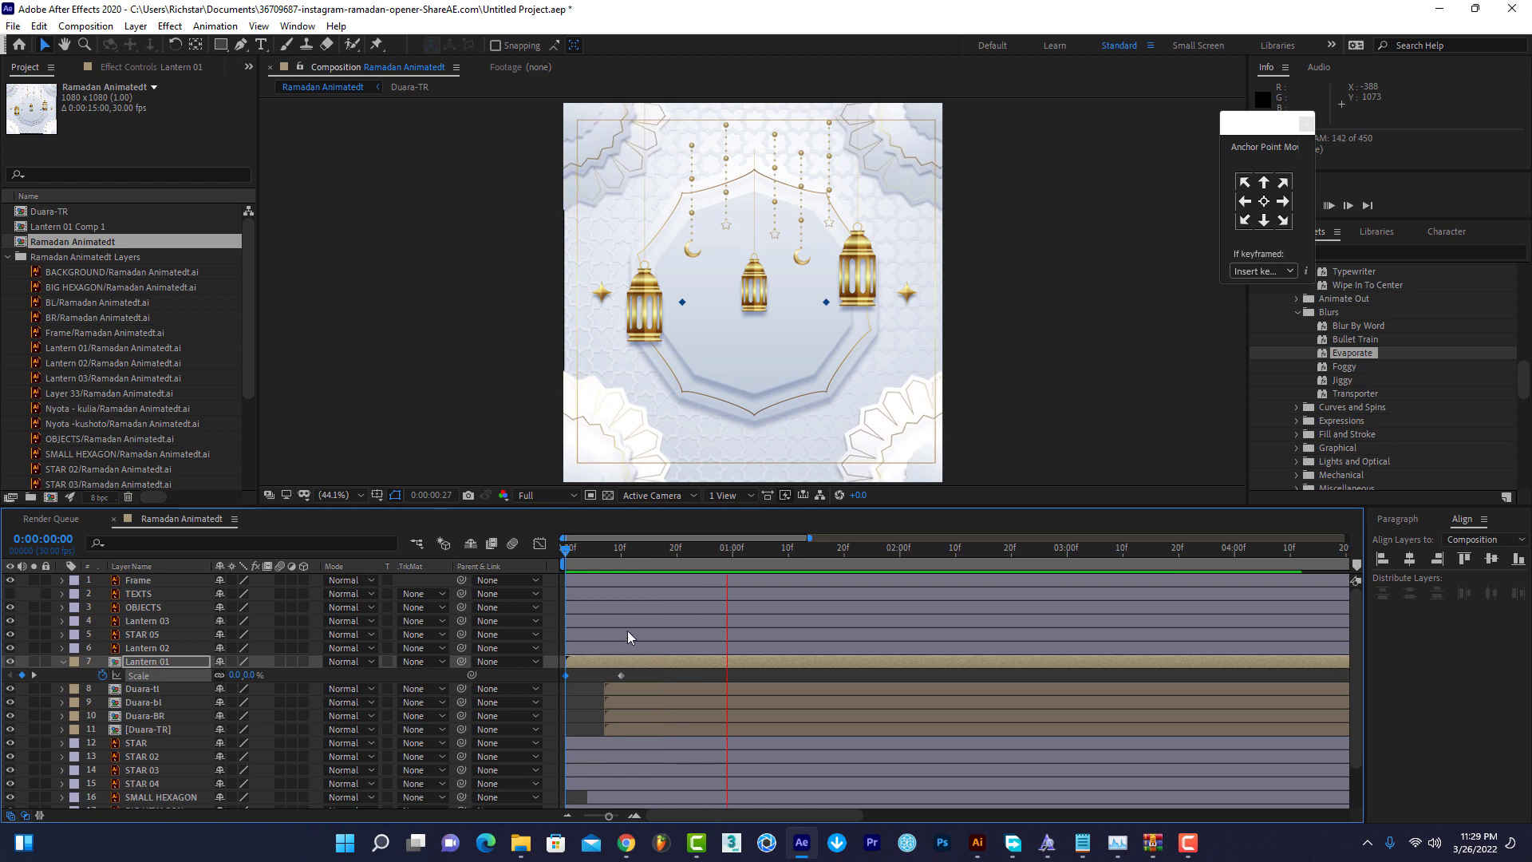
pyautogui.press('space')
pyautogui.press('space')
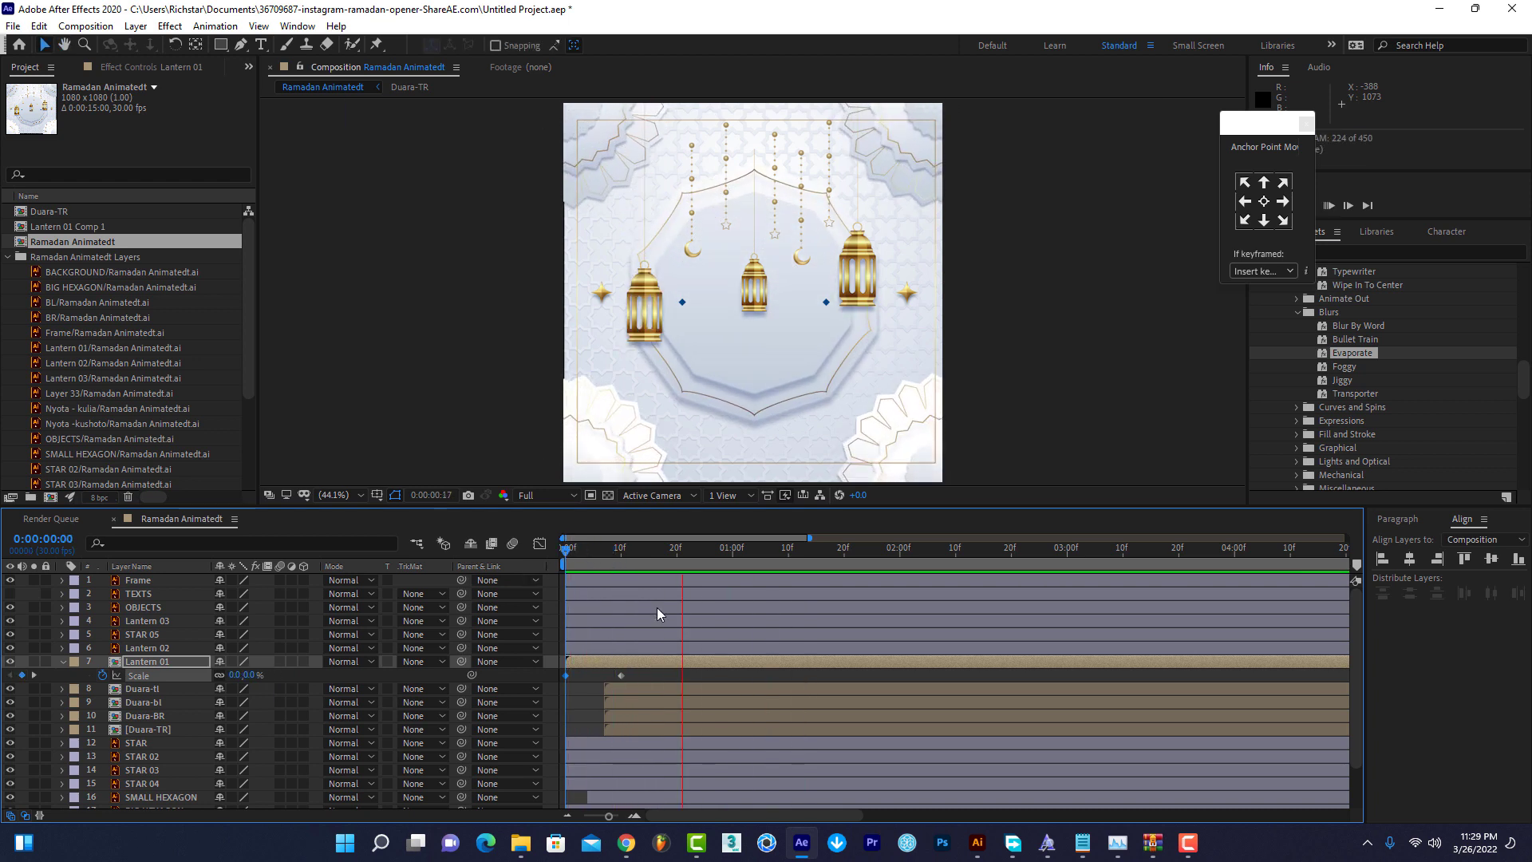
pyautogui.click(622, 549)
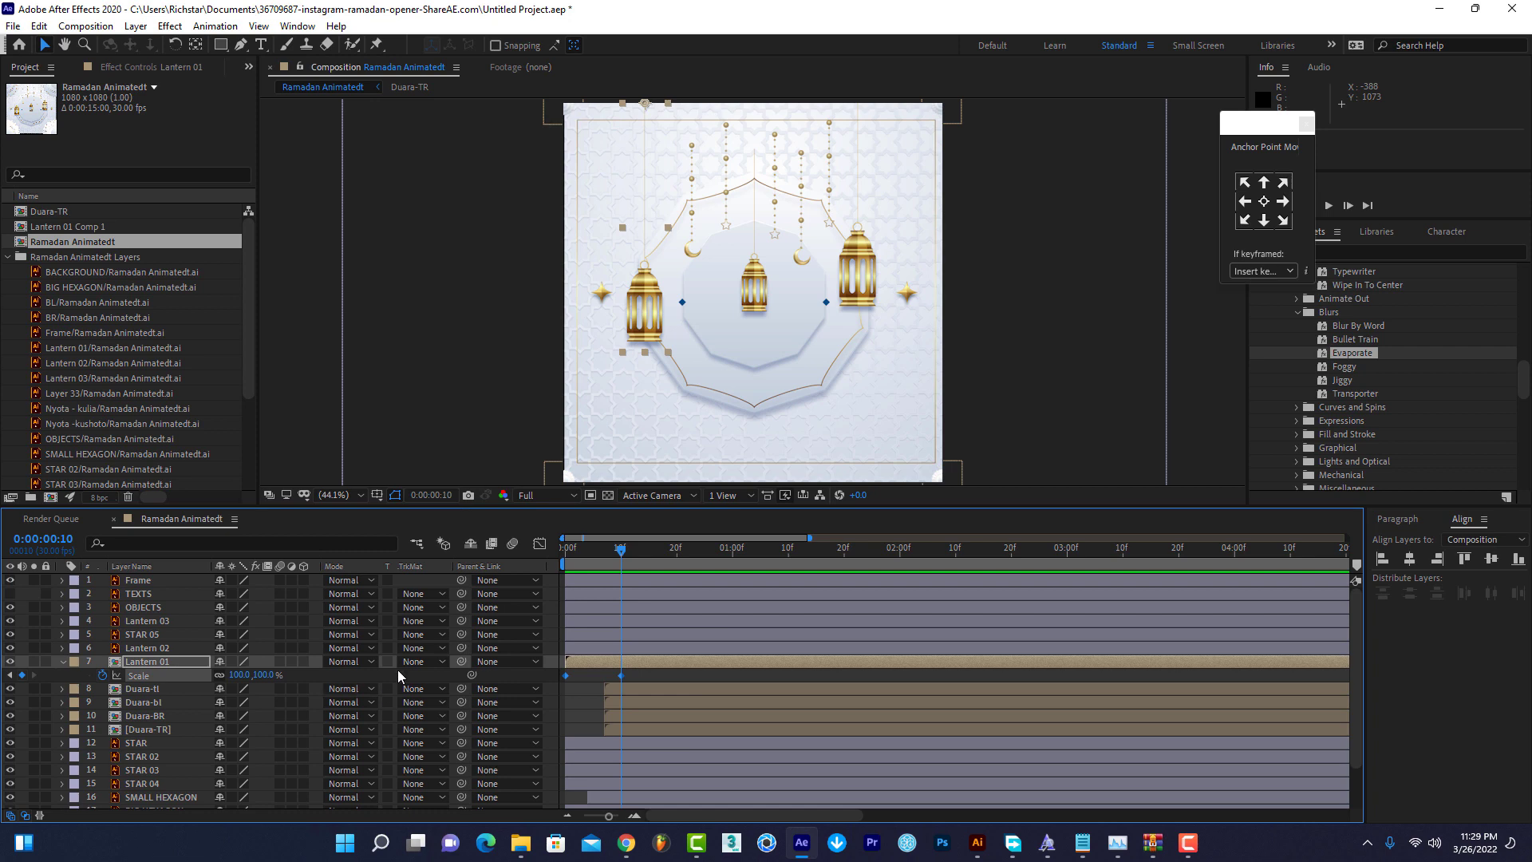
# Paste the bounce expression (amp .04, freq 3, decay 5.0) onto Lantern 01's Scale and preview the overshoot.
pyautogui.keyDown('alt'); pyautogui.click(102, 675); pyautogui.keyUp('alt')
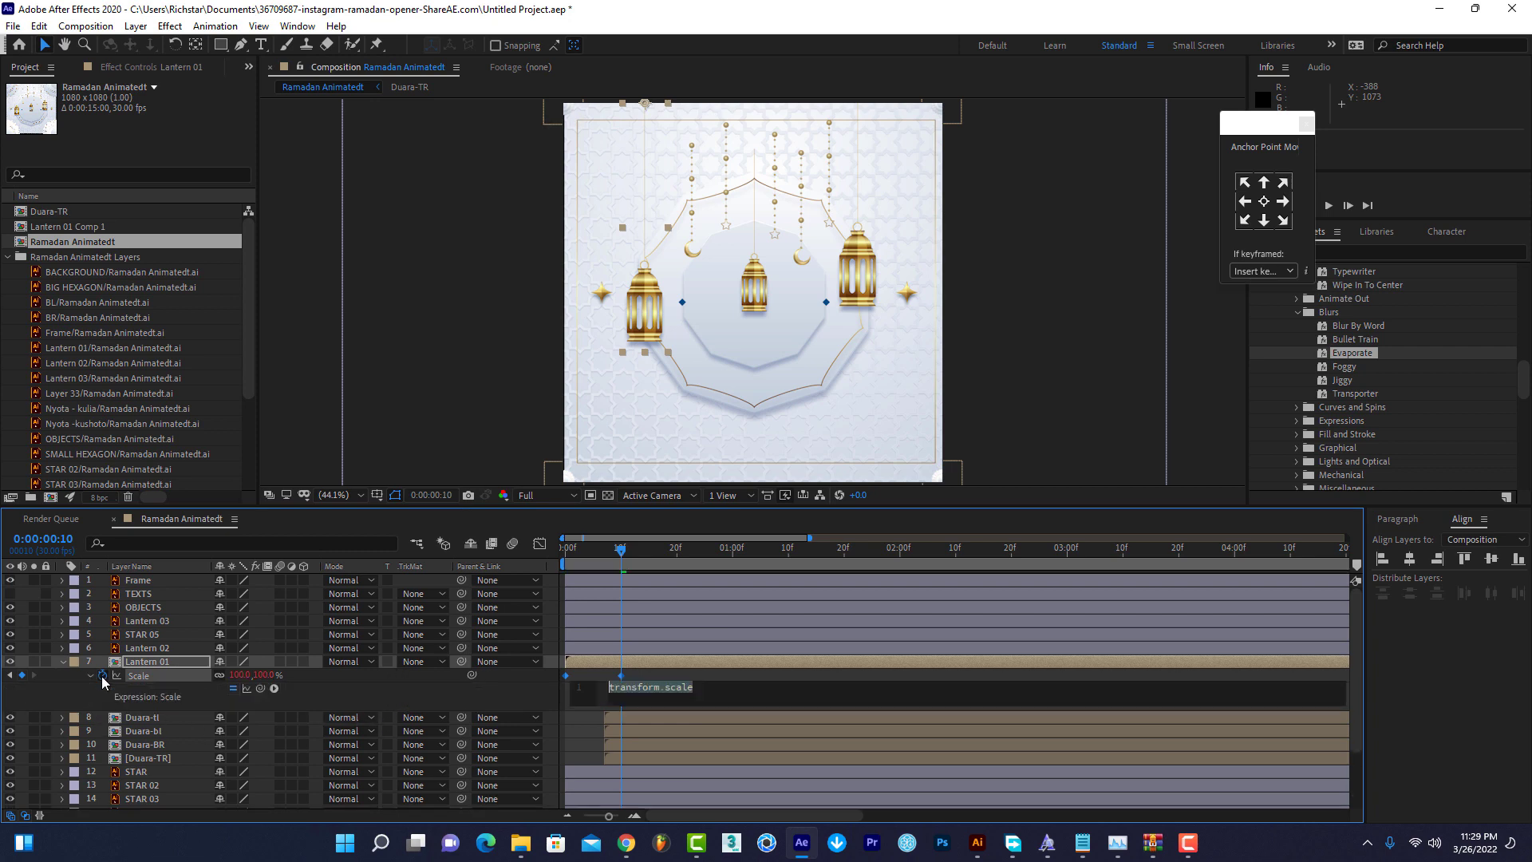
pyautogui.click(1082, 844)
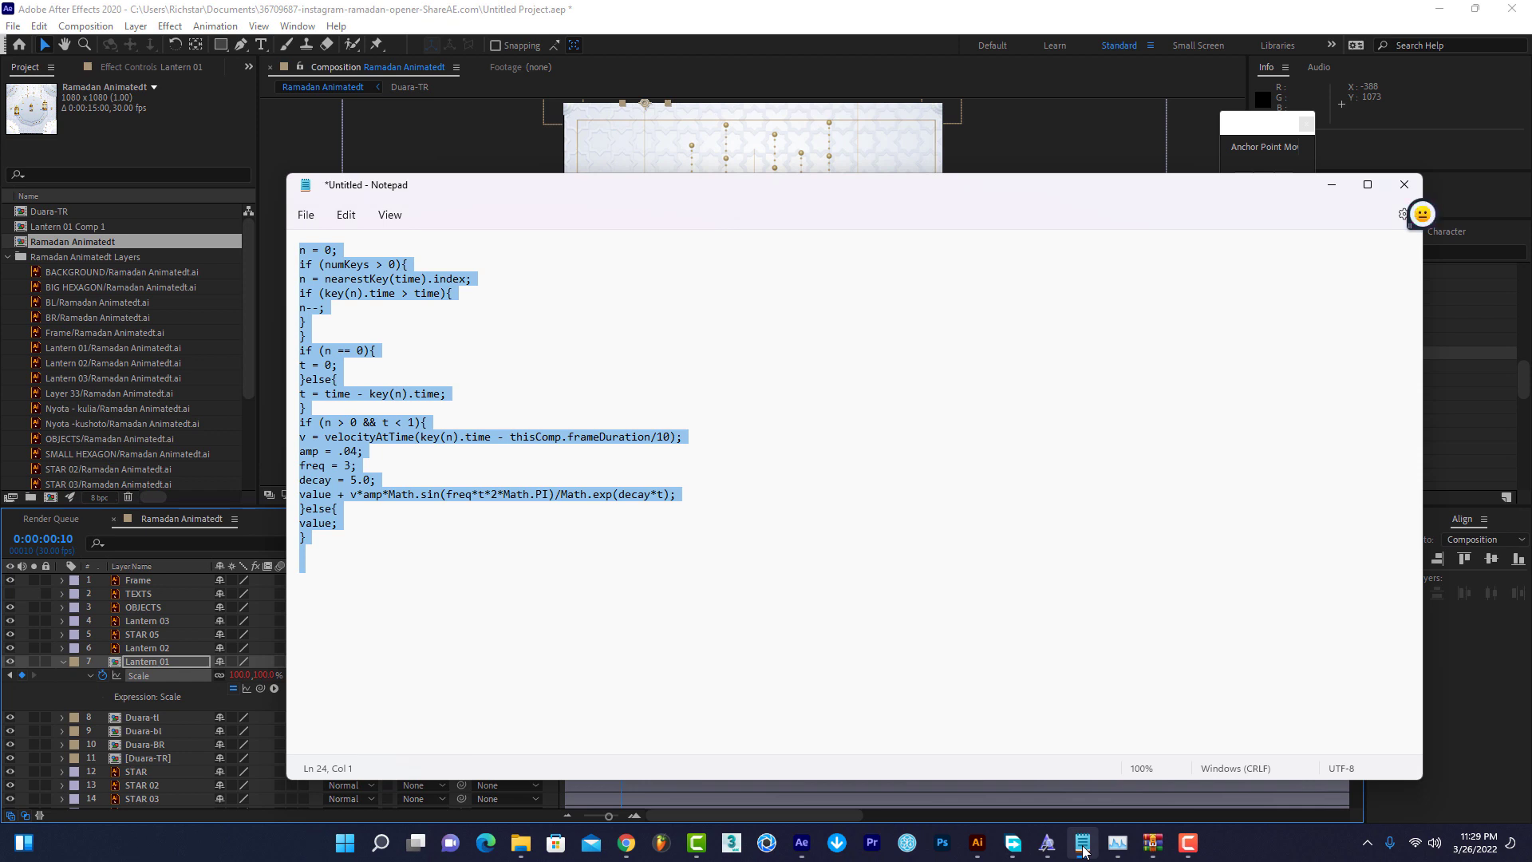
pyautogui.click(1082, 844)
pyautogui.click(653, 690)
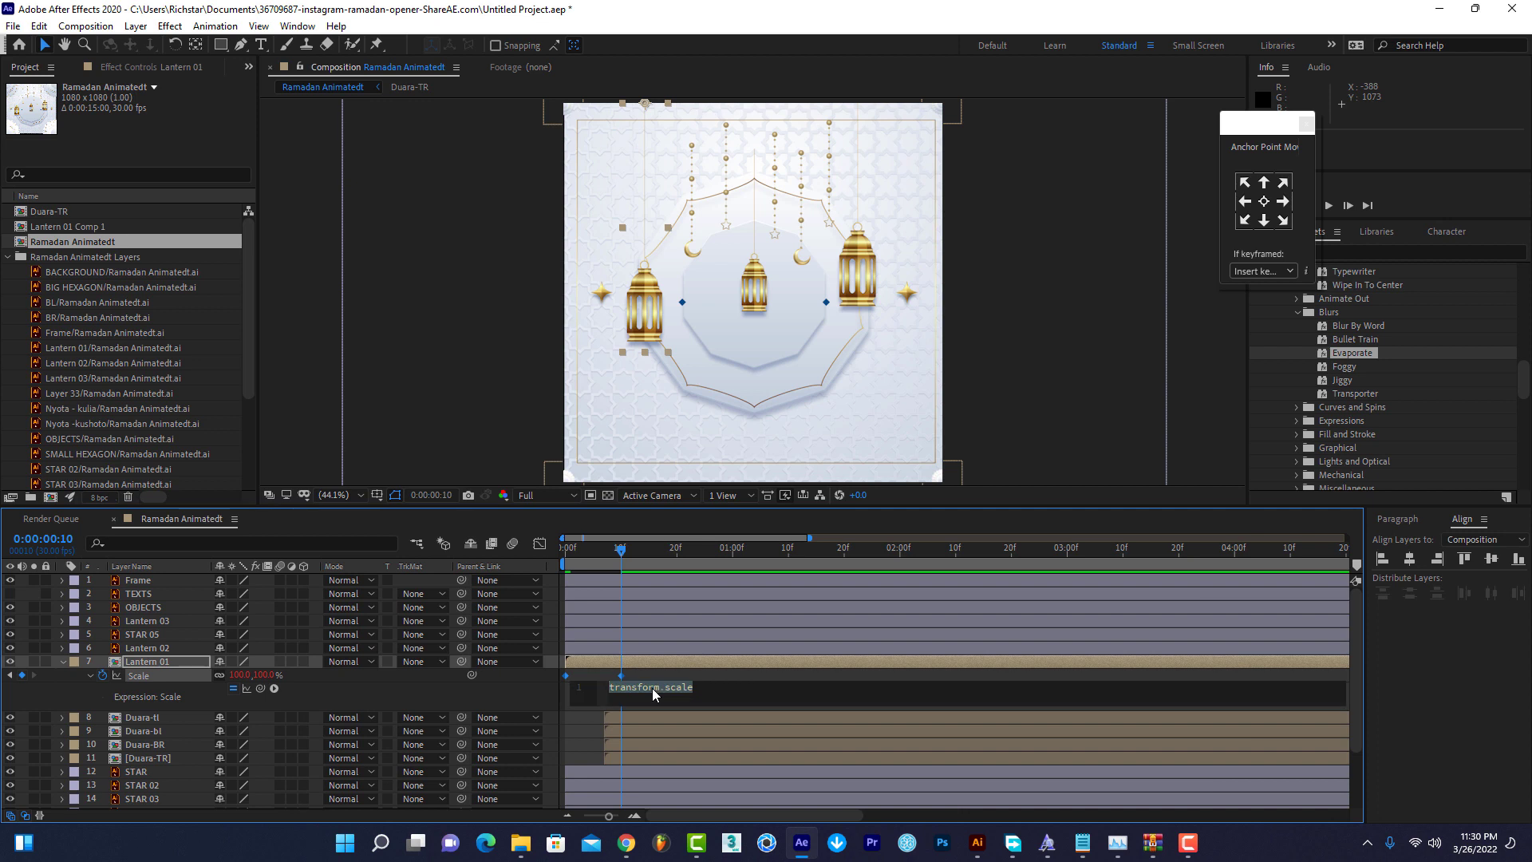
pyautogui.hotkey('ctrl', 'v')
pyautogui.click(667, 673)
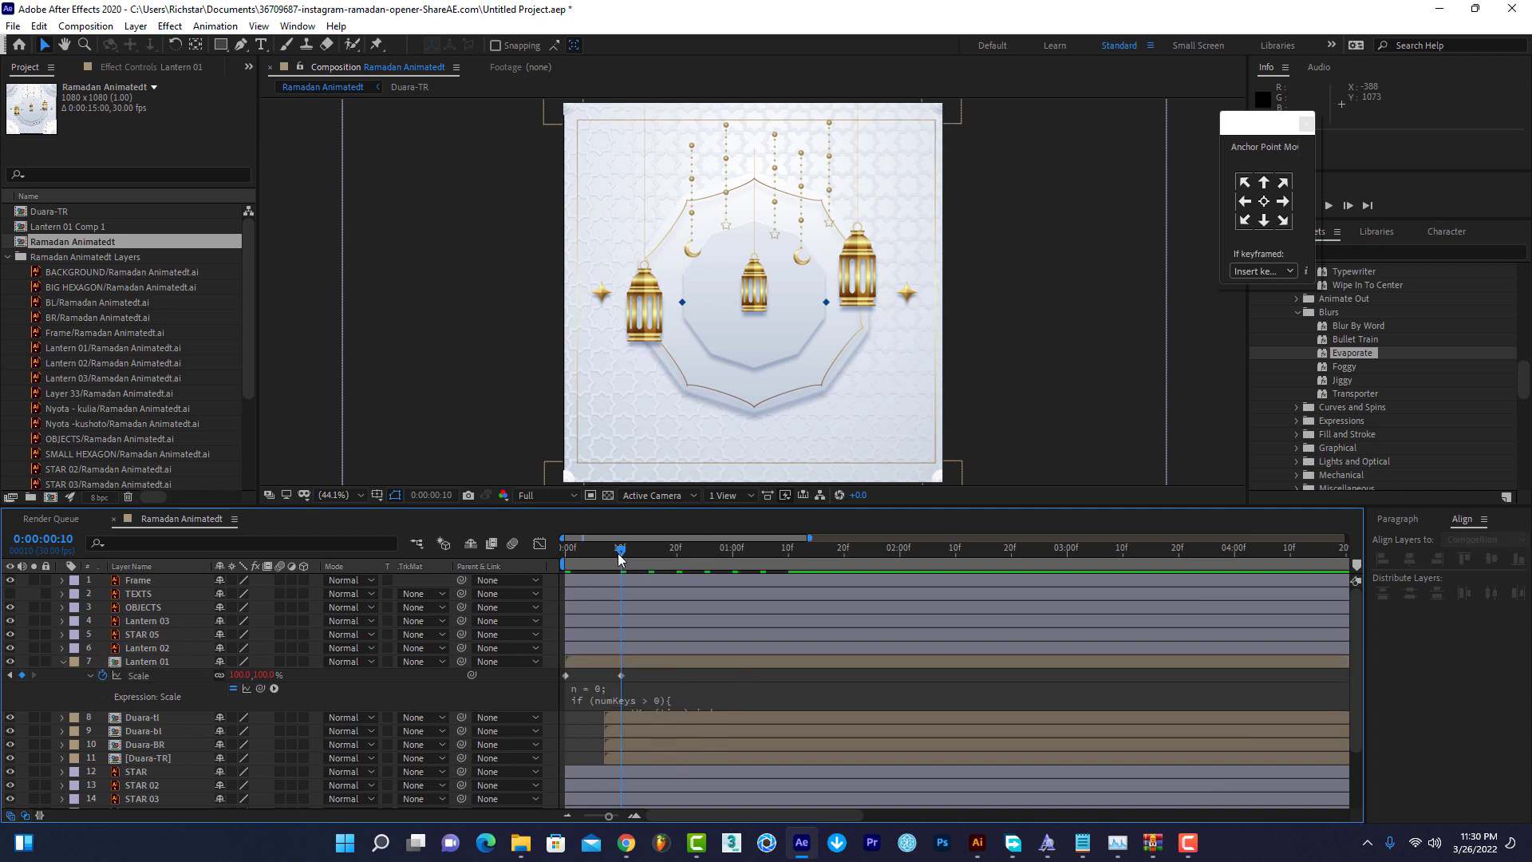
pyautogui.press('space')
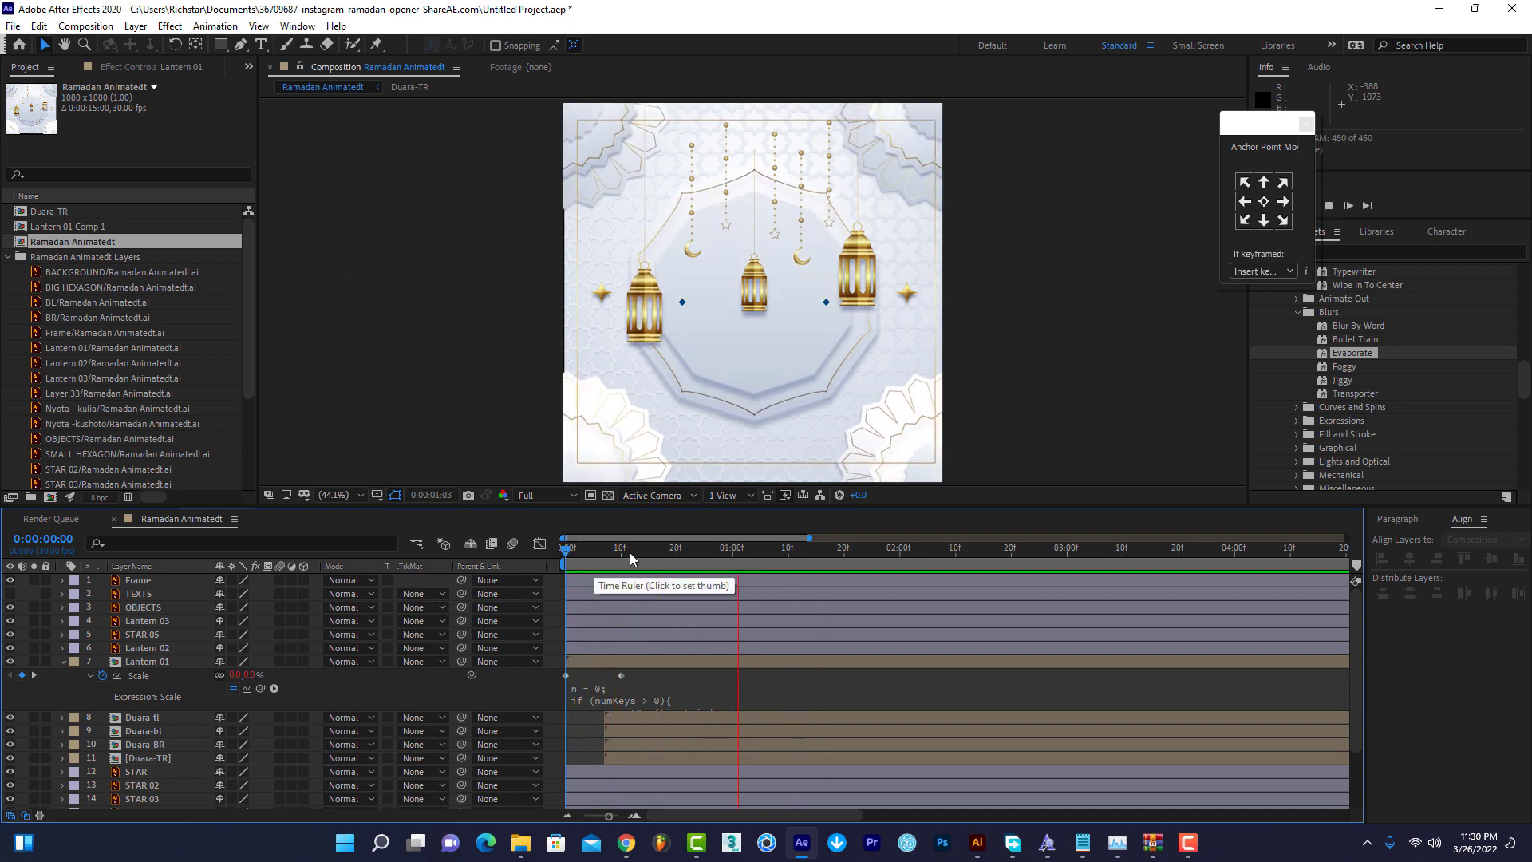
pyautogui.moveTo(720, 552); pyautogui.dragTo(705, 552)
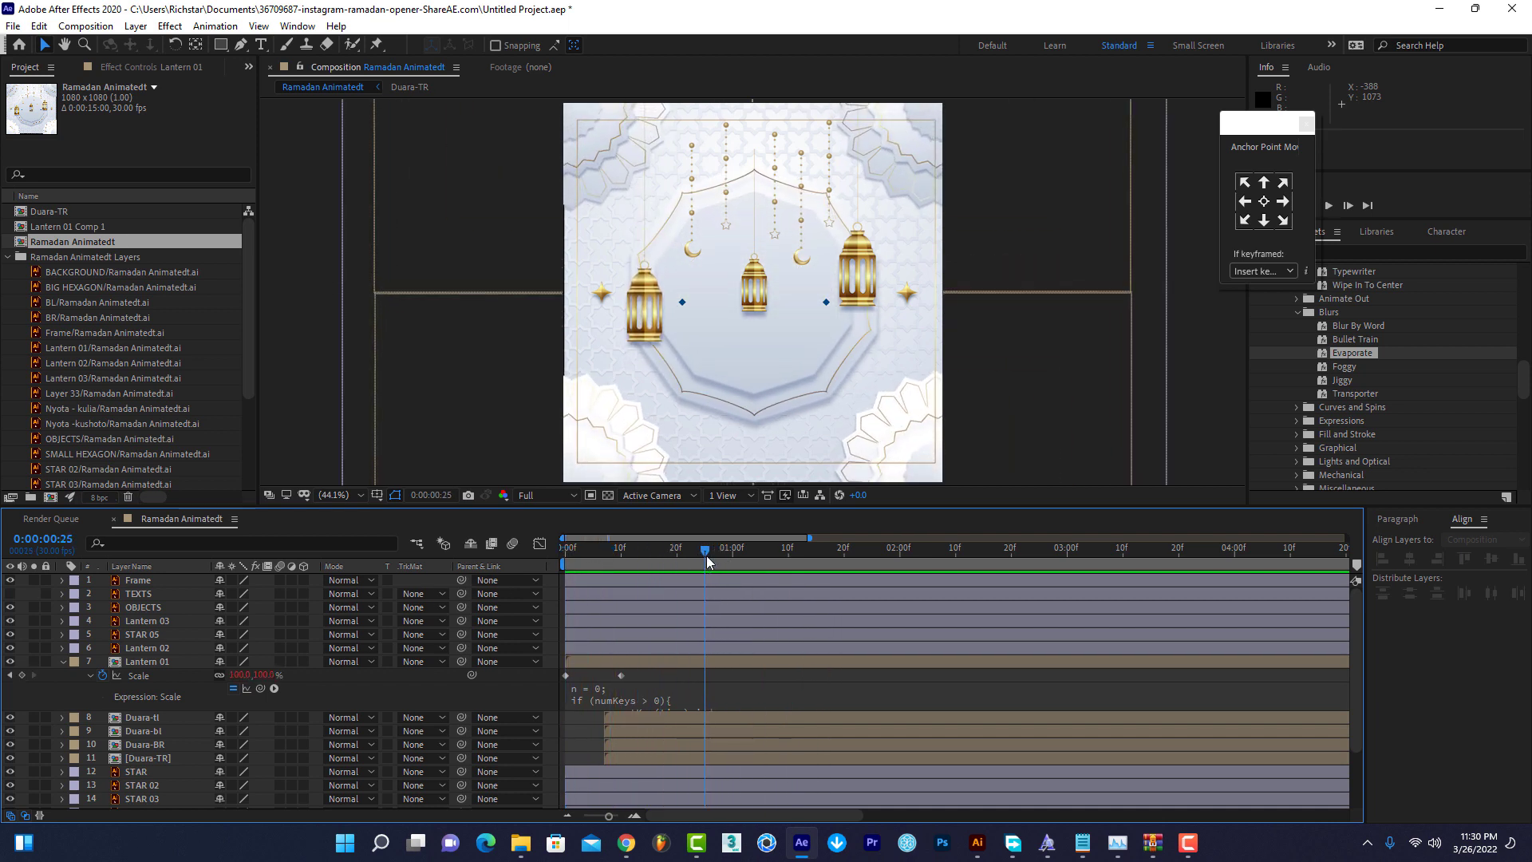
pyautogui.click(597, 660)
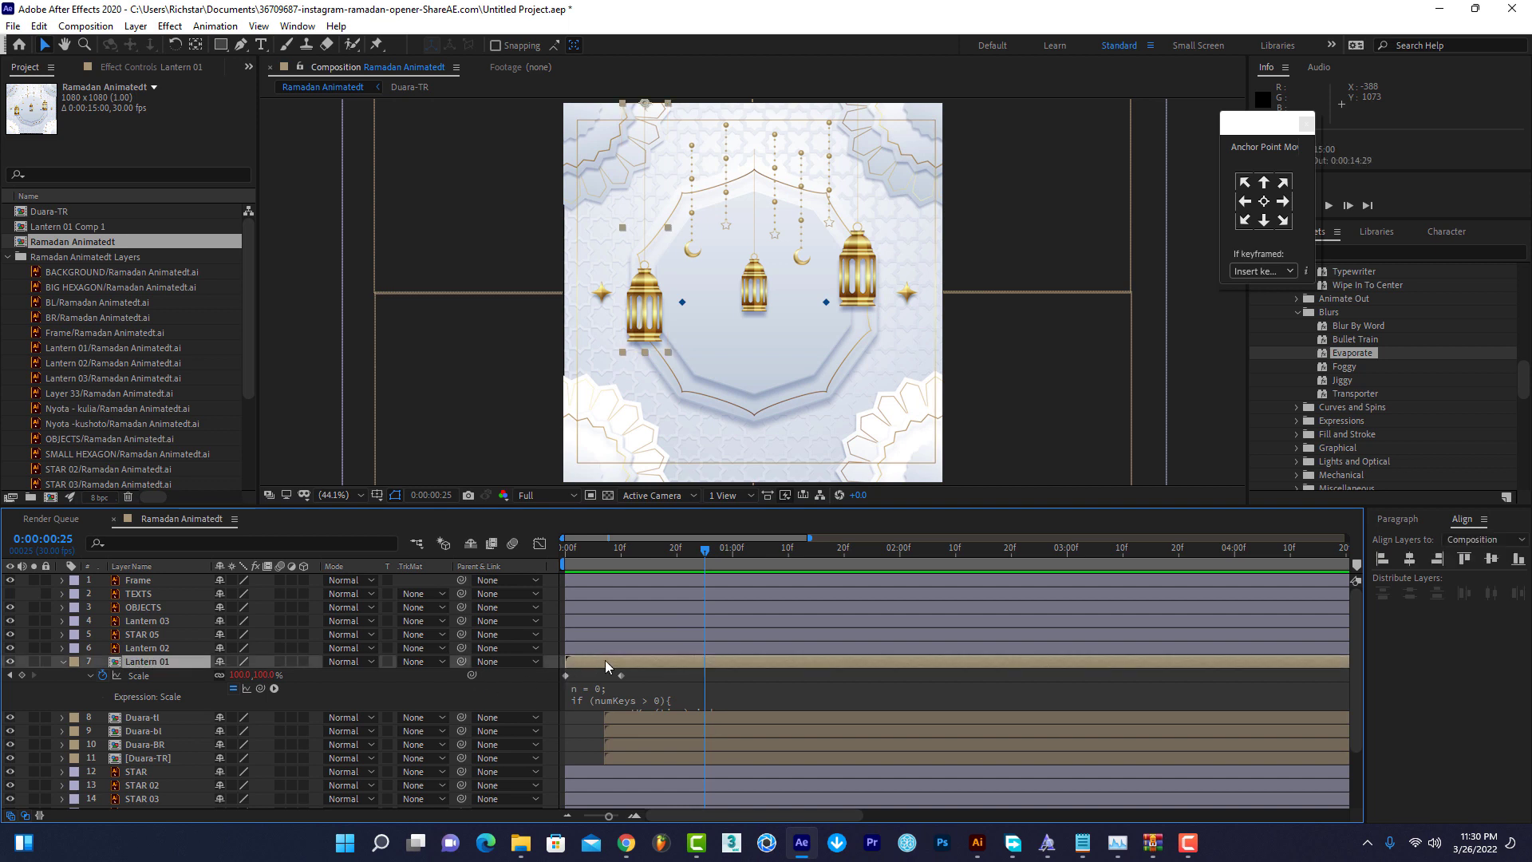
# Apply Effect > Distort > CC Bend It to Lantern 01, test a bend, then undo it.
pyautogui.click(169, 28)
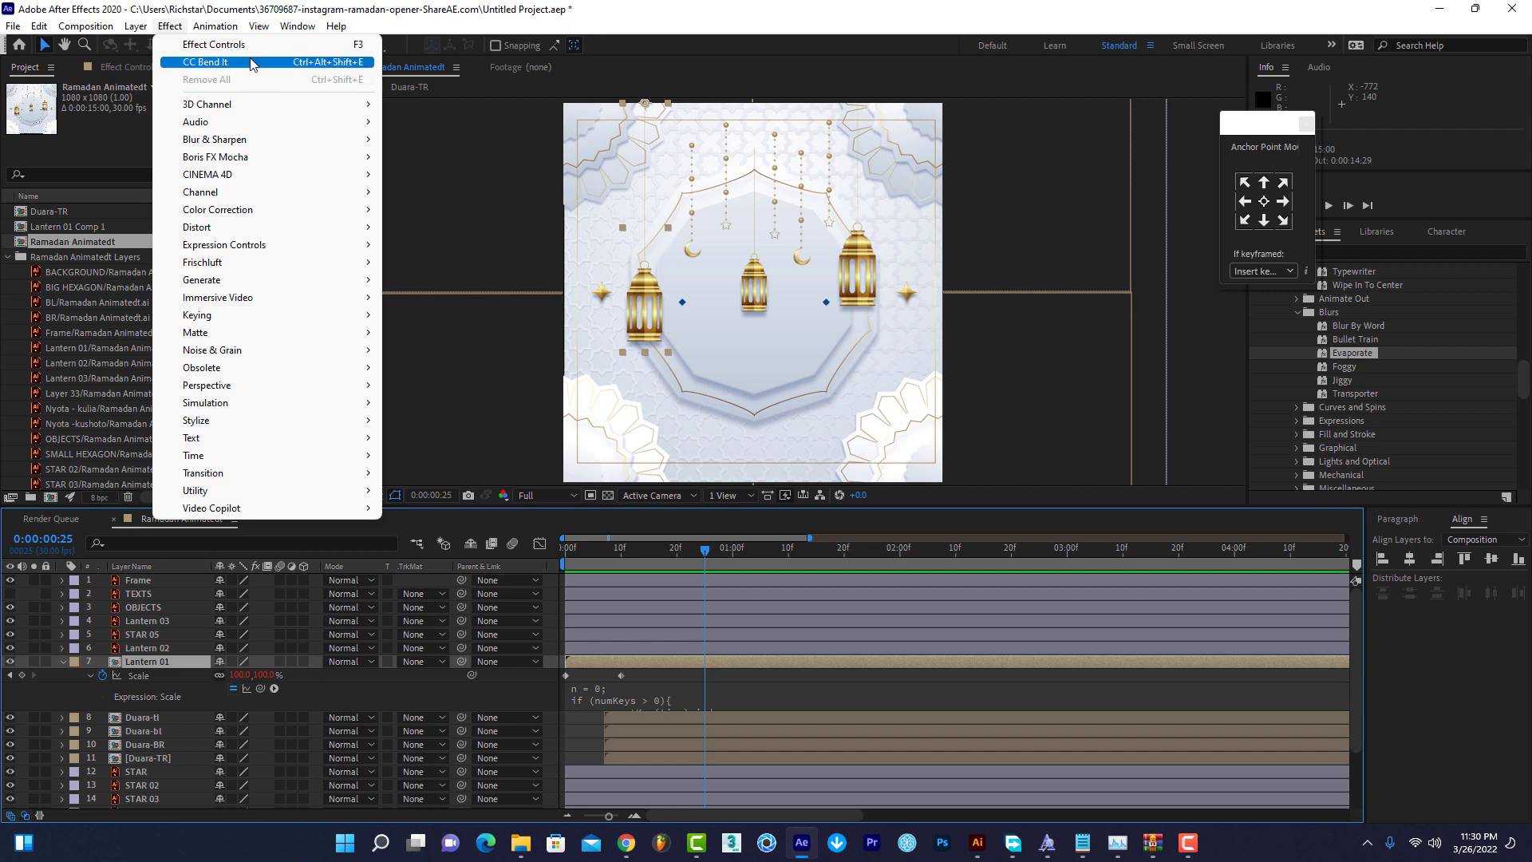
pyautogui.moveTo(267, 233)
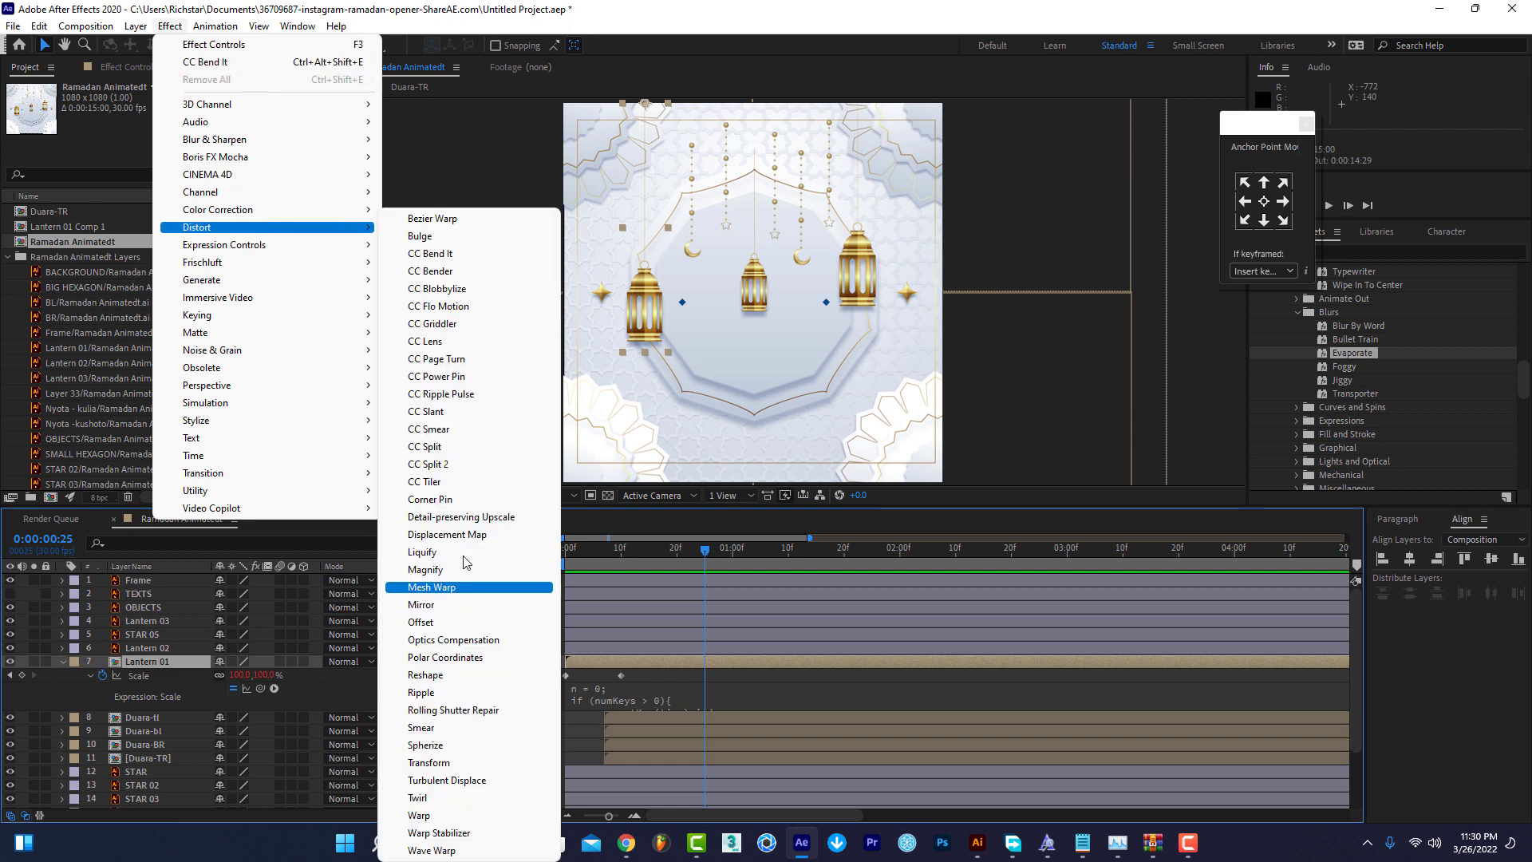
pyautogui.click(452, 253)
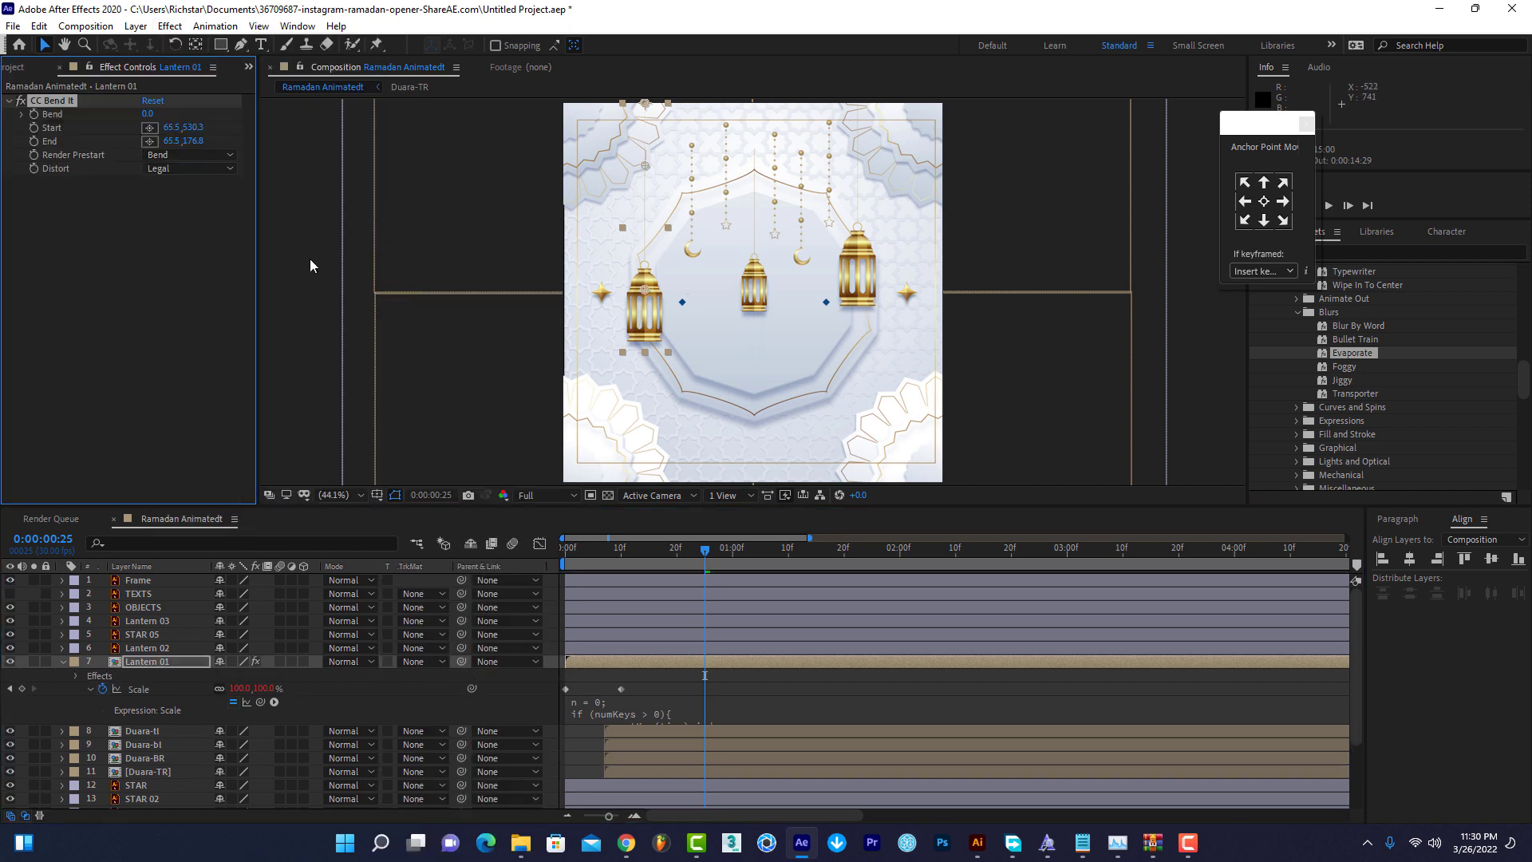
pyautogui.moveTo(148, 113)
pyautogui.mouseDown()
pyautogui.moveTo(76, 125)
pyautogui.moveTo(129, 125)
pyautogui.mouseUp()
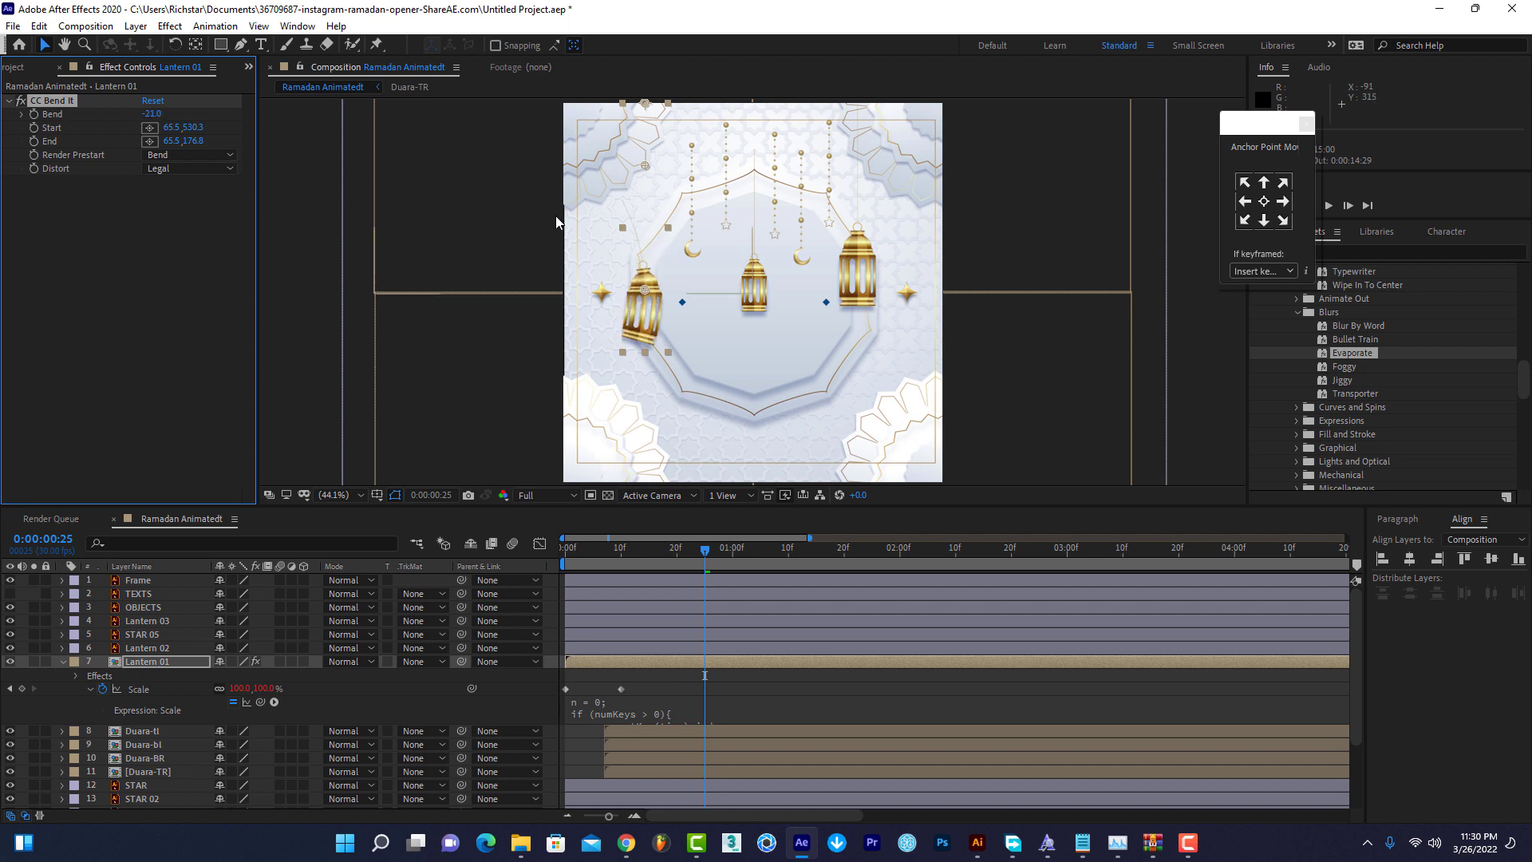
pyautogui.scroll(1, 587, 272)
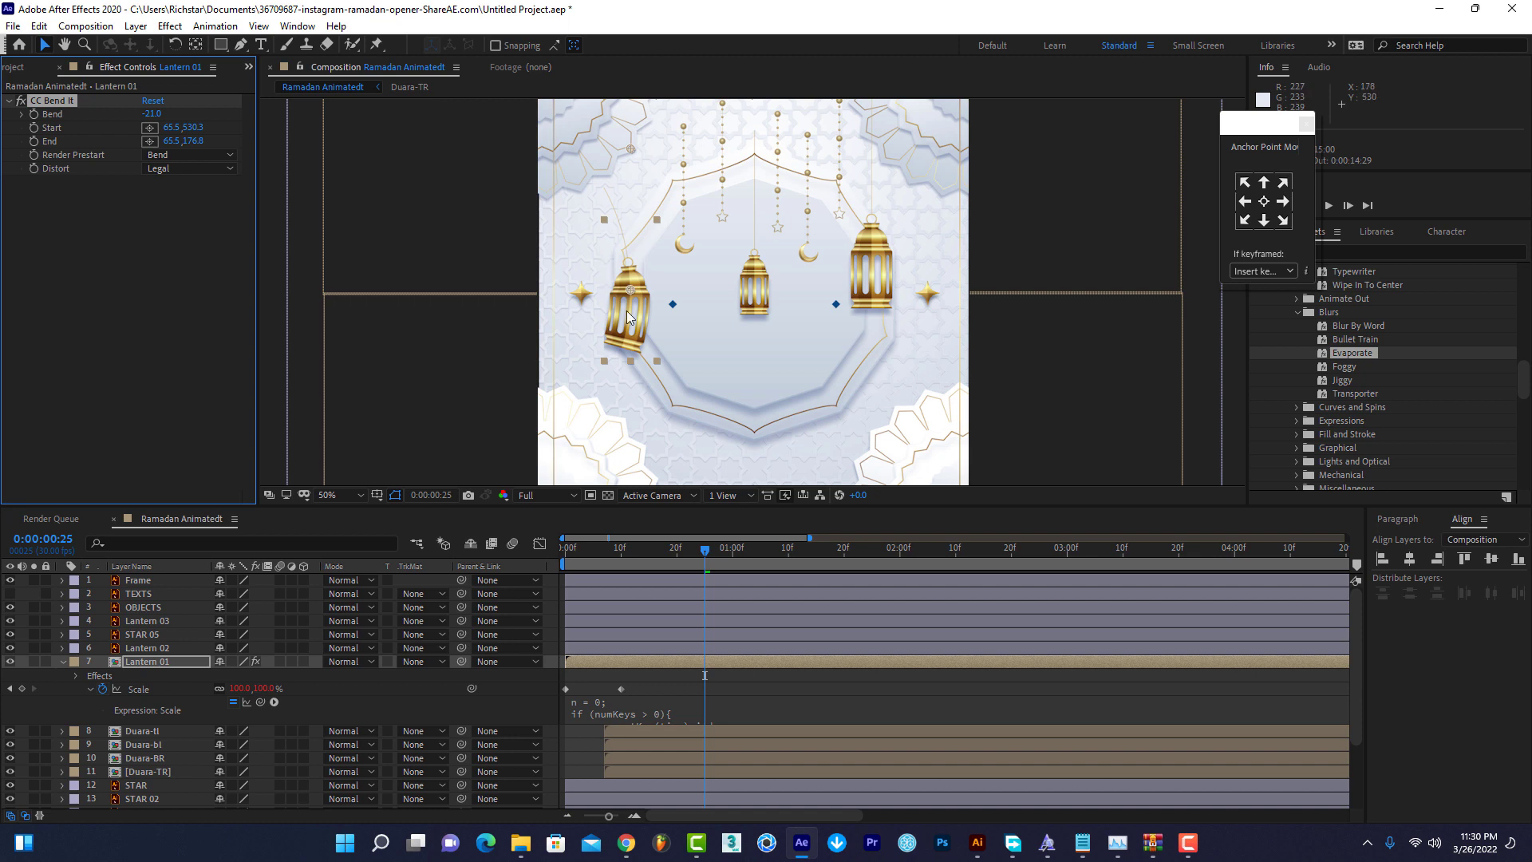
pyautogui.hotkey('ctrl', 'z')
# Open Lantern 01 Comp 1 and change its composition size to 350 × 1000 px.
pyautogui.doubleClick(141, 663)
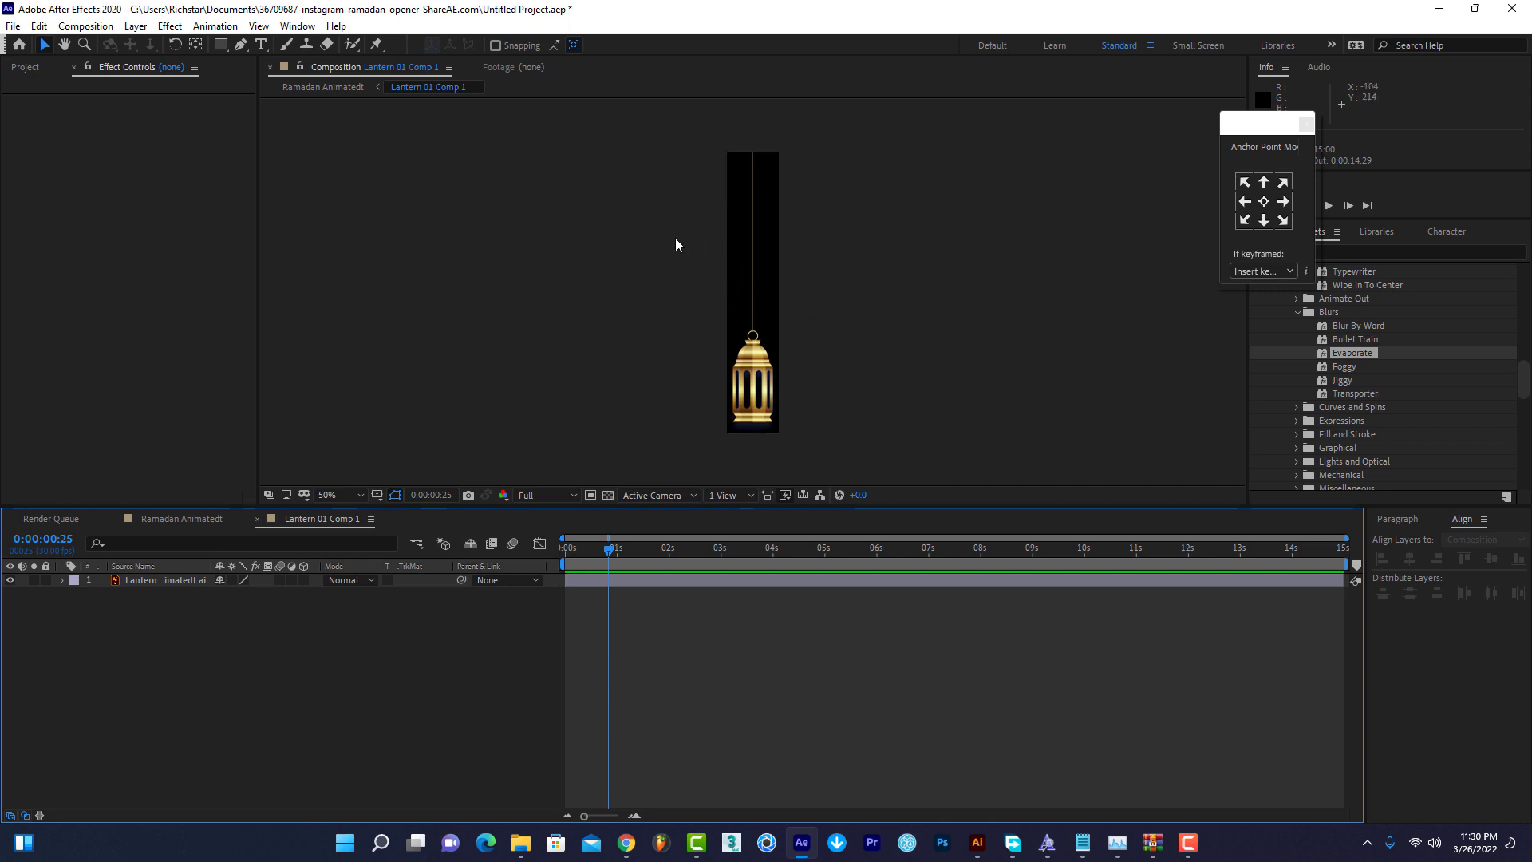
pyautogui.click(85, 27)
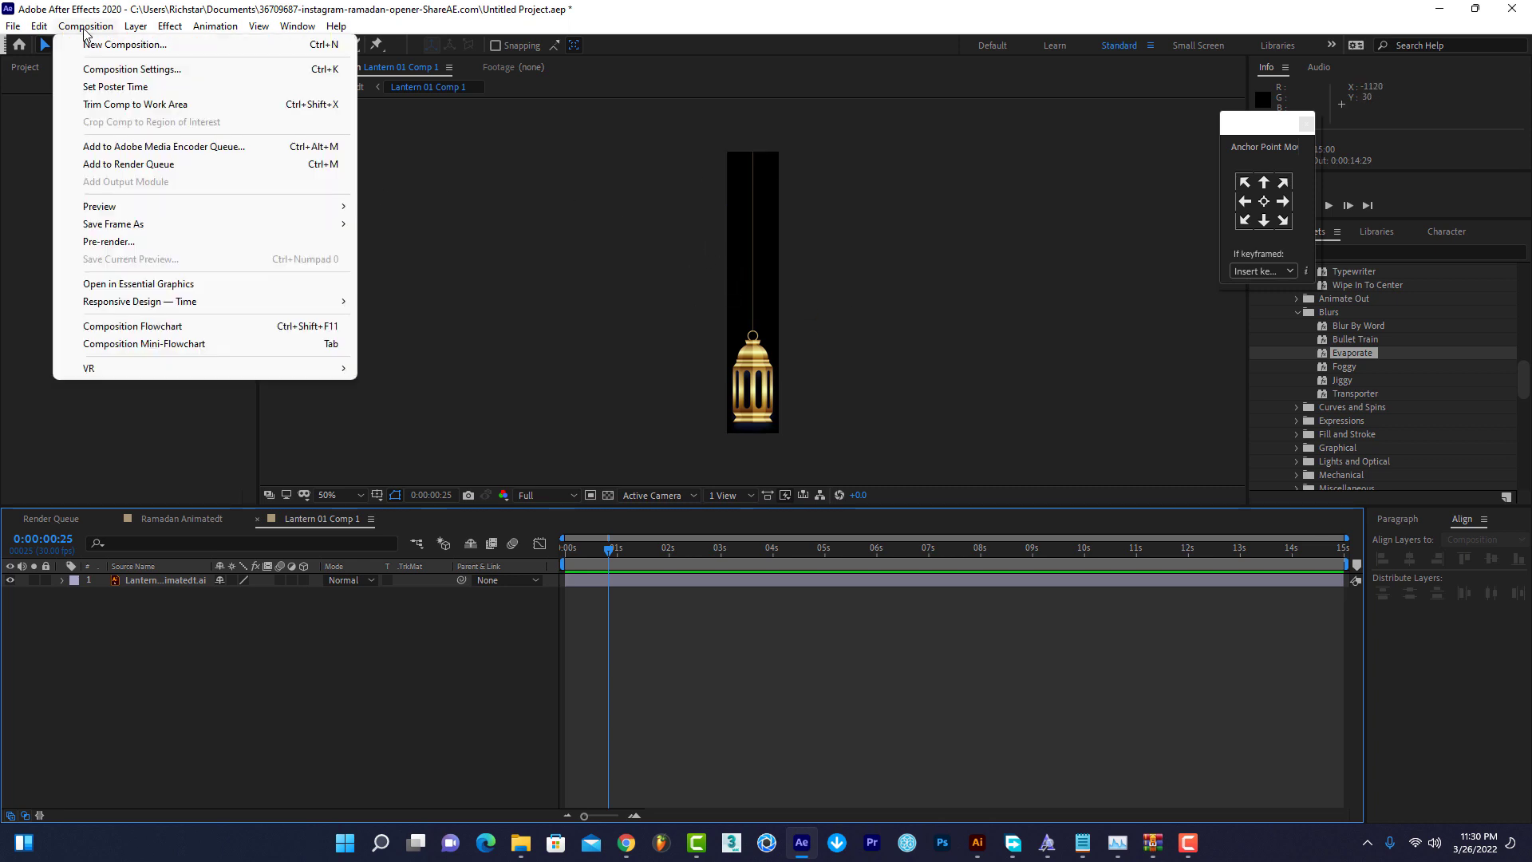
pyautogui.click(125, 70)
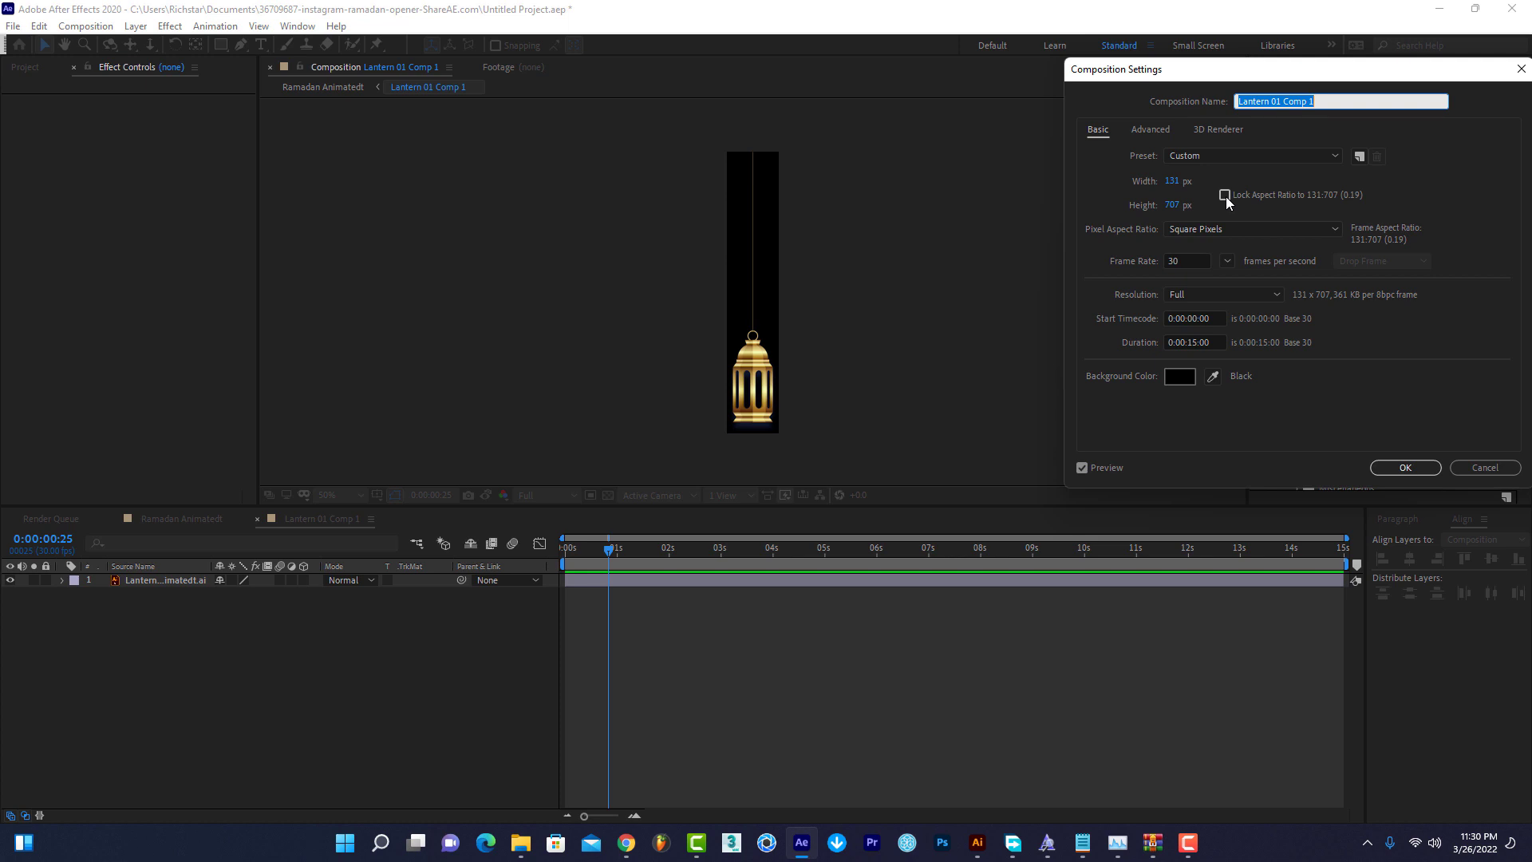
pyautogui.click(1170, 205)
pyautogui.write('100')
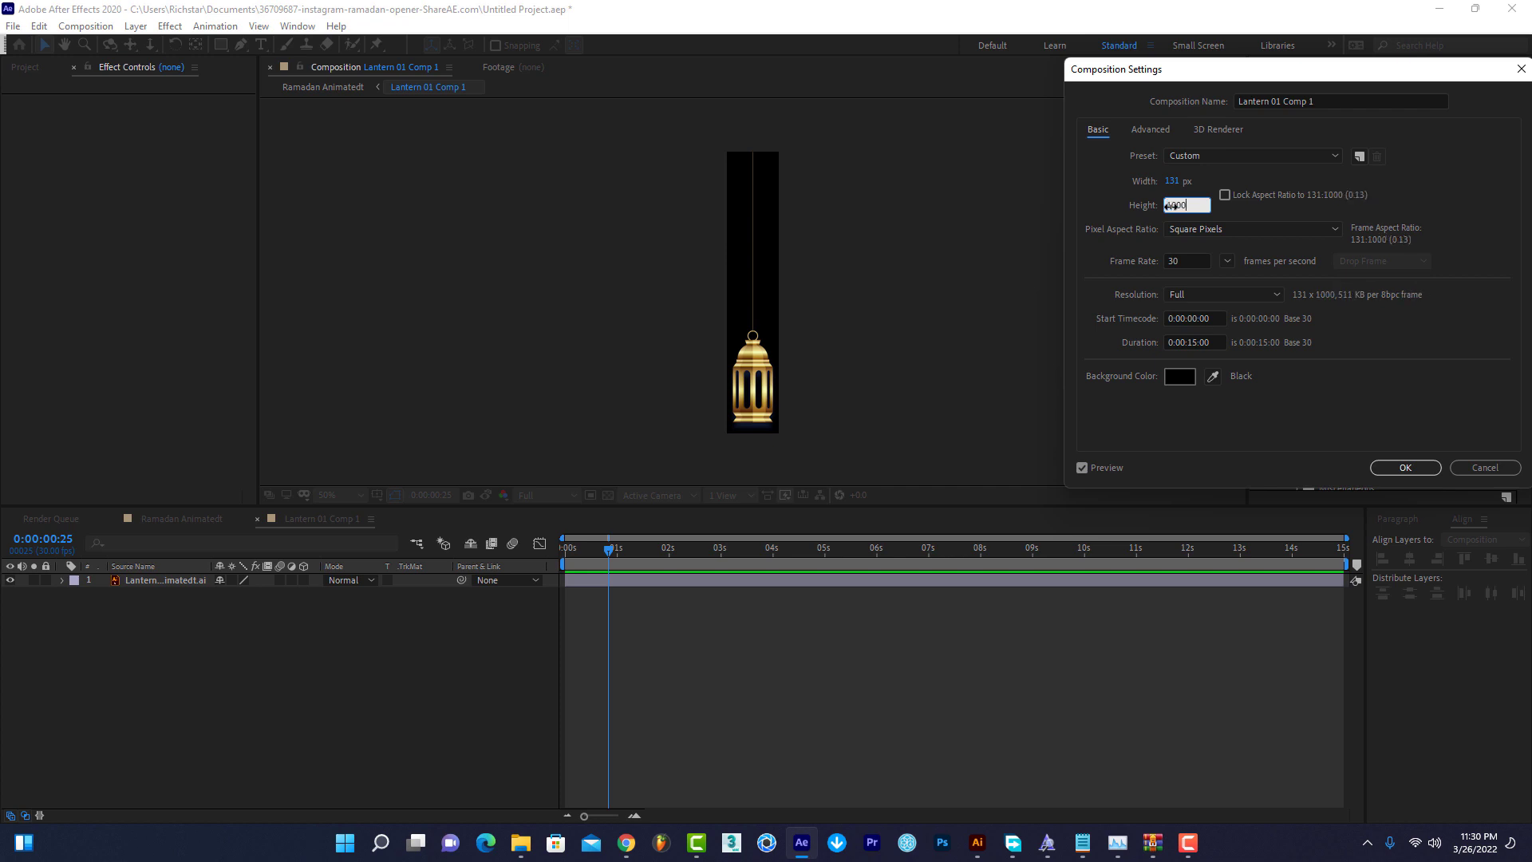
pyautogui.write('0')
pyautogui.click(1141, 204)
pyautogui.click(1171, 181)
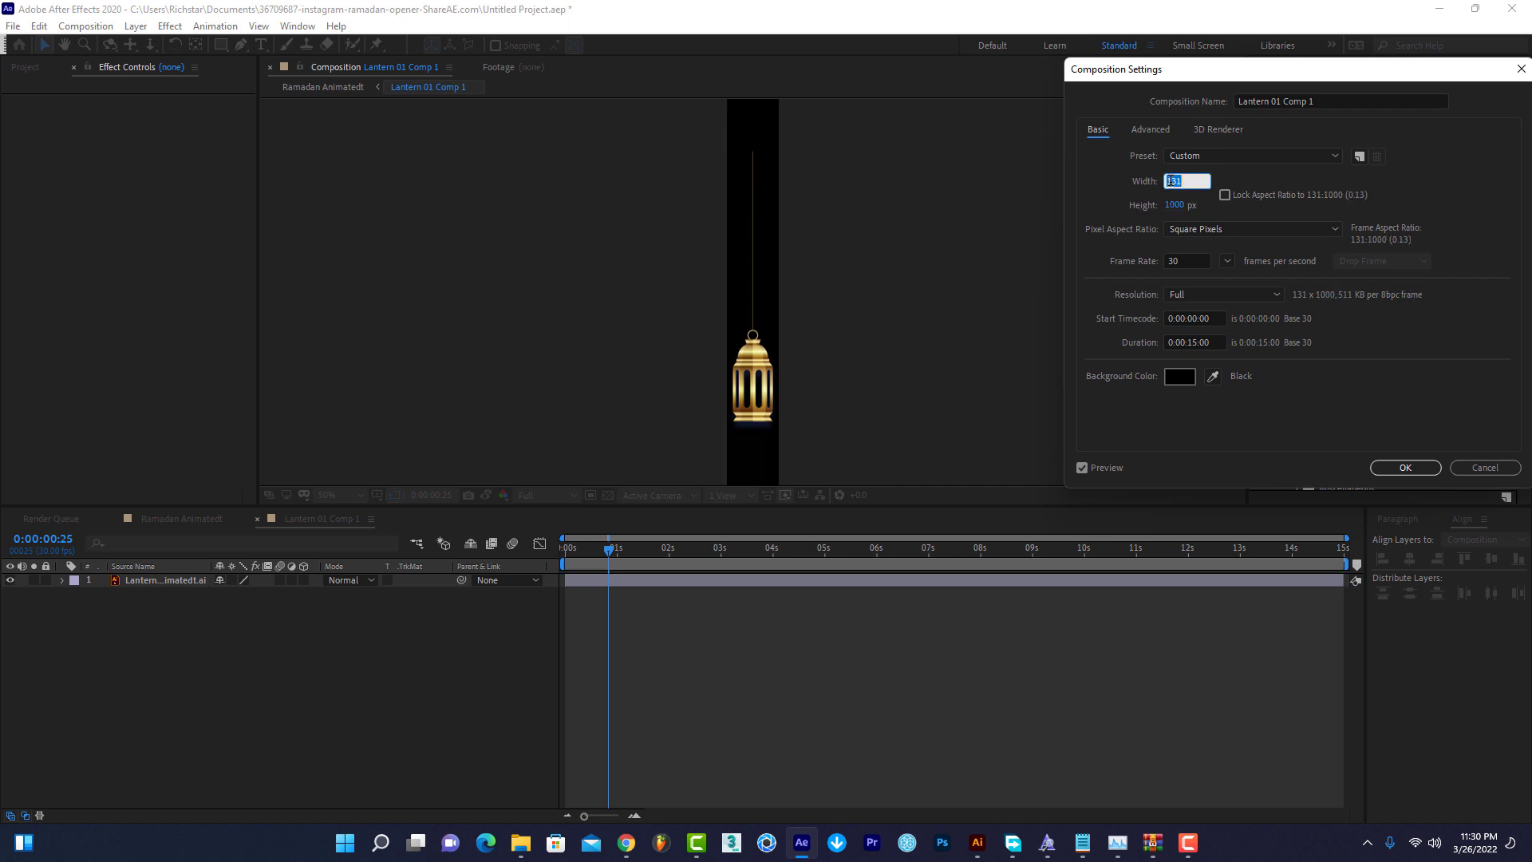
pyautogui.write('350')
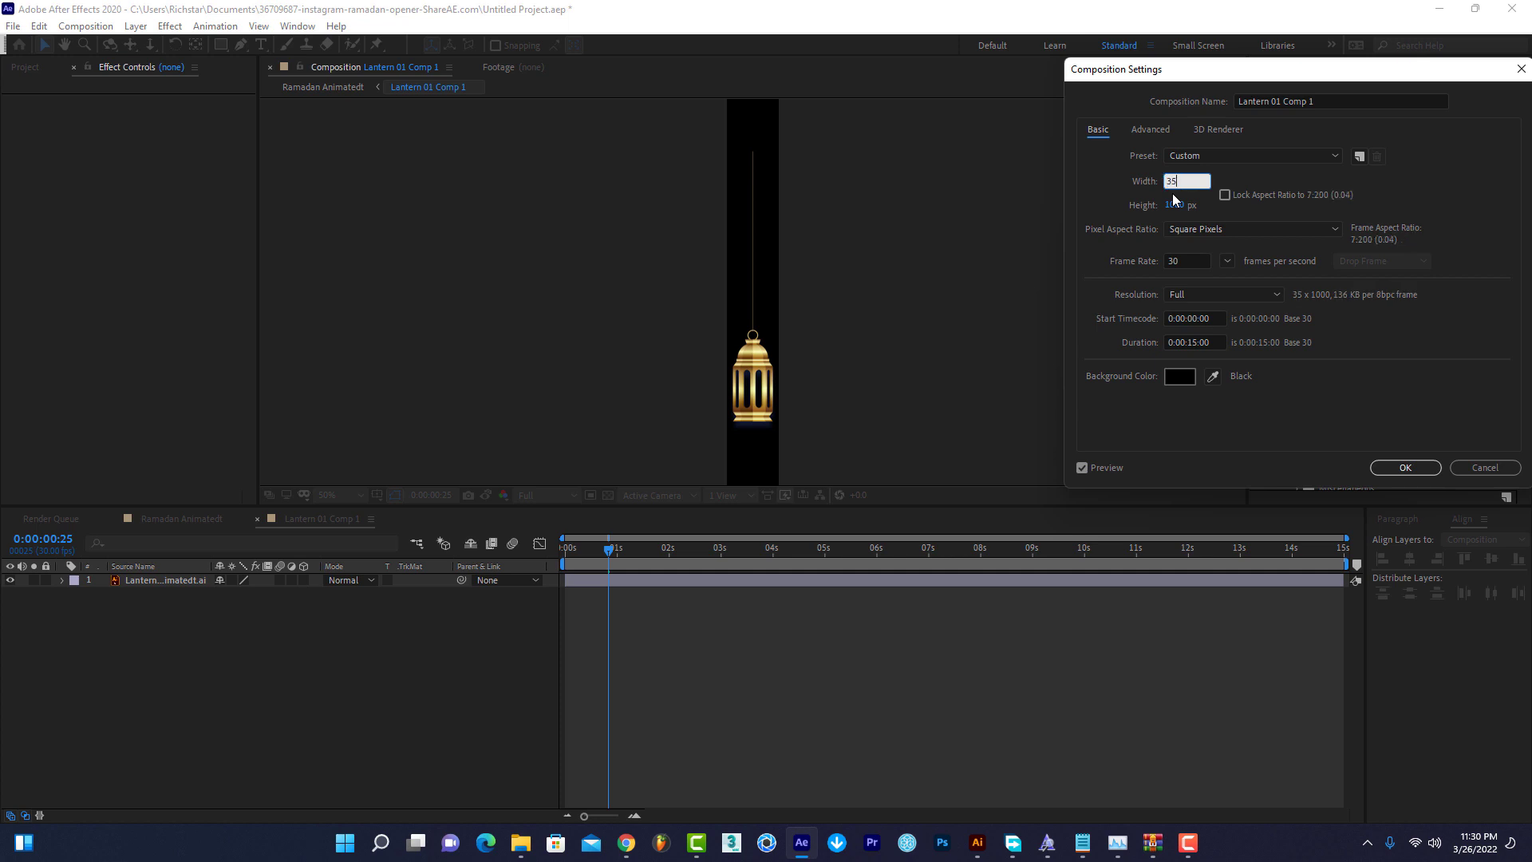
pyautogui.click(1136, 195)
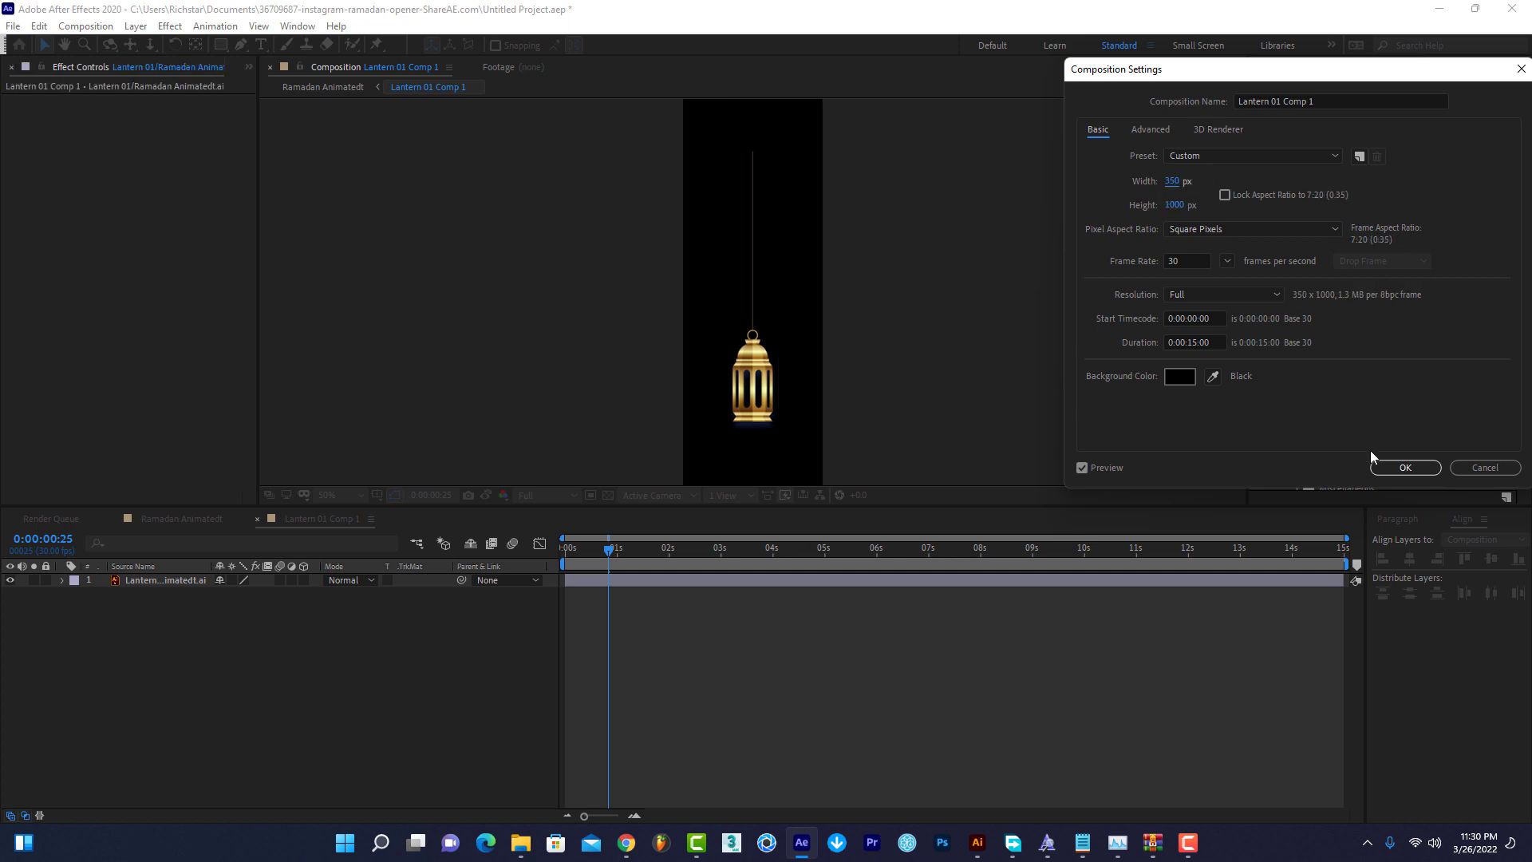
pyautogui.click(1392, 468)
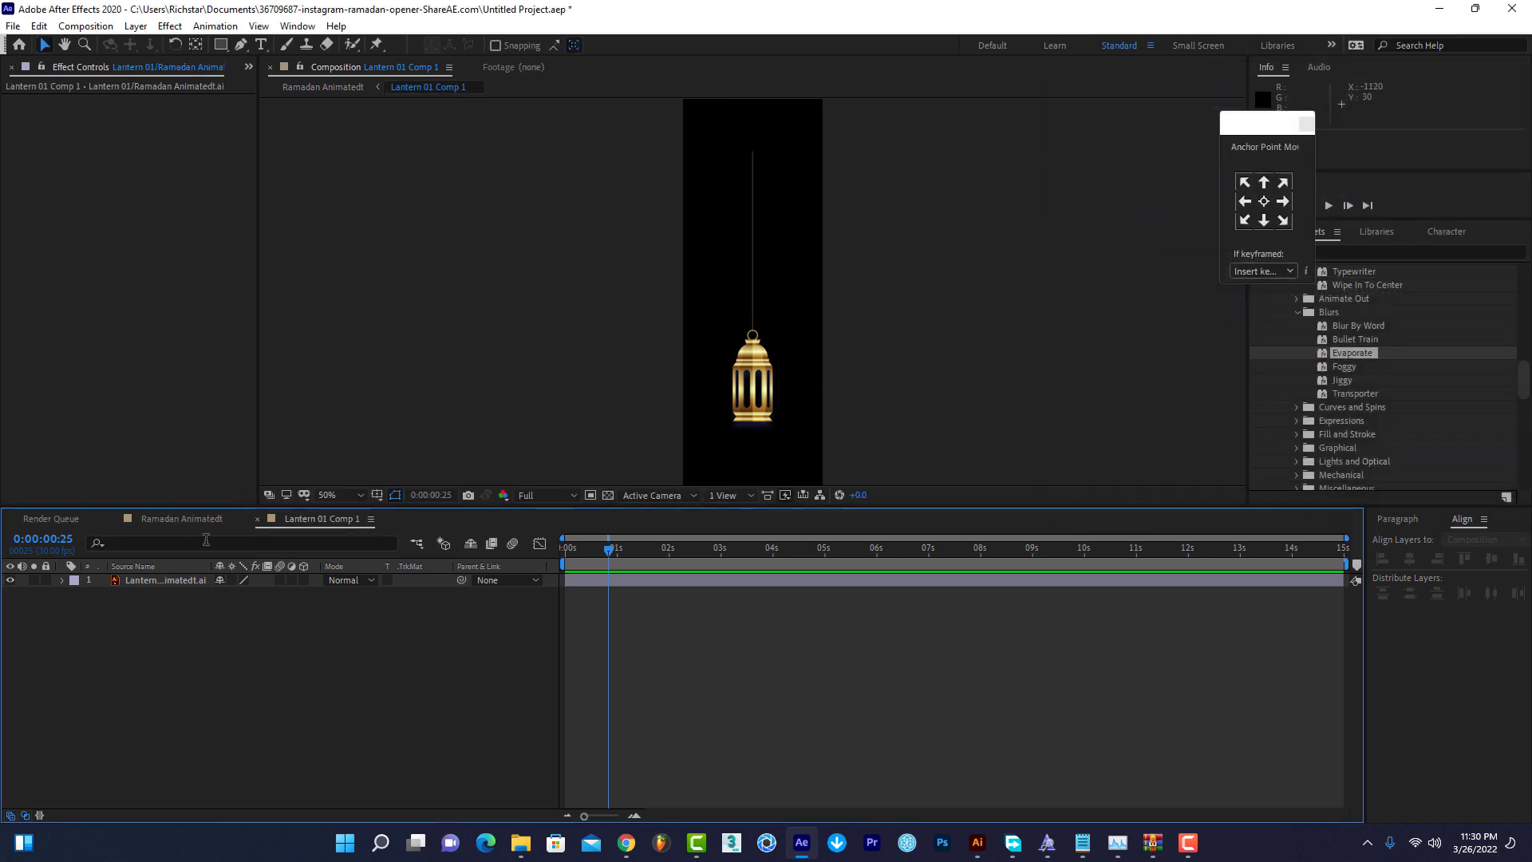
# Back in Ramadan Animatedt, set Lantern 01's CC Bend It Start point to 250, 109.
pyautogui.click(182, 518)
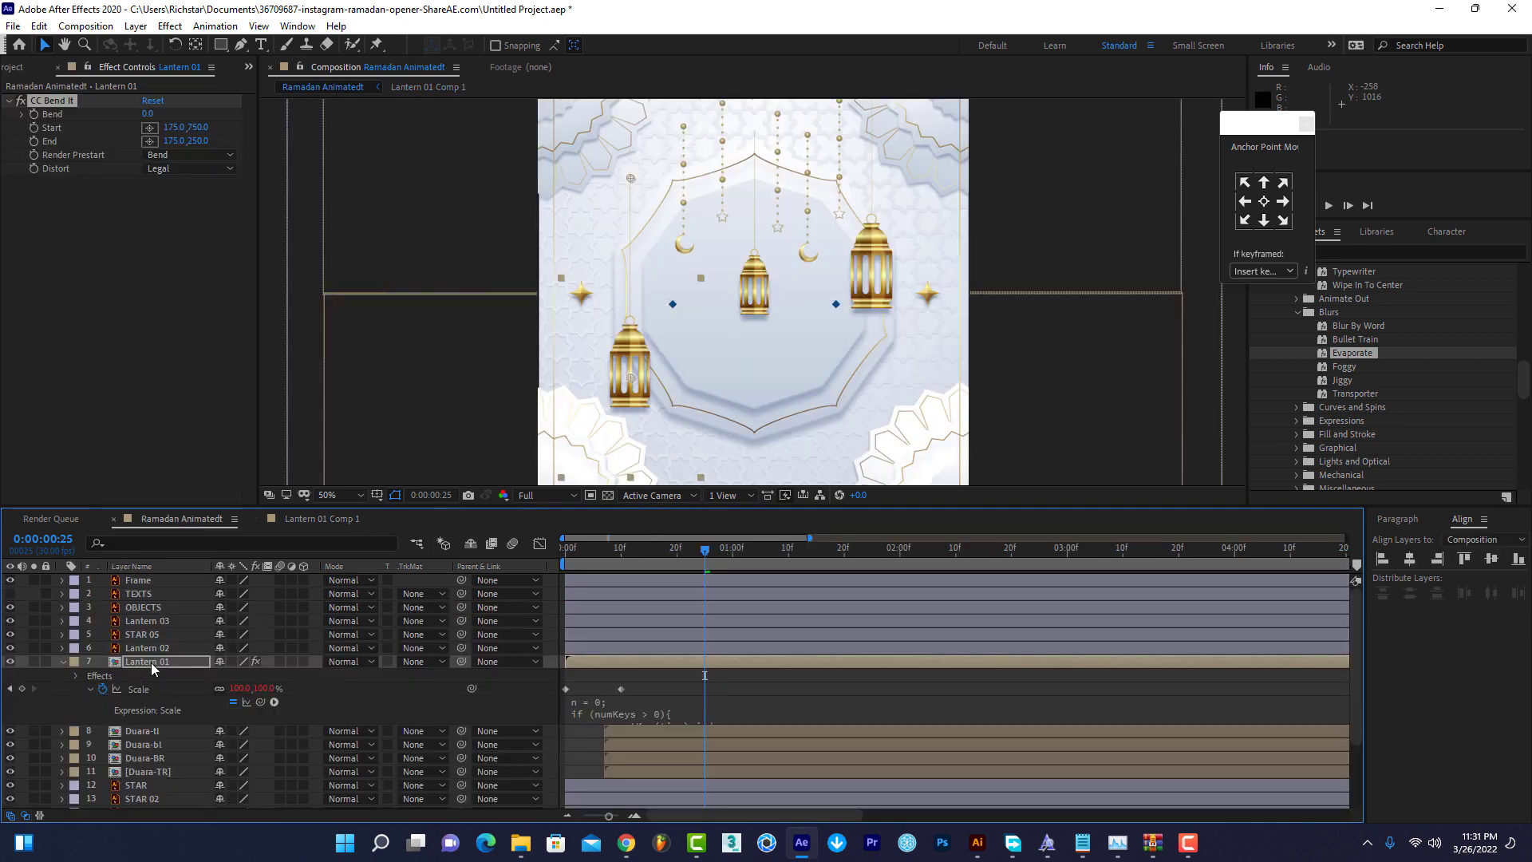
pyautogui.moveTo(148, 114)
pyautogui.mouseDown()
pyautogui.moveTo(174, 114)
pyautogui.moveTo(163, 126)
pyautogui.mouseUp()
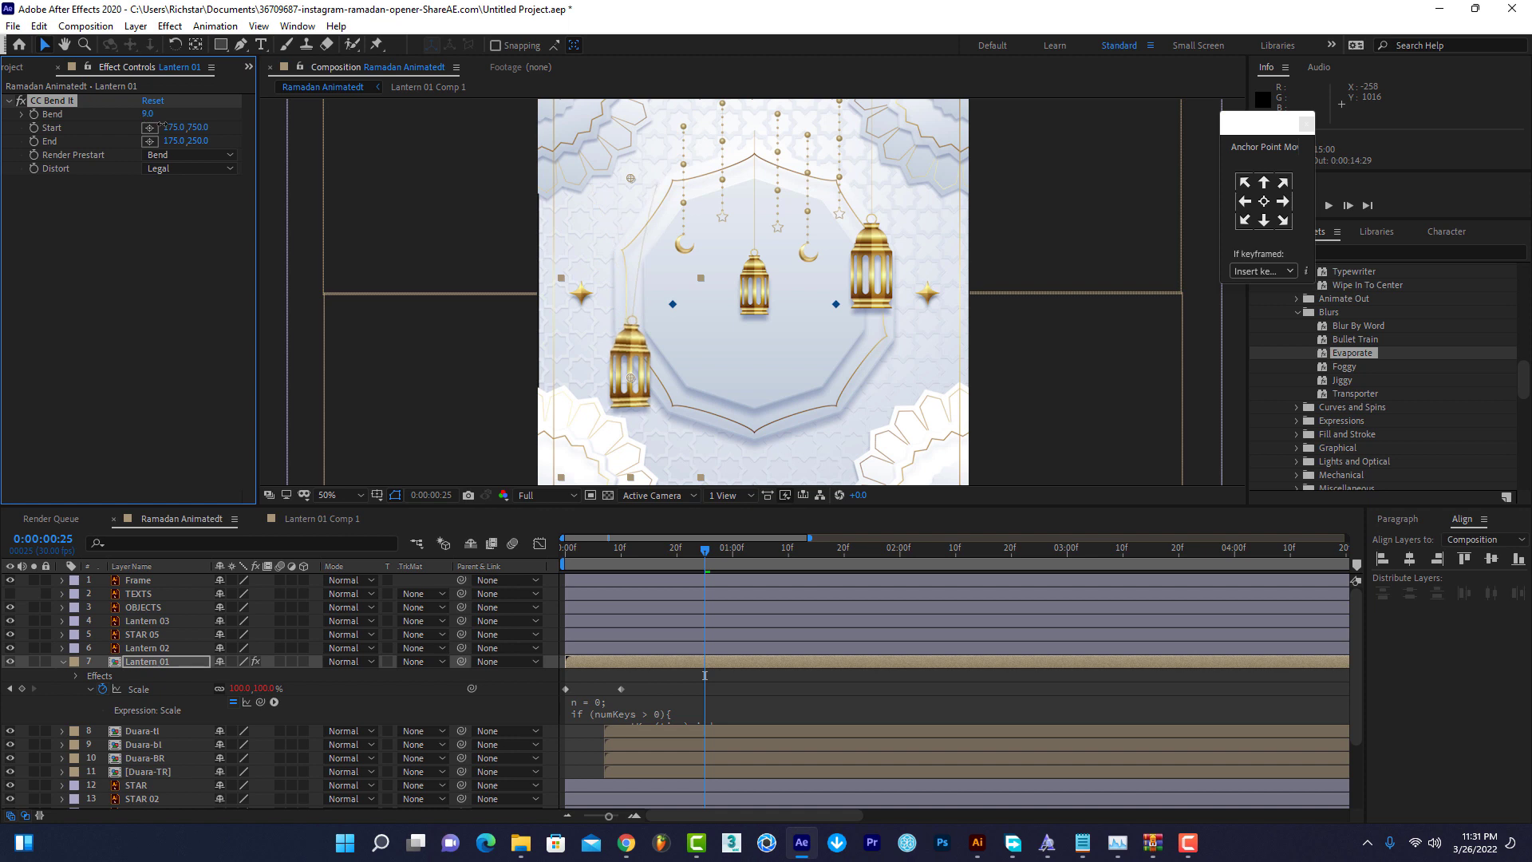
pyautogui.hotkey('ctrl', 'z')
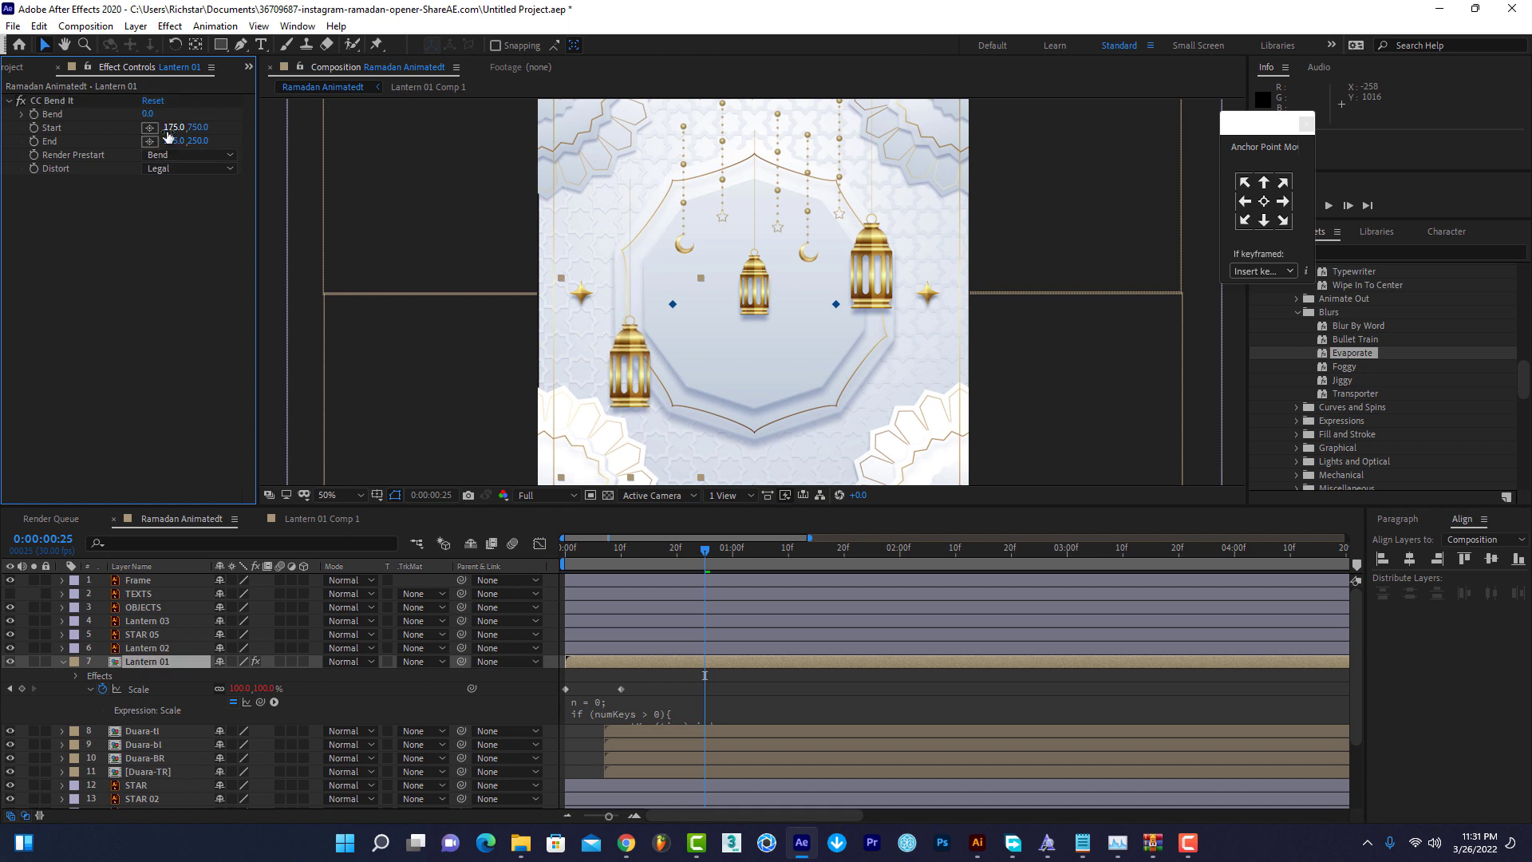
pyautogui.click(169, 128)
pyautogui.write('250.3')
pyautogui.press('Return')
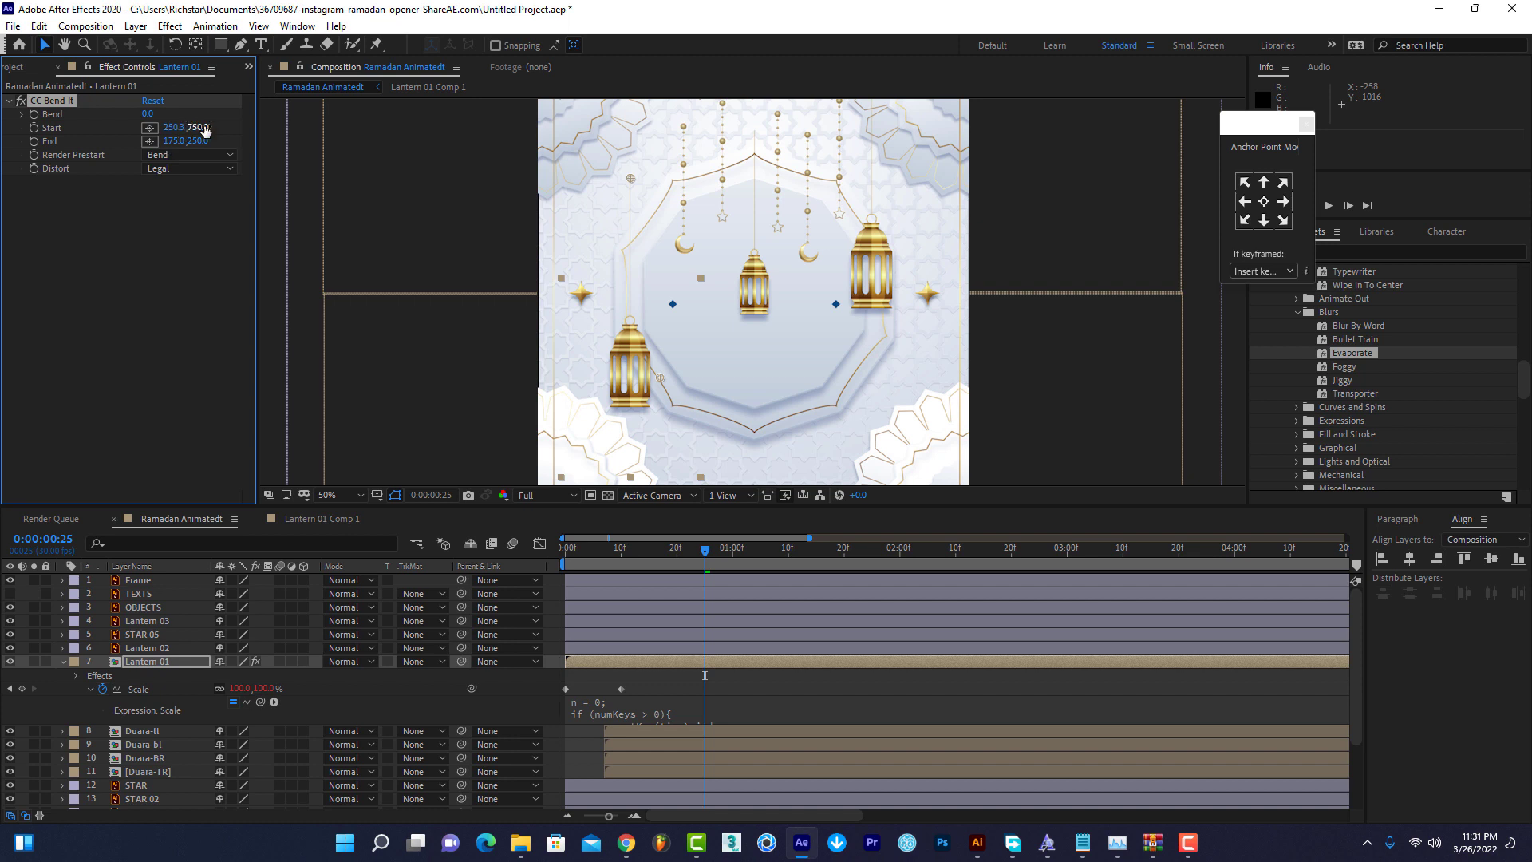
pyautogui.click(200, 128)
pyautogui.write('10')
pyautogui.write('9')
pyautogui.press('Return')
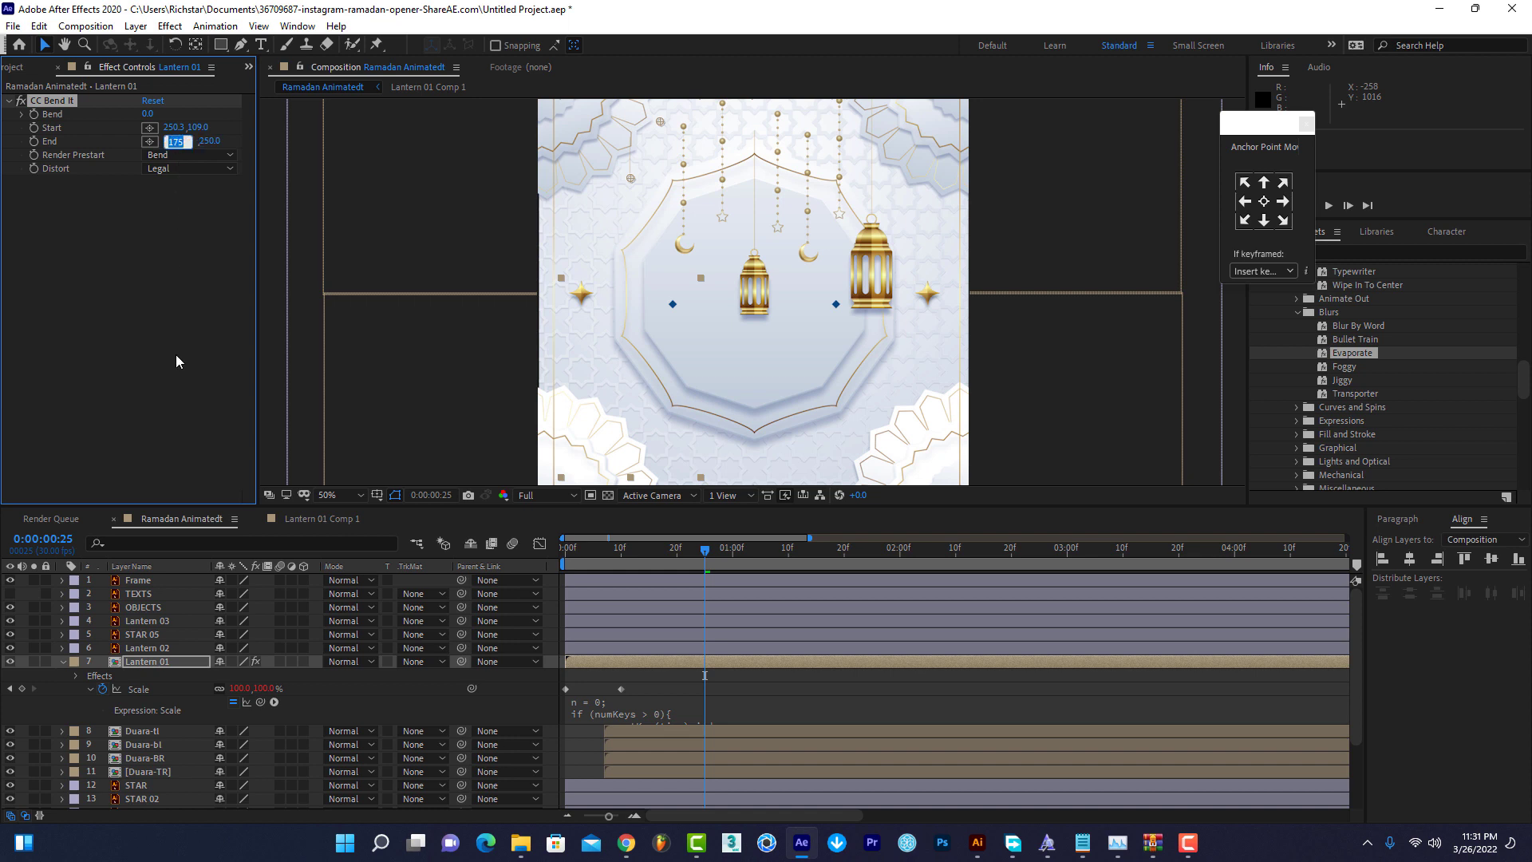
# Set the CC Bend It End point to 150, 859, test the bend, and reset Bend to 0.
pyautogui.write('1')
pyautogui.write('50')
pyautogui.press('Return')
pyautogui.click(199, 141)
pyautogui.write('859')
pyautogui.press('Return')
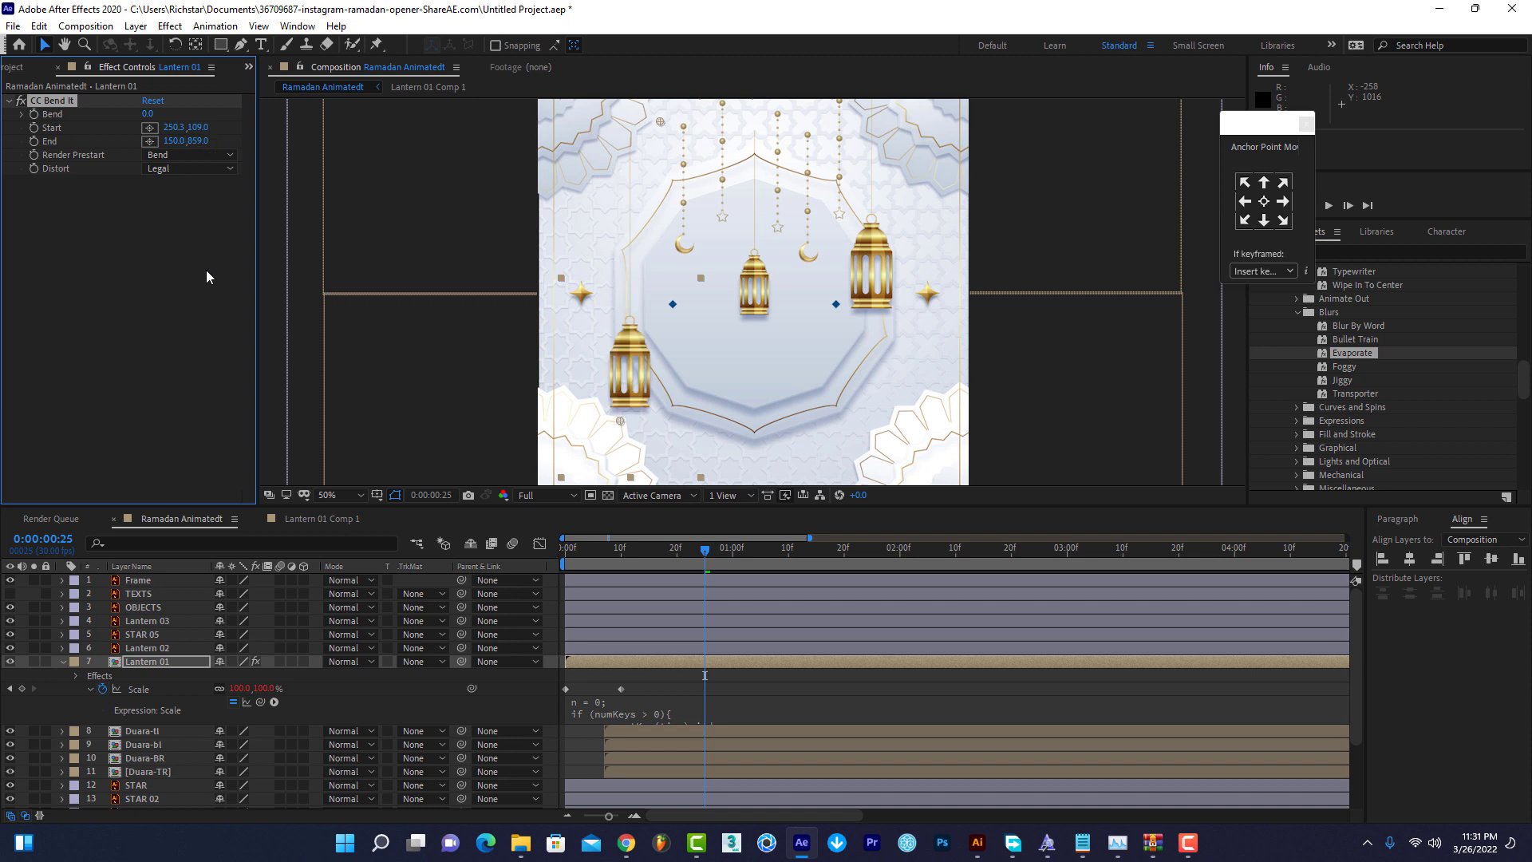
pyautogui.click(189, 235)
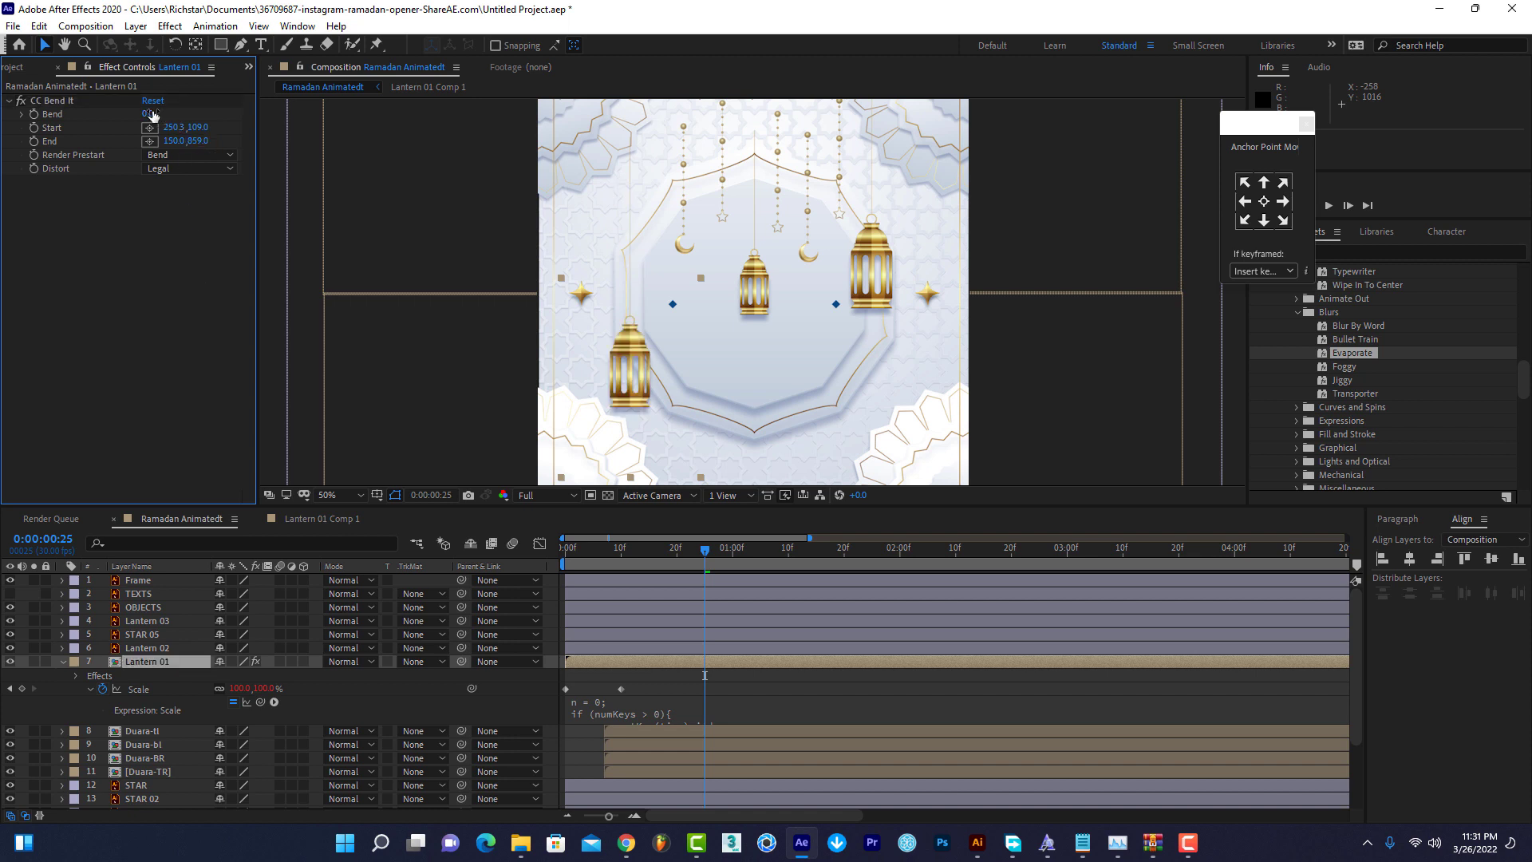
pyautogui.moveTo(148, 114); pyautogui.dragTo(133, 113)
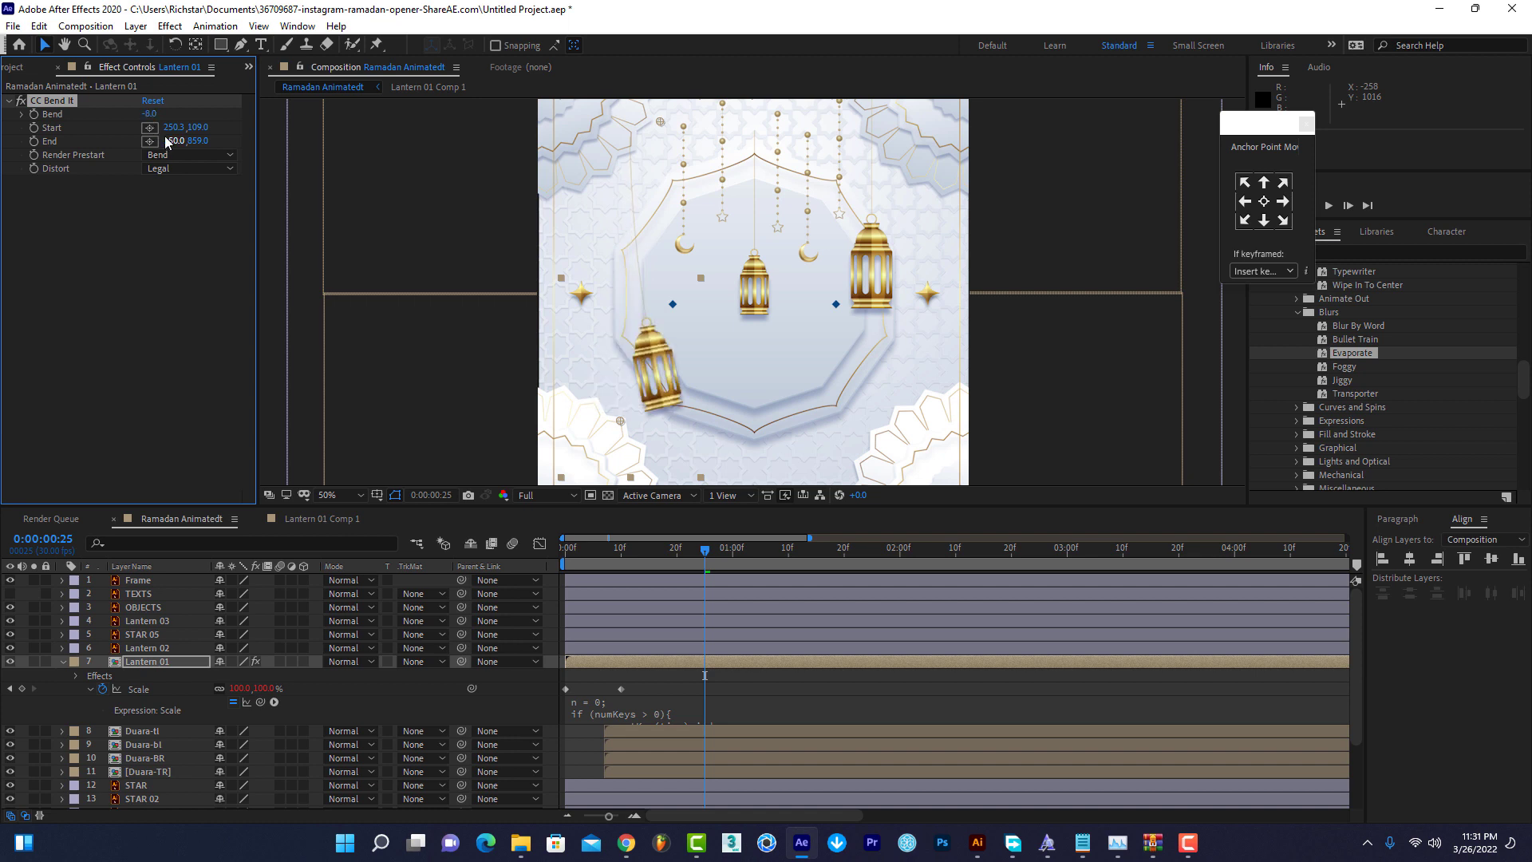
pyautogui.hotkey('ctrl', 'z')
pyautogui.hotkey('ctrl', 'z')
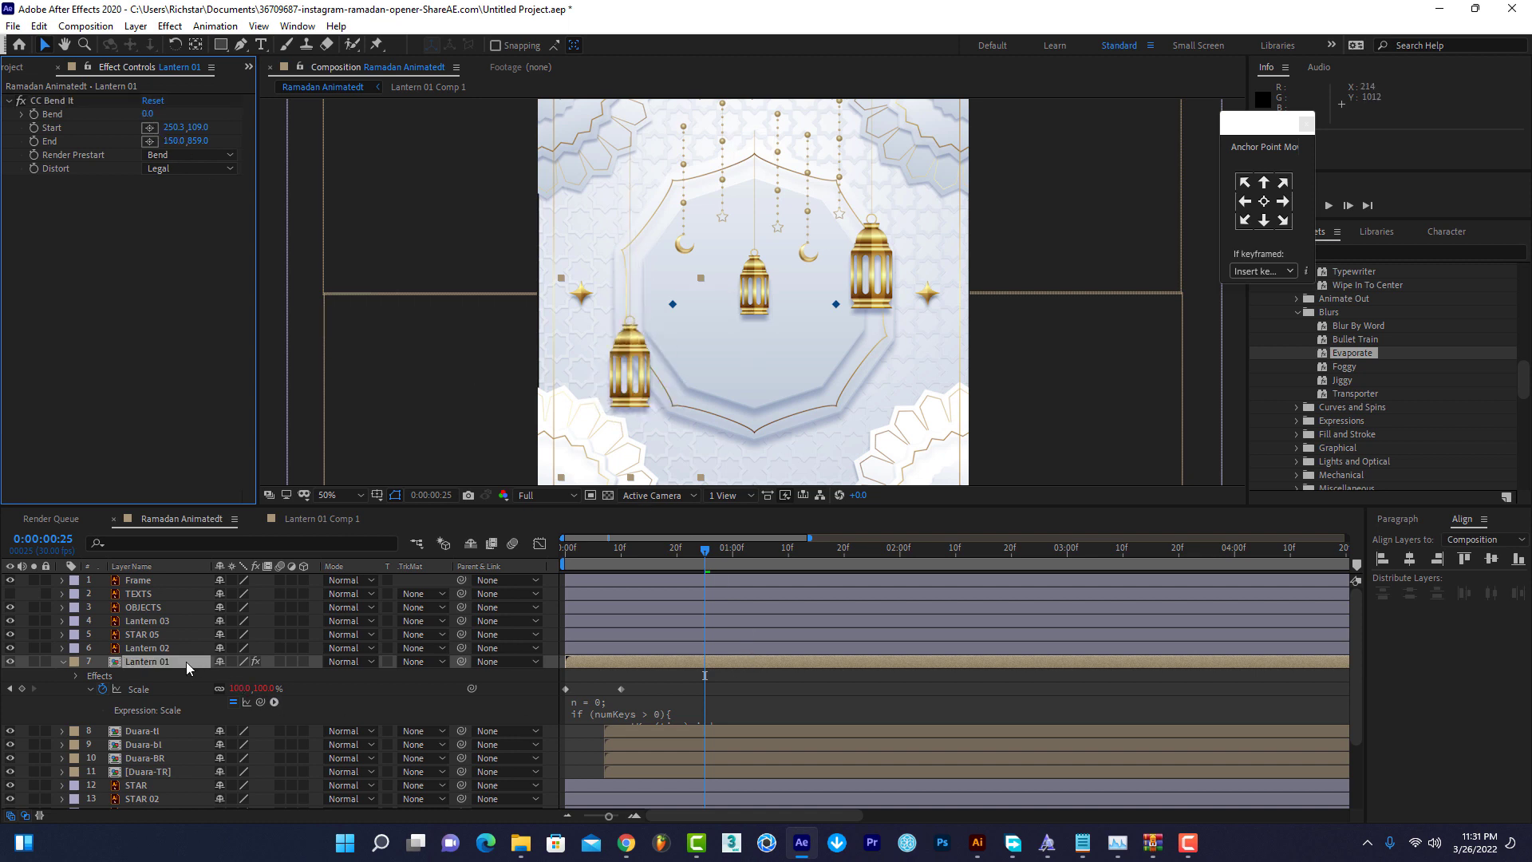
pyautogui.click(185, 663)
pyautogui.press('s')
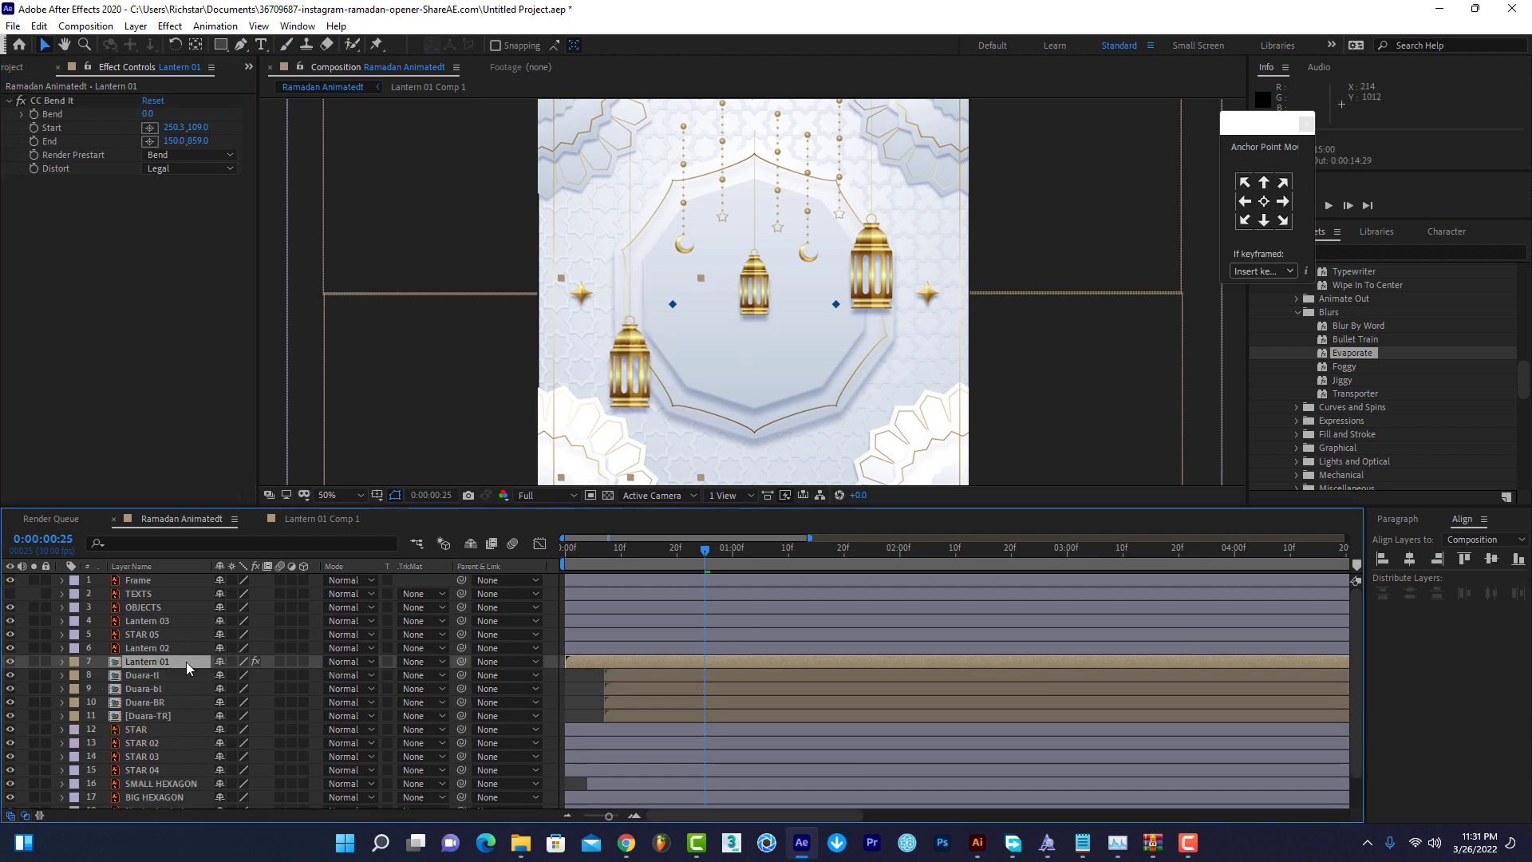
# Keyframe CC Bend It Bend at -10 at frame 10 and 10 at one second.
pyautogui.click(621, 553)
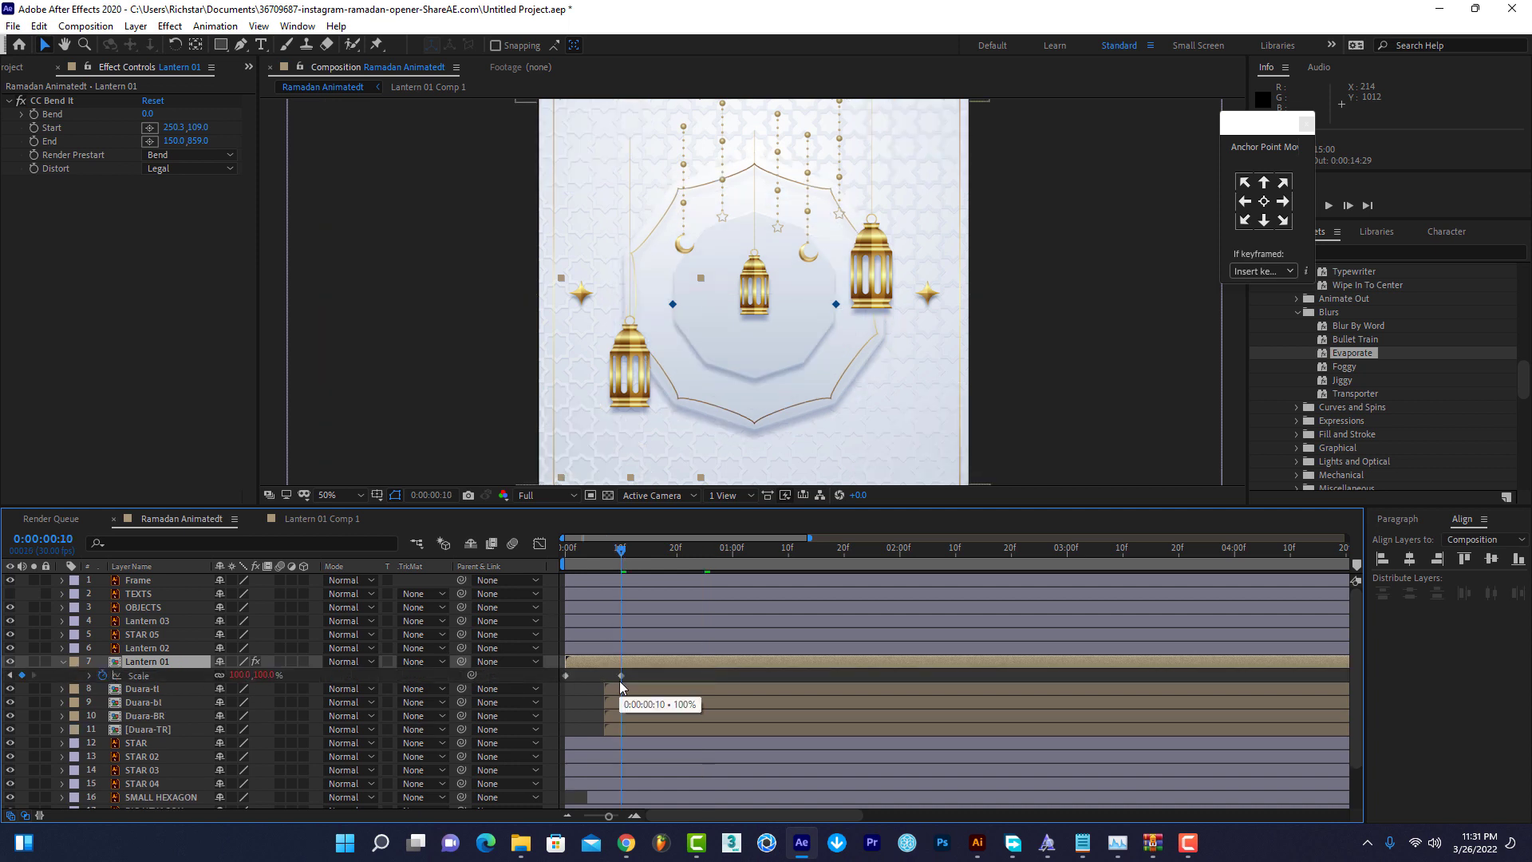
pyautogui.click(145, 114)
pyautogui.write('-10')
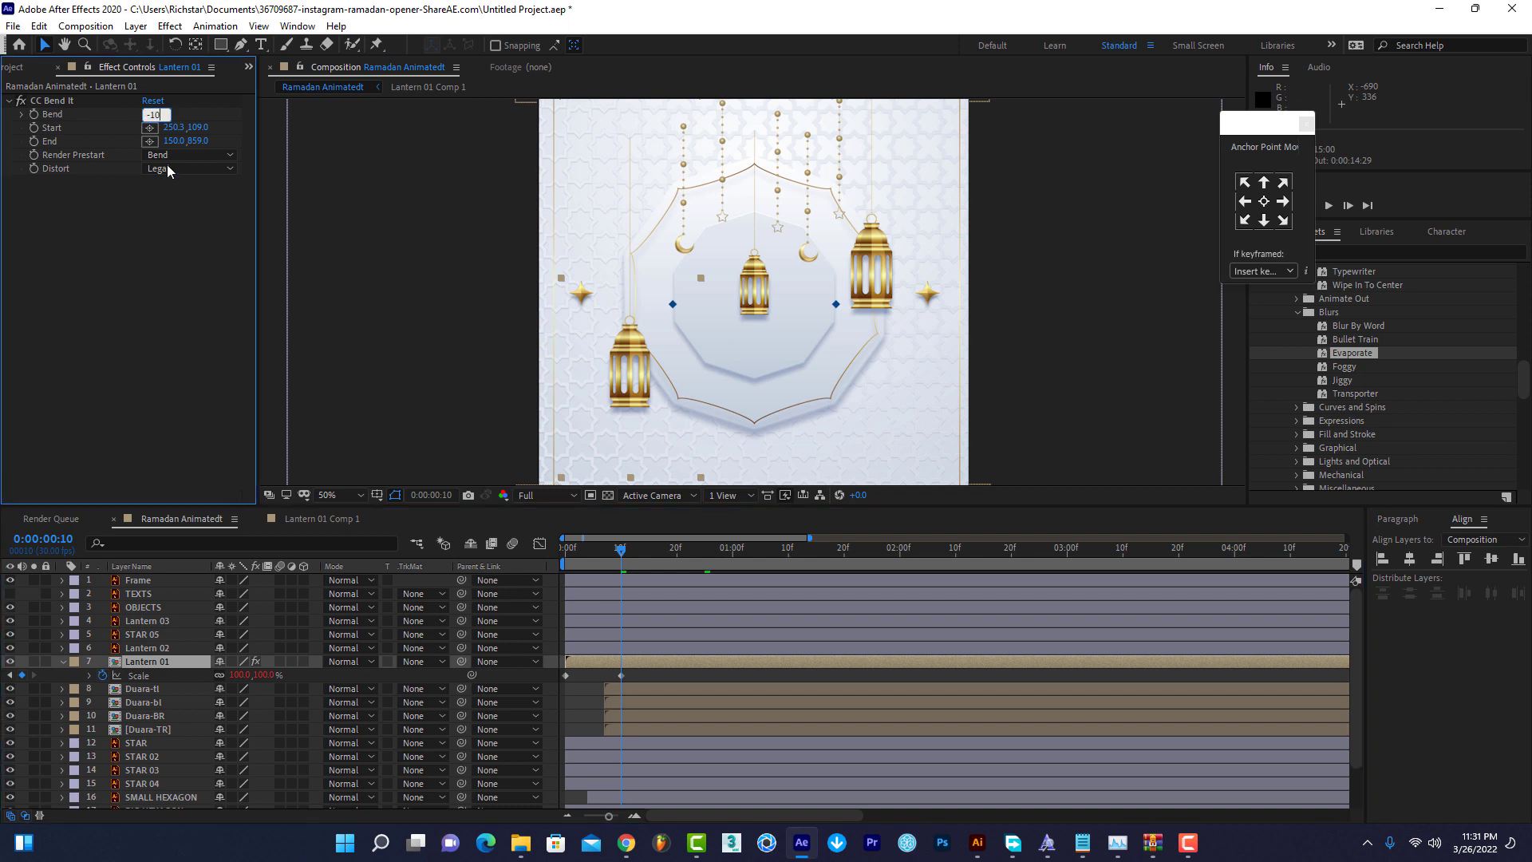
pyautogui.press('Return')
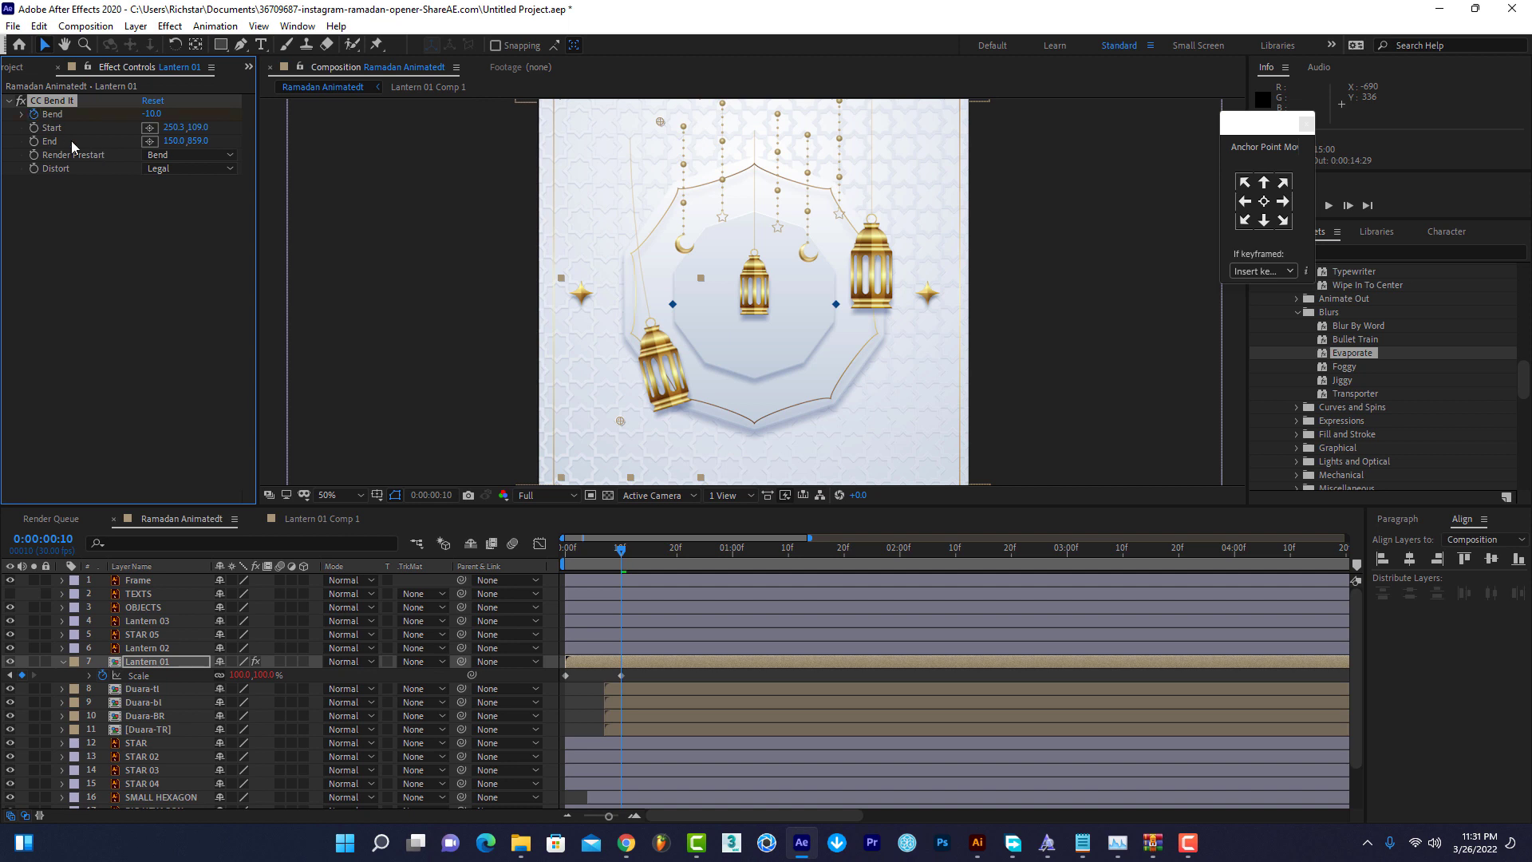
pyautogui.click(678, 551)
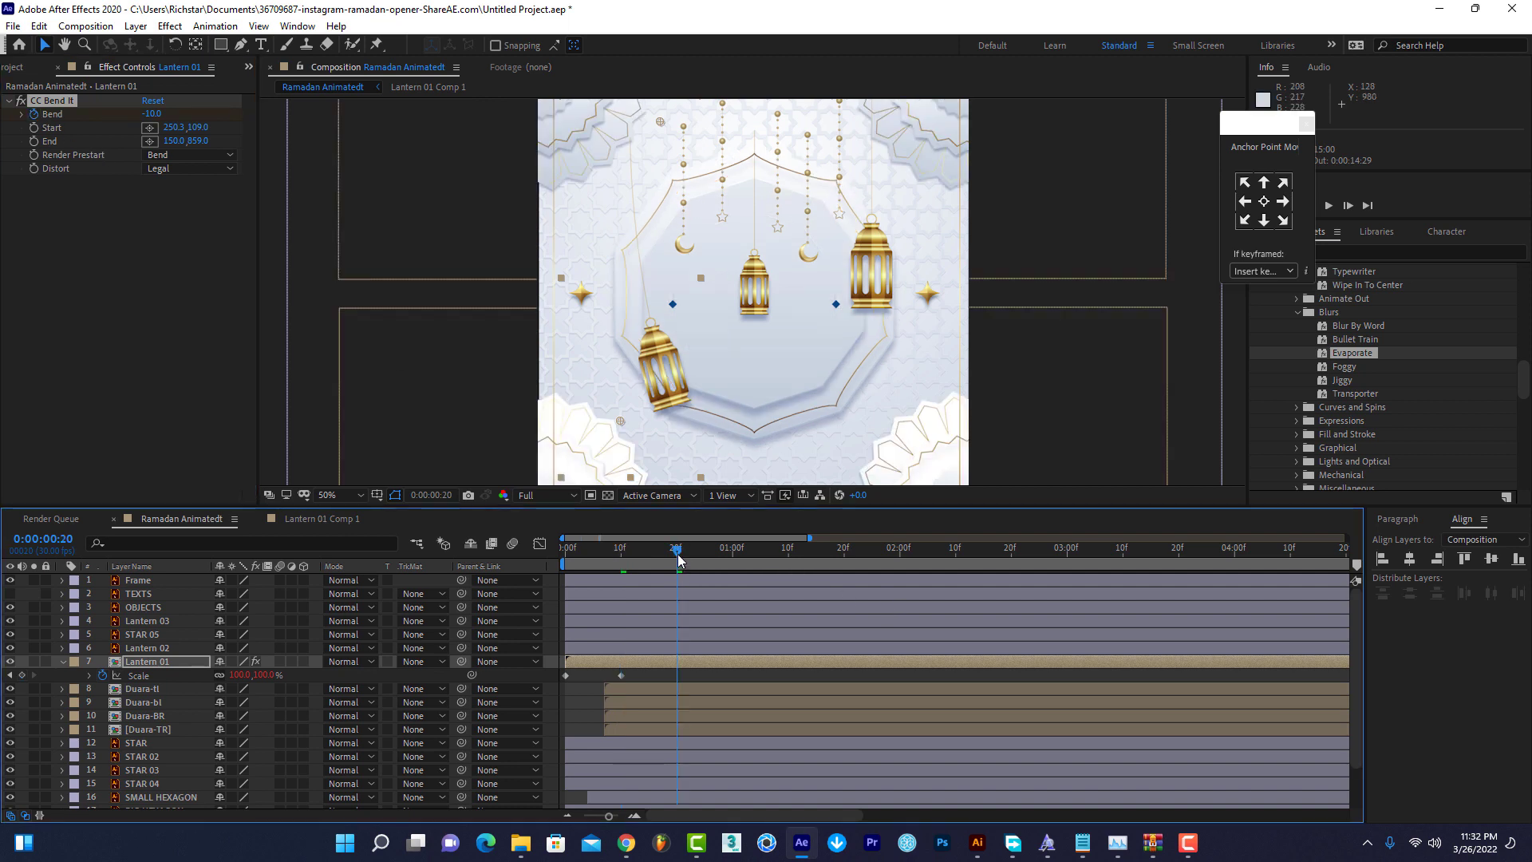
pyautogui.click(732, 551)
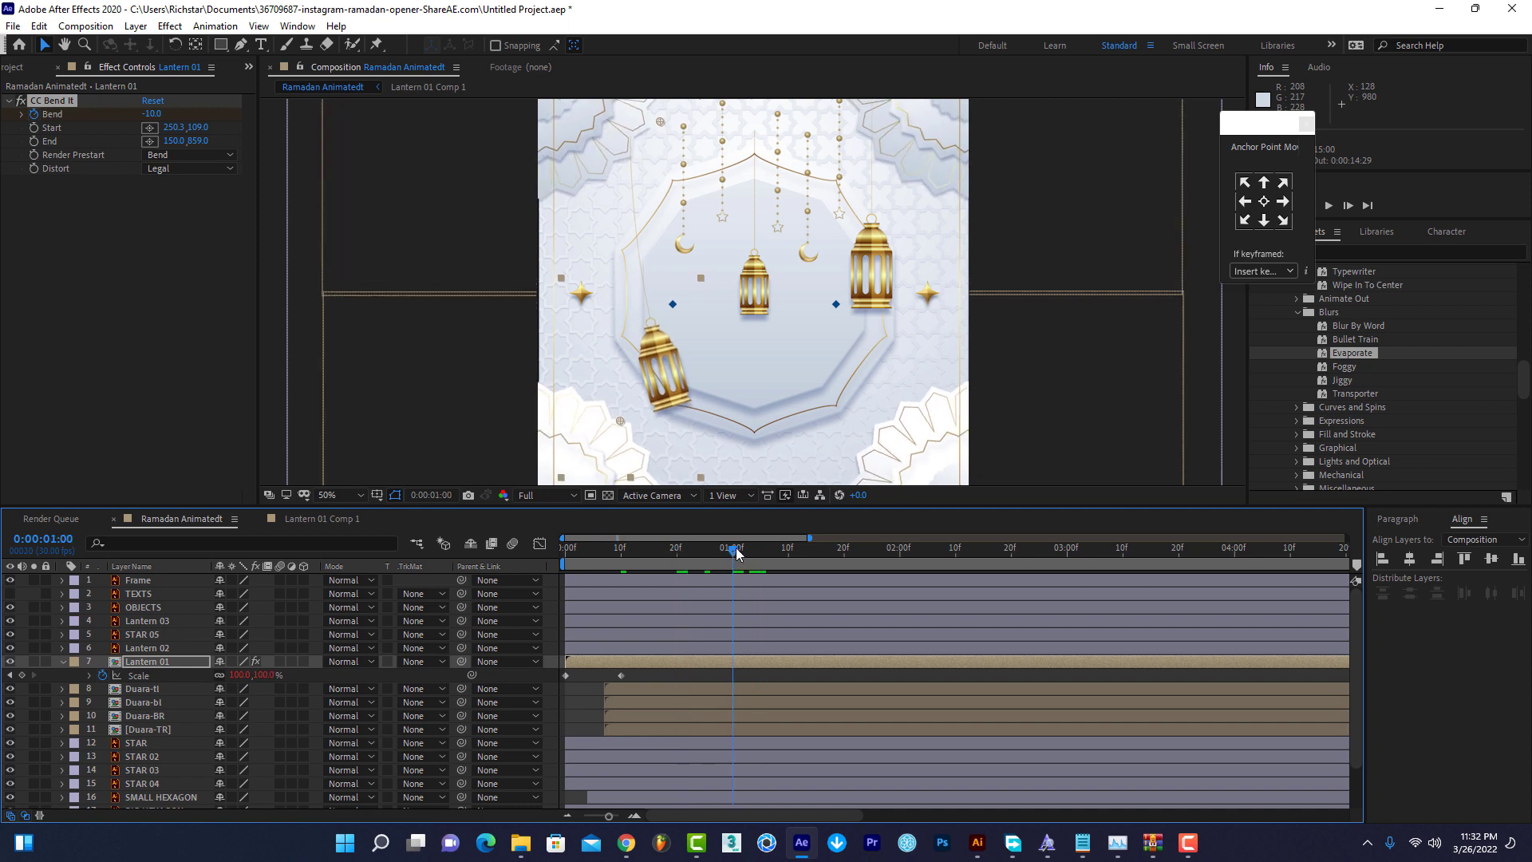
pyautogui.moveTo(734, 551); pyautogui.dragTo(678, 551)
pyautogui.click(734, 563)
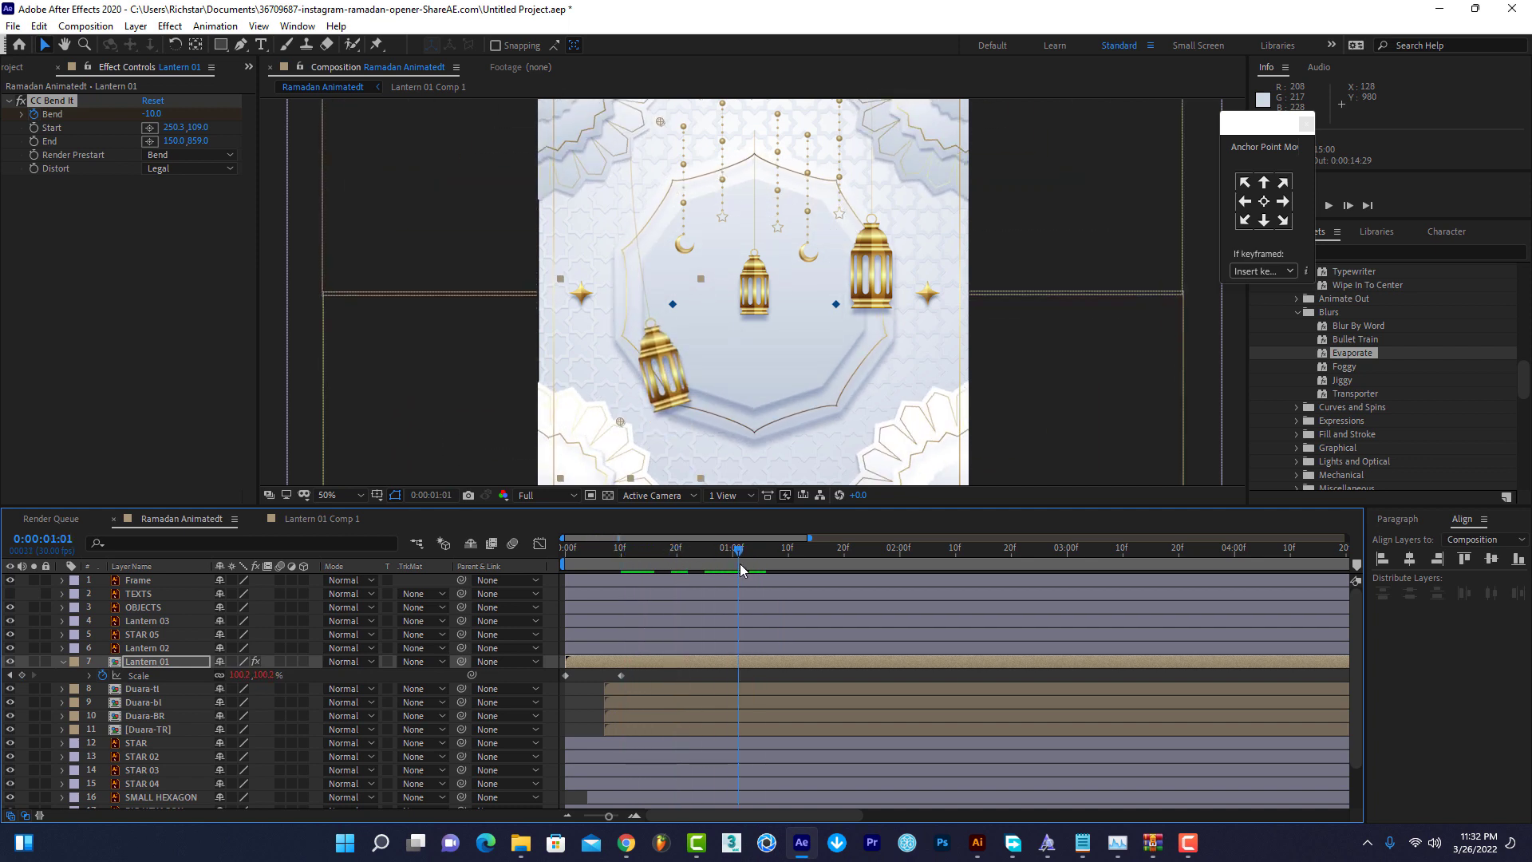
pyautogui.click(161, 115)
pyautogui.write('10')
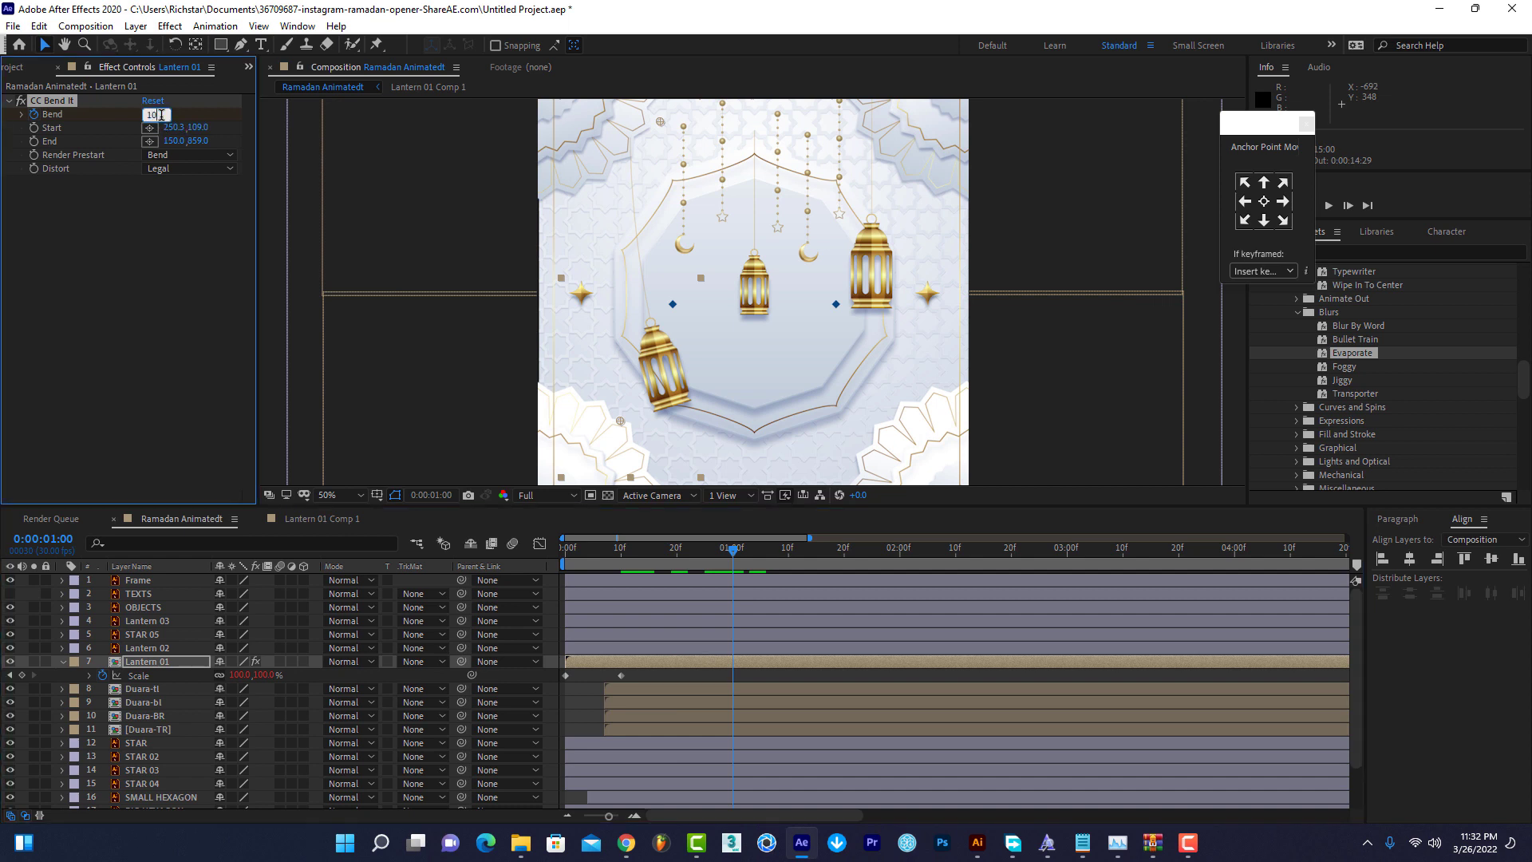
pyautogui.press('Return')
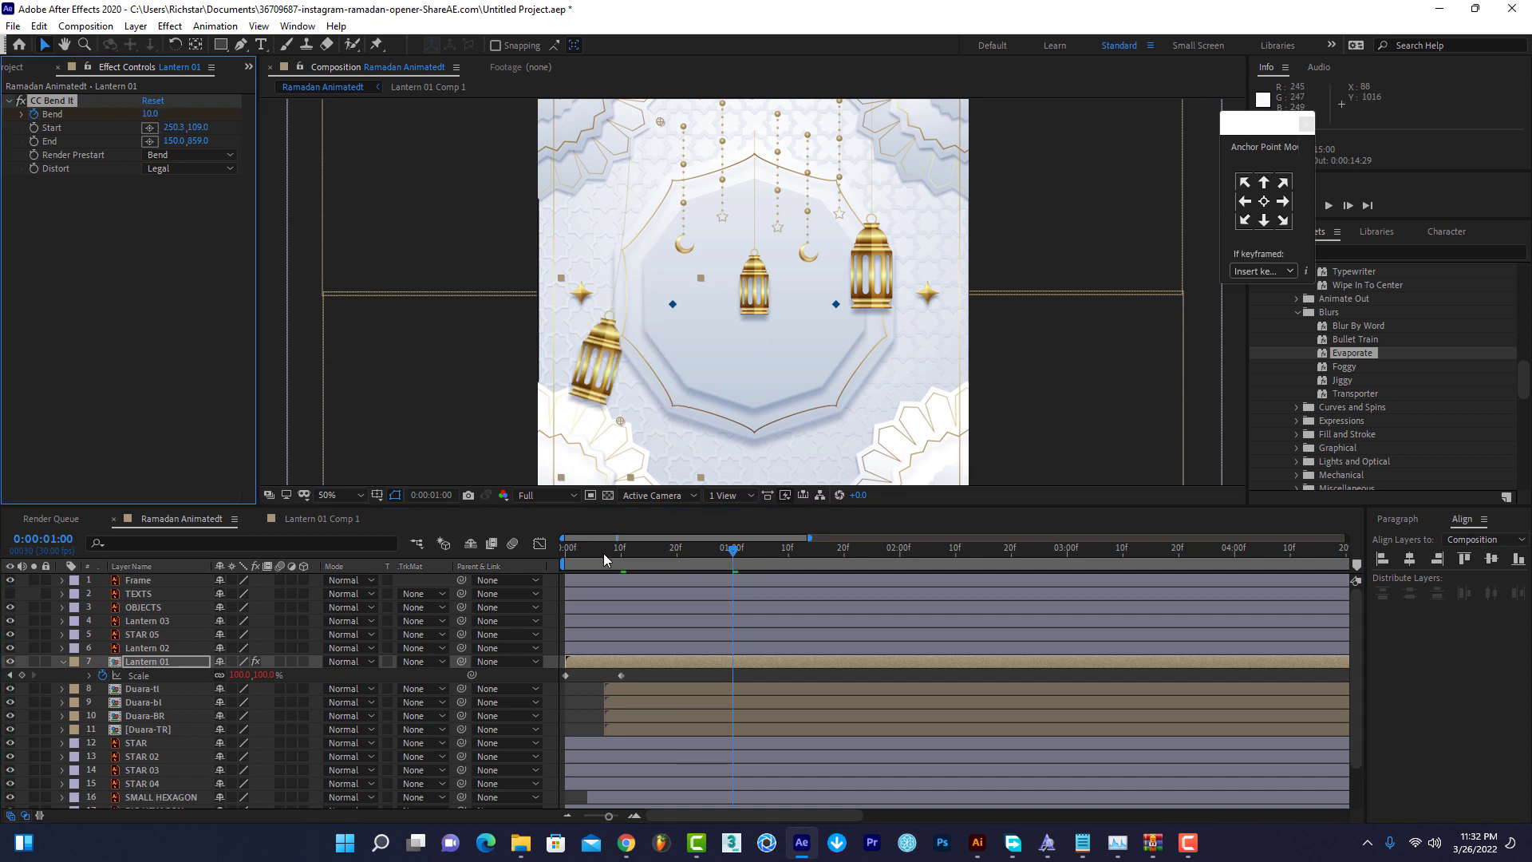
# Preview the swing, apply Easy Ease to both Bend keyframes, and check the eased motion.
pyautogui.moveTo(620, 557); pyautogui.dragTo(552, 554)
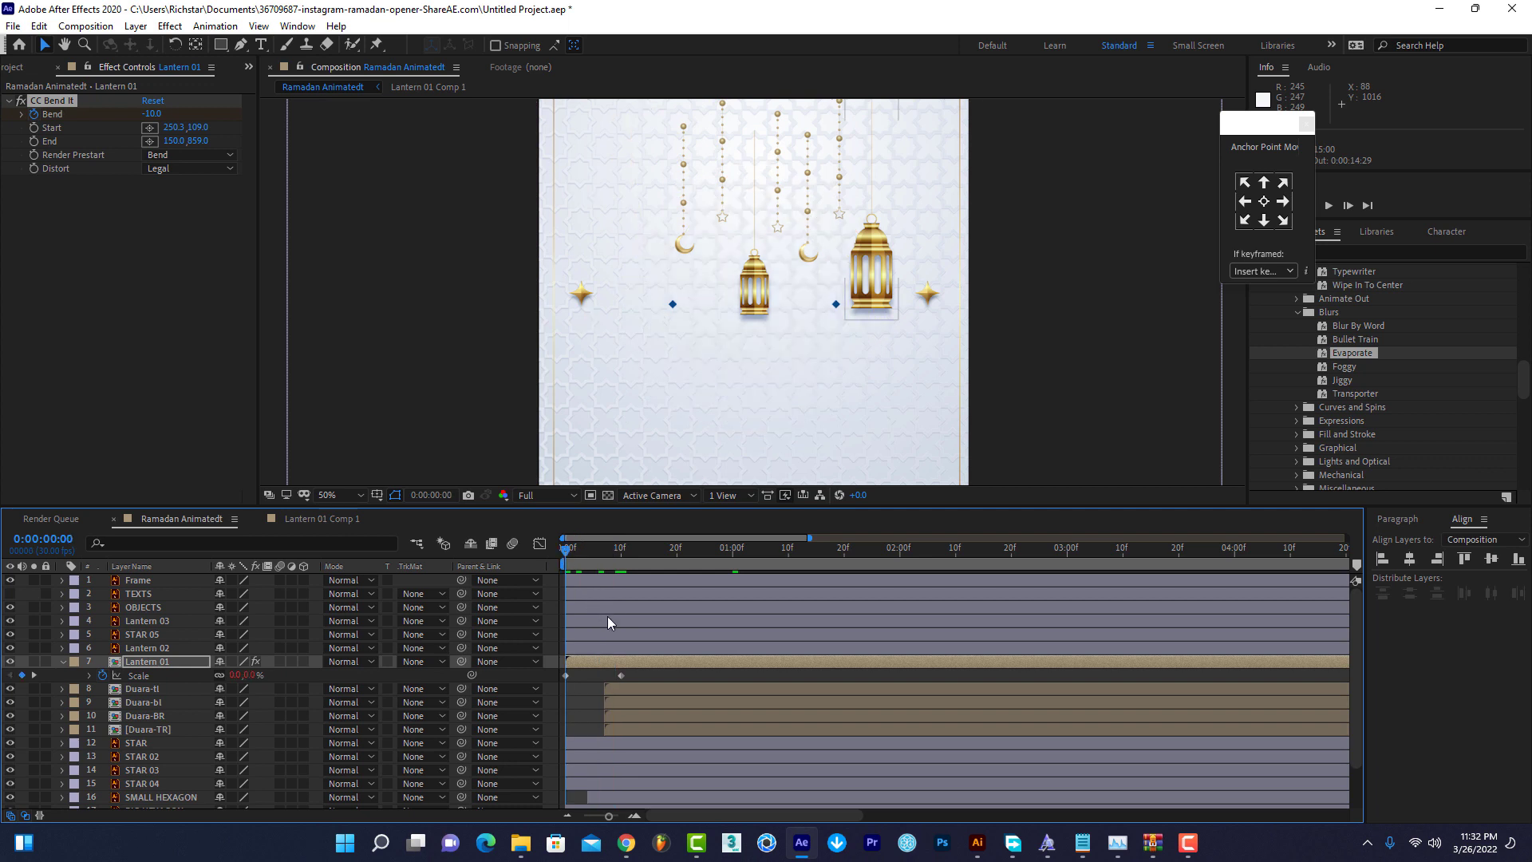
pyautogui.press('space')
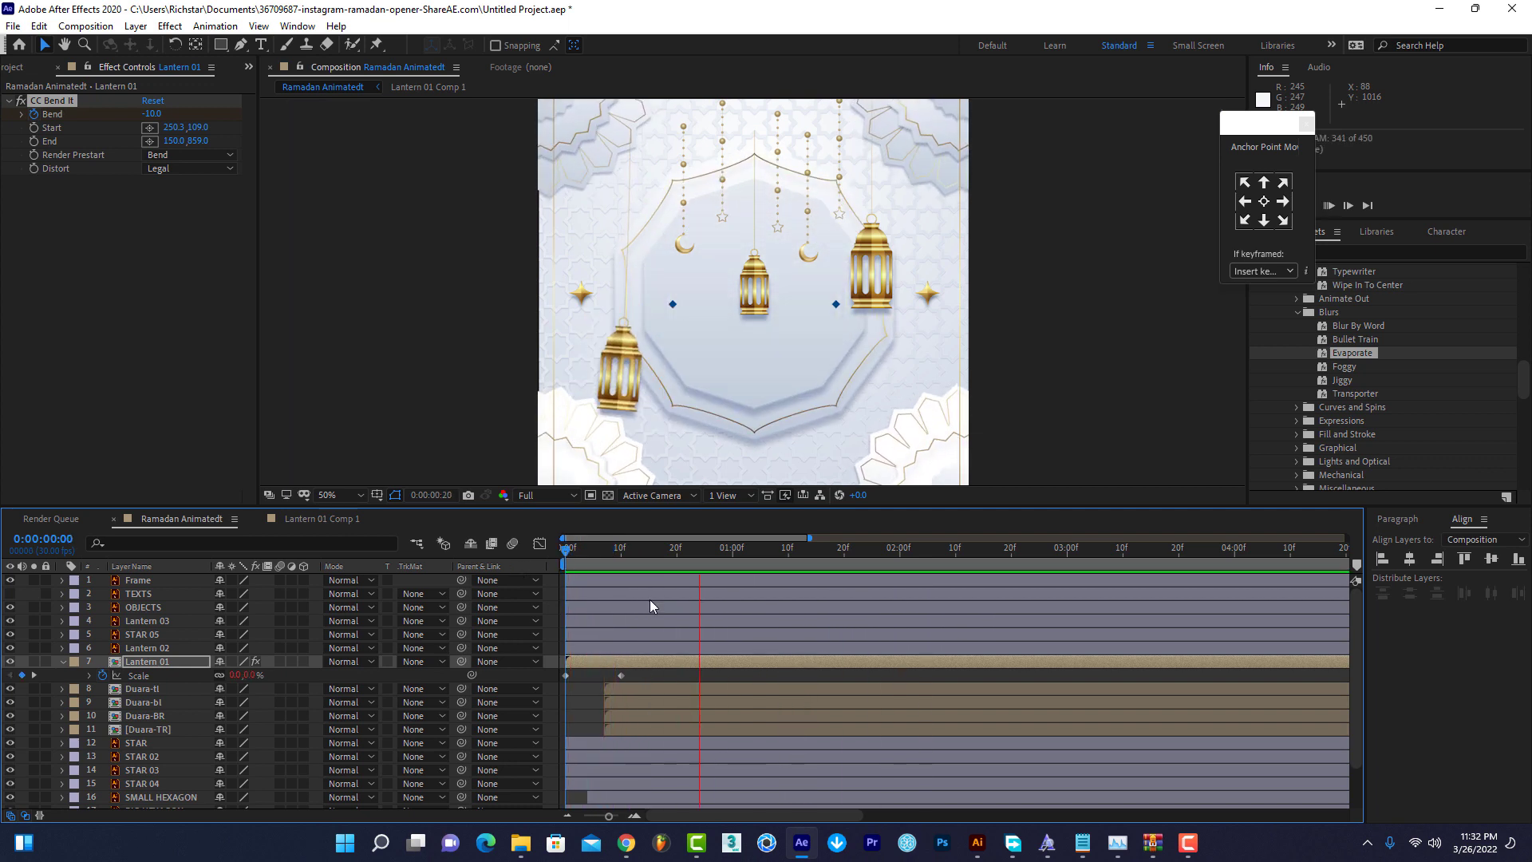
pyautogui.press('space')
pyautogui.moveTo(654, 553); pyautogui.dragTo(625, 557)
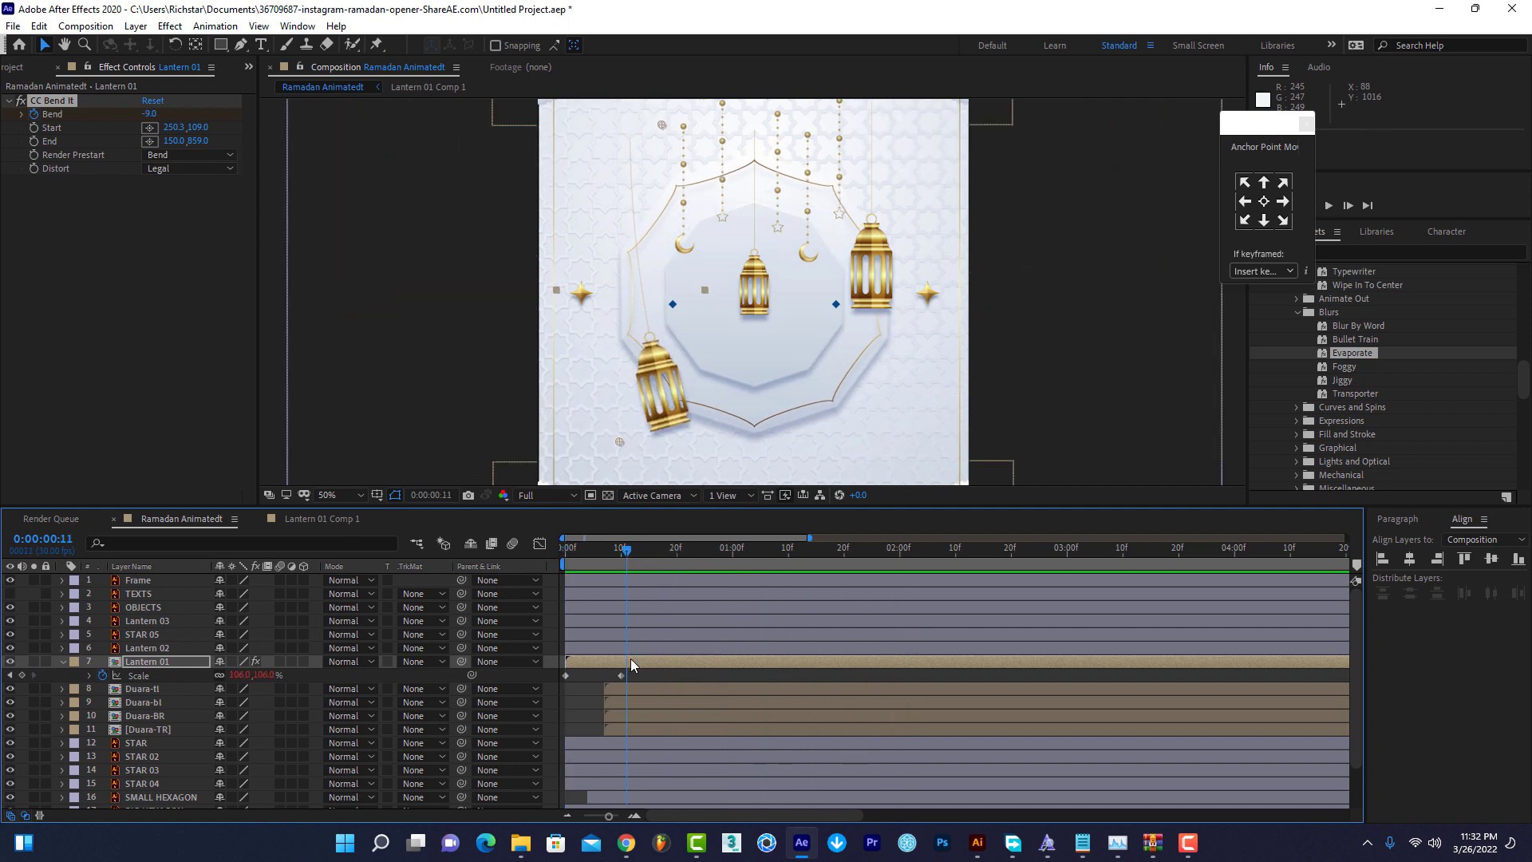
pyautogui.press('u')
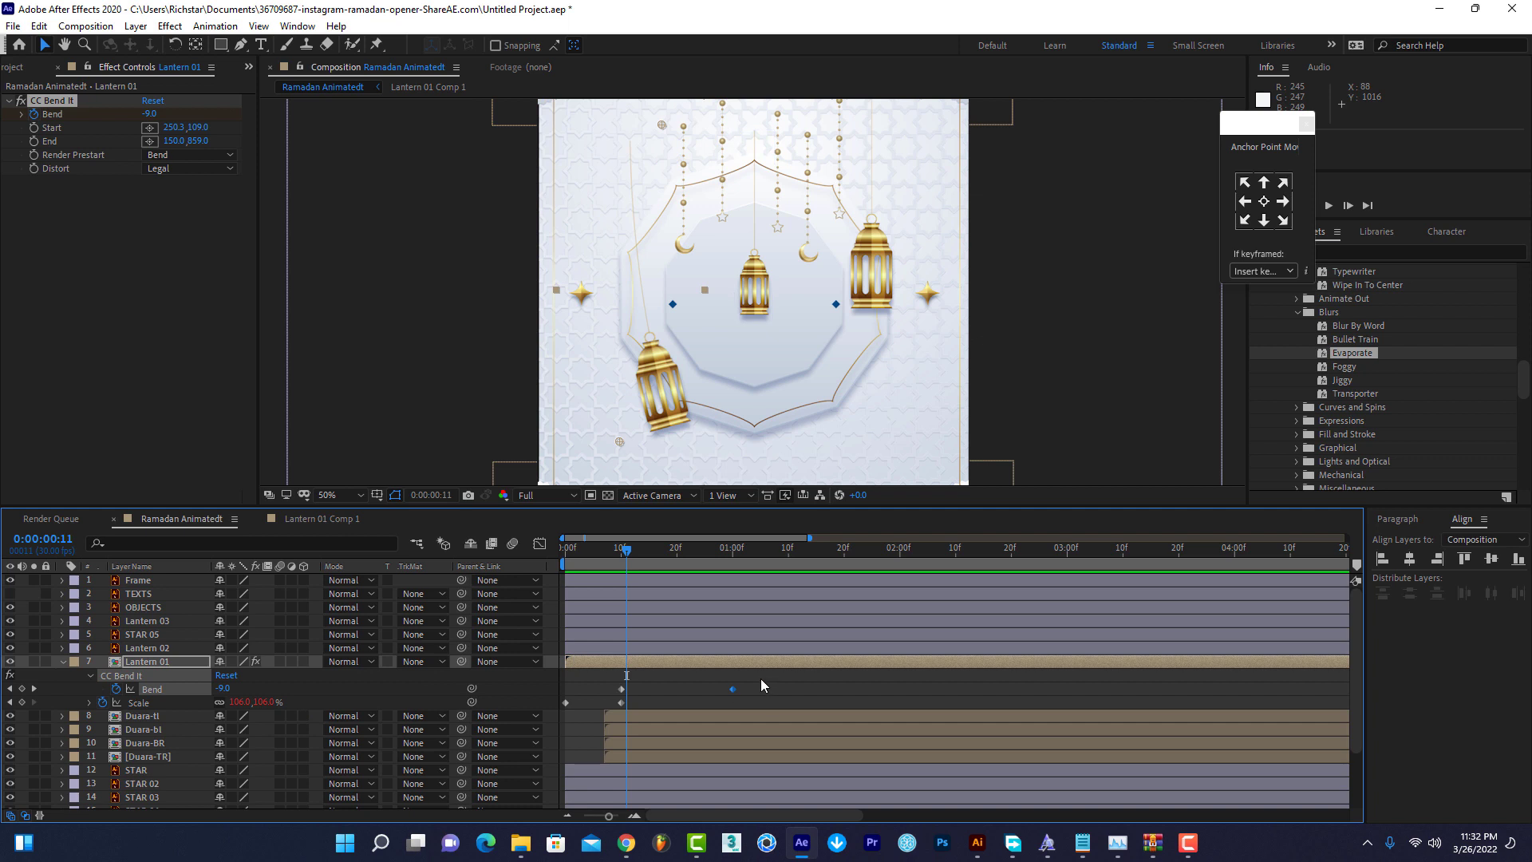
pyautogui.moveTo(760, 678); pyautogui.dragTo(599, 692)
pyautogui.rightClick(623, 697)
pyautogui.moveTo(718, 773)
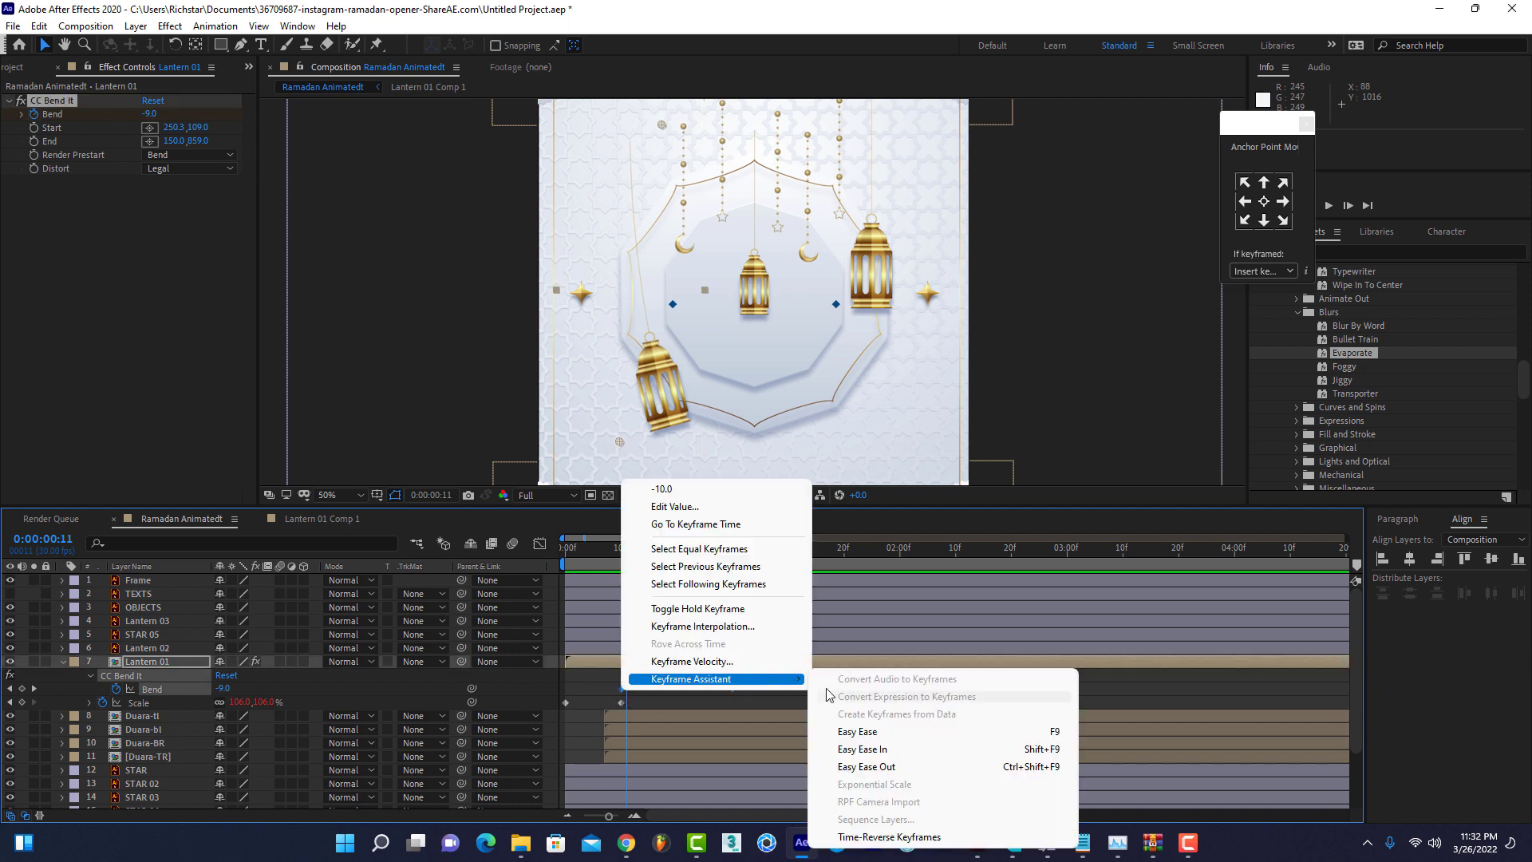
pyautogui.click(873, 821)
pyautogui.press('space')
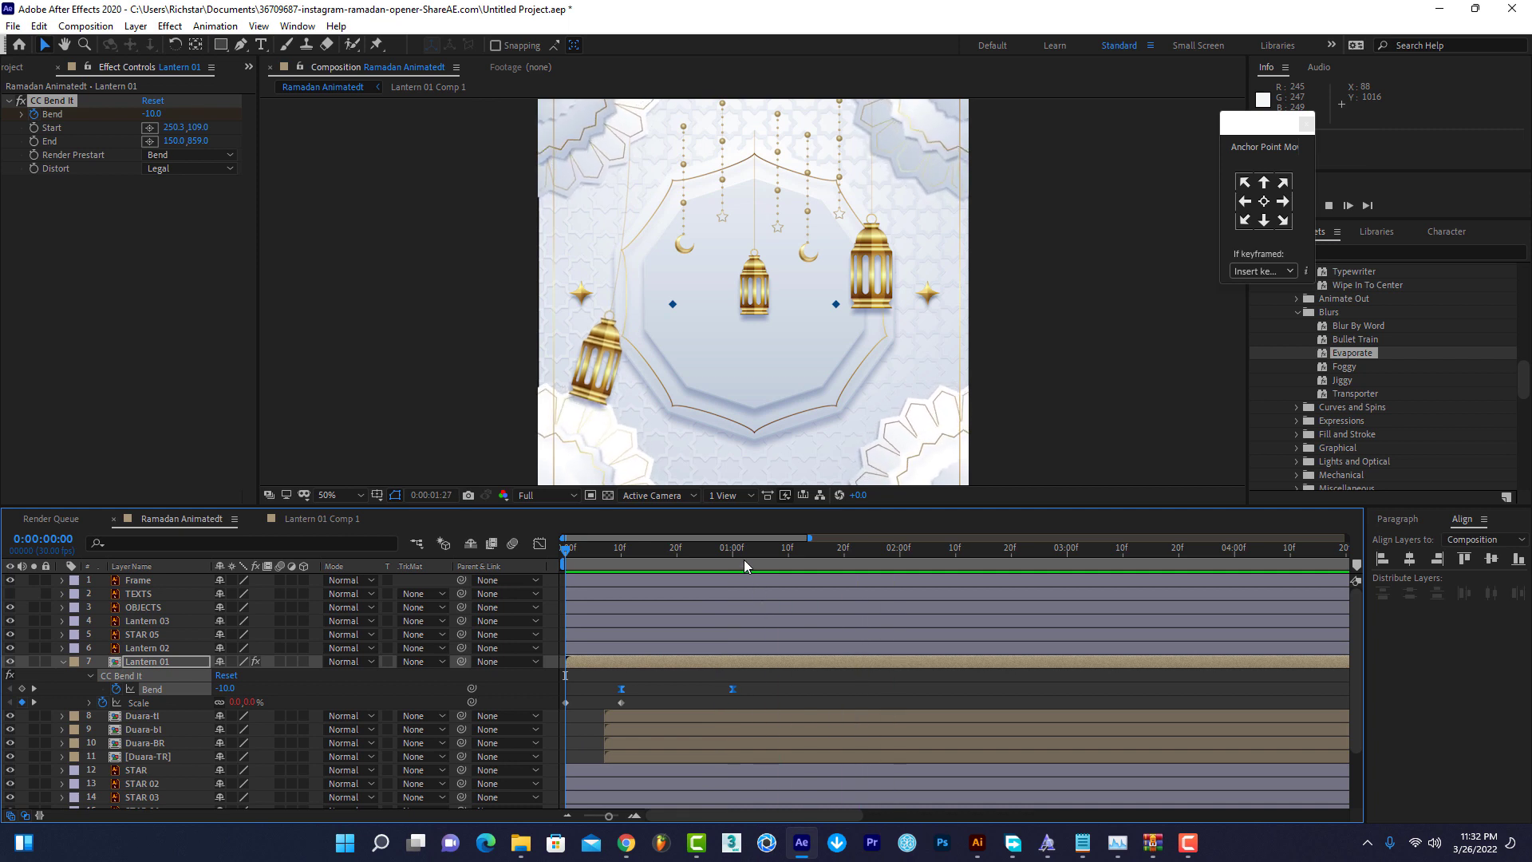
pyautogui.click(621, 550)
pyautogui.moveTo(626, 573)
pyautogui.mouseDown()
pyautogui.moveTo(733, 571)
pyautogui.moveTo(702, 588)
pyautogui.mouseUp()
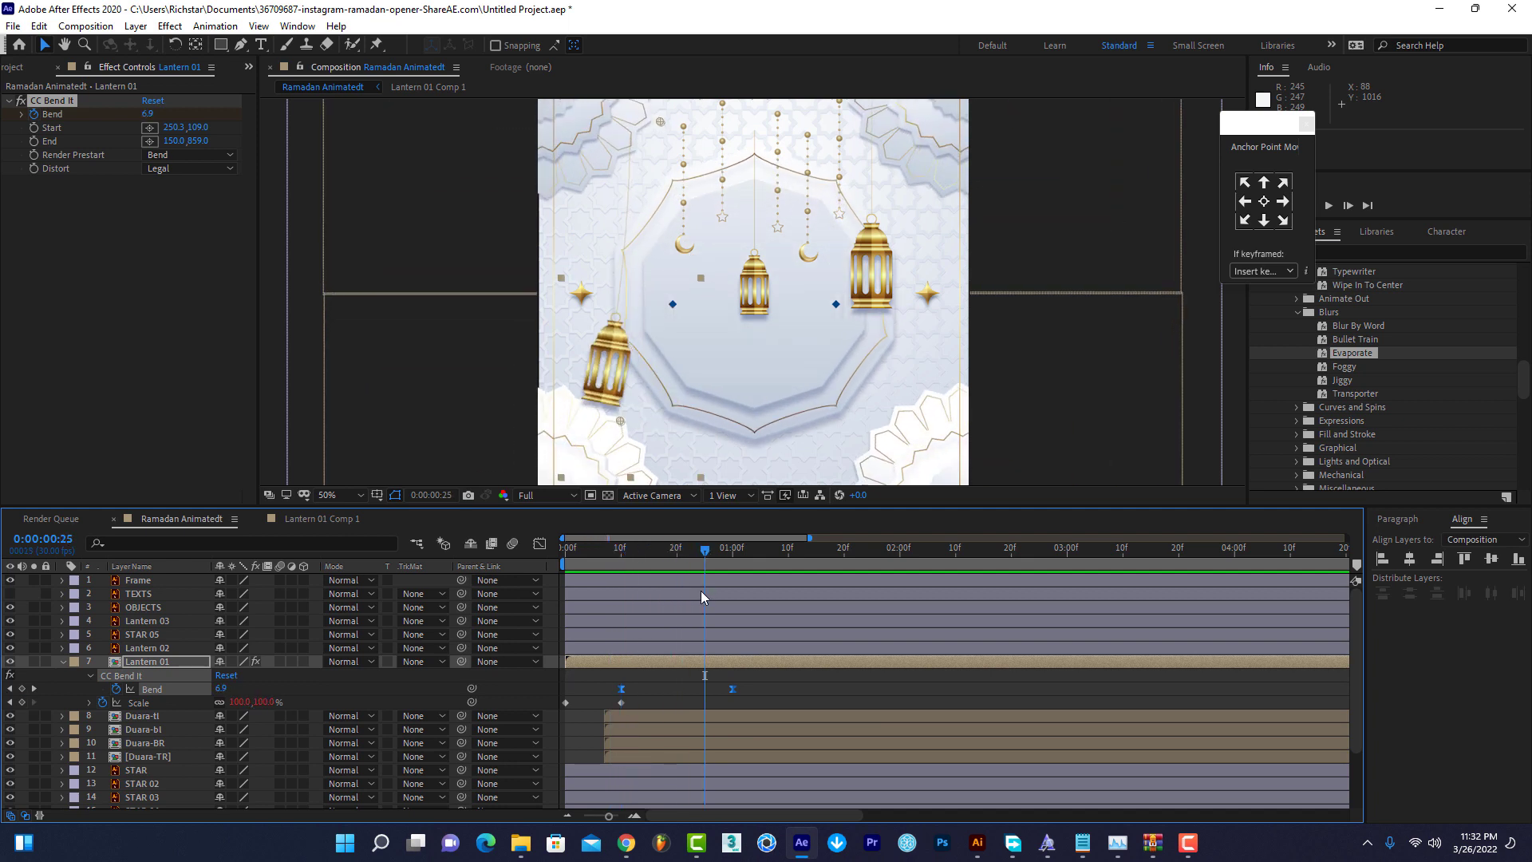
pyautogui.click(622, 552)
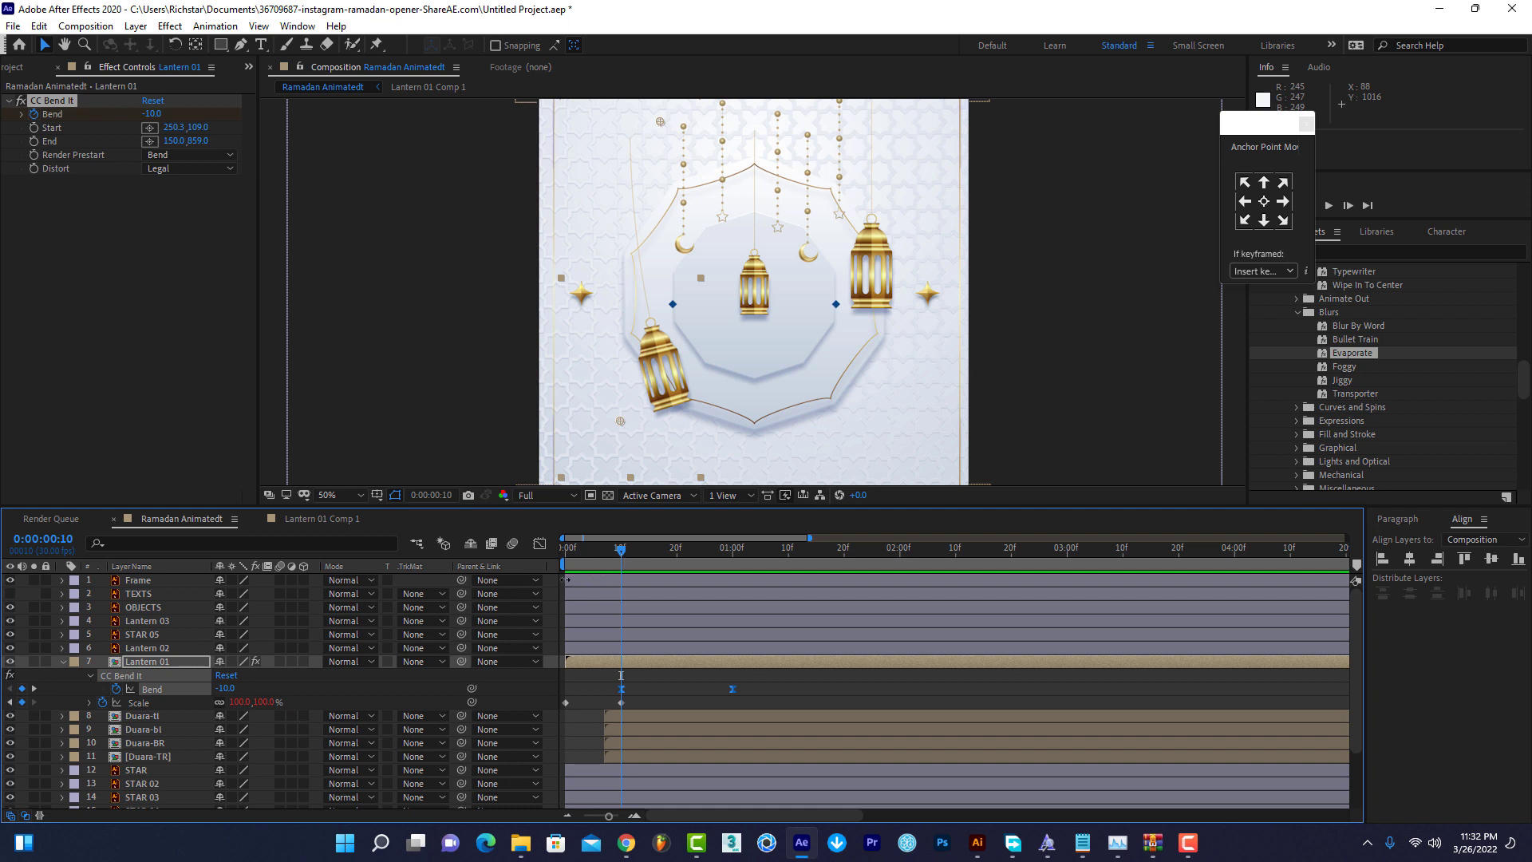
# Give Lantern 01's CC Bend It Bend property the expression loopOut('pingpong').
pyautogui.keyDown('alt'); pyautogui.click(116, 690); pyautogui.keyUp('alt')
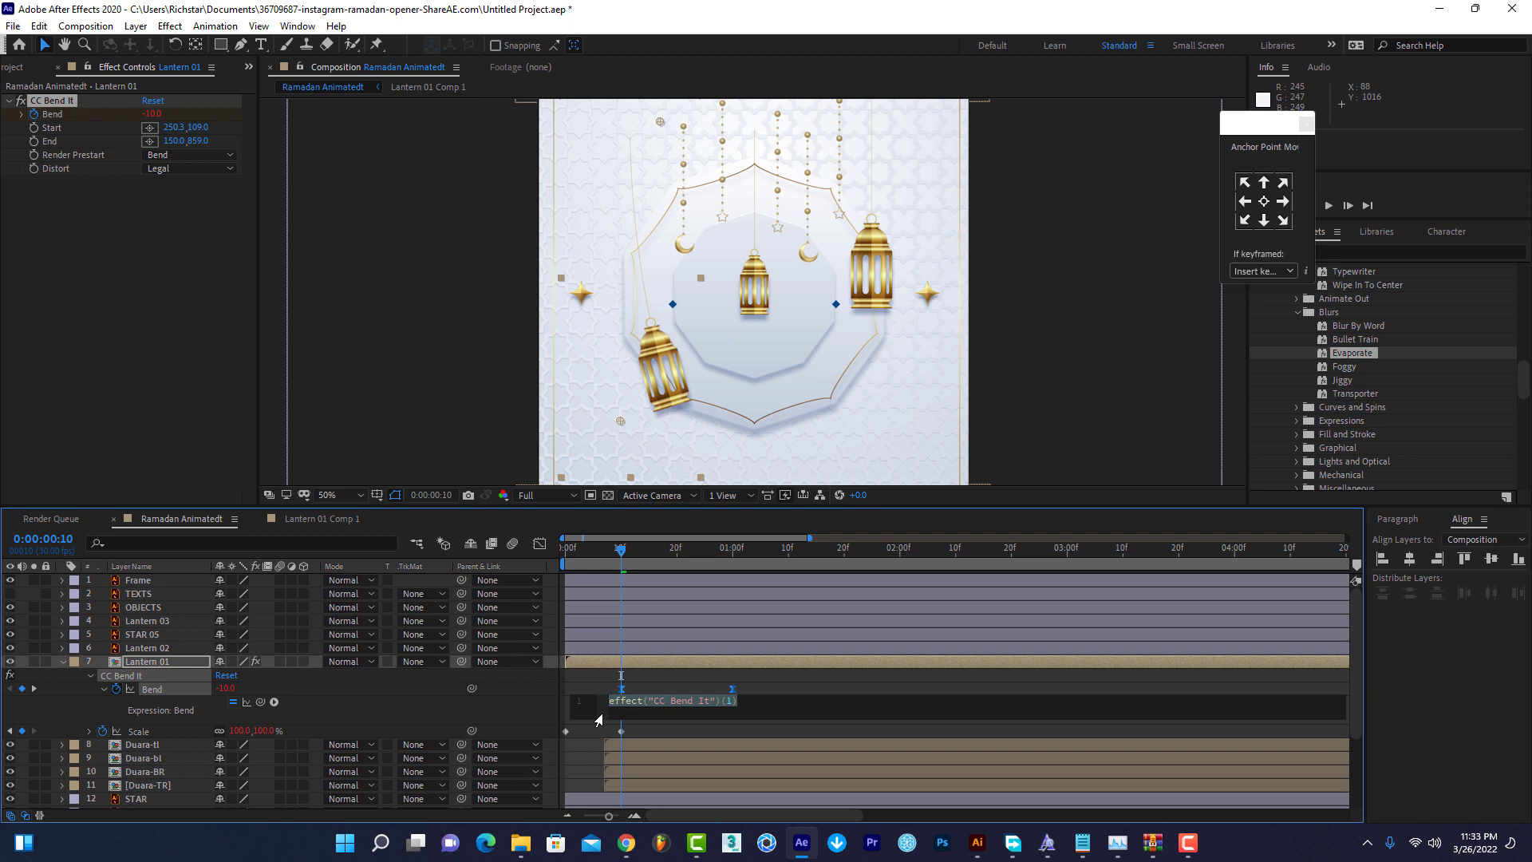
pyautogui.write('loo')
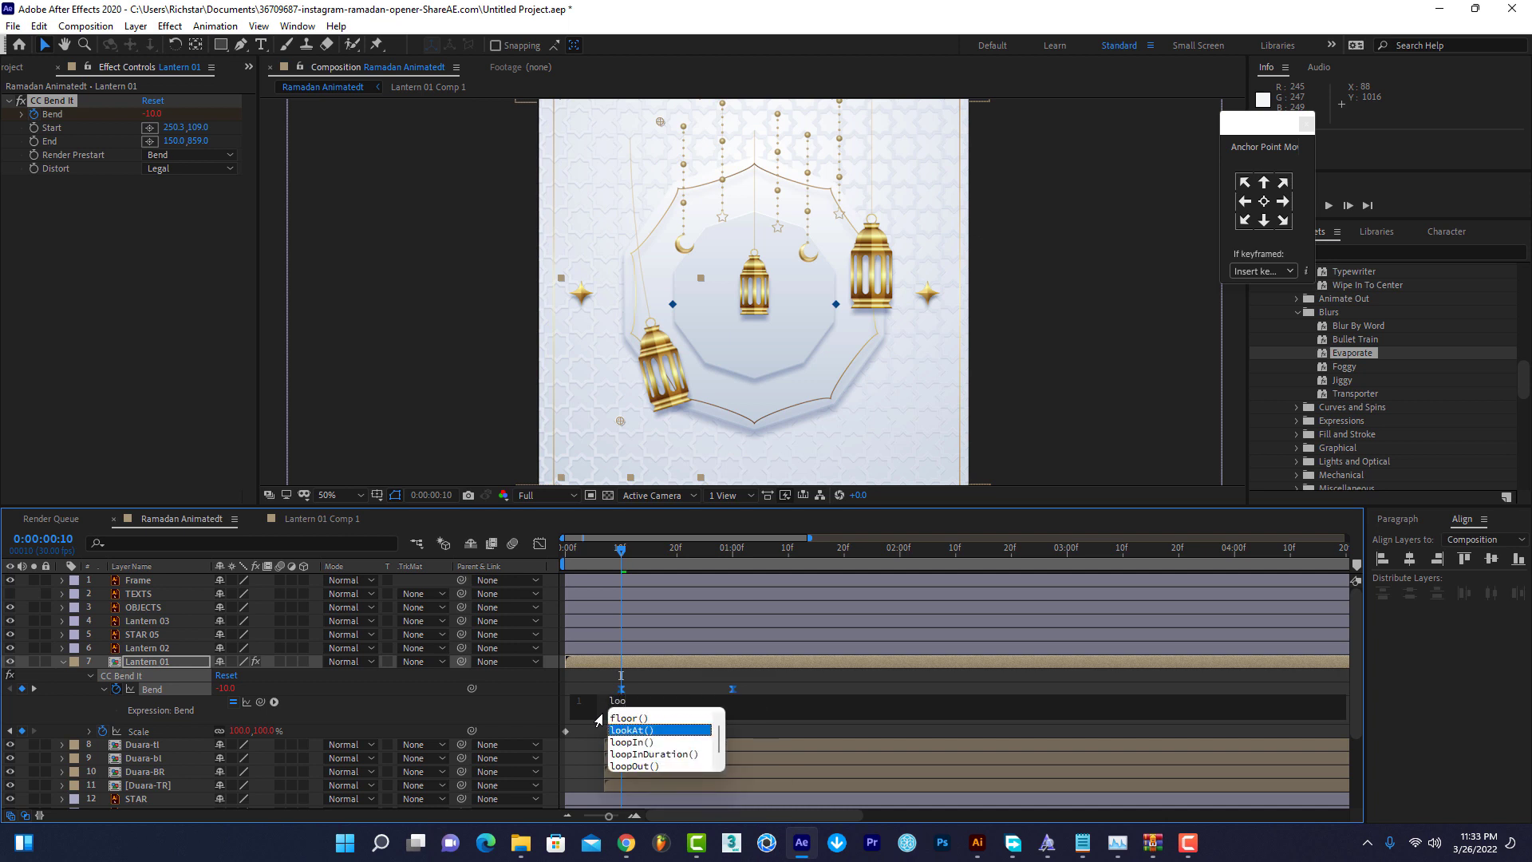
pyautogui.write('p')
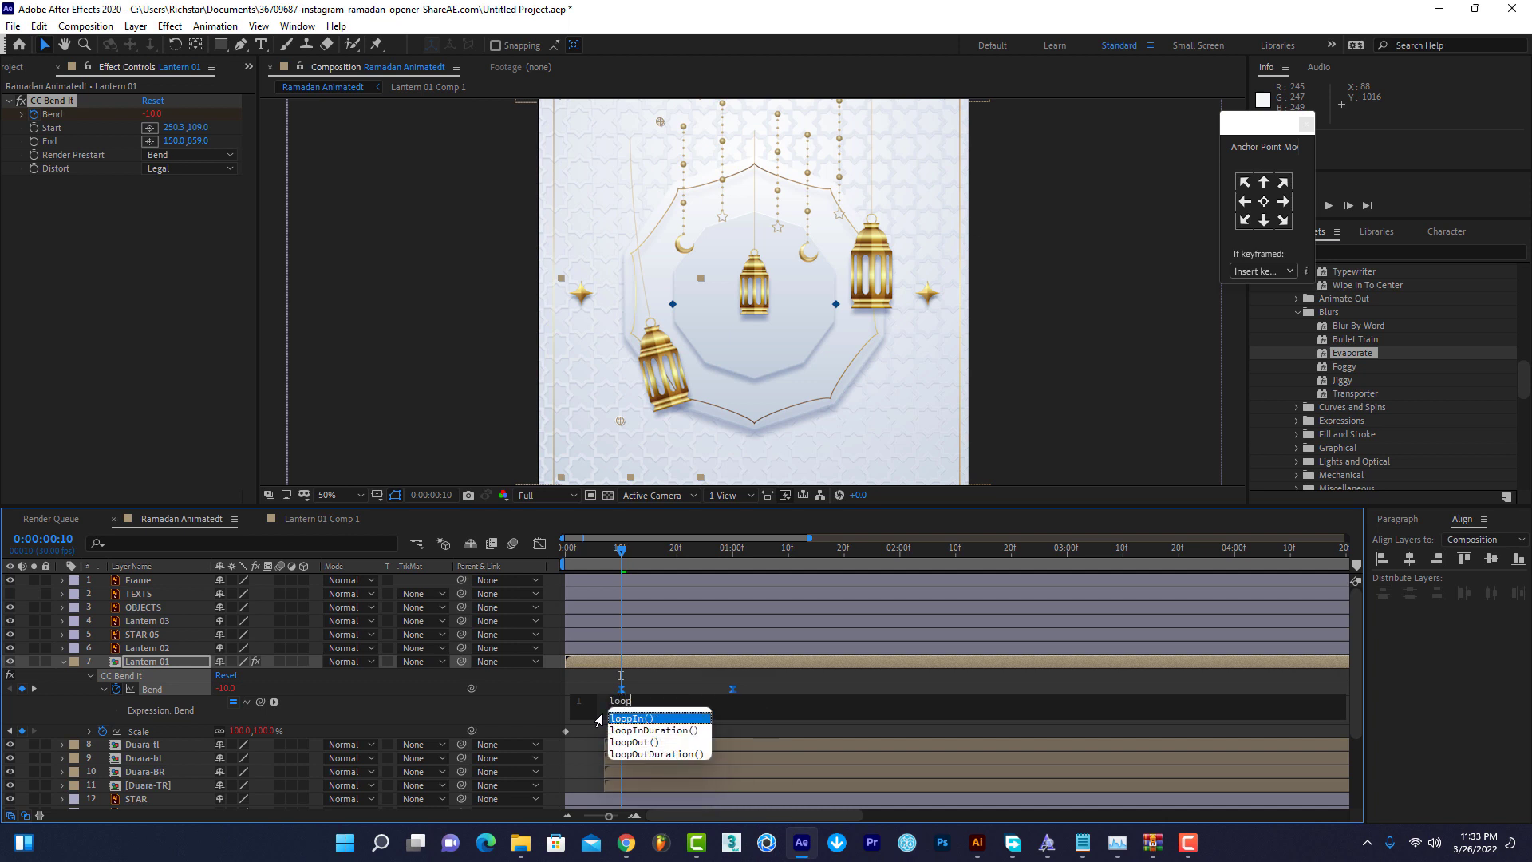
pyautogui.click(646, 742)
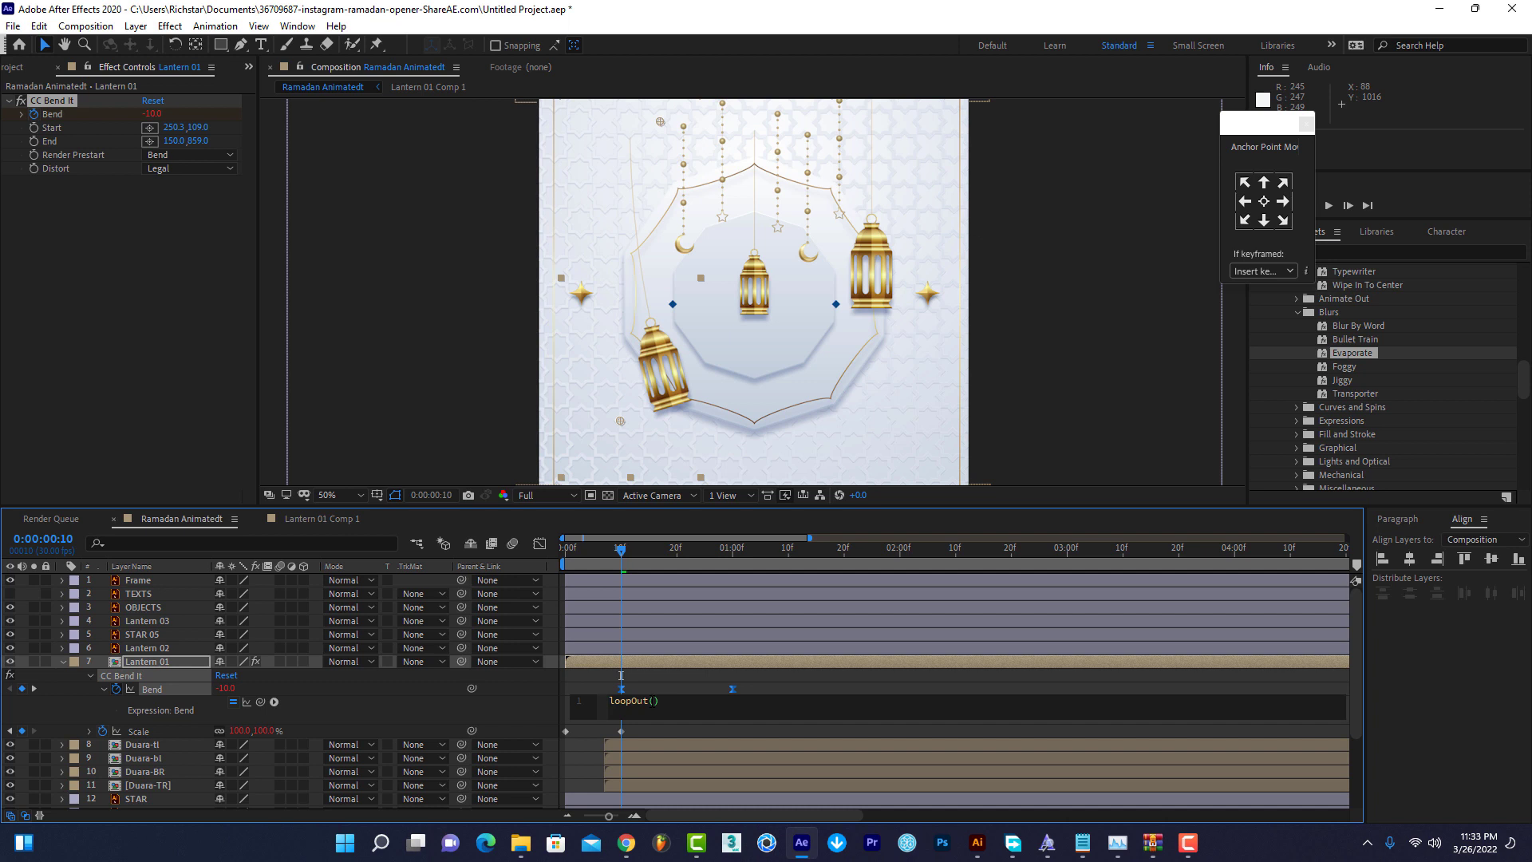
pyautogui.write('p')
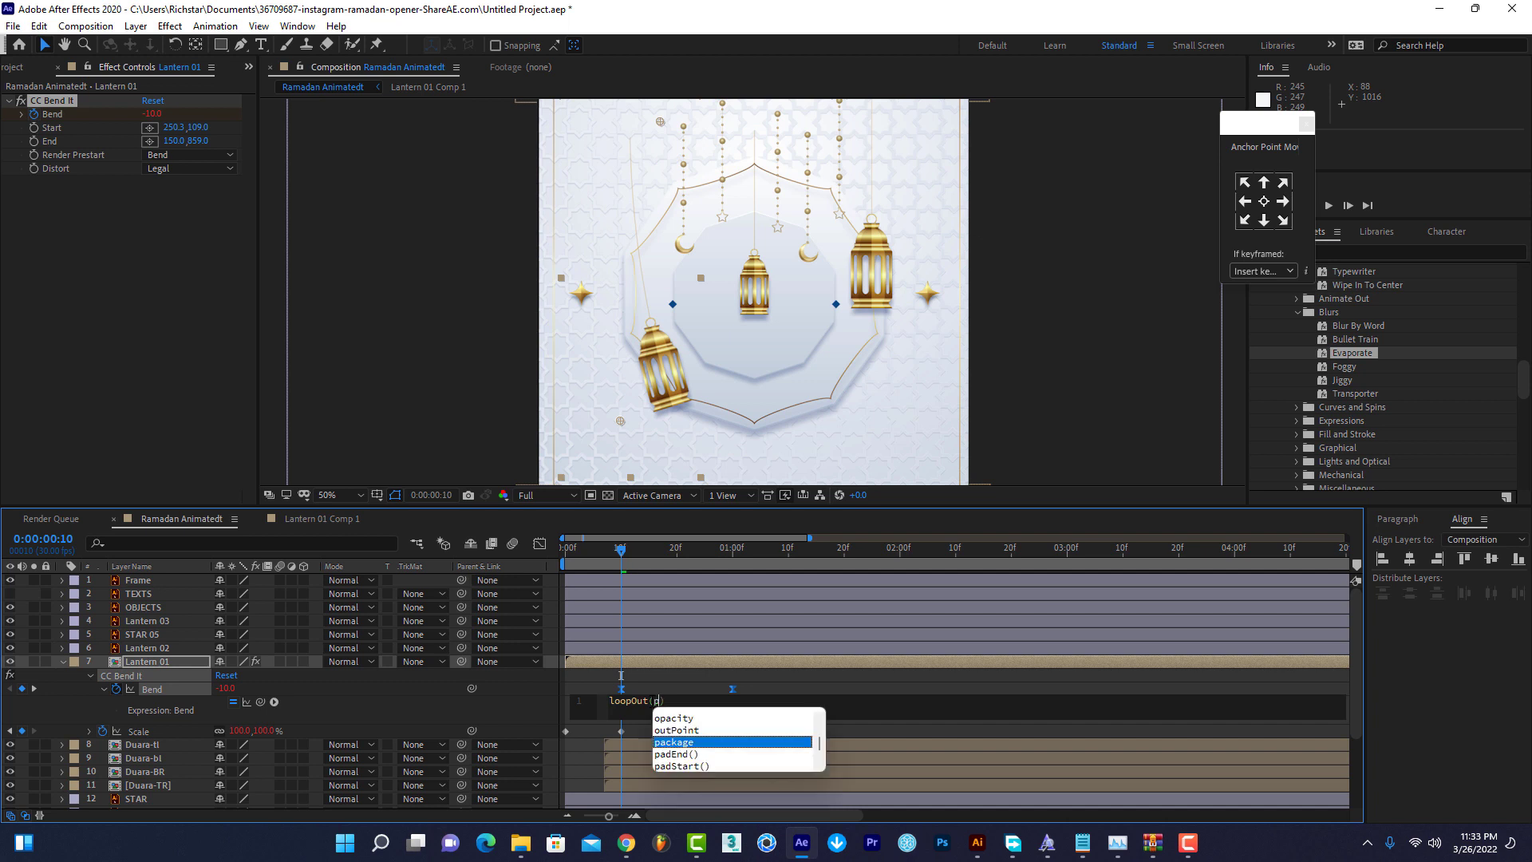
pyautogui.write('in')
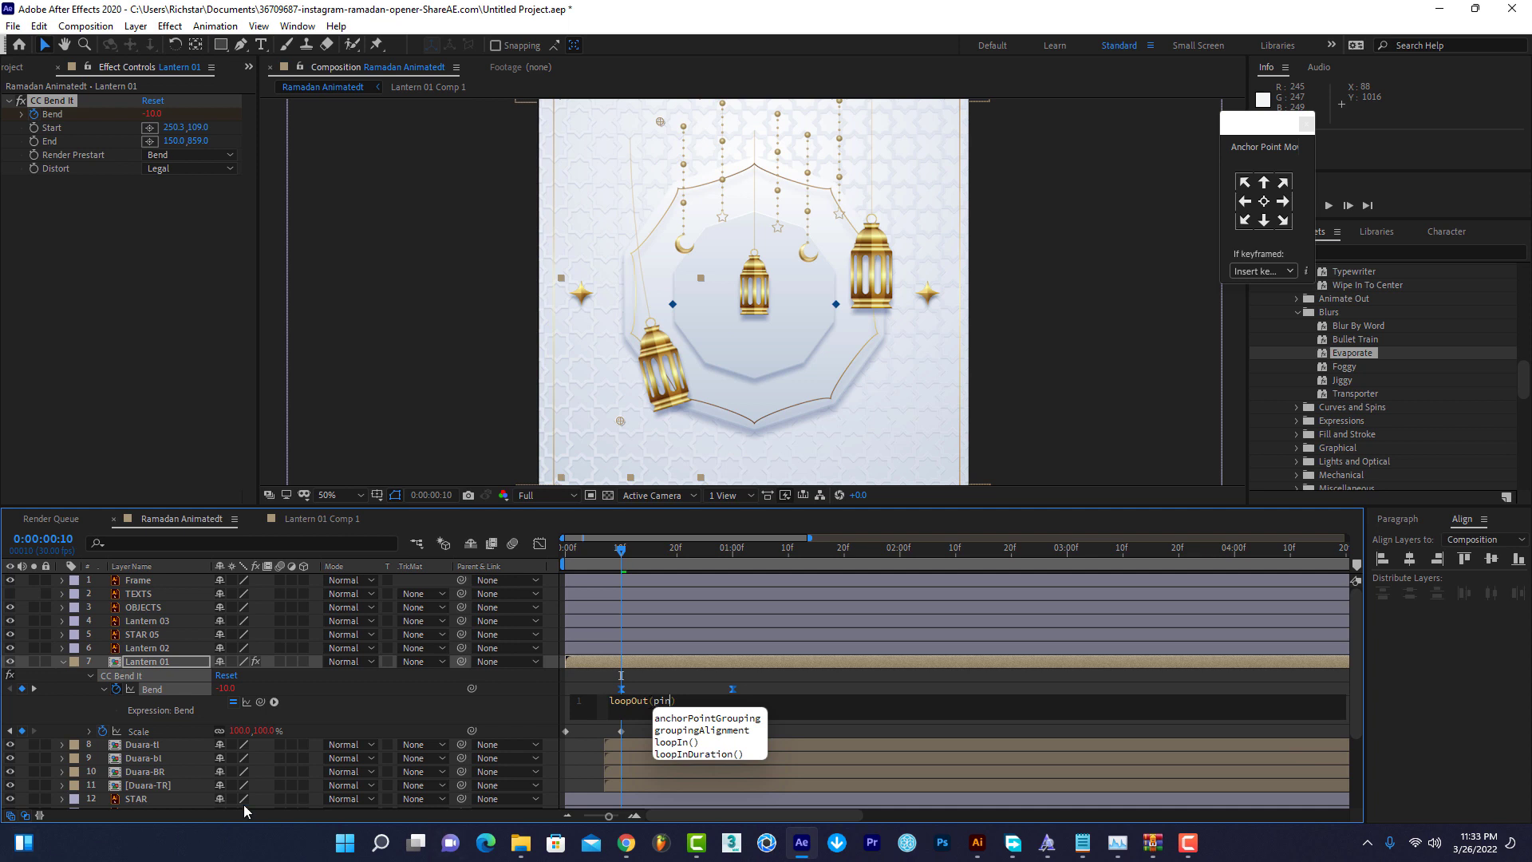
pyautogui.write('g')
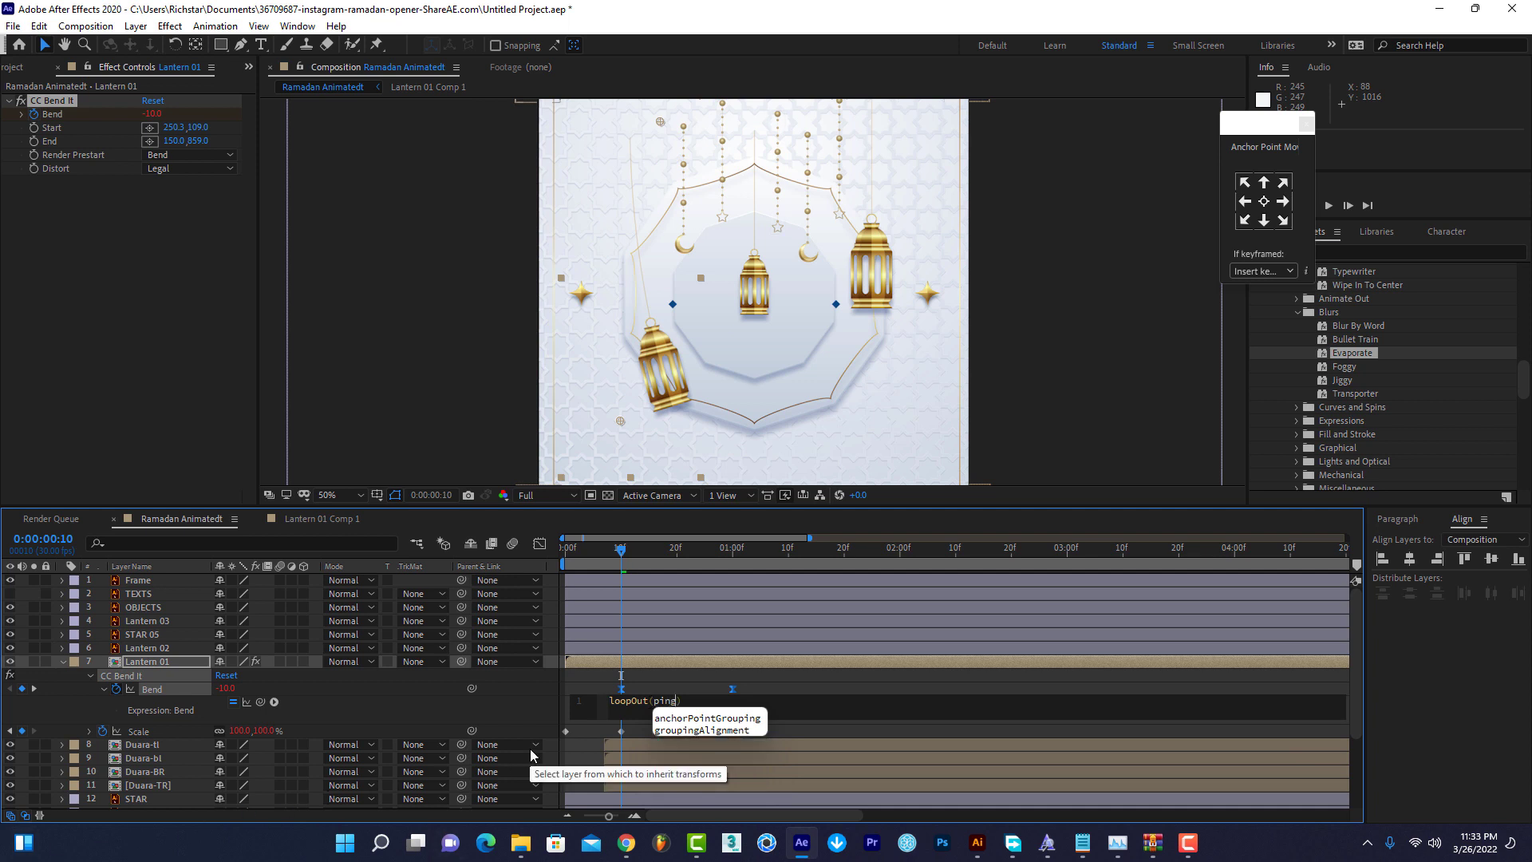
pyautogui.press('BackSpace')
pyautogui.press('BackSpace')
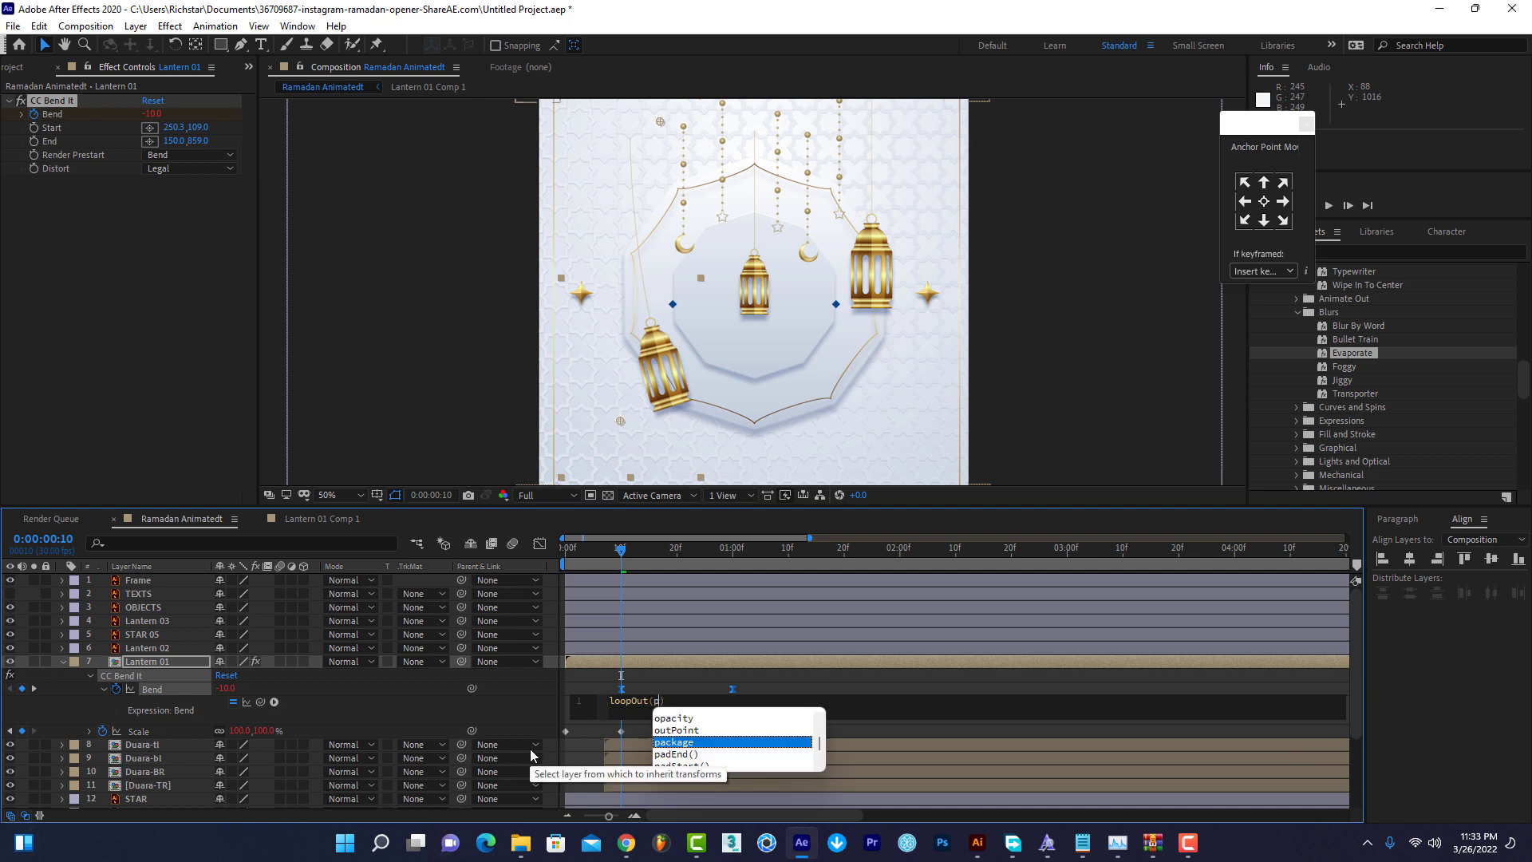
pyautogui.press('BackSpace')
pyautogui.press('BackSpace')
pyautogui.write("'")
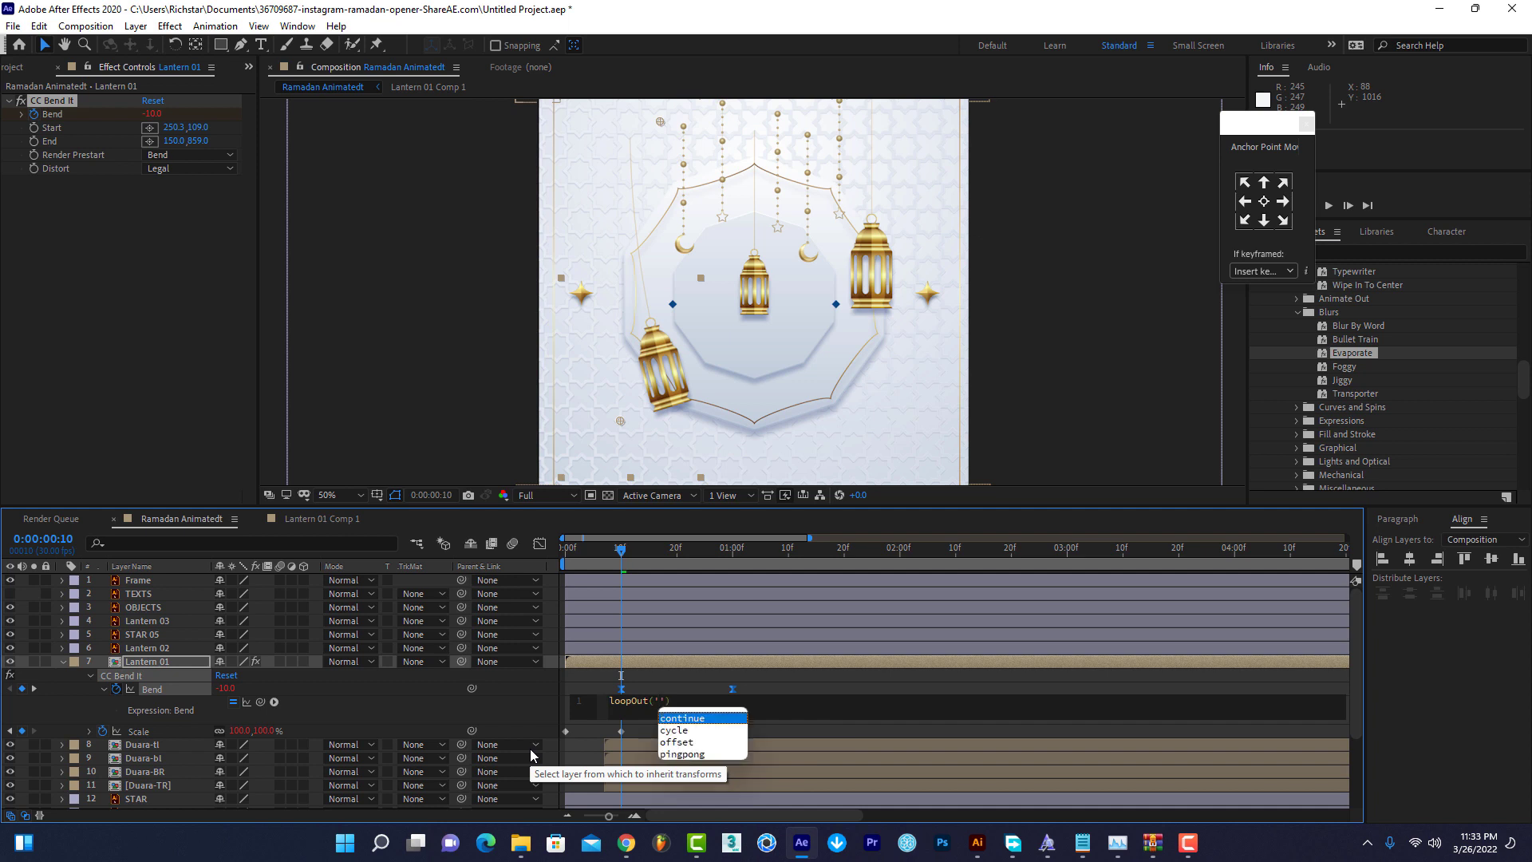
pyautogui.click(690, 754)
pyautogui.click(701, 725)
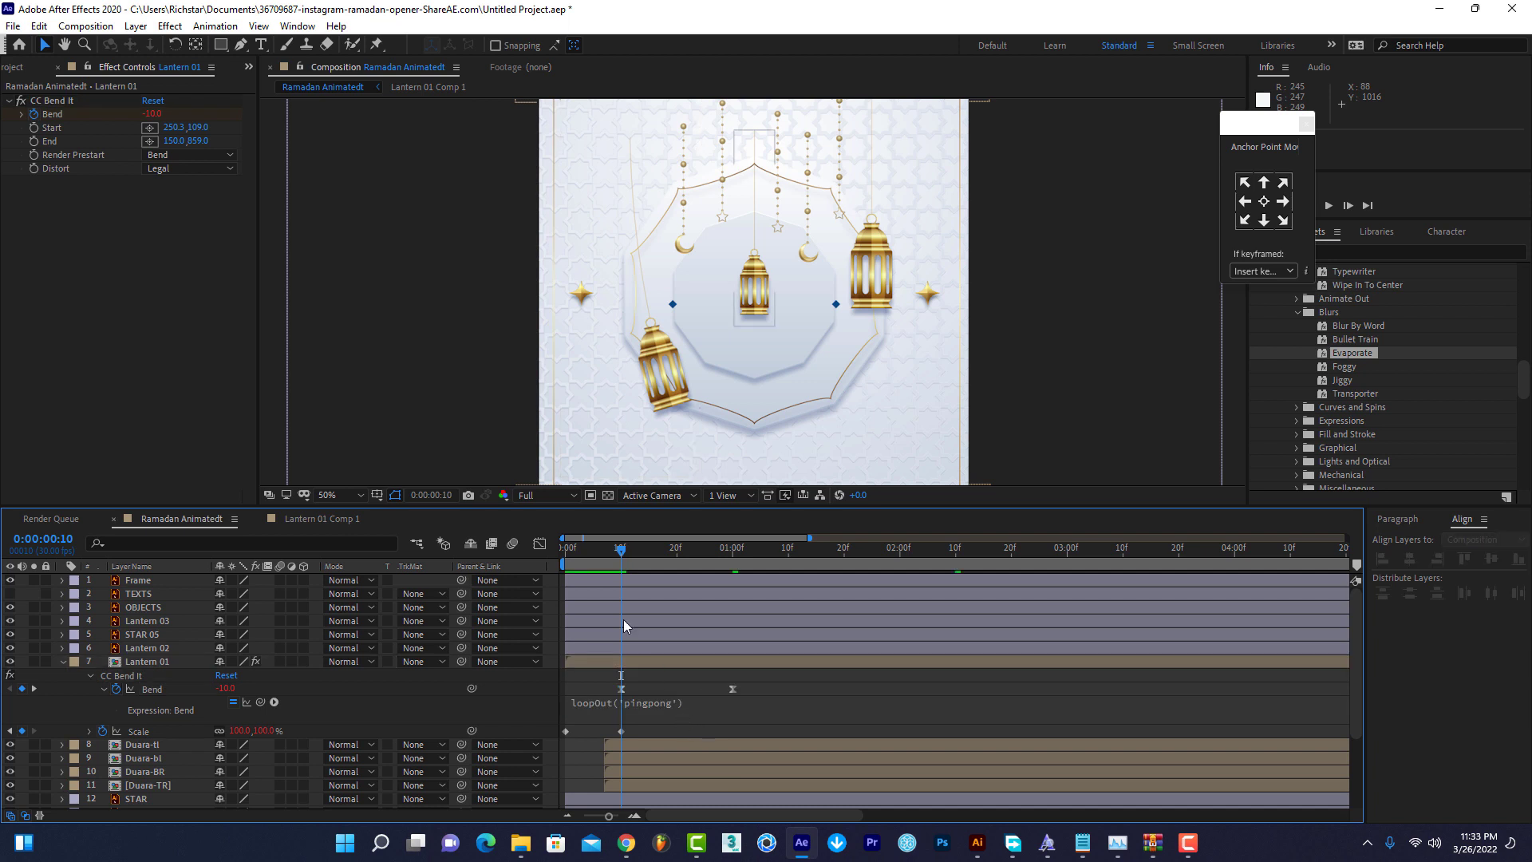
# Move the second Bend keyframe to 0:00:01:20 and preview the longer swing.
pyautogui.press('space')
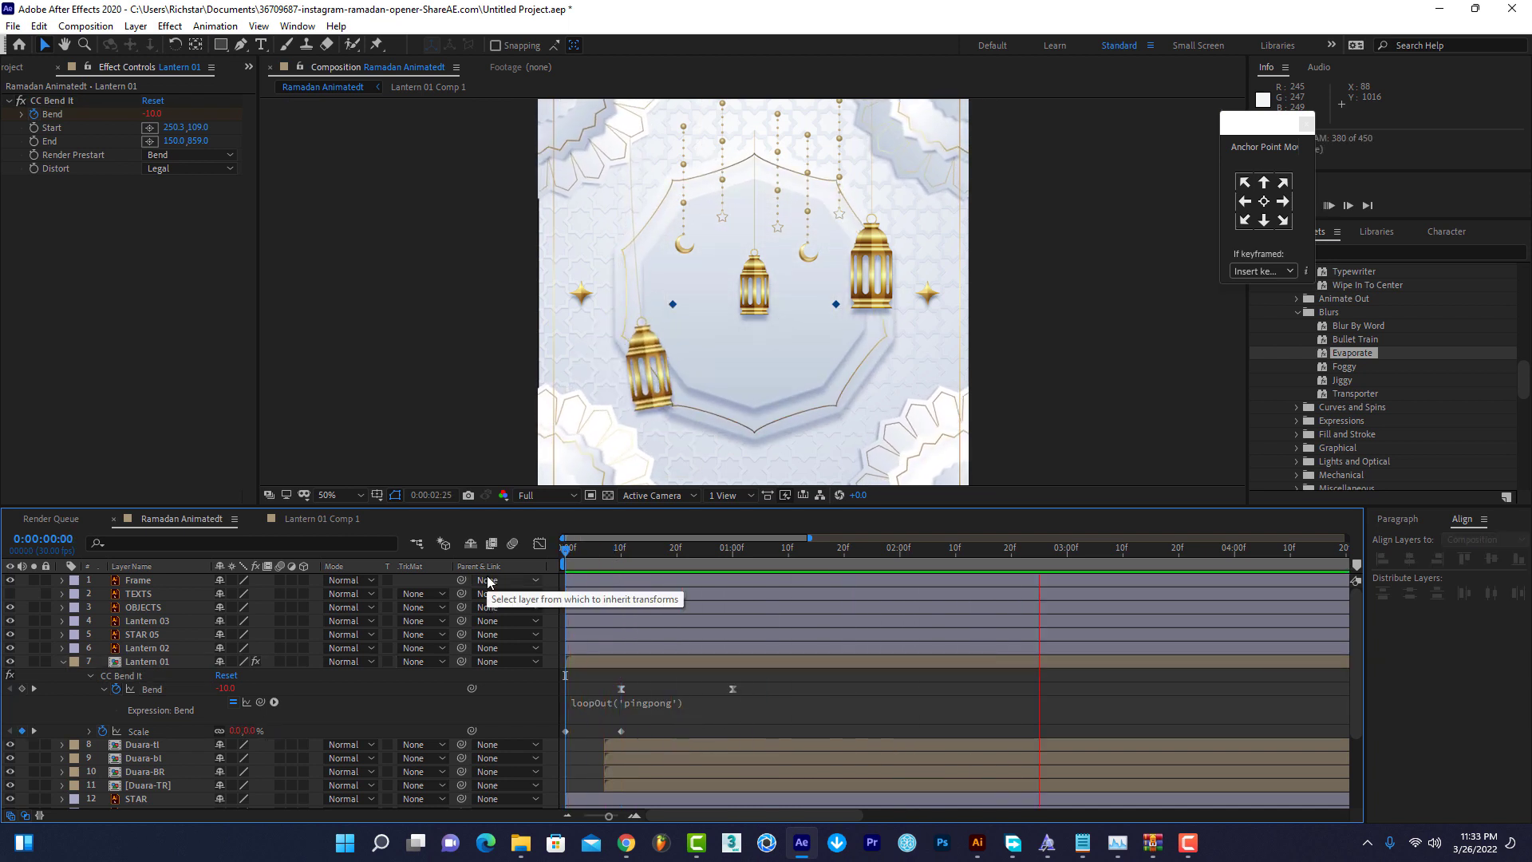
pyautogui.click(844, 552)
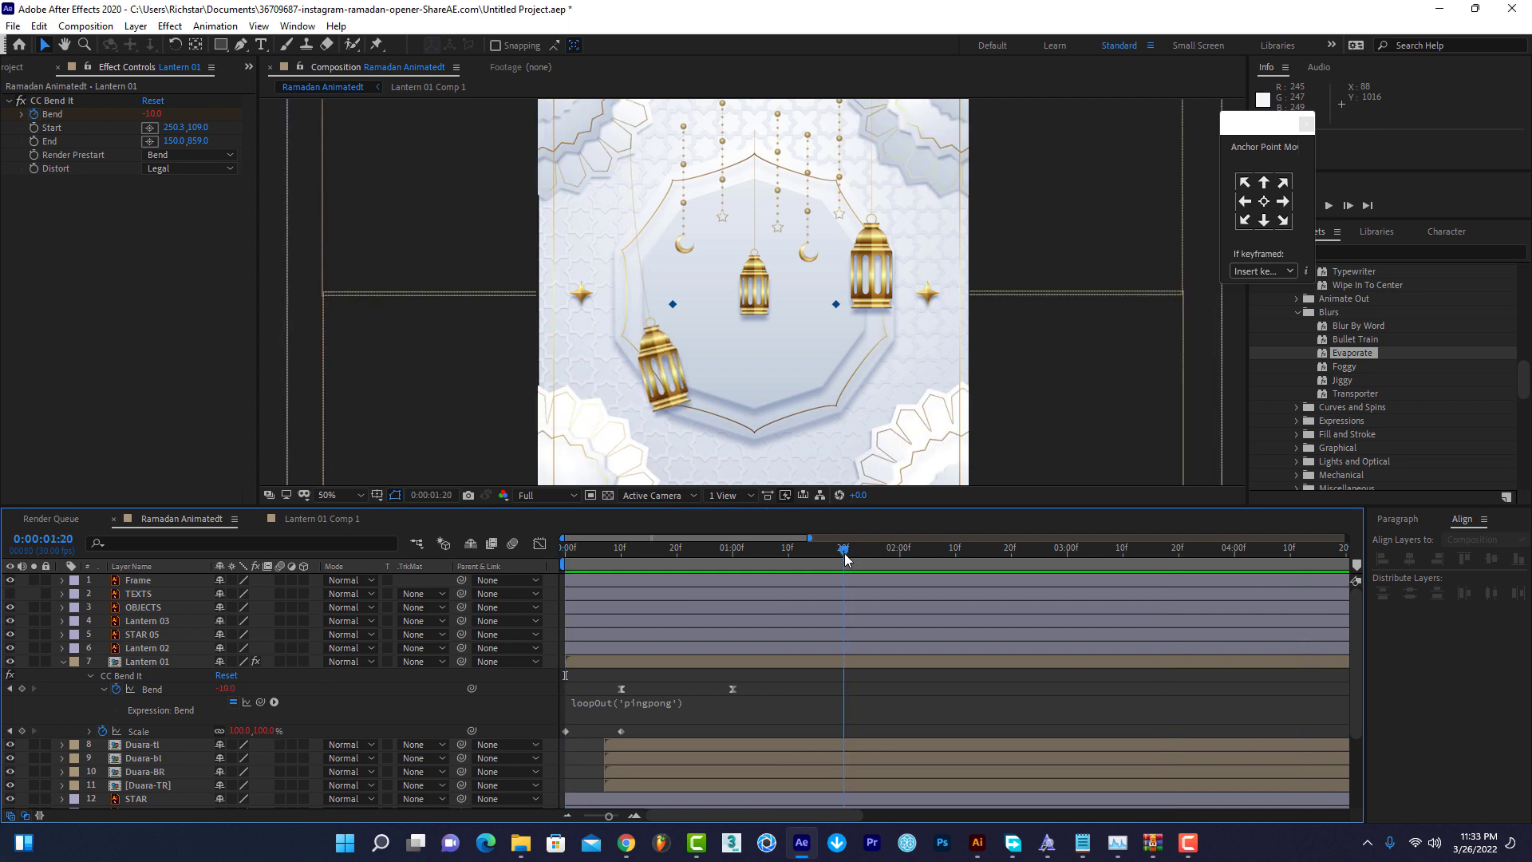
pyautogui.moveTo(734, 687); pyautogui.dragTo(848, 691)
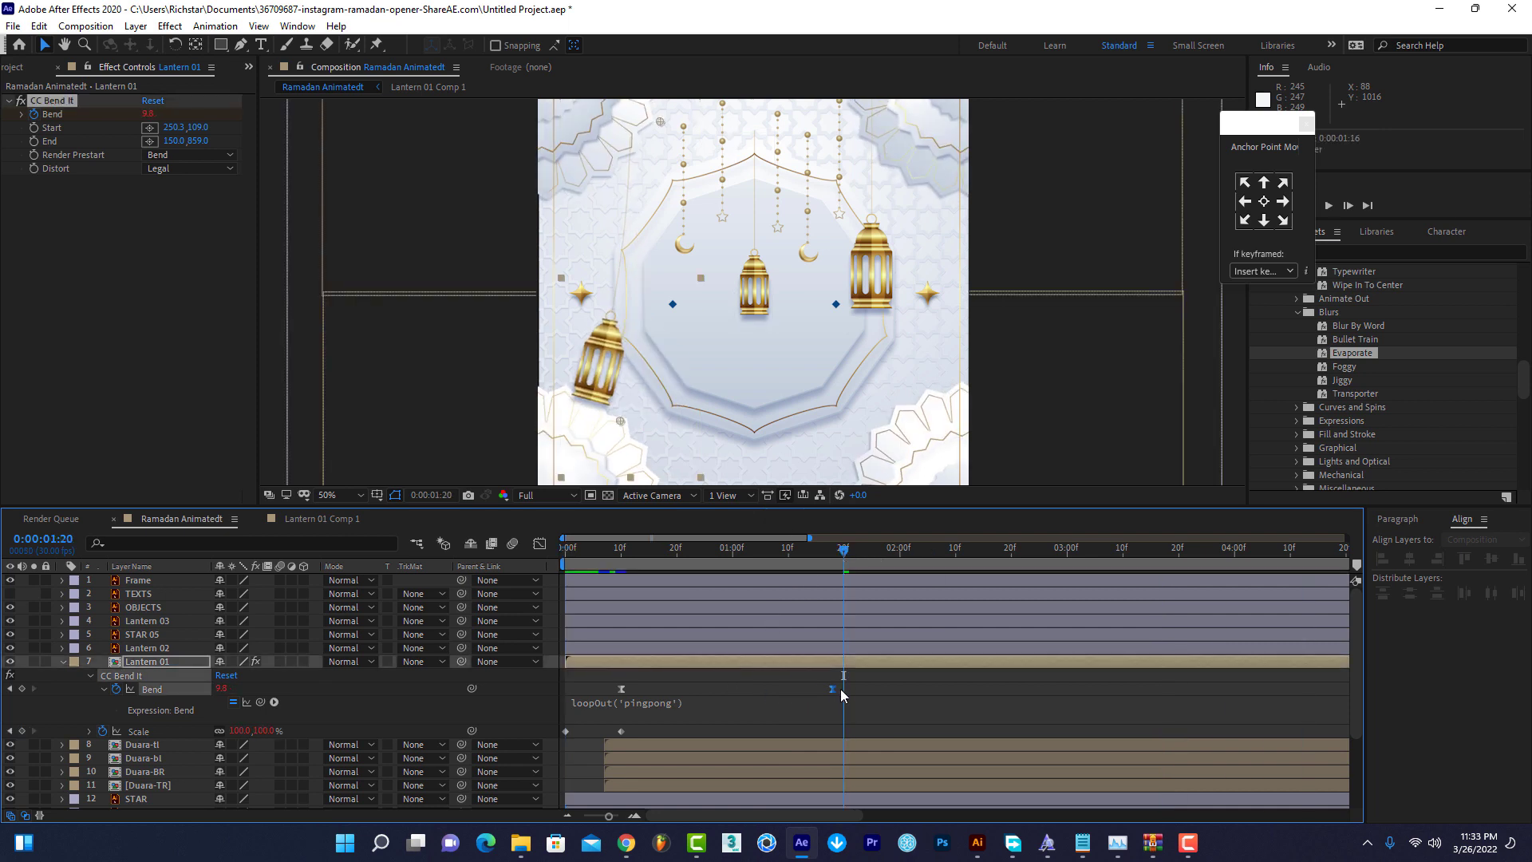
pyautogui.press('space')
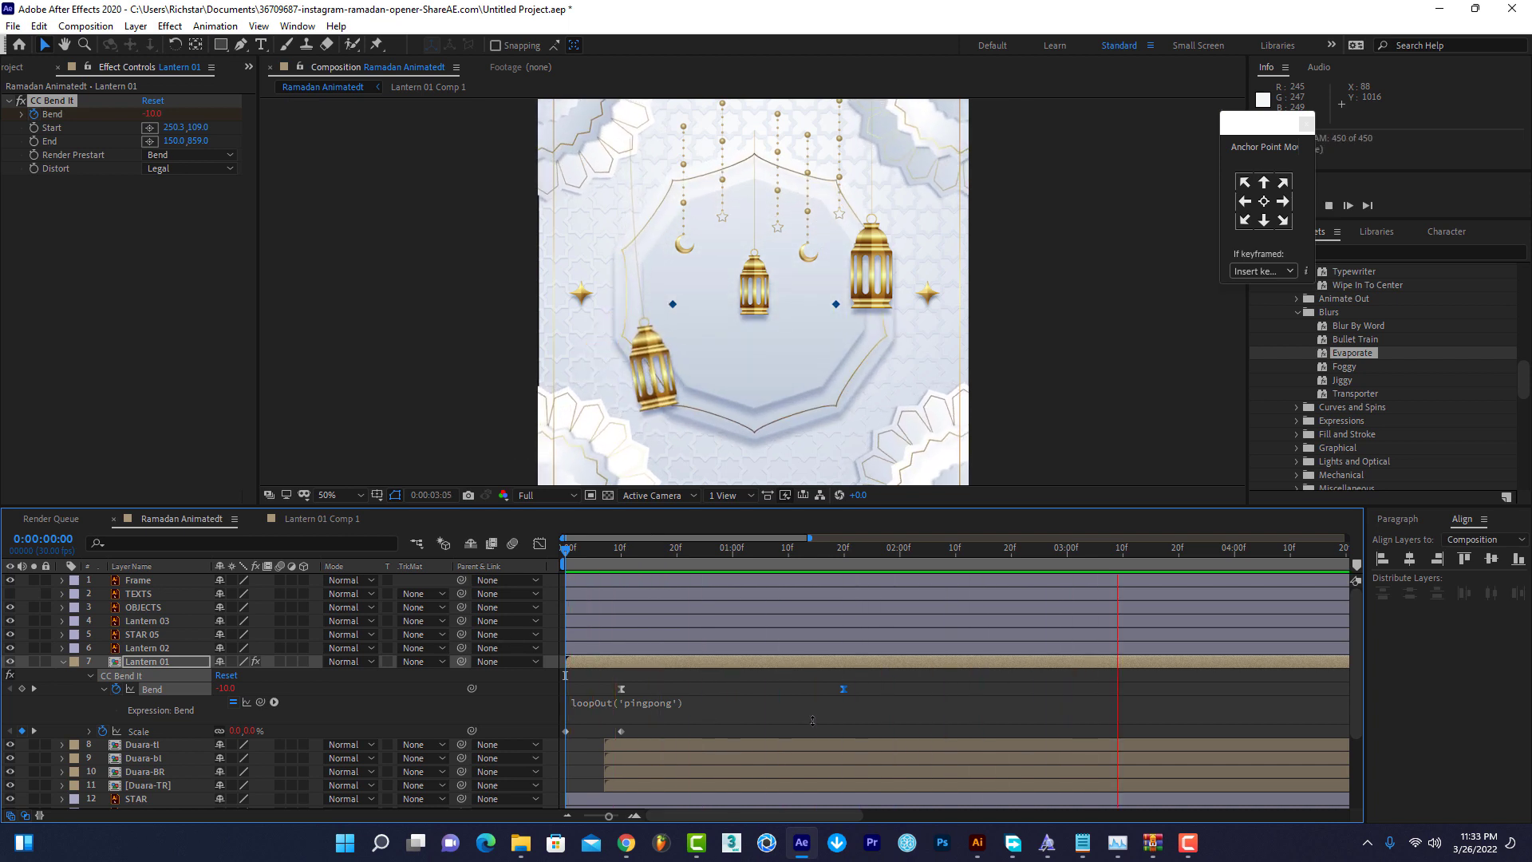
pyautogui.moveTo(840, 550); pyautogui.dragTo(848, 552)
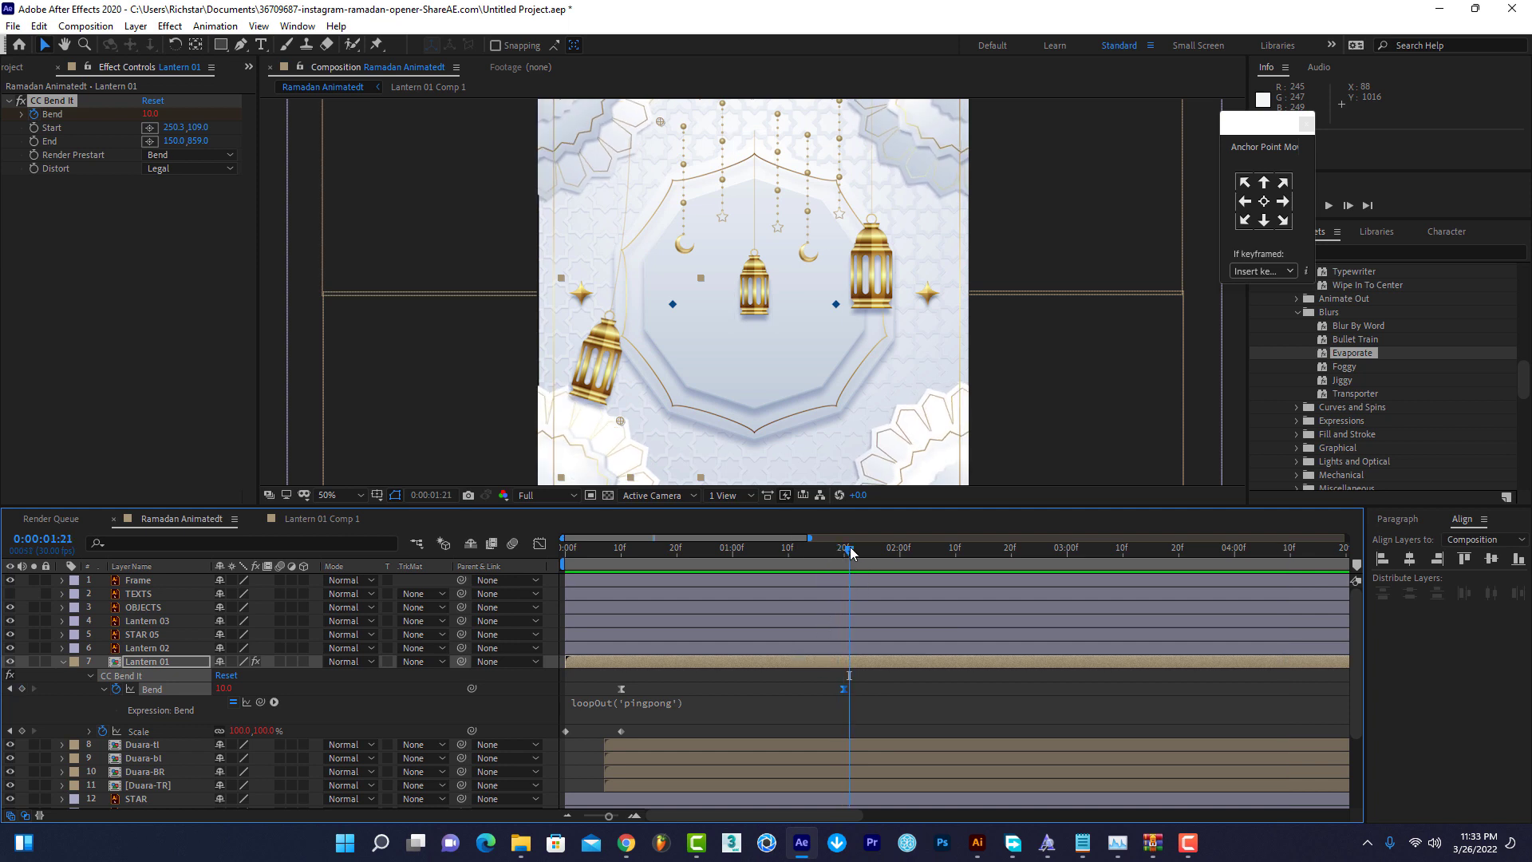
pyautogui.moveTo(851, 551); pyautogui.dragTo(849, 552)
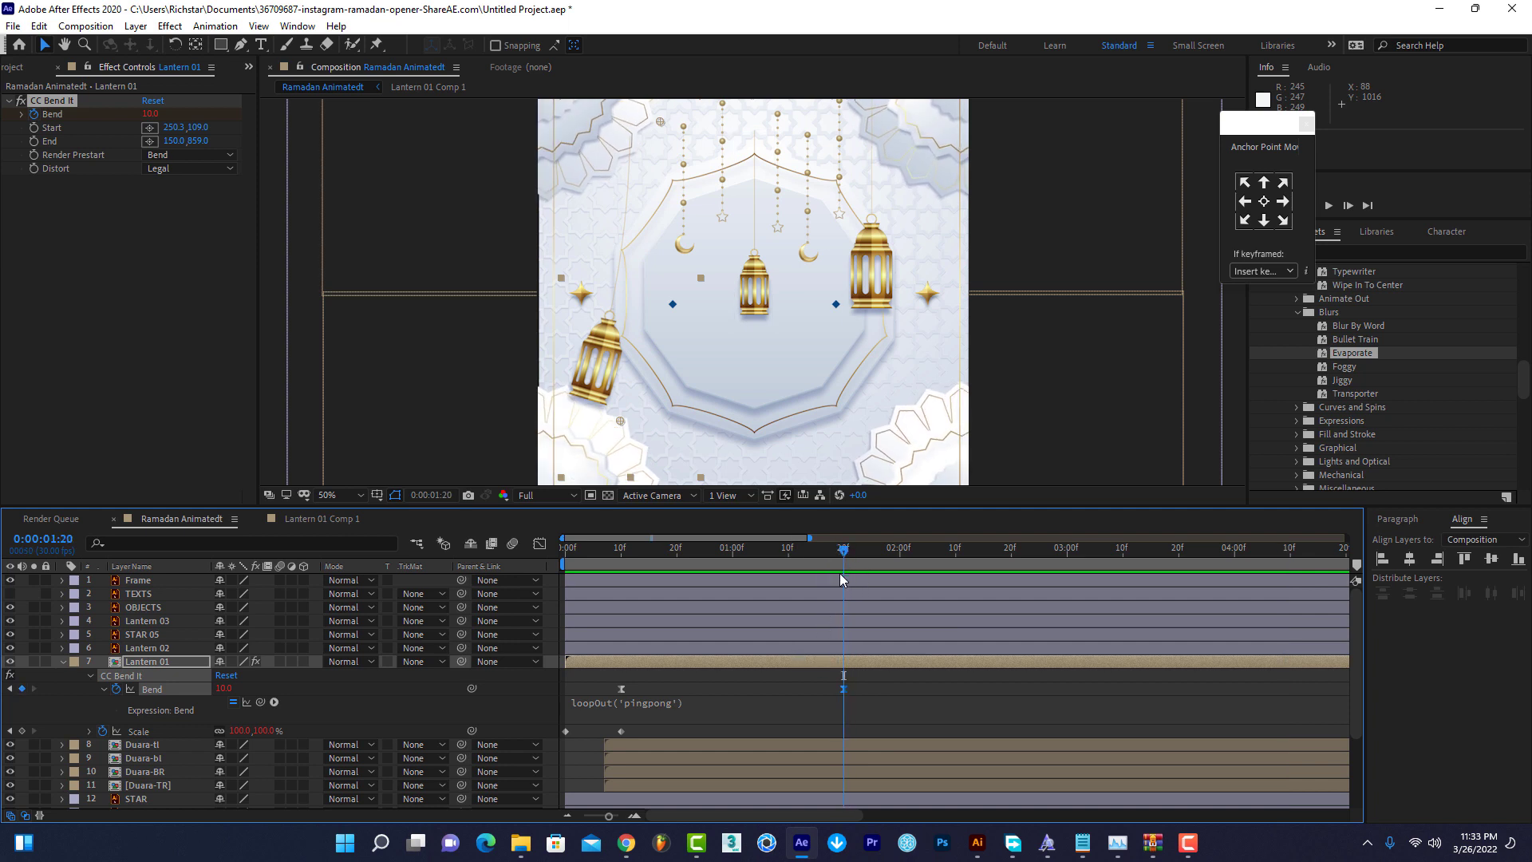
# Select both Bend keyframes, then collapse and select the Lantern 01 layer.
pyautogui.moveTo(859, 682); pyautogui.dragTo(604, 702)
pyautogui.click(63, 662)
pyautogui.click(140, 660)
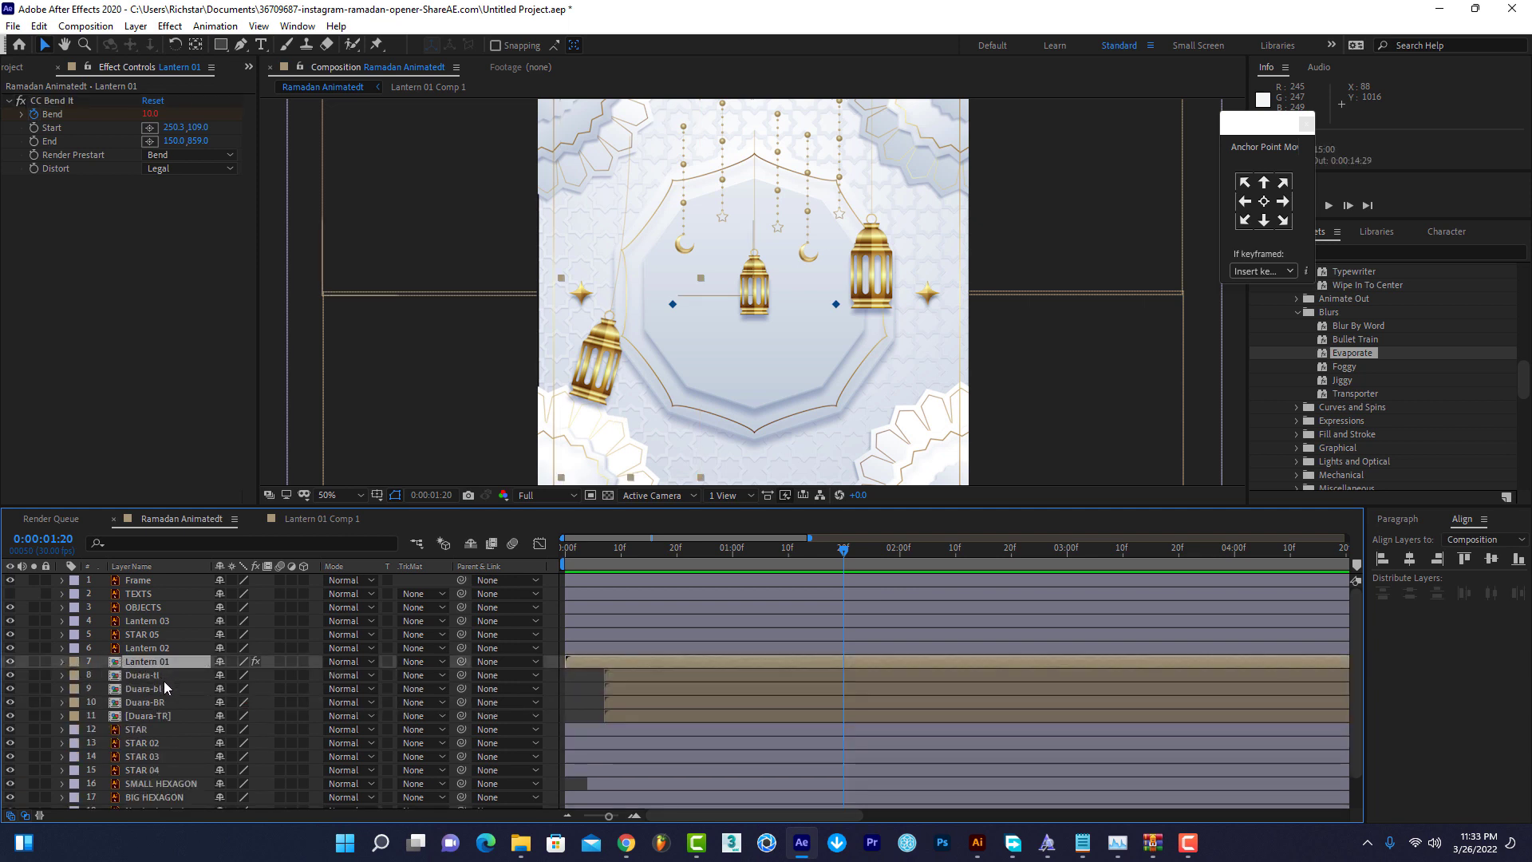
# Pre-compose the Lantern 02 layer into Lantern 02 Comp 1.
pyautogui.click(166, 648)
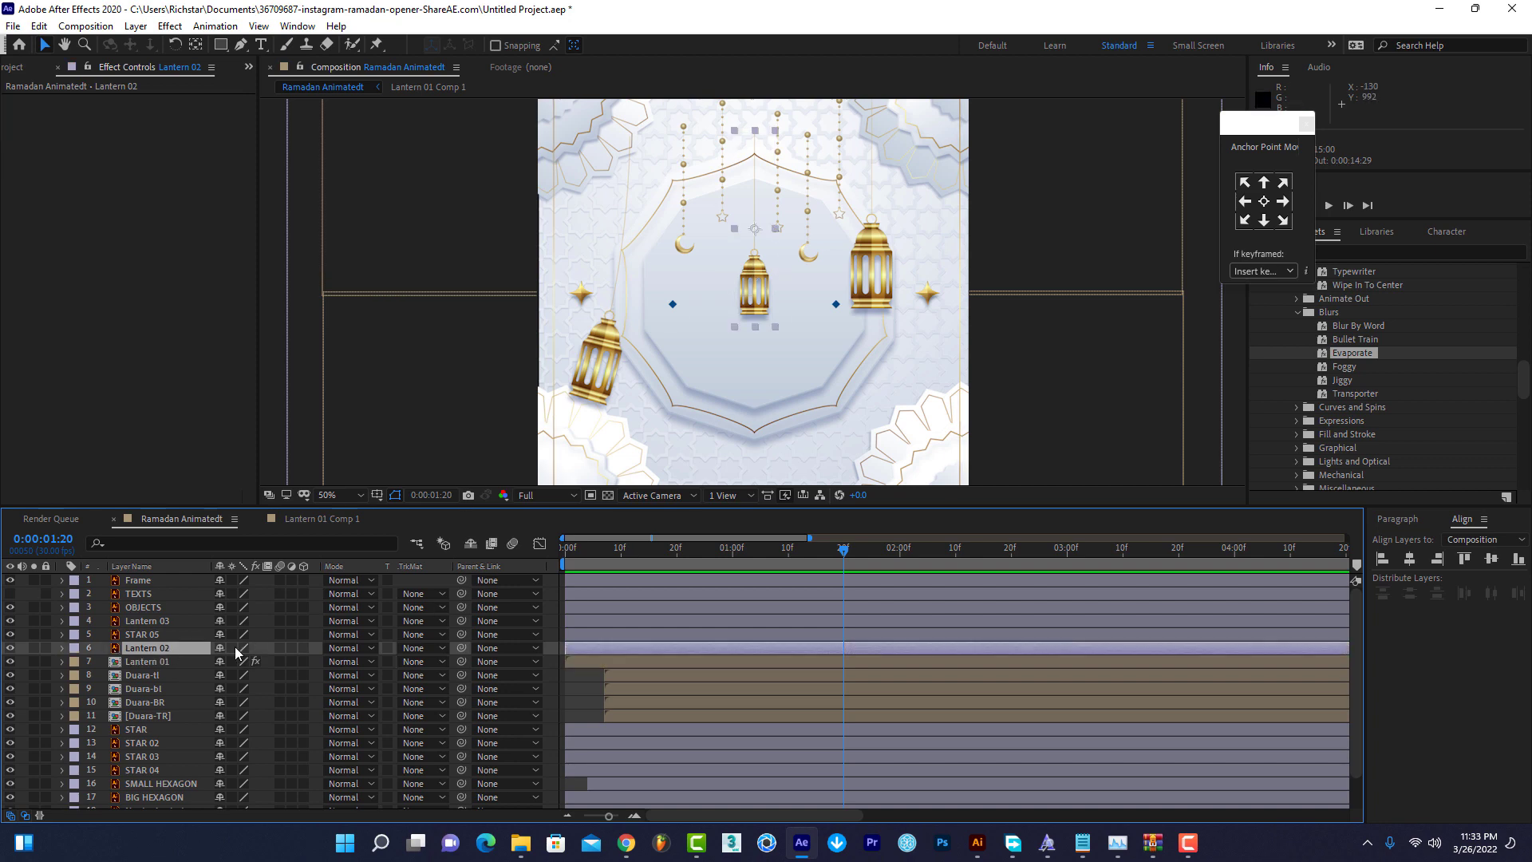
pyautogui.rightClick(150, 647)
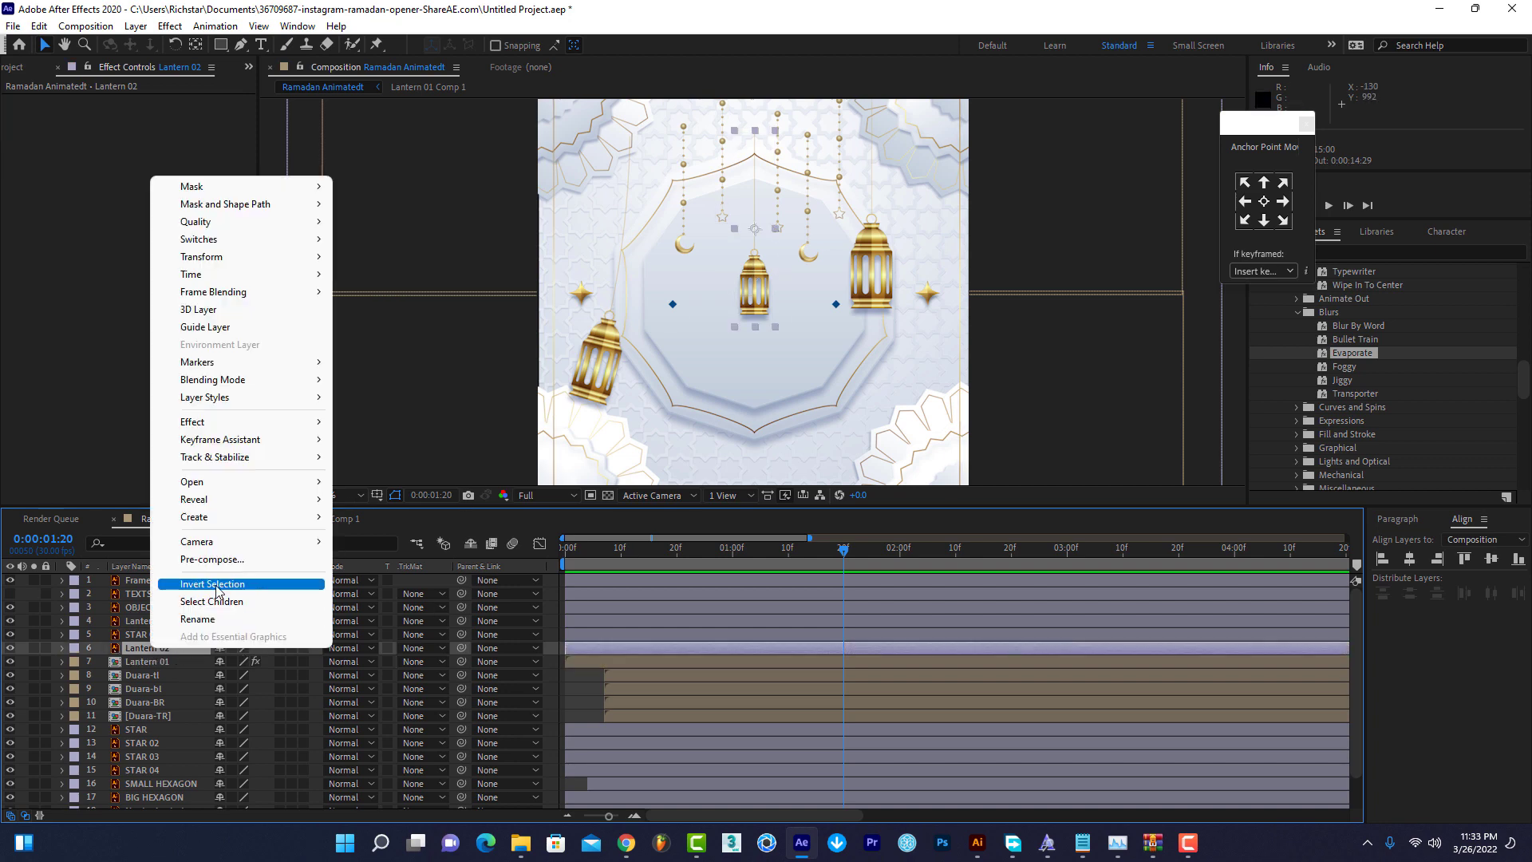
pyautogui.click(212, 559)
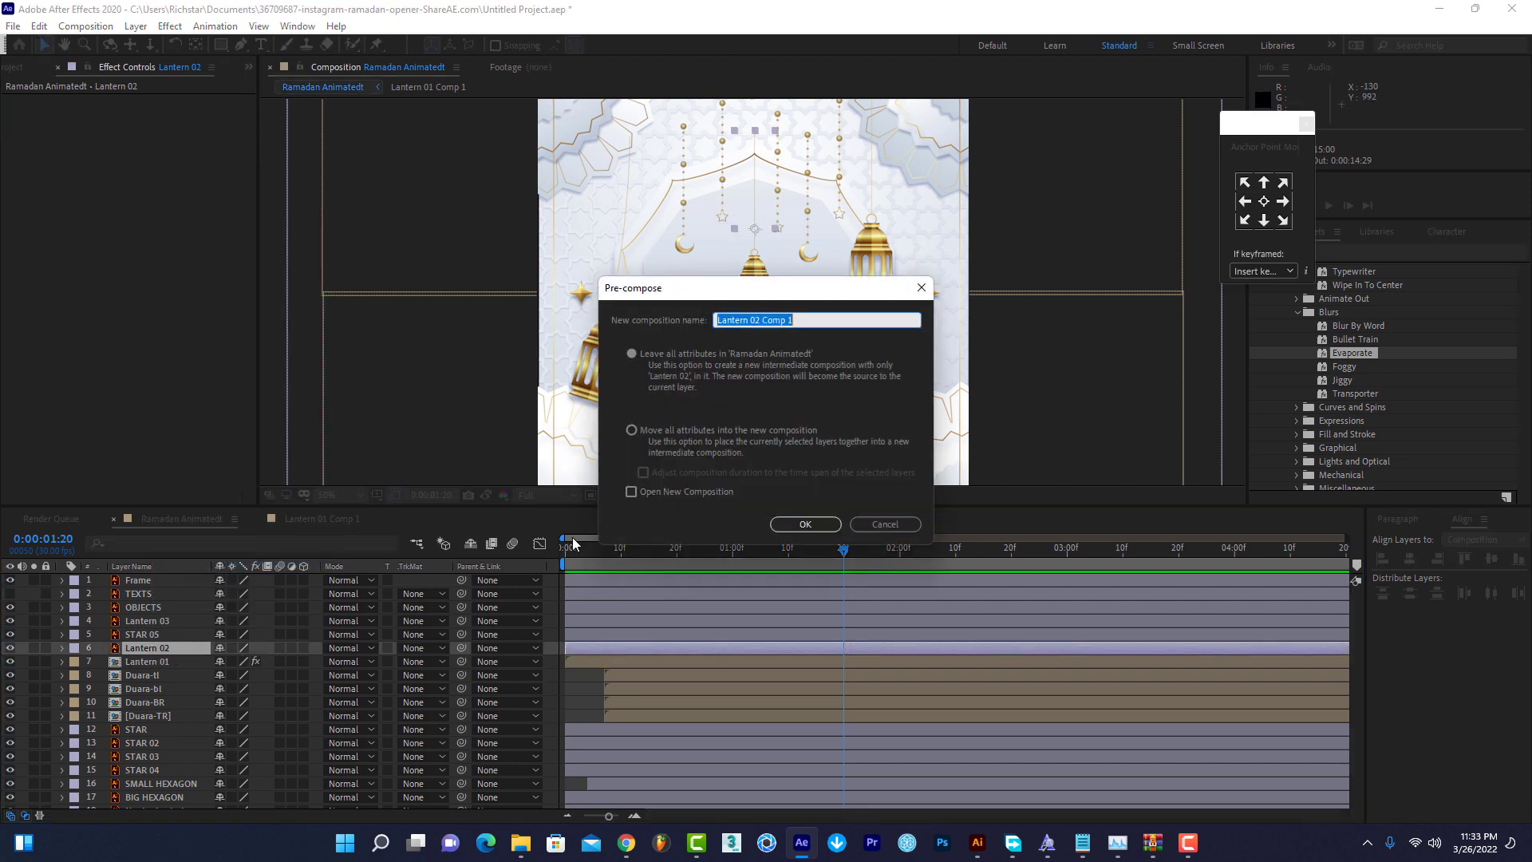
pyautogui.click(805, 524)
# Set Lantern 02 Comp 1's width to 300 px and return to Ramadan Animatedt.
pyautogui.doubleClick(188, 649)
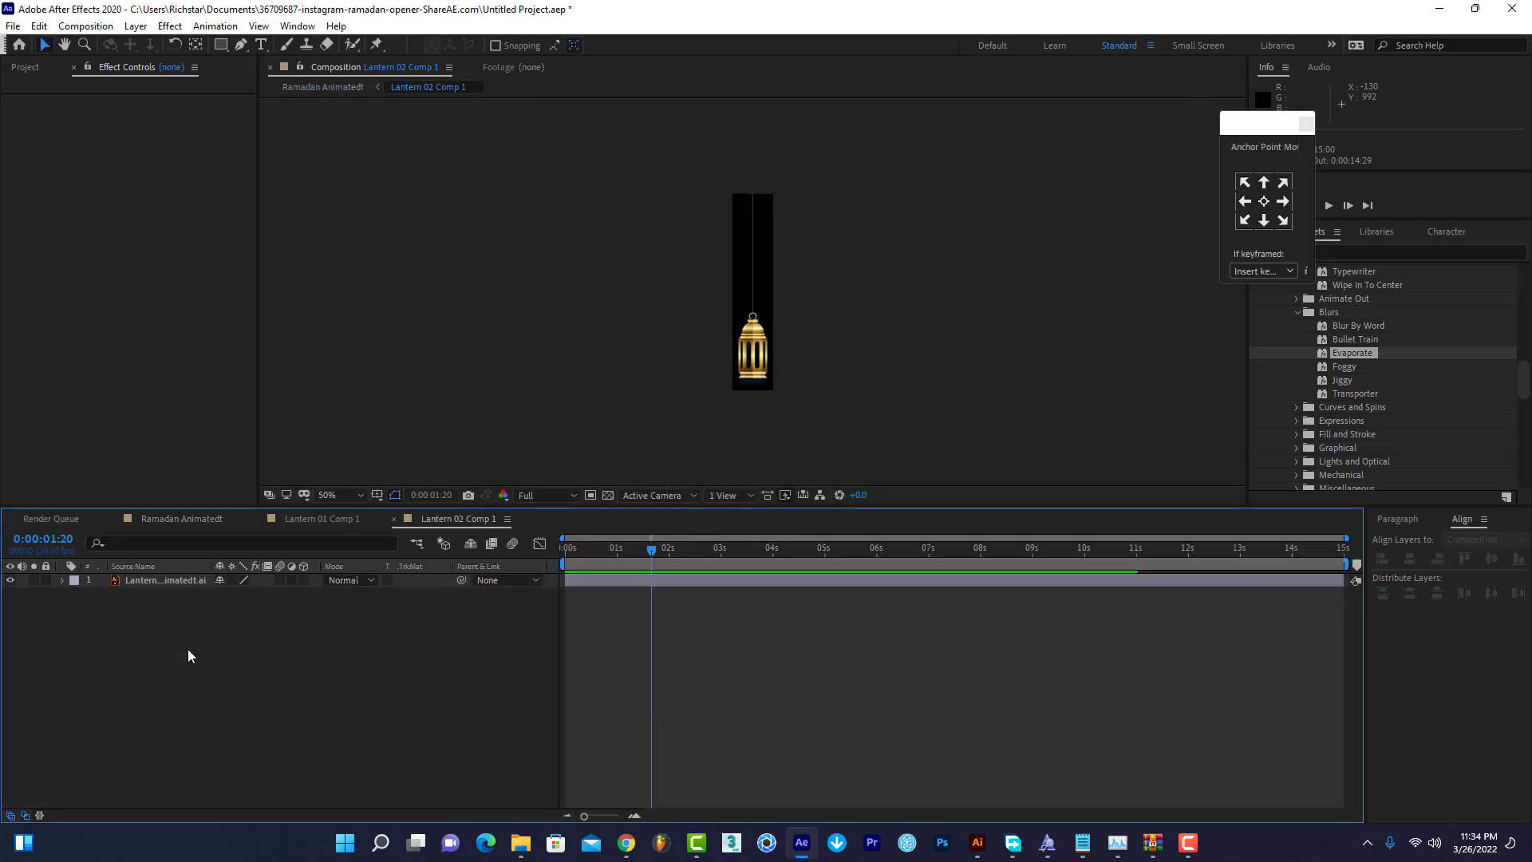
pyautogui.click(120, 26)
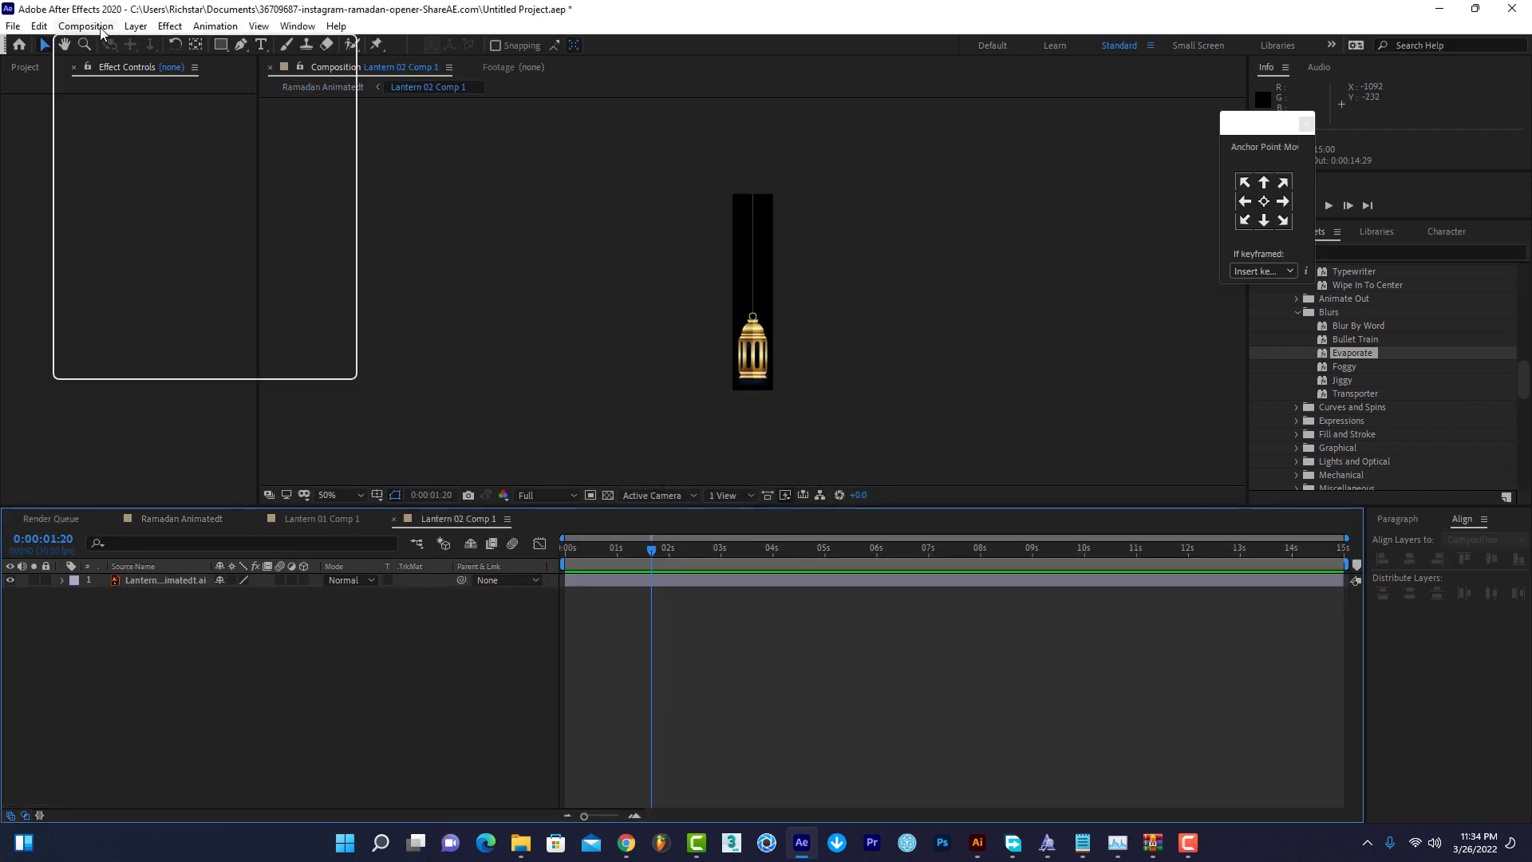
pyautogui.click(123, 69)
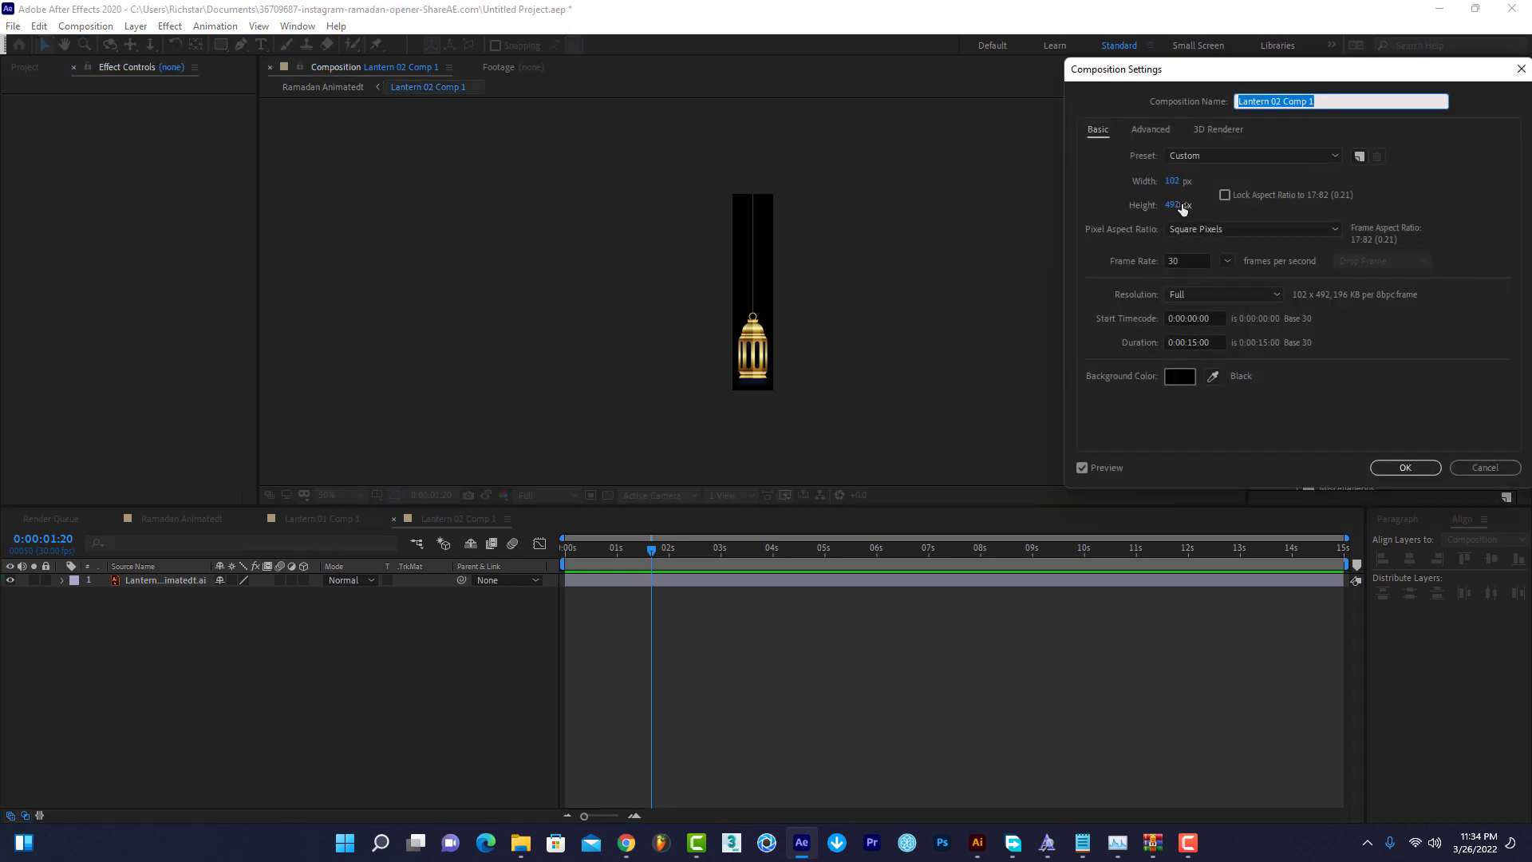
pyautogui.click(1183, 193)
pyautogui.write('3')
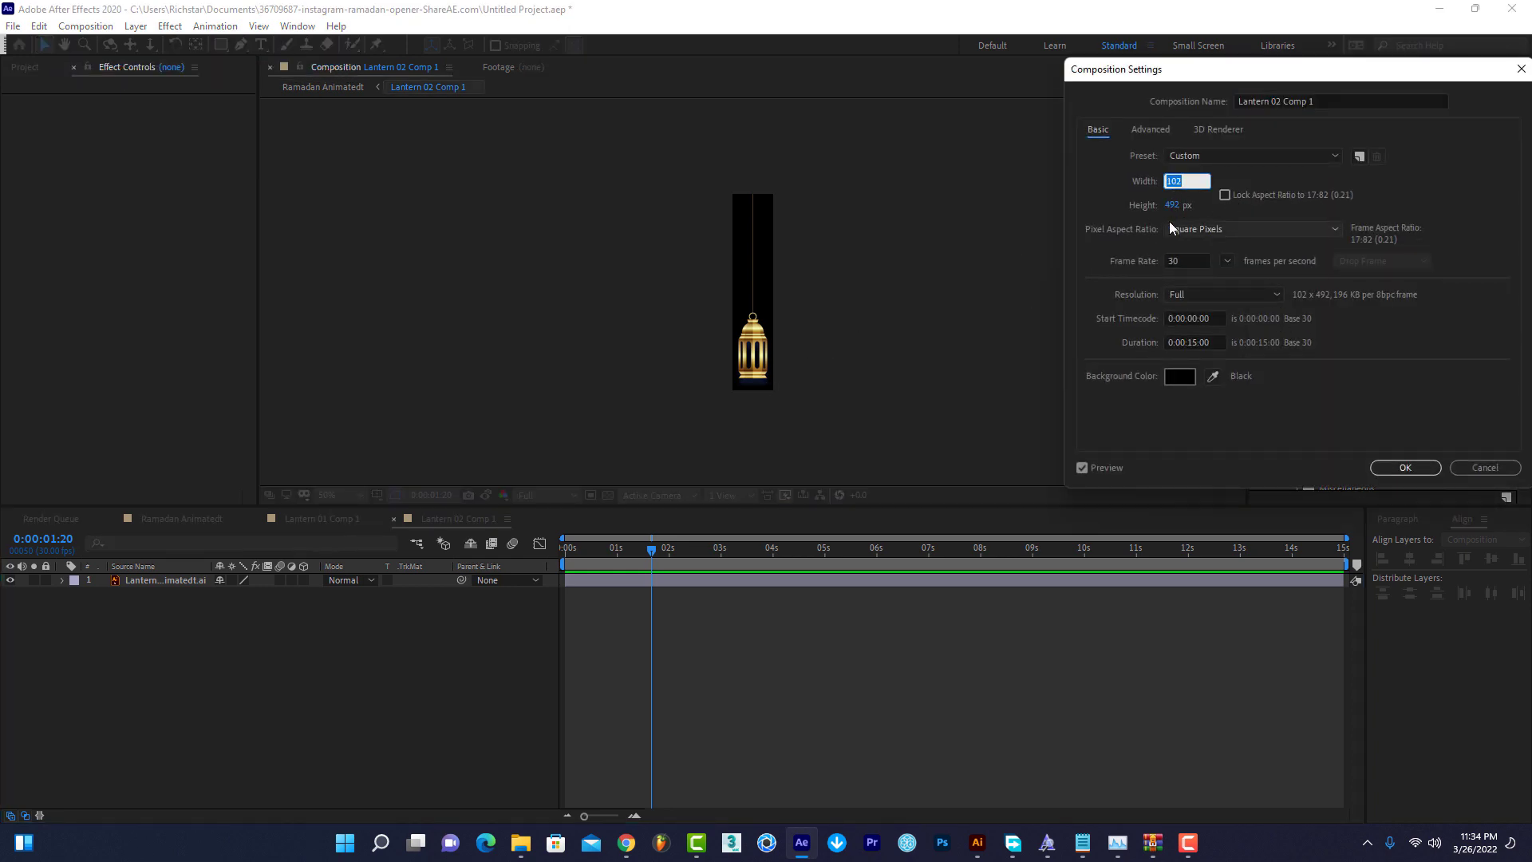
pyautogui.write('00')
pyautogui.press('Return')
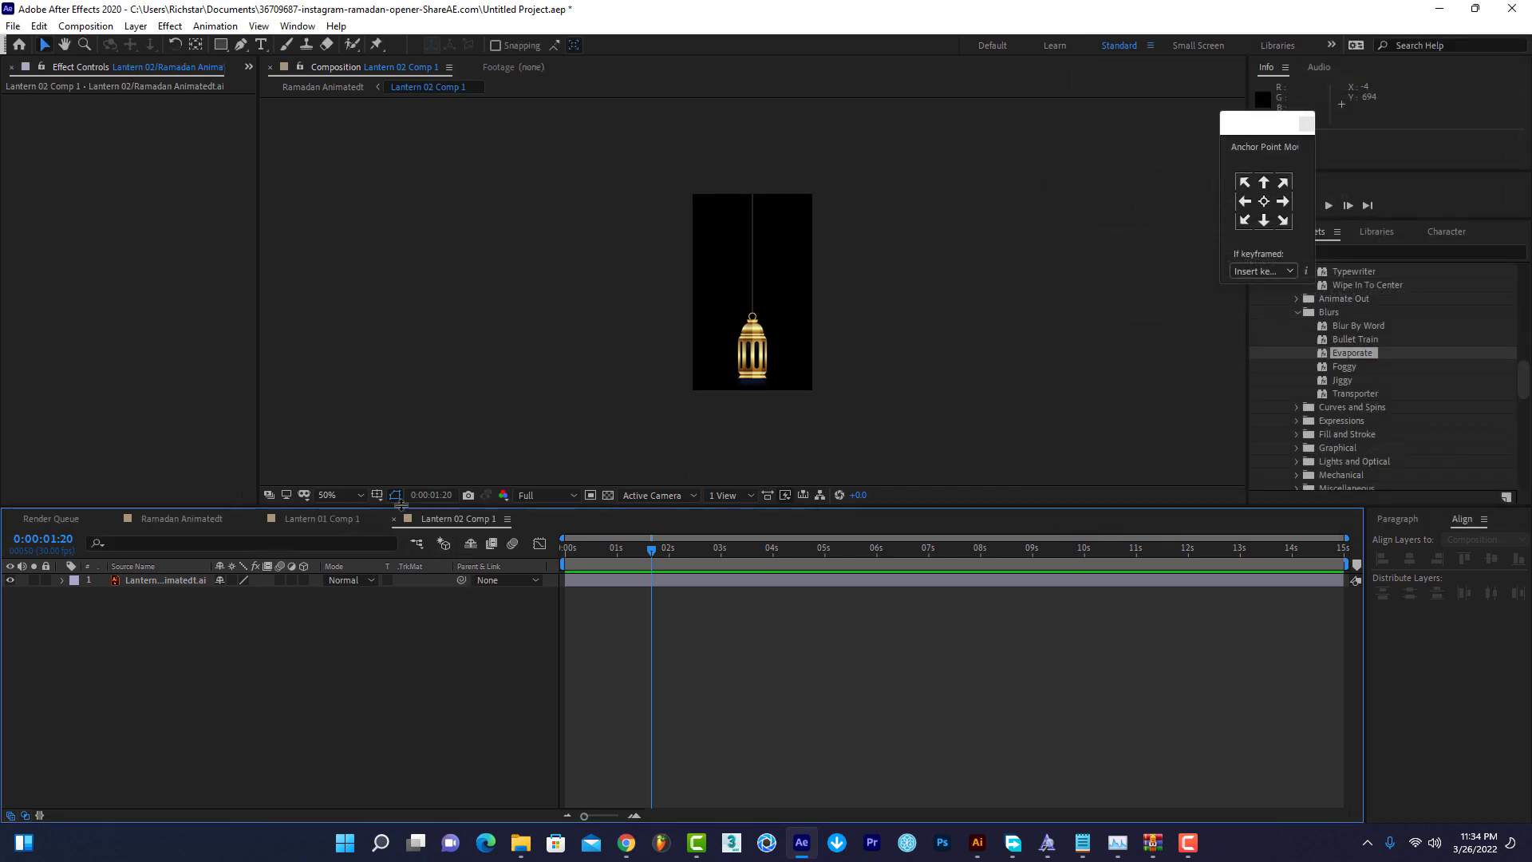
pyautogui.click(161, 520)
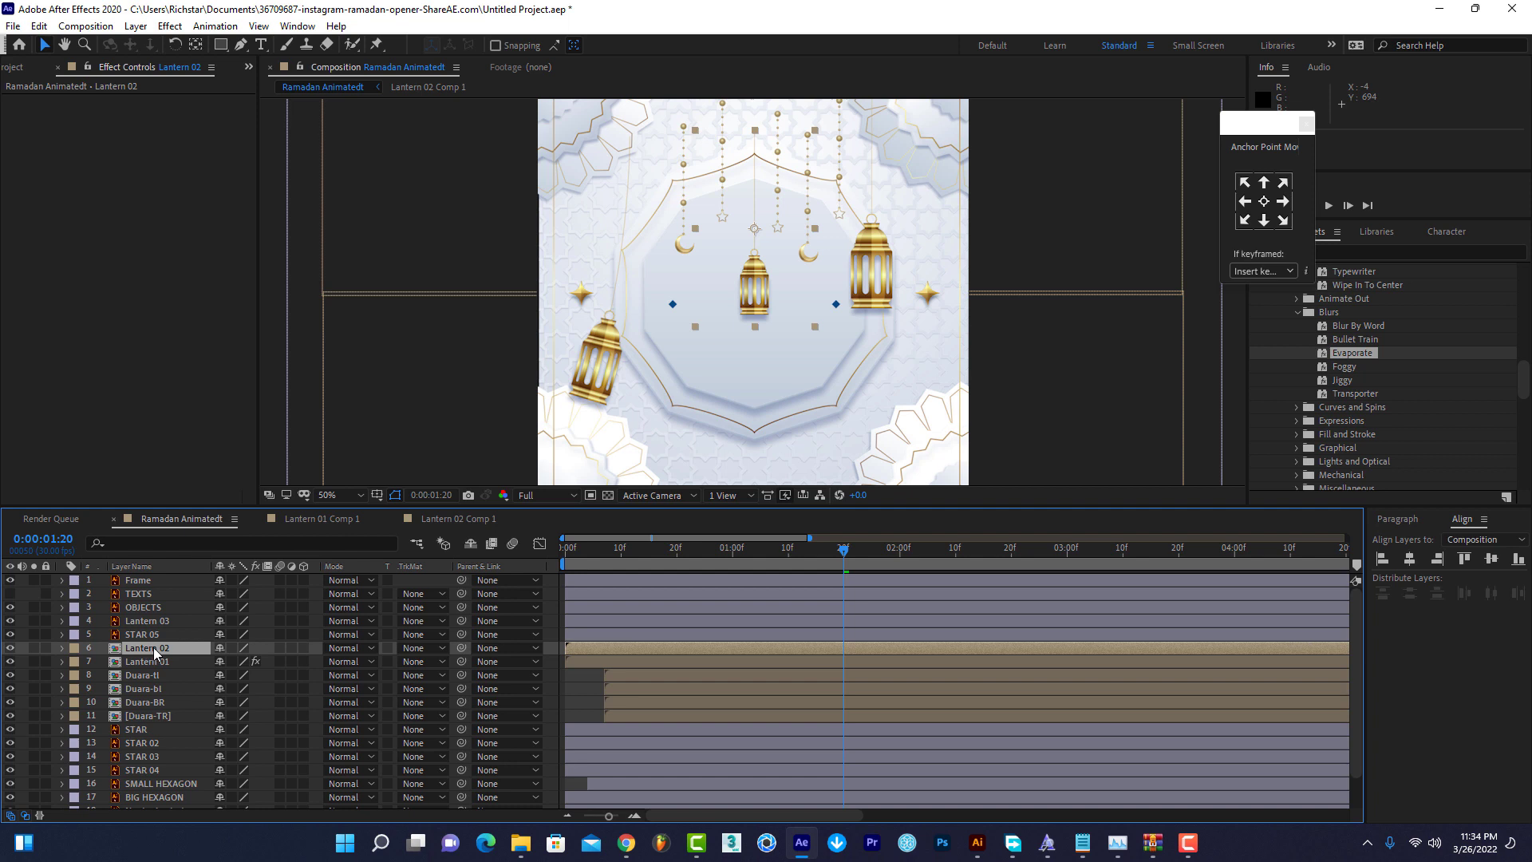
# Reveal and select Lantern 01's Bend and Scale keyframes, then return to the first frame.
pyautogui.click(588, 664)
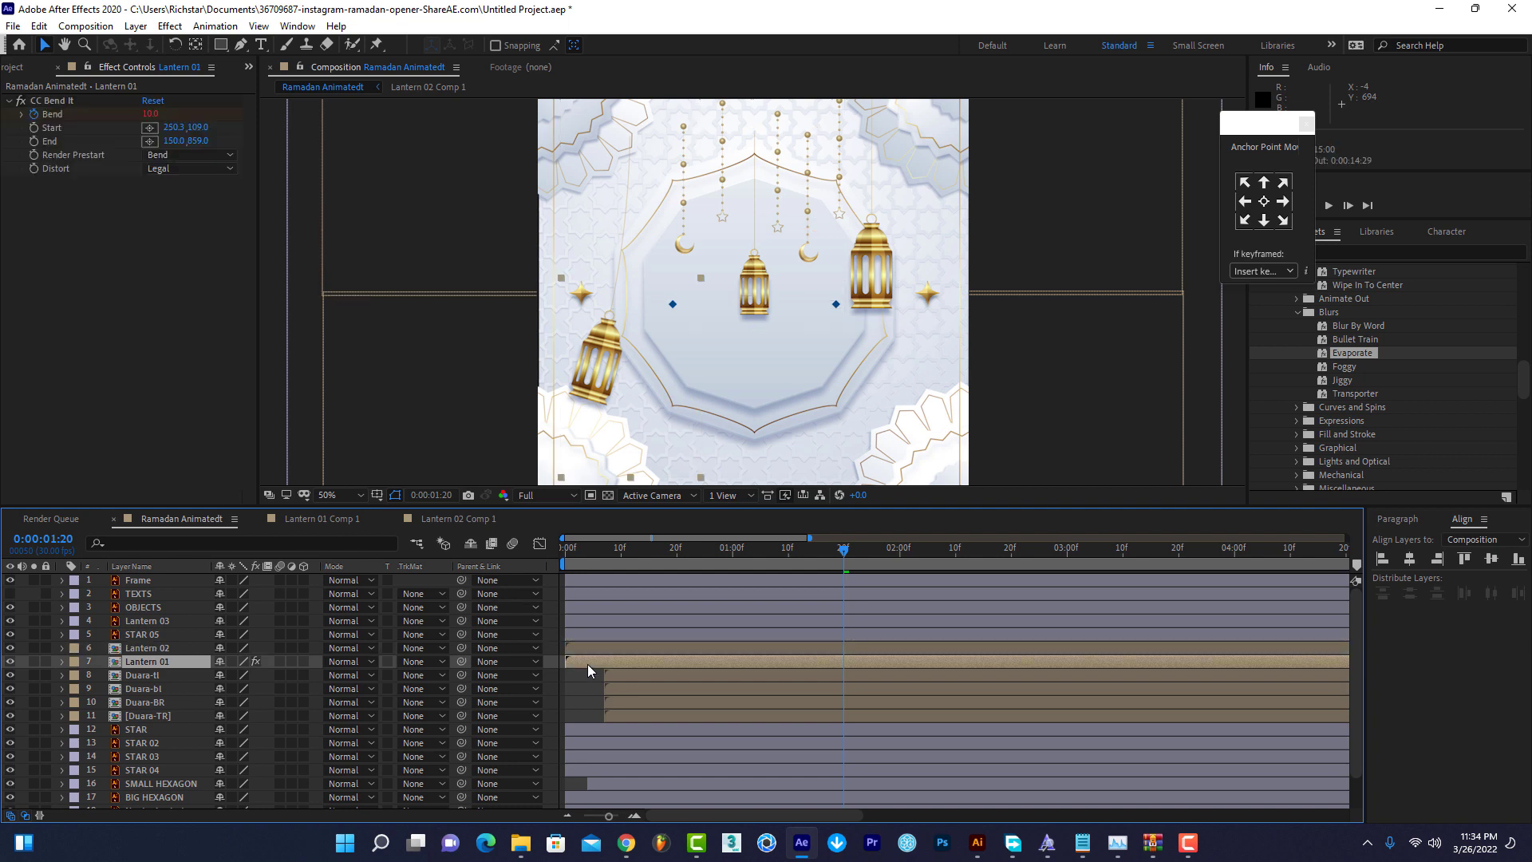
pyautogui.press('u')
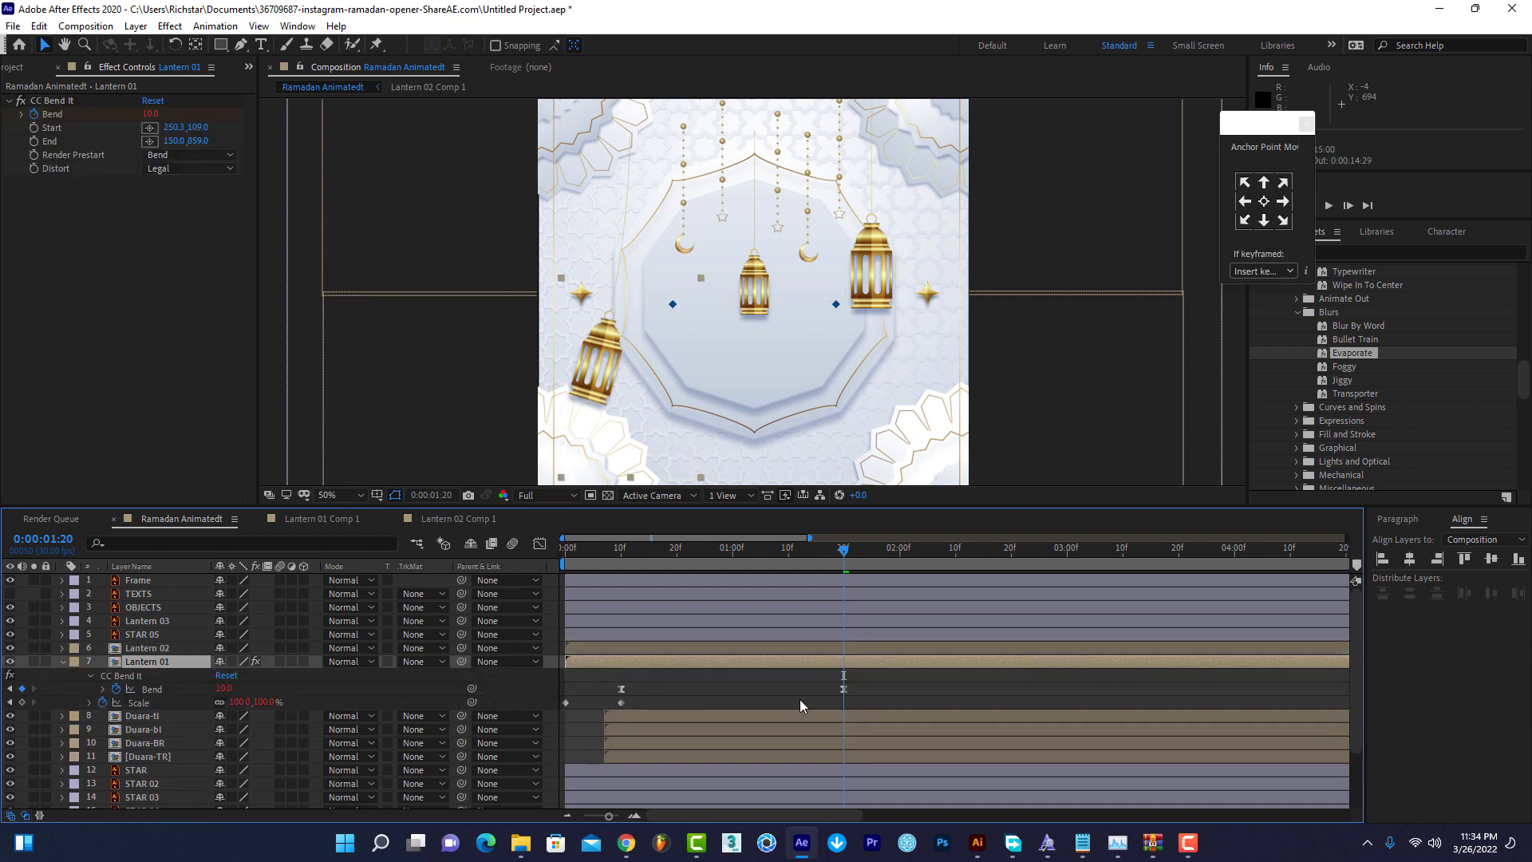
pyautogui.moveTo(855, 682); pyautogui.dragTo(556, 718)
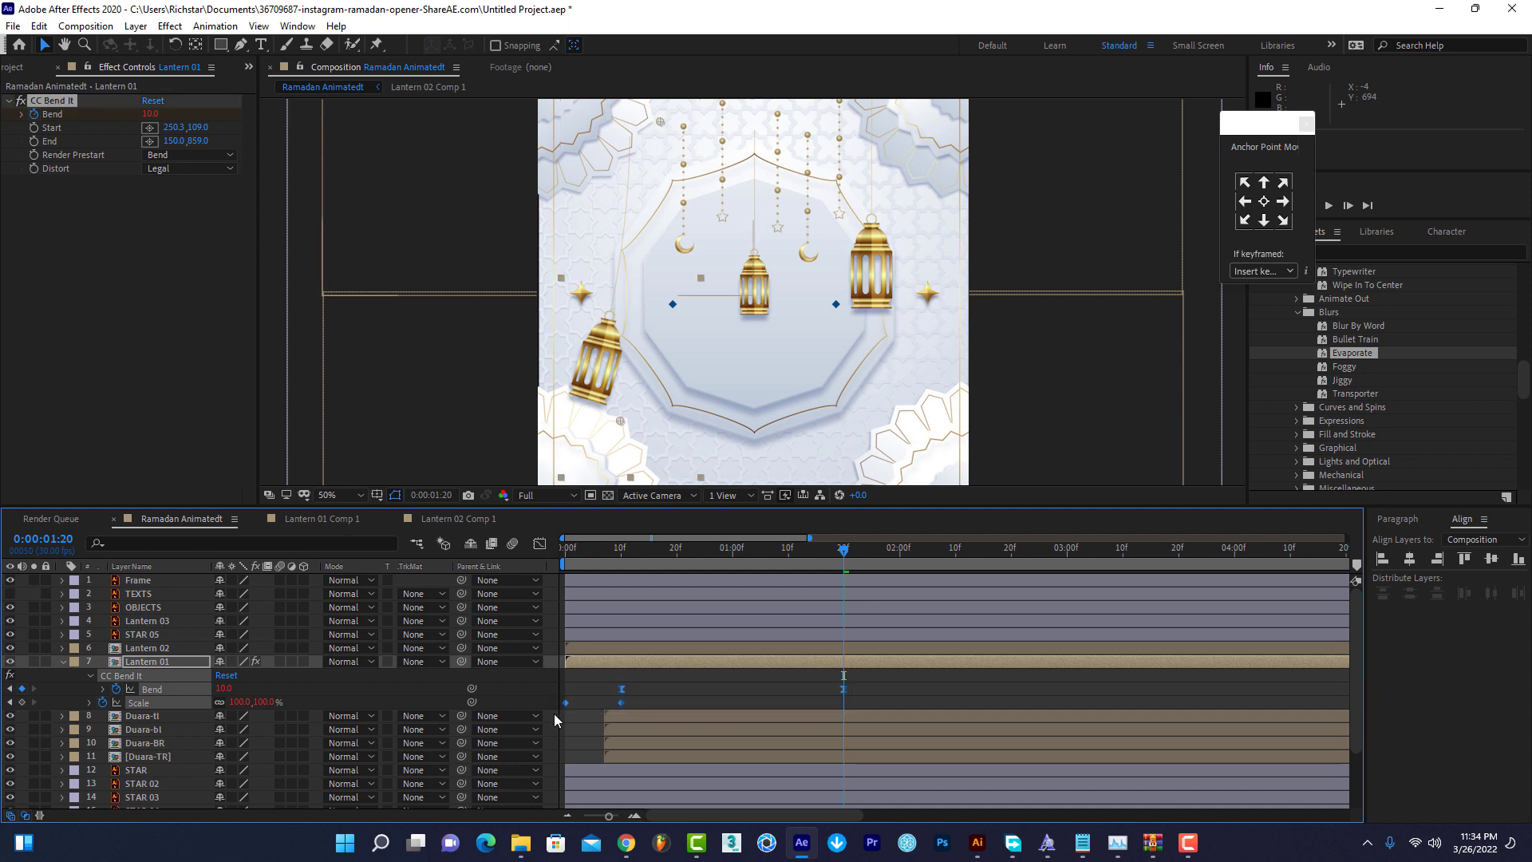
pyautogui.moveTo(611, 554); pyautogui.dragTo(553, 555)
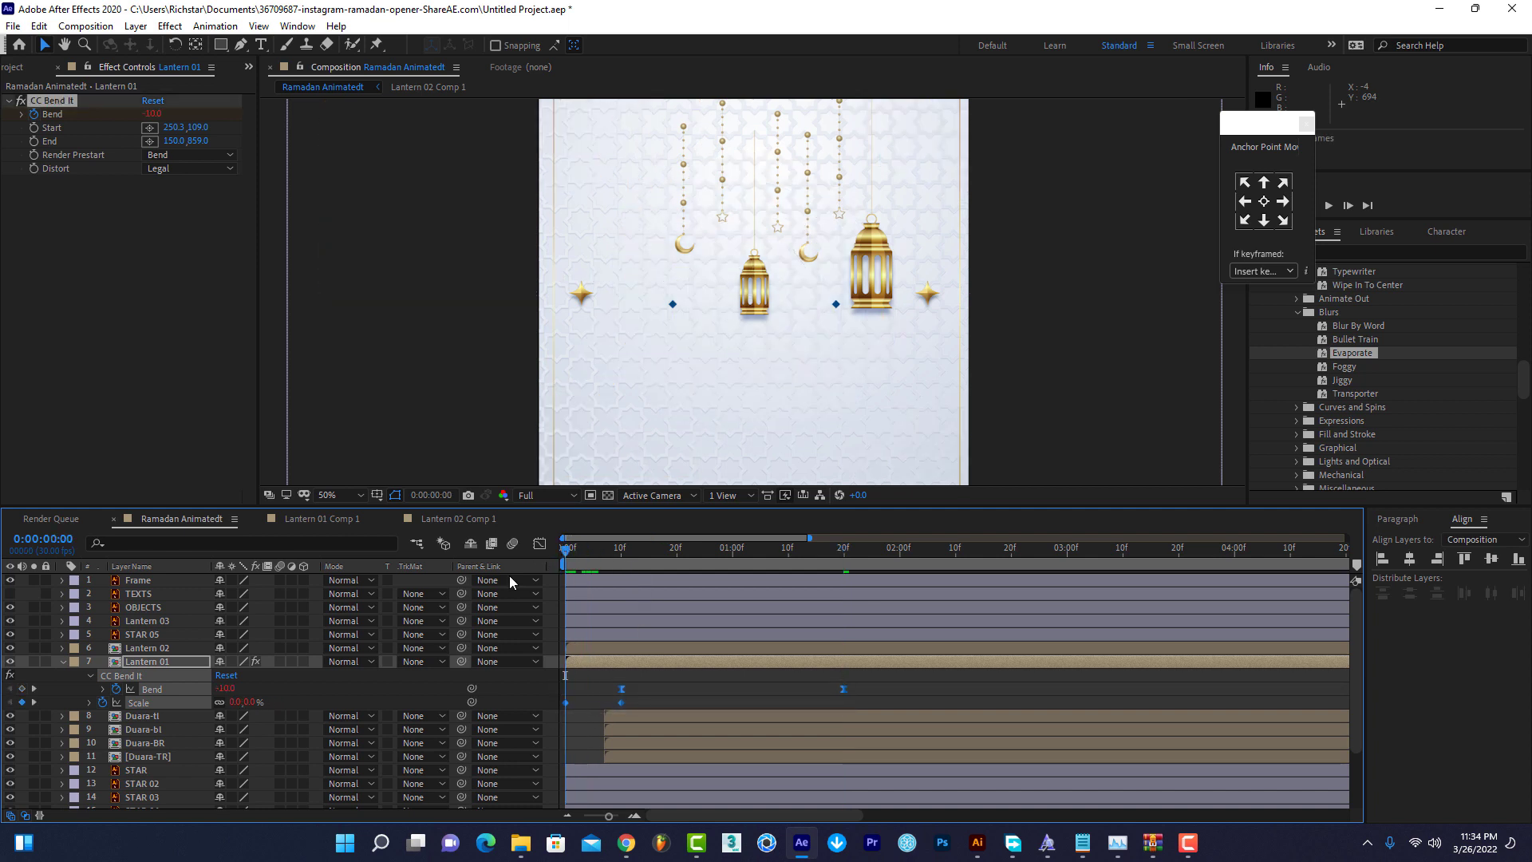
# Paste the Bend and Scale keyframes onto Lantern 02, preview, and reveal its keyframes.
pyautogui.click(169, 648)
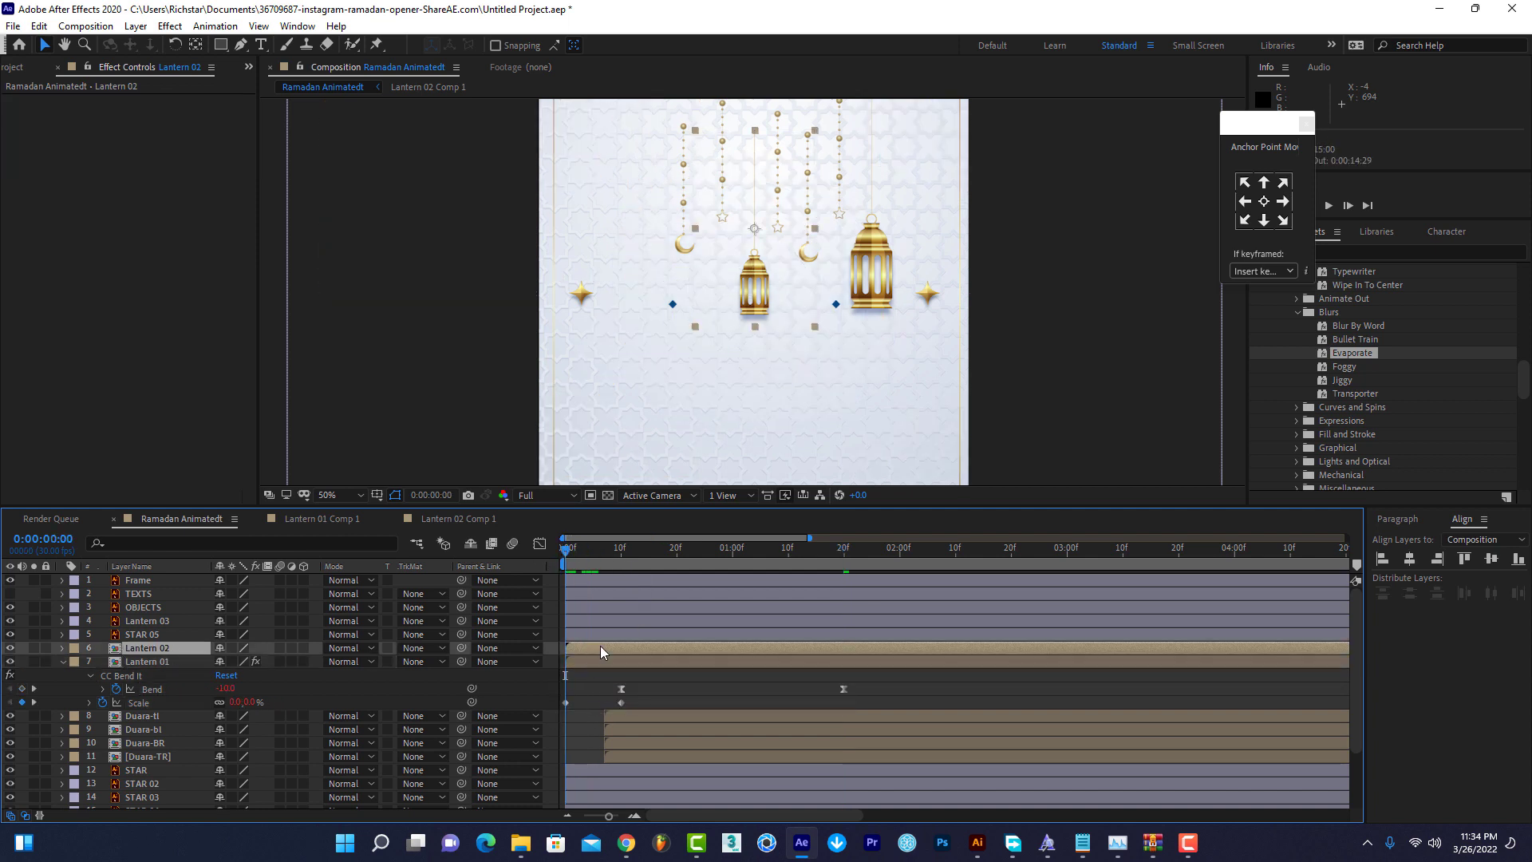
pyautogui.hotkey('ctrl', 'v')
pyautogui.press('space')
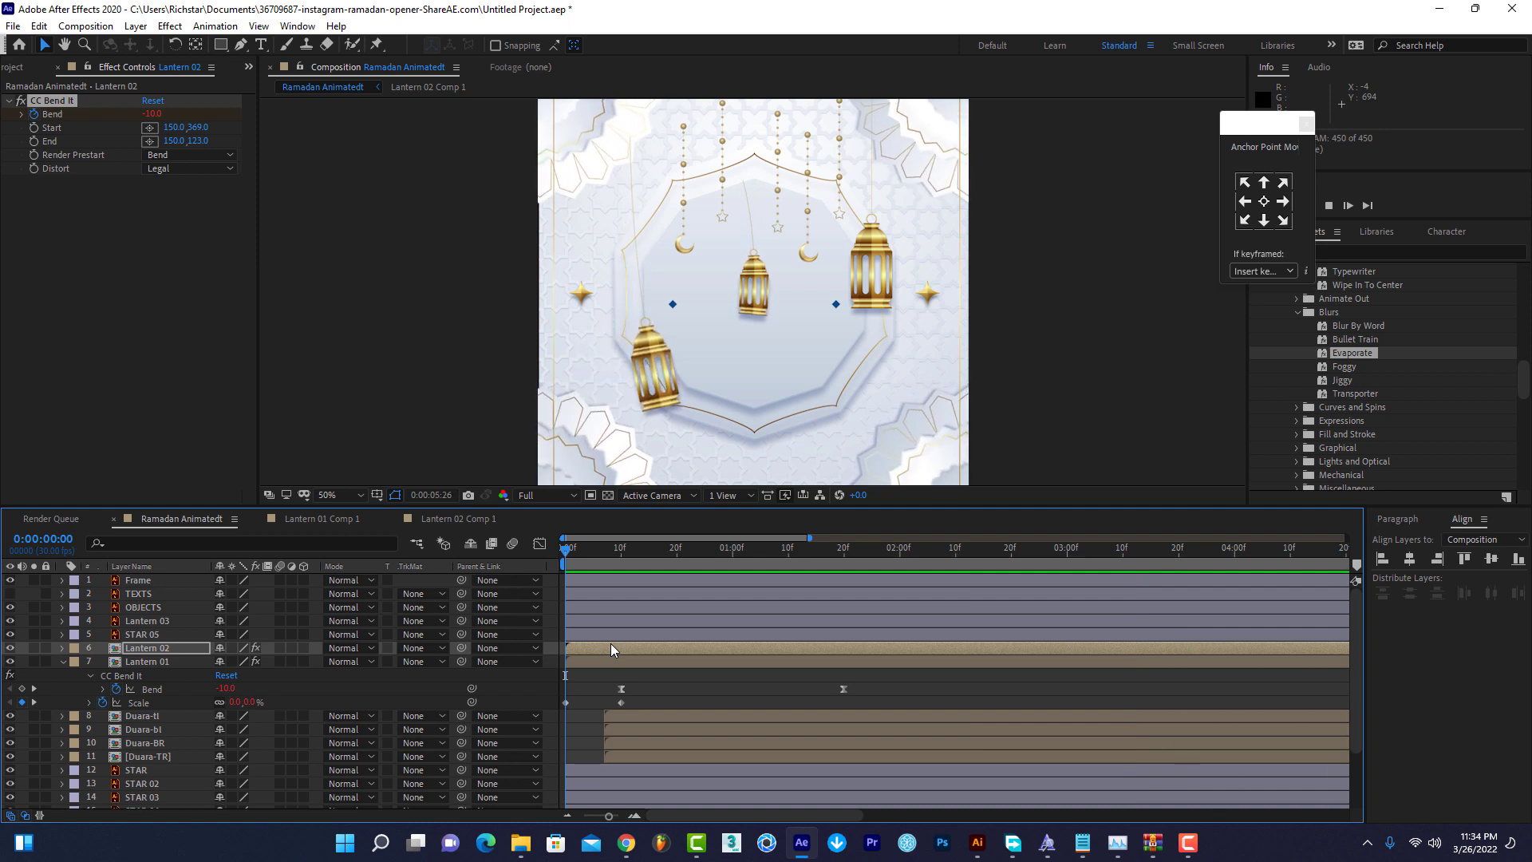
pyautogui.moveTo(615, 548)
pyautogui.mouseDown()
pyautogui.moveTo(632, 549)
pyautogui.moveTo(603, 580)
pyautogui.moveTo(699, 587)
pyautogui.mouseUp()
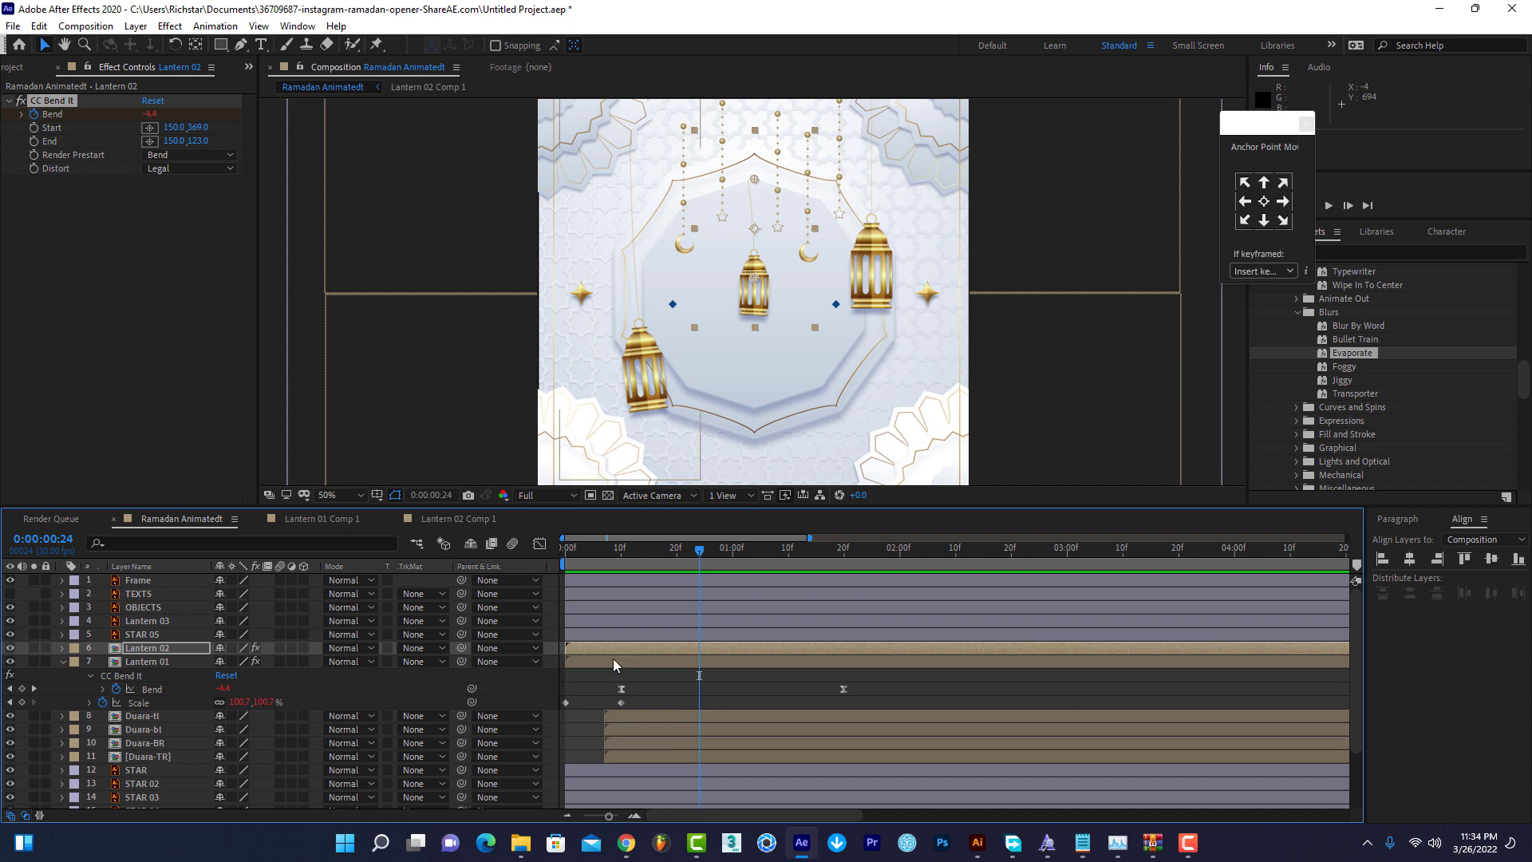
pyautogui.press('u')
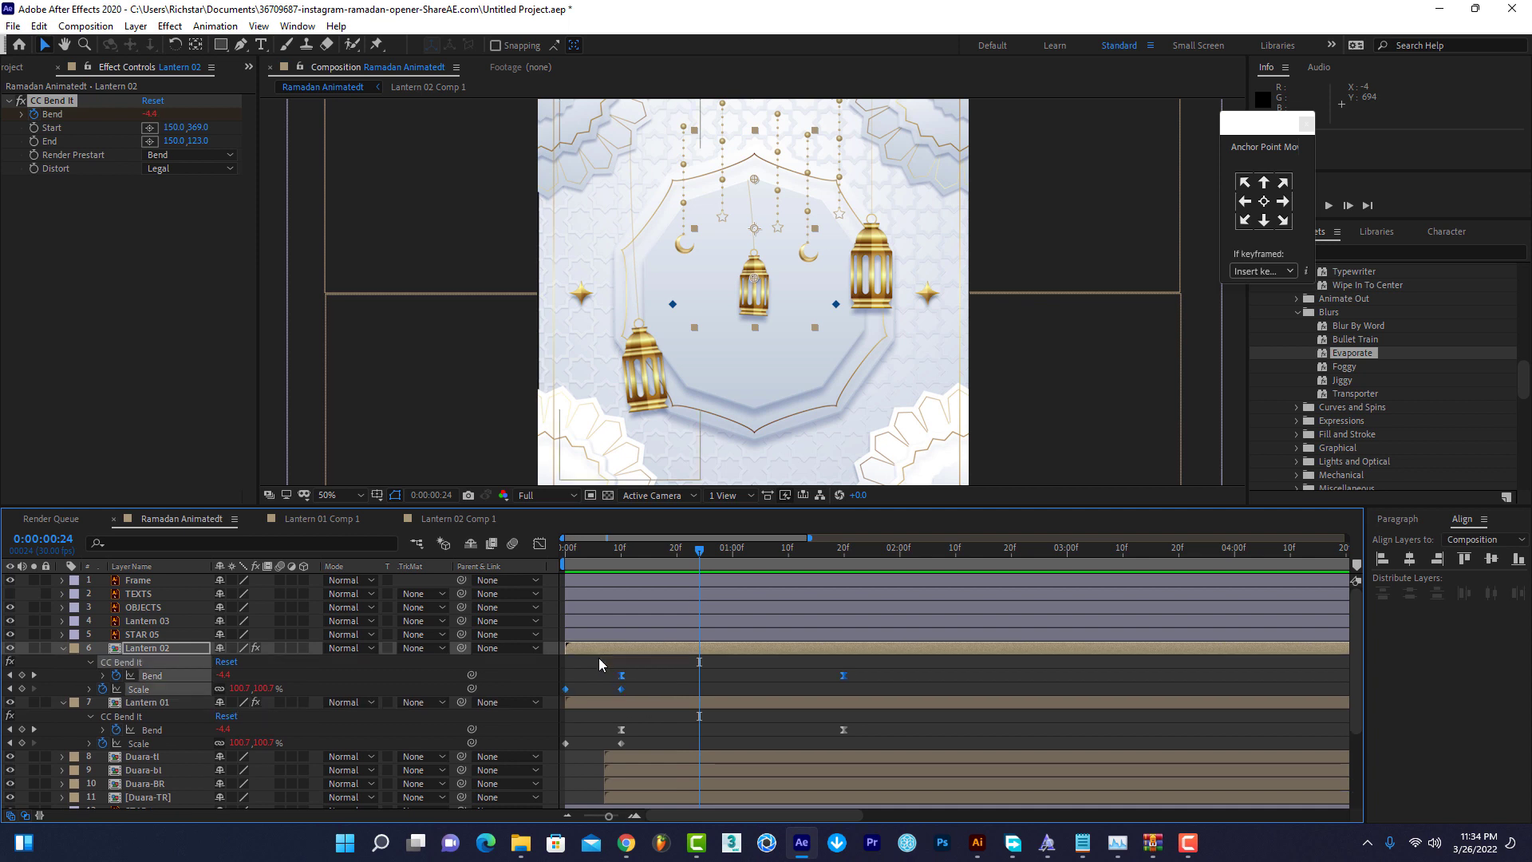
# Pre-compose the STAR 05 layer into STAR 05 Comp 1.
pyautogui.click(63, 649)
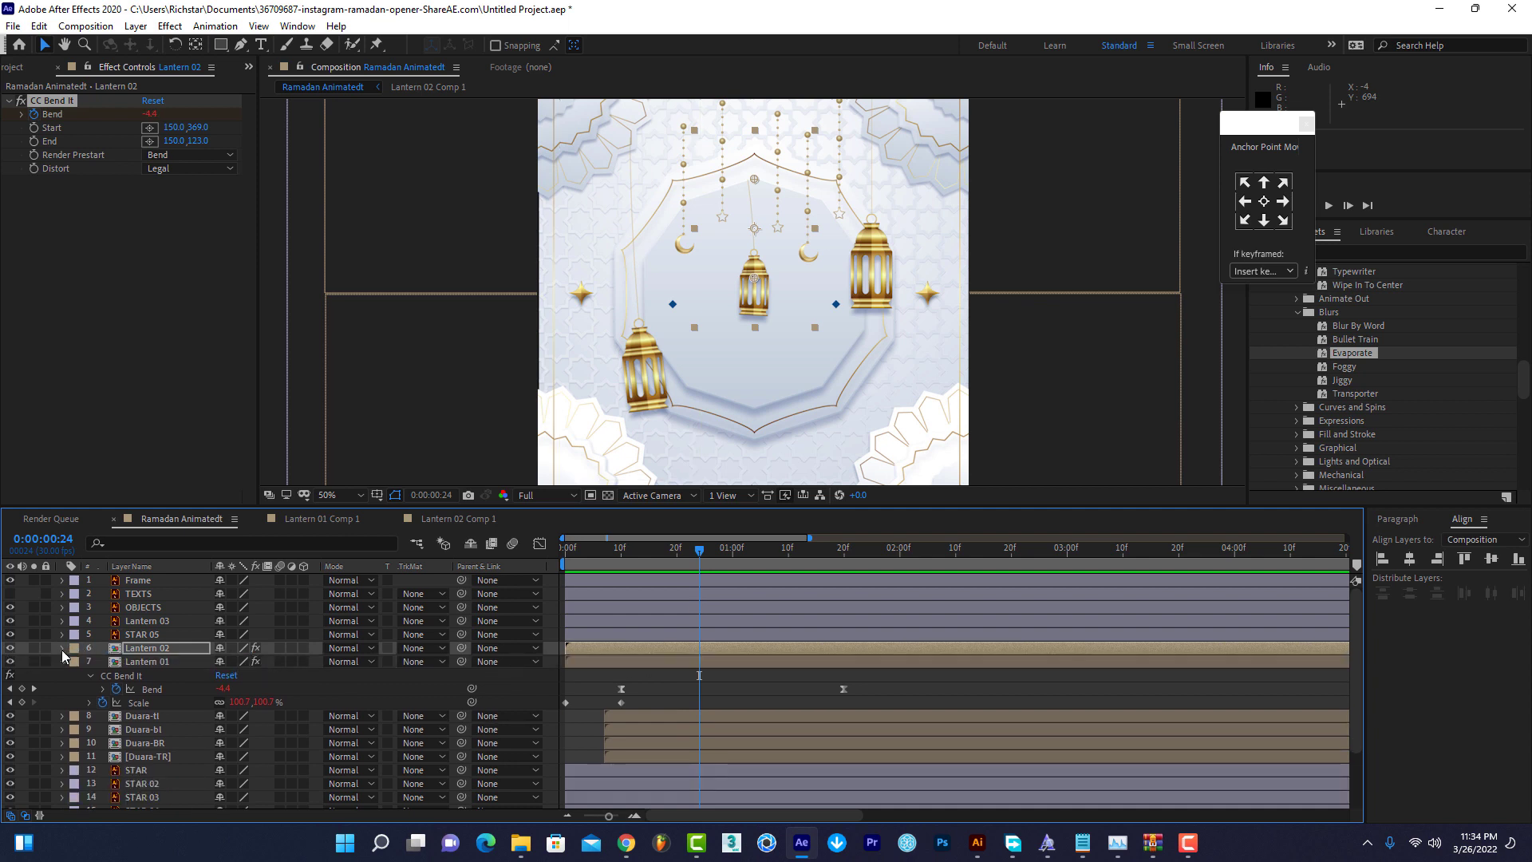
pyautogui.click(147, 634)
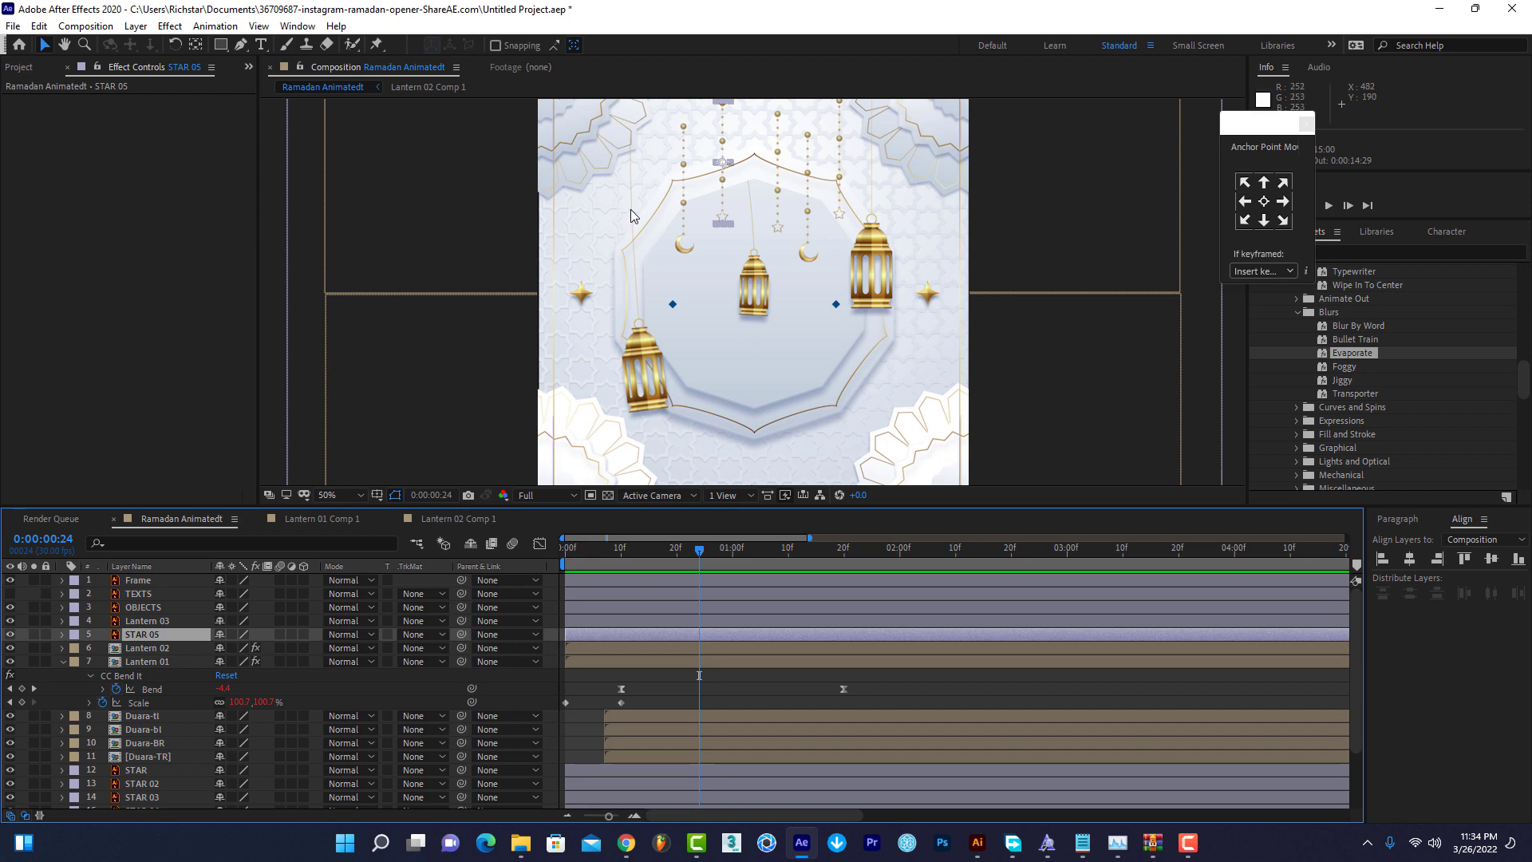
pyautogui.rightClick(143, 633)
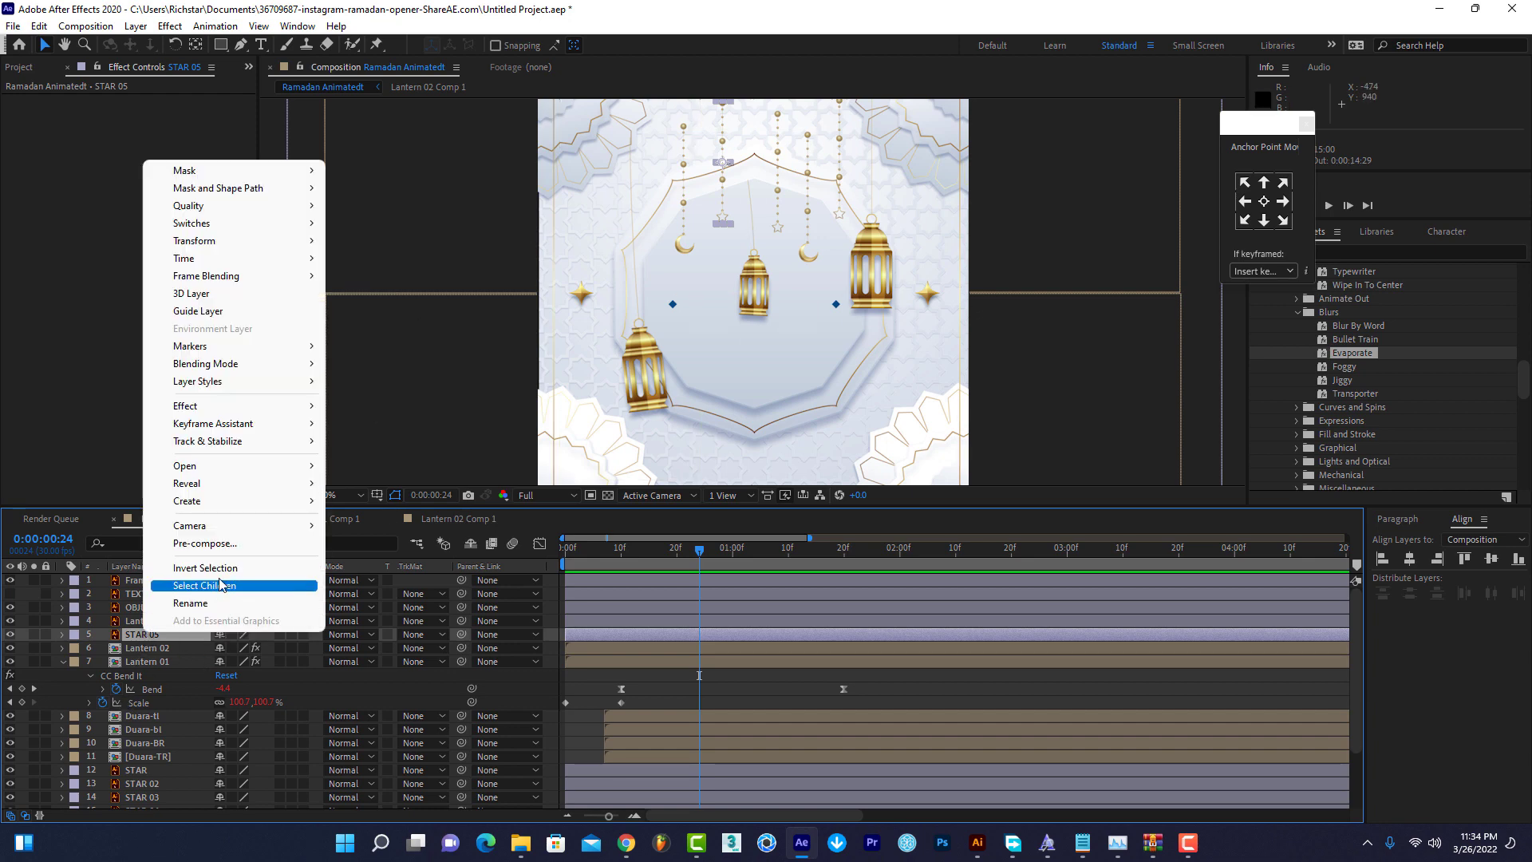
pyautogui.click(217, 547)
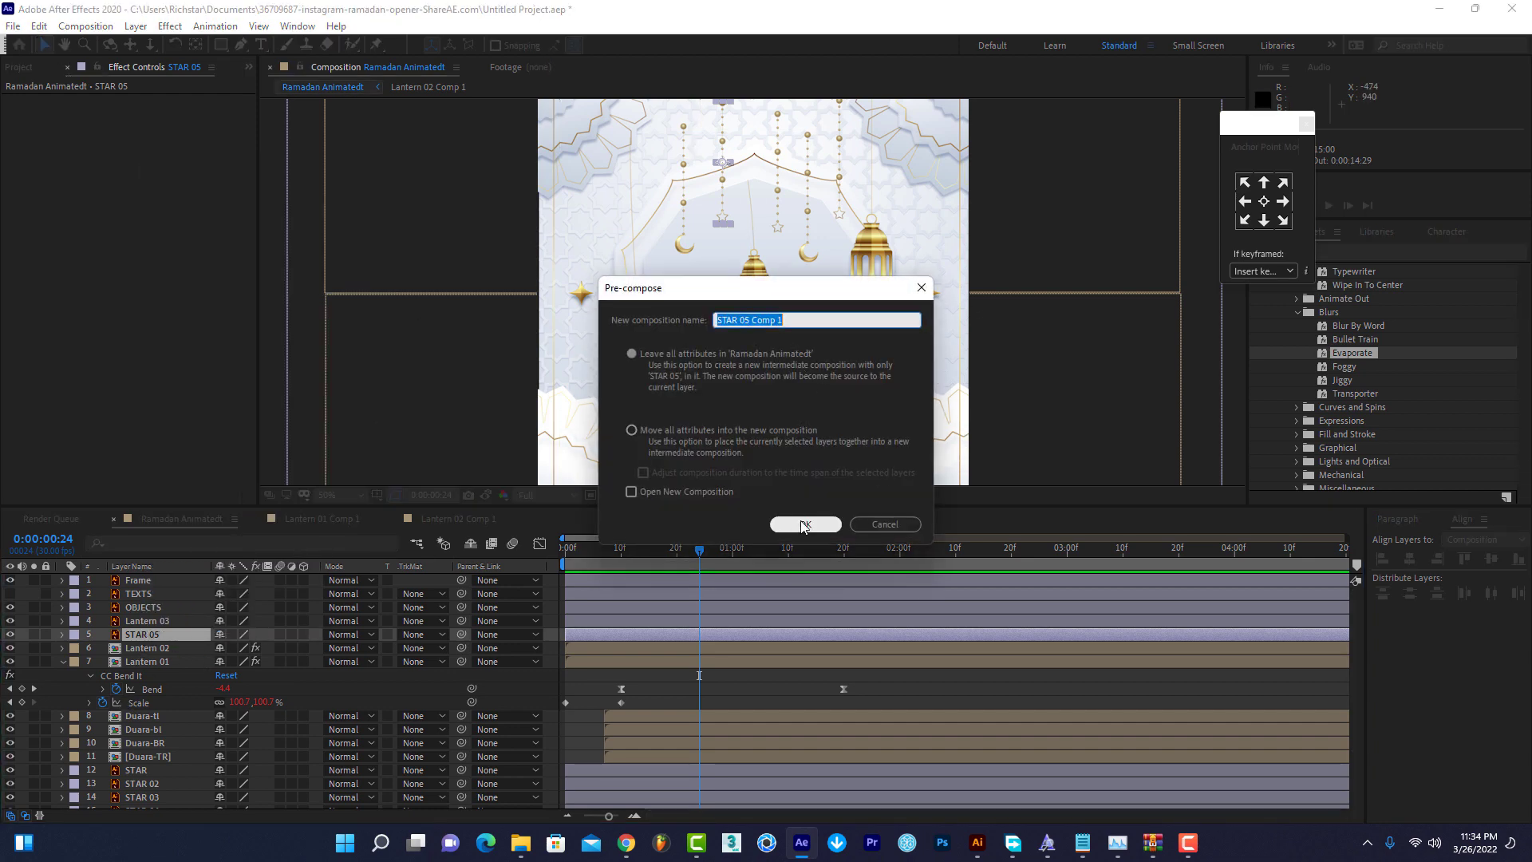
pyautogui.click(805, 522)
pyautogui.click(87, 26)
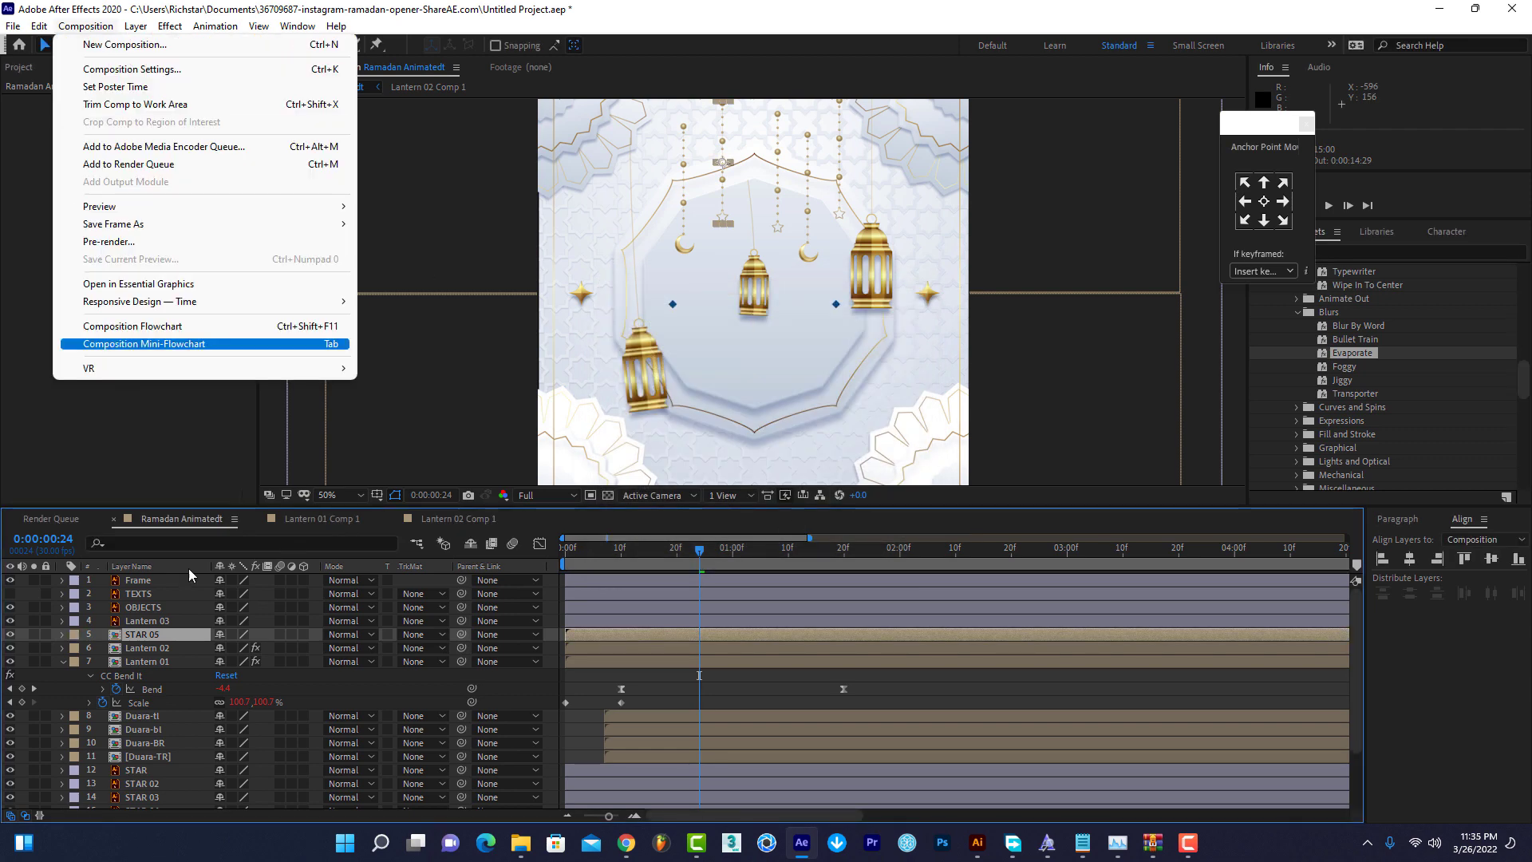
# Set STAR 05 Comp 1's width to 100 px and return to Ramadan Animatedt.
pyautogui.doubleClick(158, 634)
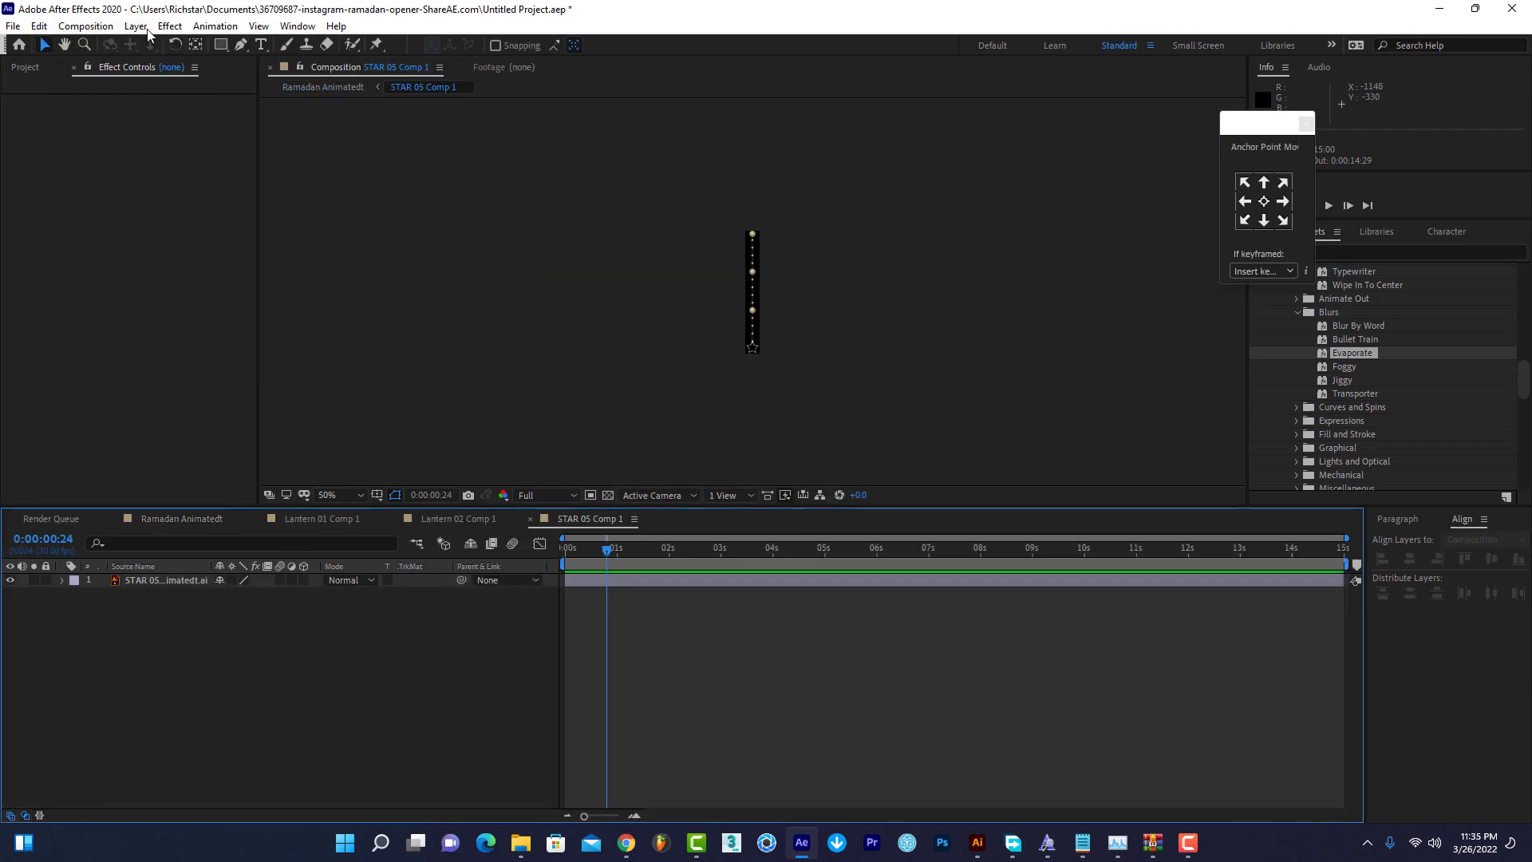
pyautogui.click(90, 27)
pyautogui.click(147, 70)
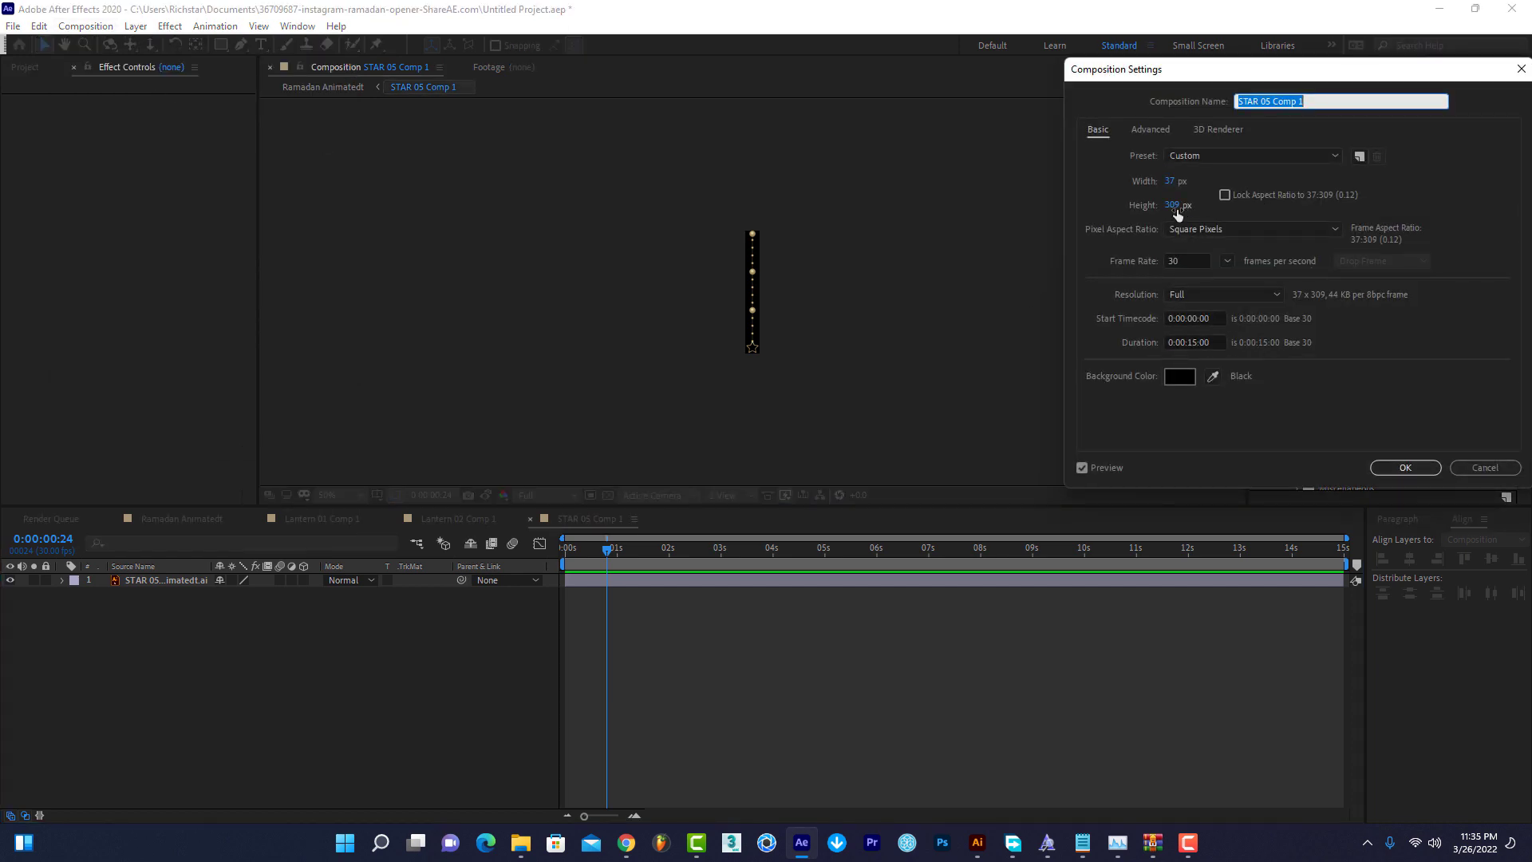
pyautogui.click(1170, 183)
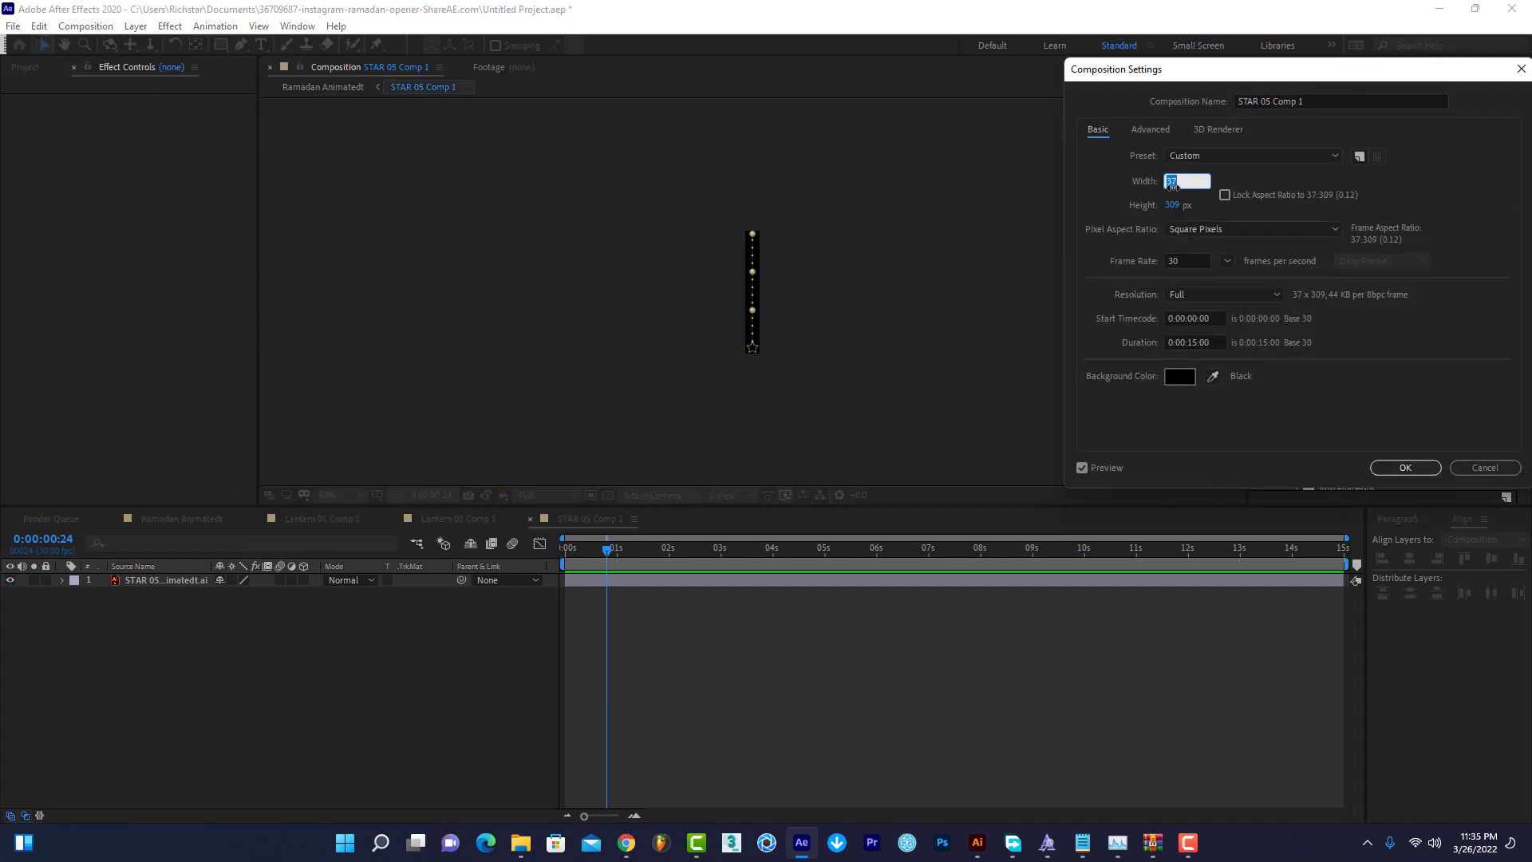
pyautogui.write('100')
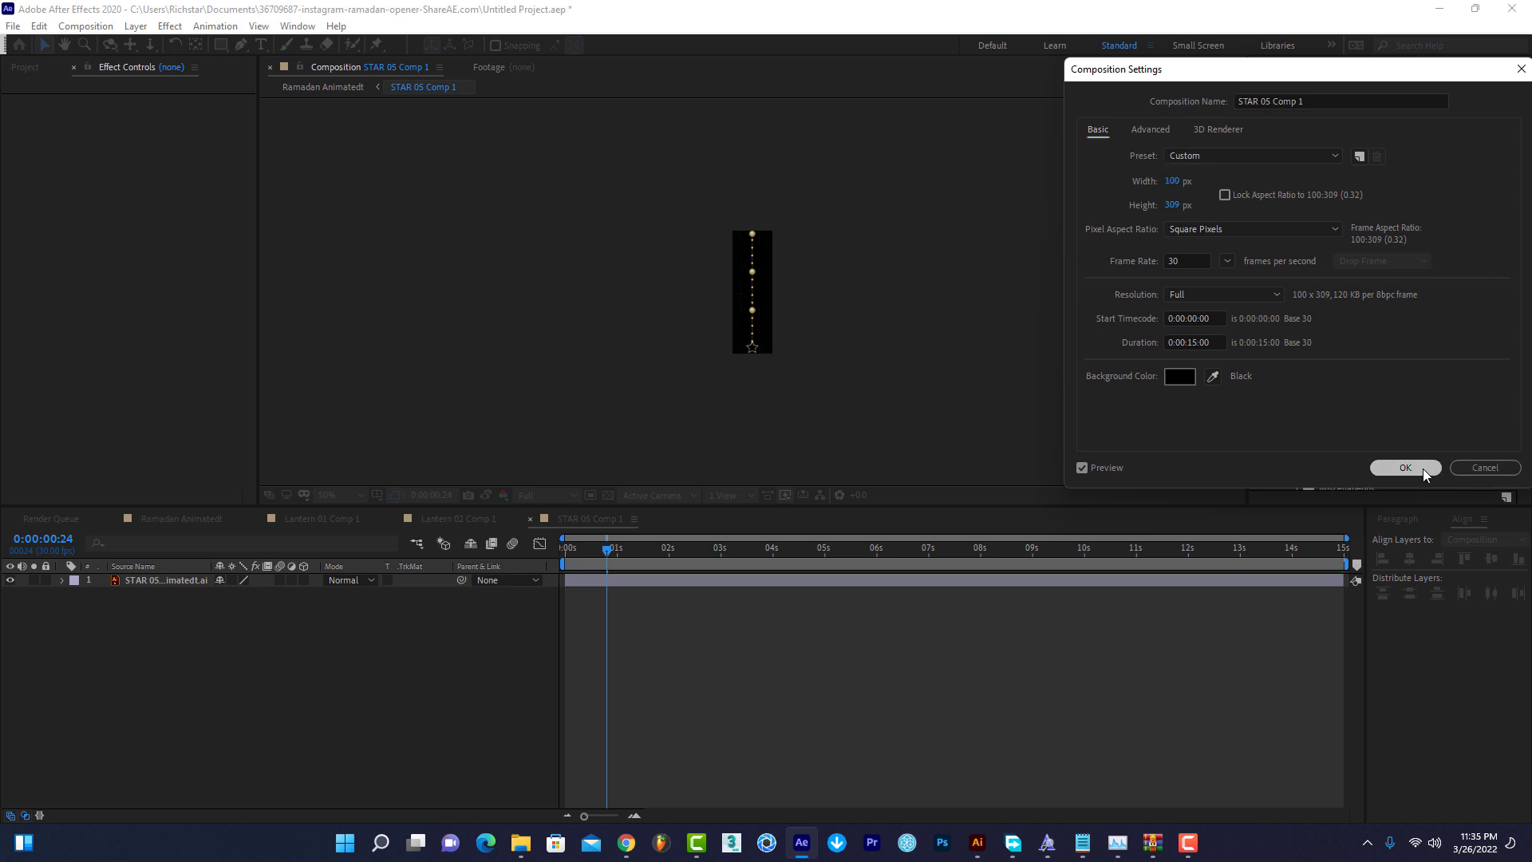
pyautogui.click(1416, 467)
pyautogui.click(529, 519)
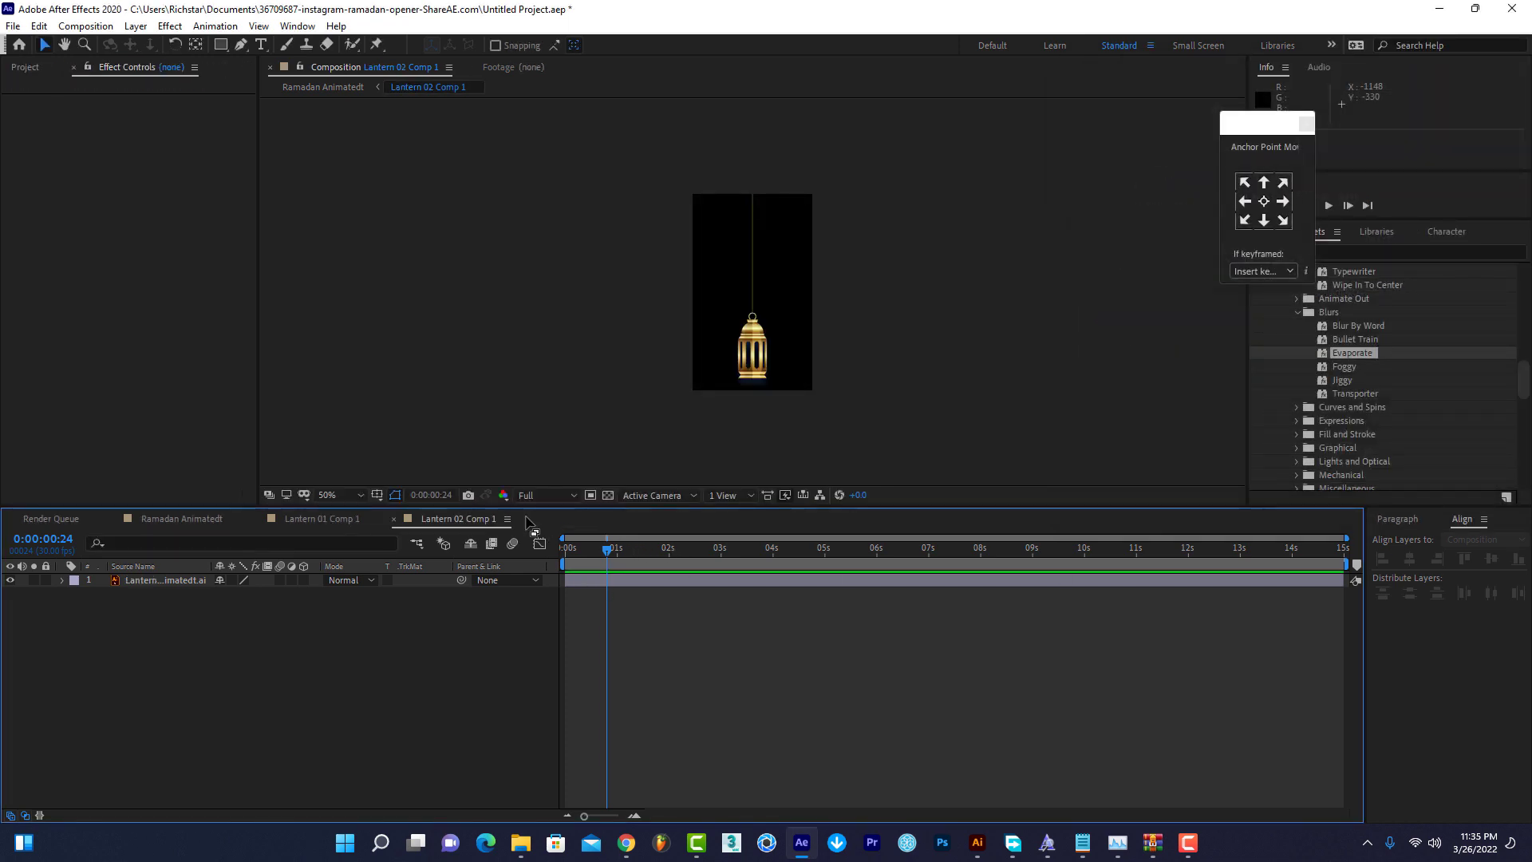
pyautogui.click(182, 518)
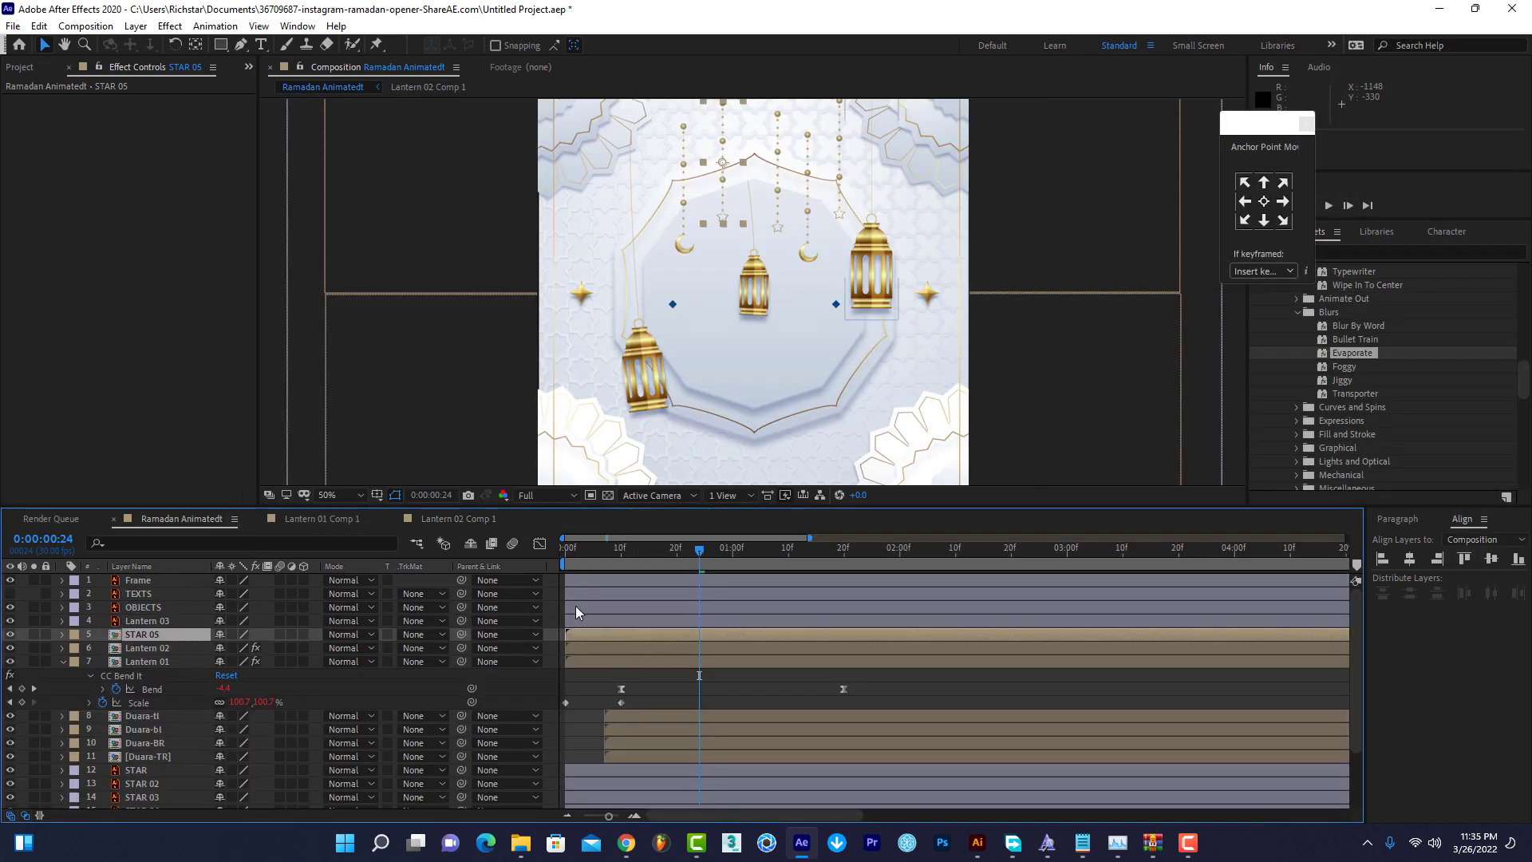
# Paste the CC Bend It keyframes onto STAR 05 at the first frame and preview the swing.
pyautogui.moveTo(585, 548); pyautogui.dragTo(548, 619)
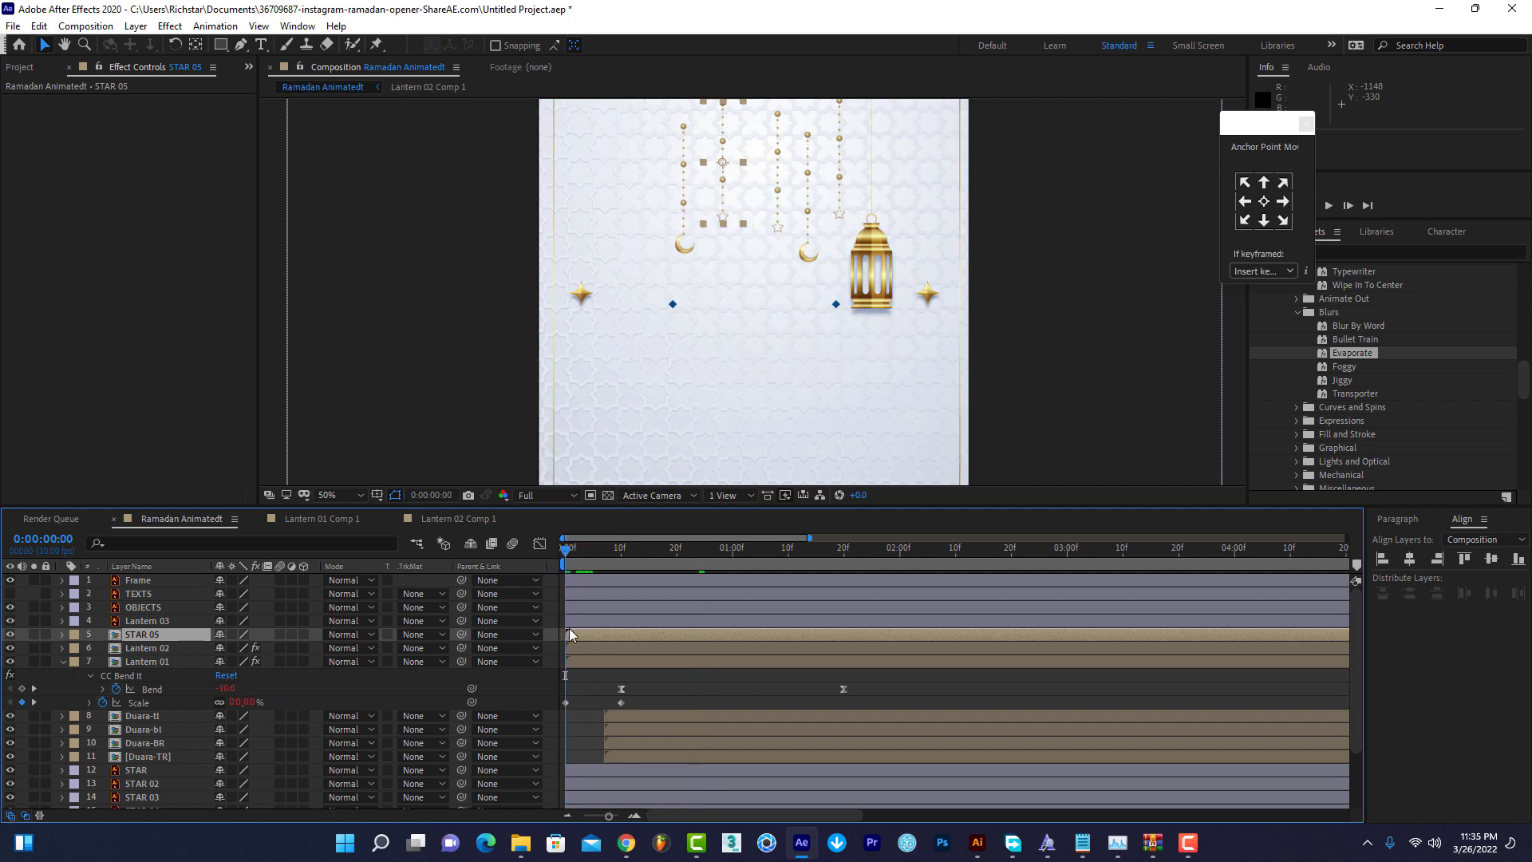
pyautogui.hotkey('ctrl', 'v')
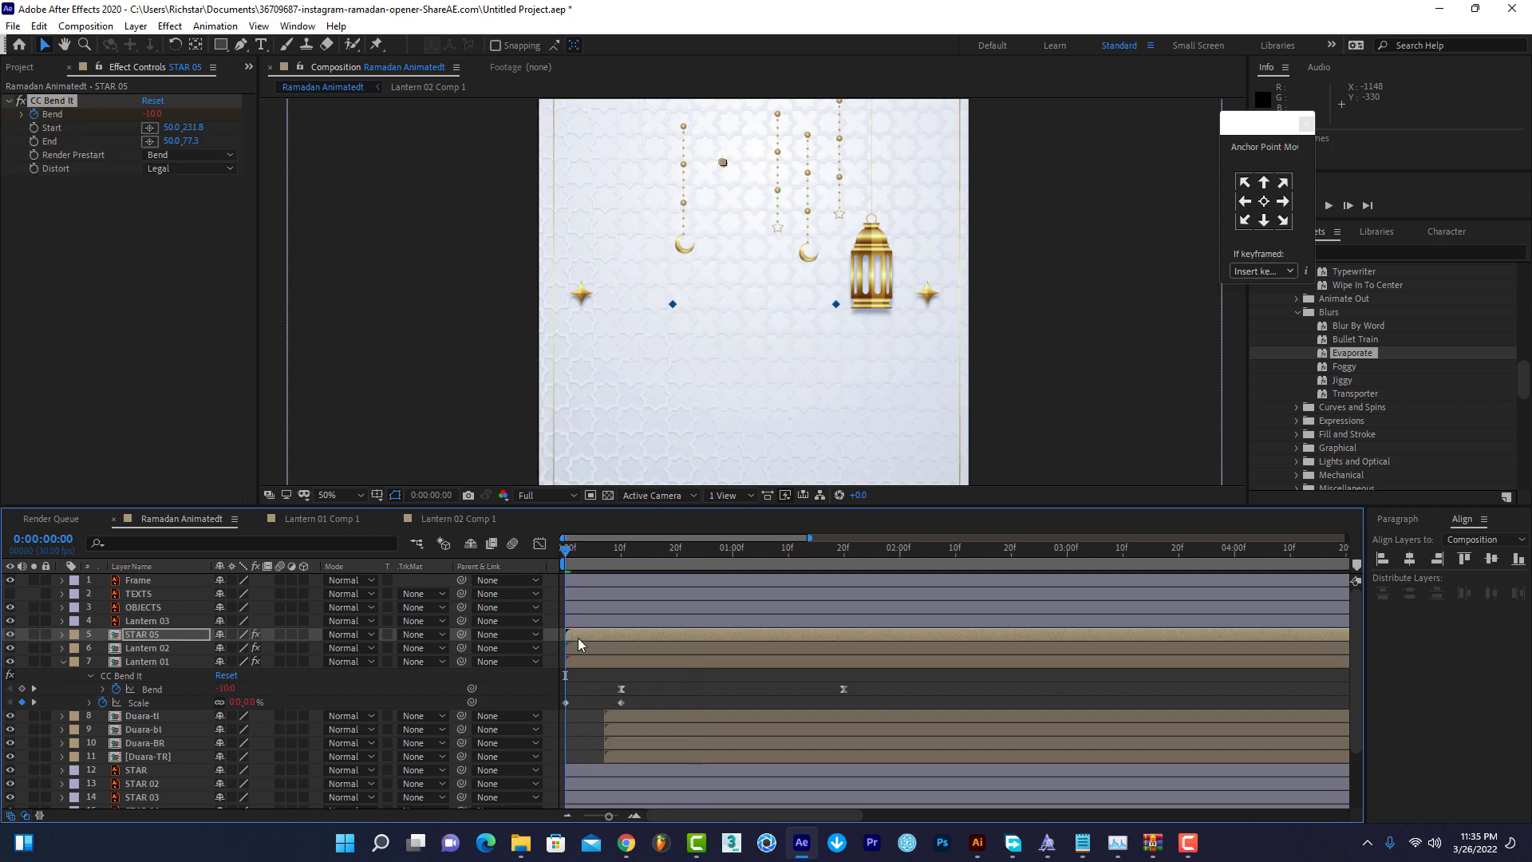
pyautogui.press('u')
pyautogui.click(700, 666)
pyautogui.press('space')
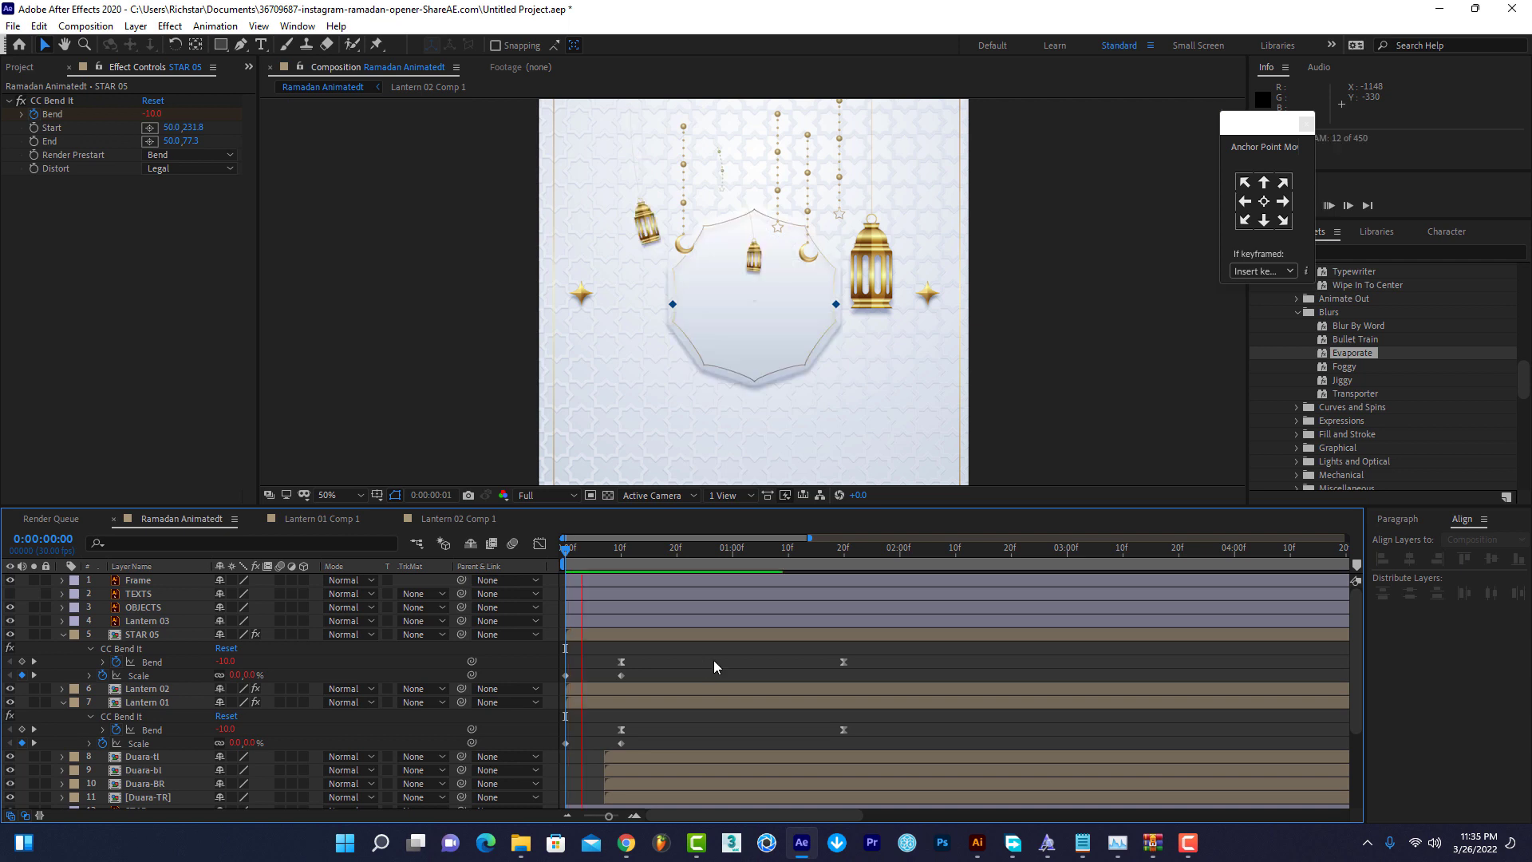
pyautogui.press('space')
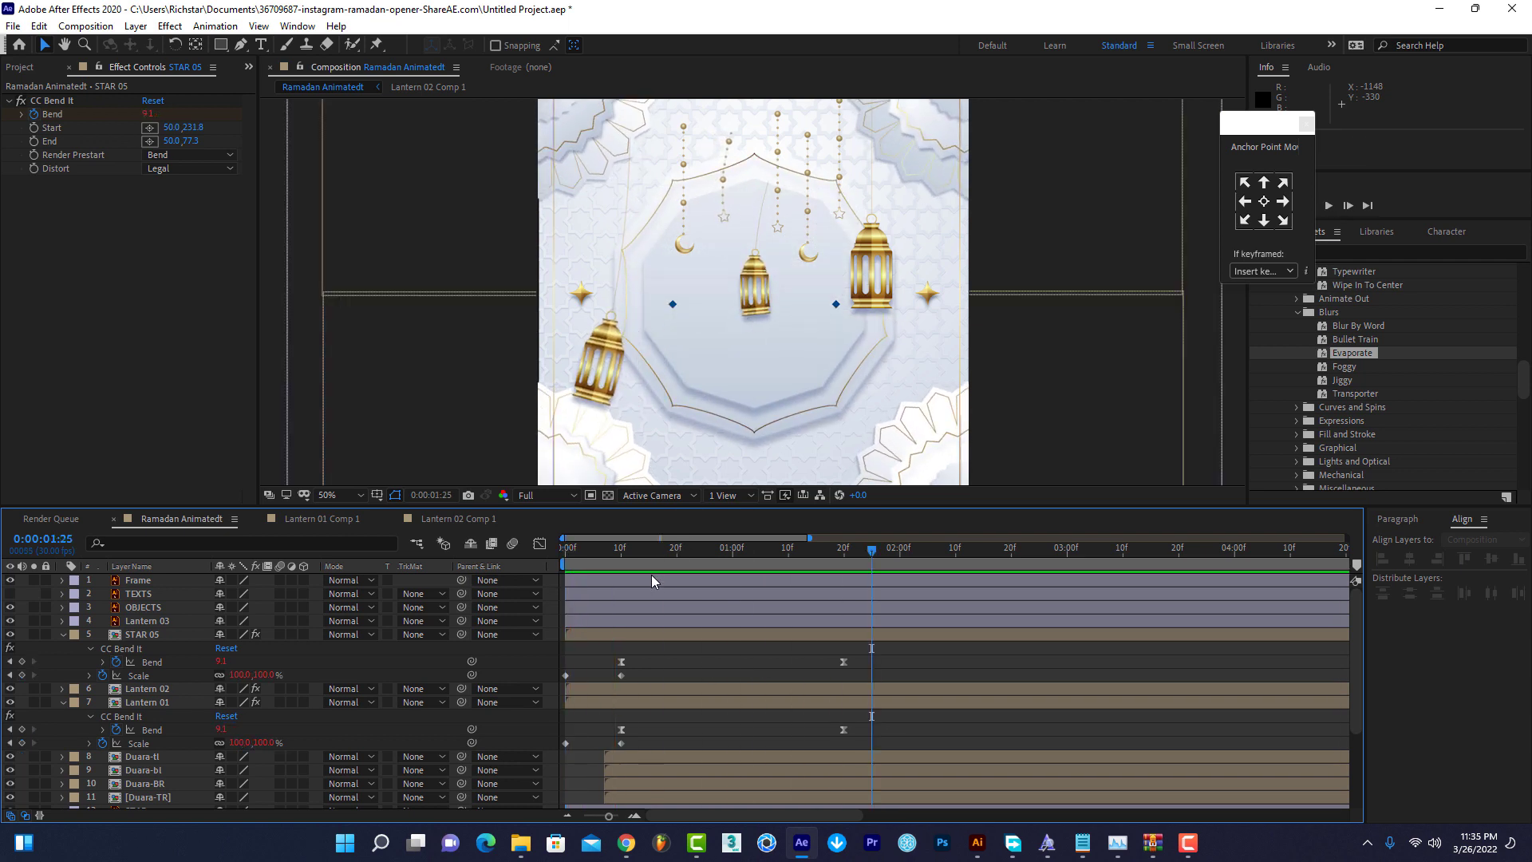
pyautogui.moveTo(639, 551); pyautogui.dragTo(698, 551)
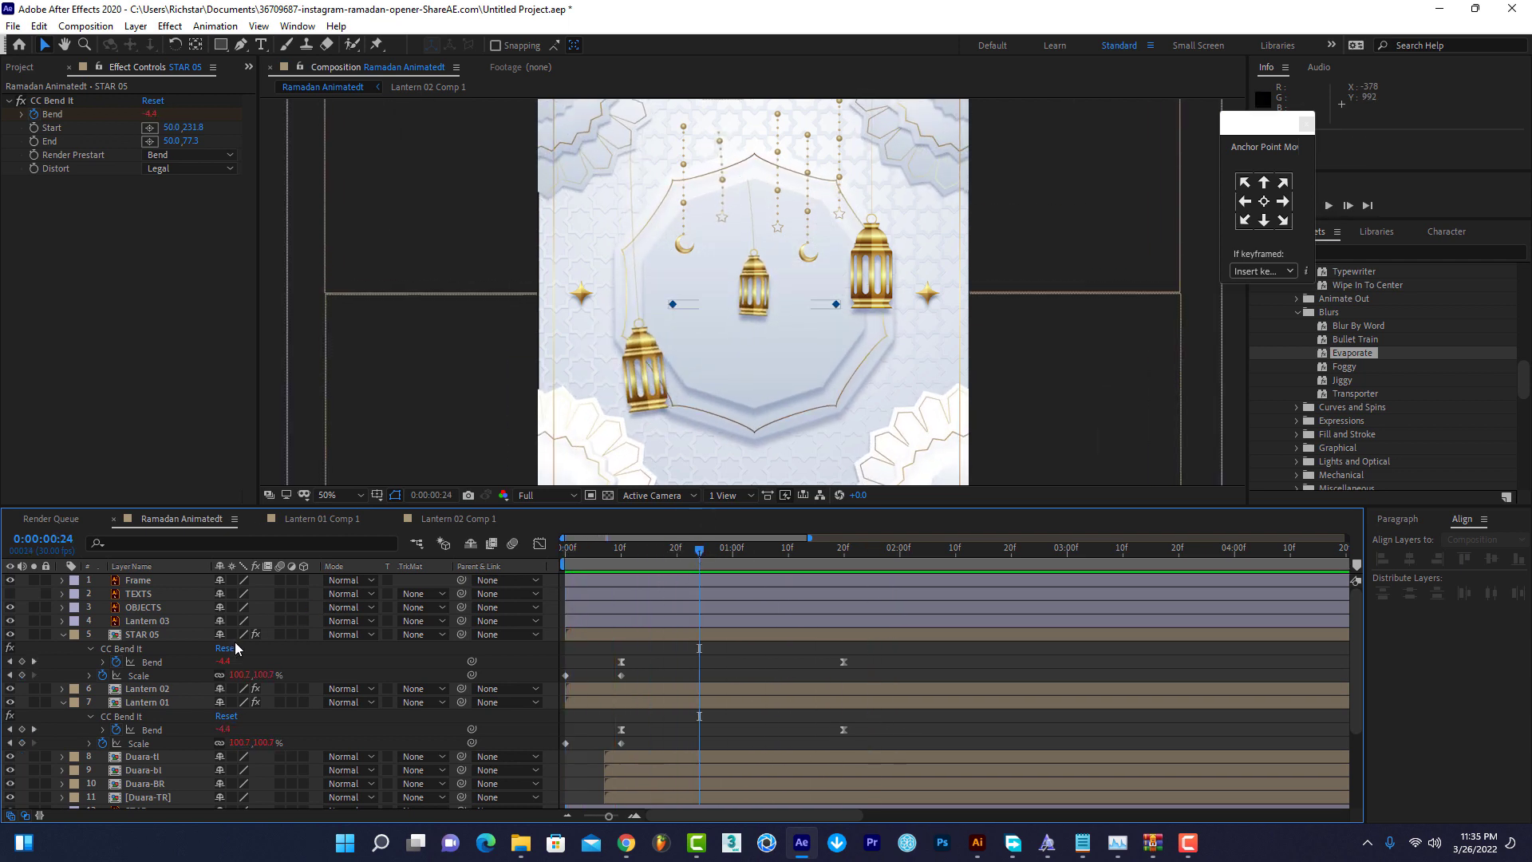
pyautogui.click(61, 635)
pyautogui.click(138, 633)
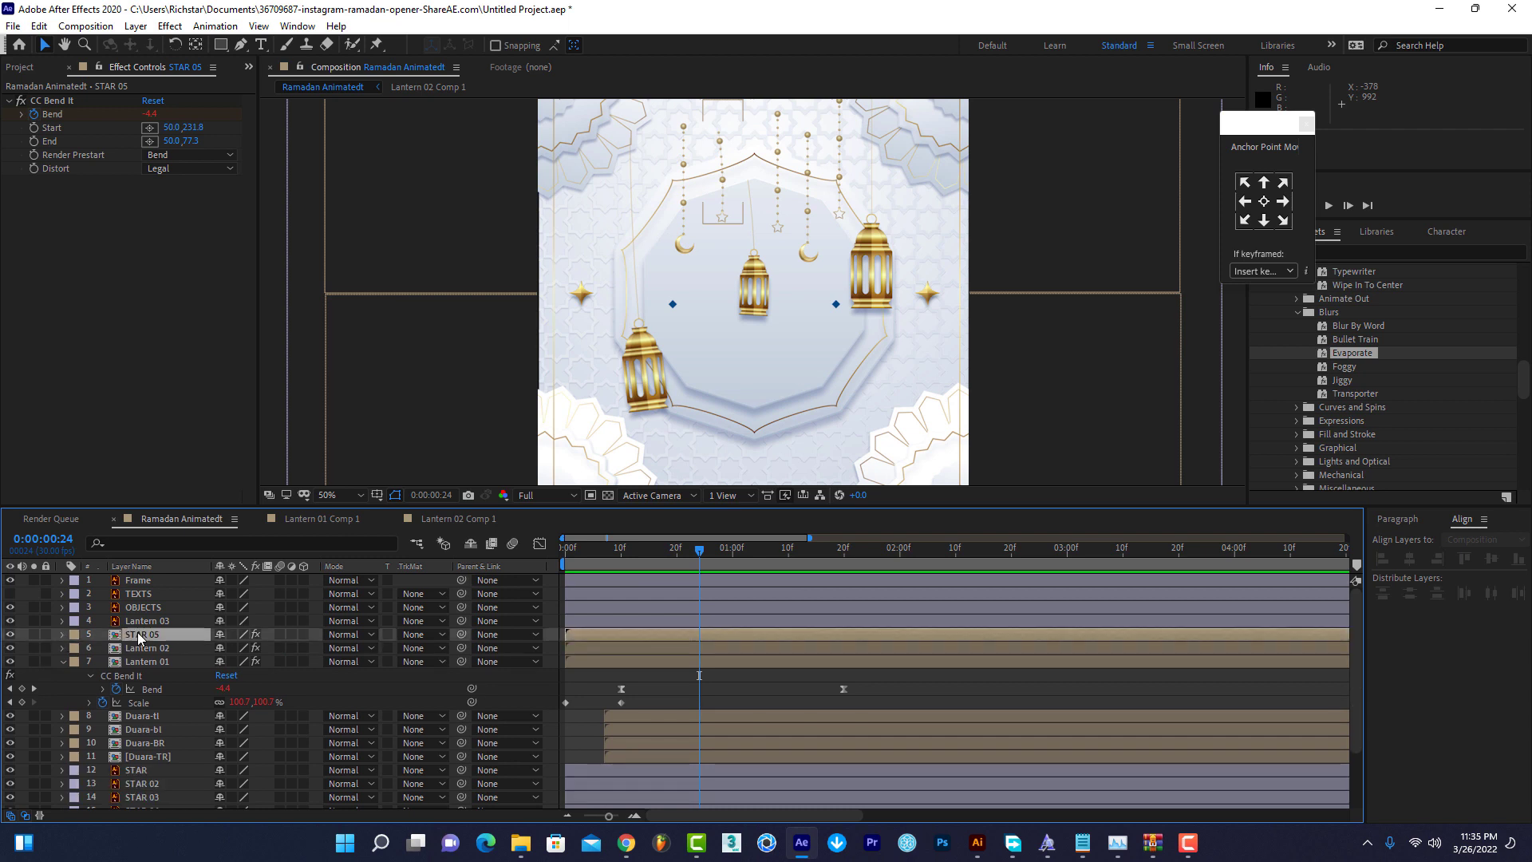
pyautogui.click(62, 662)
# Pre-compose the STAR layer into STAR Comp 1.
pyautogui.click(152, 730)
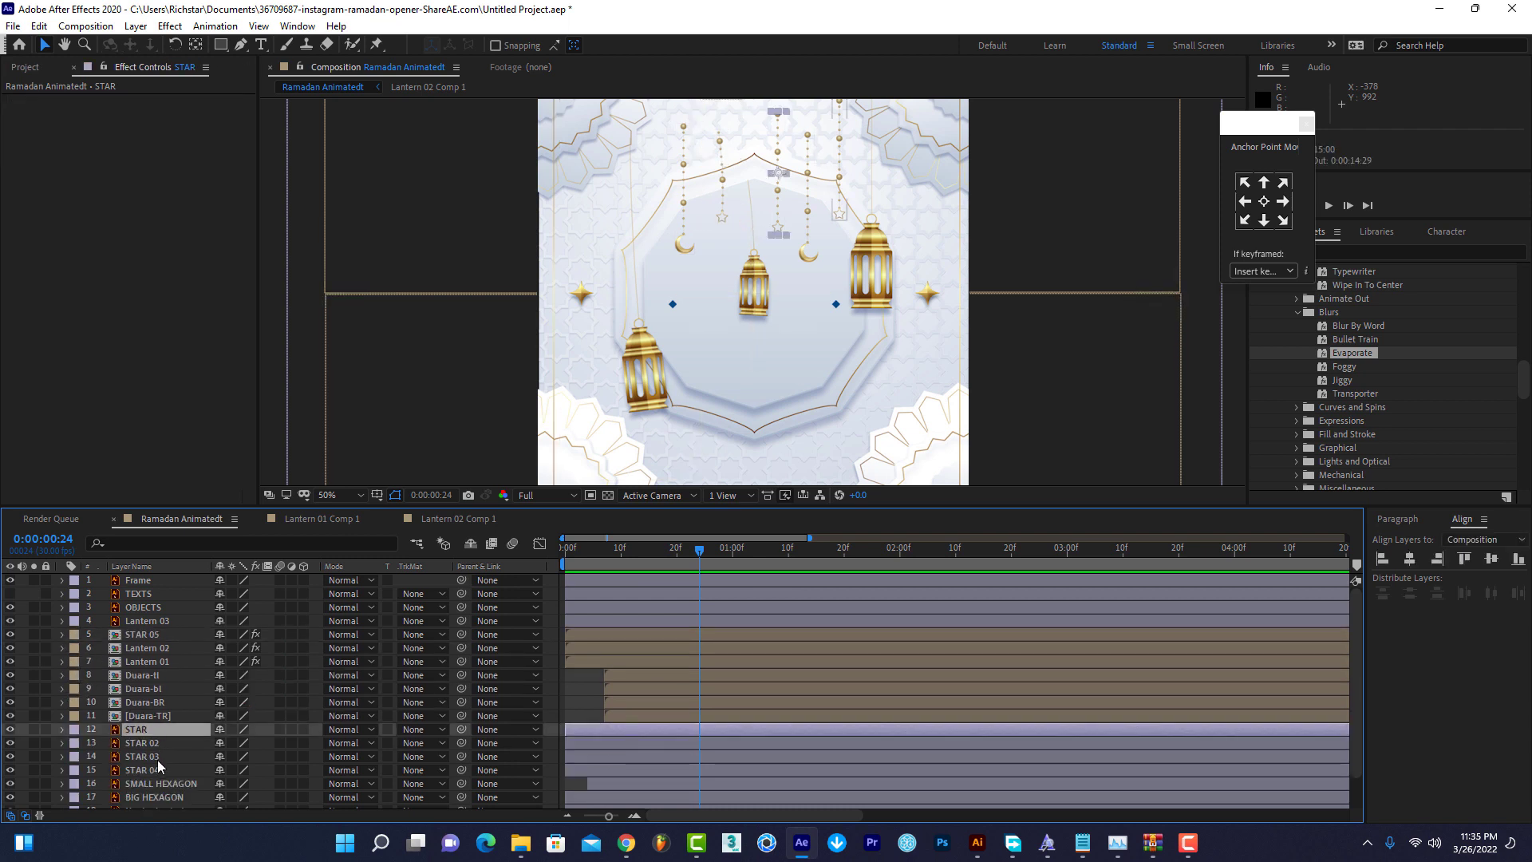
pyautogui.rightClick(156, 733)
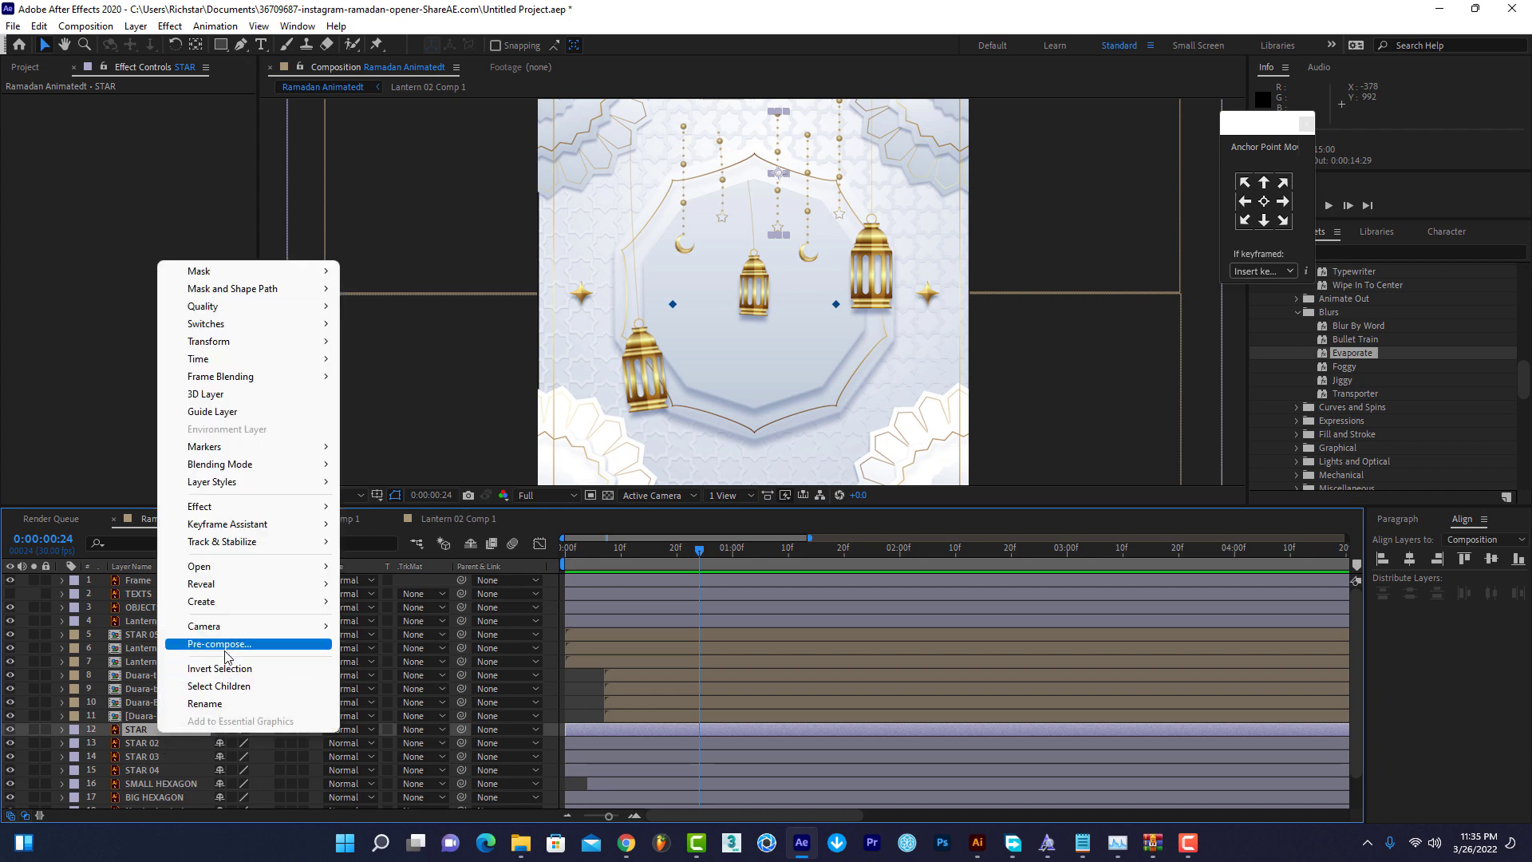
pyautogui.click(225, 650)
pyautogui.click(791, 523)
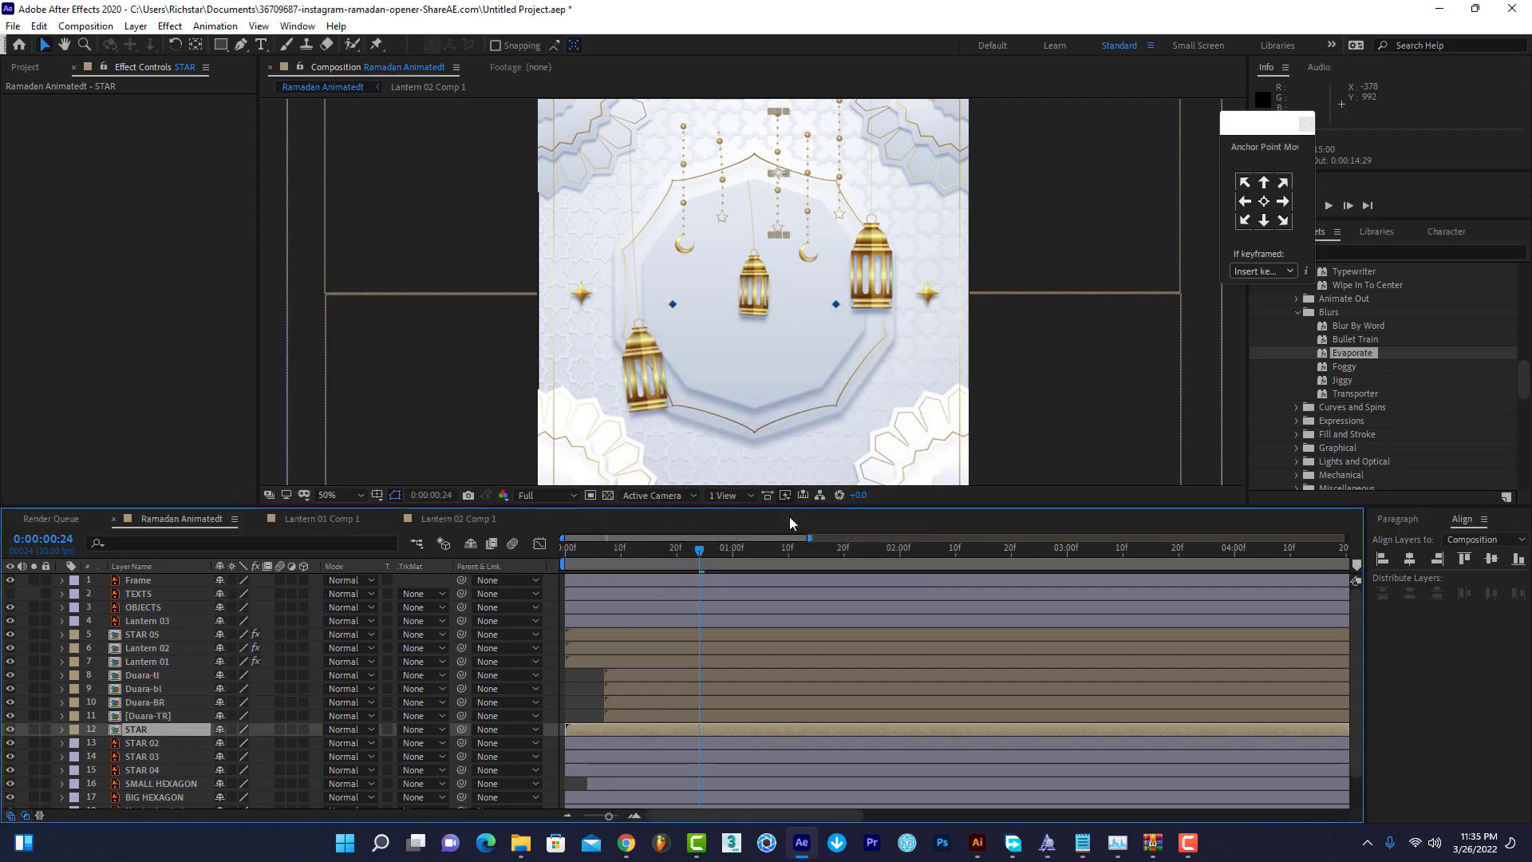
# Set STAR Comp 1's width to 100 px and return to Ramadan Animatedt.
pyautogui.doubleClick(162, 729)
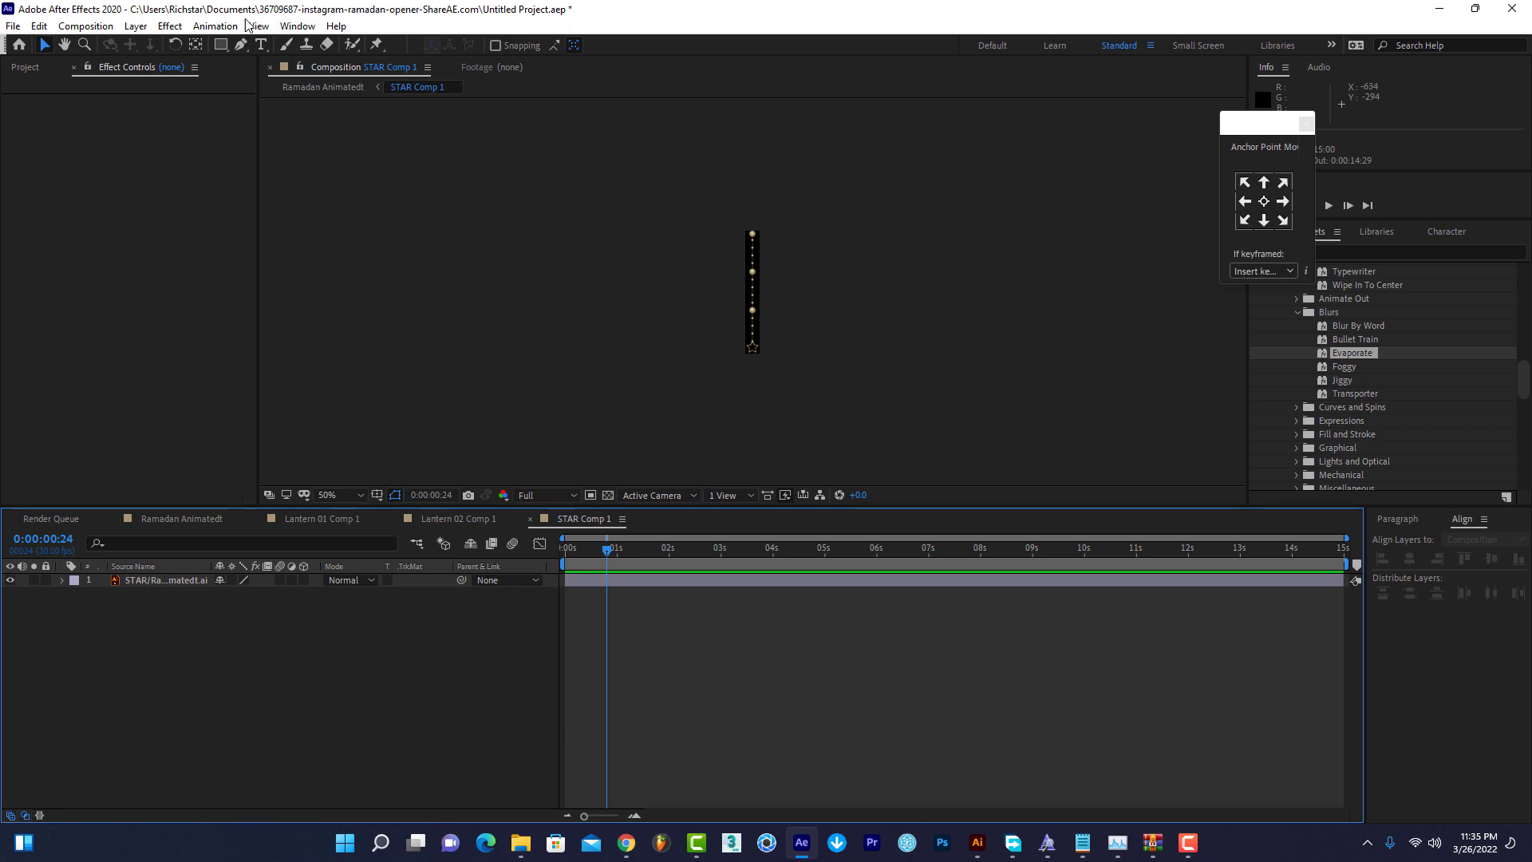
pyautogui.click(86, 25)
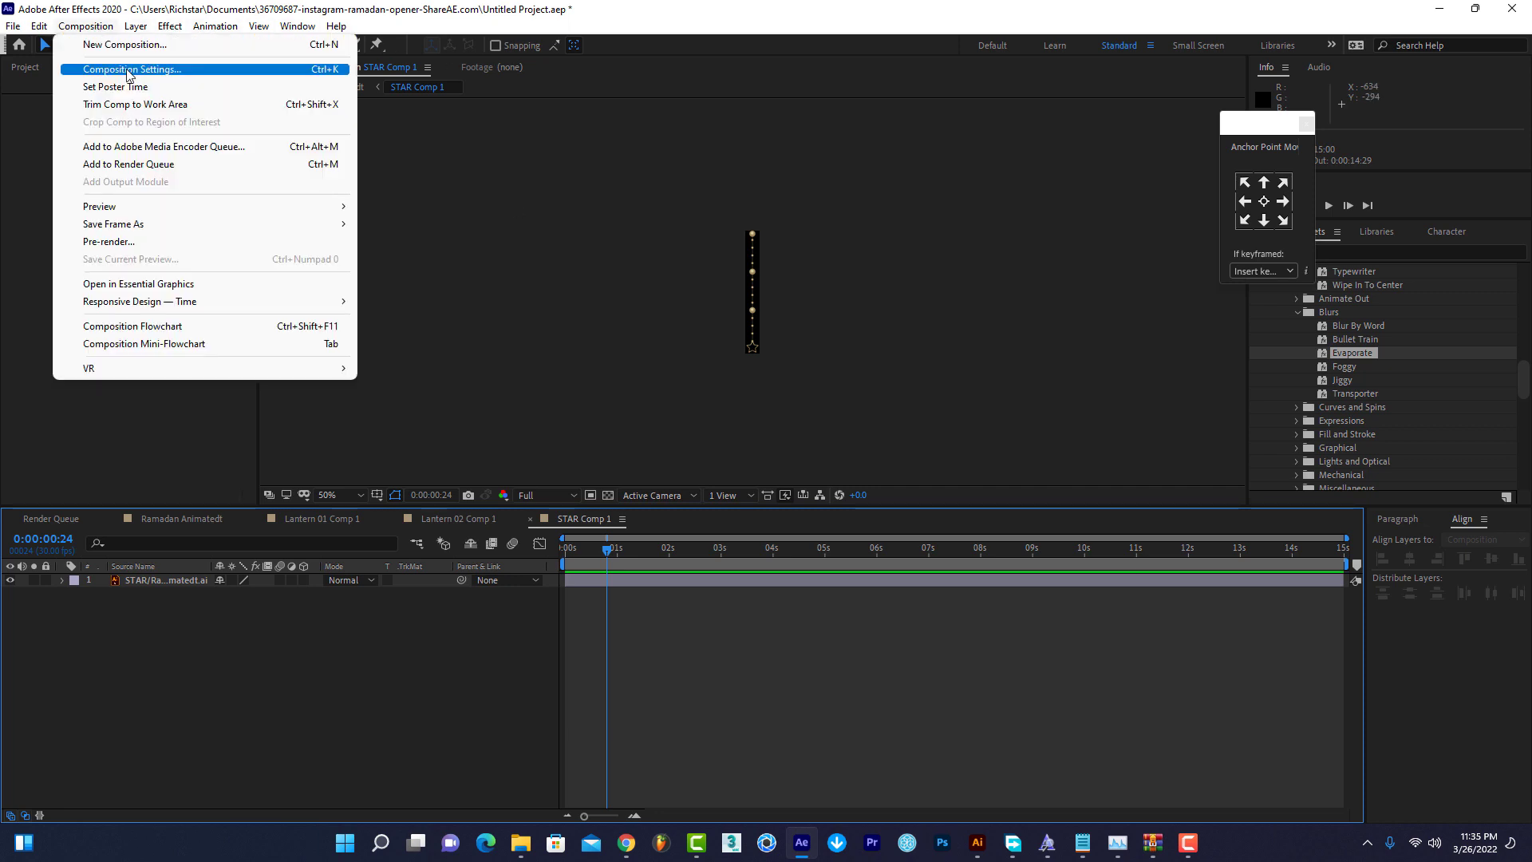
pyautogui.click(130, 71)
pyautogui.click(1169, 182)
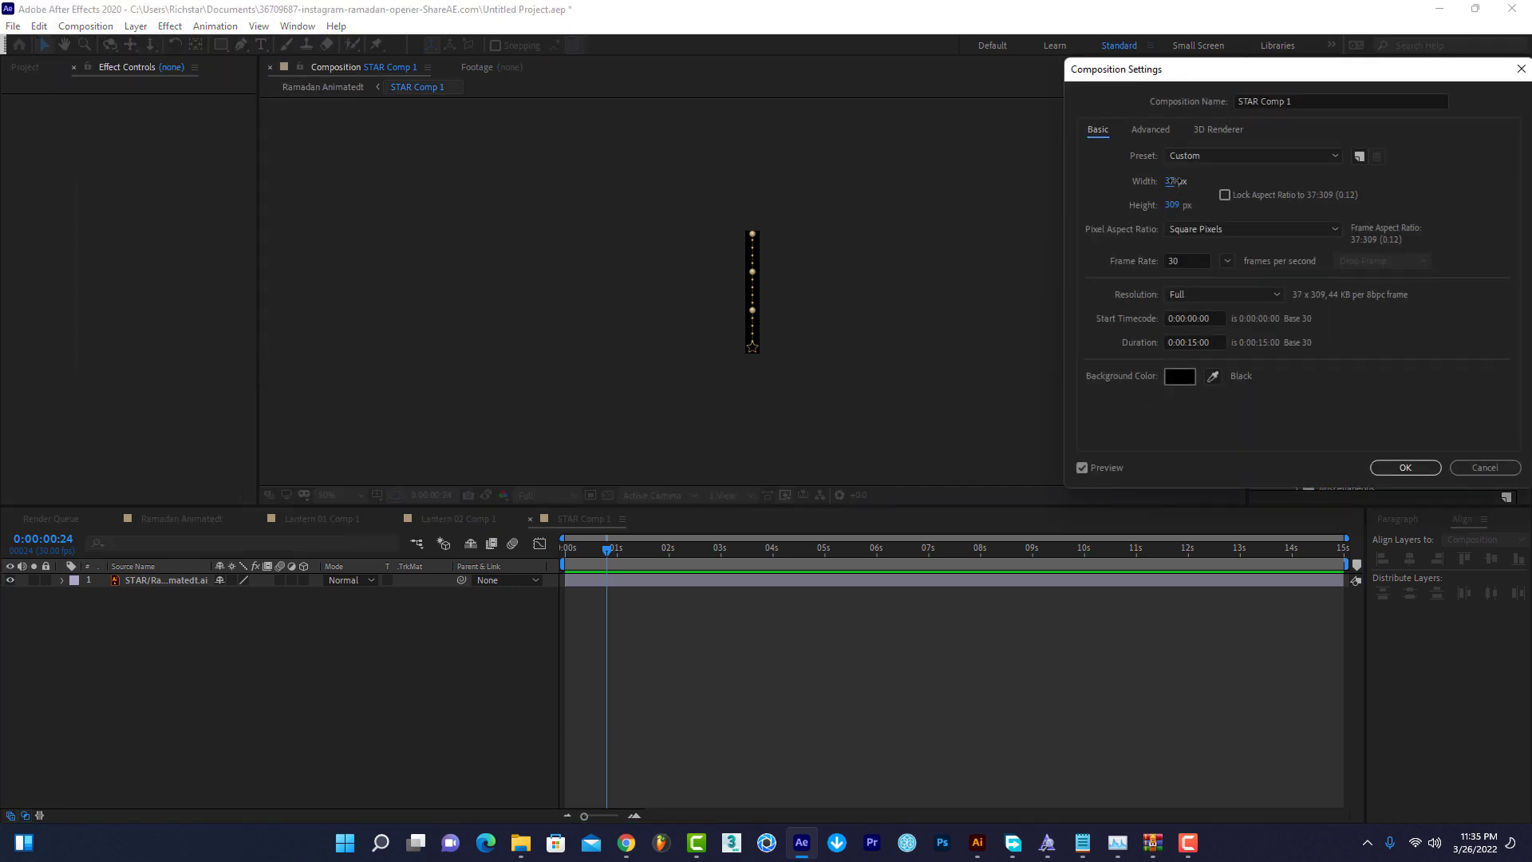
pyautogui.write('100')
pyautogui.press('Return')
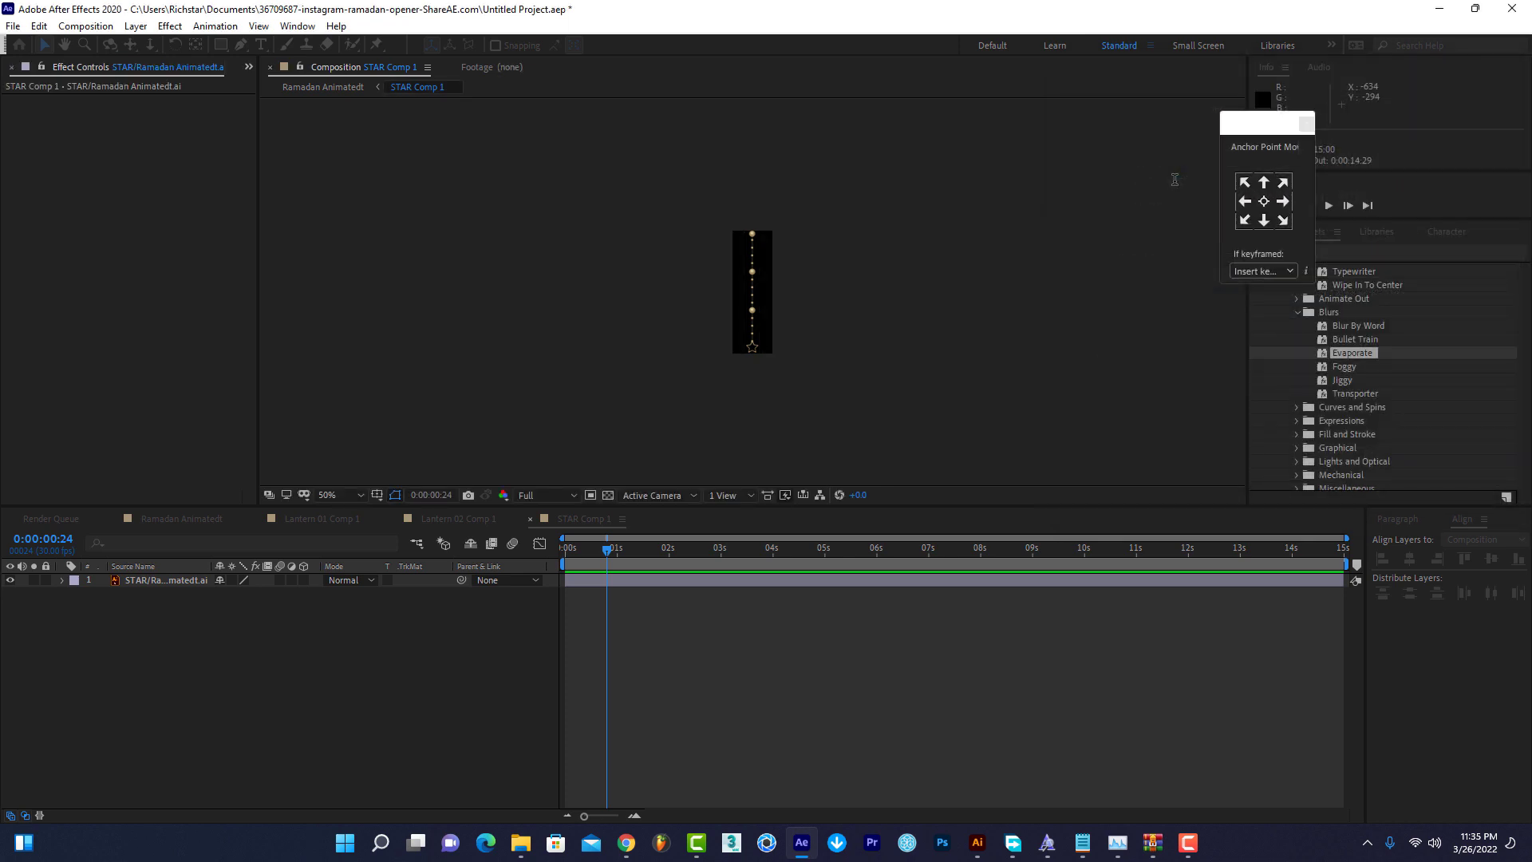
pyautogui.click(530, 519)
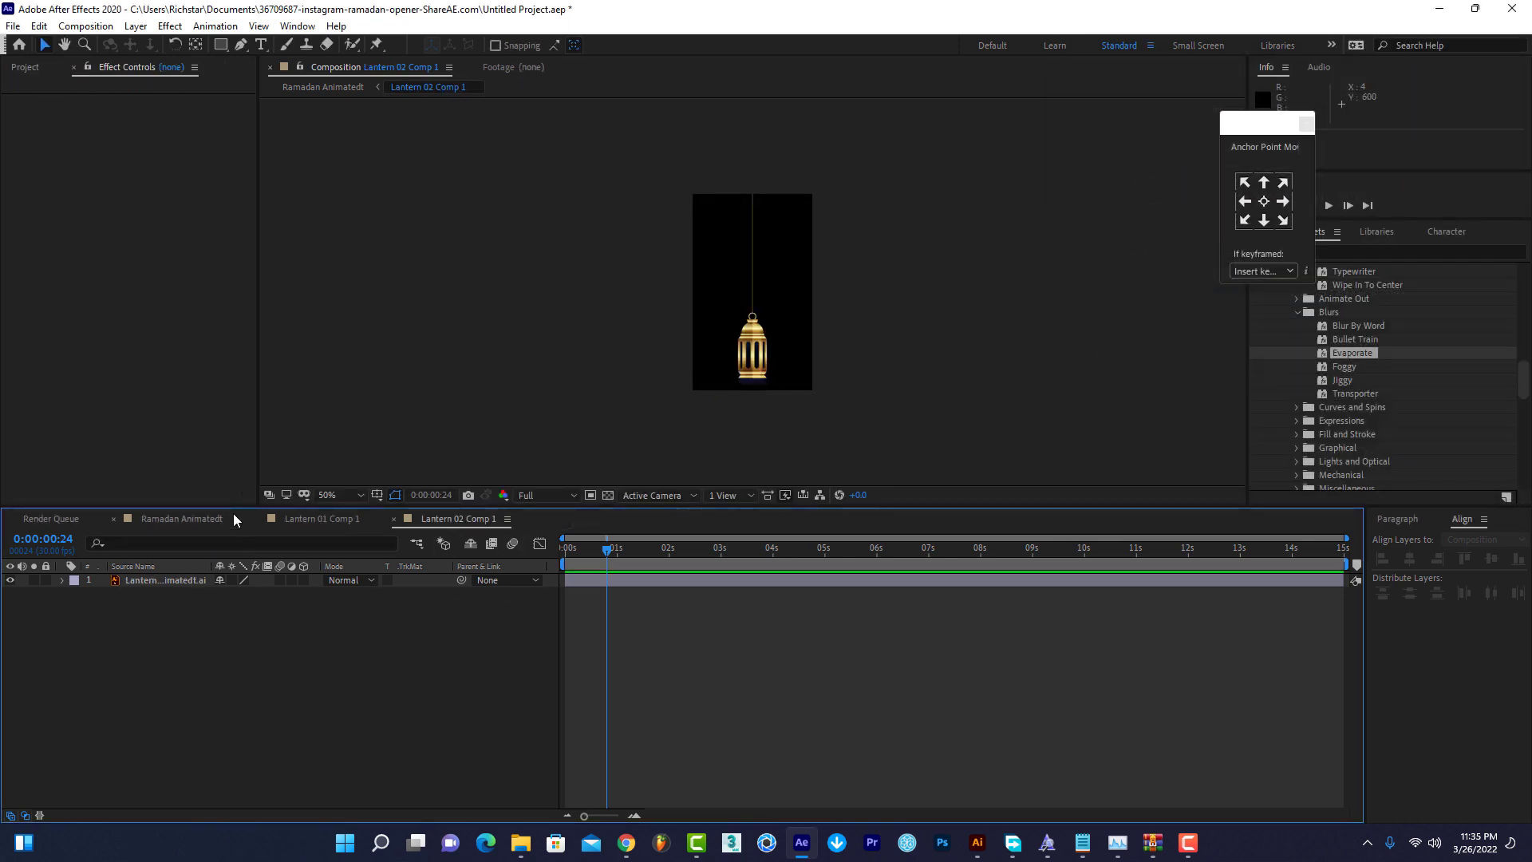
pyautogui.click(203, 519)
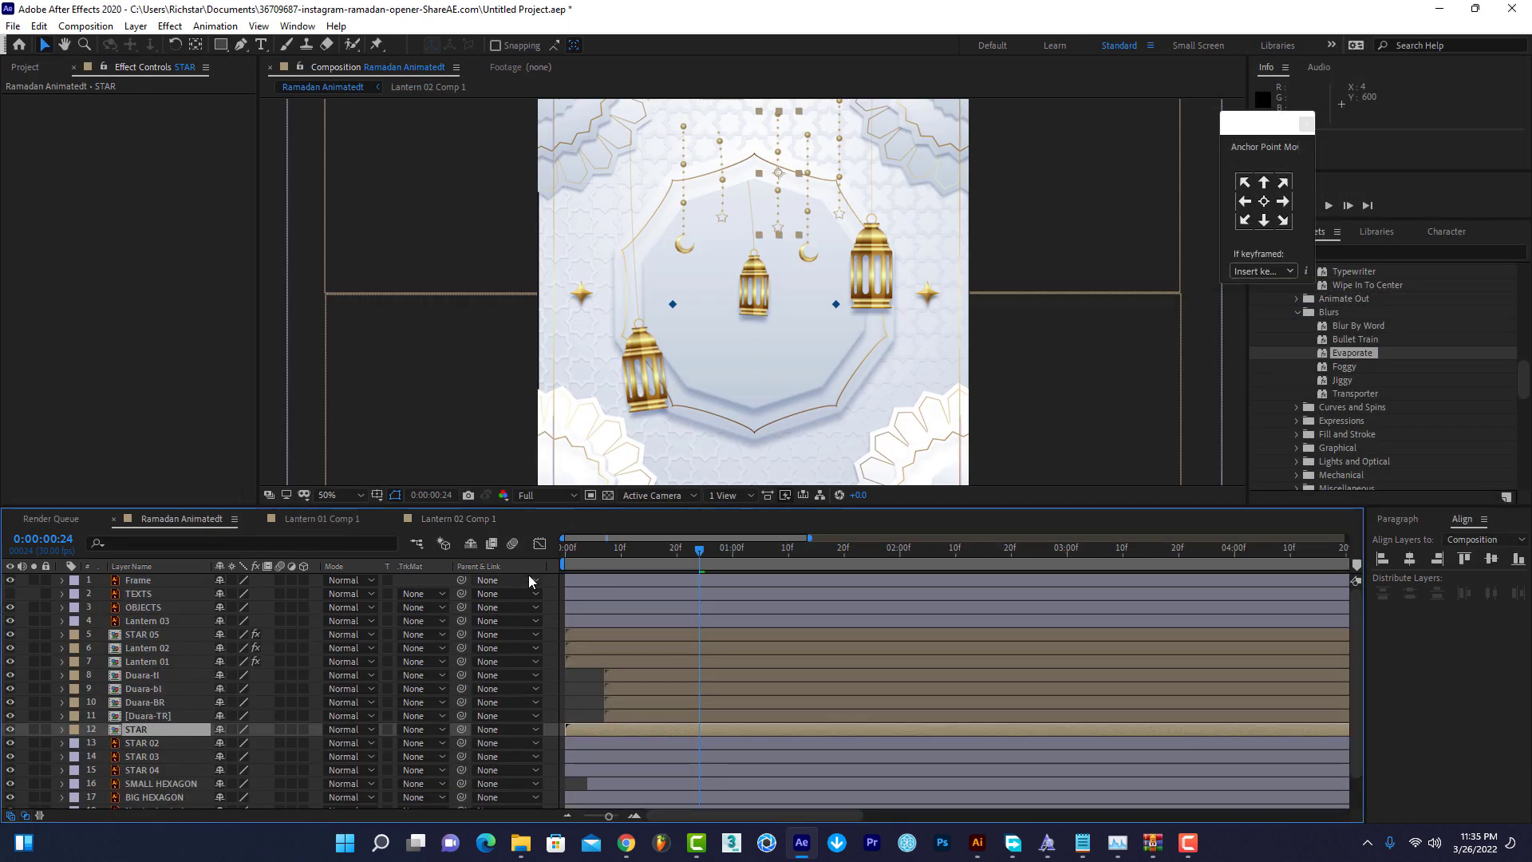
# Paste the CC Bend It animation onto STAR from the start, preview, then pick STAR 02.
pyautogui.press('Home')
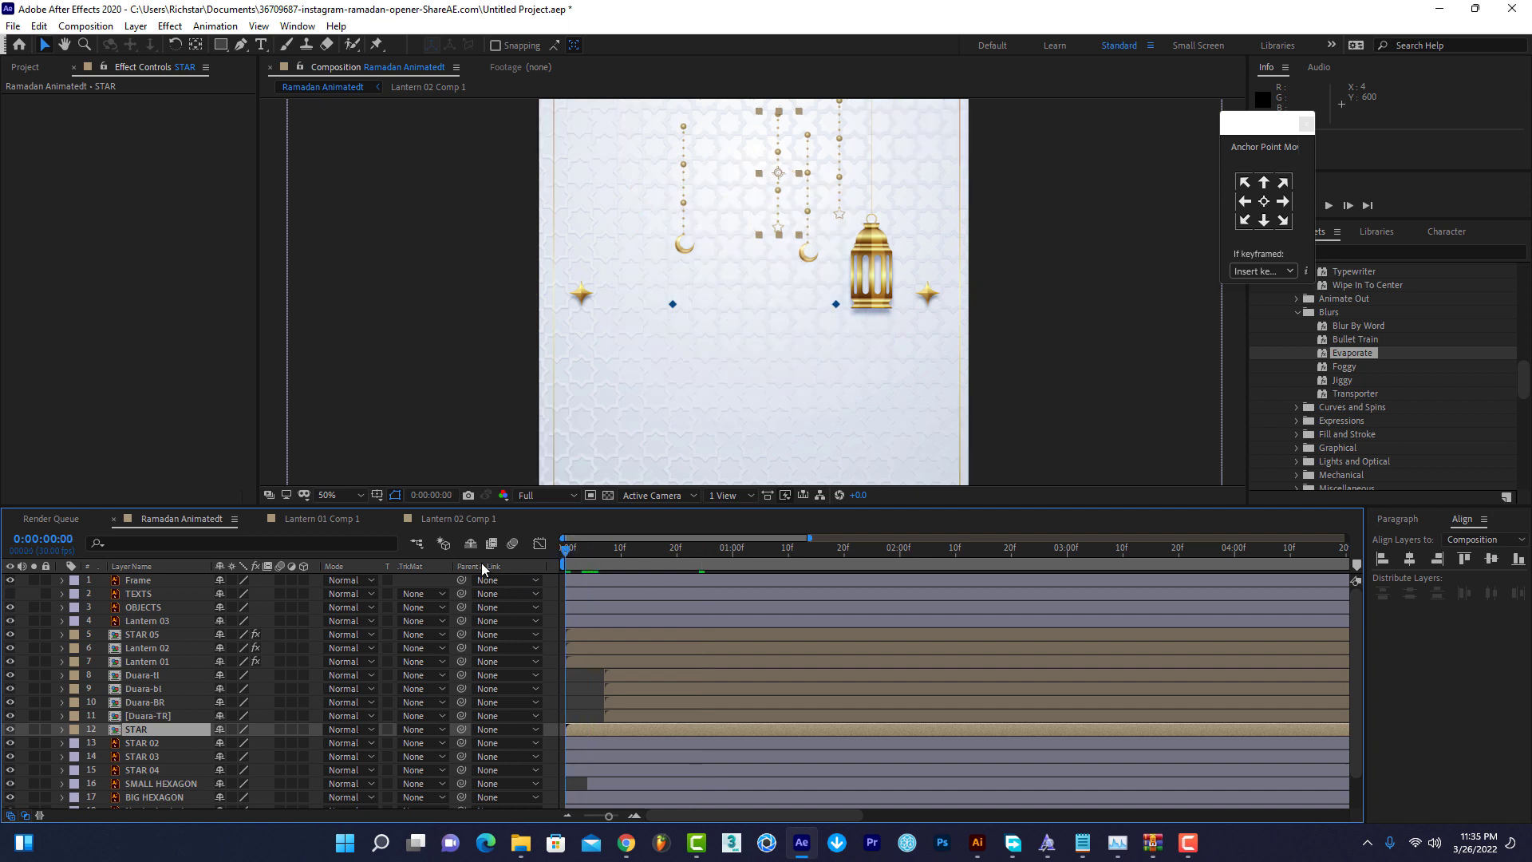
pyautogui.hotkey('ctrl', 'v')
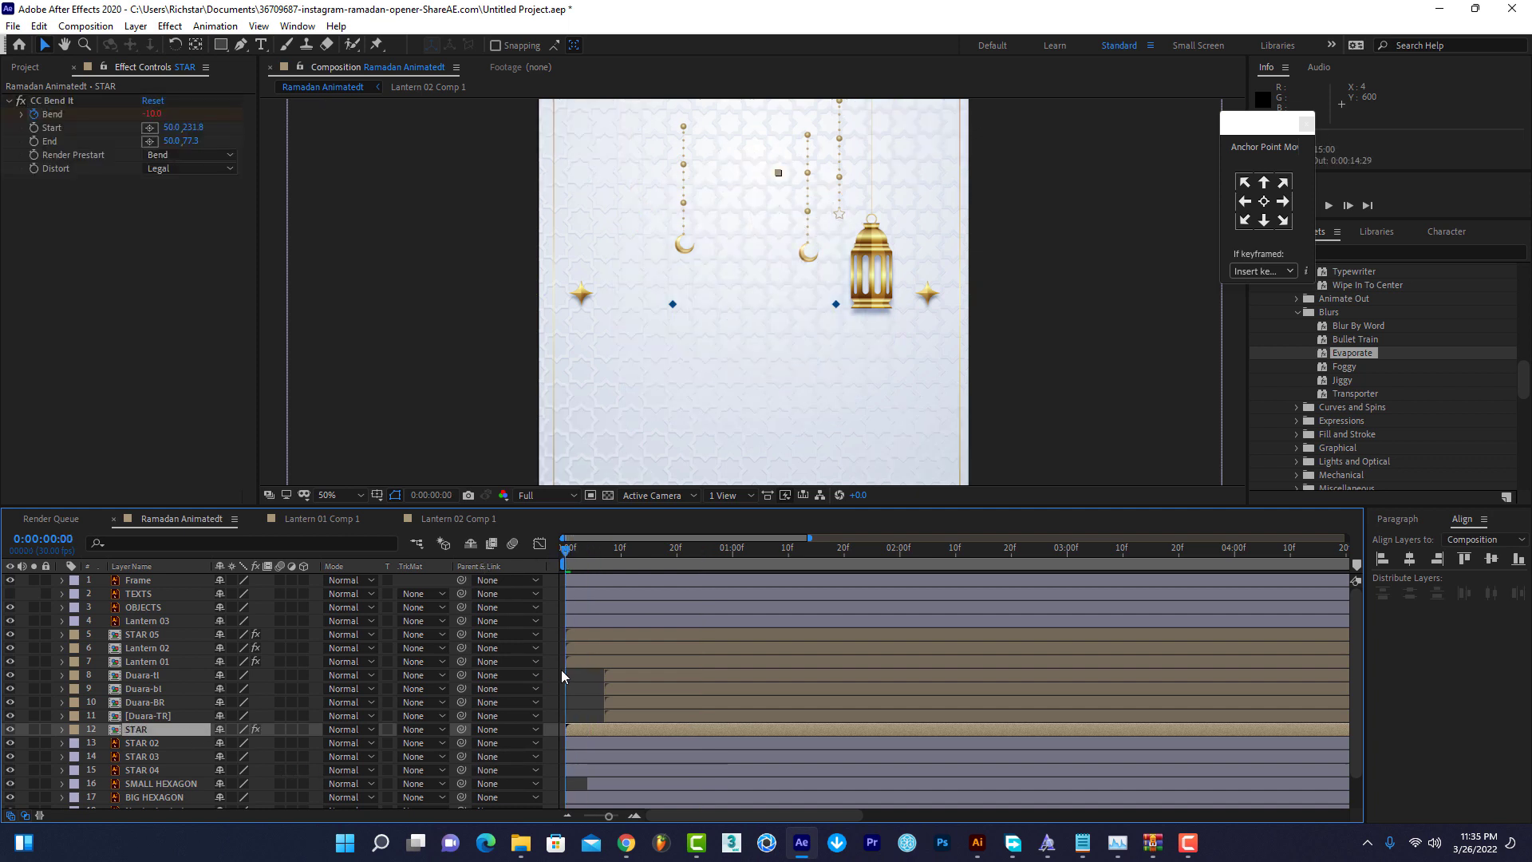
pyautogui.press('space')
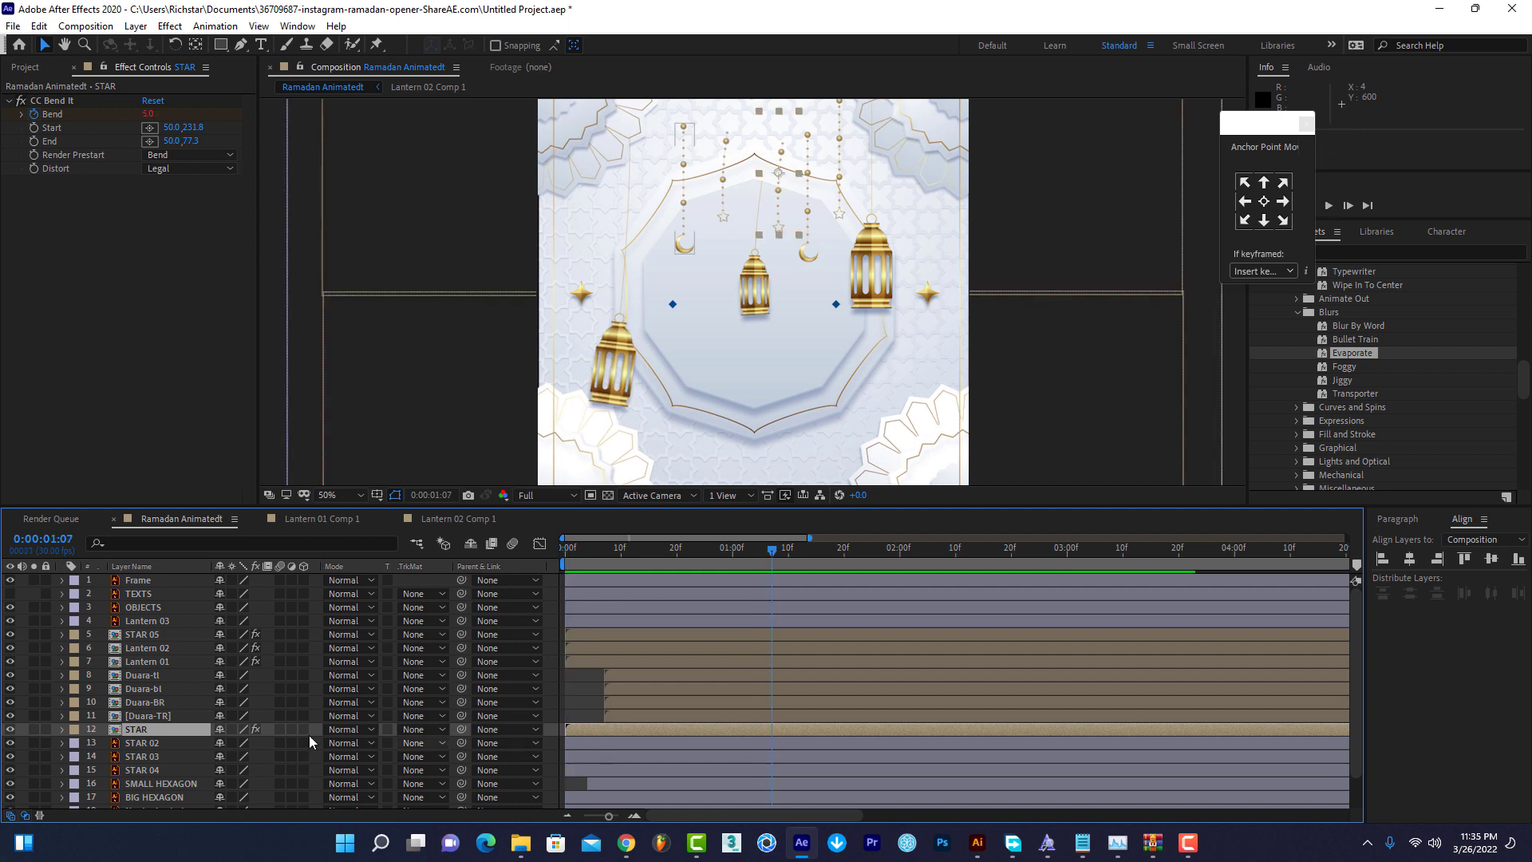
pyautogui.click(173, 716)
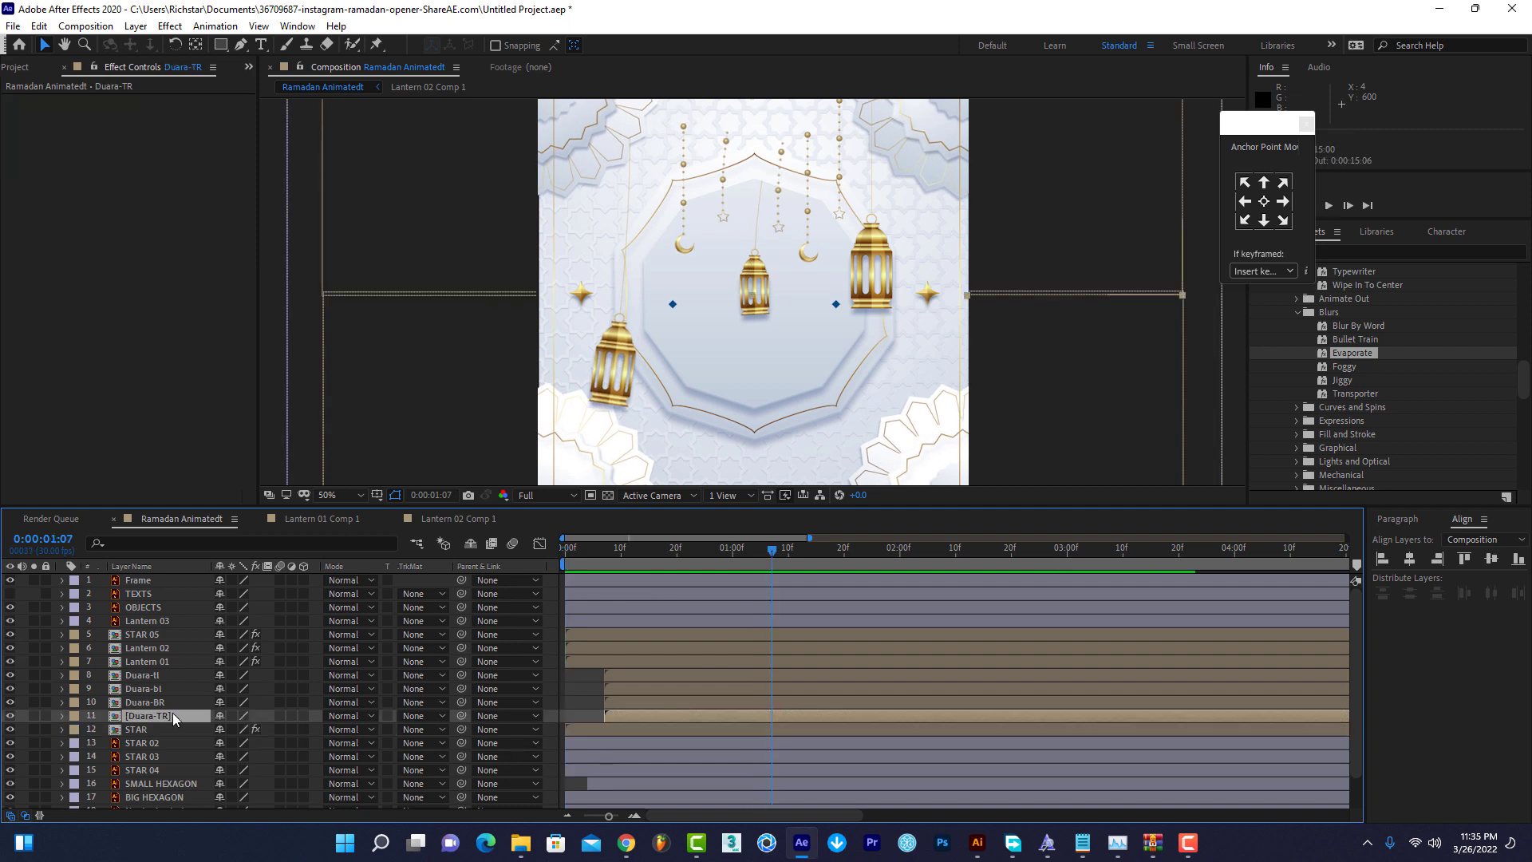
pyautogui.click(155, 753)
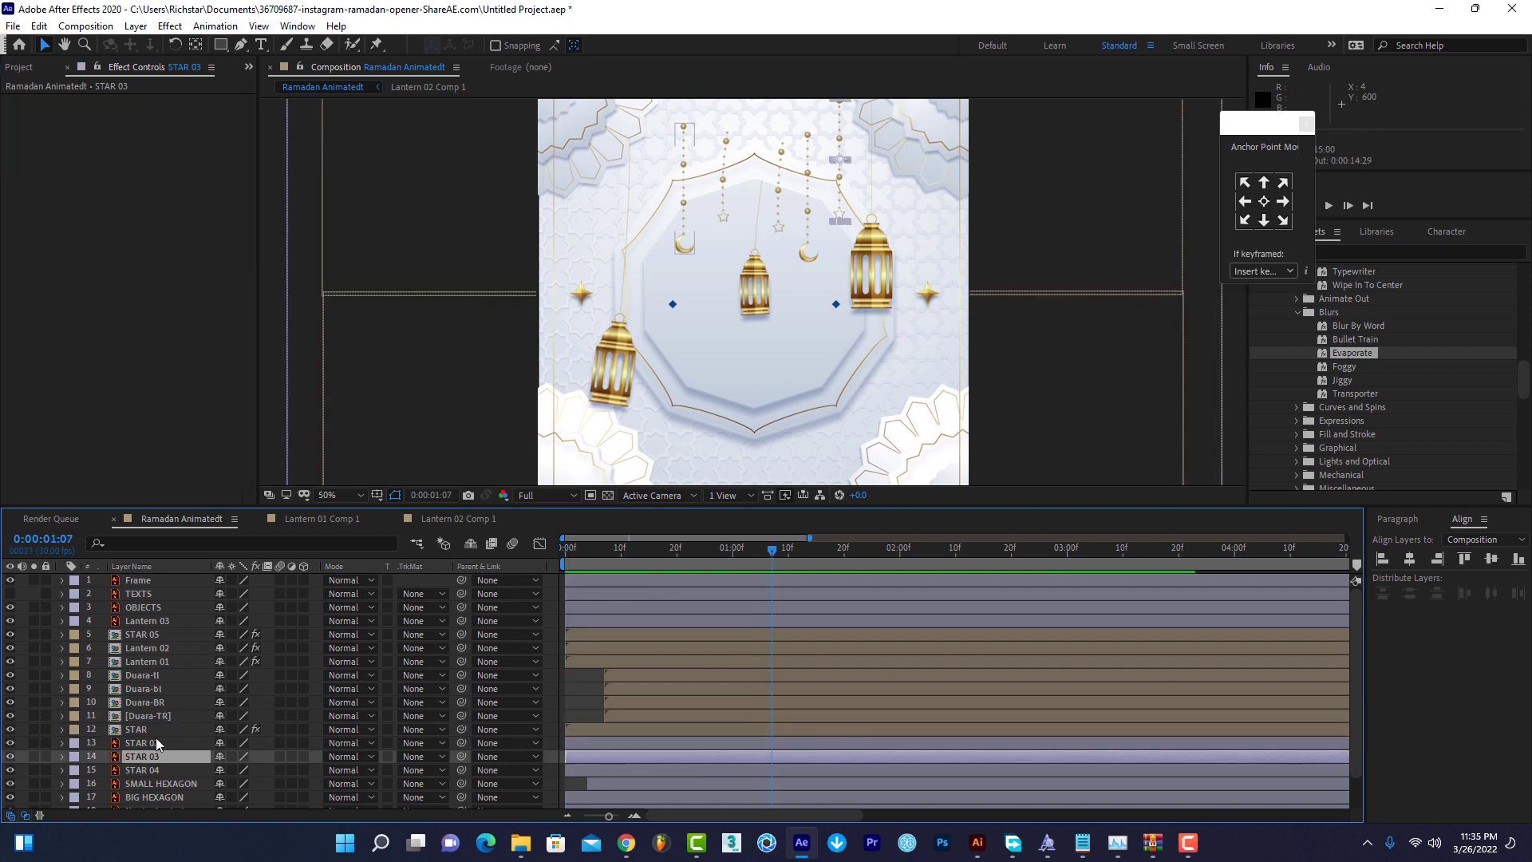
pyautogui.click(156, 739)
# Pre-compose the STAR 02 layer into STAR 02 Comp 1.
pyautogui.rightClick(157, 739)
pyautogui.click(199, 655)
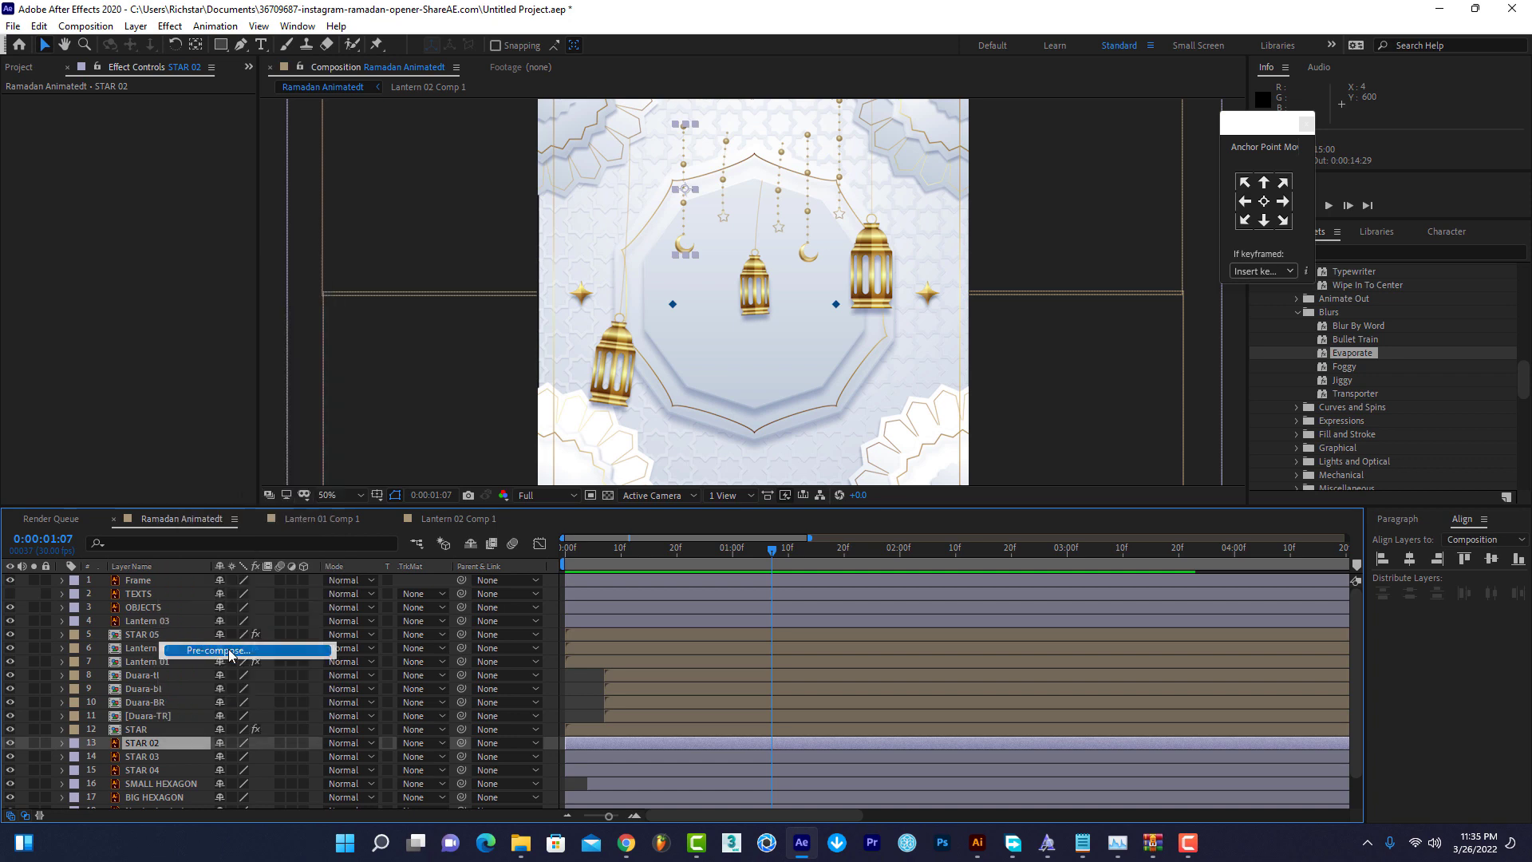
pyautogui.click(803, 524)
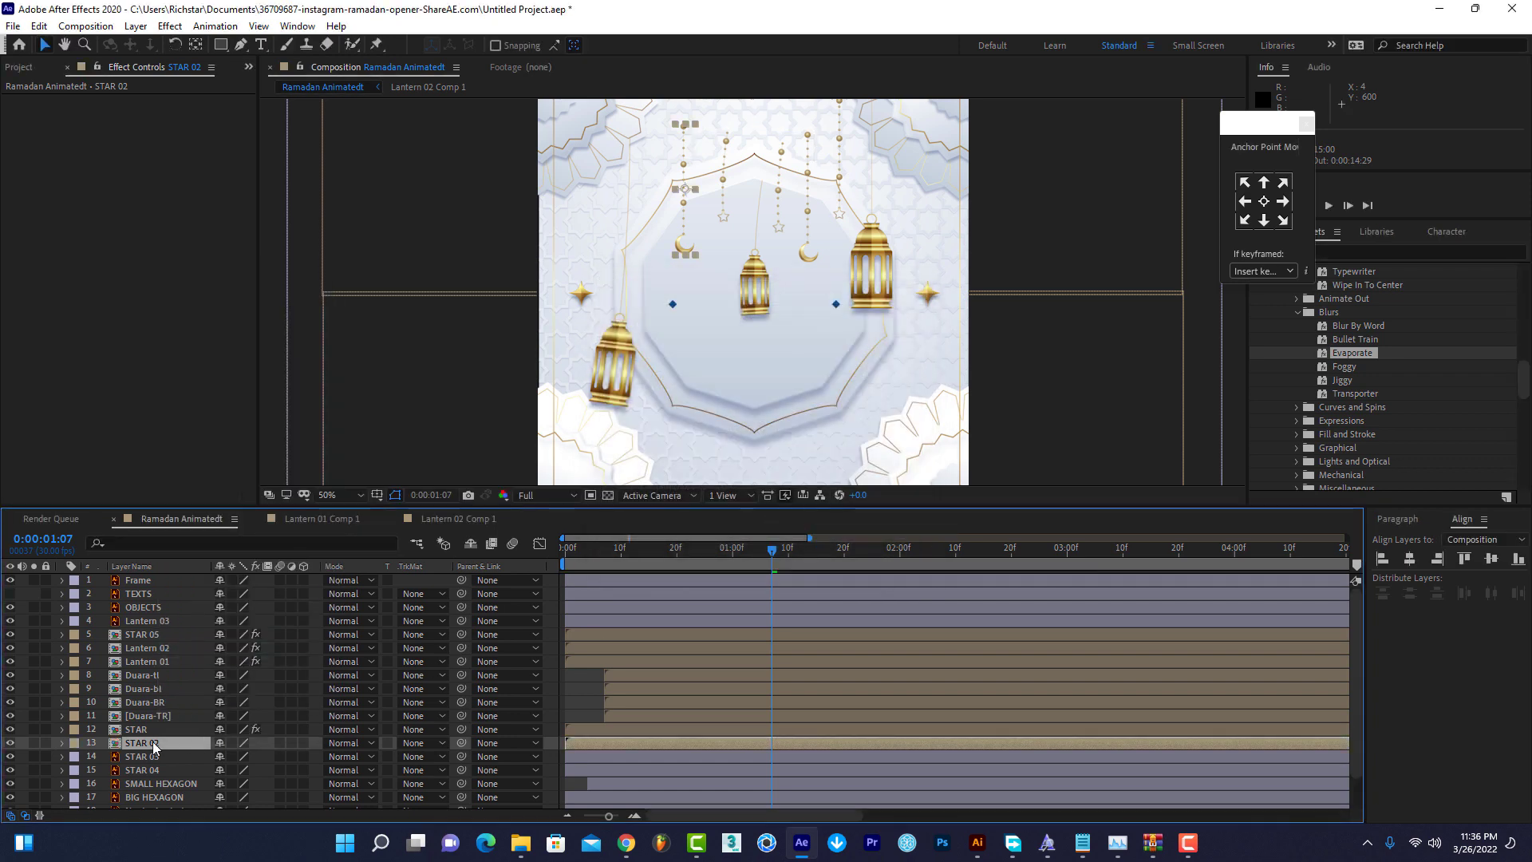
# Set STAR 02 Comp 1's width to 100 px and return to Ramadan Animatedt.
pyautogui.doubleClick(155, 743)
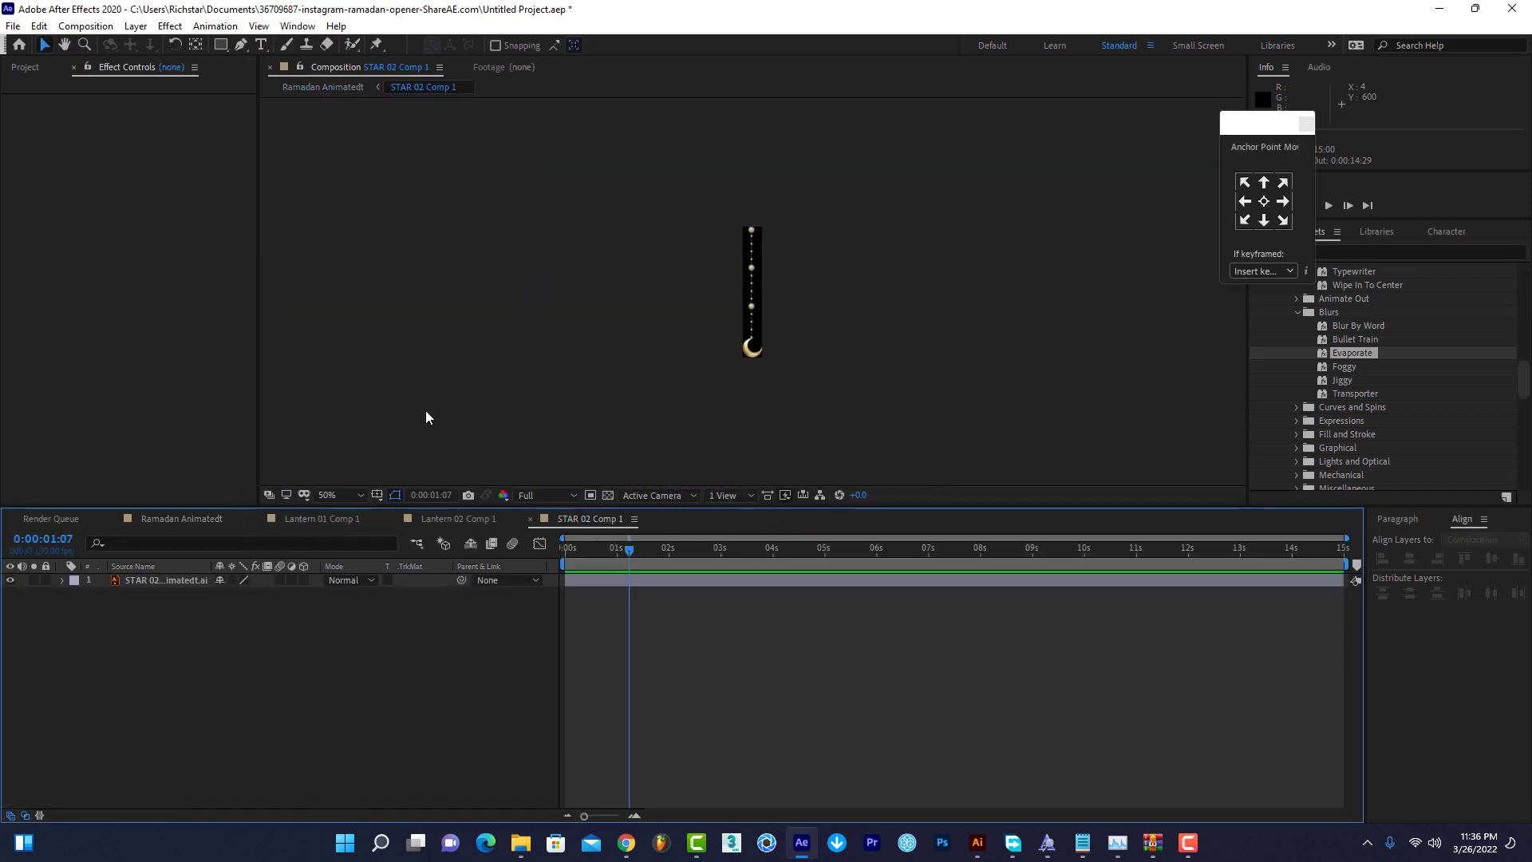
pyautogui.click(90, 27)
pyautogui.click(140, 70)
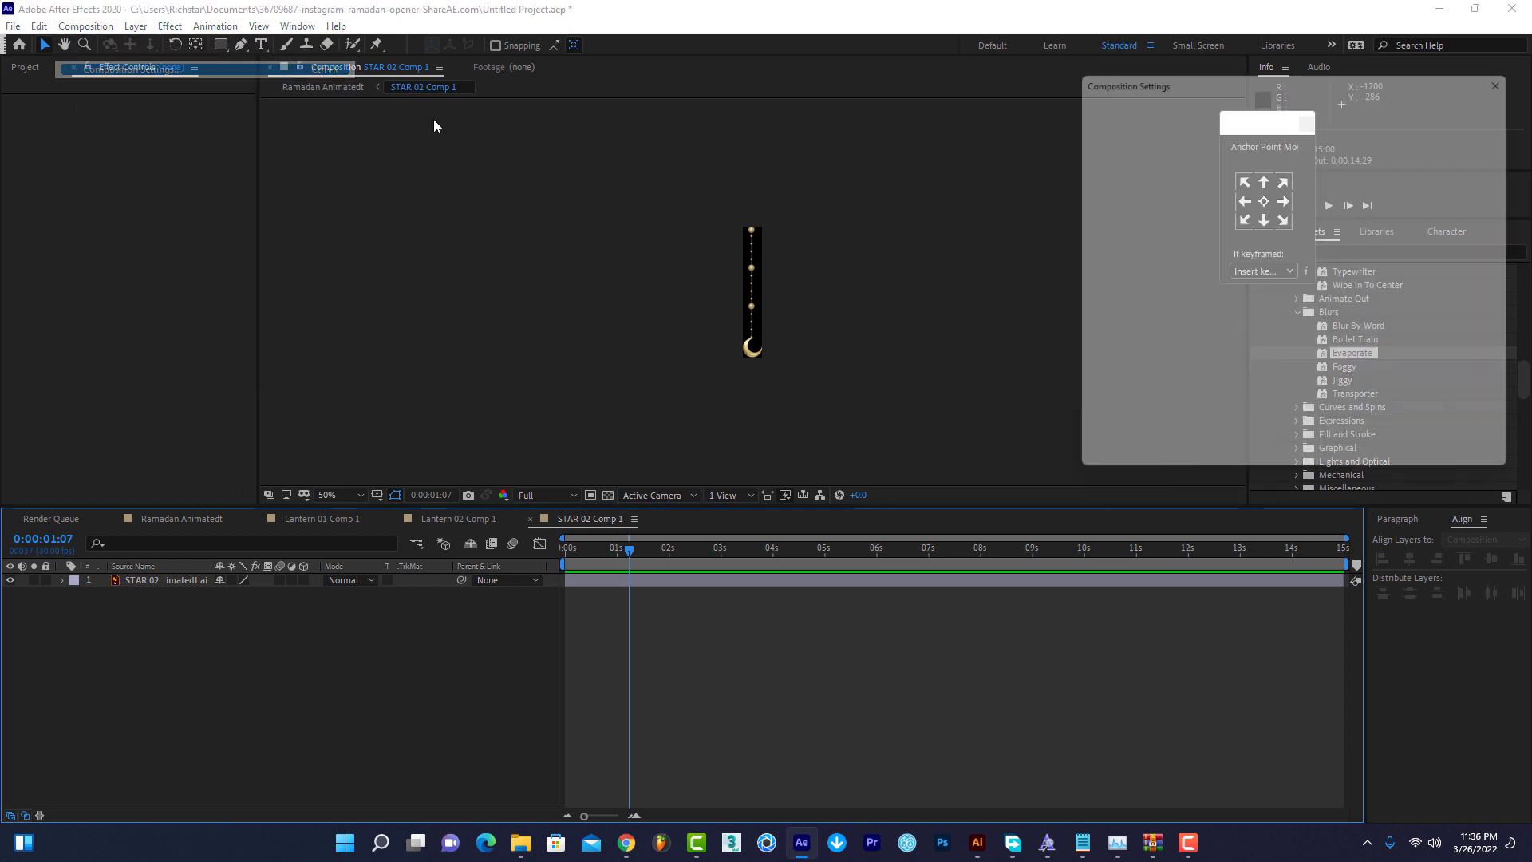
pyautogui.click(1178, 181)
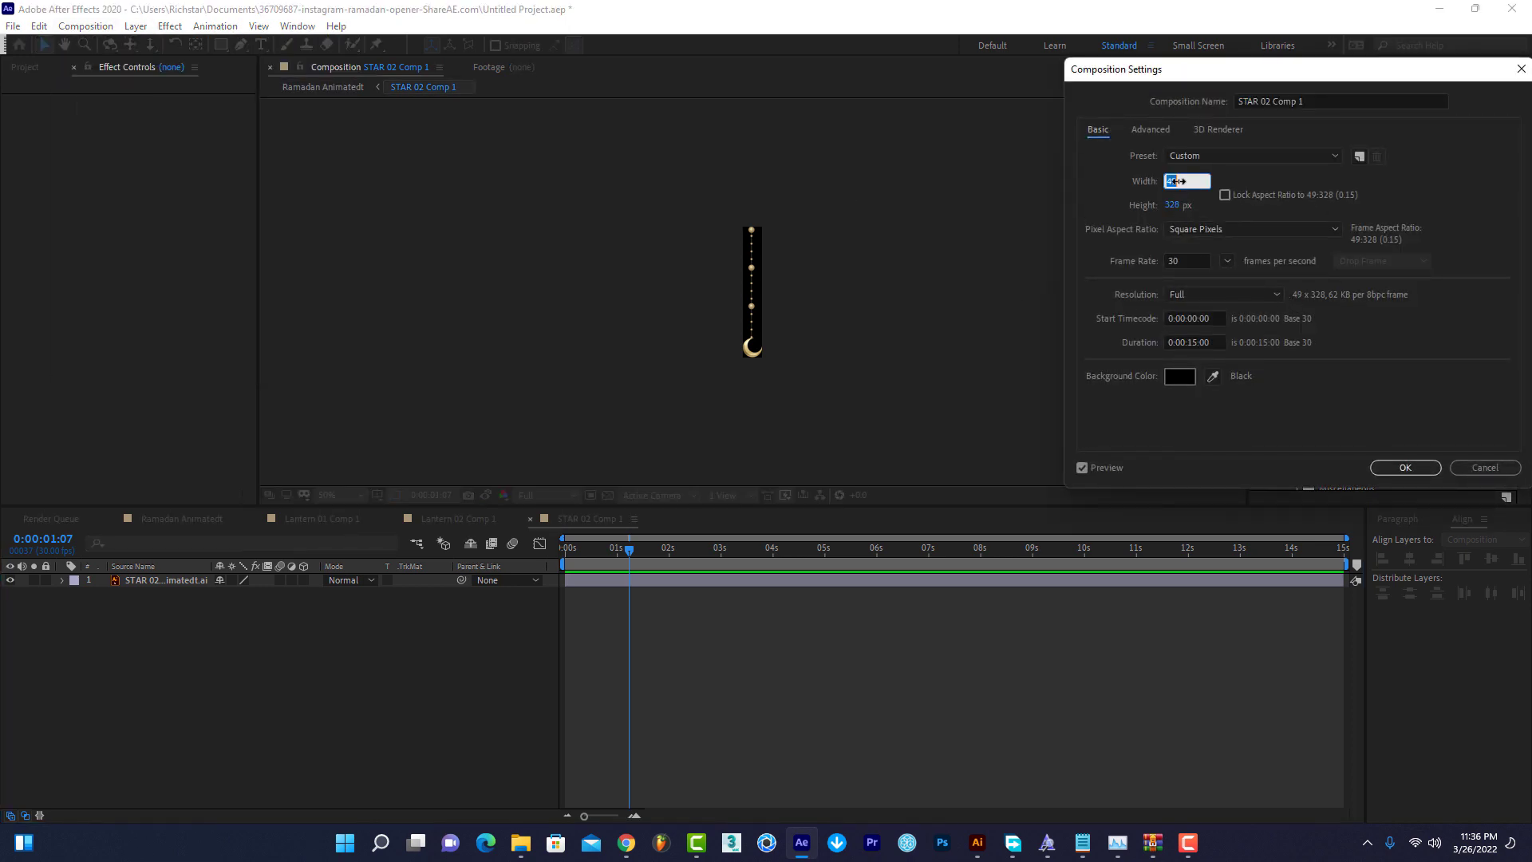
pyautogui.write('100')
pyautogui.press('Return')
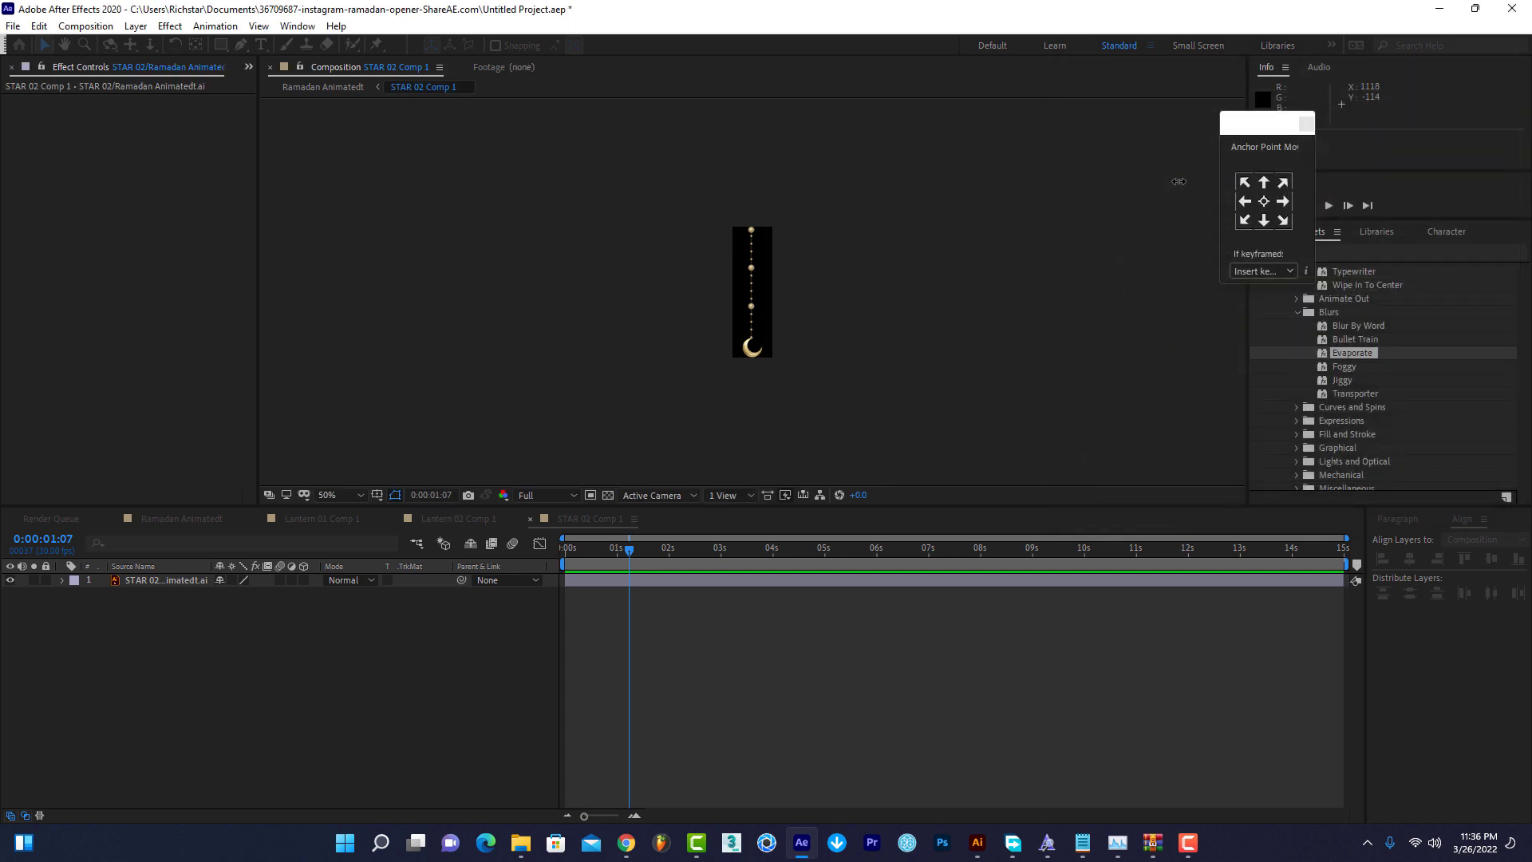
pyautogui.click(211, 519)
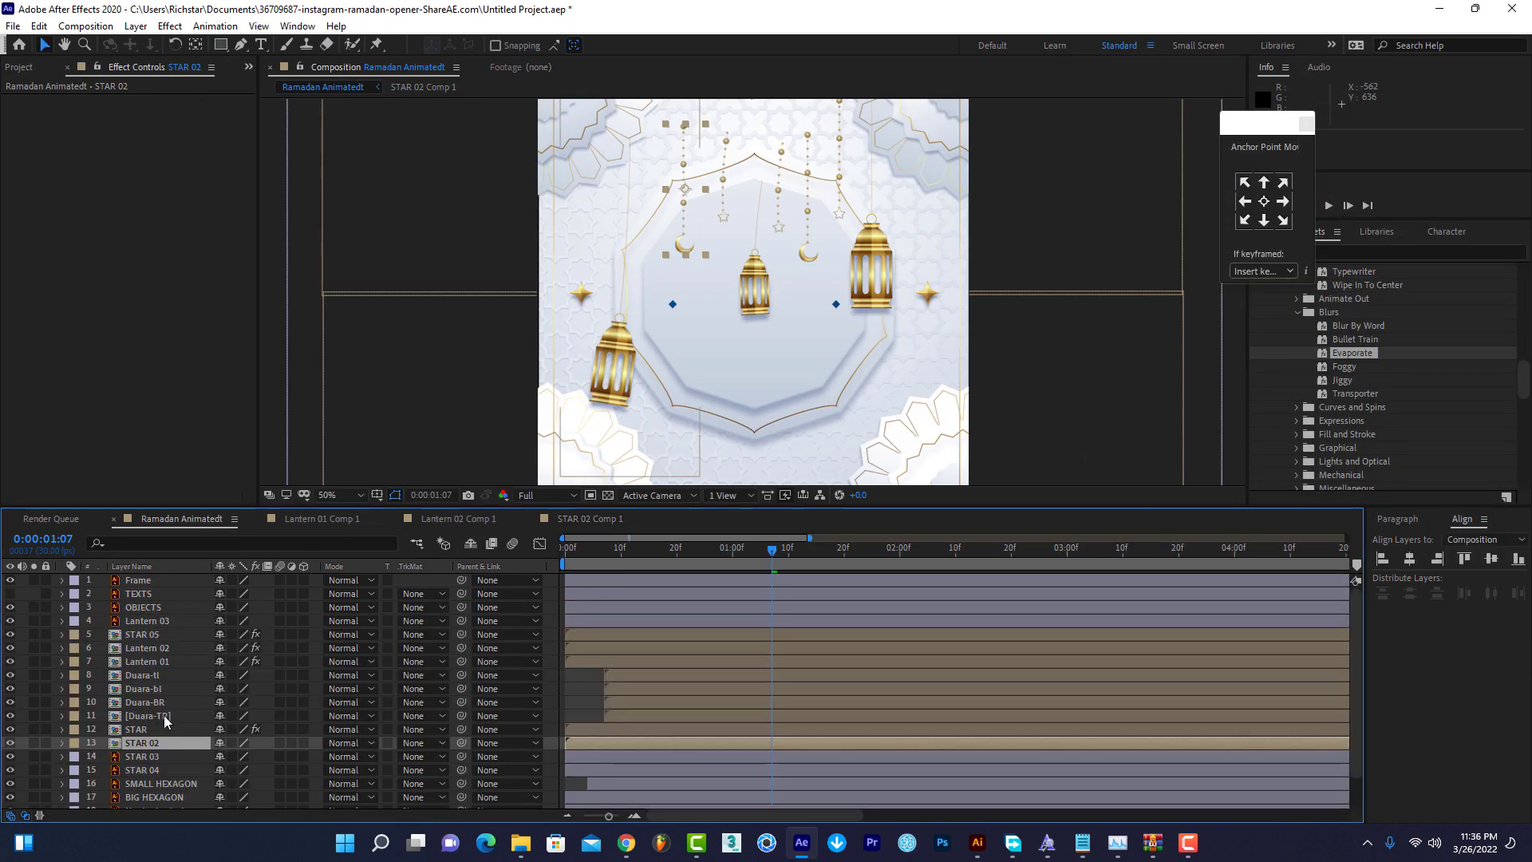
# Paste the CC Bend It effect onto STAR 02 from the start and preview the swing.
pyautogui.press('Home')
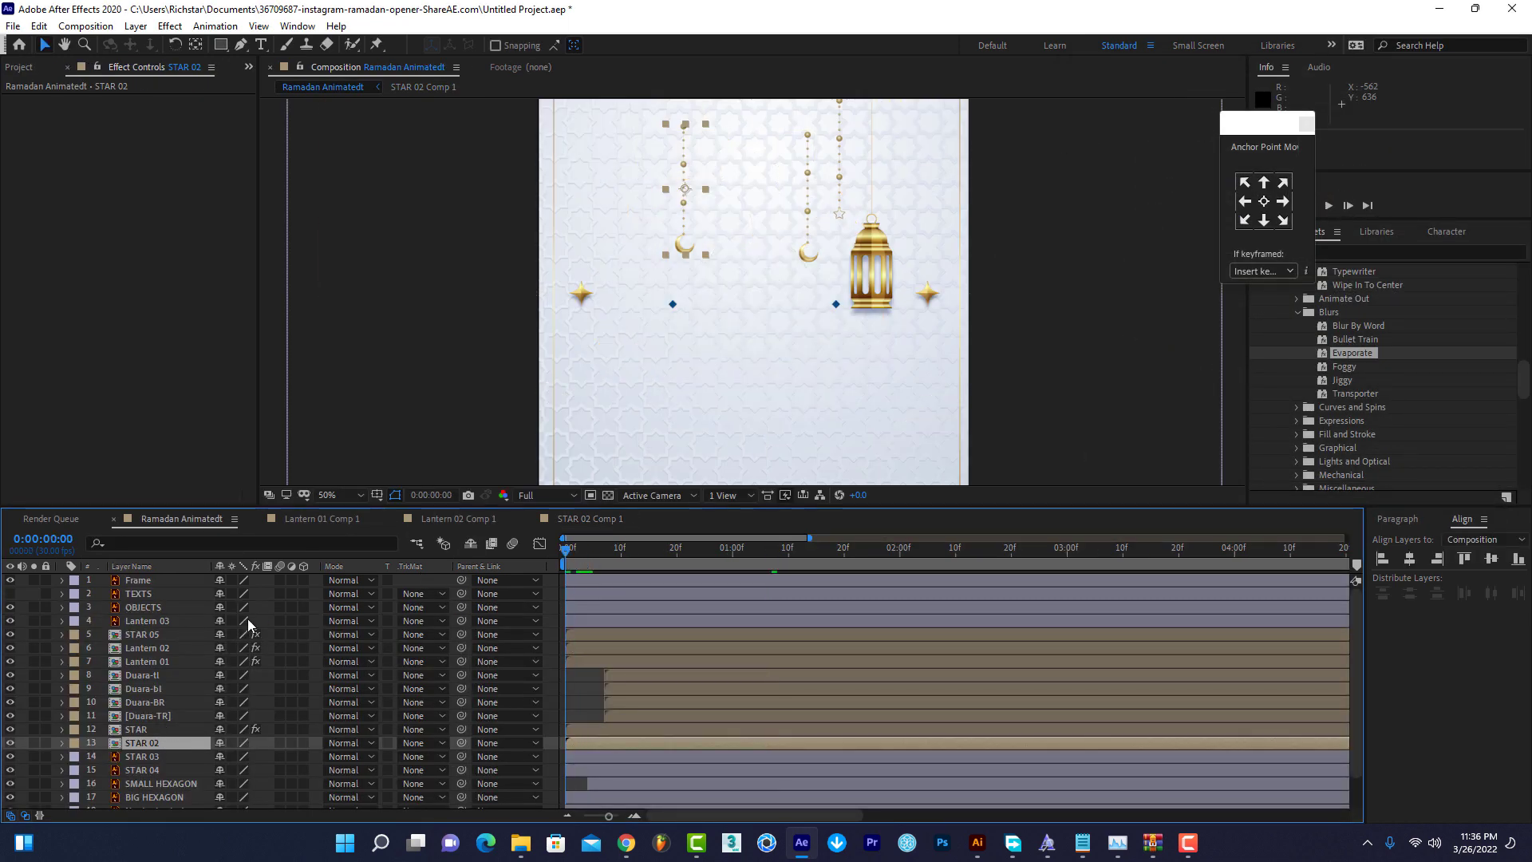
pyautogui.hotkey('ctrl', 'v')
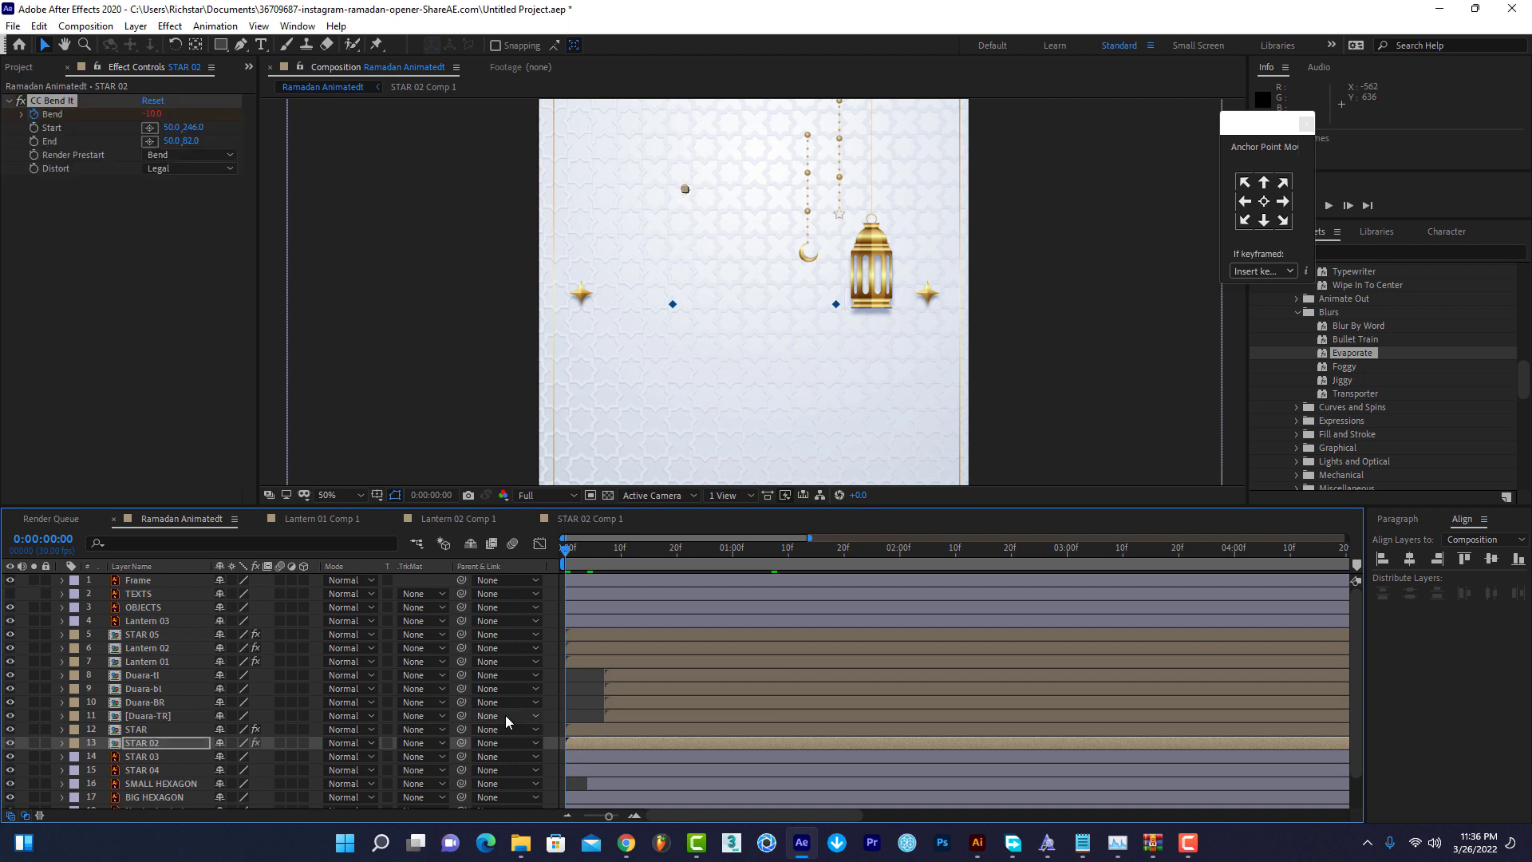
pyautogui.press('space')
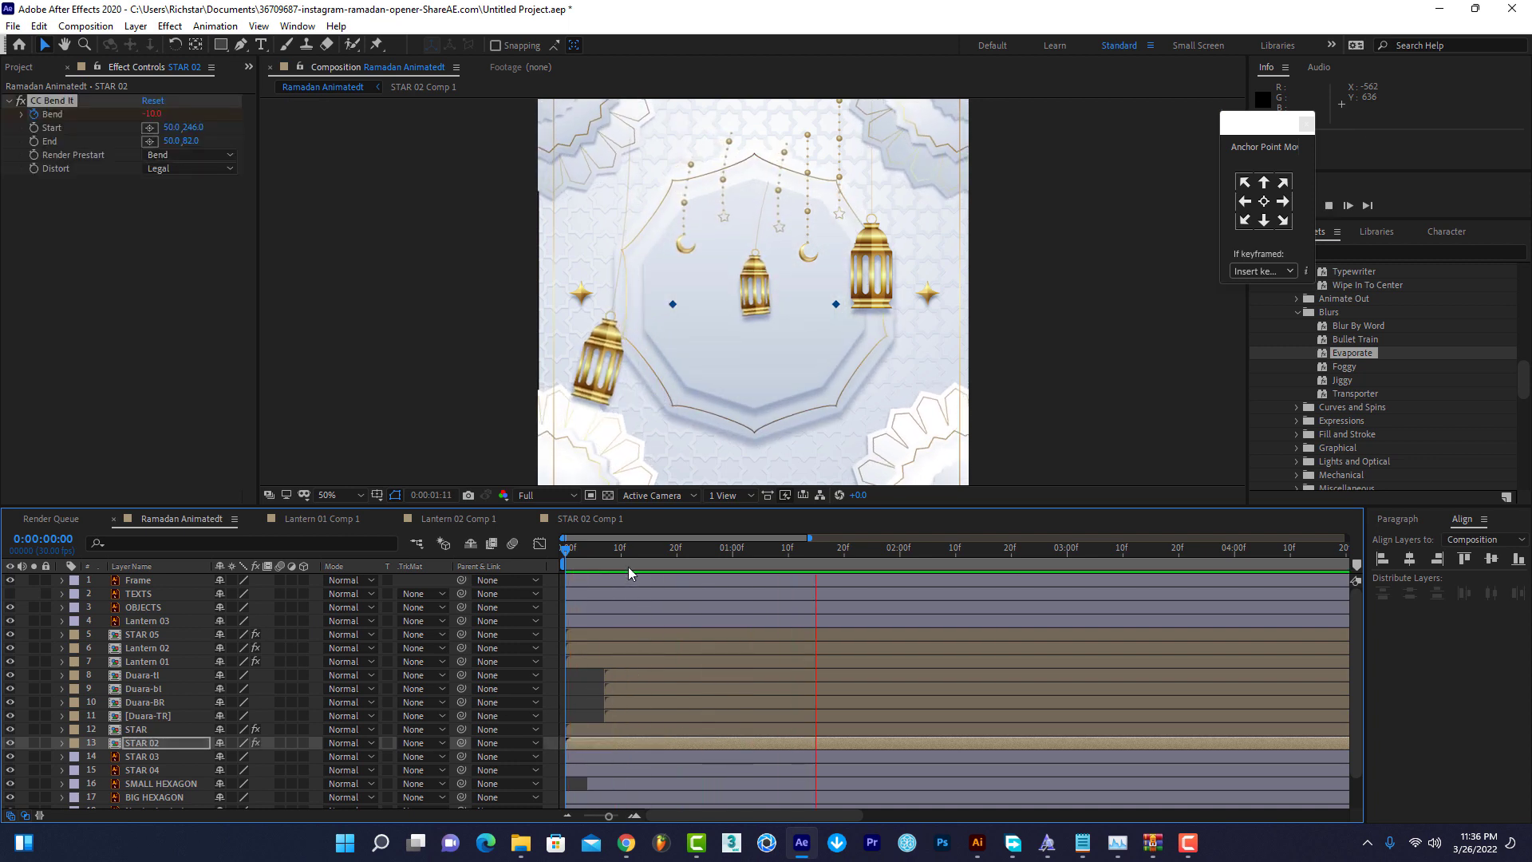
pyautogui.press('space')
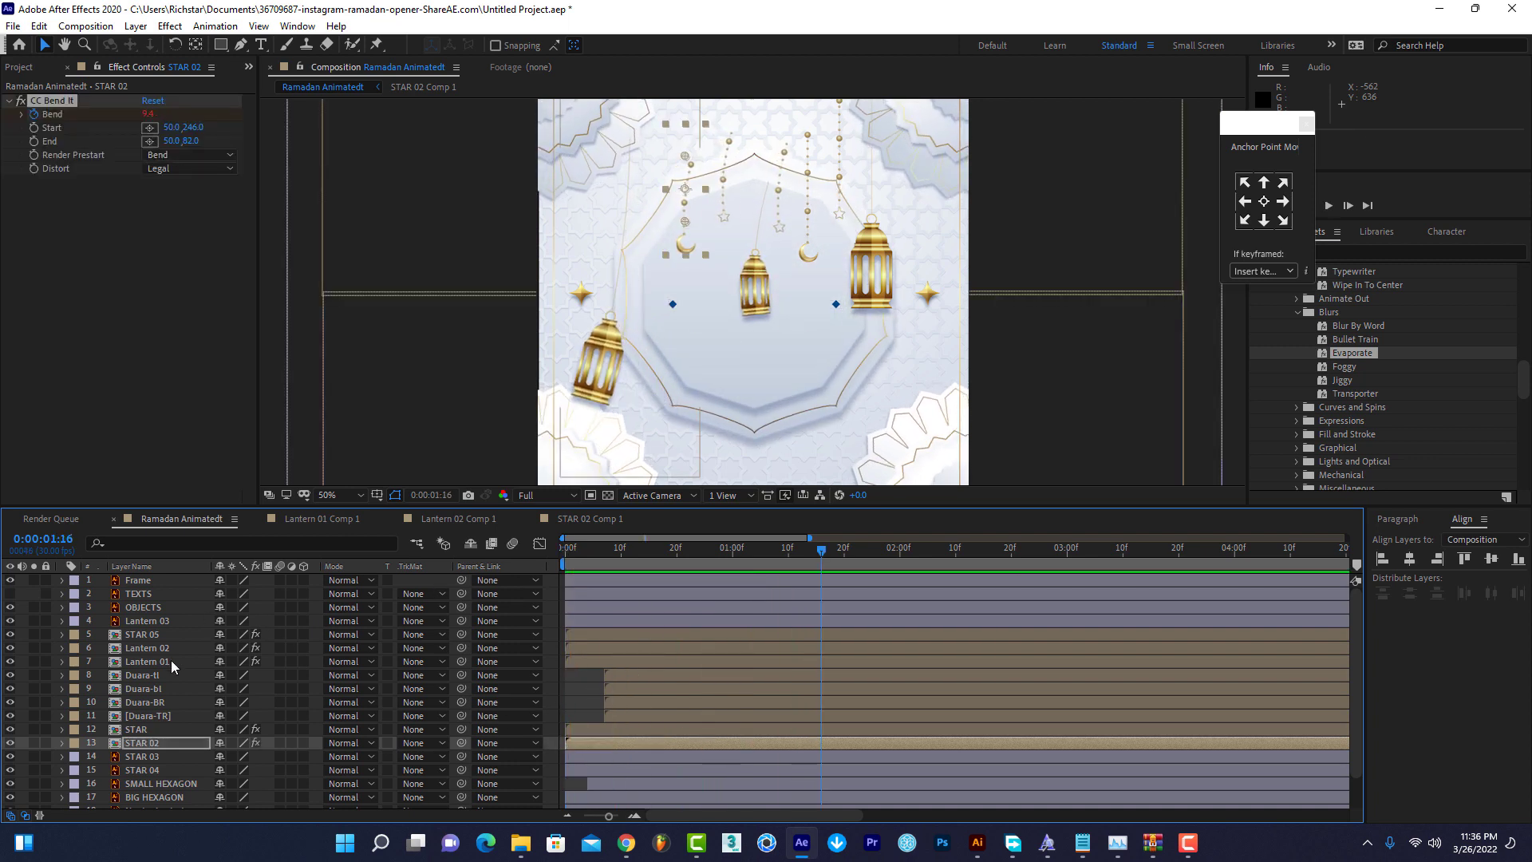
pyautogui.click(146, 729)
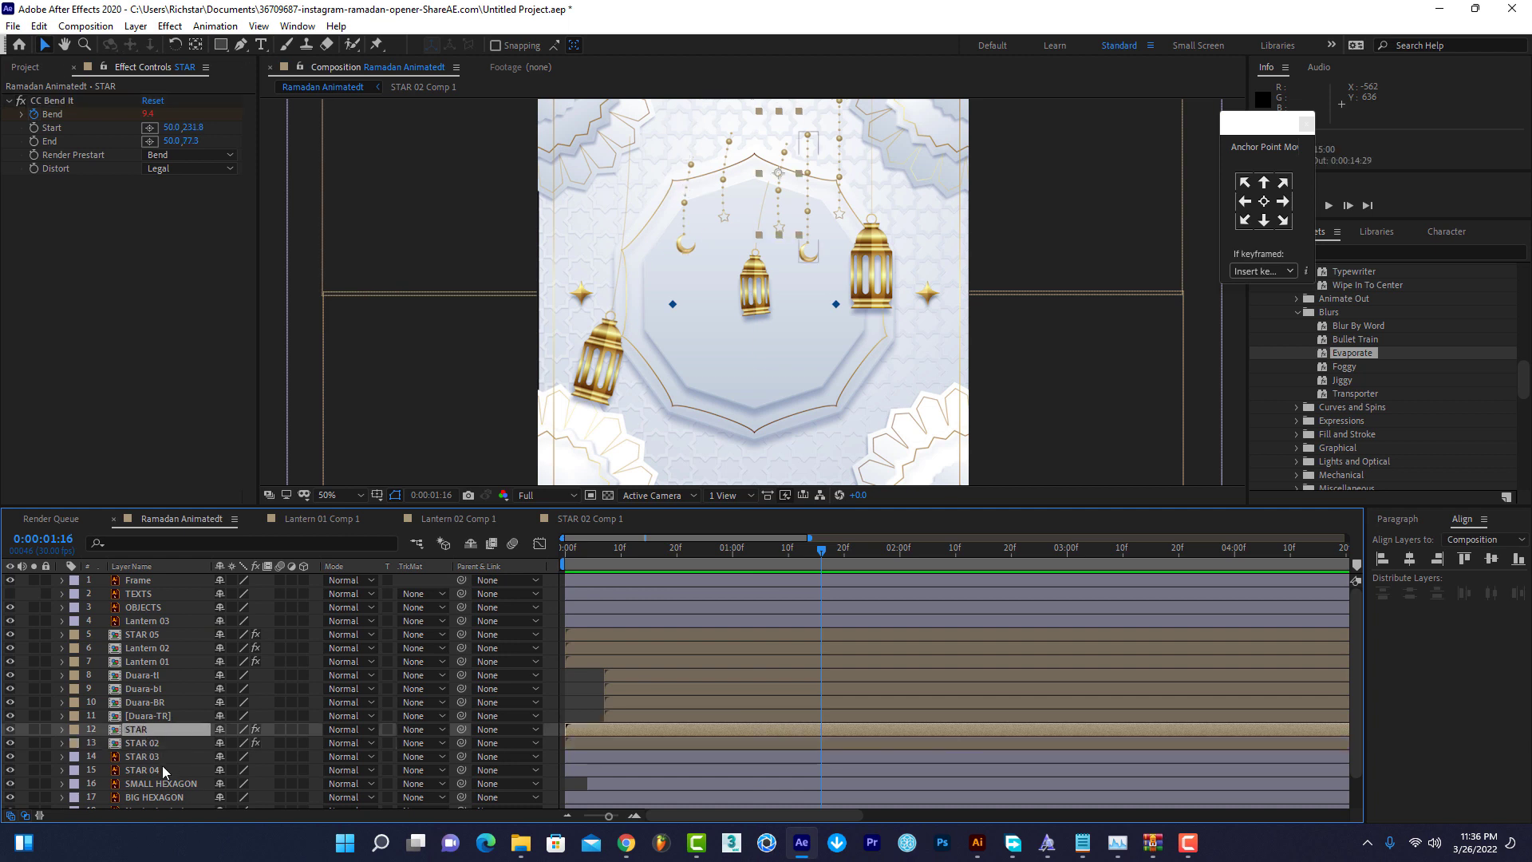
pyautogui.click(156, 716)
pyautogui.moveTo(571, 551); pyautogui.dragTo(691, 550)
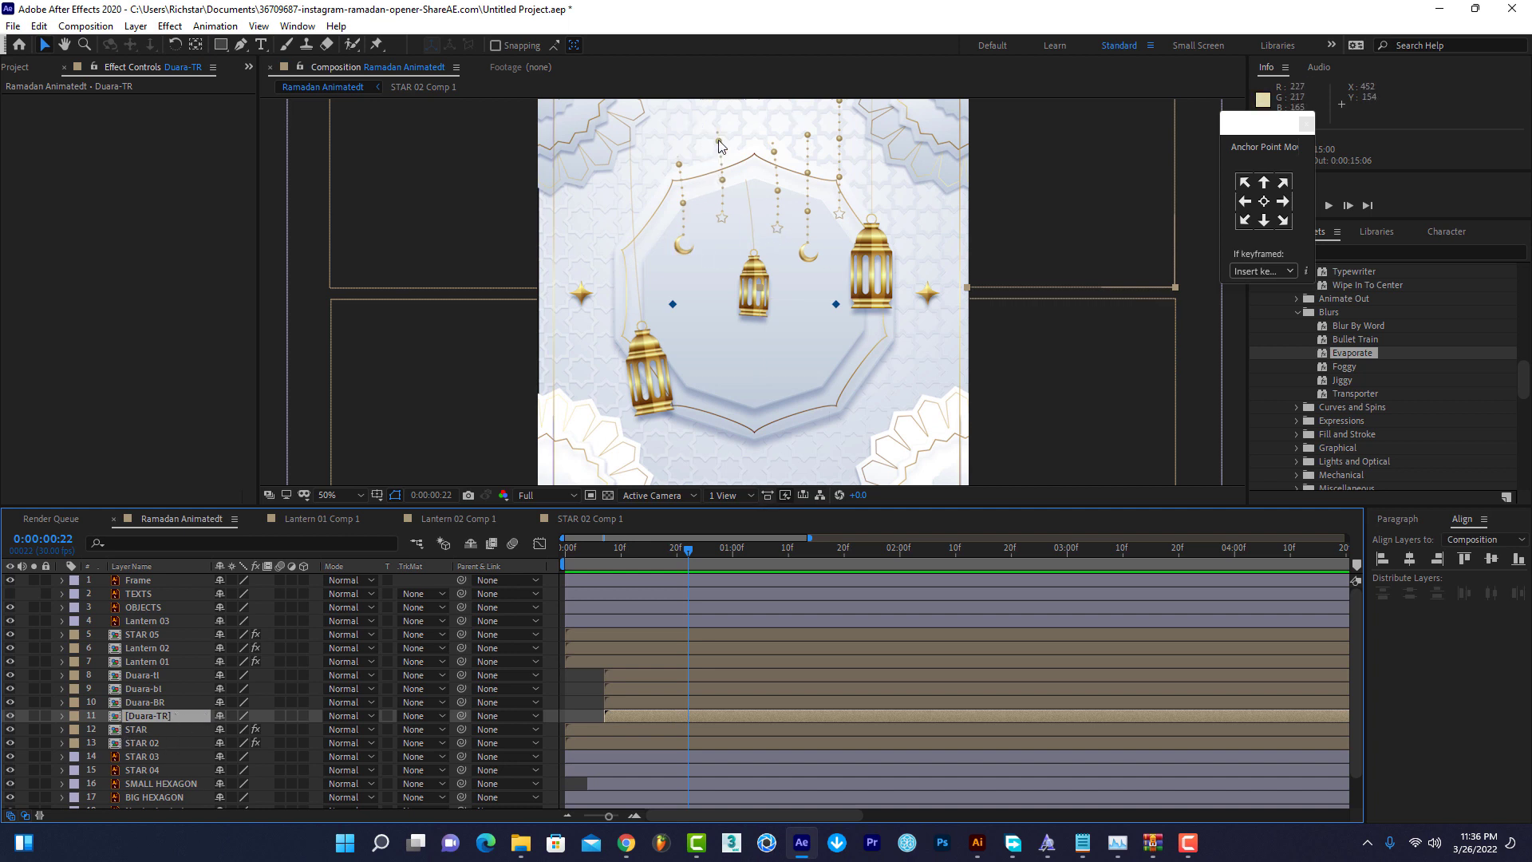
# Pre-compose the STAR 03 layer into STAR 03 Comp 1.
pyautogui.rightClick(157, 753)
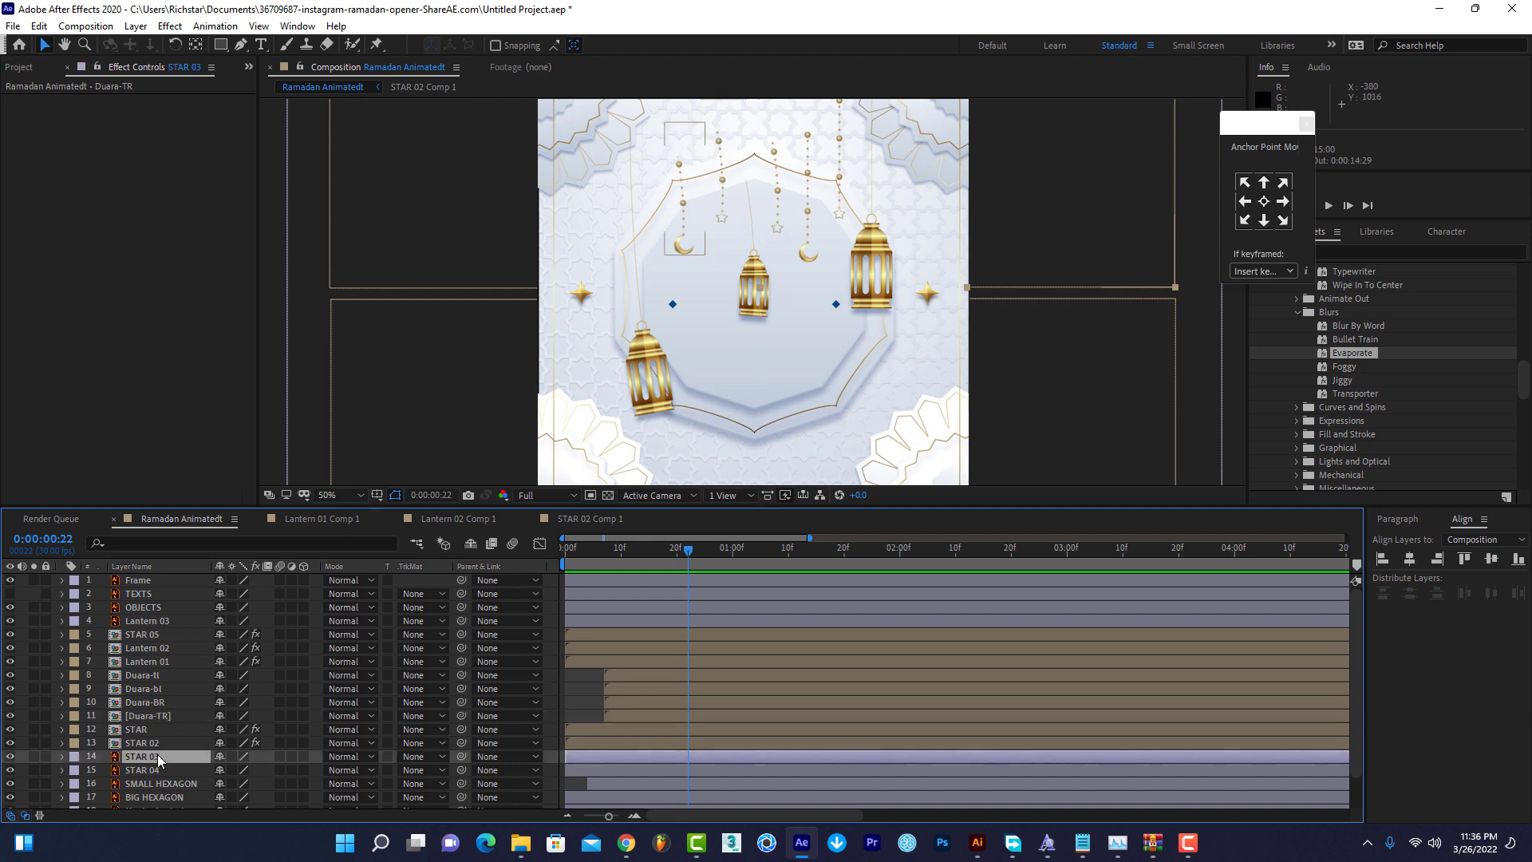
pyautogui.click(231, 666)
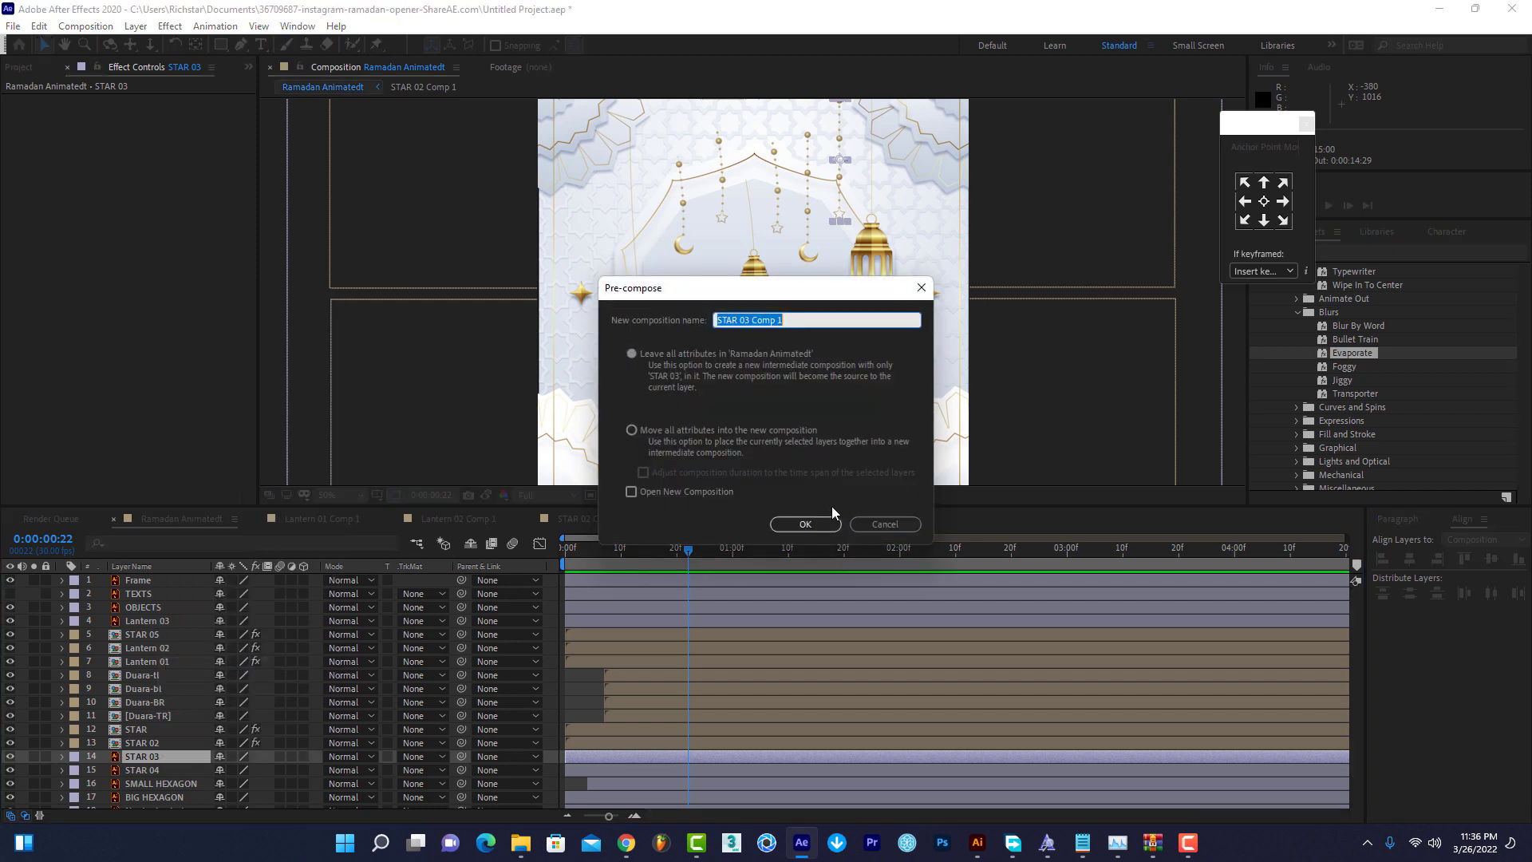
pyautogui.click(798, 523)
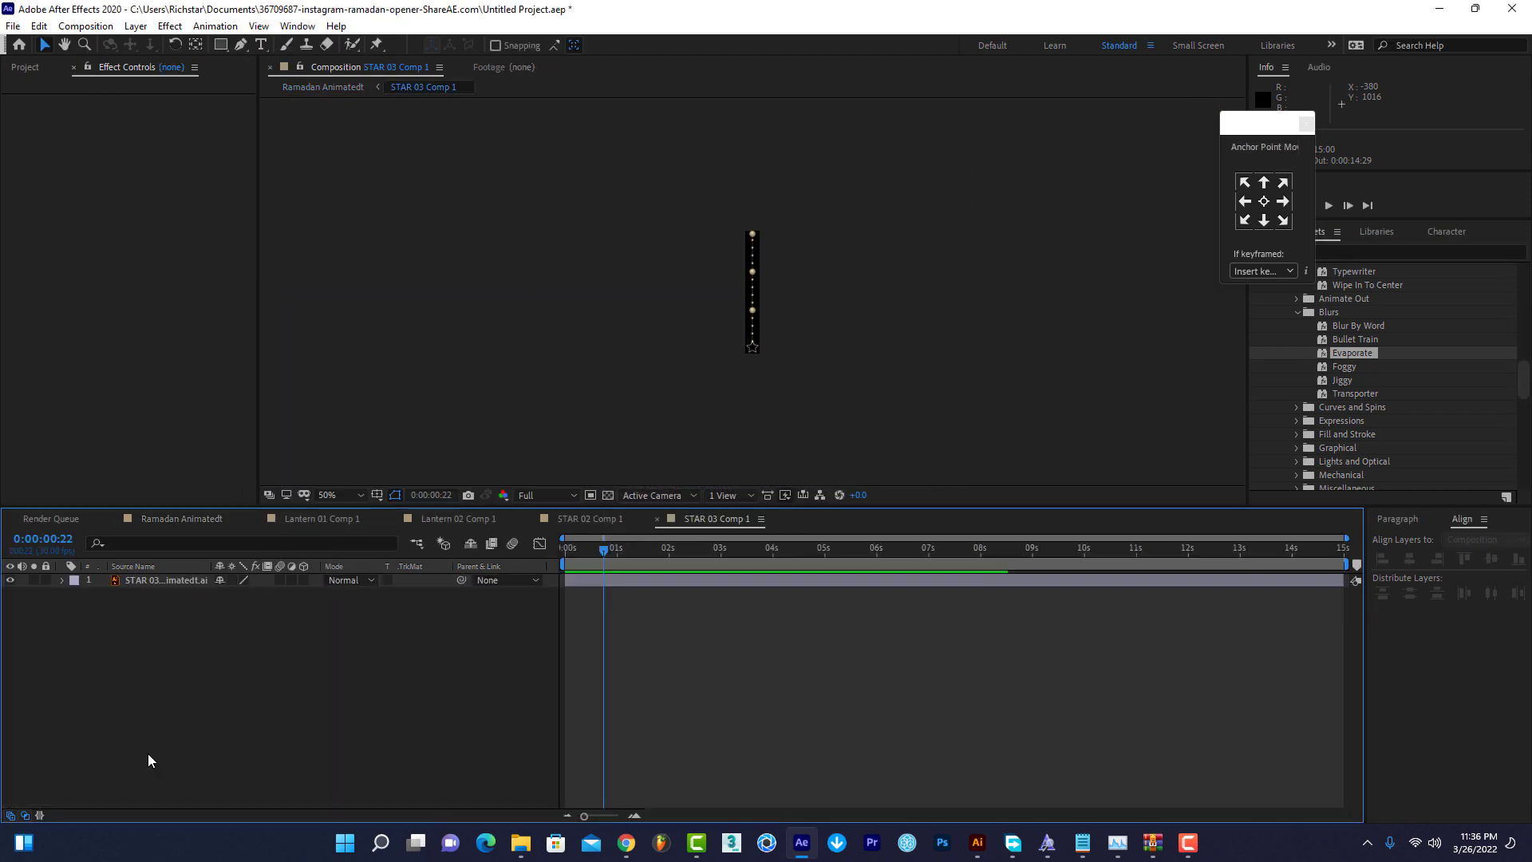
# Set STAR 03 Comp 1's width to 100 px and return to Ramadan Animatedt.
pyautogui.doubleClick(146, 754)
pyautogui.click(107, 31)
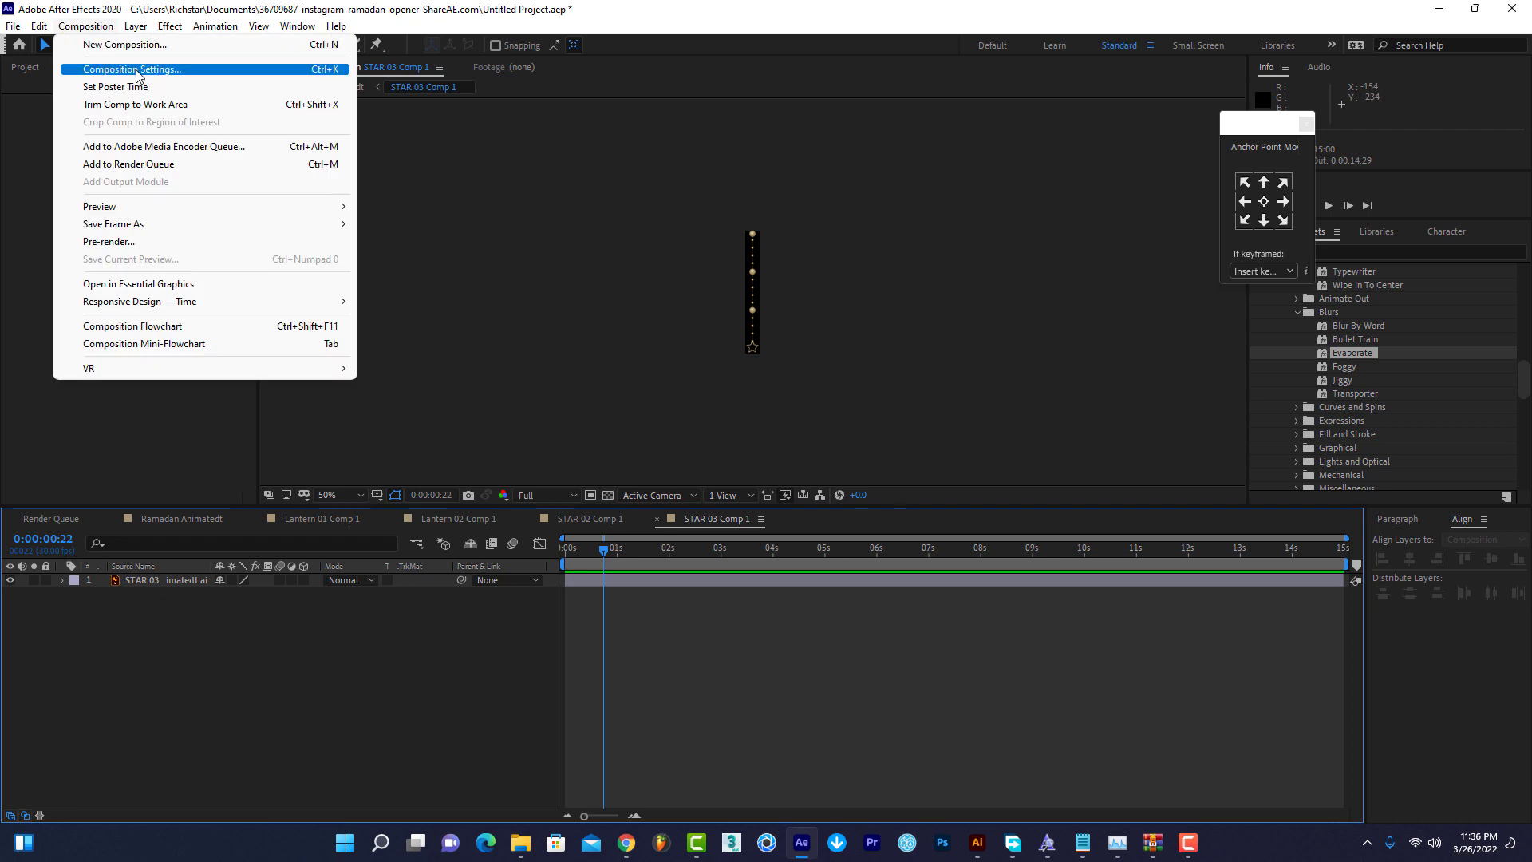
pyautogui.click(137, 70)
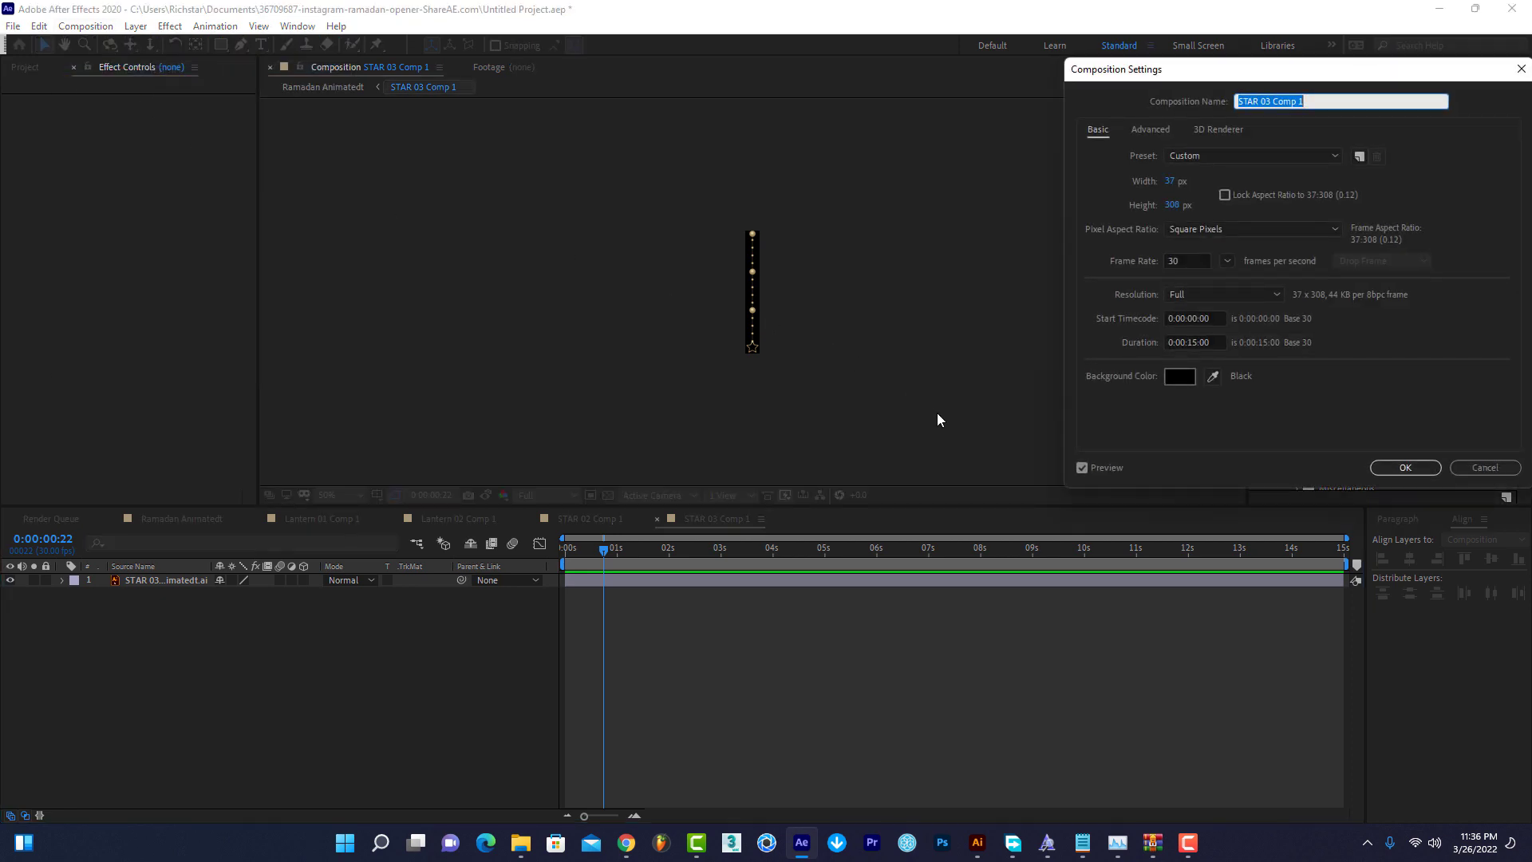
pyautogui.click(1170, 181)
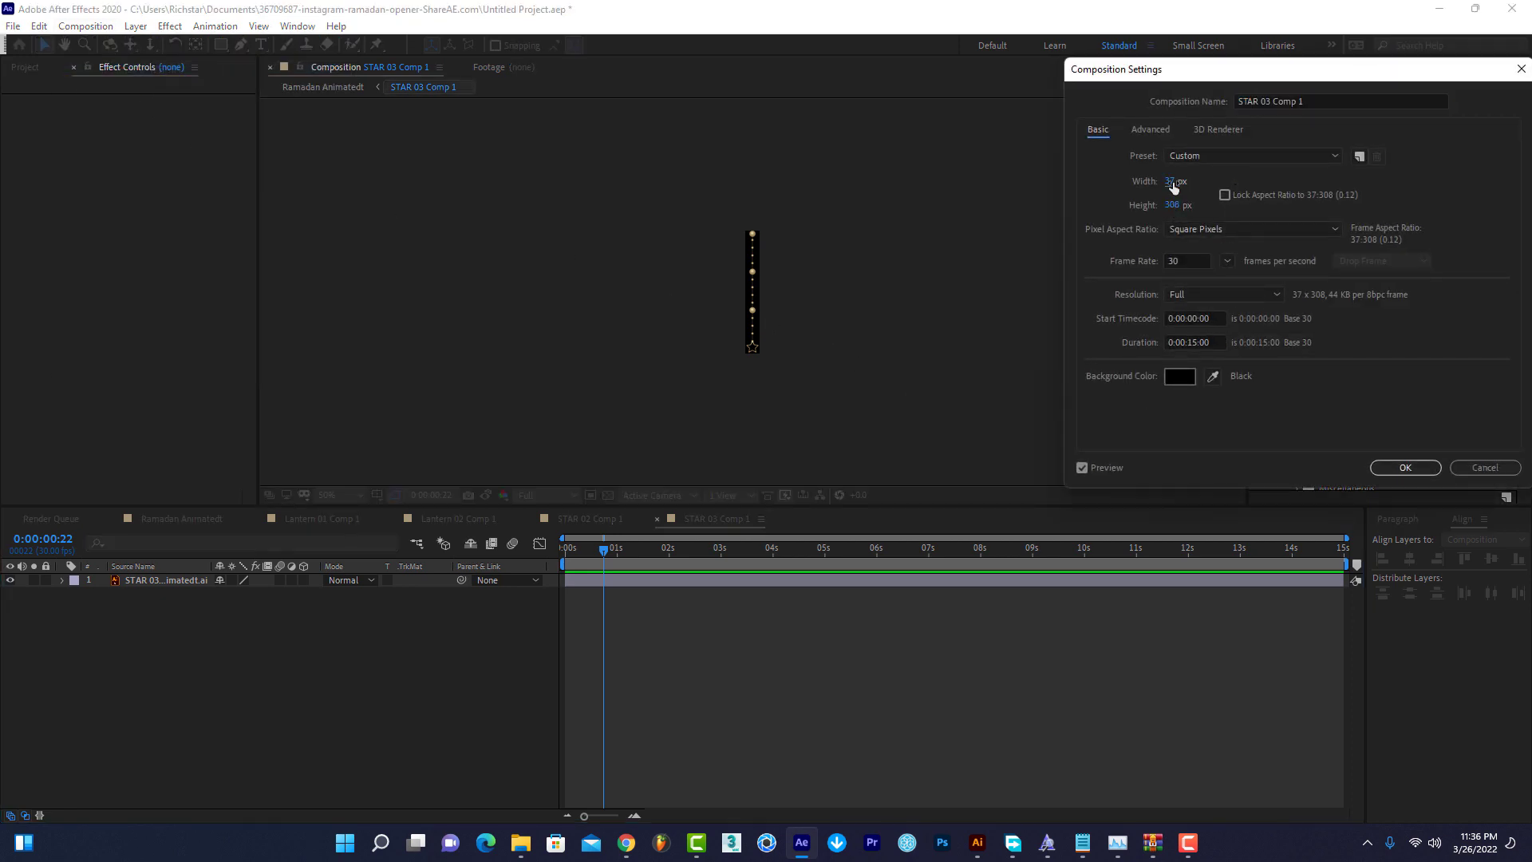
pyautogui.write('100')
pyautogui.press('Return')
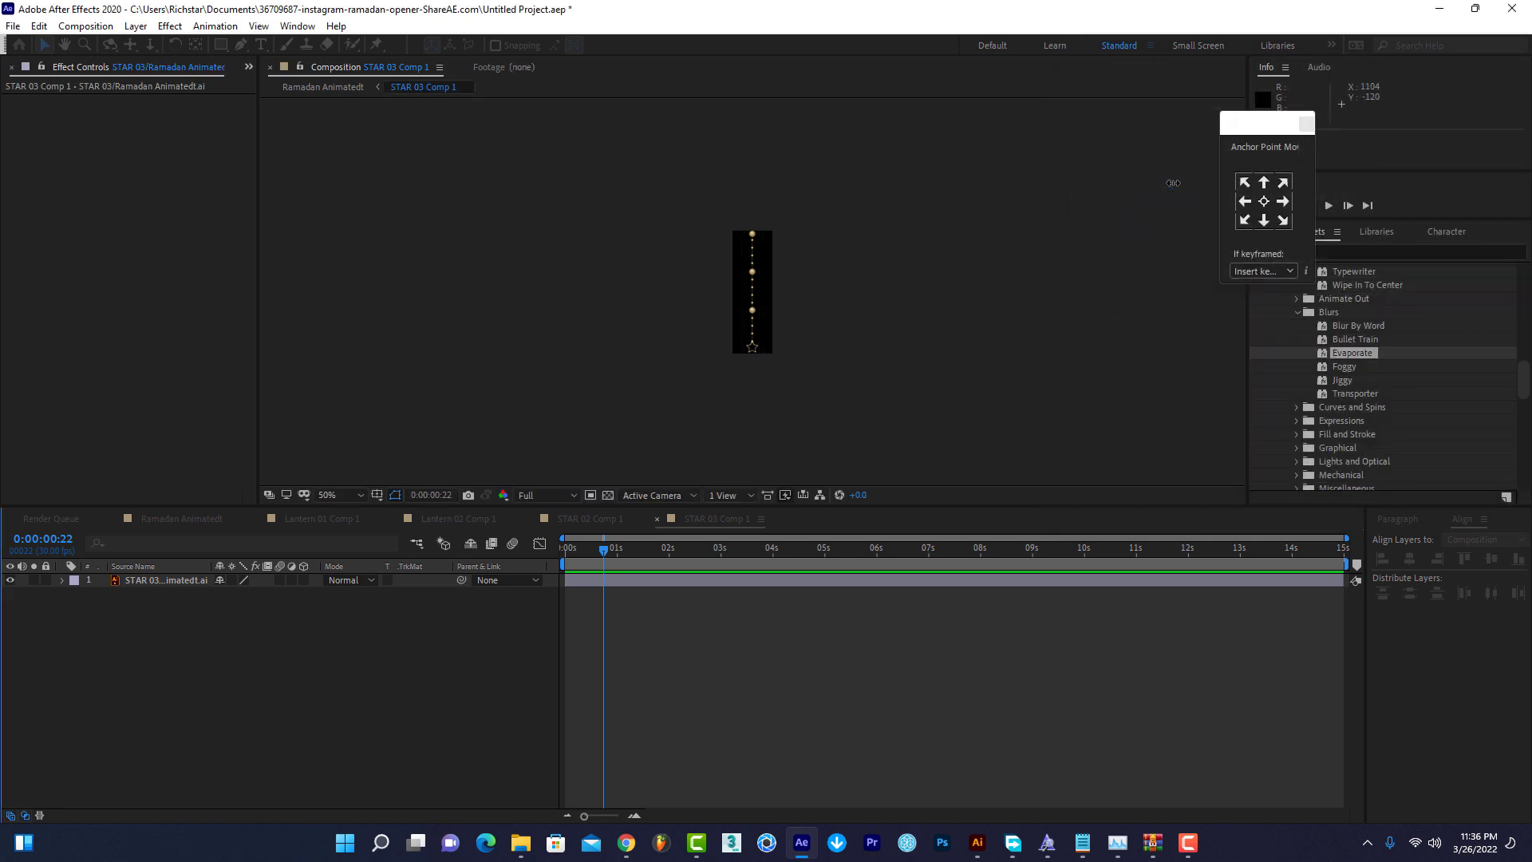
pyautogui.click(657, 520)
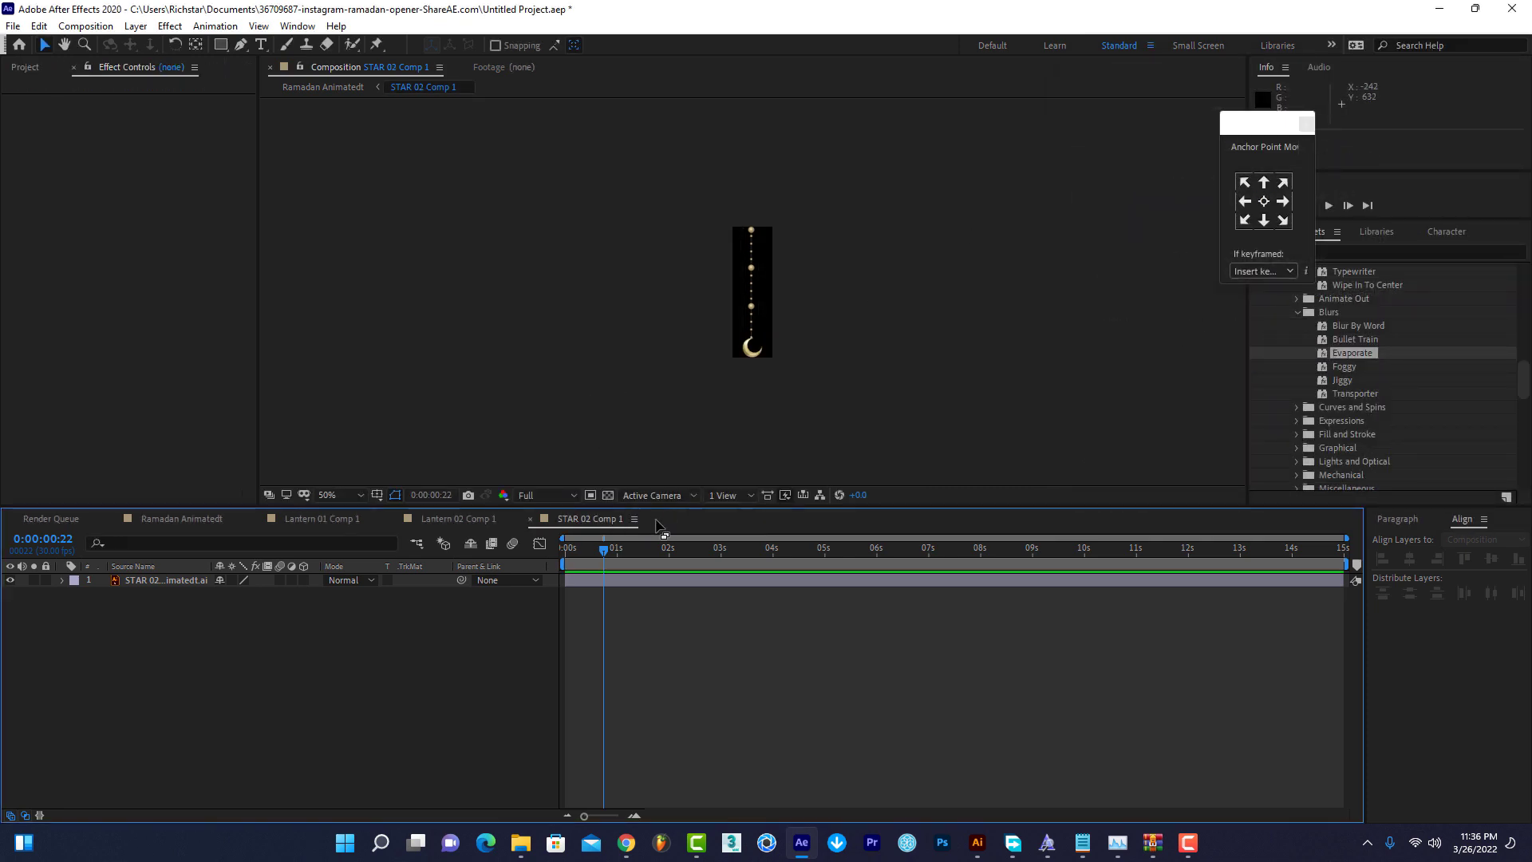
pyautogui.click(182, 519)
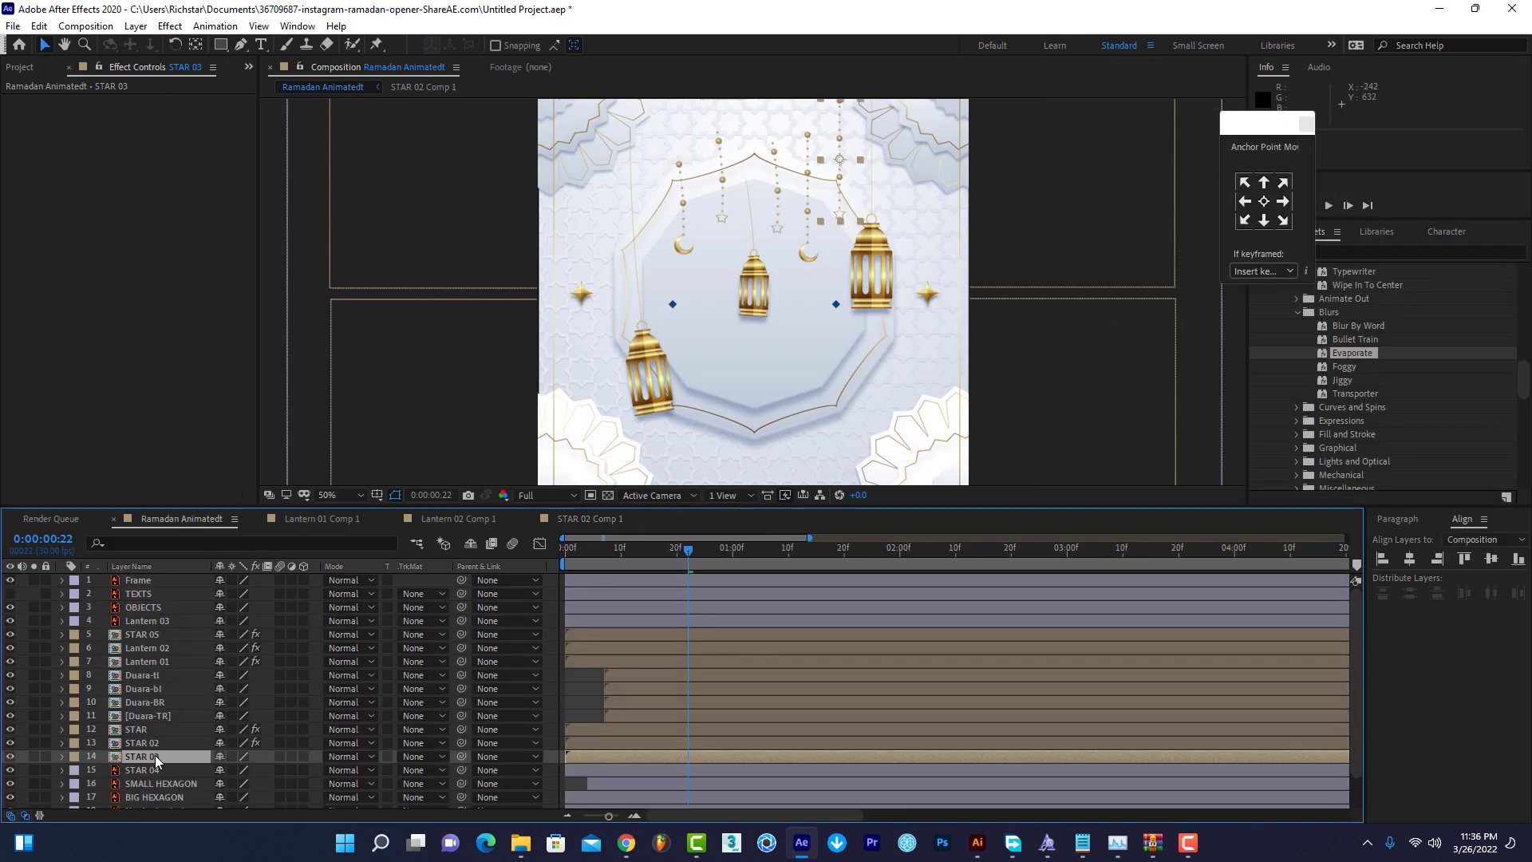
# Paste the CC Bend It effect onto STAR 03 from the start and check it at 0:00:00:18.
pyautogui.press('Home')
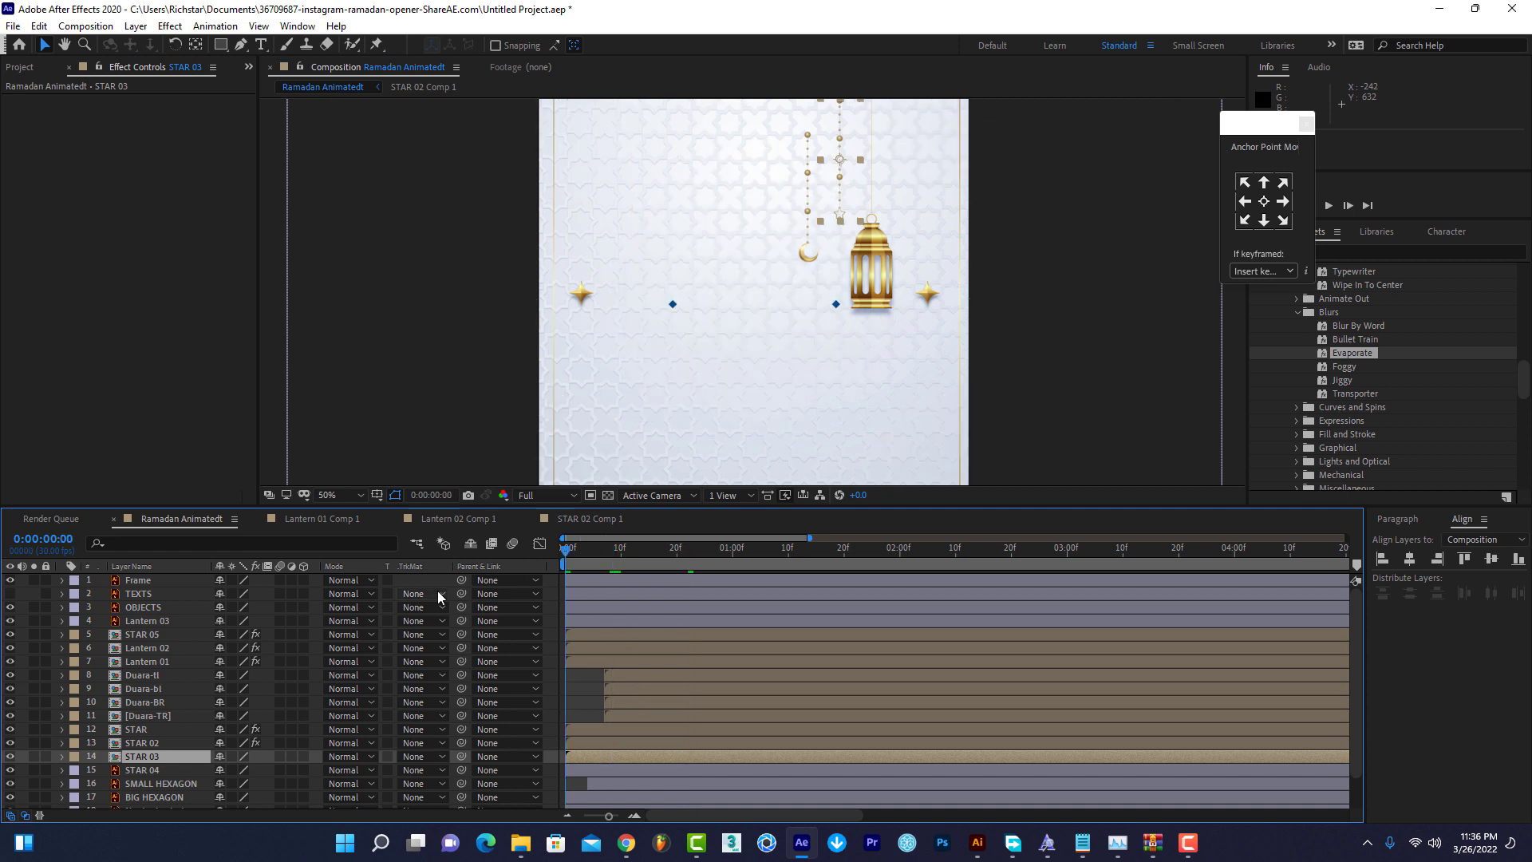
pyautogui.hotkey('ctrl', 'v')
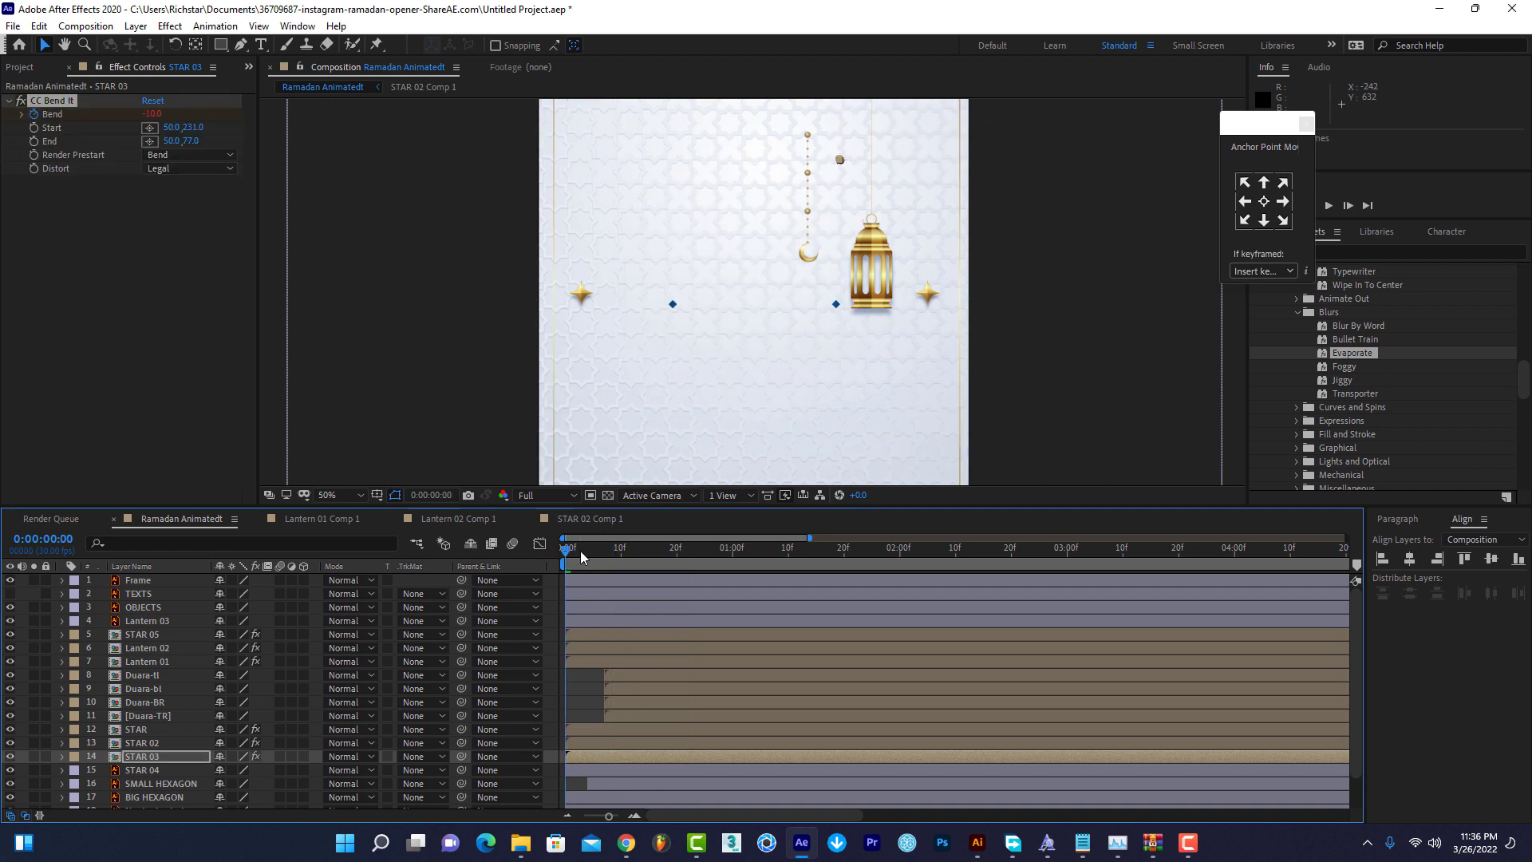
pyautogui.moveTo(581, 550); pyautogui.dragTo(667, 551)
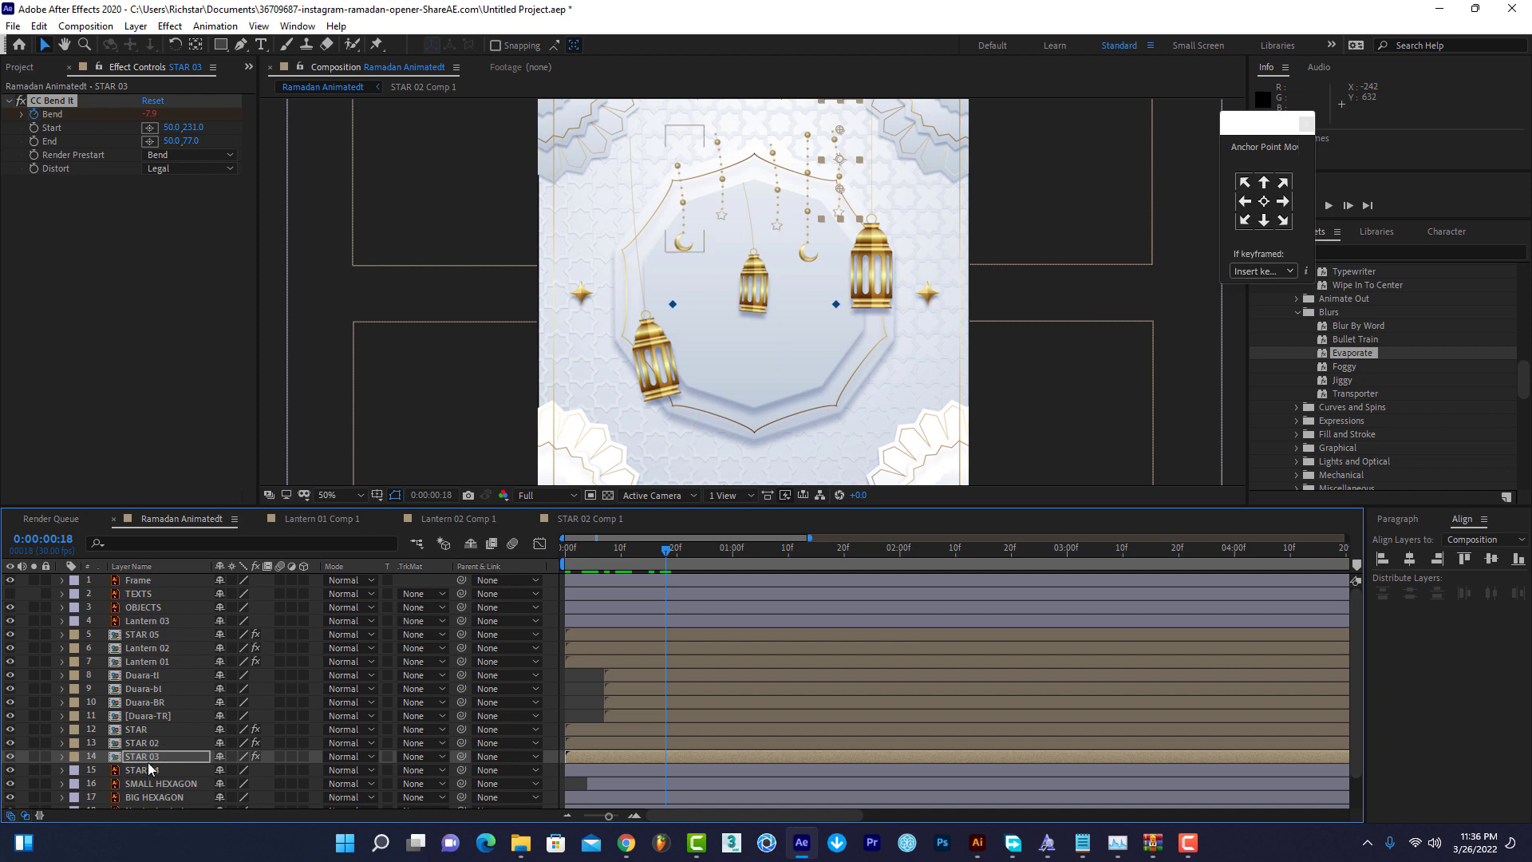
# Pre-compose the STAR 04 layer into STAR 04 Comp 1.
pyautogui.rightClick(146, 770)
pyautogui.click(206, 681)
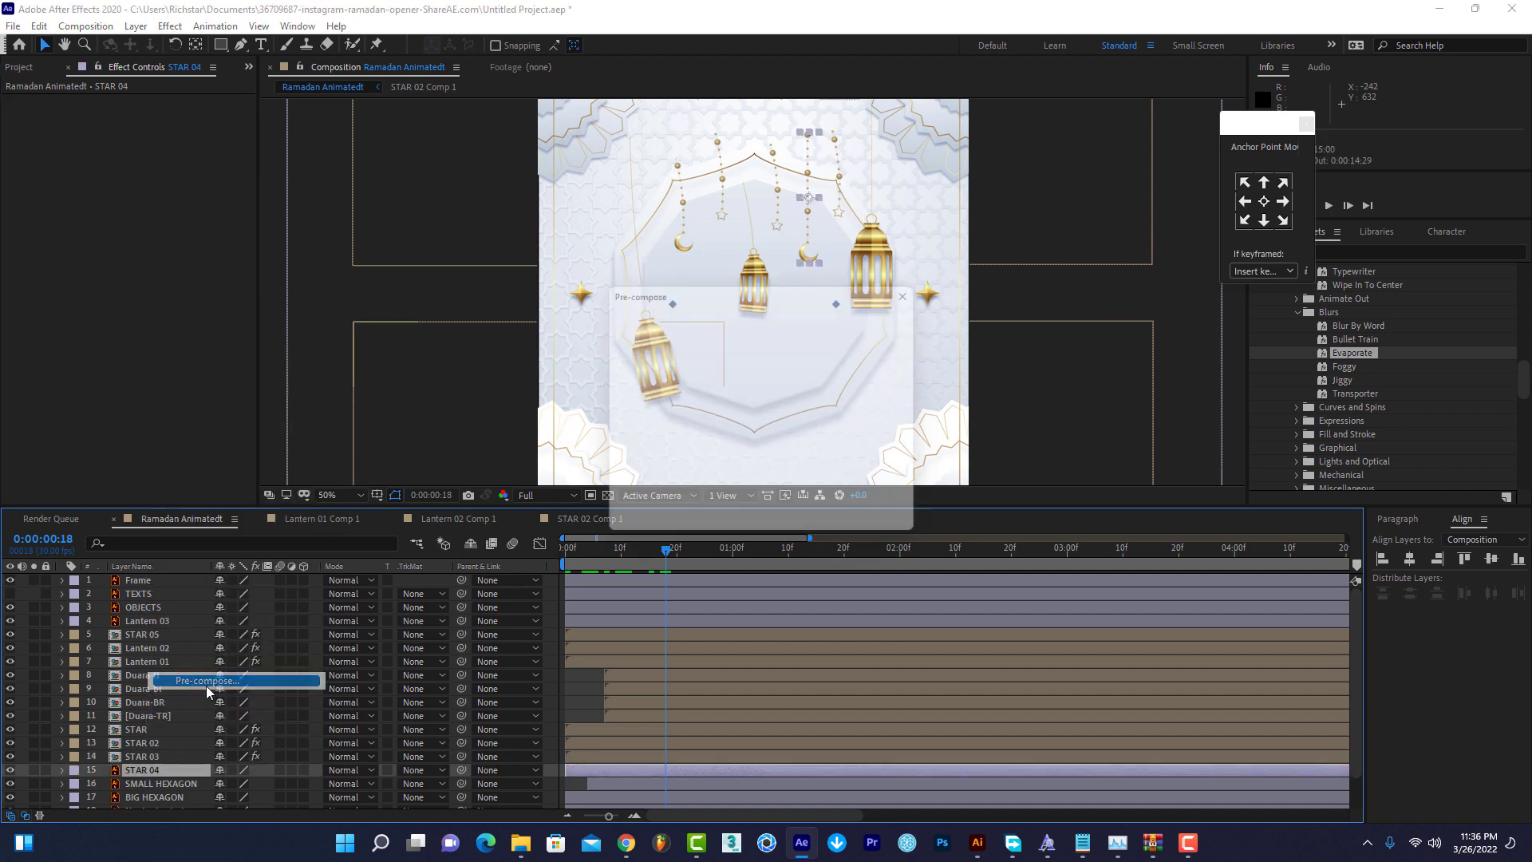
pyautogui.click(782, 526)
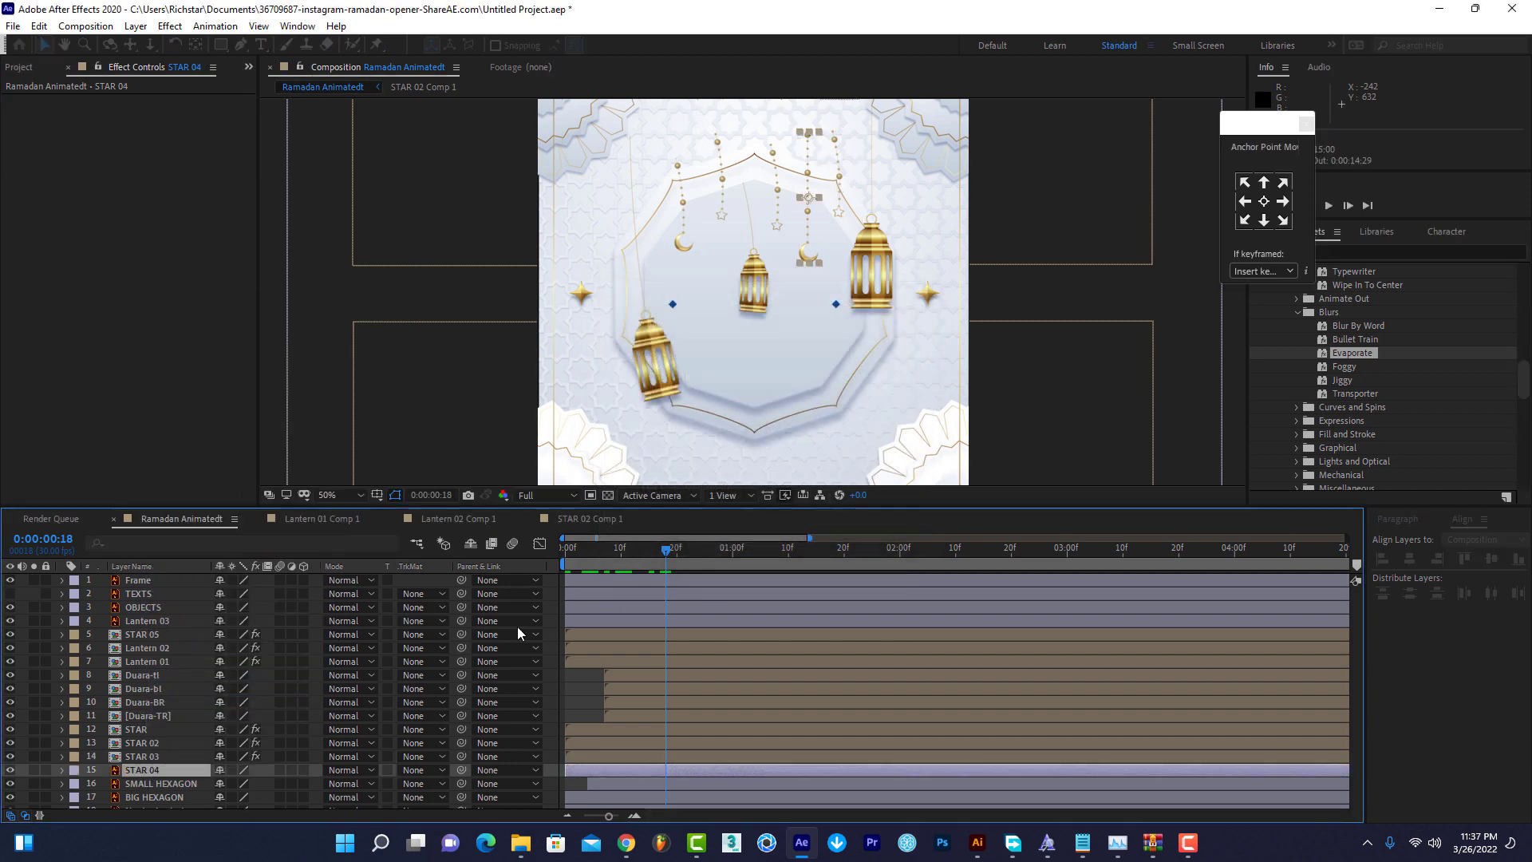
# Set STAR 04 Comp 1's width to 100 px and return to Ramadan Animatedt.
pyautogui.doubleClick(134, 768)
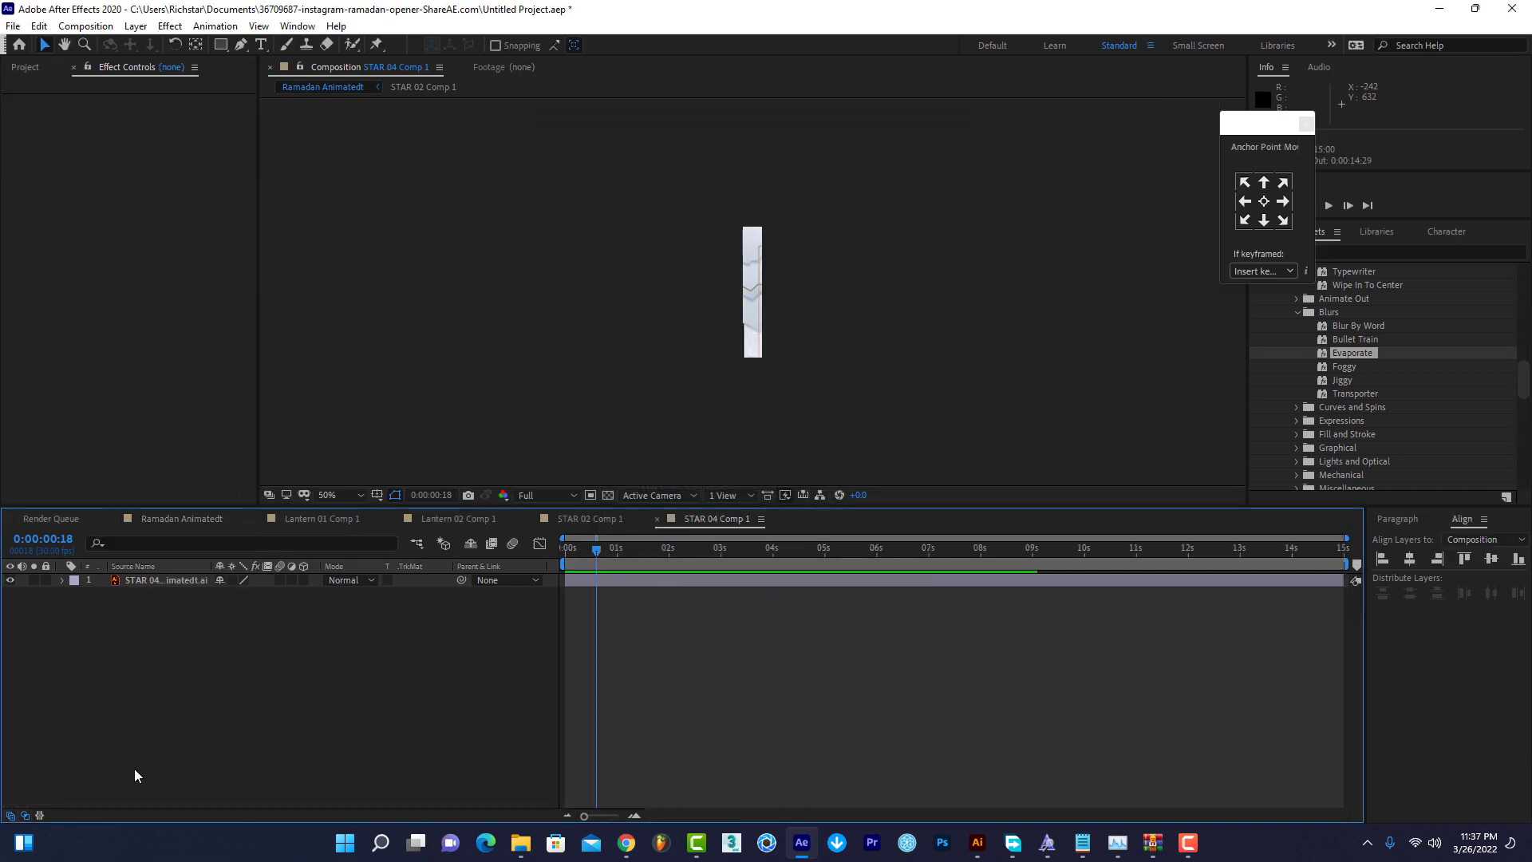
pyautogui.click(94, 29)
pyautogui.click(142, 70)
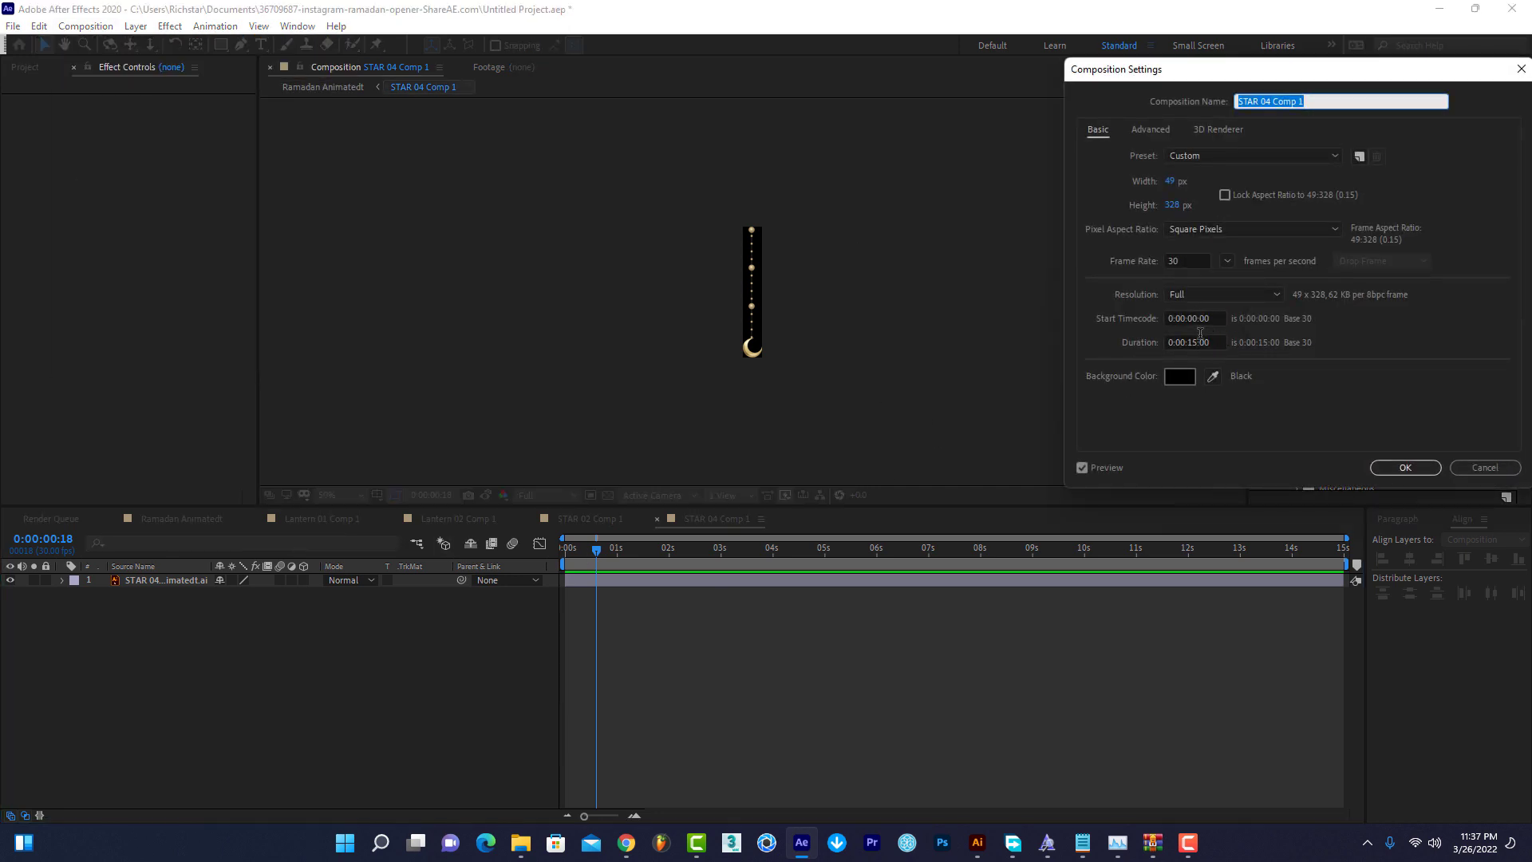
pyautogui.click(1173, 181)
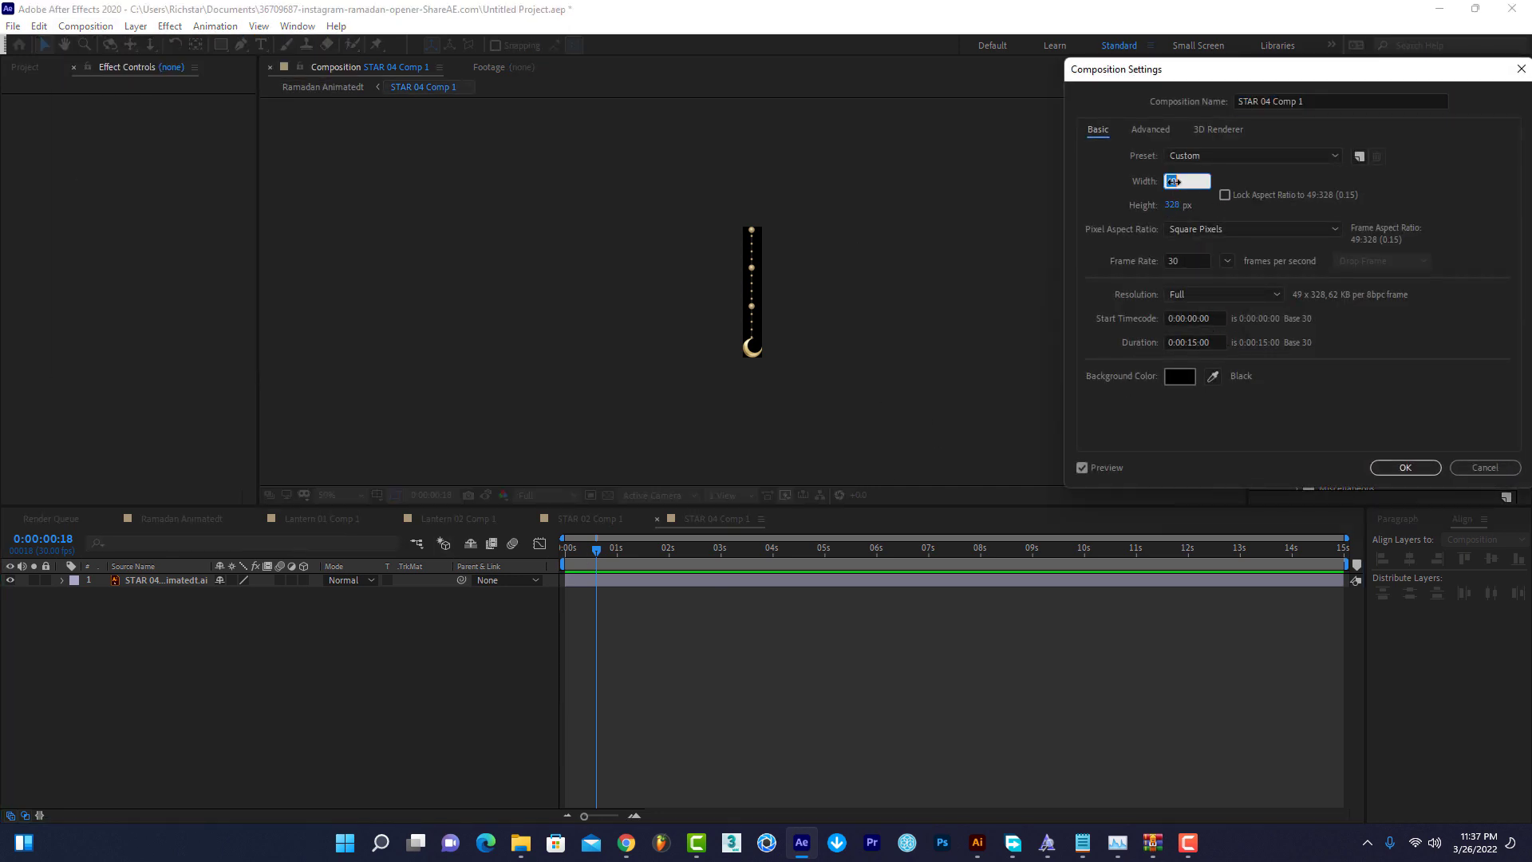
pyautogui.write('100')
pyautogui.press('Return')
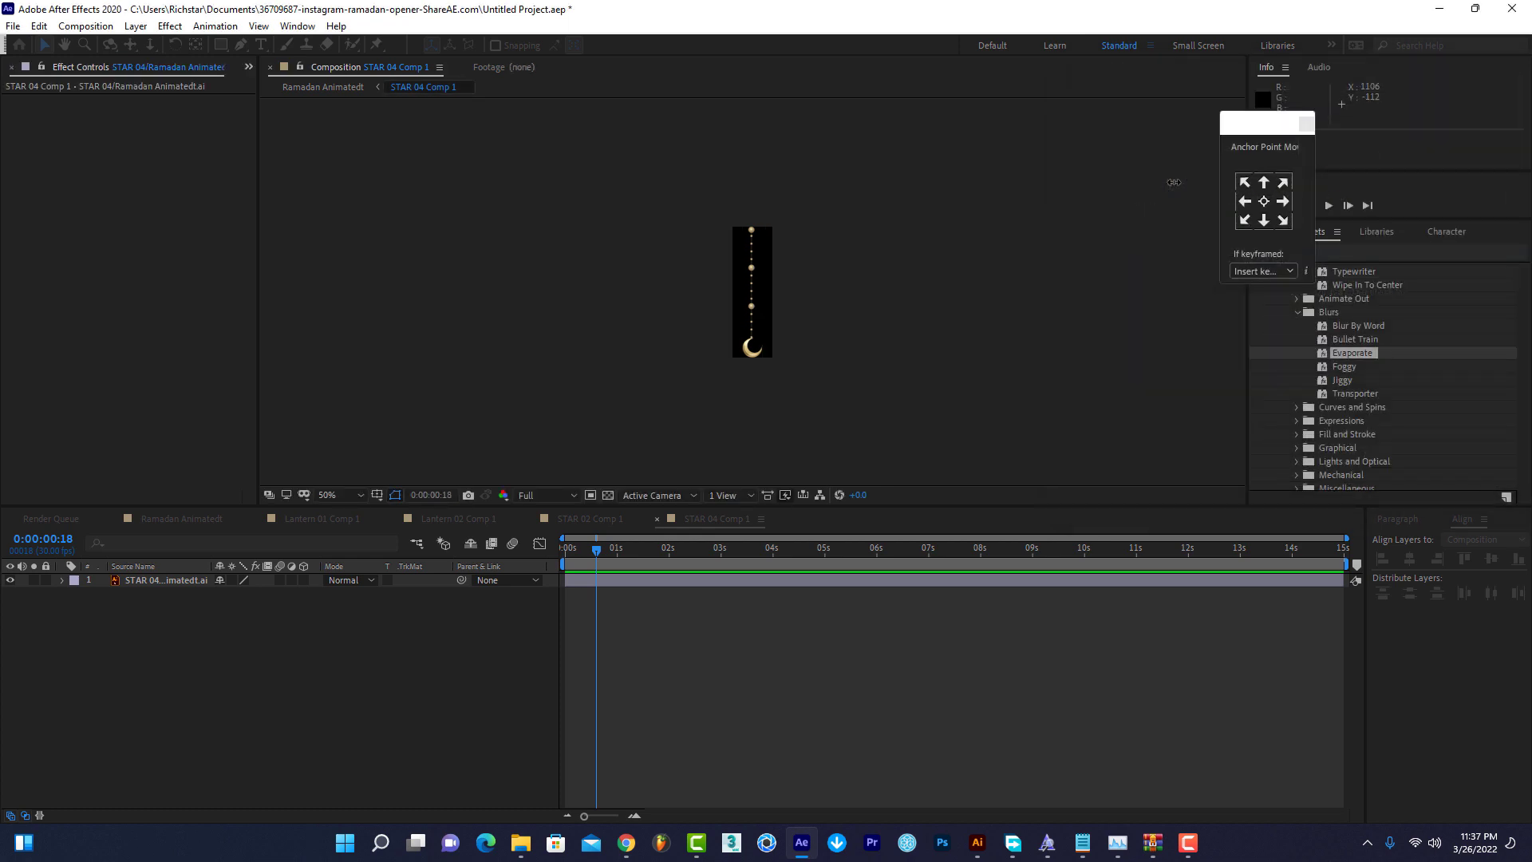
pyautogui.click(657, 519)
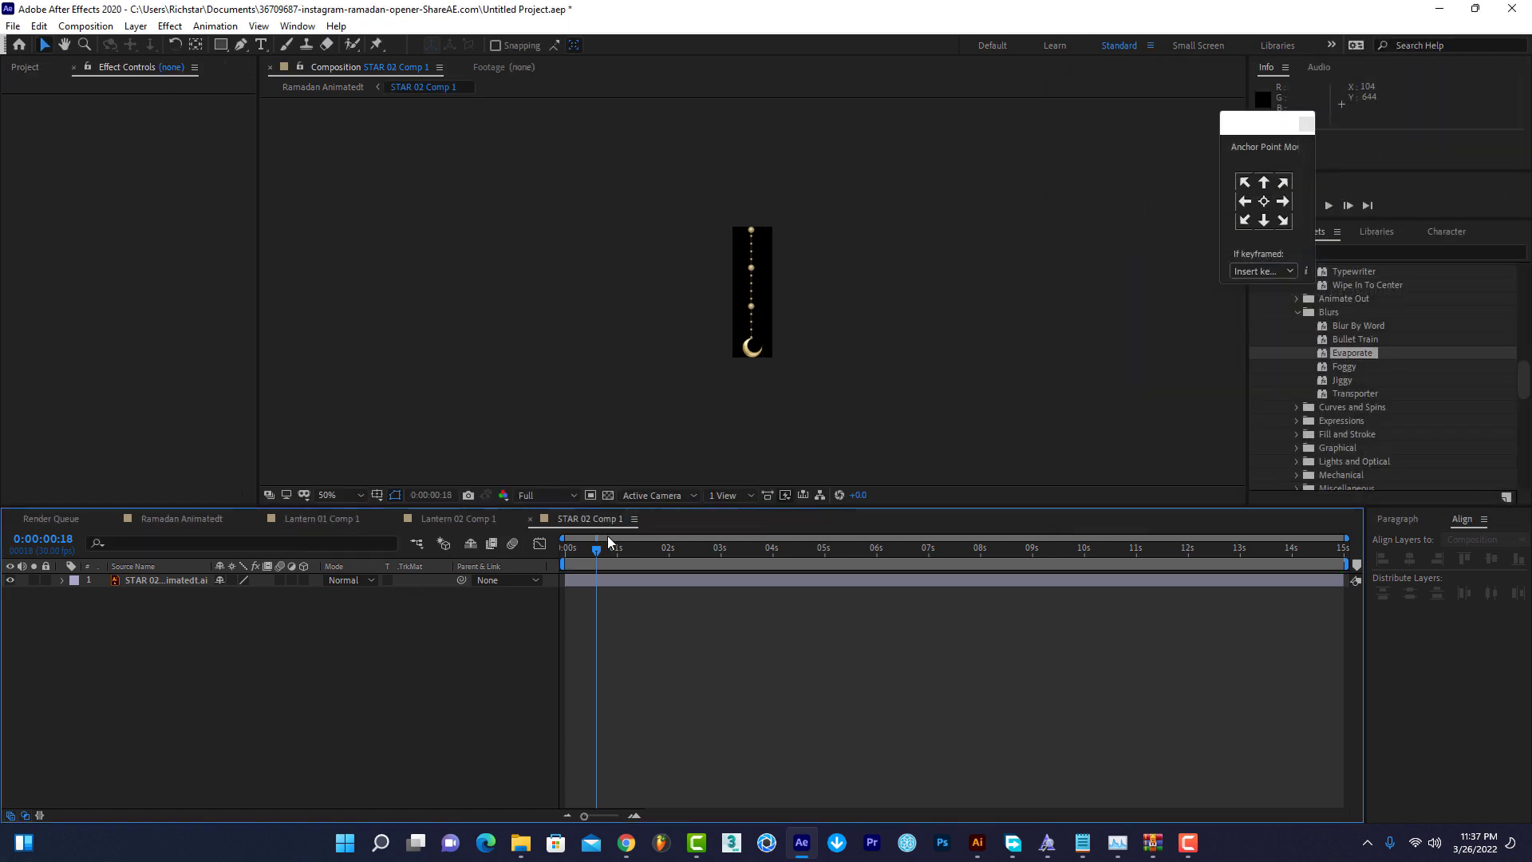
pyautogui.click(199, 519)
pyautogui.click(164, 769)
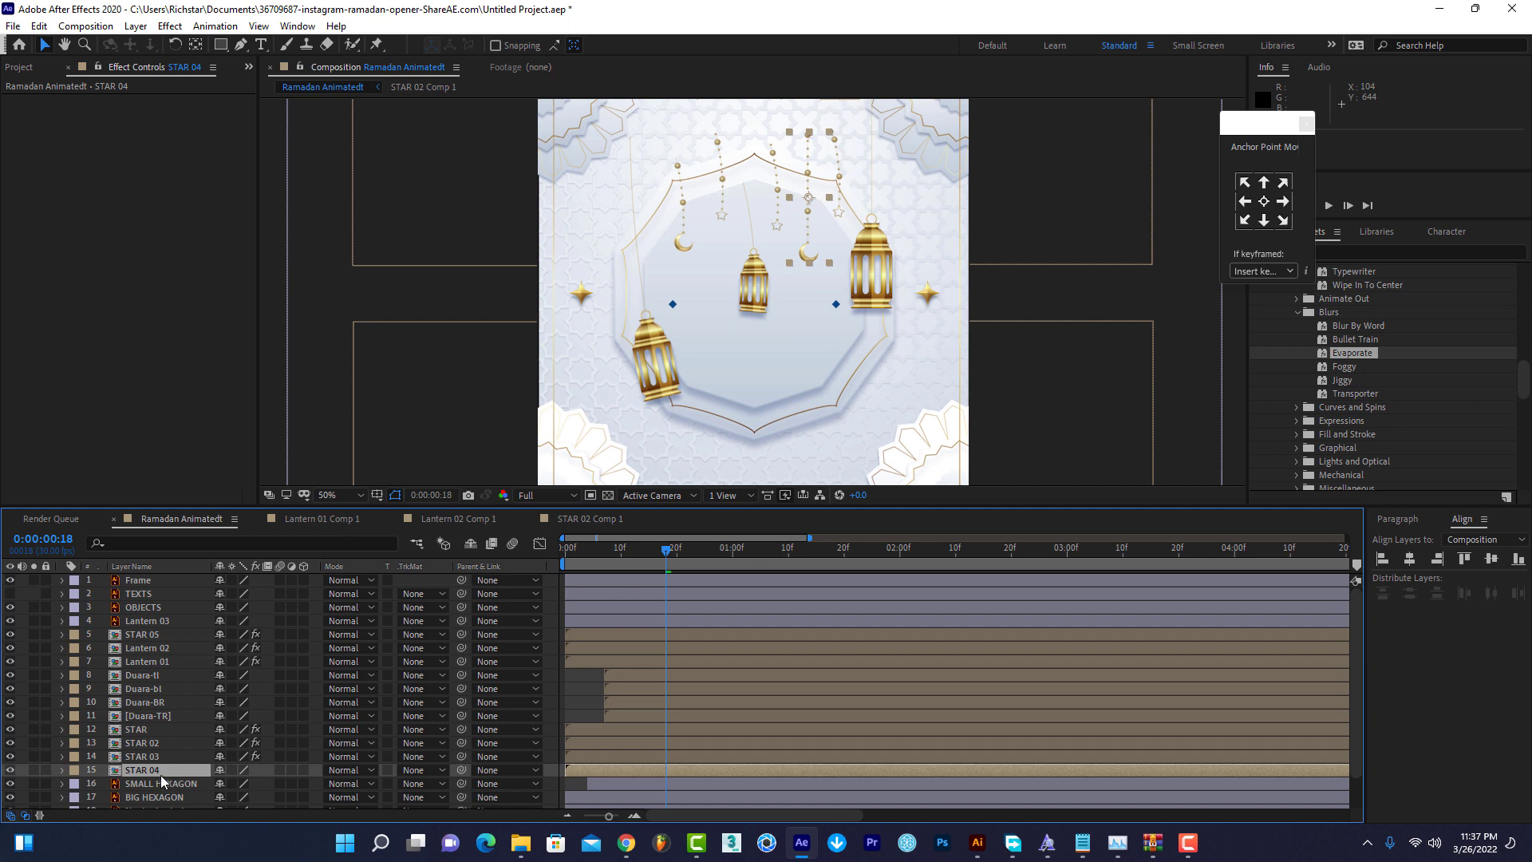
# Apply the CC Bend It effect to STAR 04 and scrub to check the swing.
pyautogui.hotkey('ctrl', 'alt', 'shift', 'e')
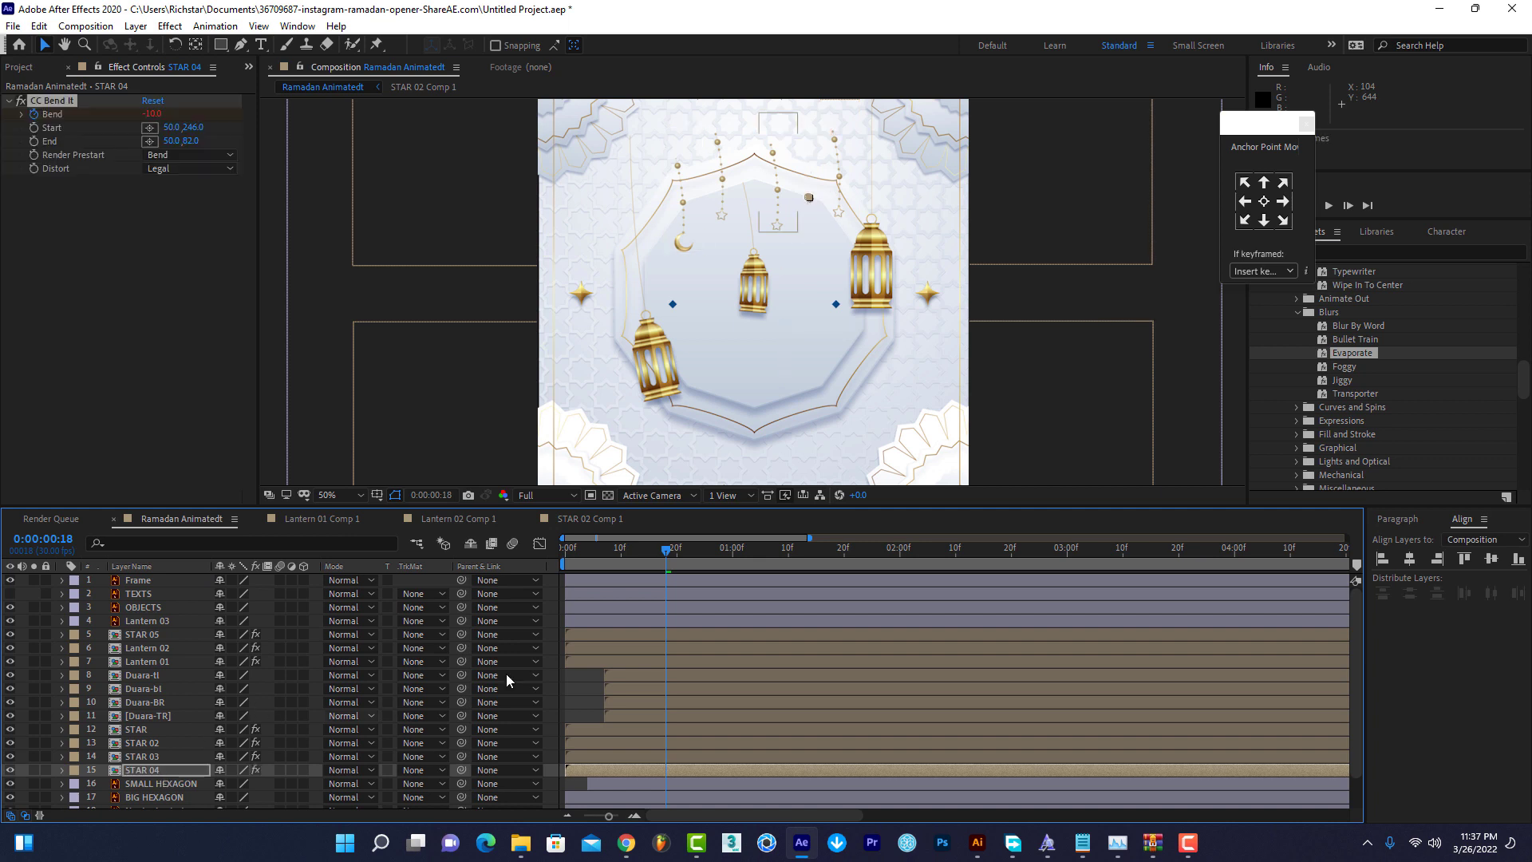
pyautogui.click(625, 549)
pyautogui.moveTo(613, 550)
pyautogui.mouseDown()
pyautogui.moveTo(565, 558)
pyautogui.moveTo(627, 557)
pyautogui.mouseUp()
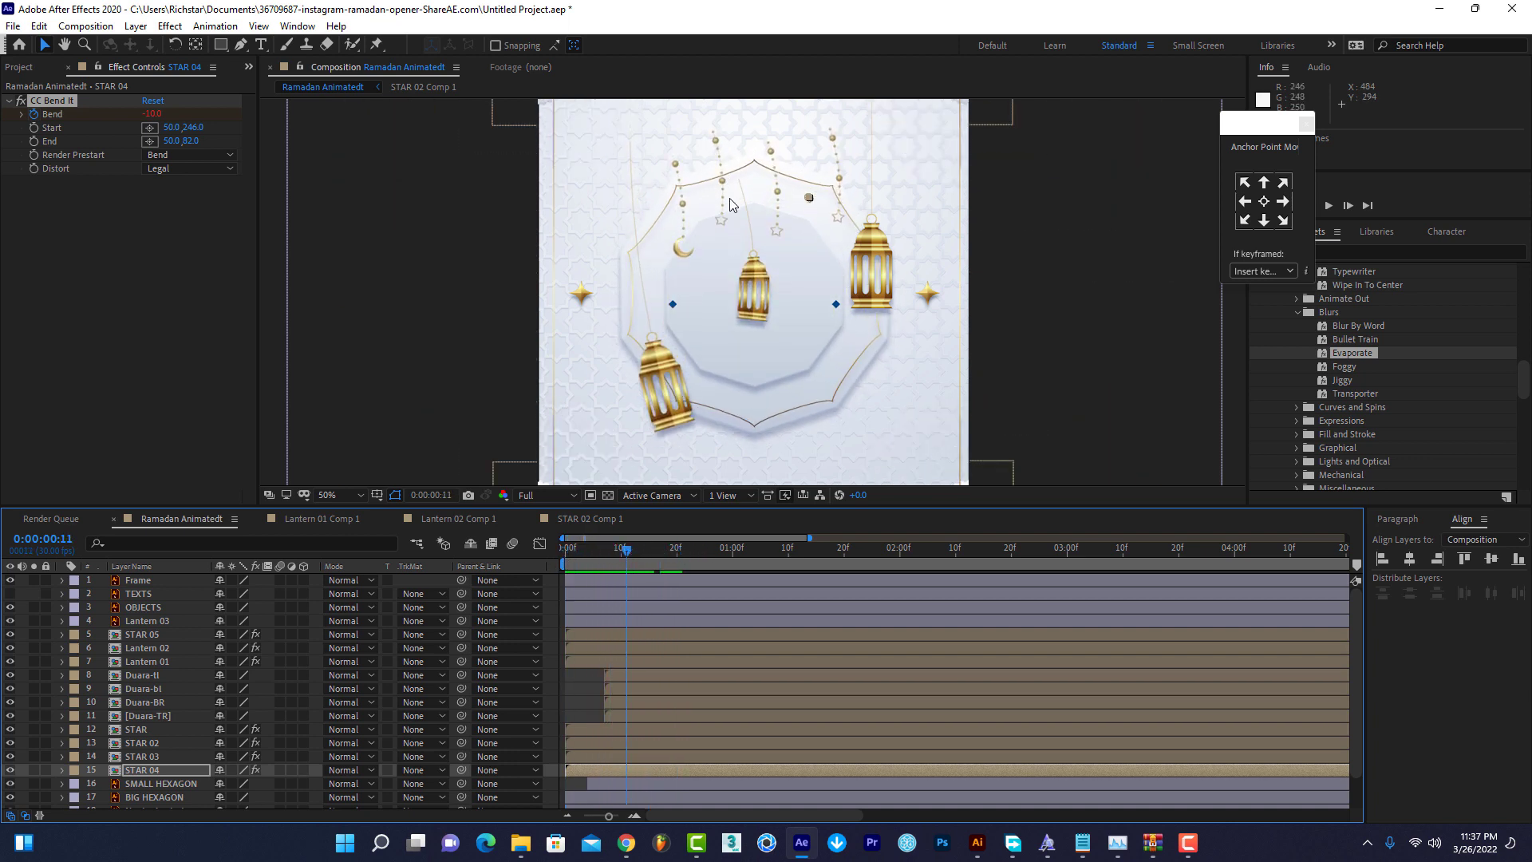
# Move STAR 04's anchor point to its top centre, reposition STAR 03's, and recheck the swing.
pyautogui.click(145, 771)
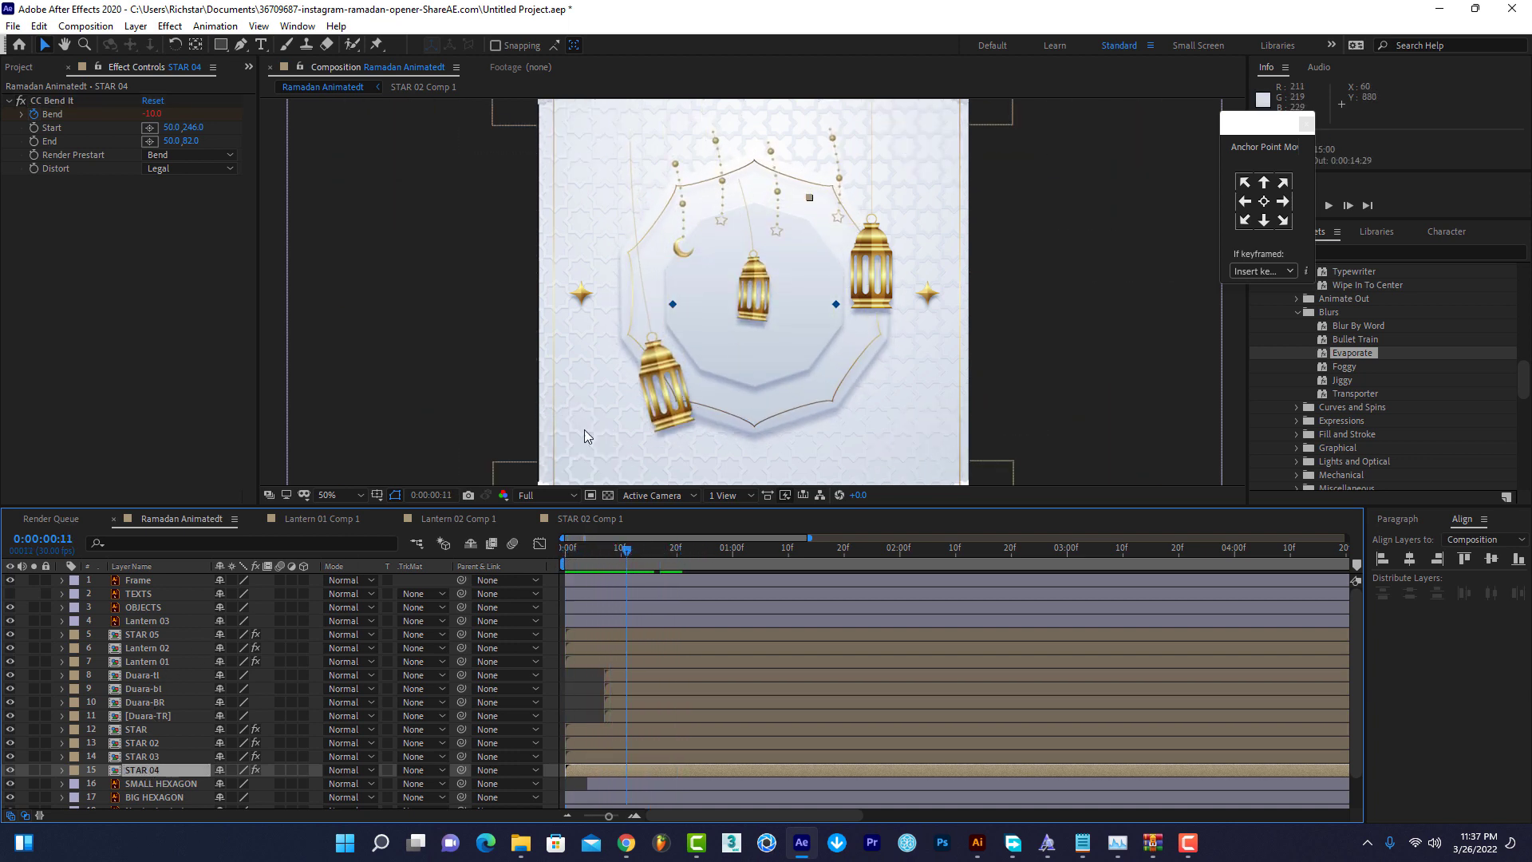
pyautogui.click(195, 48)
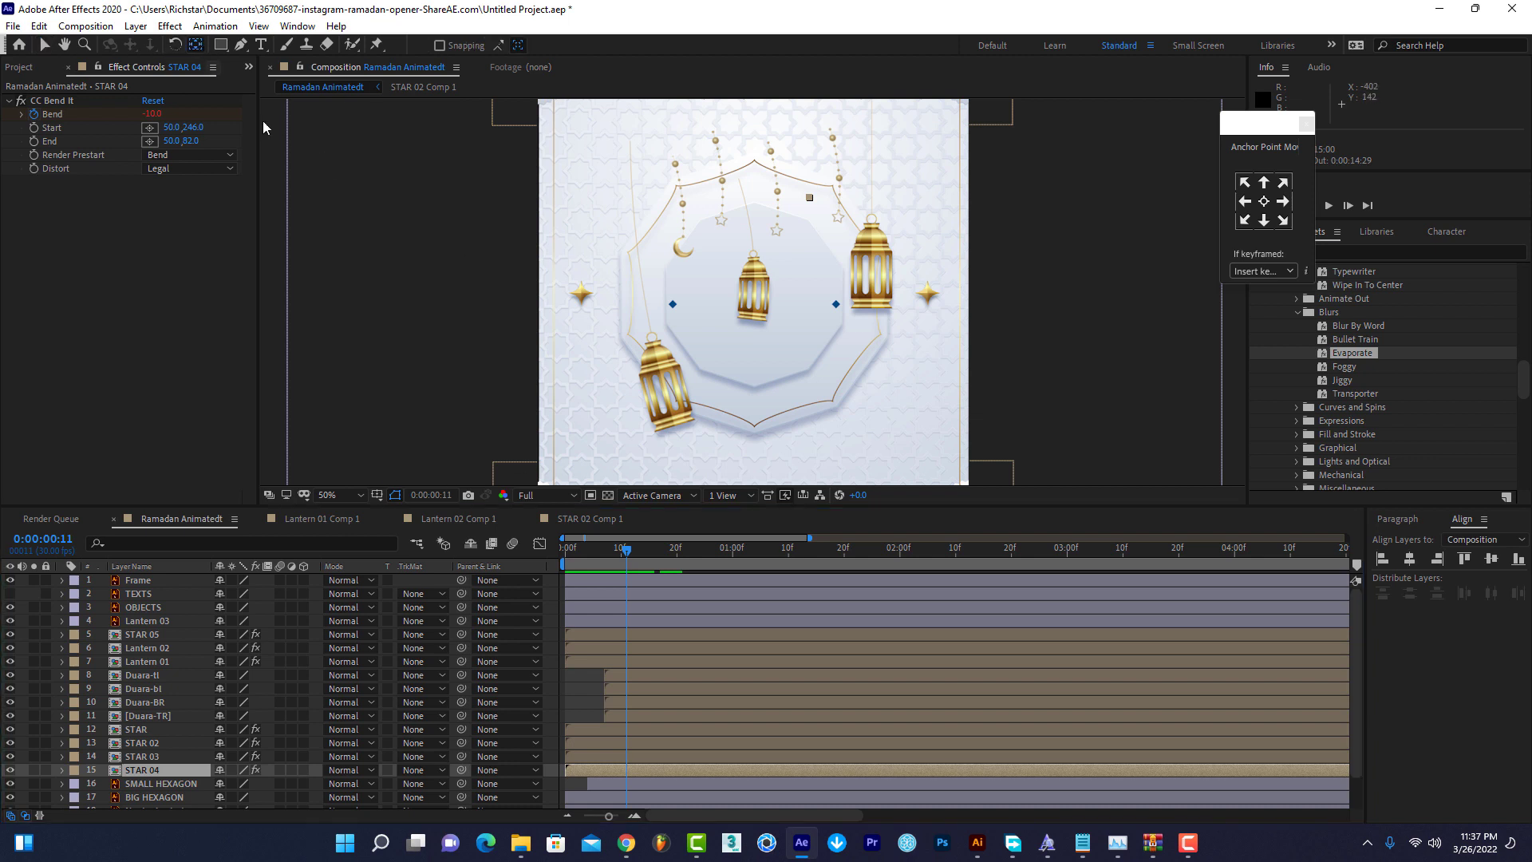
pyautogui.click(157, 774)
pyautogui.click(1279, 198)
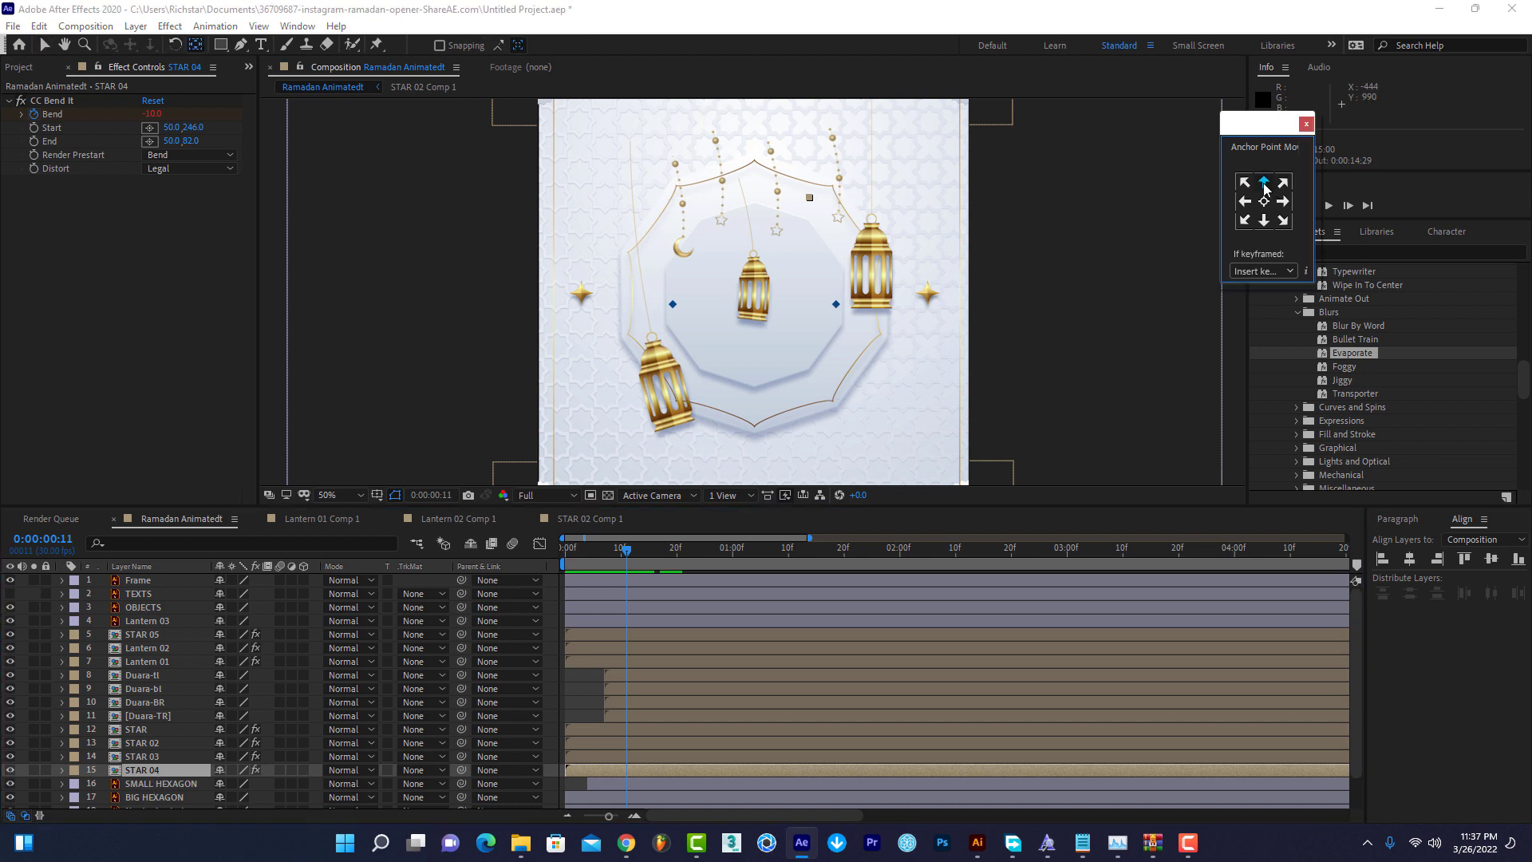
pyautogui.click(288, 754)
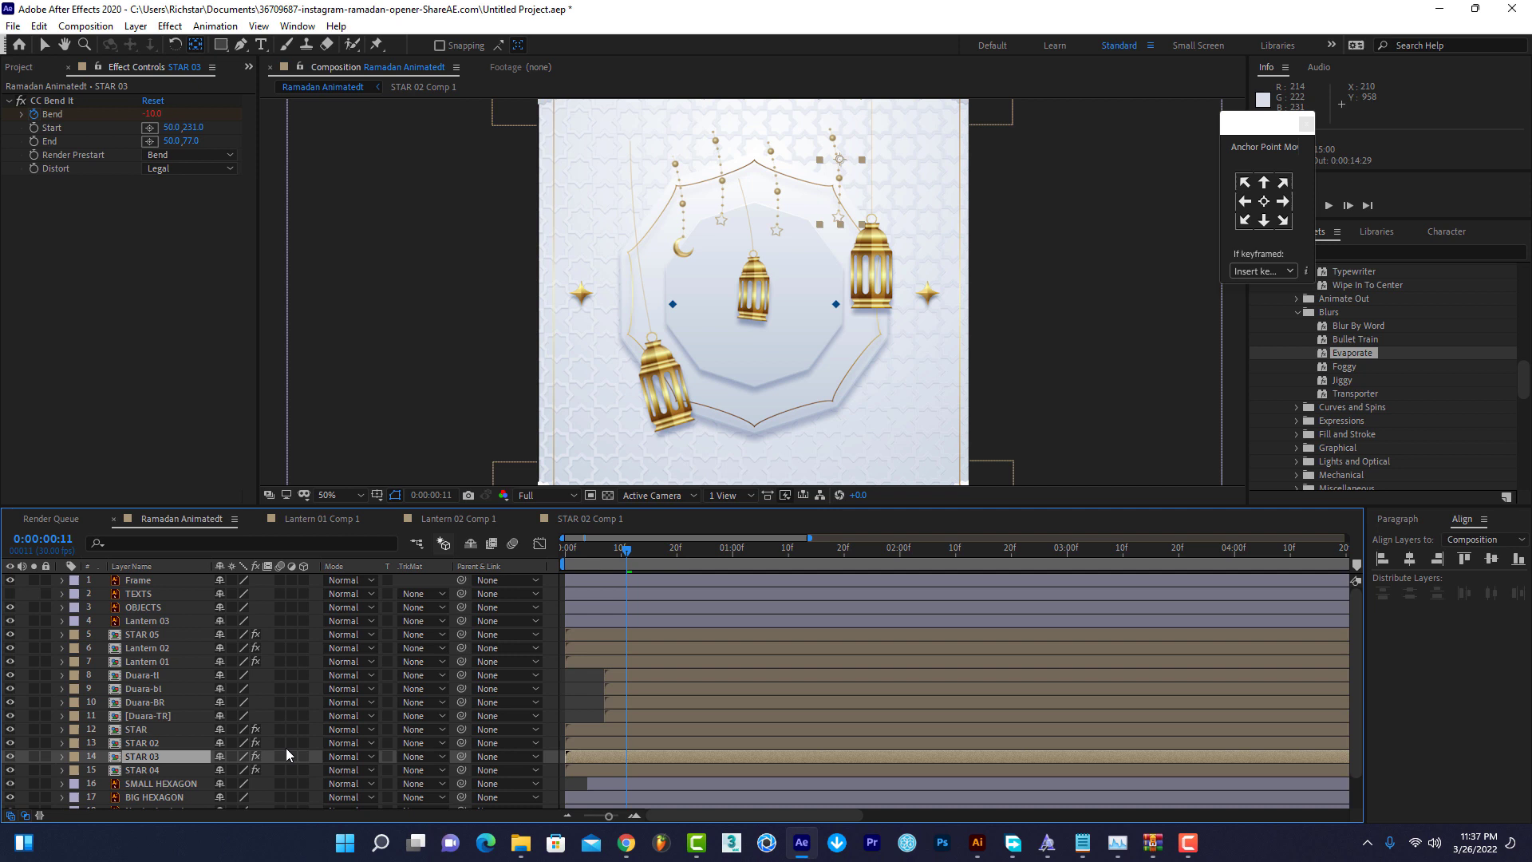
pyautogui.click(1246, 182)
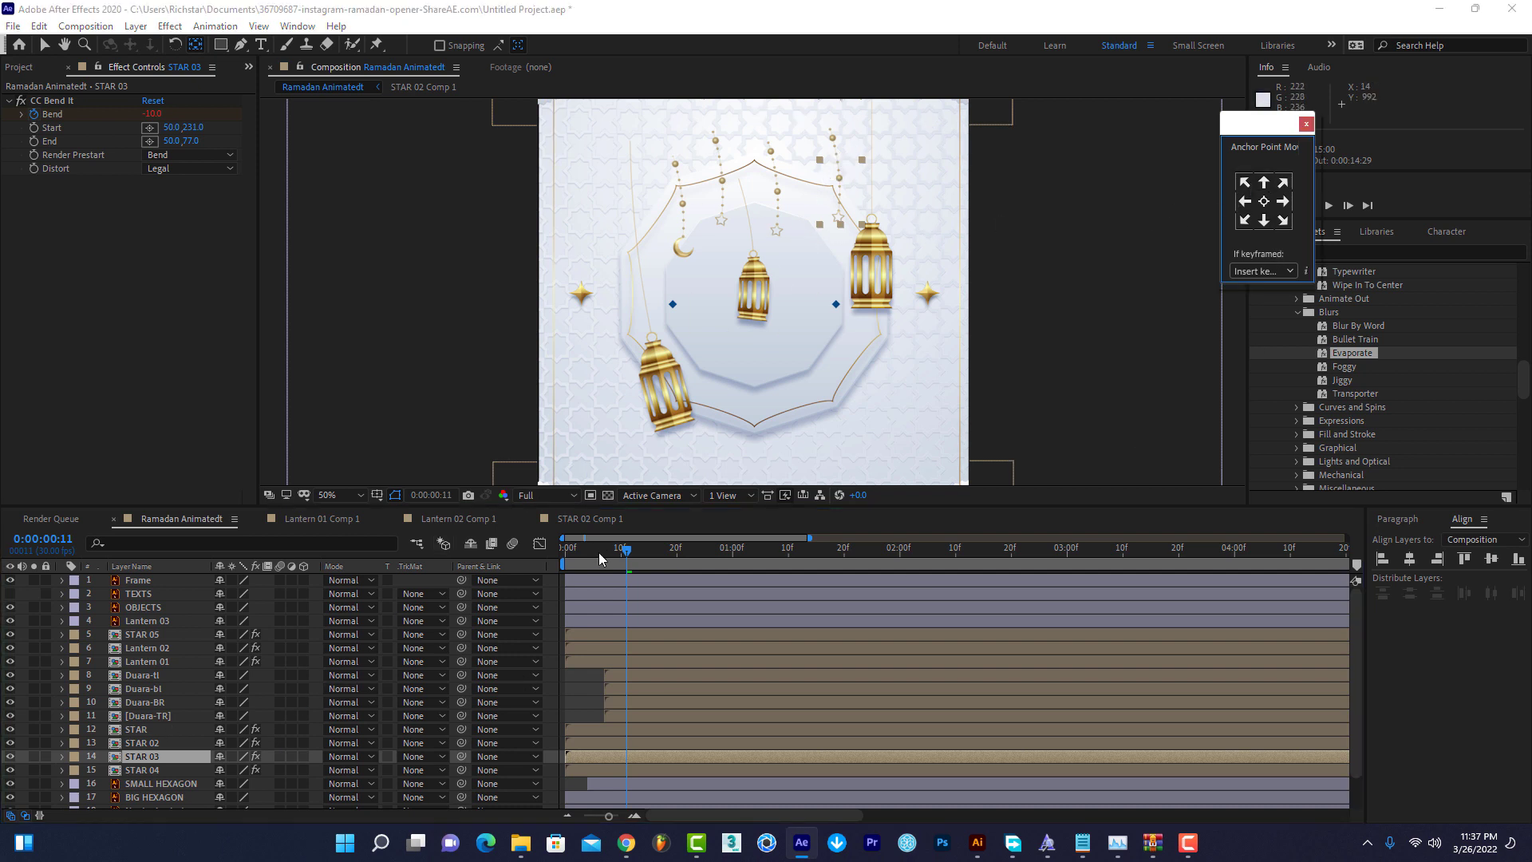
pyautogui.moveTo(600, 558)
pyautogui.mouseDown()
pyautogui.moveTo(489, 572)
pyautogui.moveTo(659, 549)
pyautogui.mouseUp()
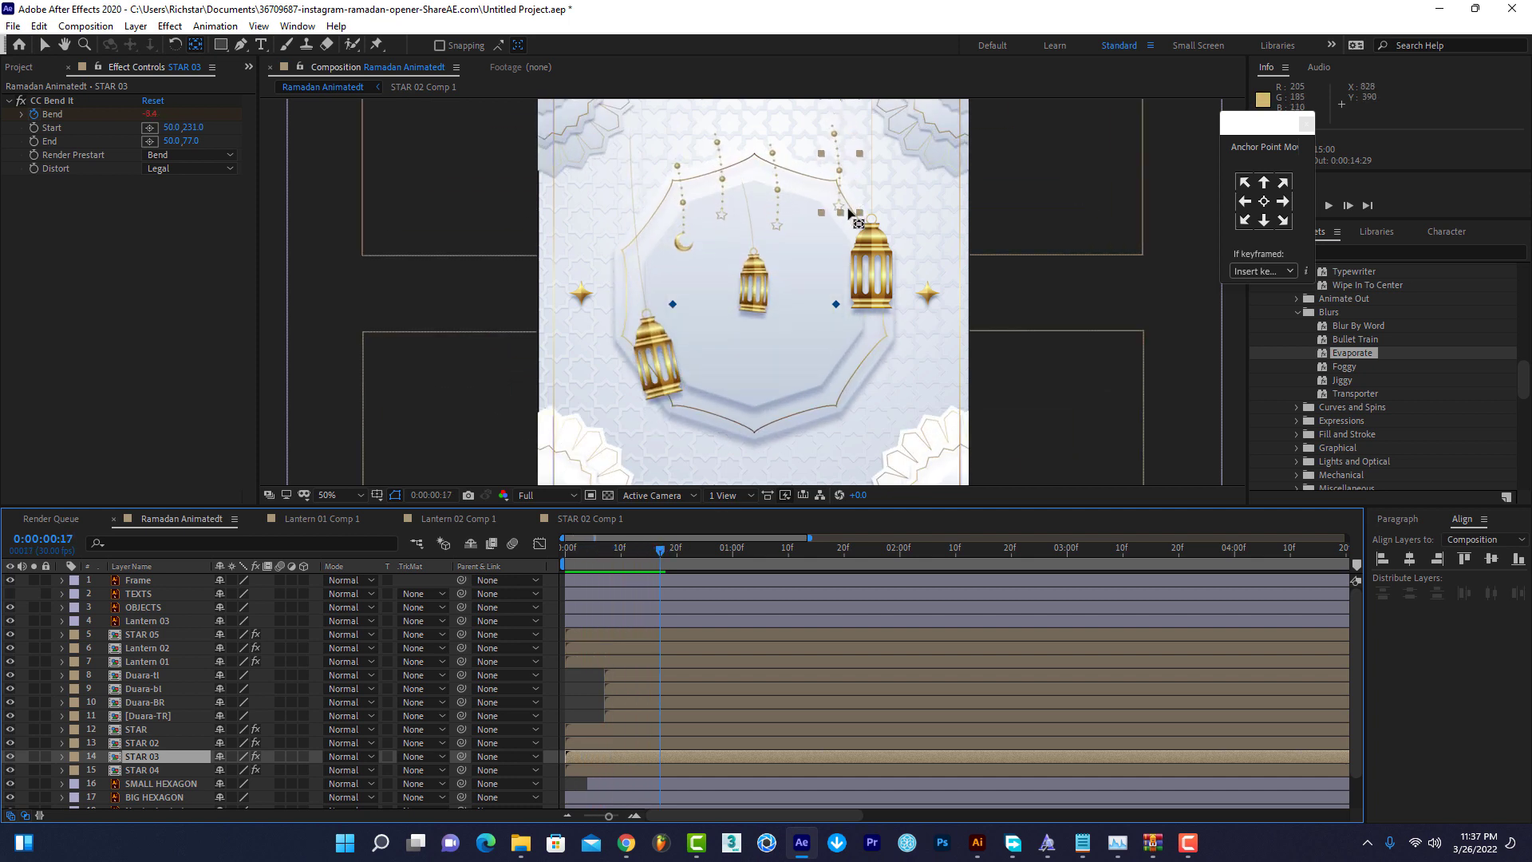
# Move the anchor points of STAR 02, STAR and STAR 04 to their top centres.
pyautogui.click(167, 742)
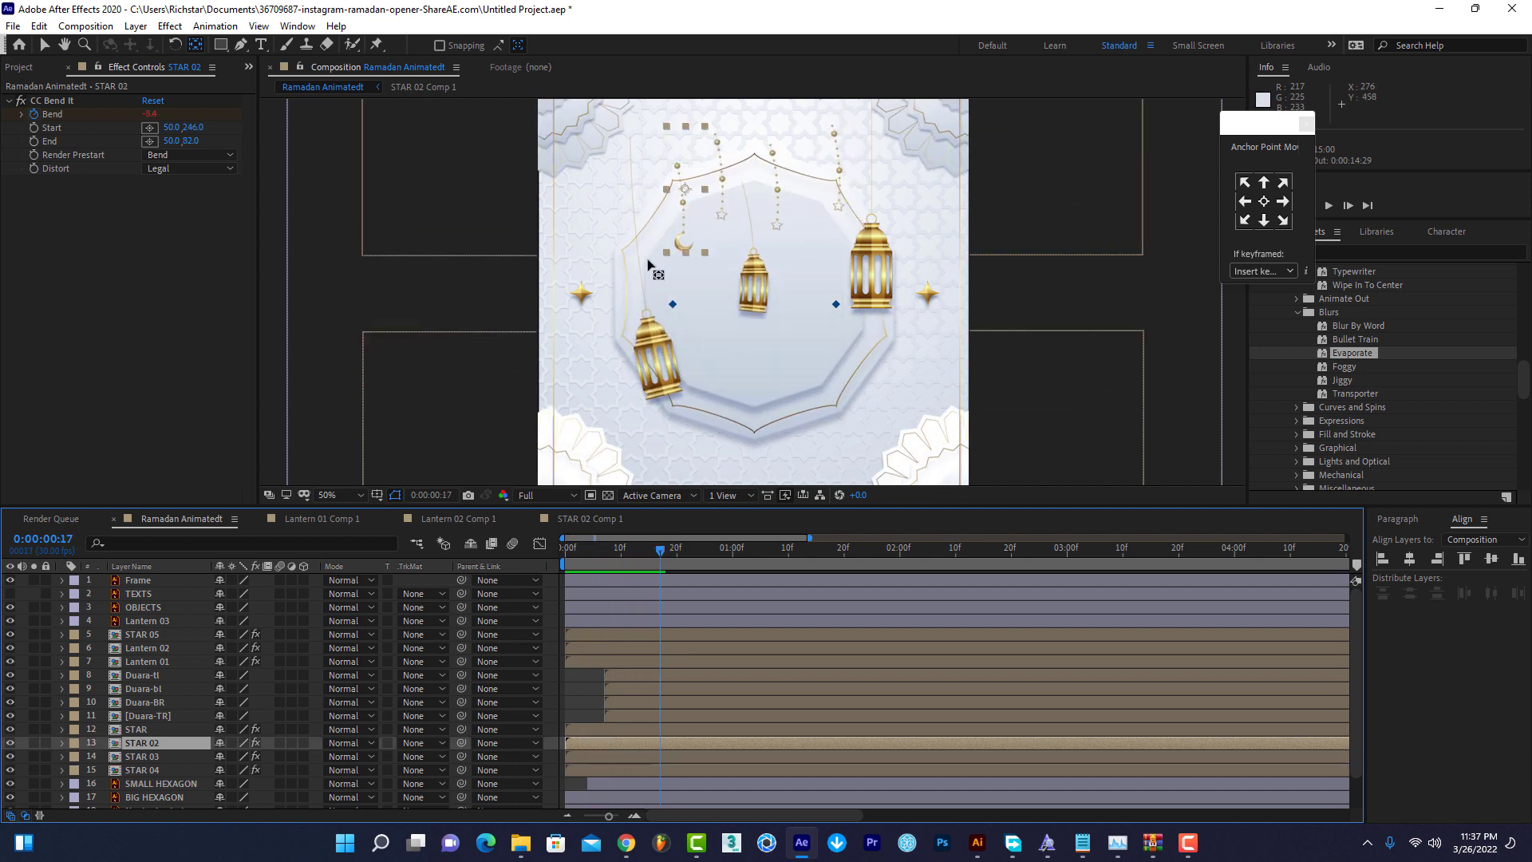
pyautogui.moveTo(687, 192); pyautogui.dragTo(675, 168)
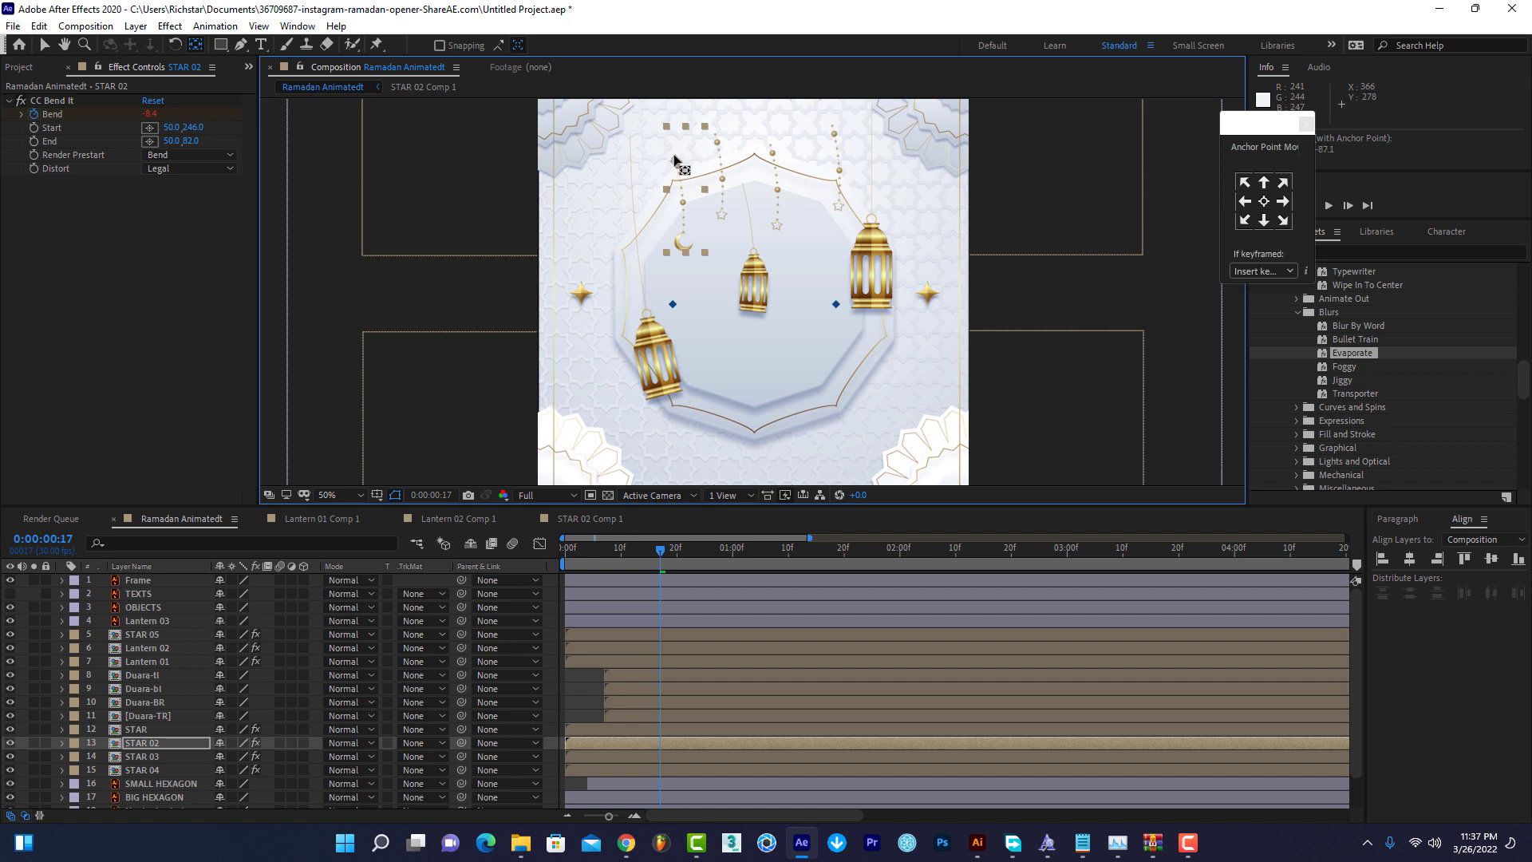
pyautogui.click(1262, 186)
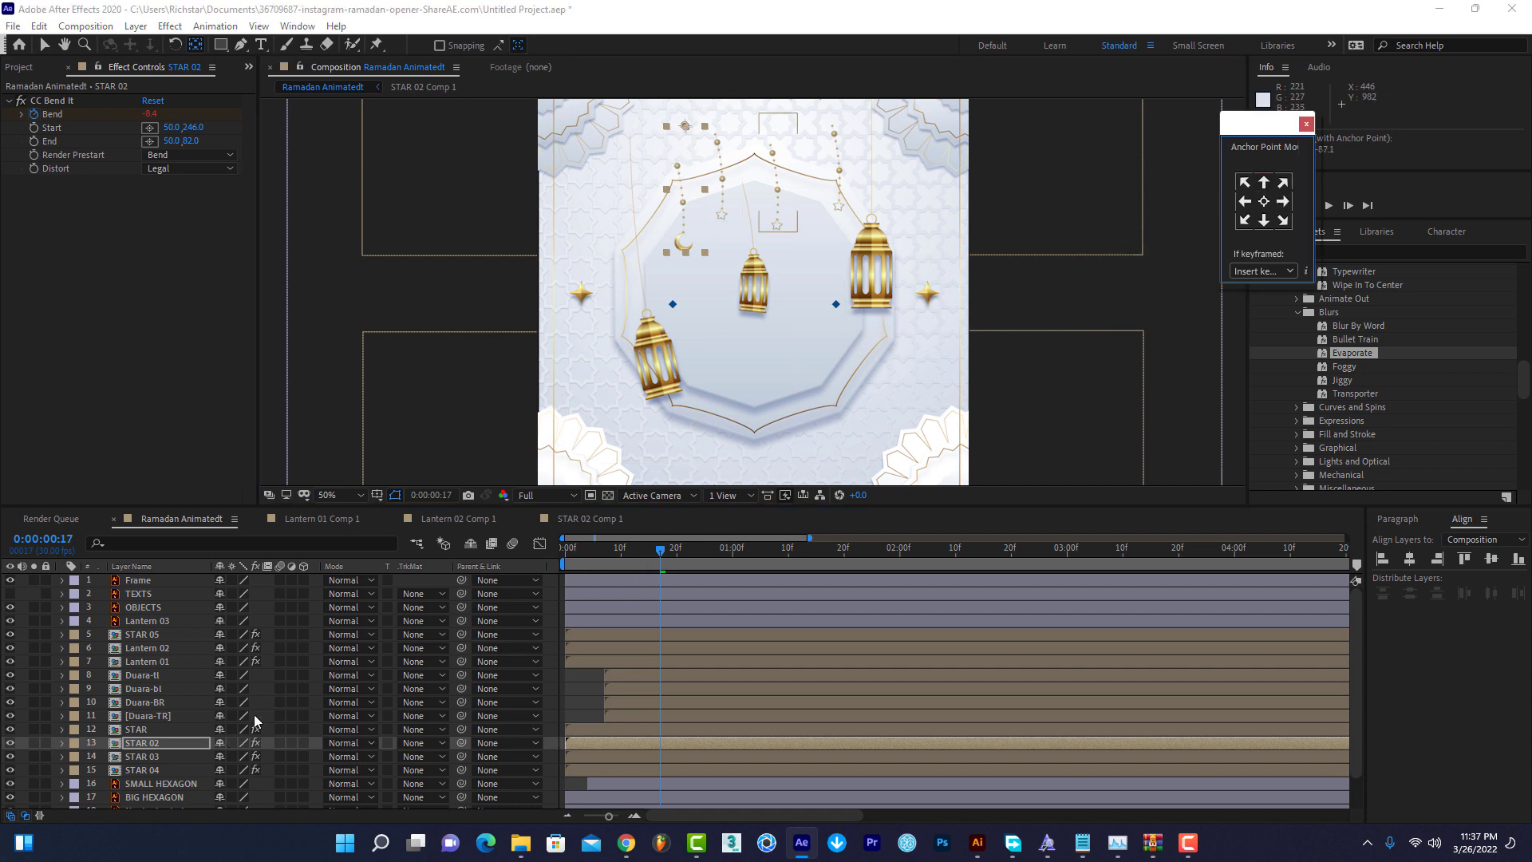
pyautogui.click(138, 729)
pyautogui.click(1270, 199)
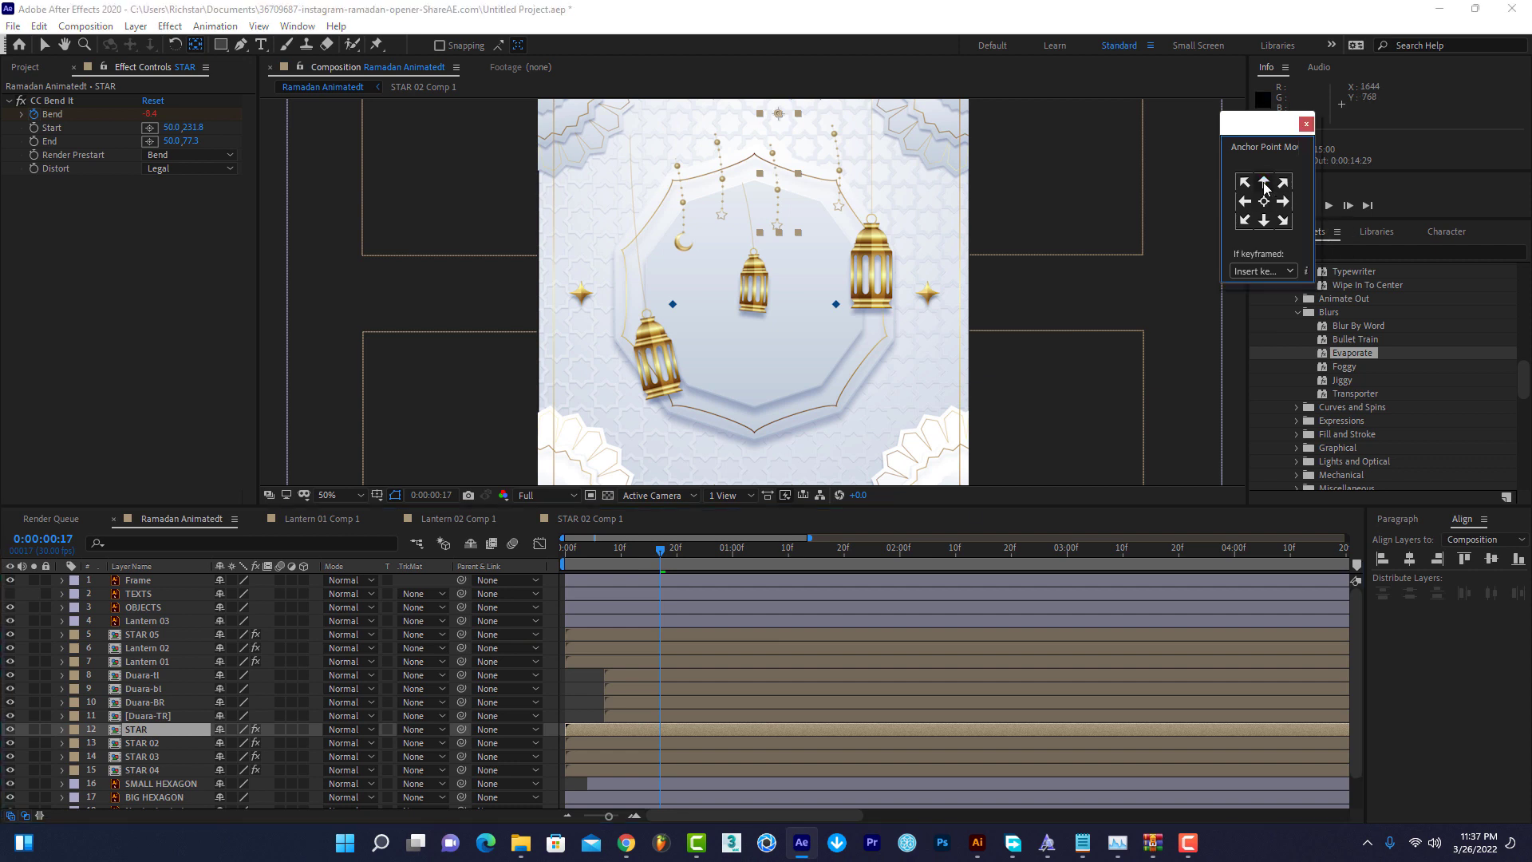
pyautogui.click(246, 770)
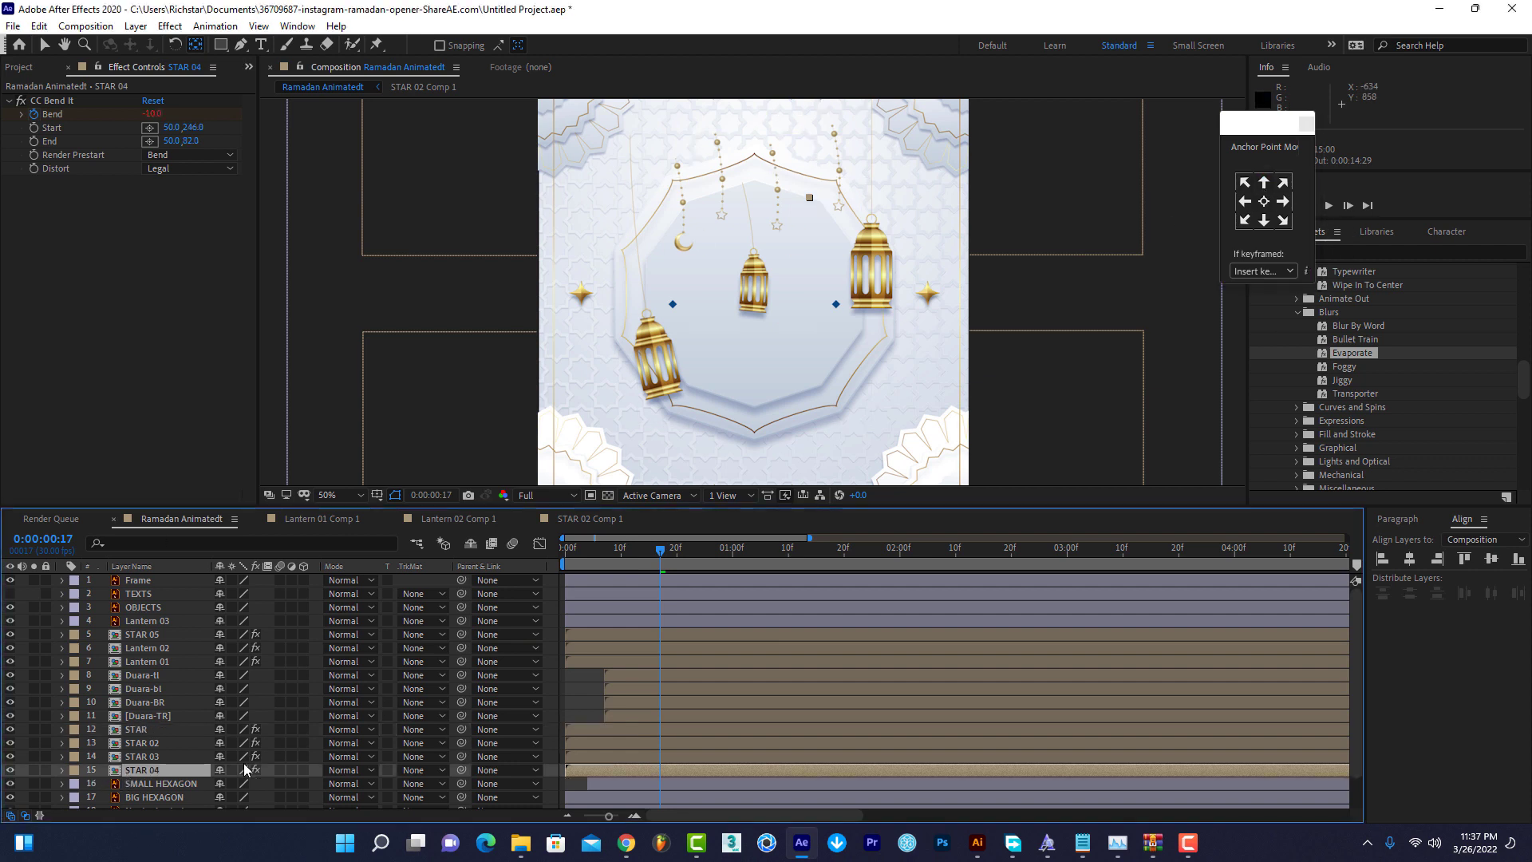
pyautogui.click(1251, 196)
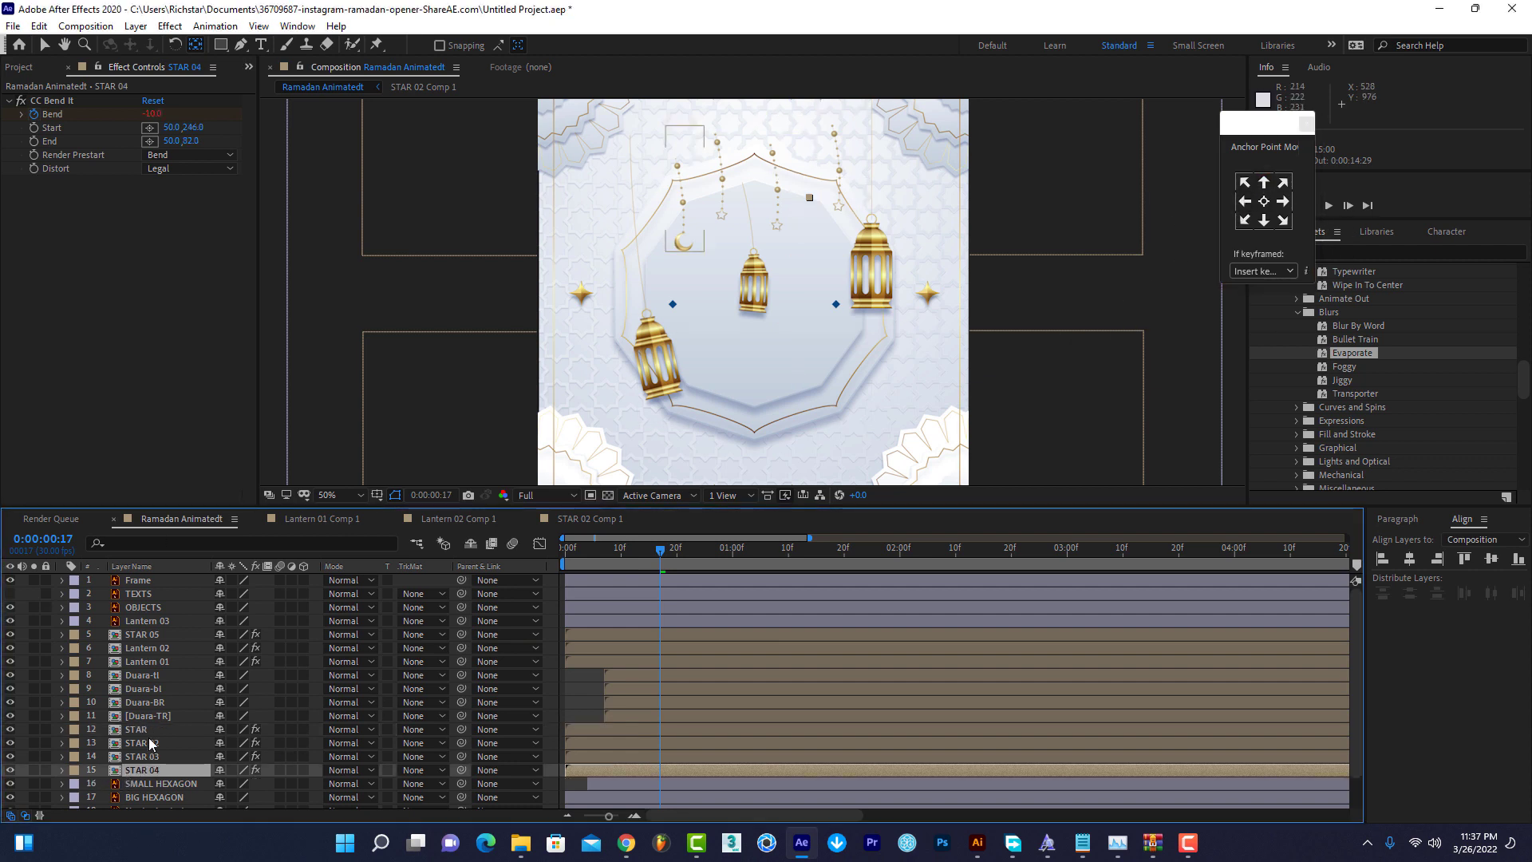
# Move the anchor points of Lantern 02 and Lantern 03 to their top centres.
pyautogui.click(249, 637)
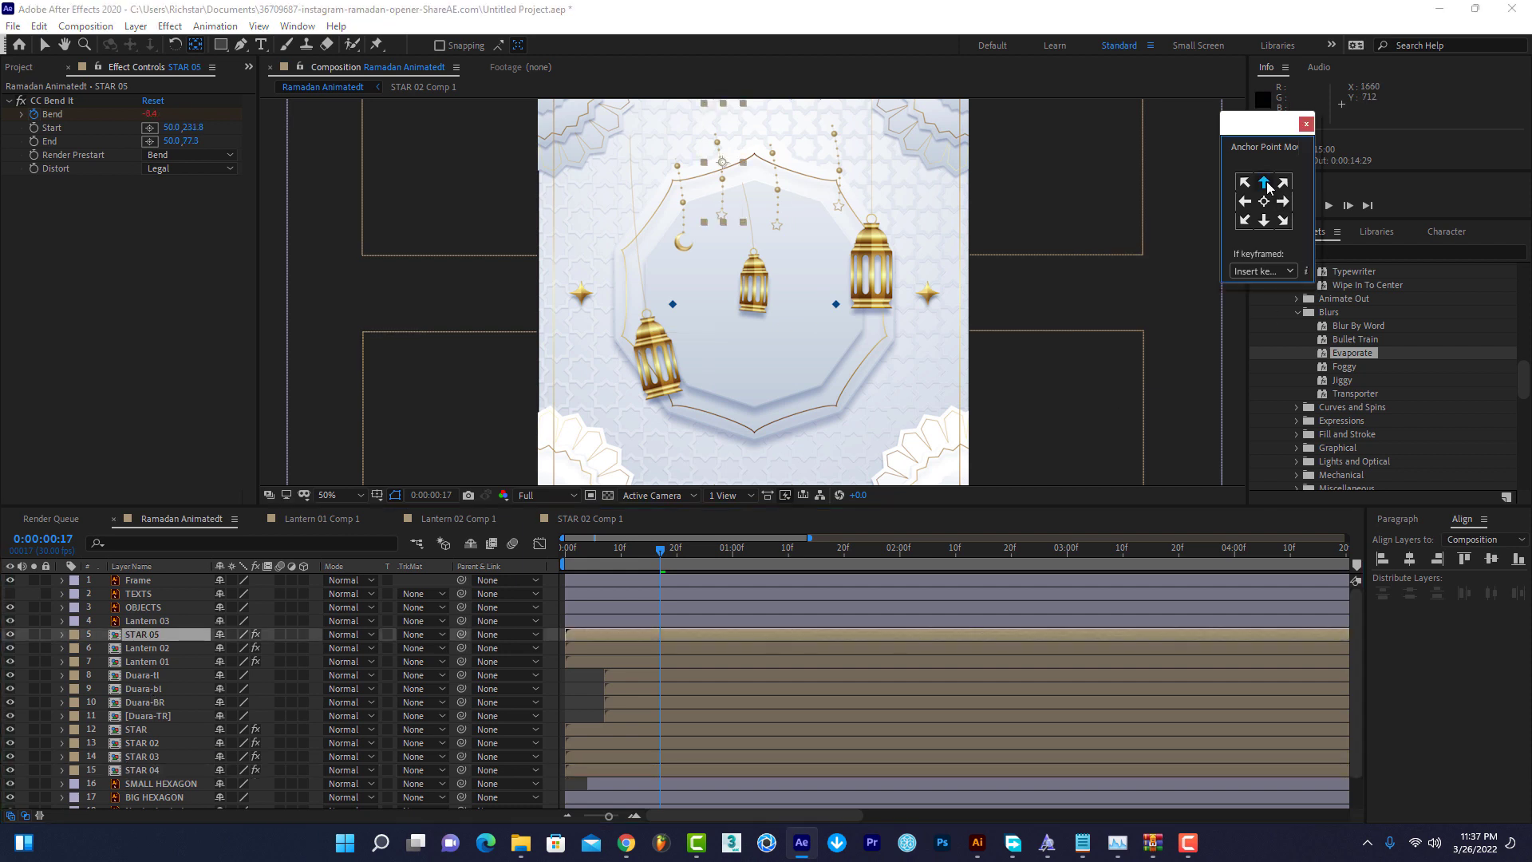
pyautogui.click(179, 662)
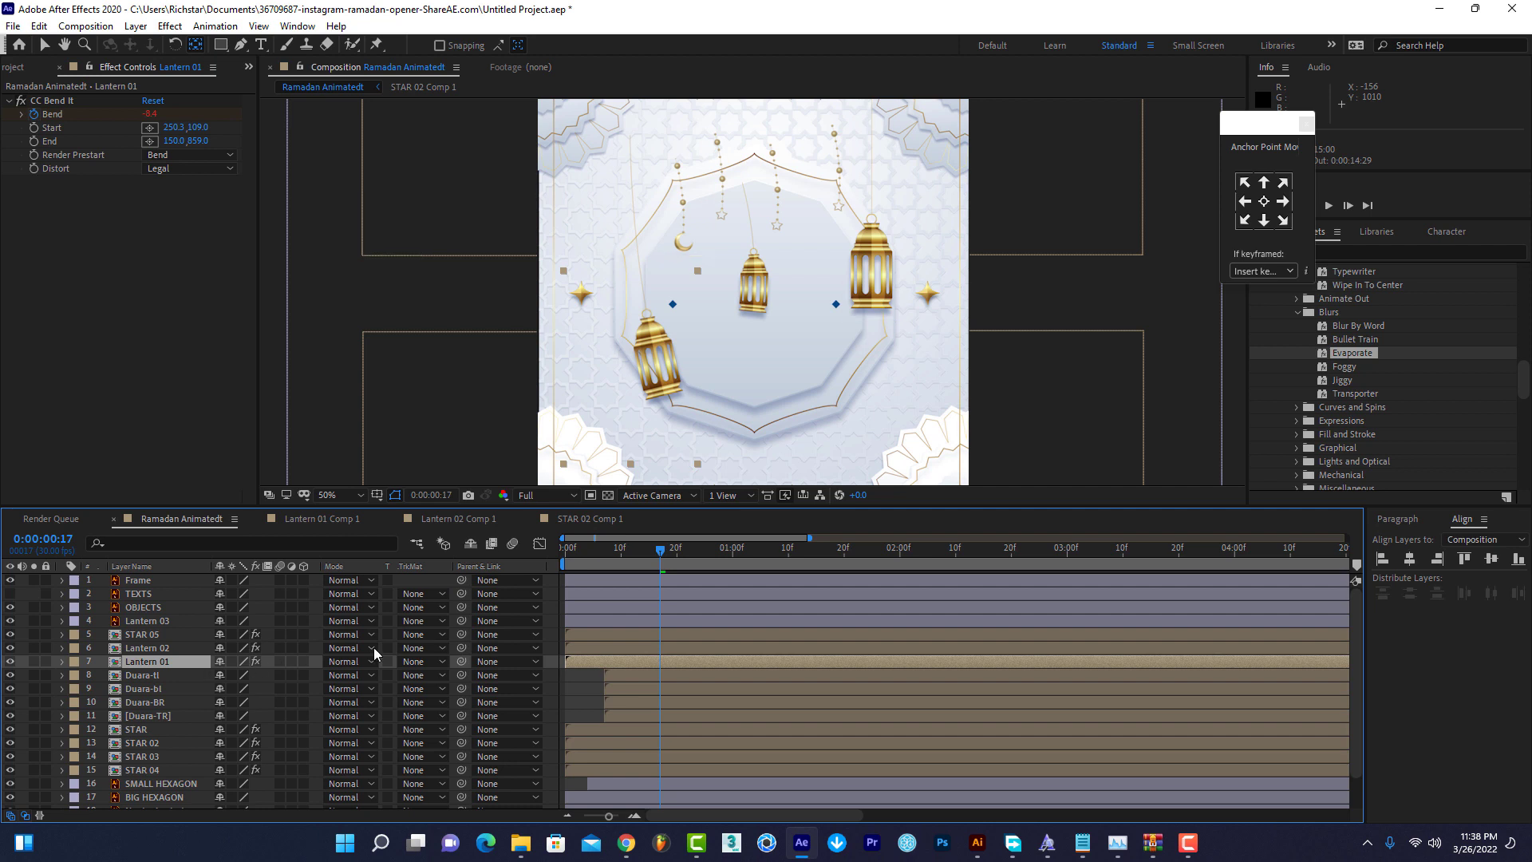
pyautogui.moveTo(624, 562); pyautogui.dragTo(660, 554)
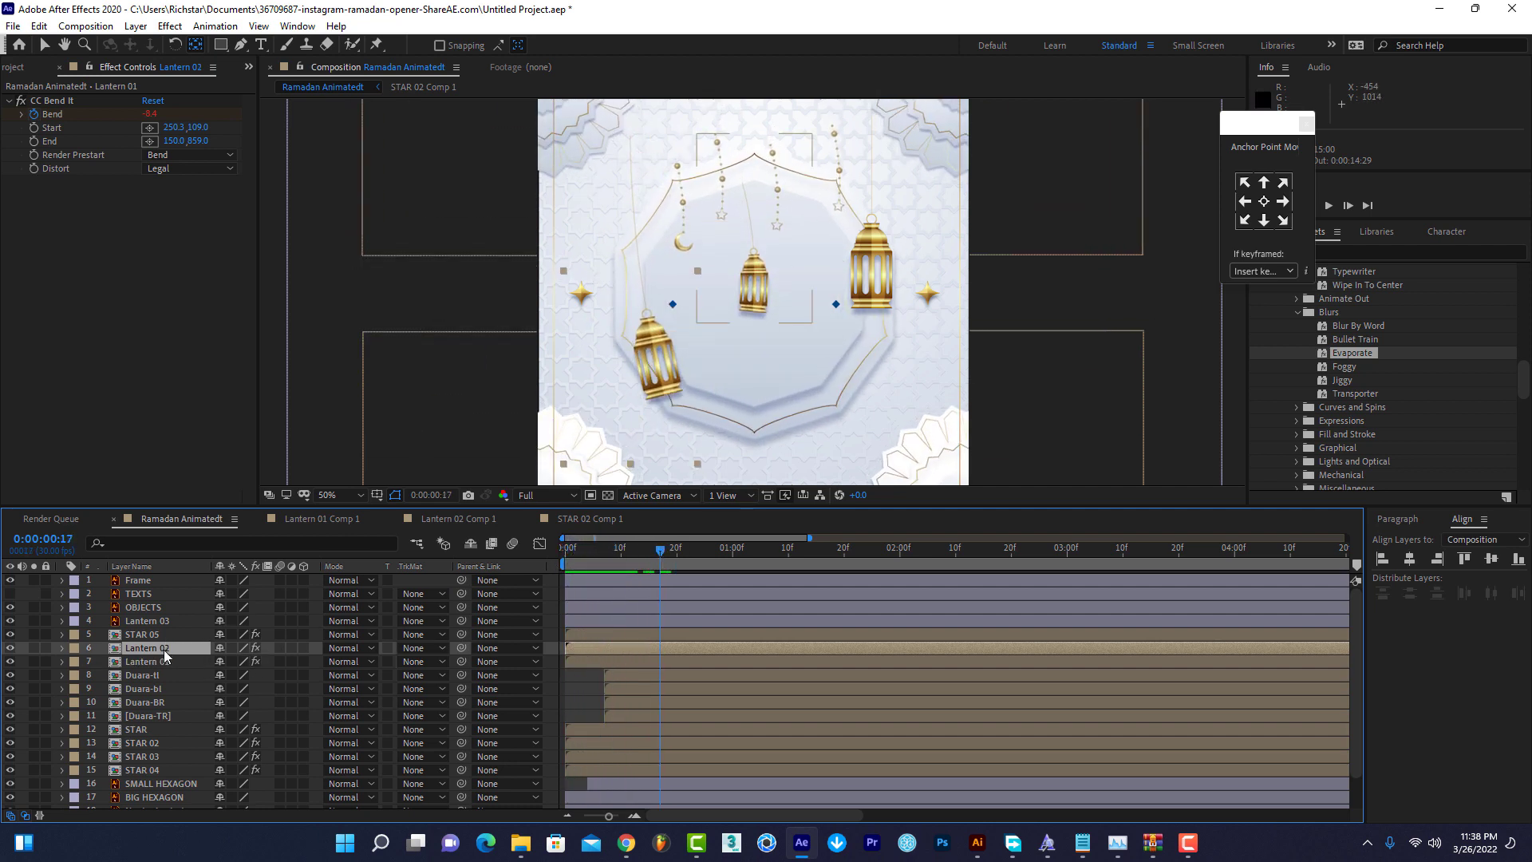
pyautogui.click(164, 648)
pyautogui.click(1264, 182)
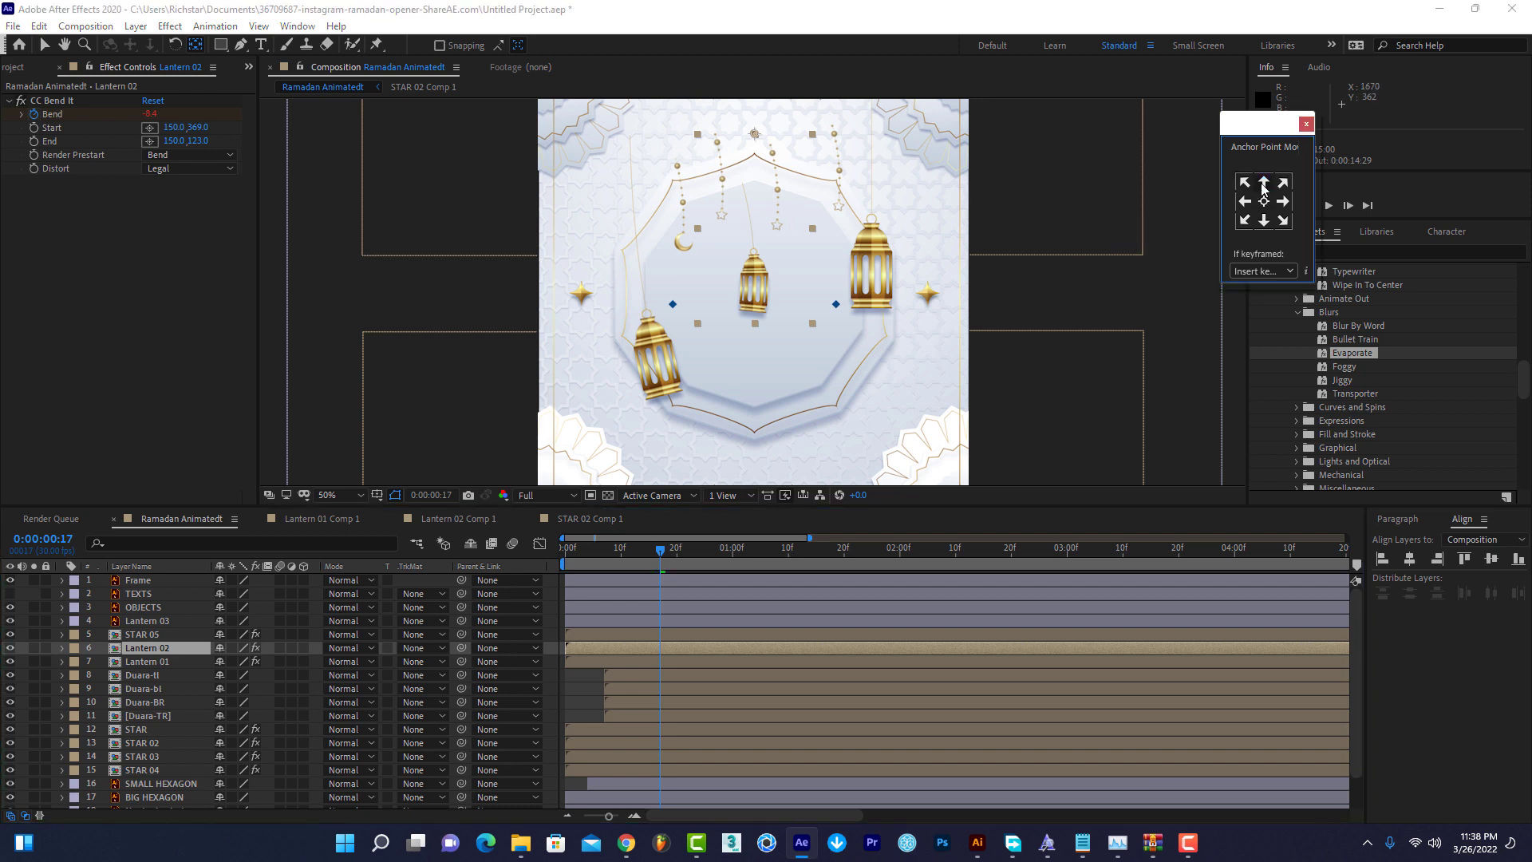
pyautogui.click(863, 279)
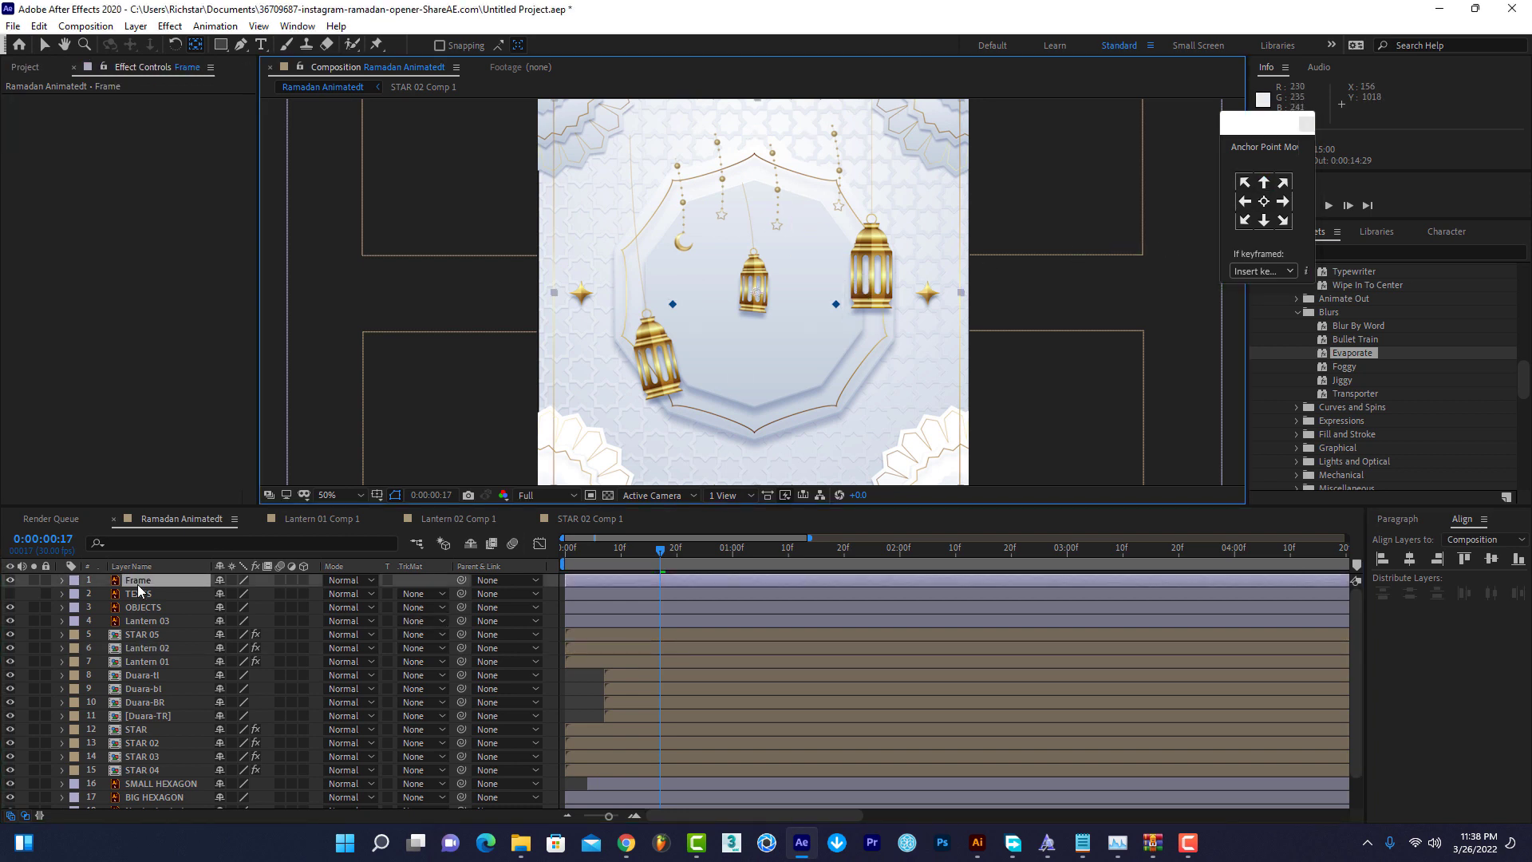
pyautogui.click(11, 580)
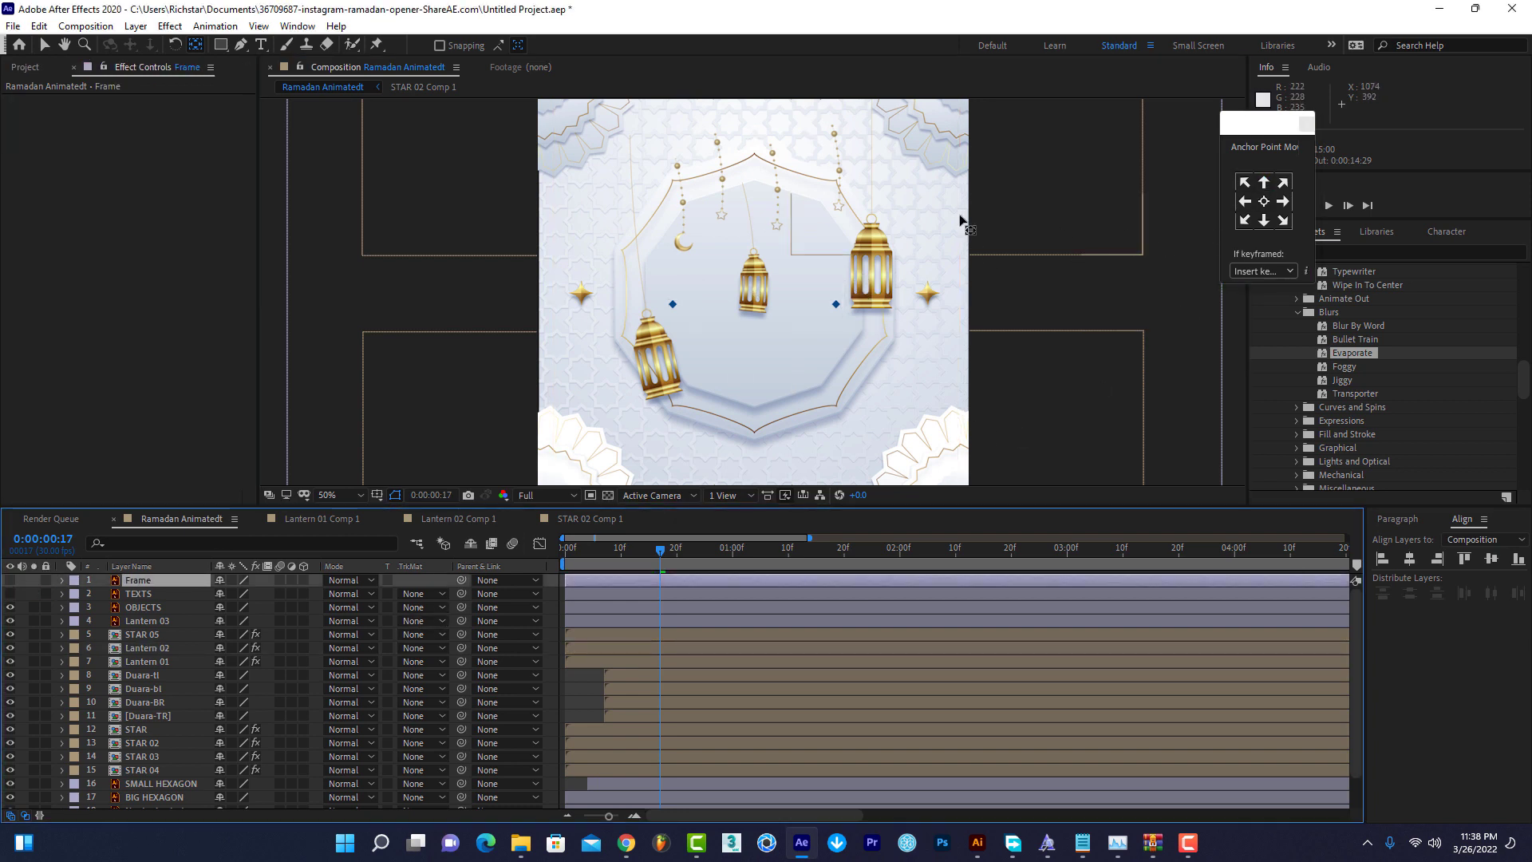
pyautogui.click(880, 246)
pyautogui.click(1265, 183)
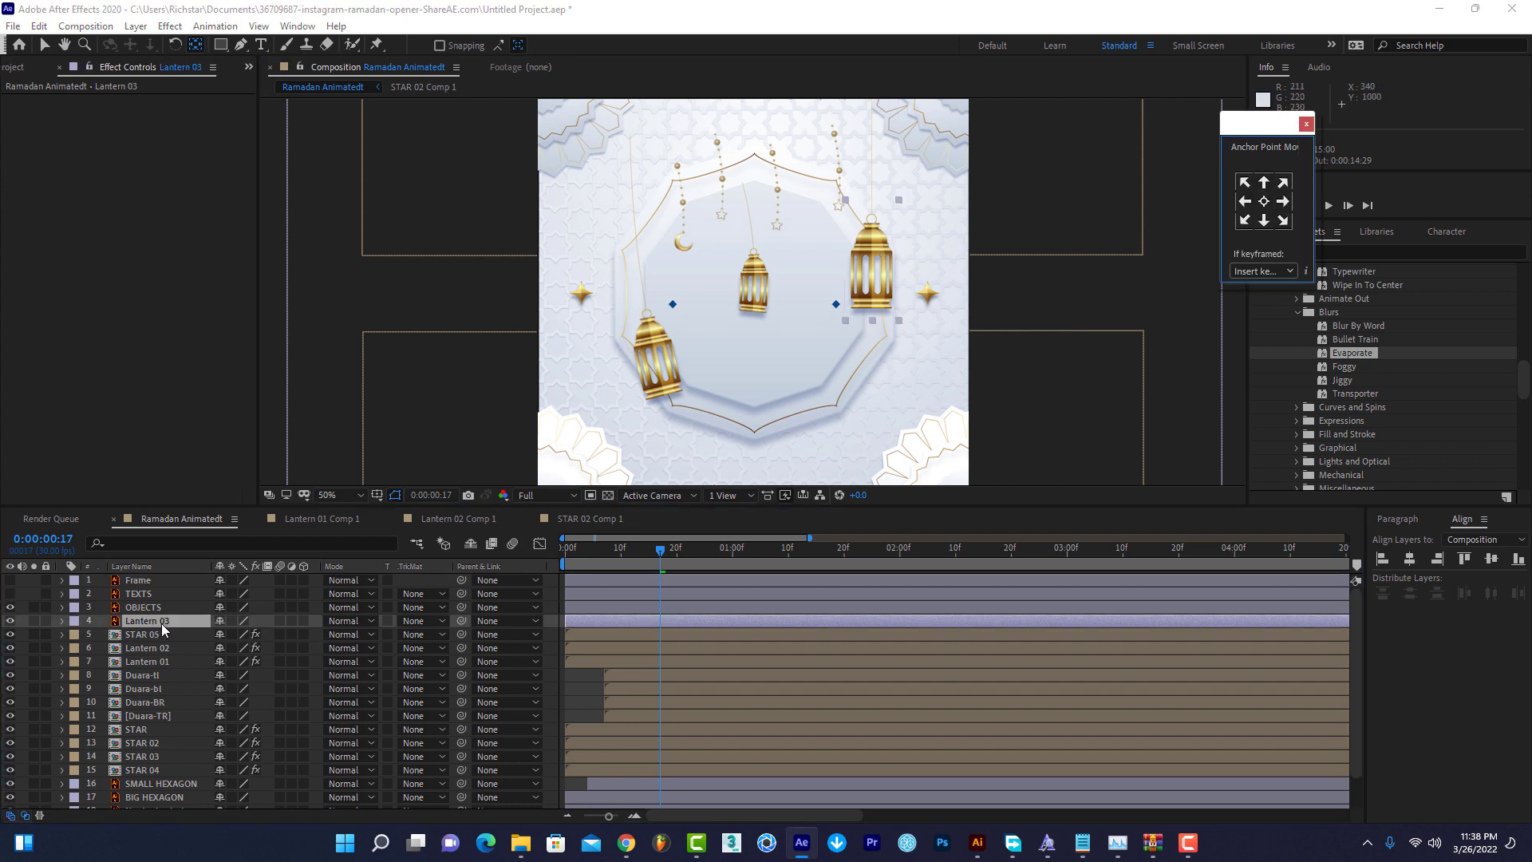
# Pre-compose the Lantern 03 layer into Lantern 03 Comp 1.
pyautogui.rightClick(163, 624)
pyautogui.click(232, 531)
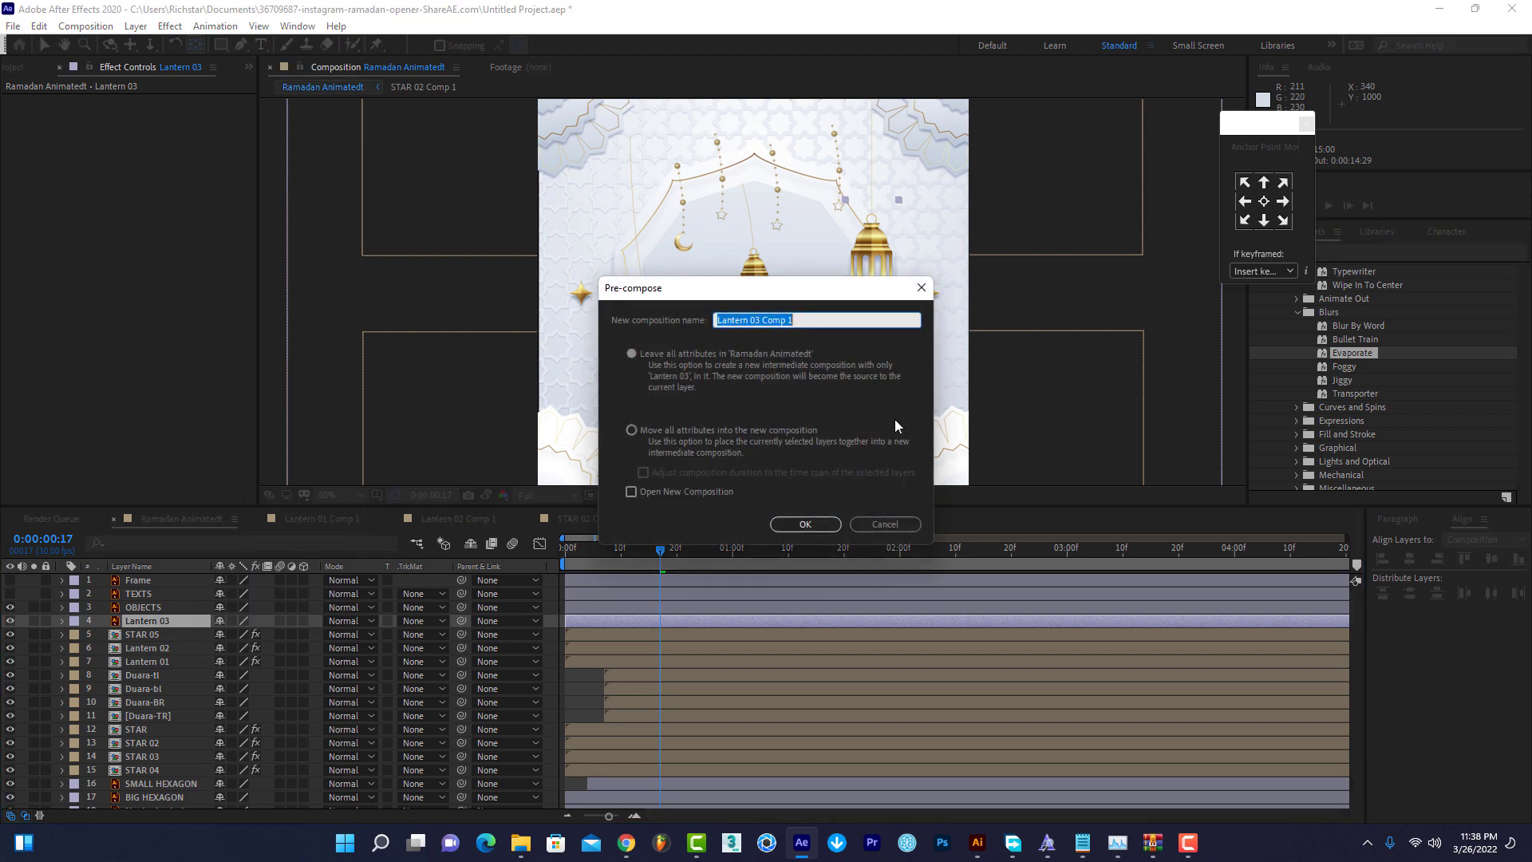
pyautogui.click(805, 524)
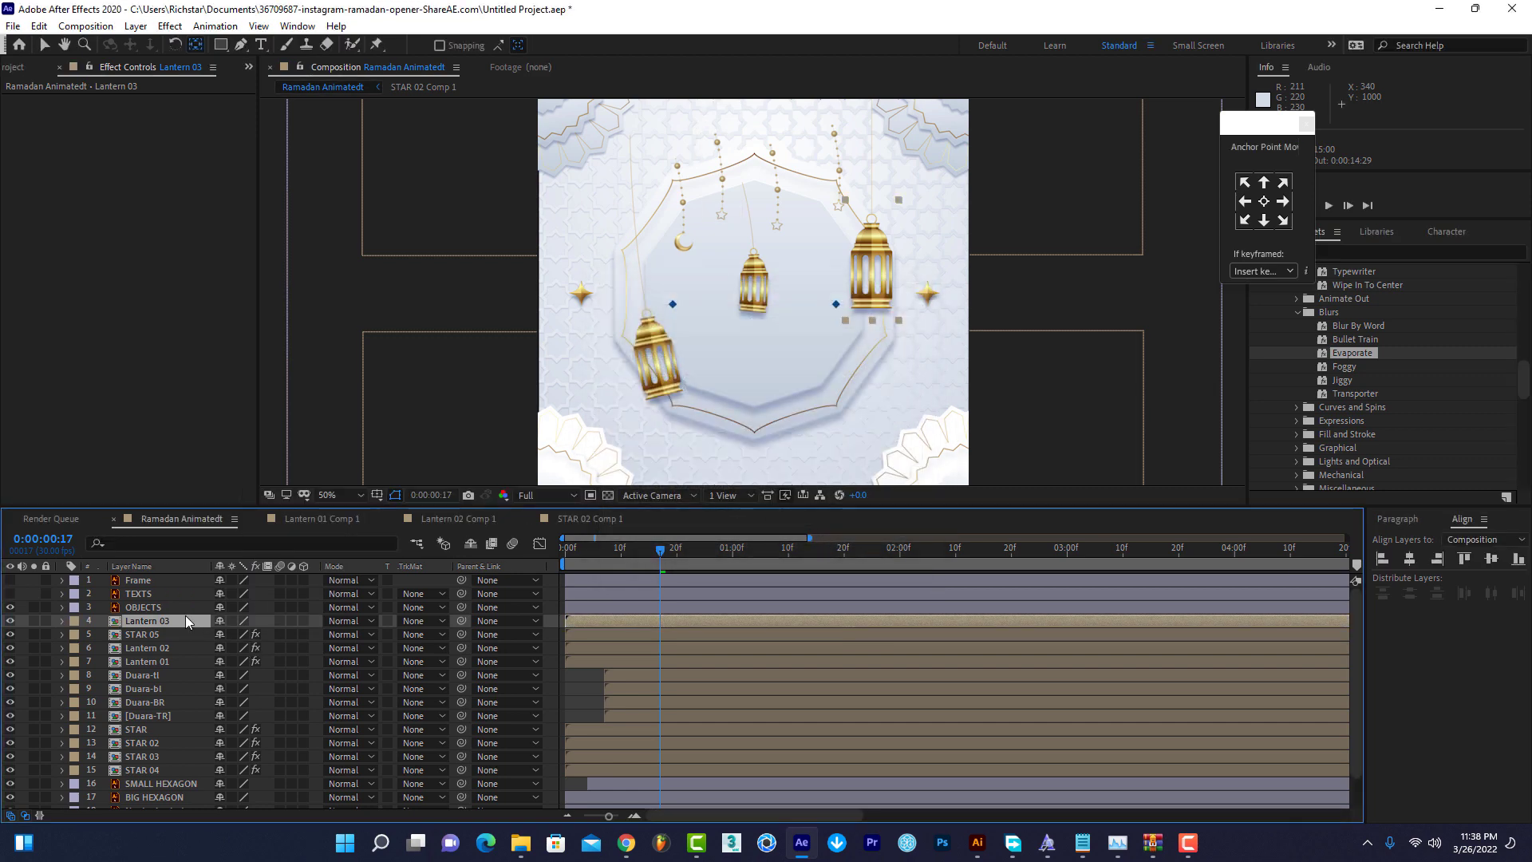
# Set Lantern 03 Comp 1's width to 300 px and return to the Ramadan Animatedt comp.
pyautogui.doubleClick(185, 618)
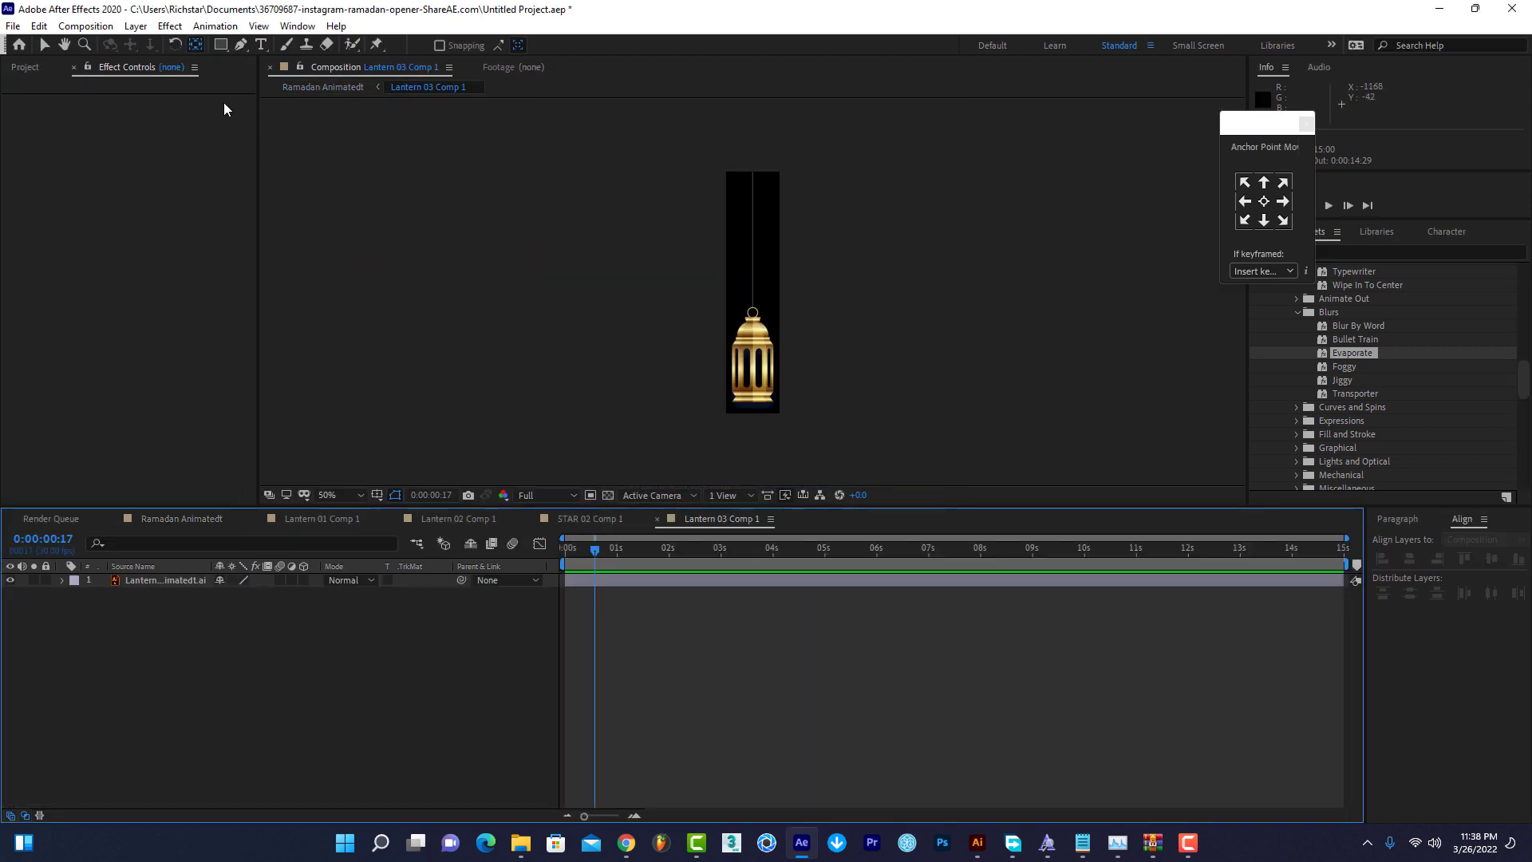
pyautogui.click(100, 27)
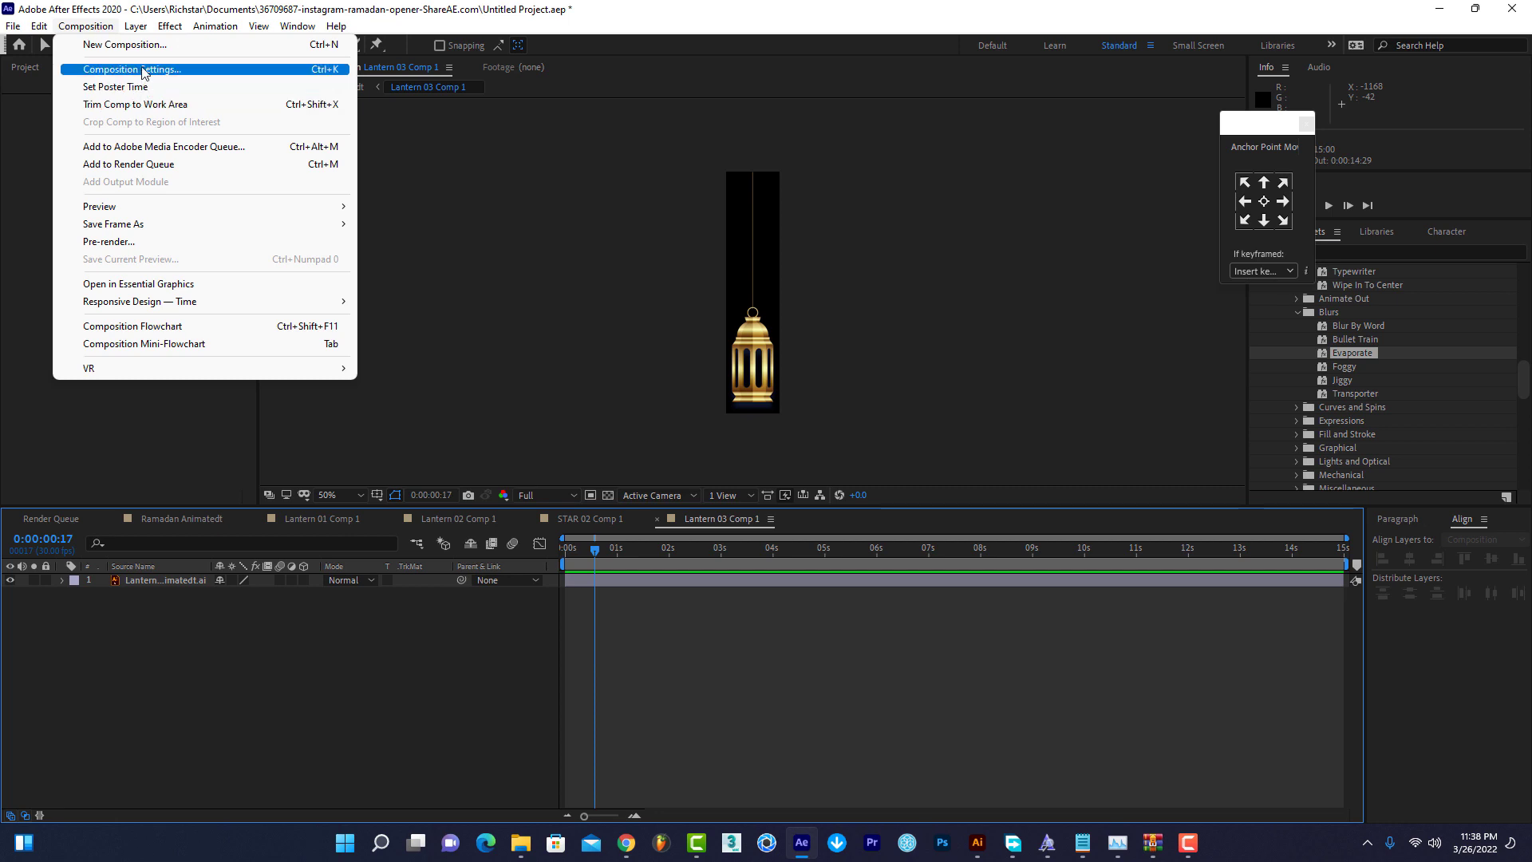
pyautogui.click(116, 64)
pyautogui.click(1177, 182)
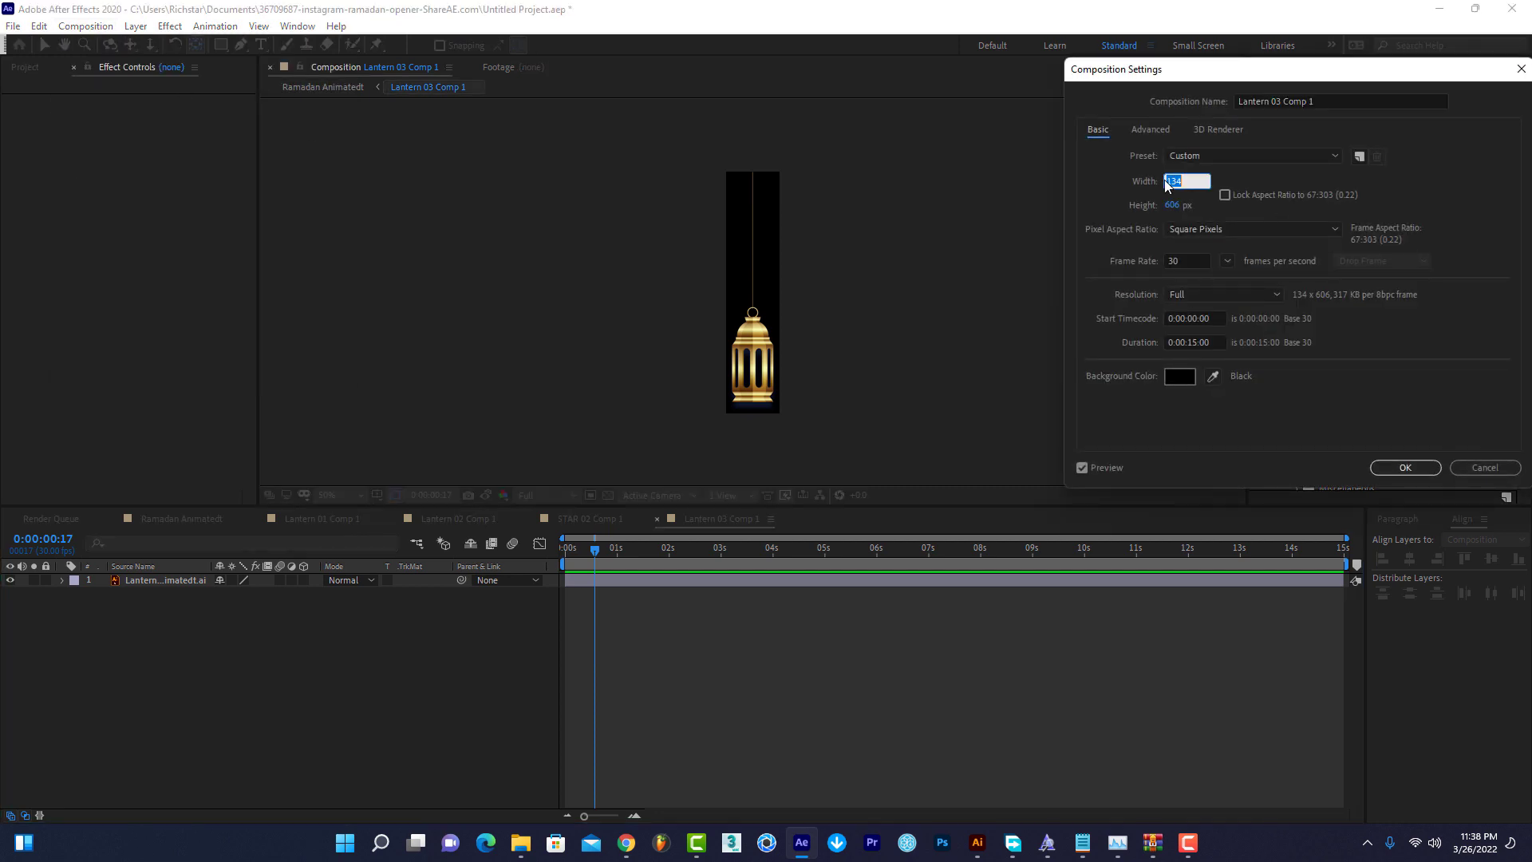
pyautogui.write('300')
pyautogui.press('Return')
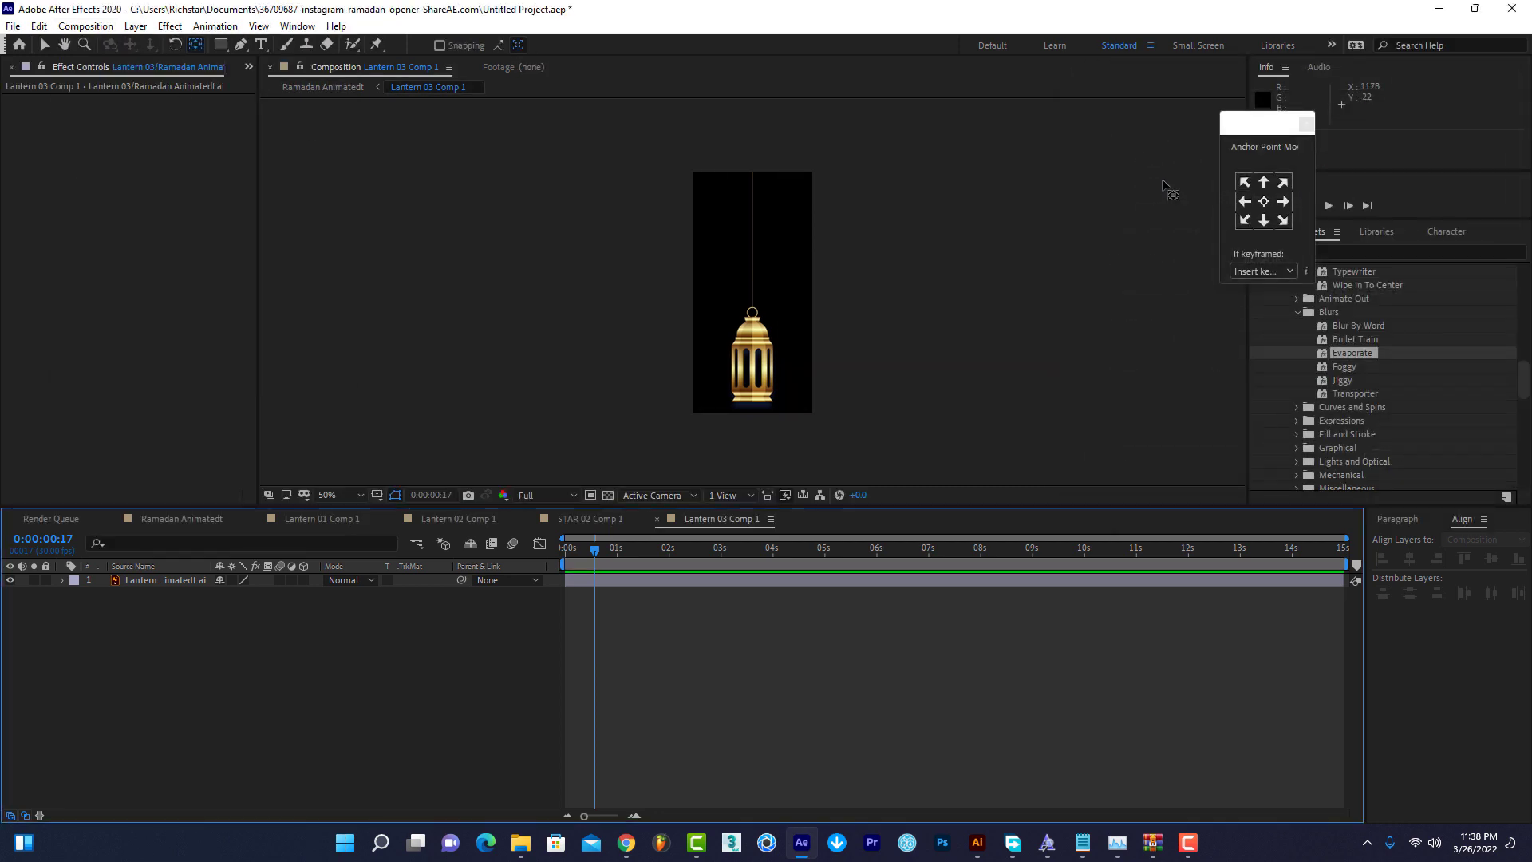
pyautogui.click(144, 582)
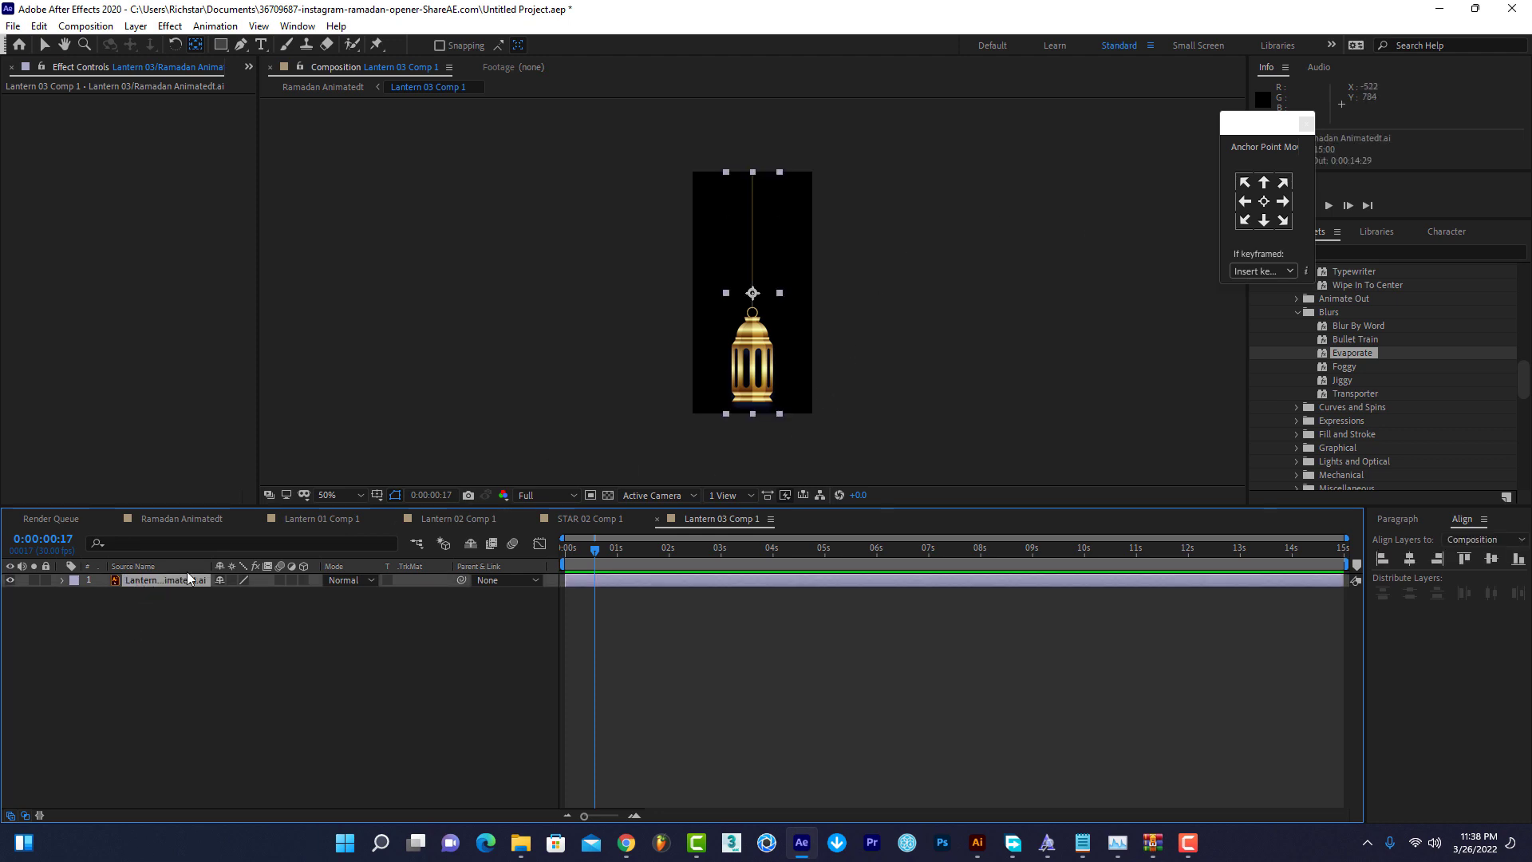
pyautogui.click(160, 518)
# Paste the CC Bend It keyframes onto Lantern 03 and preview its swinging drop-in.
pyautogui.click(192, 621)
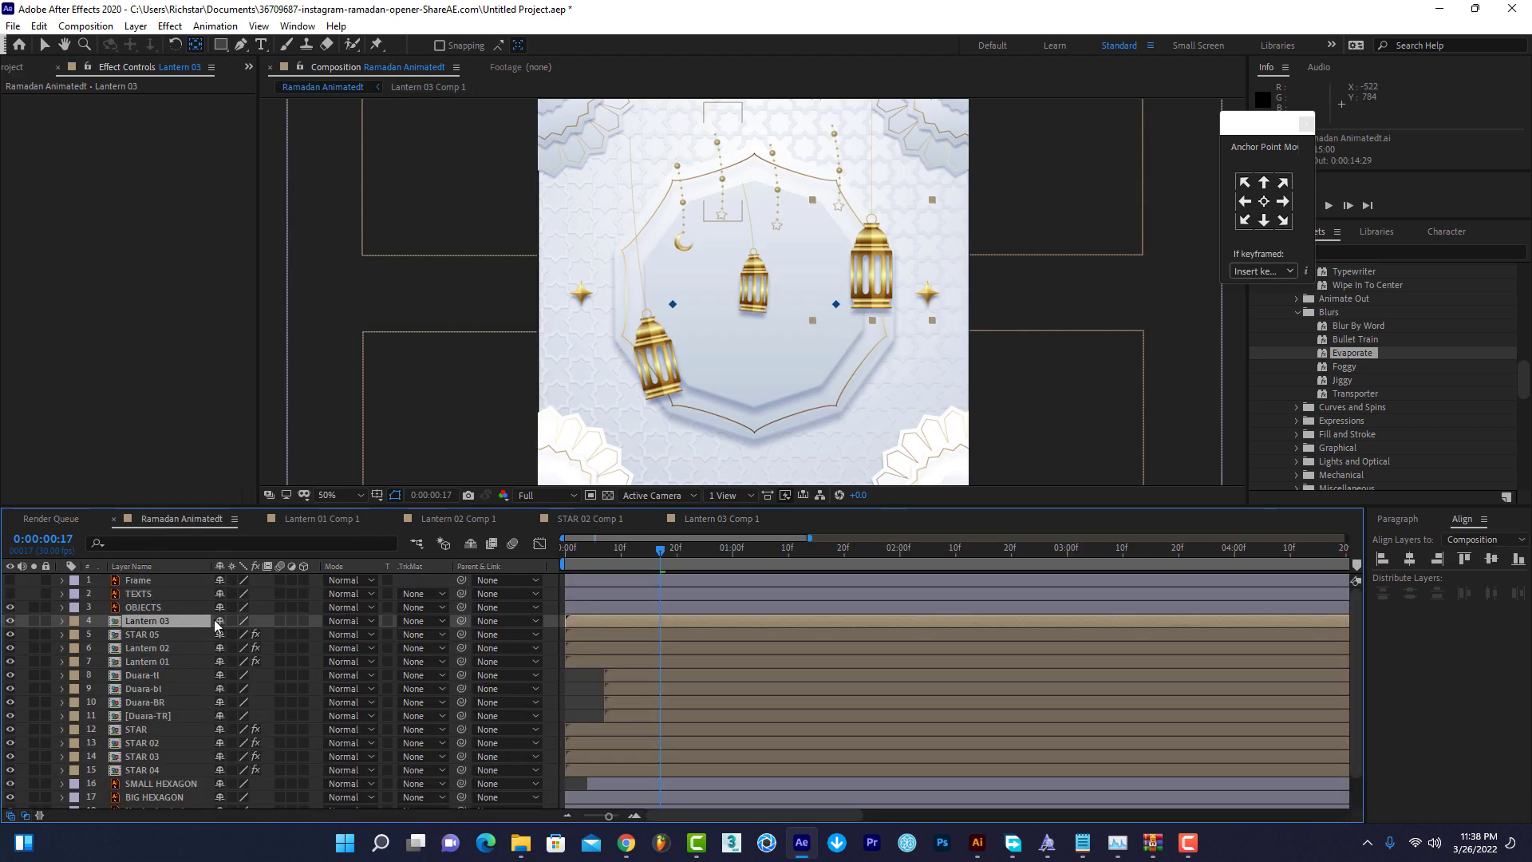
pyautogui.press('Home')
pyautogui.hotkey('ctrl', 'v')
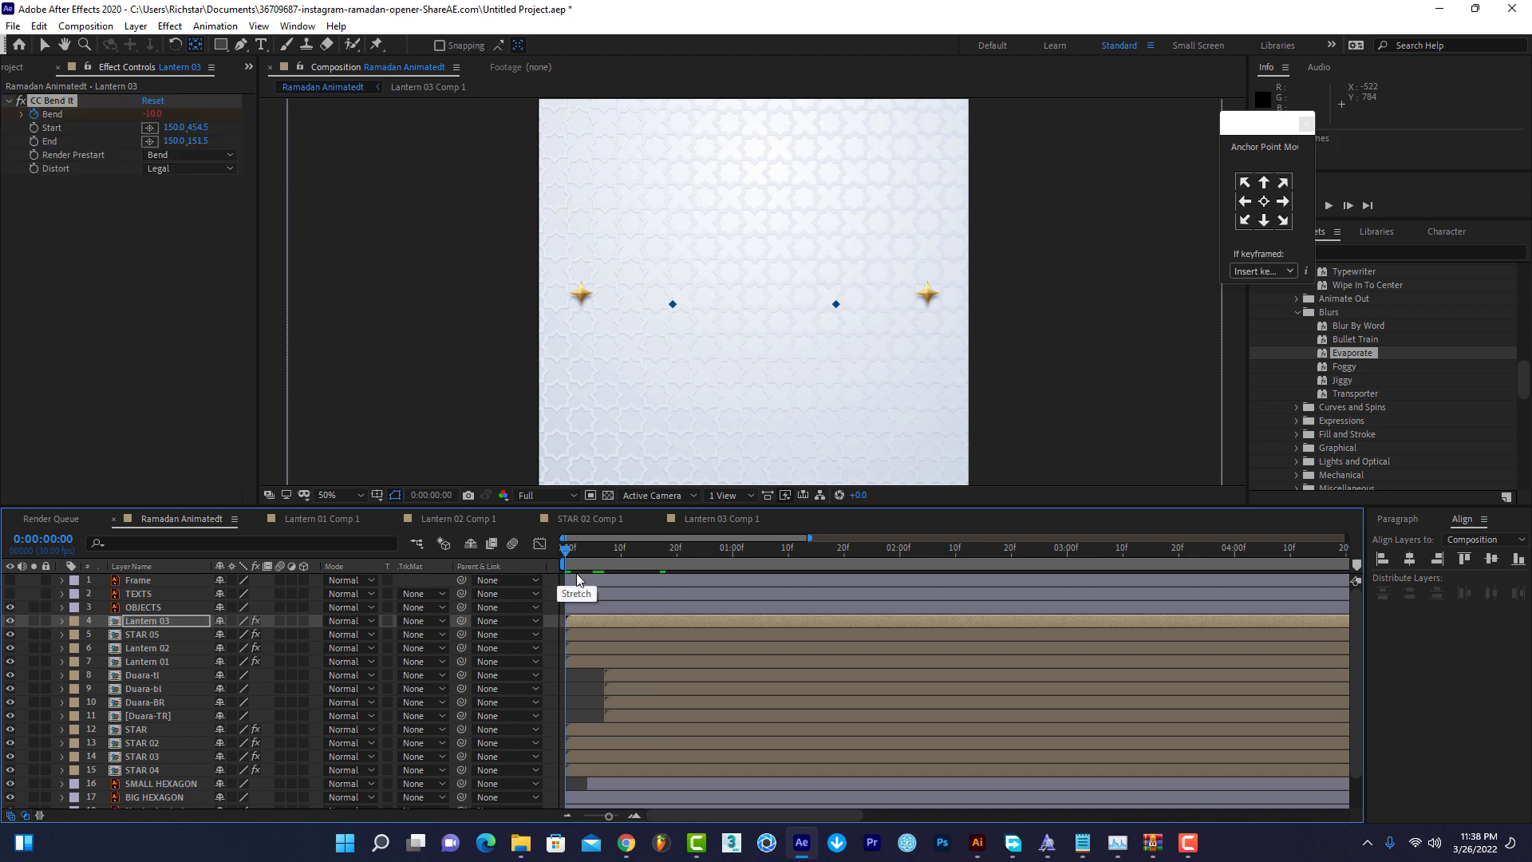
pyautogui.press('space')
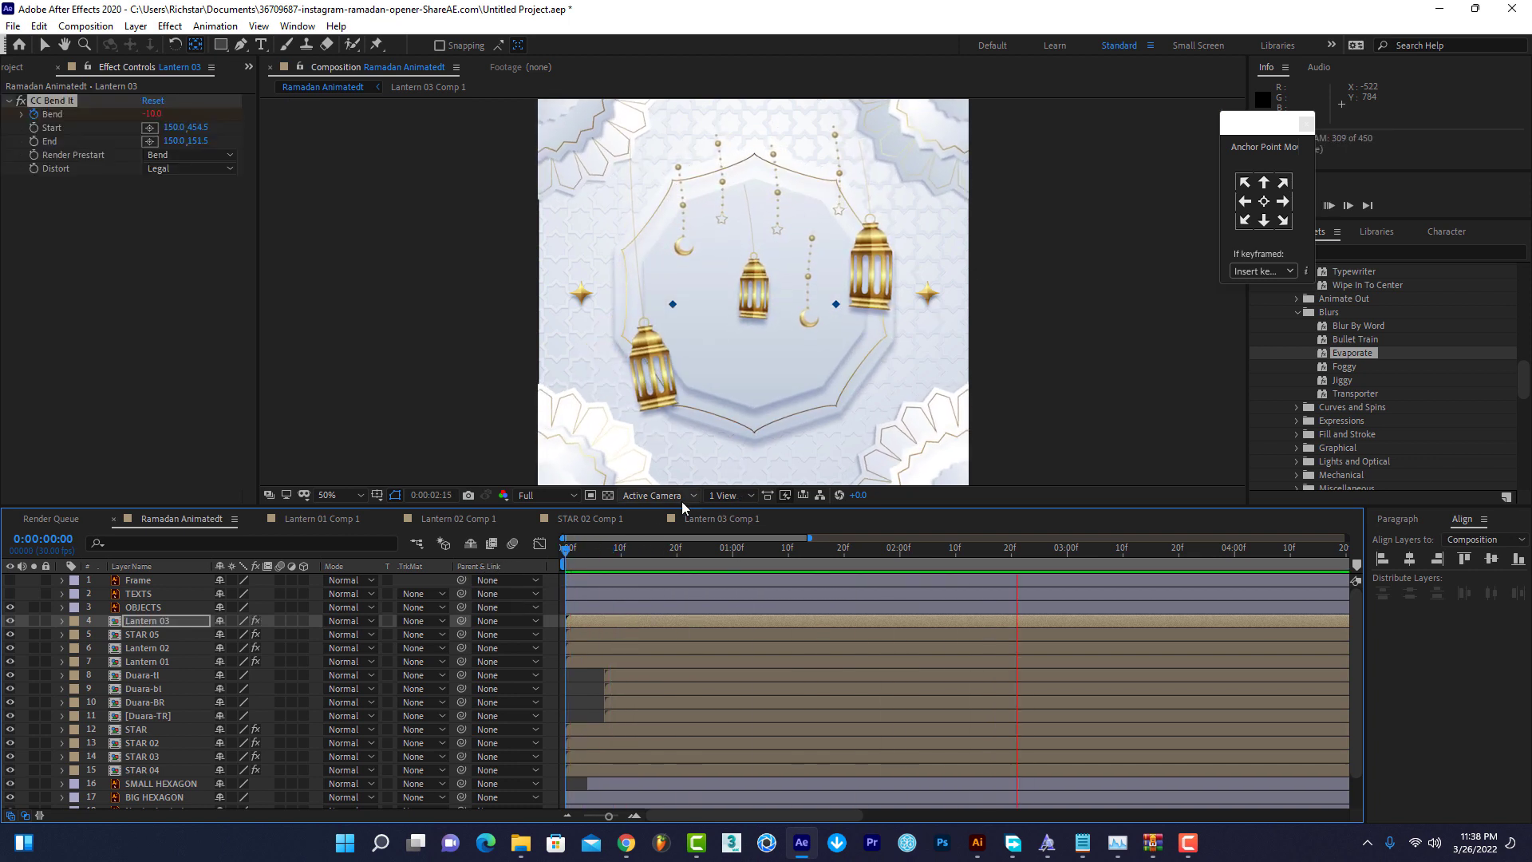
pyautogui.press('space')
pyautogui.moveTo(601, 554); pyautogui.dragTo(794, 557)
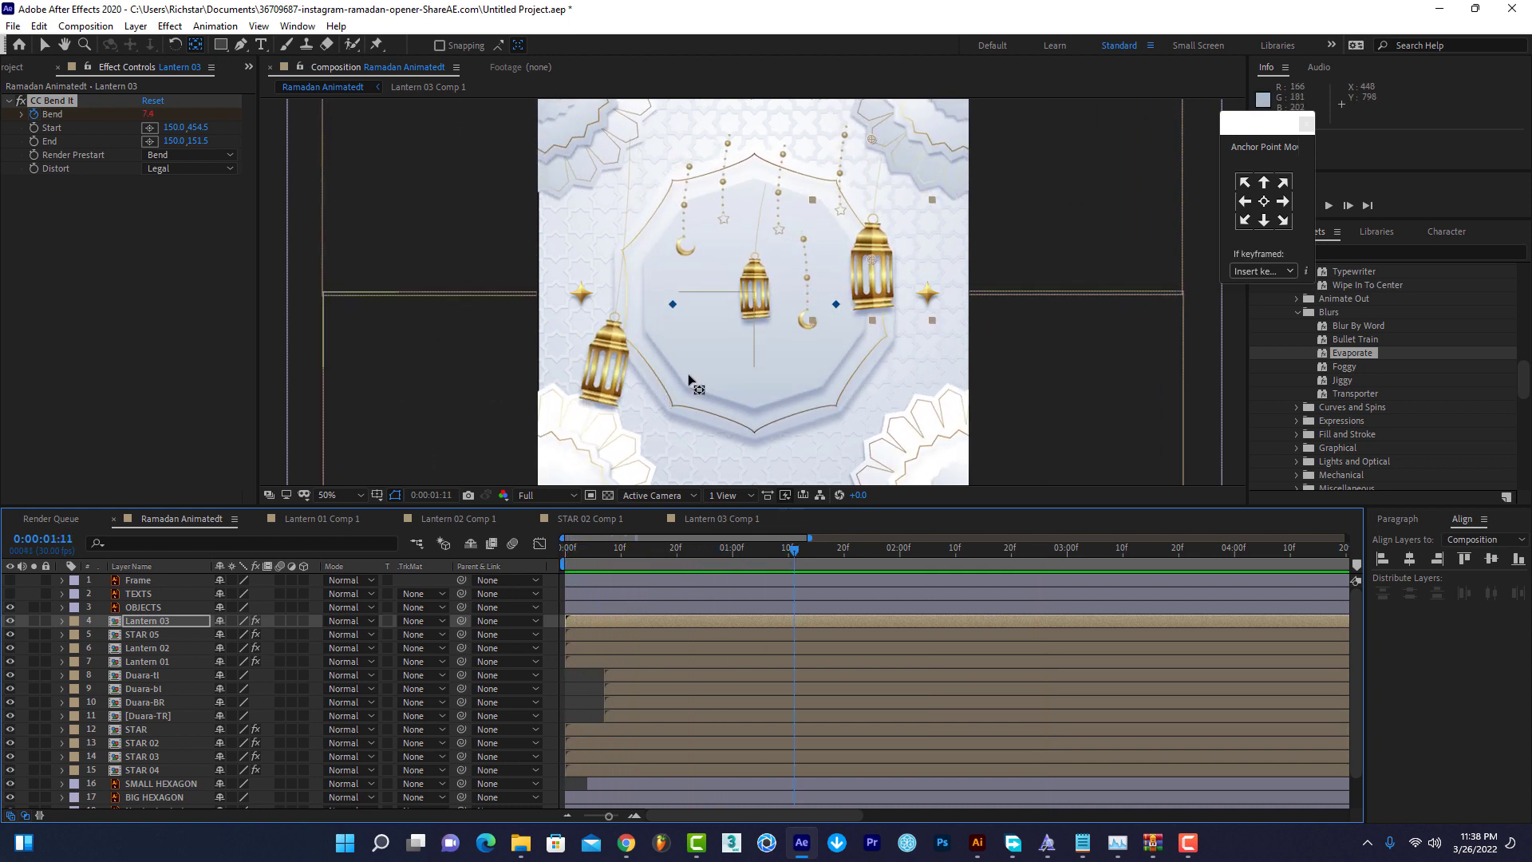
pyautogui.click(45, 45)
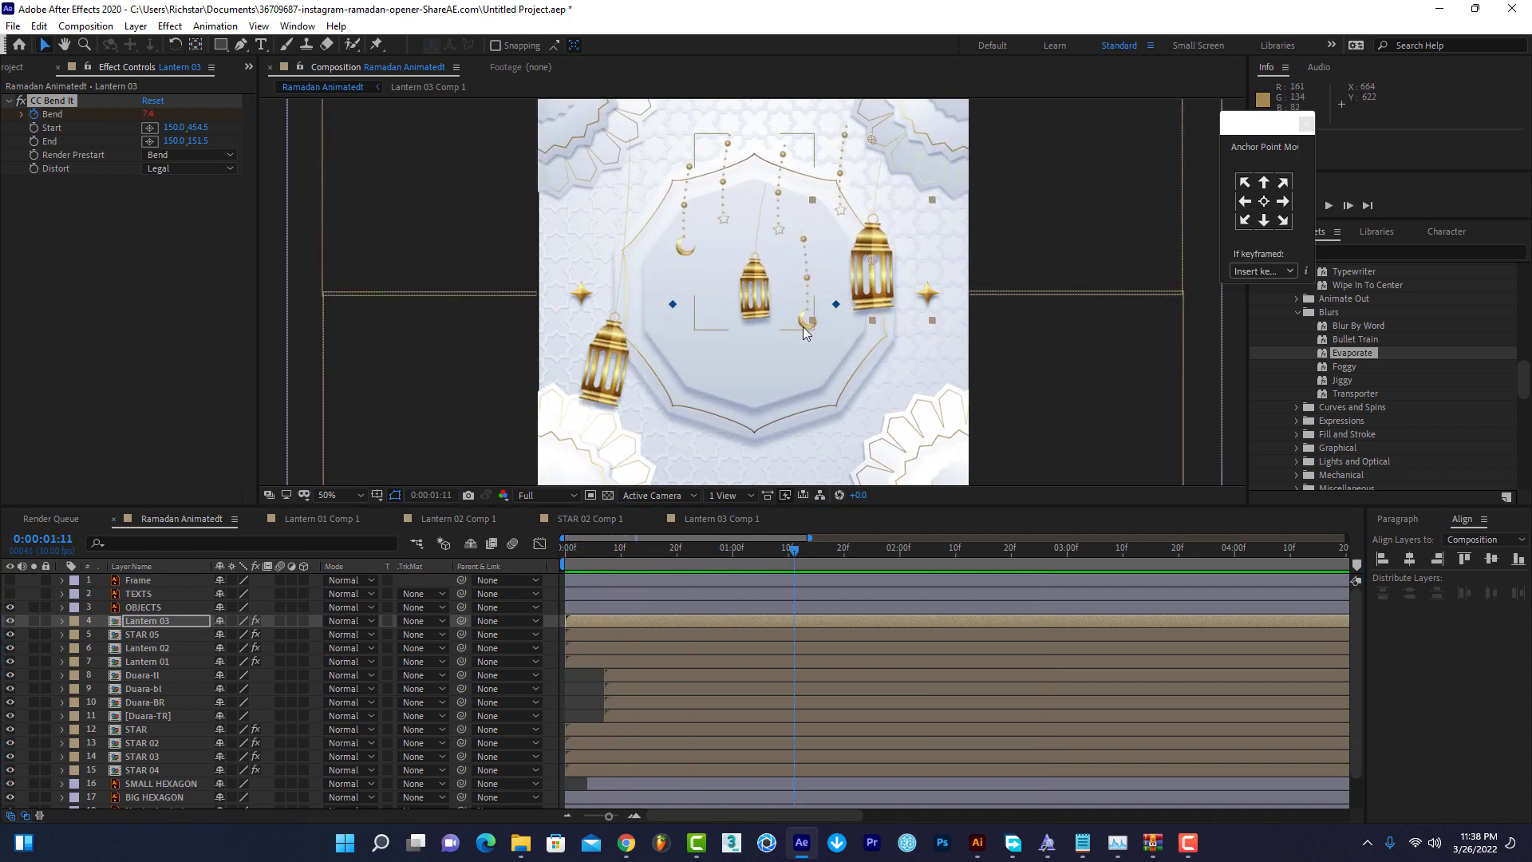
pyautogui.click(811, 324)
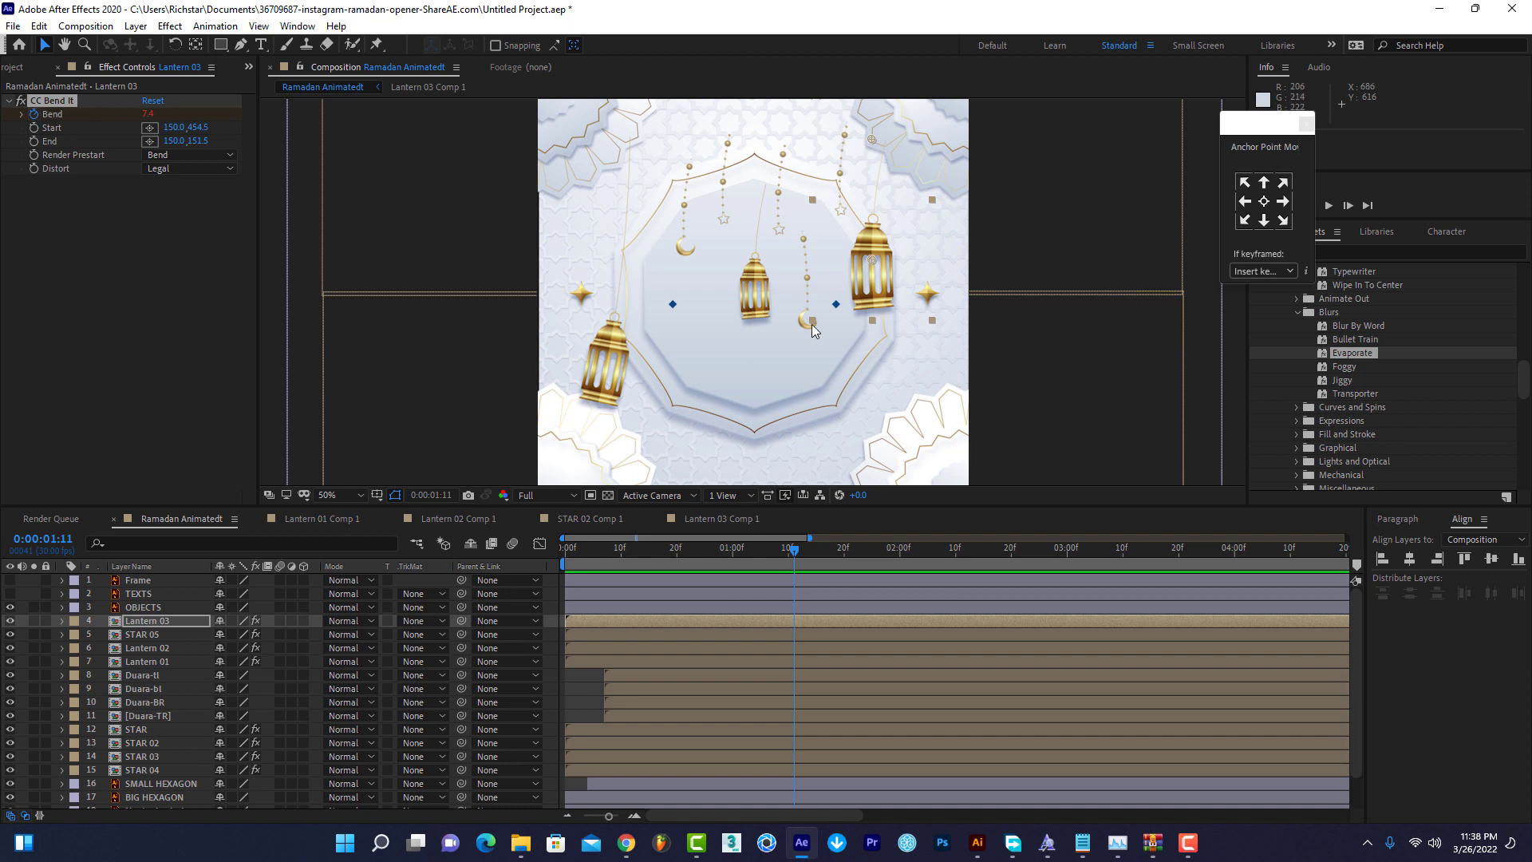
pyautogui.click(151, 635)
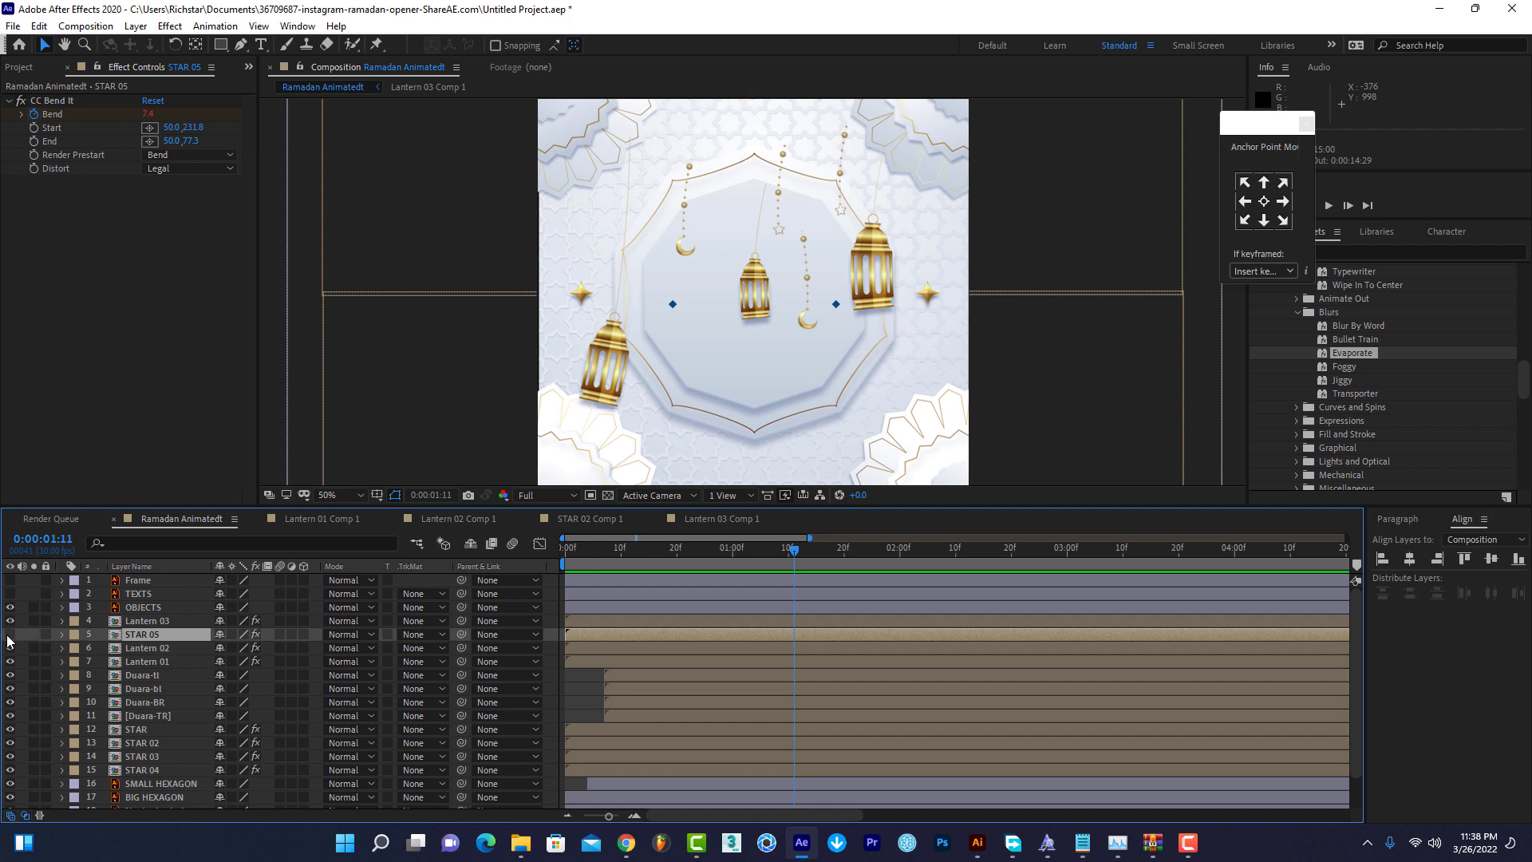
# Drag STAR 04's Bend and Scale keyframes earlier and preview the star animation.
pyautogui.click(152, 702)
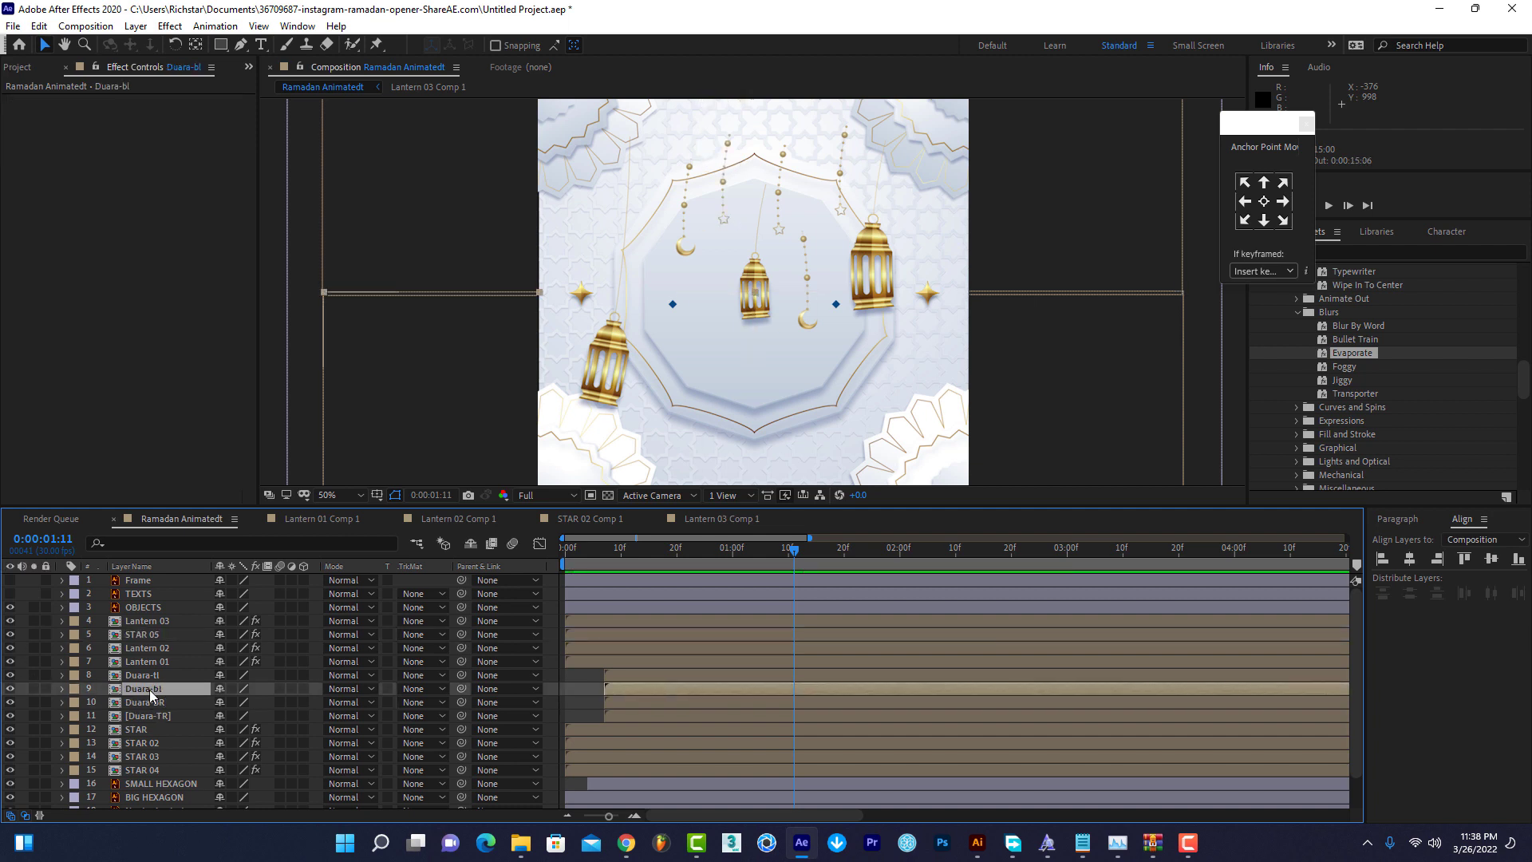
pyautogui.click(151, 689)
pyautogui.click(155, 743)
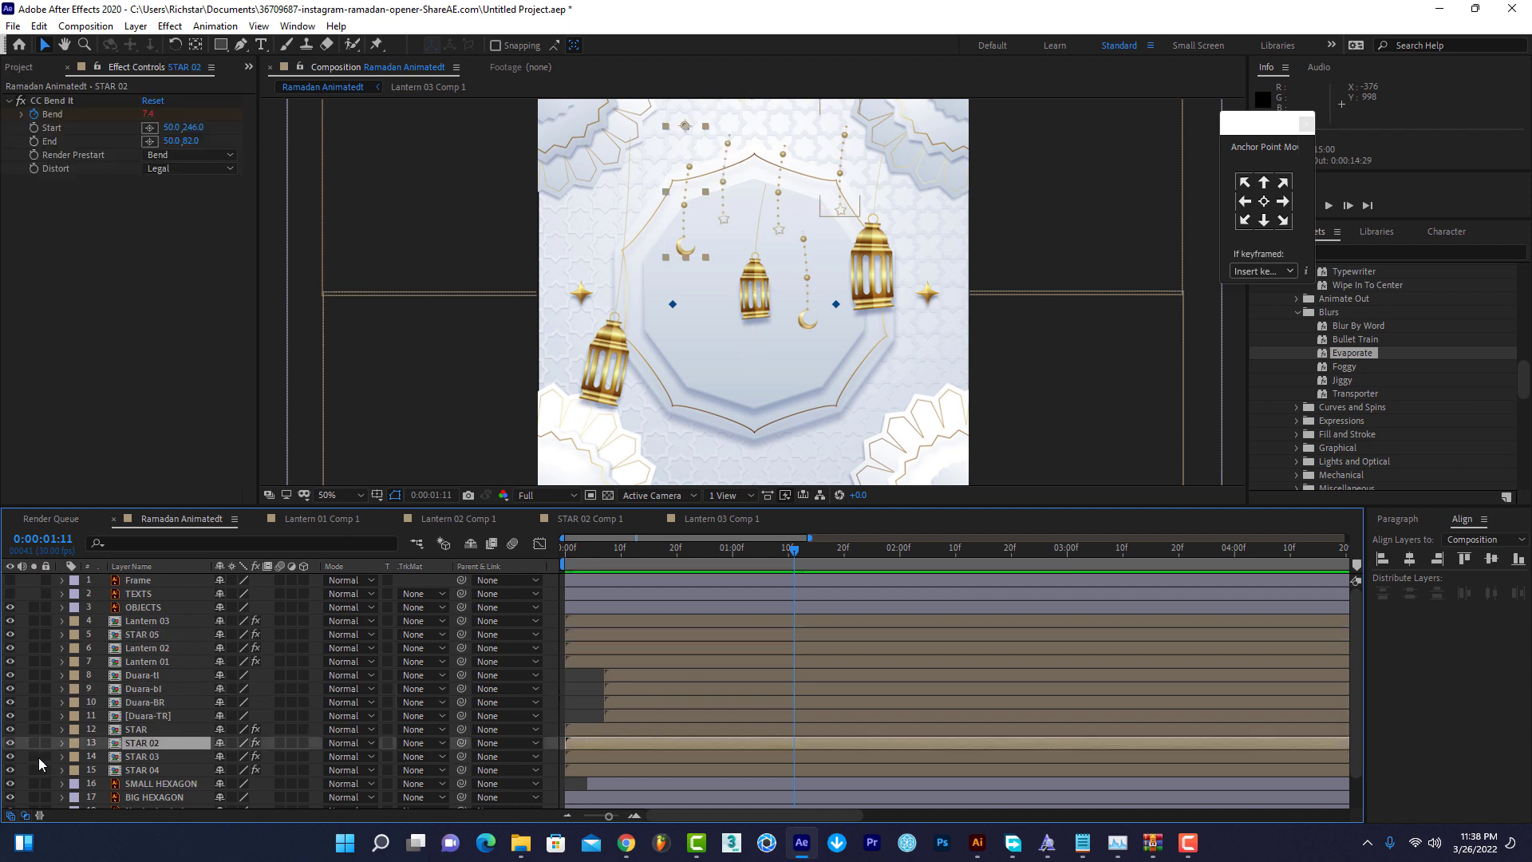
pyautogui.click(156, 758)
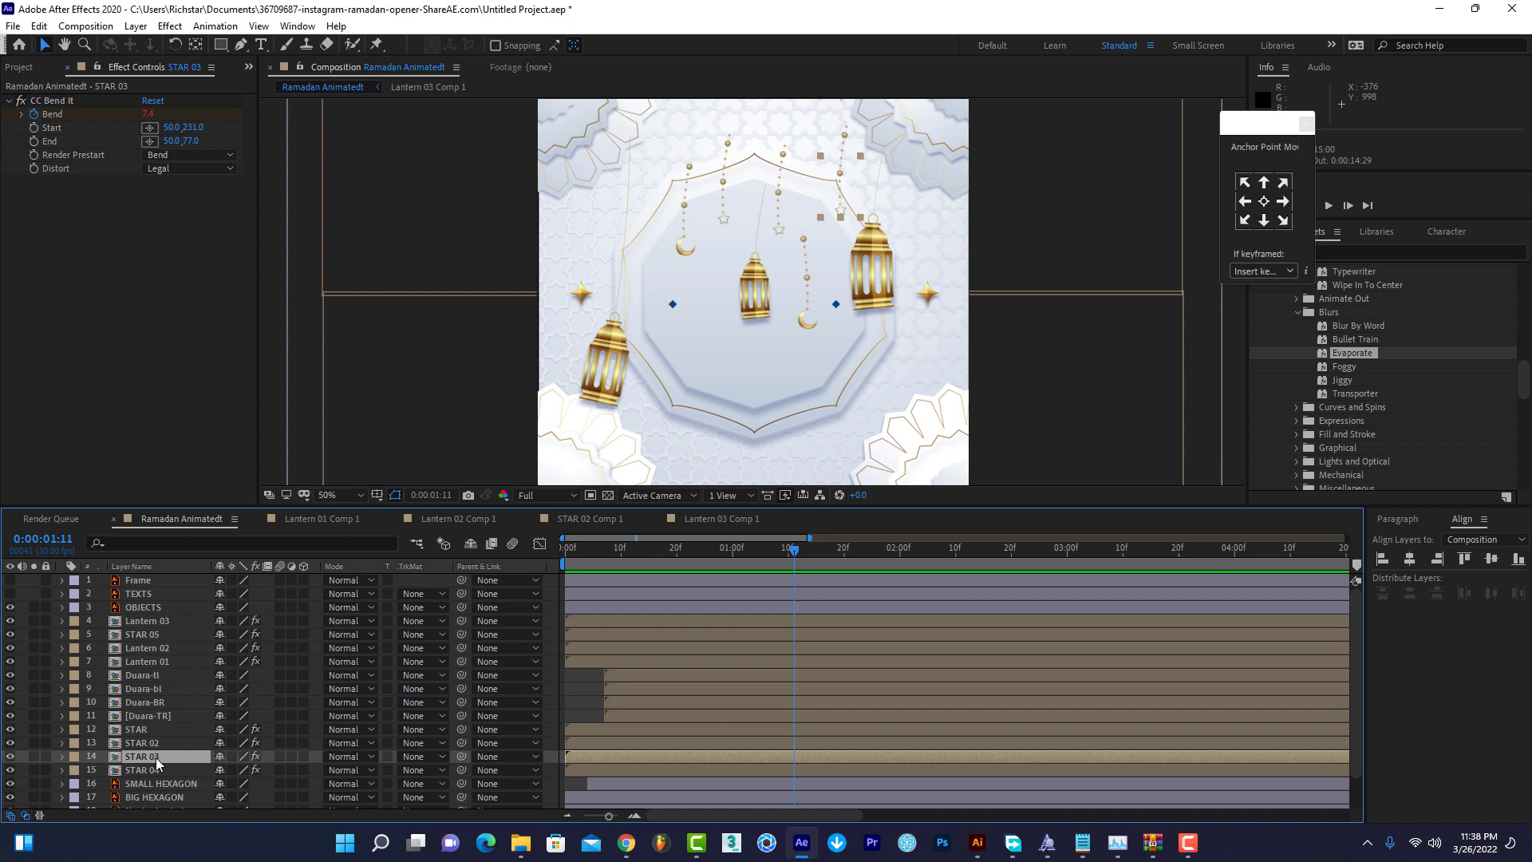
pyautogui.click(155, 773)
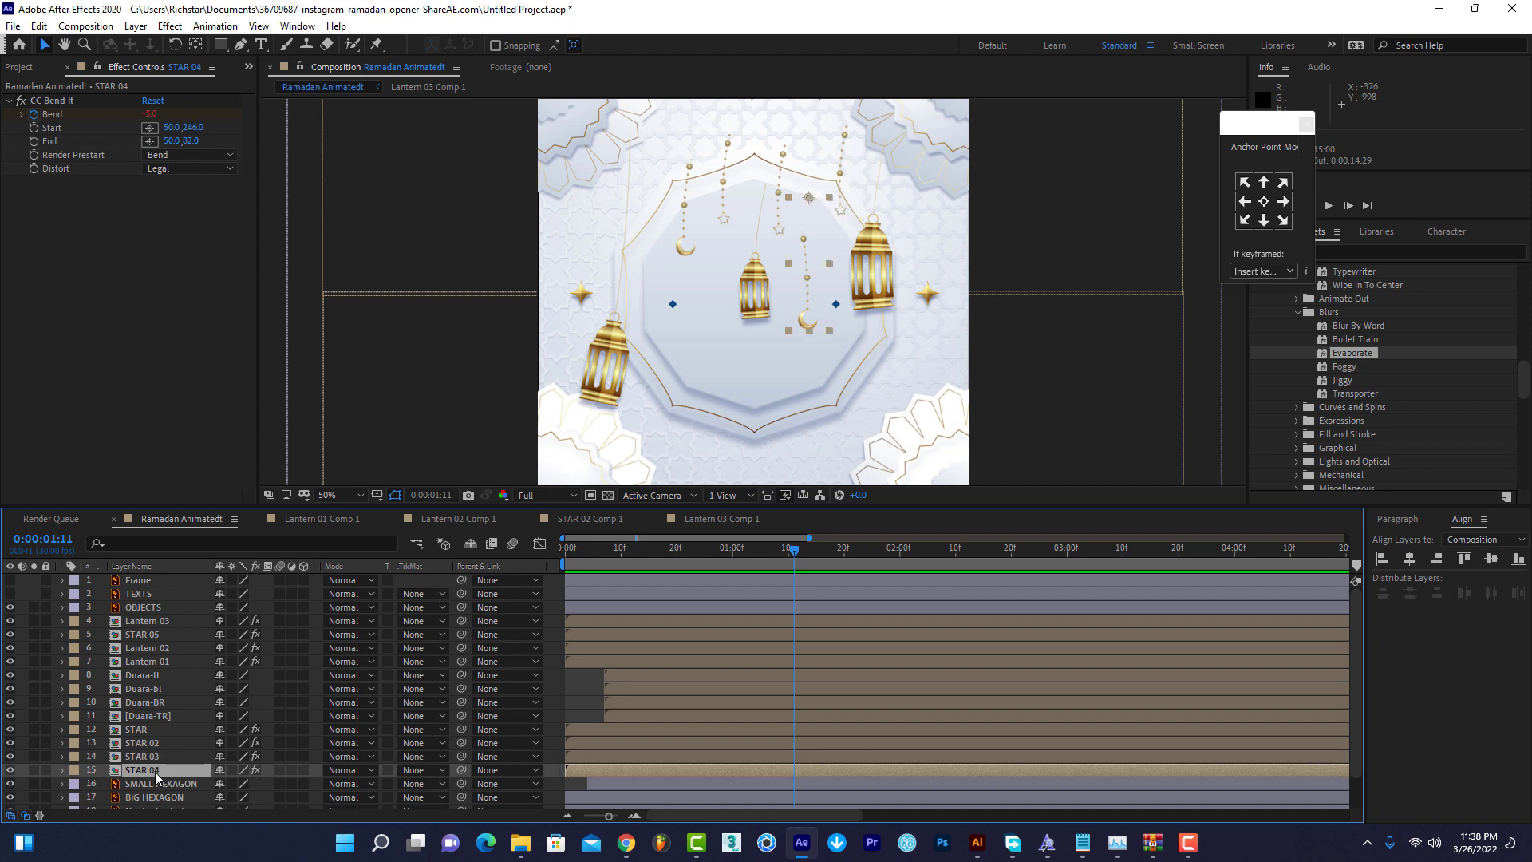
pyautogui.press('u')
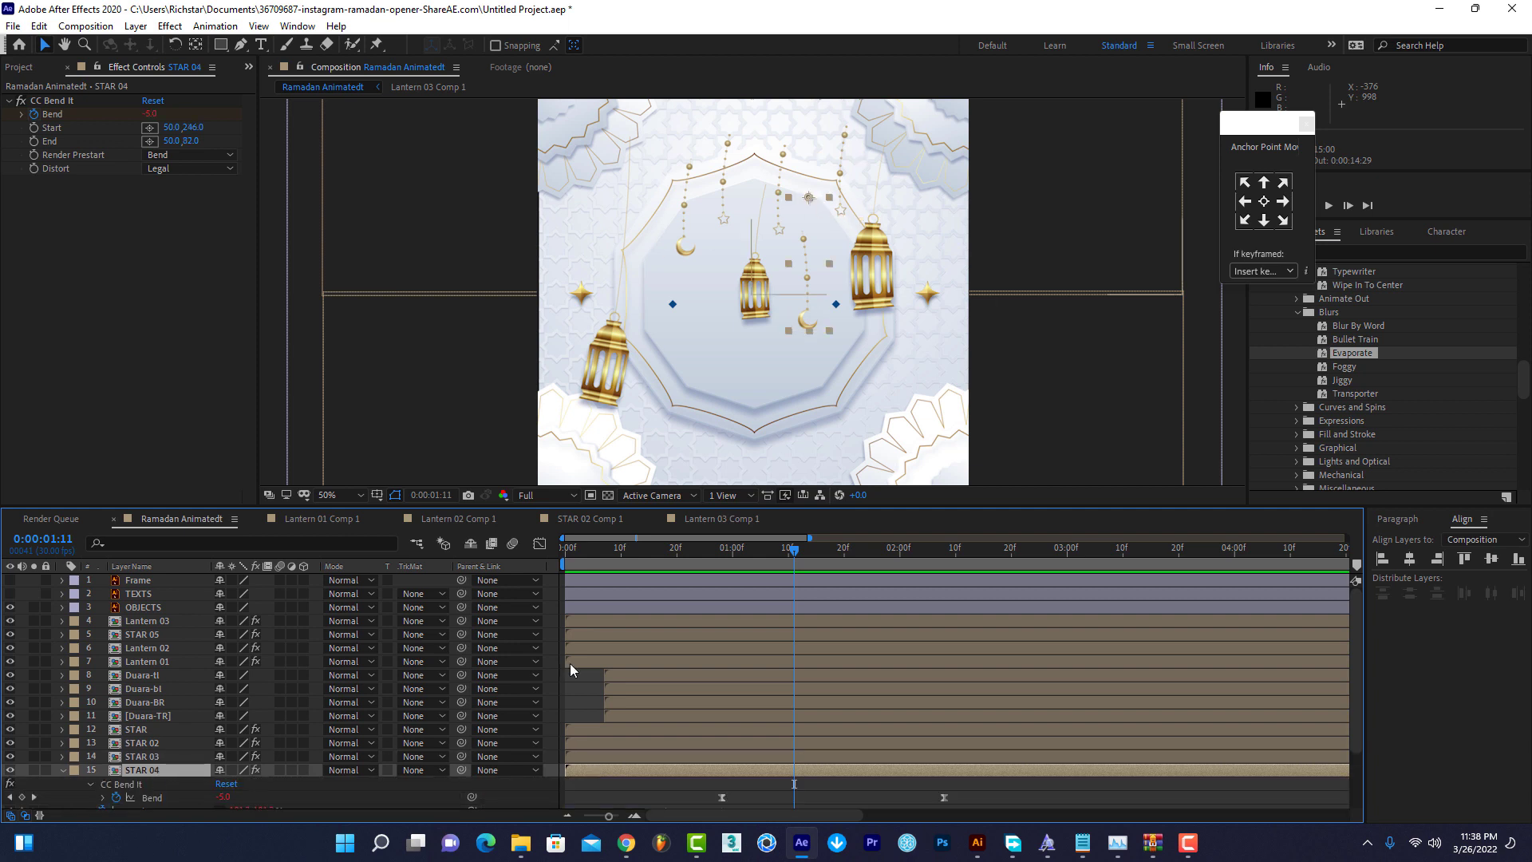
pyautogui.scroll(-2, 712, 581)
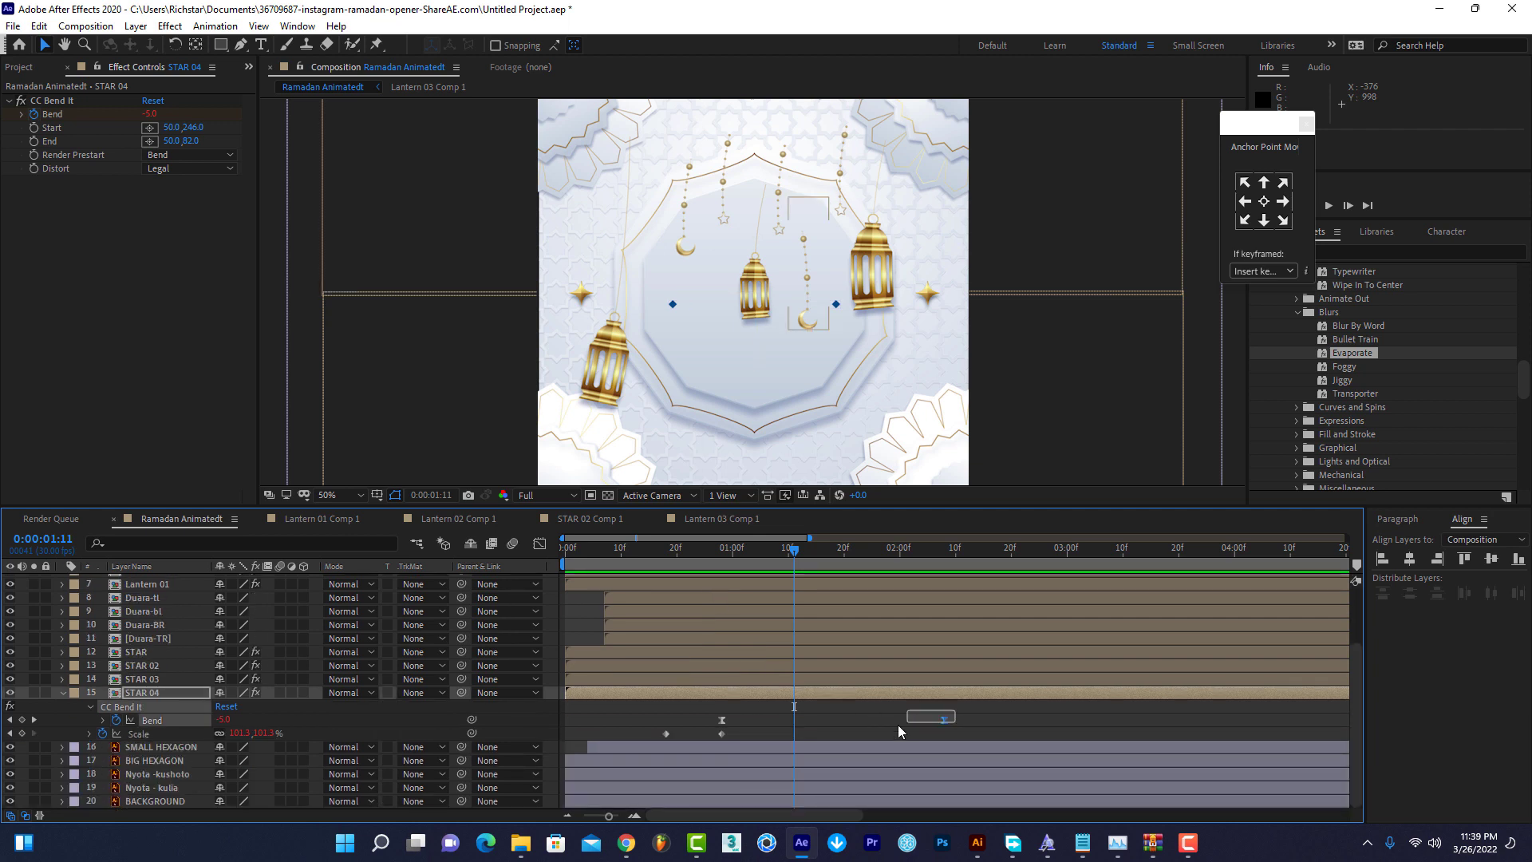
pyautogui.moveTo(916, 715)
pyautogui.mouseDown()
pyautogui.moveTo(659, 748)
pyautogui.moveTo(565, 741)
pyautogui.mouseUp()
pyautogui.press('Home')
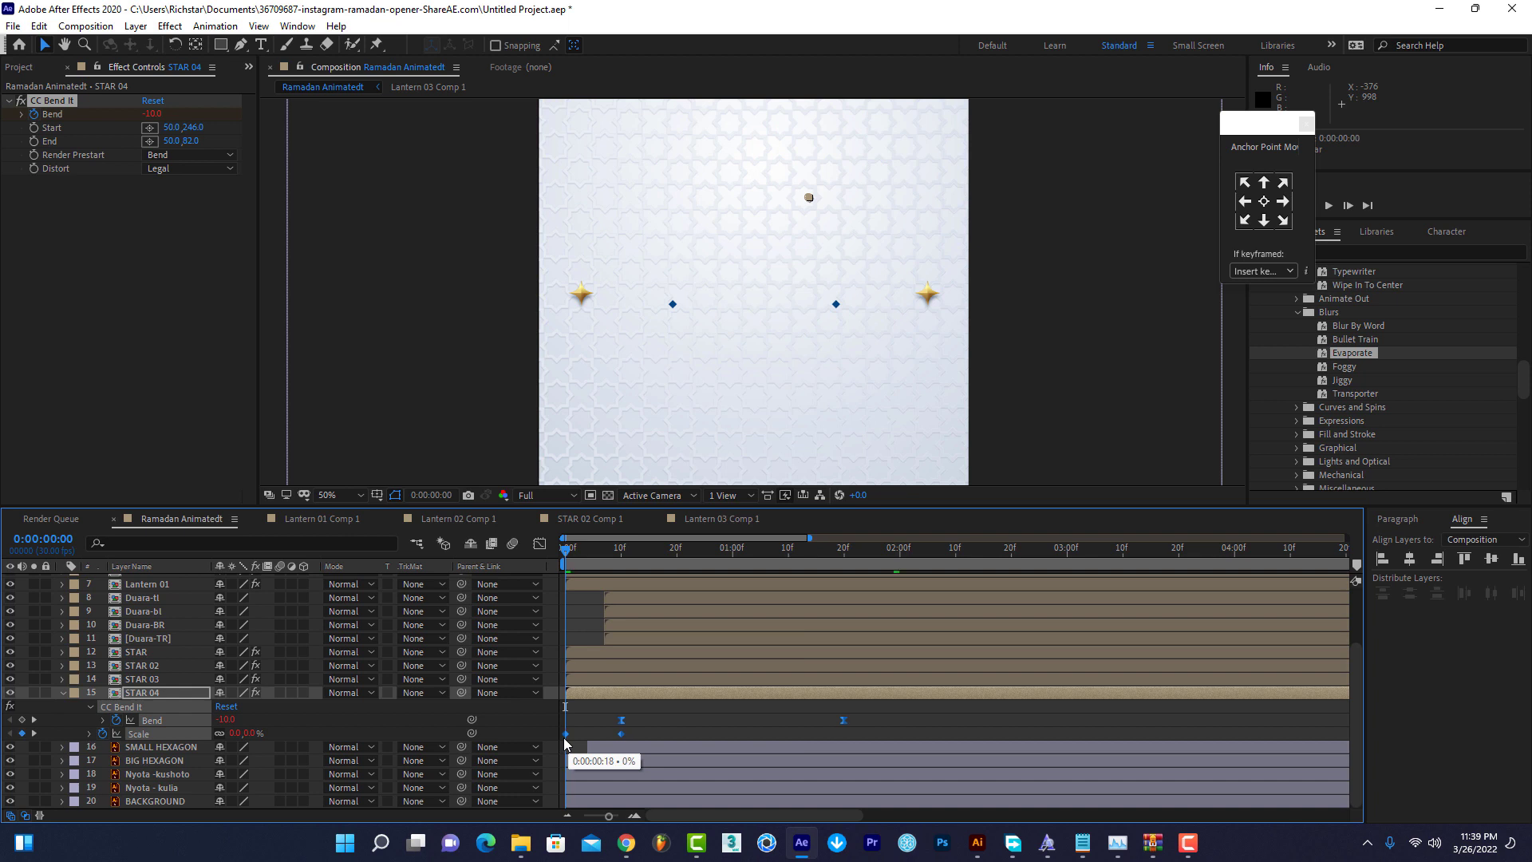
pyautogui.press('space')
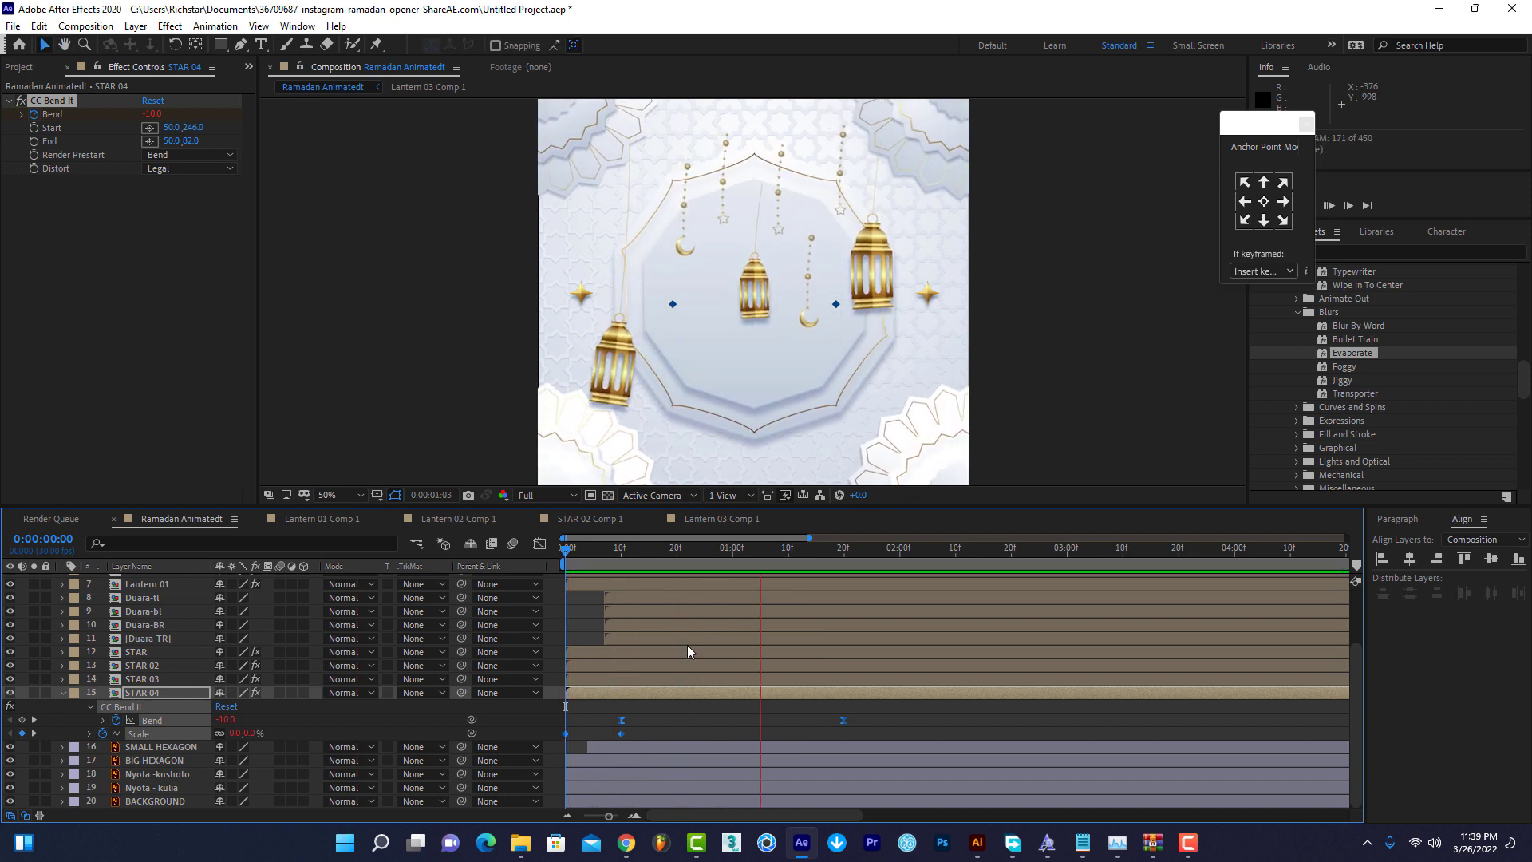
pyautogui.press('space')
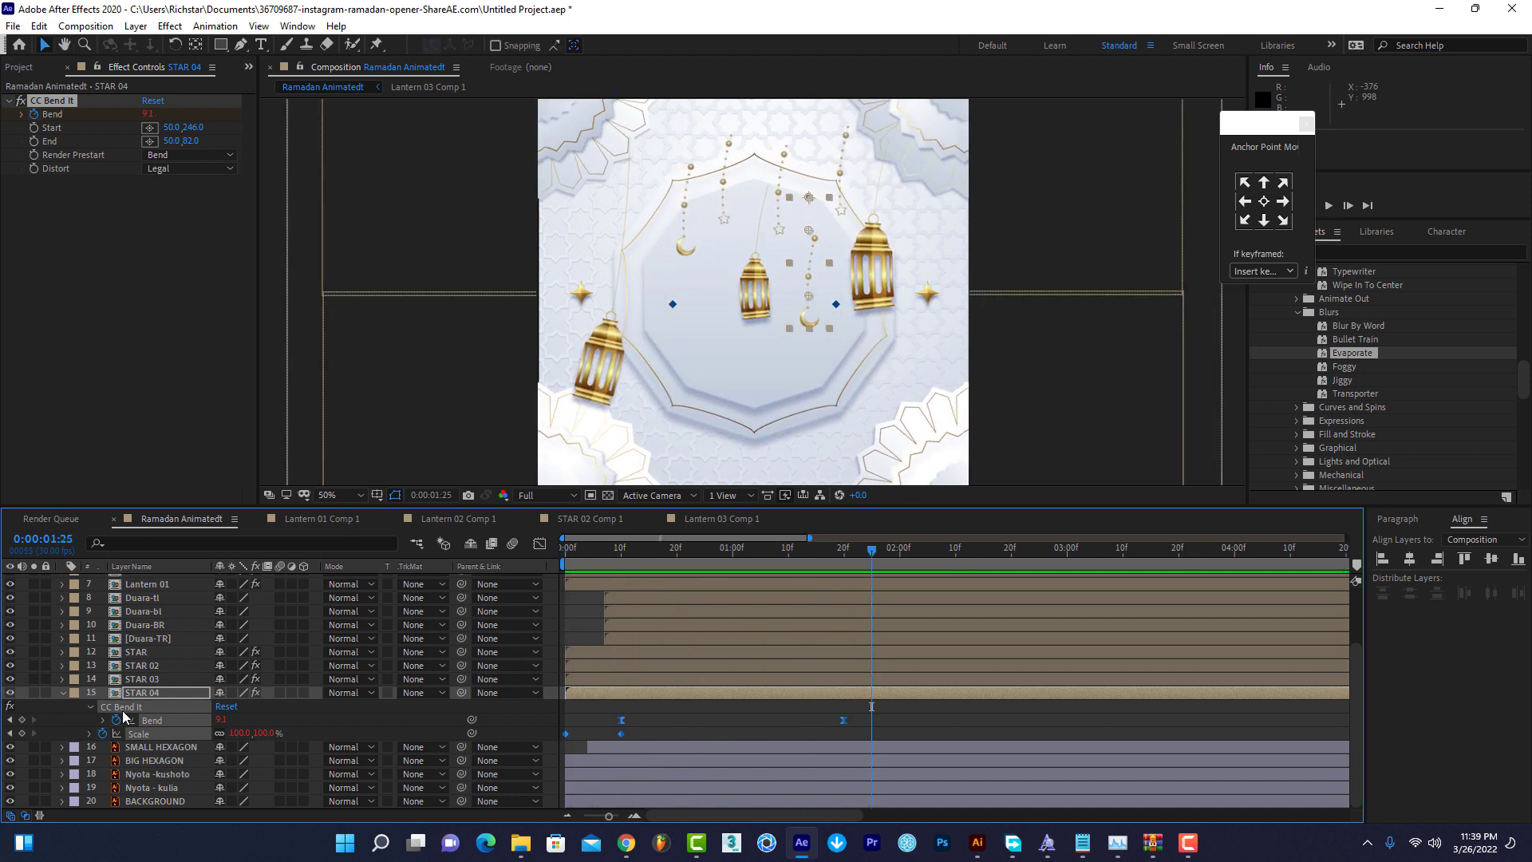
# Select STAR 04, STAR 03 and STAR 02 together.
pyautogui.click(137, 693)
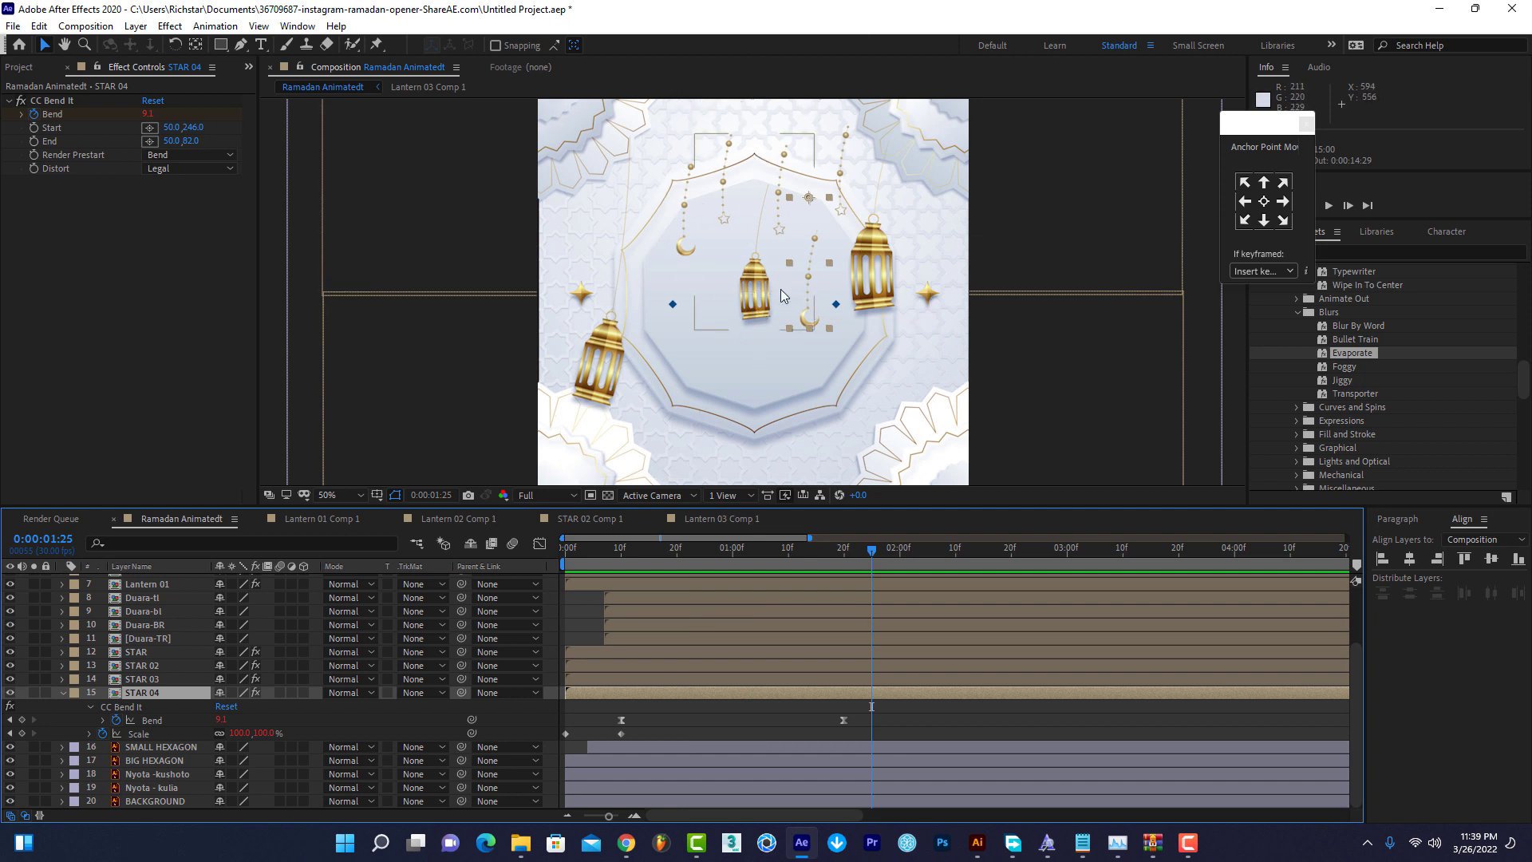
pyautogui.keyDown('ctrl'); pyautogui.click(156, 680); pyautogui.keyUp('ctrl')
pyautogui.keyDown('ctrl'); pyautogui.click(152, 665); pyautogui.keyUp('ctrl')
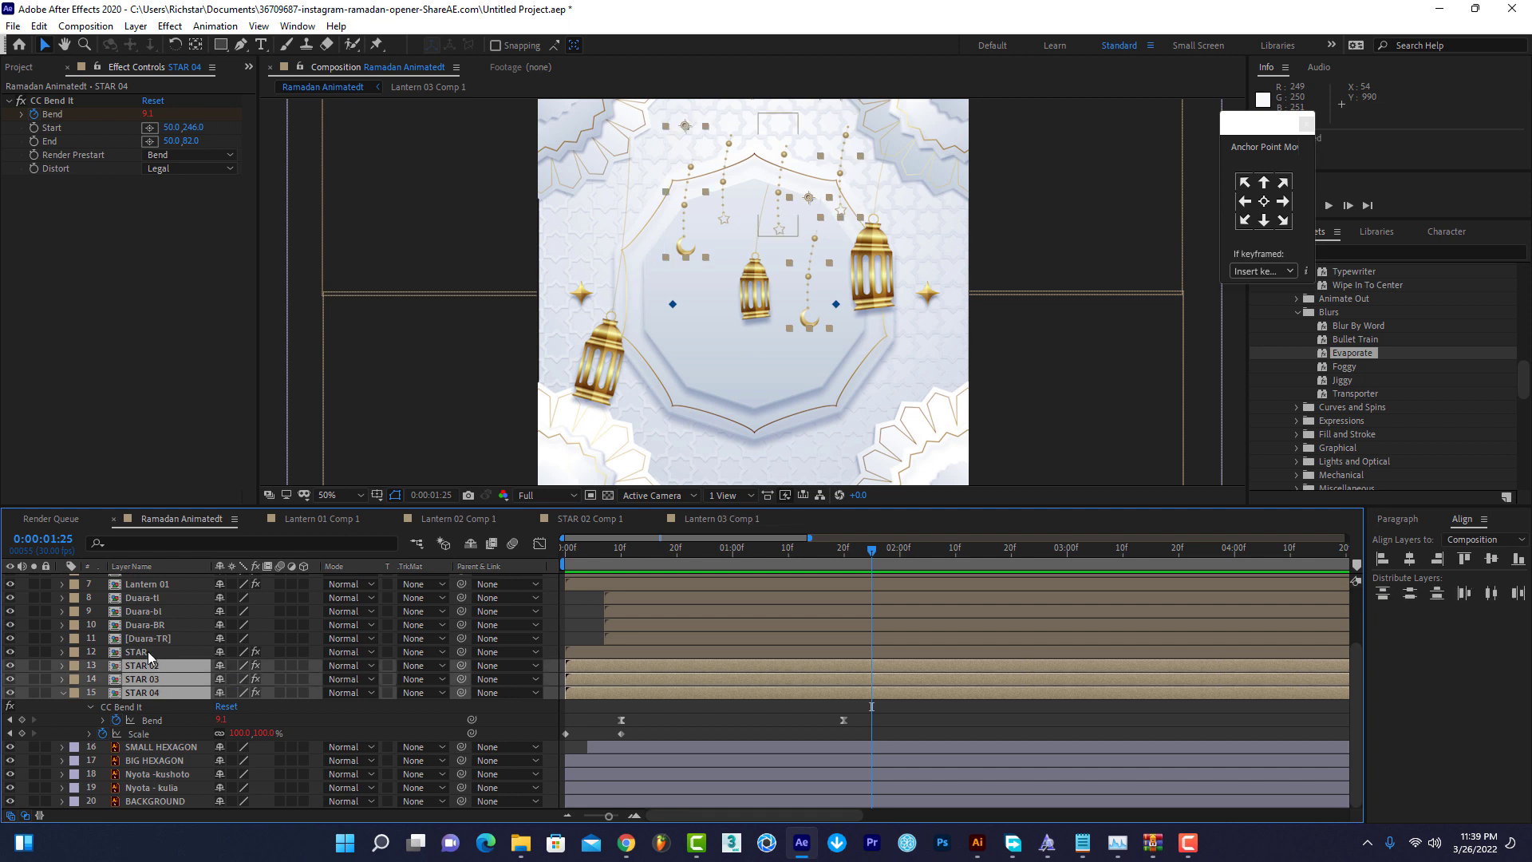
# Raise STAR, STAR 02, STAR 03 and STAR 04 together, bringing STAR 04 to Position 678.8, 54.8.
pyautogui.keyDown('ctrl'); pyautogui.click(147, 651); pyautogui.keyUp('ctrl')
pyautogui.press('p')
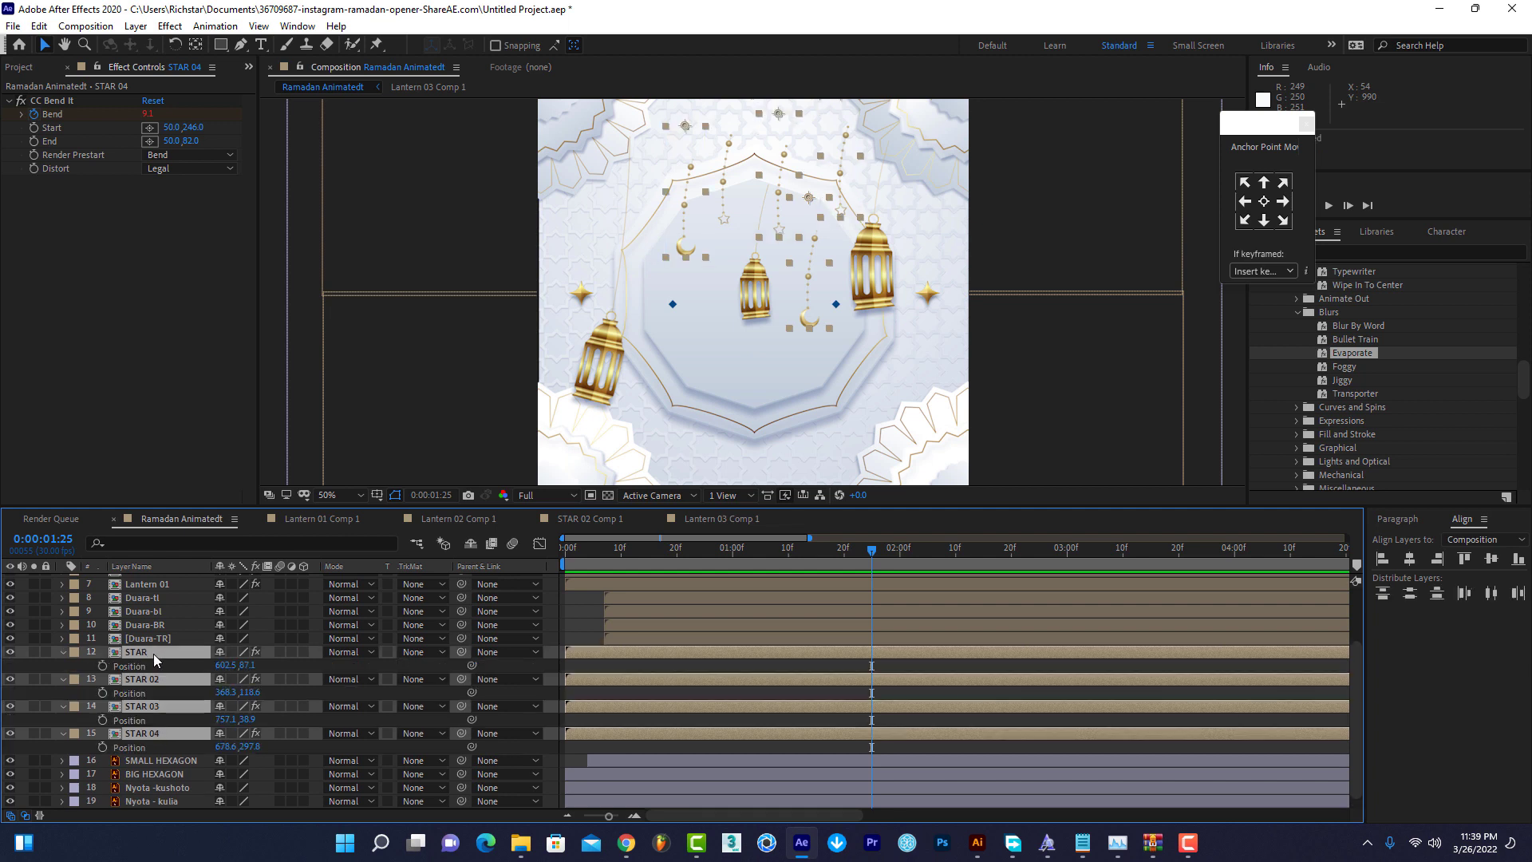
pyautogui.moveTo(236, 666)
pyautogui.mouseDown()
pyautogui.moveTo(41, 664)
pyautogui.moveTo(80, 643)
pyautogui.mouseUp()
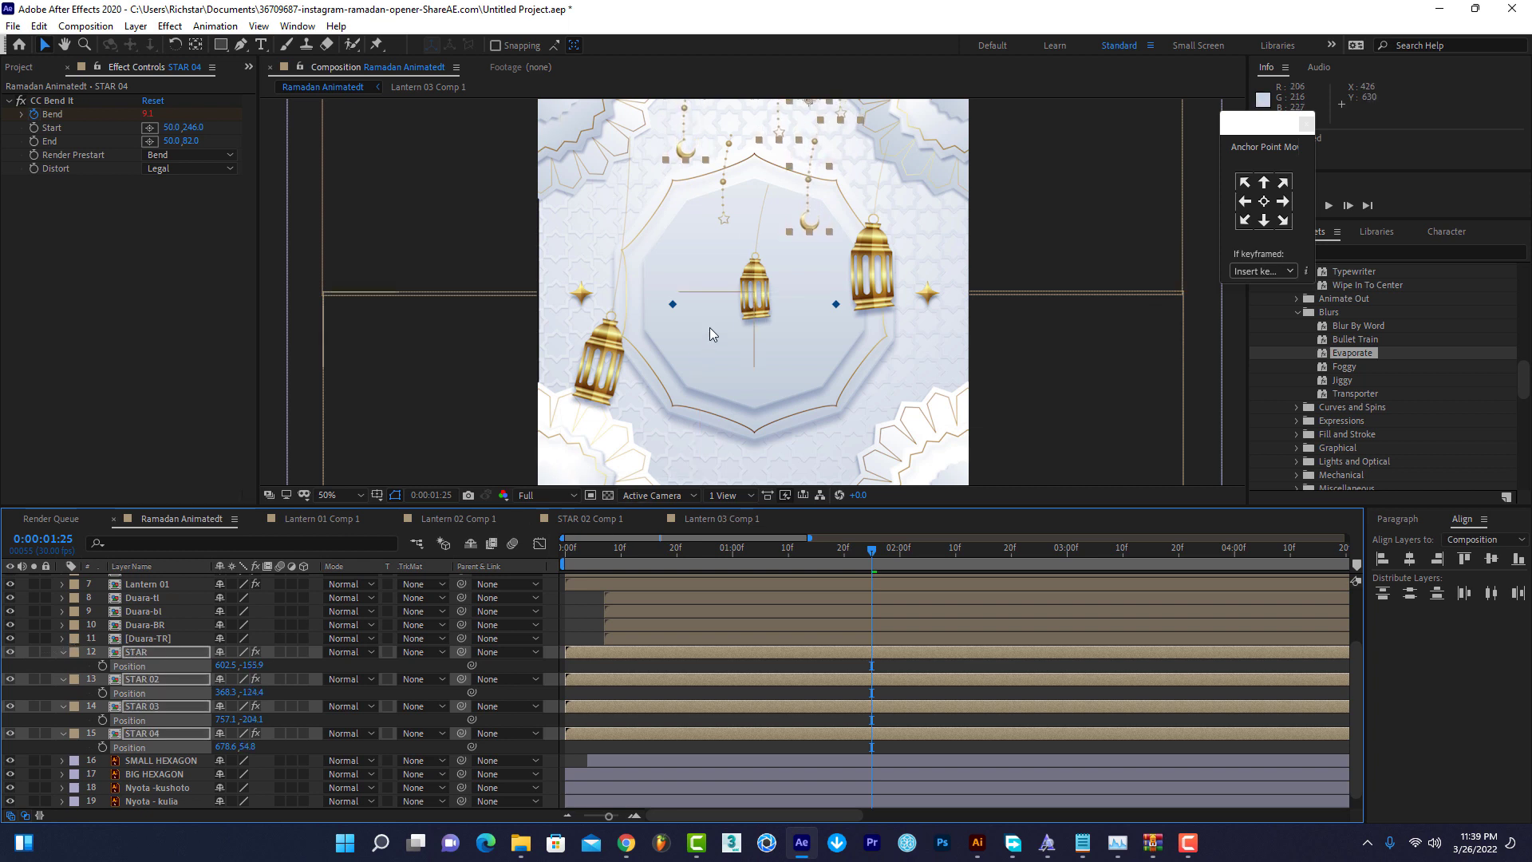
pyautogui.click(725, 226)
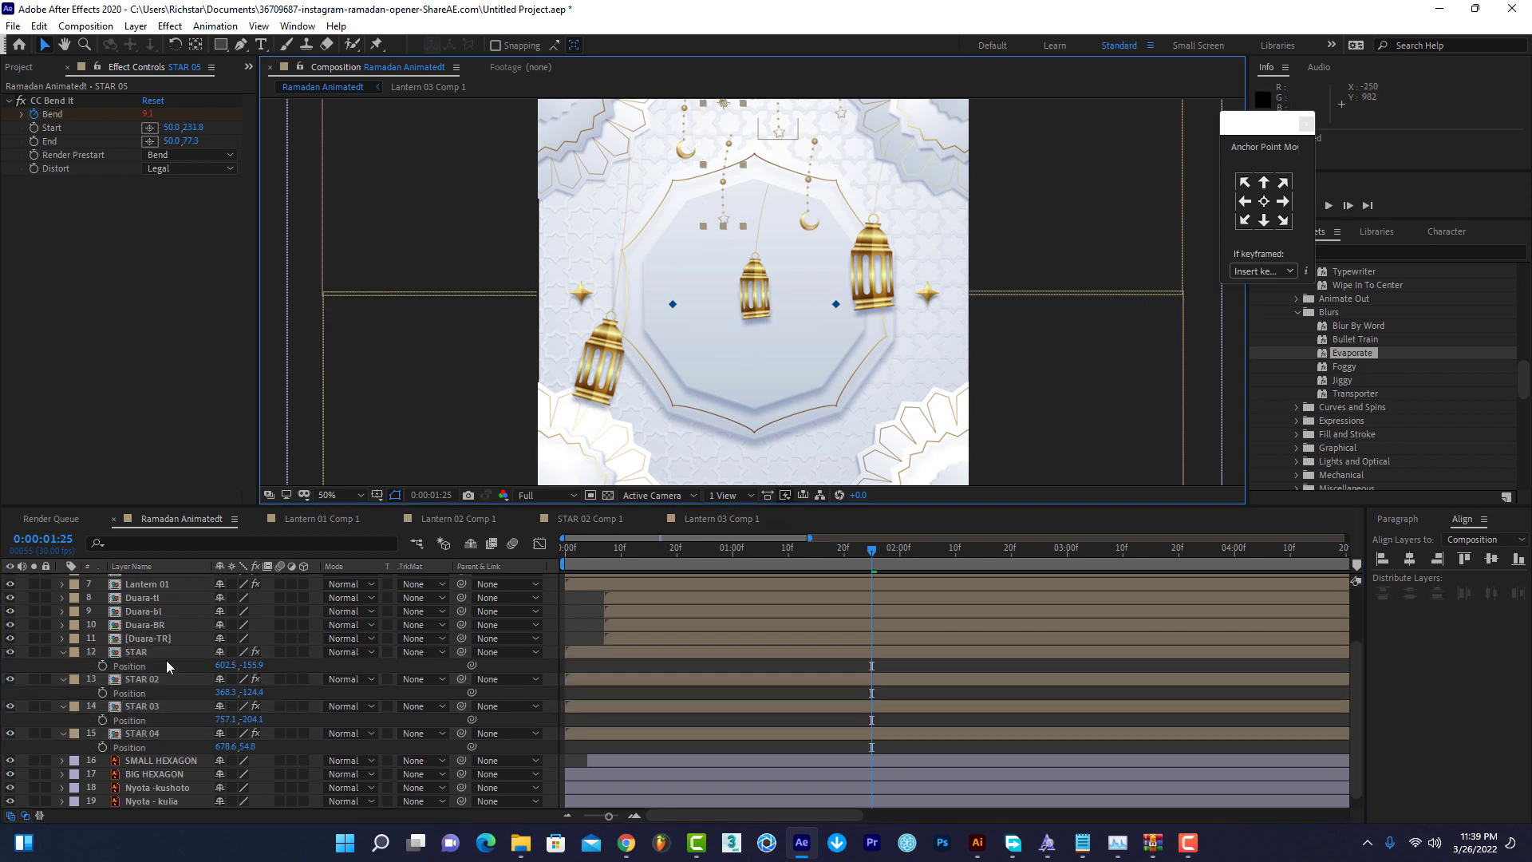
pyautogui.scroll(2, 153, 749)
pyautogui.scroll(2, 155, 750)
pyautogui.scroll(2, 154, 748)
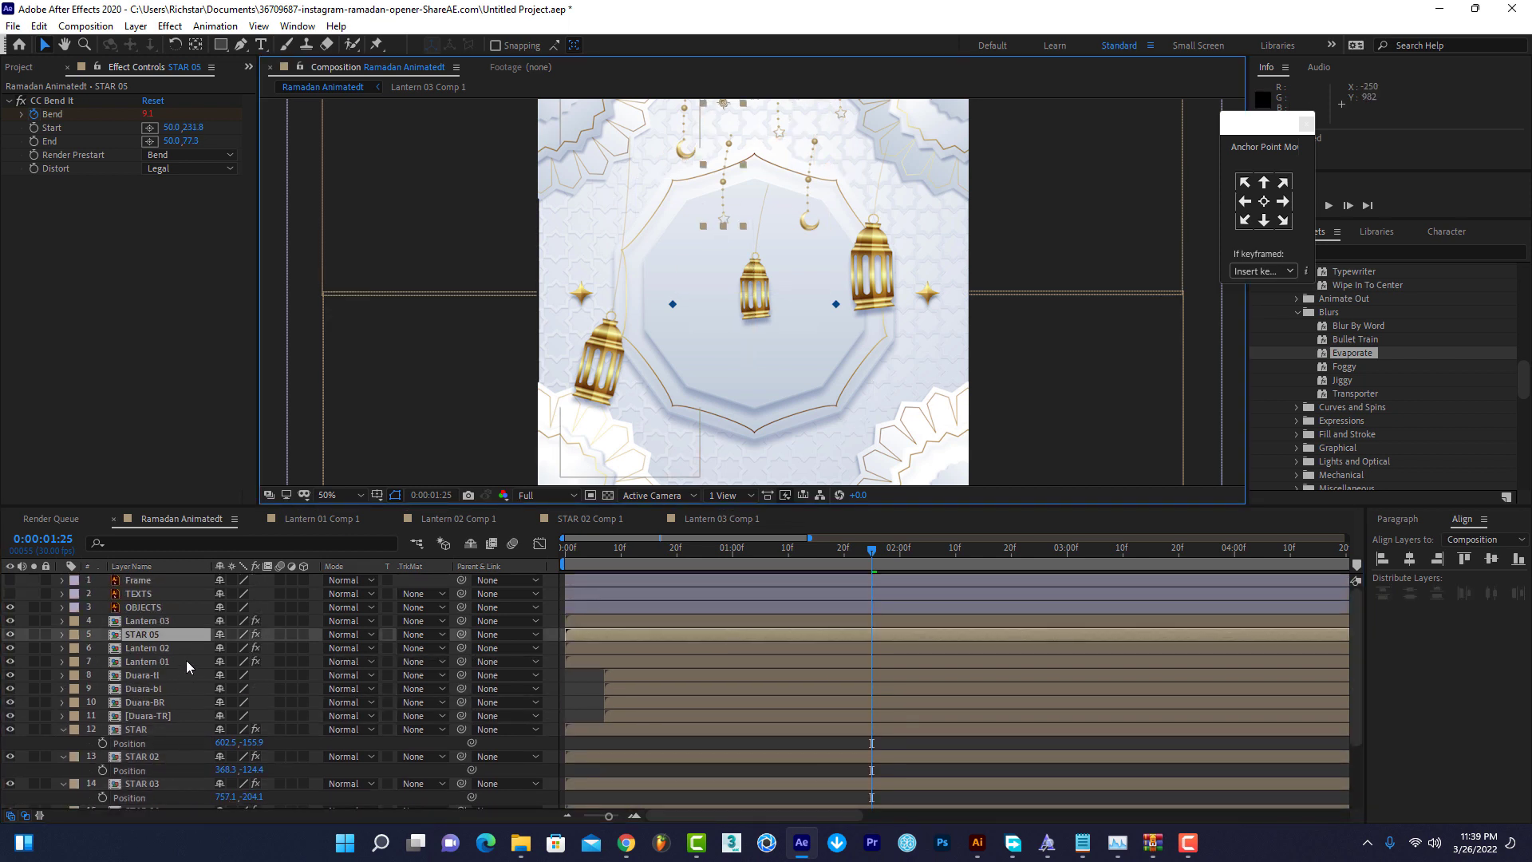
# Raise STAR 05 and the centre lantern, Lantern 02, by lowering their Position Y values.
pyautogui.press('p')
pyautogui.moveTo(251, 647)
pyautogui.mouseDown()
pyautogui.moveTo(79, 676)
pyautogui.moveTo(99, 677)
pyautogui.mouseUp()
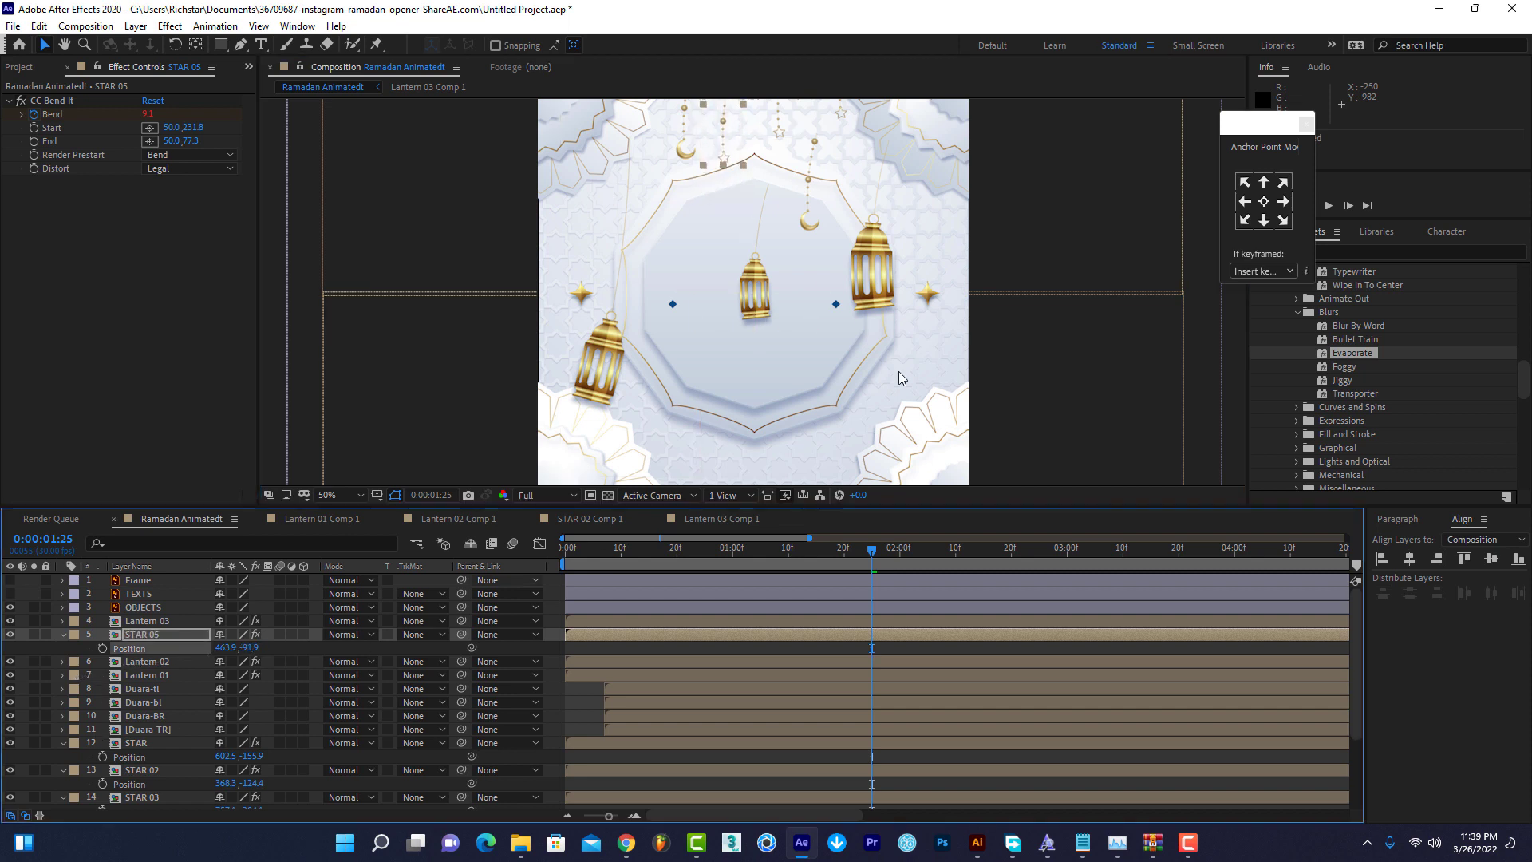
pyautogui.click(742, 285)
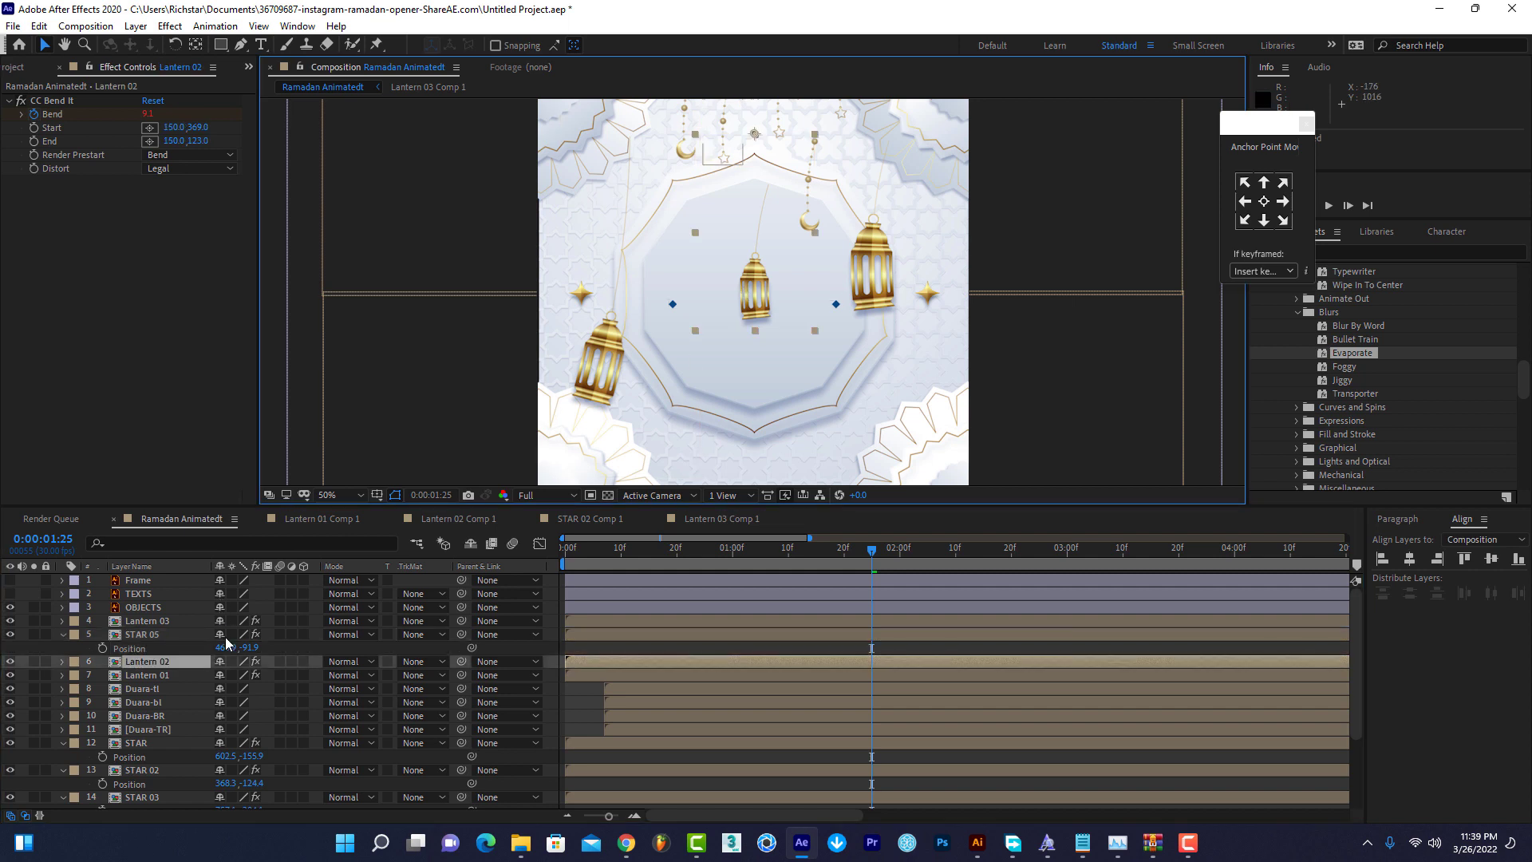
pyautogui.press('p')
pyautogui.moveTo(253, 675); pyautogui.dragTo(12, 687)
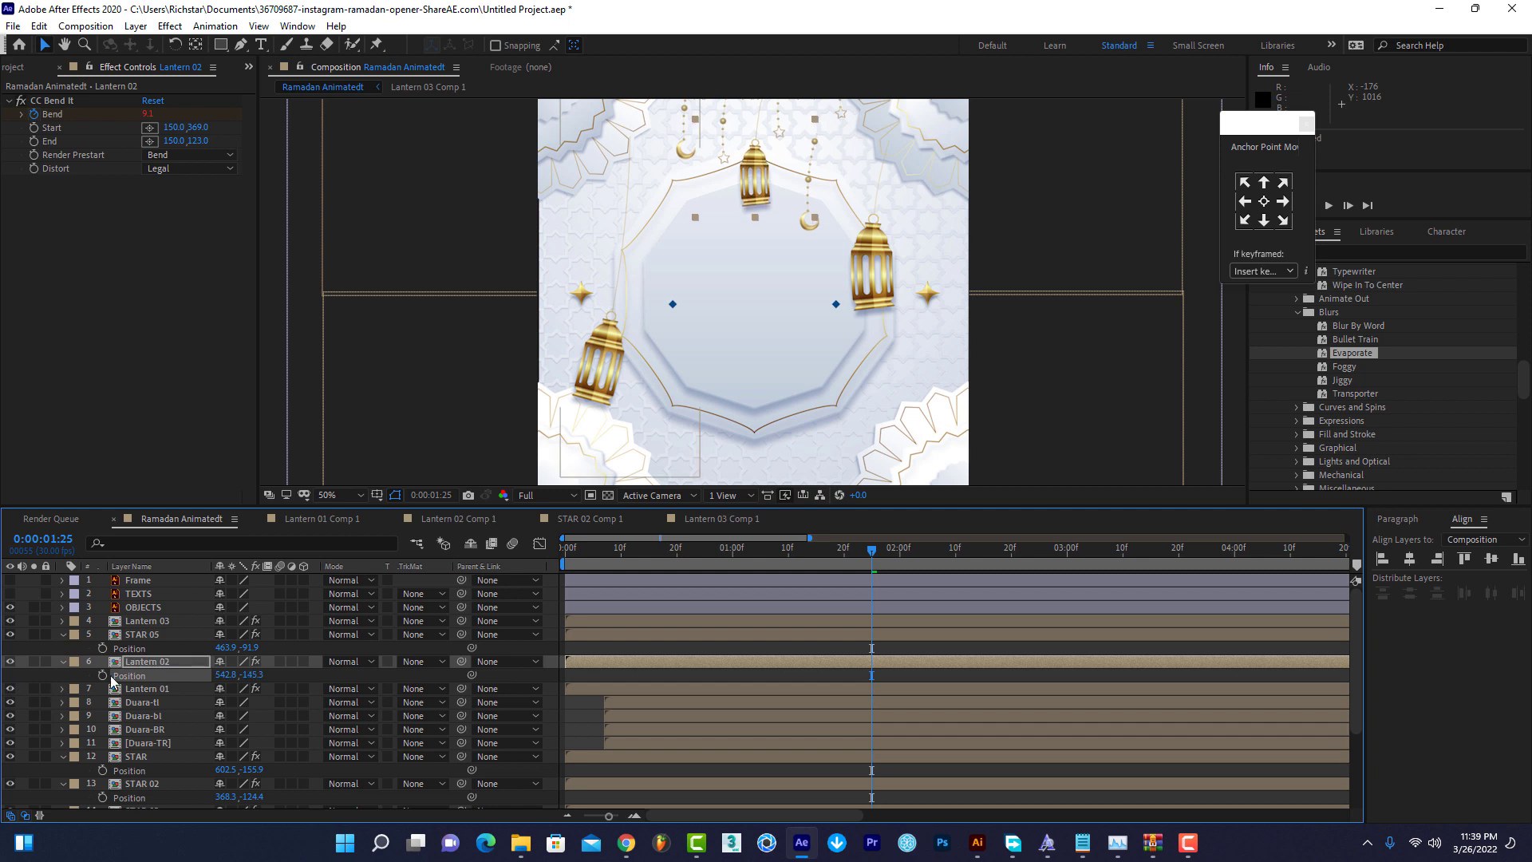
# Raise Lantern 03 and Lantern 01, bringing Lantern 01 to Position 231.2, -155.5.
pyautogui.click(868, 273)
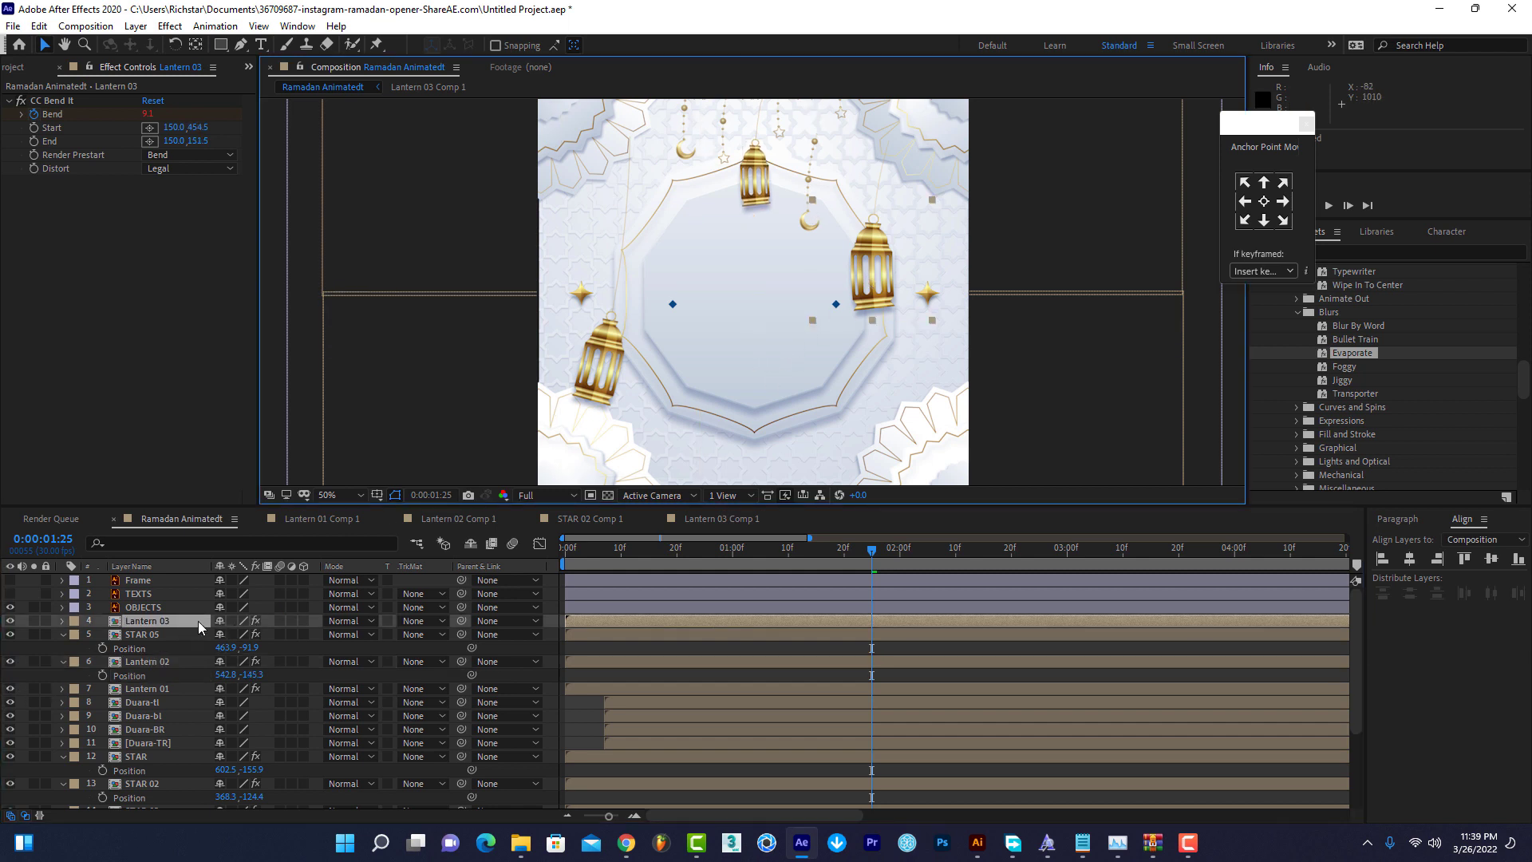
pyautogui.press('p')
pyautogui.moveTo(249, 635)
pyautogui.mouseDown()
pyautogui.moveTo(80, 668)
pyautogui.moveTo(89, 687)
pyautogui.mouseUp()
pyautogui.click(601, 389)
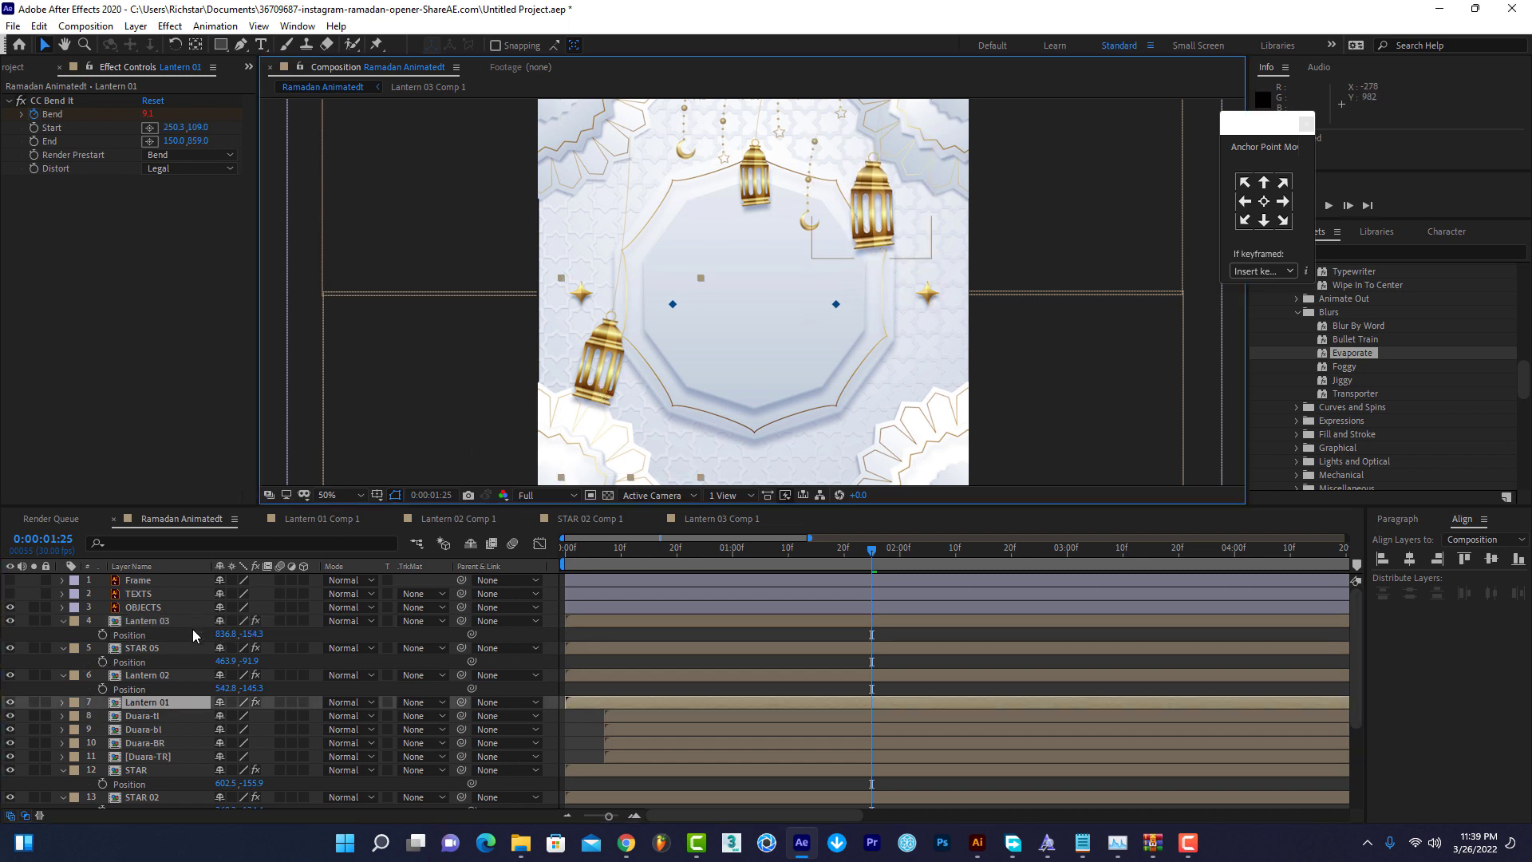
pyautogui.press('p')
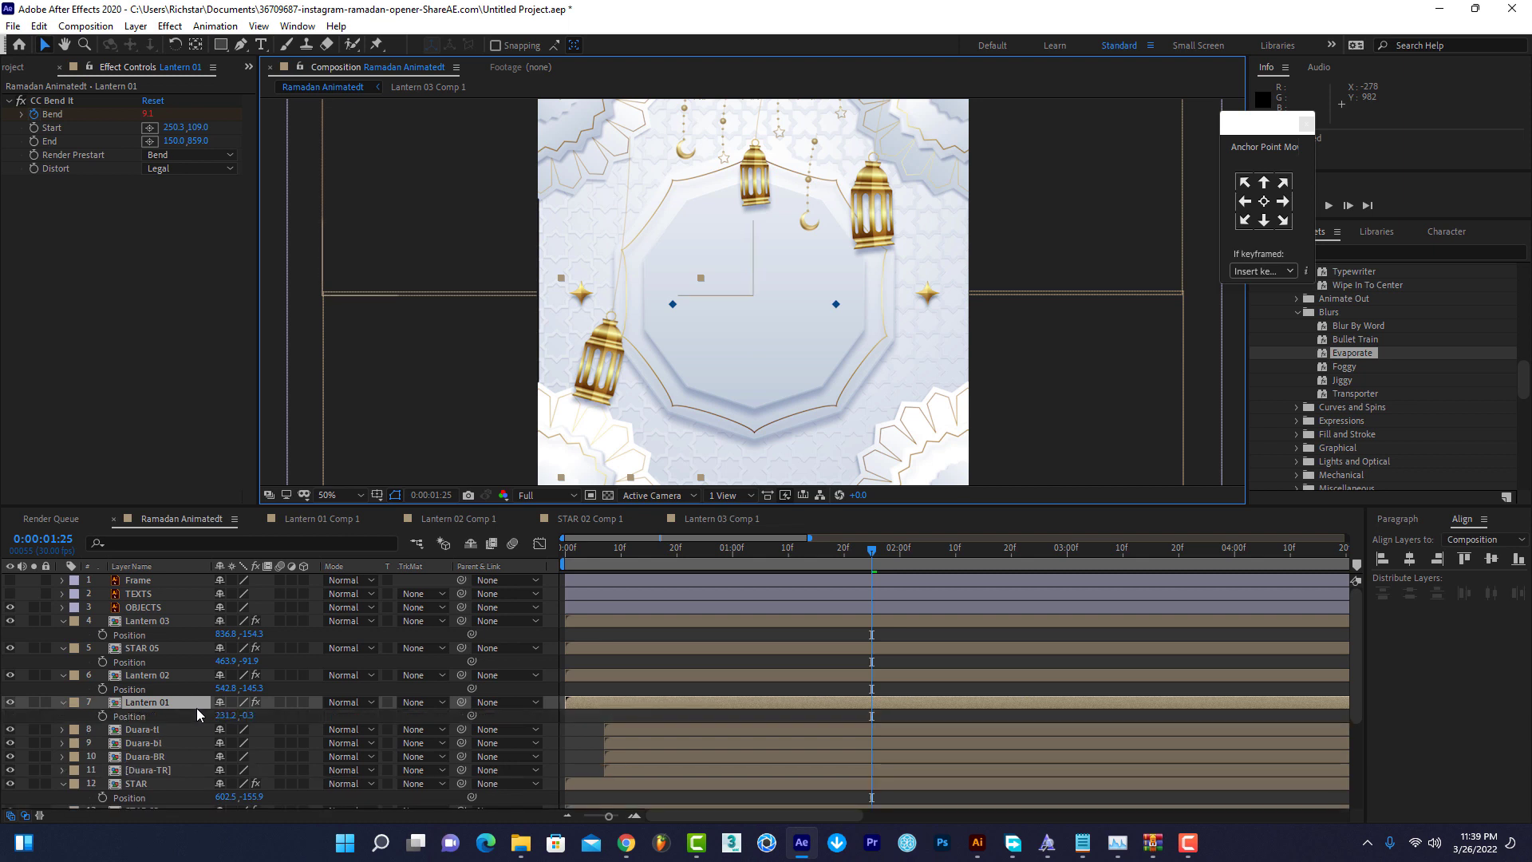
pyautogui.moveTo(250, 720)
pyautogui.mouseDown()
pyautogui.moveTo(74, 730)
pyautogui.moveTo(117, 727)
pyautogui.mouseUp()
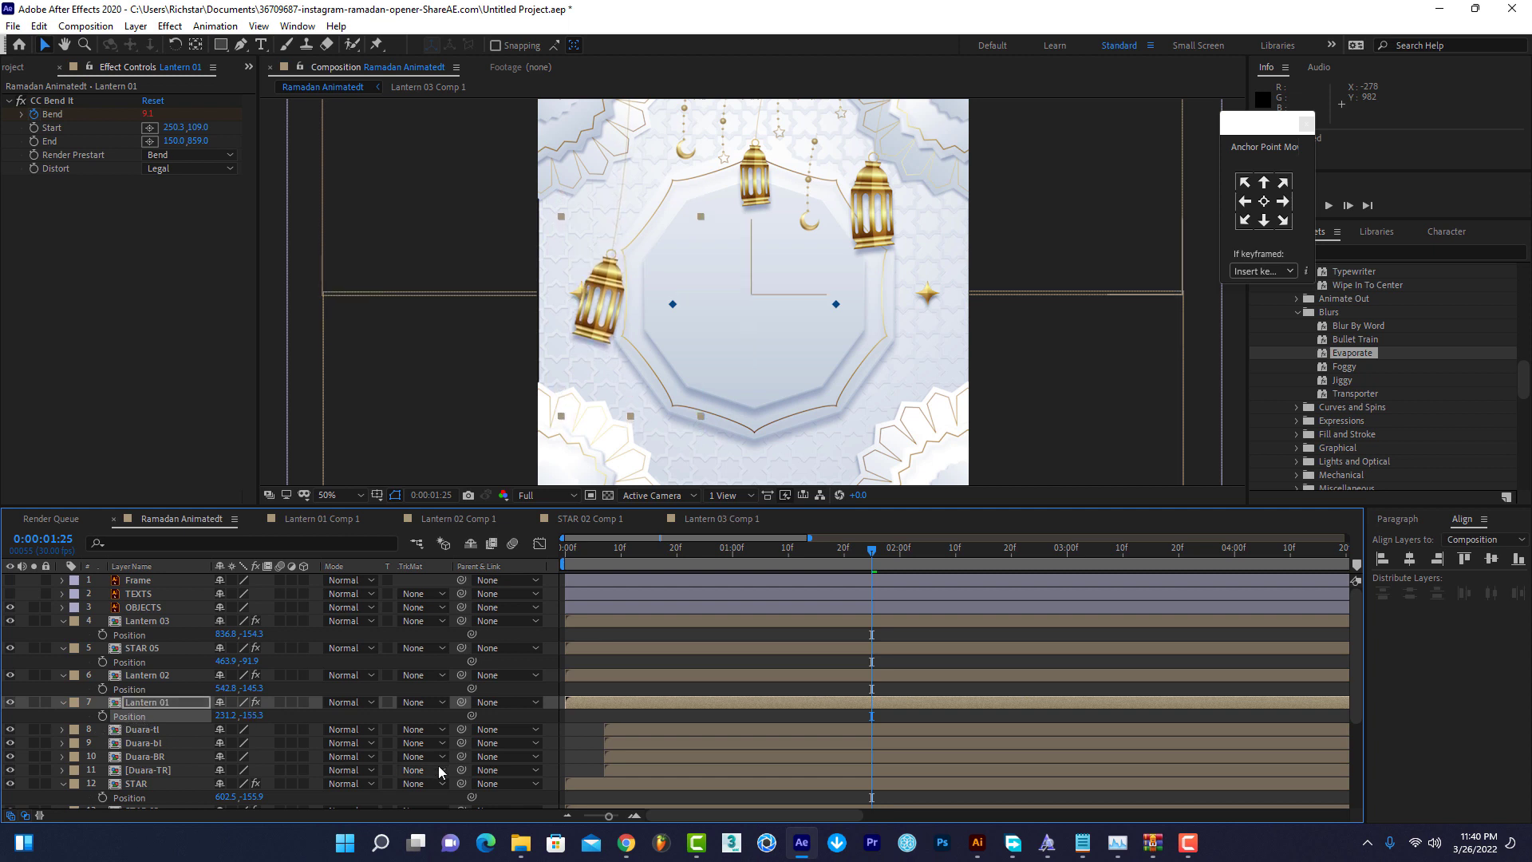
pyautogui.moveTo(589, 558); pyautogui.dragTo(496, 566)
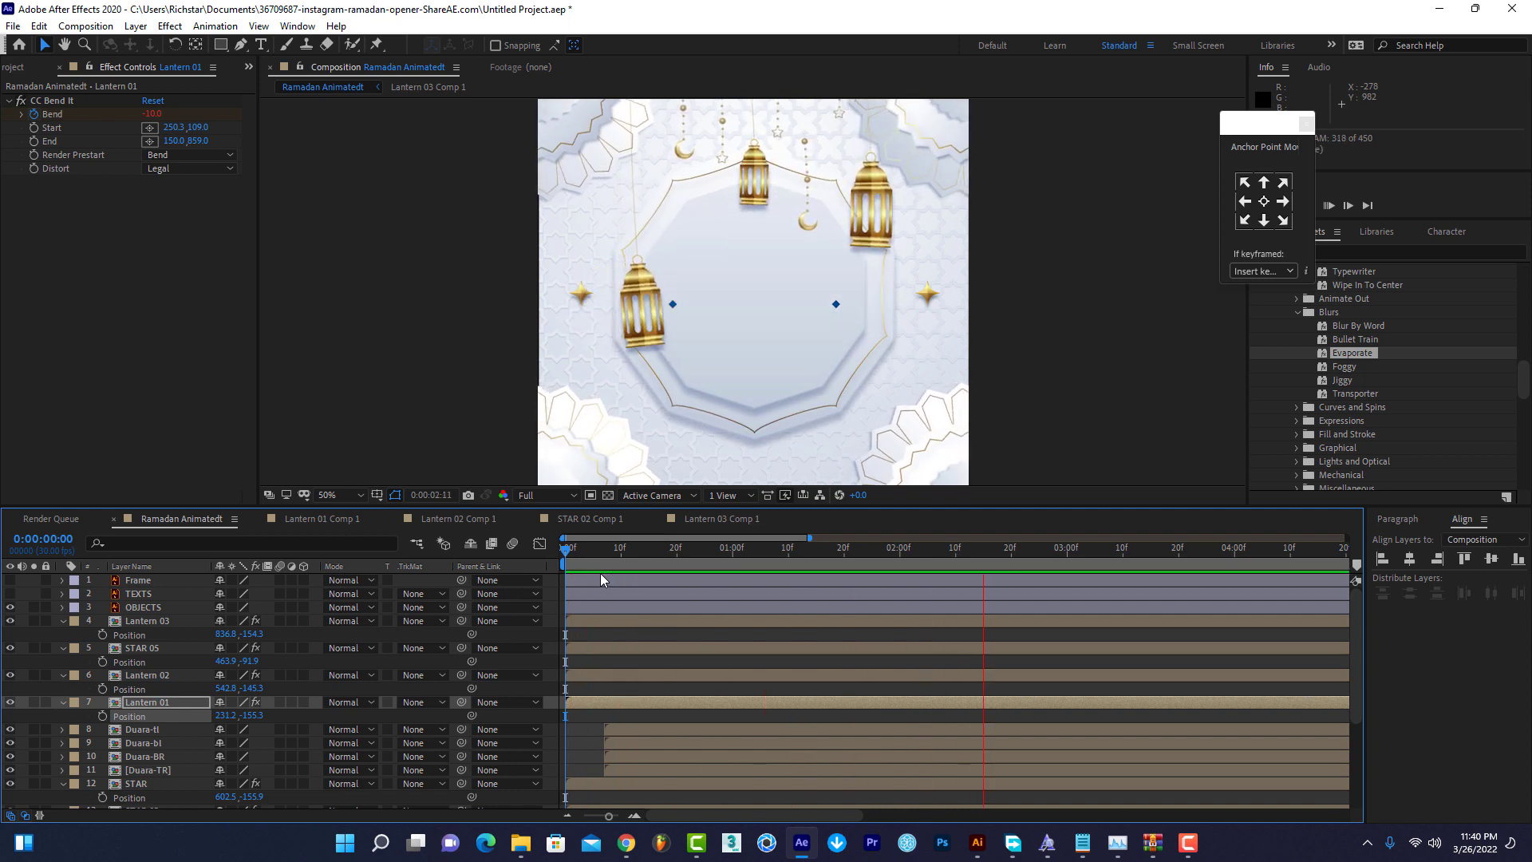
# Raise Lantern 01 further to Position 231.2, -293.3 and preview.
pyautogui.moveTo(252, 716); pyautogui.dragTo(222, 734)
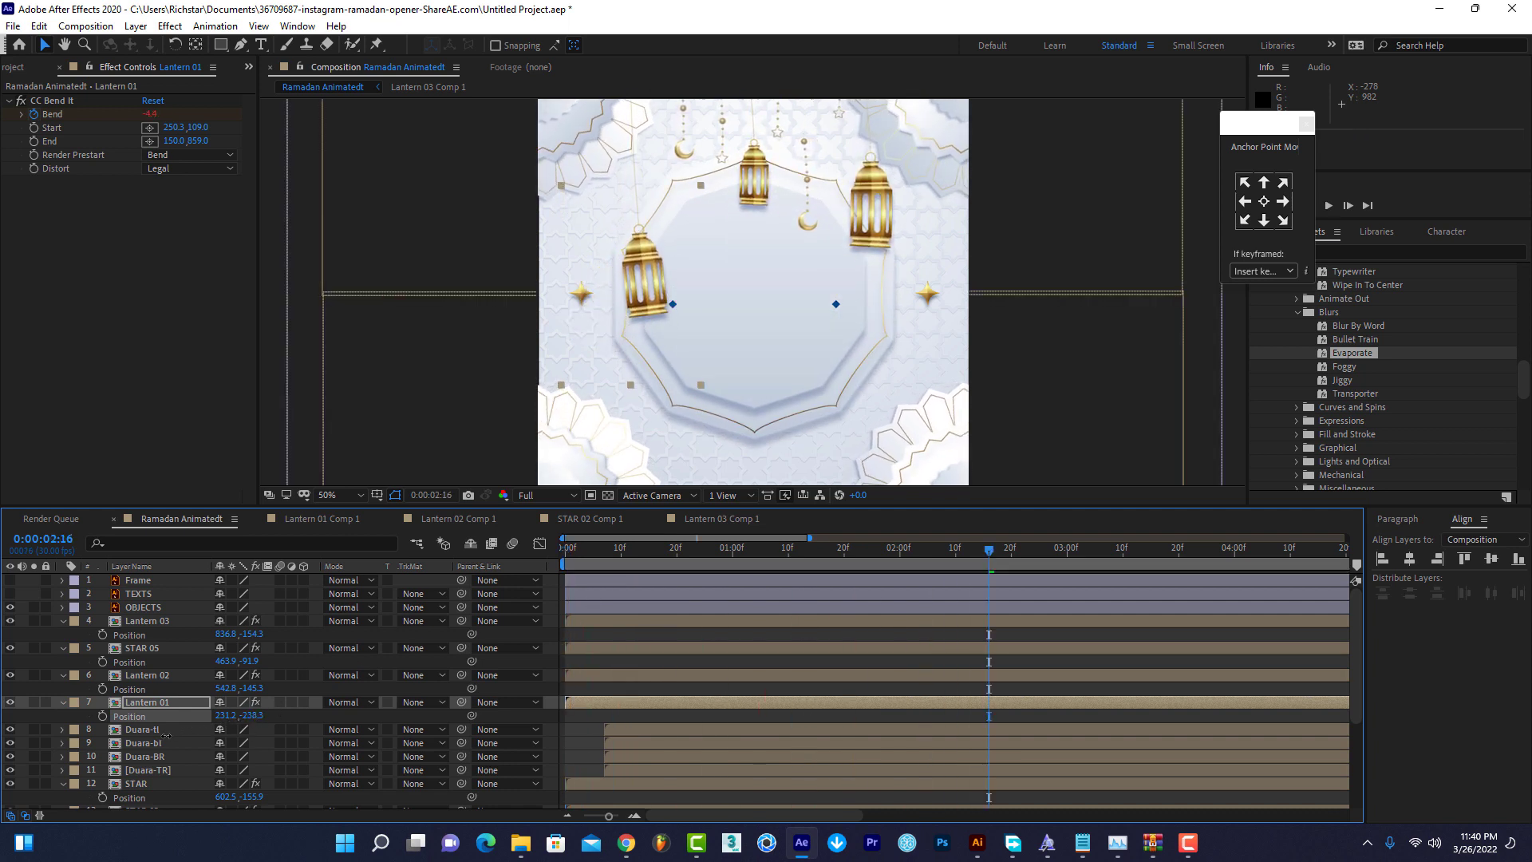
pyautogui.press('space')
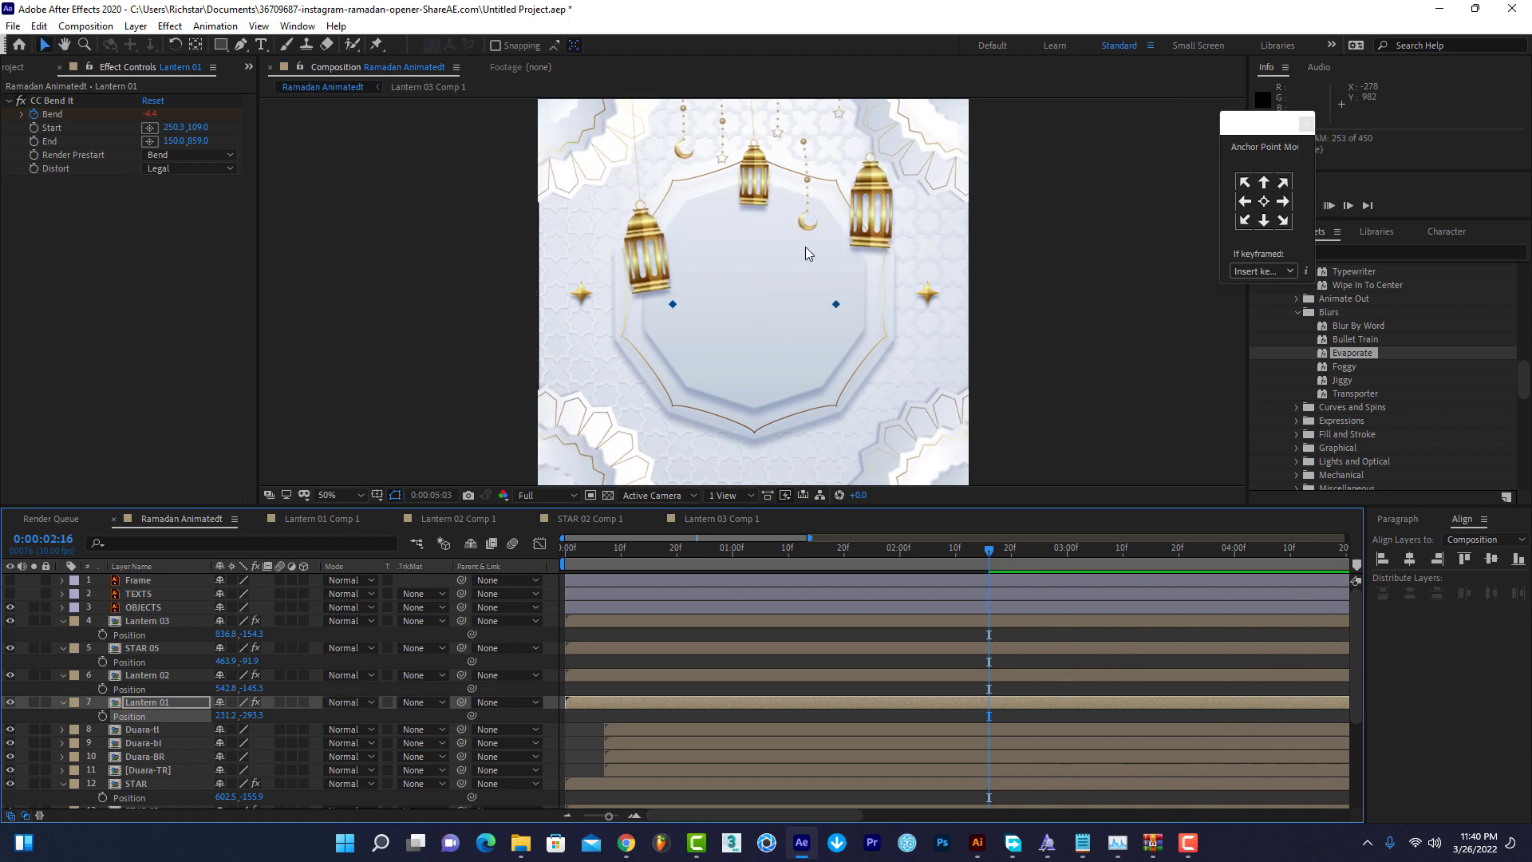
pyautogui.press('space')
# Raise STAR 04 higher in the frame and preview the animation from the start.
pyautogui.click(149, 759)
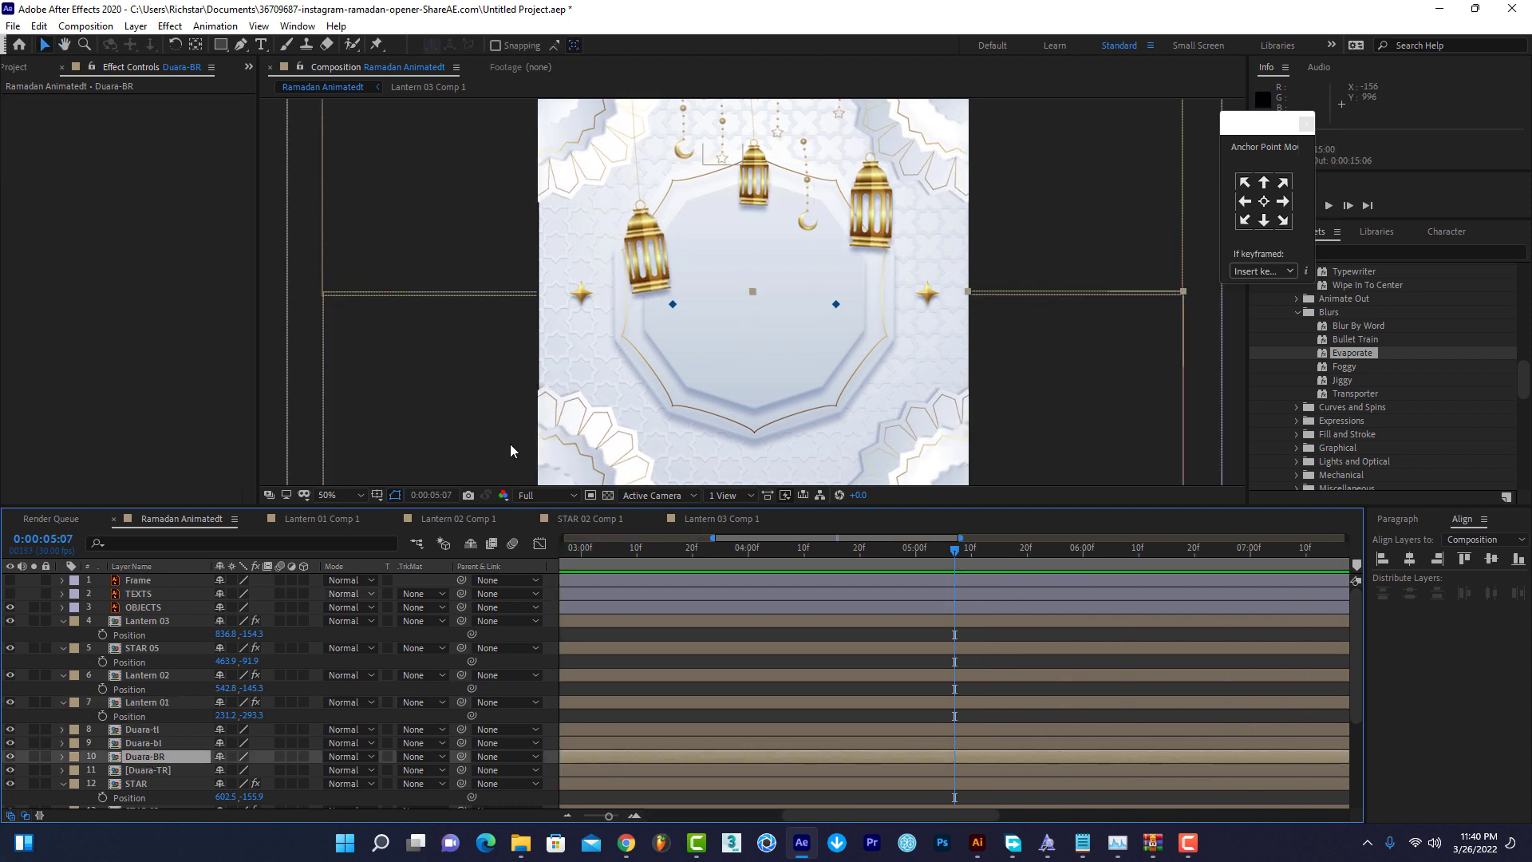
pyautogui.click(807, 229)
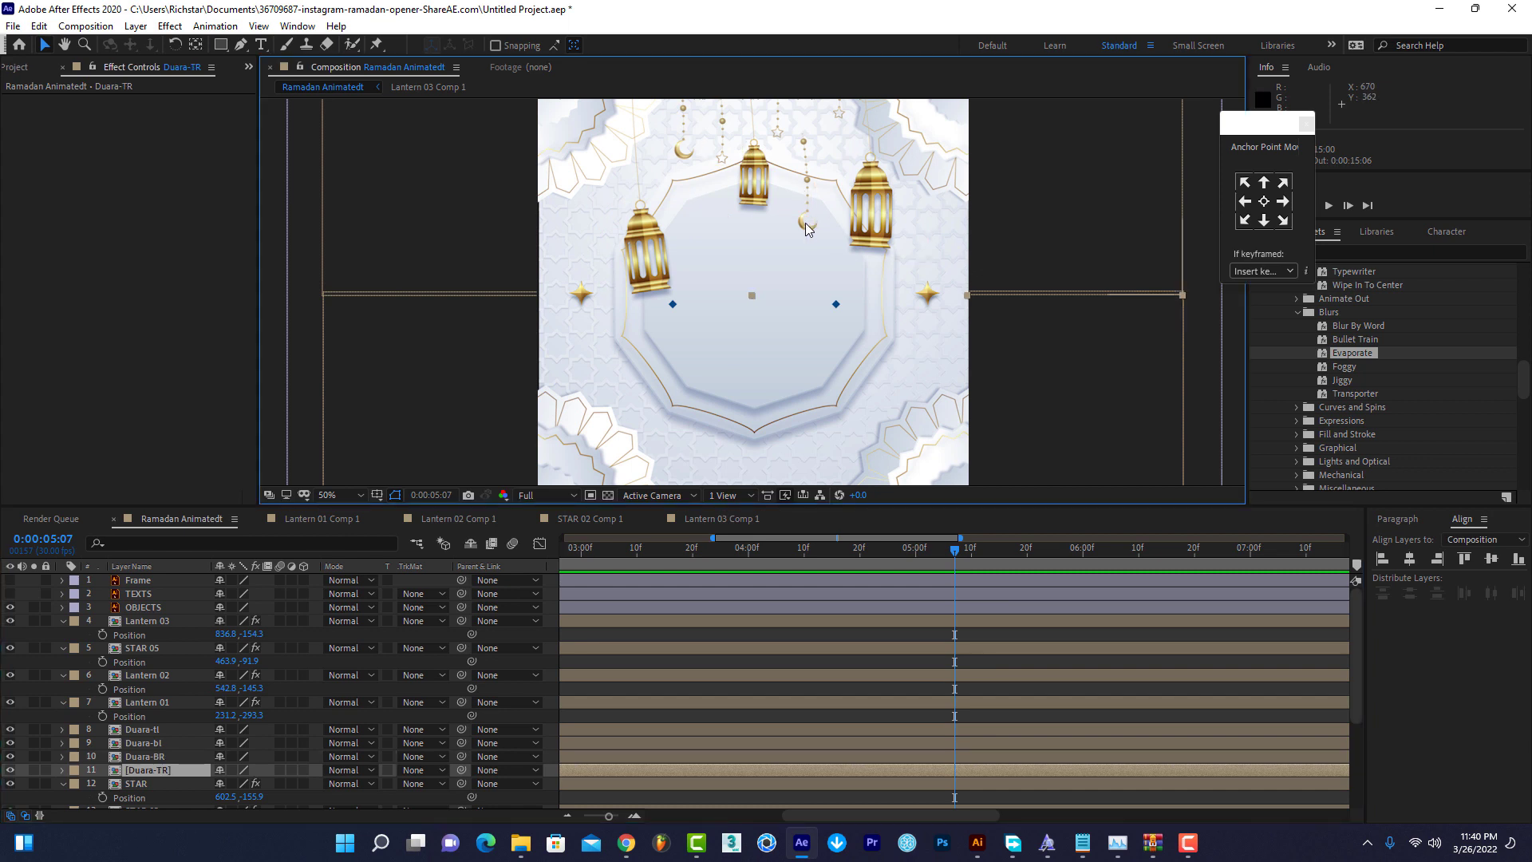
pyautogui.scroll(-2, 168, 730)
pyautogui.click(156, 727)
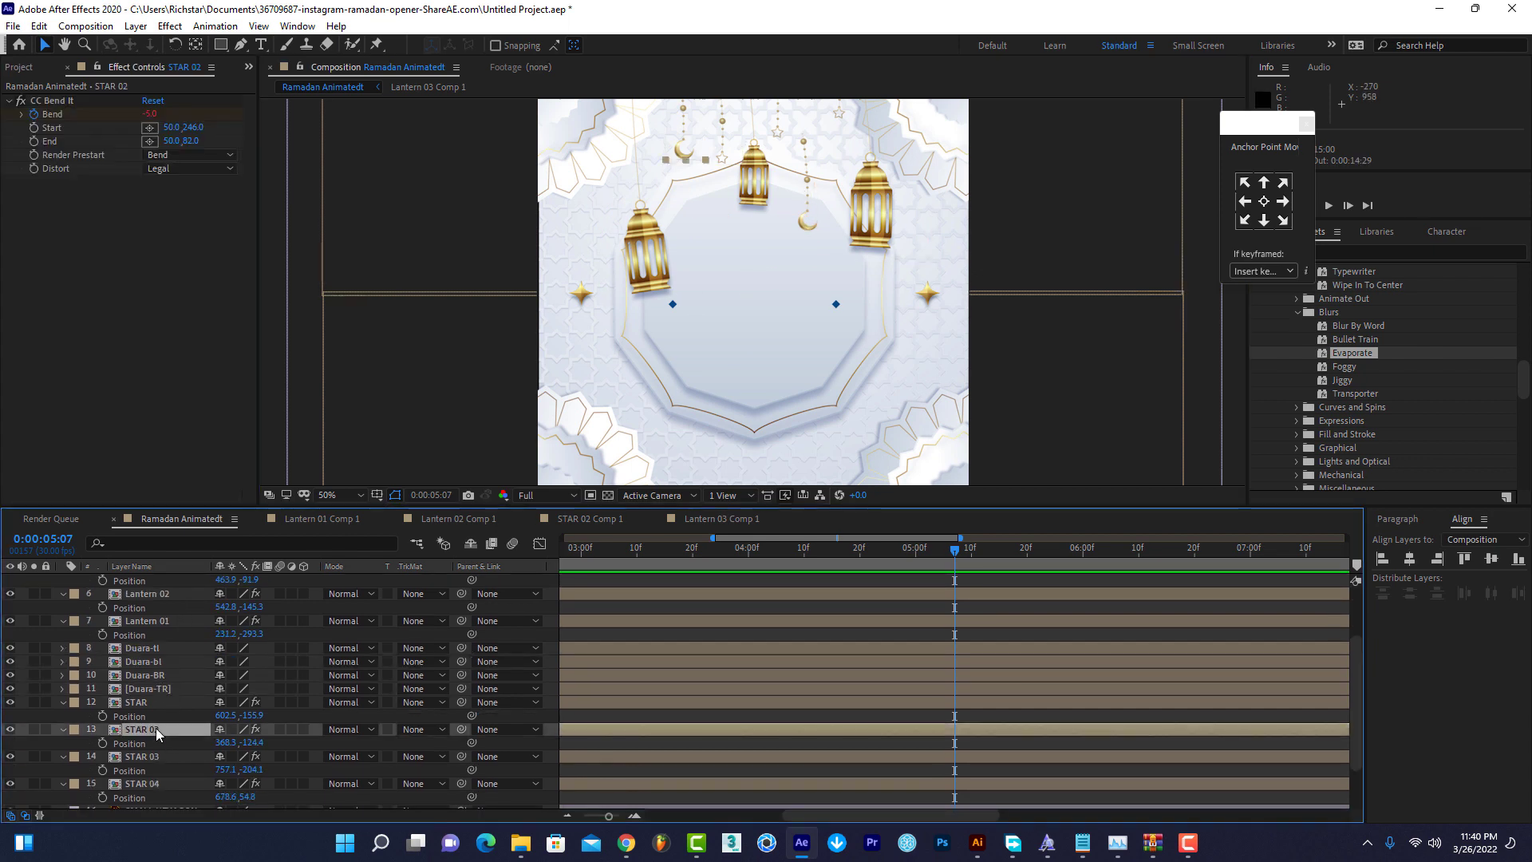
pyautogui.click(152, 758)
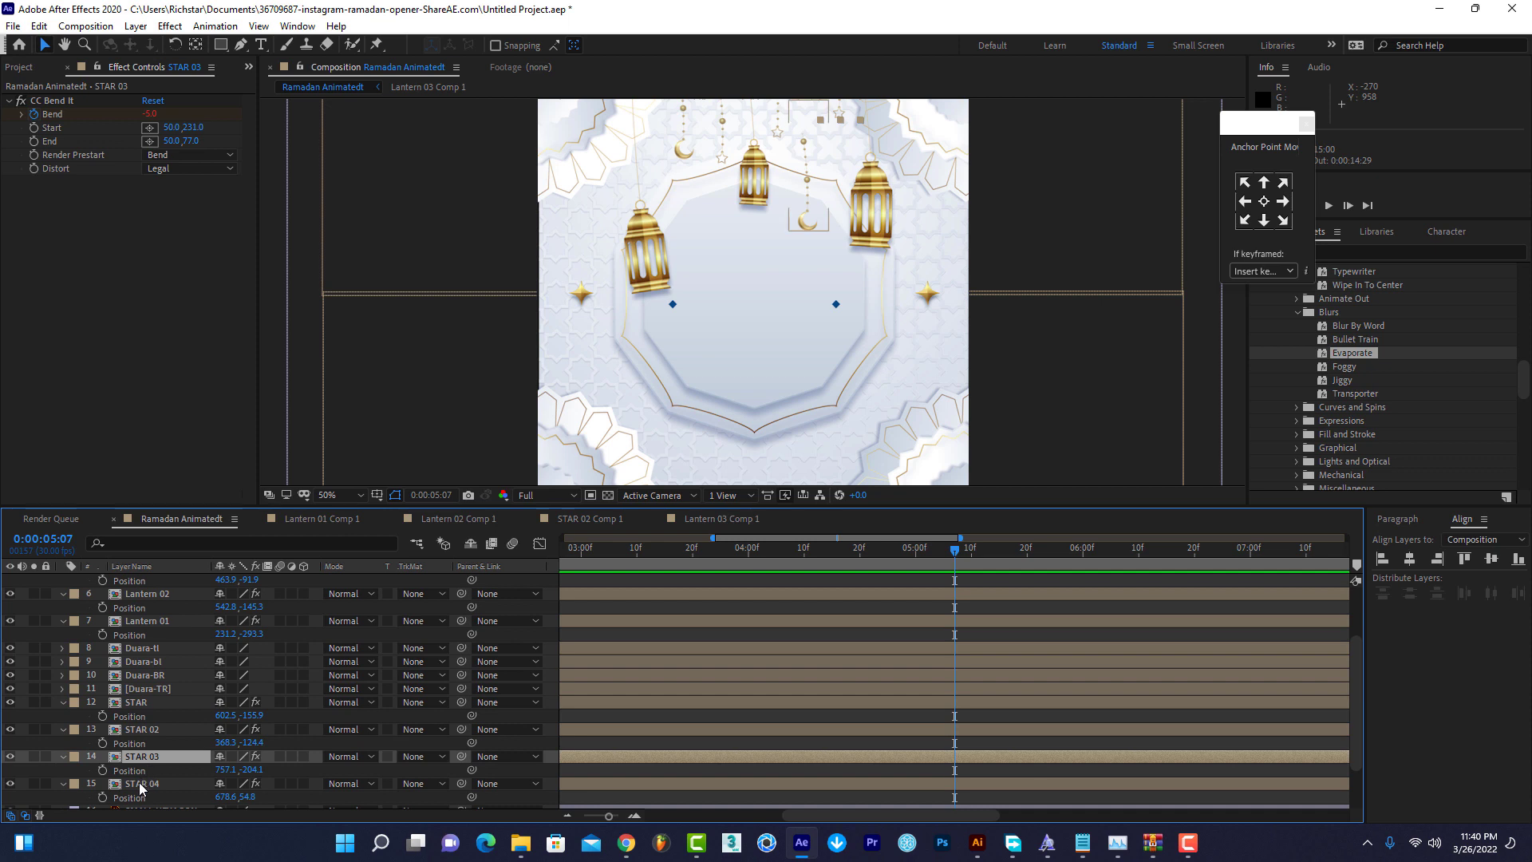
pyautogui.click(142, 785)
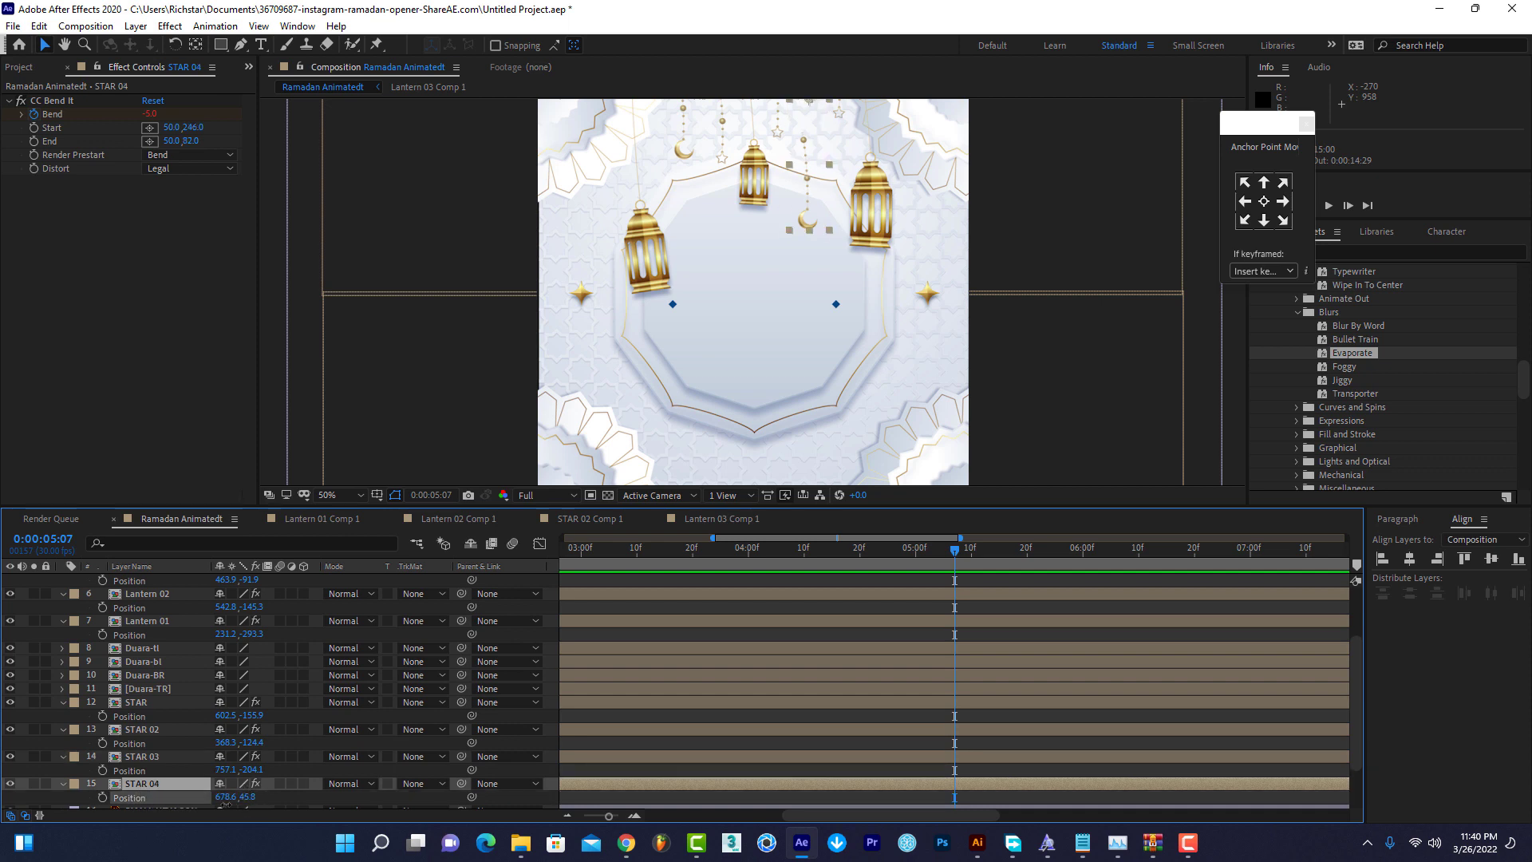
pyautogui.moveTo(249, 796); pyautogui.dragTo(199, 796)
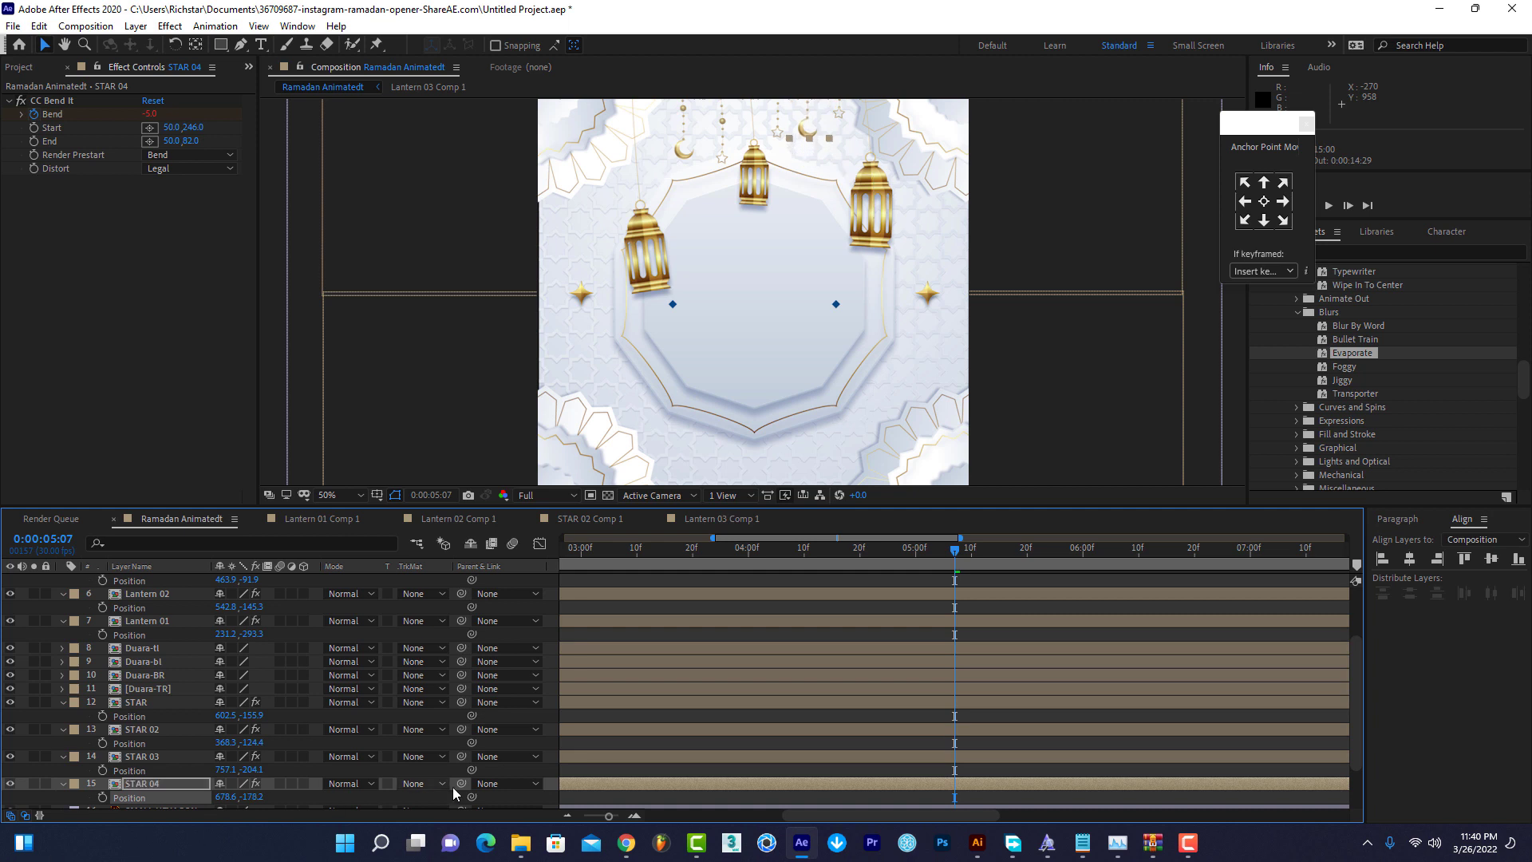
pyautogui.click(577, 548)
pyautogui.press('space')
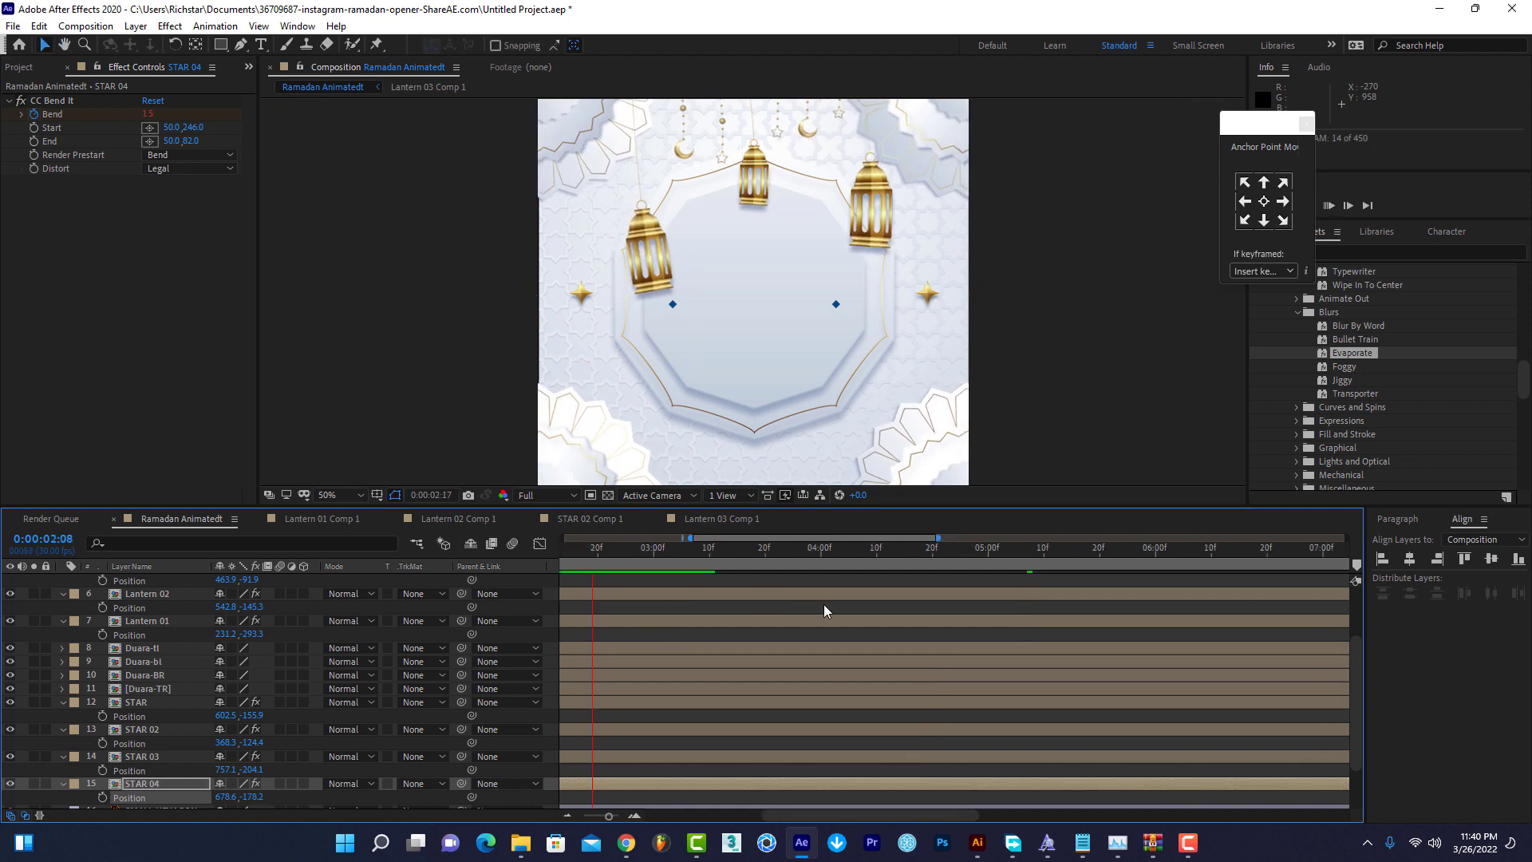
pyautogui.moveTo(607, 814); pyautogui.dragTo(584, 814)
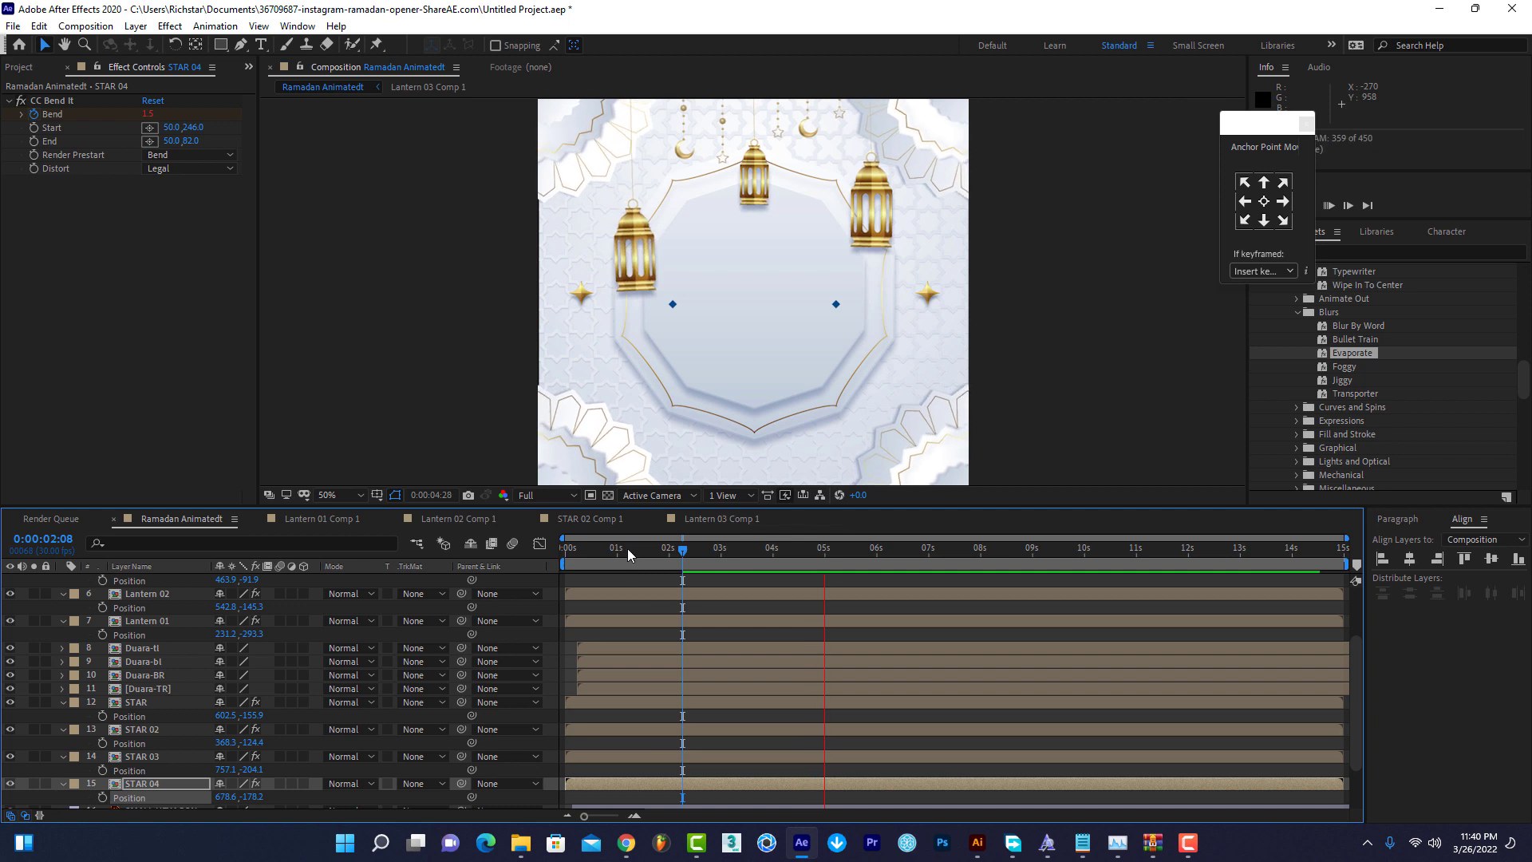
pyautogui.press('Home')
pyautogui.press('space')
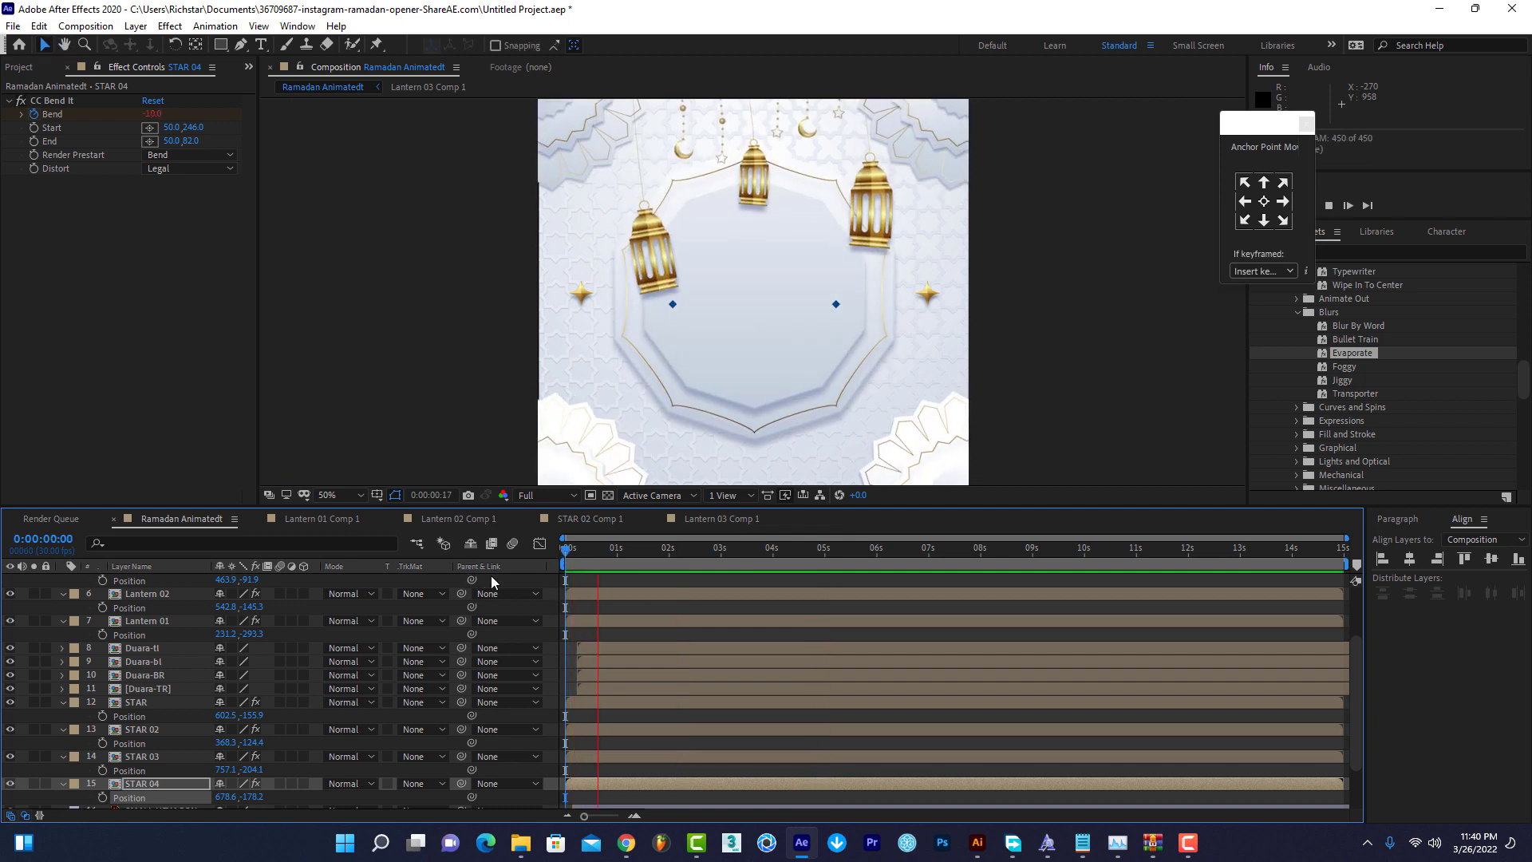
pyautogui.press('space')
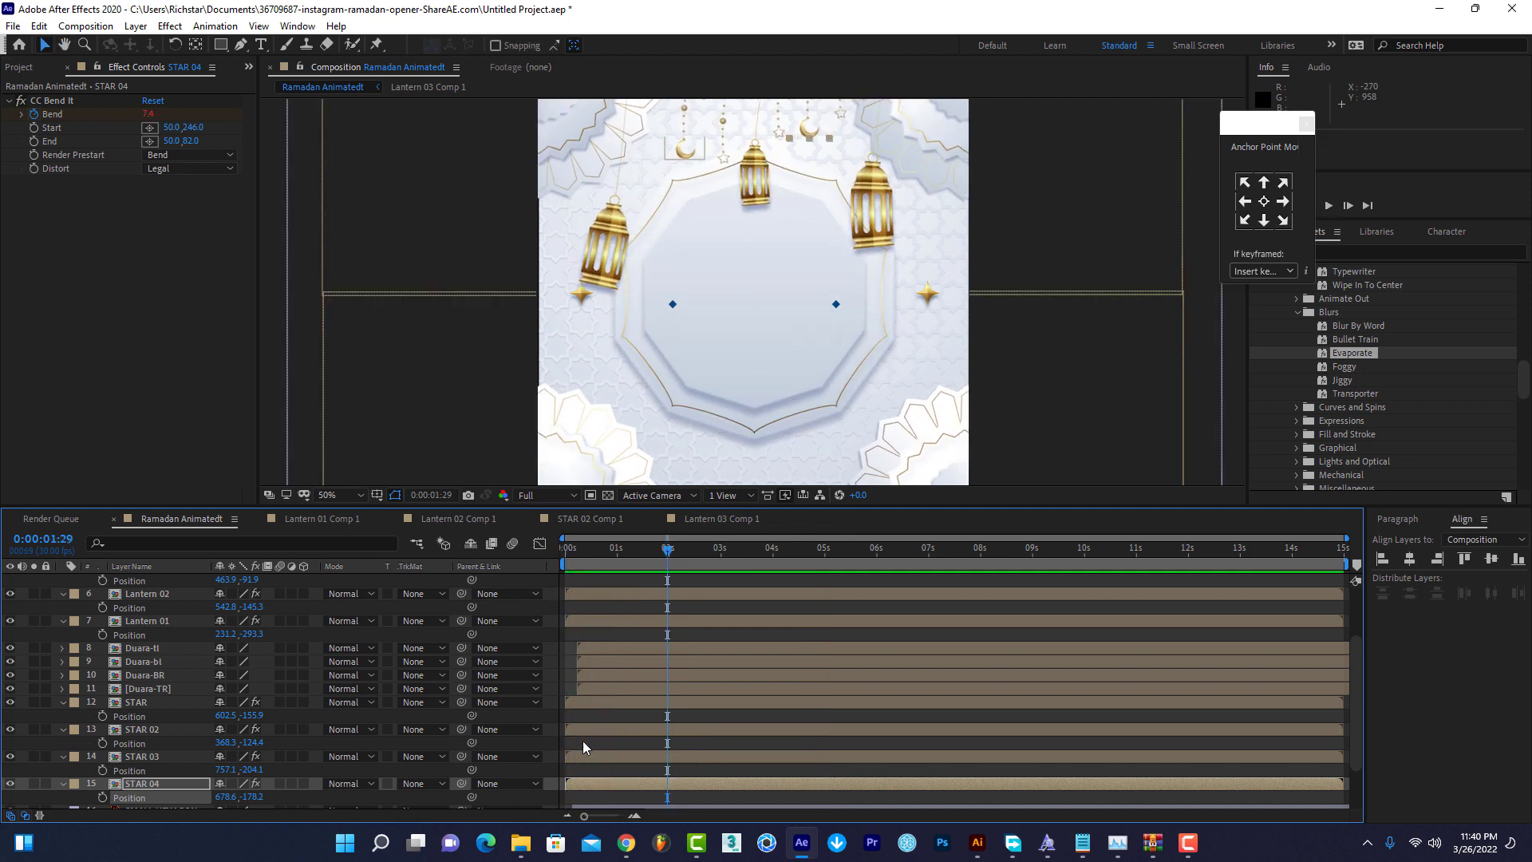
# Select all the STAR and Lantern layers together.
pyautogui.scroll(-2, 597, 742)
pyautogui.scroll(-1, 597, 742)
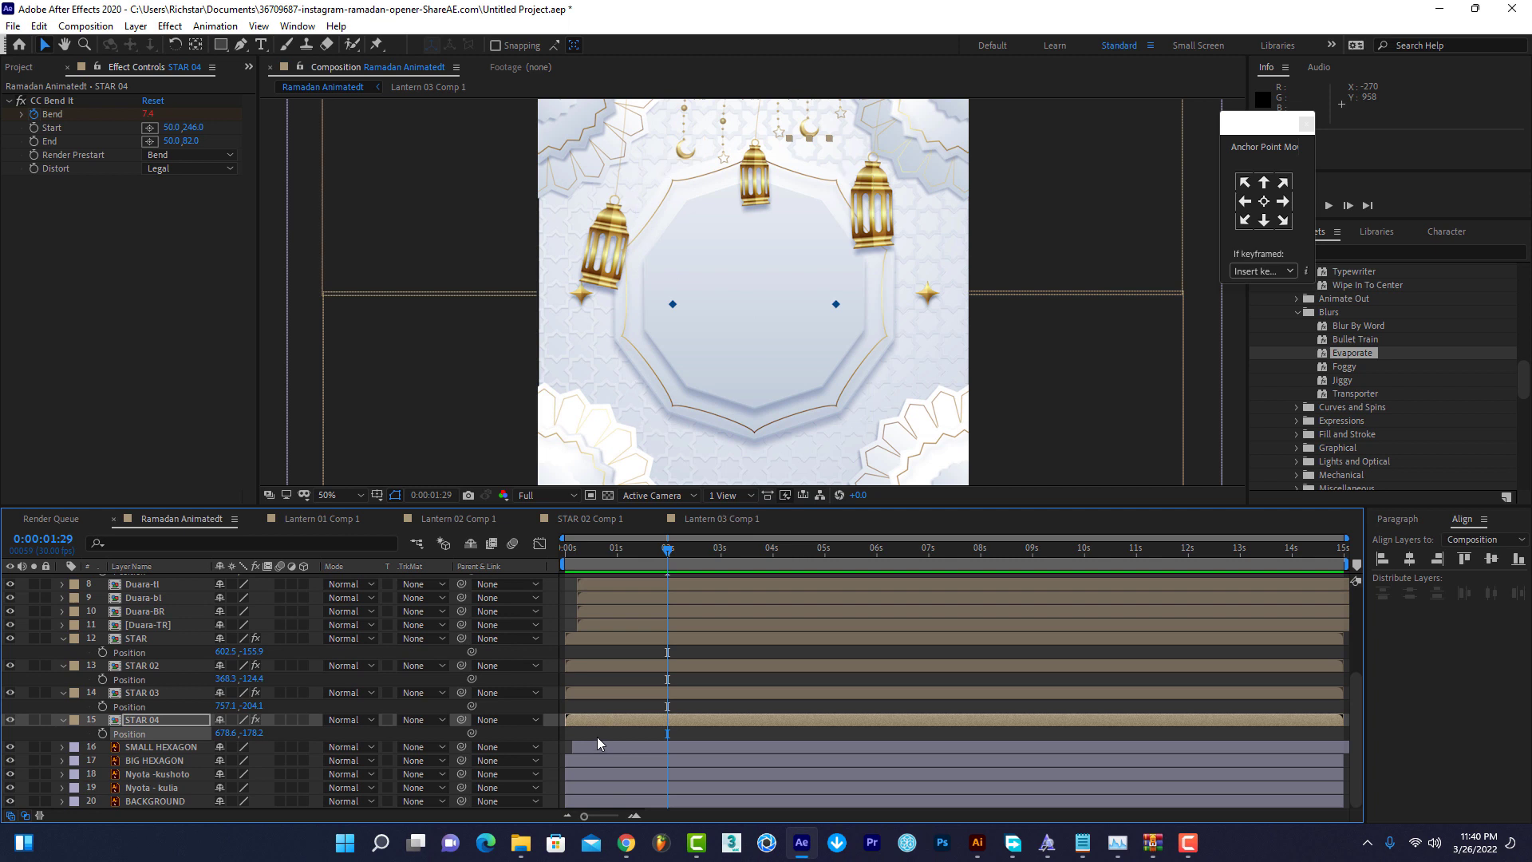
pyautogui.keyDown('ctrl'); pyautogui.click(141, 693); pyautogui.keyUp('ctrl')
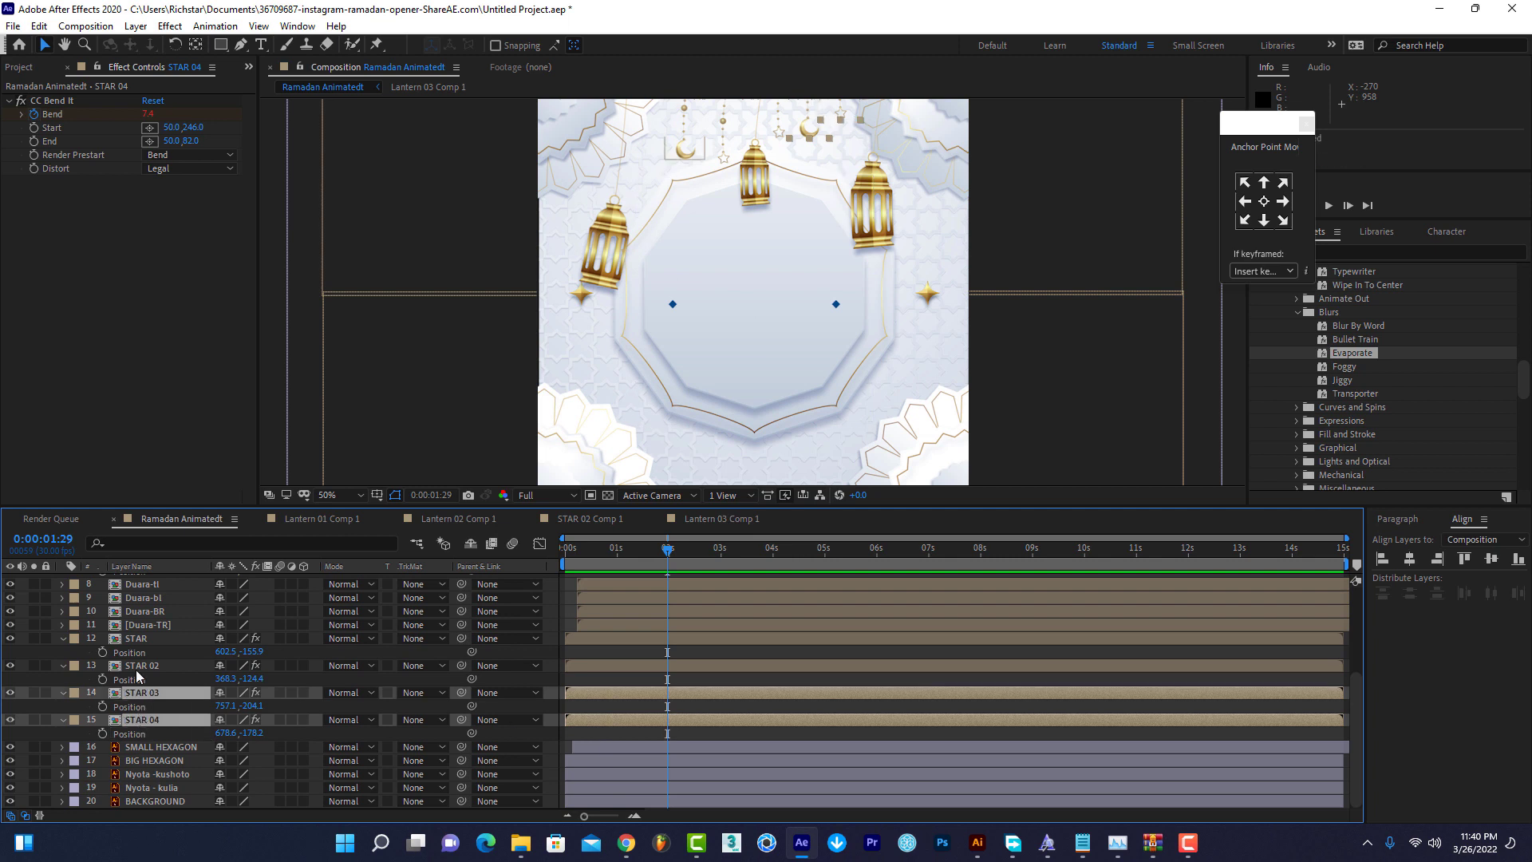
pyautogui.keyDown('ctrl'); pyautogui.click(140, 667); pyautogui.keyUp('ctrl')
pyautogui.keyDown('ctrl'); pyautogui.click(142, 639); pyautogui.keyUp('ctrl')
pyautogui.scroll(3, 152, 642)
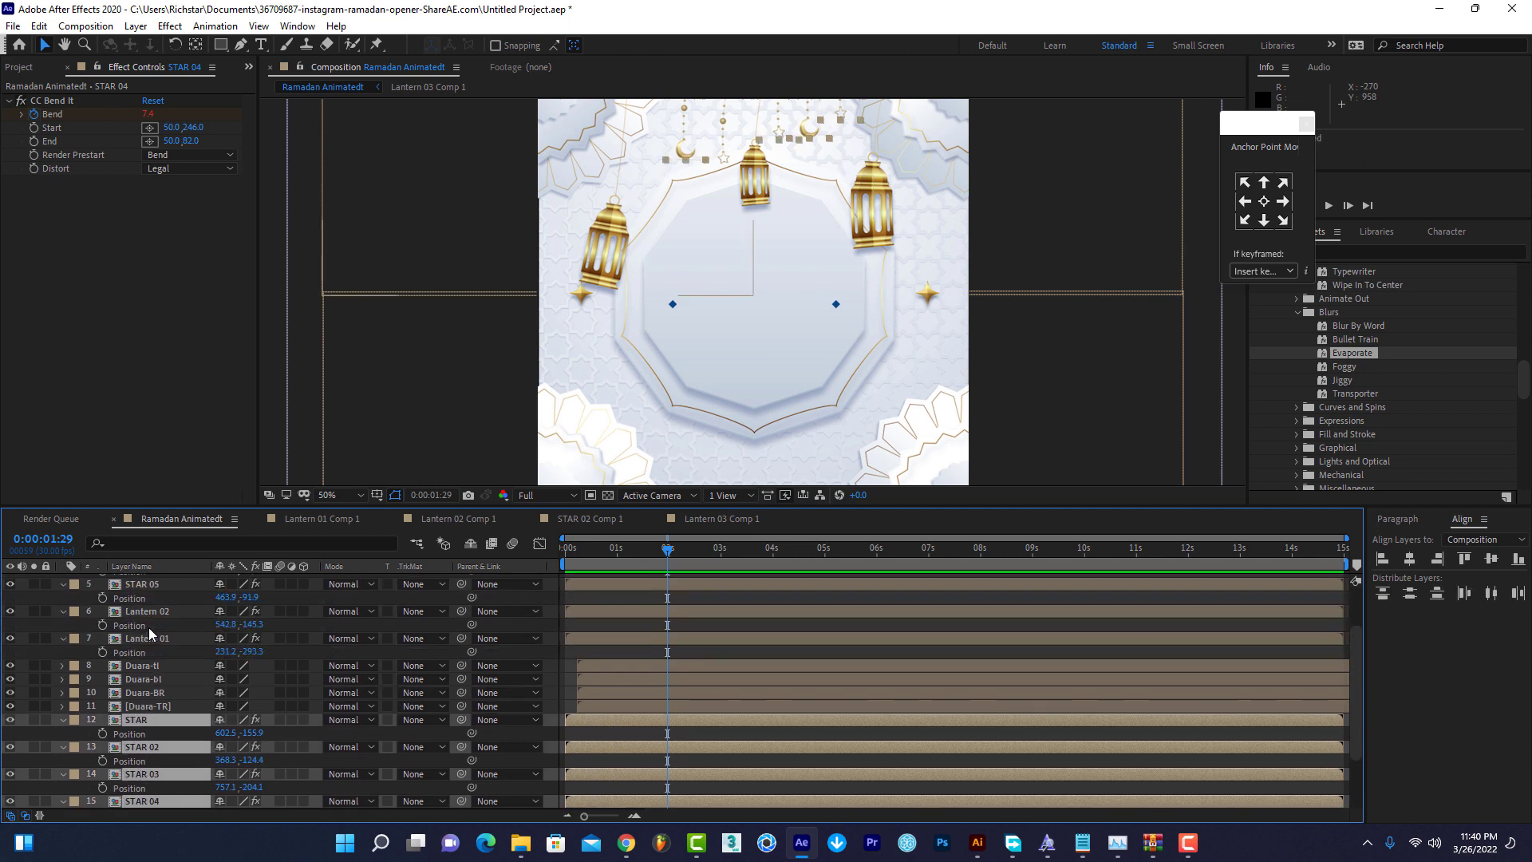
pyautogui.keyDown('ctrl'); pyautogui.click(158, 640); pyautogui.keyUp('ctrl')
pyautogui.keyDown('ctrl'); pyautogui.click(160, 611); pyautogui.keyUp('ctrl')
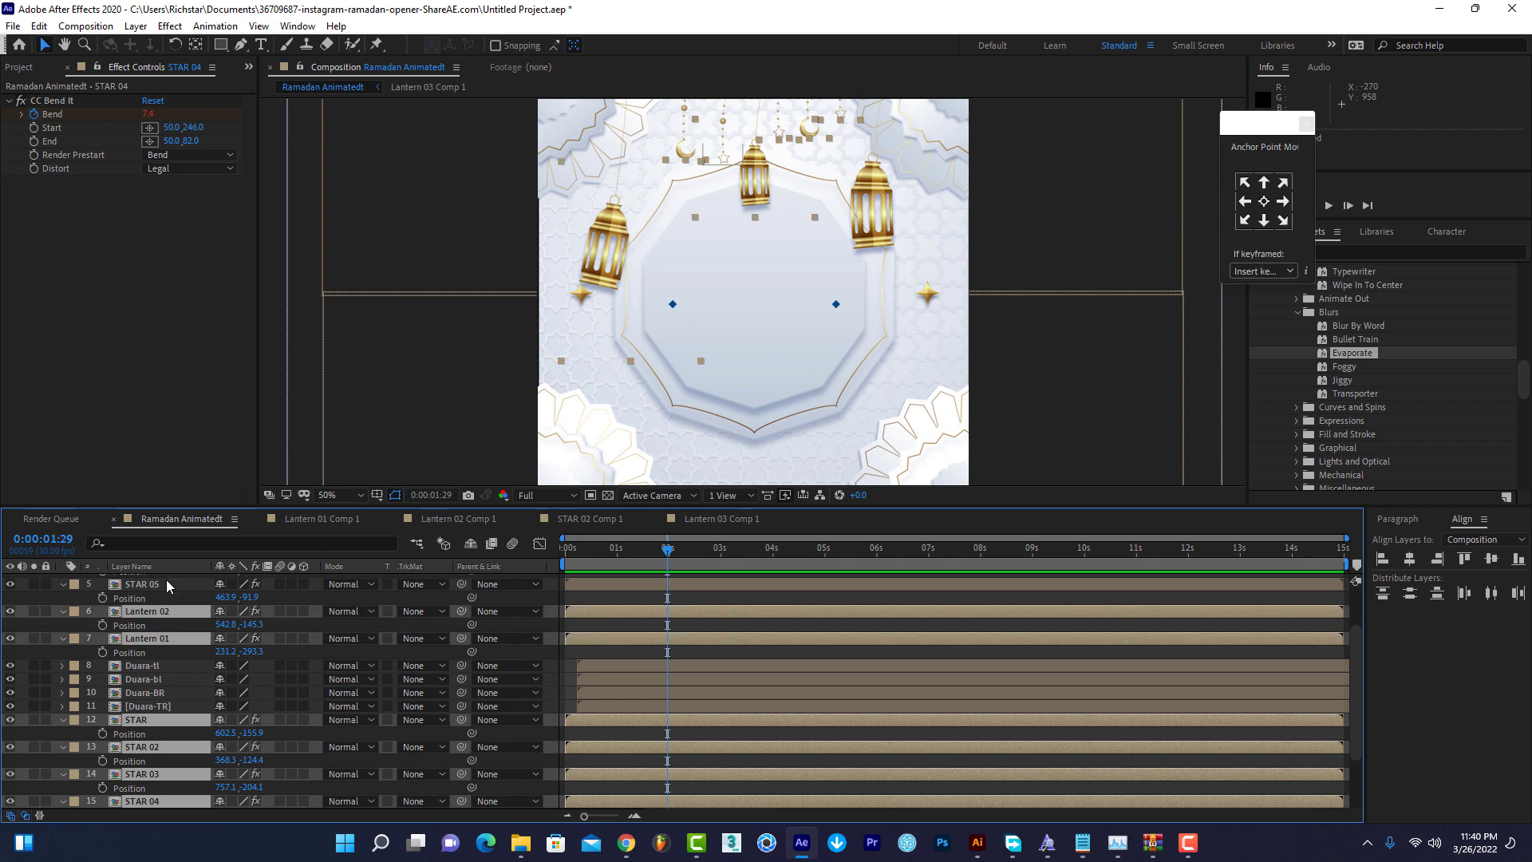
pyautogui.keyDown('ctrl'); pyautogui.click(165, 584); pyautogui.keyUp('ctrl')
pyautogui.scroll(2, 187, 608)
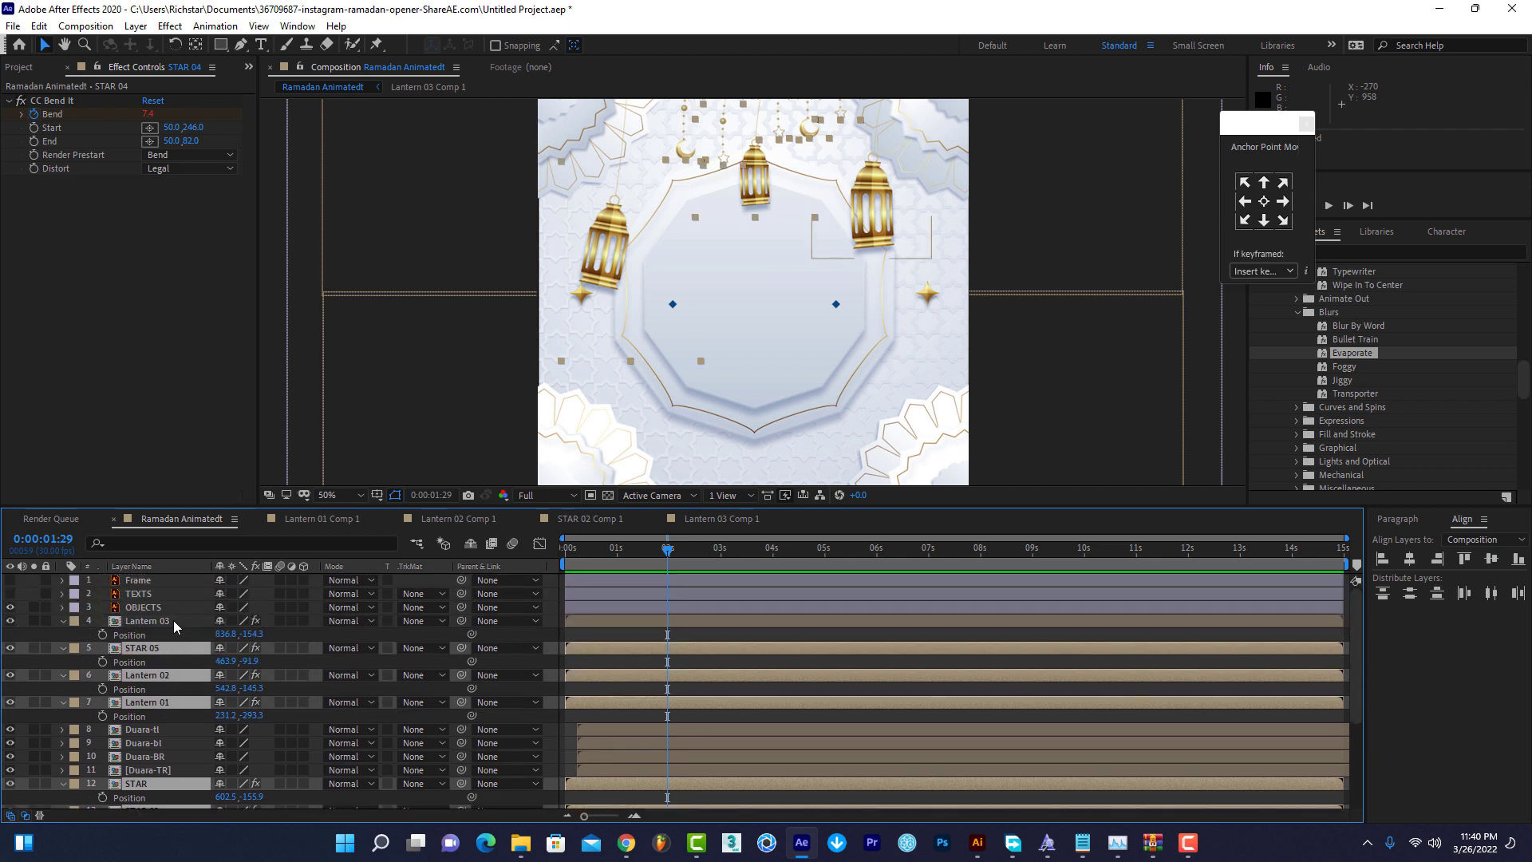
pyautogui.keyDown('ctrl'); pyautogui.click(170, 620); pyautogui.keyUp('ctrl')
# Shift the selected lantern and star layers later, starting around 0:00:00:17.
pyautogui.moveTo(592, 548); pyautogui.dragTo(596, 557)
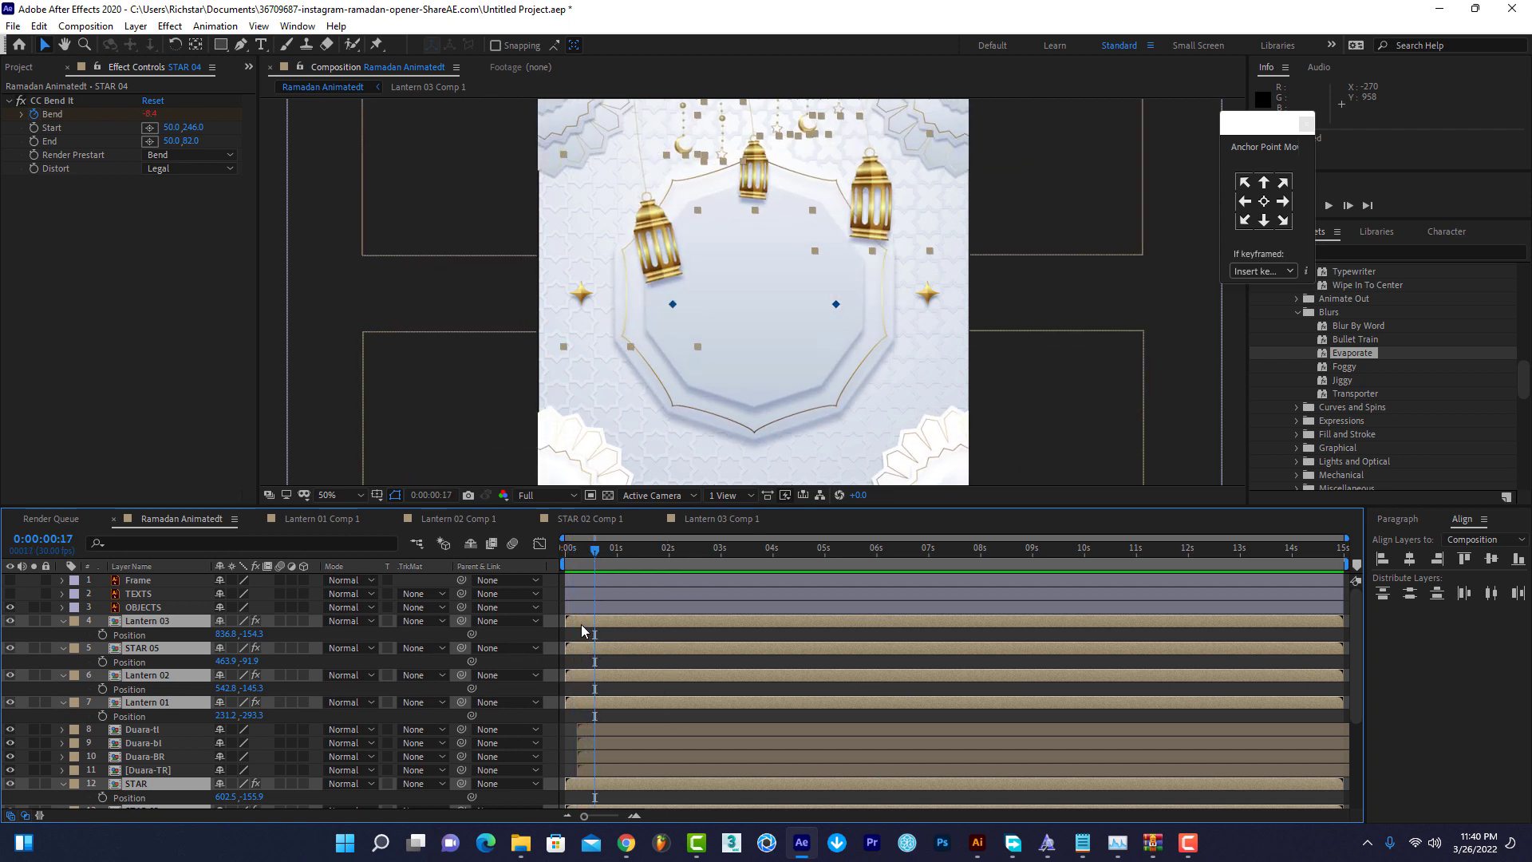
pyautogui.moveTo(581, 624); pyautogui.dragTo(609, 625)
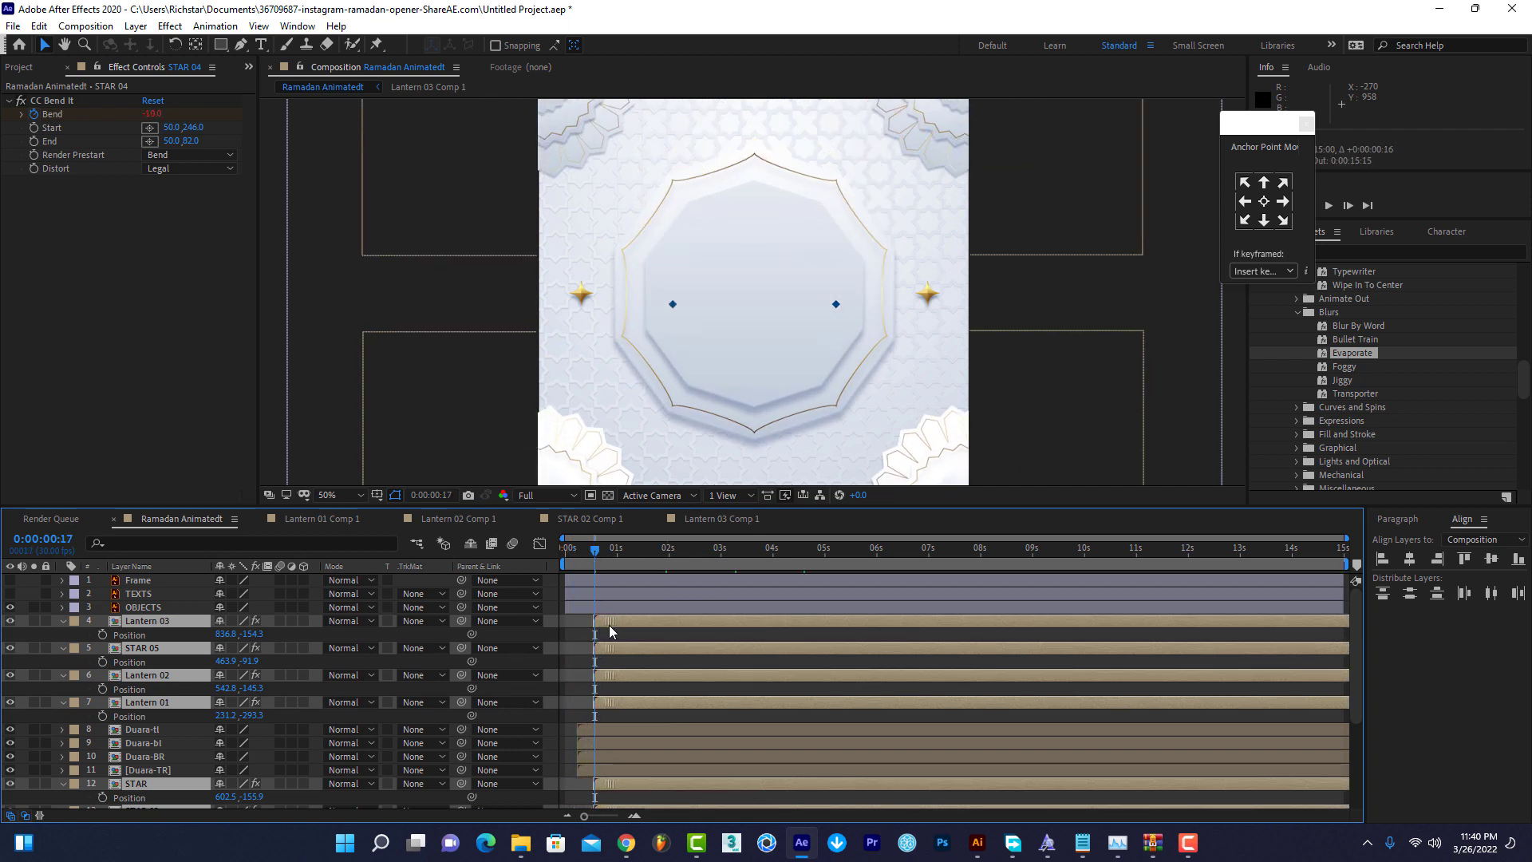
pyautogui.moveTo(595, 551)
pyautogui.mouseDown()
pyautogui.moveTo(582, 559)
pyautogui.moveTo(607, 557)
pyautogui.mouseUp()
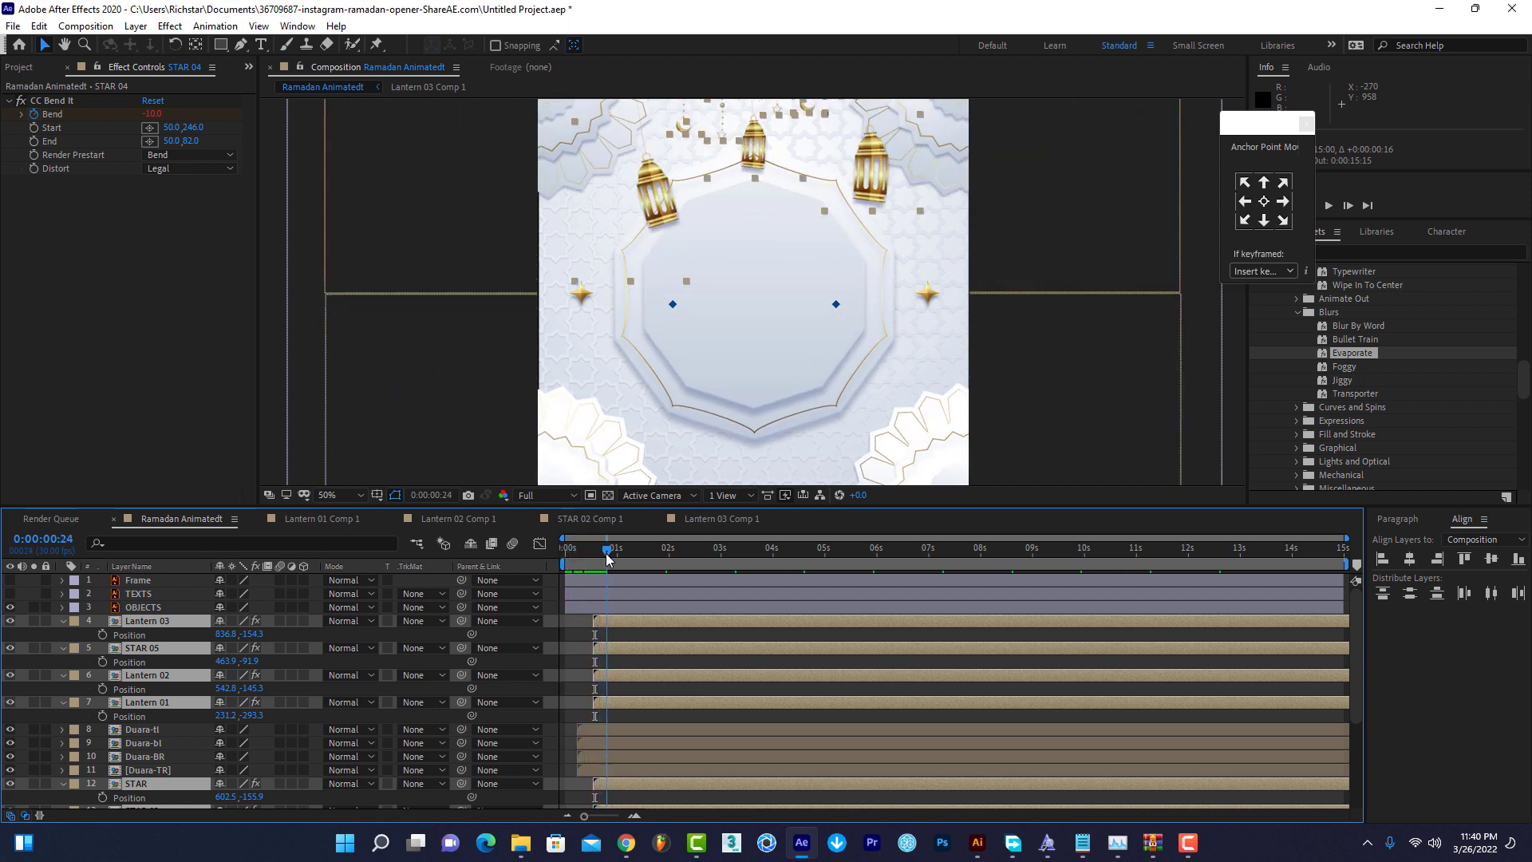
pyautogui.moveTo(604, 625); pyautogui.dragTo(616, 562)
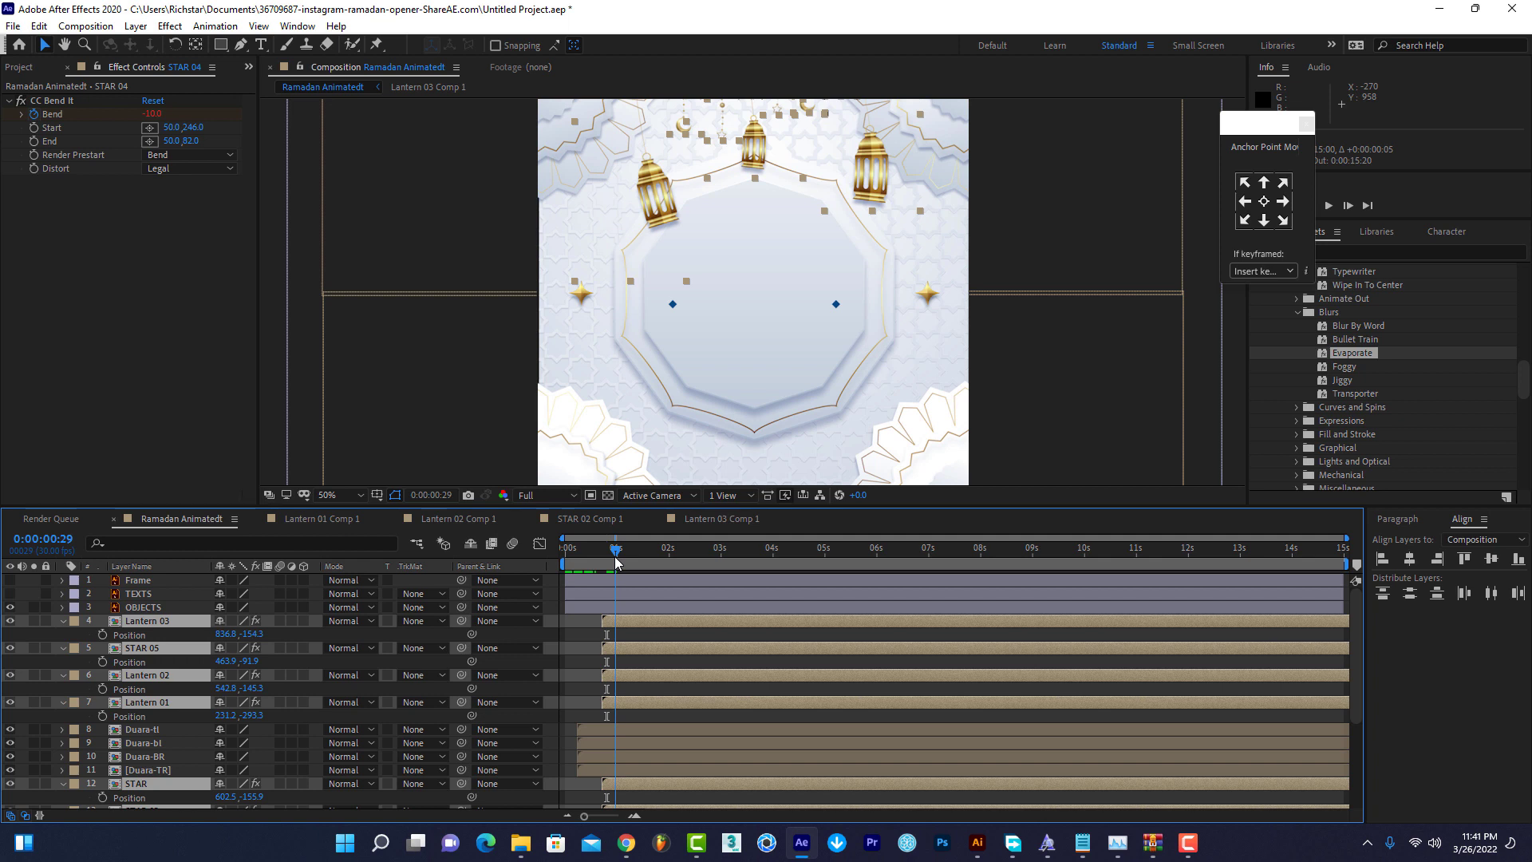
# Make Lantern 02 start later than the others and scrub to check the staggered drop-in.
pyautogui.click(639, 714)
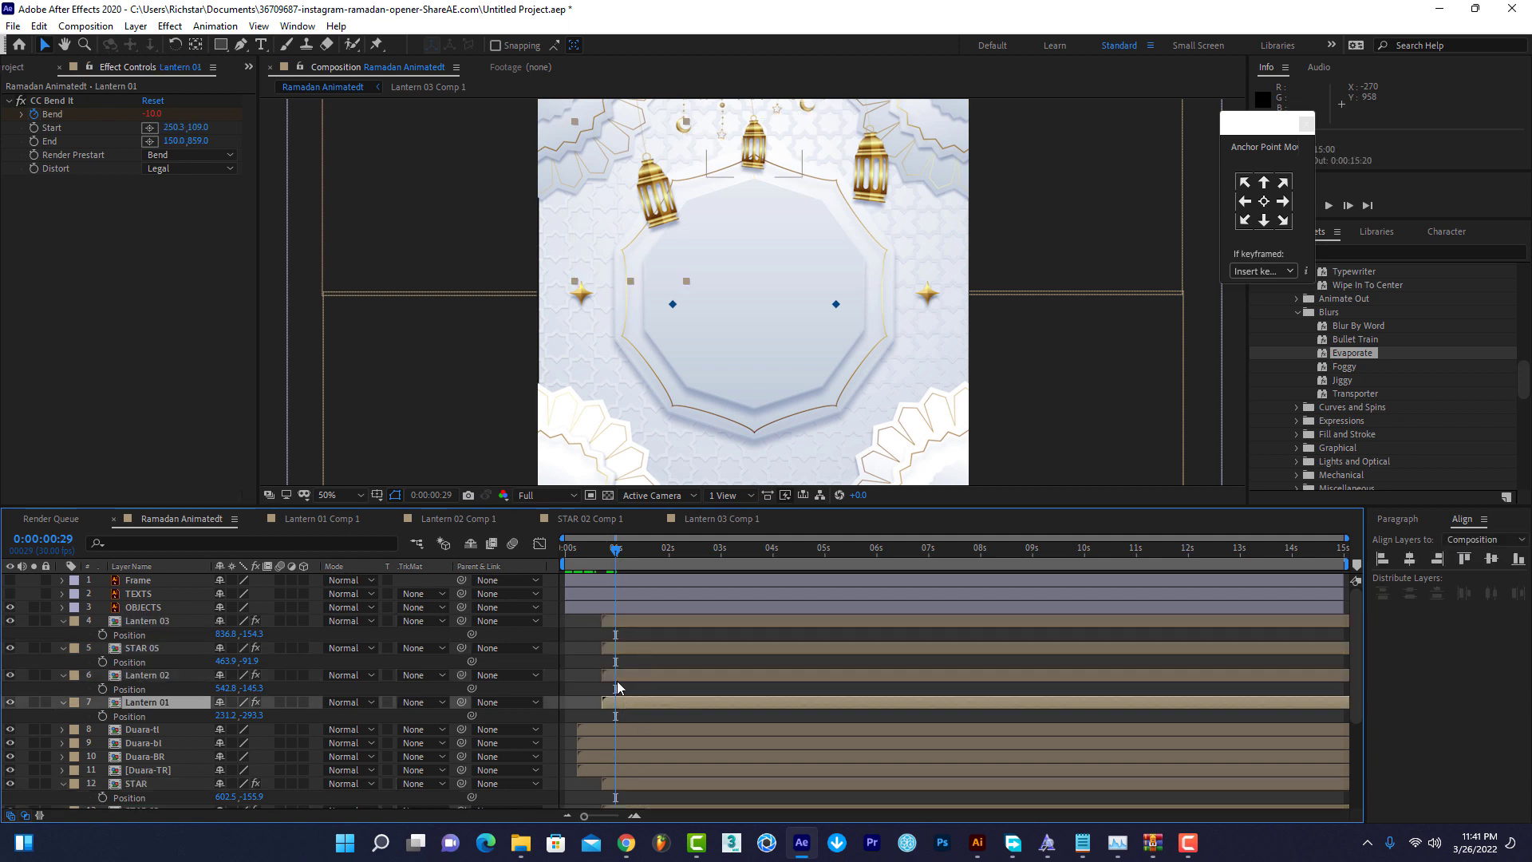
pyautogui.click(616, 682)
pyautogui.moveTo(616, 677)
pyautogui.mouseDown()
pyautogui.moveTo(647, 677)
pyautogui.moveTo(697, 625)
pyautogui.mouseUp()
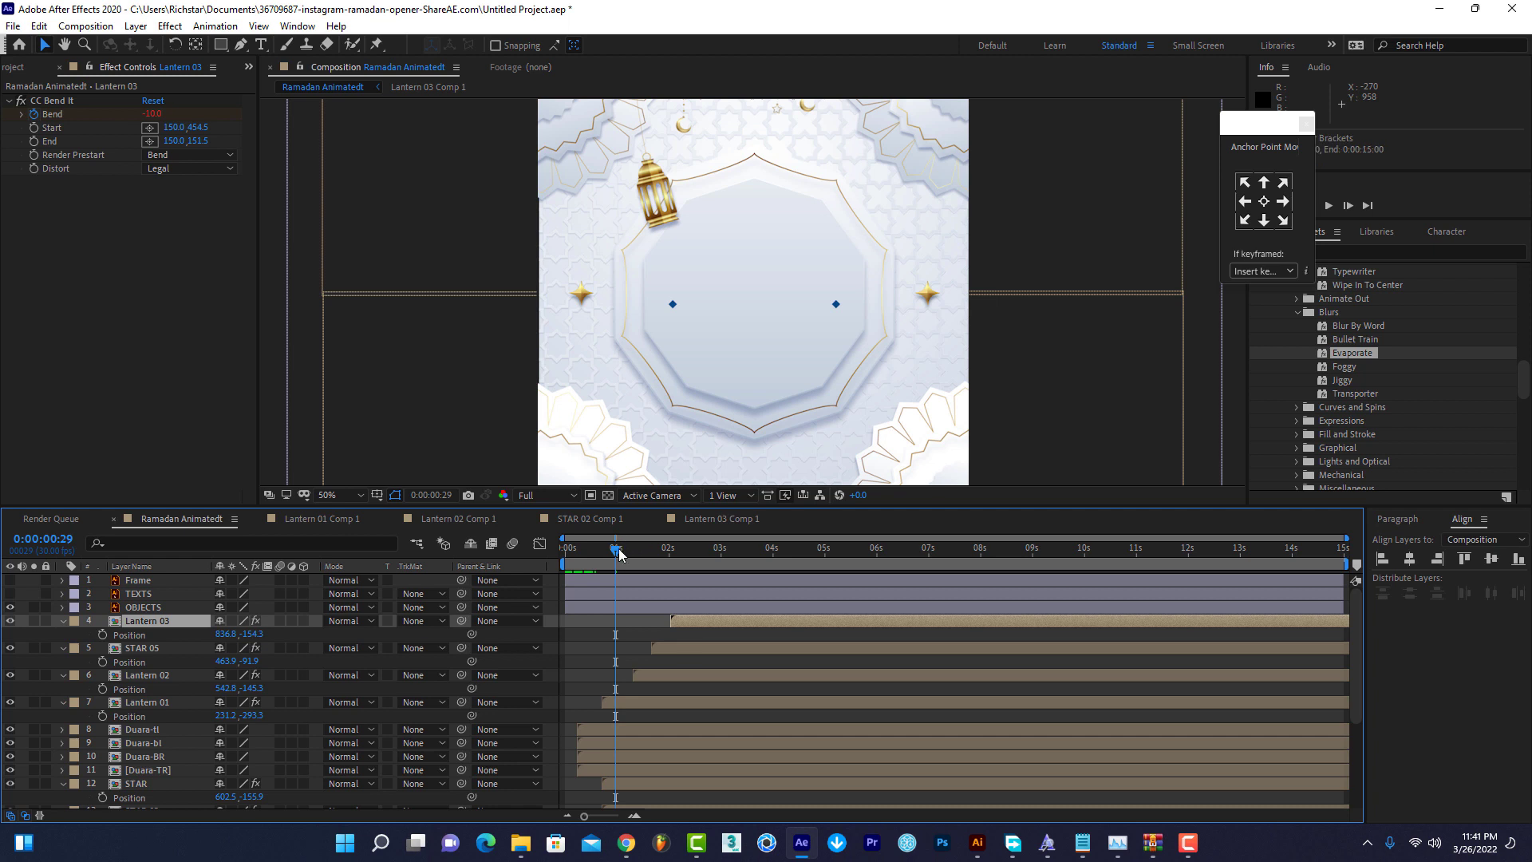
pyautogui.moveTo(616, 549); pyautogui.dragTo(584, 562)
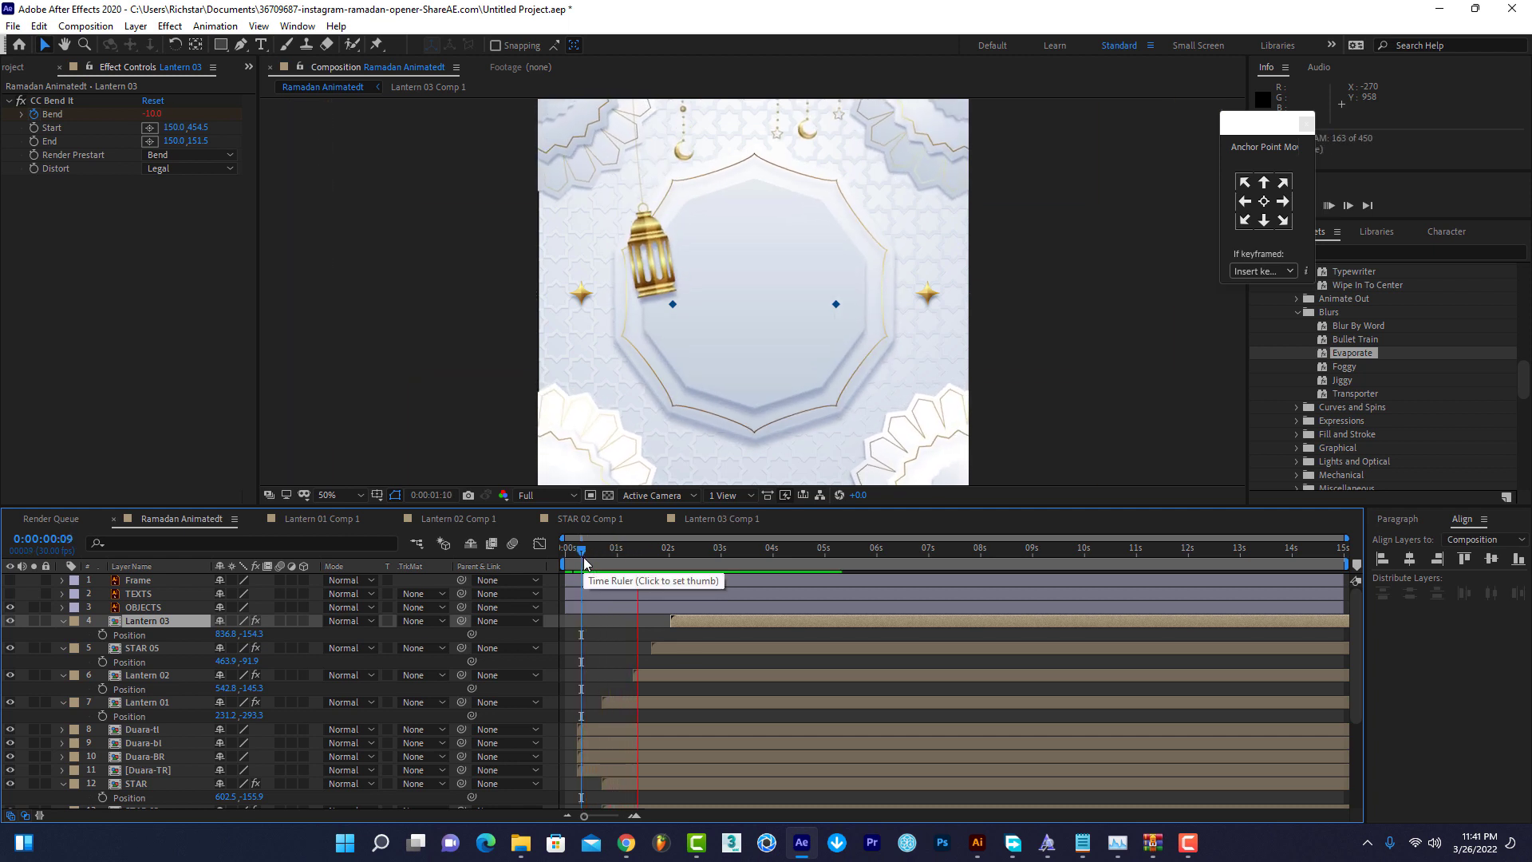
pyautogui.moveTo(650, 567)
pyautogui.mouseDown()
pyautogui.moveTo(670, 565)
pyautogui.moveTo(670, 621)
pyautogui.mouseUp()
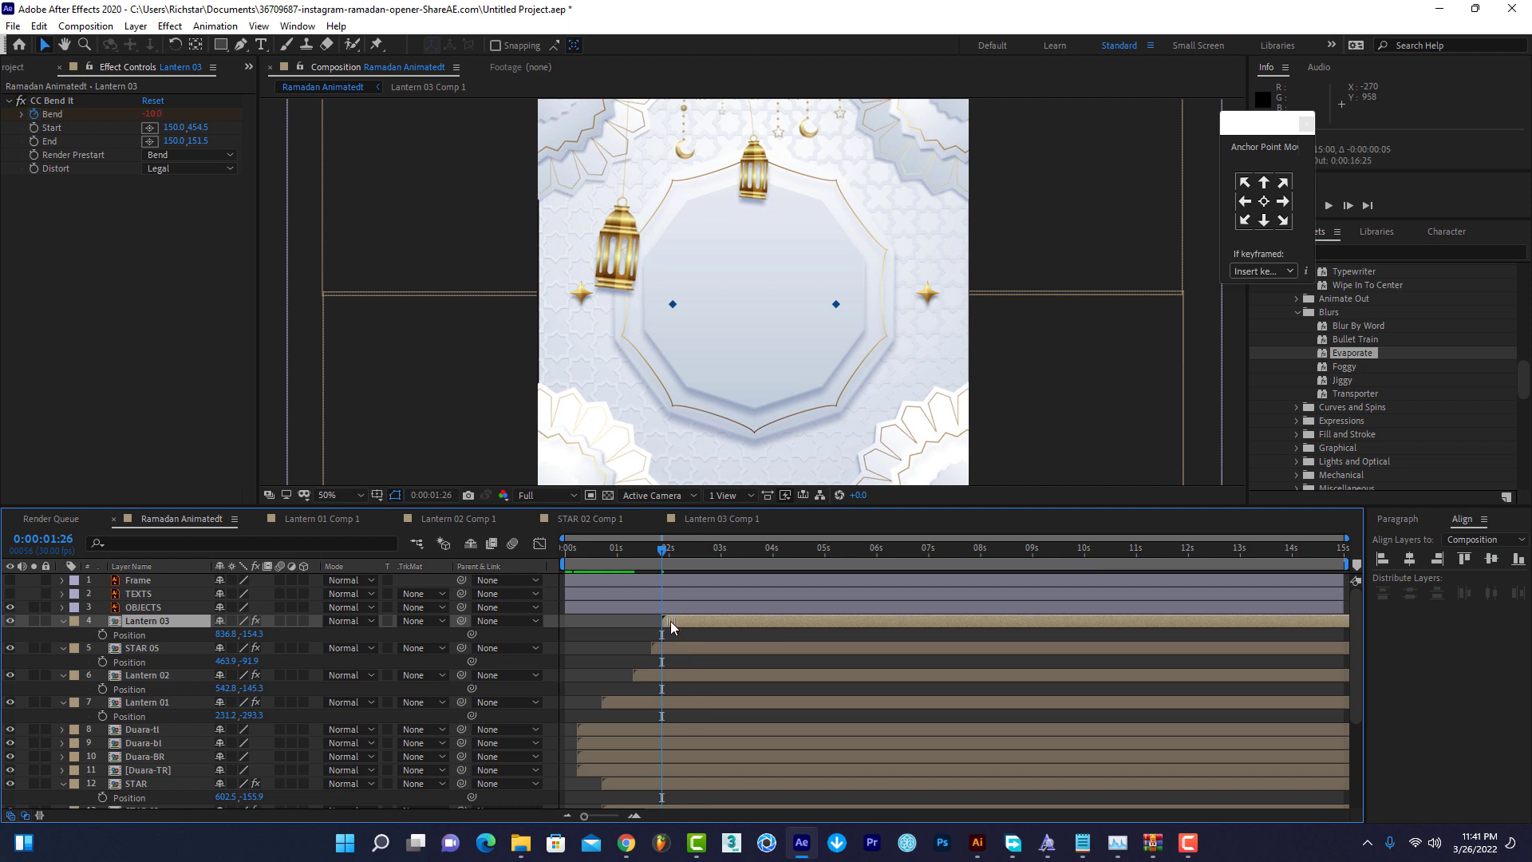
pyautogui.moveTo(653, 555); pyautogui.dragTo(675, 568)
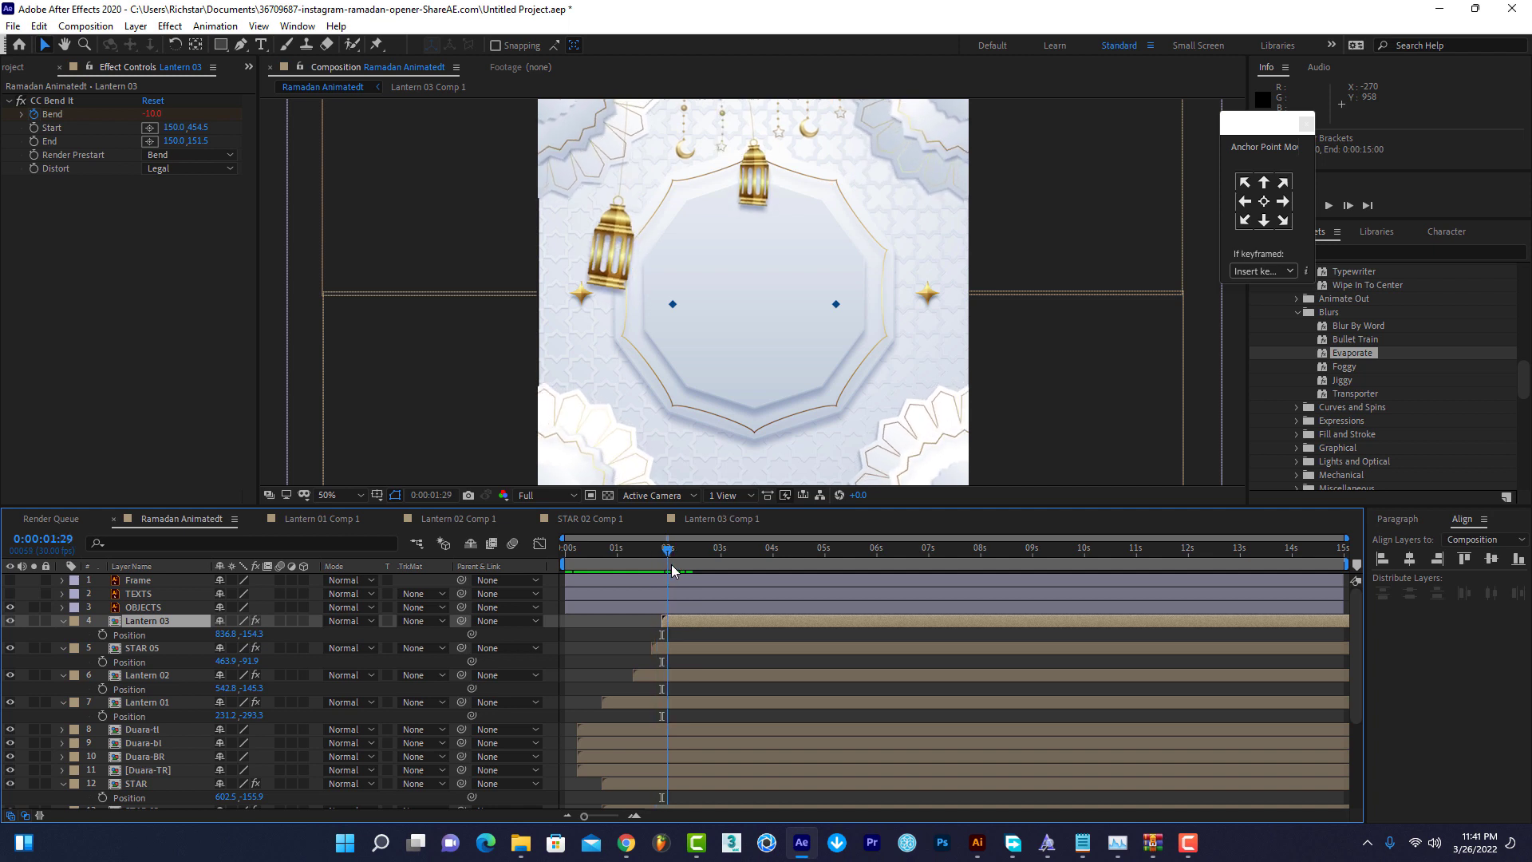
pyautogui.scroll(-3, 673, 673)
pyautogui.scroll(3, 673, 674)
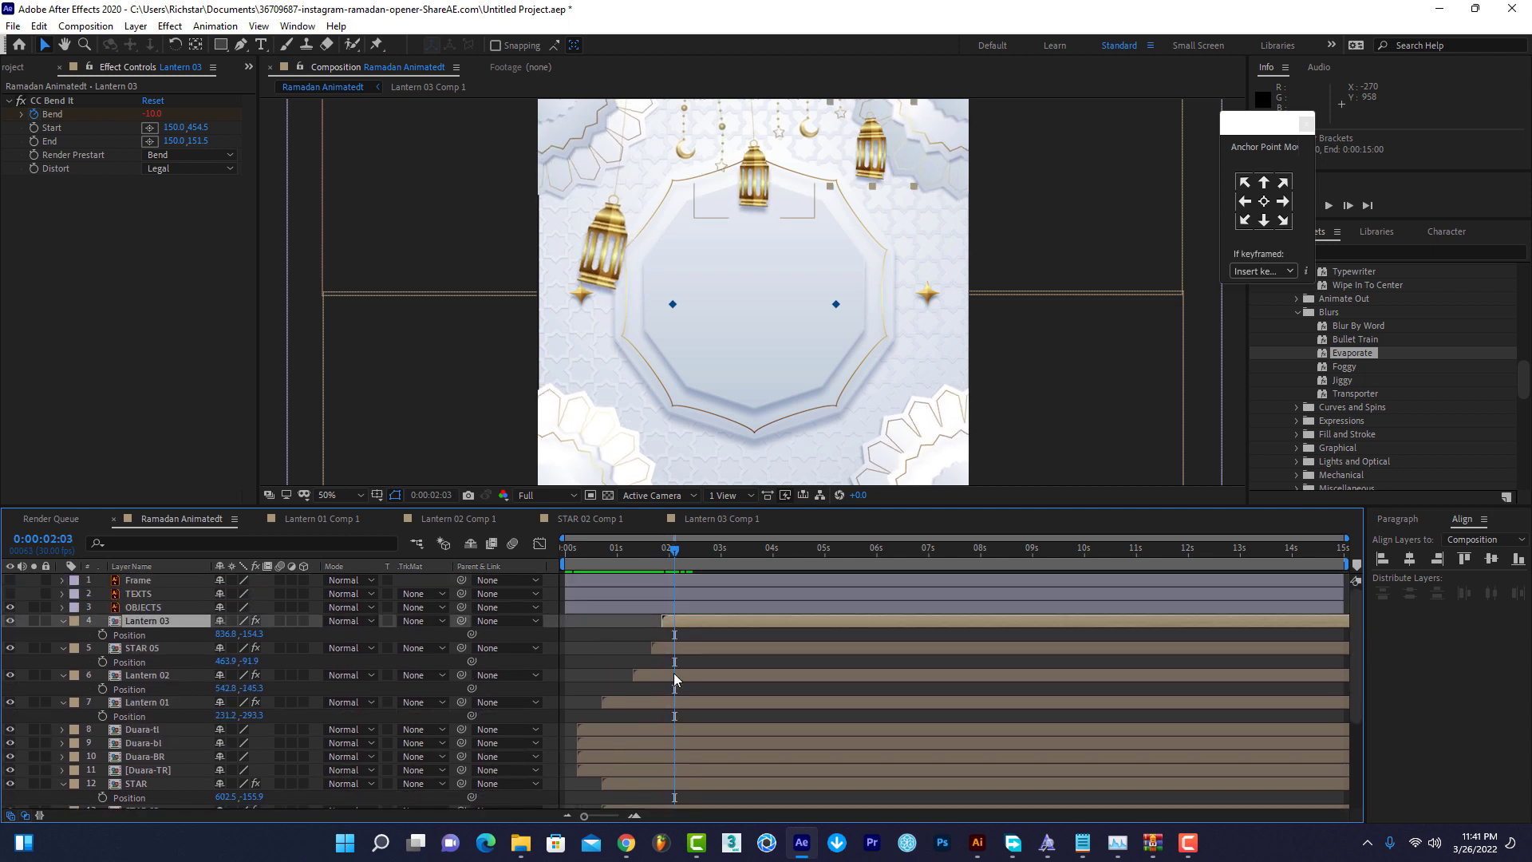
# Make Lantern 03 and STAR 05 start slightly earlier and preview.
pyautogui.click(9, 621)
pyautogui.moveTo(677, 626)
pyautogui.mouseDown()
pyautogui.moveTo(660, 624)
pyautogui.moveTo(633, 680)
pyautogui.moveTo(636, 623)
pyautogui.mouseUp()
pyautogui.click(593, 549)
pyautogui.press('space')
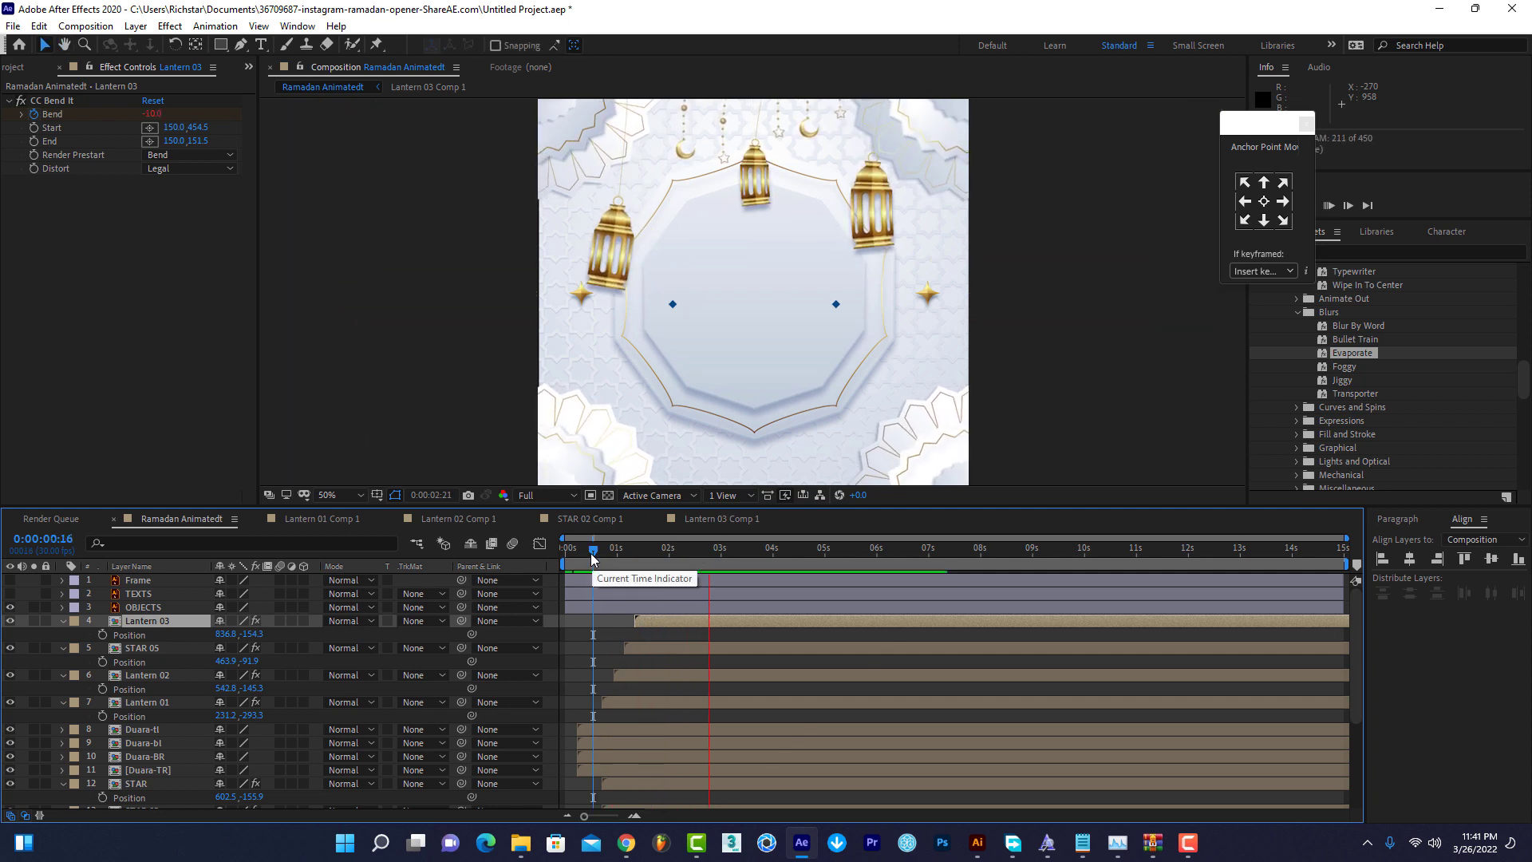
pyautogui.press('space')
# Make STAR 04 start later so the stars drop in one after another, then preview.
pyautogui.scroll(-2, 654, 640)
pyautogui.scroll(-2, 654, 639)
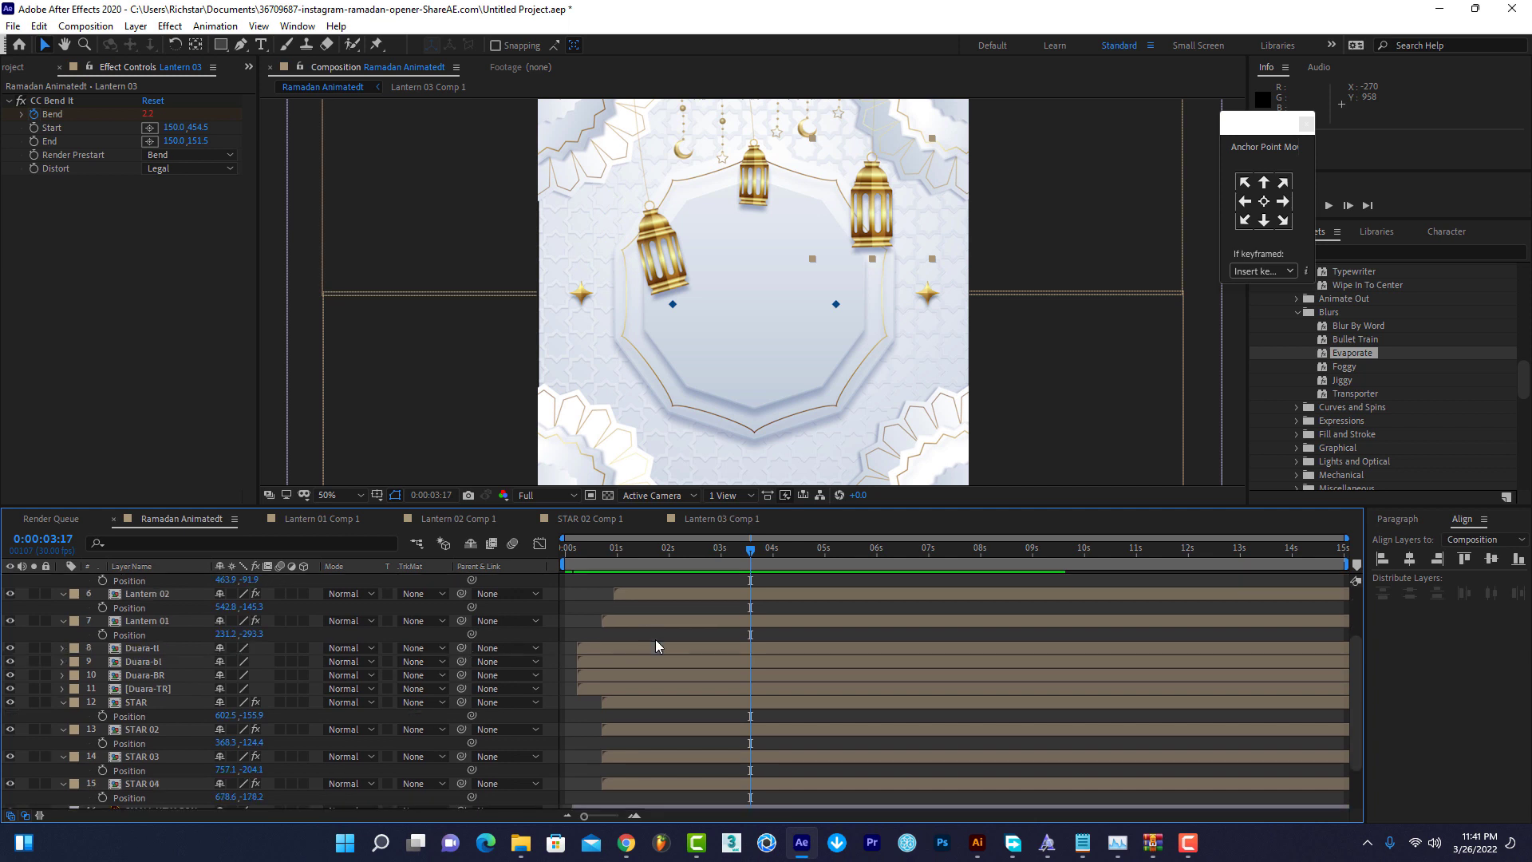
pyautogui.click(627, 729)
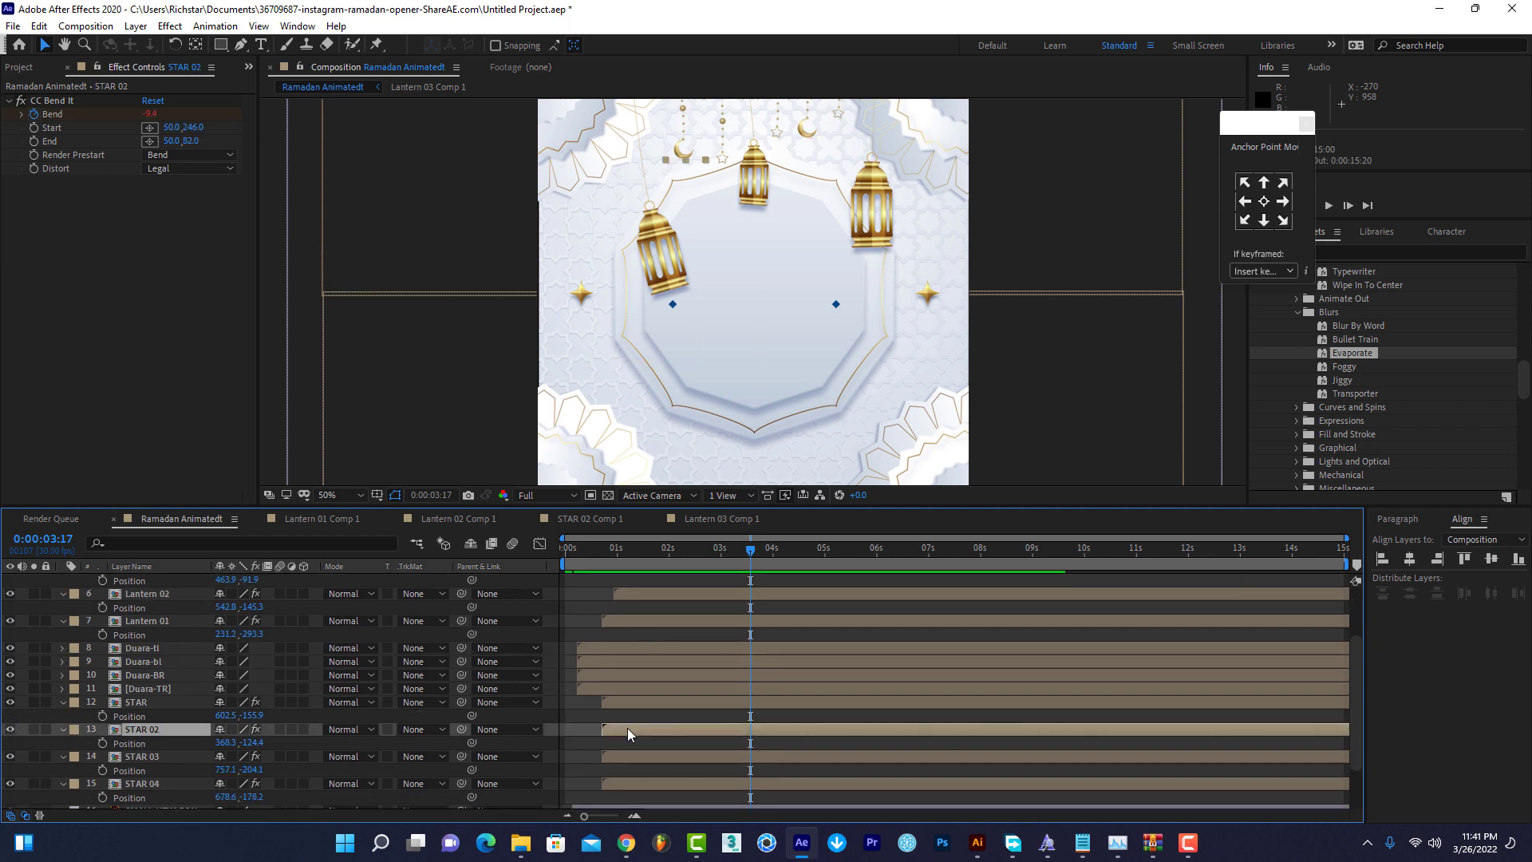
pyautogui.moveTo(615, 786)
pyautogui.mouseDown()
pyautogui.moveTo(644, 782)
pyautogui.moveTo(630, 703)
pyautogui.mouseUp()
pyautogui.click(635, 760)
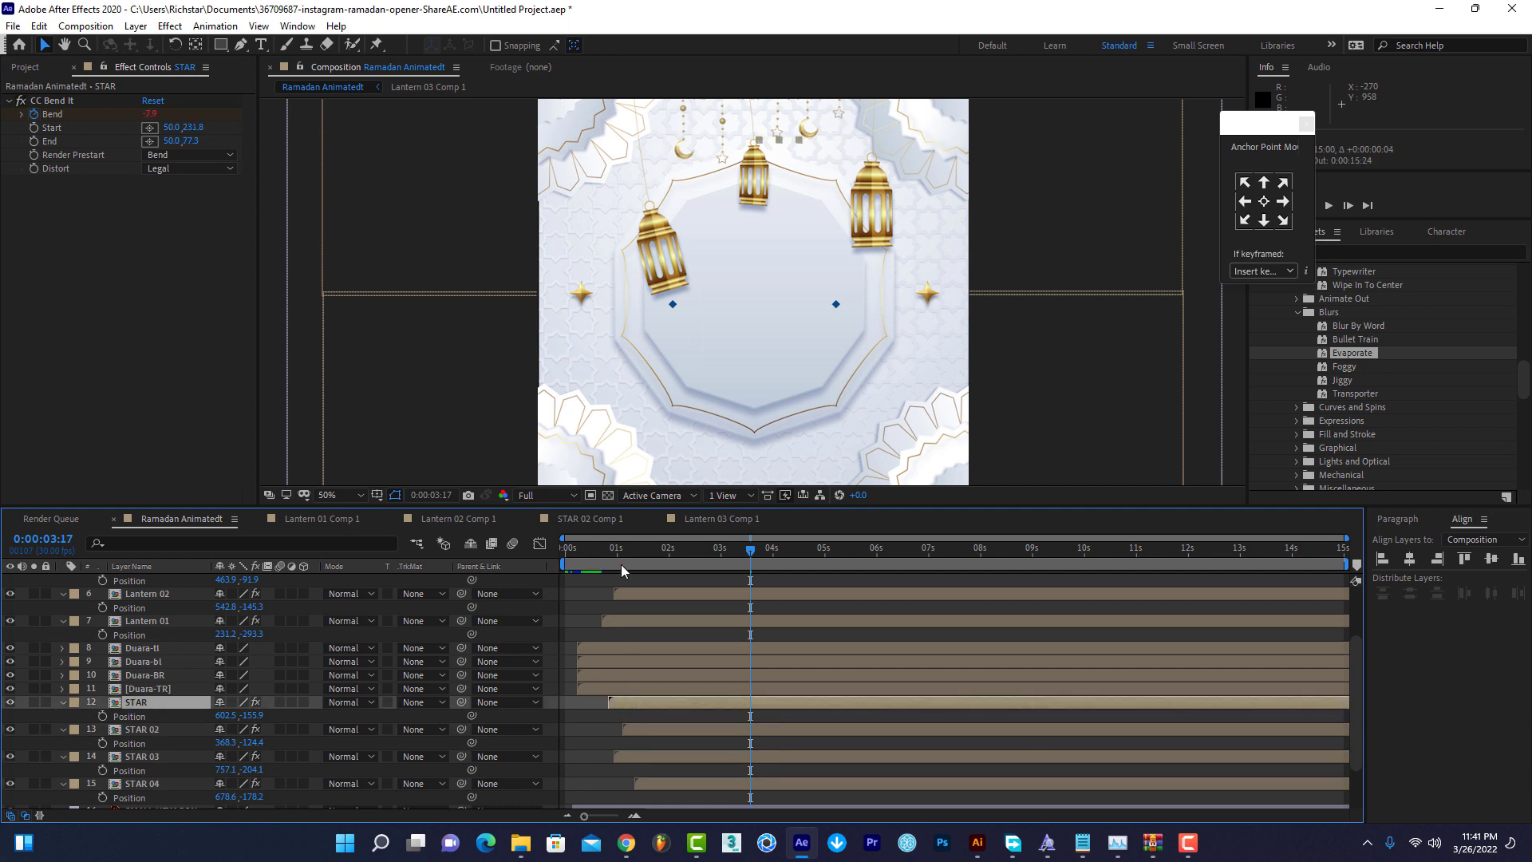
pyautogui.press('space')
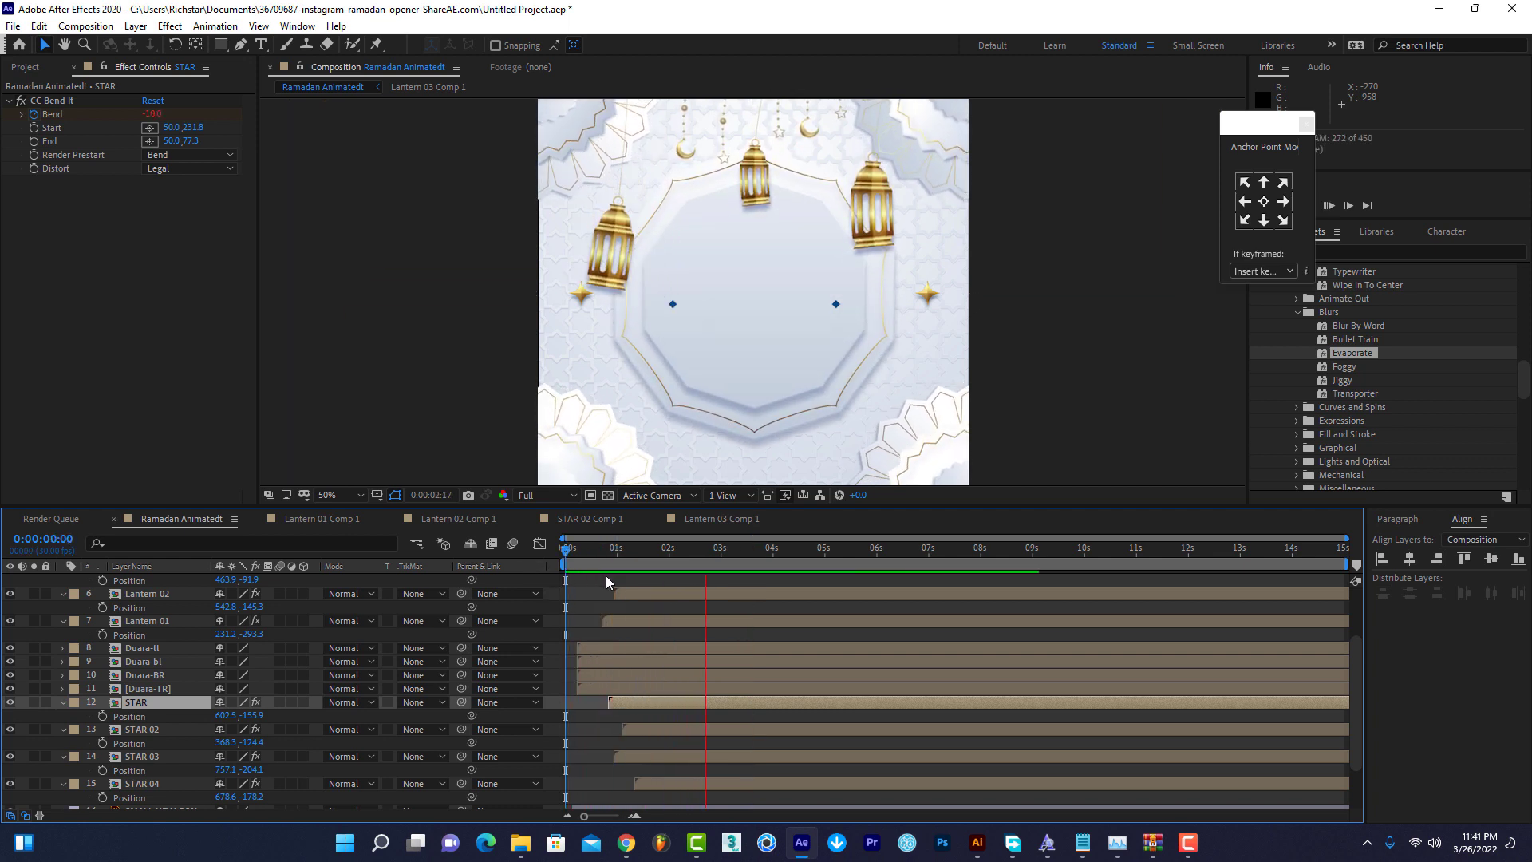
# Collapse the Lantern and STAR layers, stop playback and close the Anchor Point Mover panel.
pyautogui.click(63, 620)
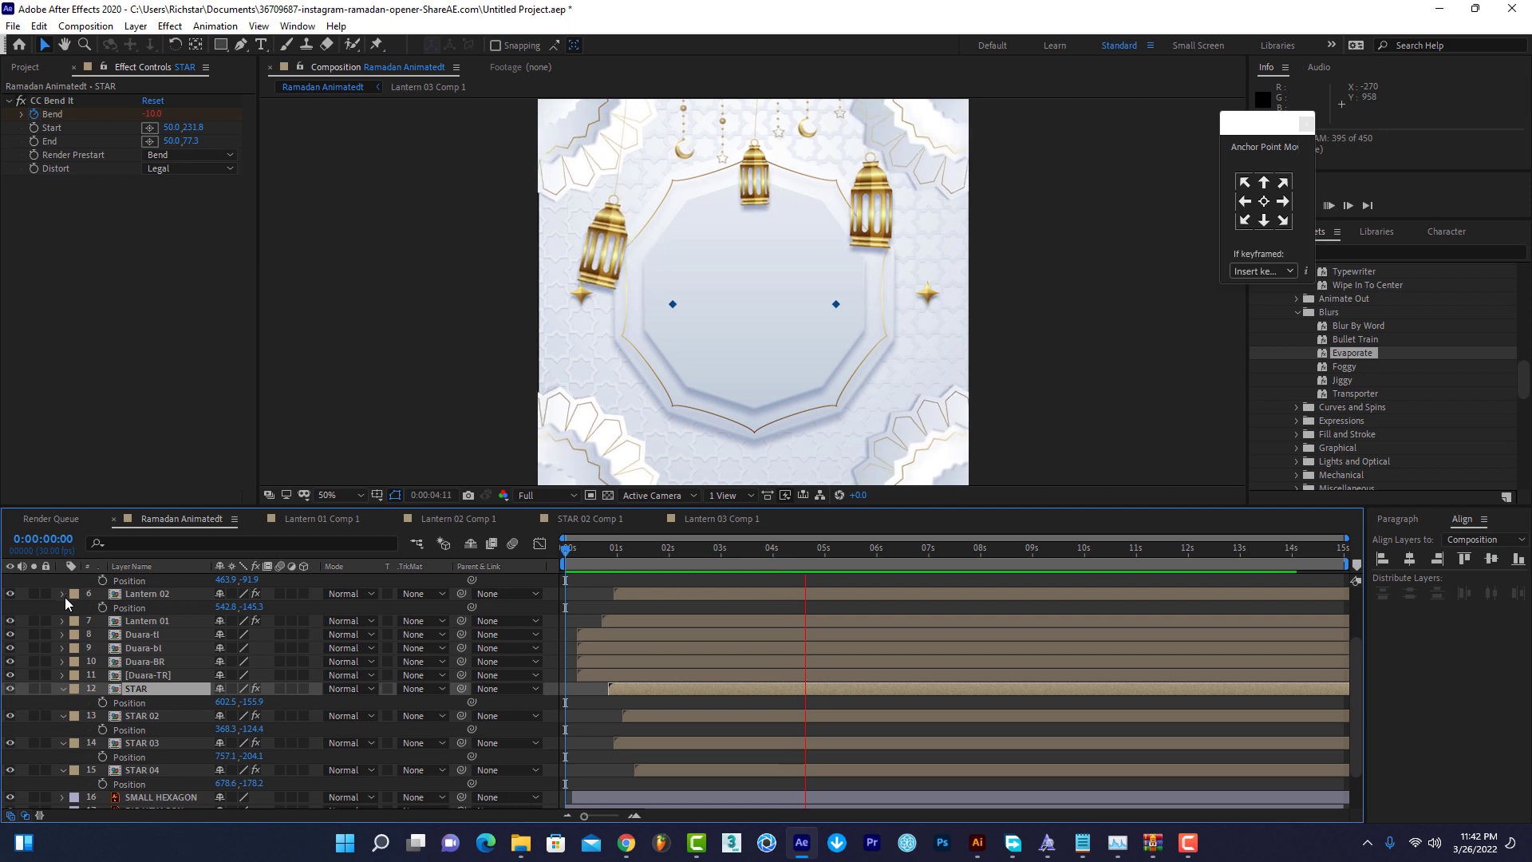
pyautogui.click(64, 597)
pyautogui.scroll(2, 65, 597)
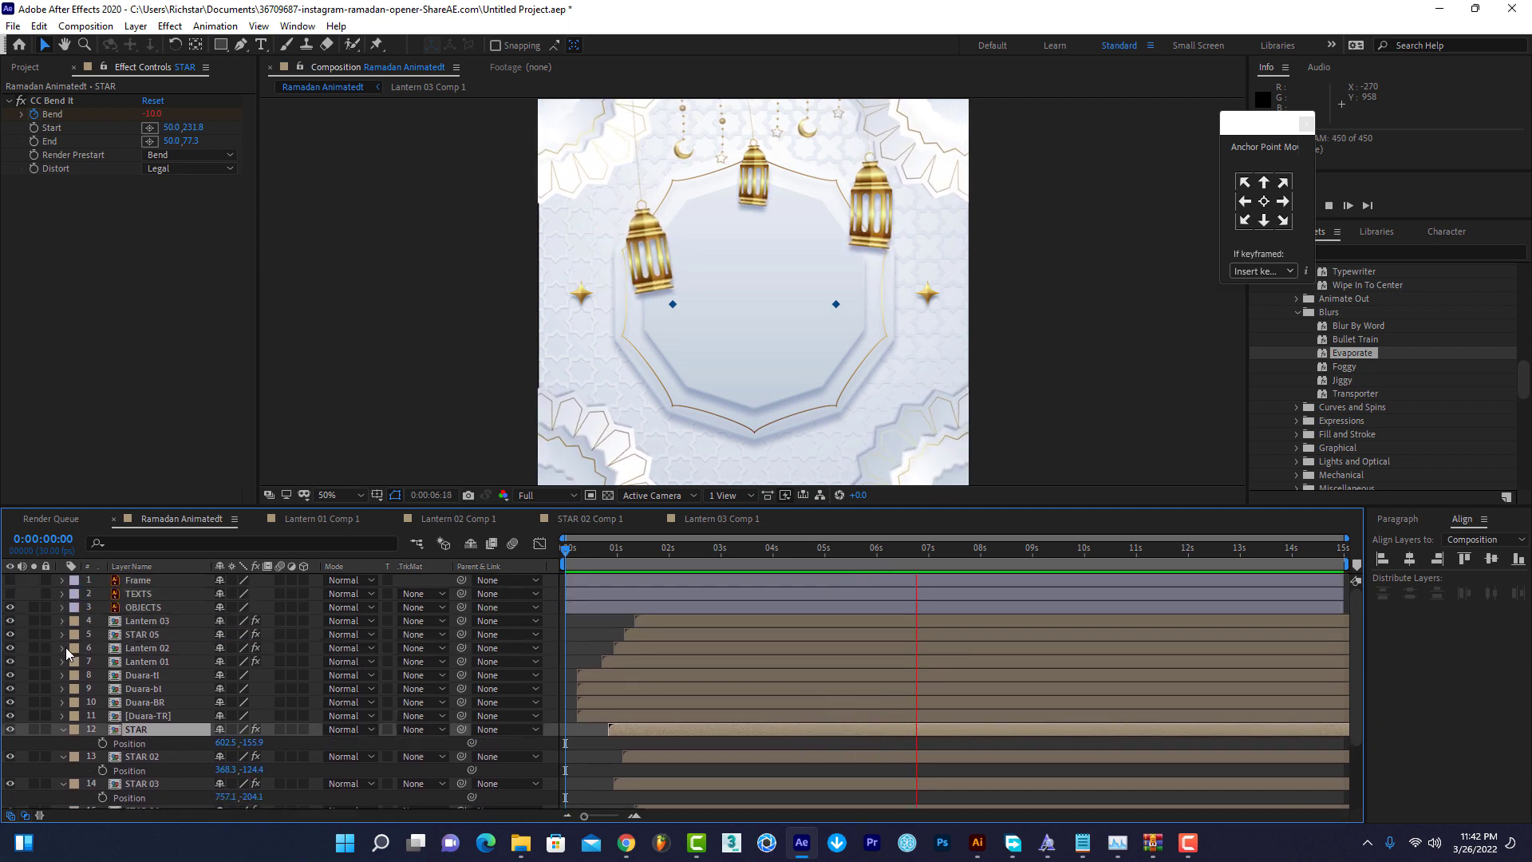
pyautogui.click(63, 729)
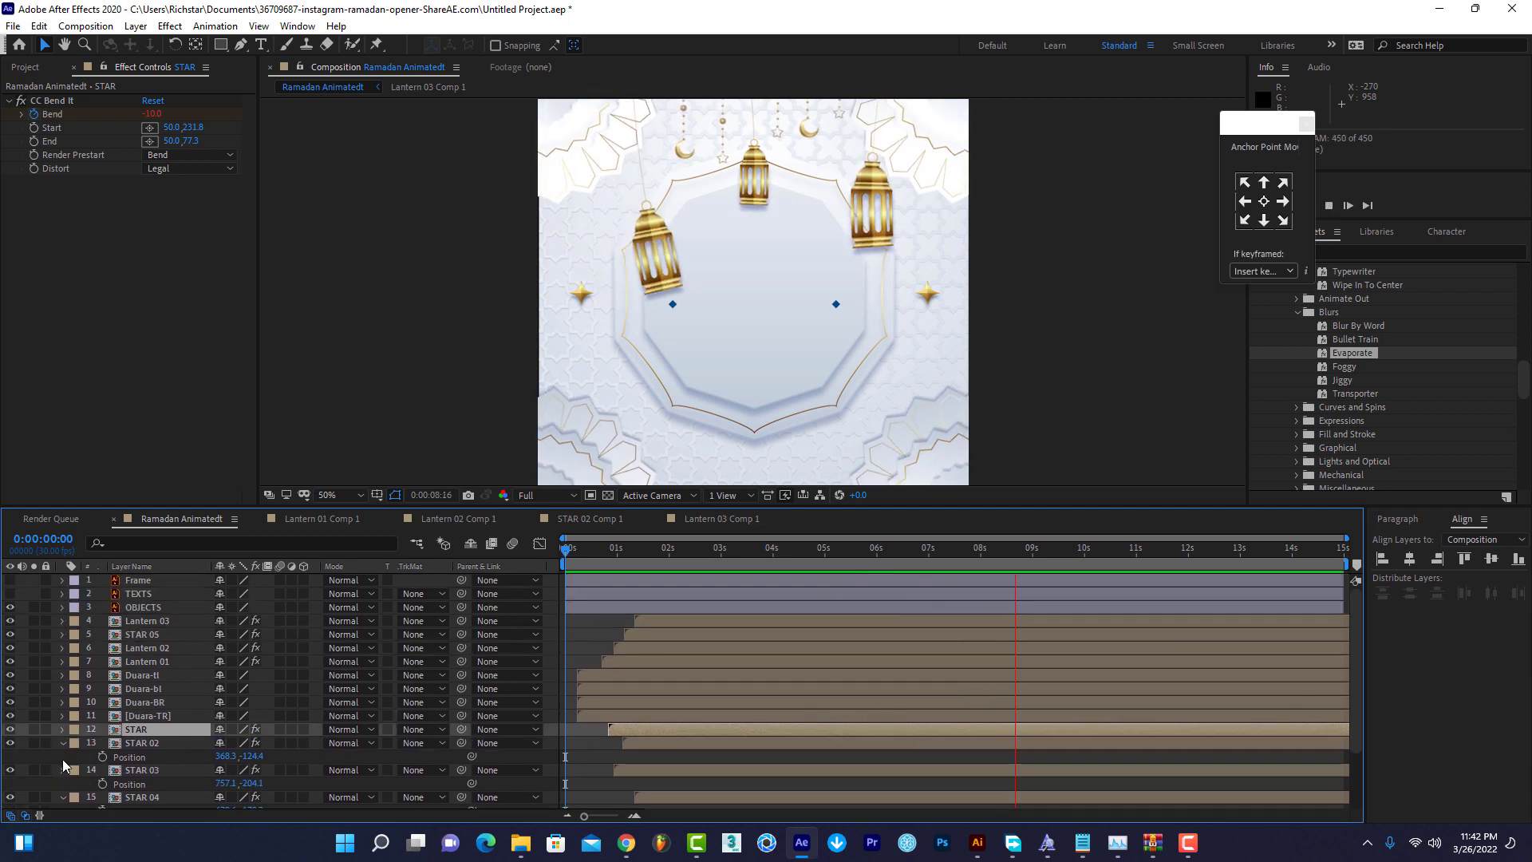
pyautogui.click(63, 742)
pyautogui.click(63, 757)
pyautogui.click(63, 770)
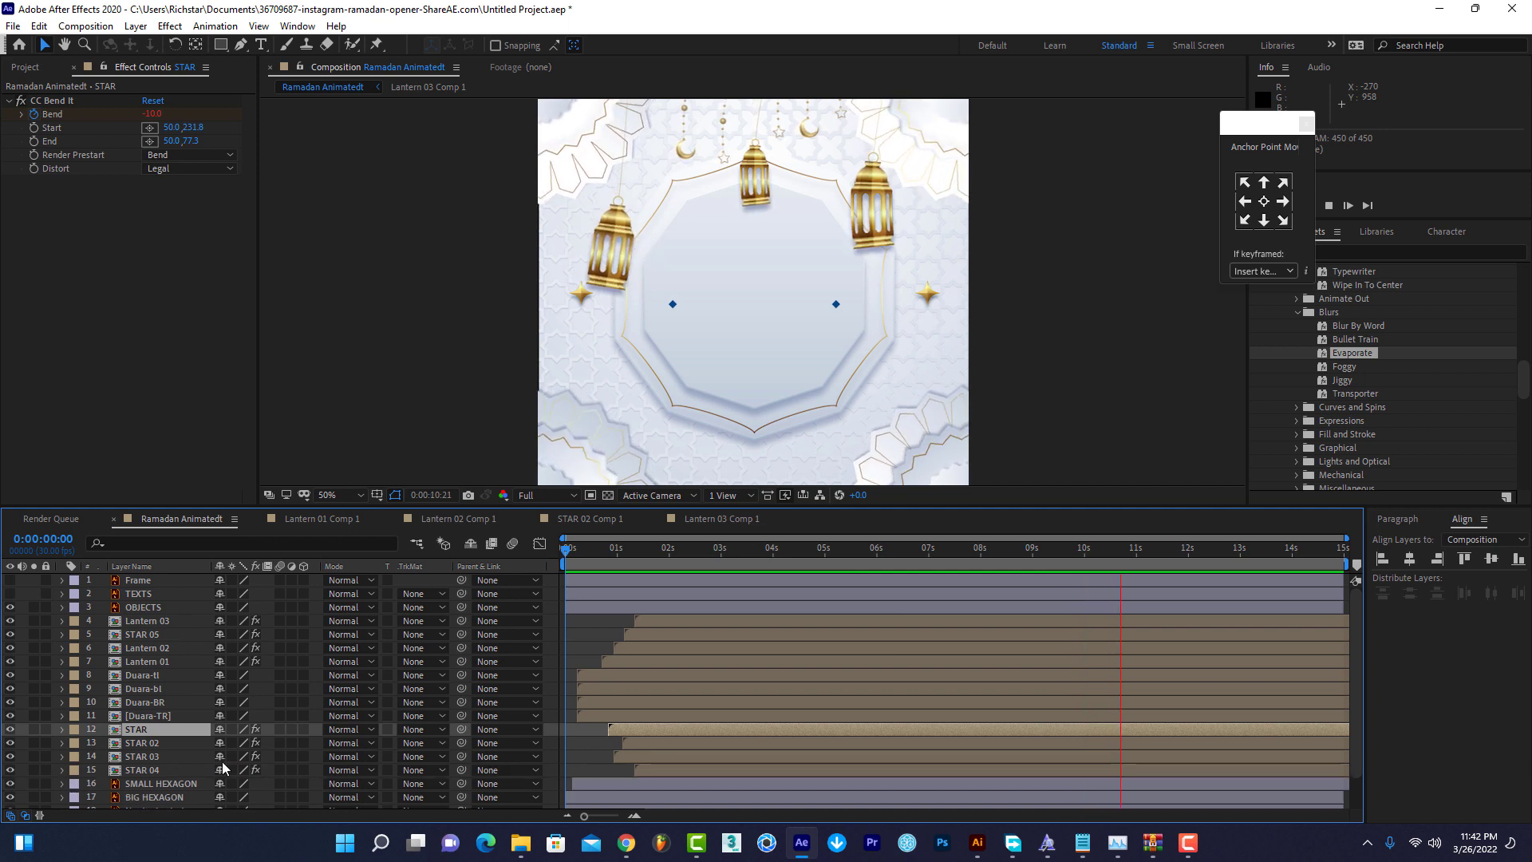
pyautogui.press('space')
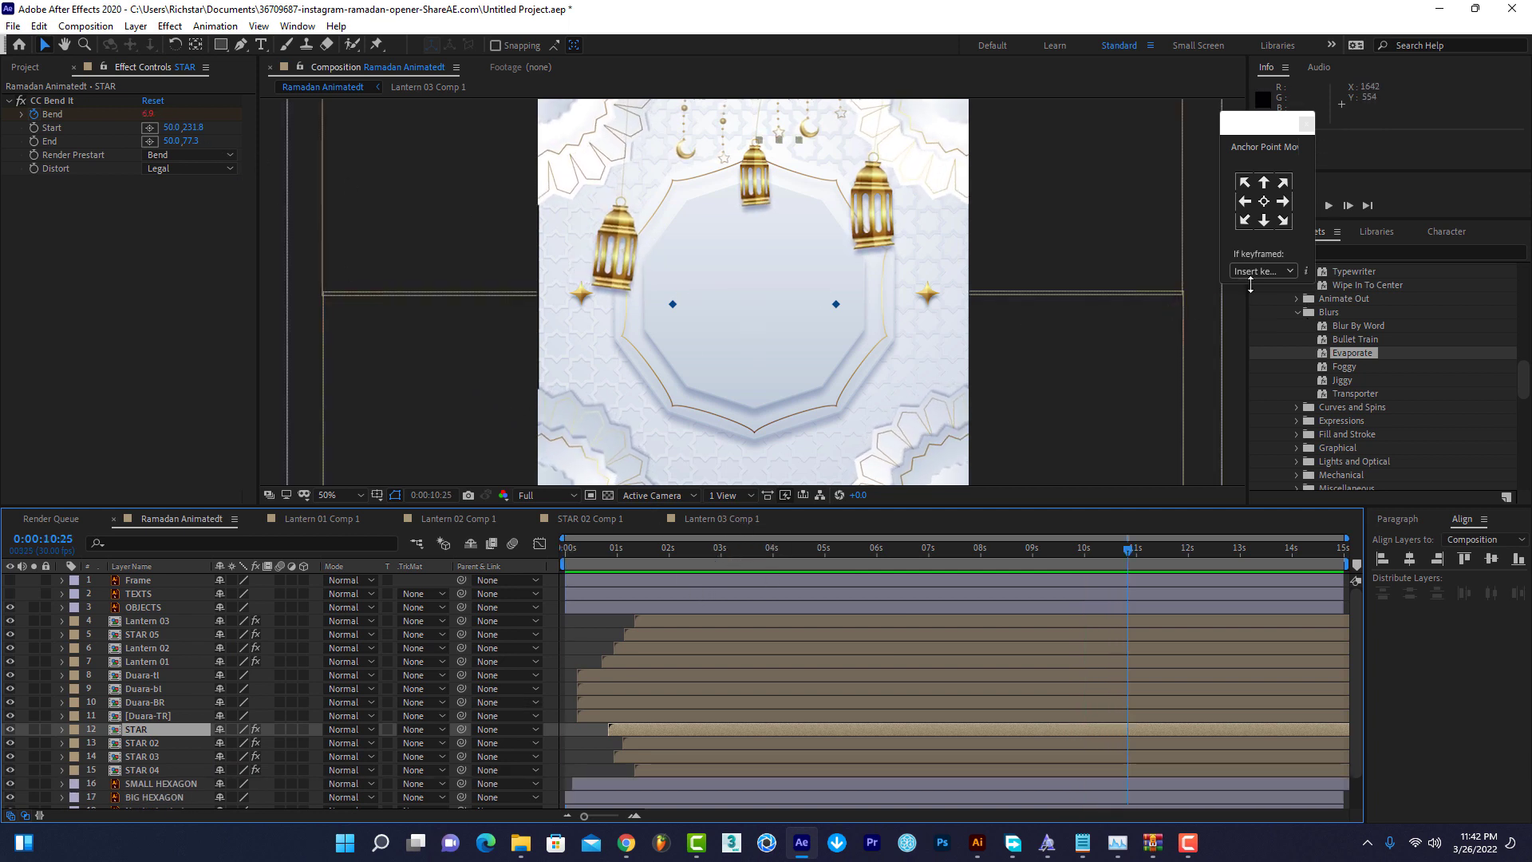
pyautogui.click(1306, 123)
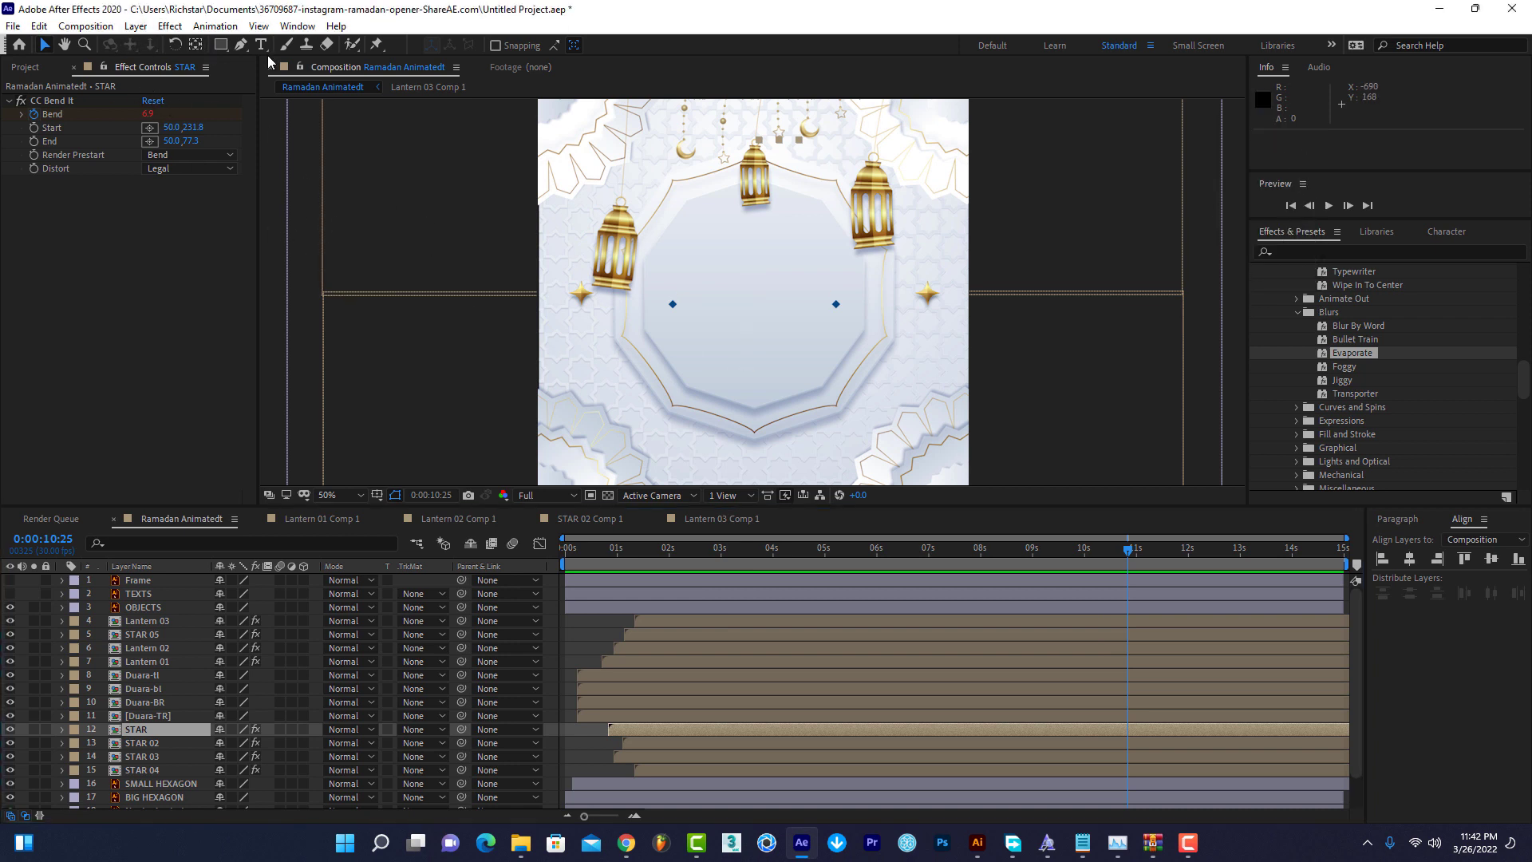
# Create a new text layer reading RAMADAN KAREEM on two lines.
pyautogui.hotkey('ctrl', 't')
pyautogui.click(721, 301)
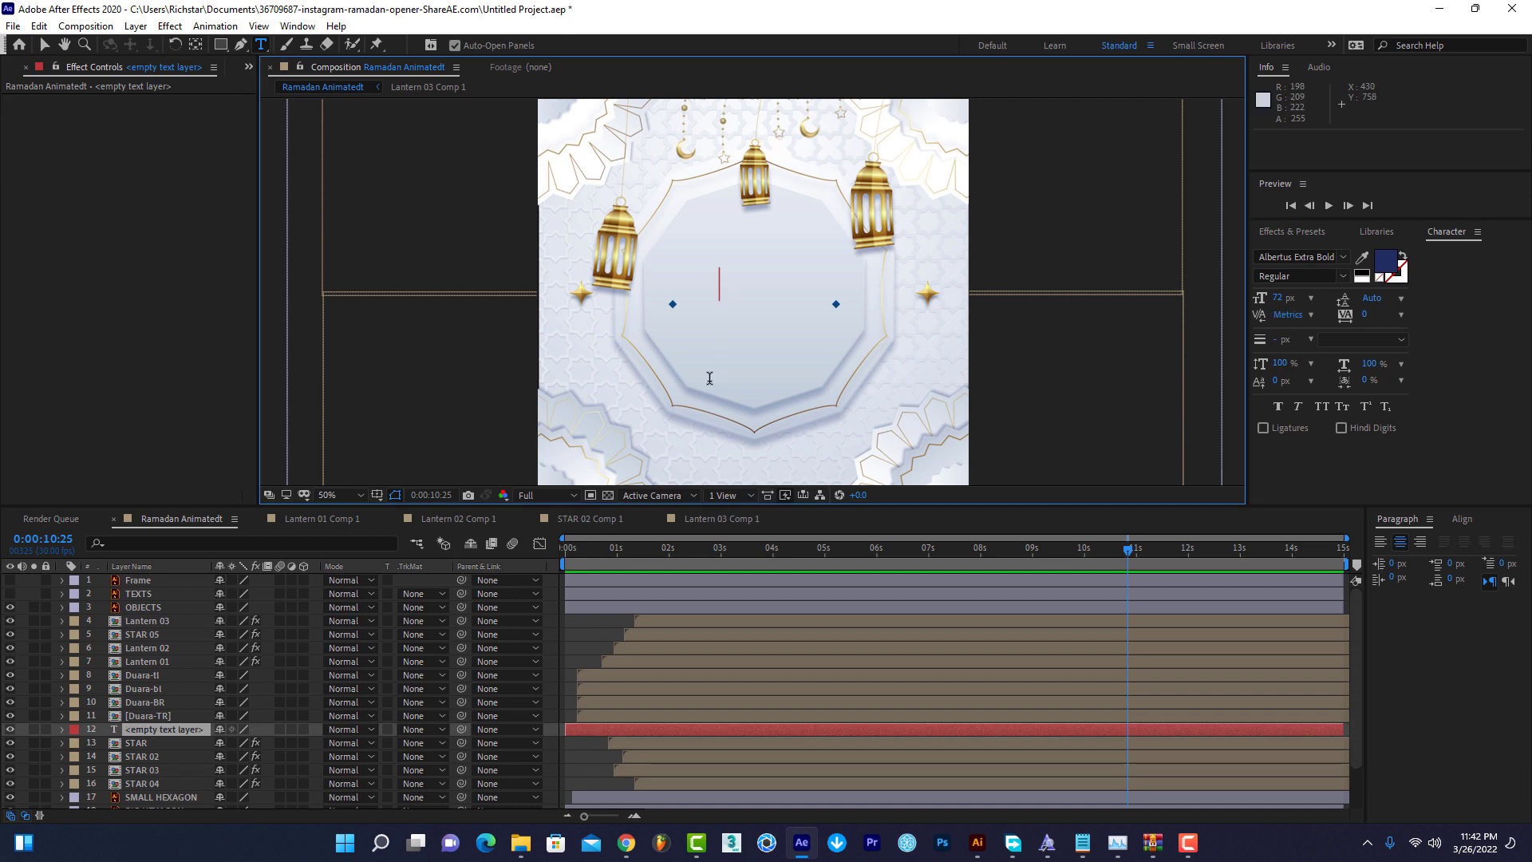
pyautogui.write('rsam')
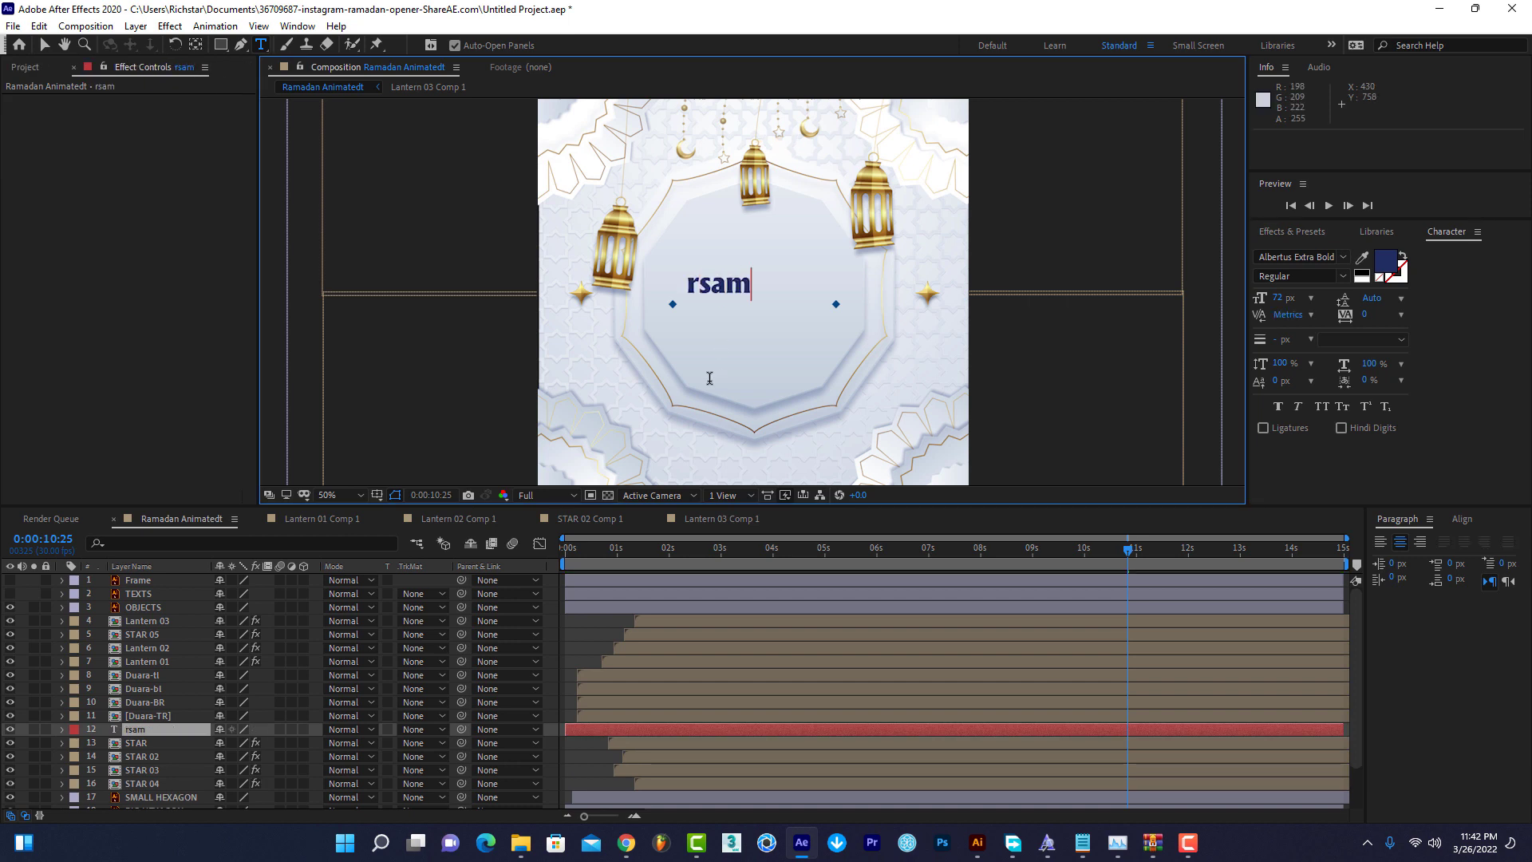
pyautogui.press('BackSpace')
pyautogui.press('BackSpace')
pyautogui.press('BackSpace')
pyautogui.press('BackSpace')
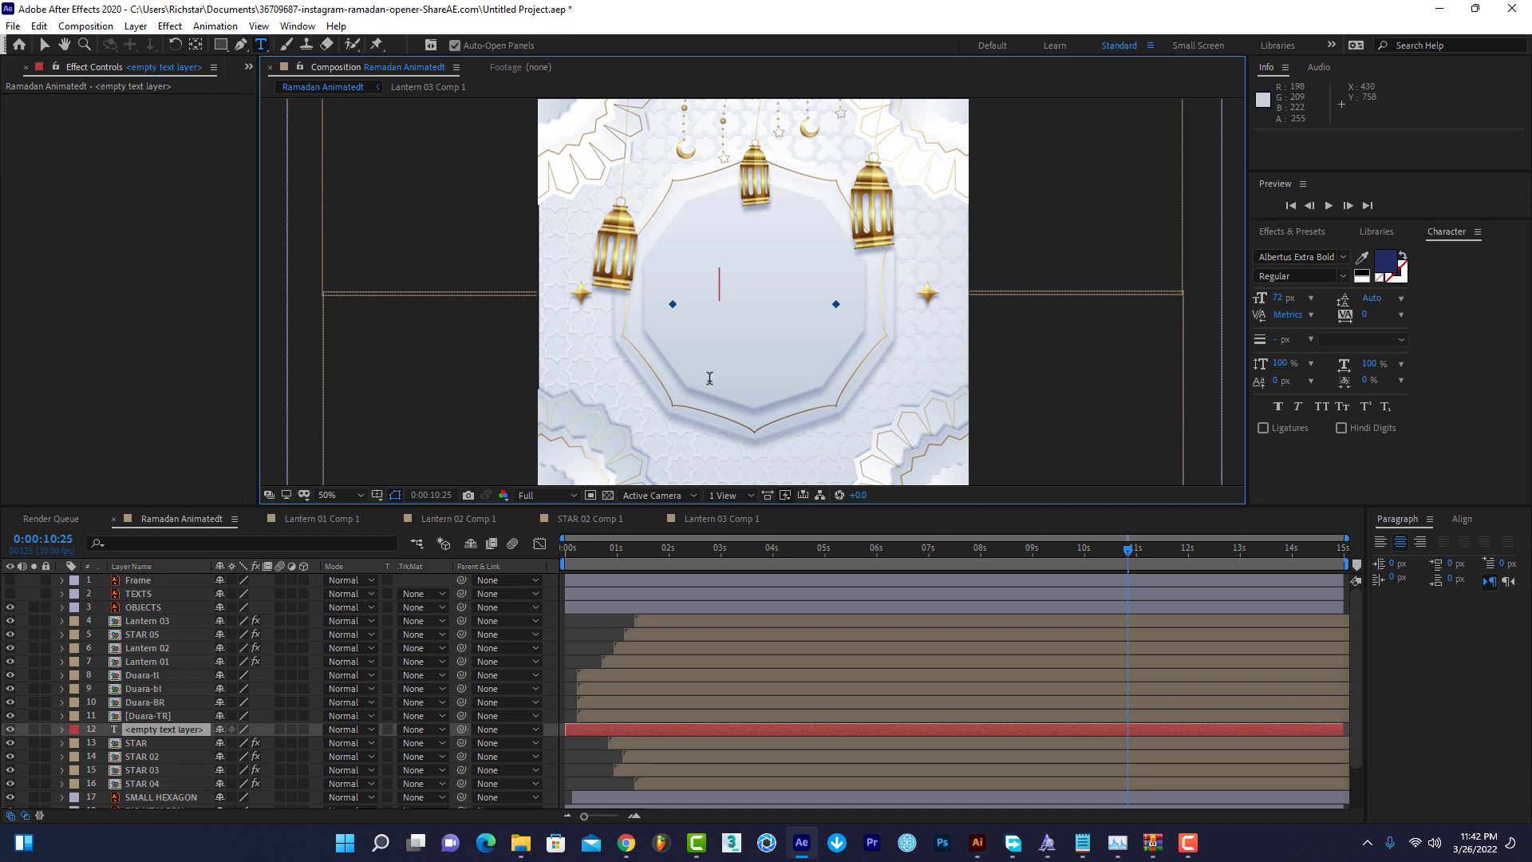
pyautogui.write('RAMAD')
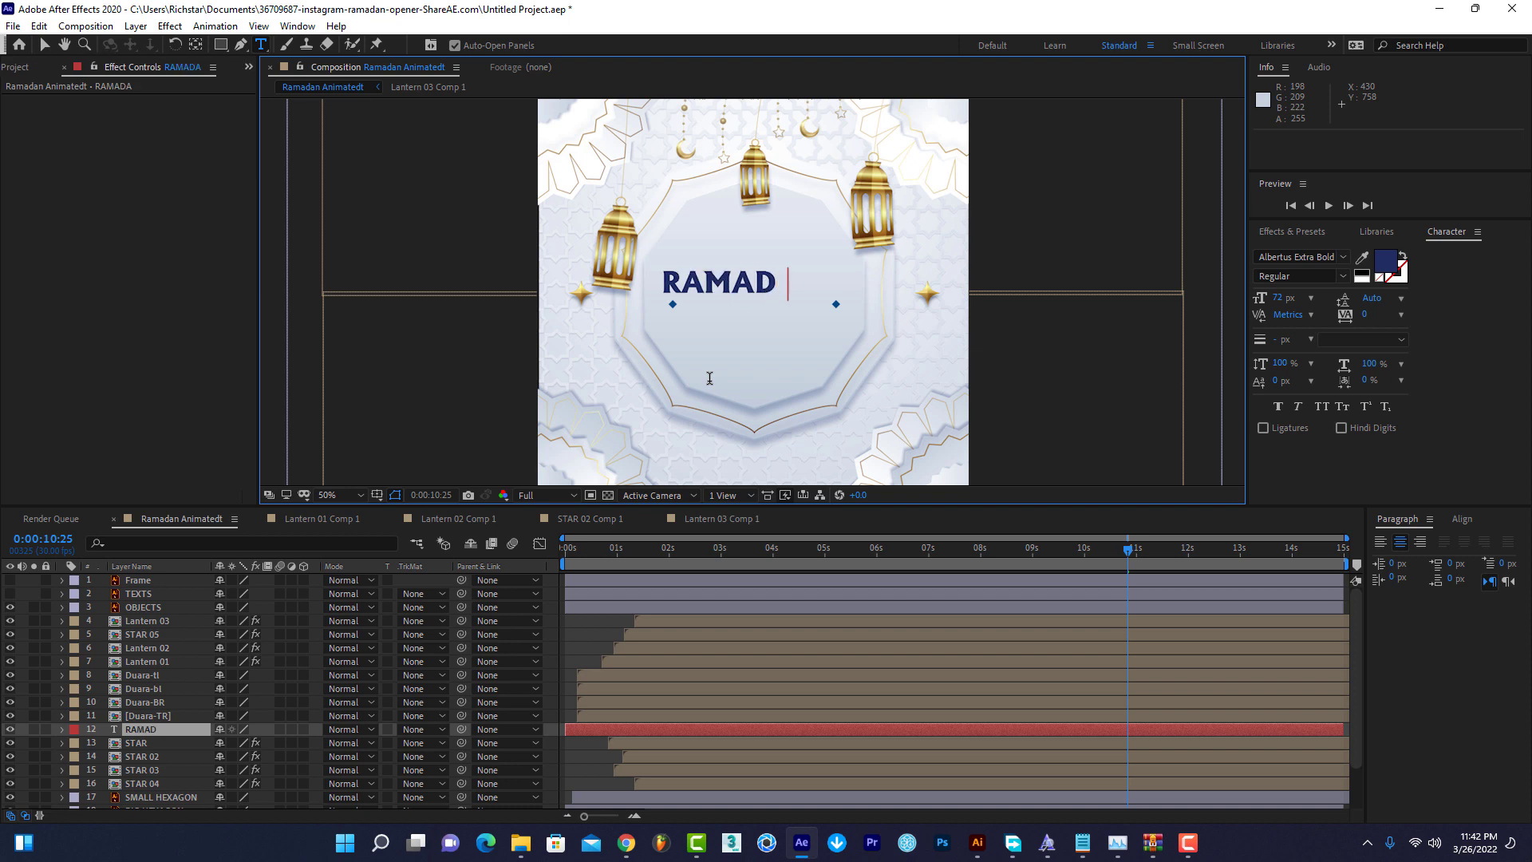
pyautogui.write('AN')
pyautogui.press('Return')
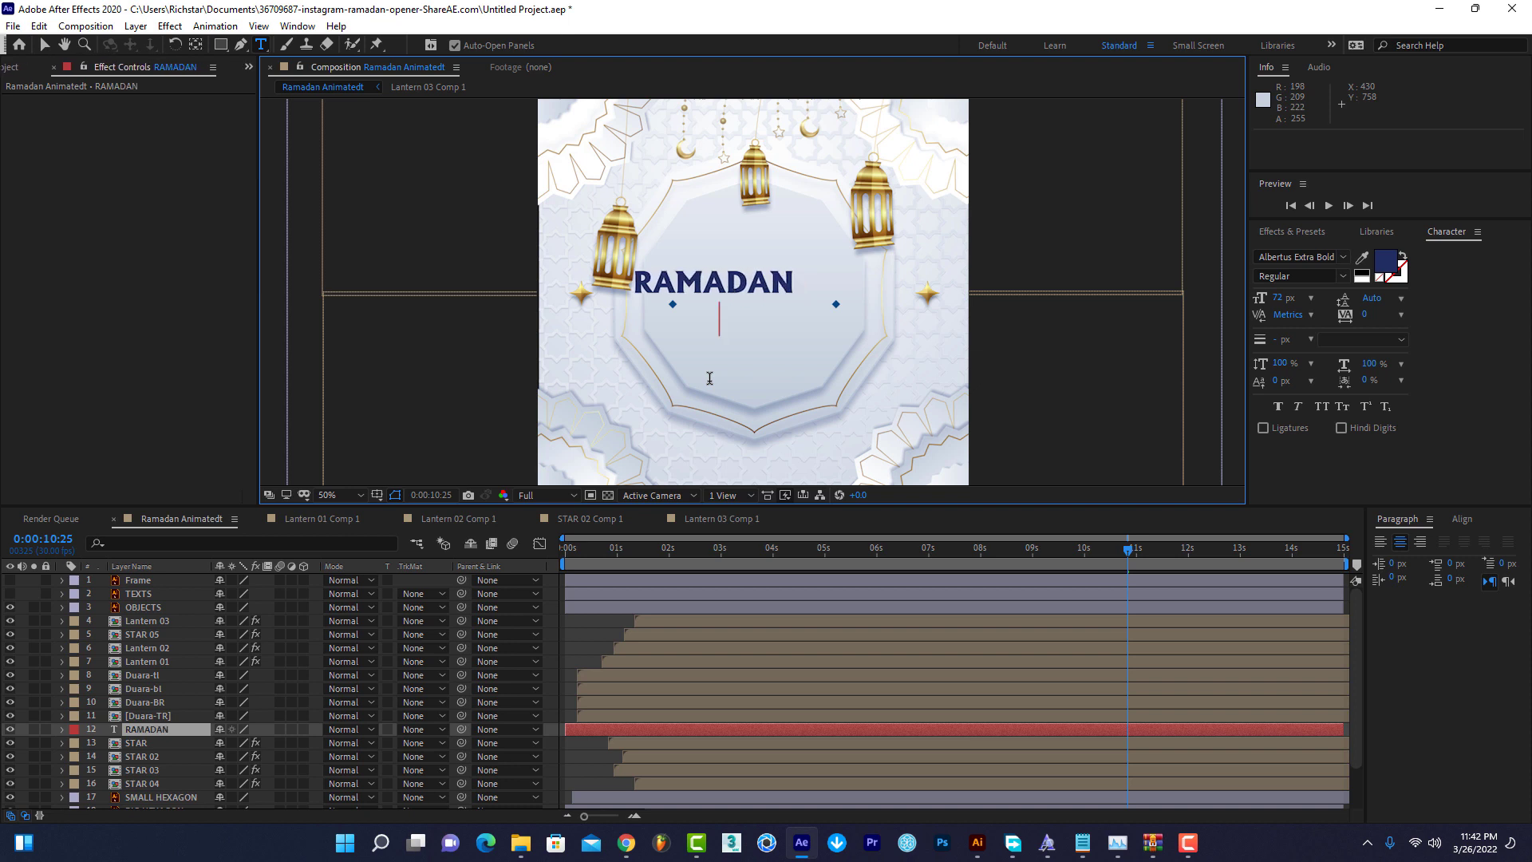
pyautogui.write('KARE')
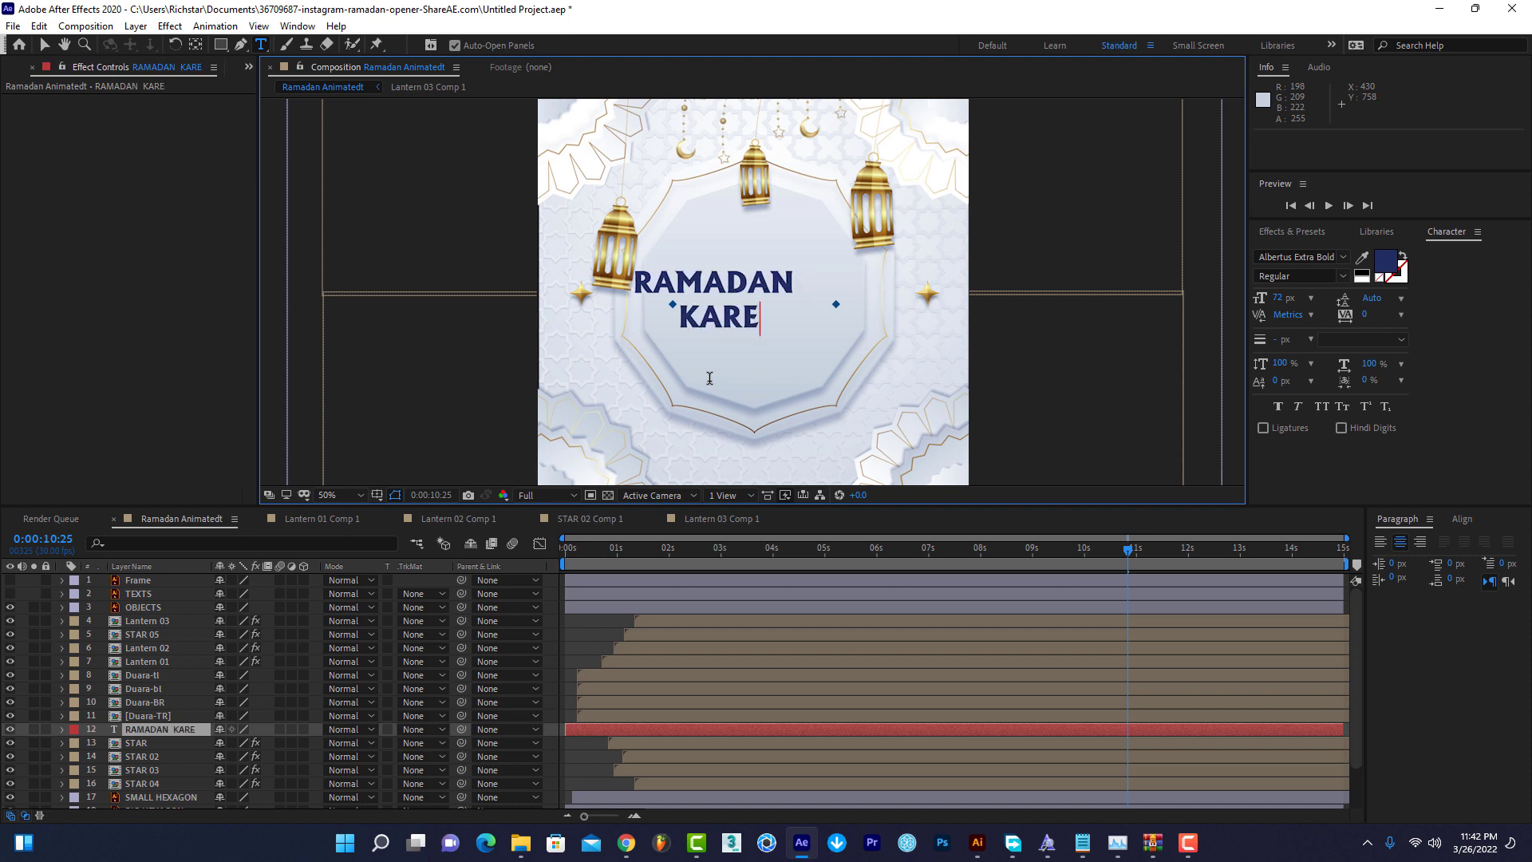
pyautogui.write('EM')
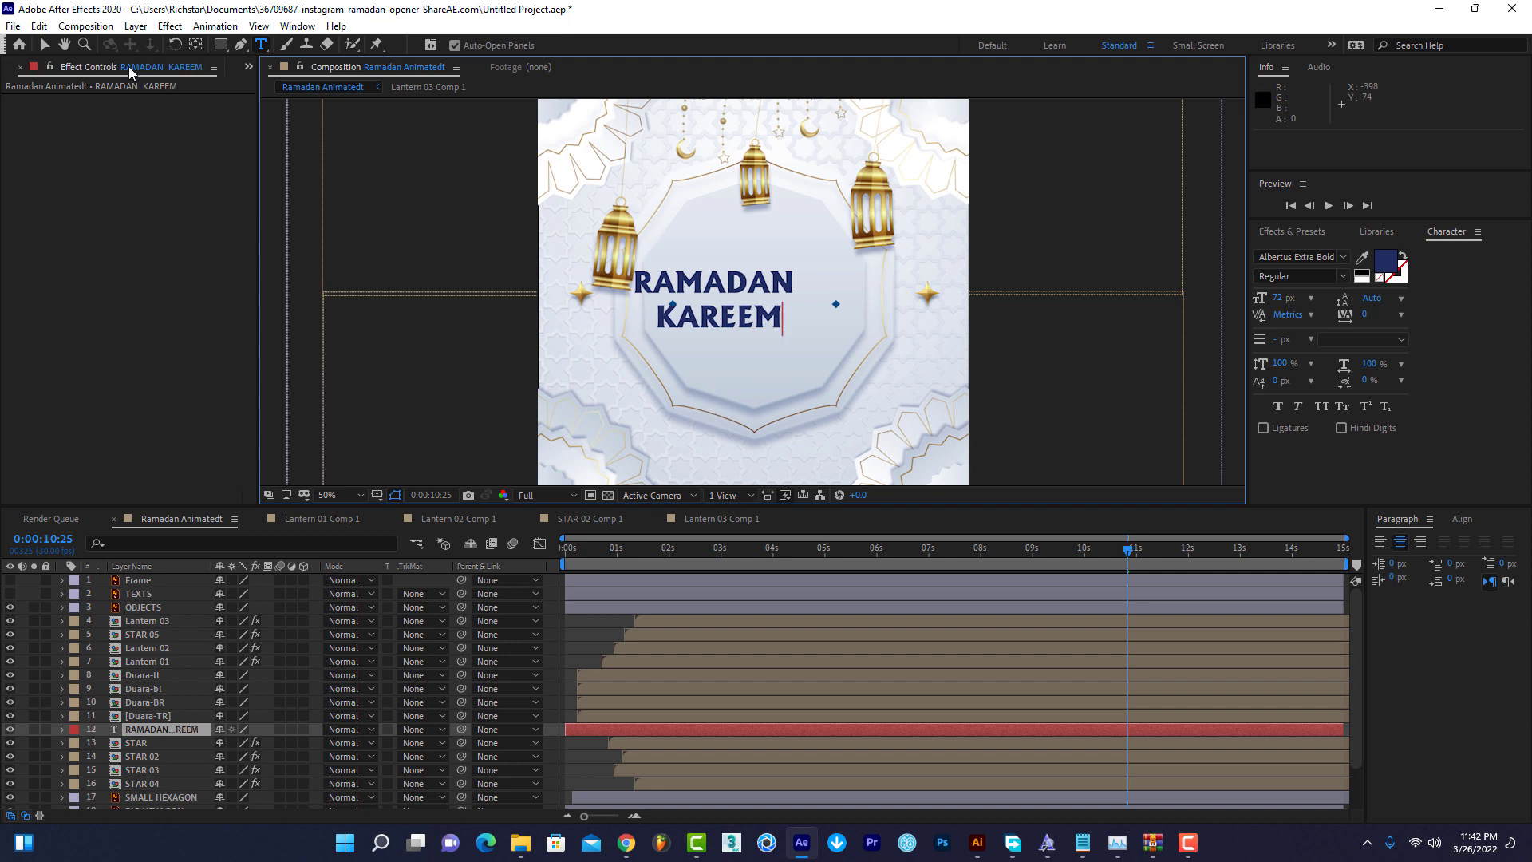
pyautogui.click(45, 46)
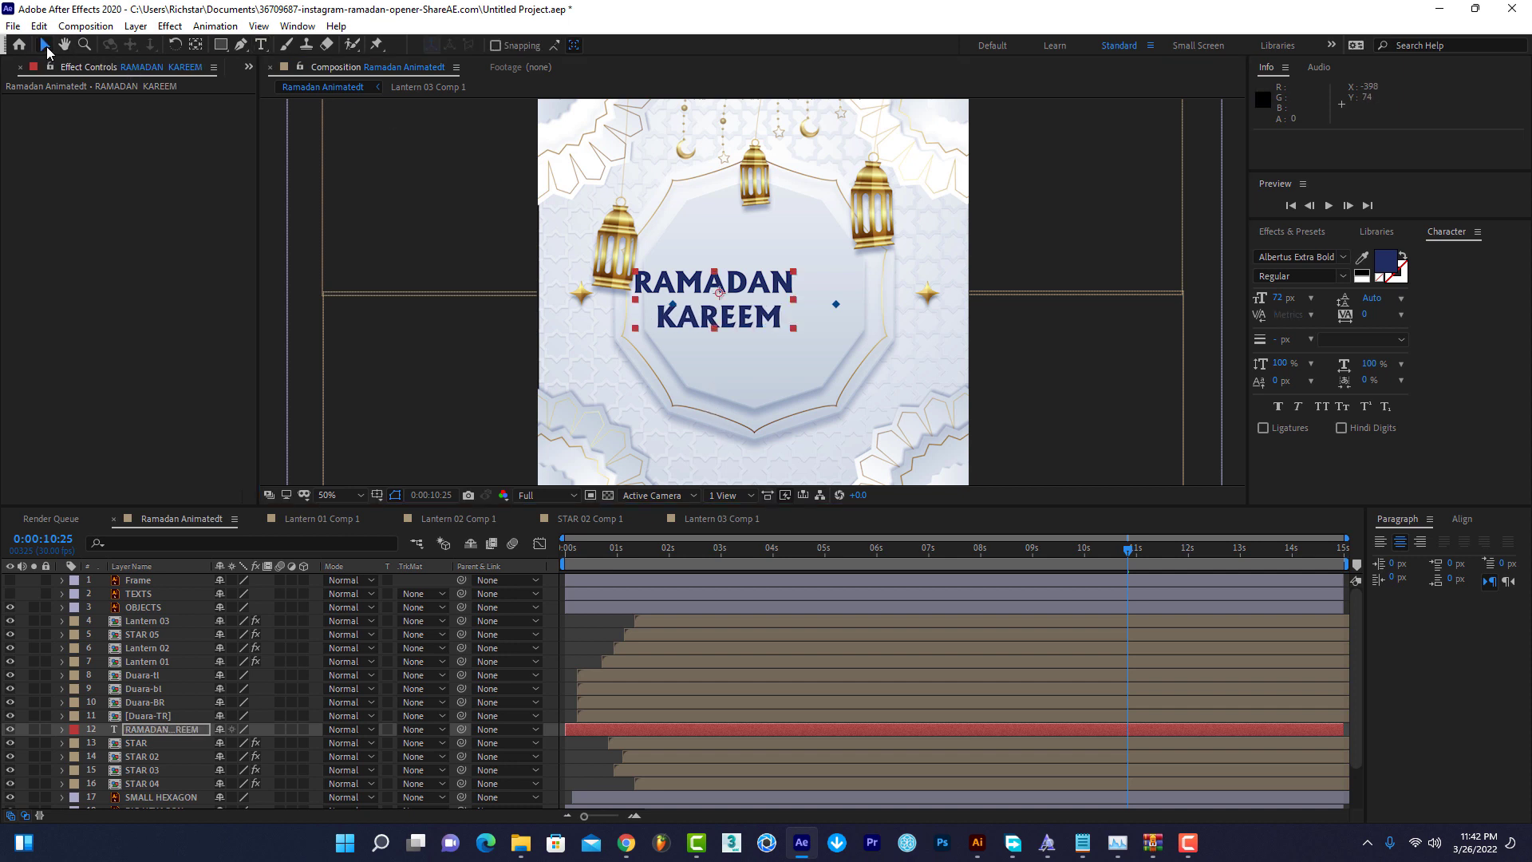
# Align the RAMADAN KAREEM text horizontally and vertically to the composition centre.
pyautogui.click(1468, 523)
pyautogui.click(1409, 559)
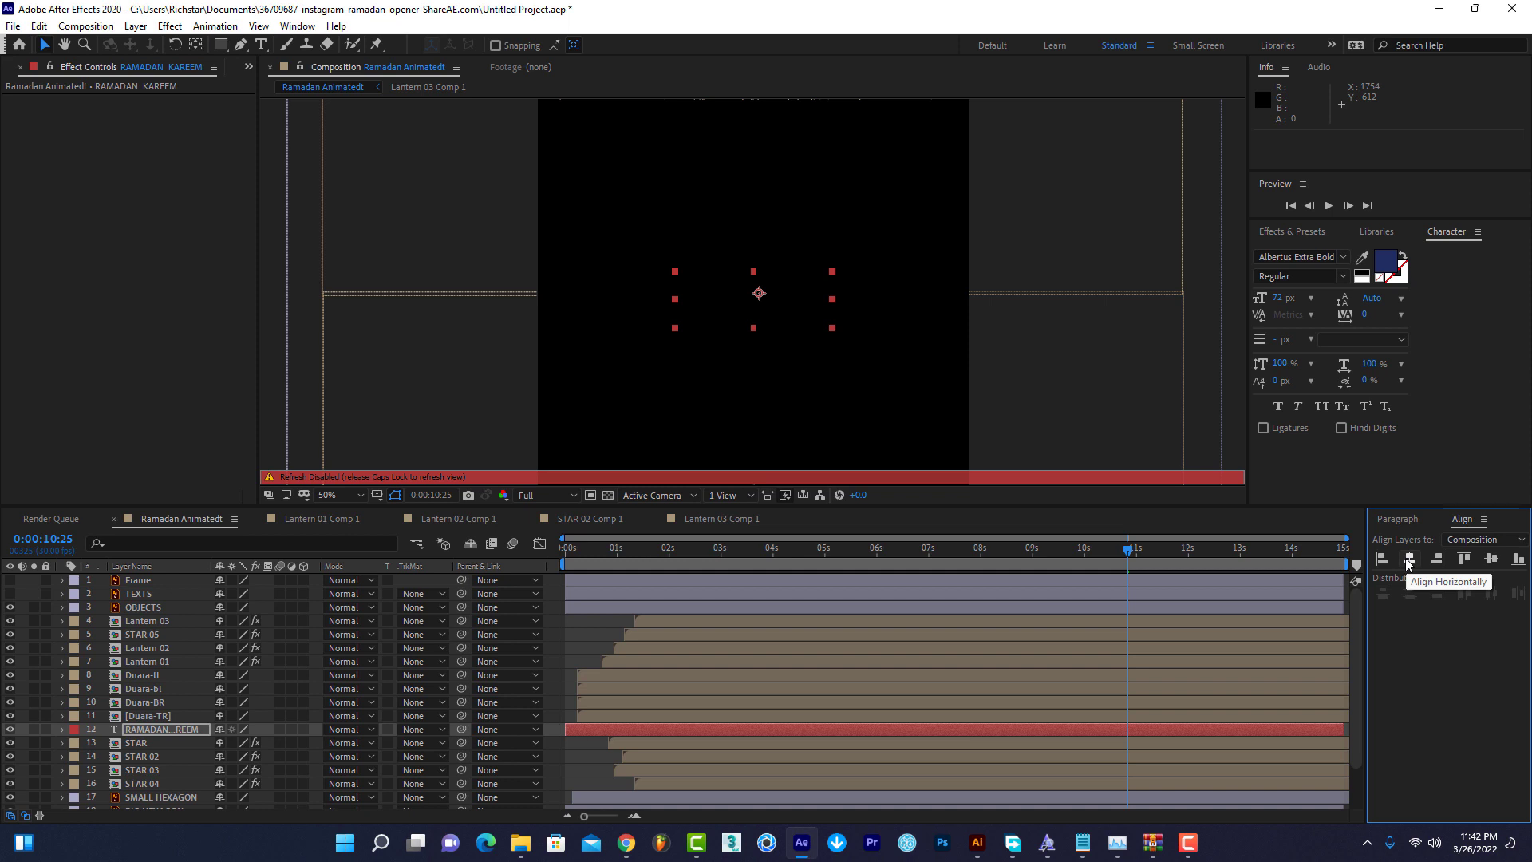
pyautogui.press('capslock')
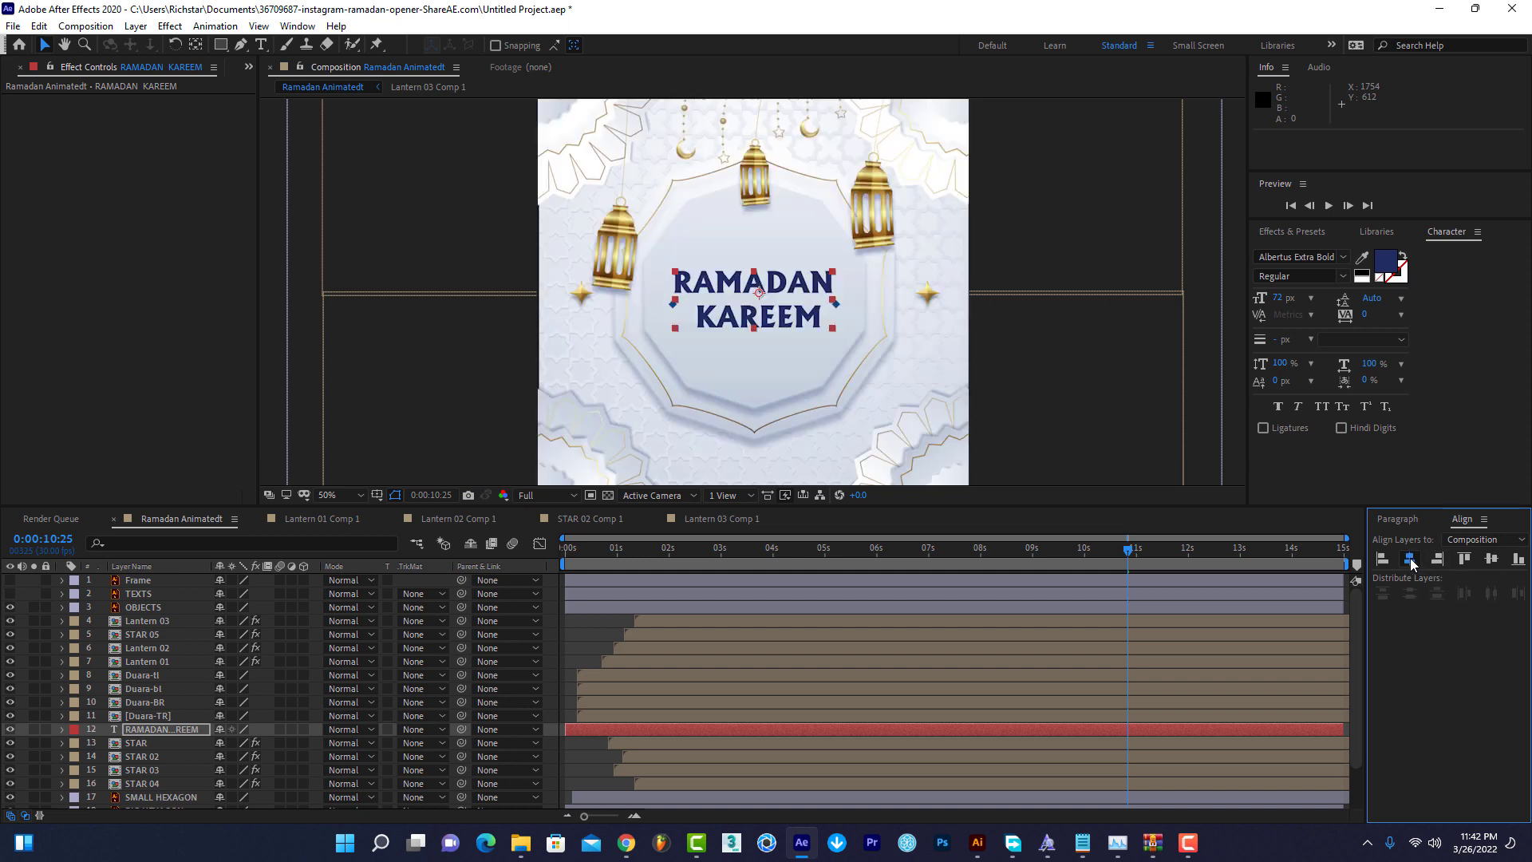
pyautogui.click(1492, 559)
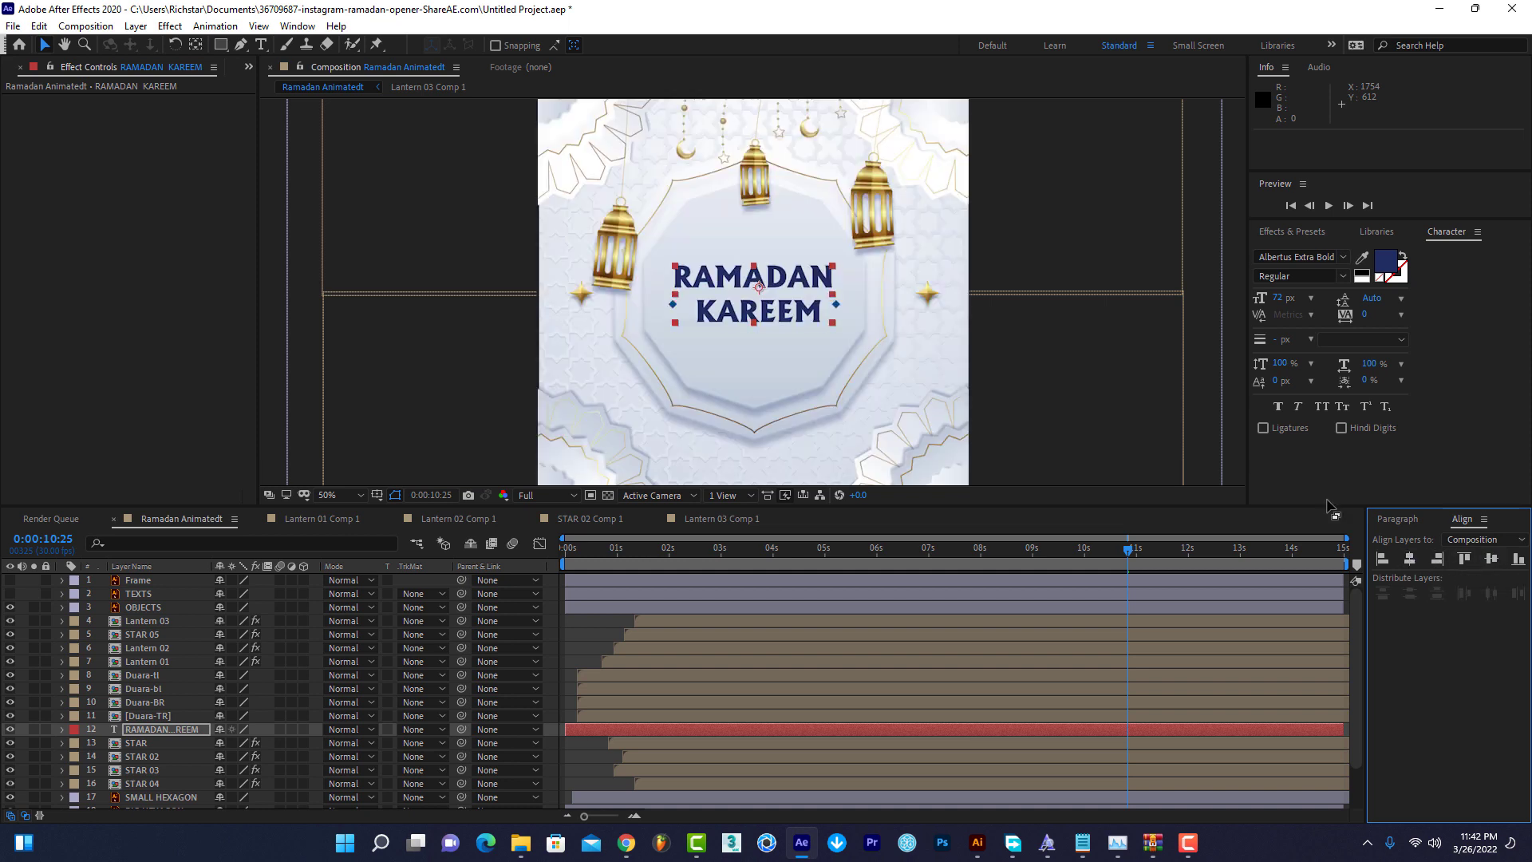
pyautogui.click(1299, 232)
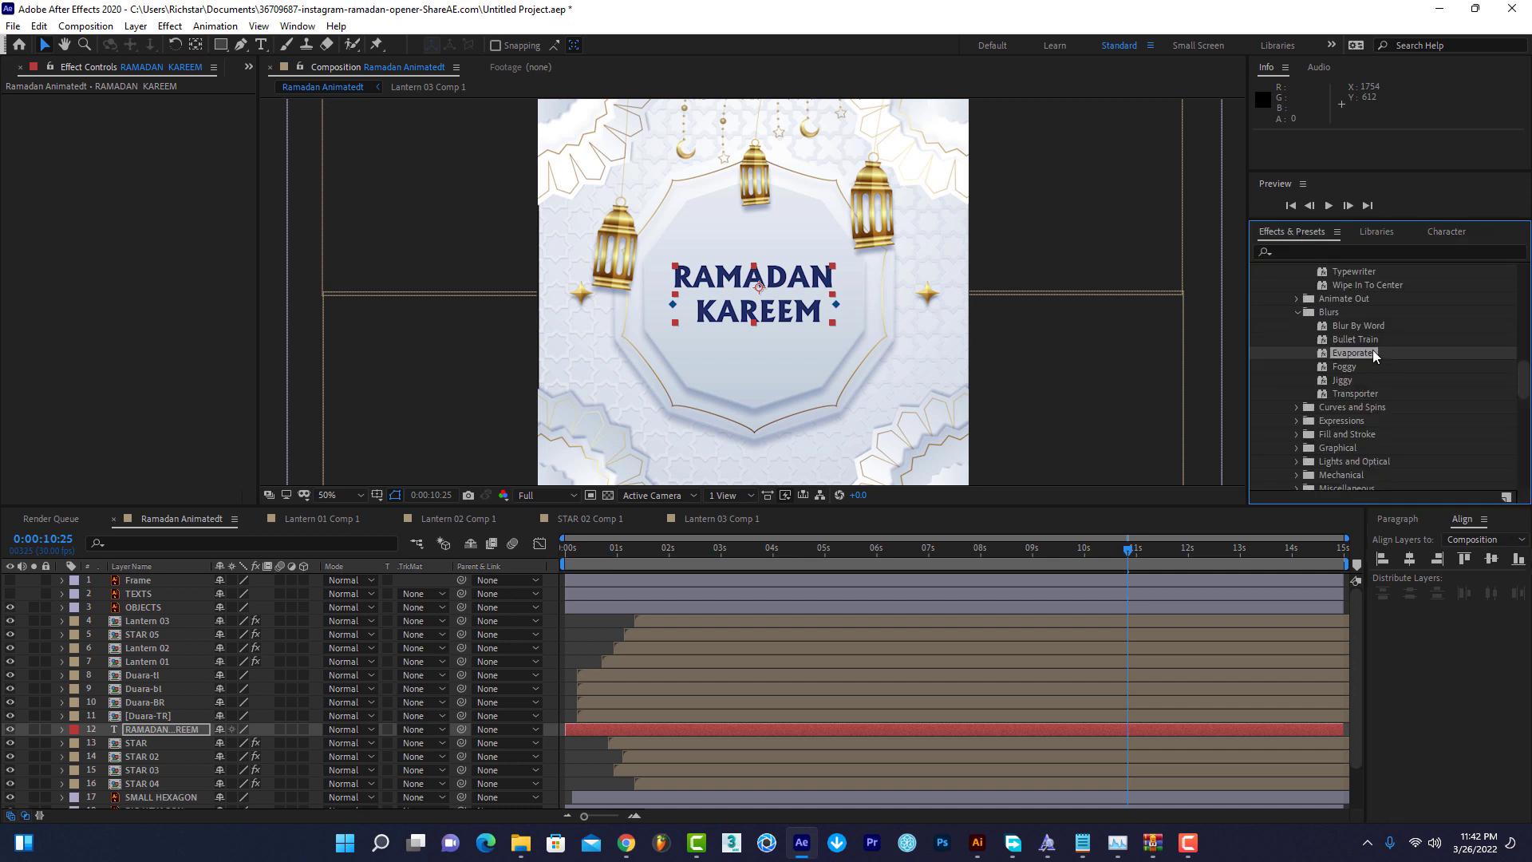
# Apply the Evaporate text preset to RAMADAN KAREEM and move the layer to the top.
pyautogui.scroll(1, 1348, 353)
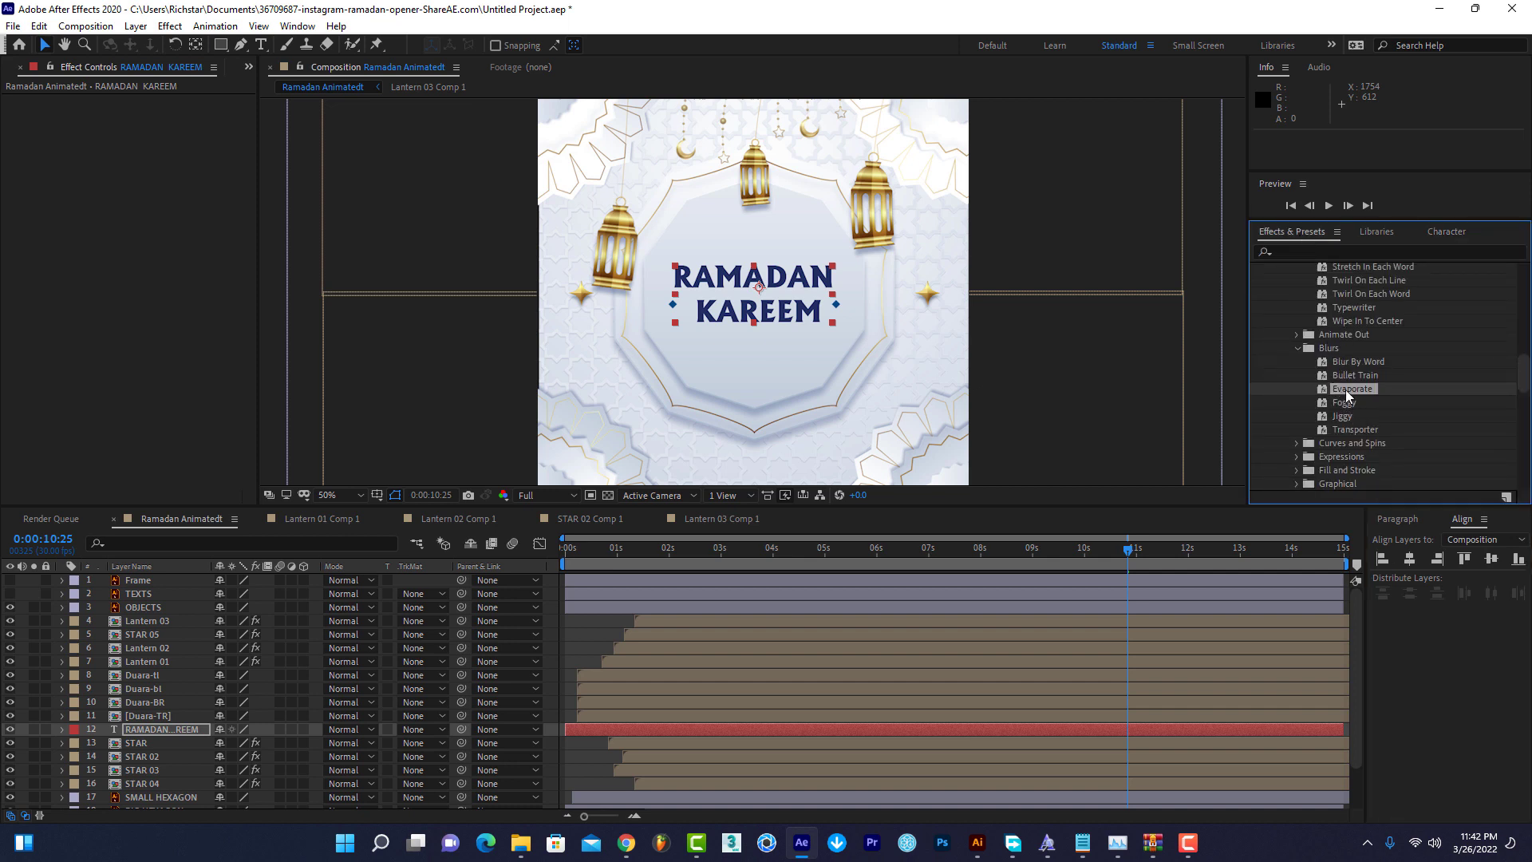
pyautogui.scroll(1, 1374, 395)
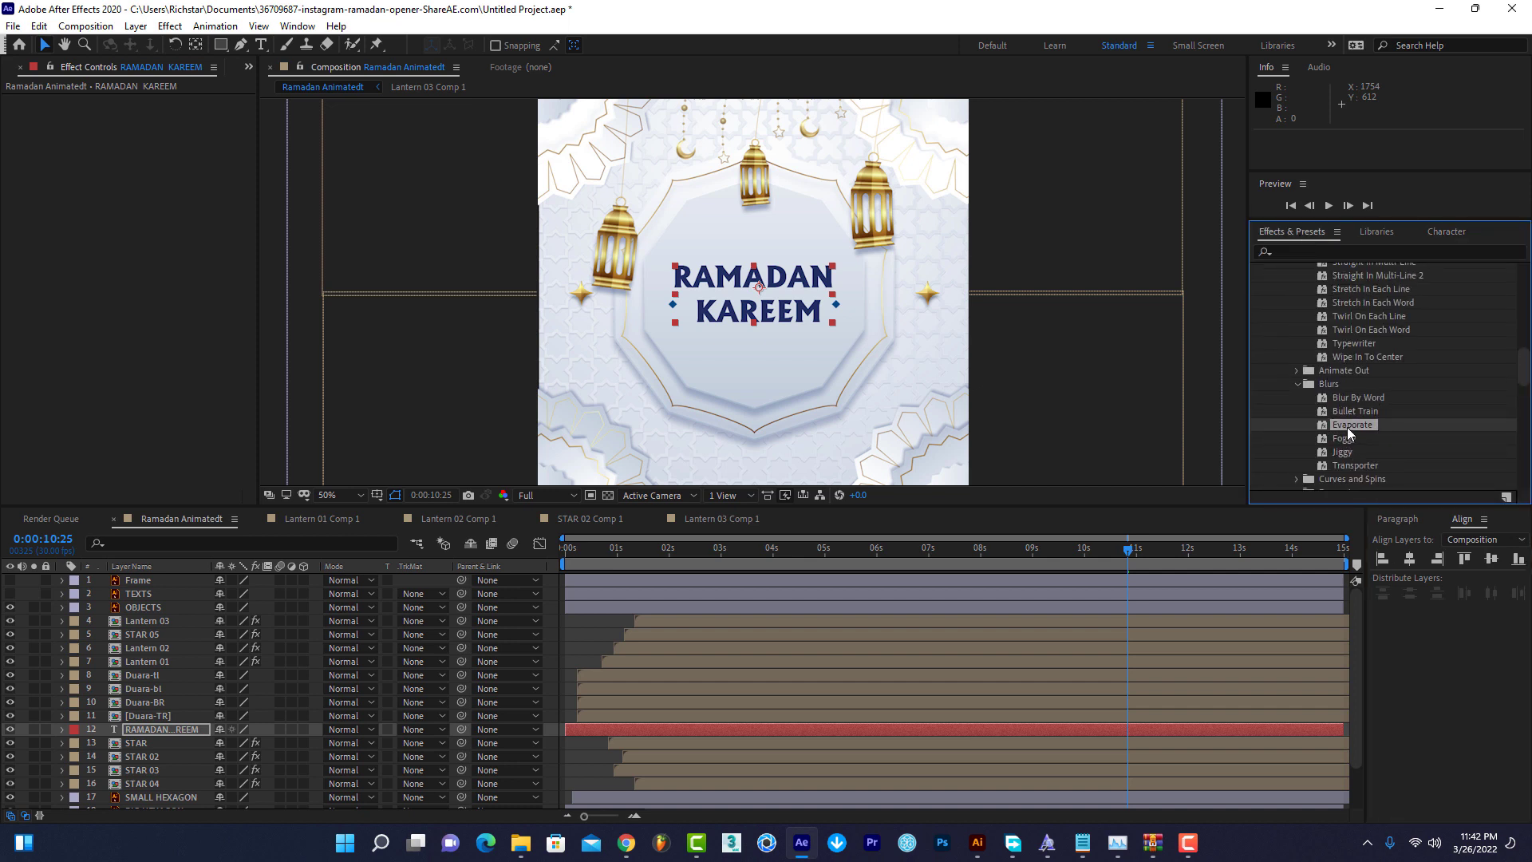
pyautogui.moveTo(594, 551); pyautogui.dragTo(603, 552)
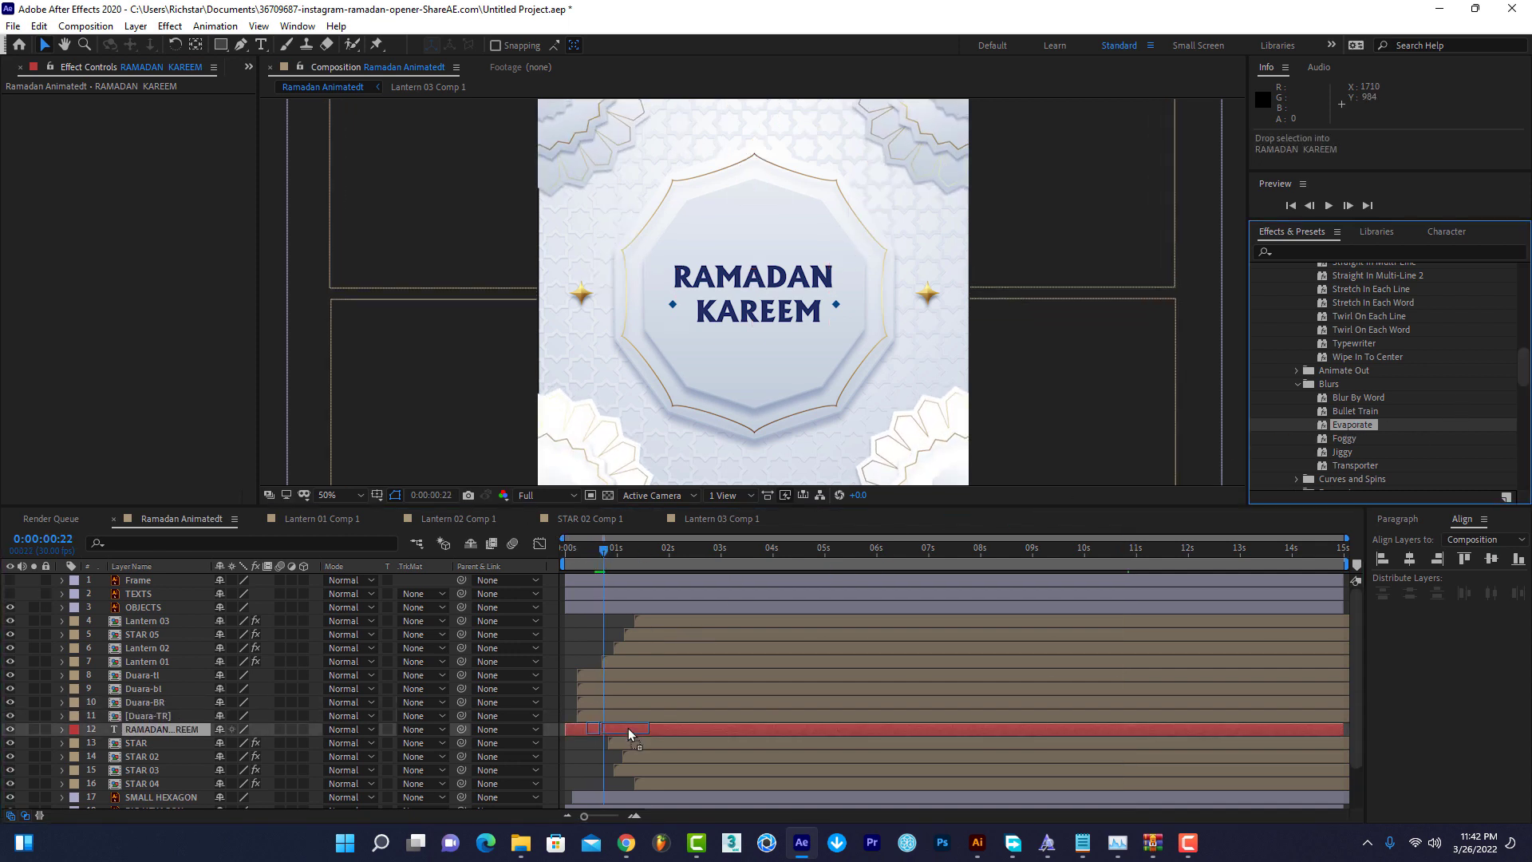
pyautogui.moveTo(1359, 429); pyautogui.dragTo(628, 727)
pyautogui.moveTo(188, 728); pyautogui.dragTo(181, 579)
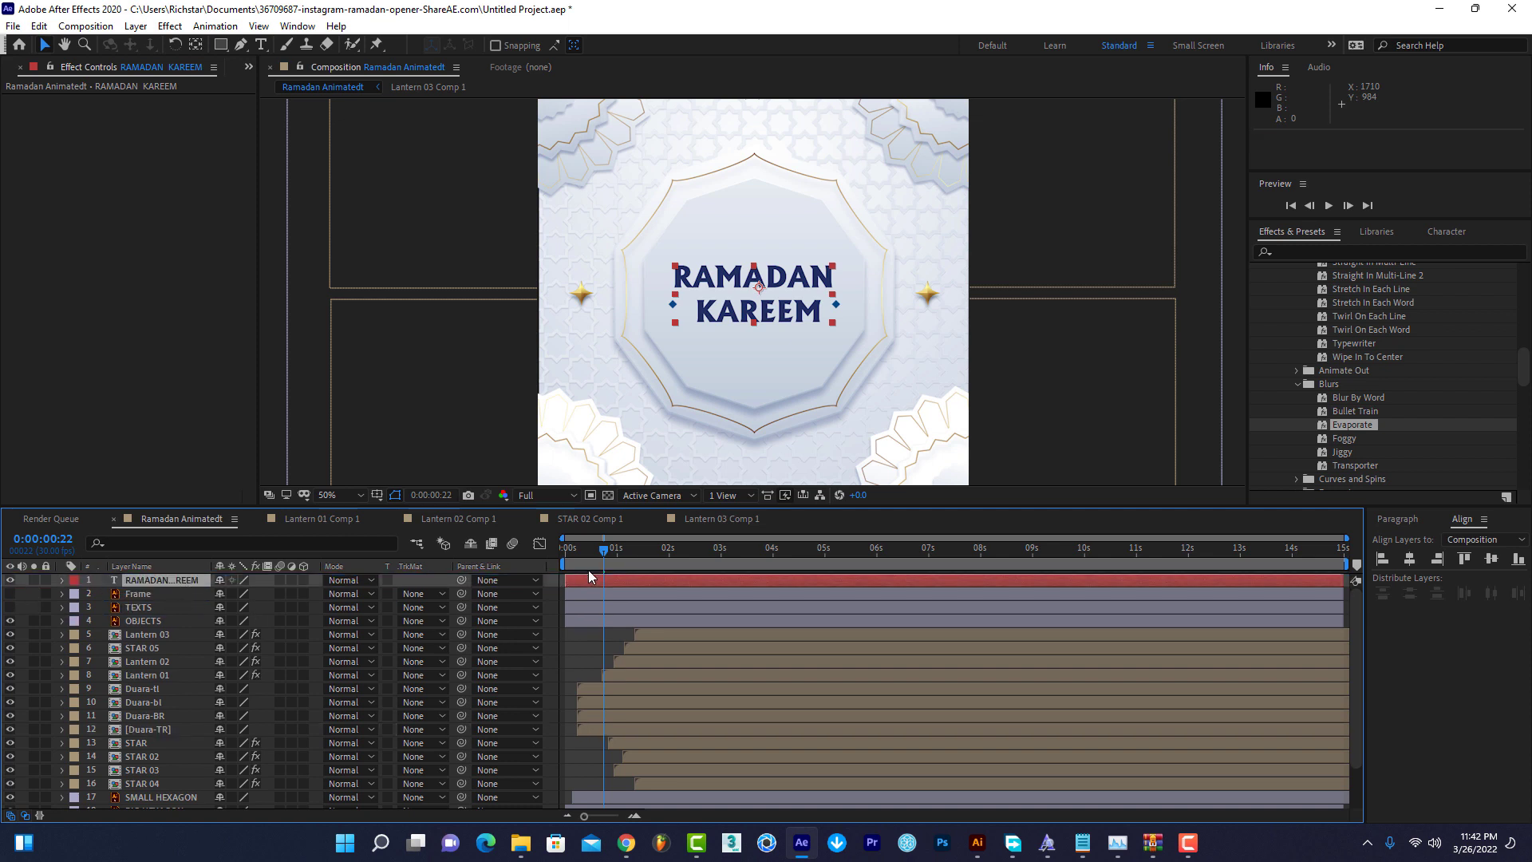
pyautogui.press('space')
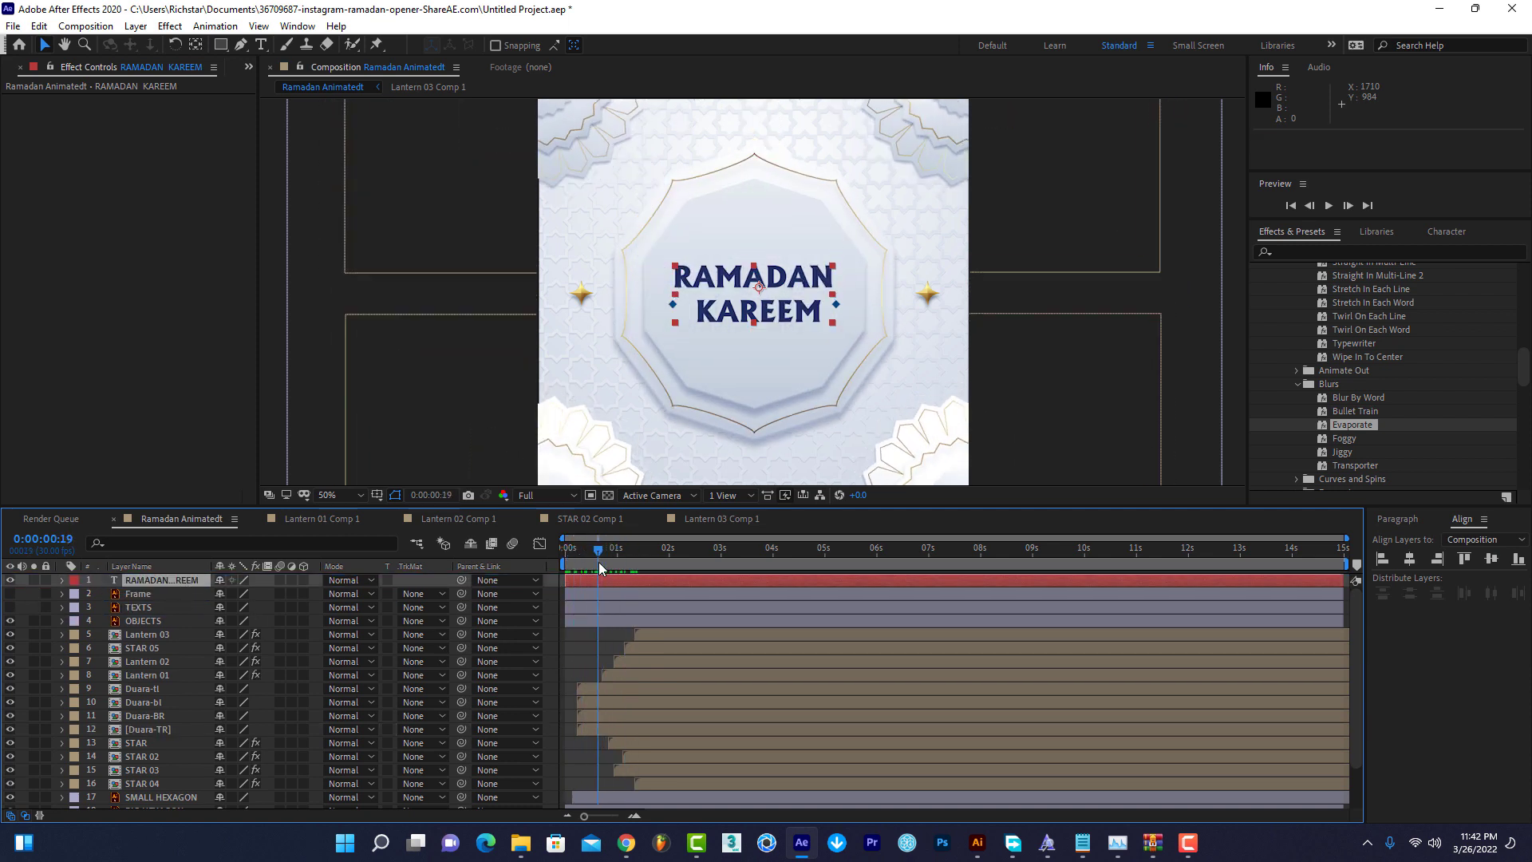
pyautogui.moveTo(600, 567); pyautogui.dragTo(666, 570)
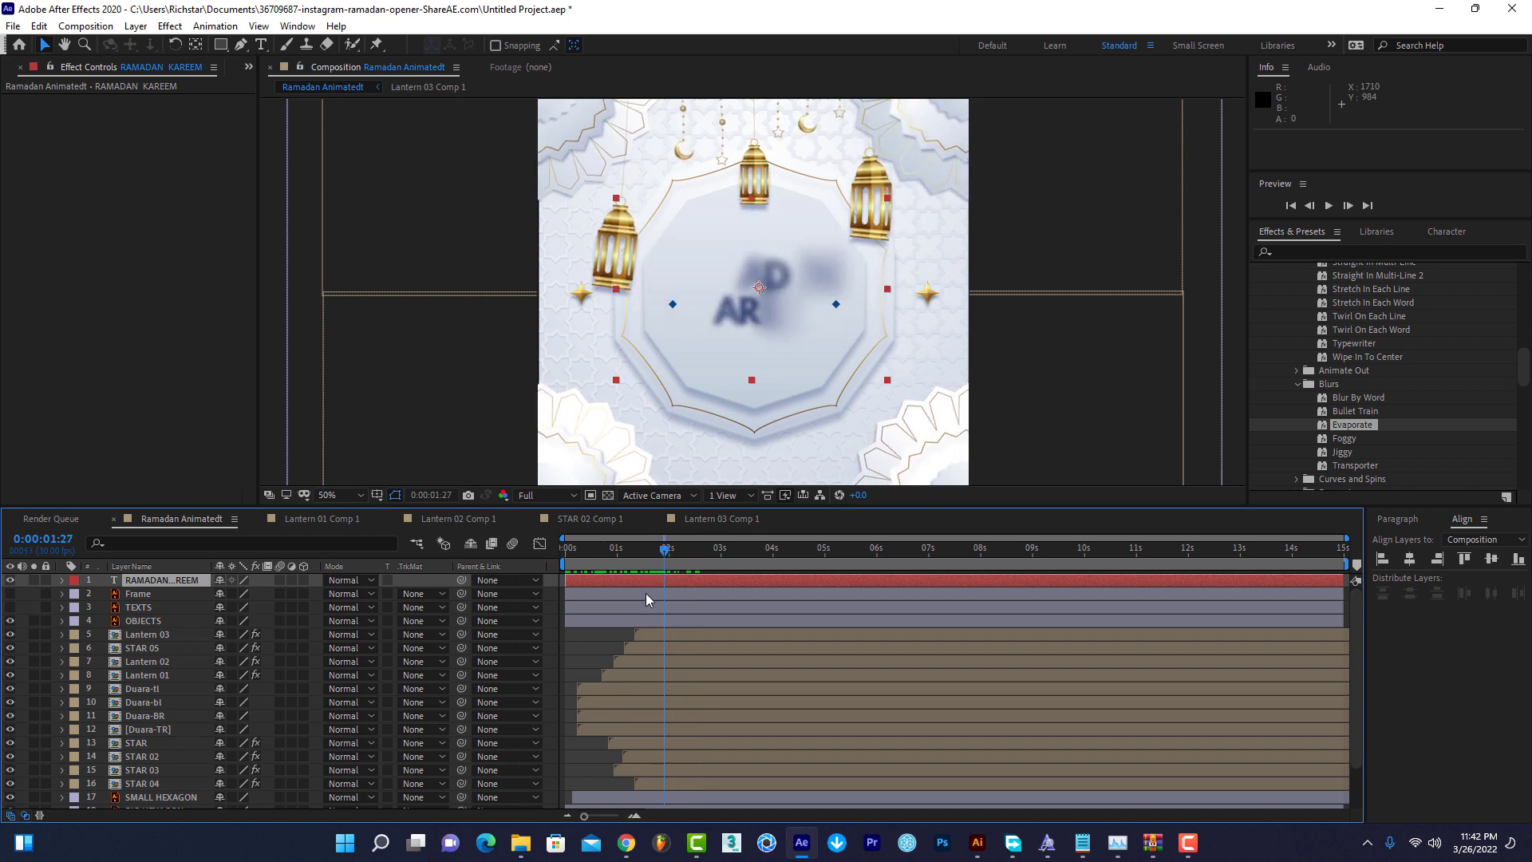
# Retime the first Offset keyframe of the Evaporate animation and preview the result.
pyautogui.press('u')
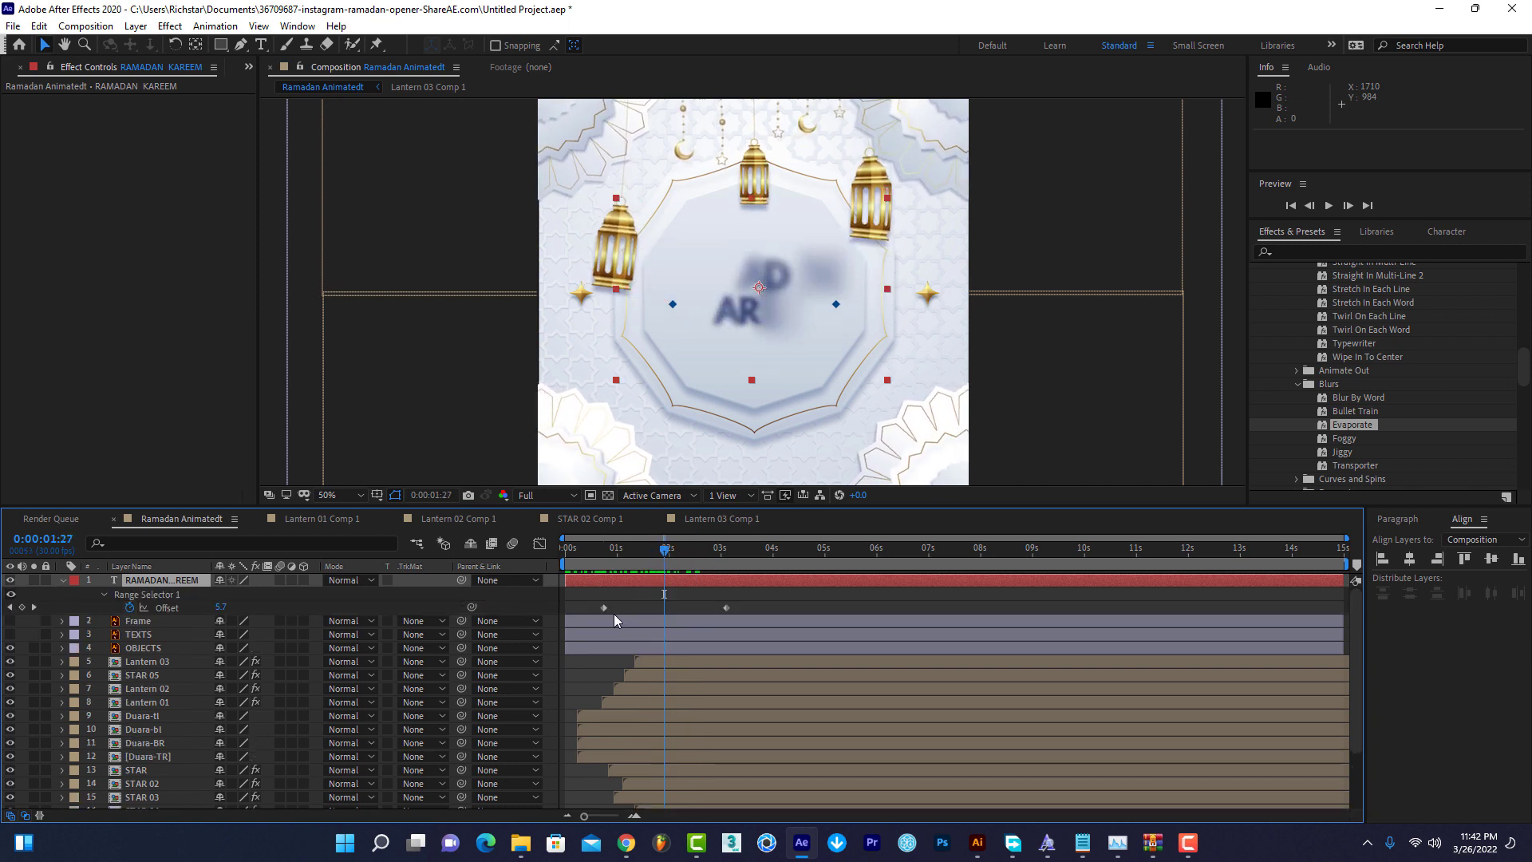
pyautogui.moveTo(605, 607); pyautogui.dragTo(665, 609)
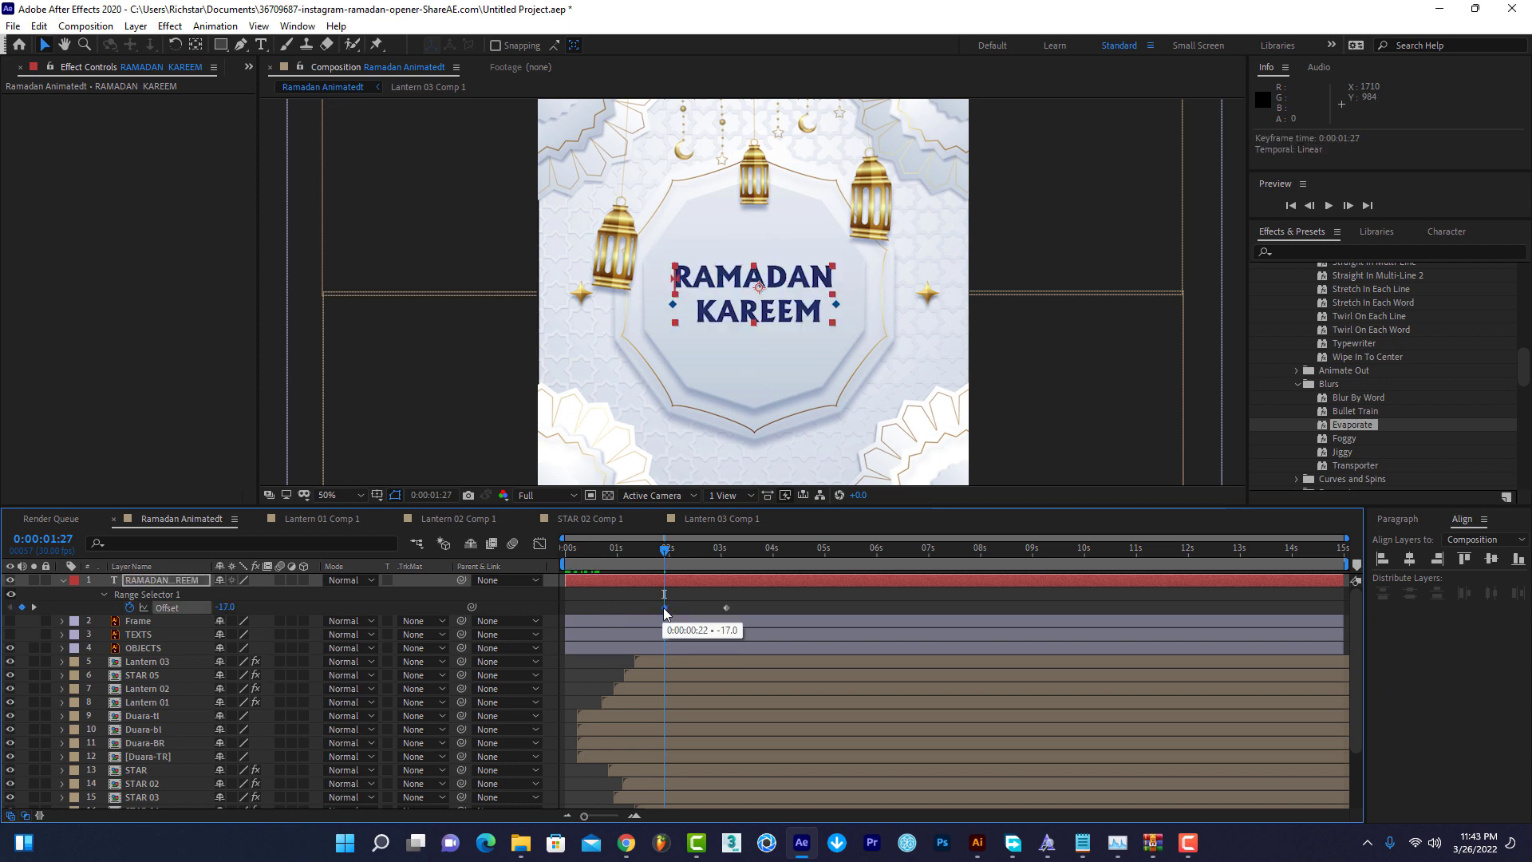
pyautogui.moveTo(574, 608); pyautogui.dragTo(568, 608)
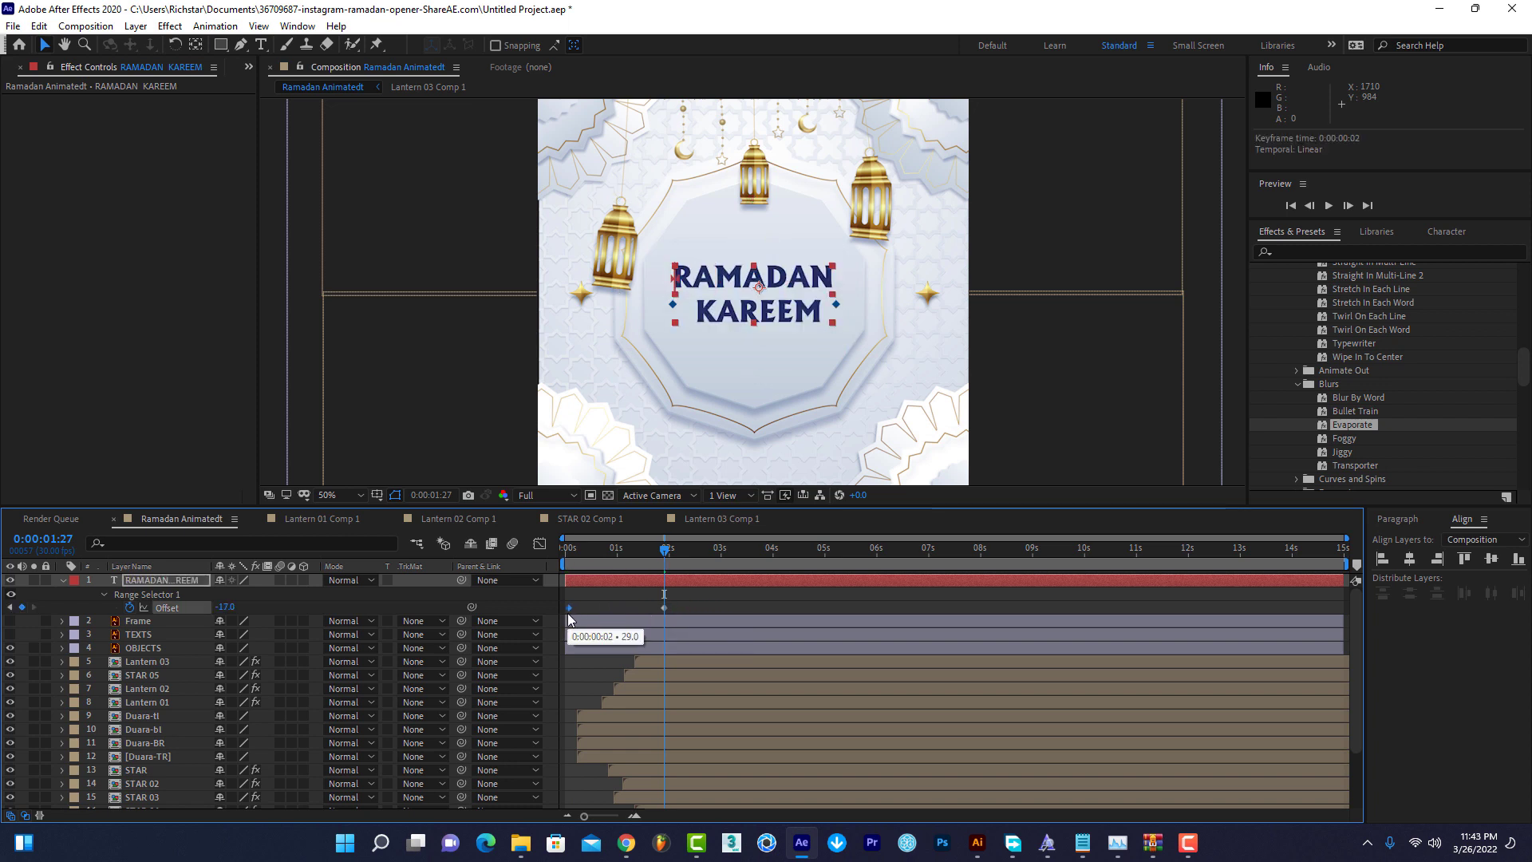
pyautogui.press('space')
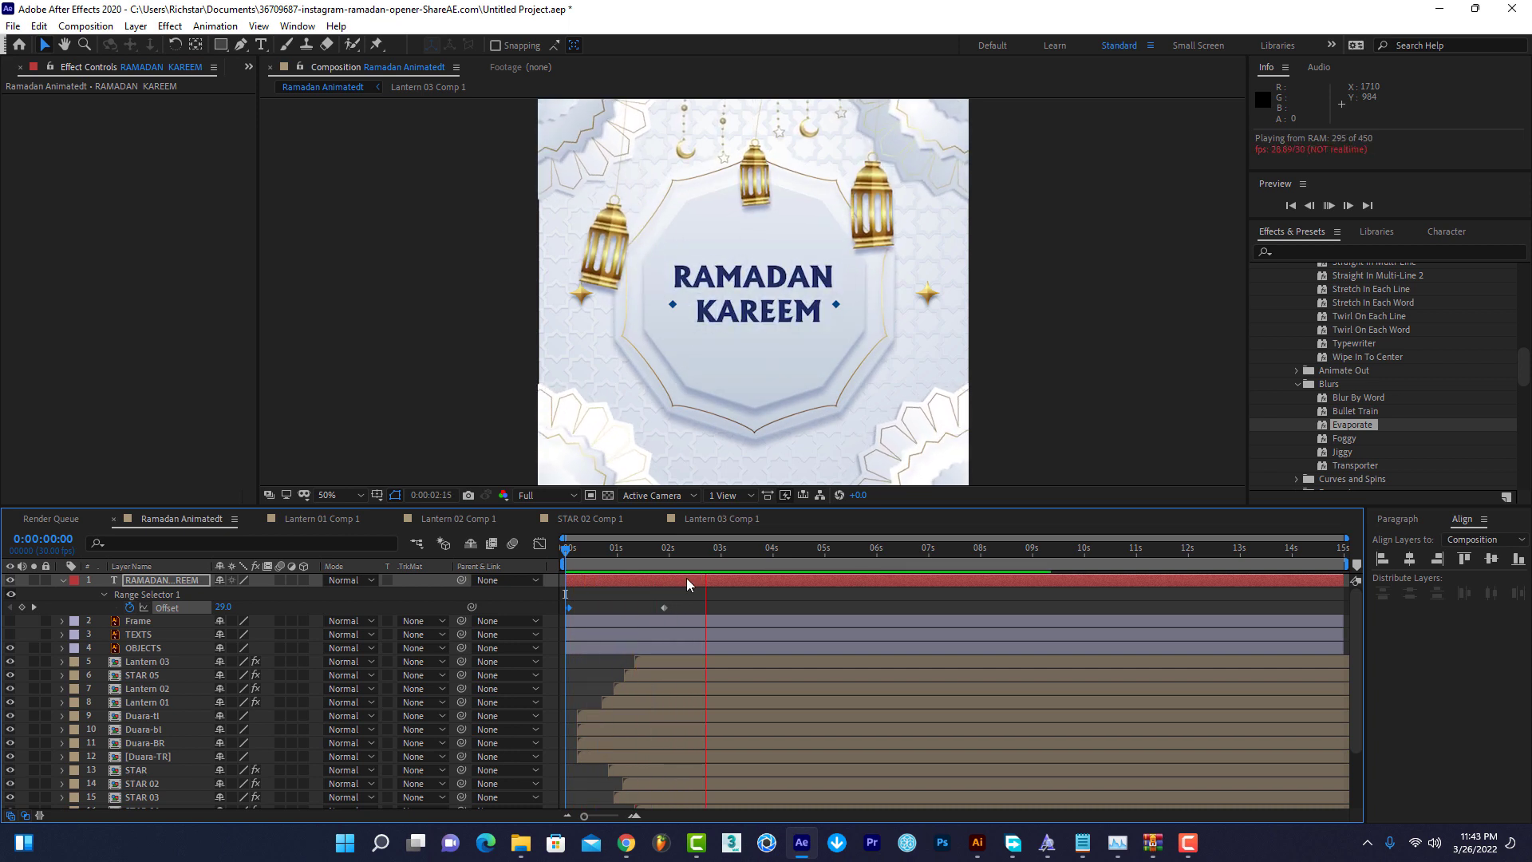
pyautogui.press('space')
pyautogui.press('space')
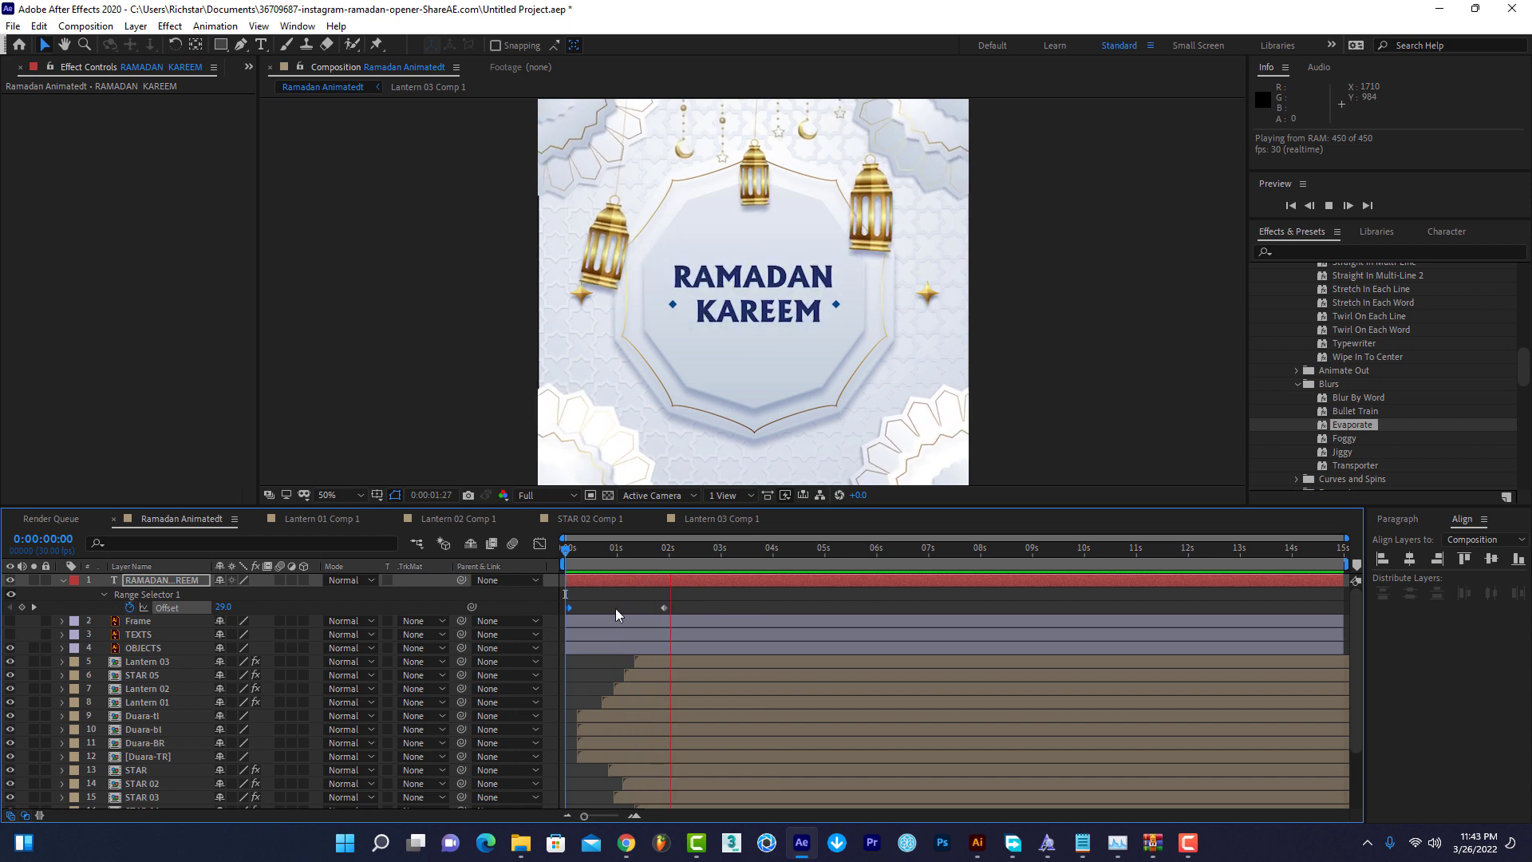
# Start the RAMADAN KAREEM layer 11 frames later, replay the preview, and collapse the layer.
pyautogui.moveTo(582, 584); pyautogui.dragTo(601, 582)
pyautogui.click(592, 549)
pyautogui.press('space')
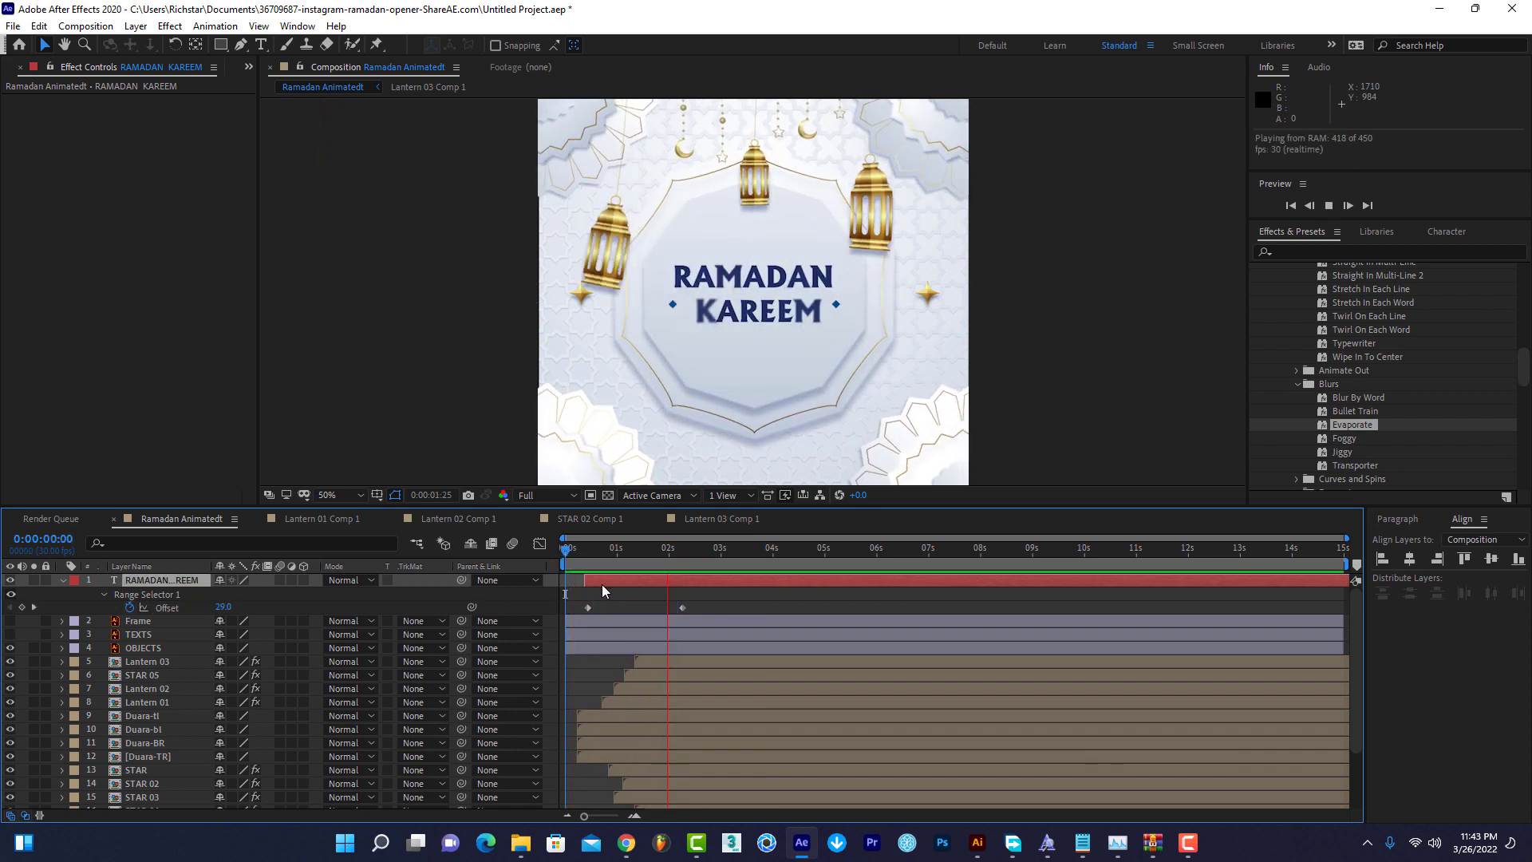
pyautogui.click(62, 580)
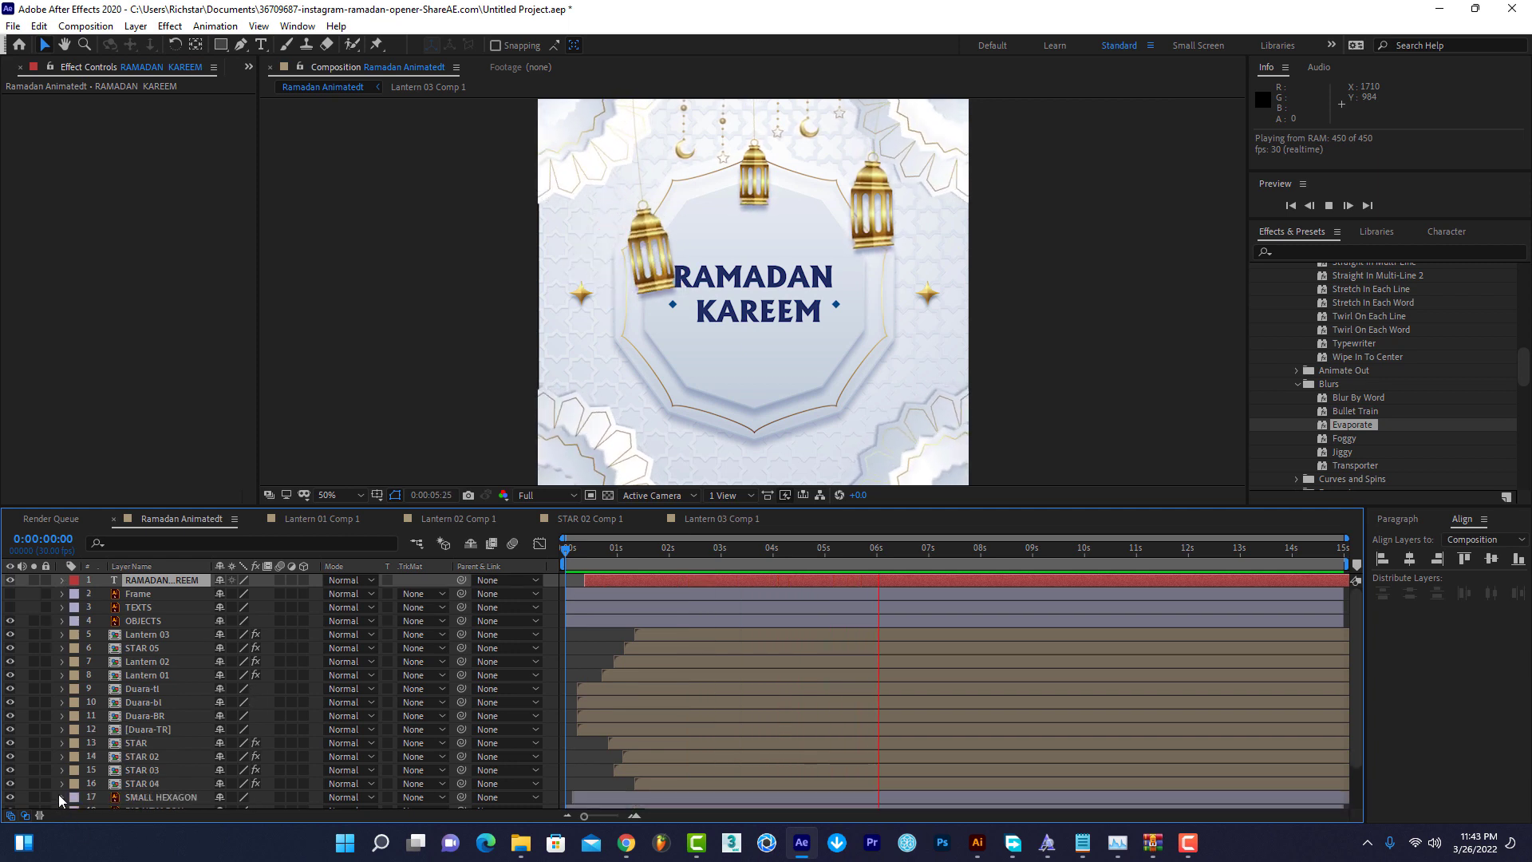
pyautogui.scroll(-2, 679, 587)
pyautogui.press('space')
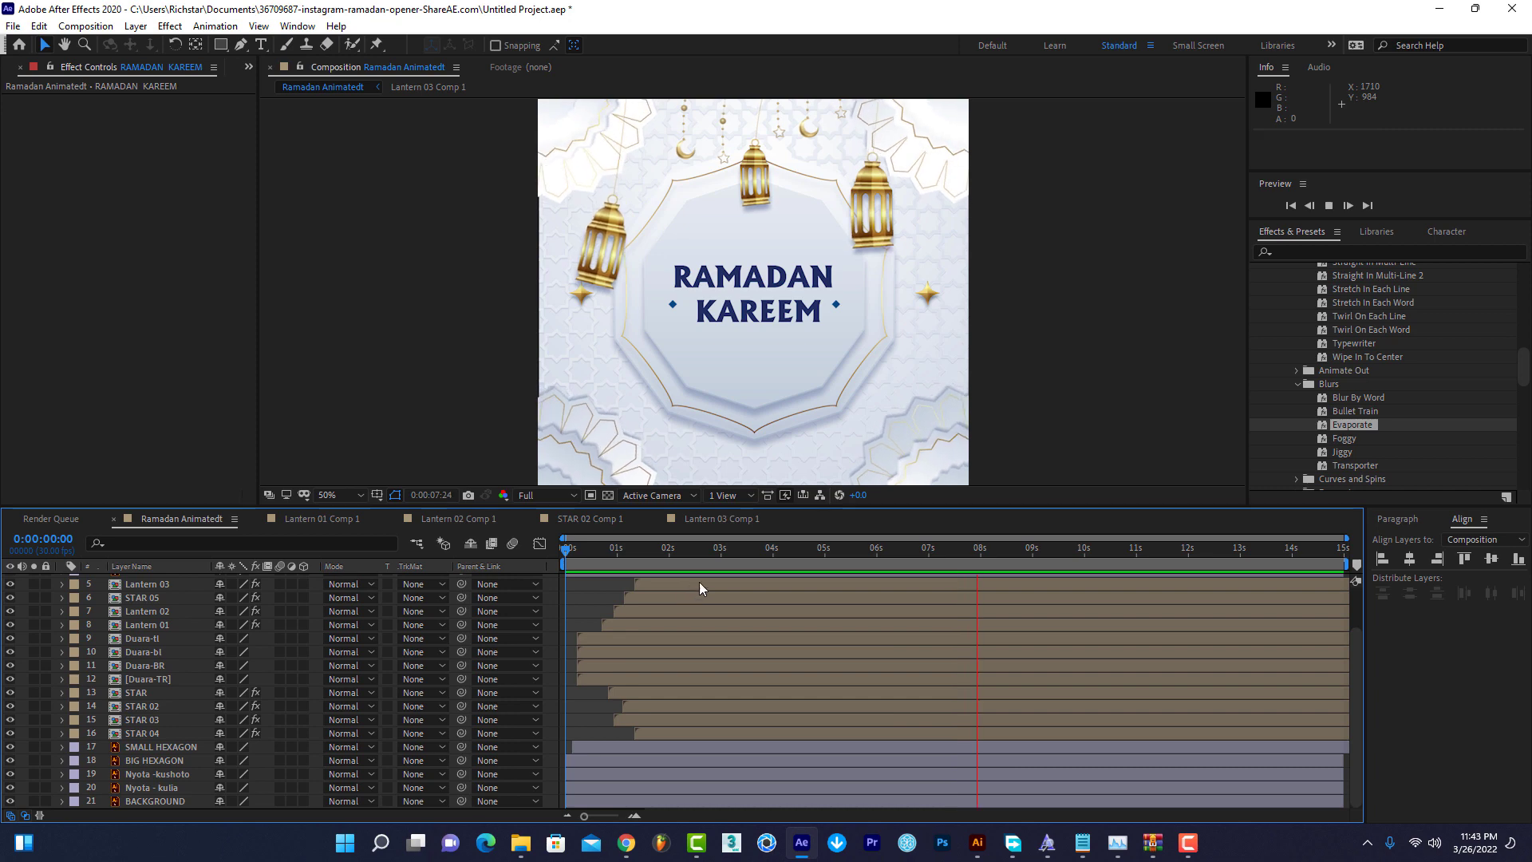
# Create a new composition, Comp 1, and set its size to 1080 x 1080.
pyautogui.click(85, 26)
pyautogui.click(103, 46)
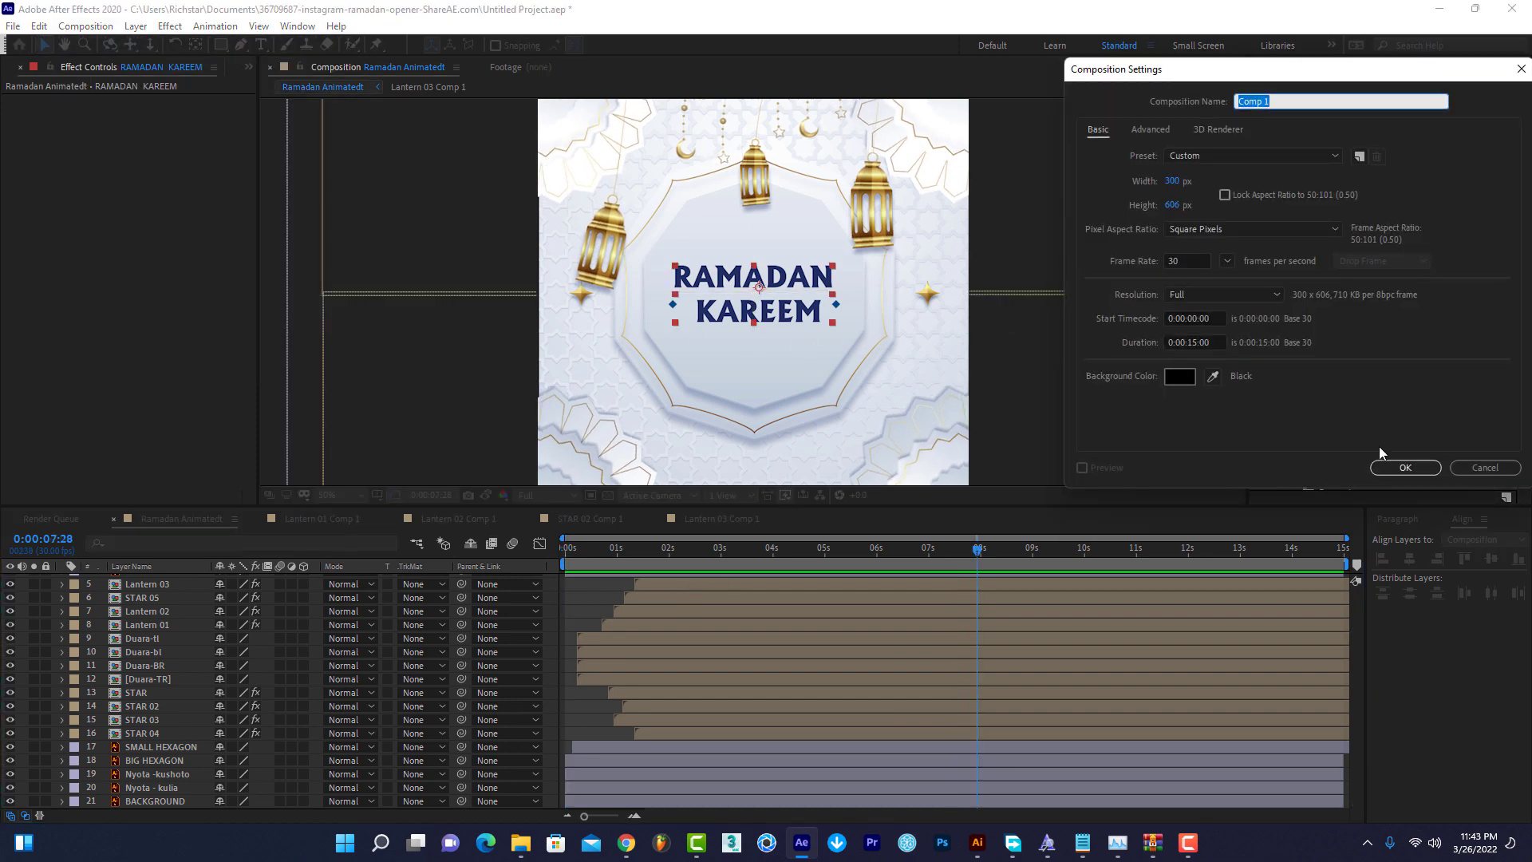
pyautogui.click(1404, 467)
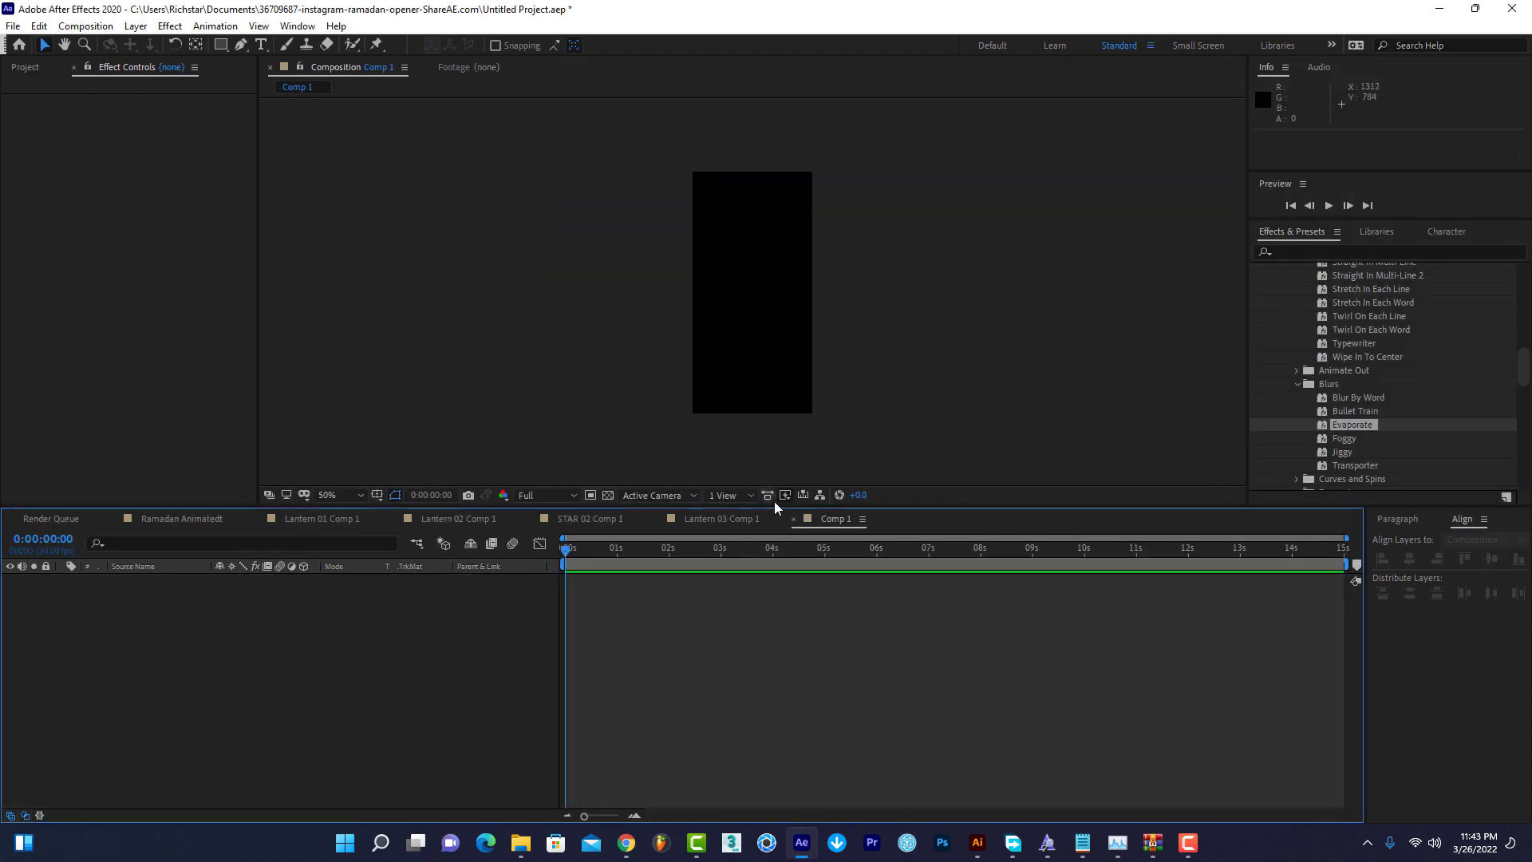
pyautogui.click(85, 26)
pyautogui.click(112, 69)
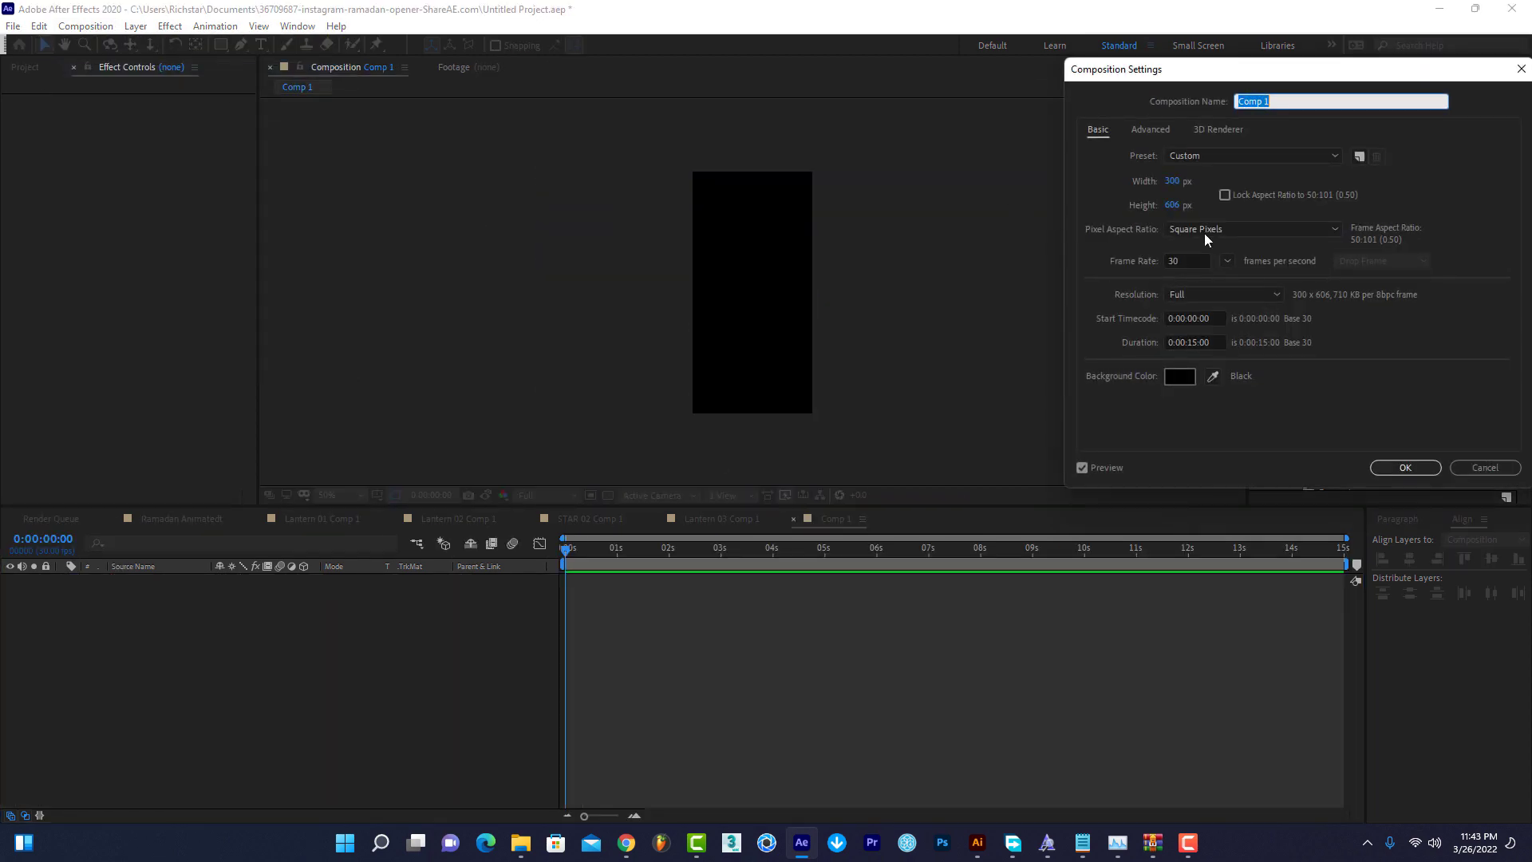
pyautogui.click(1187, 184)
pyautogui.write('1080')
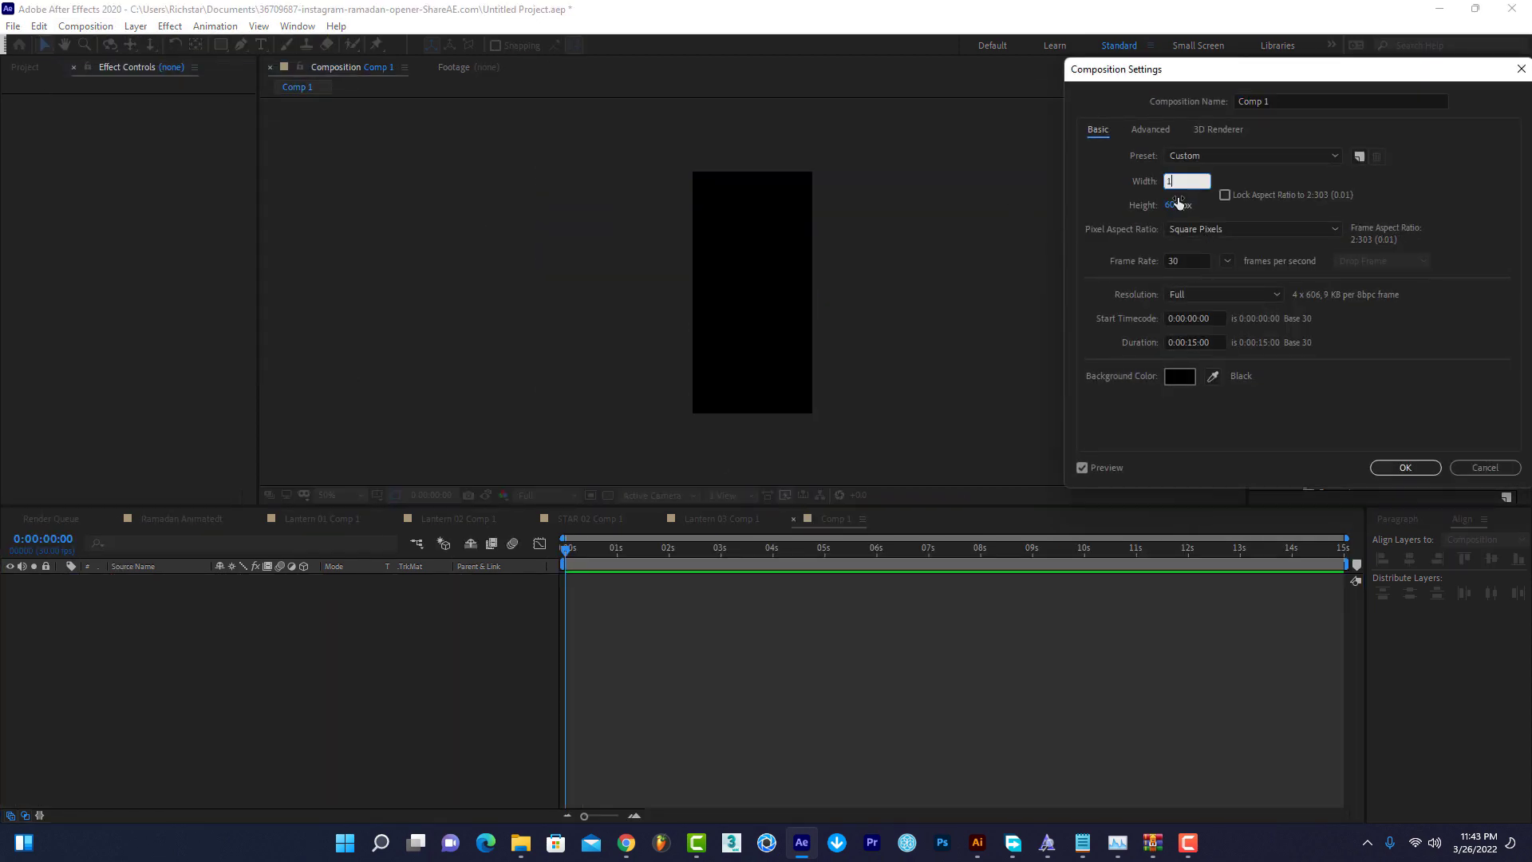
pyautogui.click(1174, 205)
pyautogui.write('1')
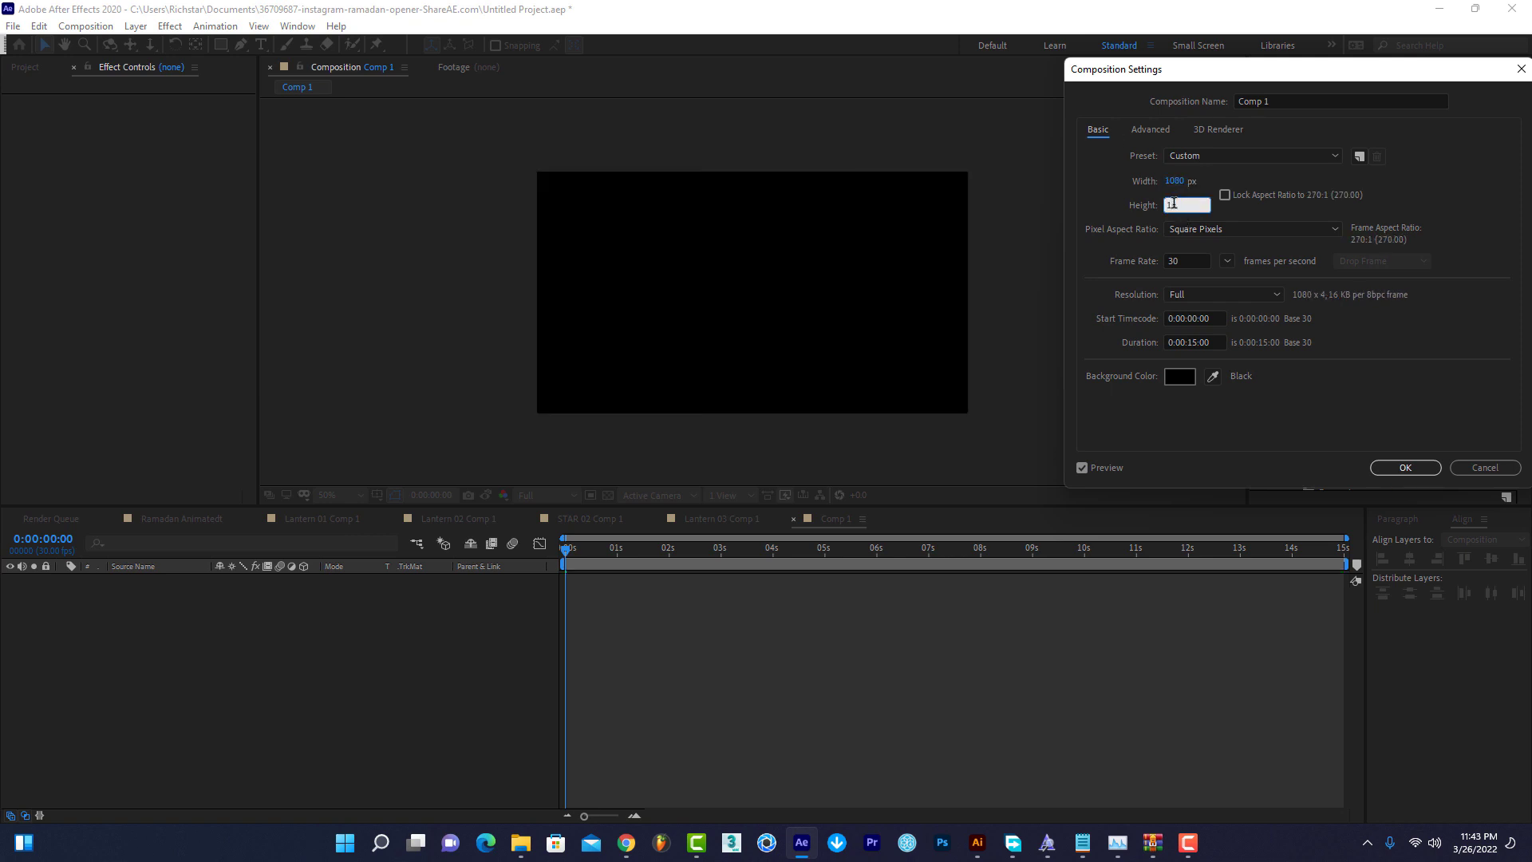
pyautogui.write('080')
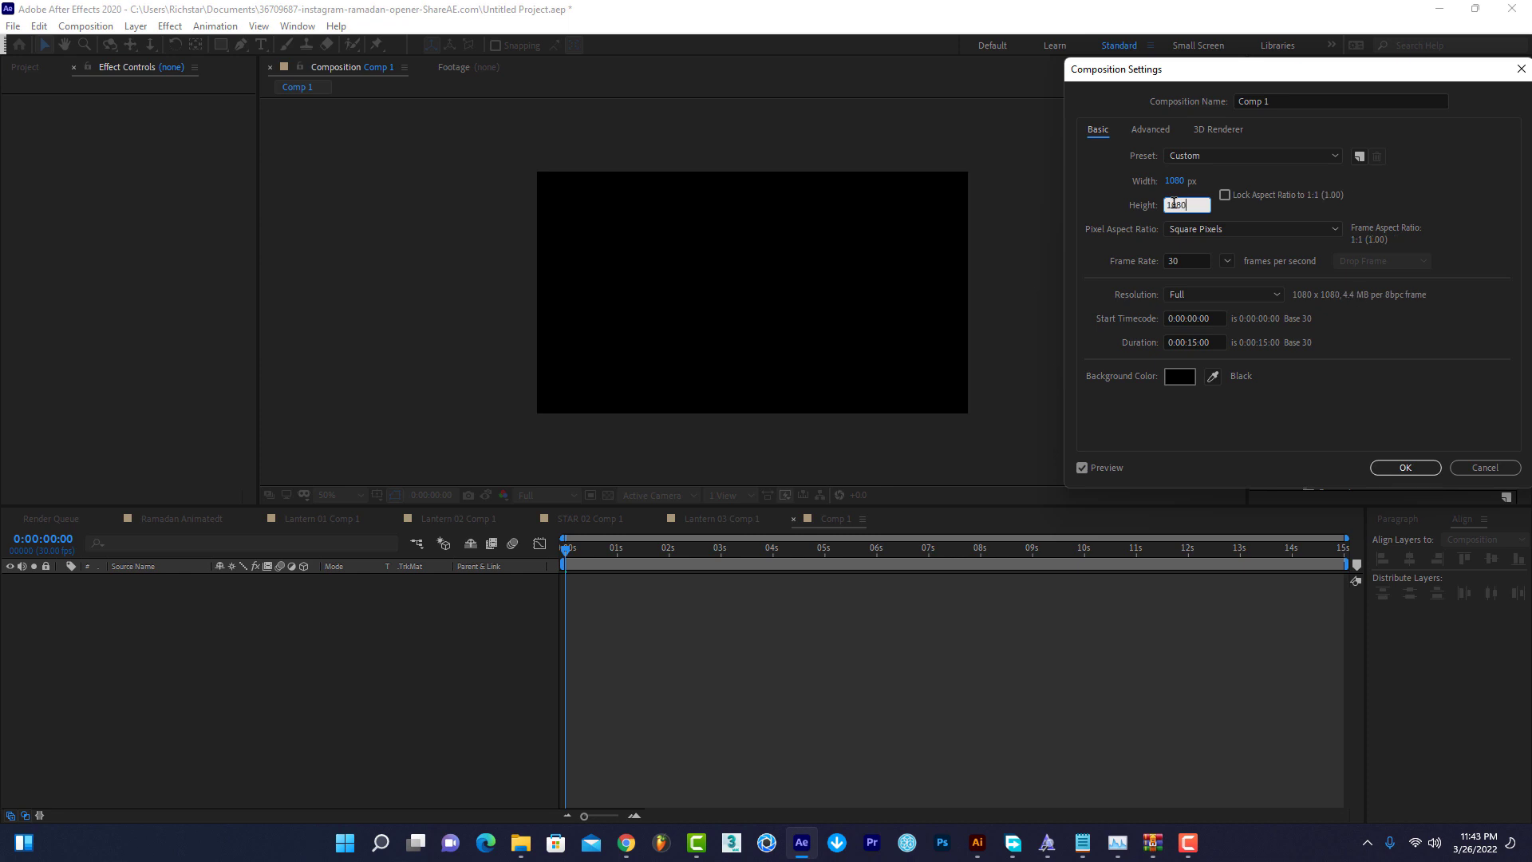
pyautogui.press('Return')
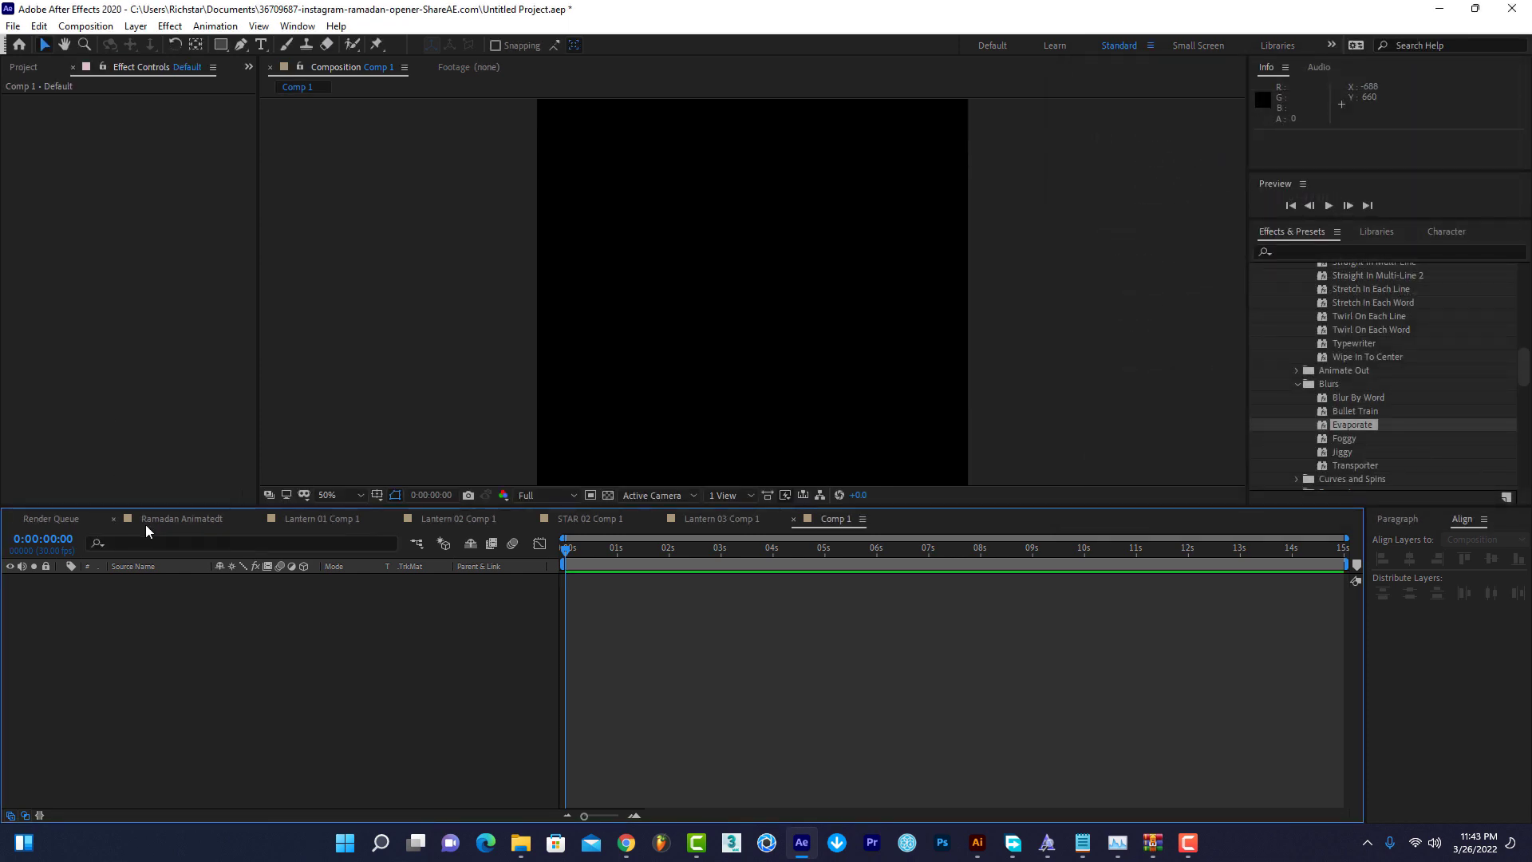
# Copy all 21 layers from Ramadan Animatedt and paste them into Comp 1.
pyautogui.click(174, 520)
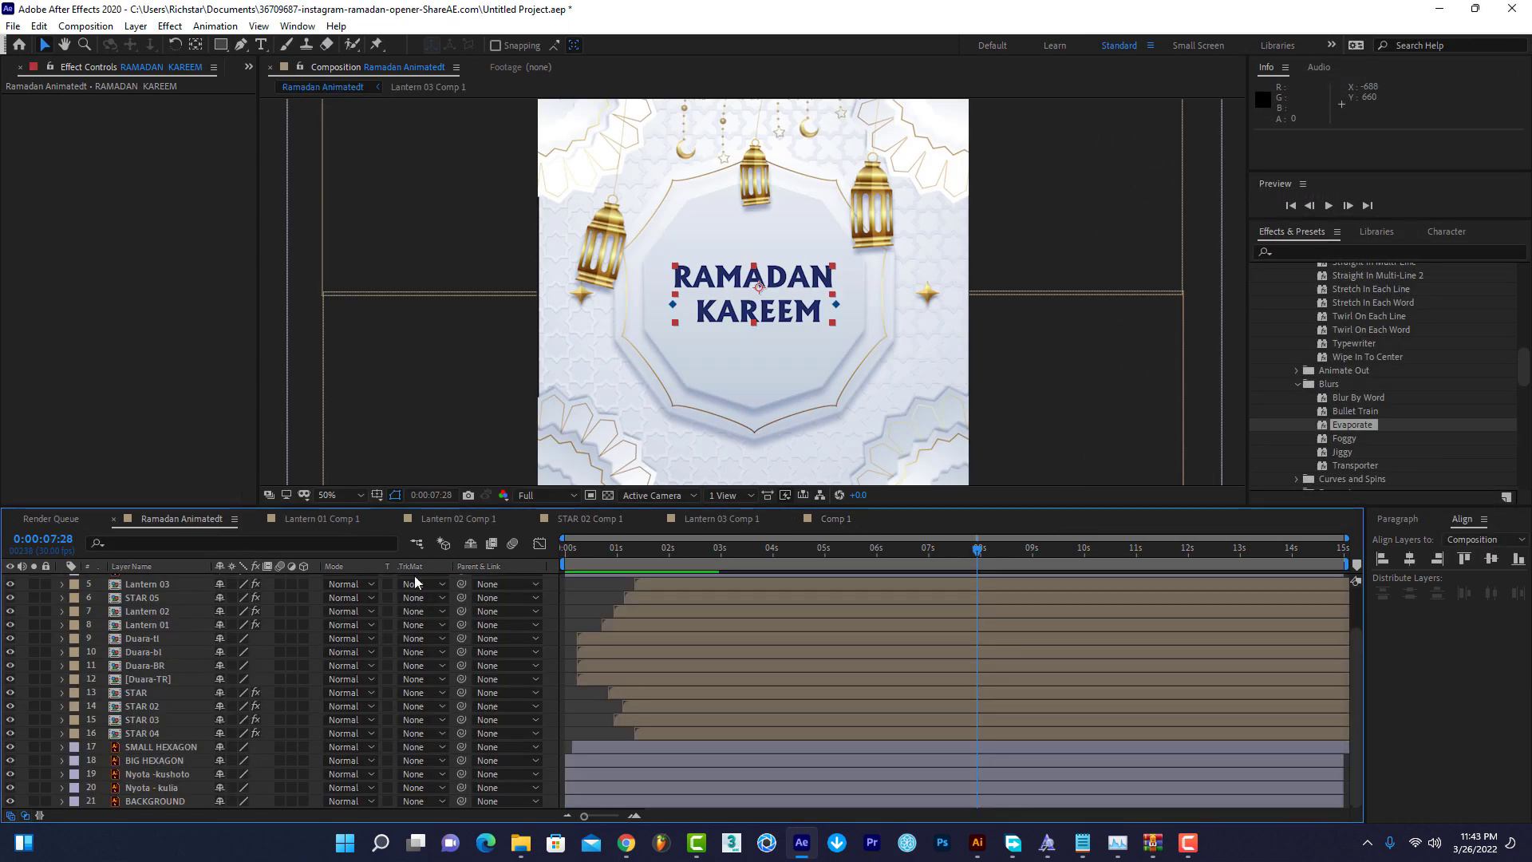
pyautogui.hotkey('ctrl', 'a')
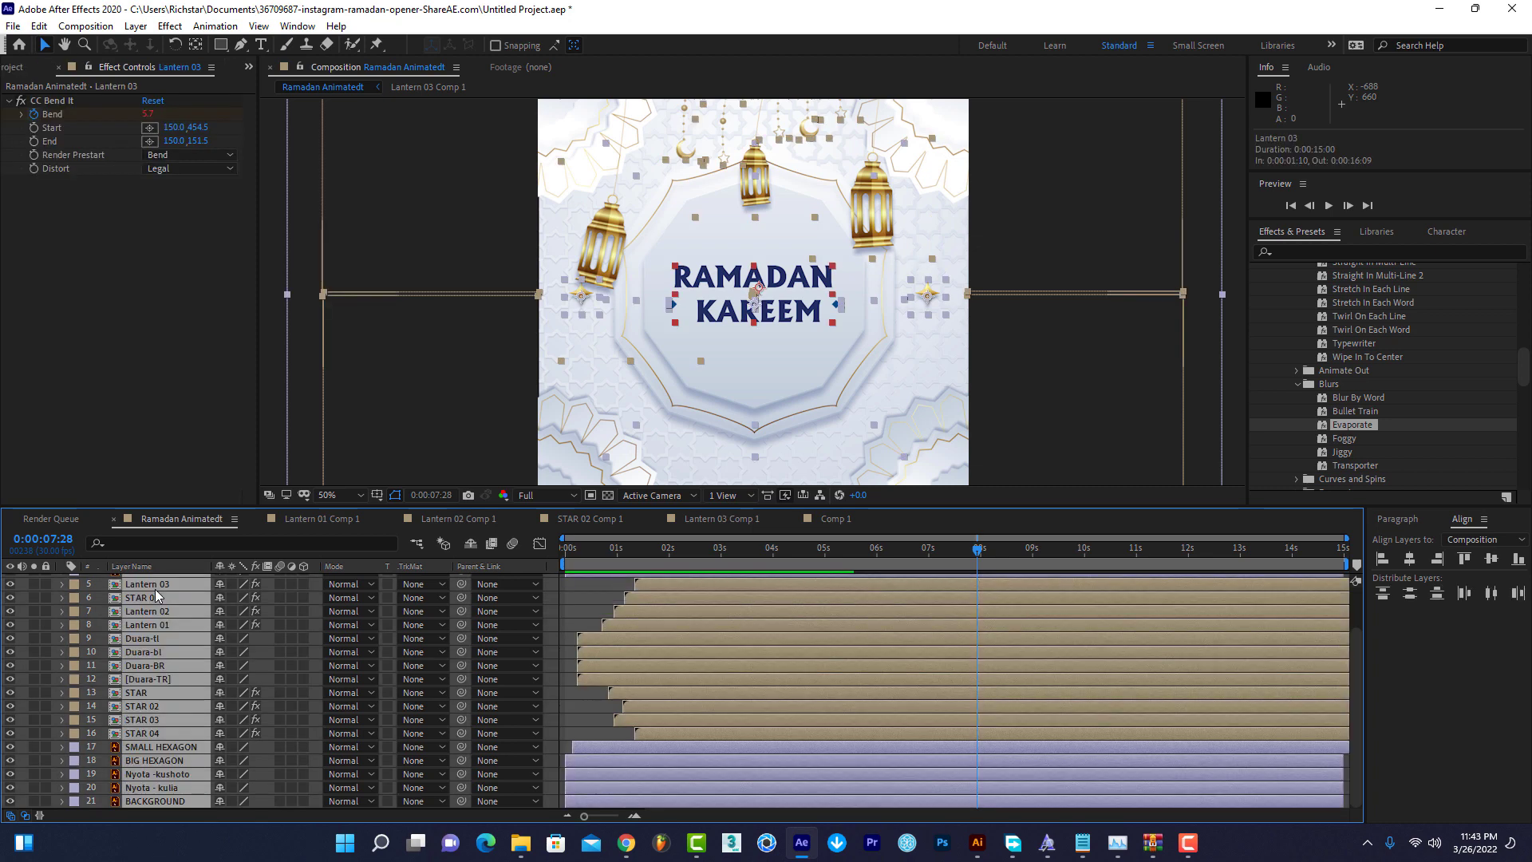
pyautogui.hotkey('ctrl', 'c')
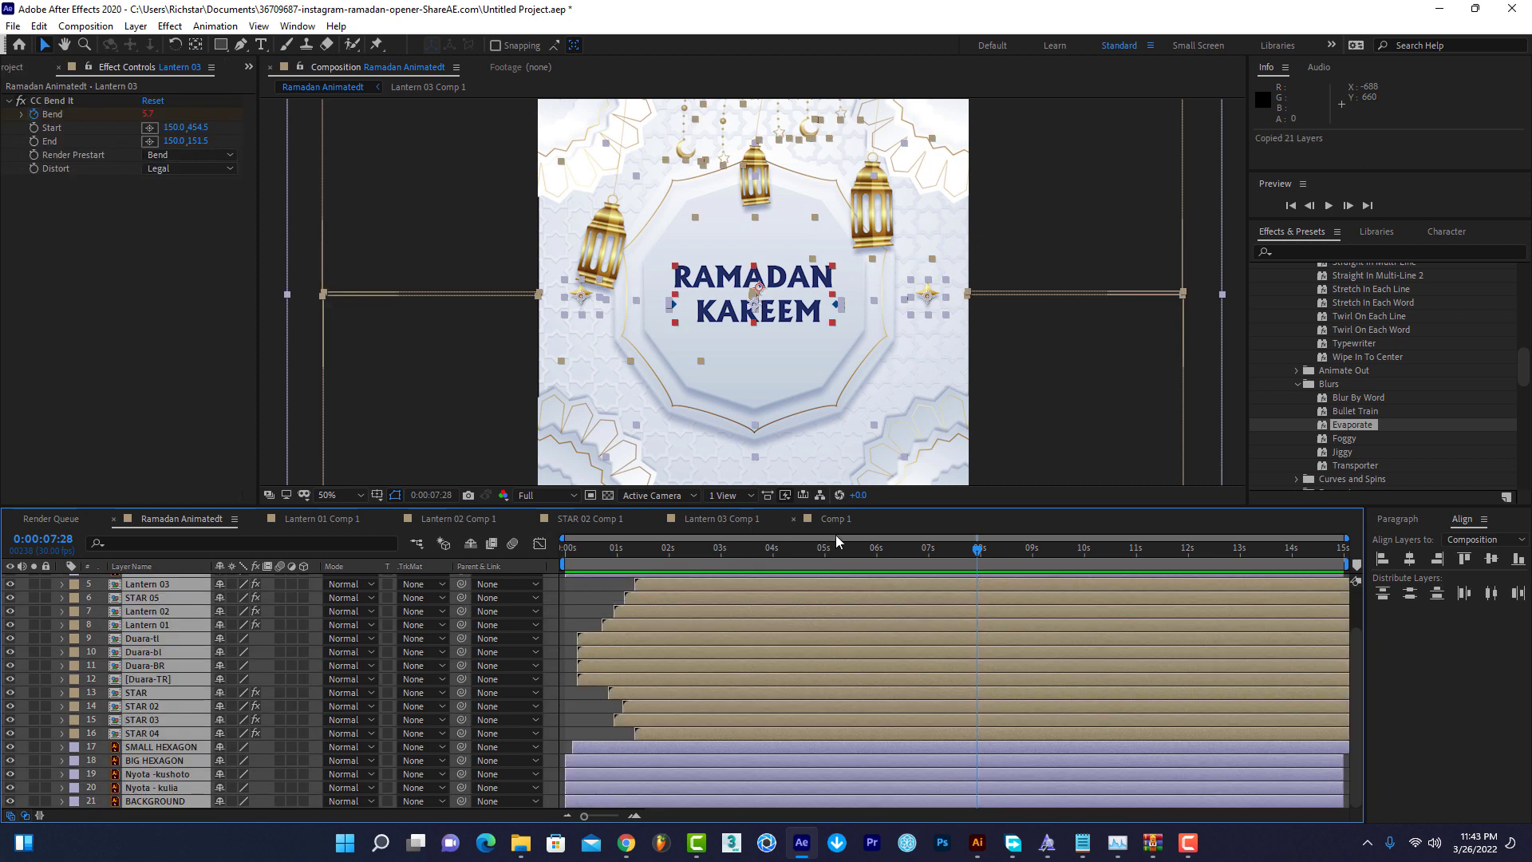
pyautogui.click(836, 520)
pyautogui.hotkey('ctrl', 'v')
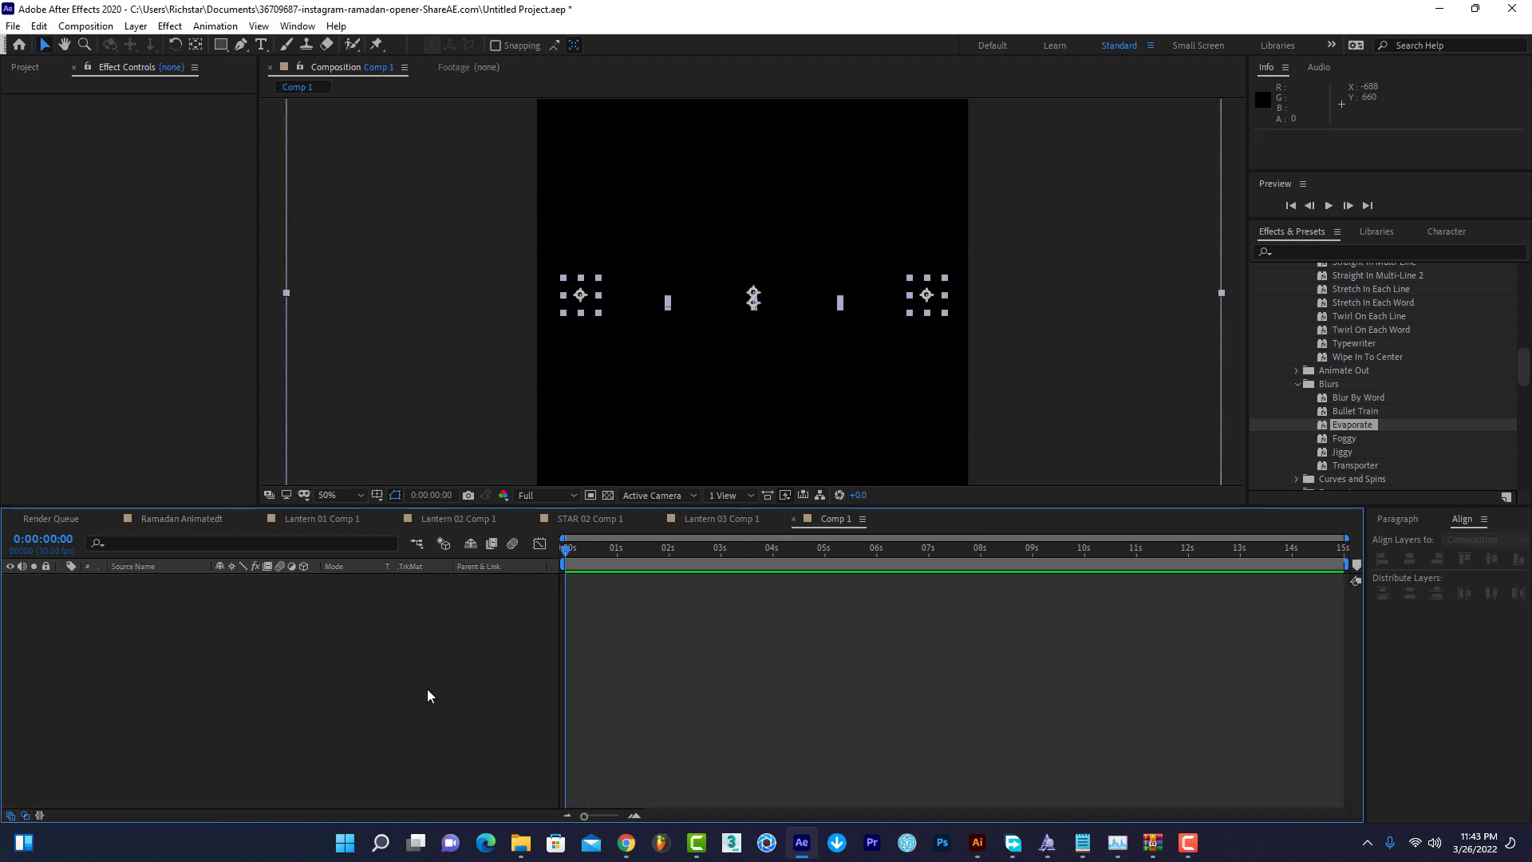
pyautogui.click(610, 550)
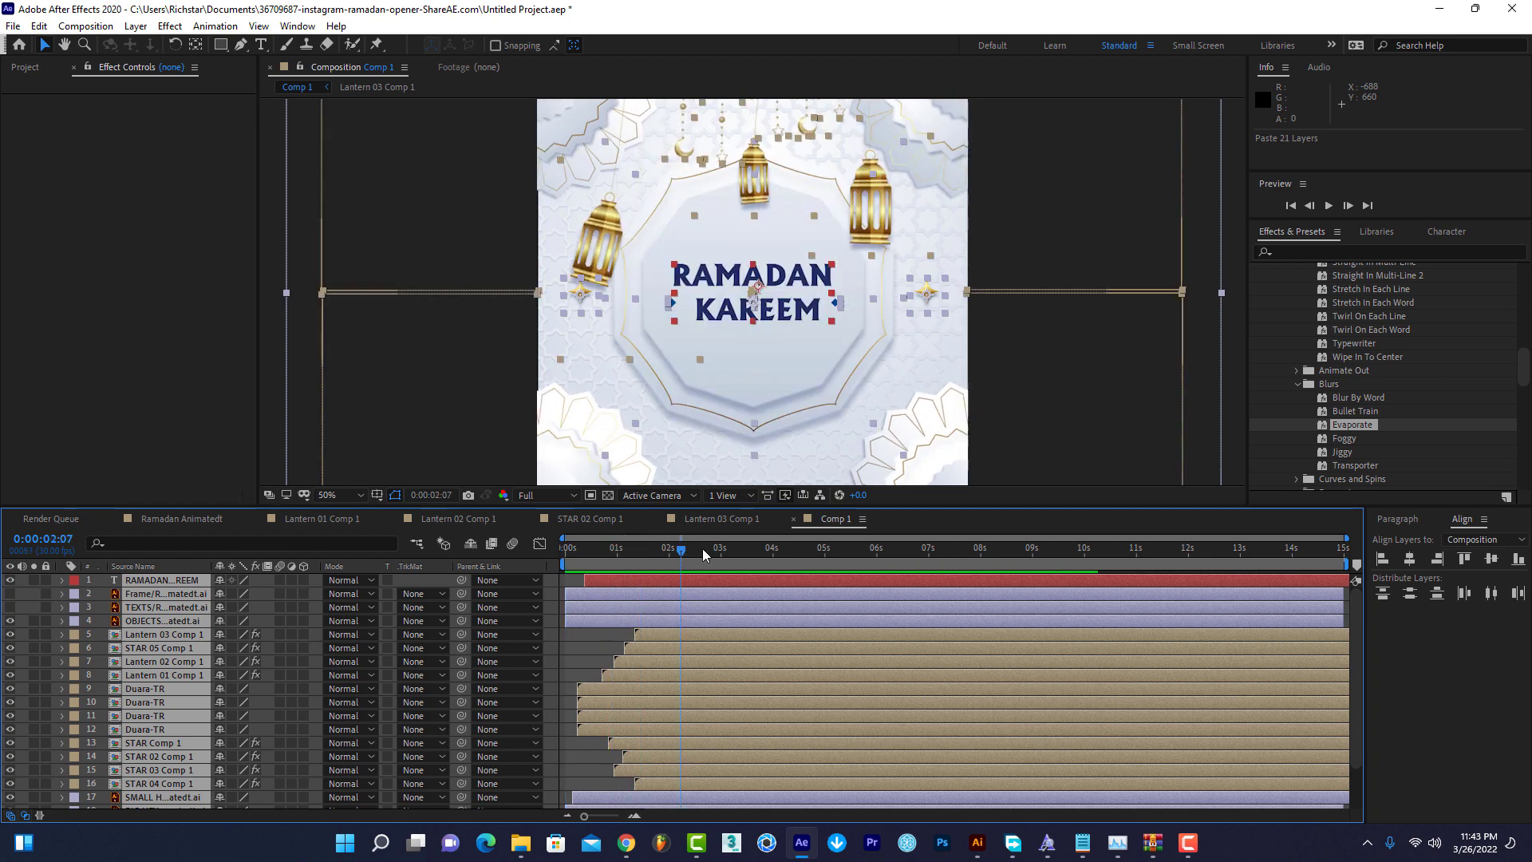
pyautogui.moveTo(609, 555); pyautogui.dragTo(735, 550)
# Delete the RAMADAN KAREEM text layer from Comp 1.
pyautogui.press('F2')
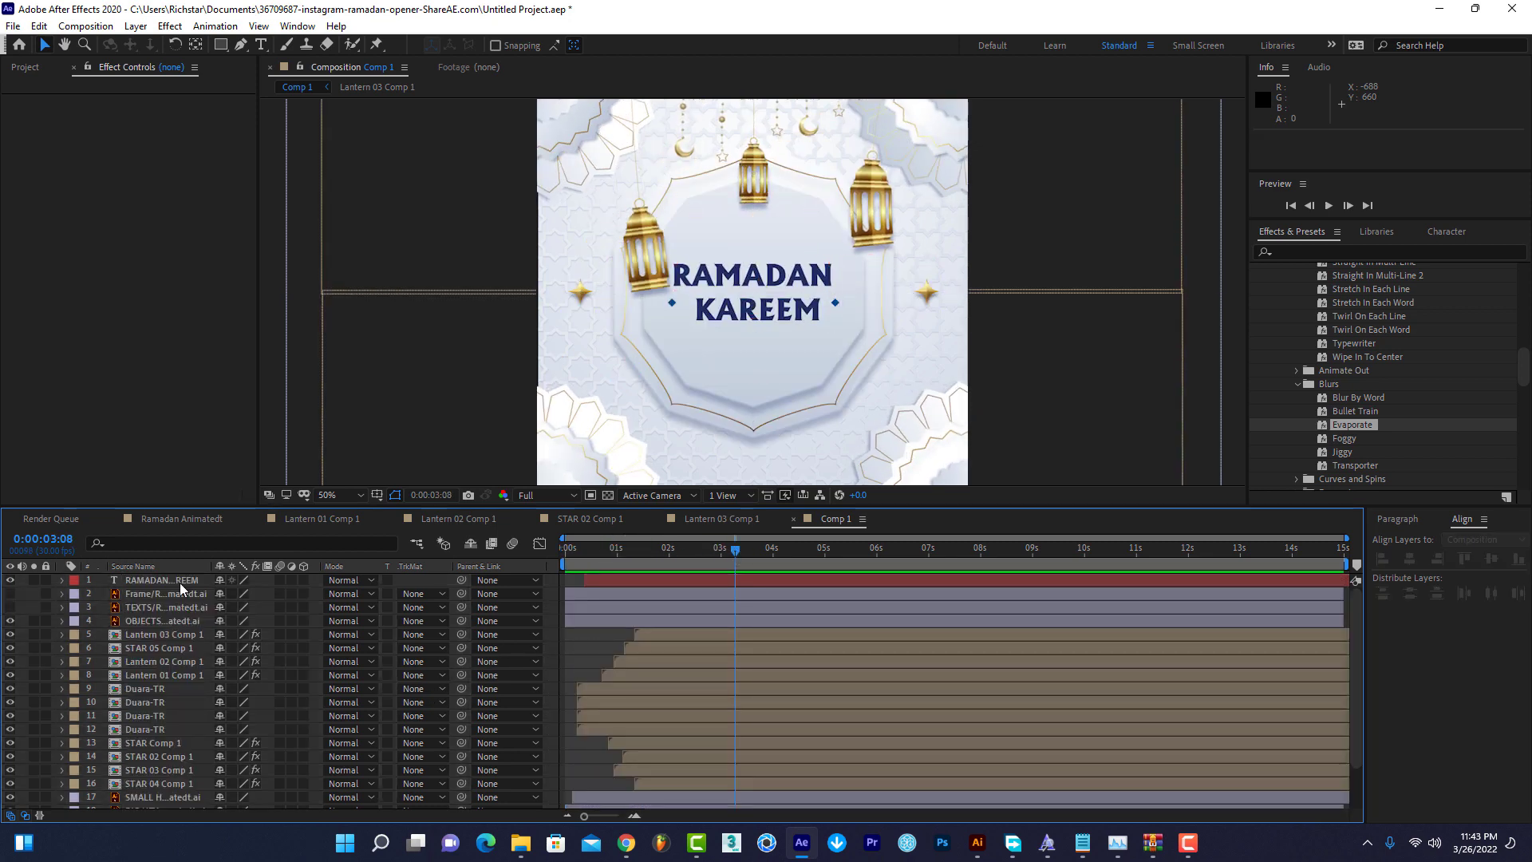
pyautogui.click(182, 580)
pyautogui.press('Delete')
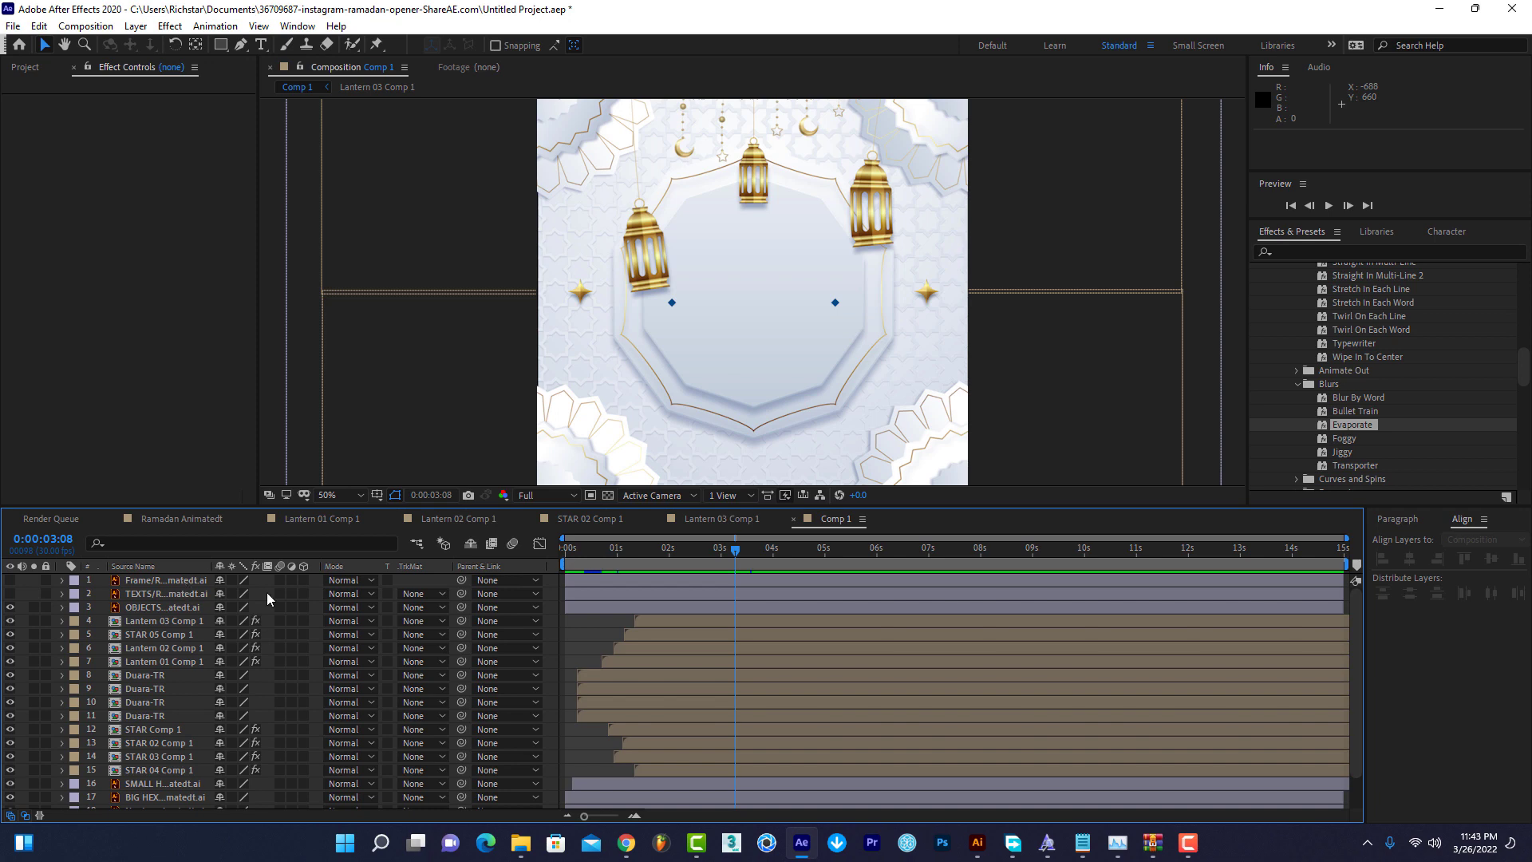
pyautogui.click(32, 68)
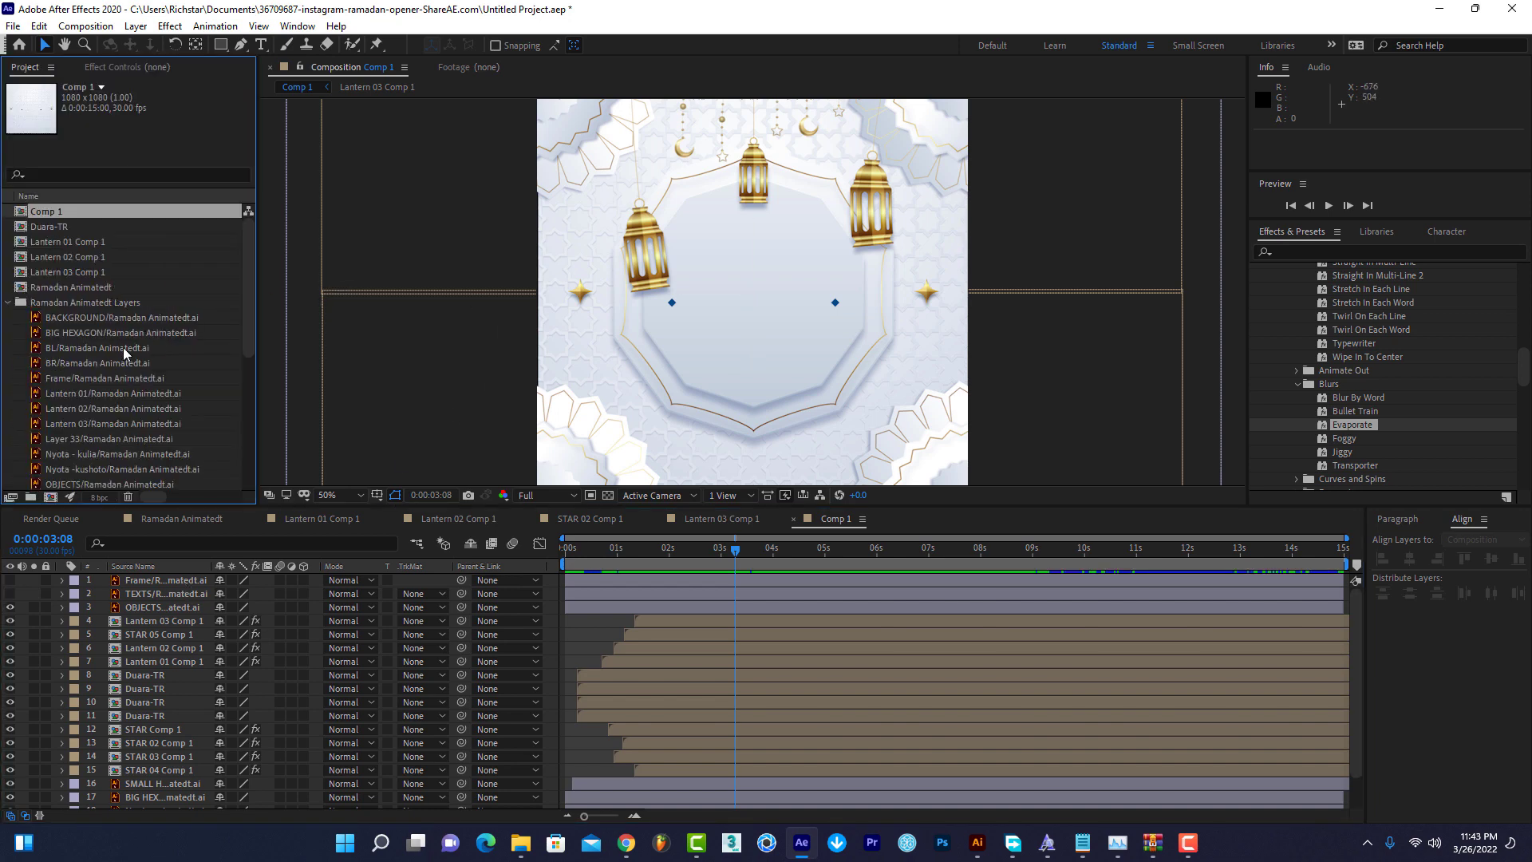
pyautogui.scroll(-3, 124, 351)
pyautogui.scroll(3, 151, 422)
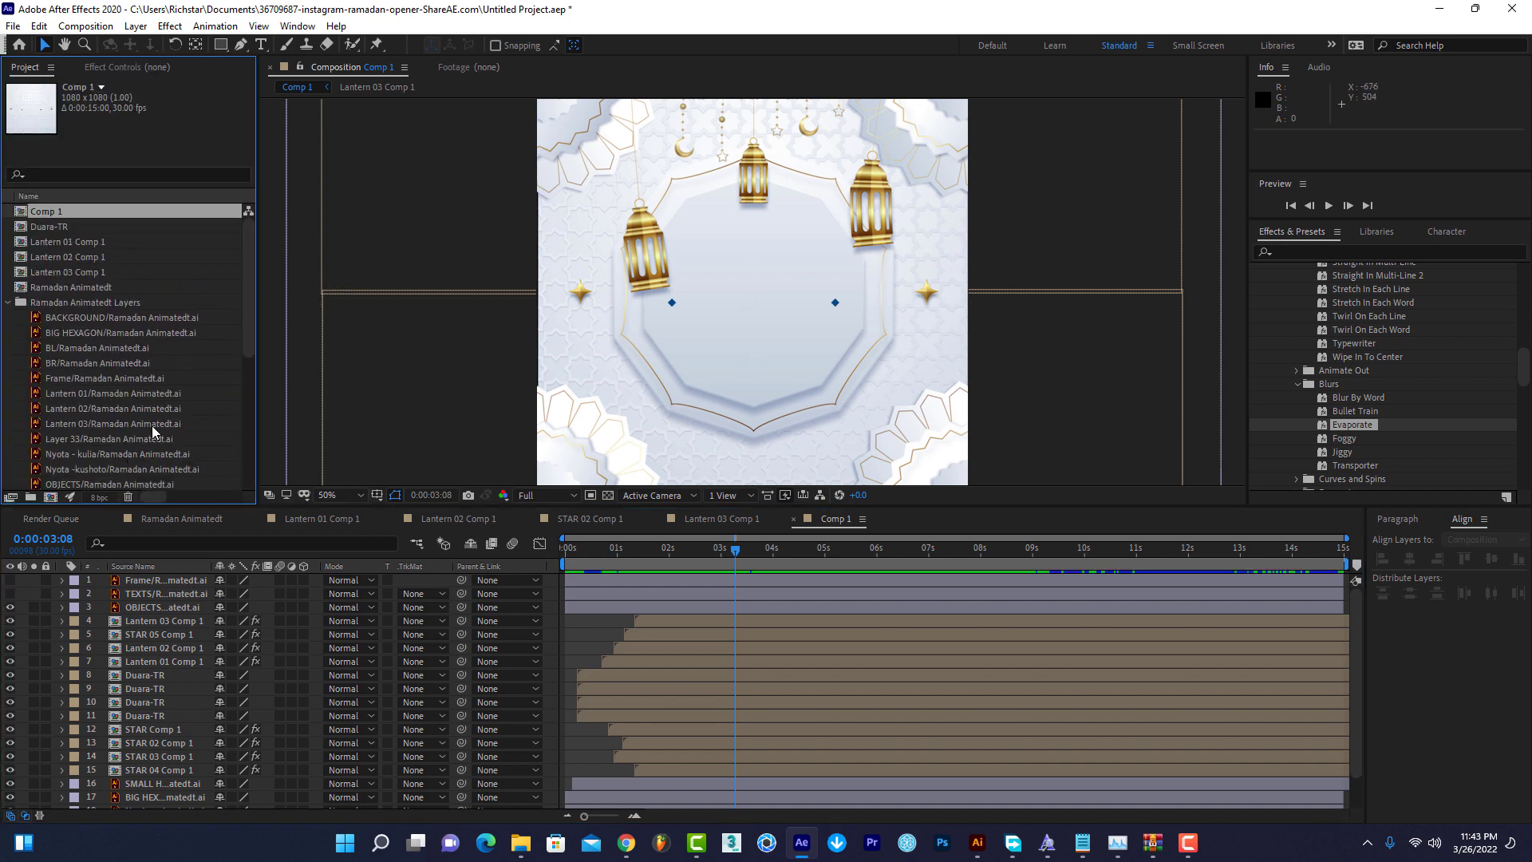
# Import AfriCorp Logo.png, place it in Comp 1, and scale it down to 14%.
pyautogui.doubleClick(17, 426)
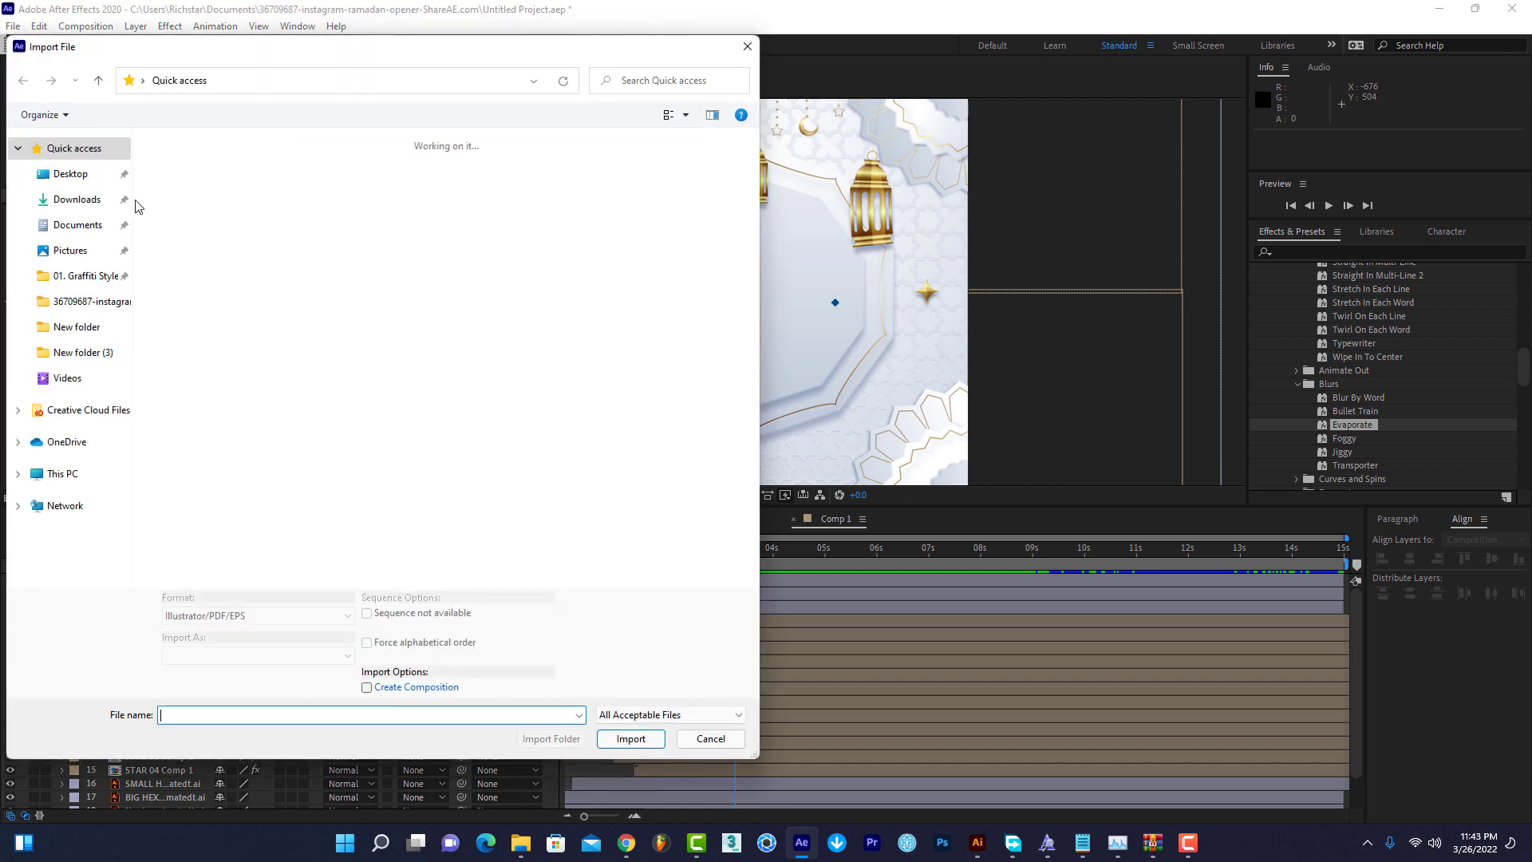
pyautogui.doubleClick(217, 445)
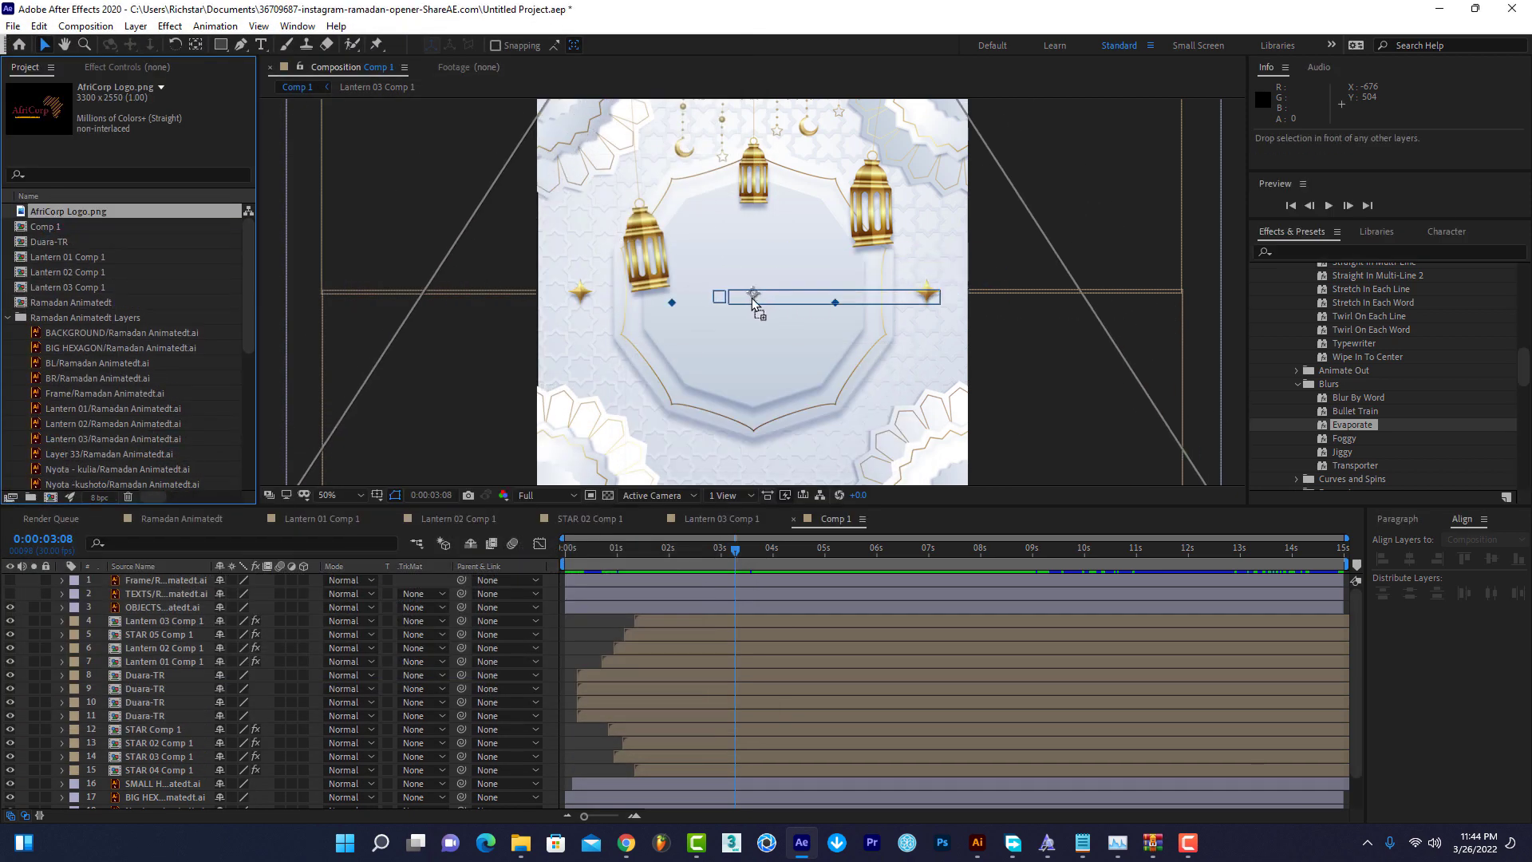
pyautogui.moveTo(53, 217); pyautogui.dragTo(753, 295)
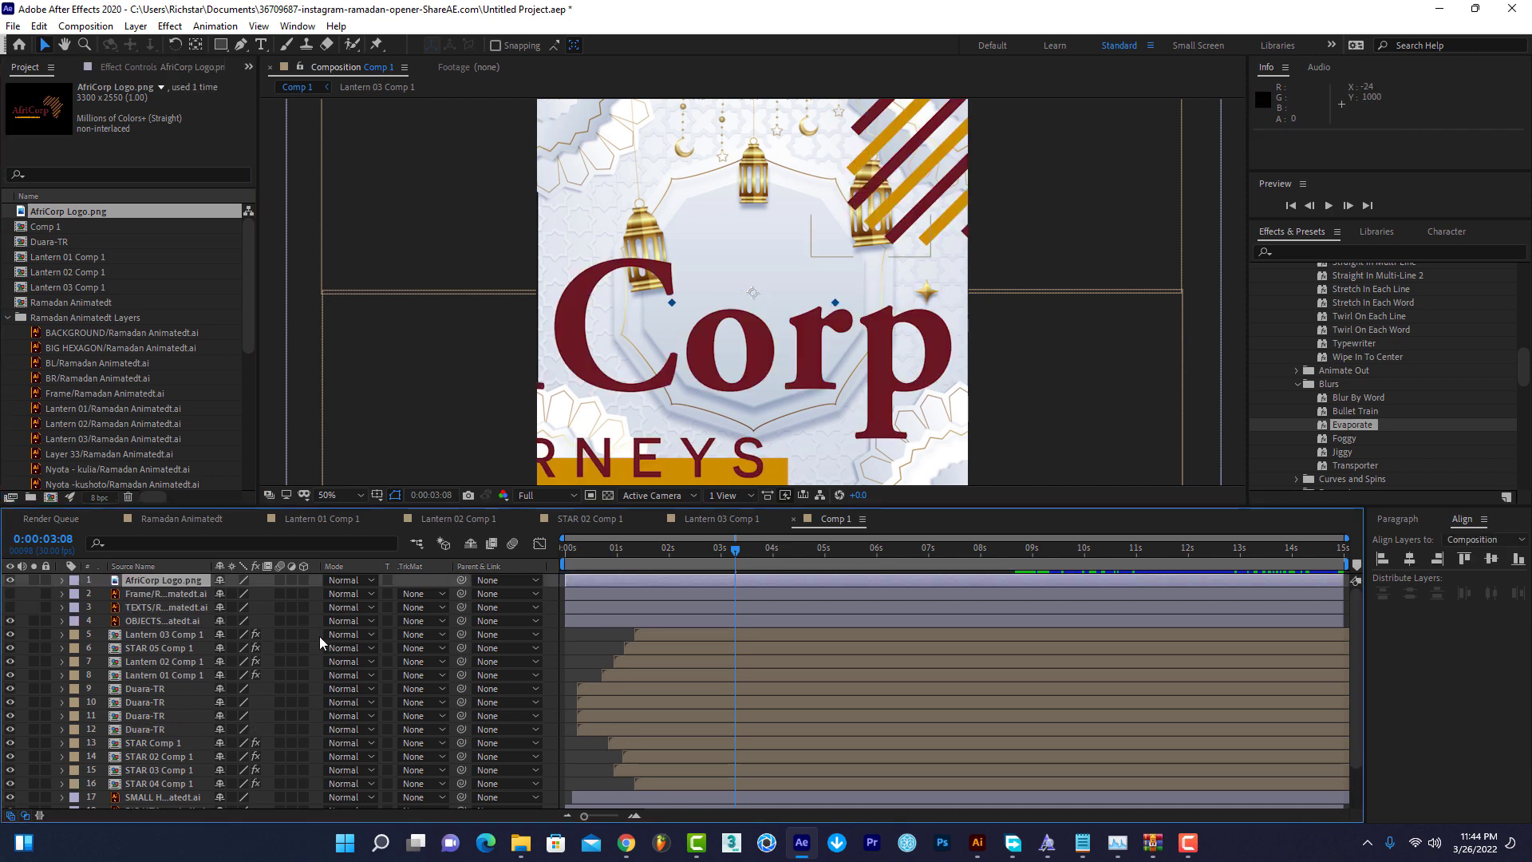
pyautogui.press('s')
pyautogui.moveTo(264, 596); pyautogui.dragTo(205, 604)
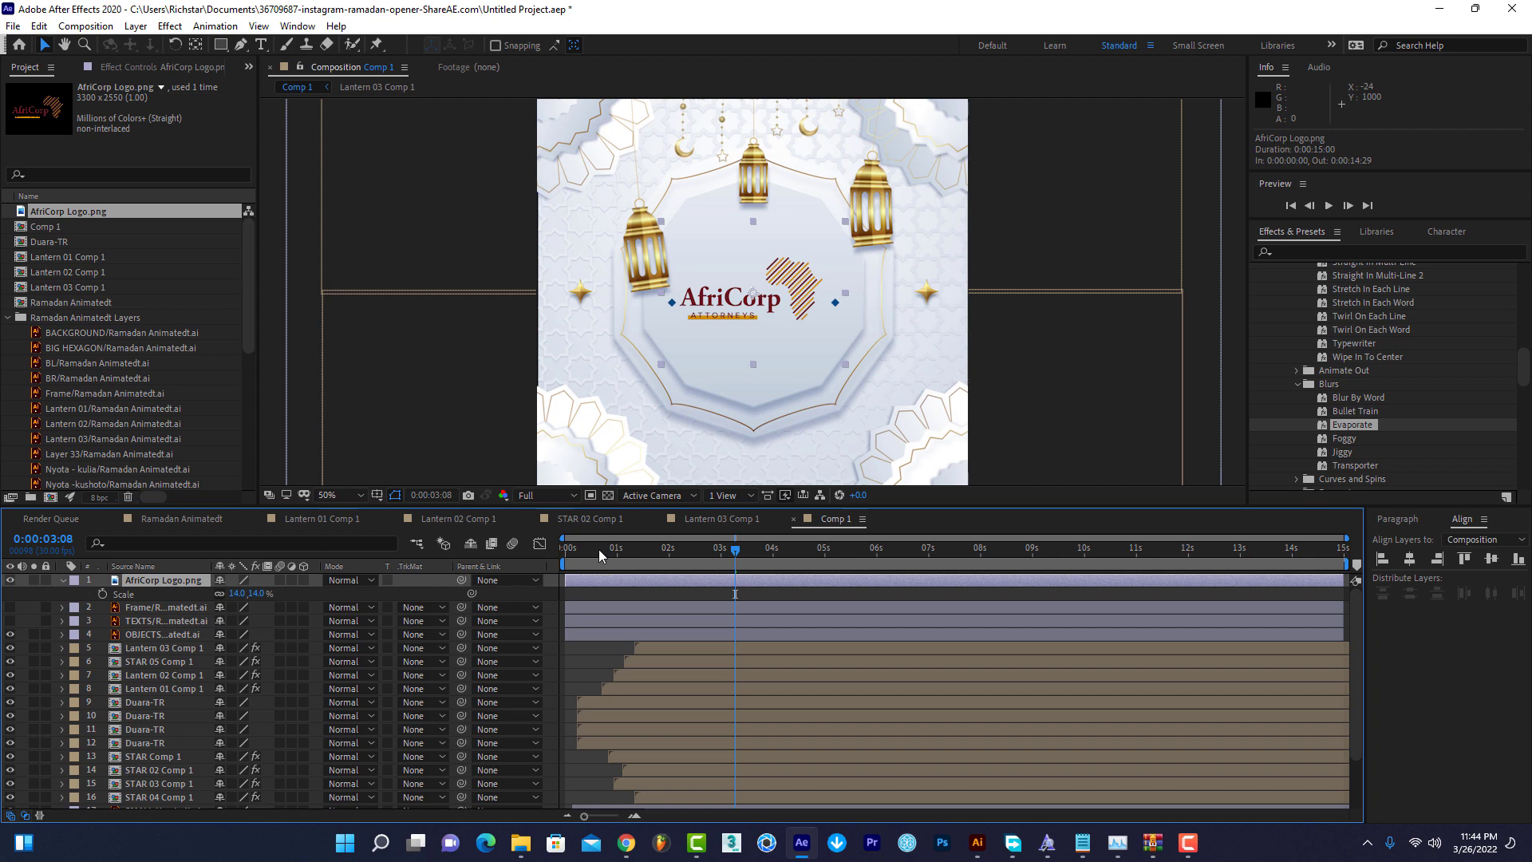
# Keyframe the logo's Scale from 0% at the start to 14% at one second, with Easy Ease.
pyautogui.moveTo(600, 555); pyautogui.dragTo(543, 561)
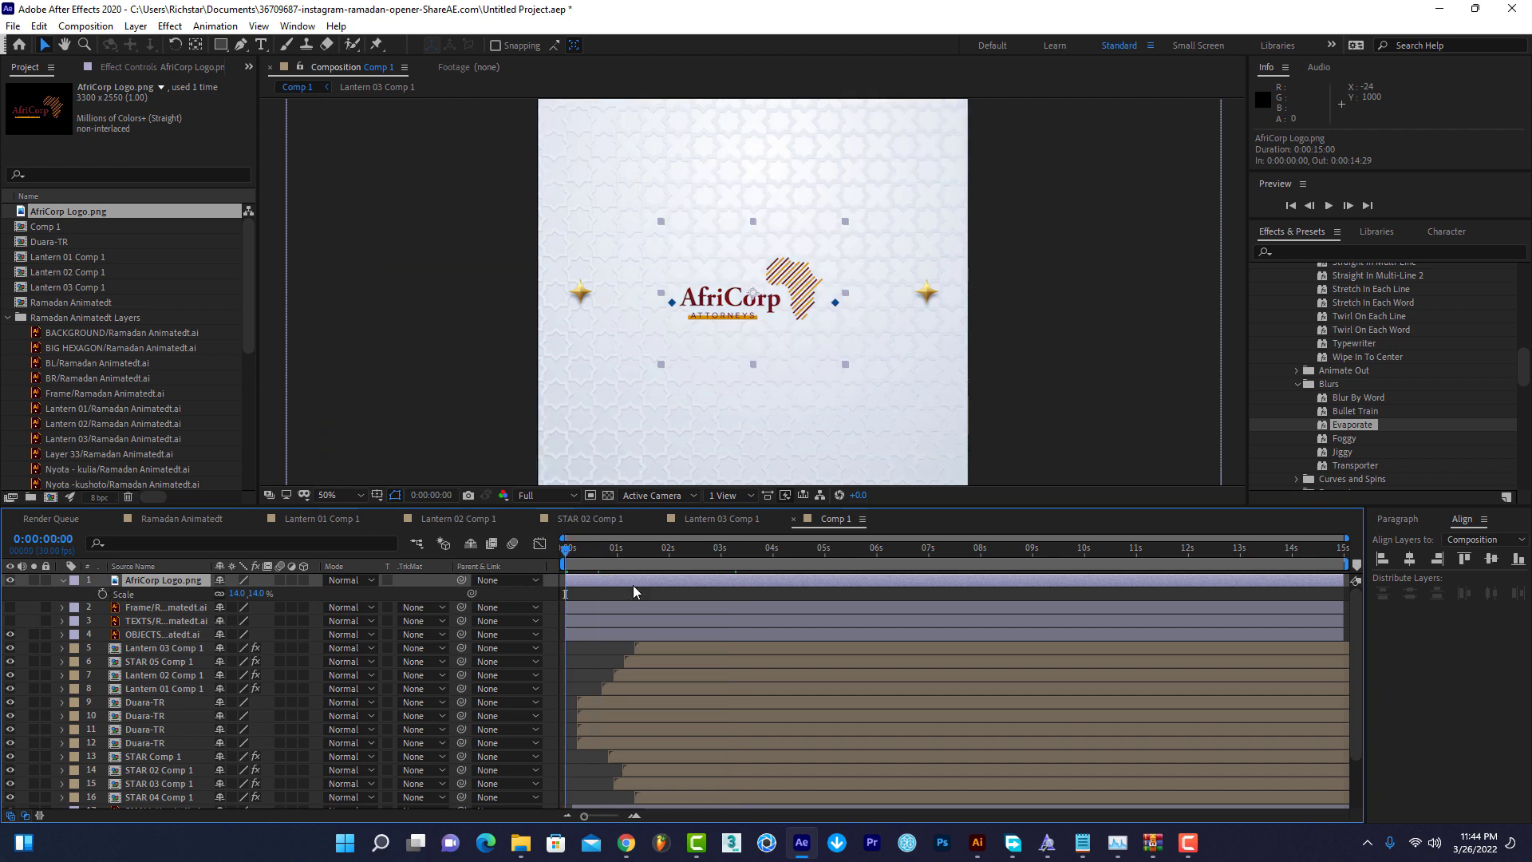
pyautogui.click(618, 558)
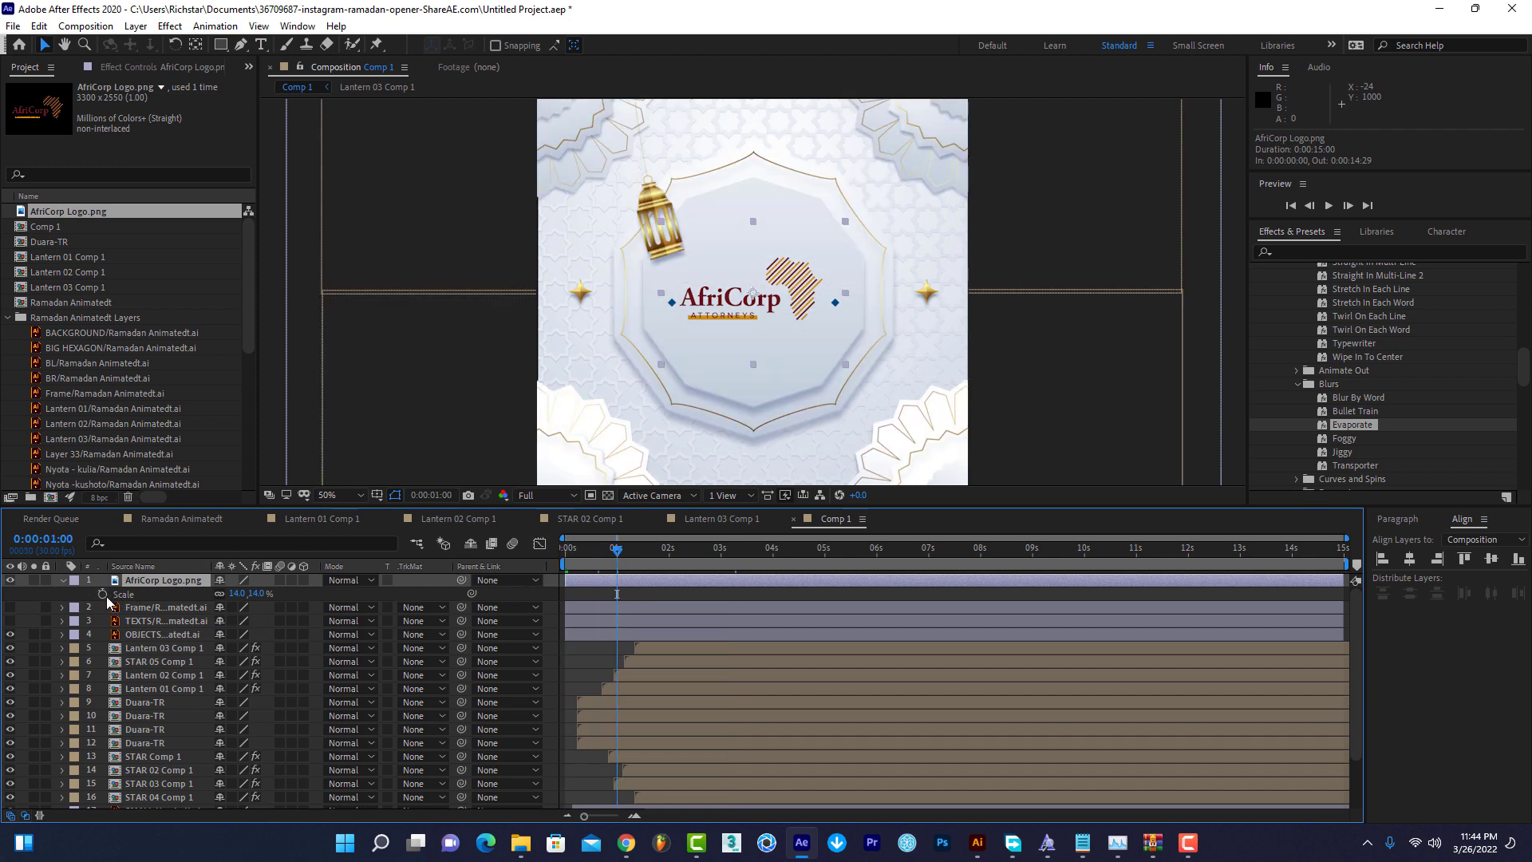
pyautogui.click(103, 593)
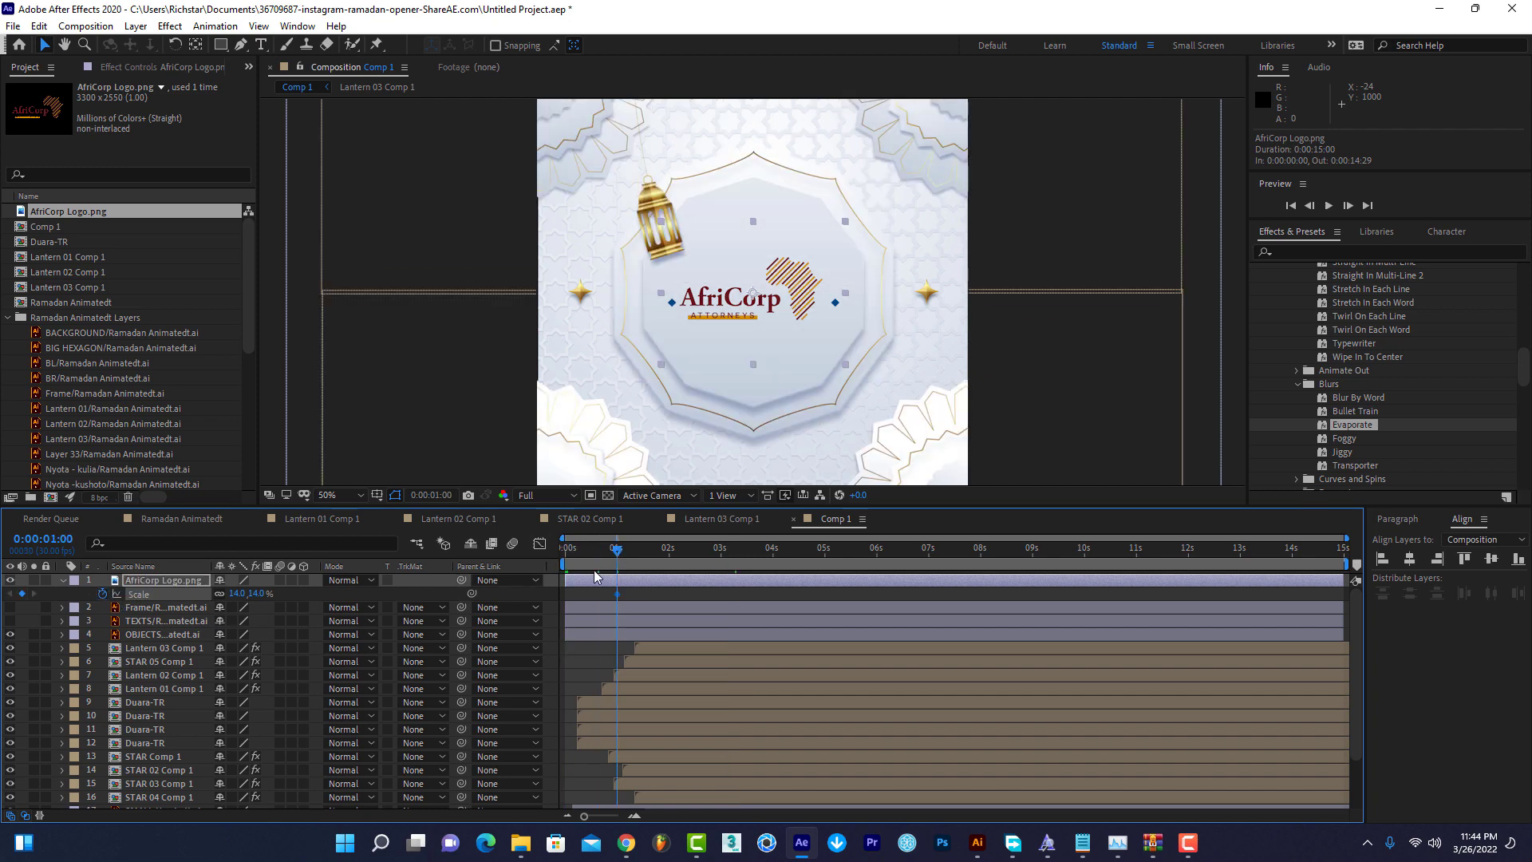
pyautogui.press('Home')
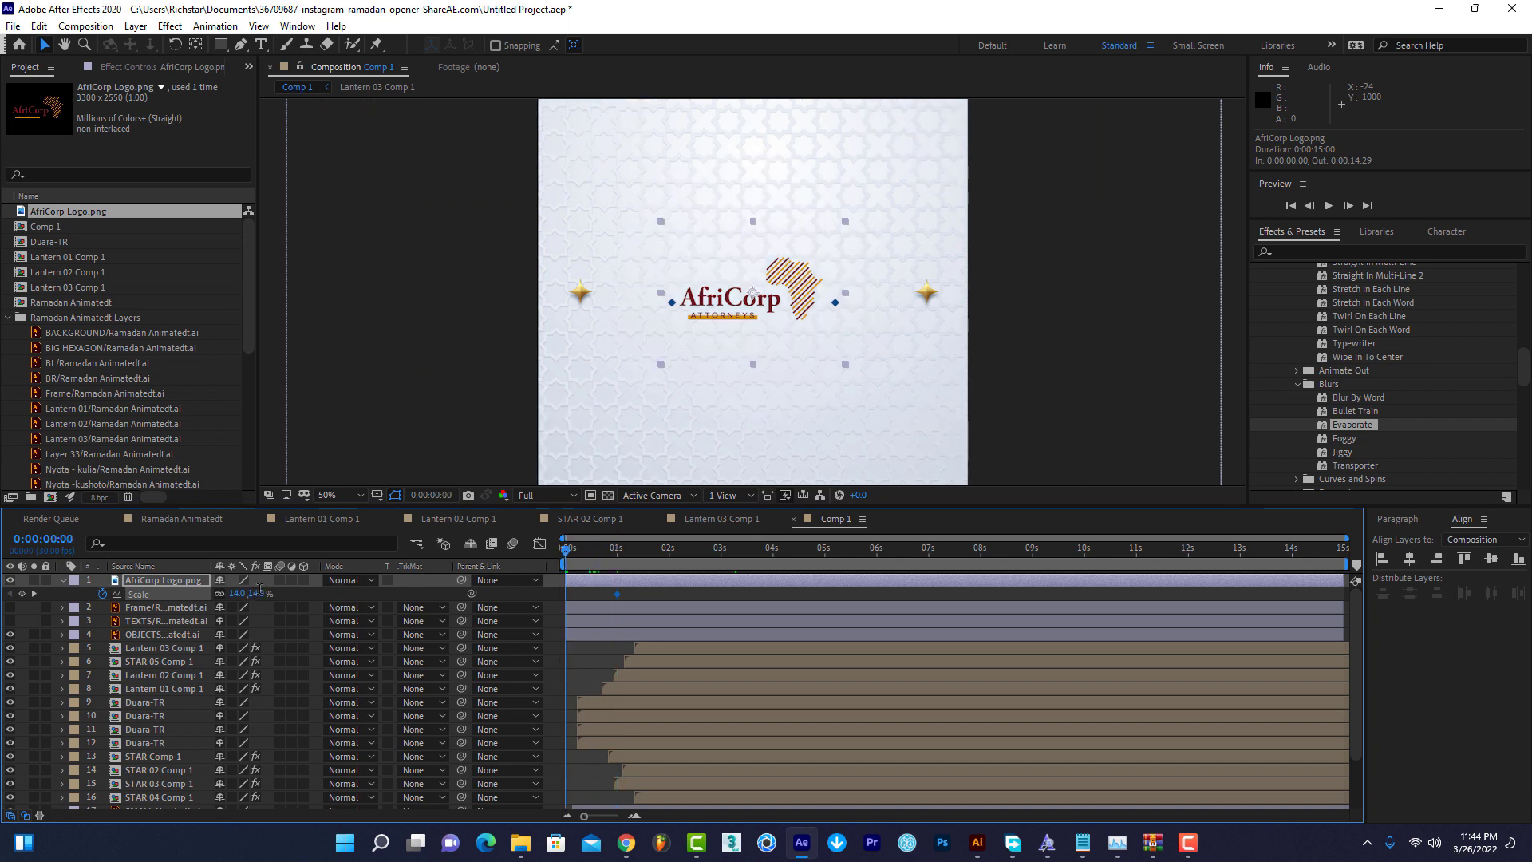
pyautogui.press('Return')
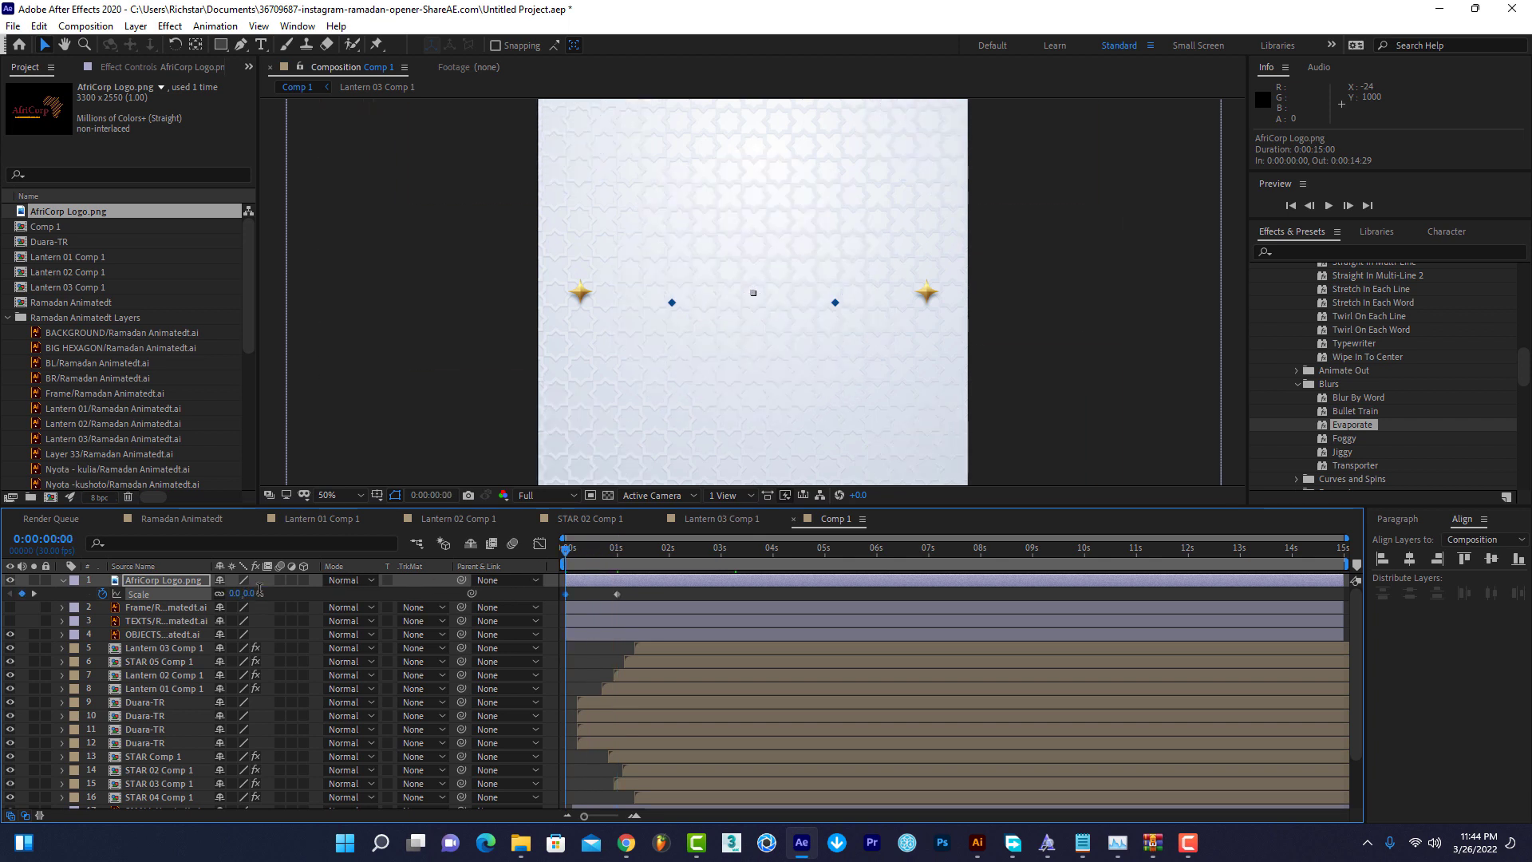
pyautogui.rightClick(567, 595)
pyautogui.moveTo(734, 794)
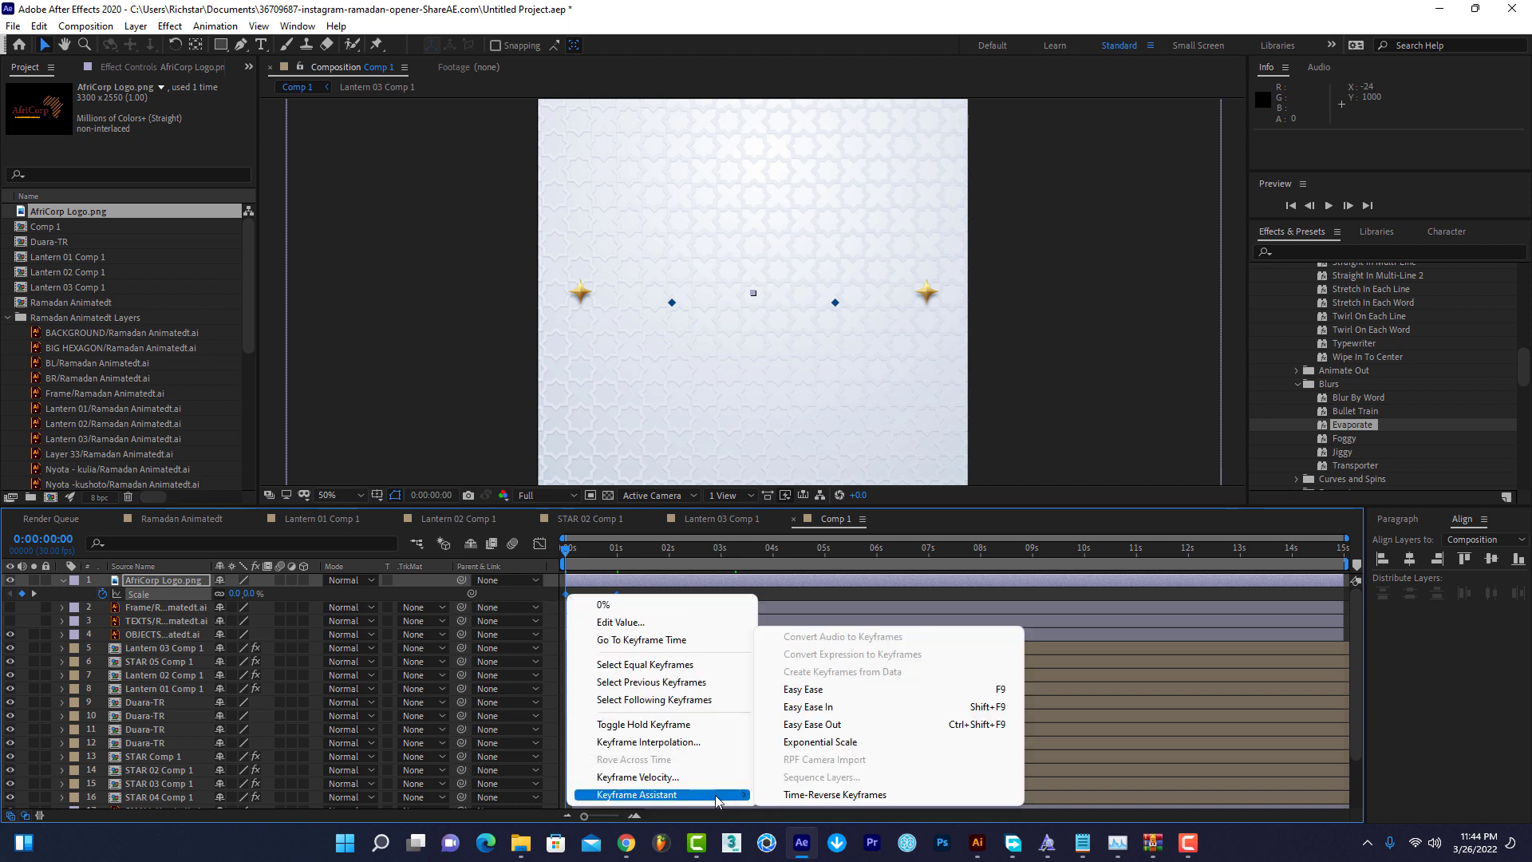
pyautogui.click(840, 691)
# Lengthen the ease into the full-size Scale keyframe in the Graph Editor and preview the logo.
pyautogui.click(539, 543)
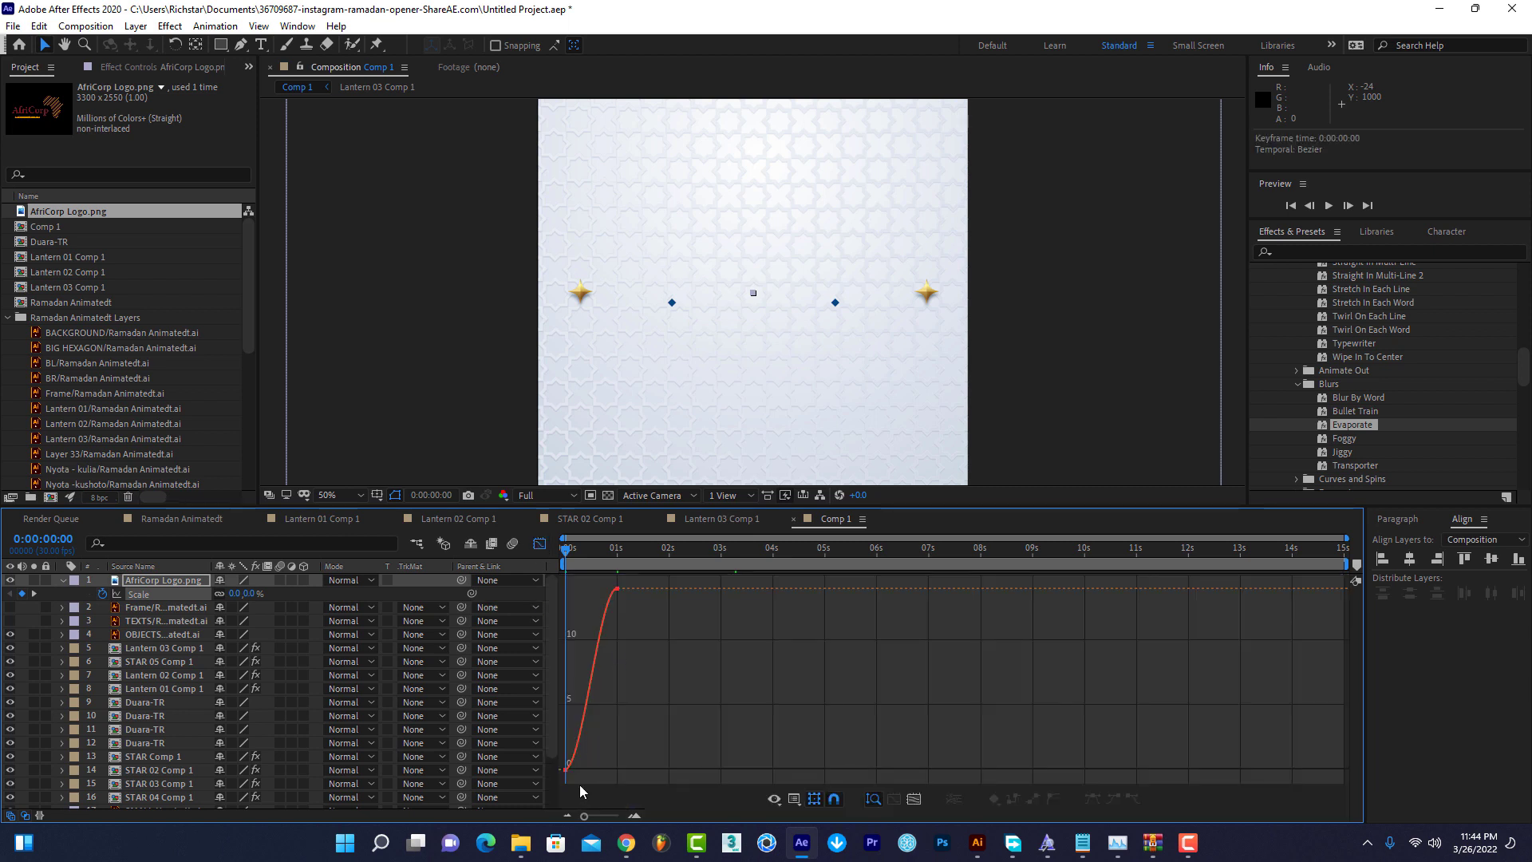
pyautogui.moveTo(589, 818); pyautogui.dragTo(609, 817)
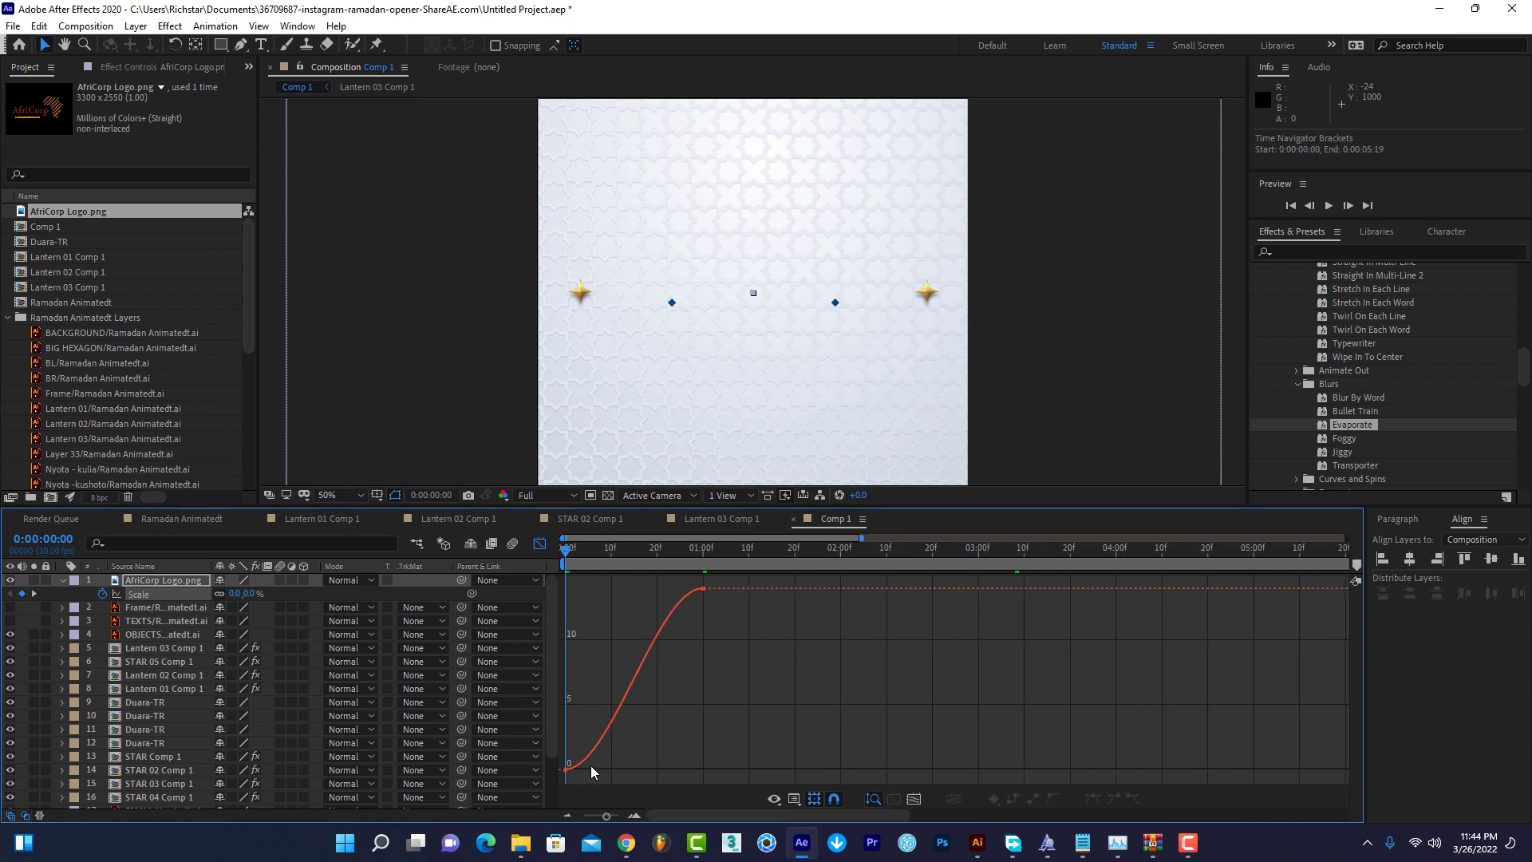
pyautogui.click(684, 598)
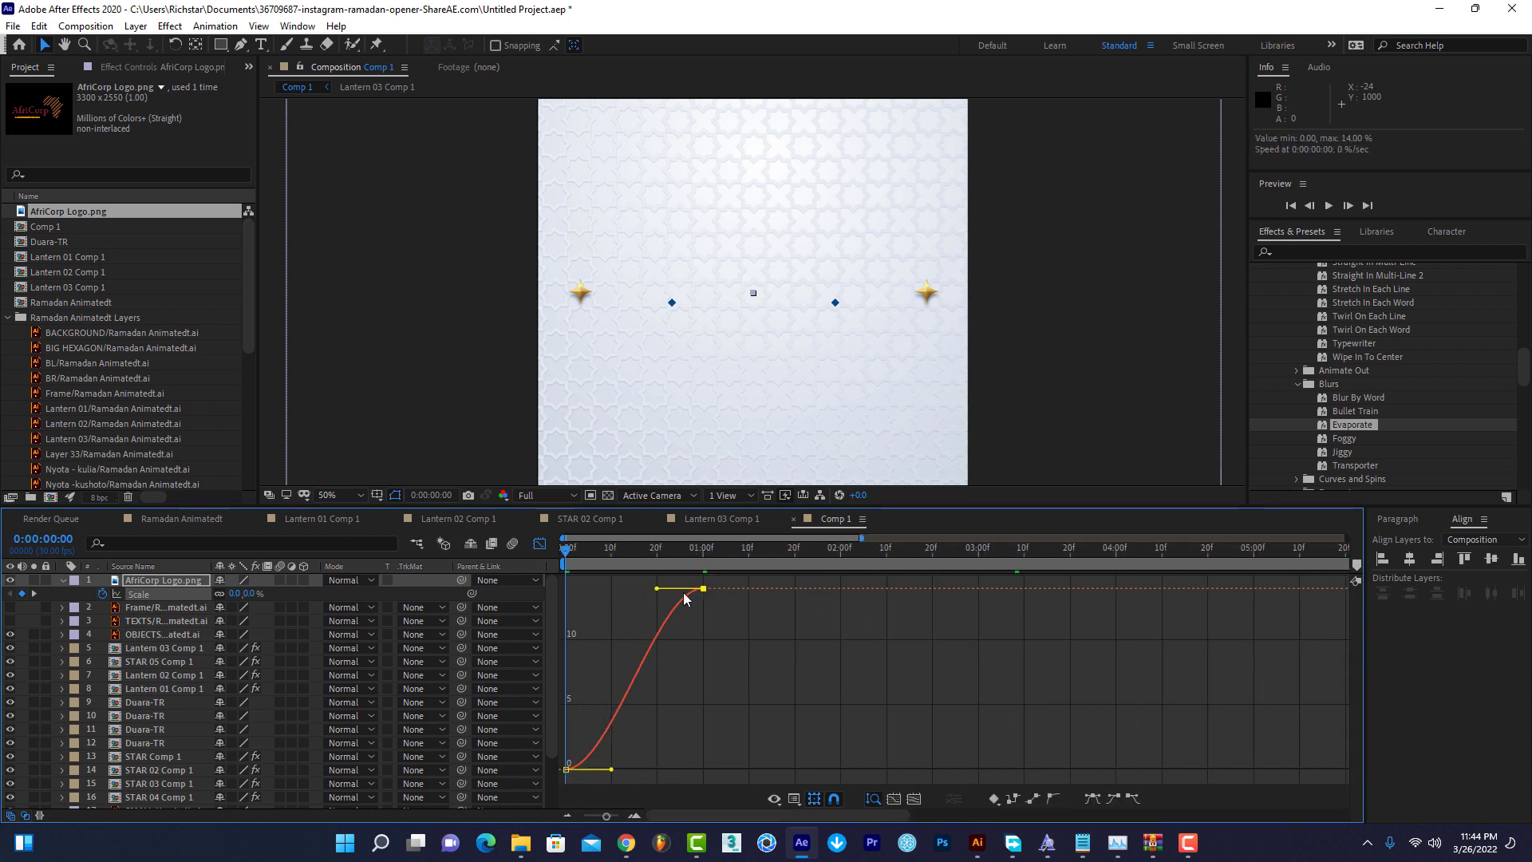
pyautogui.moveTo(644, 588); pyautogui.dragTo(554, 591)
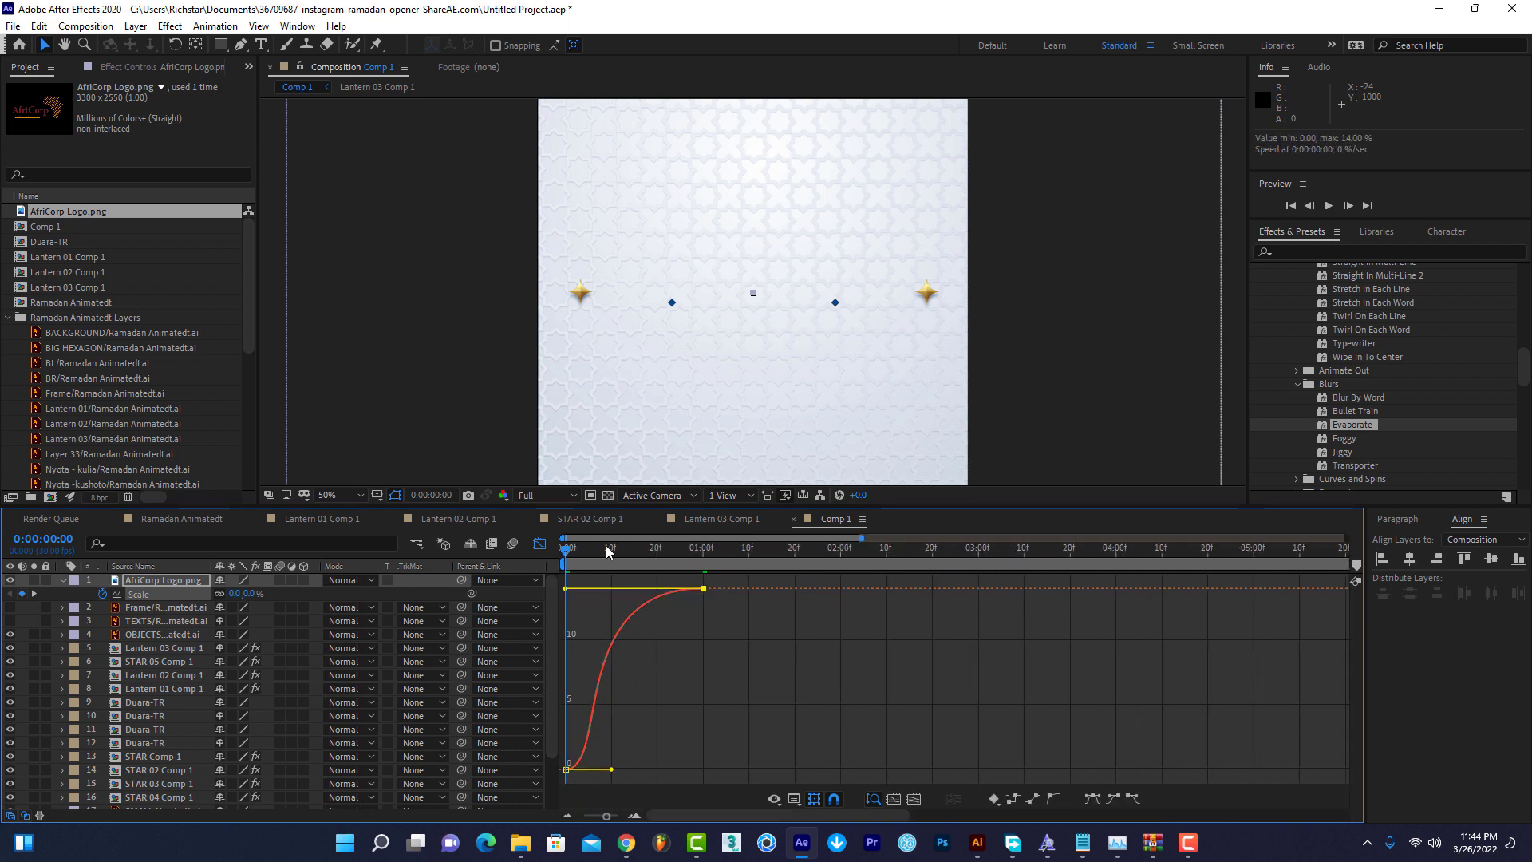
pyautogui.press('space')
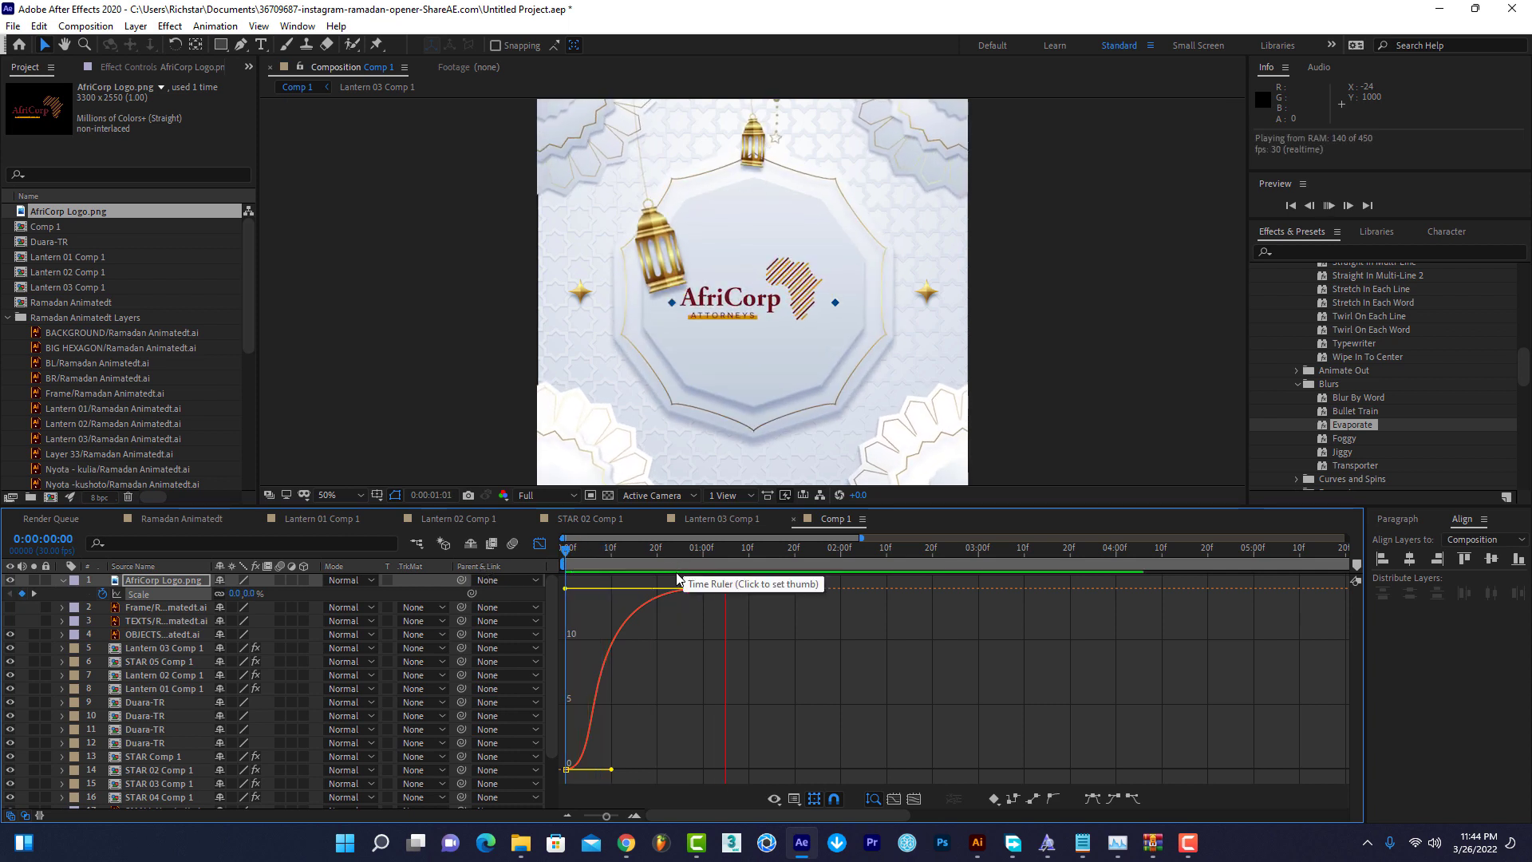
pyautogui.press('space')
pyautogui.click(139, 604)
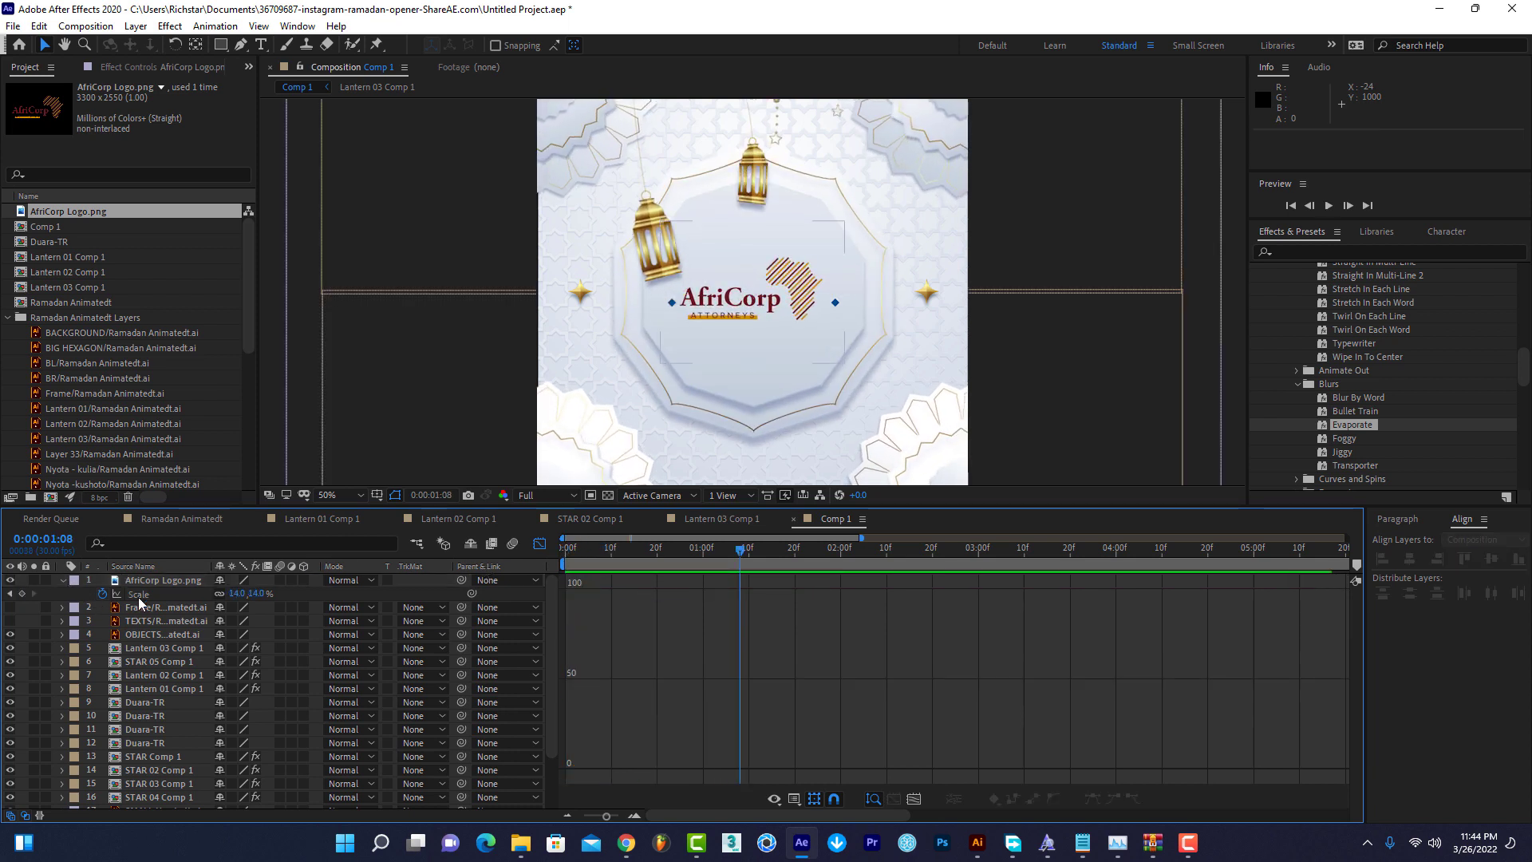
# Shift the AfriCorp logo layer and its keyframes slightly later and preview the intro.
pyautogui.click(539, 543)
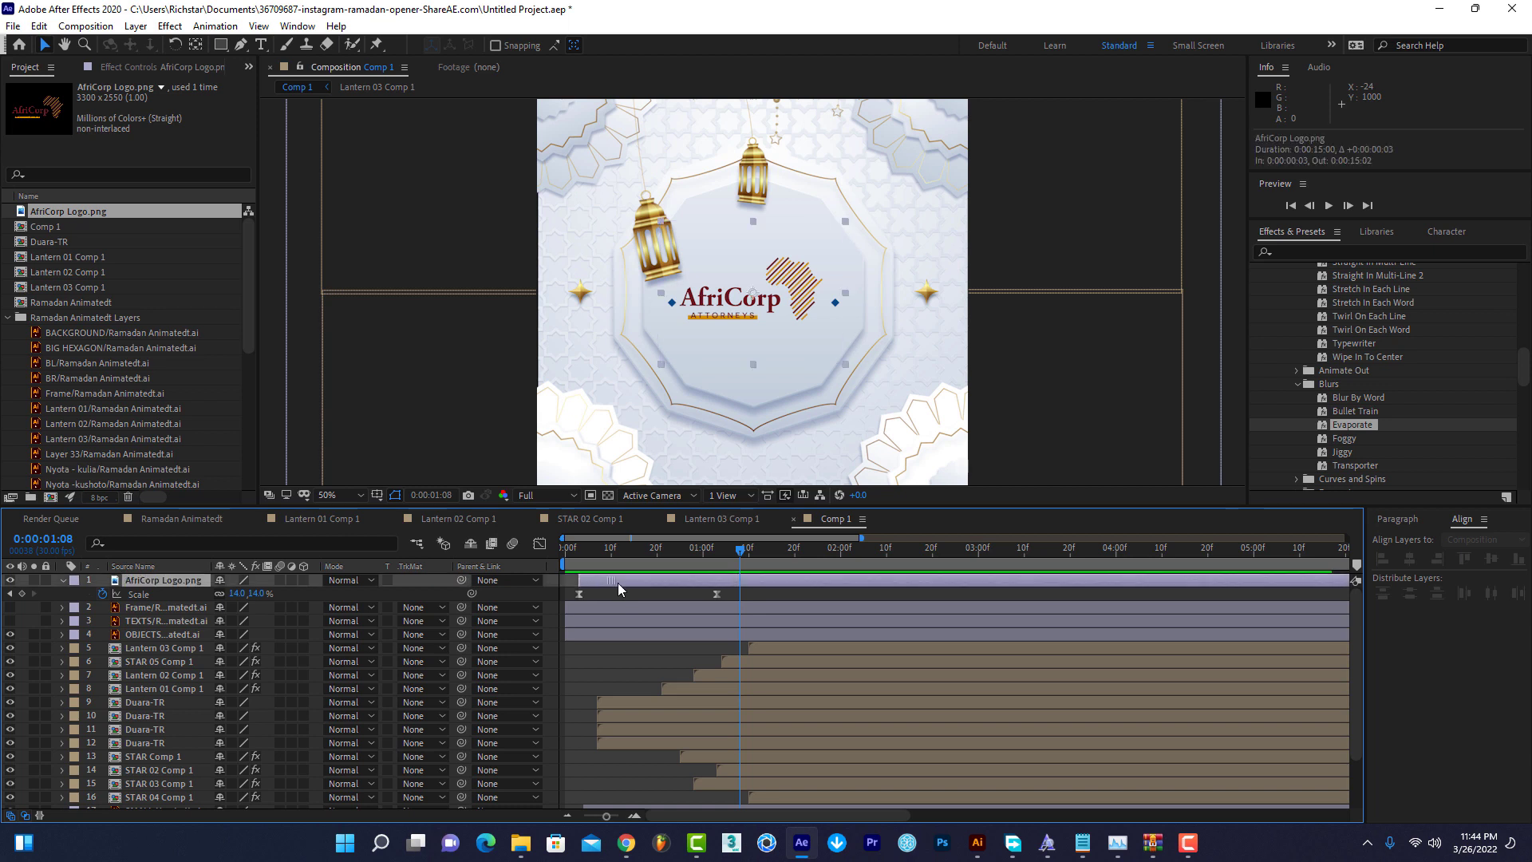
pyautogui.moveTo(626, 580); pyautogui.dragTo(663, 580)
pyautogui.press('space')
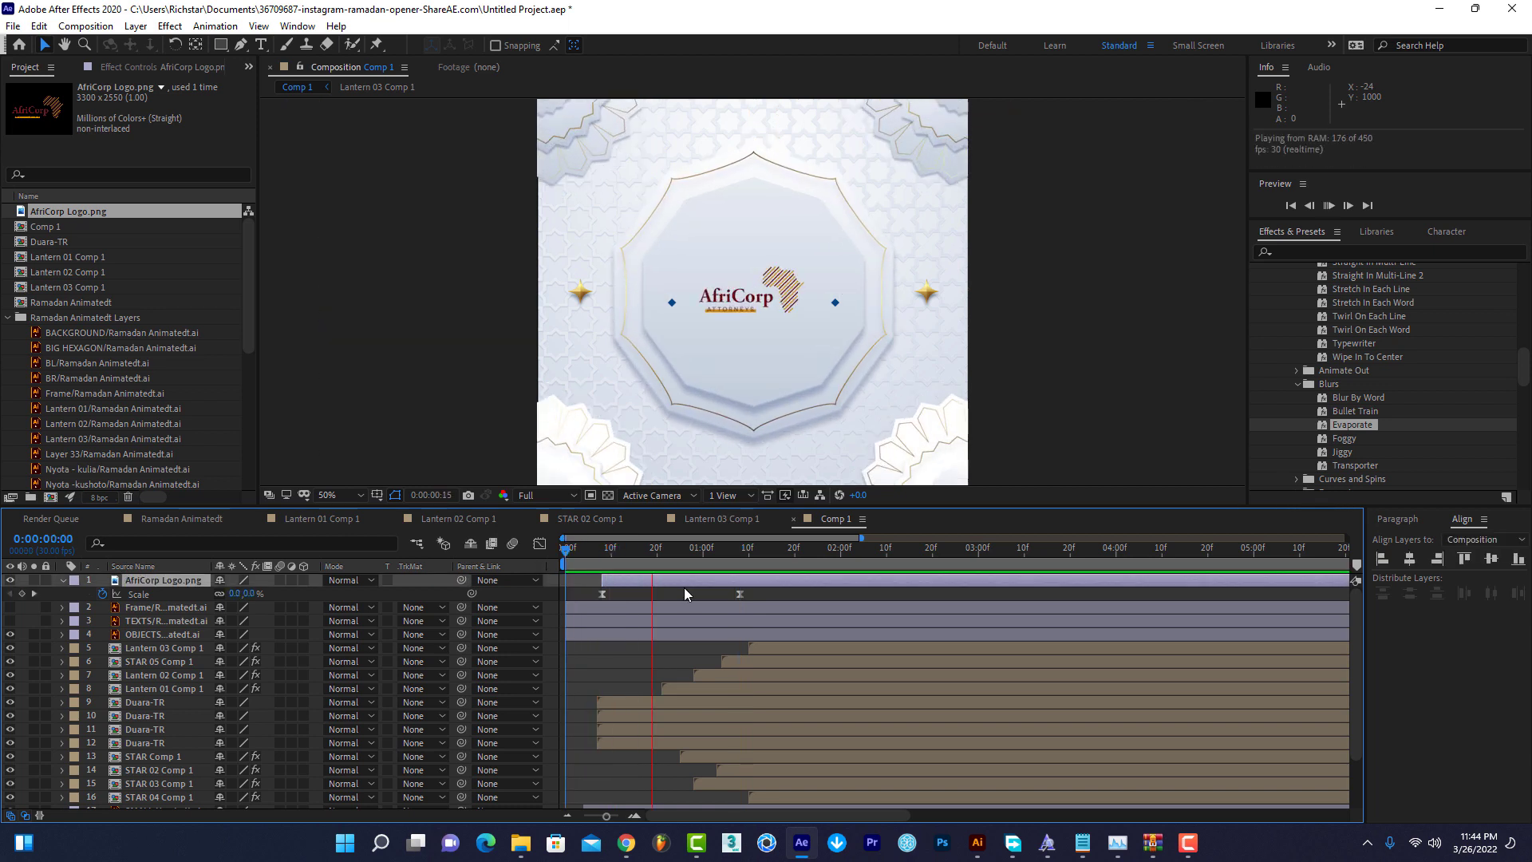
pyautogui.press('space')
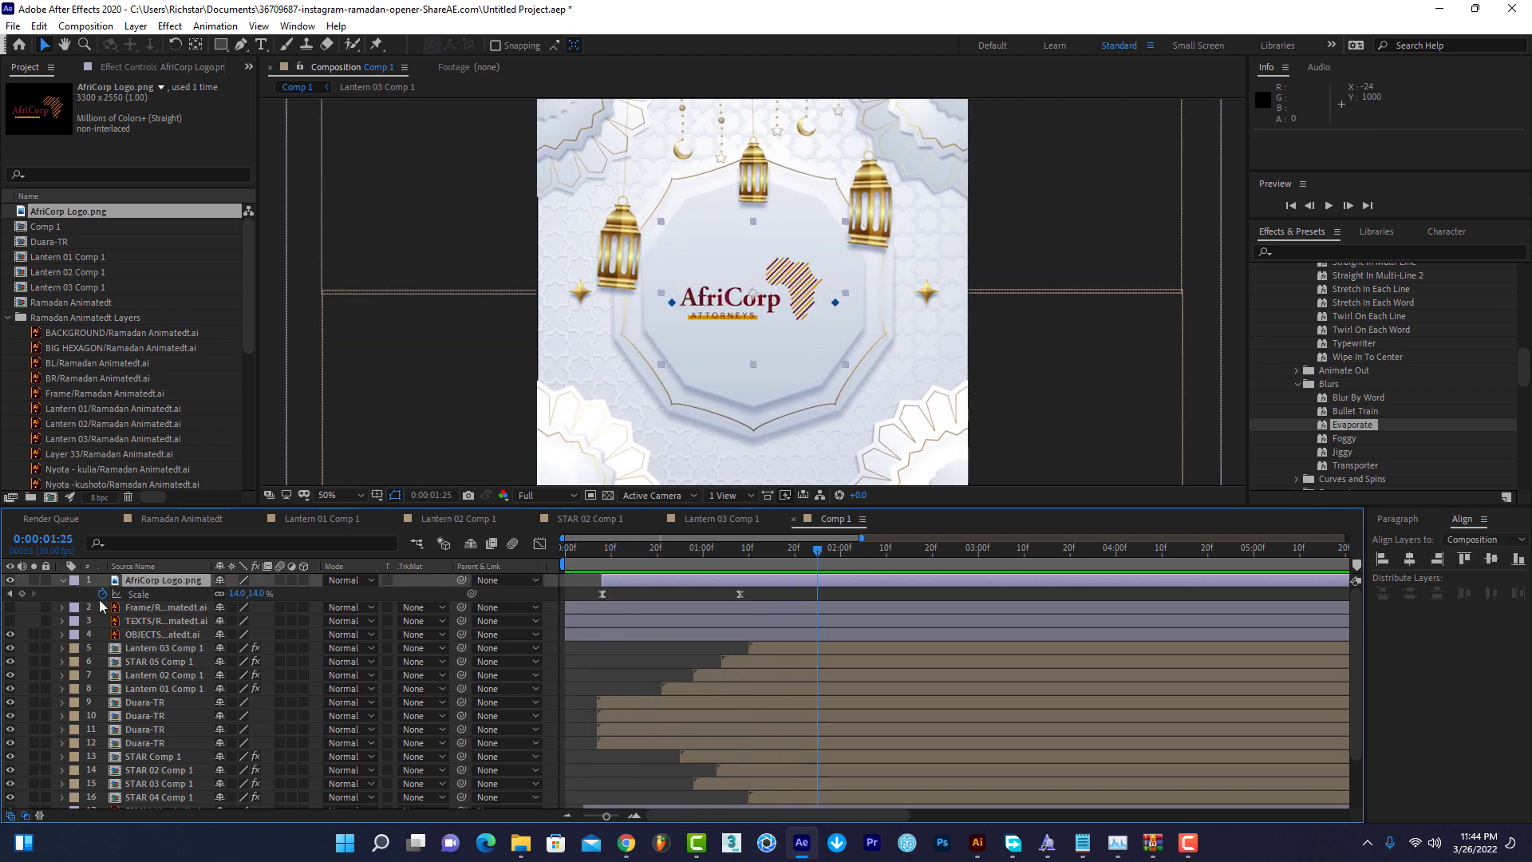
pyautogui.click(62, 580)
# Select STAR Comp 1's two Scale keyframes to copy them for reuse.
pyautogui.click(612, 691)
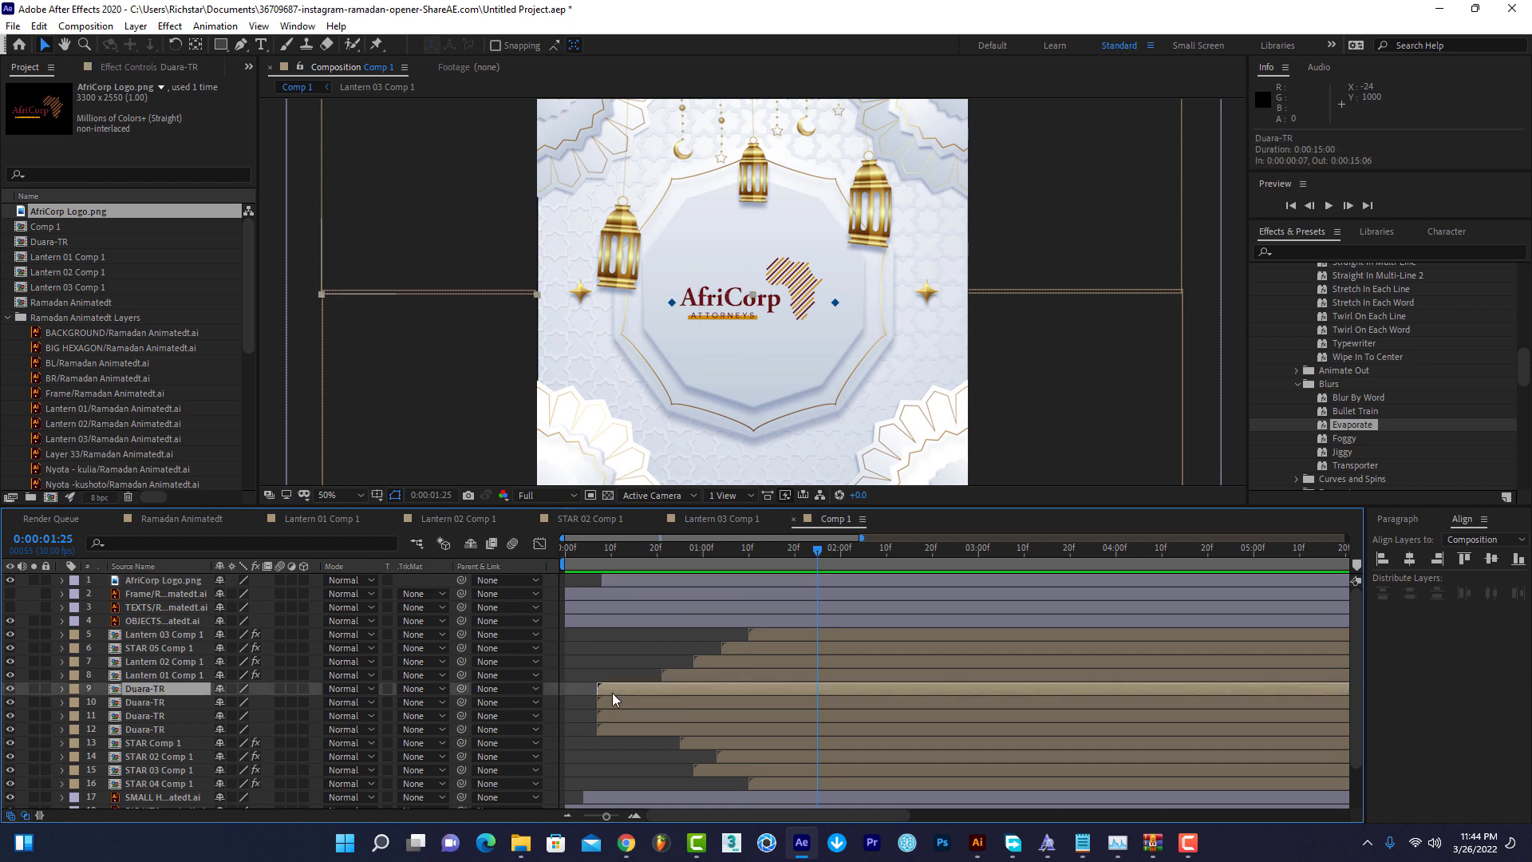
pyautogui.scroll(-3, 174, 710)
pyautogui.click(164, 704)
pyautogui.click(174, 718)
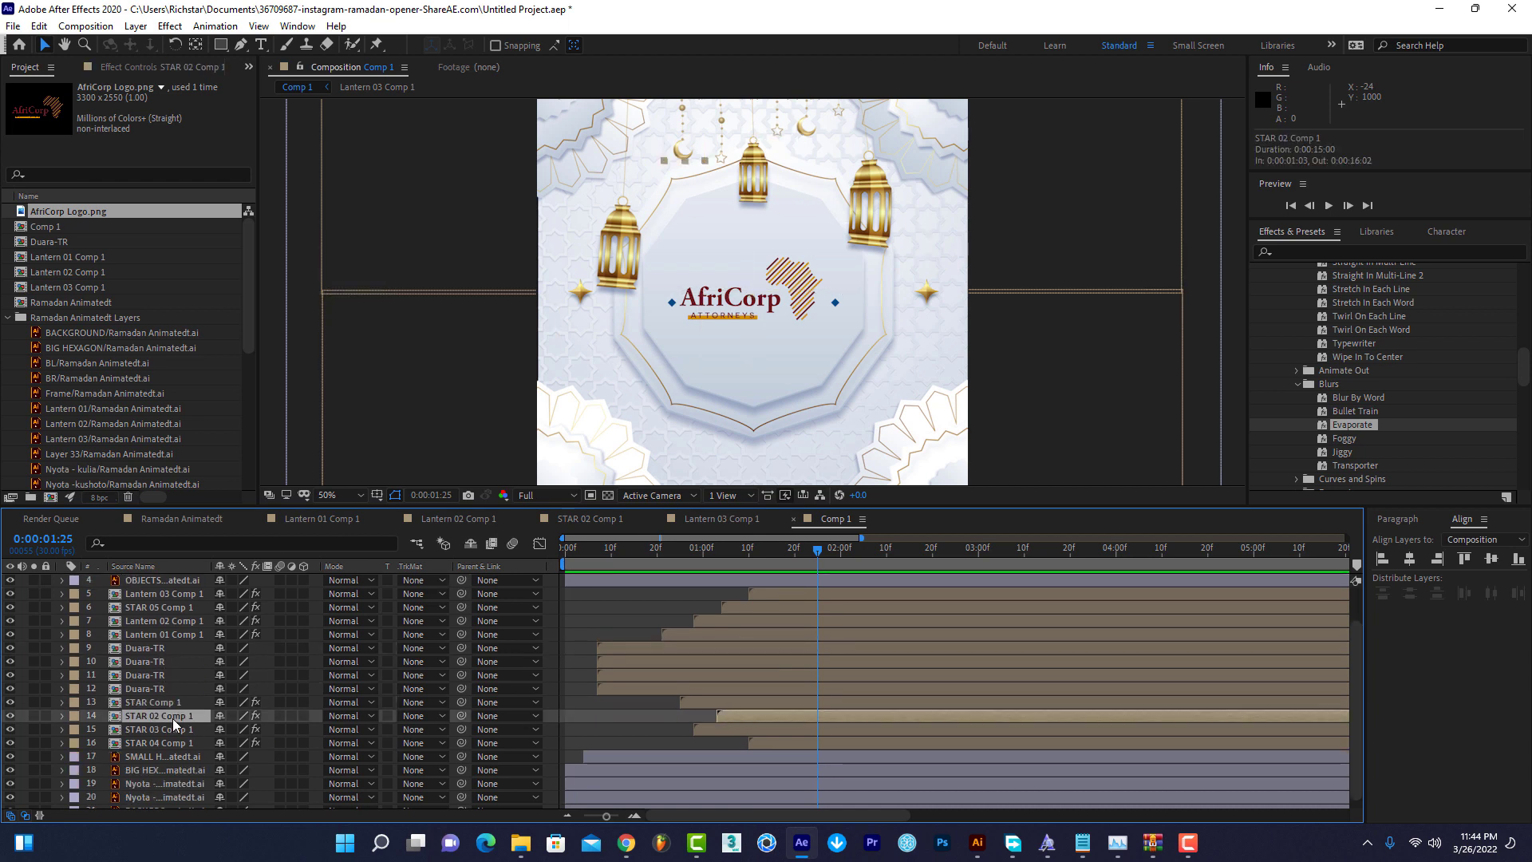
pyautogui.click(178, 704)
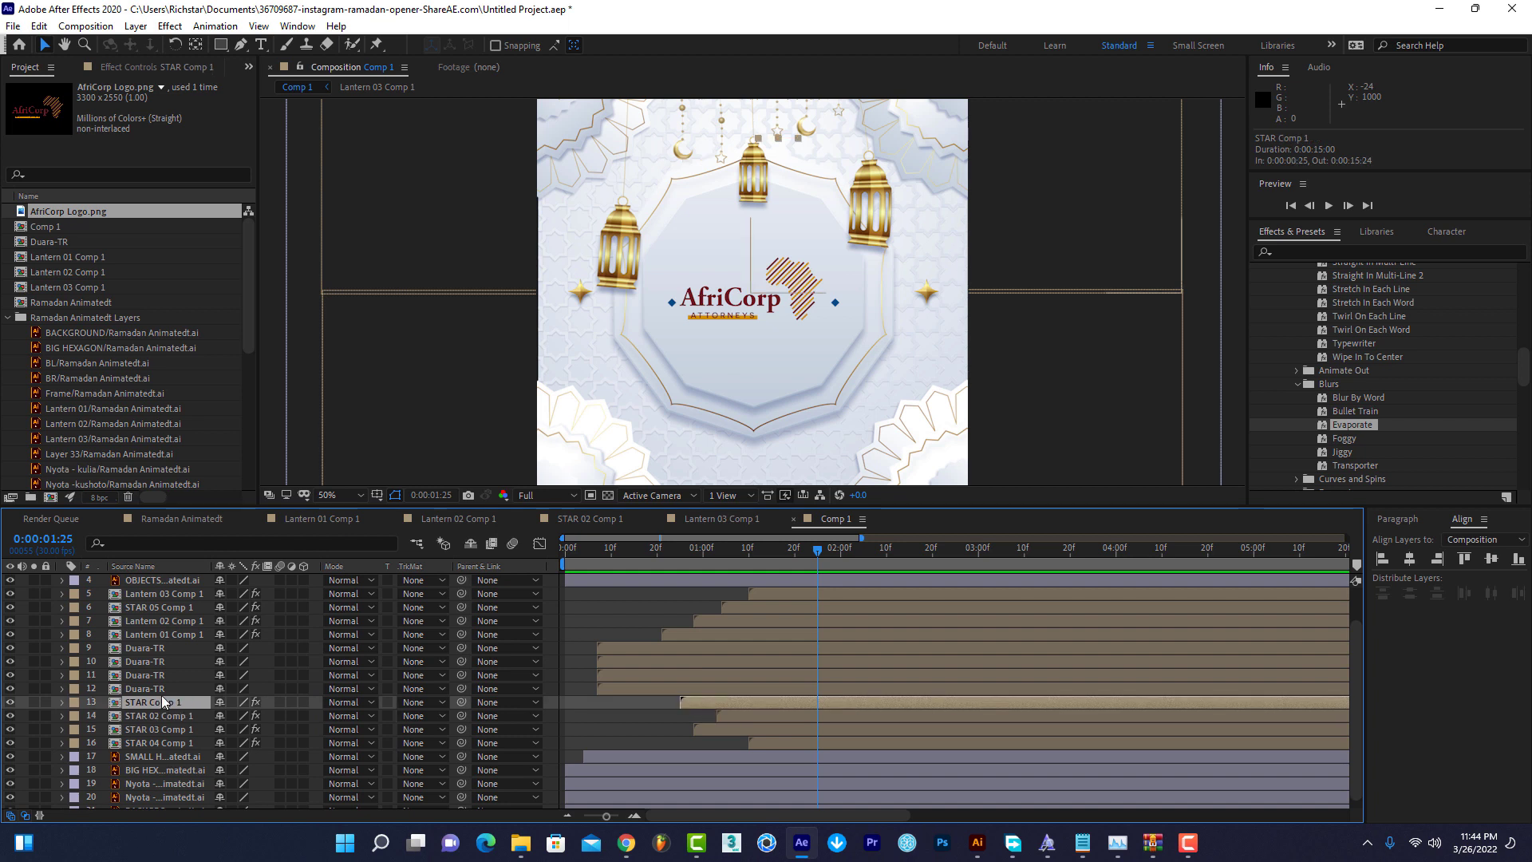
pyautogui.press('u')
pyautogui.scroll(-3, 691, 723)
pyautogui.click(681, 563)
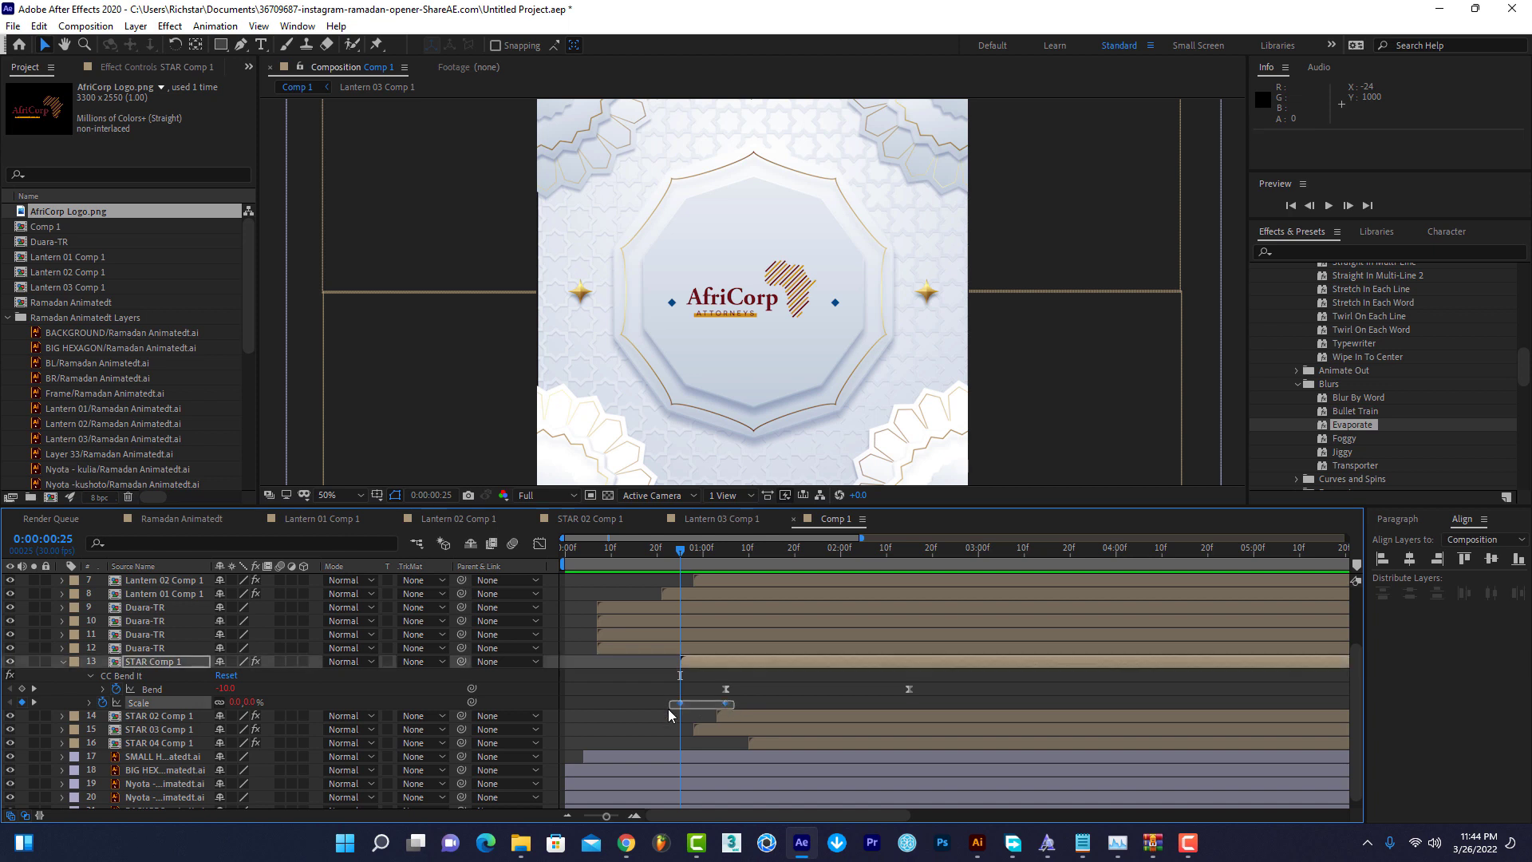
pyautogui.moveTo(735, 707); pyautogui.dragTo(667, 715)
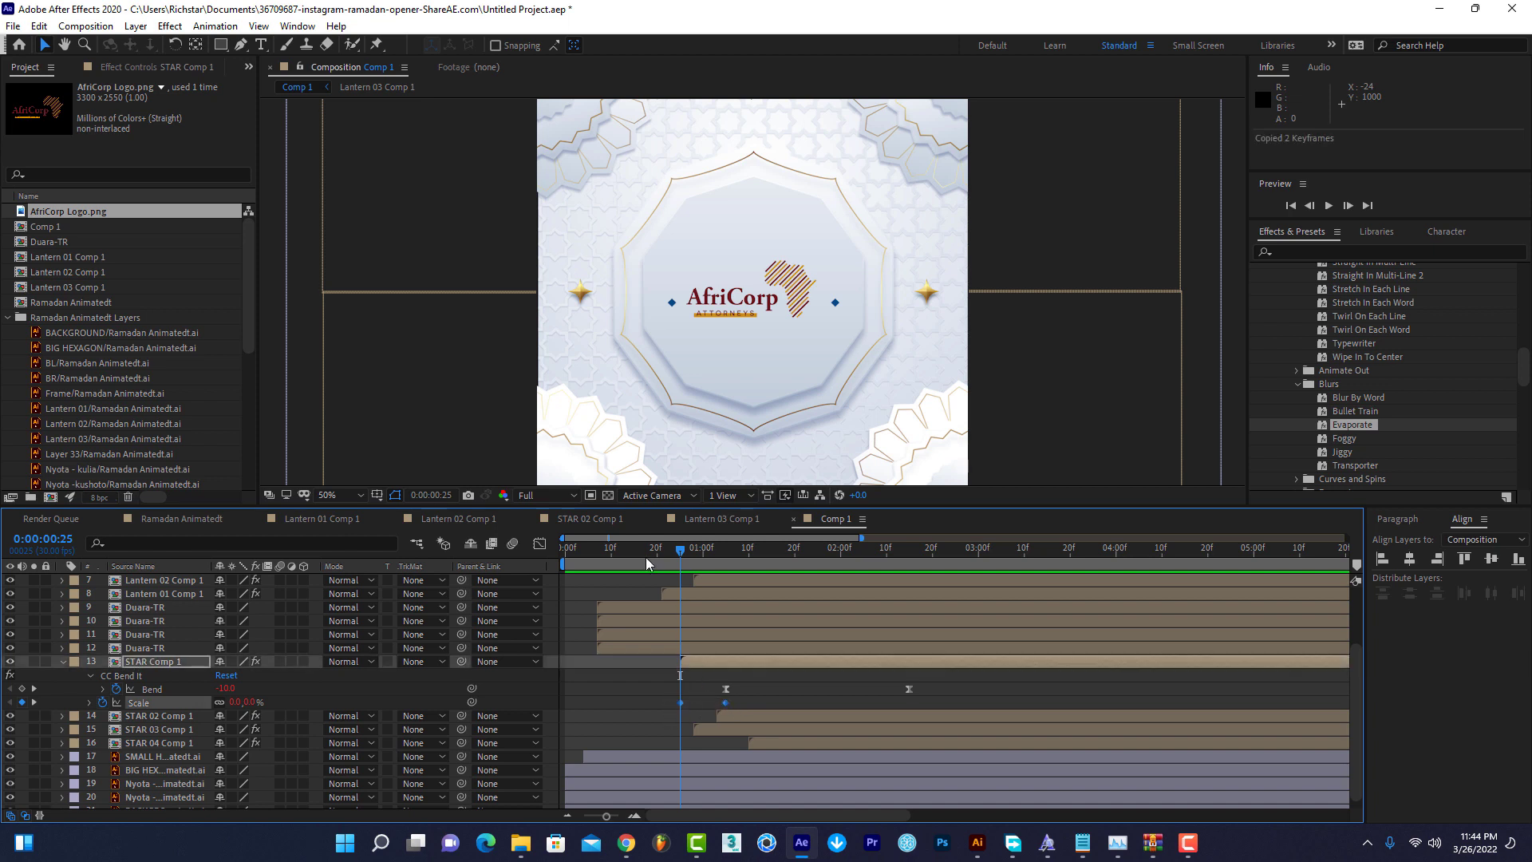
pyautogui.click(63, 661)
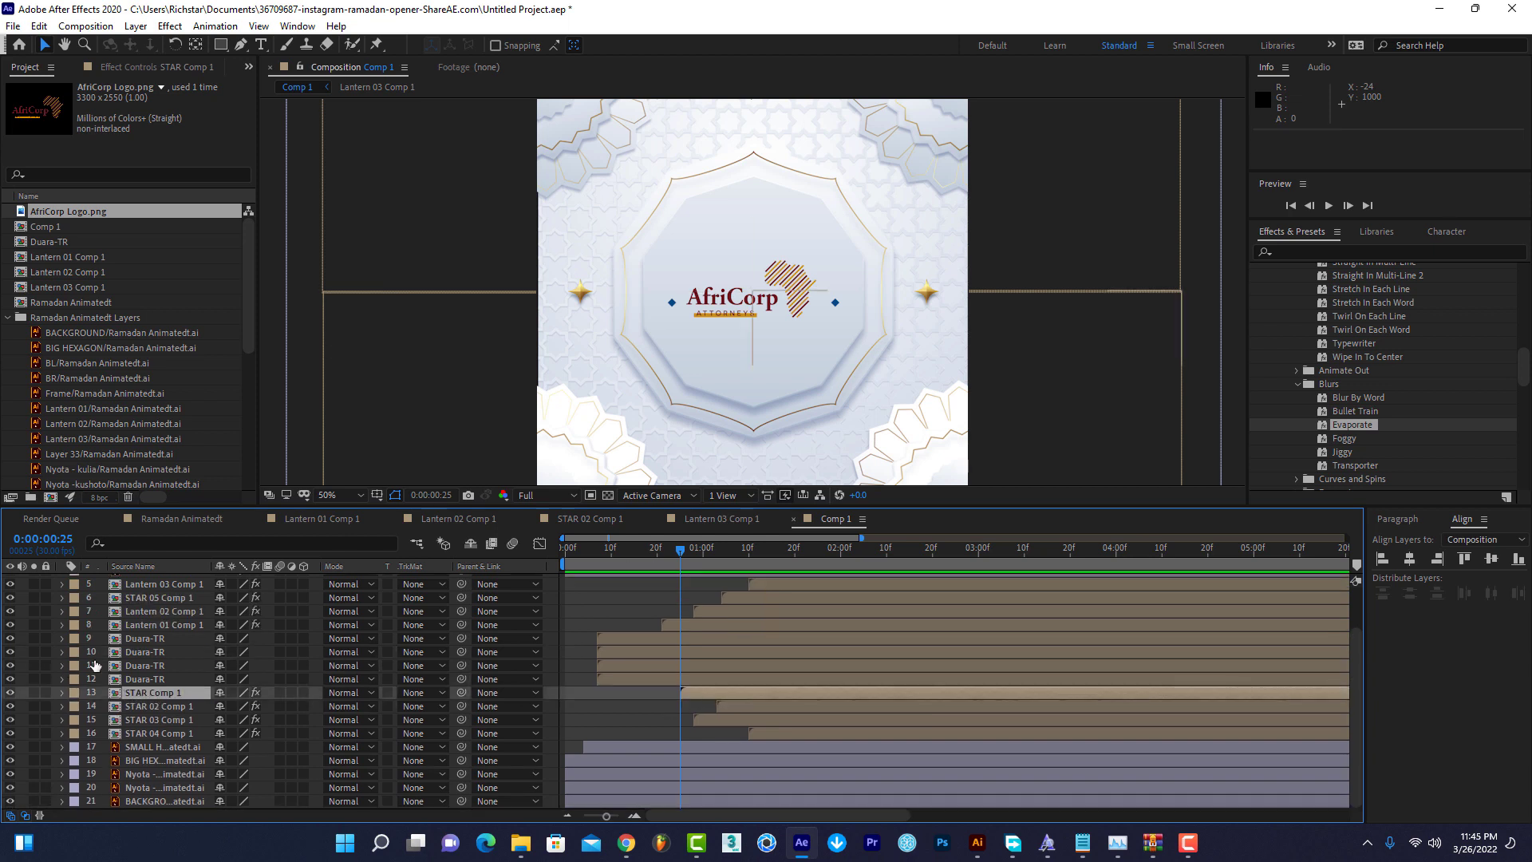
pyautogui.click(580, 298)
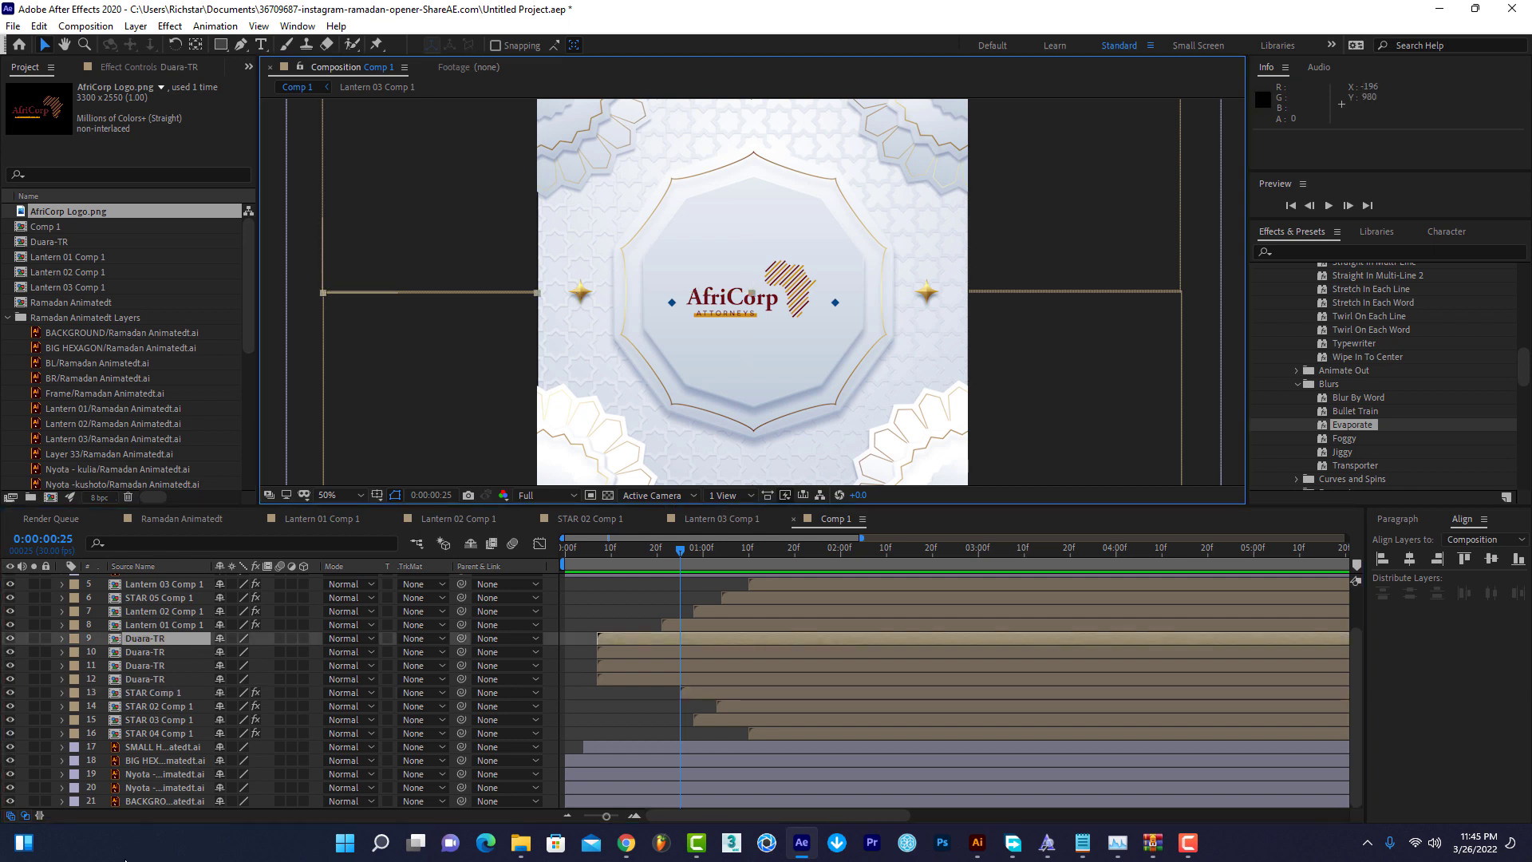
pyautogui.click(167, 774)
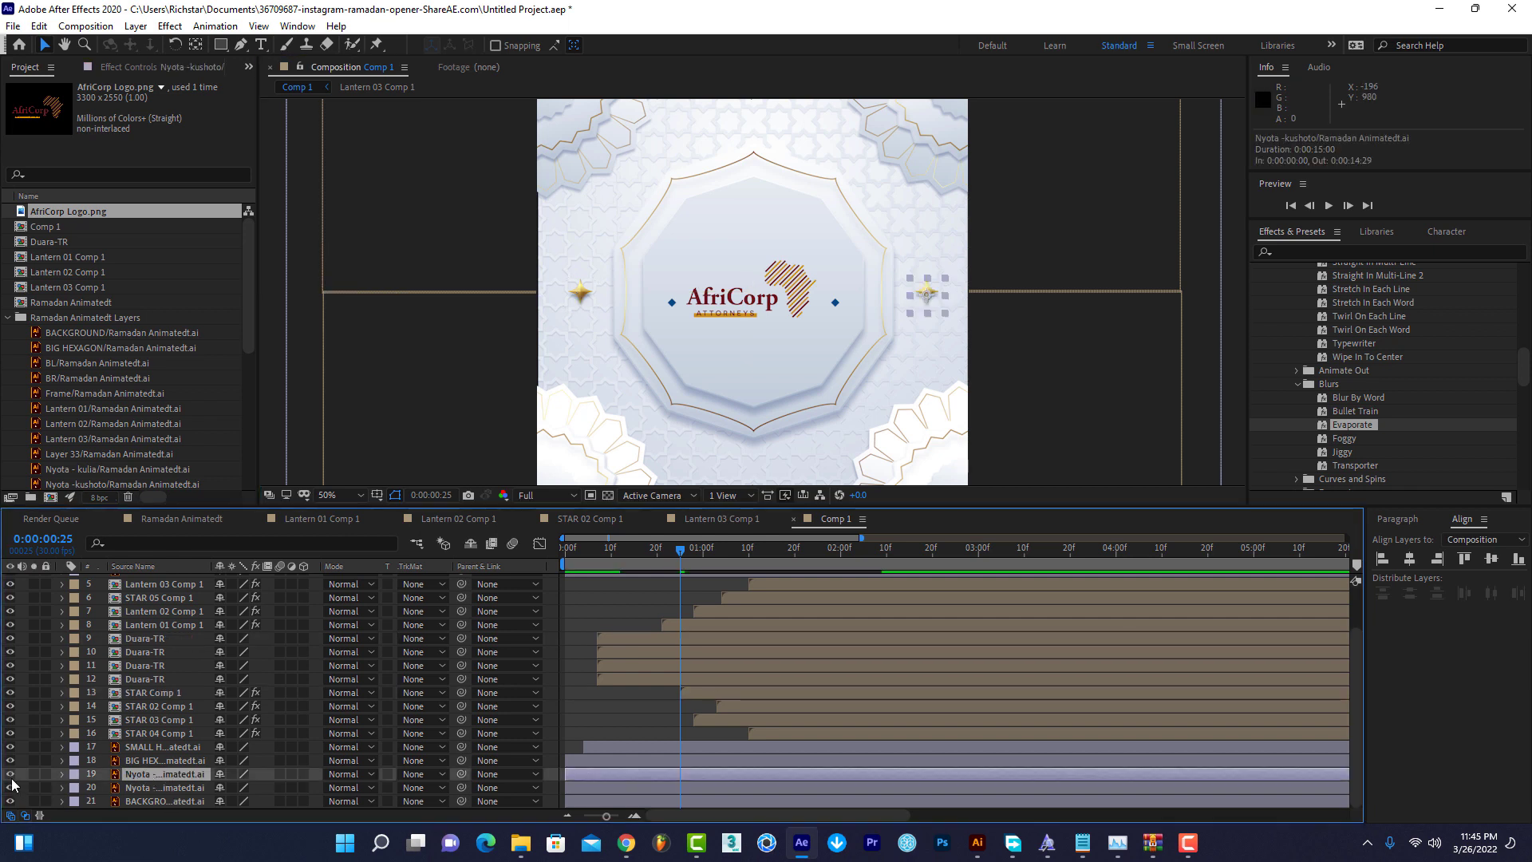
# Precompose the Nyota -kushoto layer and paste the Scale keyframes onto it at 0:00.
pyautogui.rightClick(168, 774)
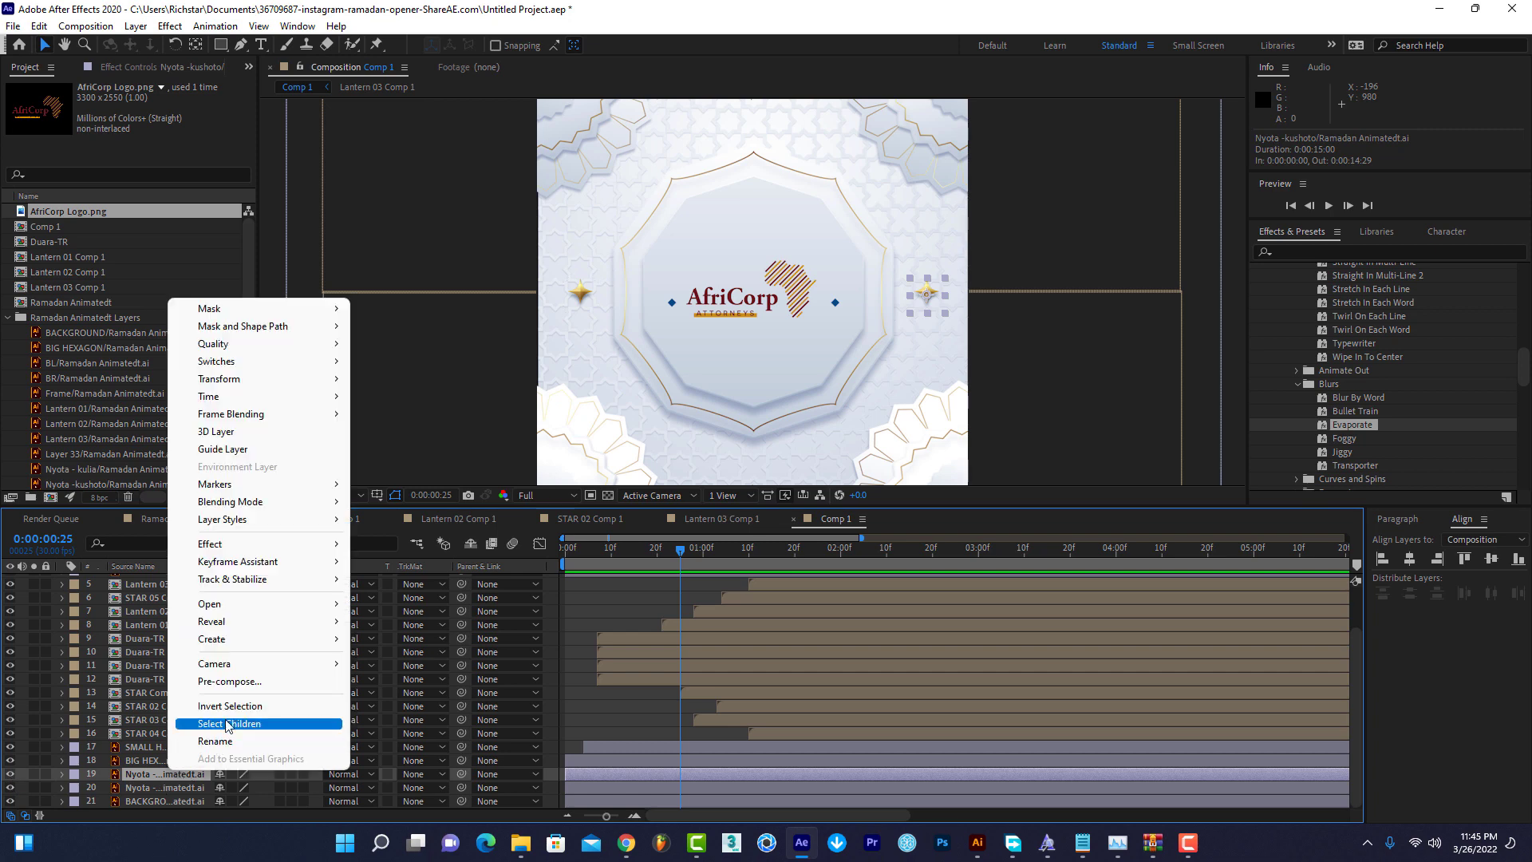
pyautogui.click(224, 677)
pyautogui.click(804, 524)
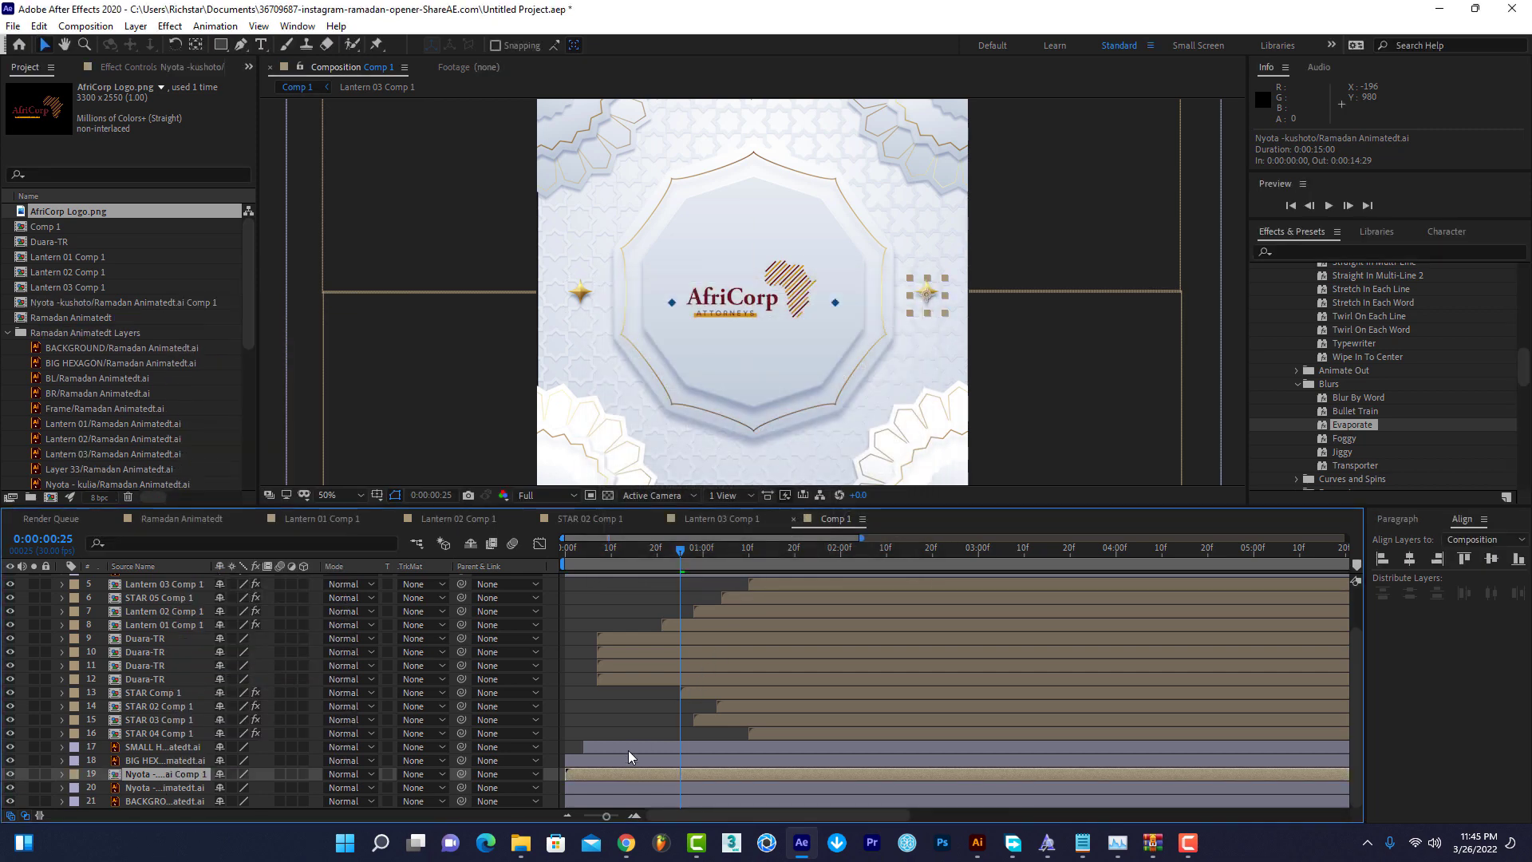
pyautogui.press('Home')
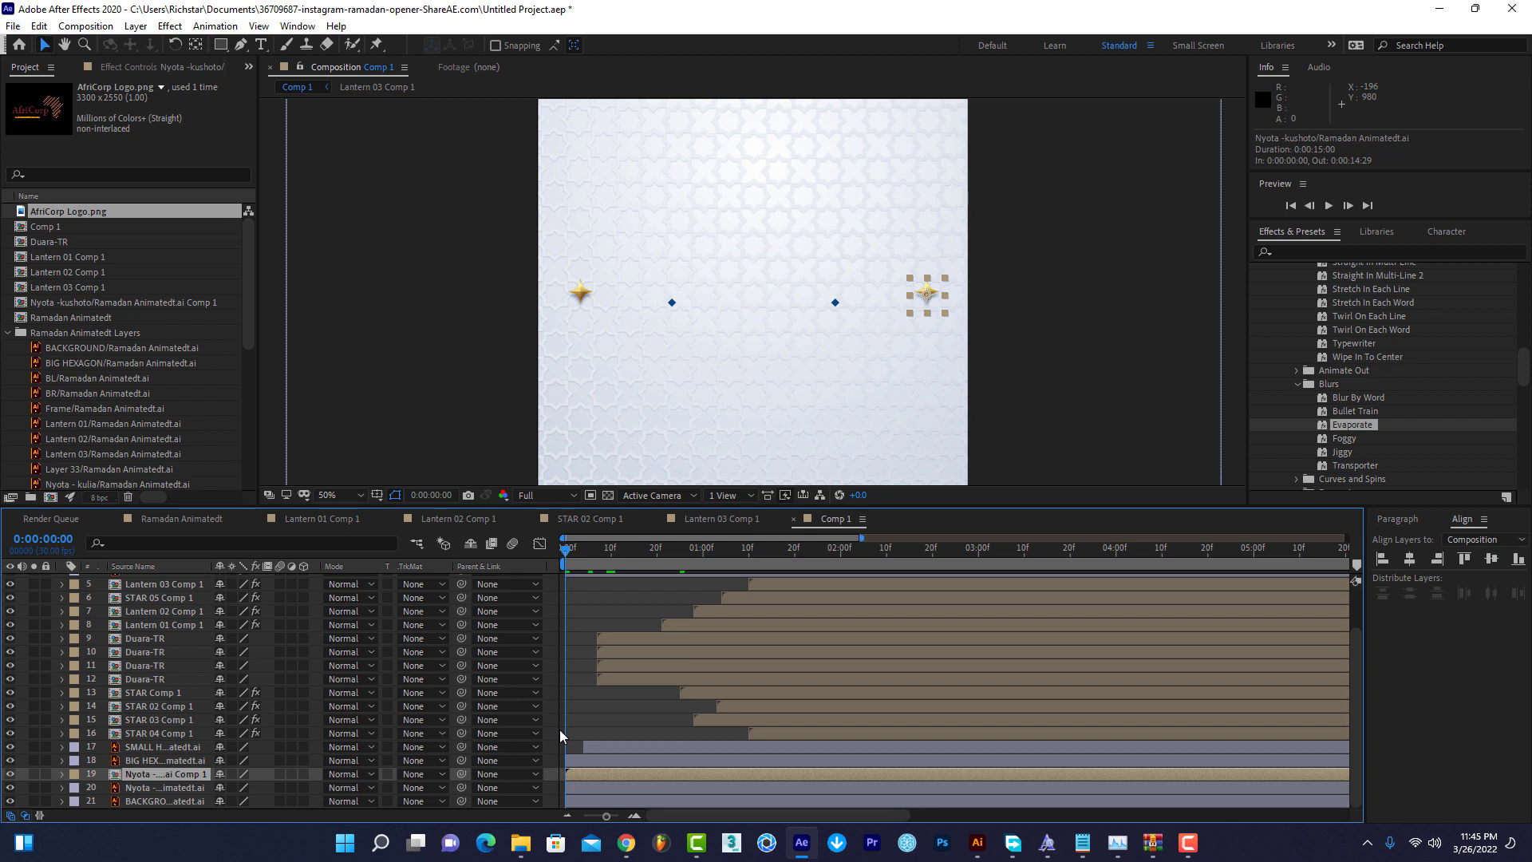
pyautogui.hotkey('ctrl', 'v')
pyautogui.press('u')
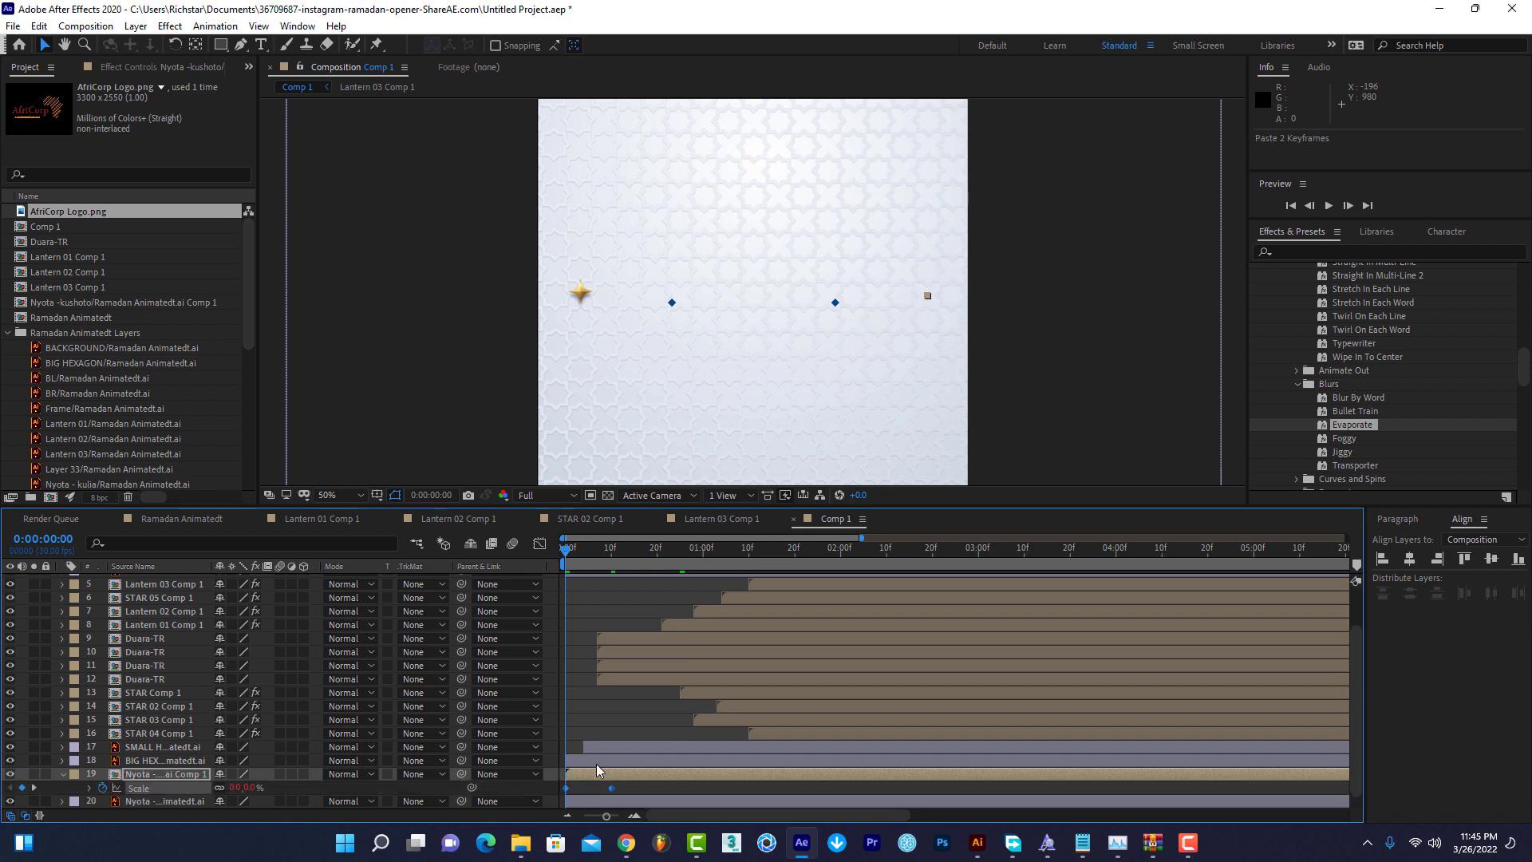
pyautogui.press('space')
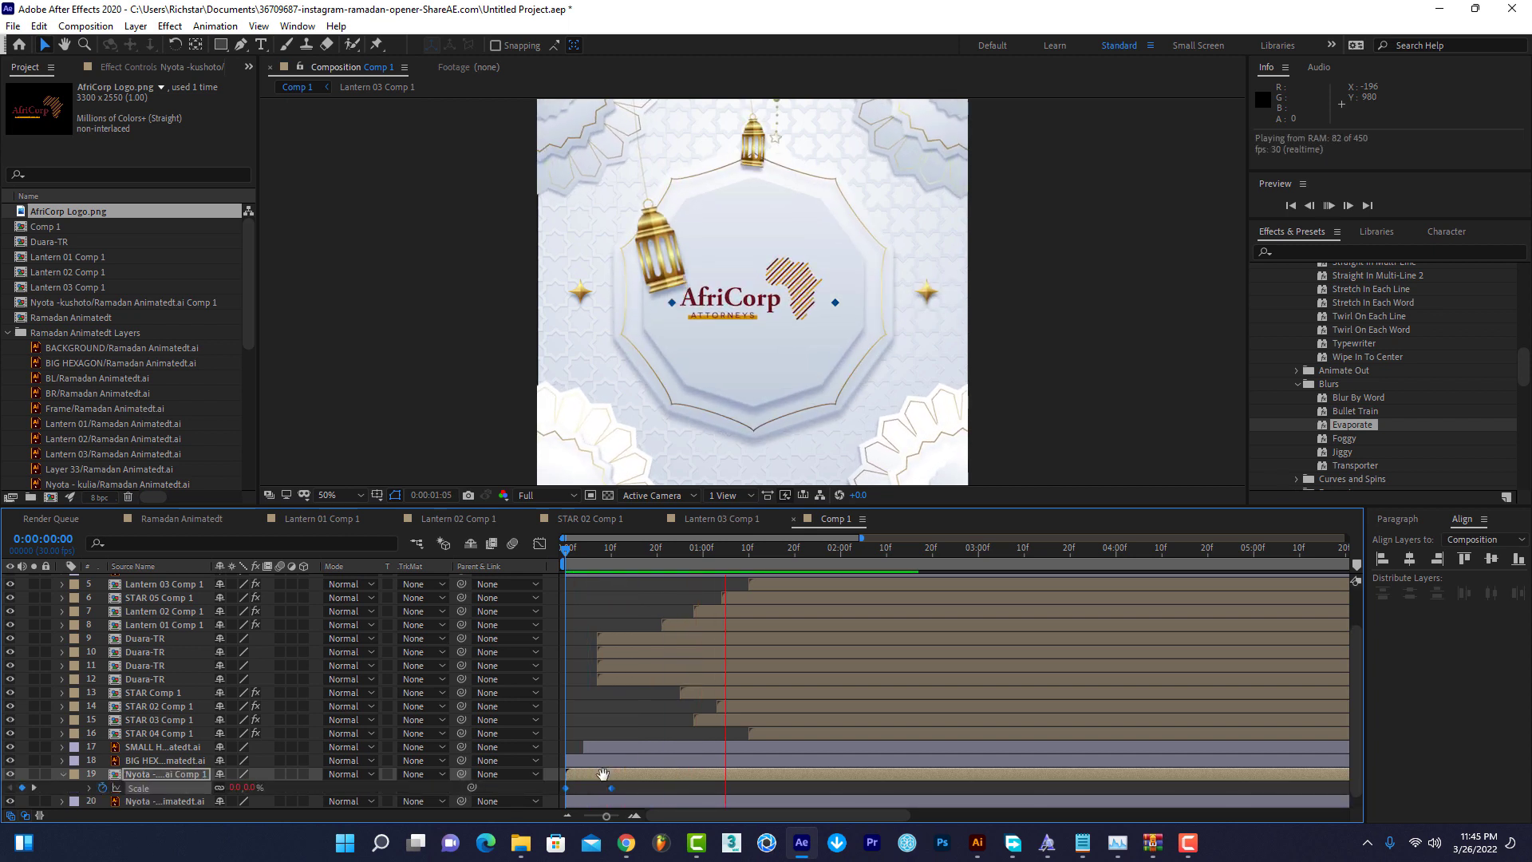
pyautogui.press('F2')
# Precompose the Nyota - kulia layer and paste the Scale keyframes onto it at the first frame.
pyautogui.click(600, 764)
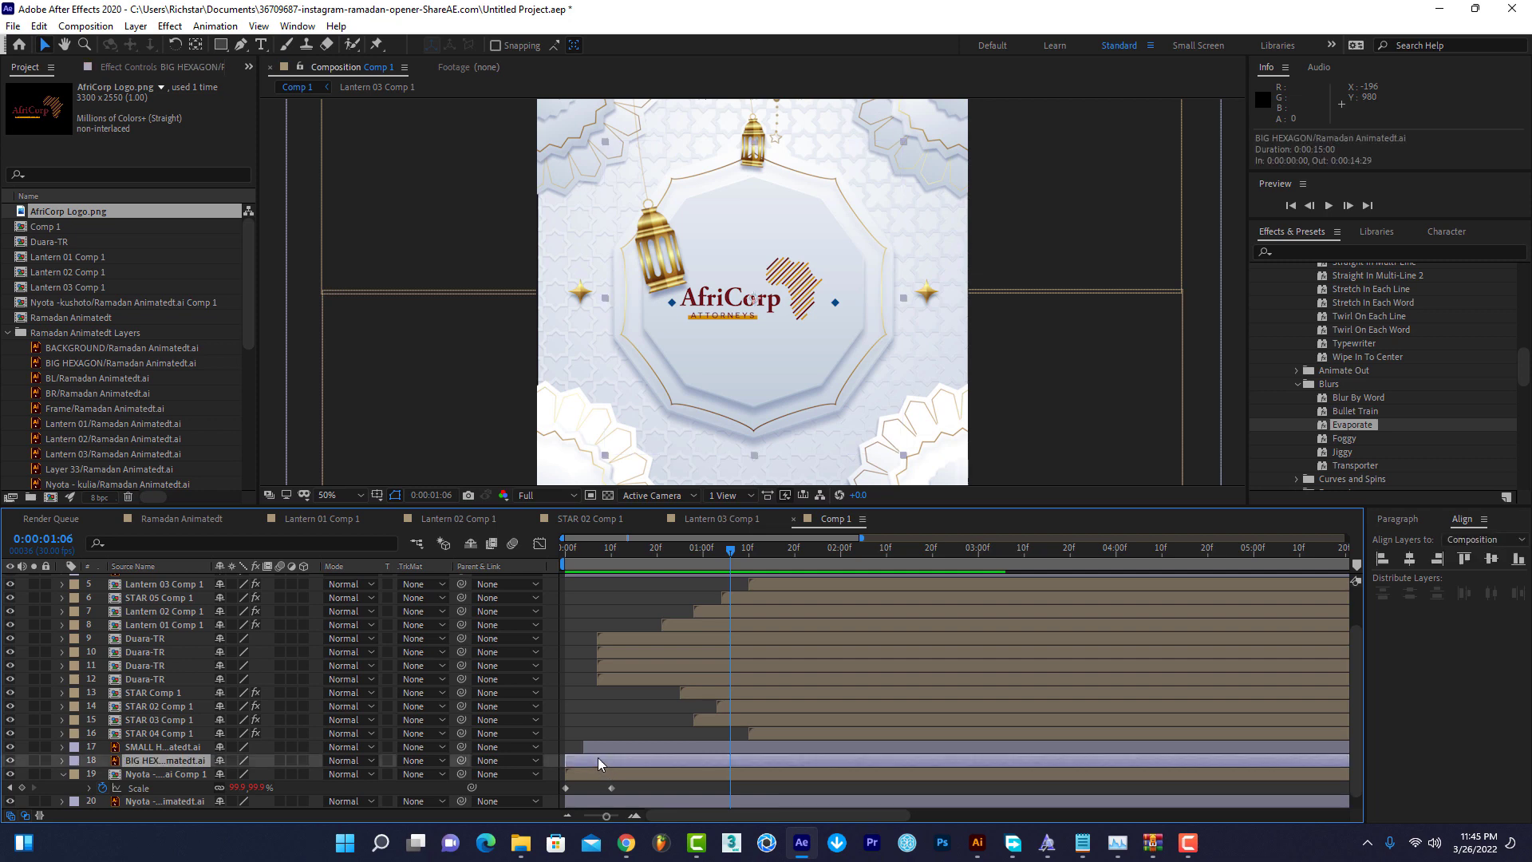
pyautogui.scroll(-1, 165, 792)
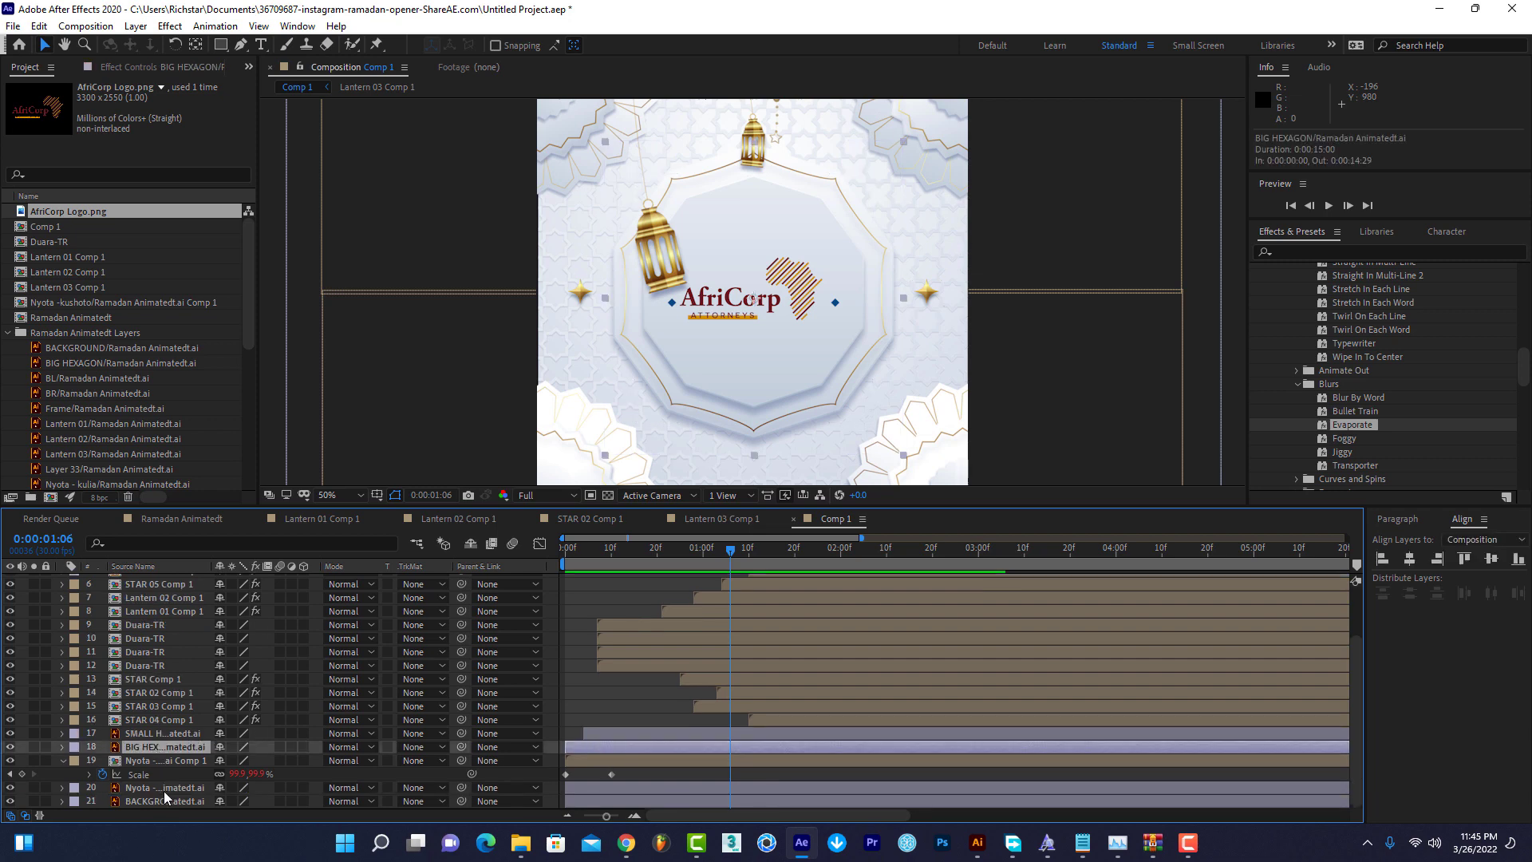
pyautogui.rightClick(166, 788)
pyautogui.click(229, 696)
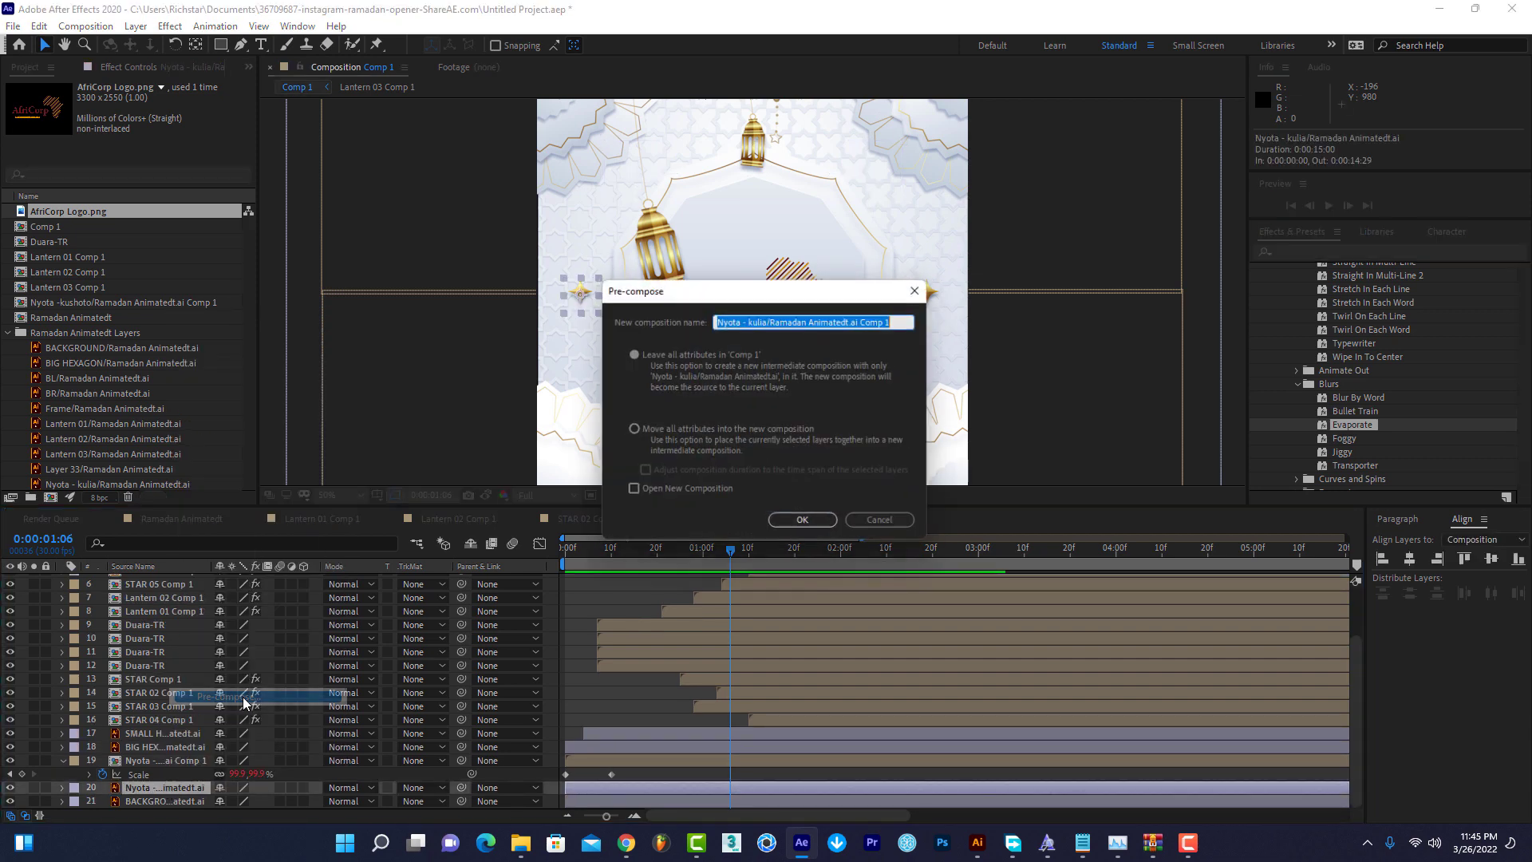
pyautogui.click(787, 529)
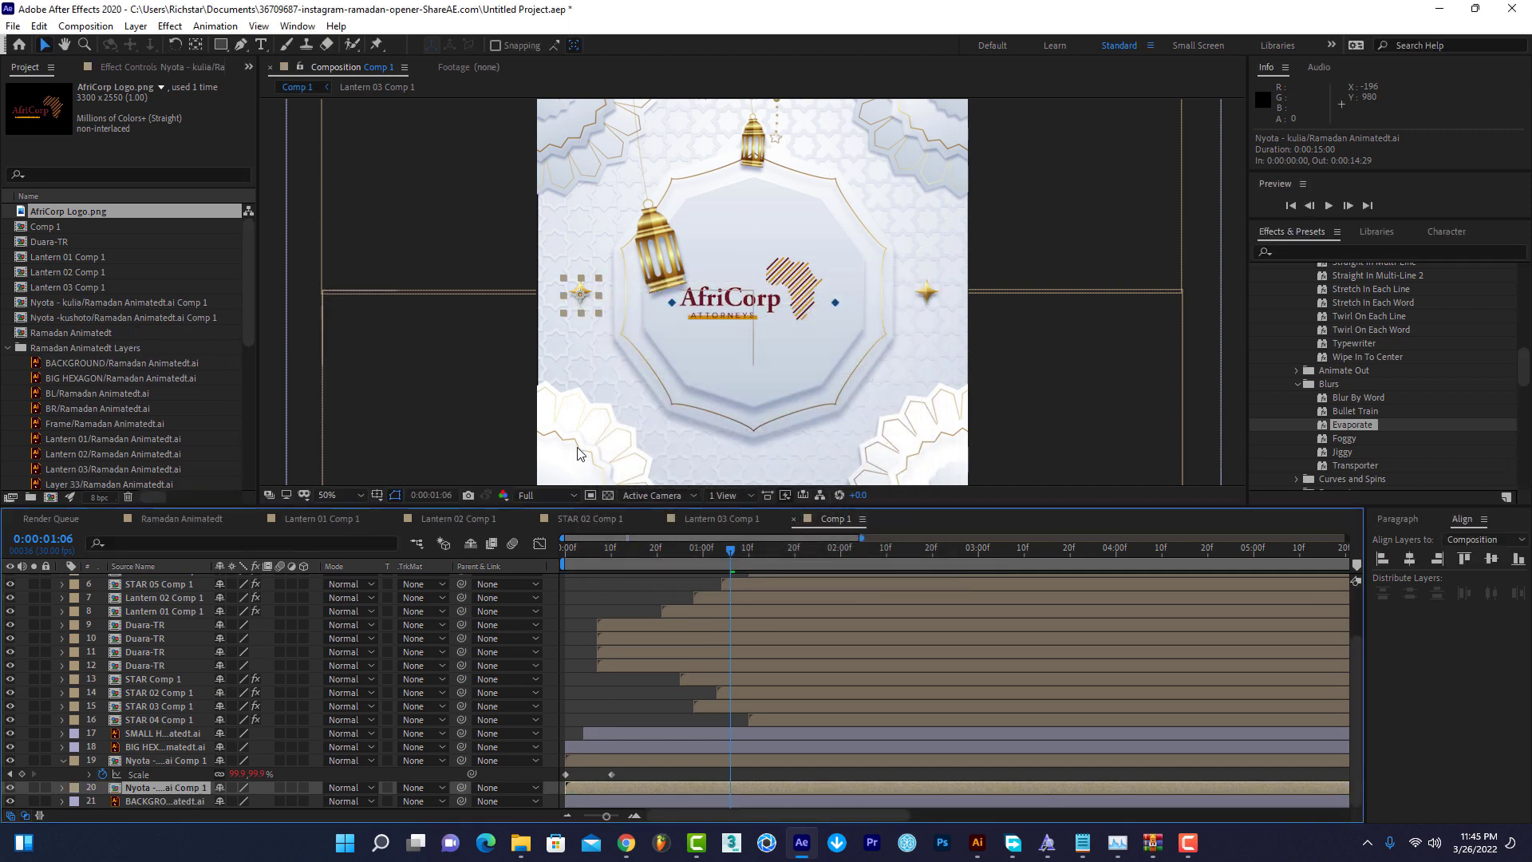
pyautogui.moveTo(581, 549); pyautogui.dragTo(521, 562)
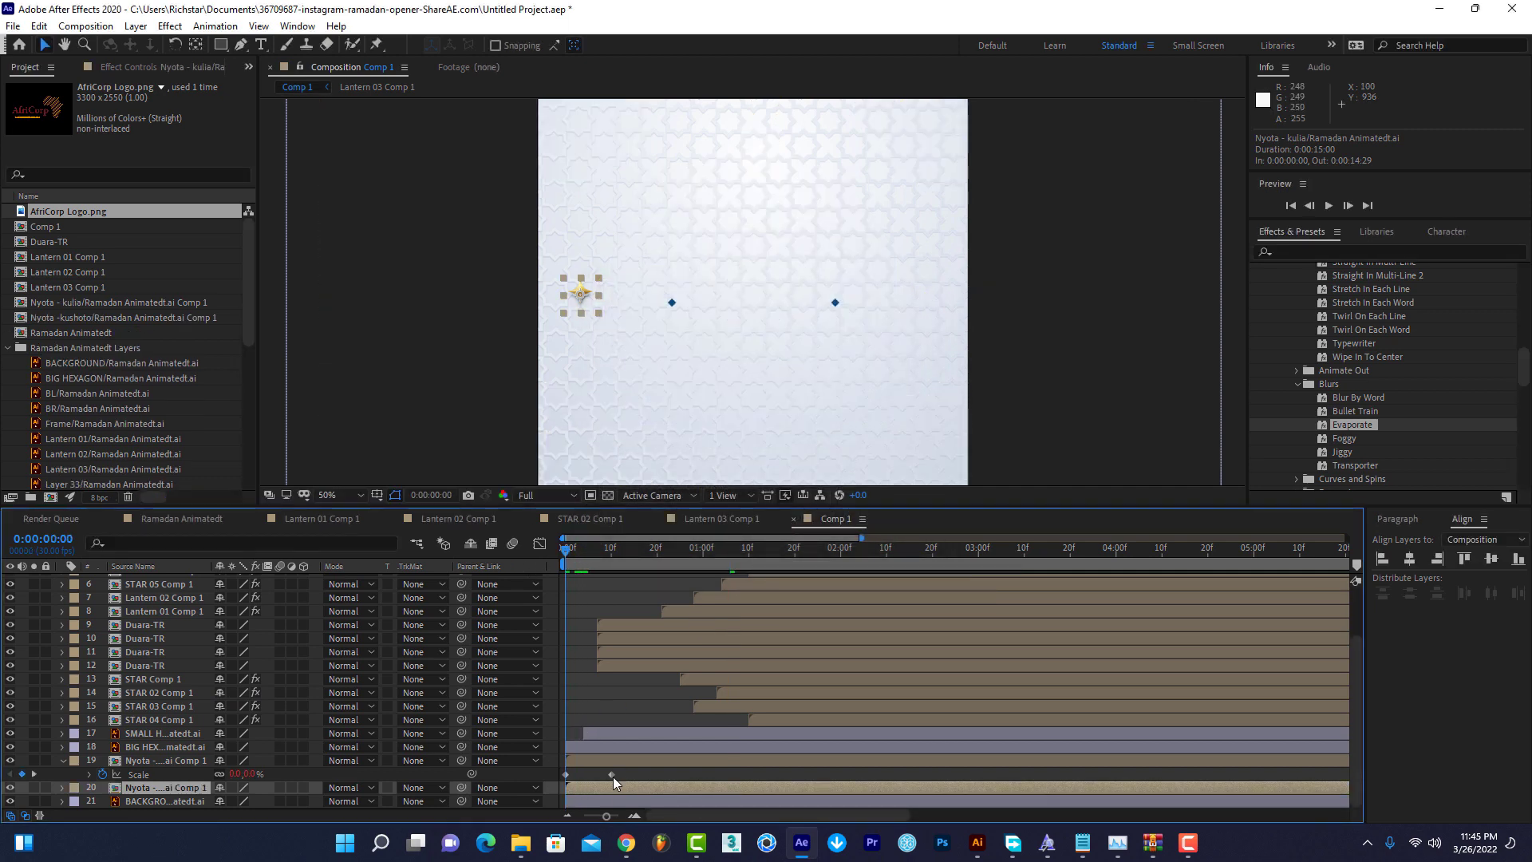
pyautogui.hotkey('ctrl', 'v')
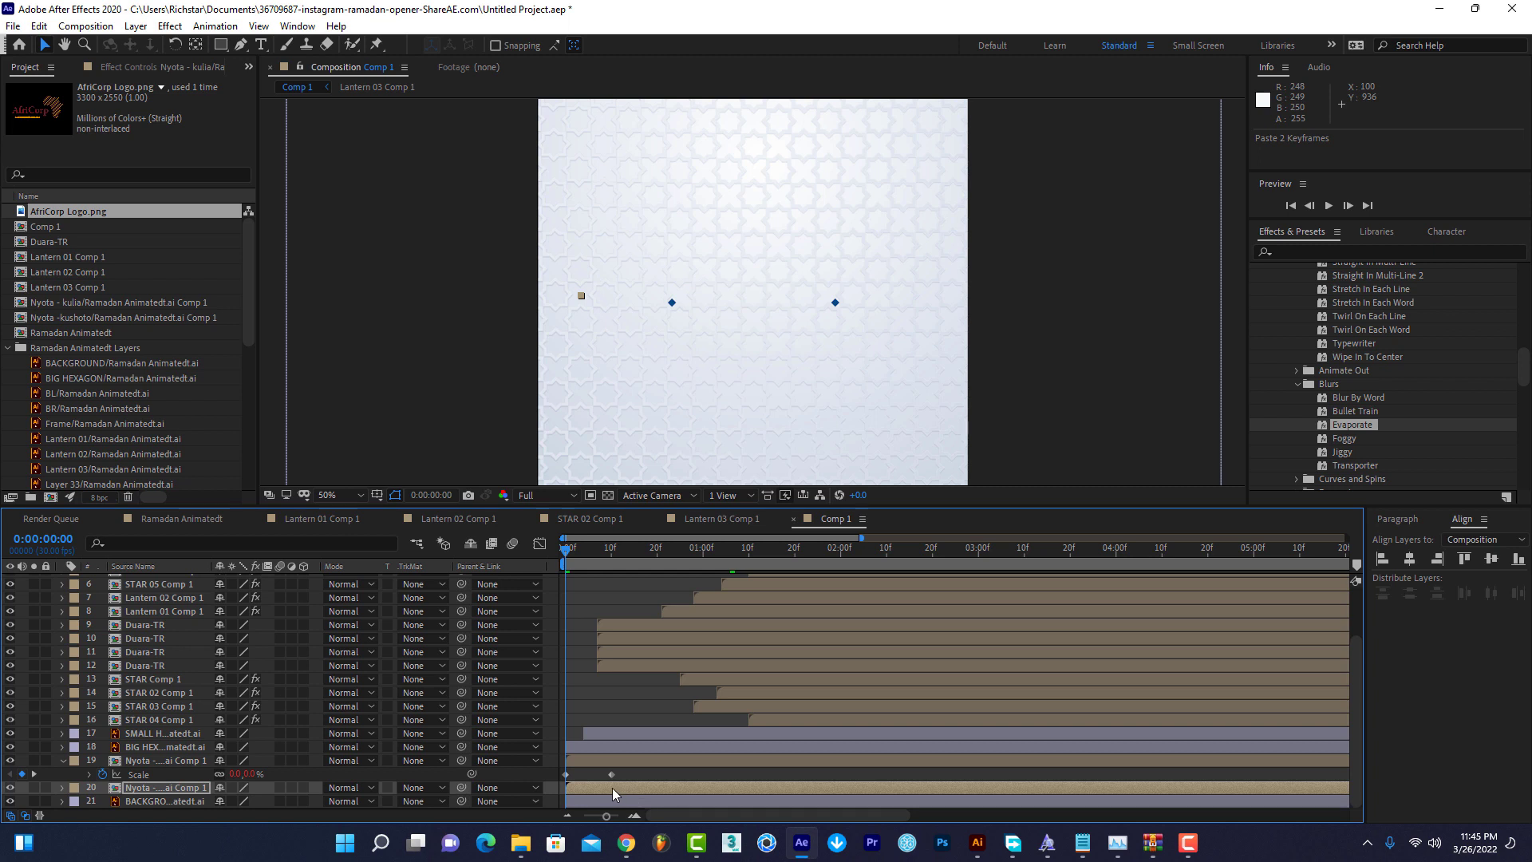
pyautogui.press('u')
pyautogui.scroll(-1, 604, 793)
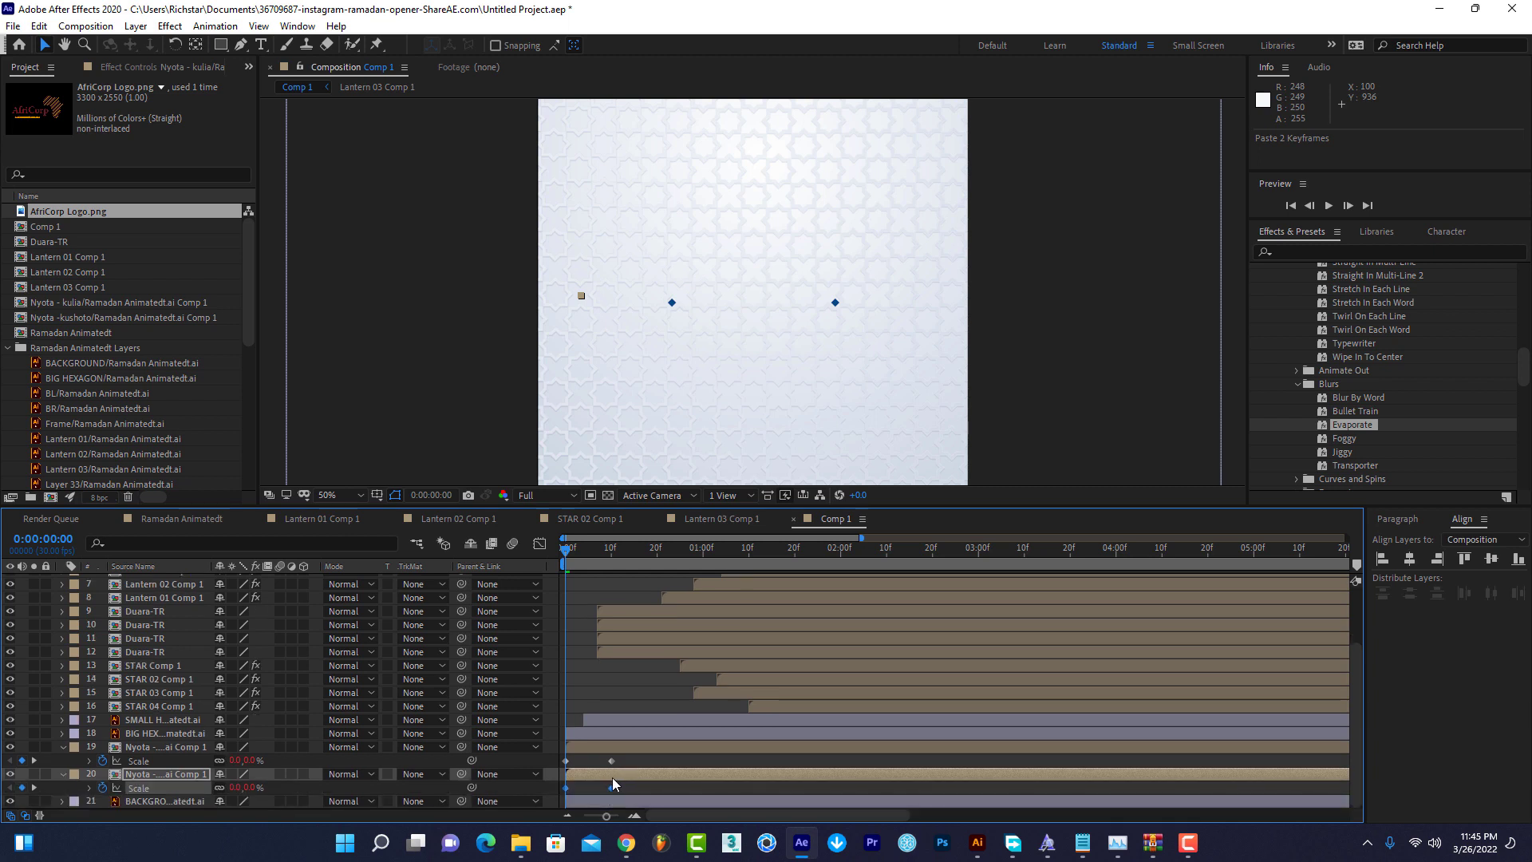
# Offset the two star layers to start at frames 17 and 19, then preview the intro.
pyautogui.click(611, 750)
pyautogui.keyDown('shift'); pyautogui.click(606, 774); pyautogui.keyUp('shift')
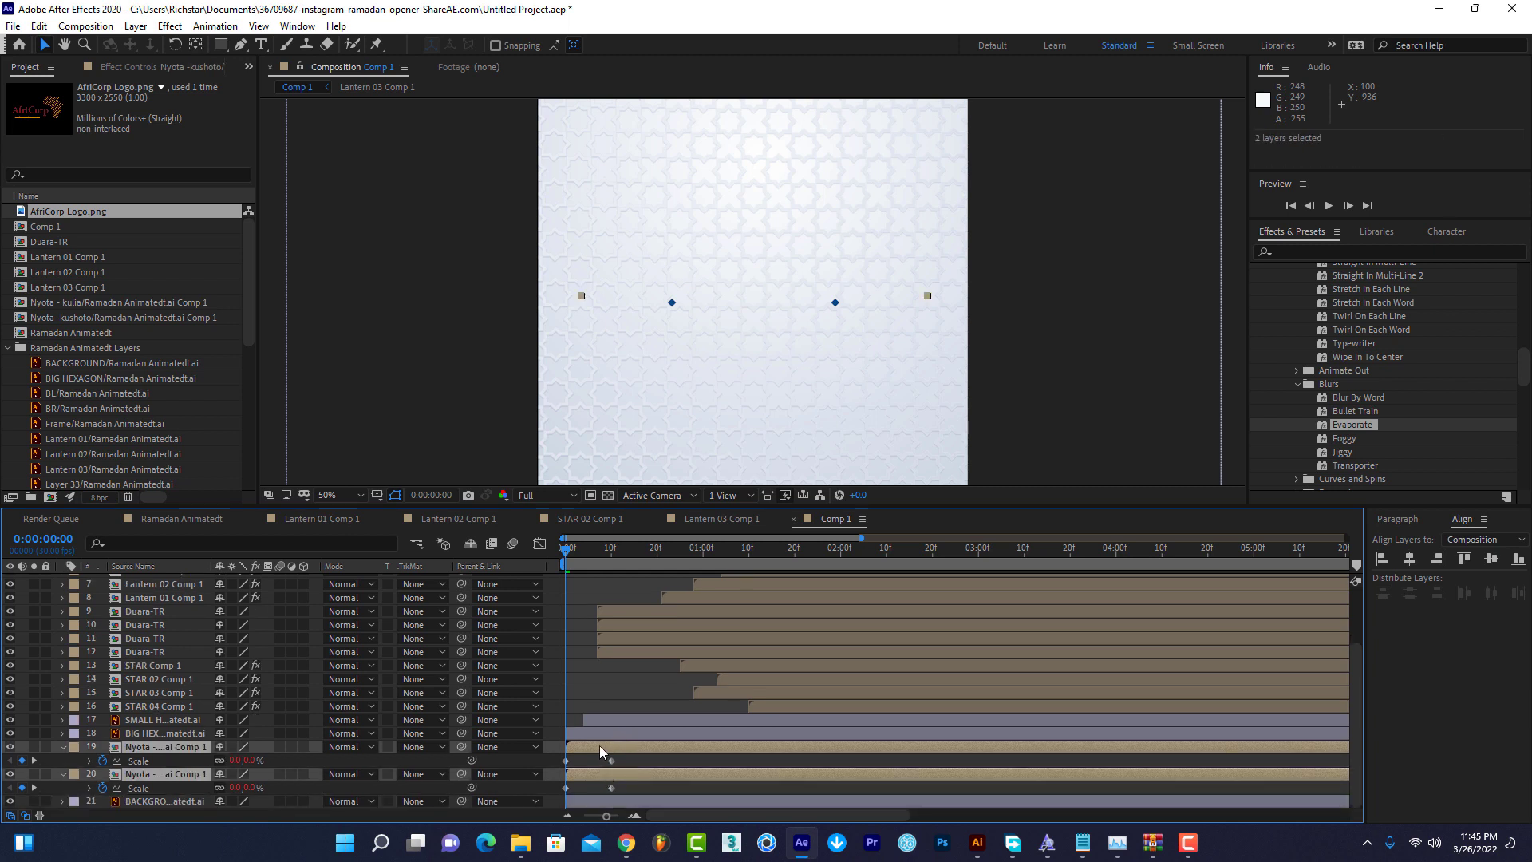
pyautogui.moveTo(600, 745); pyautogui.dragTo(678, 746)
pyautogui.moveTo(592, 554); pyautogui.dragTo(650, 560)
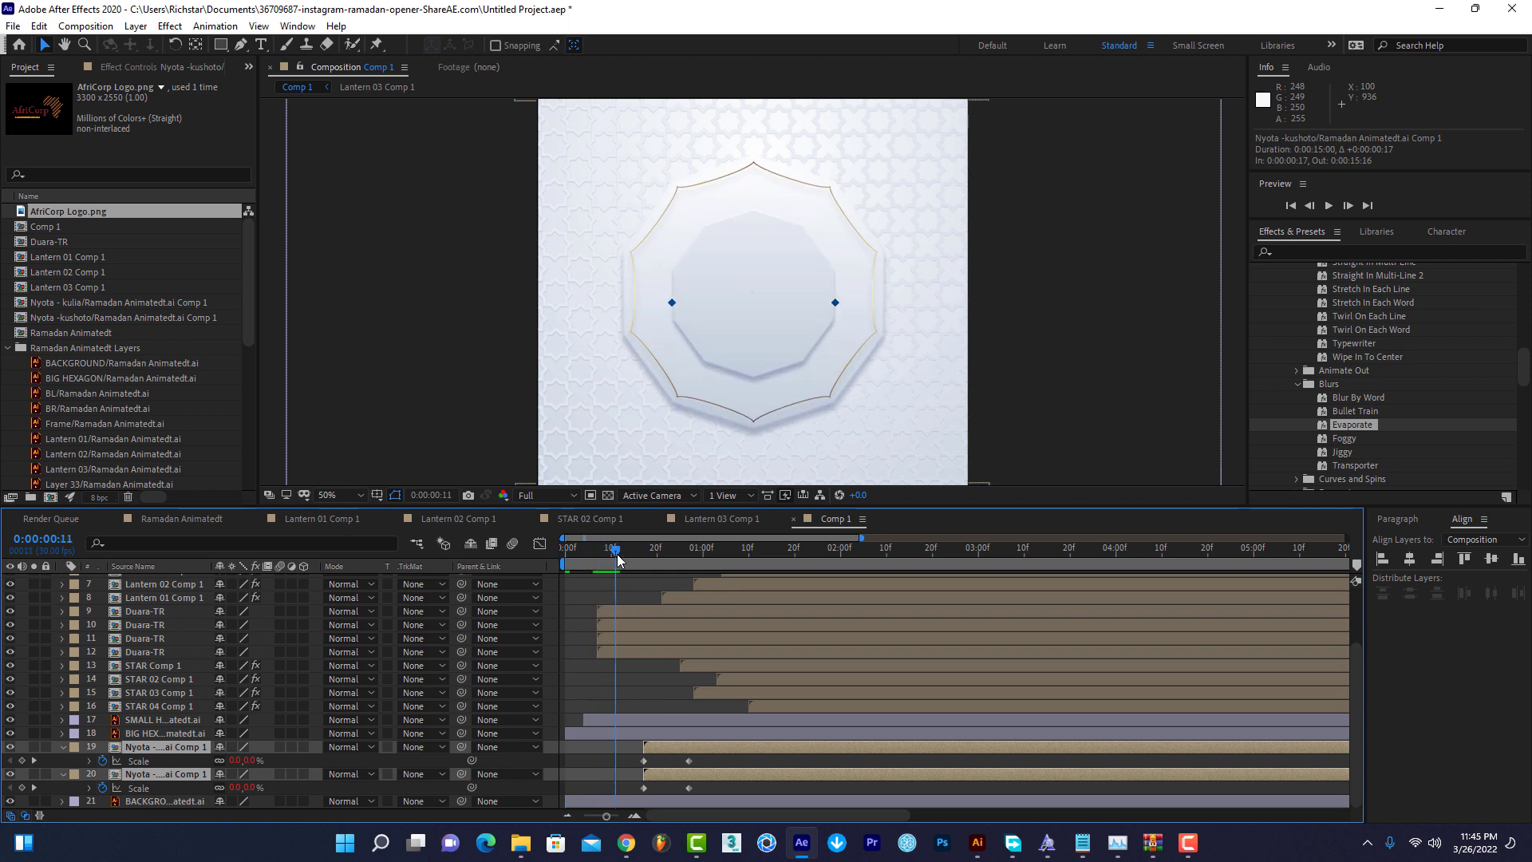
pyautogui.click(664, 755)
pyautogui.moveTo(658, 746); pyautogui.dragTo(666, 748)
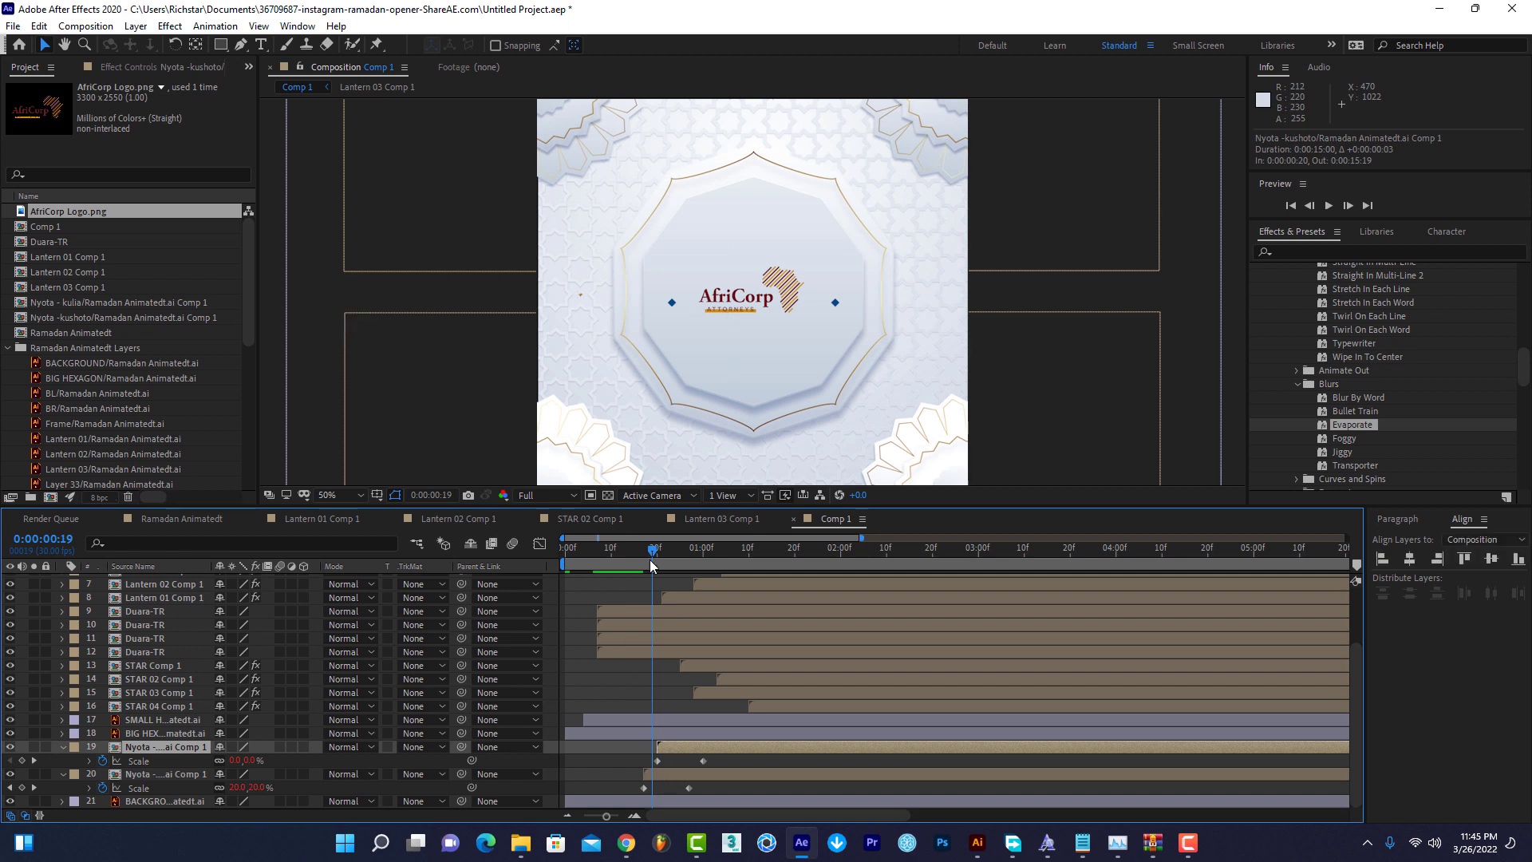
pyautogui.click(619, 553)
pyautogui.press('space')
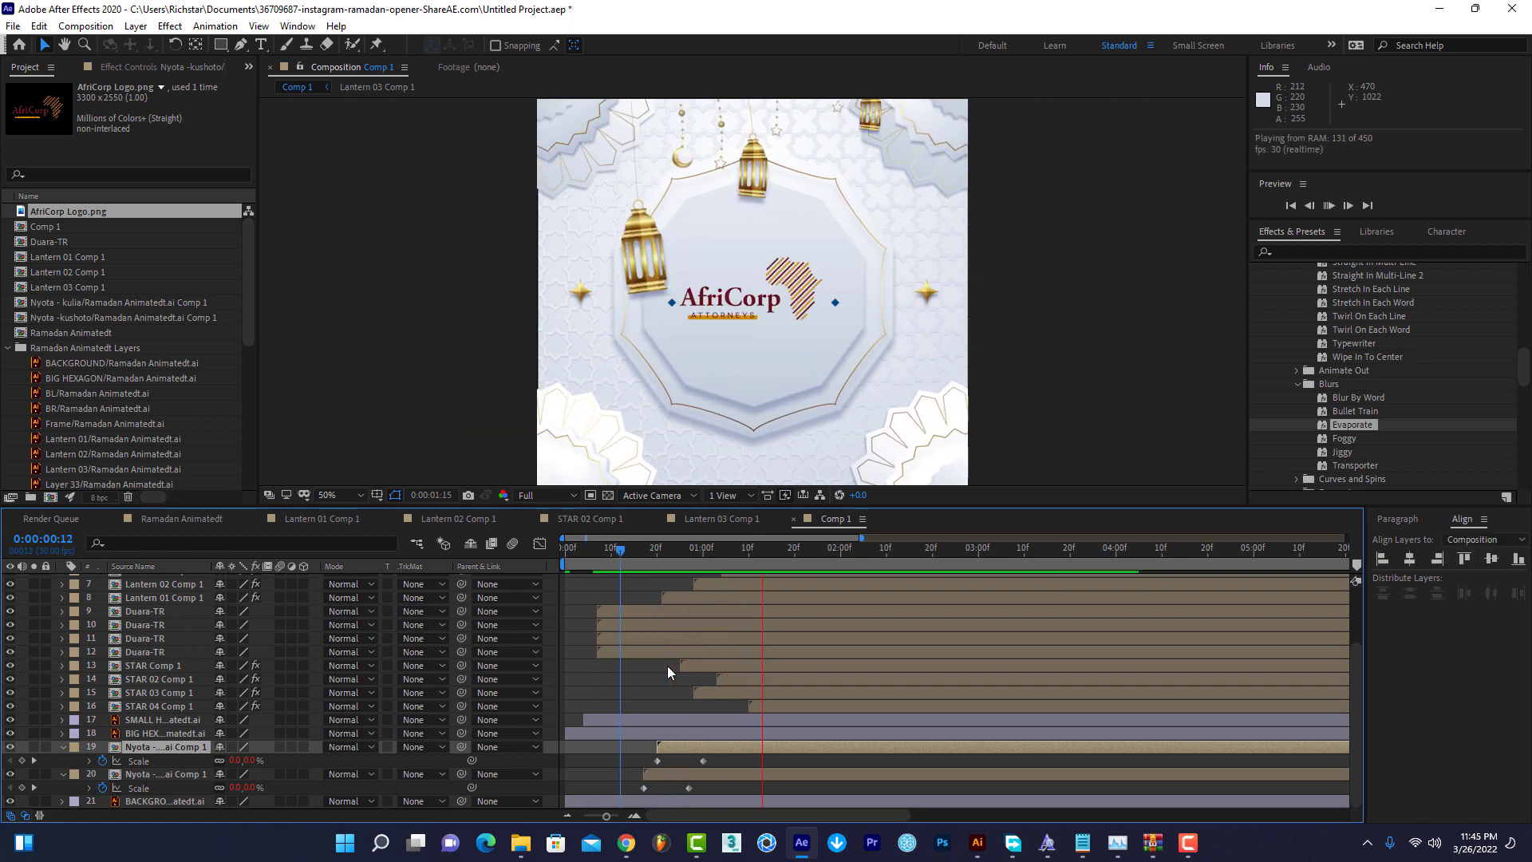
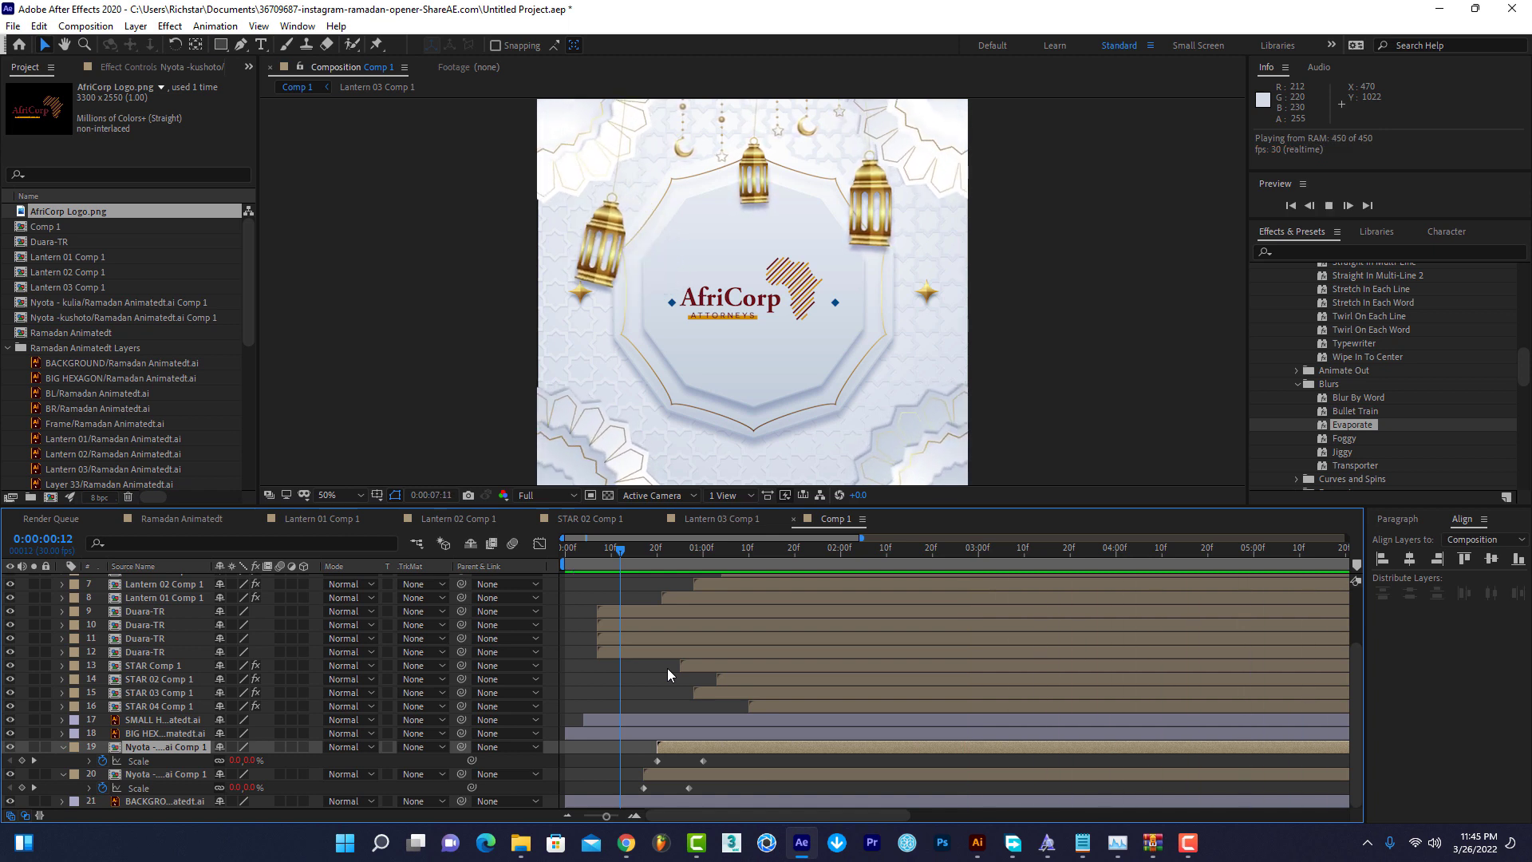
# Create Comp 2 as a 1080x1080, 15-second, 30 fps composition, keeping the default settings.
pyautogui.click(86, 26)
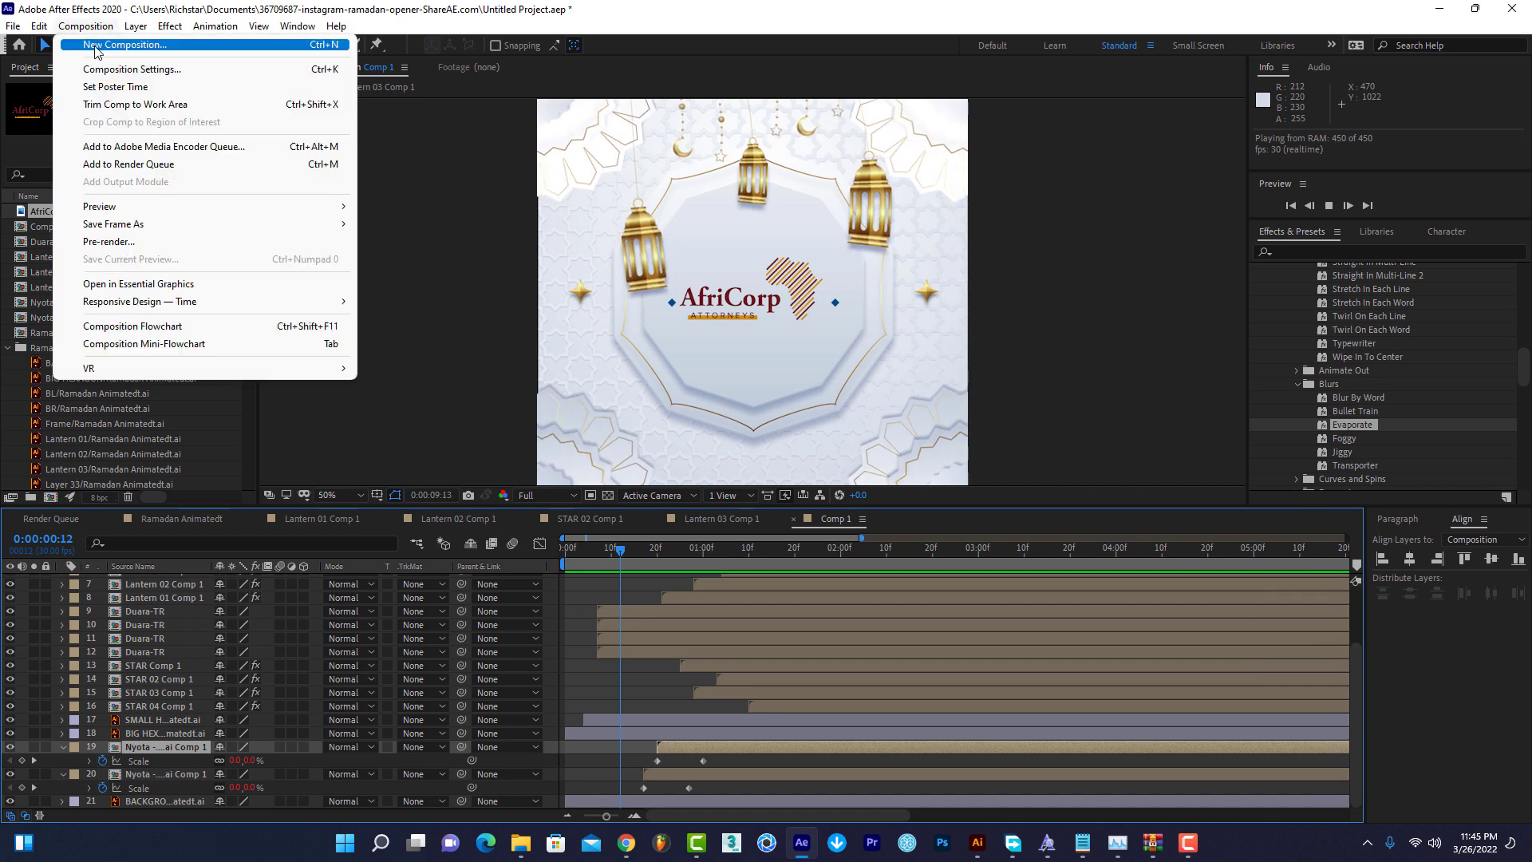
pyautogui.click(95, 45)
pyautogui.click(1395, 464)
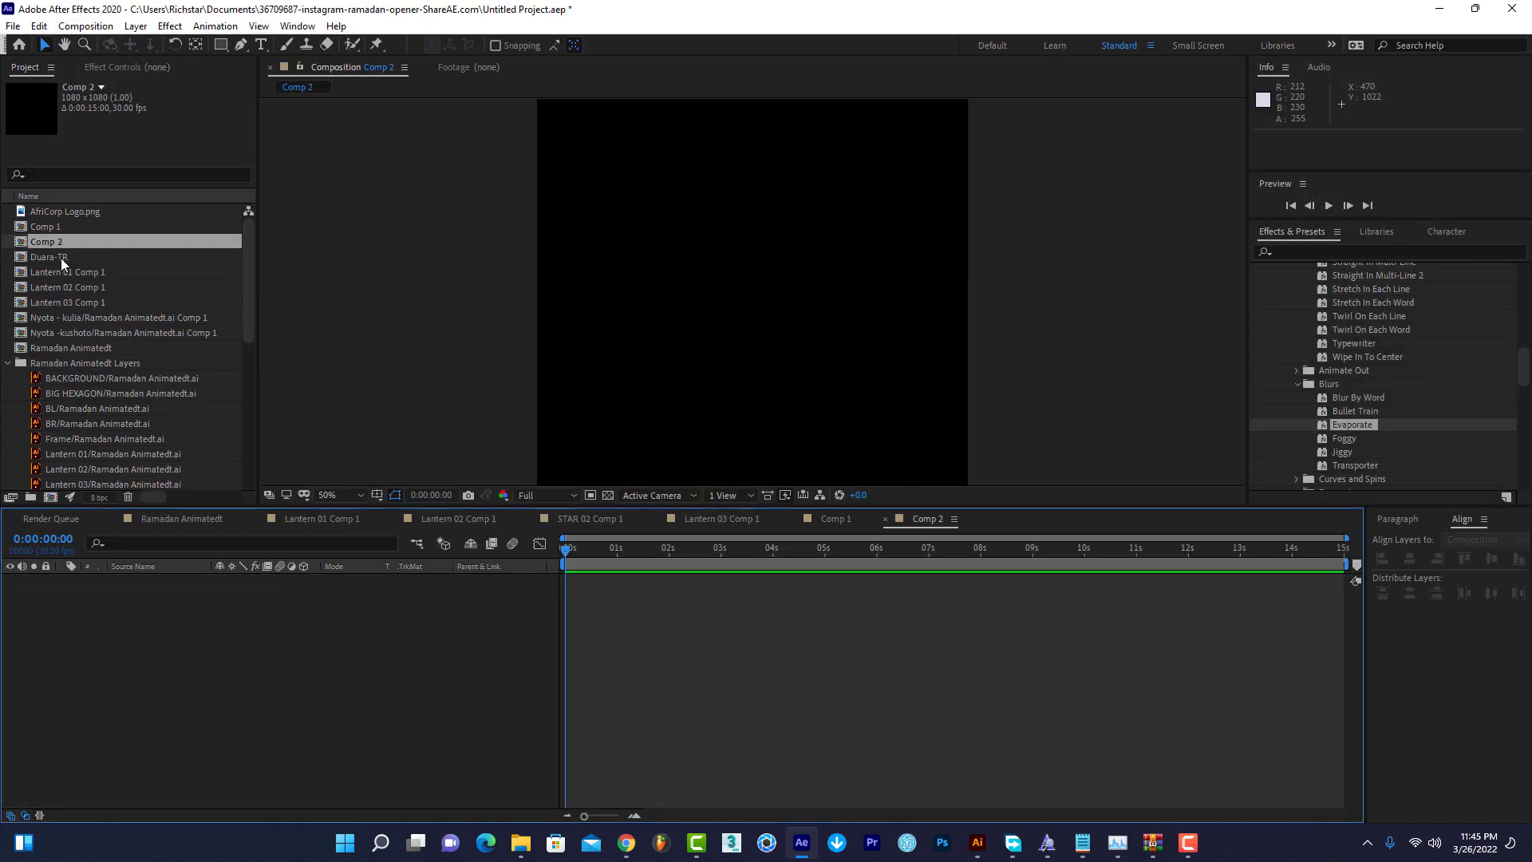
# Place the Ramadan Animatedt composition in Comp 2's timeline and trim it to end at 5 seconds.
pyautogui.click(63, 227)
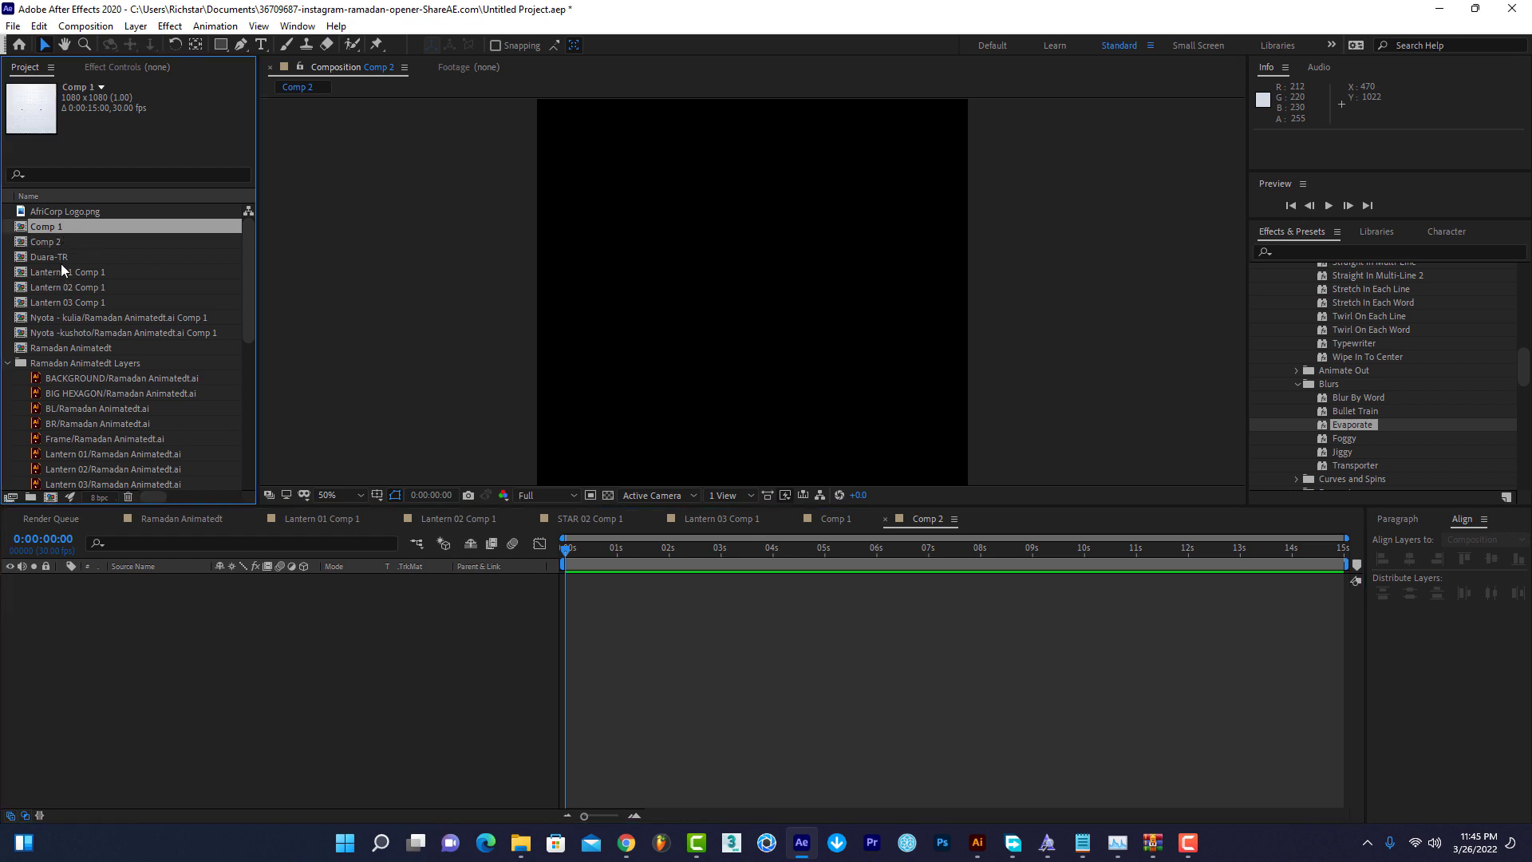
pyautogui.doubleClick(63, 360)
pyautogui.click(71, 351)
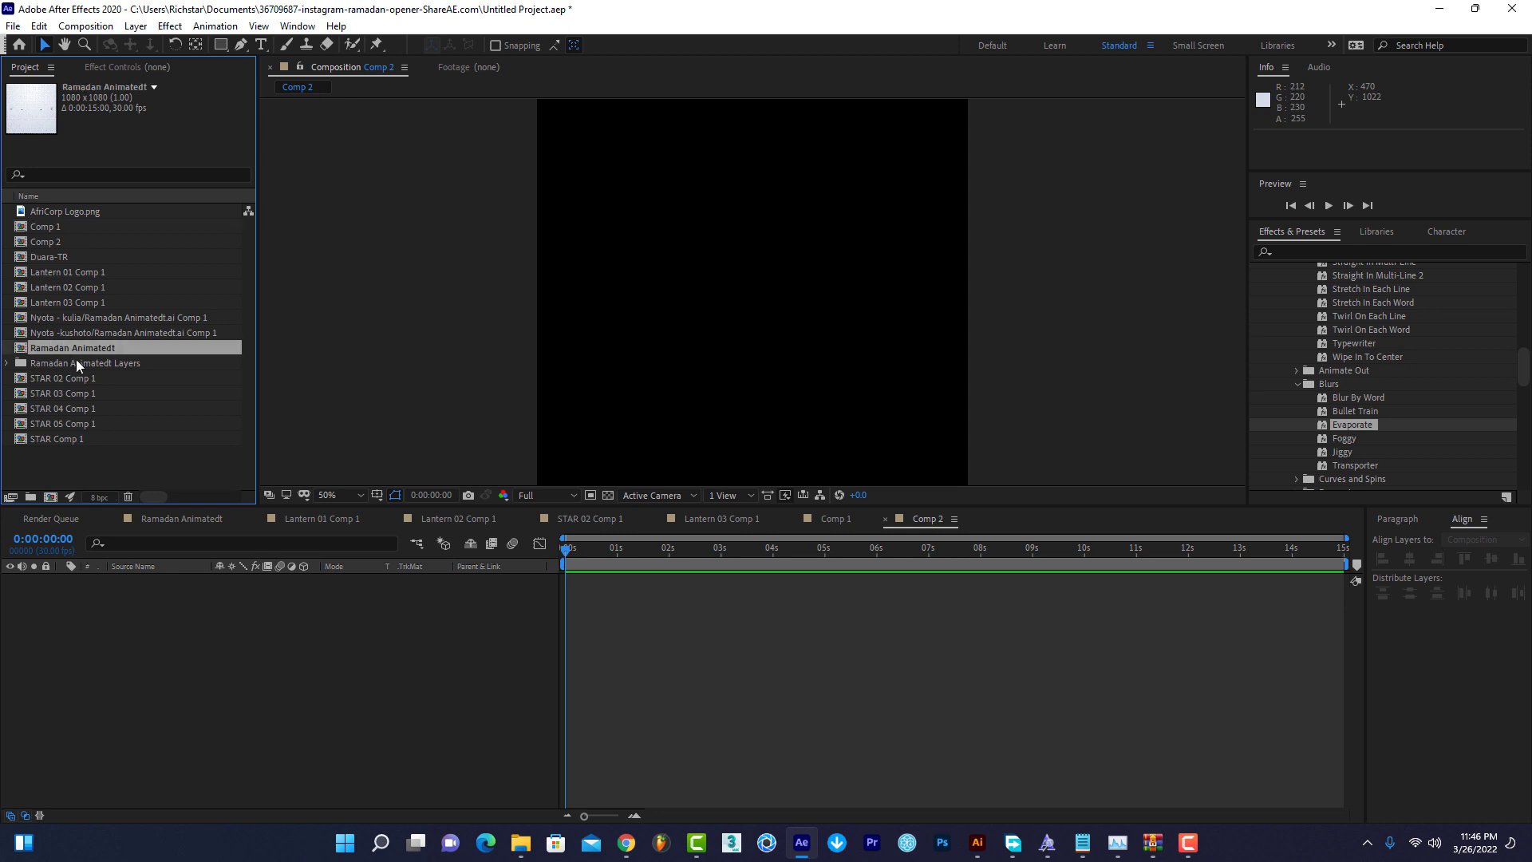
pyautogui.moveTo(87, 367); pyautogui.dragTo(304, 668)
pyautogui.moveTo(594, 558); pyautogui.dragTo(825, 572)
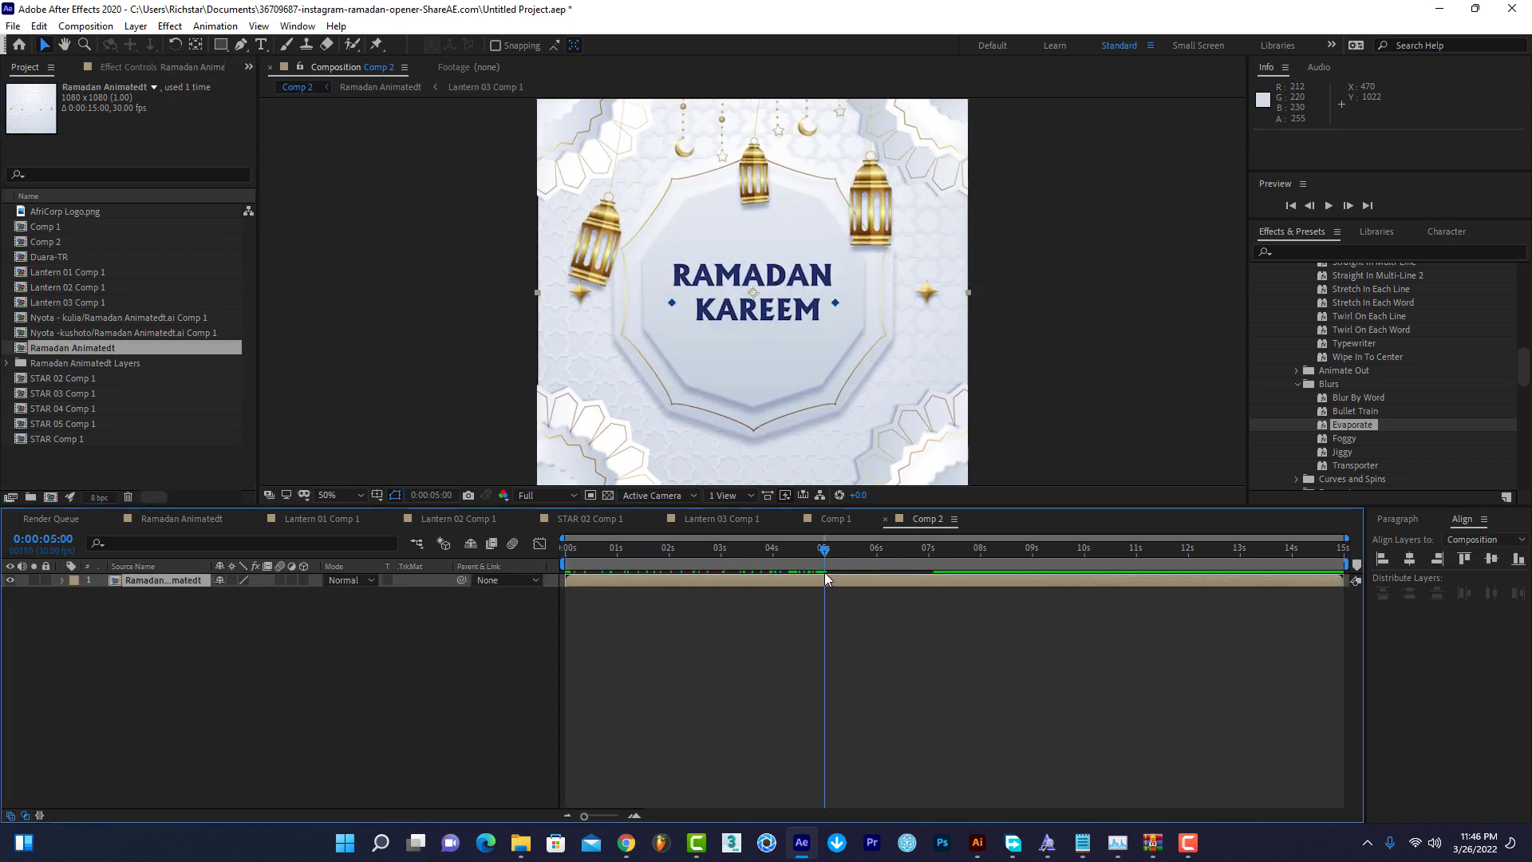
pyautogui.hotkey('alt', ']')
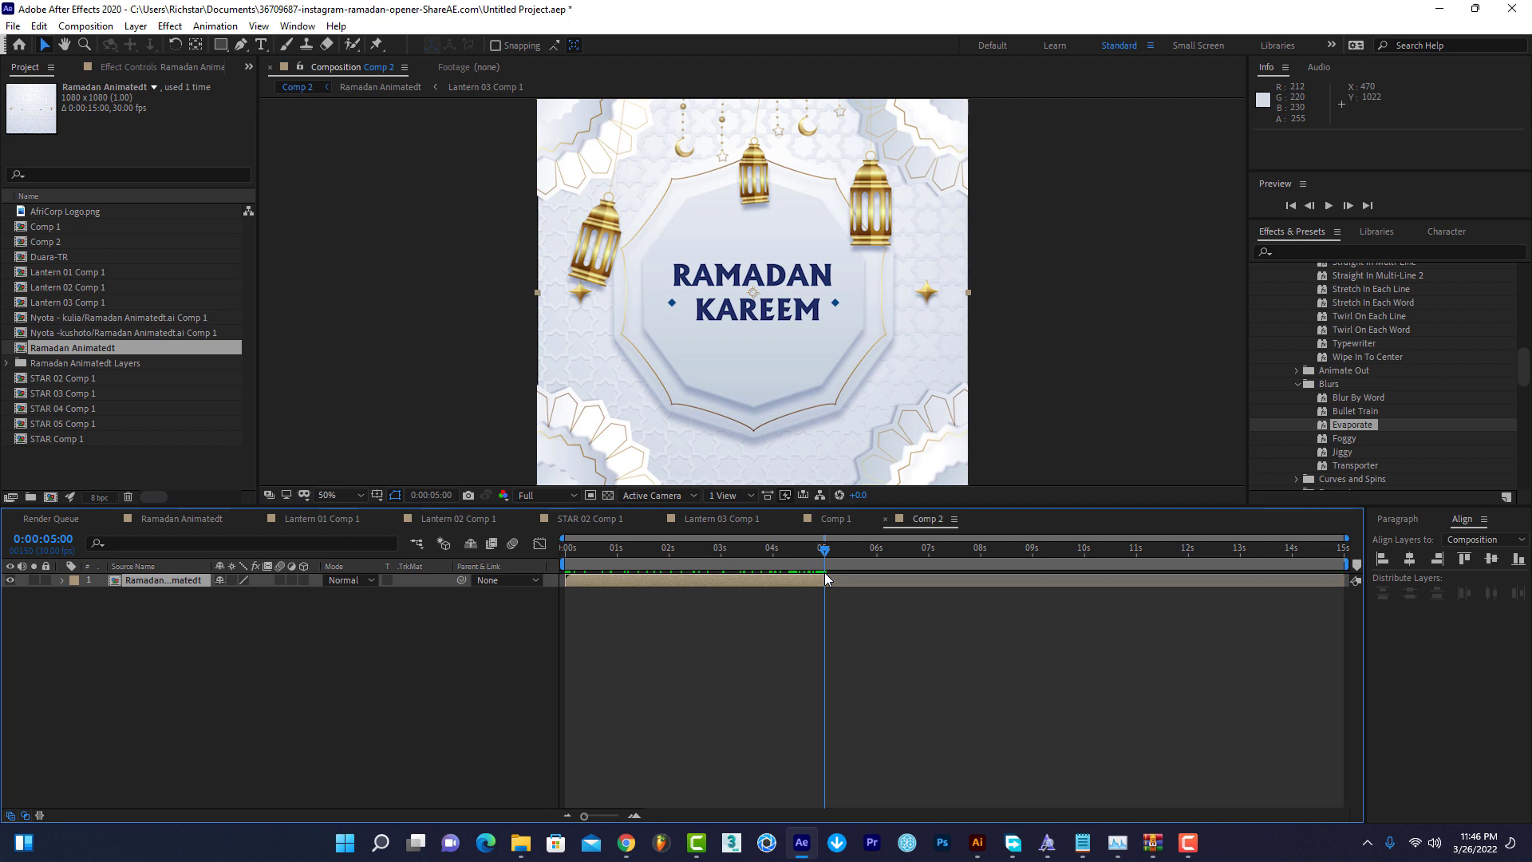
pyautogui.click(50, 240)
# Add Comp 1 above Ramadan Animatedt, starting at 5 seconds, and preview the sequence.
pyautogui.click(50, 230)
pyautogui.click(49, 243)
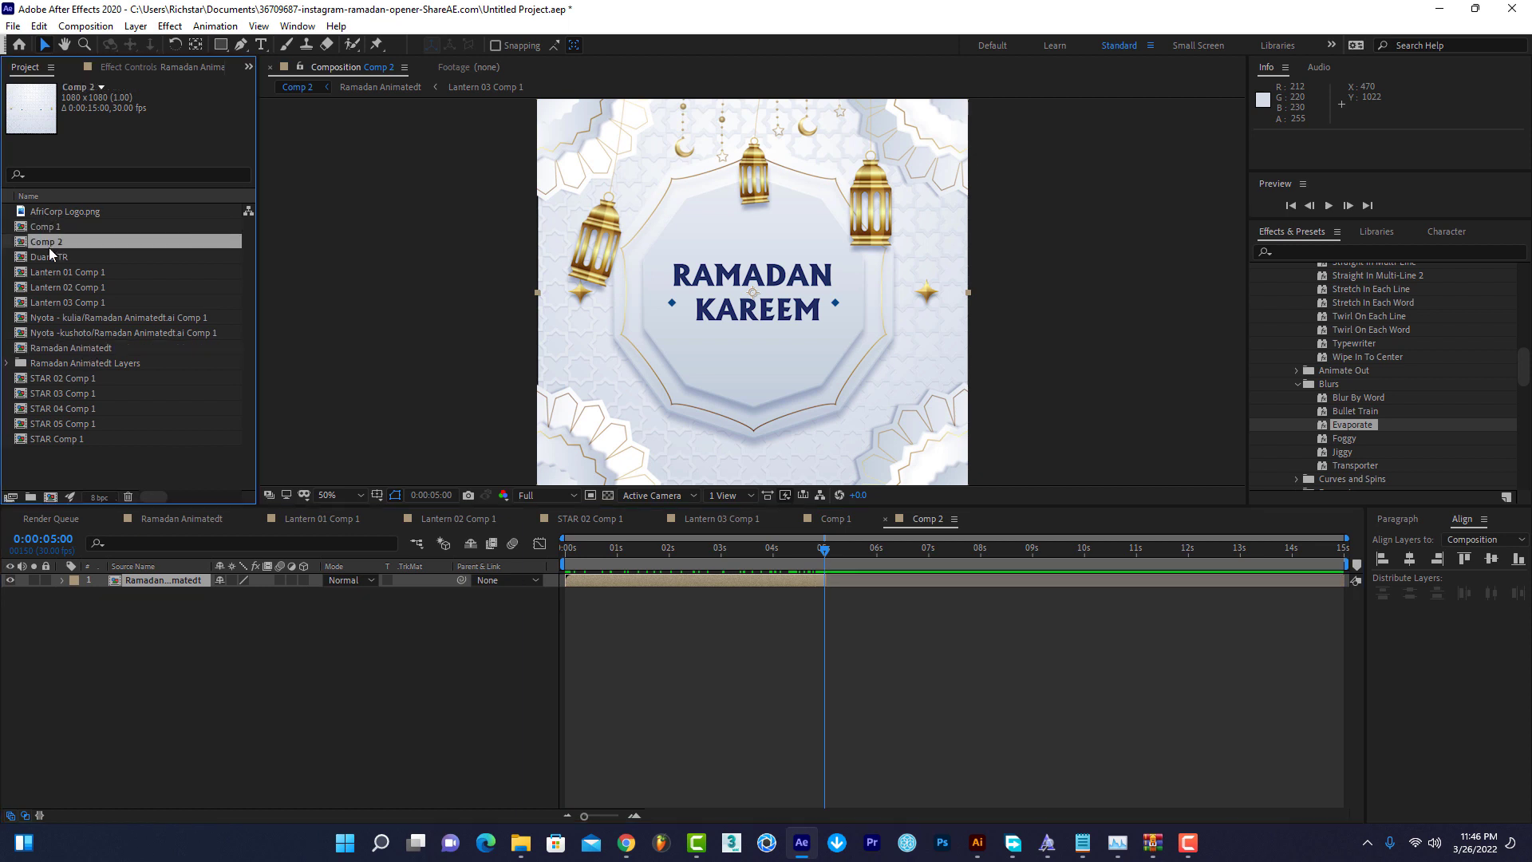
pyautogui.moveTo(51, 228); pyautogui.dragTo(197, 580)
pyautogui.moveTo(588, 585); pyautogui.dragTo(835, 584)
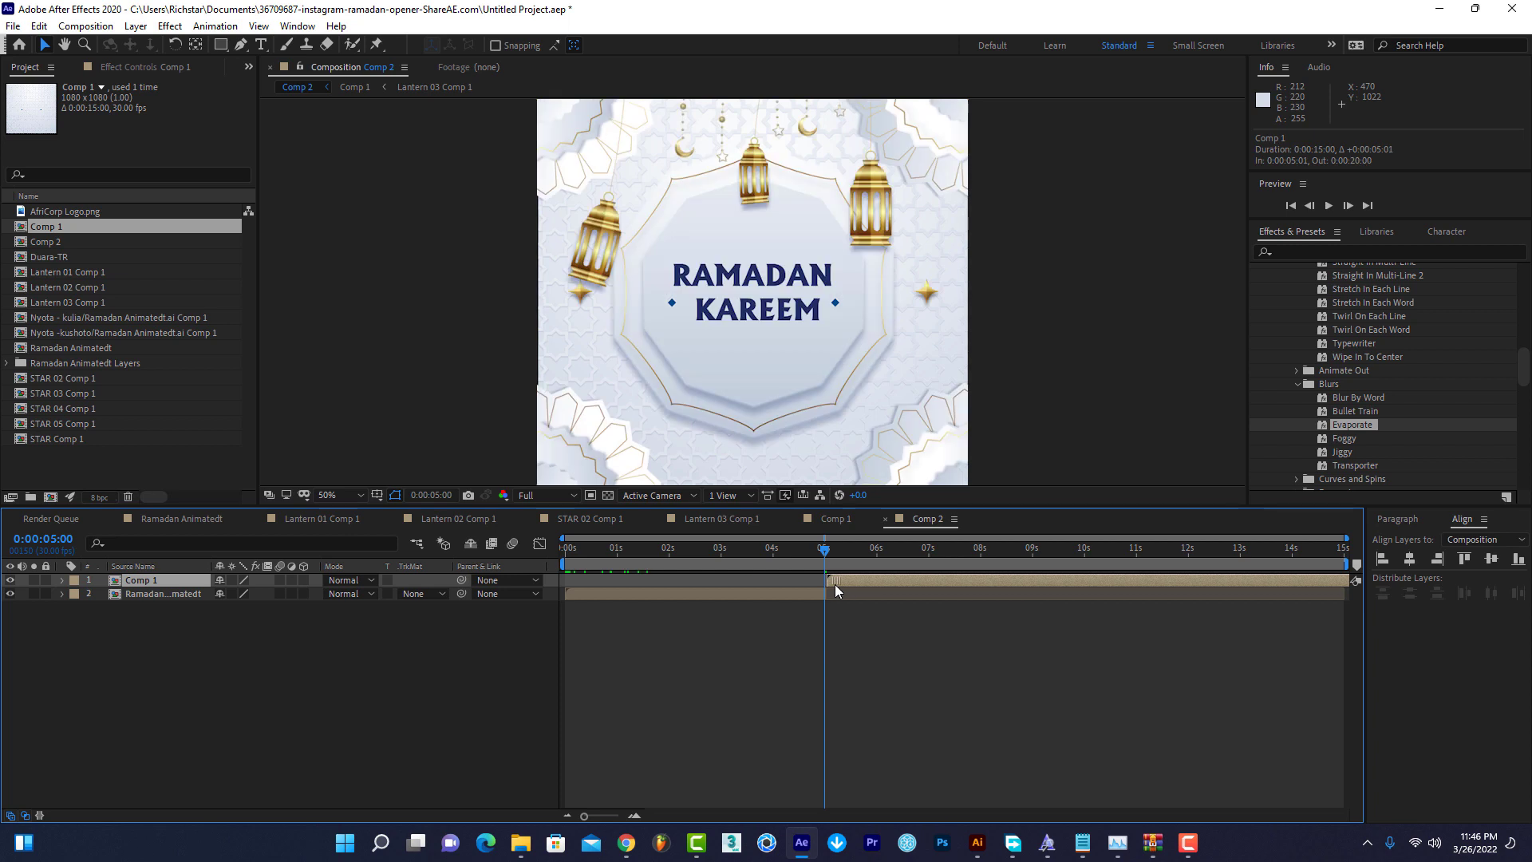
pyautogui.press('space')
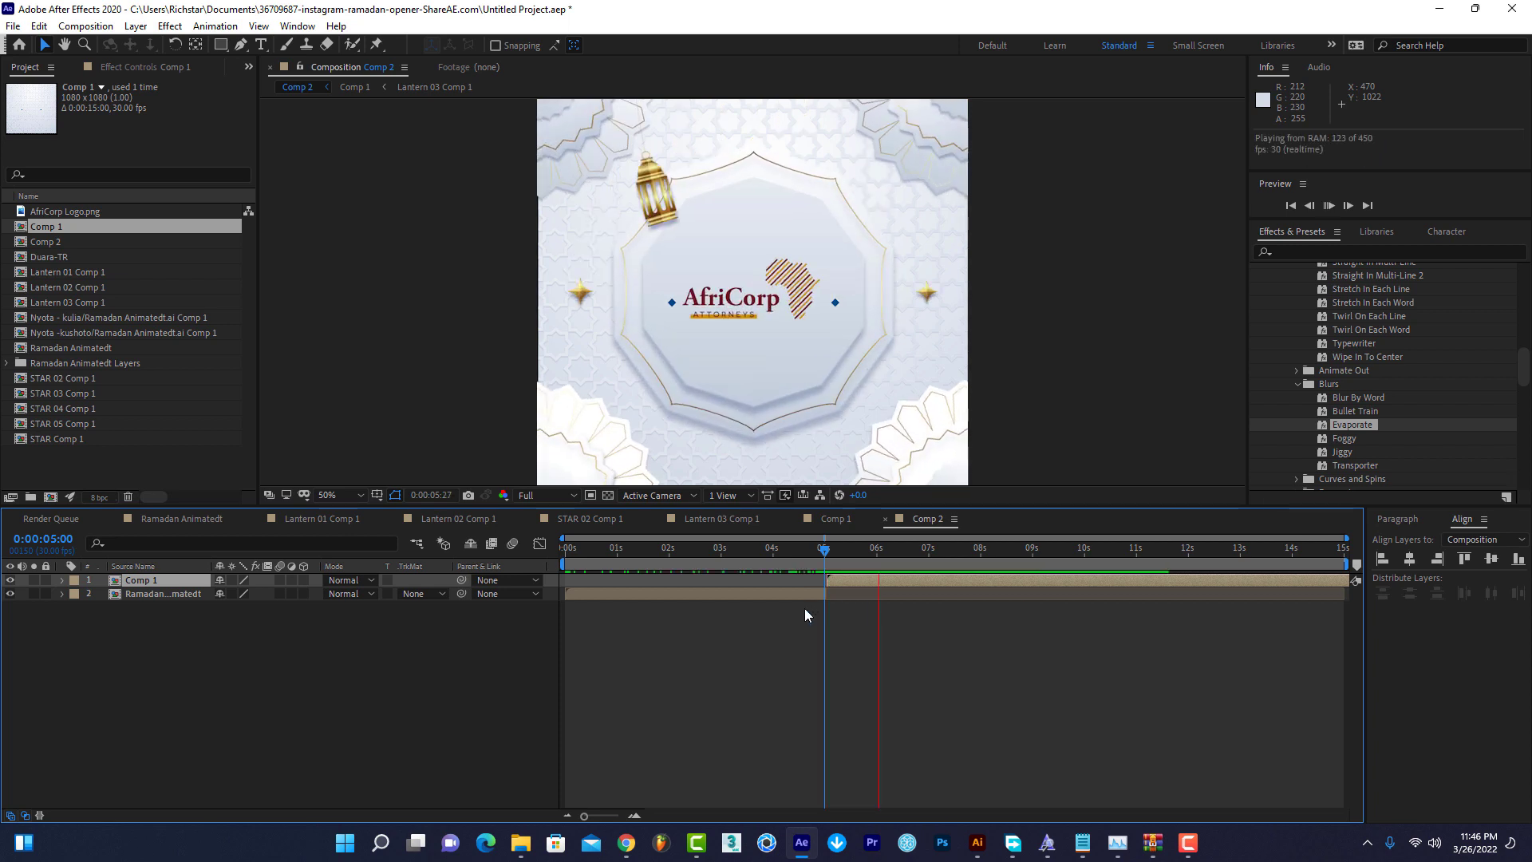
# End the work area at 10 seconds and preview the first 10 seconds.
pyautogui.click(1085, 556)
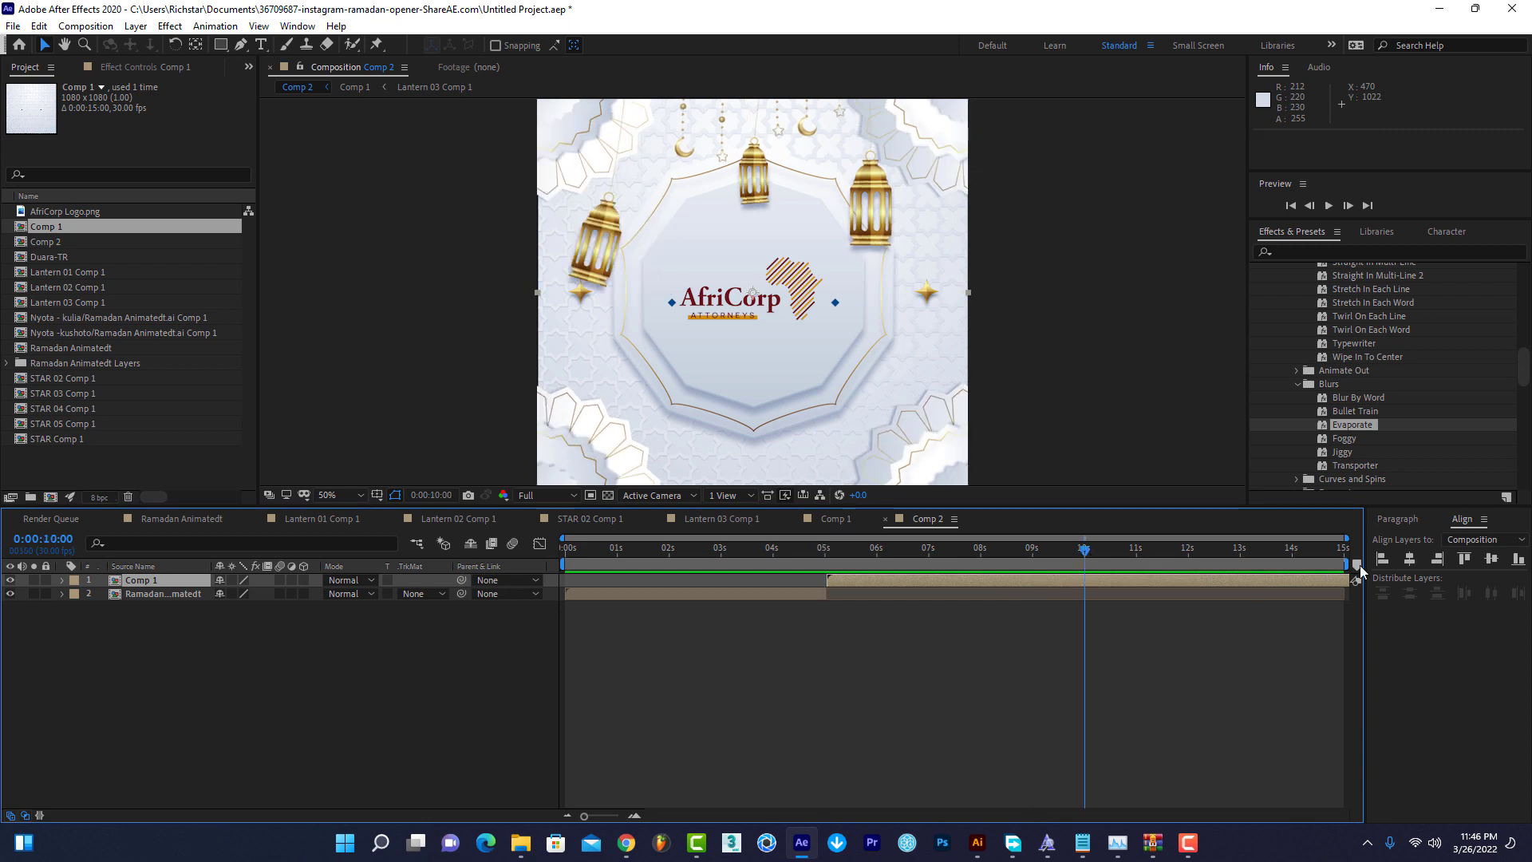
pyautogui.moveTo(1351, 563); pyautogui.dragTo(1088, 583)
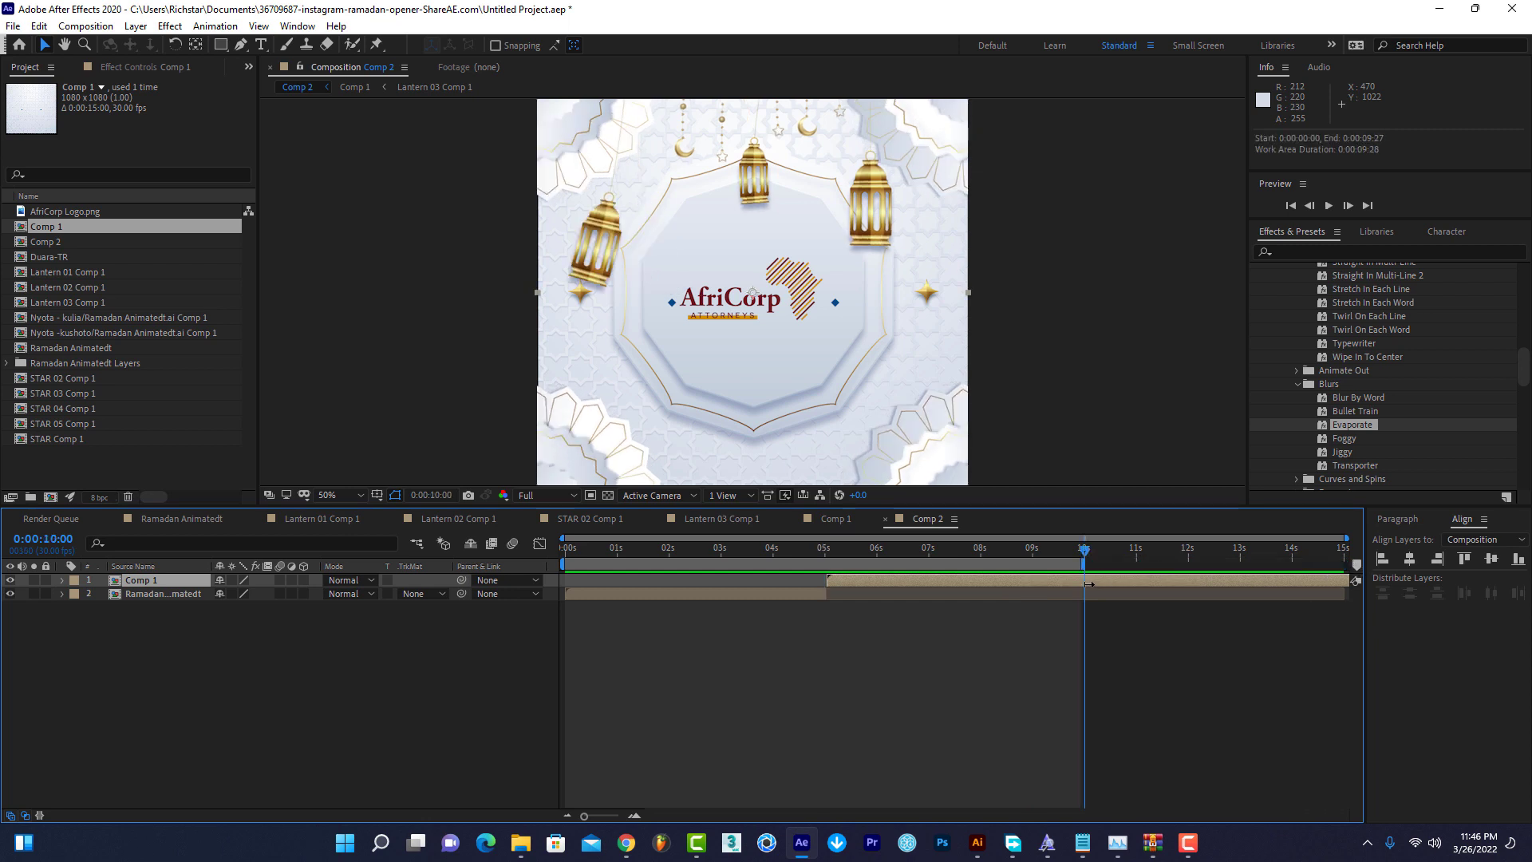
pyautogui.press('space')
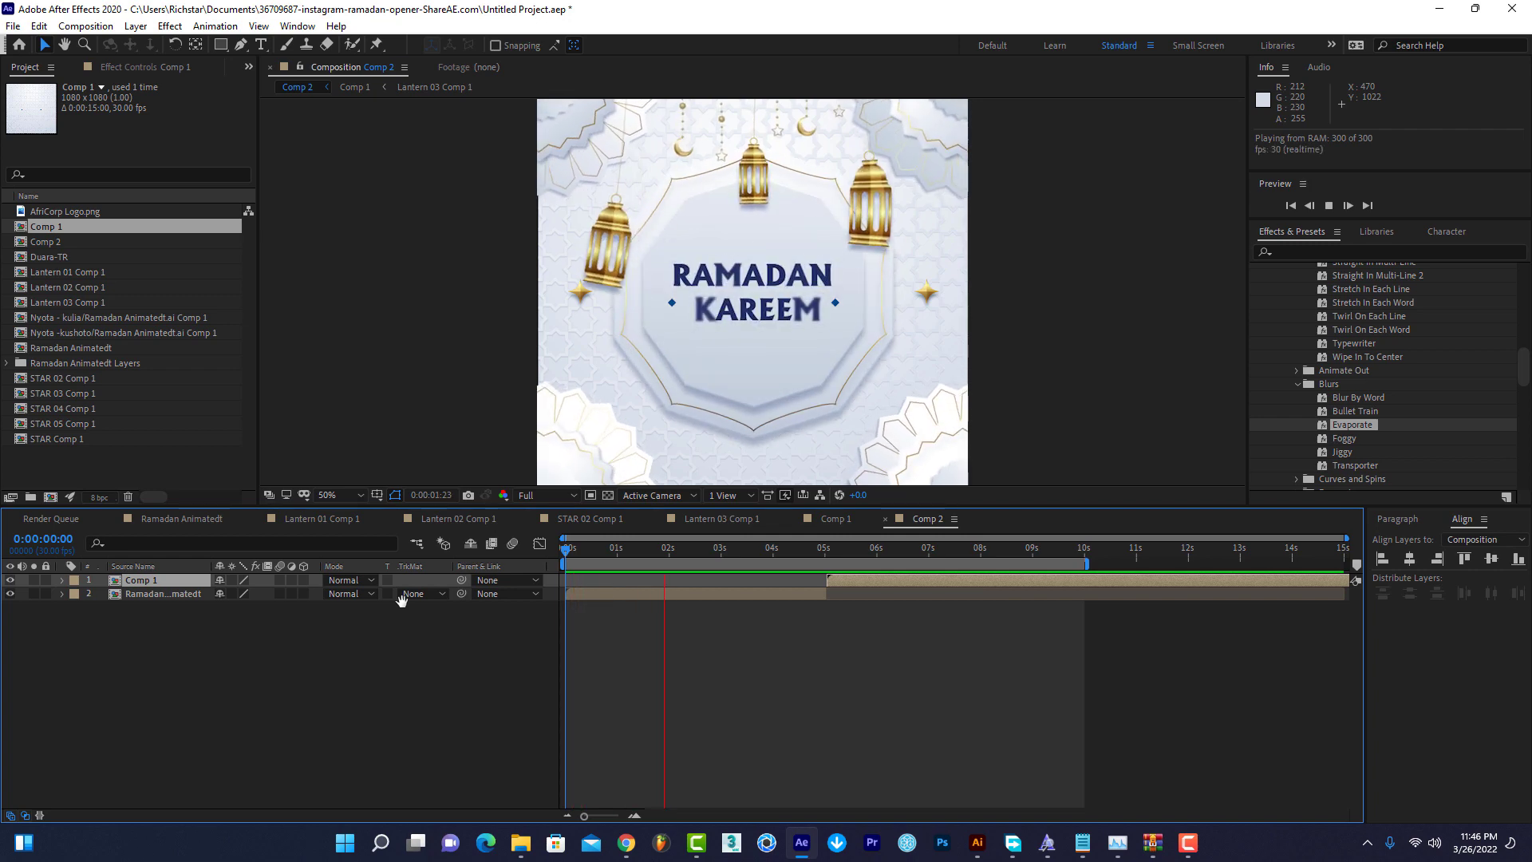
# Delete the Nyota - kulia and Nyota -kushoto layers inside the Ramadan Animatedt precomp.
pyautogui.click(711, 614)
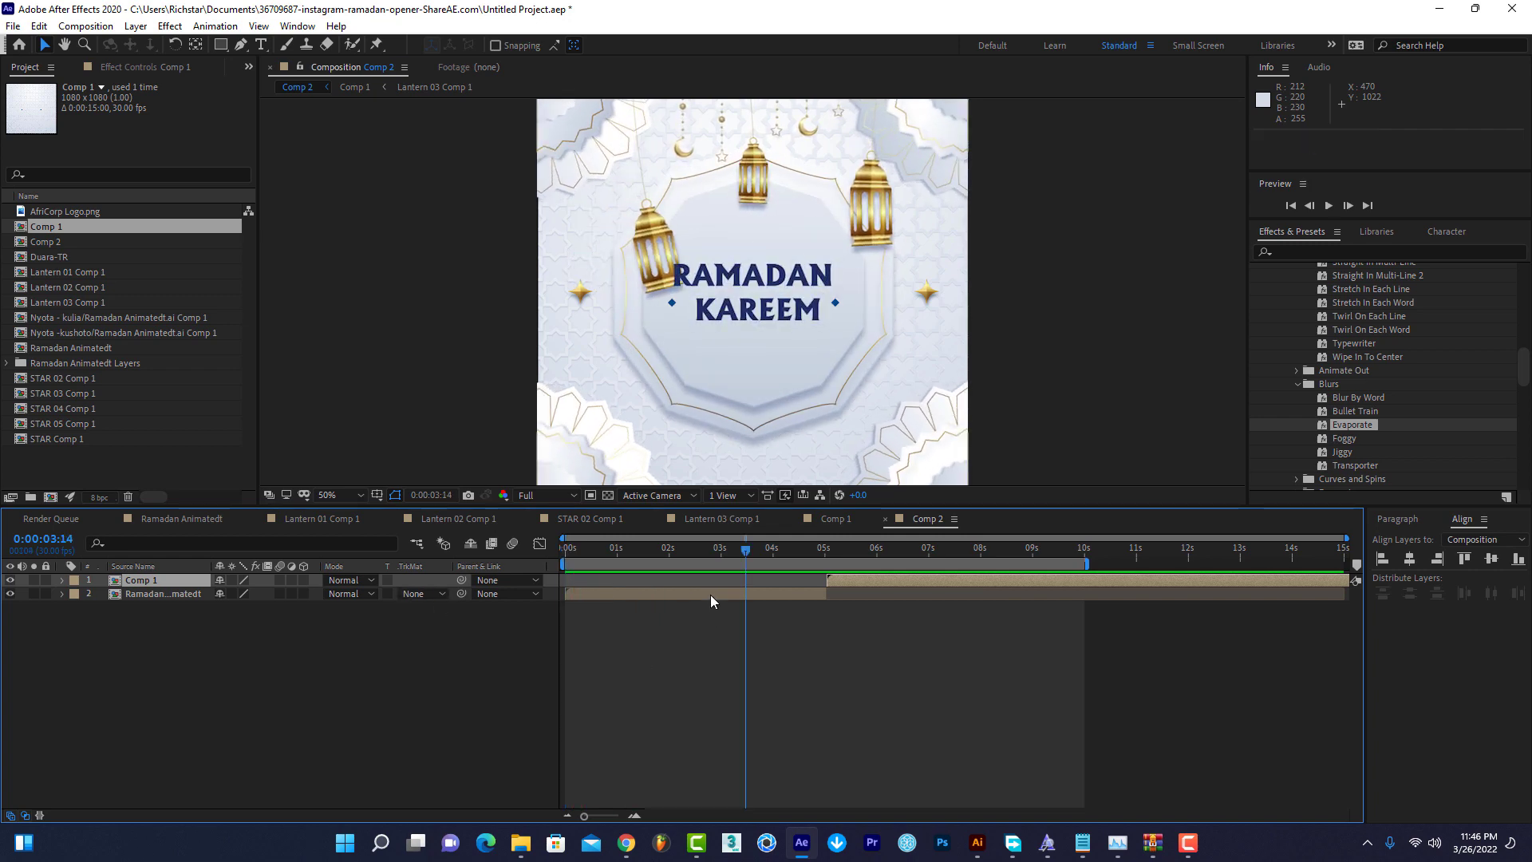
pyautogui.doubleClick(710, 595)
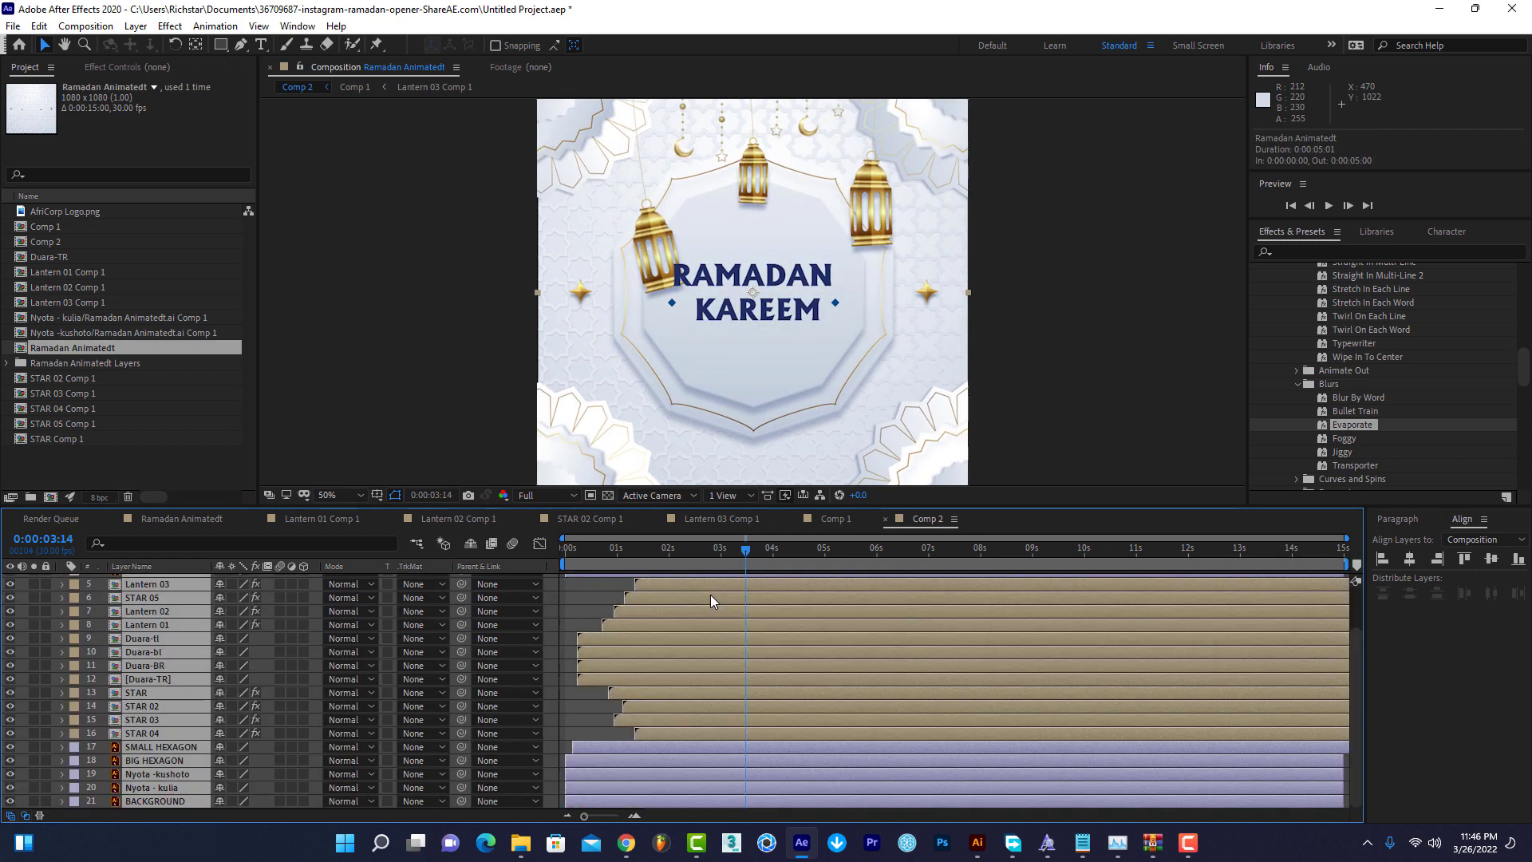
pyautogui.click(575, 702)
pyautogui.click(182, 789)
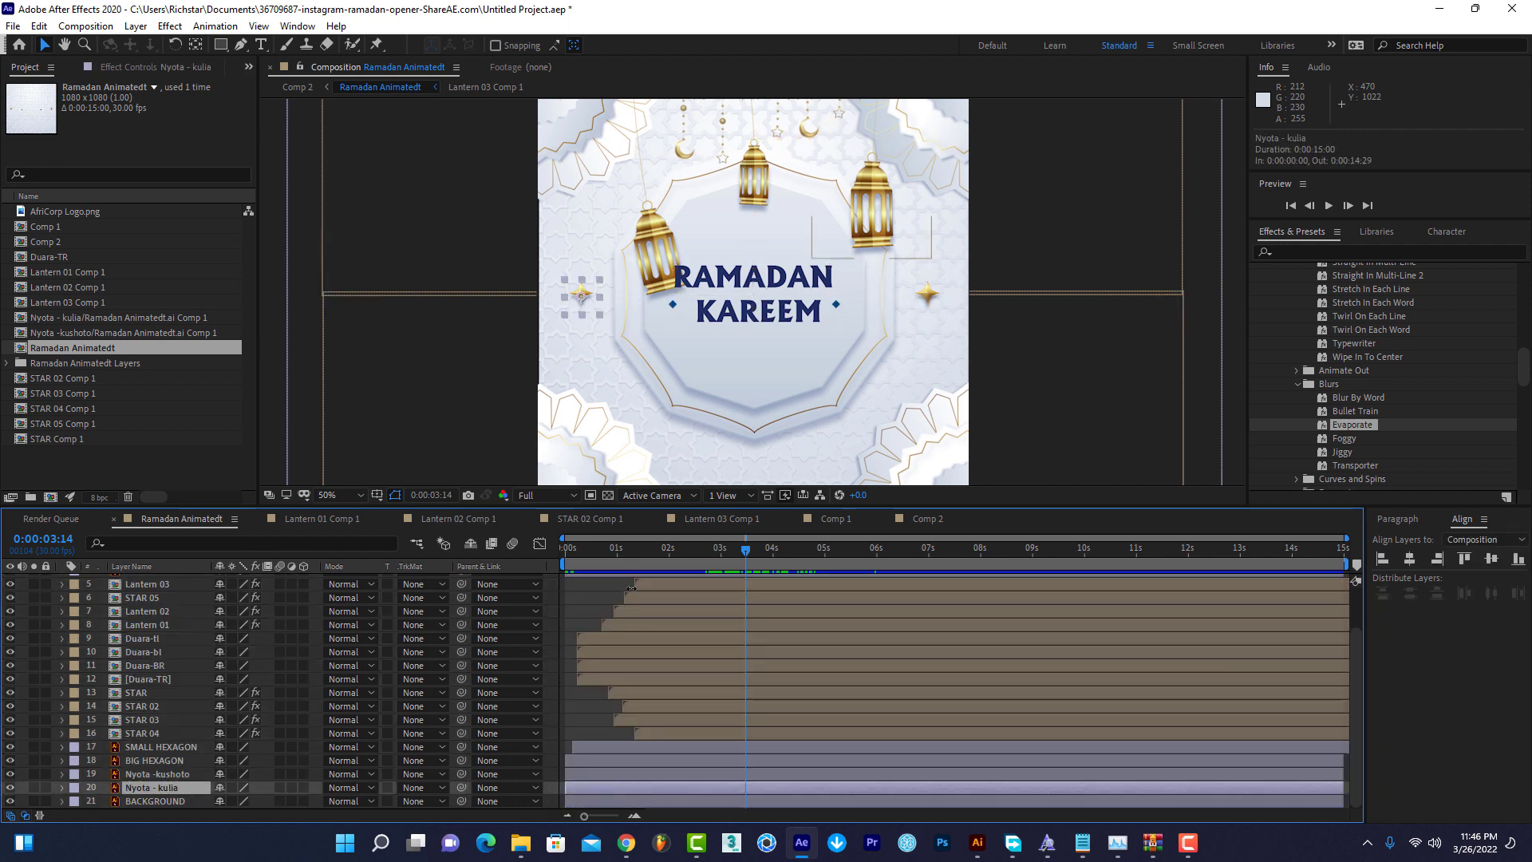
pyautogui.click(569, 558)
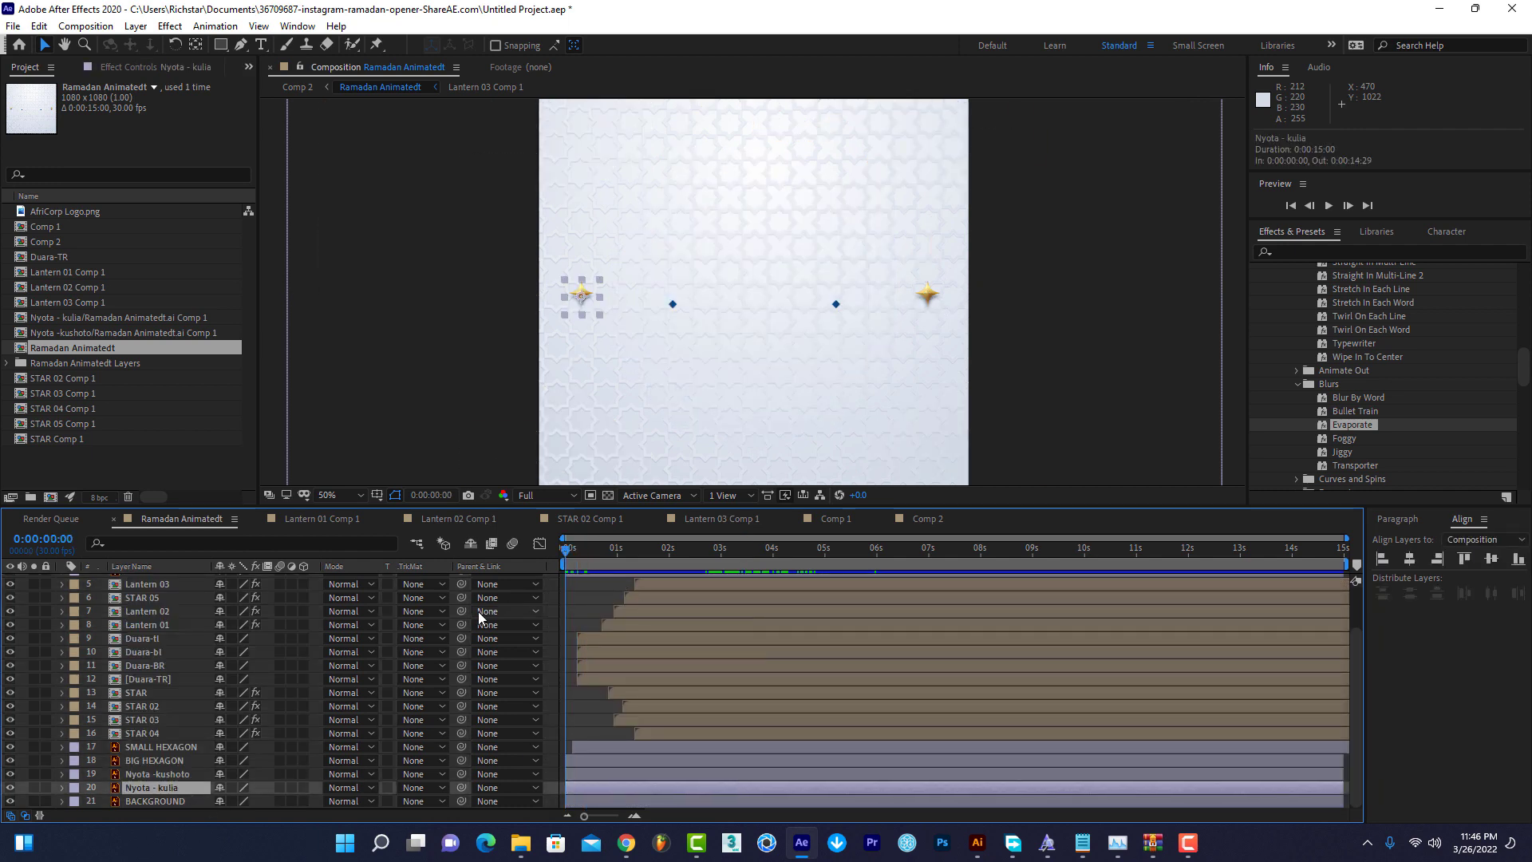
pyautogui.click(478, 612)
pyautogui.keyDown('shift'); pyautogui.click(581, 776); pyautogui.keyUp('shift')
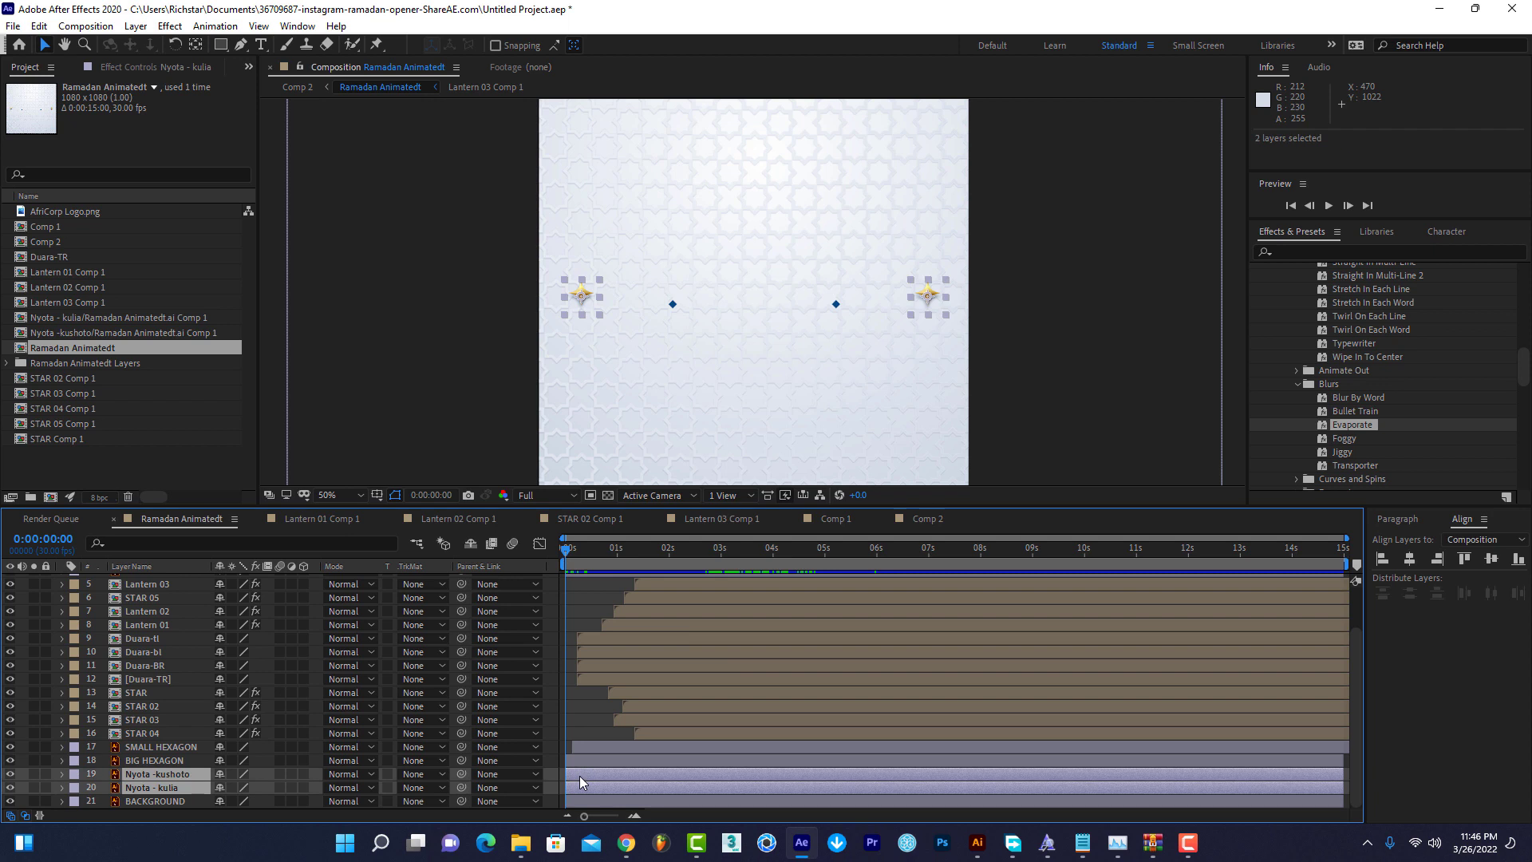
pyautogui.press('Delete')
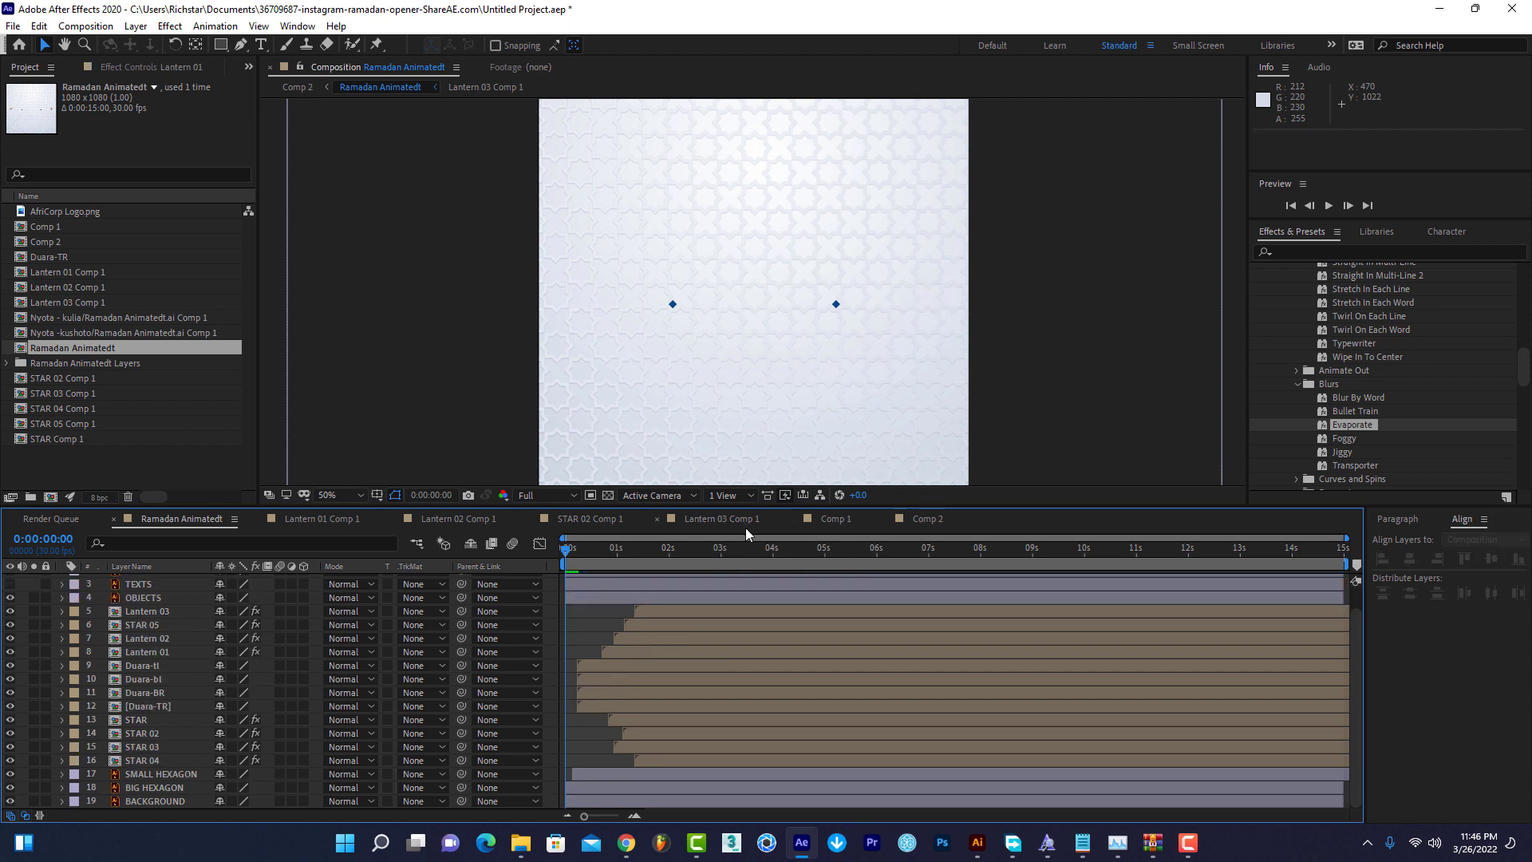
pyautogui.click(836, 521)
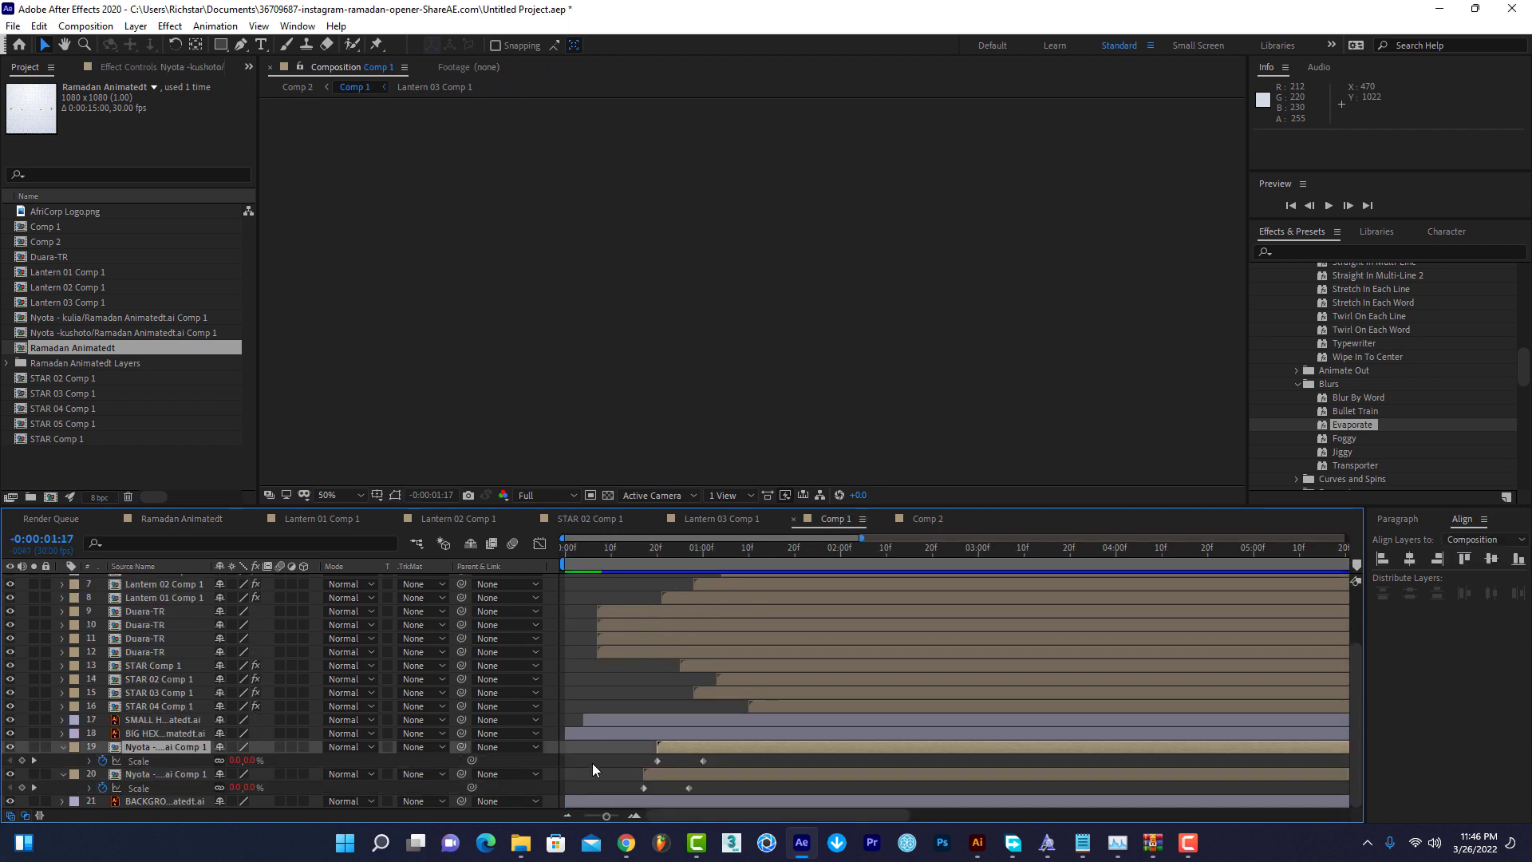
# Paste Comp 1's two Nyota layers into Ramadan Animatedt, preview, and return to Comp 2's start.
pyautogui.keyDown('shift'); pyautogui.click(674, 774); pyautogui.keyUp('shift')
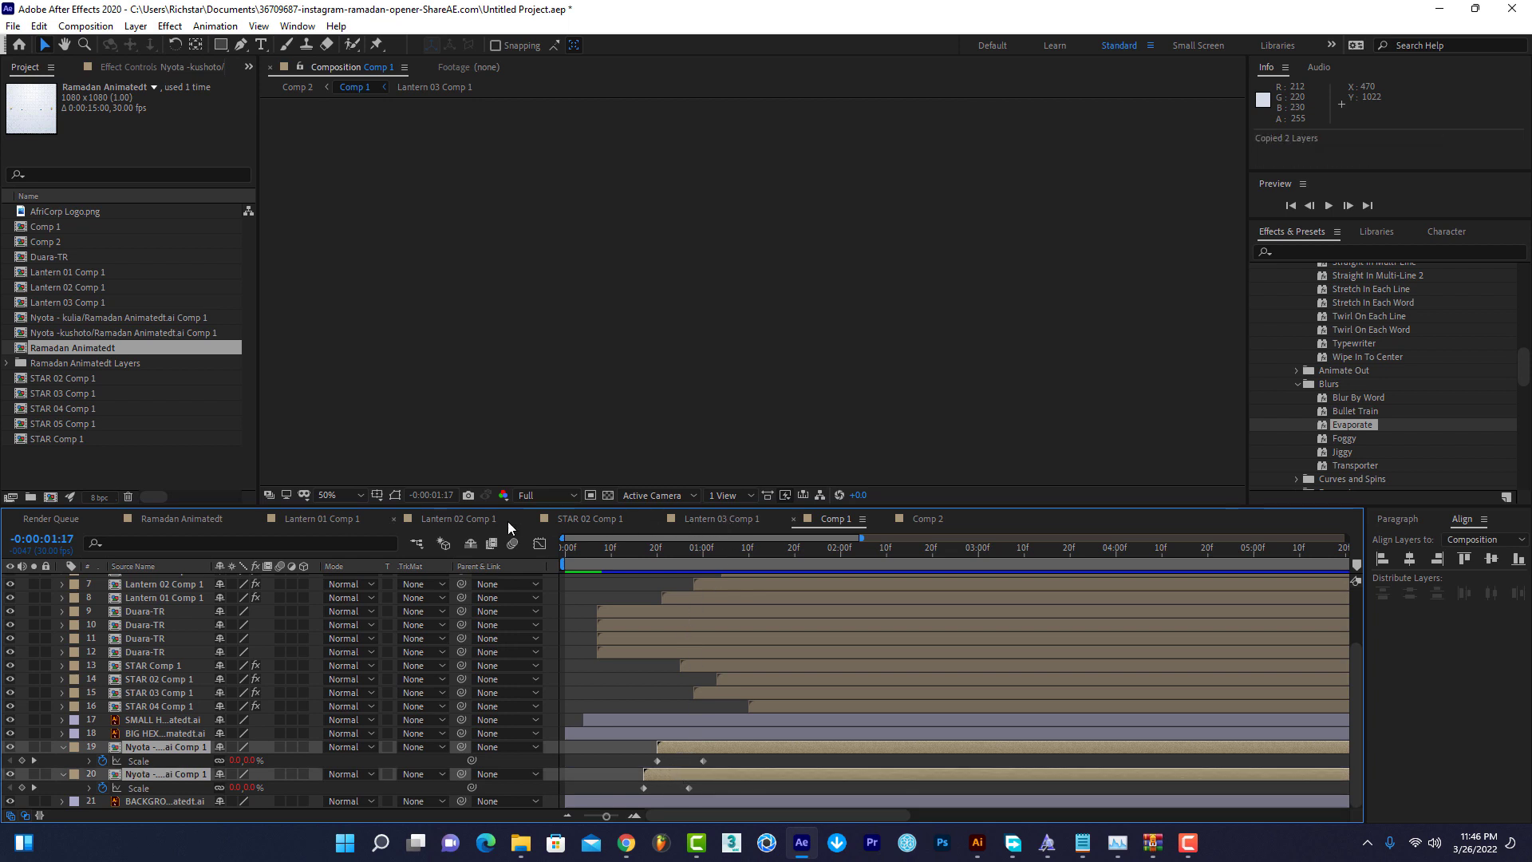
pyautogui.click(222, 522)
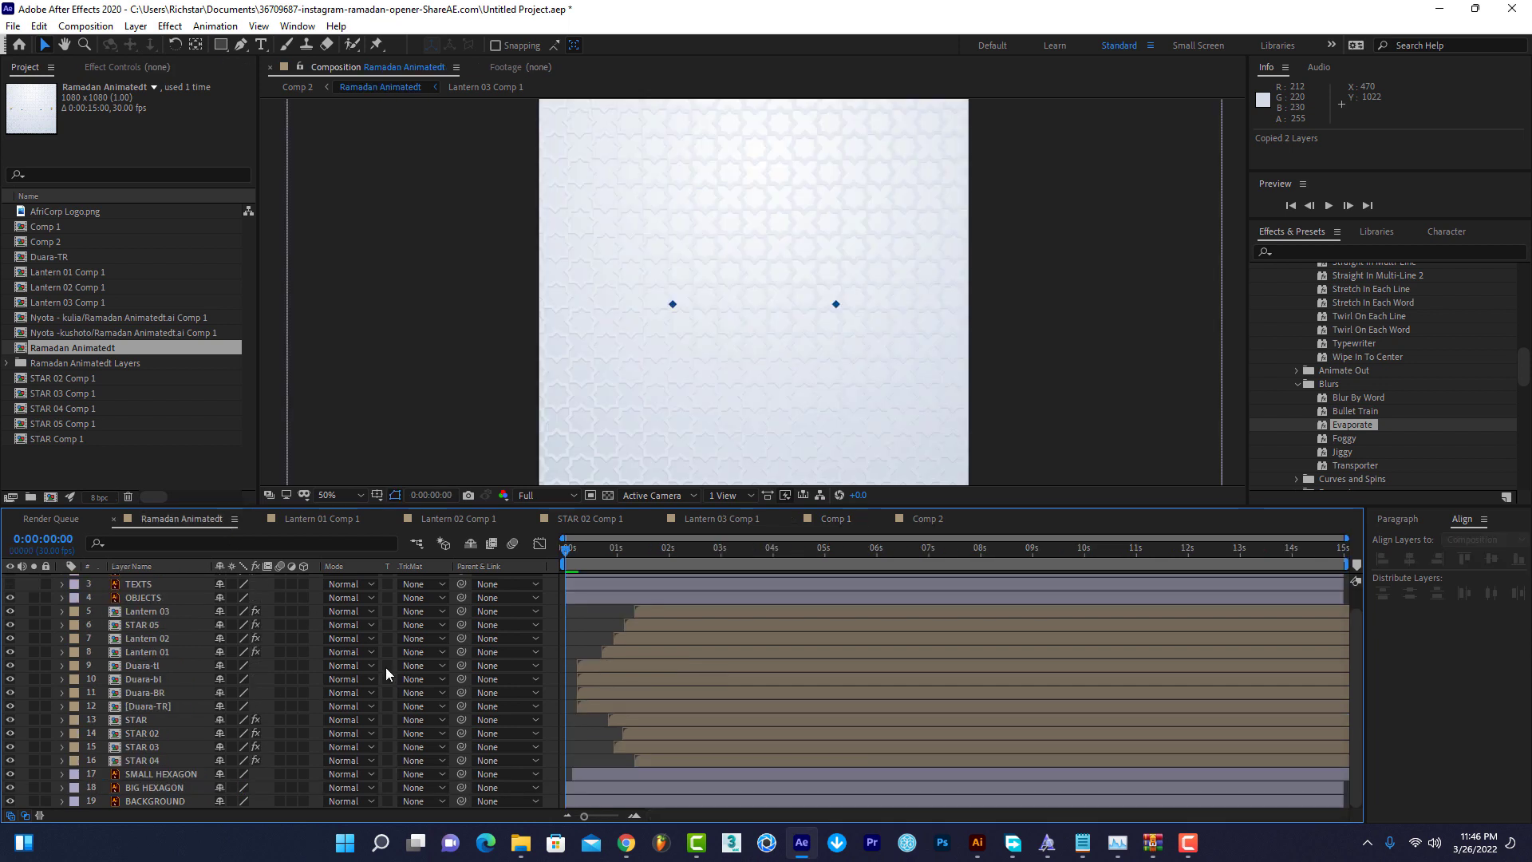
pyautogui.hotkey('ctrl', 'v')
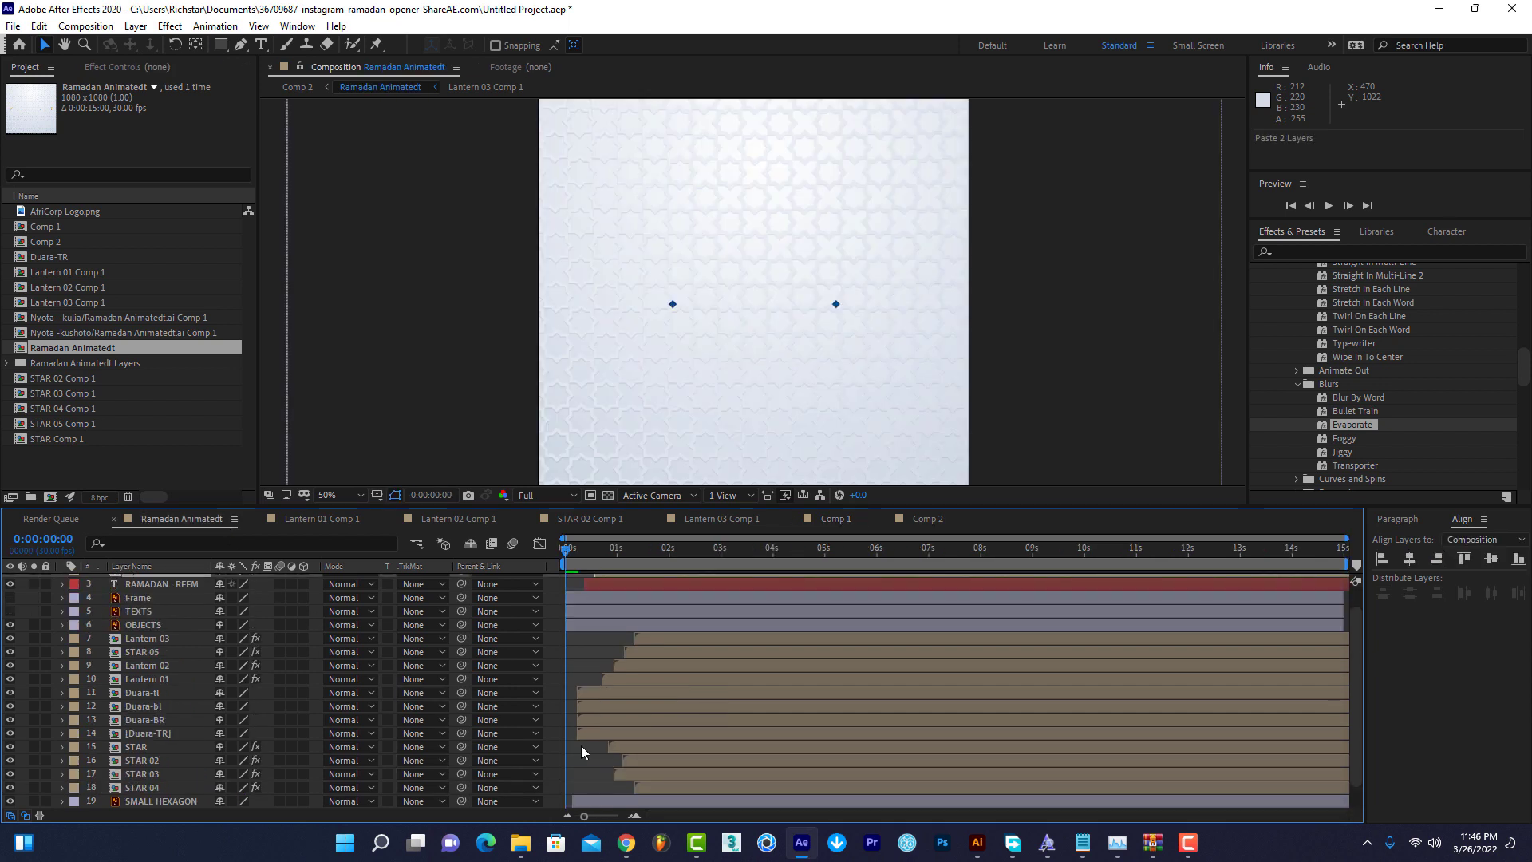
pyautogui.press('space')
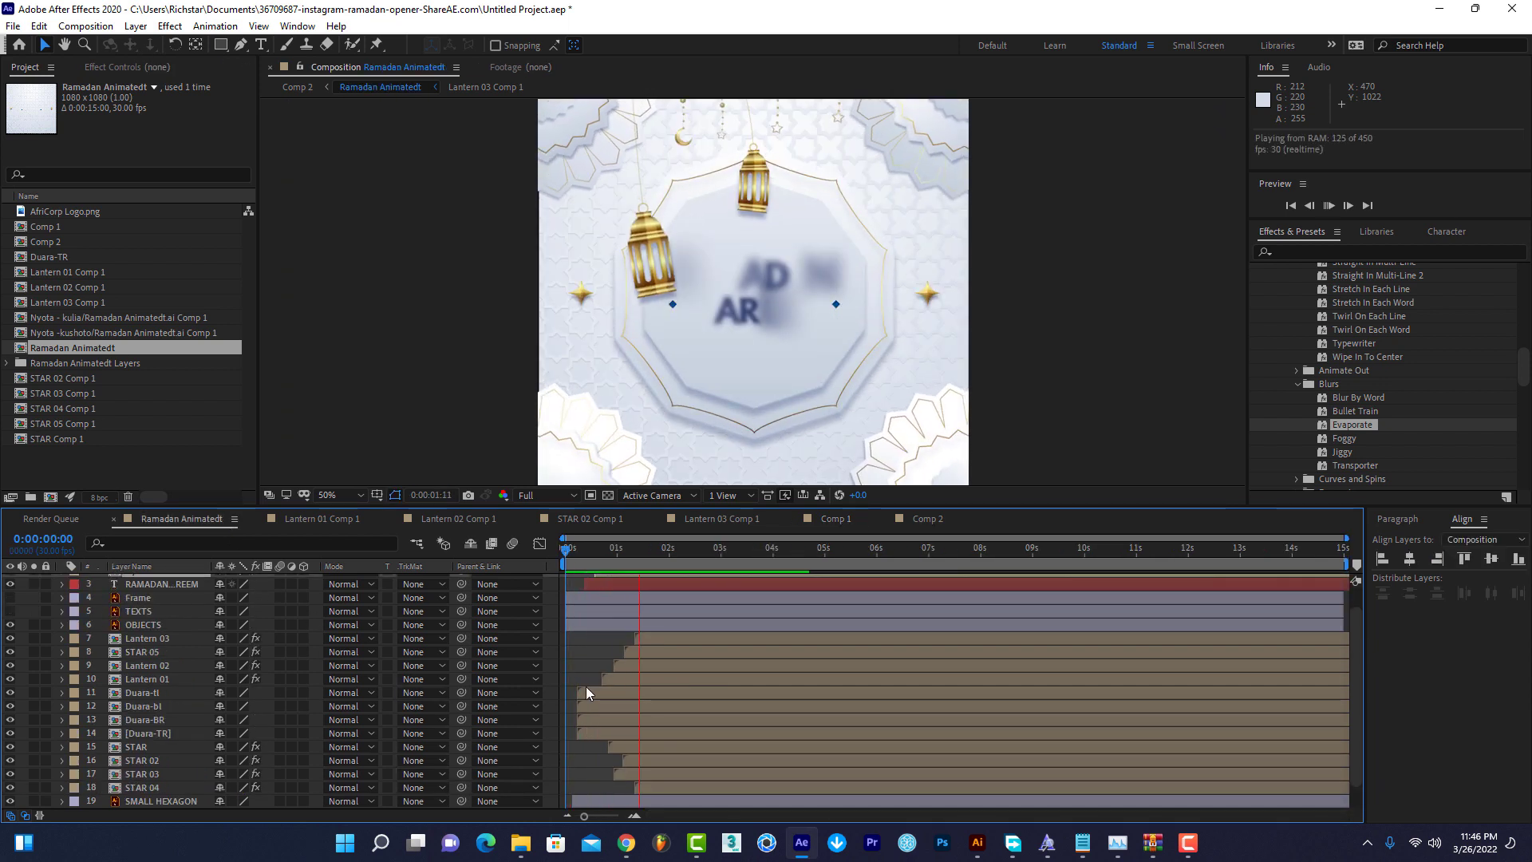
pyautogui.click(923, 518)
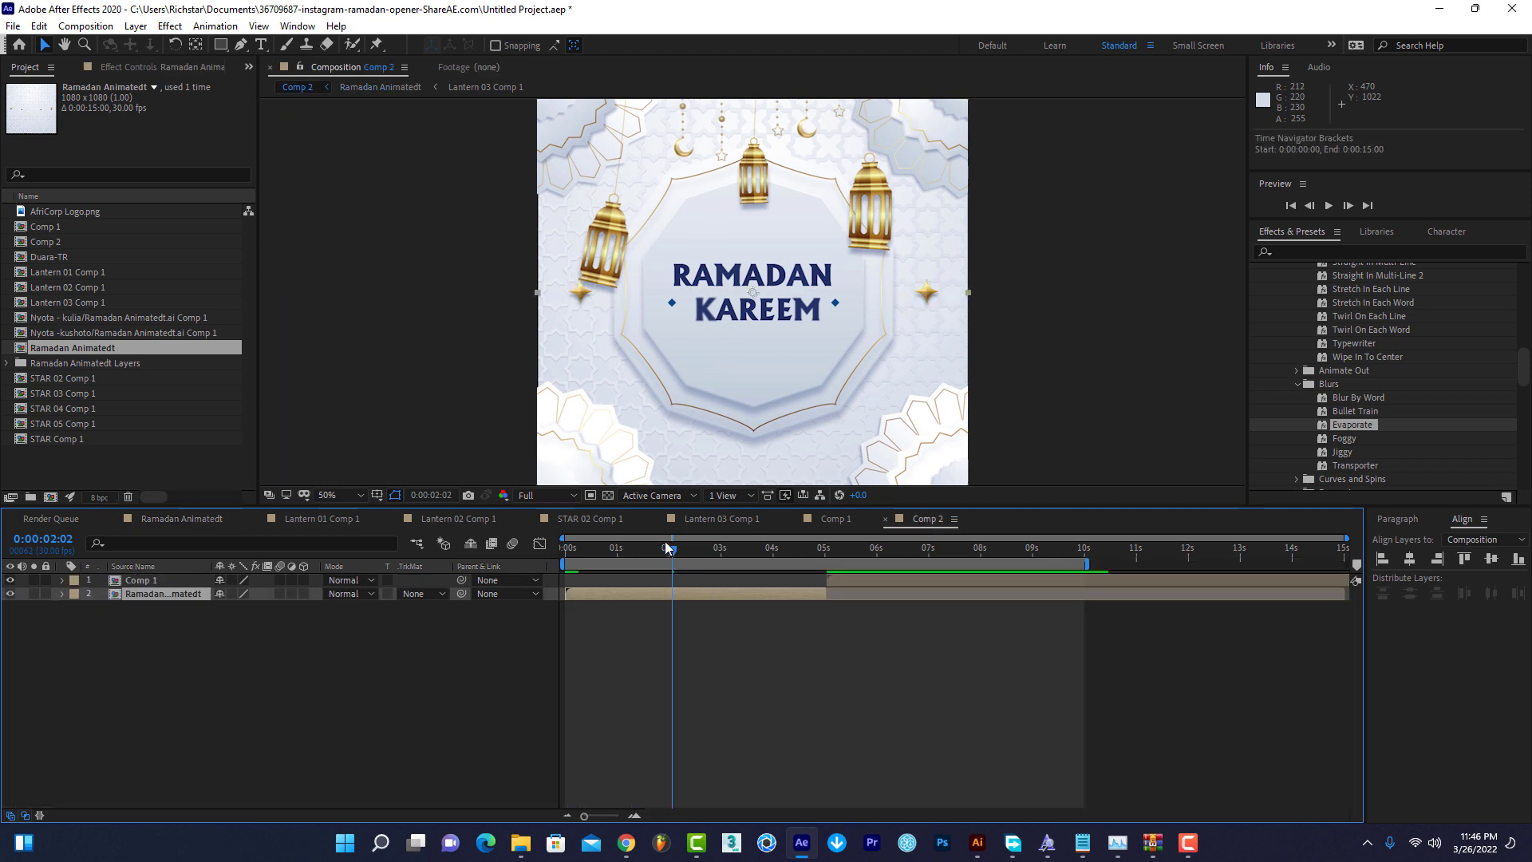
pyautogui.press('Home')
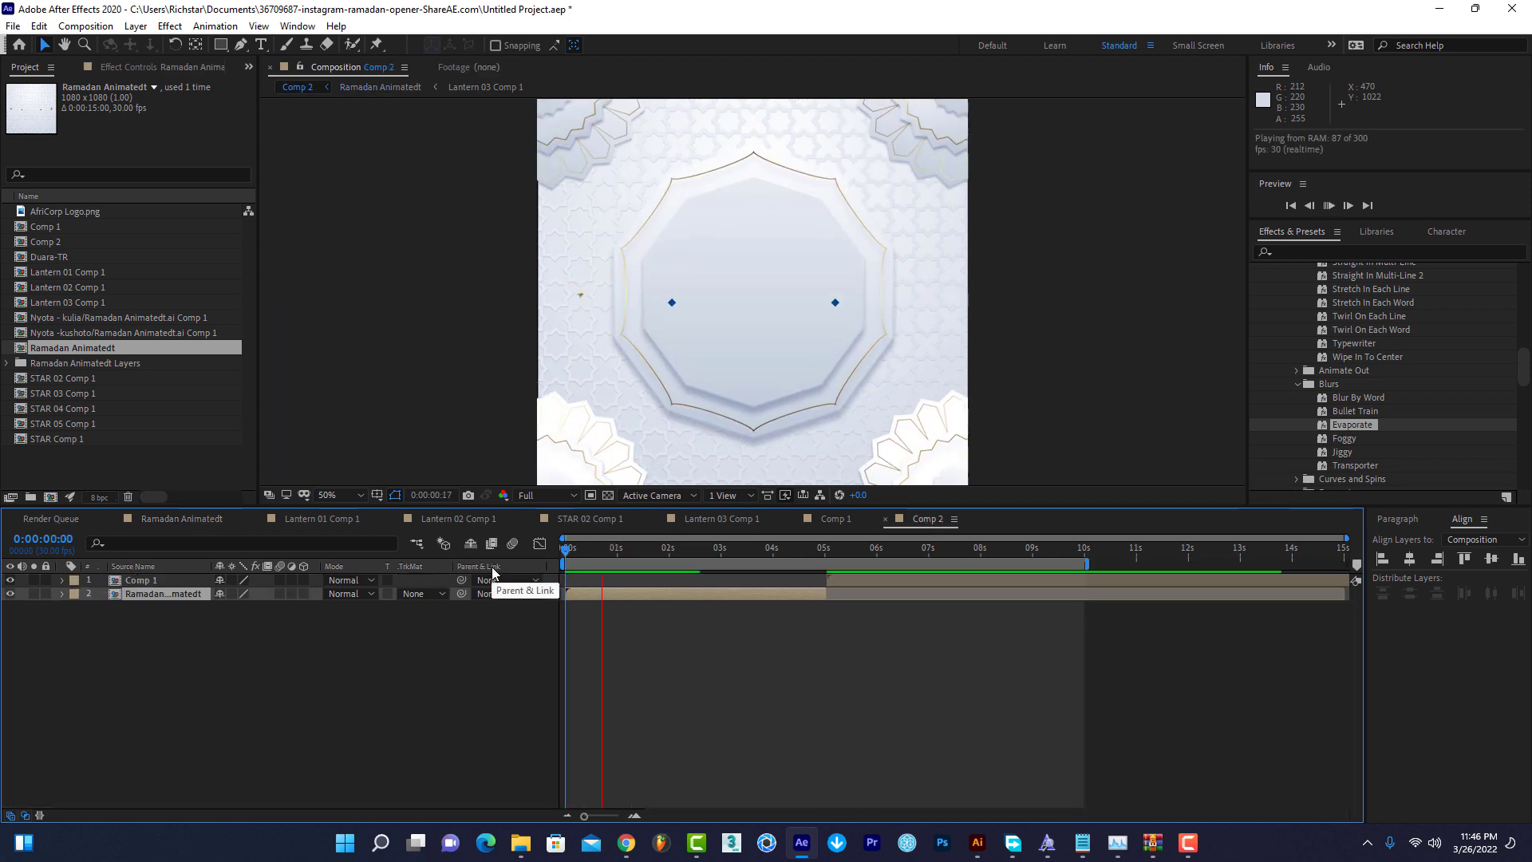